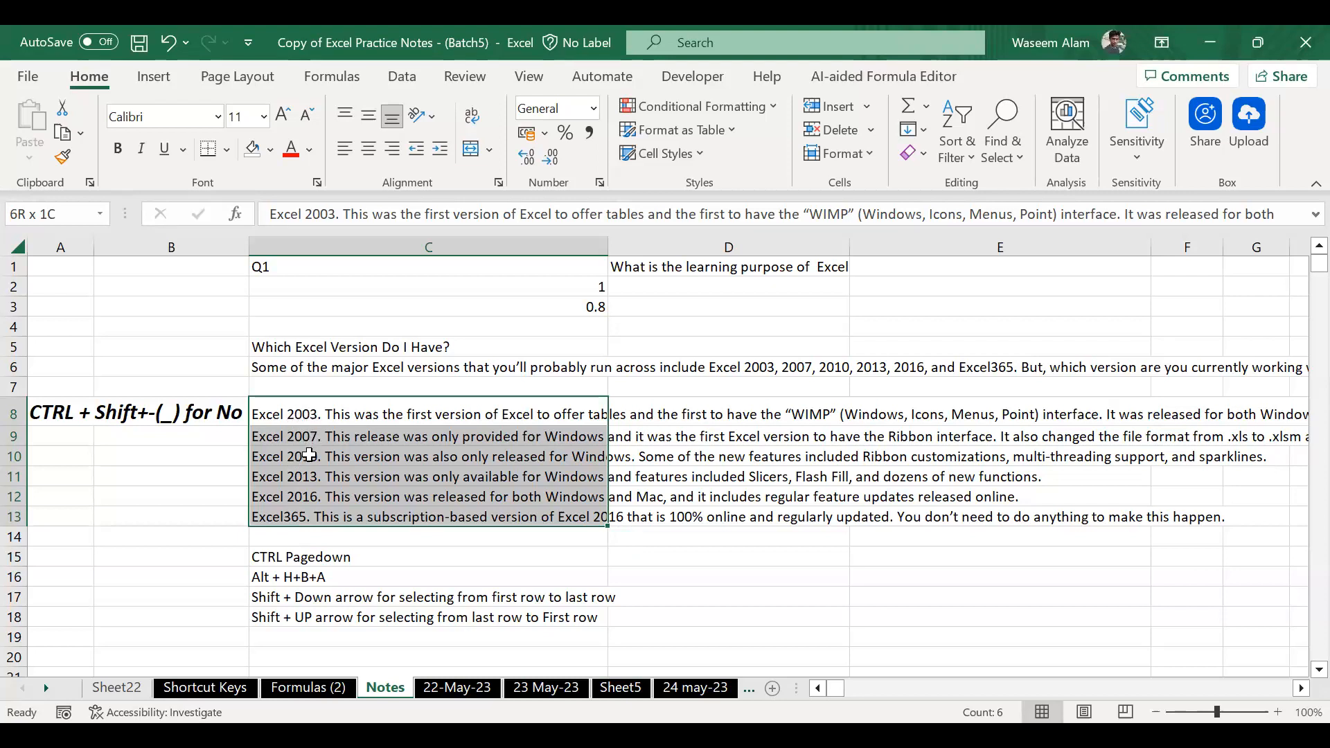
pyautogui.click(289, 516)
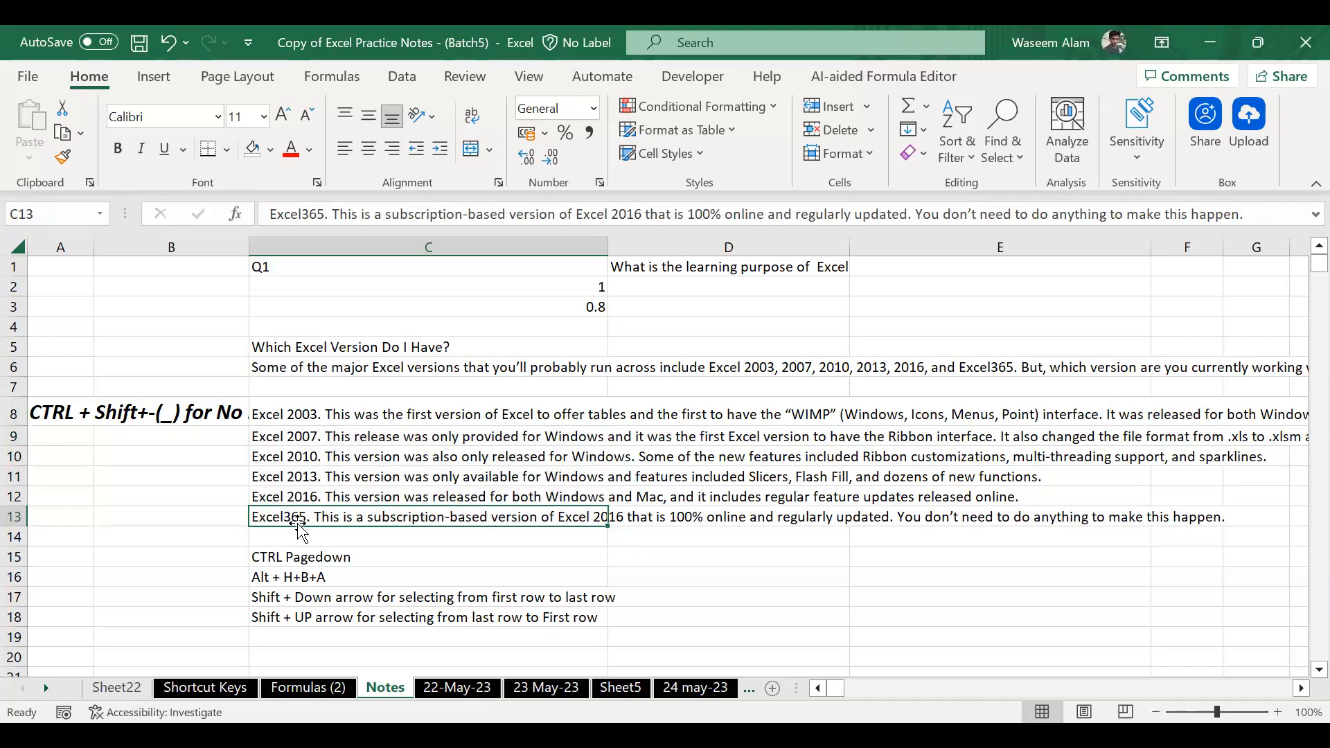
pyautogui.click(326, 334)
pyautogui.press('Down')
pyautogui.press('Down')
pyautogui.press('Down')
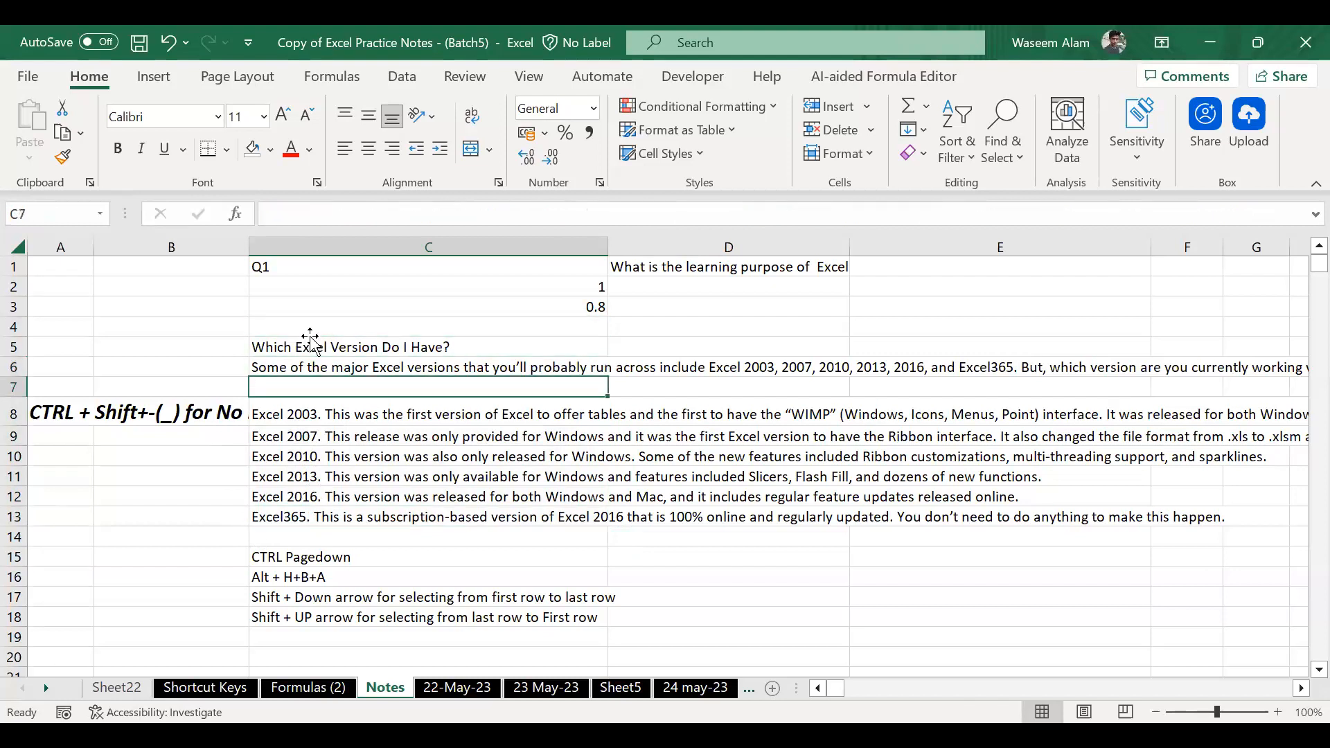
pyautogui.press('Up')
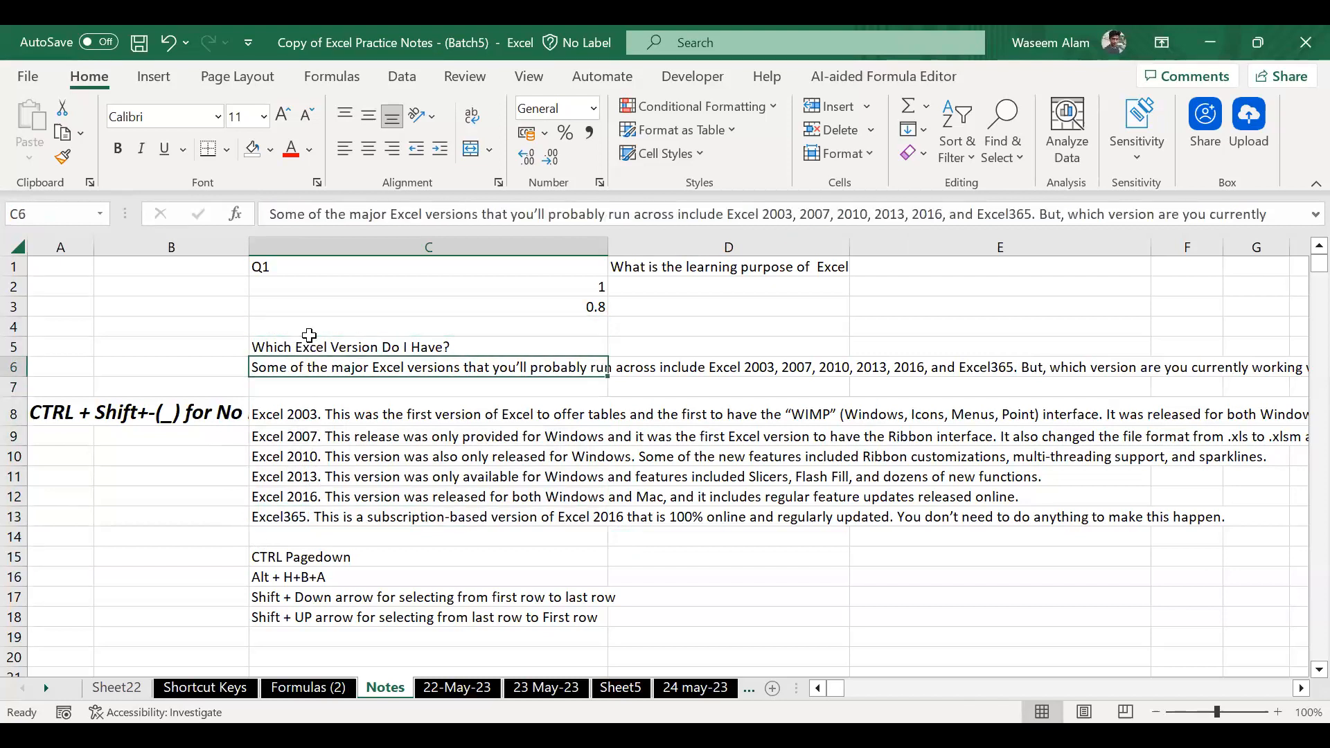
pyautogui.click(446, 308)
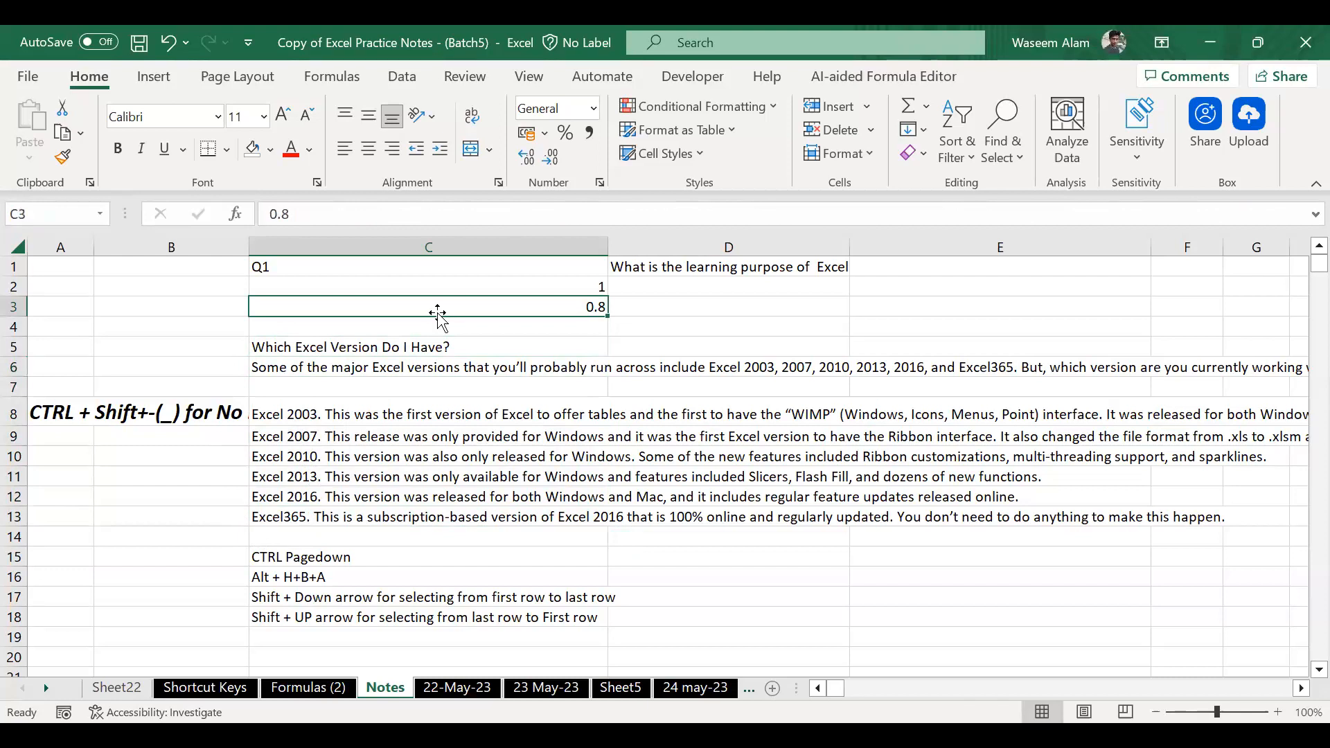
# - Page through the neighbouring worksheets from Notes and stop on the 22-May-23 sheet
pyautogui.hotkey('ctrl', 'pagedown')
pyautogui.hotkey('ctrl', 'pageup')
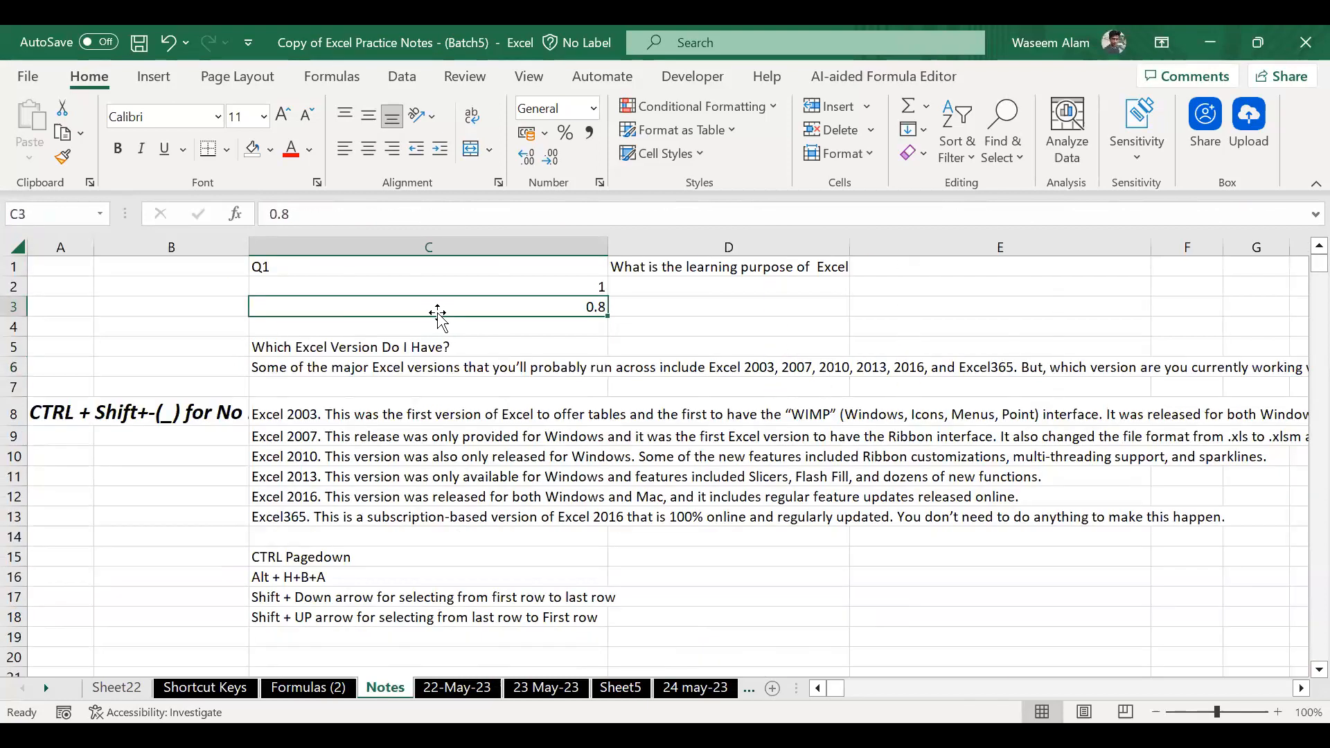
pyautogui.hotkey('ctrl', 'pagedown')
pyautogui.hotkey('ctrl', 'pagedown')
pyautogui.hotkey('ctrl', 'pageup')
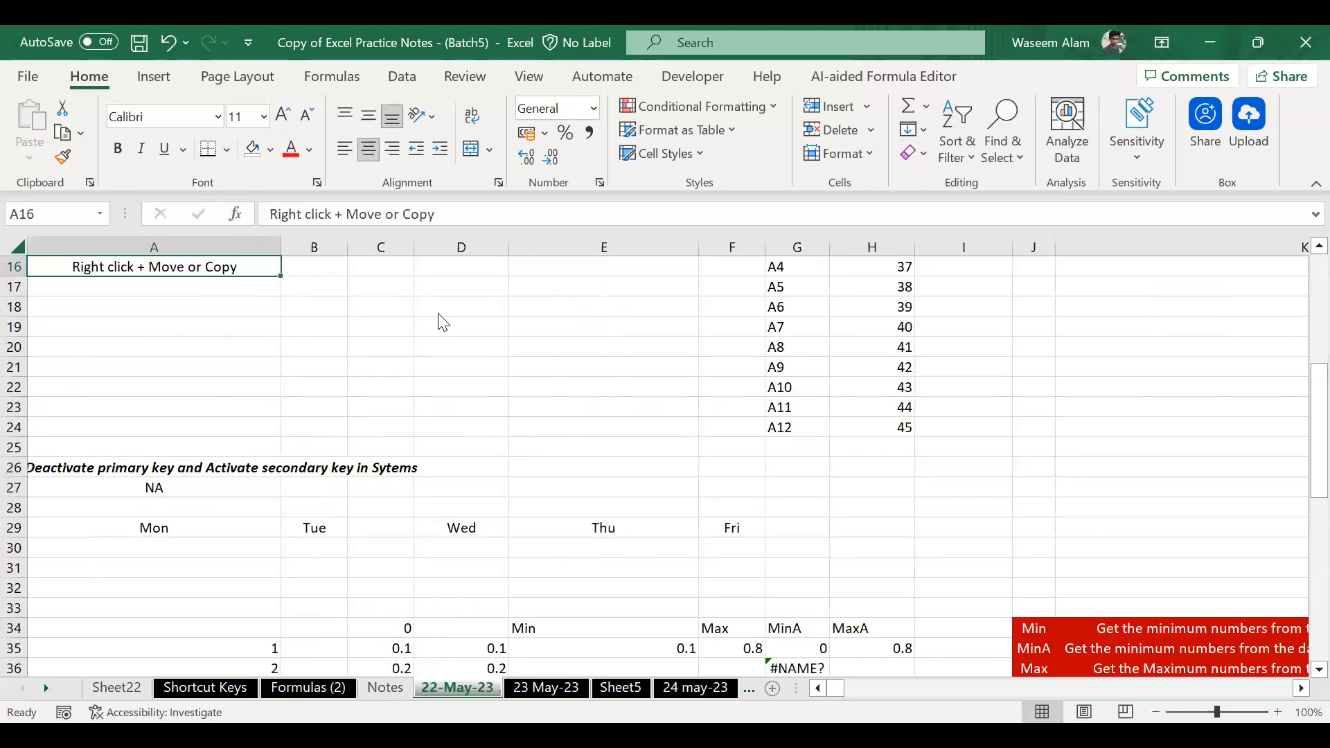
# - Switch to the Dashboard (Batch4) workbook and select empty cell L16 beside the charts
pyautogui.hotkey('alt', 'Tab')
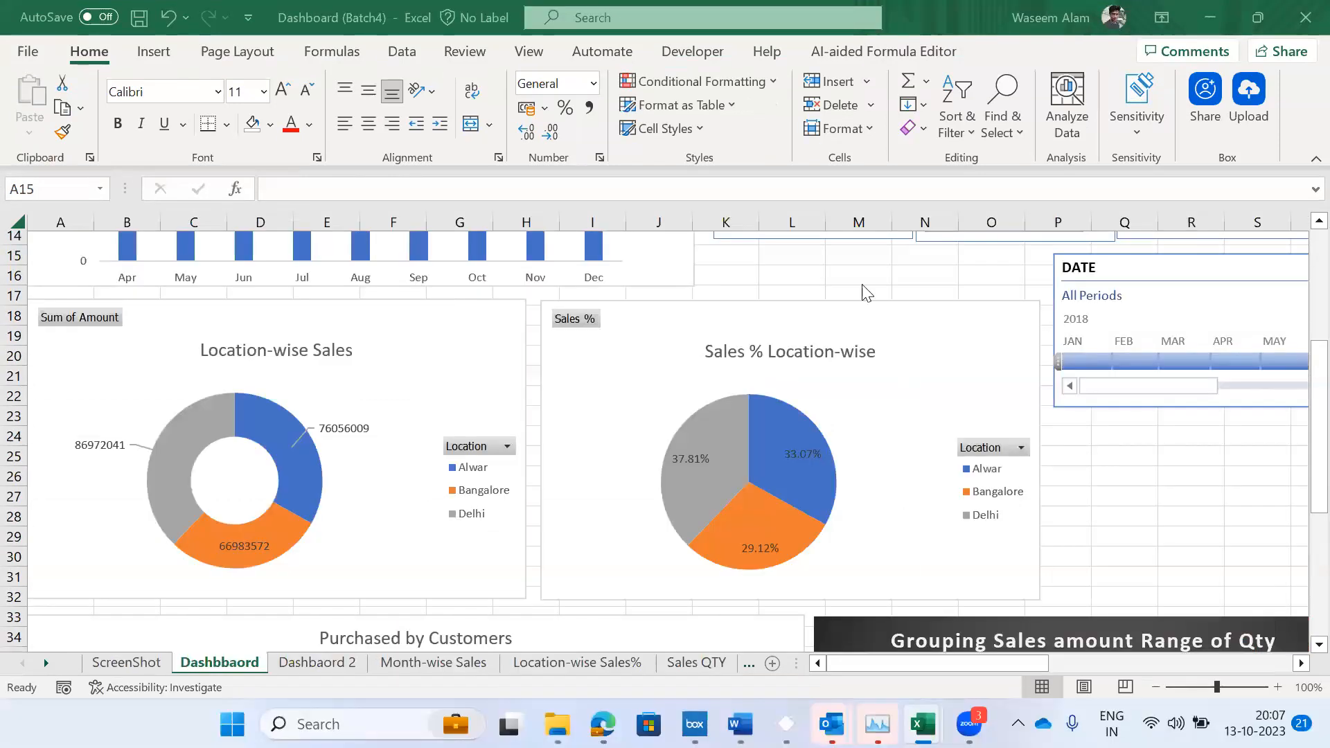
pyautogui.click(691, 238)
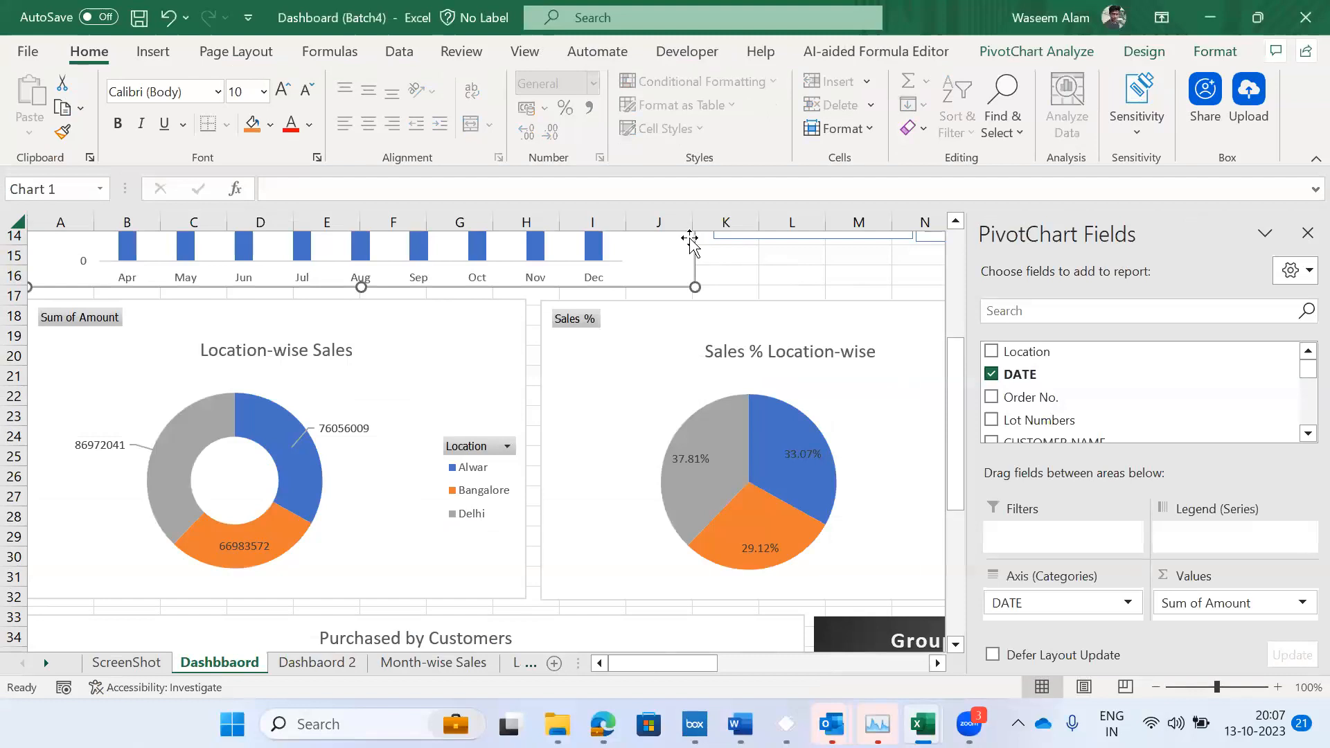
pyautogui.click(768, 273)
# - Switch to the Raw Data workbook and select the Location header in cell A3
pyautogui.hotkey('alt', 'Tab')
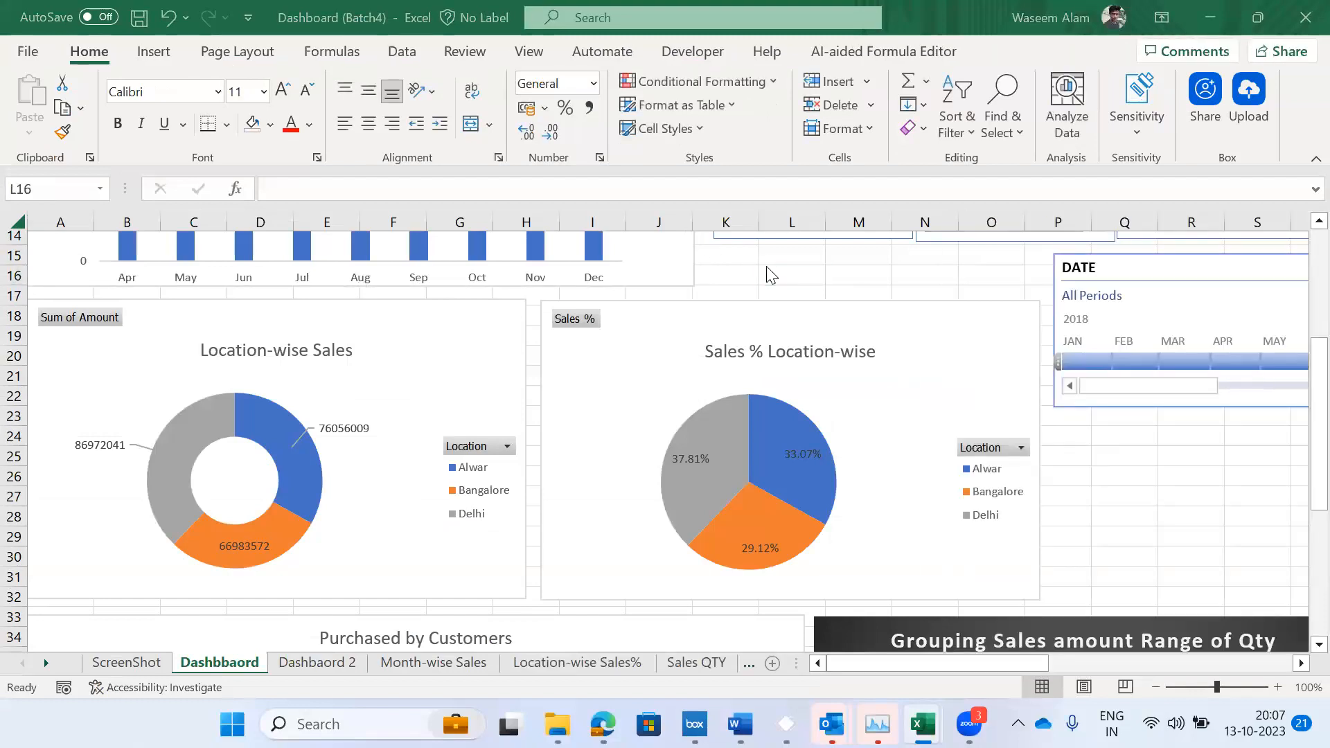
pyautogui.hotkey('alt', 'Tab')
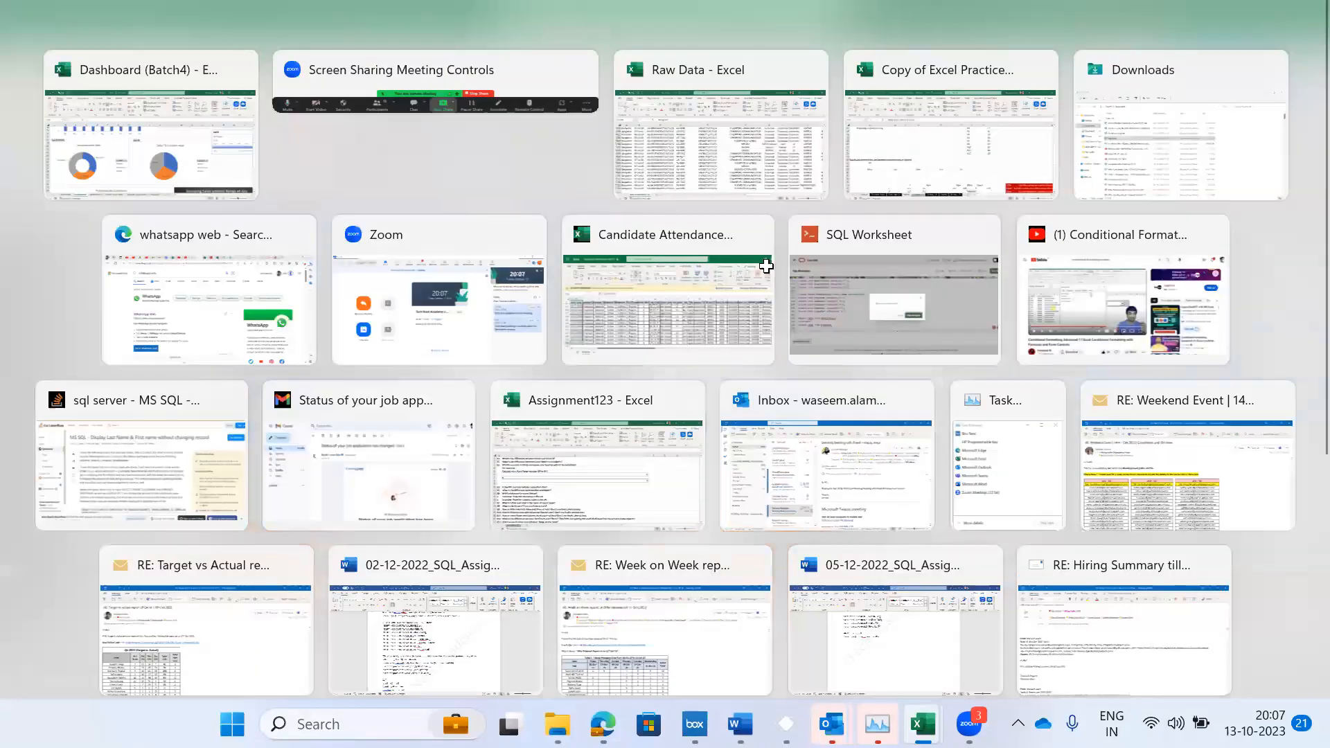
pyautogui.hotkey('alt', 'Tab')
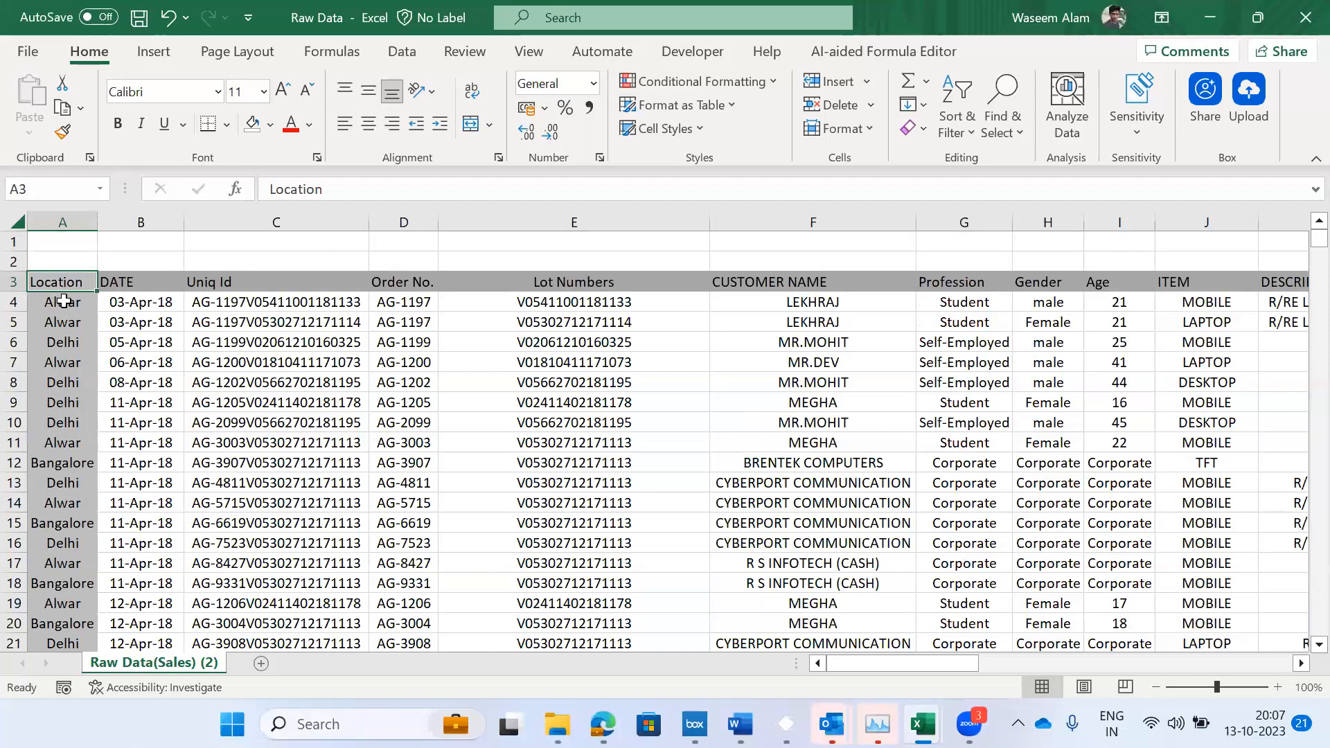
pyautogui.doubleClick(64, 301)
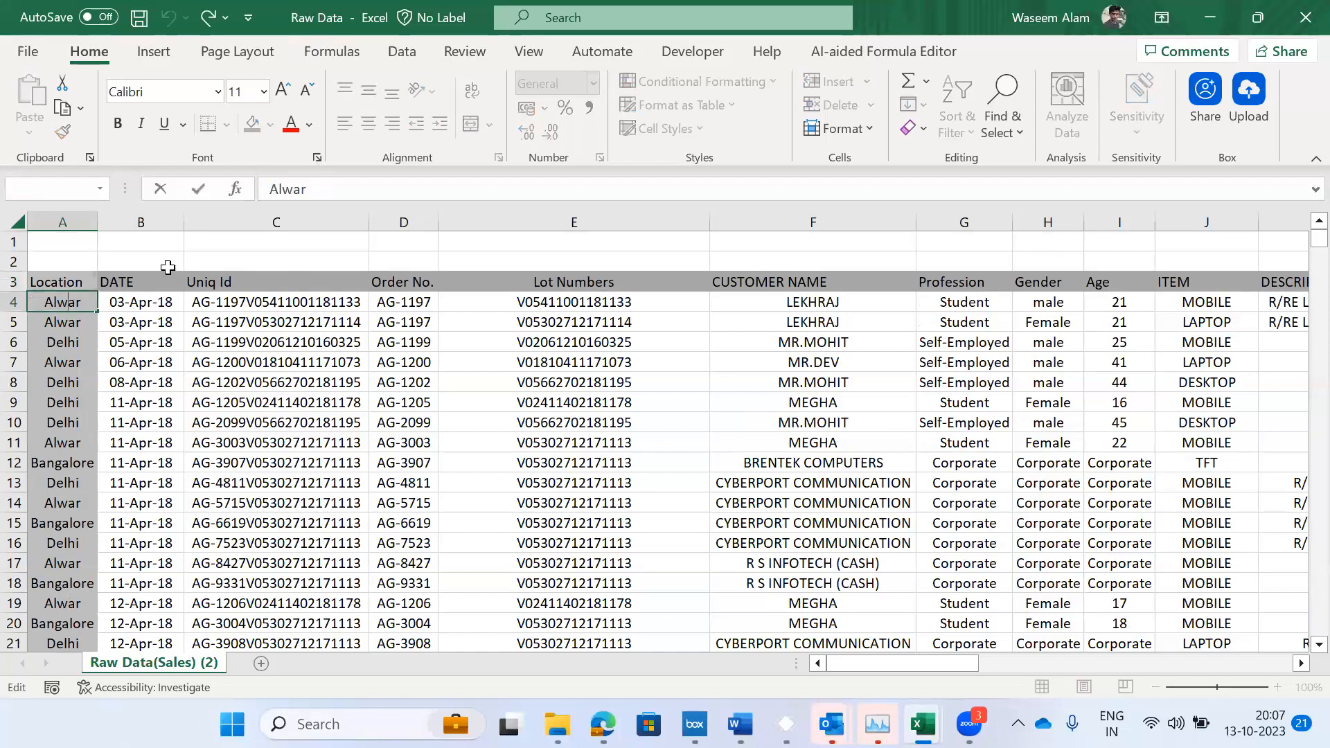
pyautogui.click(165, 275)
pyautogui.press('Left')
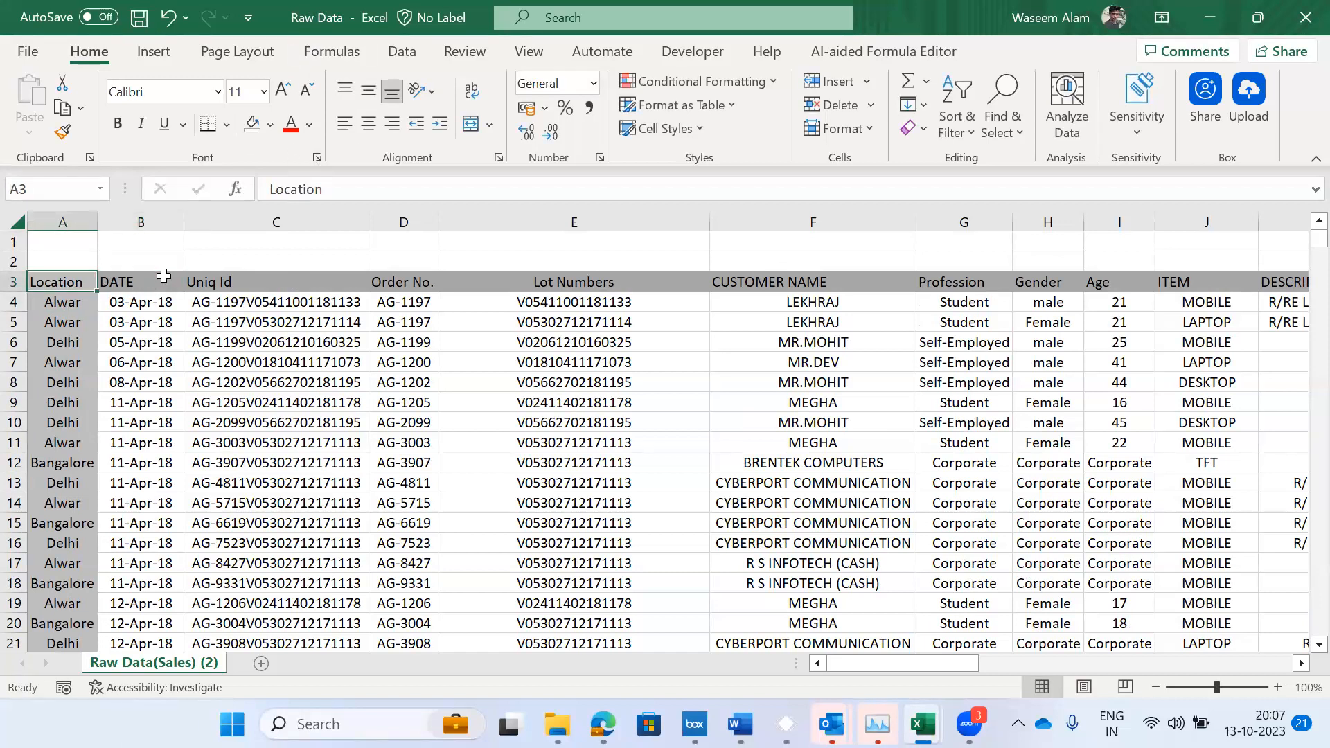
# - Check how far the raw sales data extends across its columns and down its rows, returning to the Location header
pyautogui.hotkey('ctrl', 'Right')
pyautogui.hotkey('ctrl', 'Left')
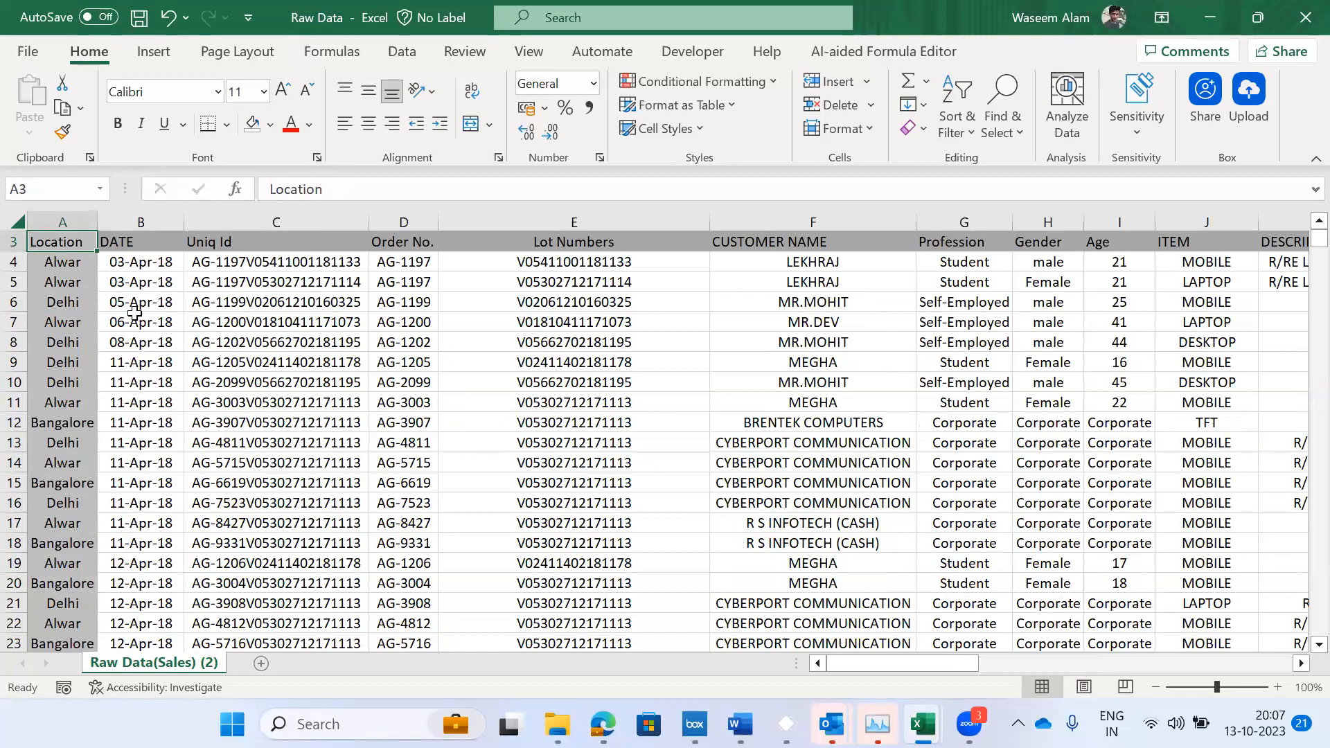
pyautogui.hotkey('ctrl', 'Down')
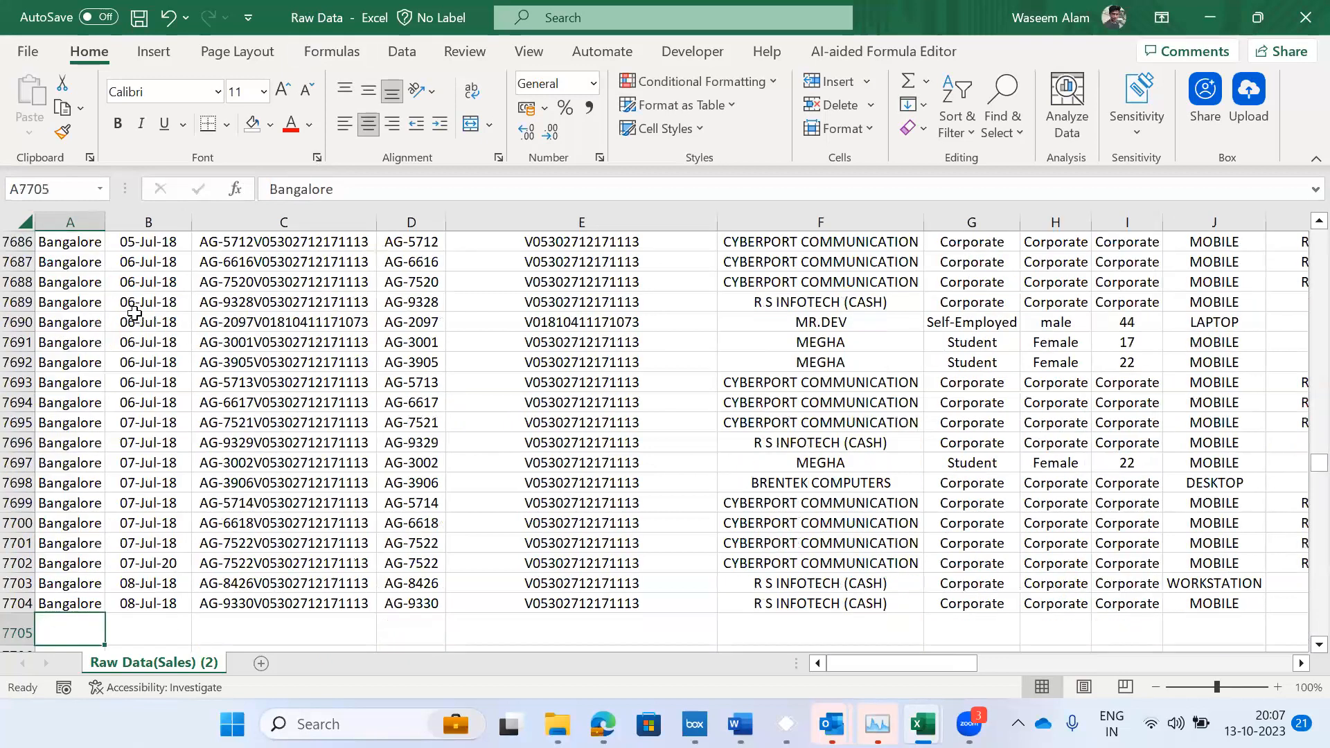
pyautogui.press('Right')
pyautogui.press('Left')
pyautogui.hotkey('ctrl', 'Up')
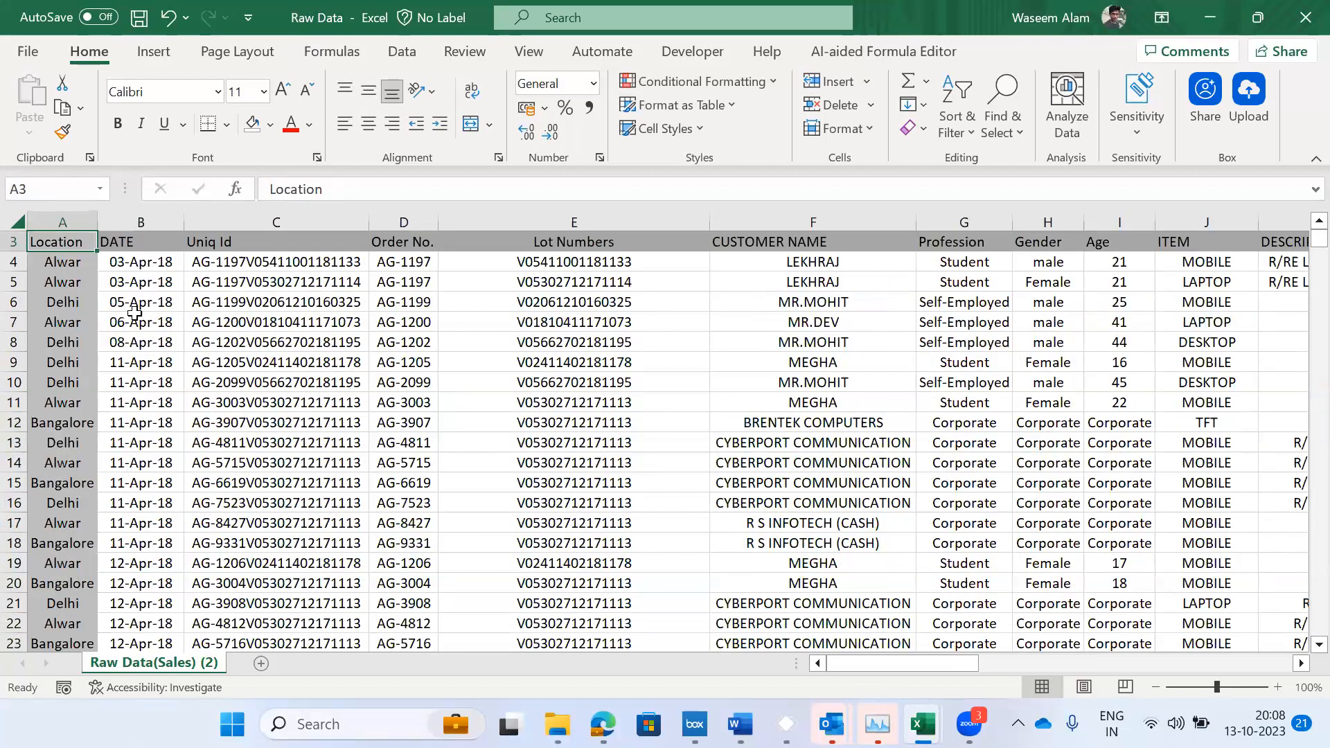
# - Check the DATE column down to its last record and return to the DATE header in B3
pyautogui.press('Return')
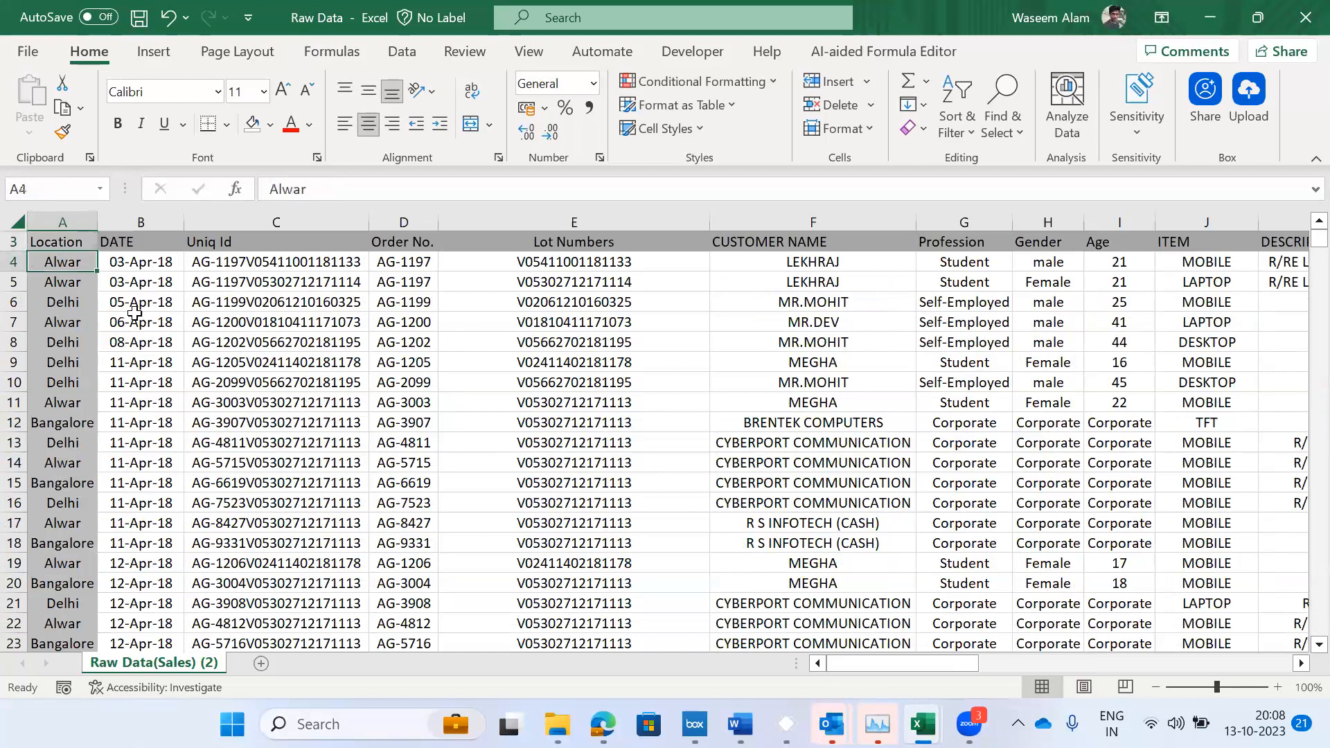
pyautogui.press('Right')
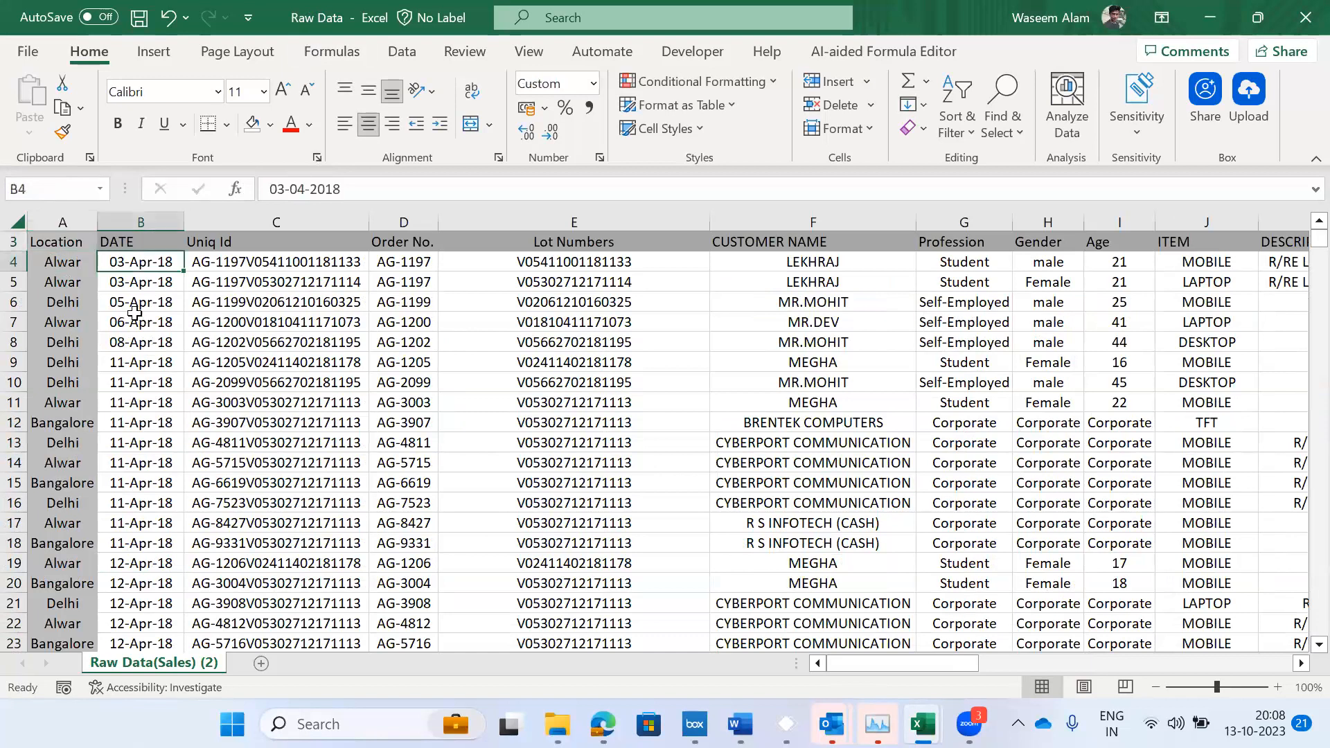
pyautogui.hotkey('ctrl', 'Down')
pyautogui.hotkey('ctrl', 'Up')
pyautogui.press('Up')
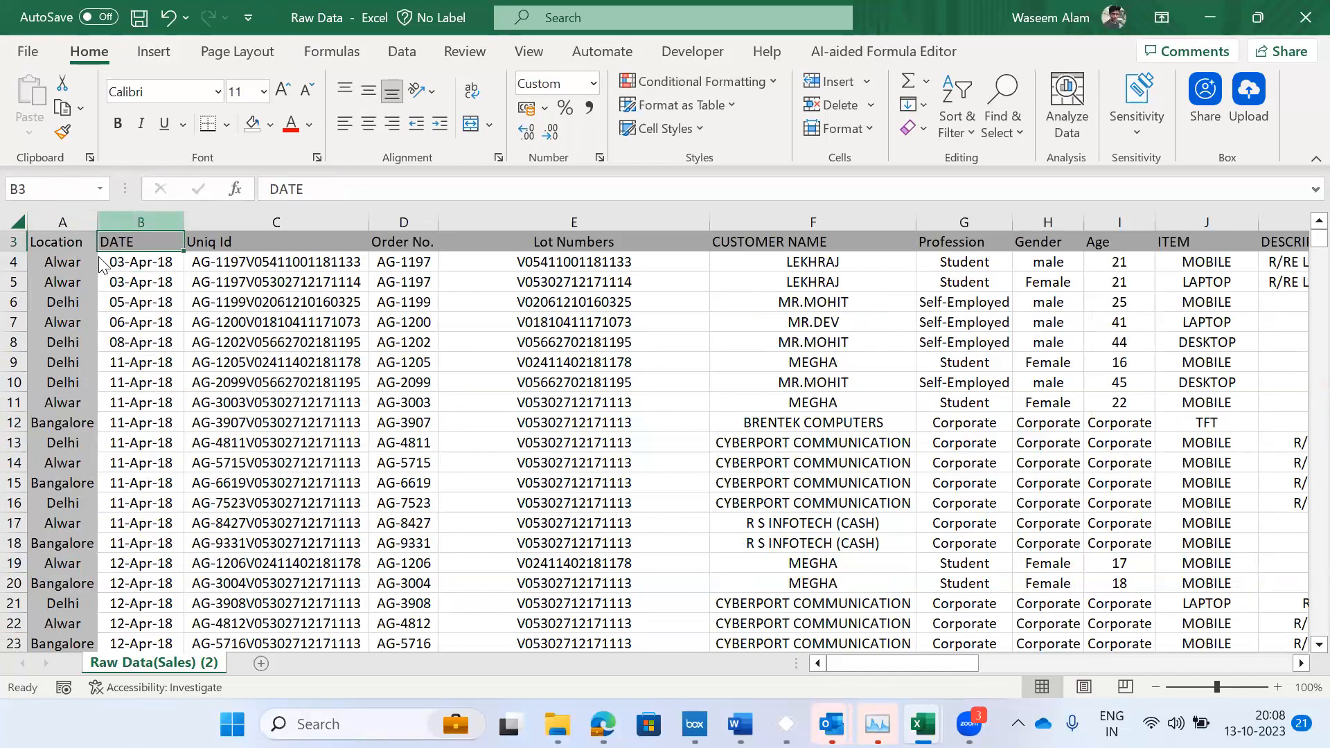
# - Return to the Dashboard (Batch4) workbook and review its sales charts and slicers from the monthly sales to the quantity ranges
pyautogui.hotkey('alt', 'Tab')
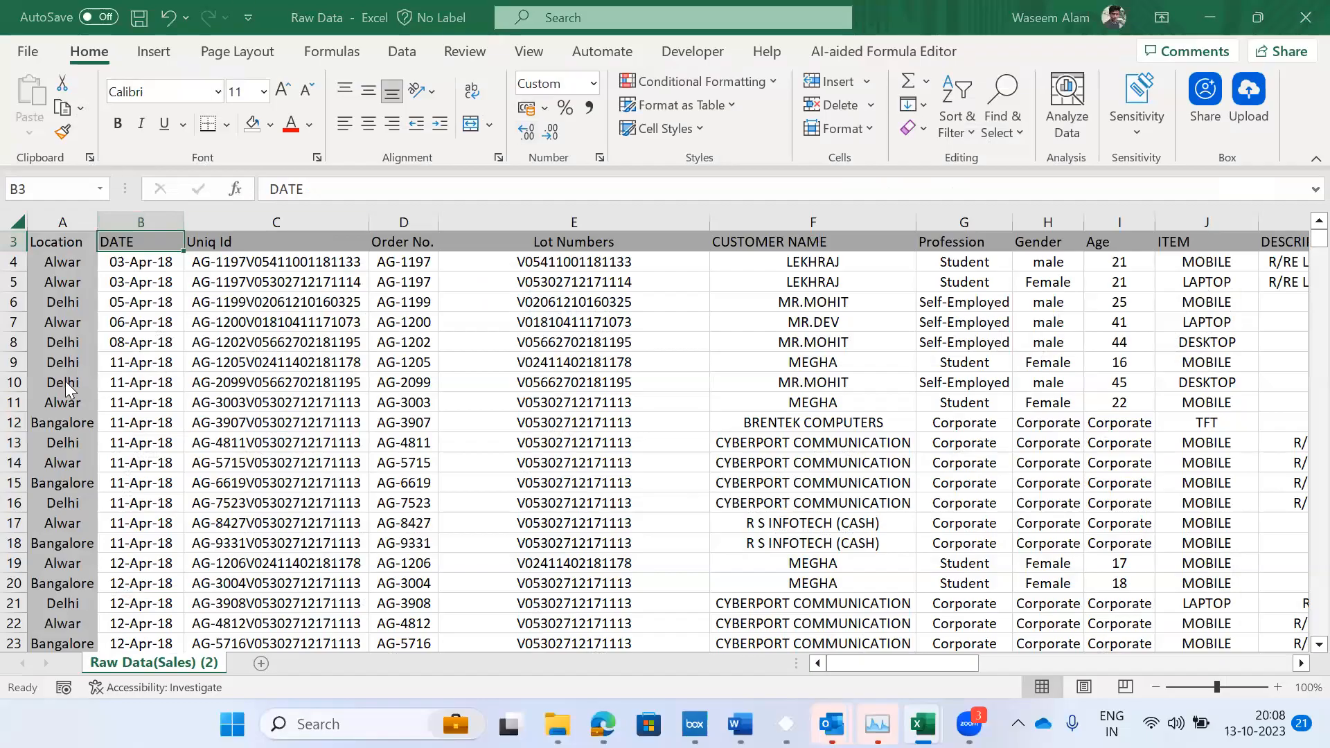
pyautogui.hotkey('alt', 'Tab')
pyautogui.moveTo(1298, 438); pyautogui.dragTo(1297, 554)
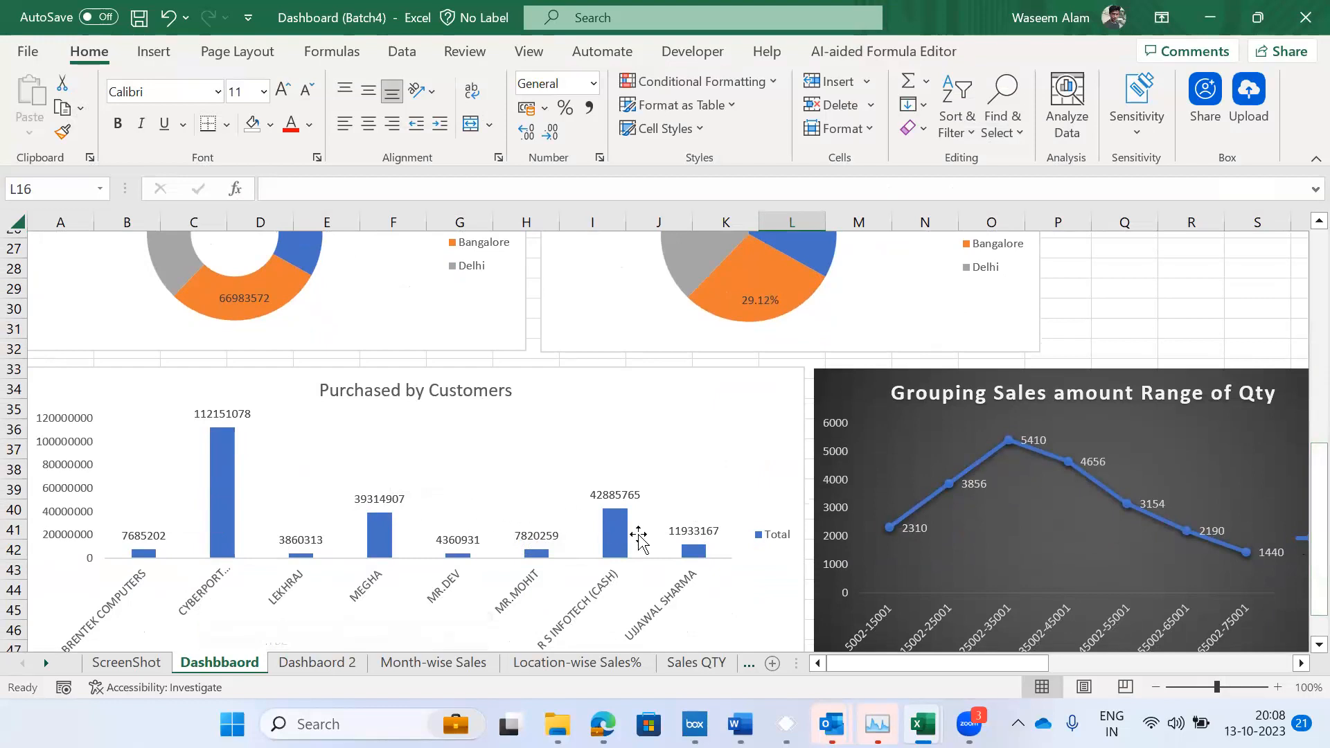
pyautogui.moveTo(1319, 509); pyautogui.dragTo(1320, 519)
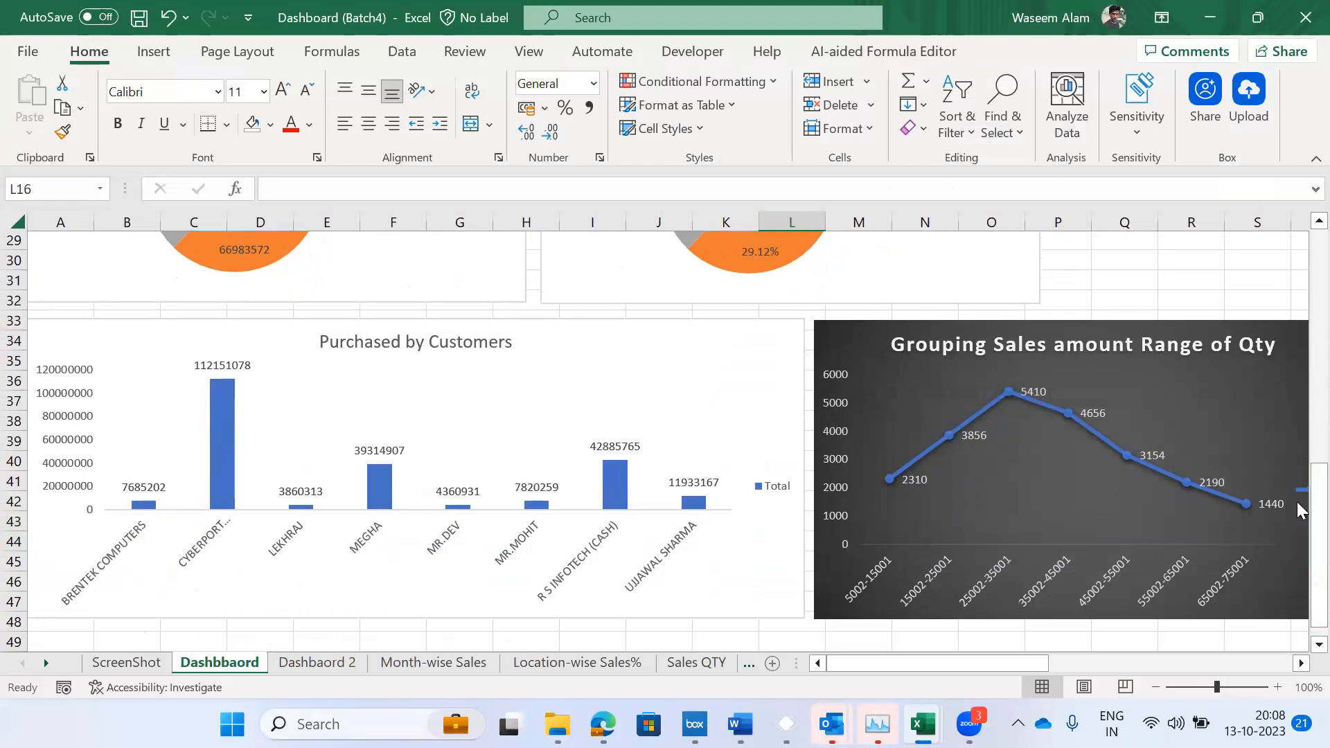
pyautogui.moveTo(1300, 528); pyautogui.dragTo(1296, 280)
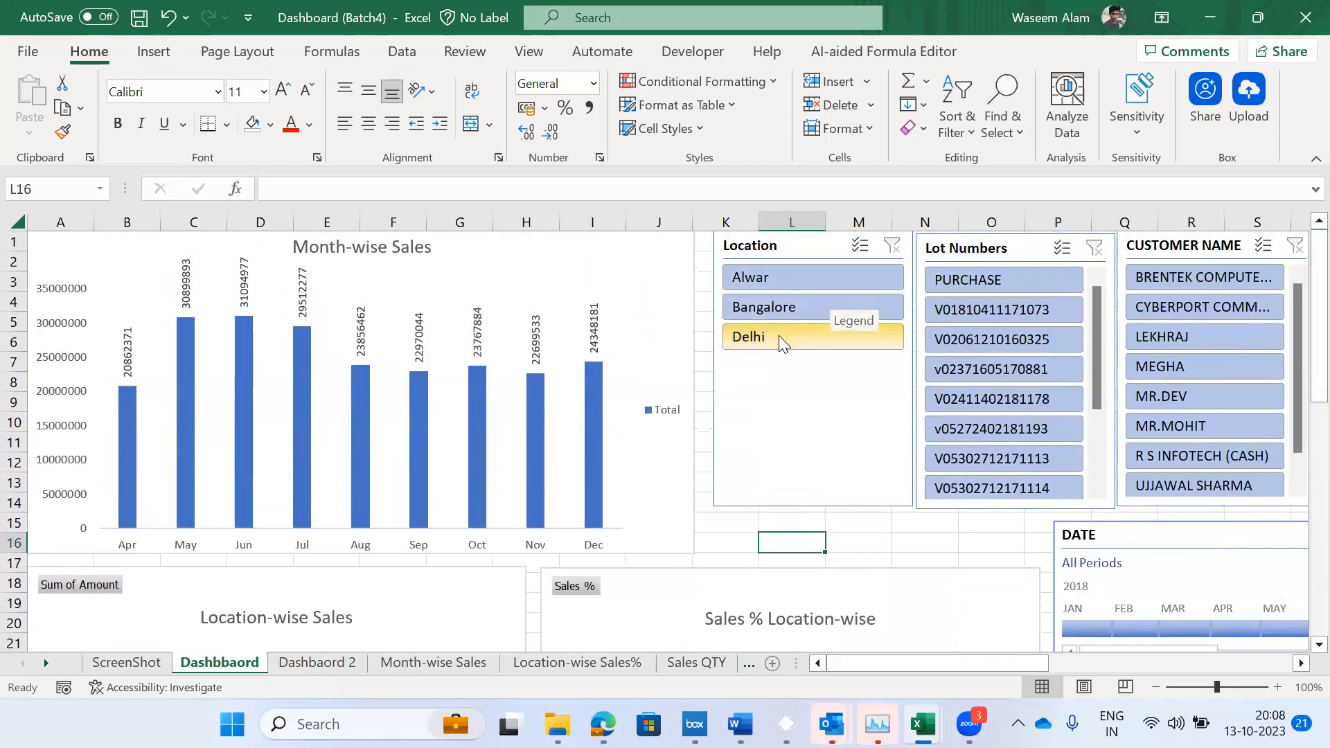
pyautogui.moveTo(1314, 355); pyautogui.dragTo(1313, 375)
pyautogui.moveTo(1314, 329); pyautogui.dragTo(1313, 309)
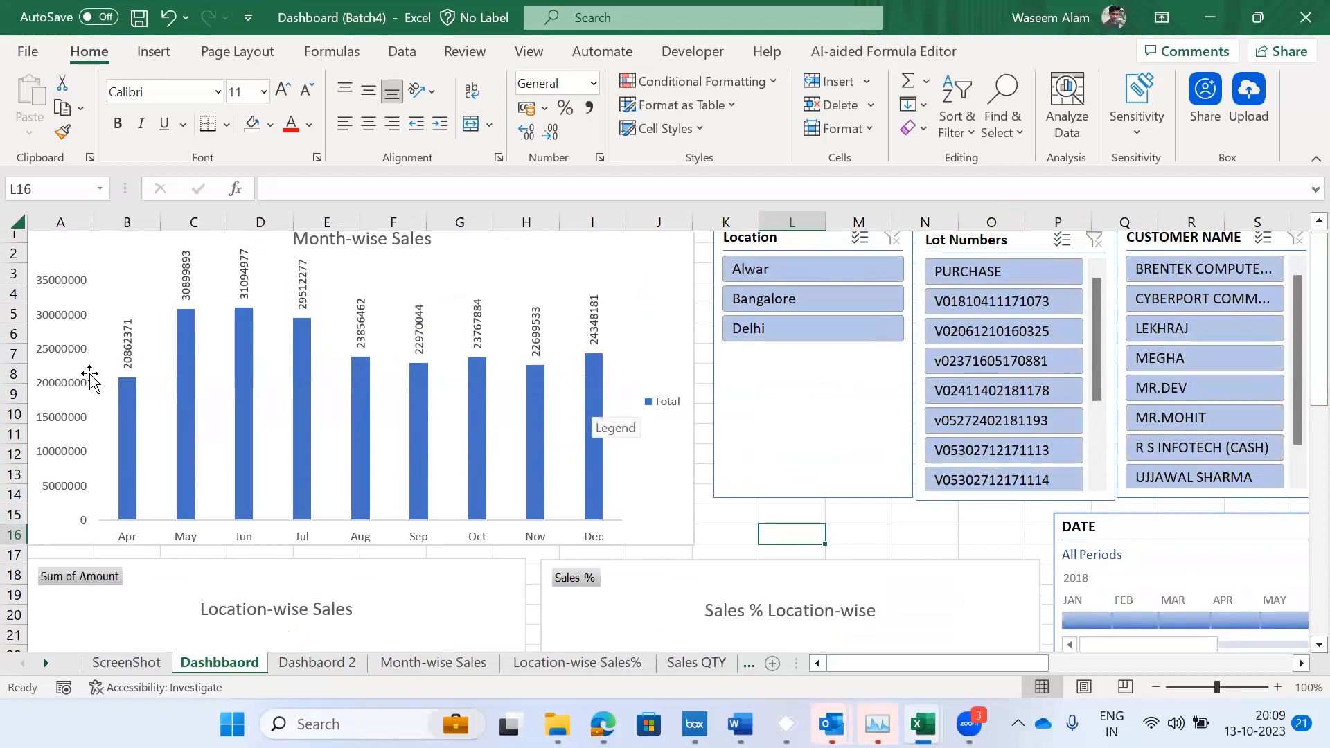
# - Filter the dashboard to the Delhi location, review the resulting charts, and clear the location filter
pyautogui.click(752, 327)
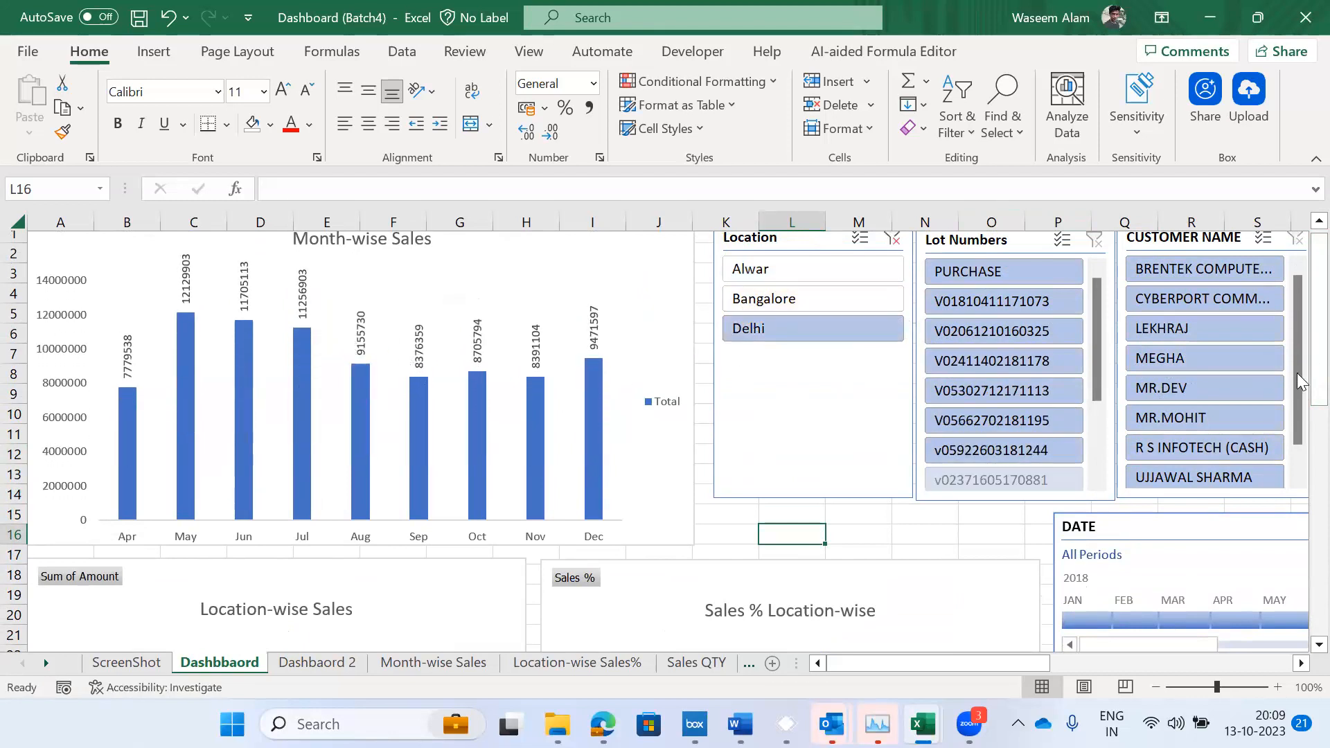
pyautogui.moveTo(1297, 346)
pyautogui.mouseDown()
pyautogui.moveTo(1299, 458)
pyautogui.moveTo(1297, 356)
pyautogui.mouseUp()
pyautogui.moveTo(1298, 304); pyautogui.dragTo(1297, 466)
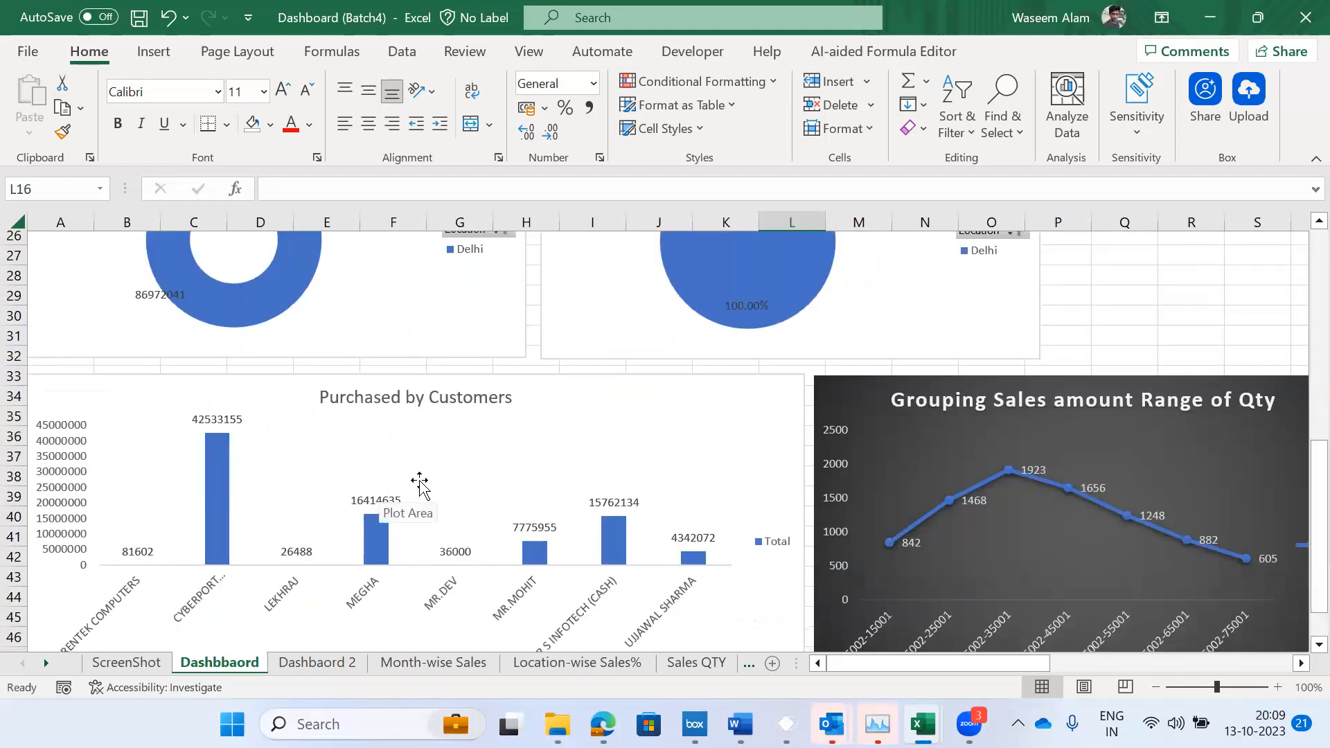
pyautogui.moveTo(1297, 478); pyautogui.dragTo(1300, 244)
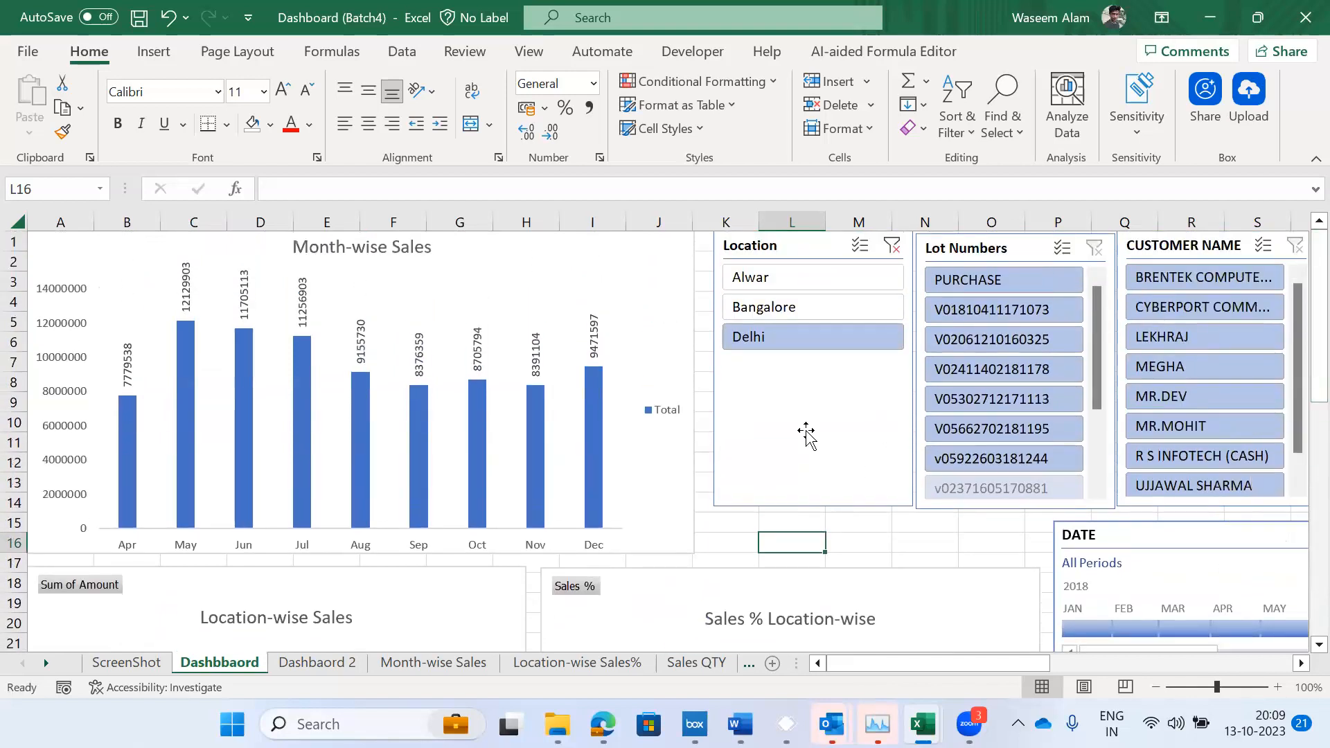
pyautogui.click(892, 245)
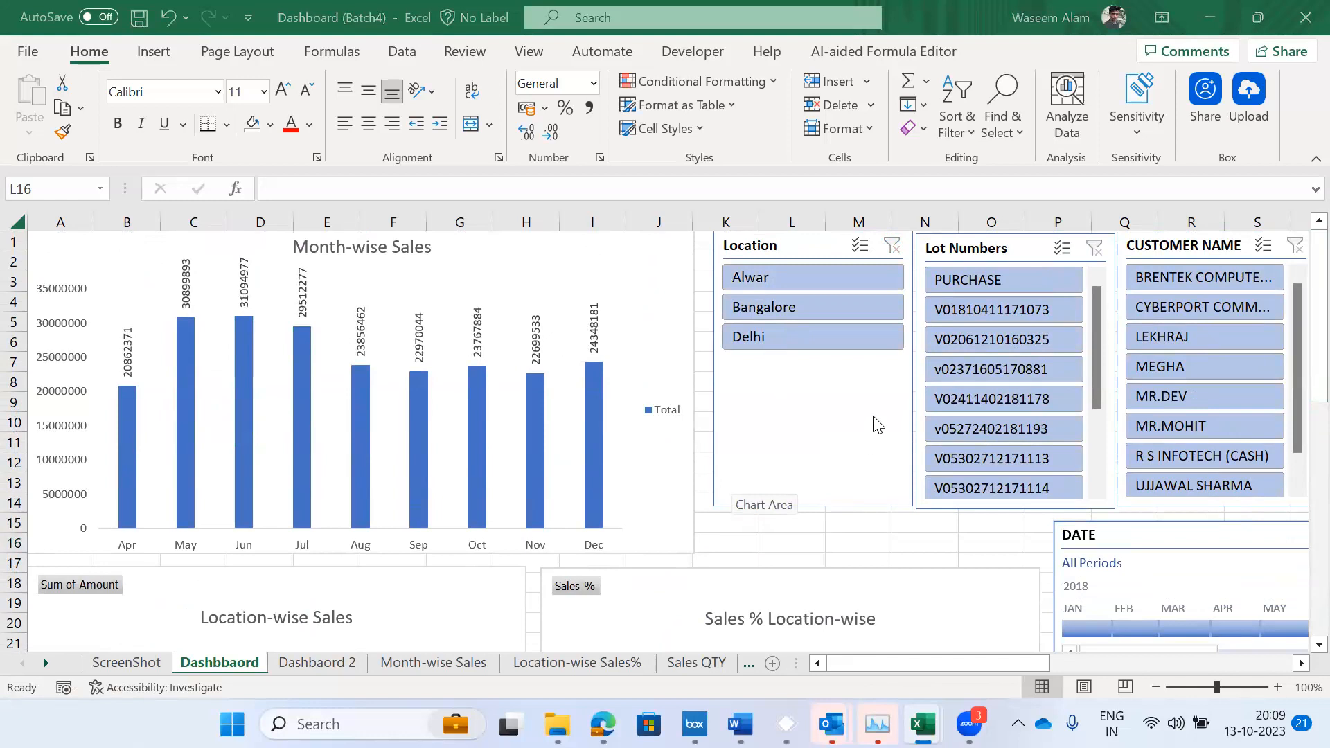
# - Filter the dashboard to the Bangalore location and review the monthly, location-wise and customer purchase charts
pyautogui.click(780, 301)
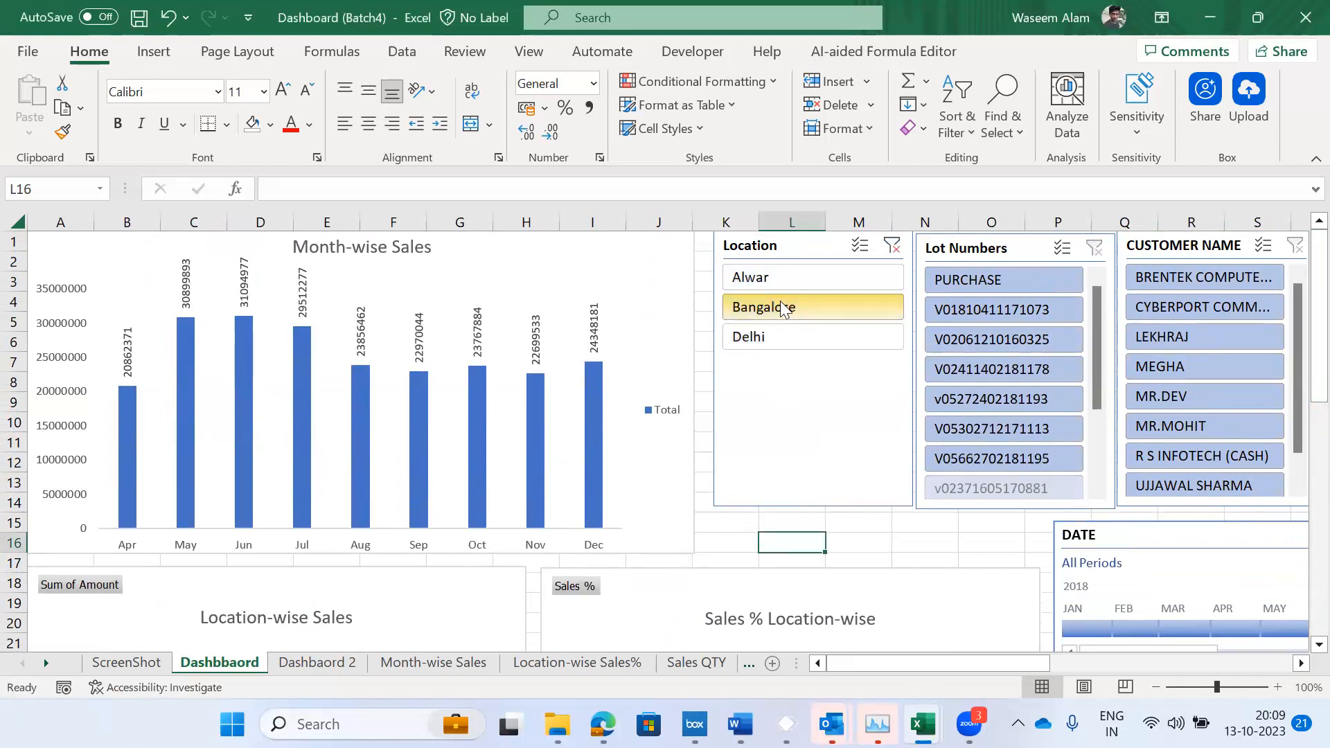
pyautogui.moveTo(1313, 309); pyautogui.dragTo(1297, 334)
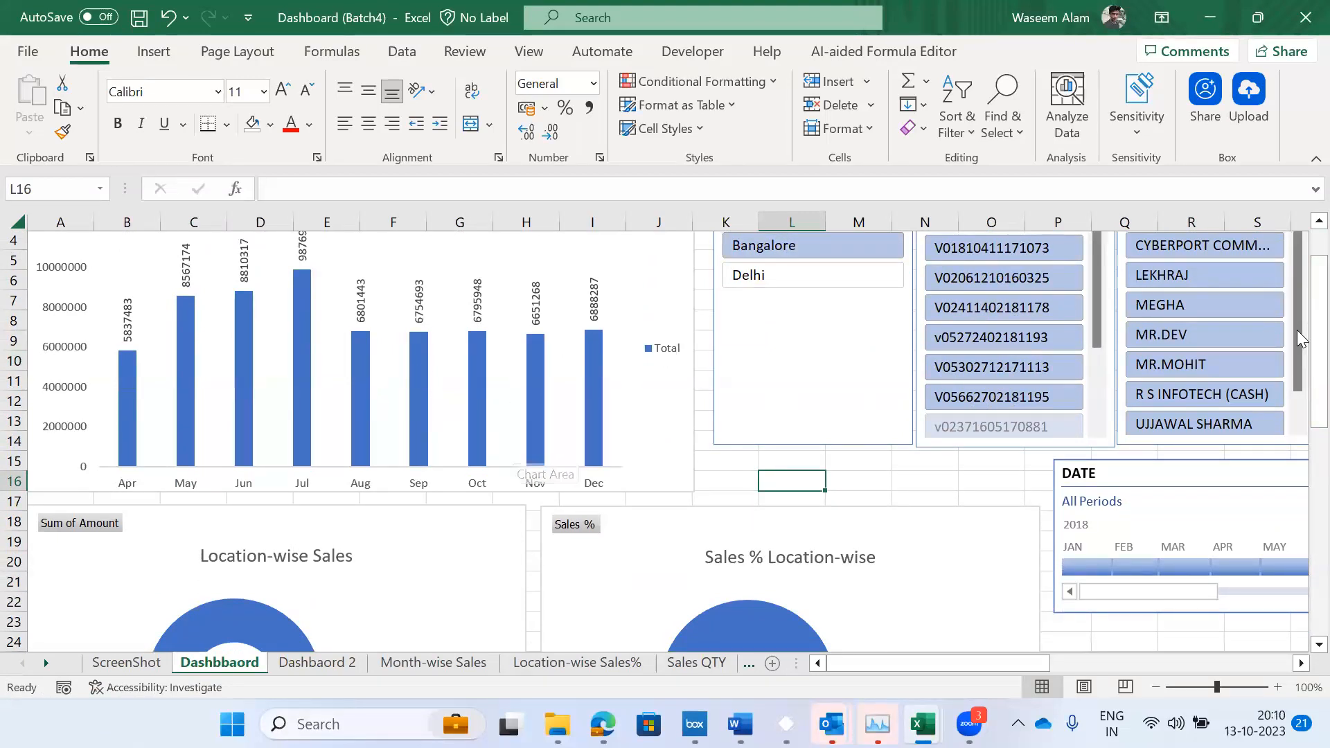
pyautogui.moveTo(1296, 339); pyautogui.dragTo(1300, 470)
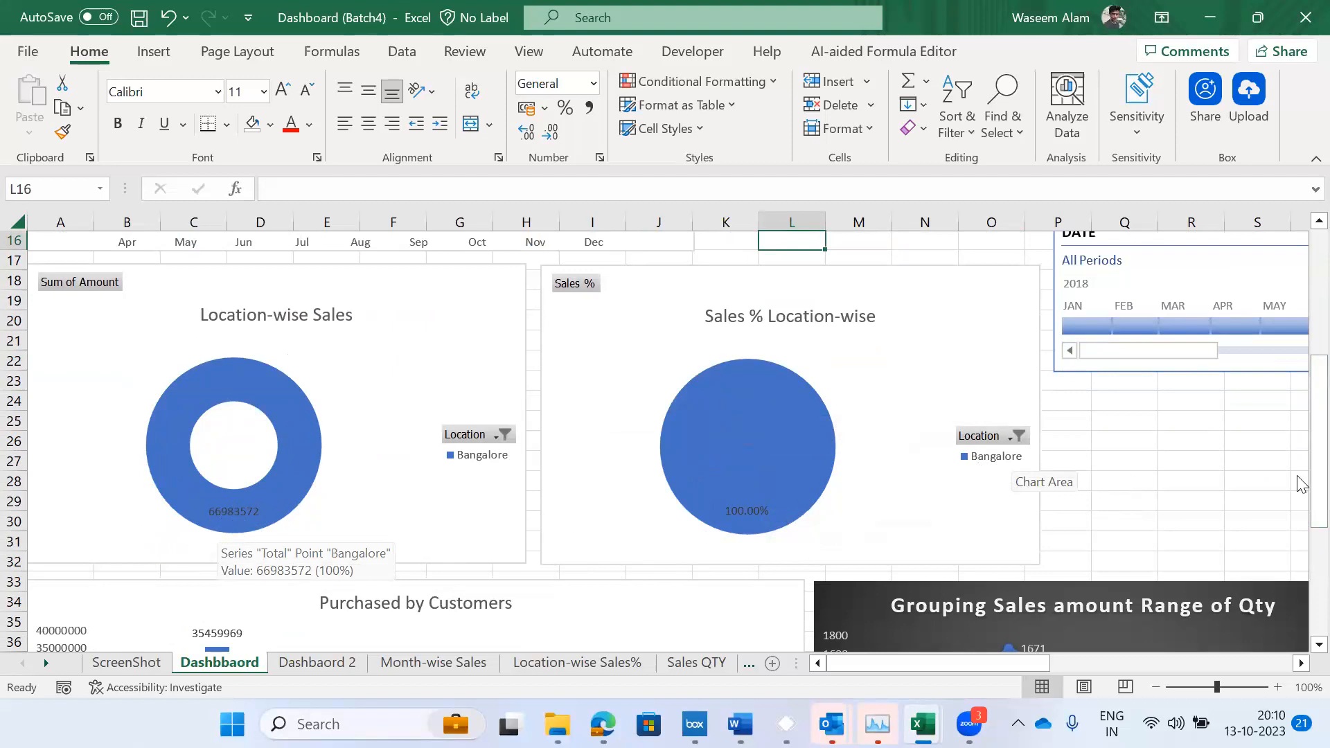
pyautogui.moveTo(1313, 457); pyautogui.dragTo(1297, 527)
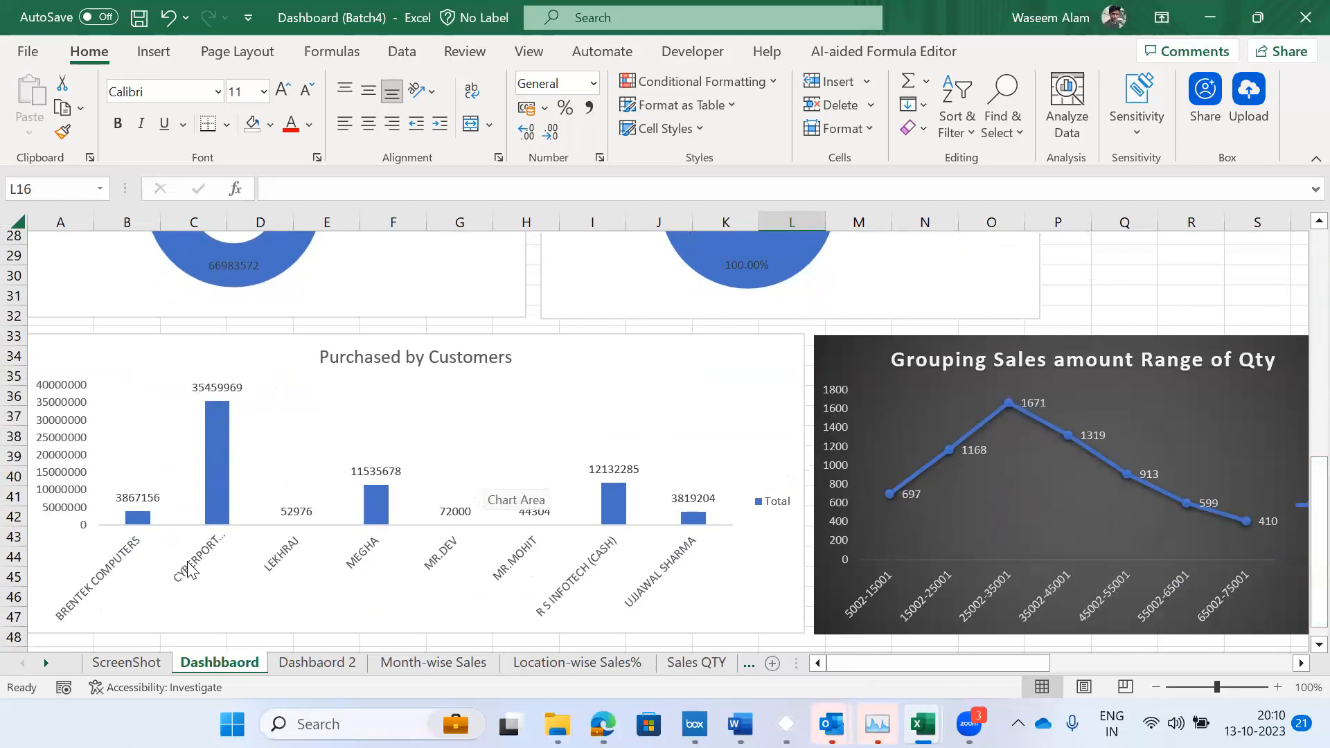
pyautogui.moveTo(217, 428)
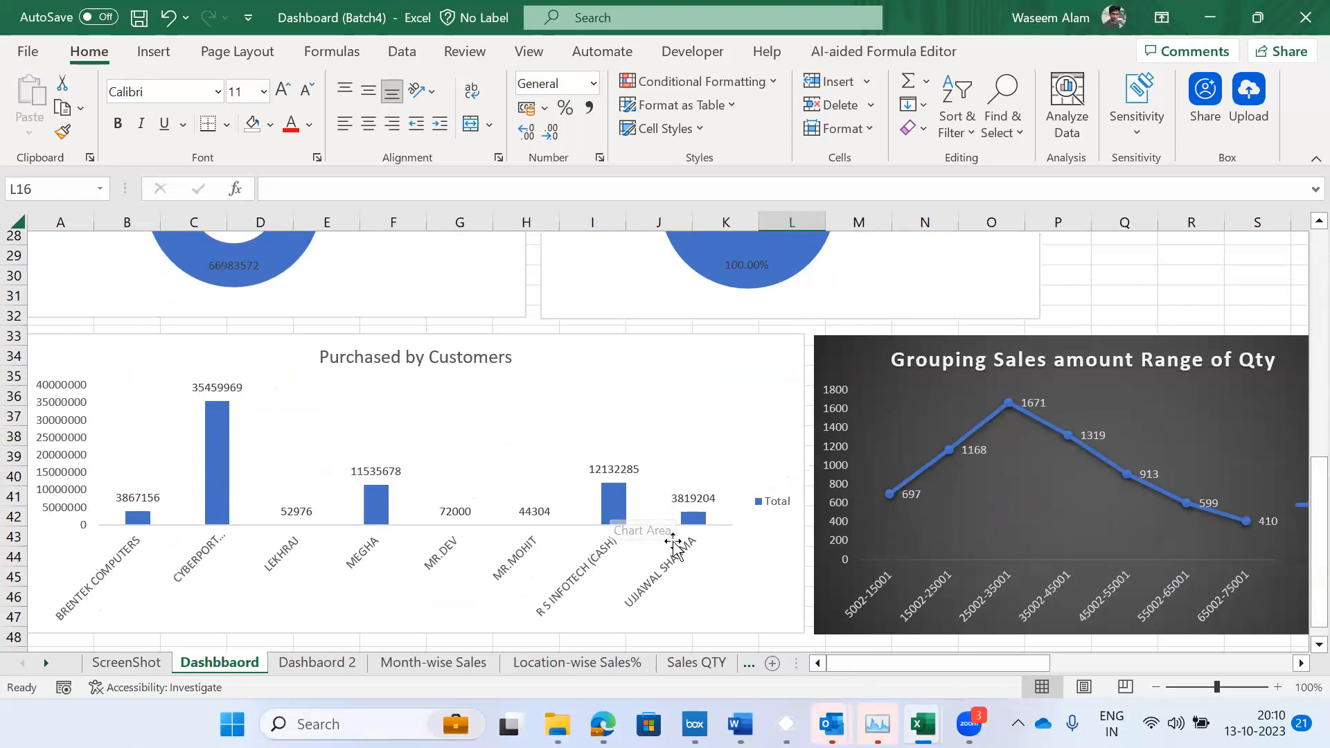
# - Examine the entire Grouping Sales amount Range of Qty chart for the filtered location
pyautogui.click(1152, 275)
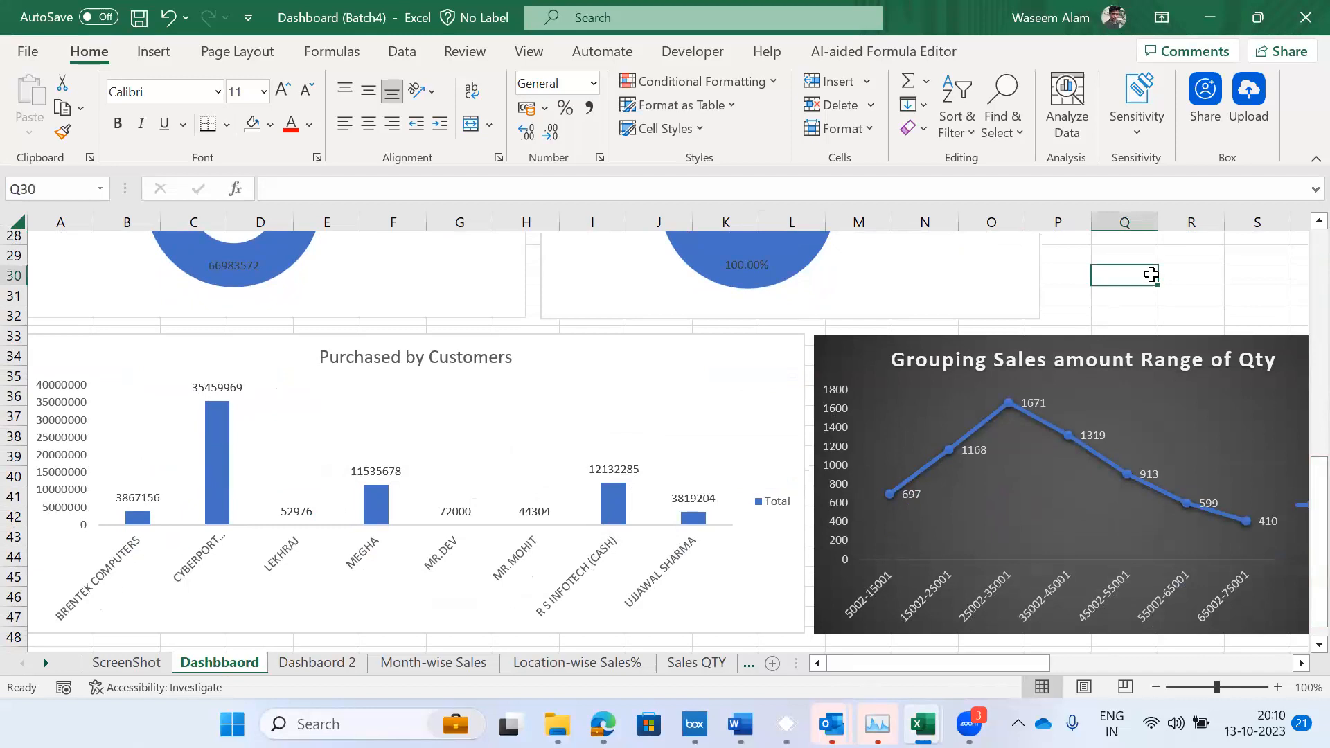
pyautogui.press('Right')
pyautogui.press('Right')
pyautogui.press('Right')
pyautogui.press('Right')
pyautogui.press('Right')
pyautogui.press('Right')
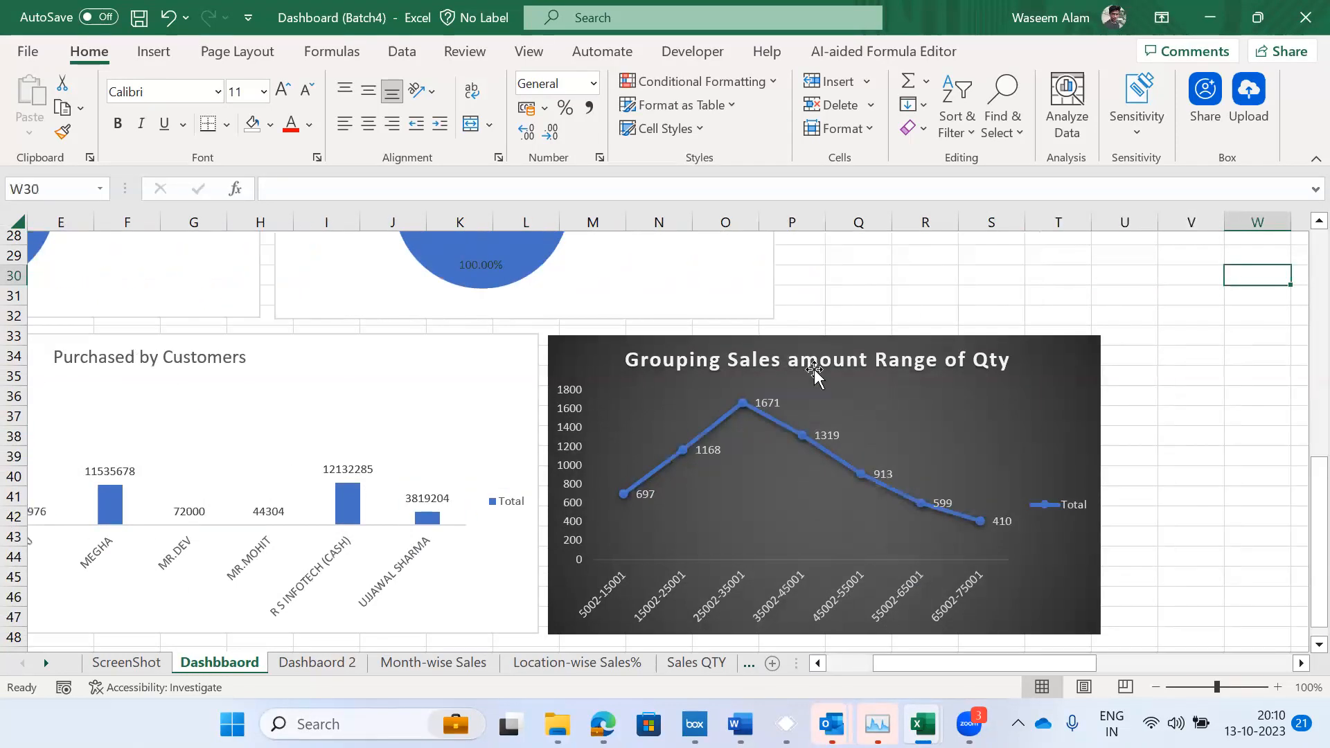
# - Return to the slicers above the charts and filter the Bangalore dashboard to the LAPTOP item
pyautogui.moveTo(1301, 509); pyautogui.dragTo(1301, 211)
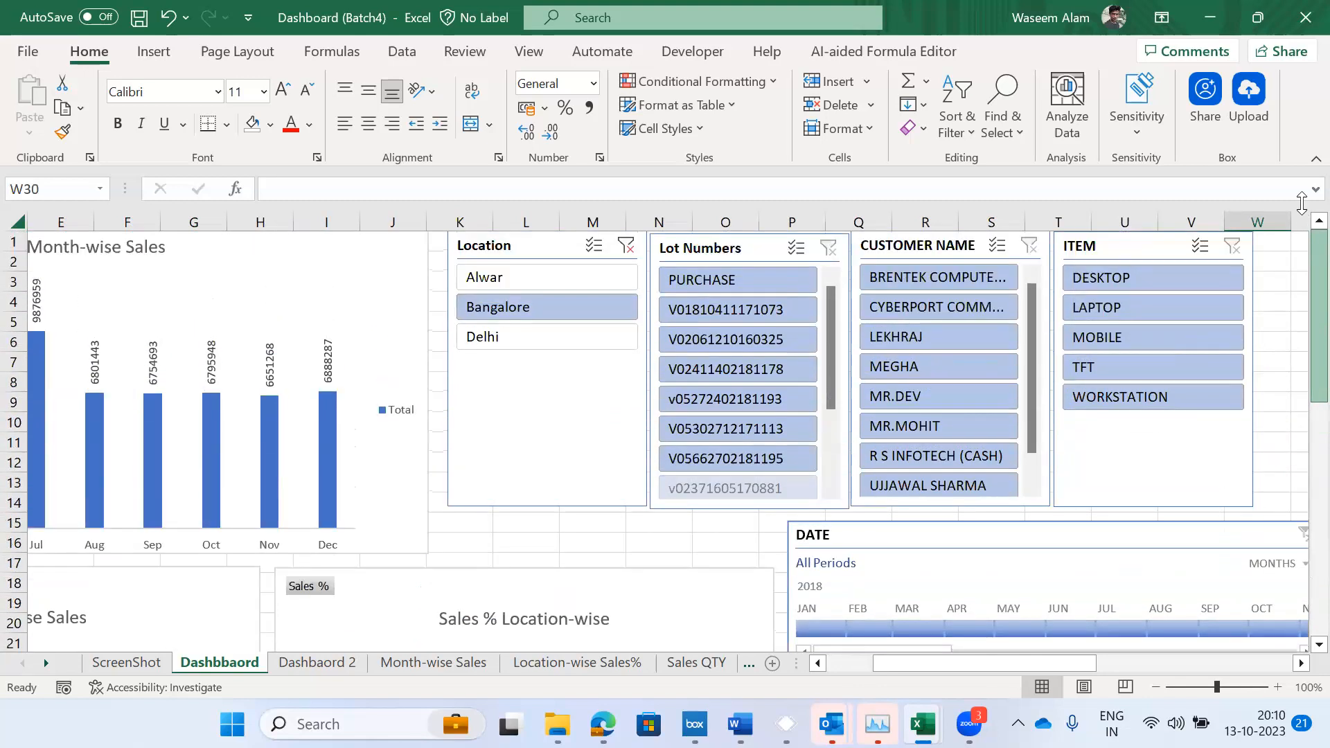
pyautogui.press('super+Tab')
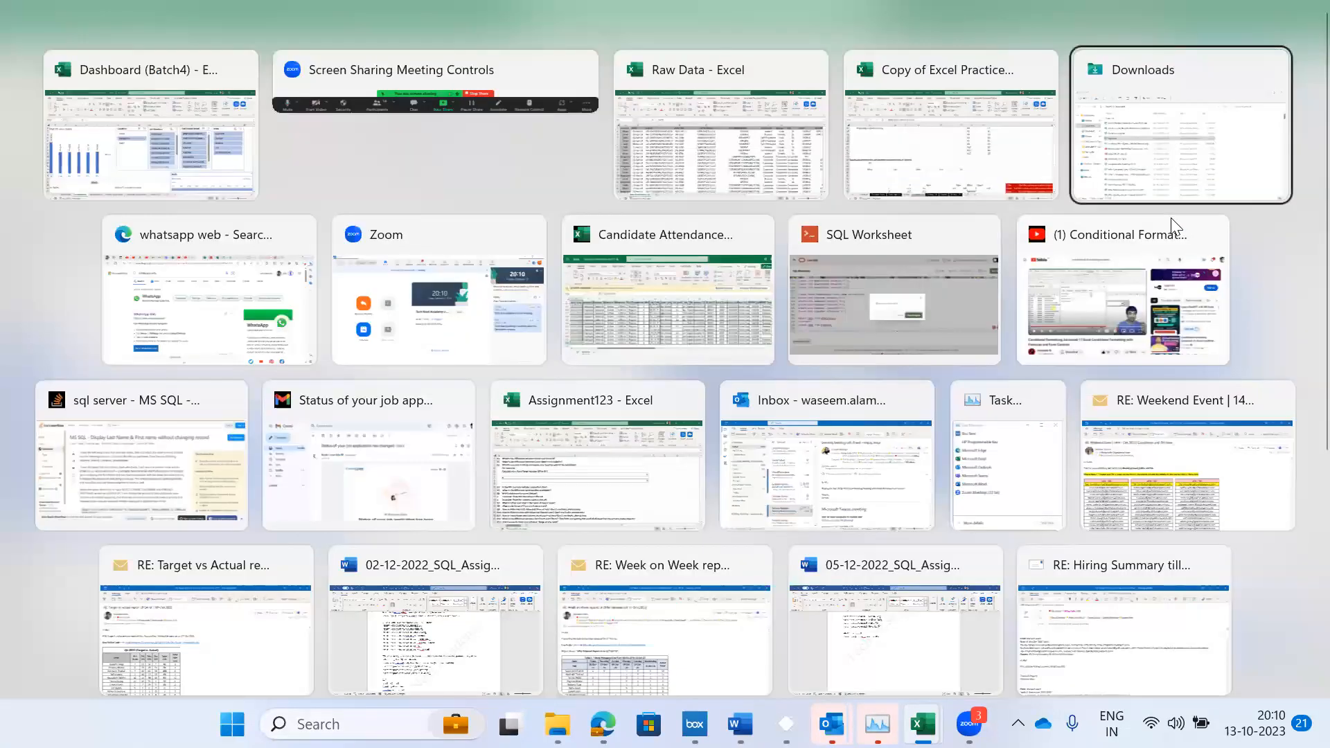
pyautogui.click(1302, 232)
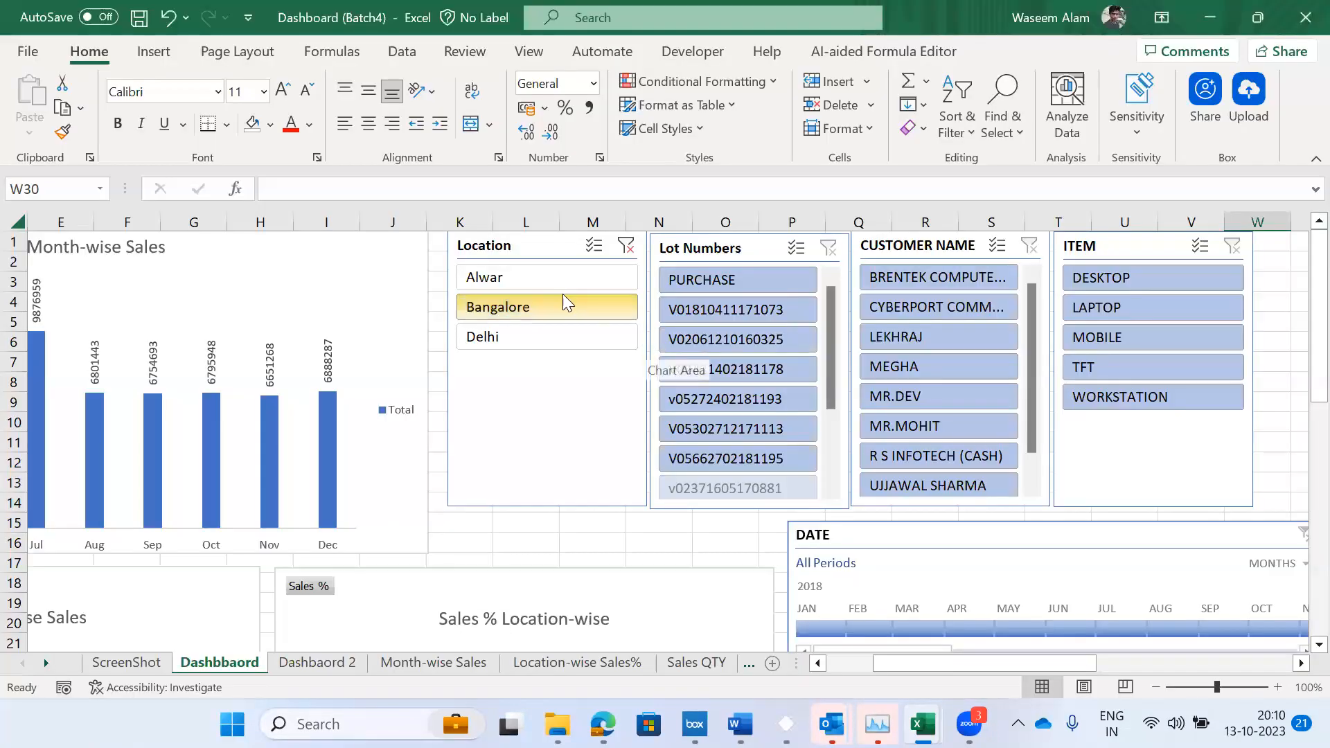
pyautogui.click(508, 528)
pyautogui.hotkey('alt', 'Tab')
pyautogui.hotkey('alt', 'Tab')
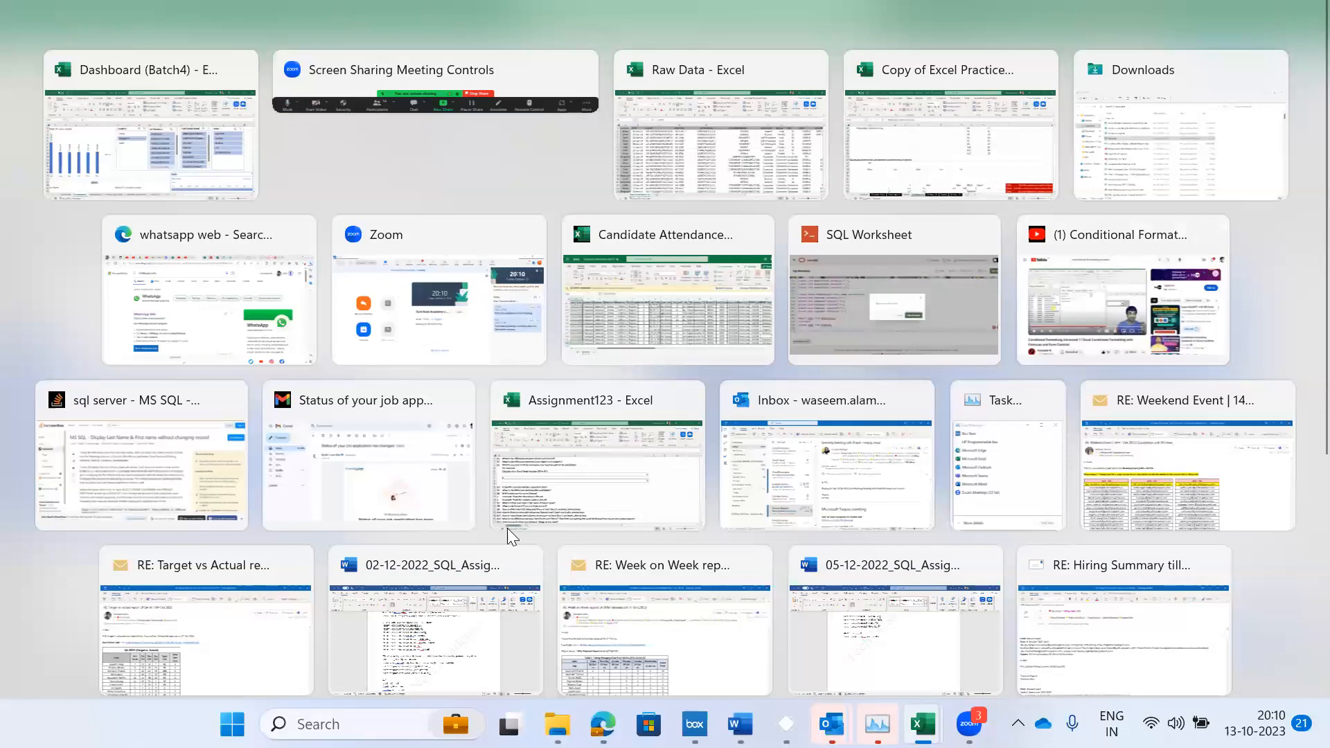
pyautogui.hotkey('alt', 'Tab')
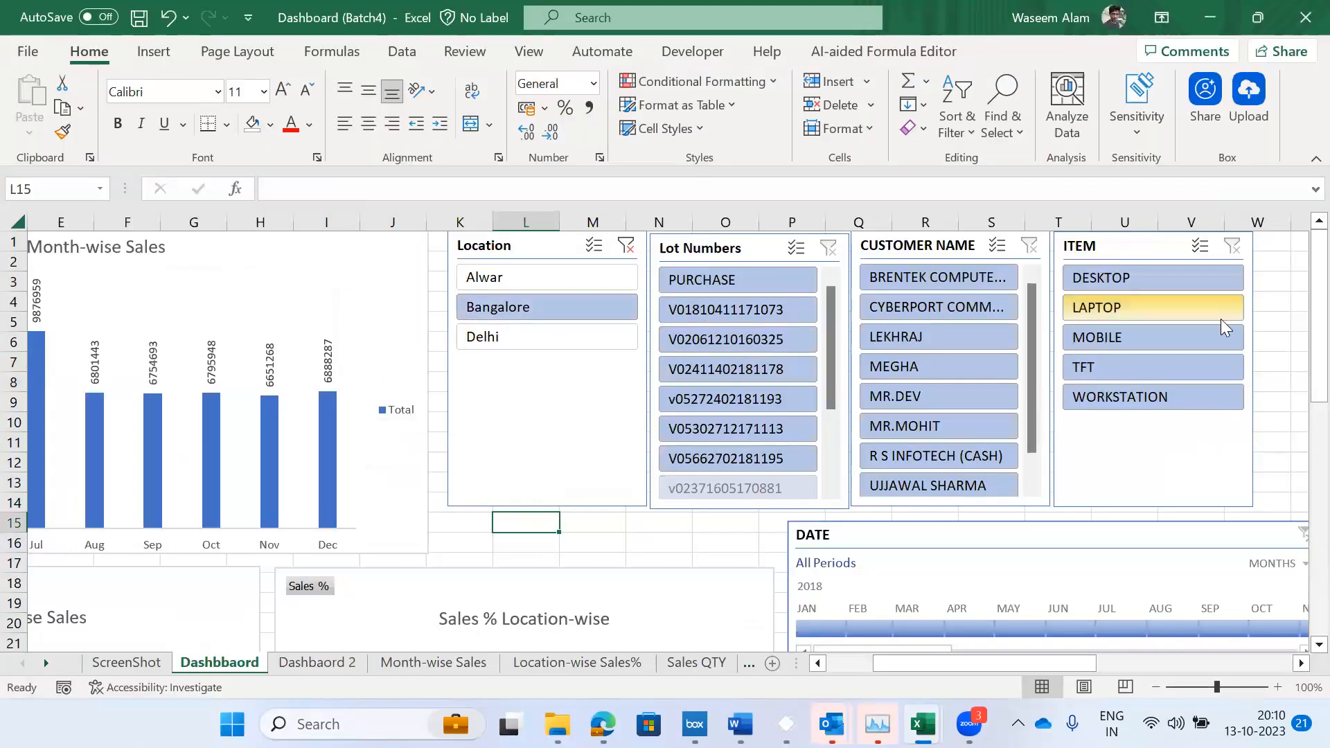
pyautogui.click(1109, 307)
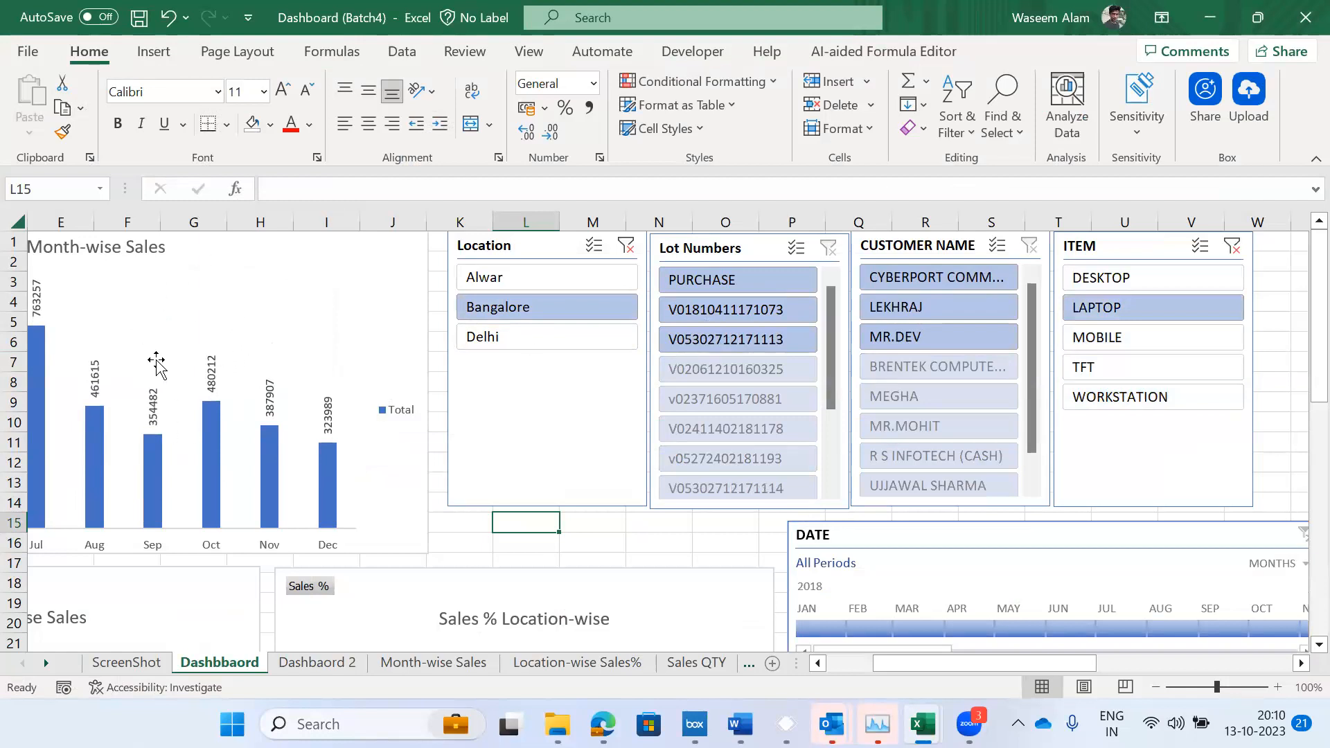
# - Switch to the Edge browser and close the WhatsApp web search page
pyautogui.hotkey('alt', 'Tab')
pyautogui.press('Tab')
pyautogui.press('Tab')
pyautogui.press('Tab')
pyautogui.press('Tab')
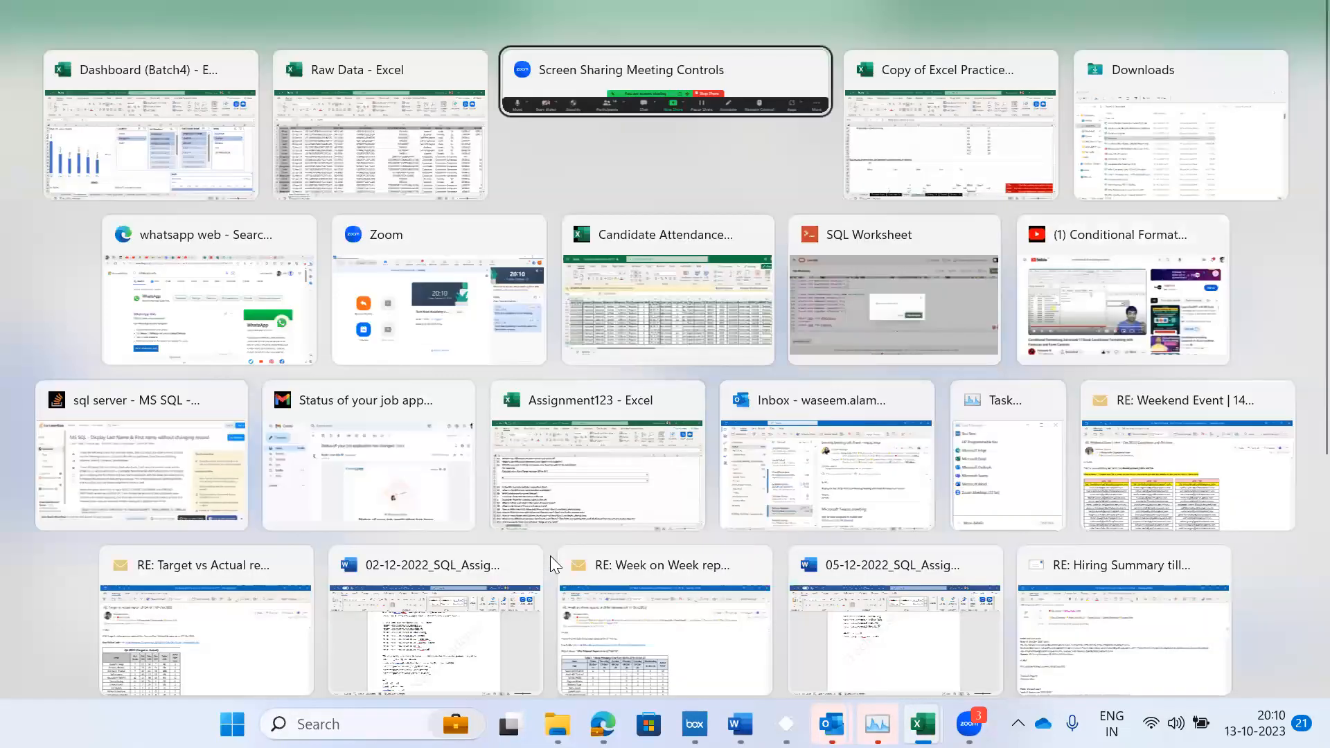
pyautogui.hotkey('shift', 'Tab')
pyautogui.press('Tab')
pyautogui.press('Tab')
pyautogui.hotkey('shift', 'Tab')
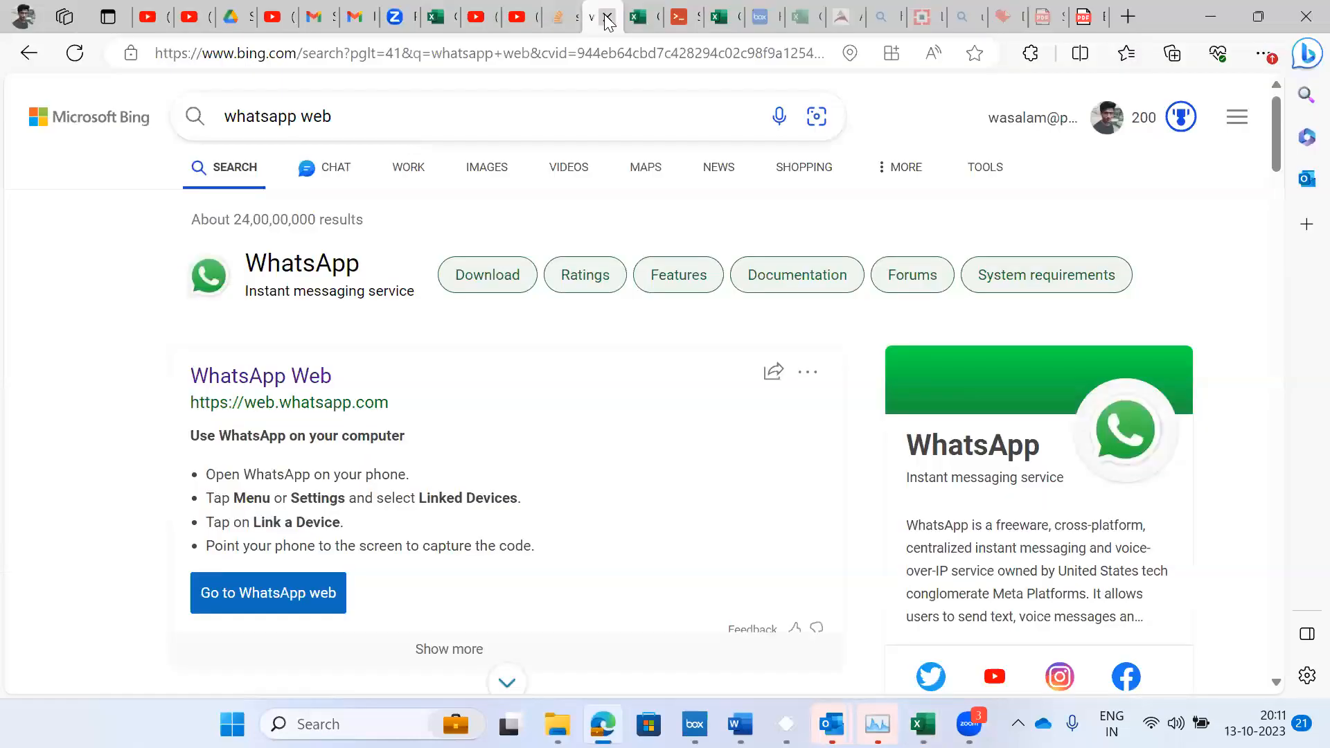
pyautogui.hotkey('ctrl', 'w')
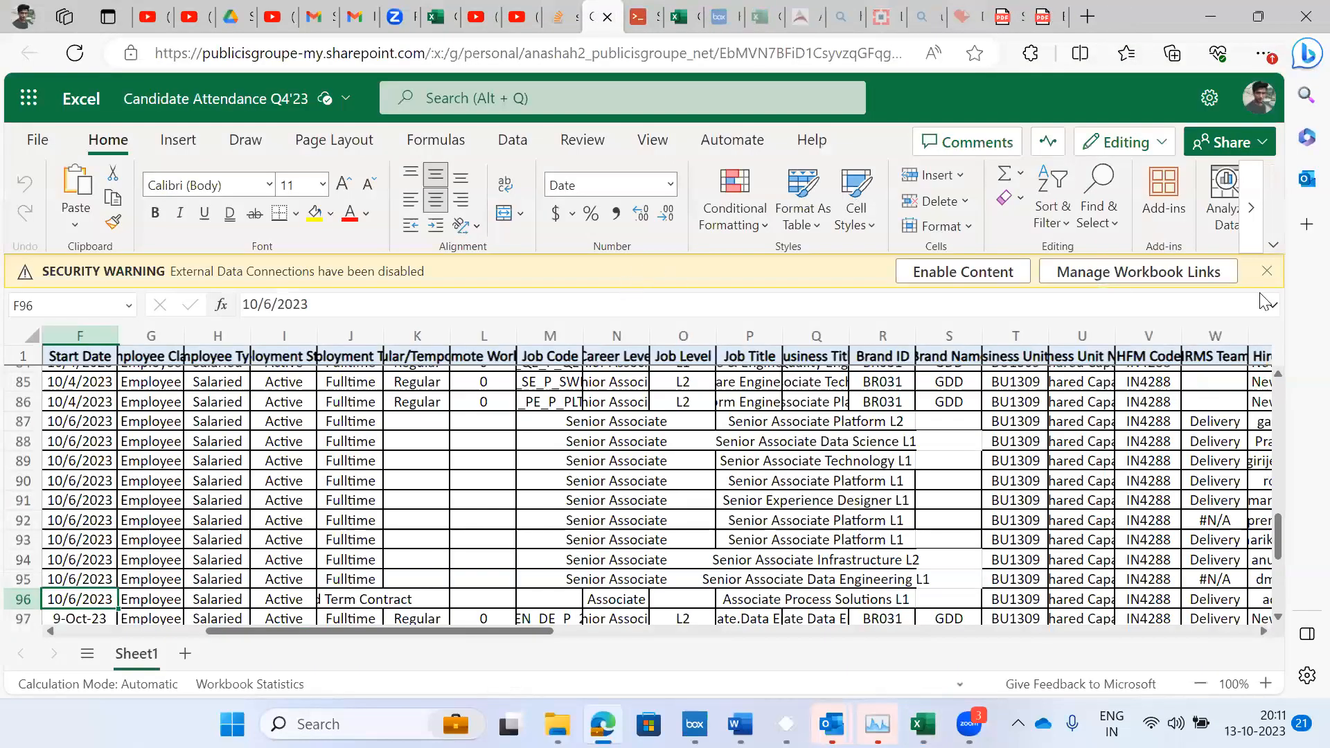
# - Open the Excel Course of October 2023 PDF and review it from the three stages through to the full dashboard sample on page 7
pyautogui.click(1044, 16)
pyautogui.moveTo(1280, 616); pyautogui.dragTo(1281, 319)
pyautogui.moveTo(1297, 118); pyautogui.dragTo(1296, 213)
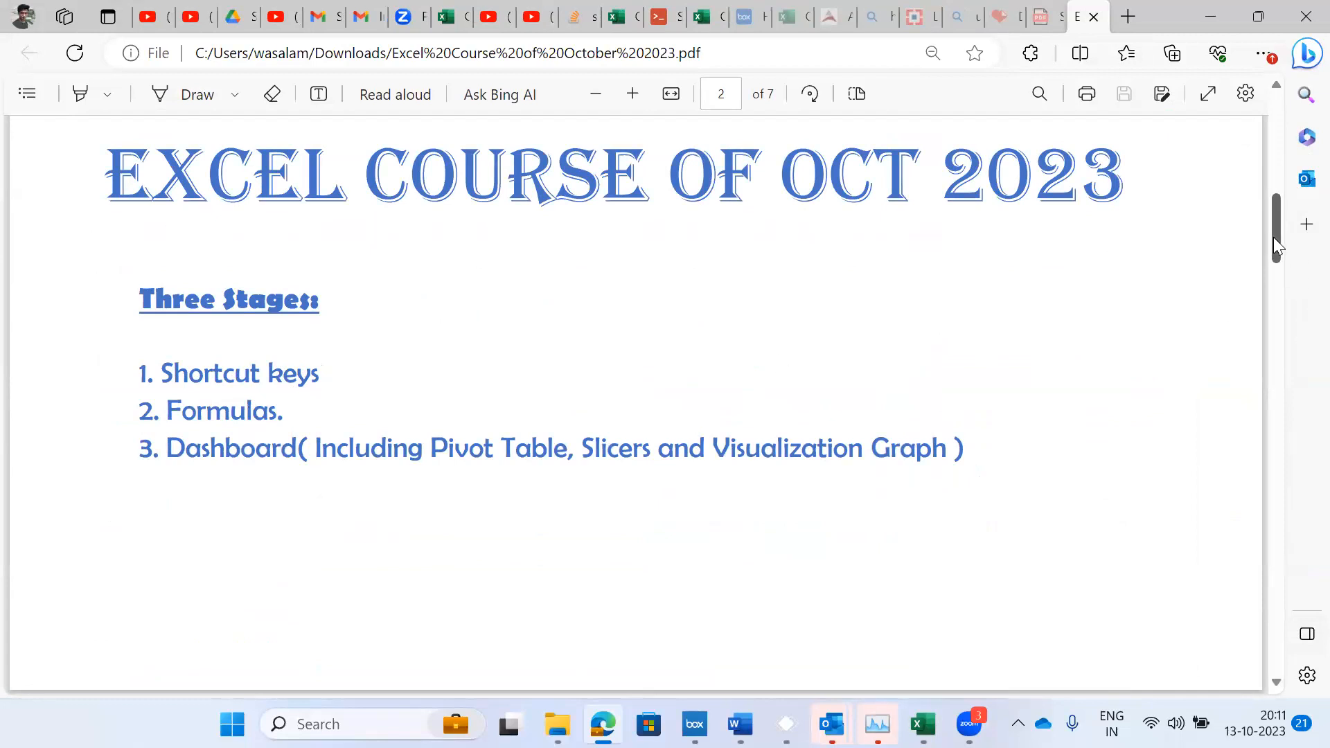
pyautogui.scroll(-4, 1273, 246)
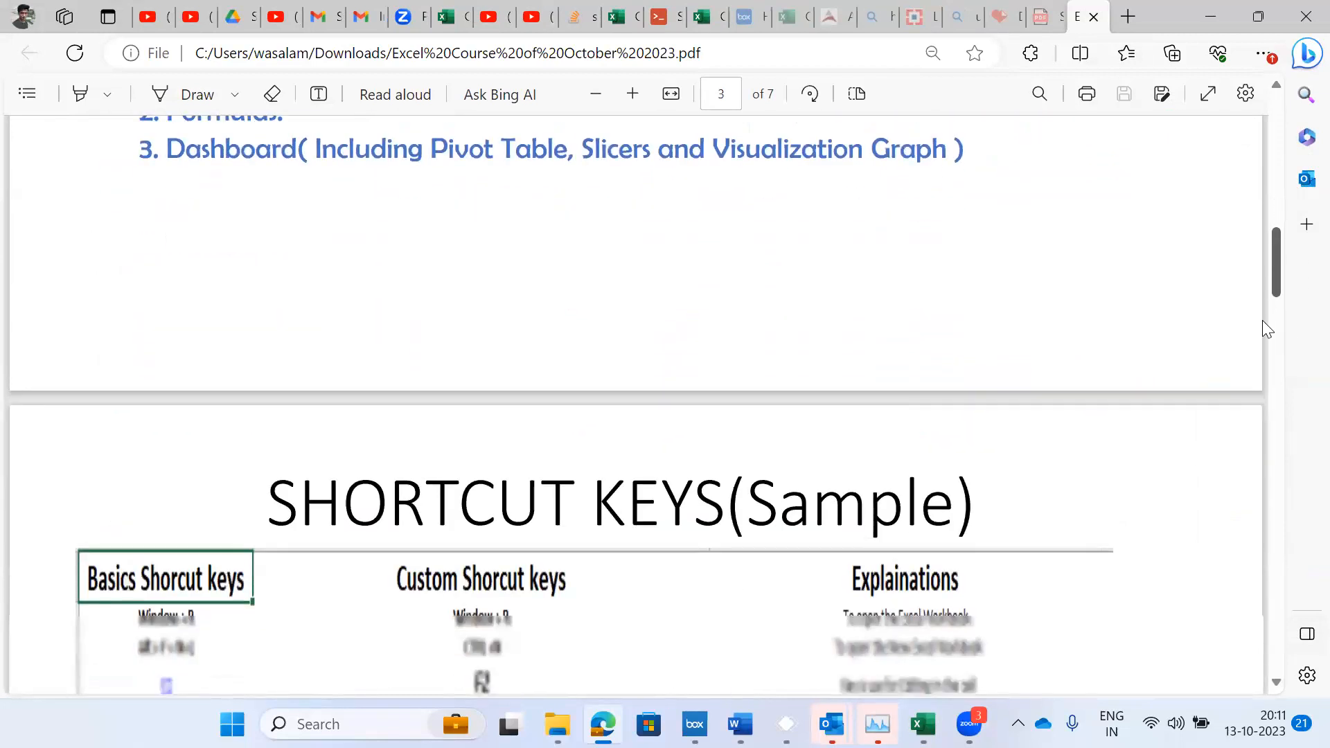
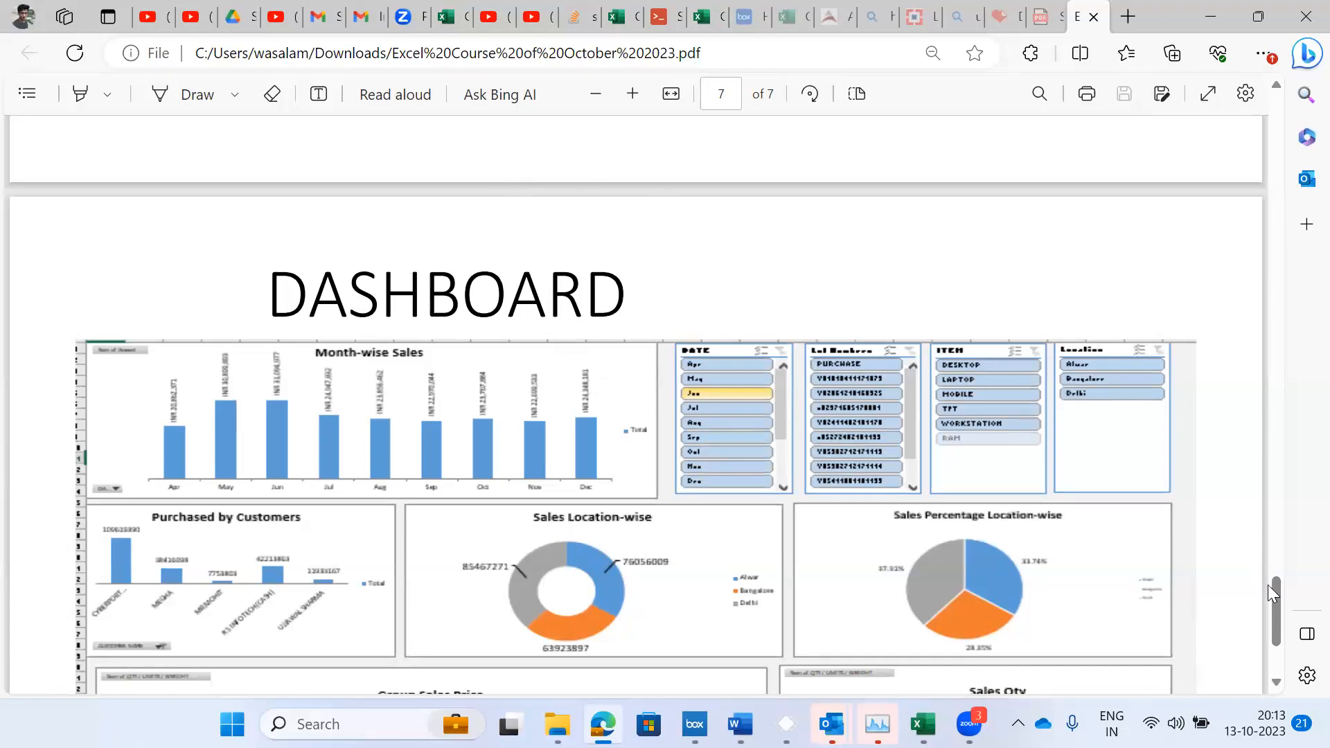
pyautogui.moveTo(1273, 597); pyautogui.dragTo(1275, 617)
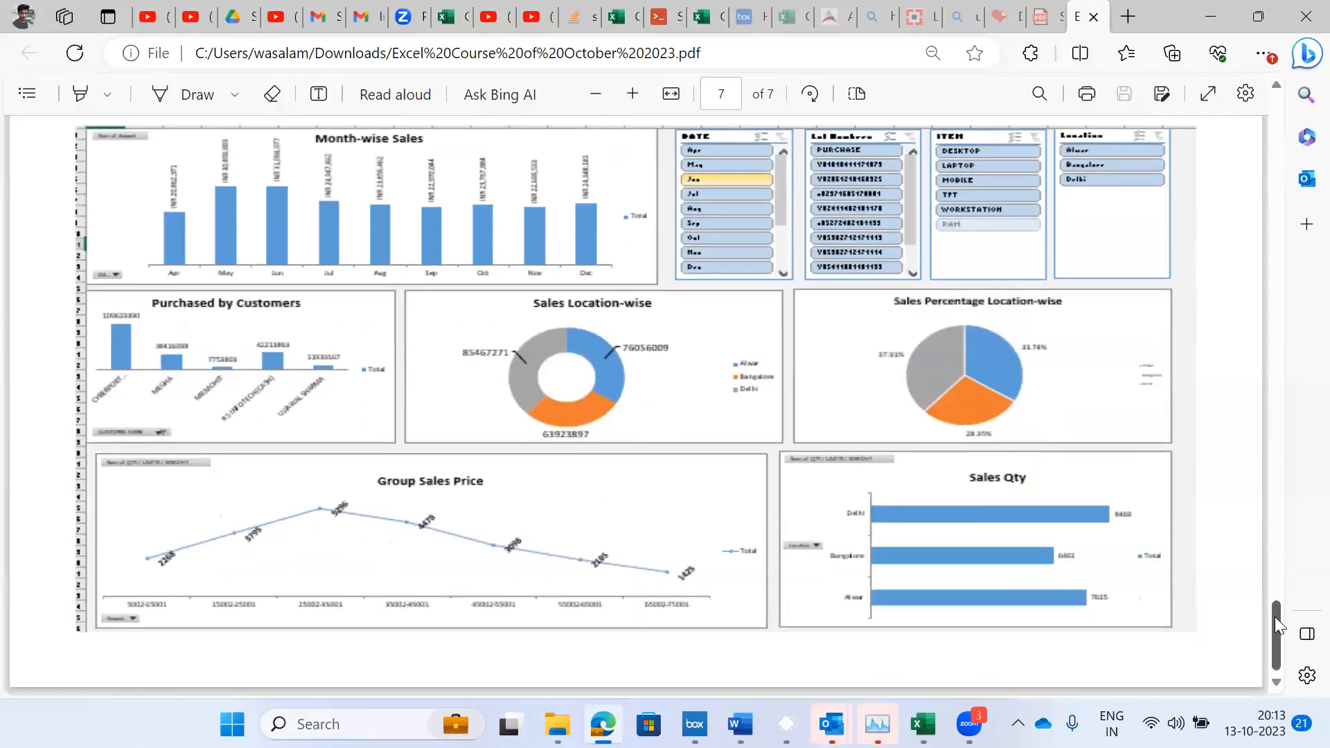
# - Switch from the course PDF to the Raw Data workbook in Excel
pyautogui.press('super+Tab')
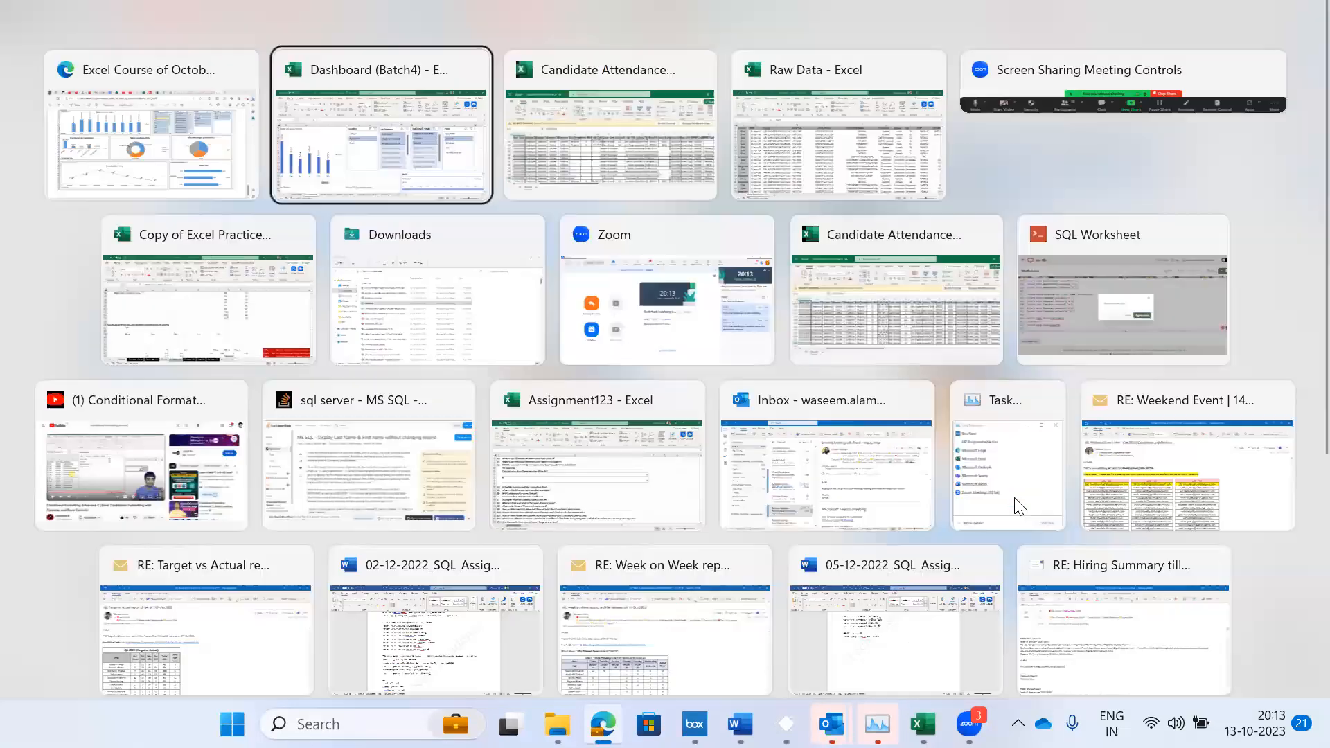
pyautogui.press('Escape')
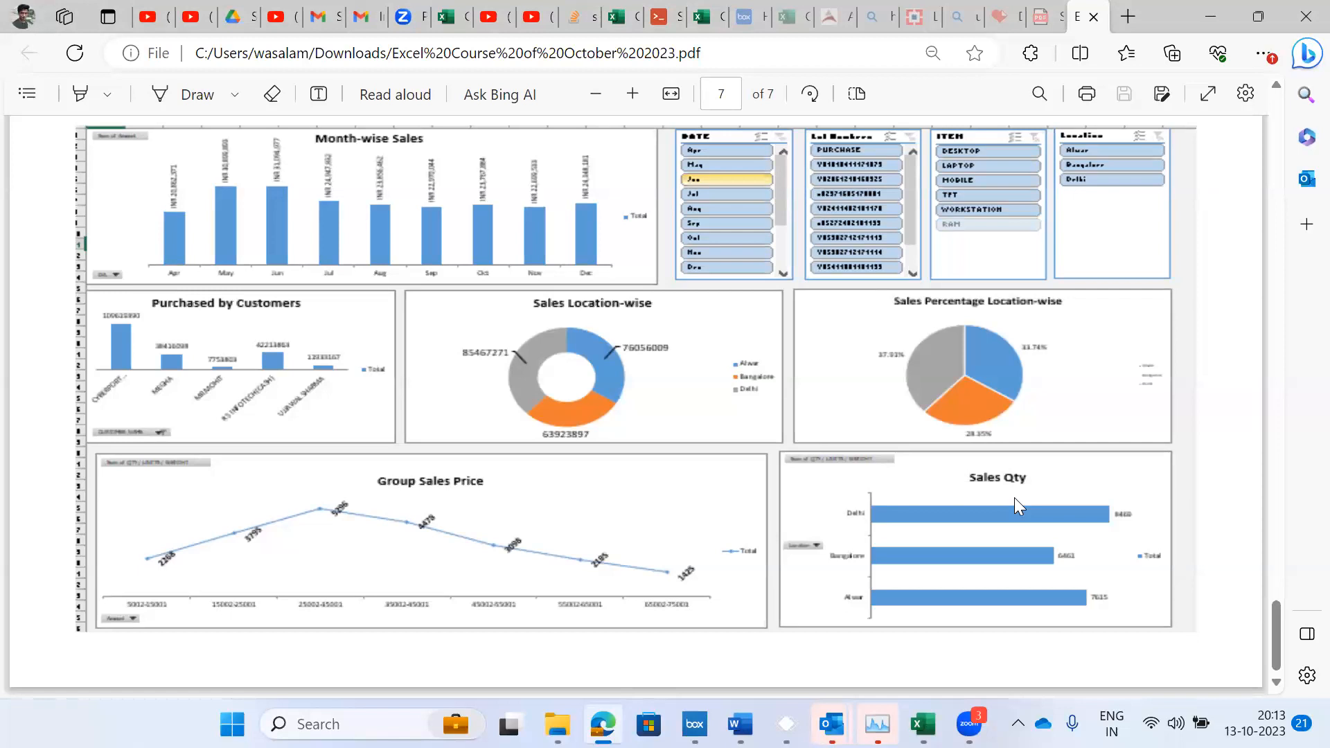
pyautogui.hotkey('alt', 'Tab')
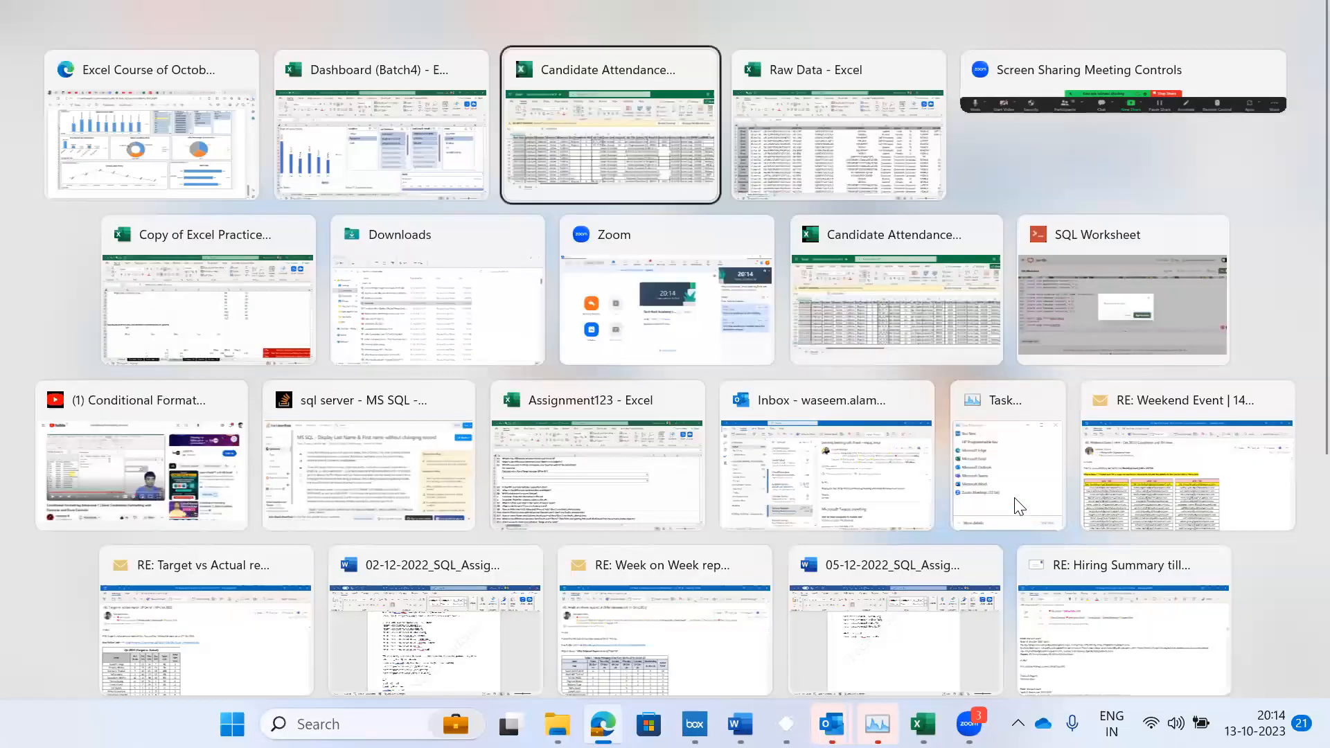
pyautogui.hotkey('alt', 'shift', 'Tab')
pyautogui.hotkey('alt', 'shift', 'Tab')
pyautogui.hotkey('alt', 'Tab')
pyautogui.hotkey('alt', 'Tab')
pyautogui.hotkey('alt', 'Tab')
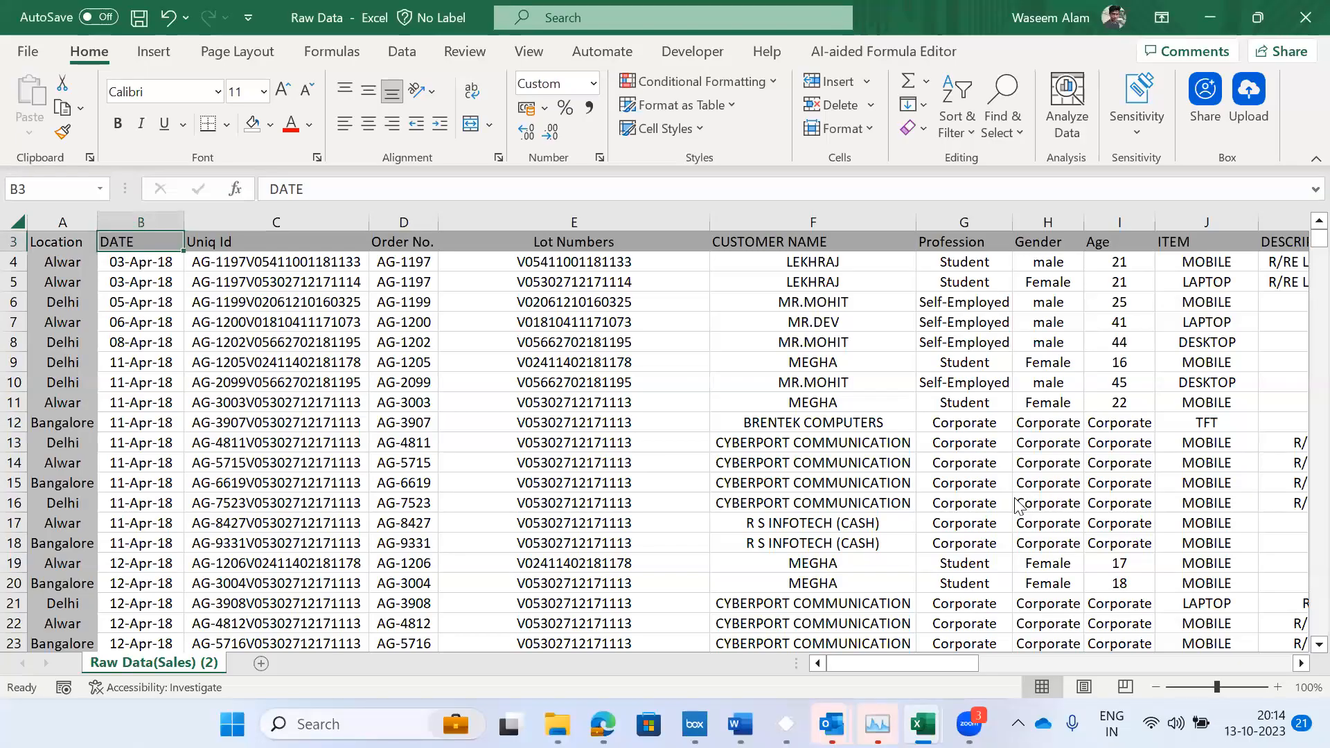
pyautogui.hotkey('alt', 'Tab')
pyautogui.hotkey('alt', 'shift', 'Tab')
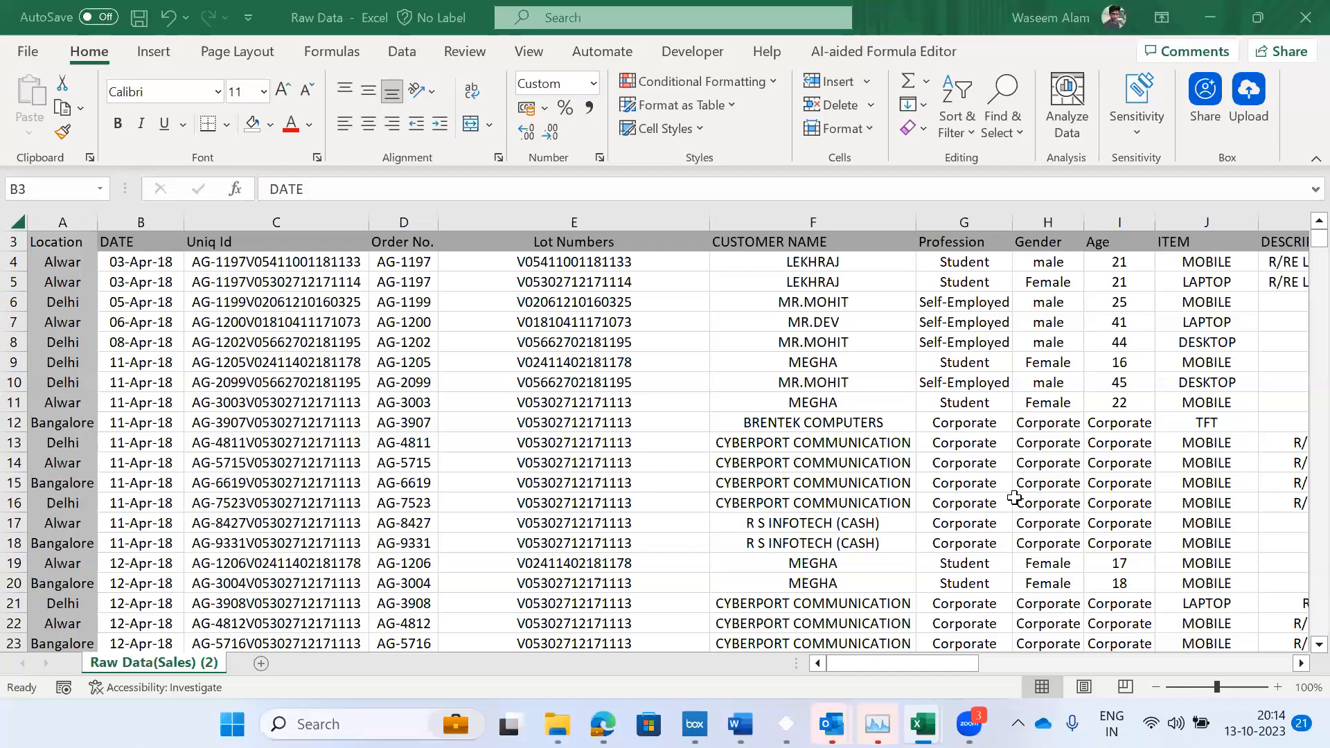
# - Check the extent of the Location column by jumping to its last record, the sheet's last row, and back to the header
pyautogui.press('Left')
pyautogui.hotkey('ctrl', 'Down')
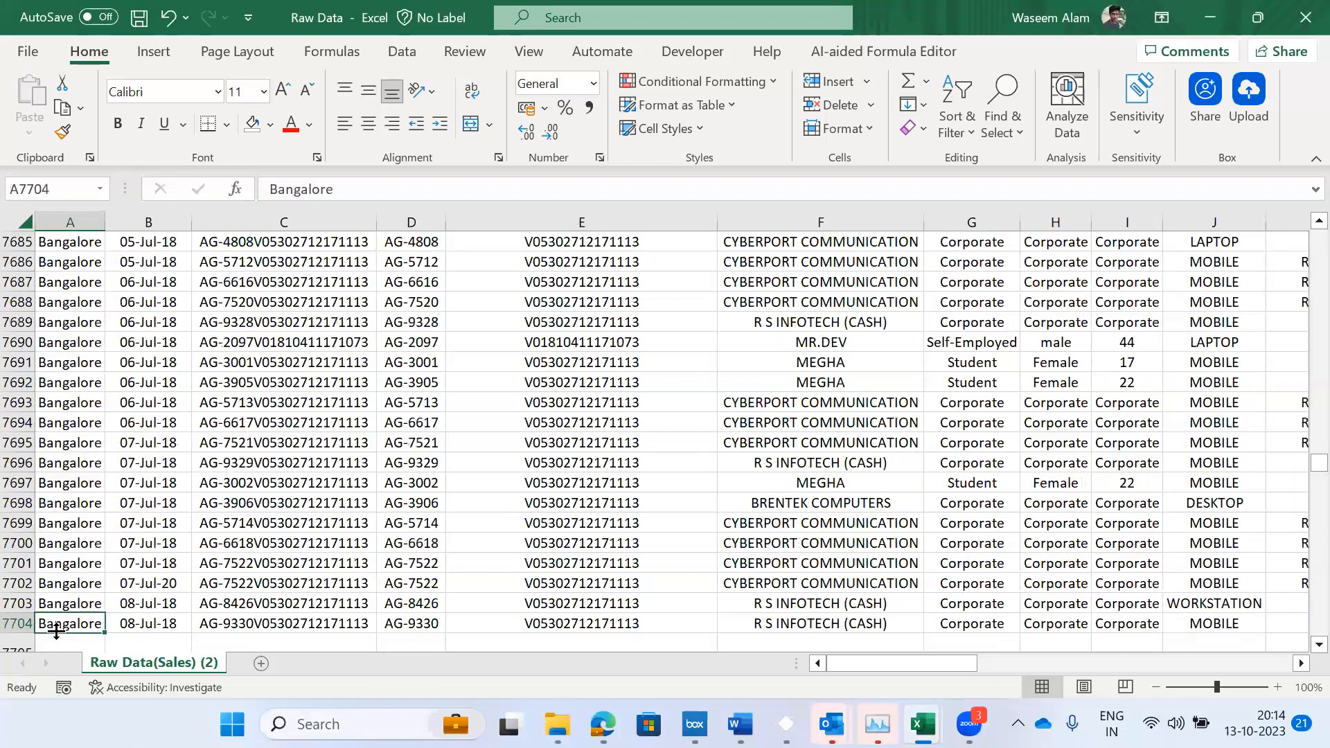
pyautogui.hotkey('ctrl', 'Down')
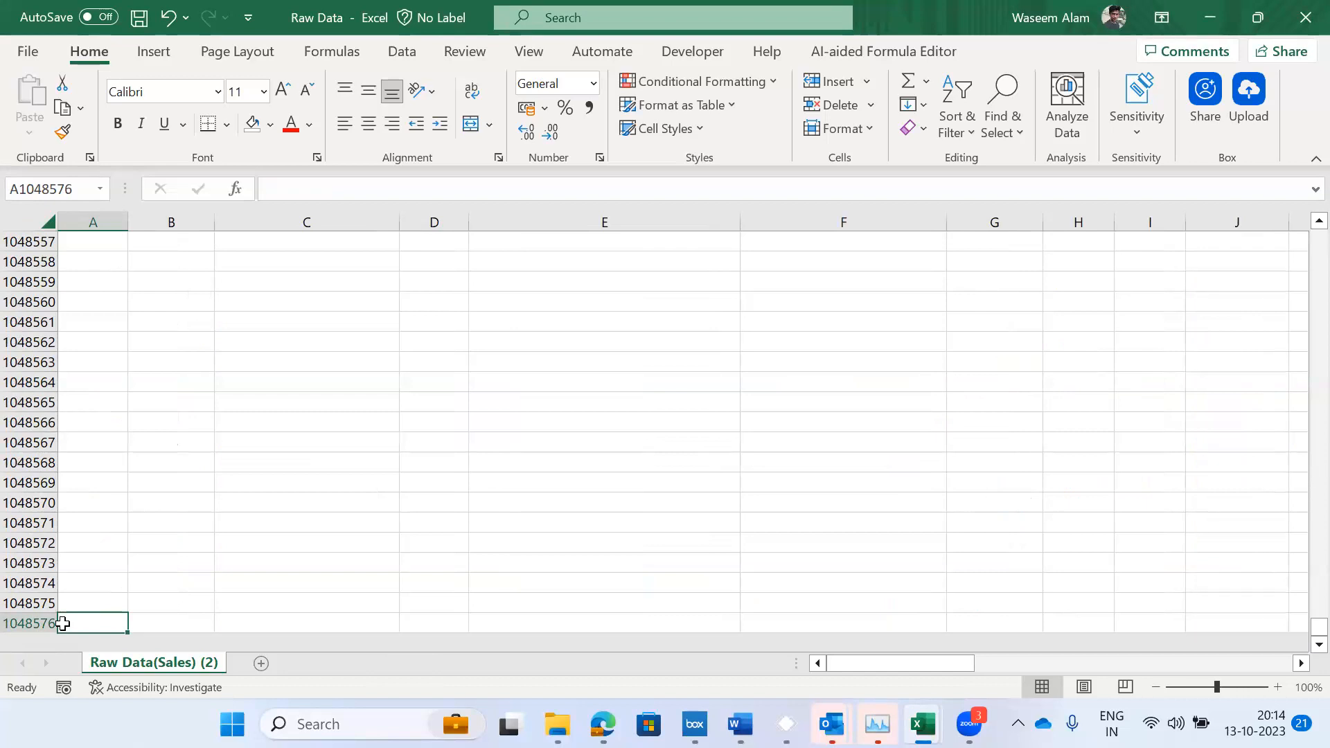
pyautogui.hotkey('ctrl', 'Up')
pyautogui.hotkey('ctrl', 'Up')
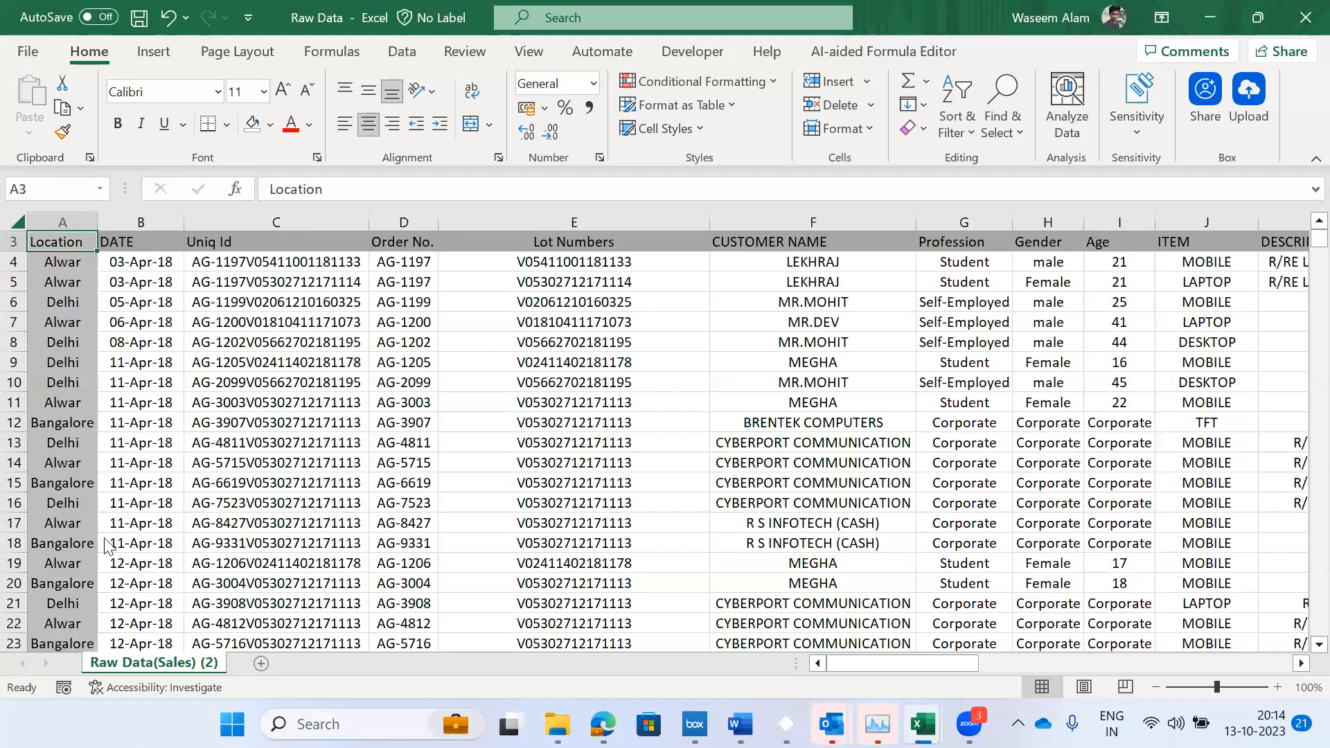
# - View the dashboard page of the Excel course PDF in Edge and return to the Raw Data workbook
pyautogui.press('super+Tab')
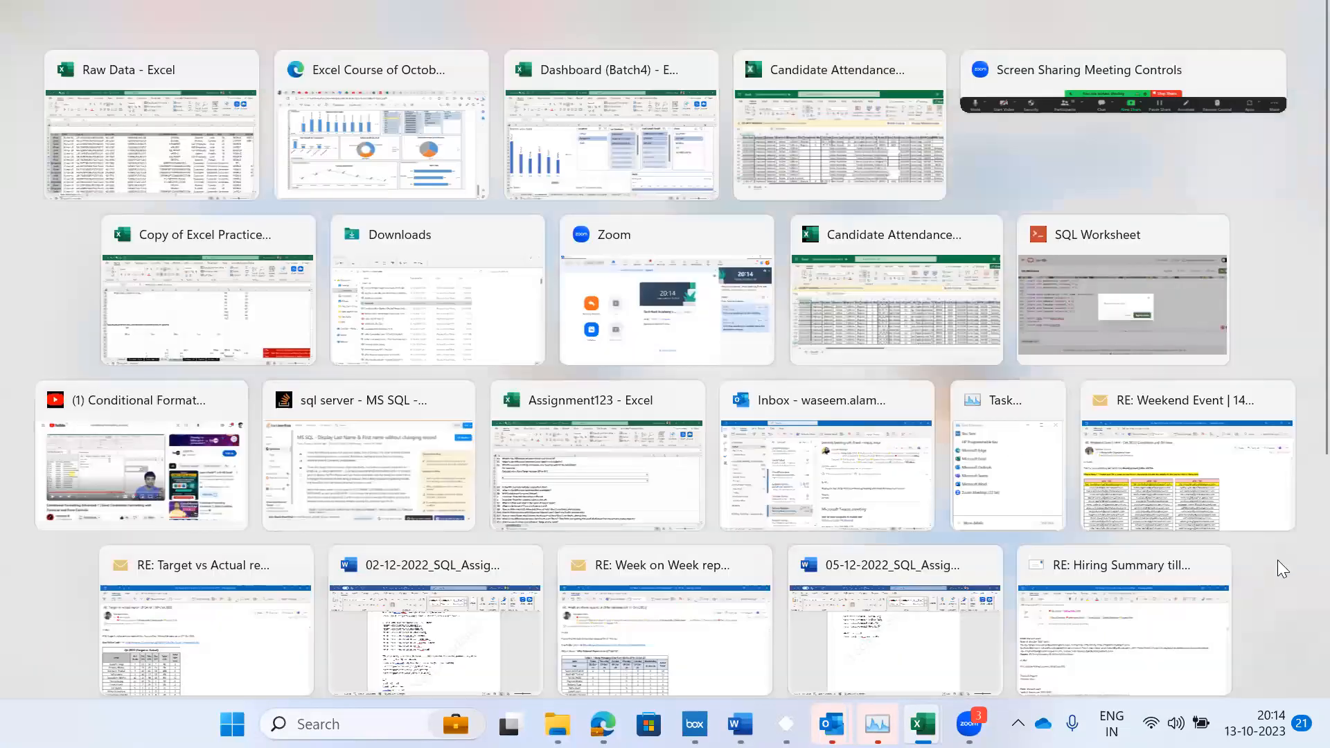
pyautogui.hotkey('alt', 'Tab')
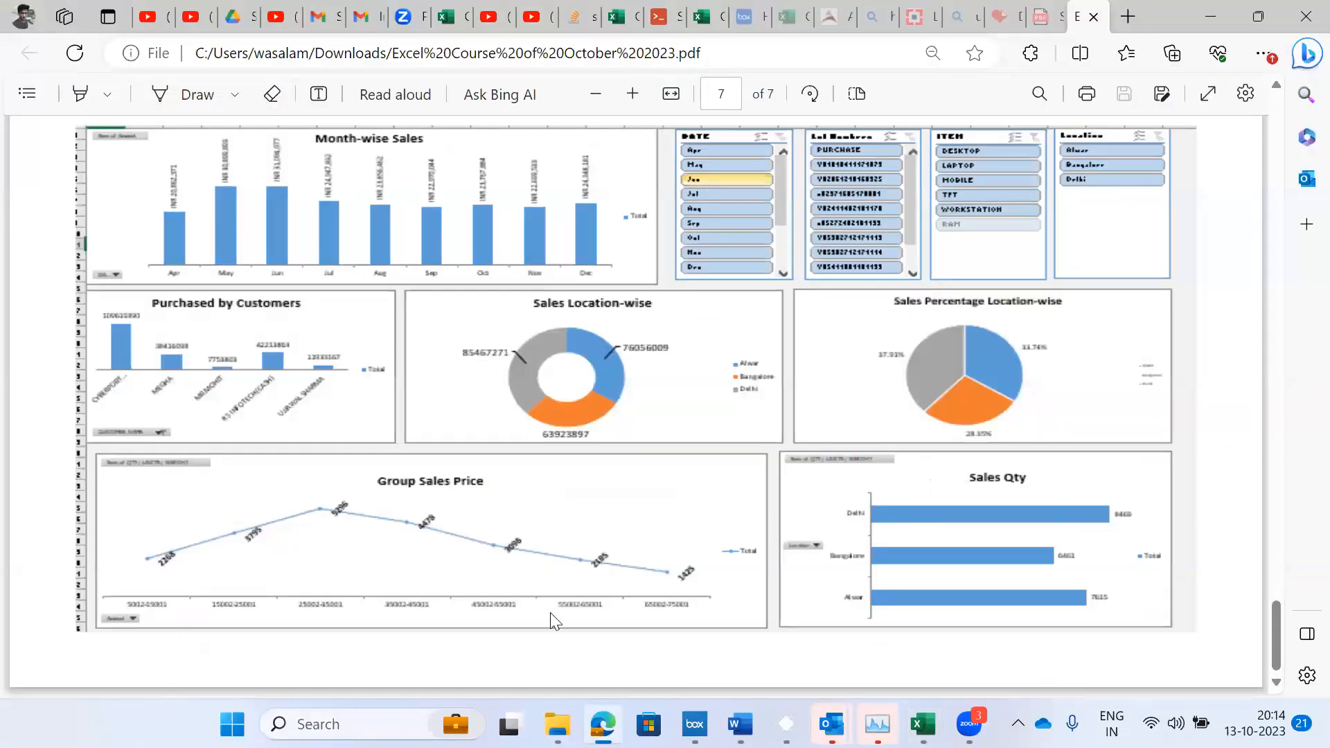
pyautogui.hotkey('alt', 'Tab')
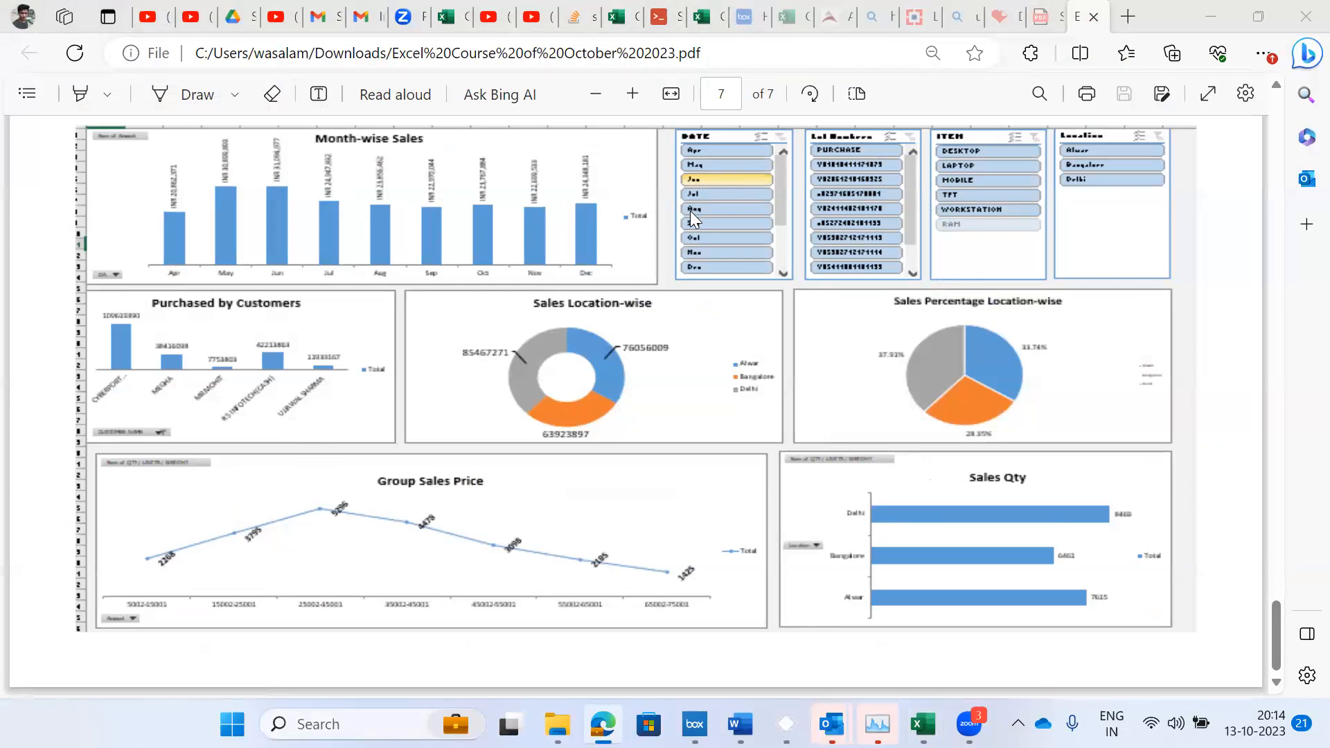
pyautogui.hotkey('alt', 'Tab')
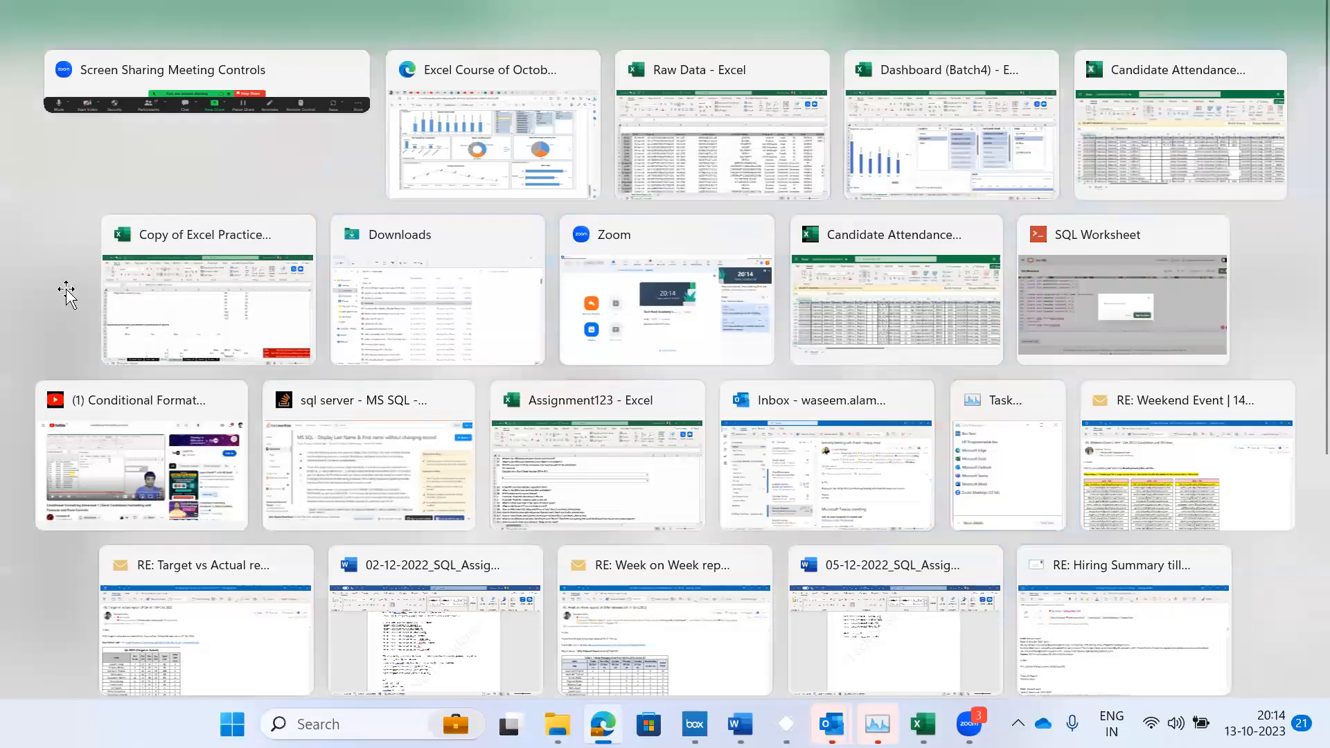
pyautogui.hotkey('alt', 'Tab')
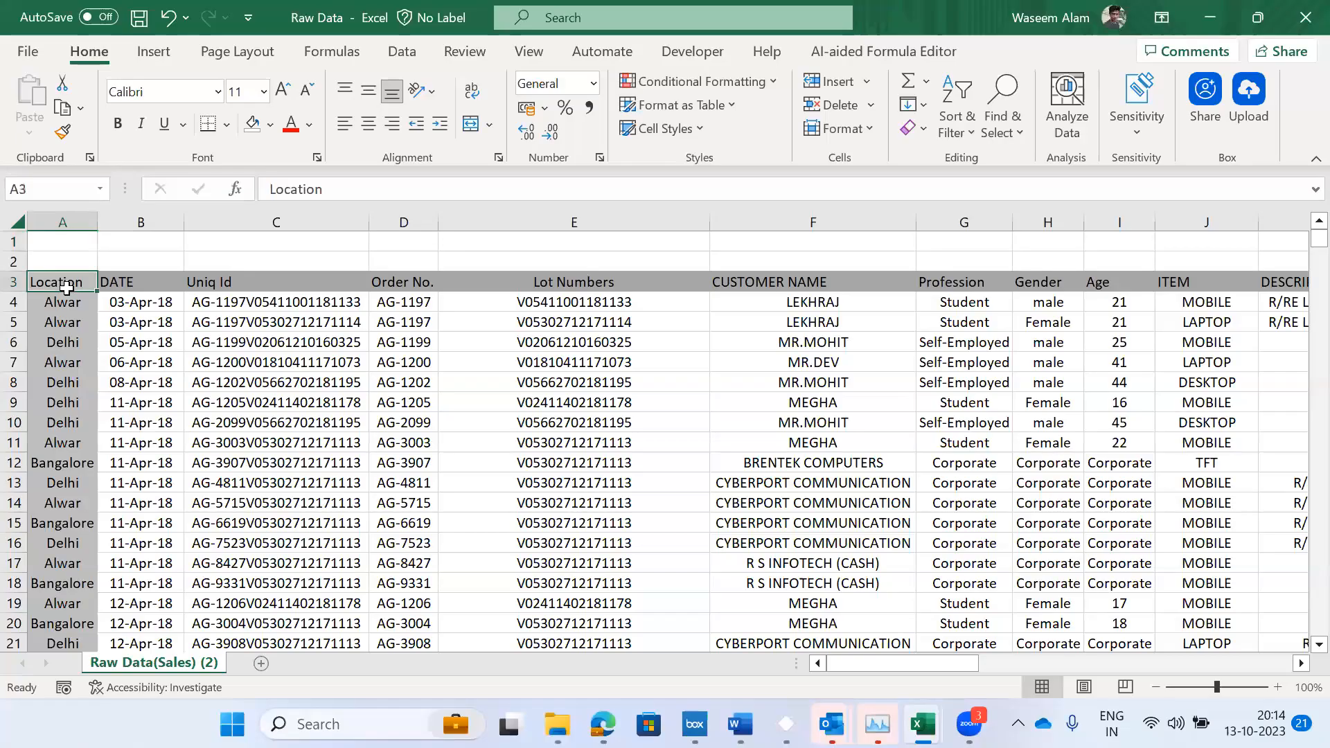
# - Move repeatedly between the Location header, the last filled record and the end of the sheet to examine the size of the raw data
pyautogui.hotkey('ctrl', 'Down')
pyautogui.hotkey('ctrl', 'Down')
pyautogui.hotkey('ctrl', 'Up')
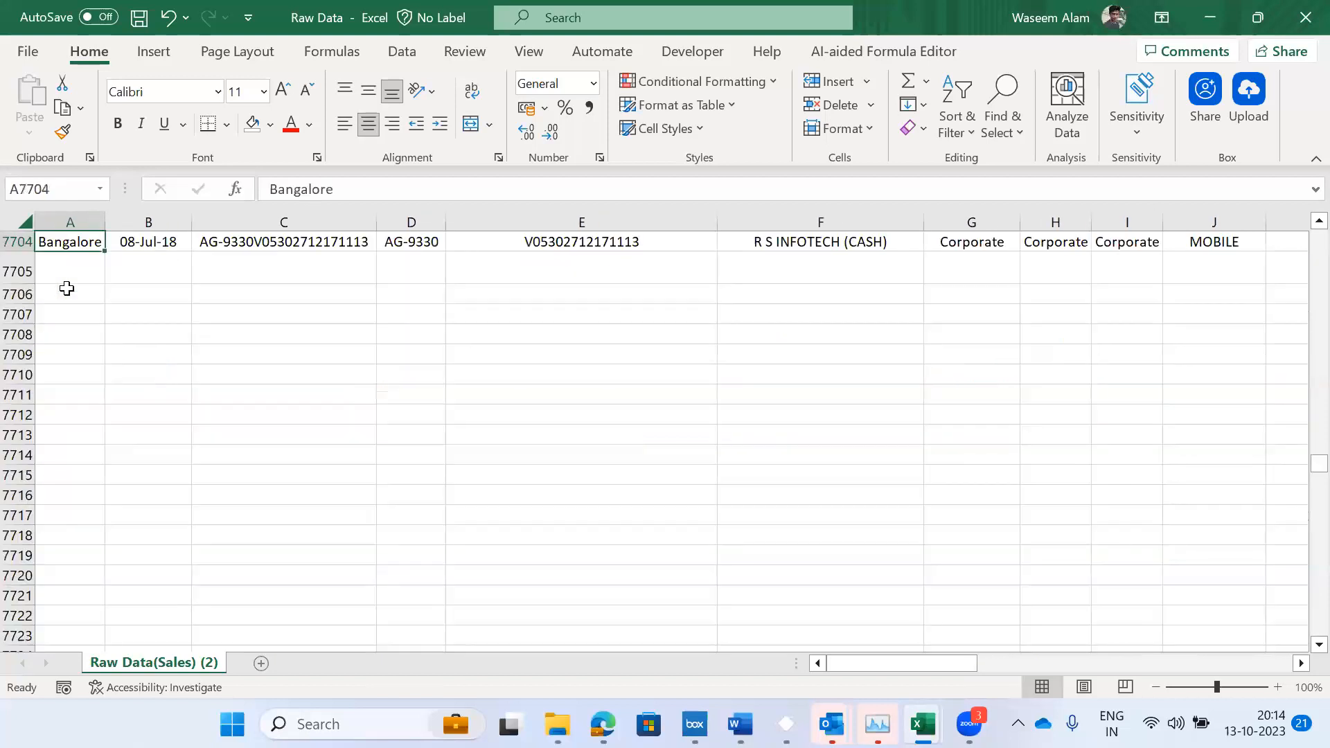
pyautogui.hotkey('ctrl', 'Up')
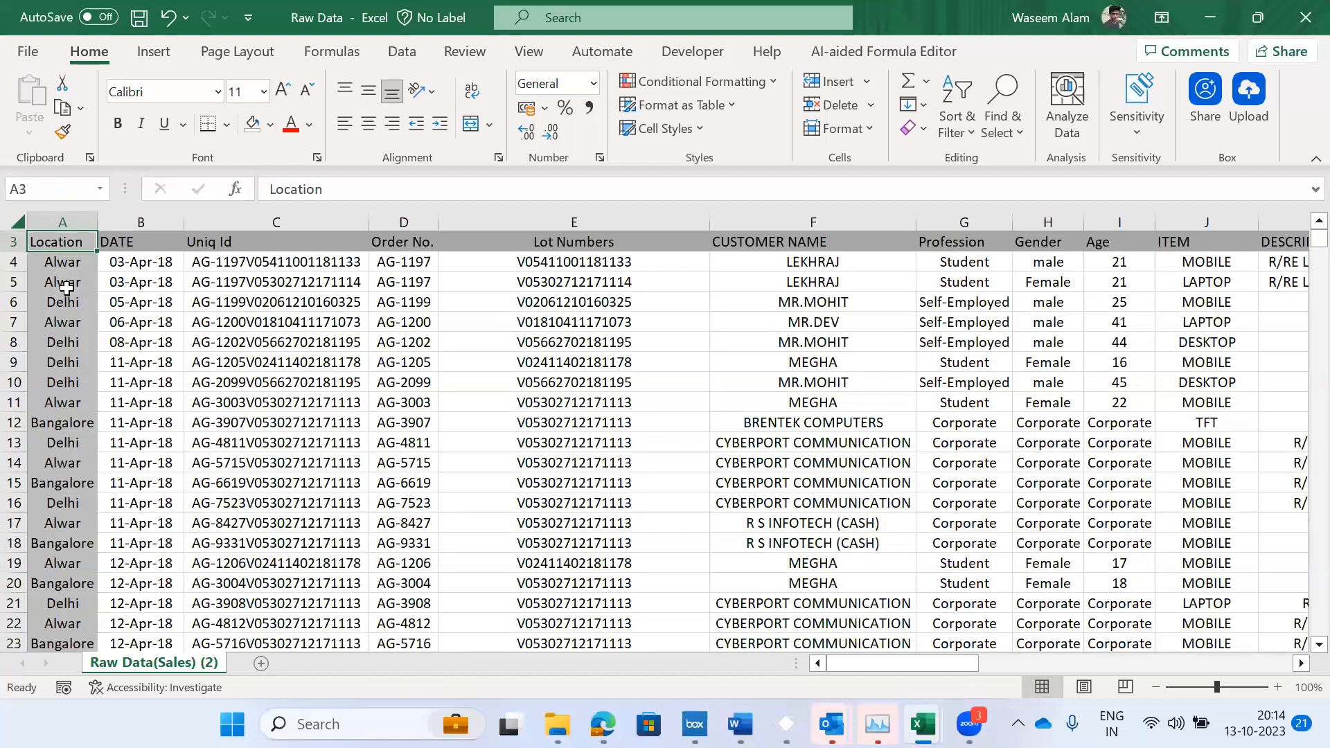
pyautogui.hotkey('ctrl', 'Down')
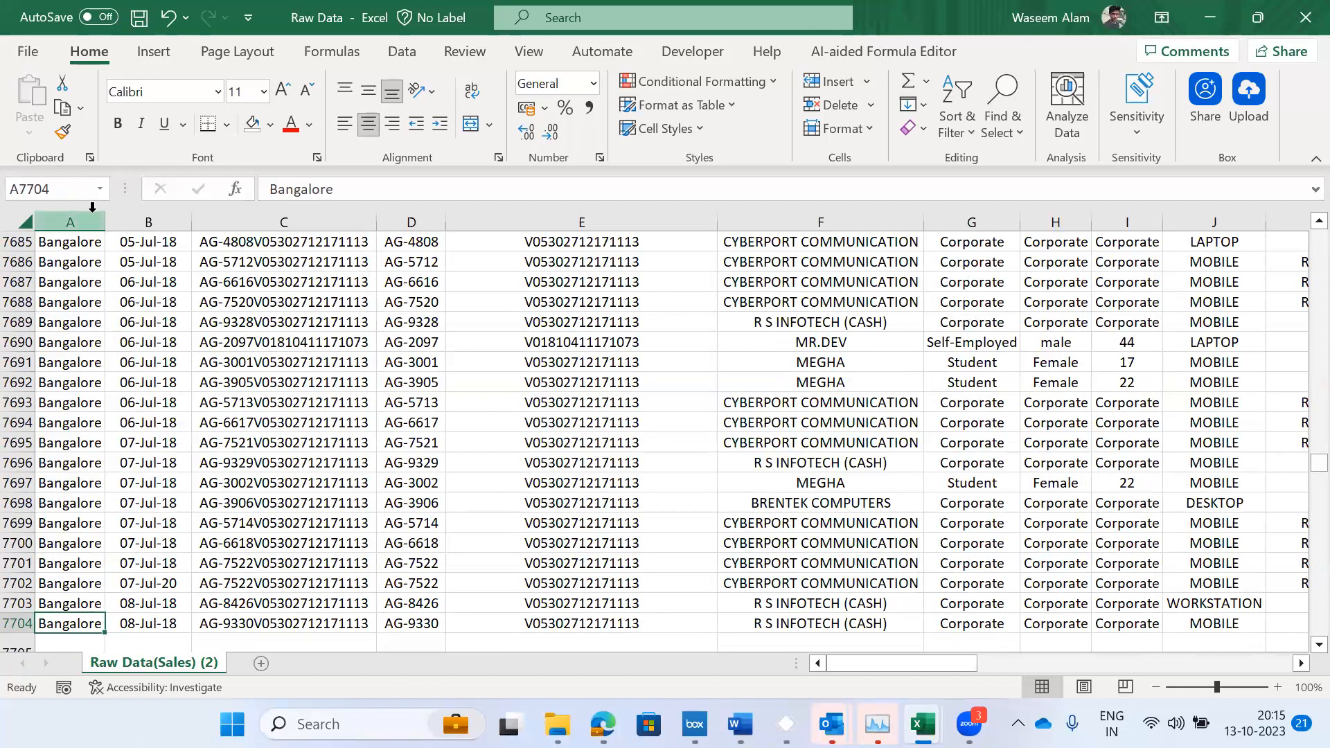
pyautogui.hotkey('ctrl', 'Up')
pyautogui.hotkey('ctrl', 'Up')
pyautogui.hotkey('ctrl', 'Down')
pyautogui.hotkey('ctrl', 'Down')
pyautogui.hotkey('ctrl', 'Down')
pyautogui.hotkey('ctrl', 'Up')
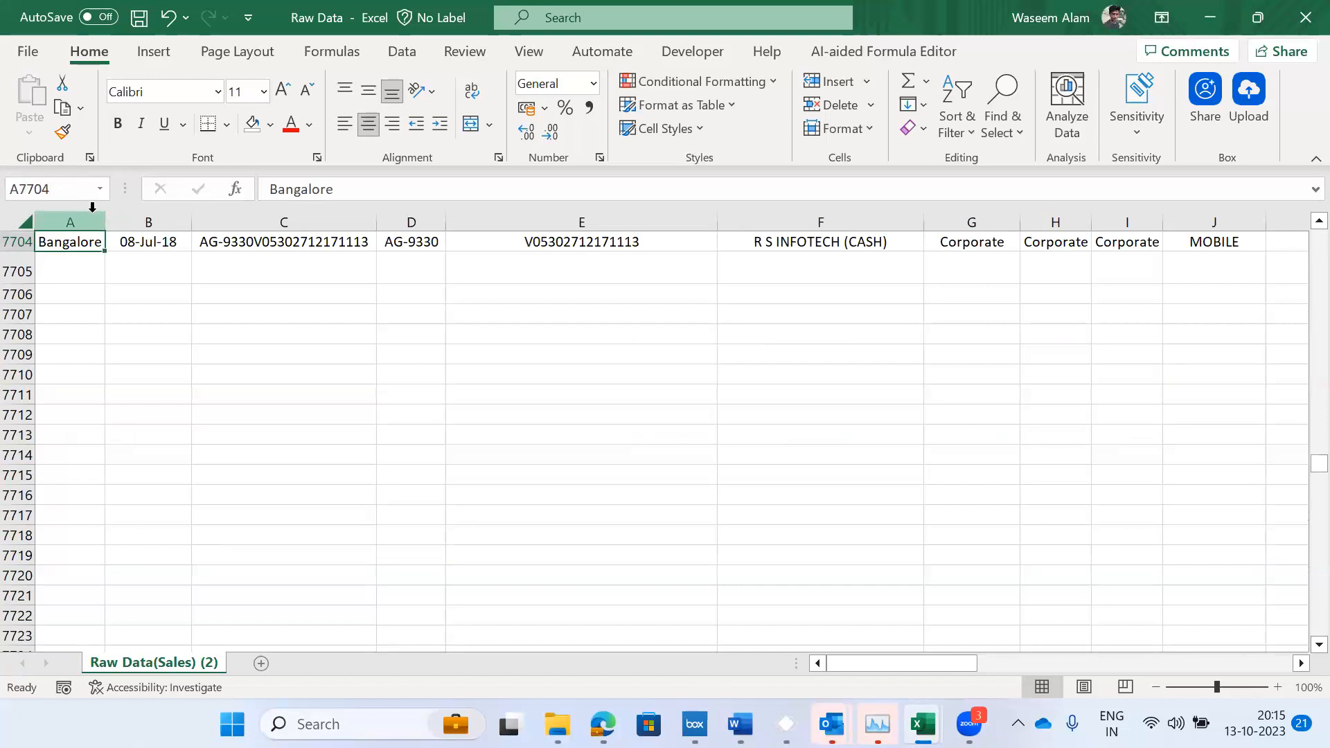
pyautogui.hotkey('alt', 'Tab')
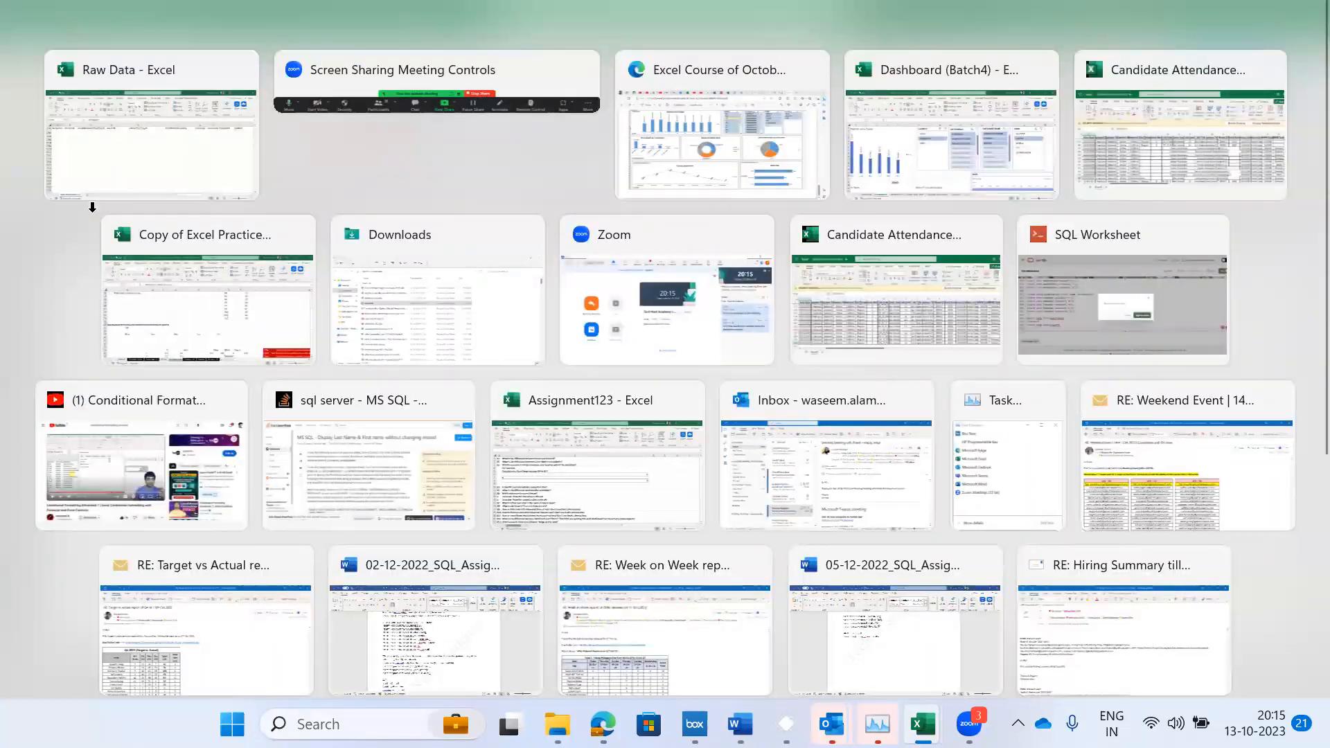
pyautogui.press('Escape')
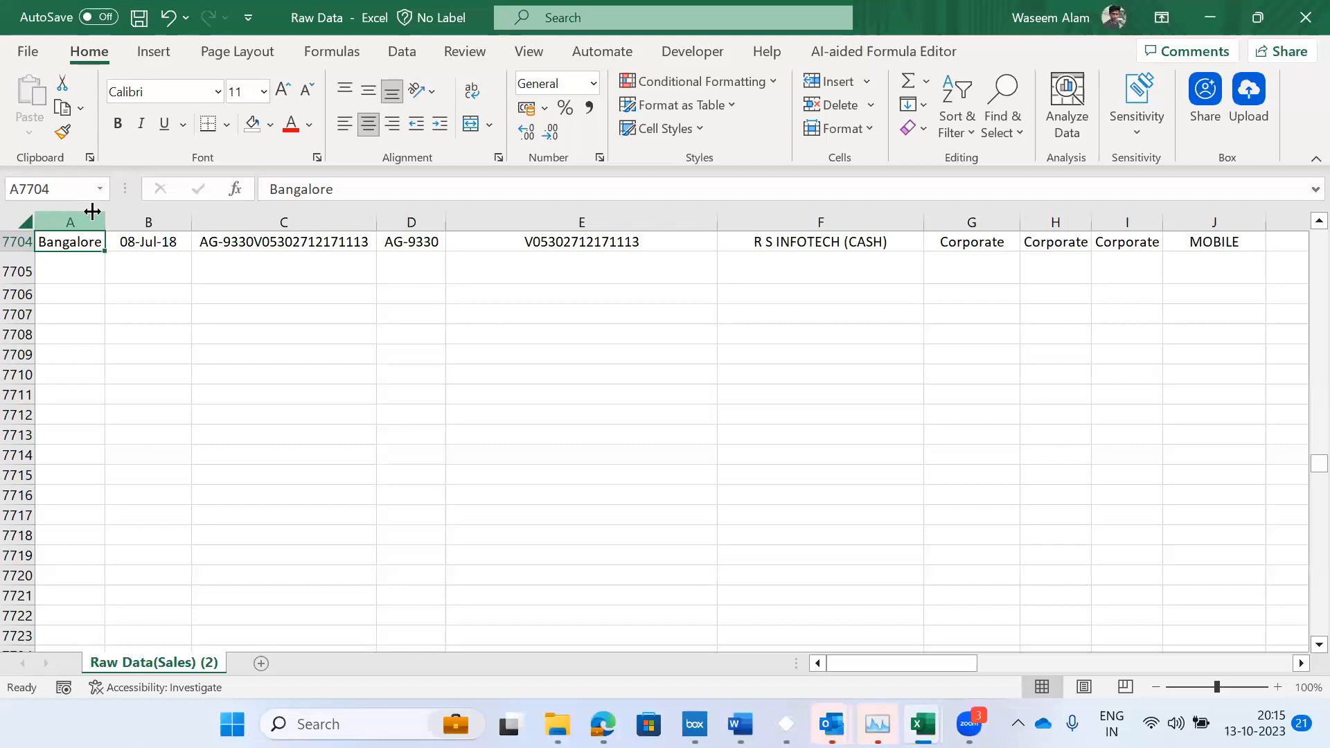
# - Review the raw data headers from Location through to the Qty * Rate column, and return to the Excel course PDF in Edge
pyautogui.hotkey('ctrl', 'Up')
pyautogui.hotkey('ctrl', 'Up')
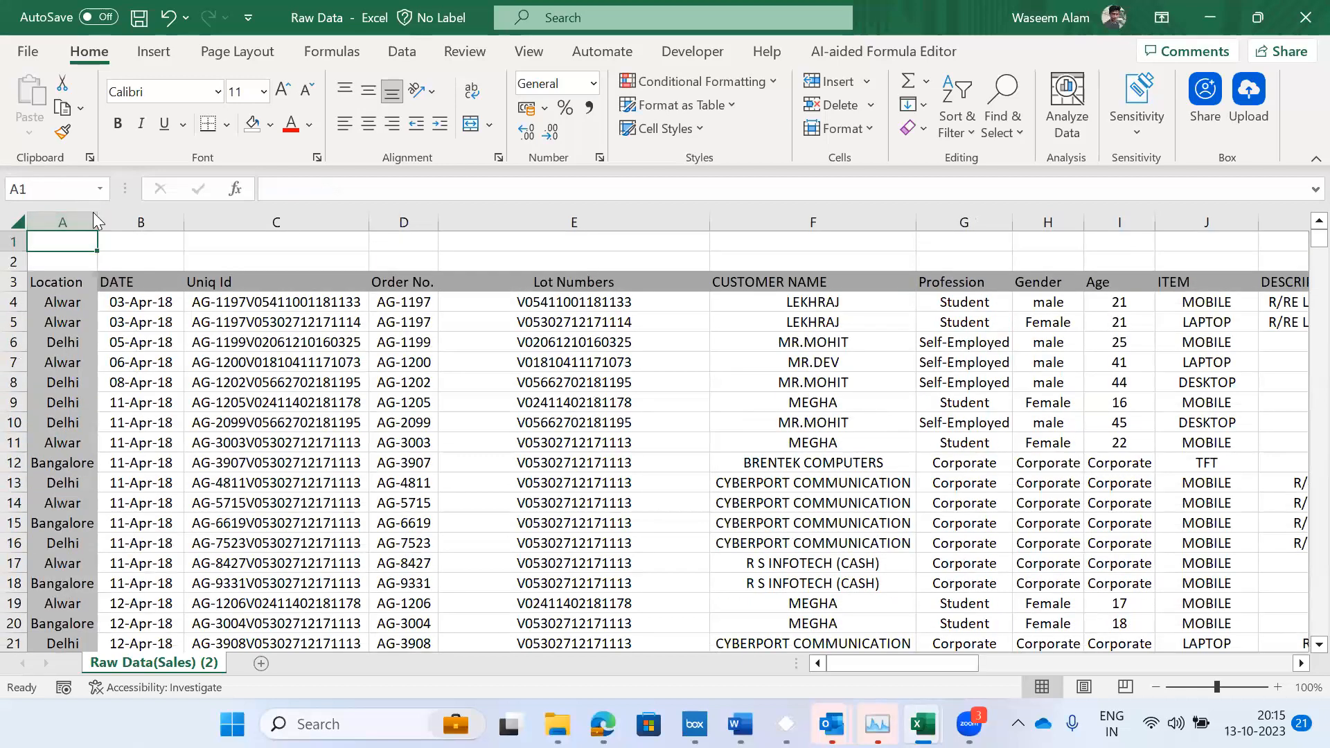
pyautogui.hotkey('ctrl', 'Down')
pyautogui.hotkey('ctrl', 'Right')
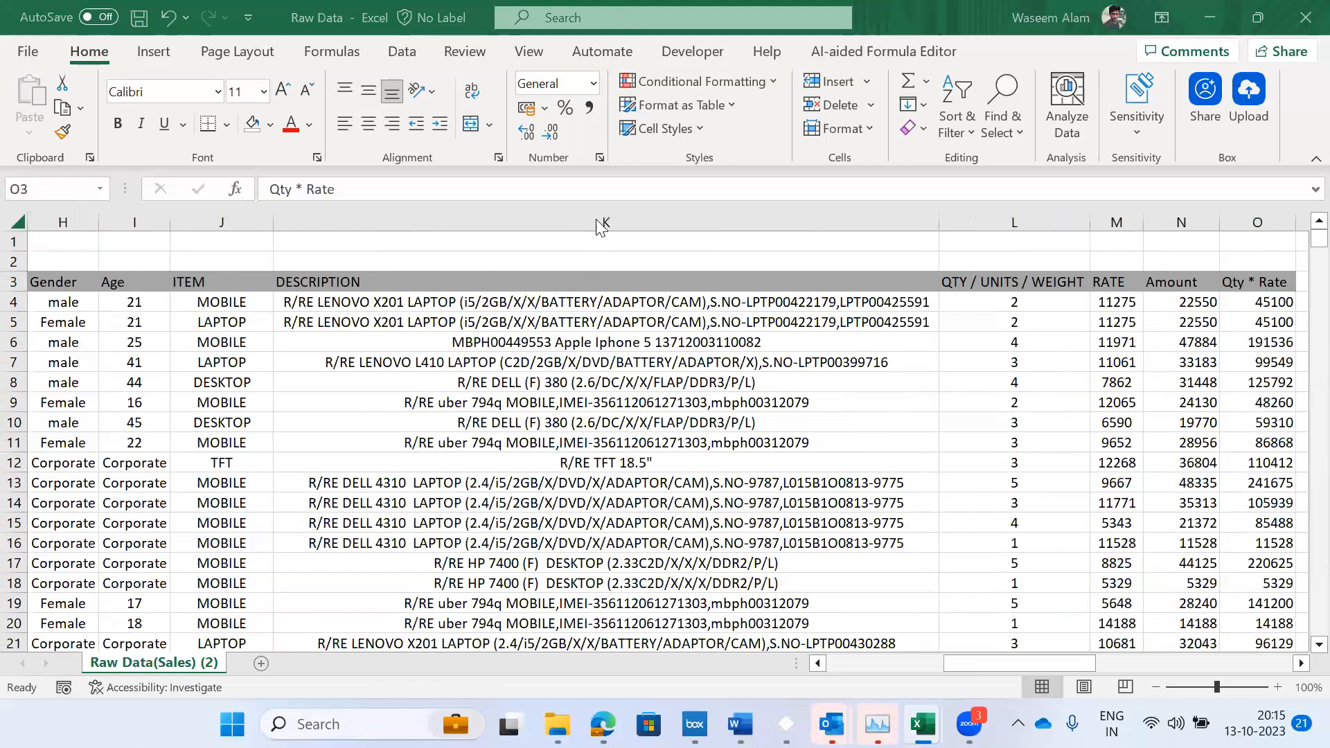
pyautogui.hotkey('alt', 'Tab')
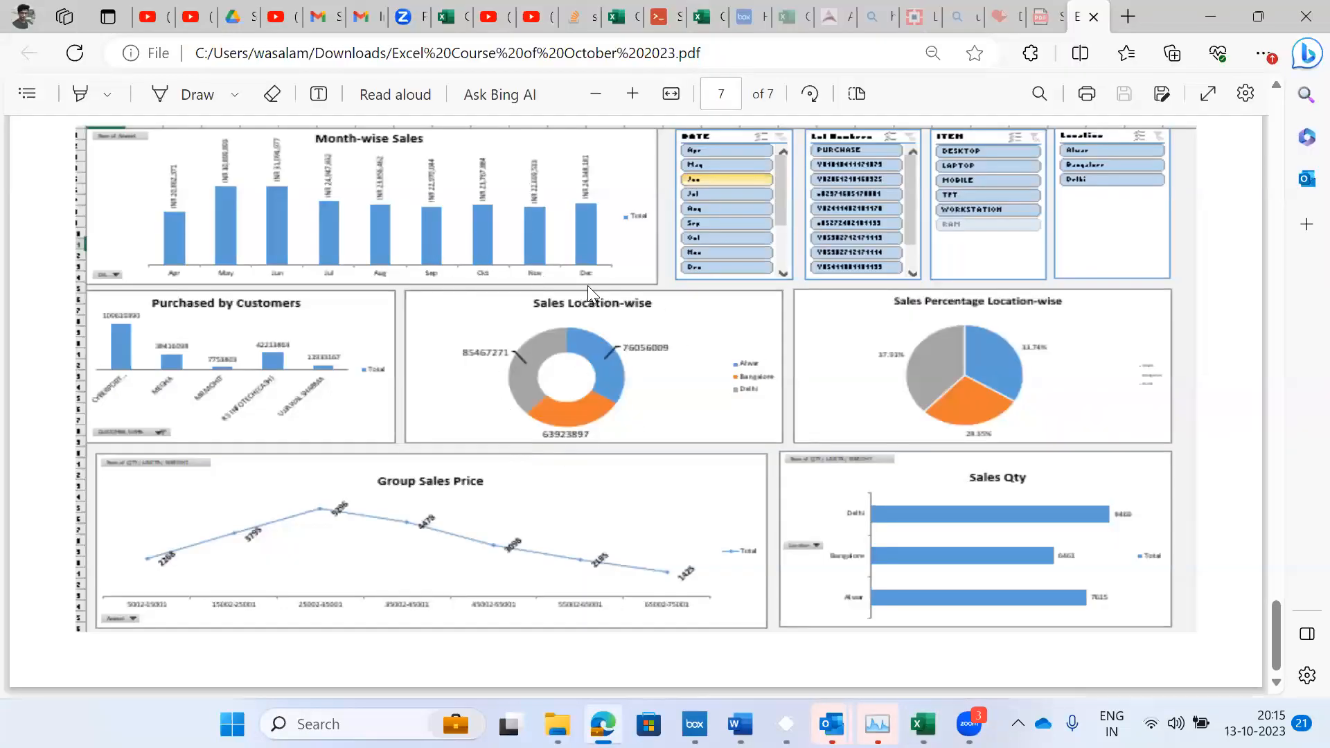
# - Switch to the Downloads folder in File Explorer and open the workbook "Hiring Manager (Target vs Actual)(Q4) till 12th Oct-23"
pyautogui.hotkey('alt', 'Tab')
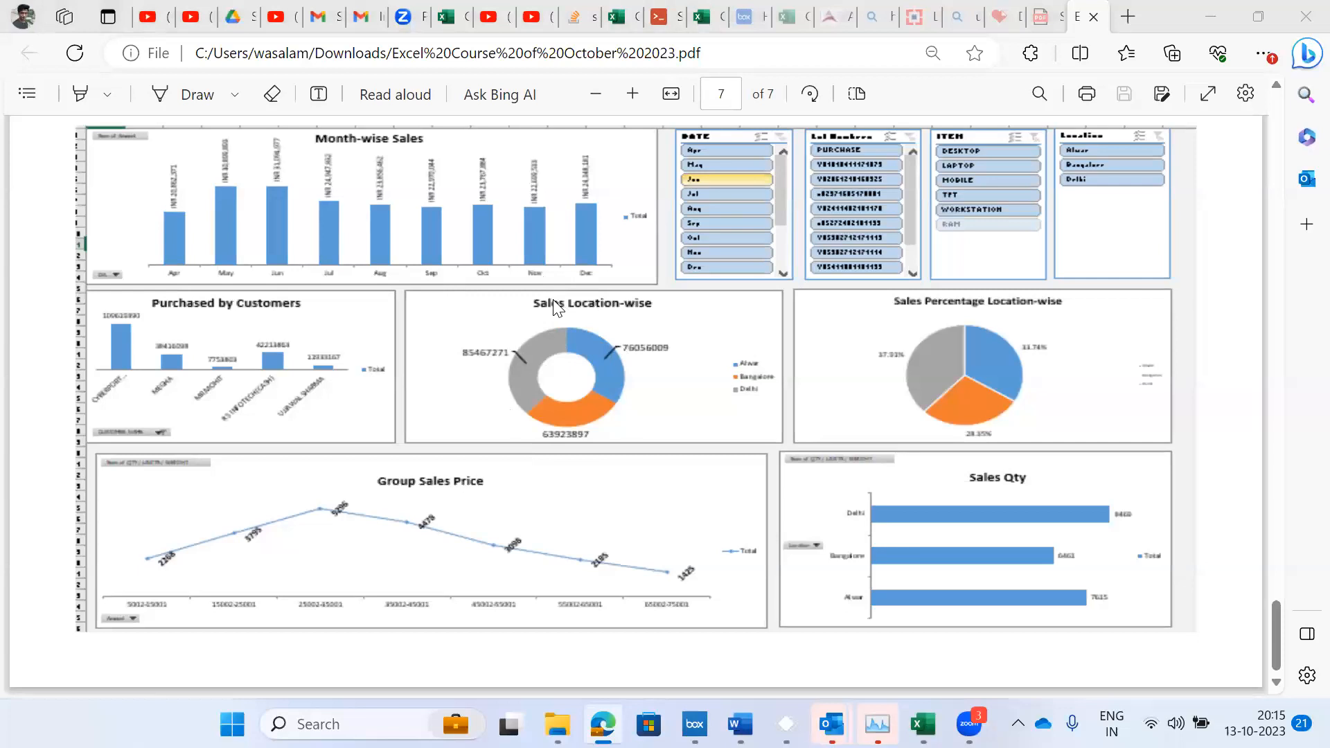
pyautogui.hotkey('alt', 'Tab')
pyautogui.click(346, 275)
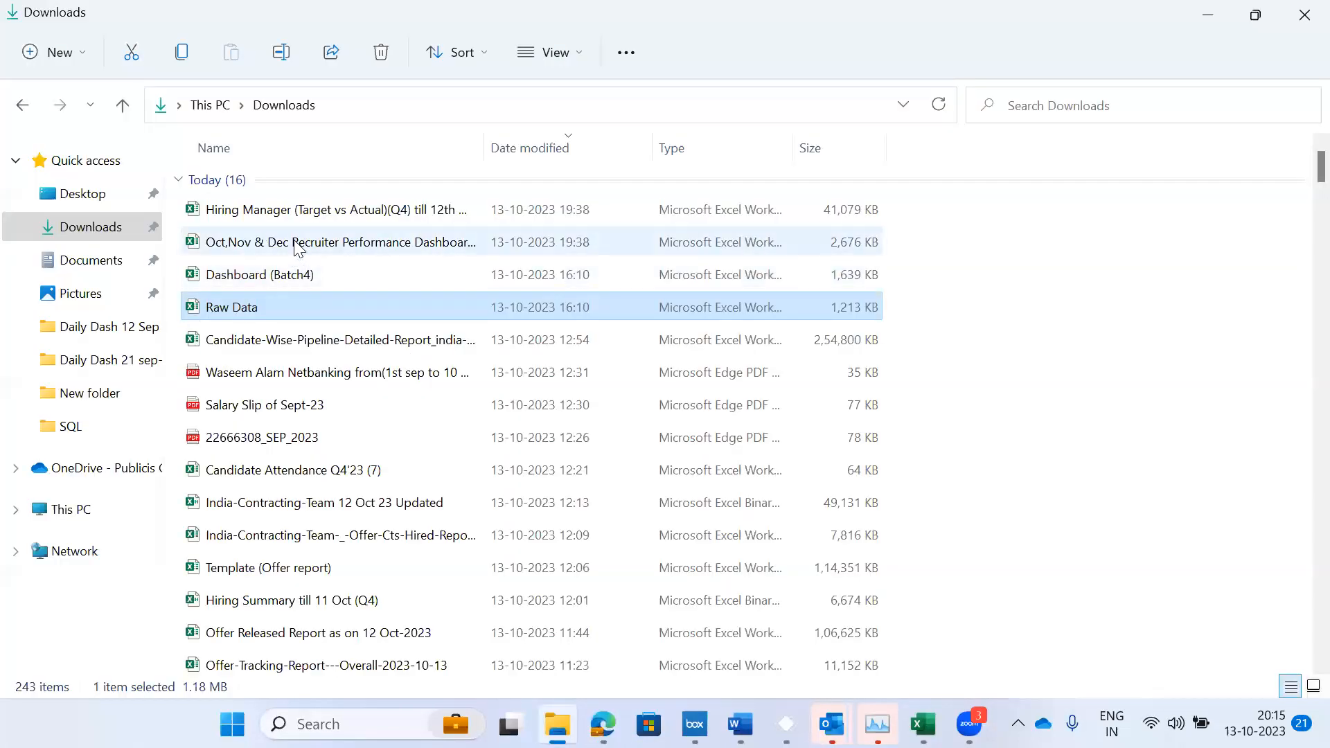
pyautogui.click(286, 221)
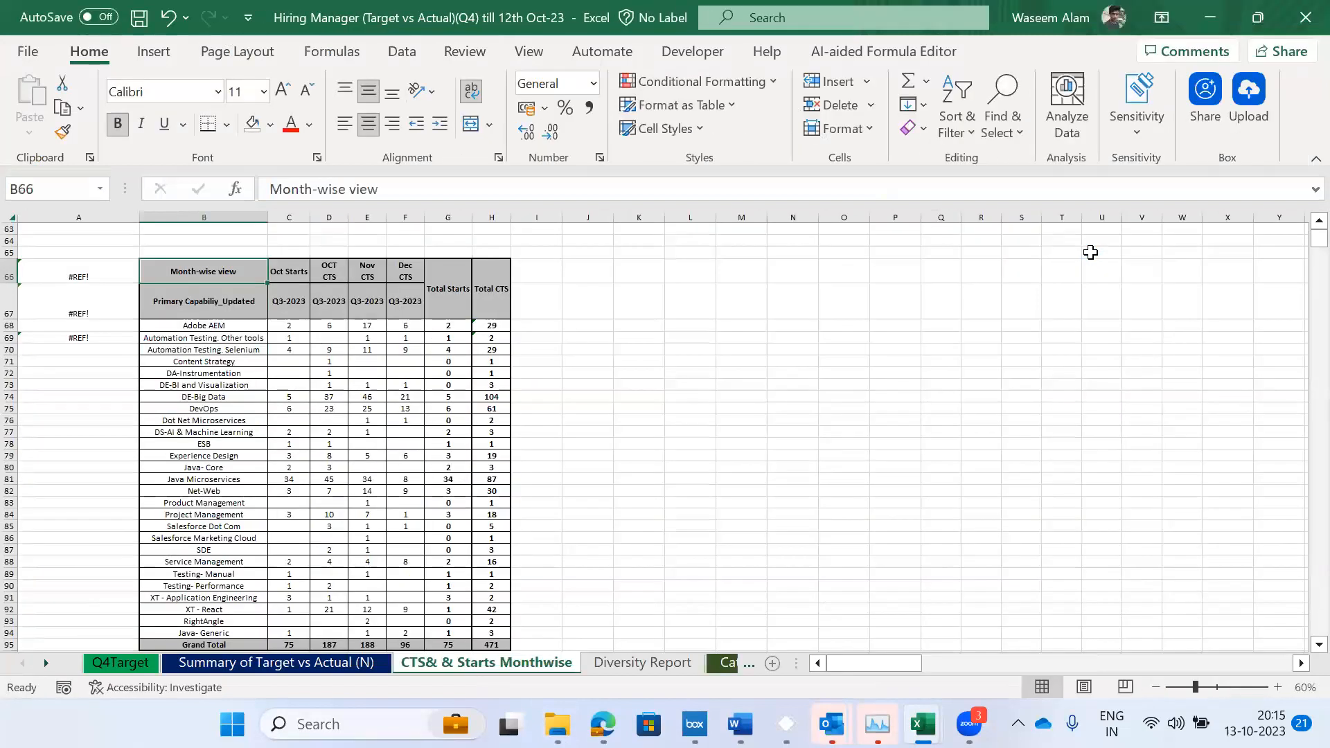
# - Browse from the CTS& & Starts Monthwise sheet through Category & Source-wise View to the Reason for Hire header on the Report sheet
pyautogui.hotkey('ctrl', 'pagedown')
pyautogui.hotkey('ctrl', 'pagedown')
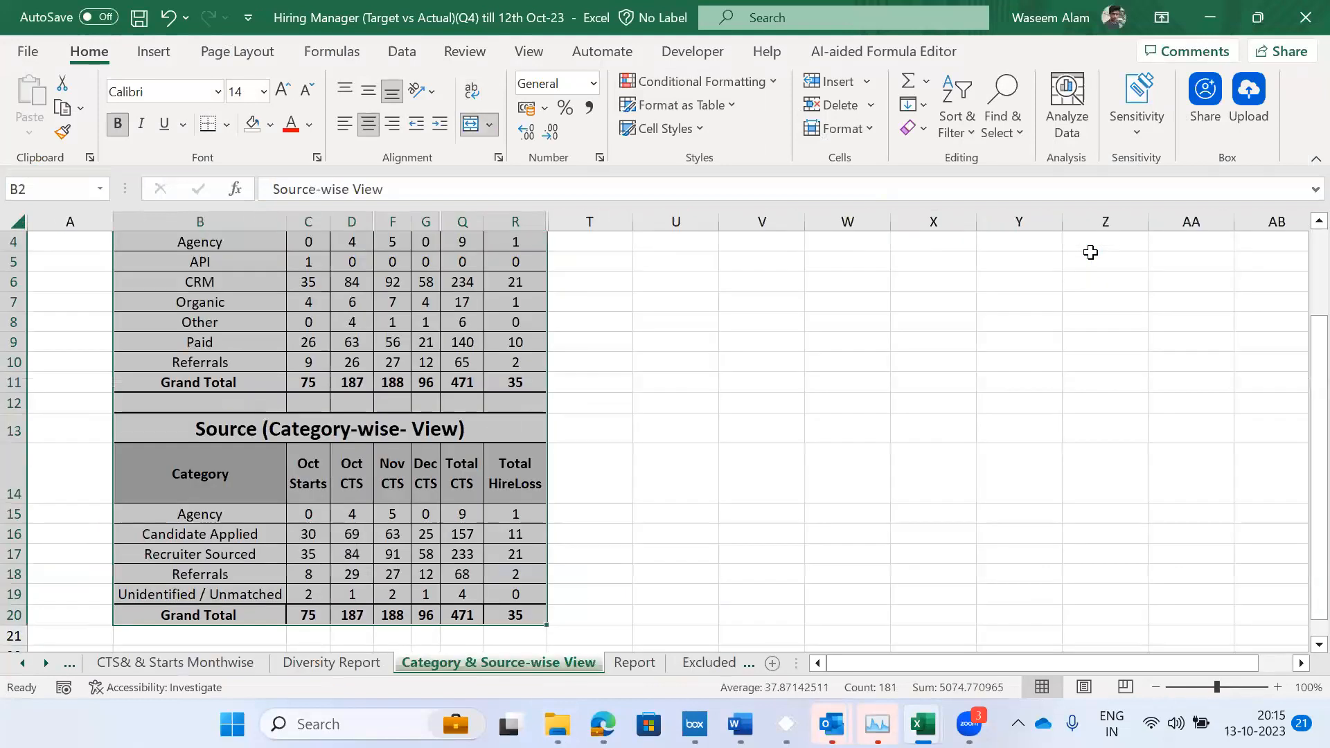
pyautogui.hotkey('ctrl', 'pagedown')
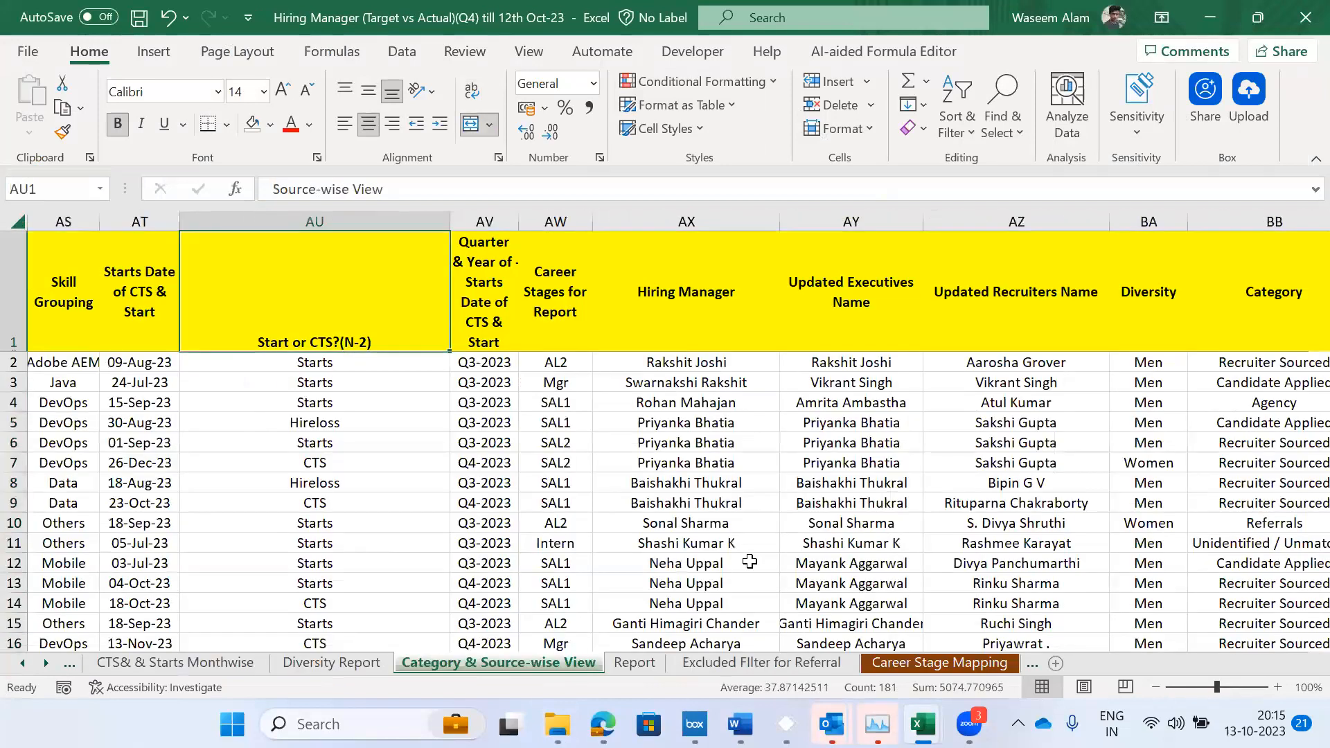
pyautogui.hotkey('ctrl', 'pagedown')
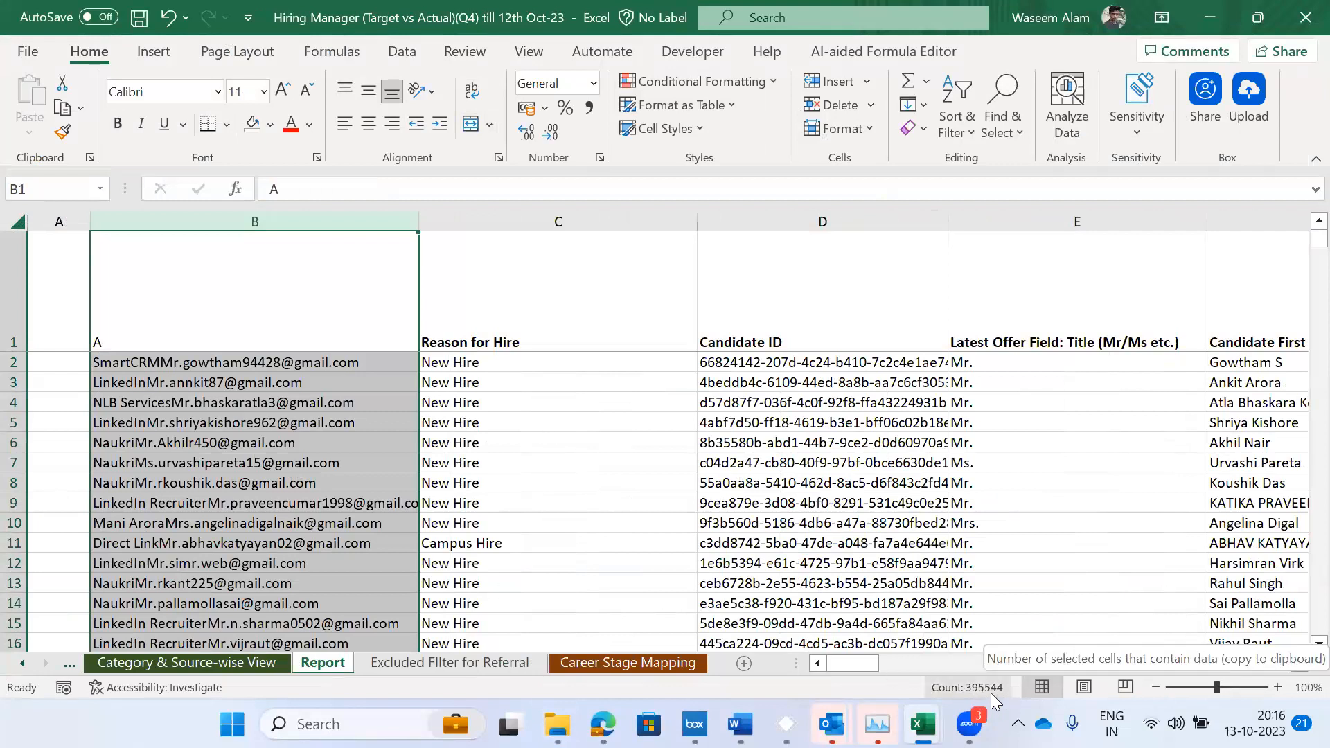
pyautogui.click(481, 309)
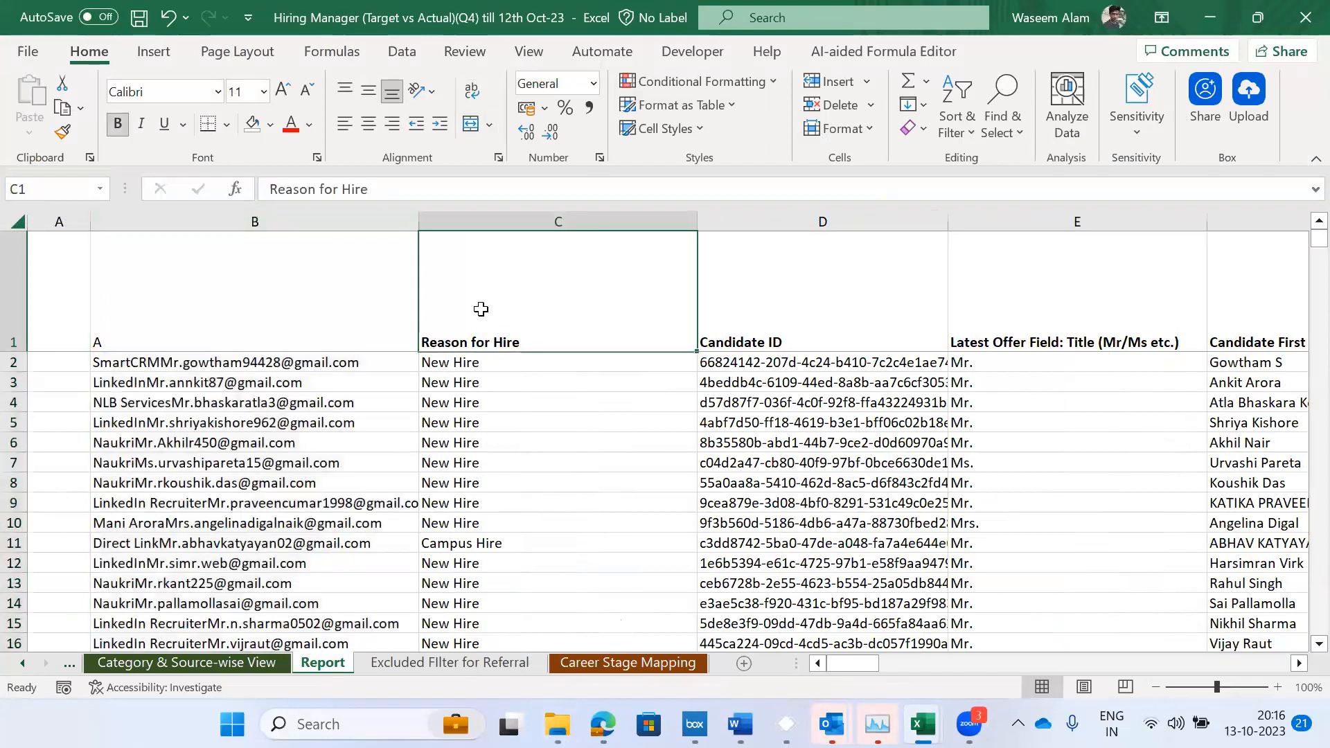
# - Review the yellow calculated columns at the end of the Report sheet and select their headers from Skill Grouping to checks
pyautogui.hotkey('ctrl', 'Right')
pyautogui.press('Left')
pyautogui.press('Left')
pyautogui.press('Down')
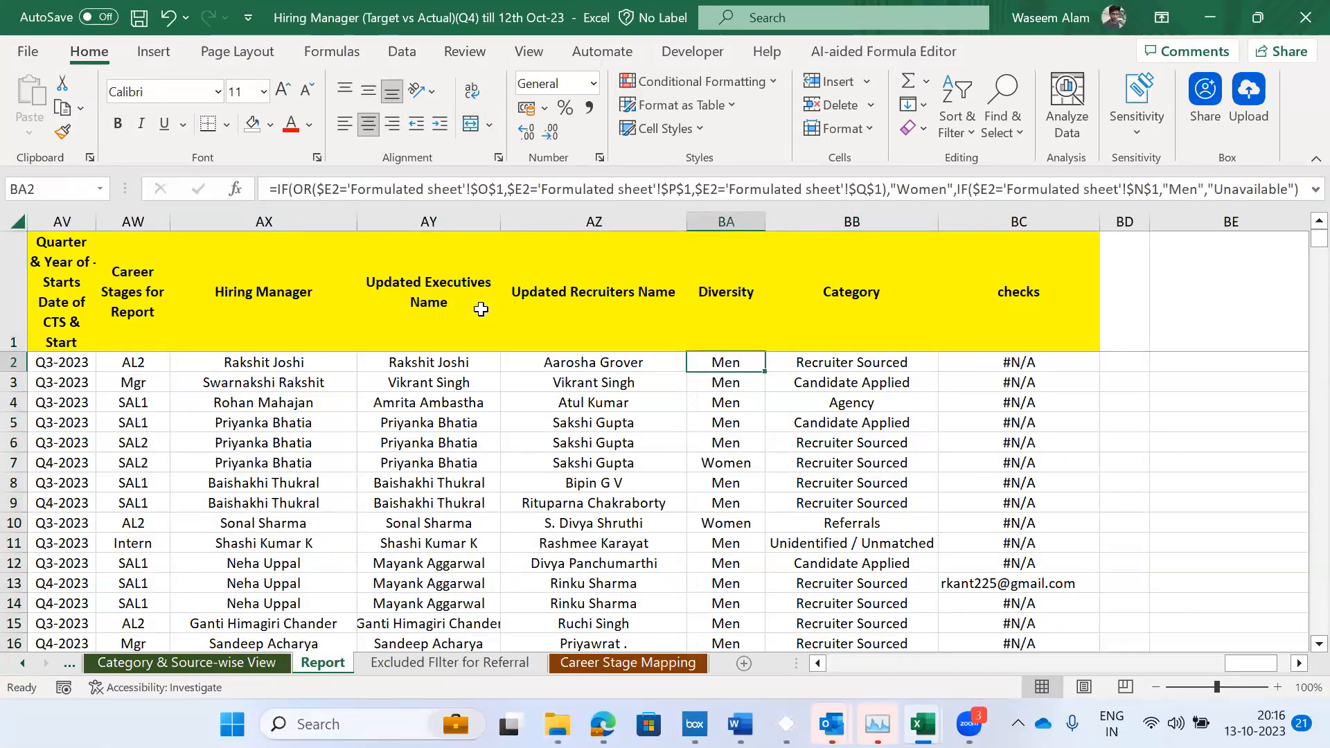
pyautogui.press('Left')
pyautogui.press('Left')
pyautogui.press('Left')
pyautogui.press('Left')
pyautogui.press('Left')
pyautogui.press('Left')
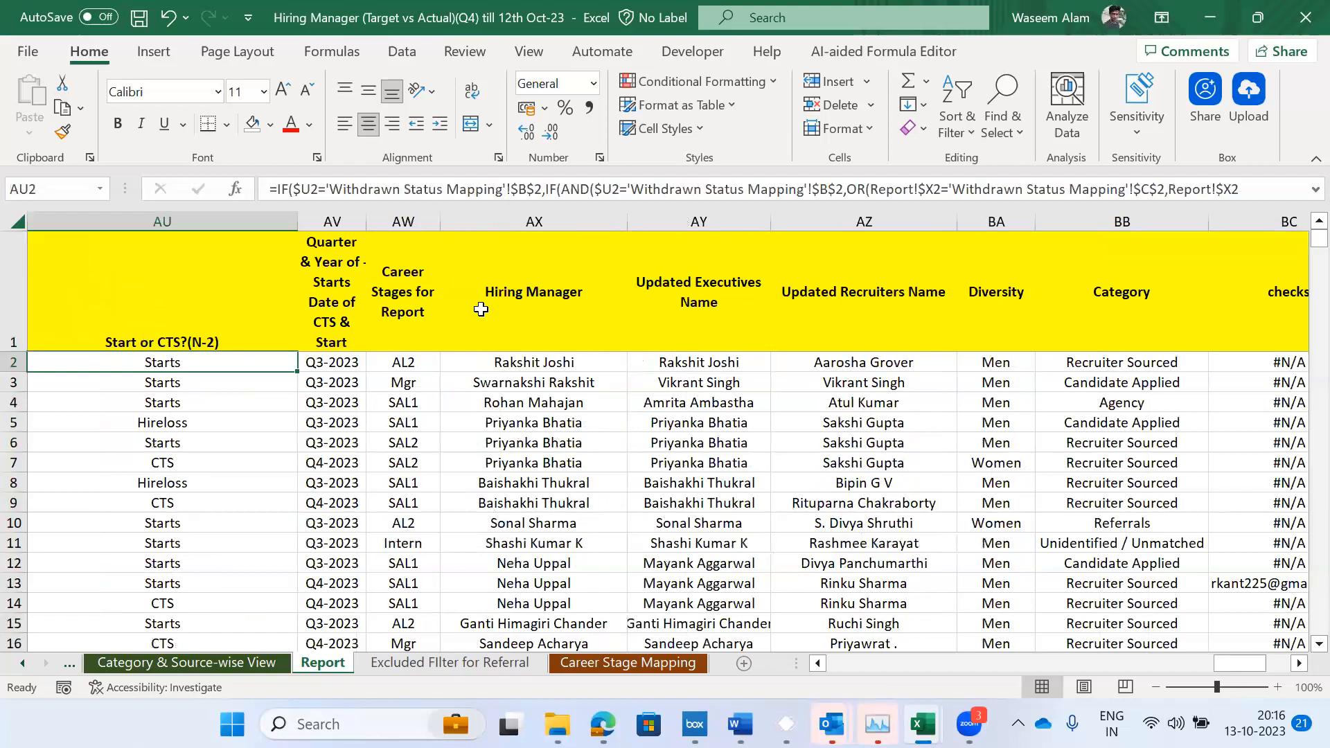
pyautogui.press('Left')
pyautogui.press('Up')
pyautogui.press('Left')
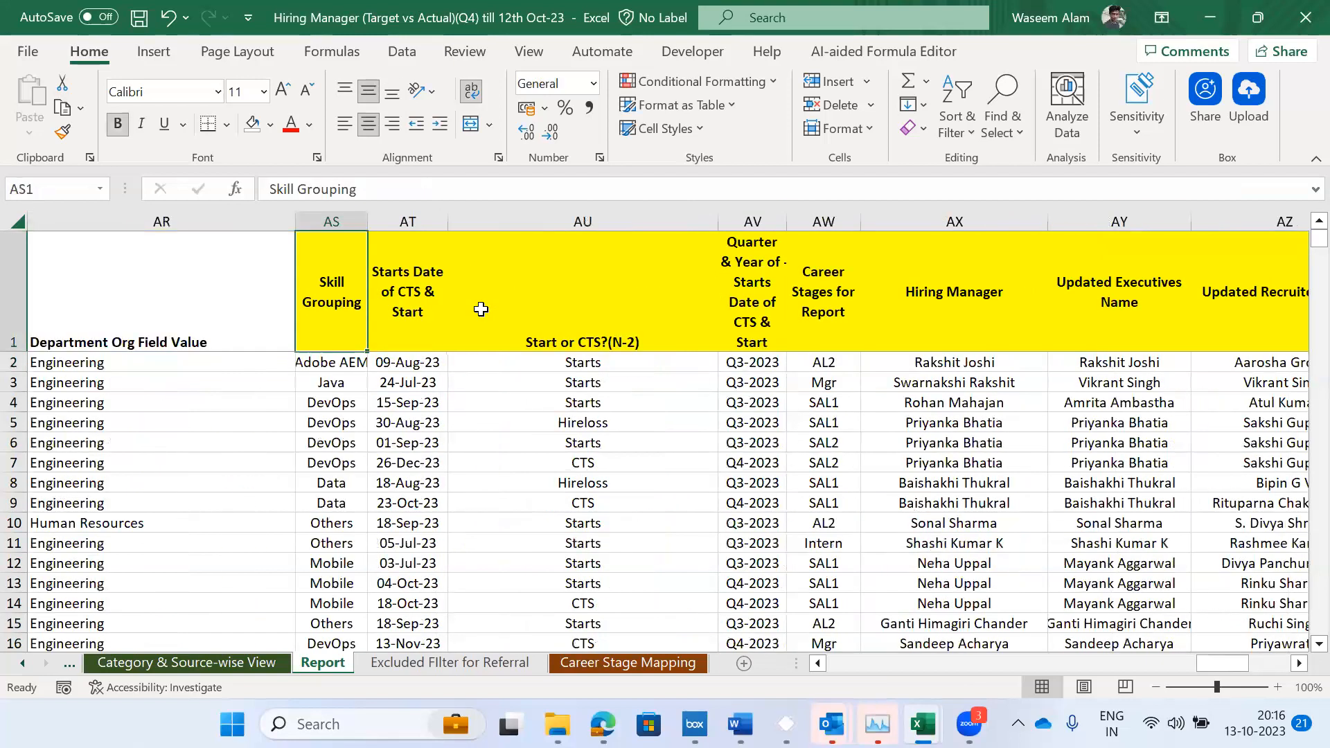
pyautogui.hotkey('ctrl', 'shift', 'Right')
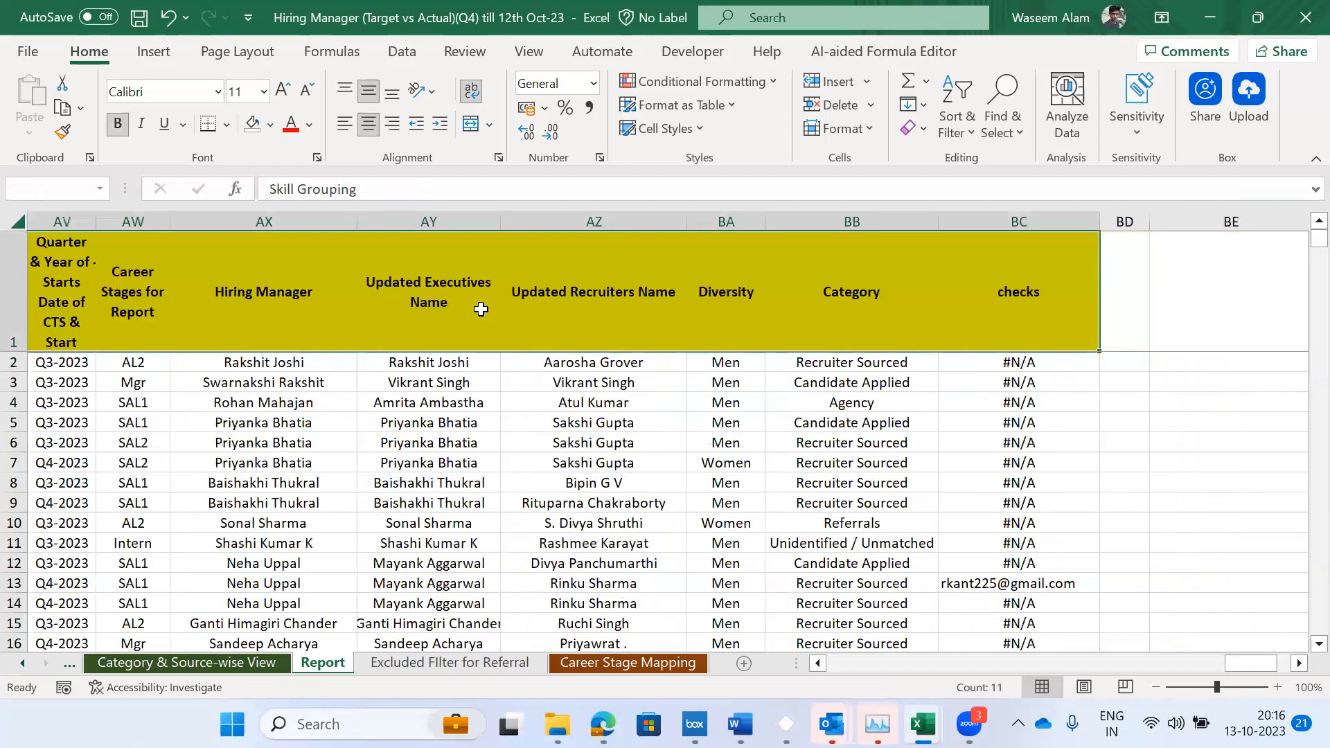
# - Examine the row 2 formulas on the Report sheet from Skill Grouping to checks and back to Start or CTS?(N-2)
pyautogui.press('Left')
pyautogui.press('Down')
pyautogui.press('Right')
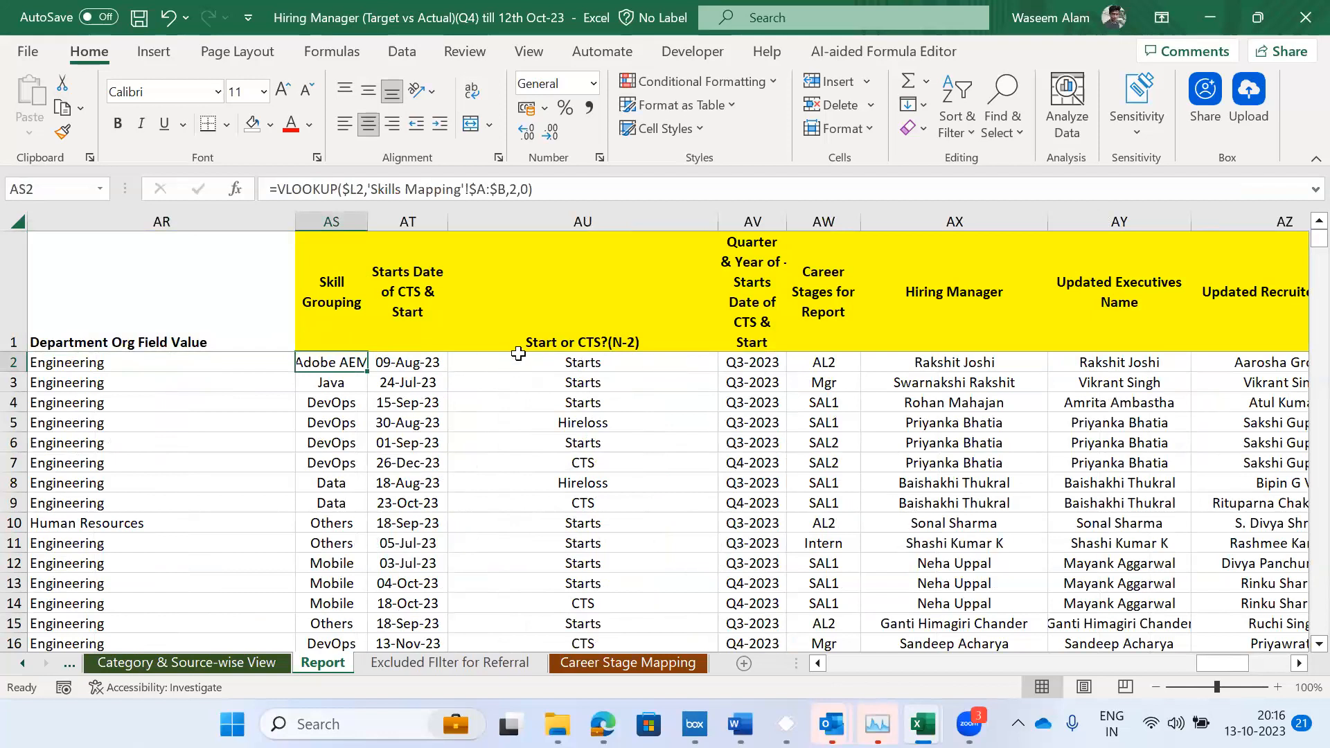
pyautogui.press('Right')
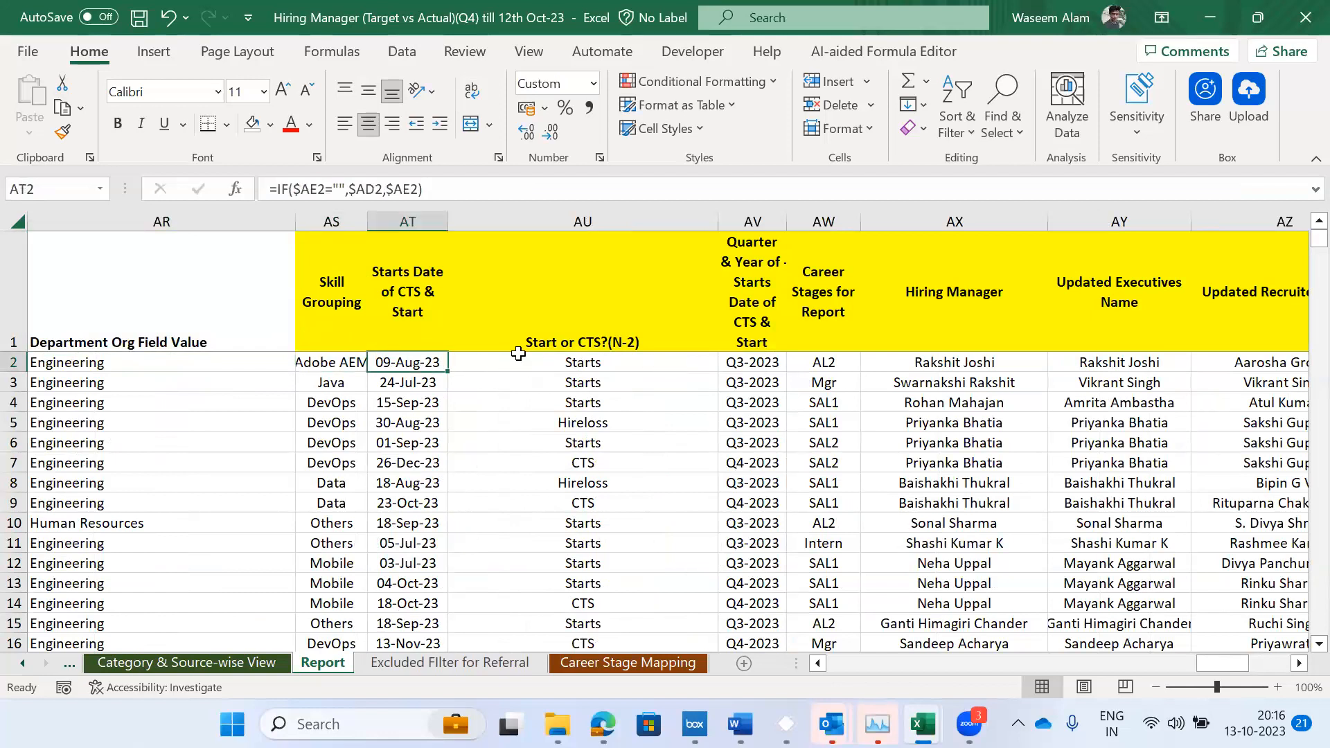
pyautogui.press('Right')
pyautogui.press('Right')
pyautogui.press('Right')
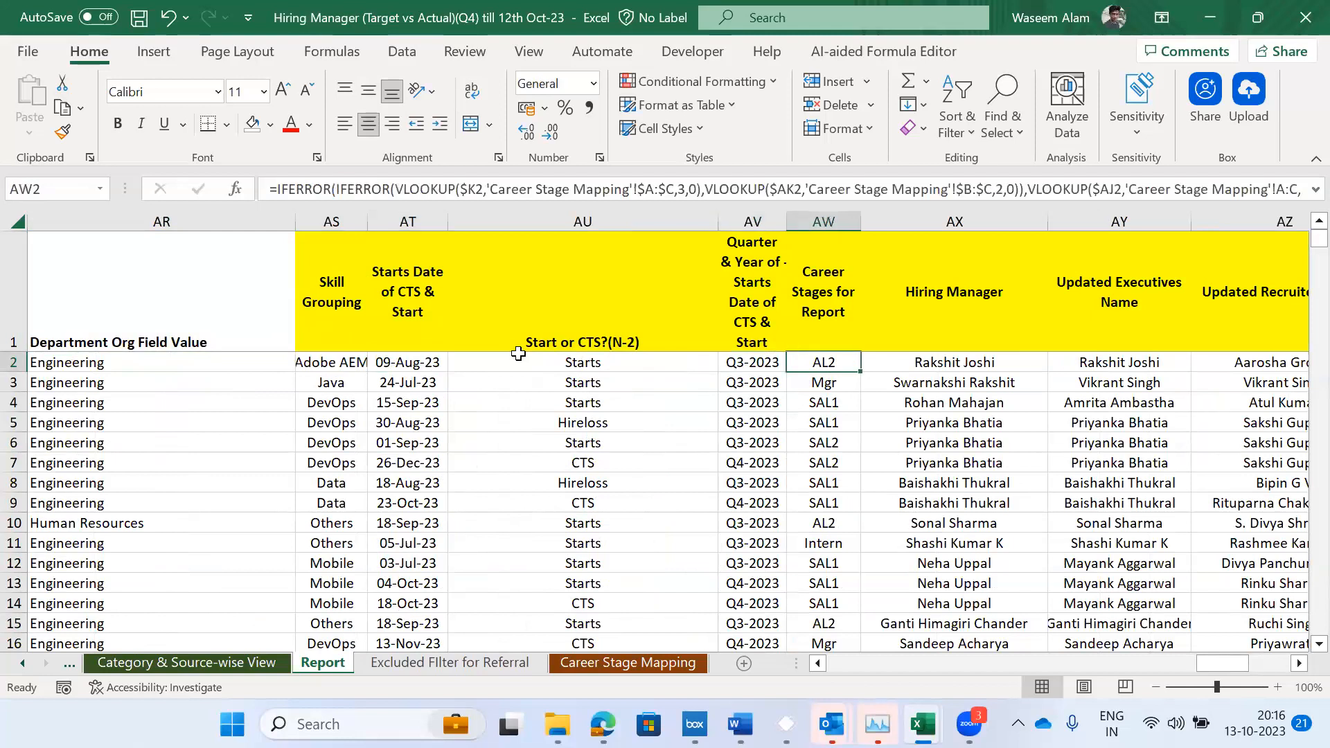
pyautogui.press('Right')
pyautogui.press('Right')
pyautogui.press('Right')
pyautogui.press('Right')
pyautogui.press('Right')
pyautogui.press('Right')
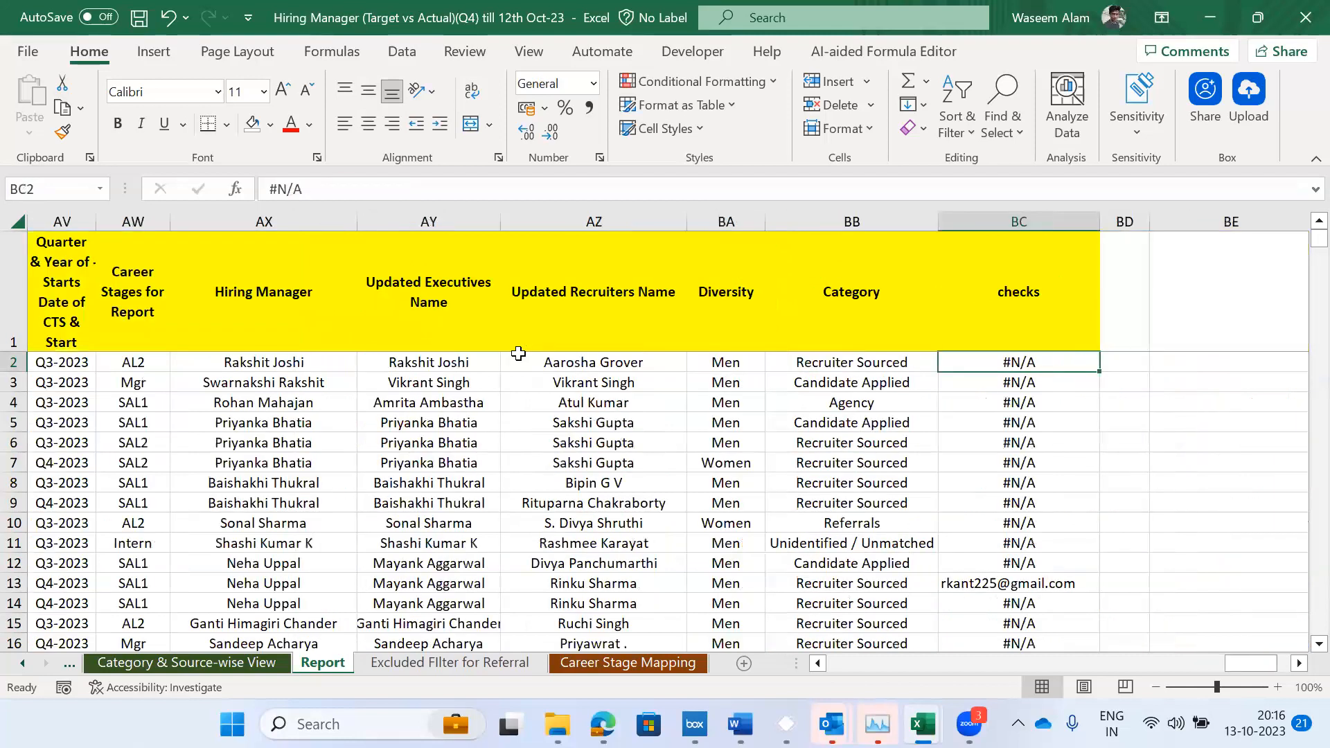
pyautogui.press('Left')
pyautogui.press('Left')
pyautogui.press('Left')
pyautogui.press('Left')
pyautogui.press('Left')
pyautogui.press('Left')
pyautogui.press('Left')
pyautogui.press('Left')
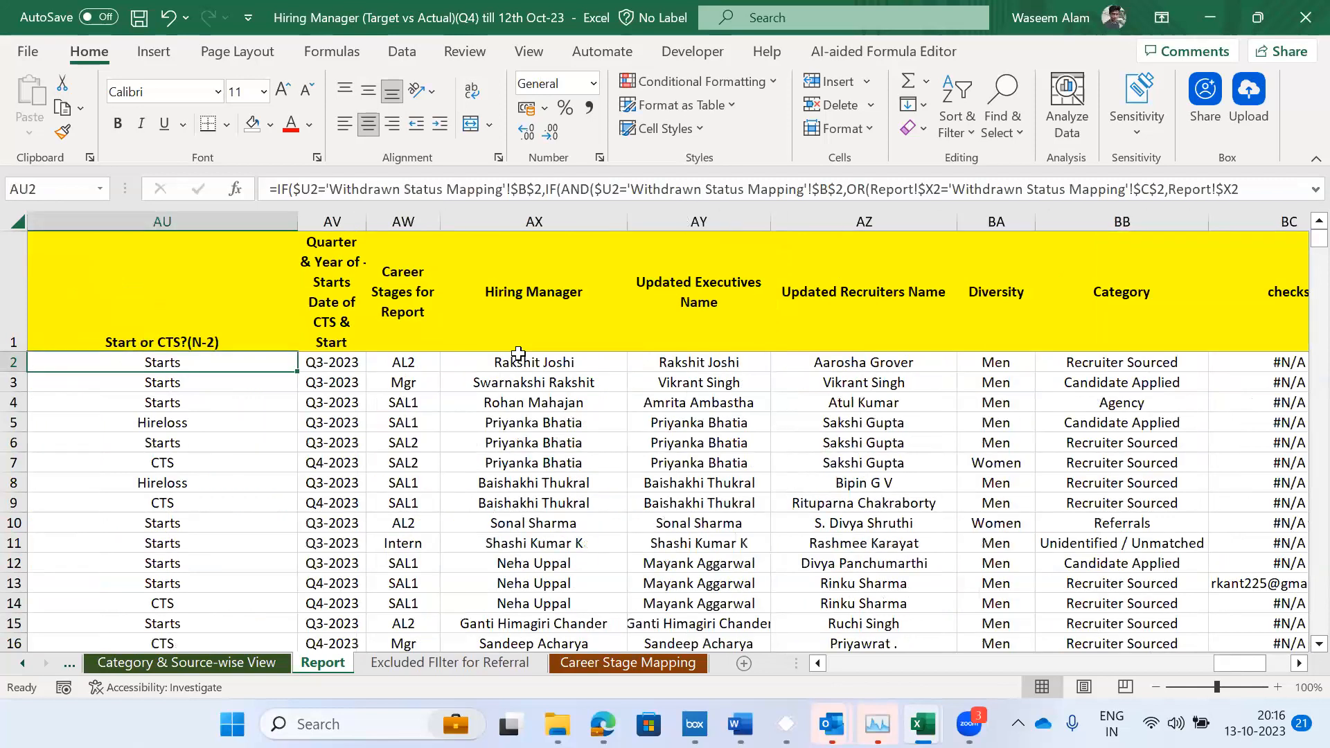
# - Unhide the sheet "CTS& & Starts Data (N-2)"
pyautogui.hotkey('ctrl', 'pageup')
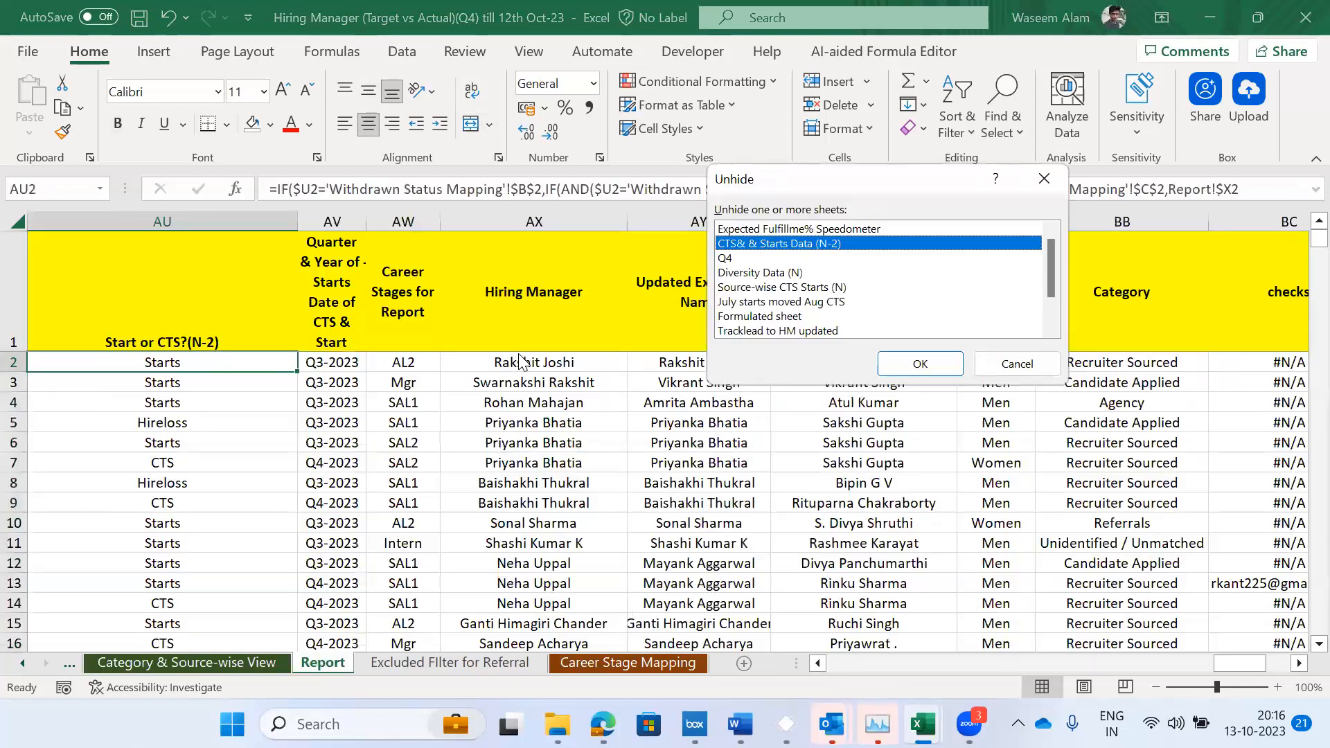
pyautogui.press('Down')
pyautogui.press('Down')
pyautogui.press('Down')
pyautogui.press('Down')
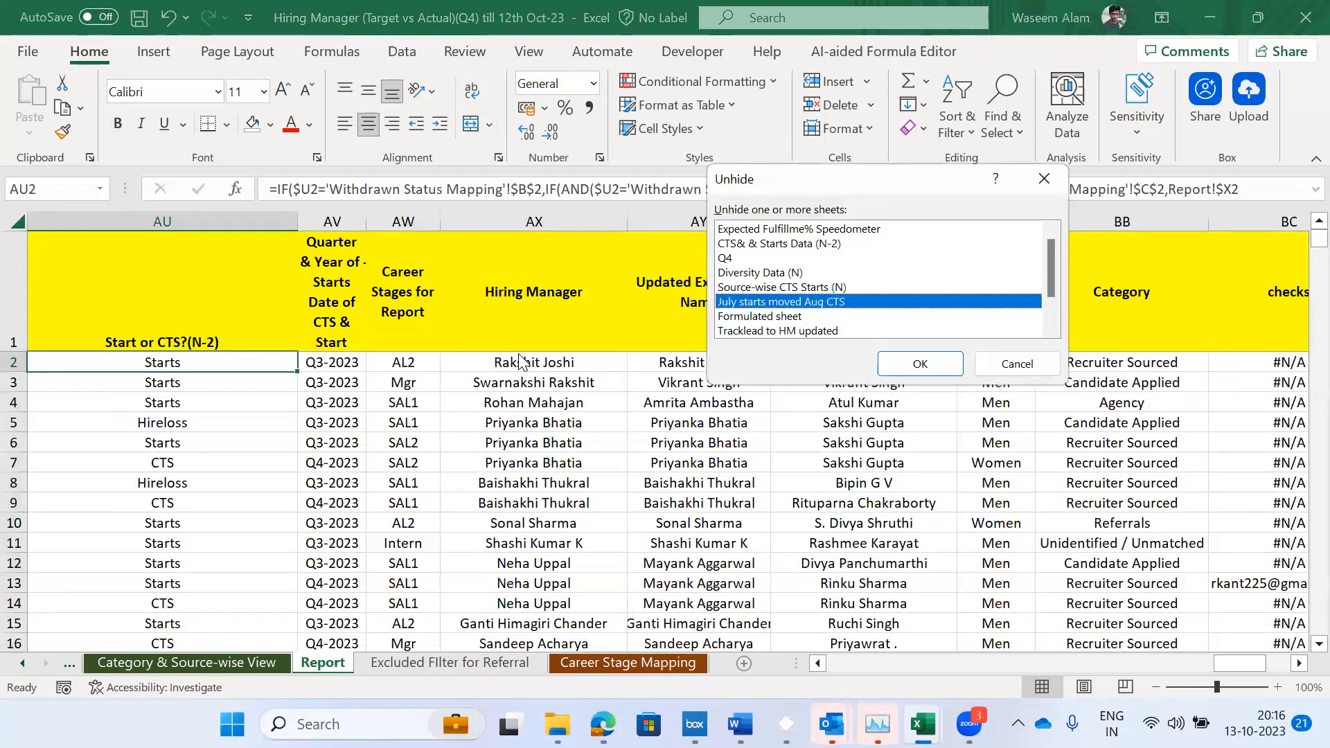
pyautogui.press('Up')
pyautogui.press('Up')
pyautogui.press('Up')
pyautogui.press('Up')
pyautogui.press('Up')
pyautogui.press('Down')
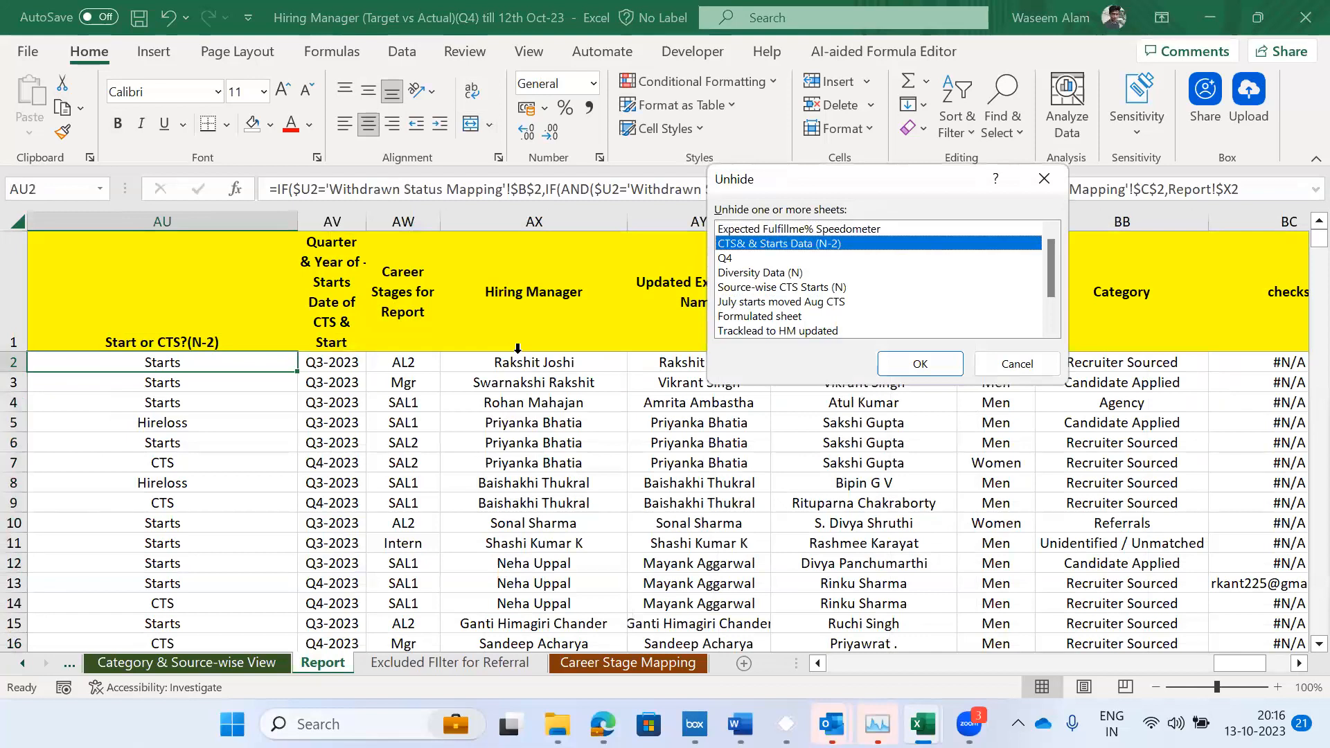
pyautogui.press('Return')
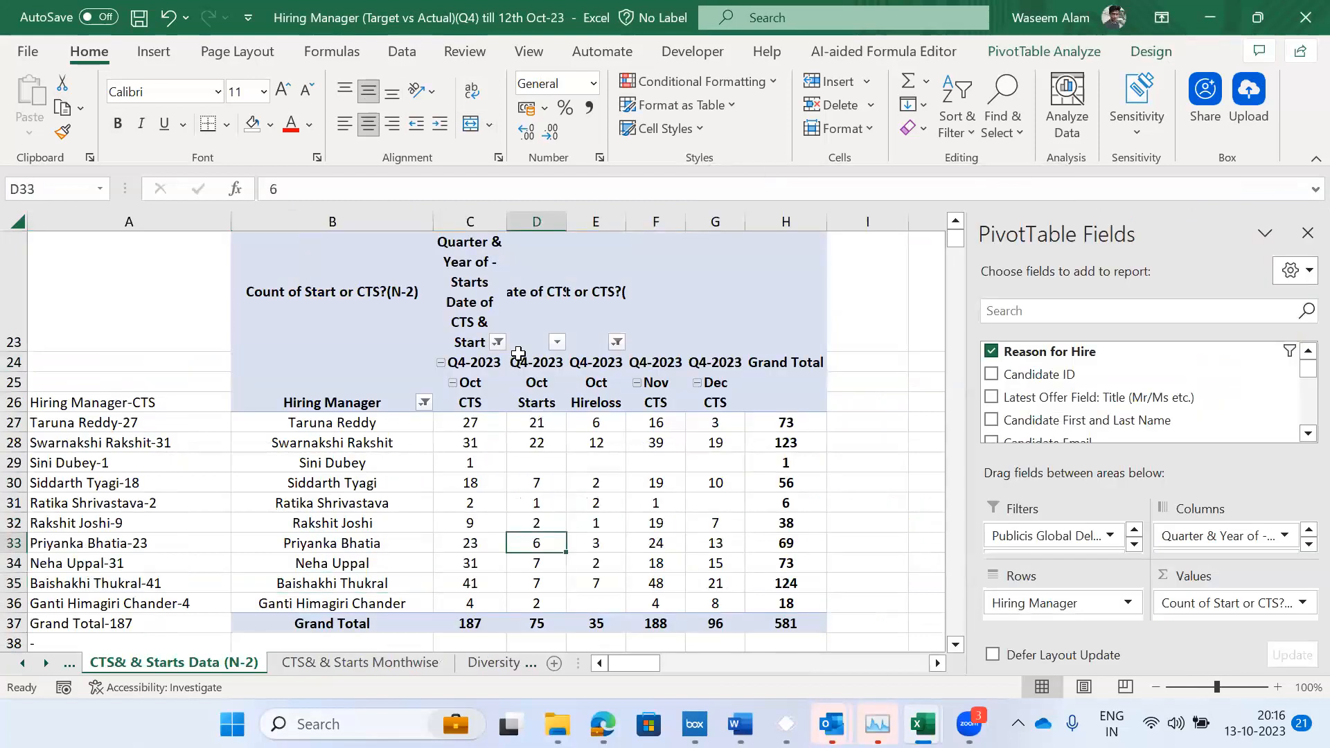
# - Inspect the SUMIFS formulas in the Oct Starts and Oct CTS columns of the Summary of Target vs Actual (N) sheet
pyautogui.hotkey('ctrl', 'pageup')
pyautogui.press('Up')
pyautogui.press('Down')
pyautogui.press('Down')
pyautogui.press('Down')
pyautogui.press('Right')
pyautogui.press('Right')
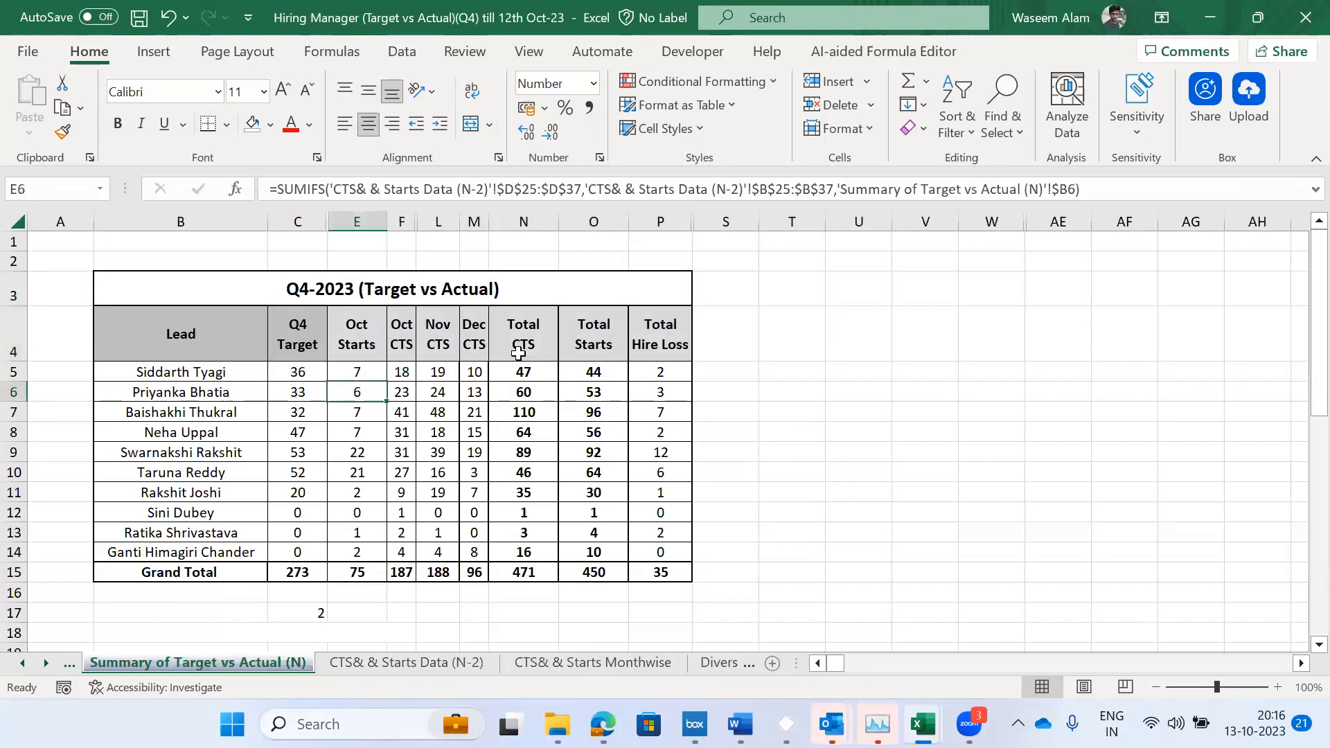
pyautogui.press('Right')
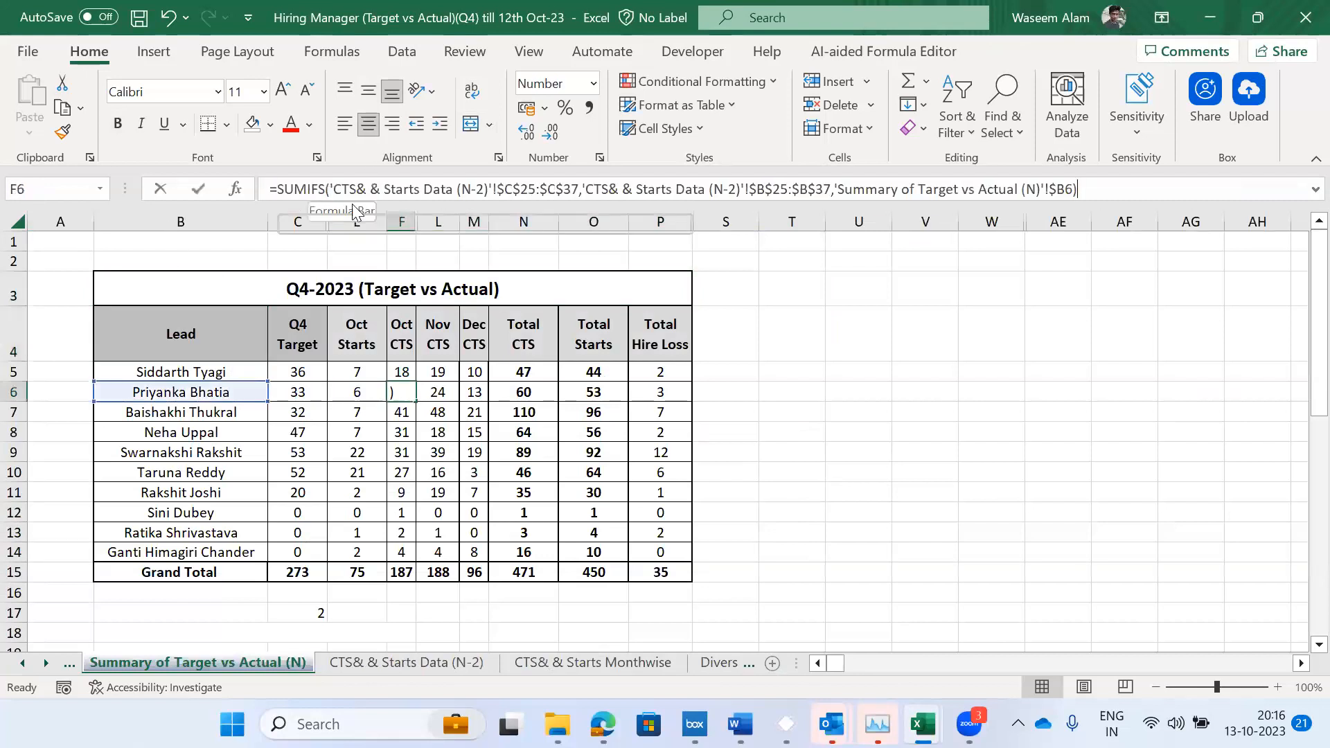
pyautogui.press('F2')
pyautogui.press('Escape')
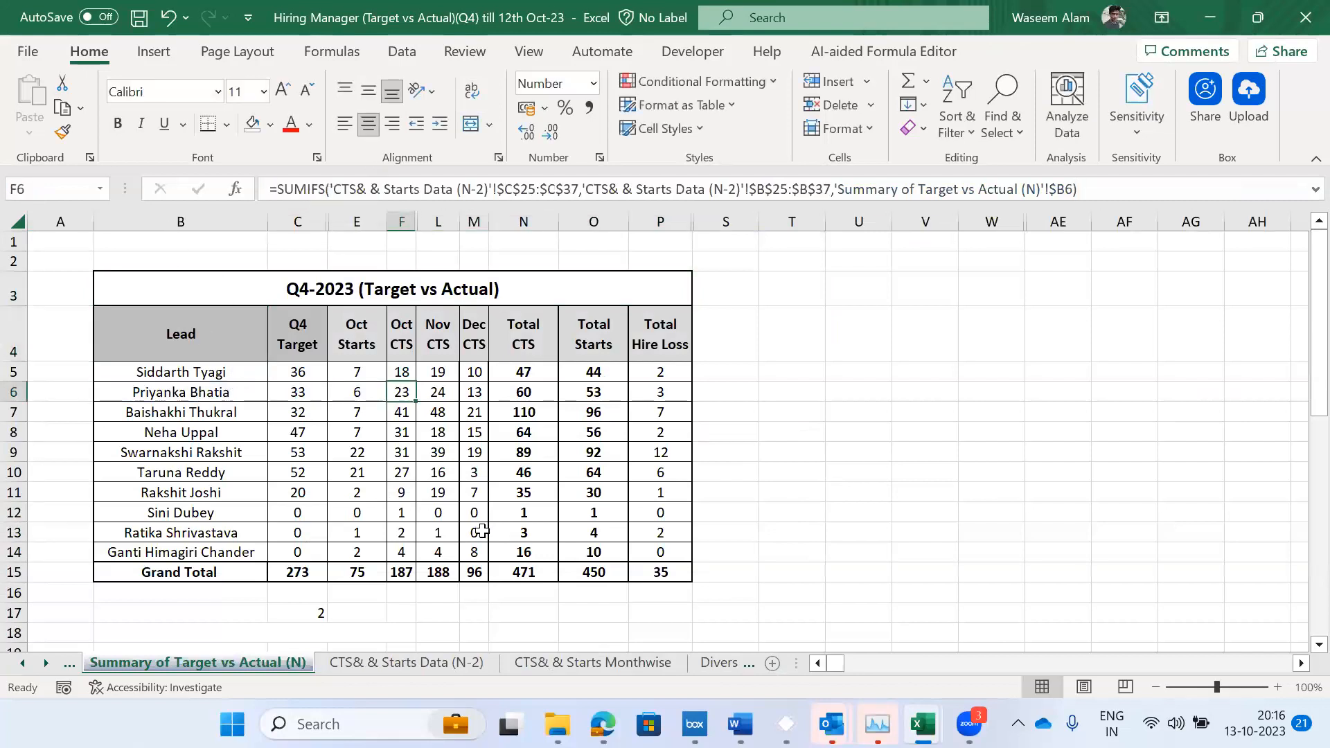
# - Compare the Q4-2023 summary's SUMIFS formulas with their source pivot table on the CTS& & Starts Data (N-2) sheet
pyautogui.hotkey('ctrl', 'pagedown')
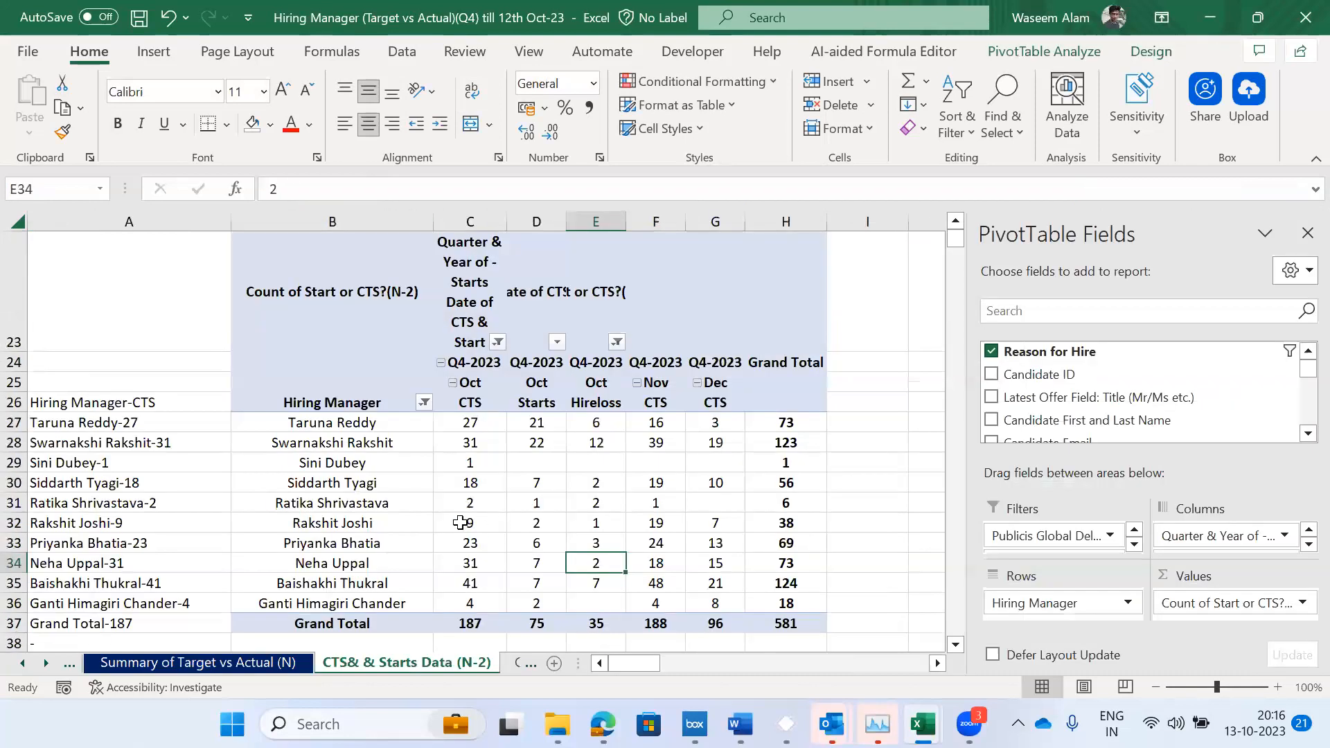
pyautogui.hotkey('ctrl', 'pageup')
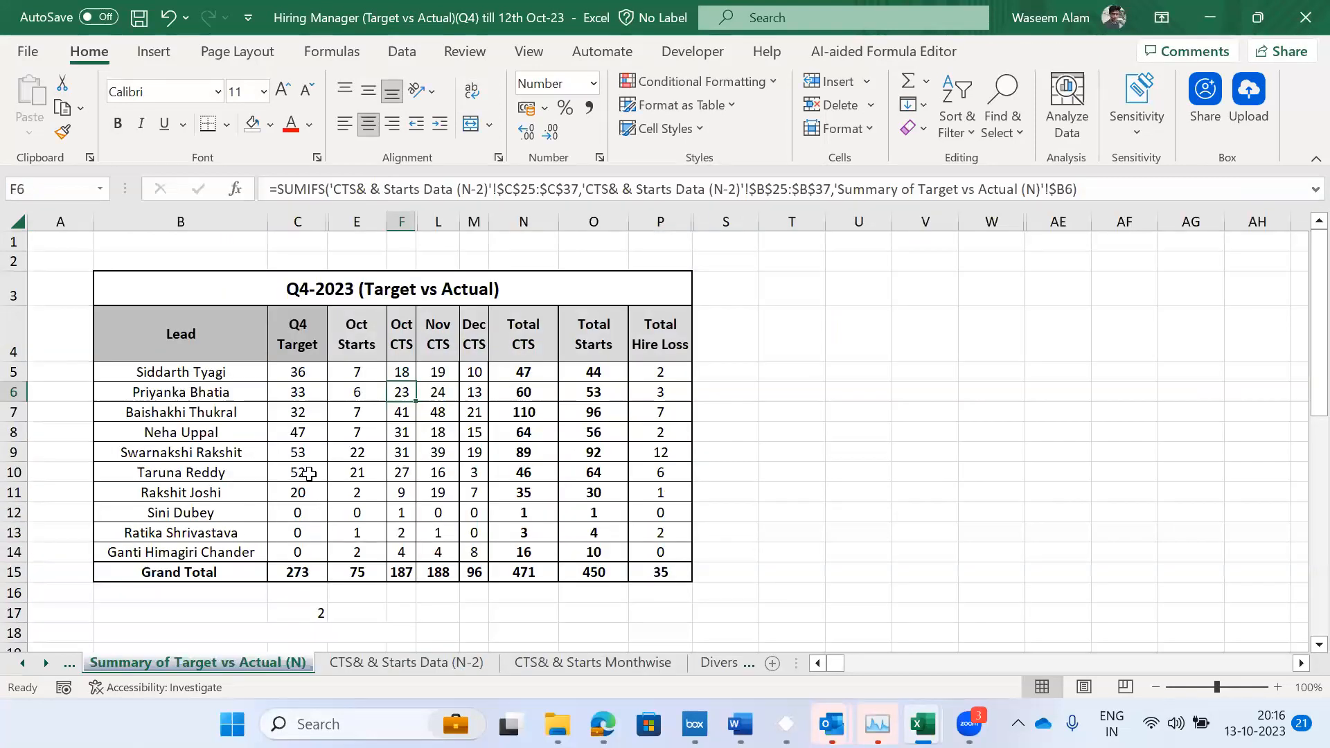
pyautogui.click(310, 474)
pyautogui.press('Right')
pyautogui.press('Down')
pyautogui.press('Down')
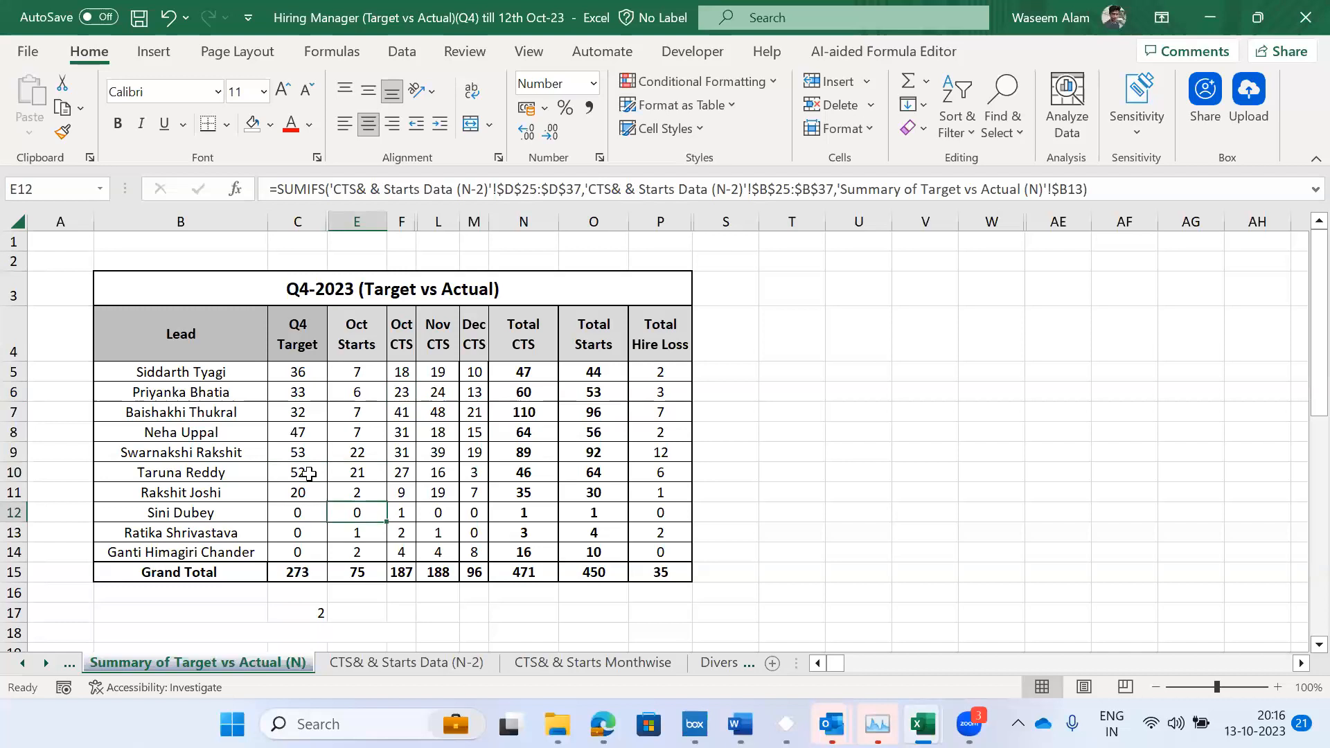
pyautogui.hotkey('ctrl', 'pagedown')
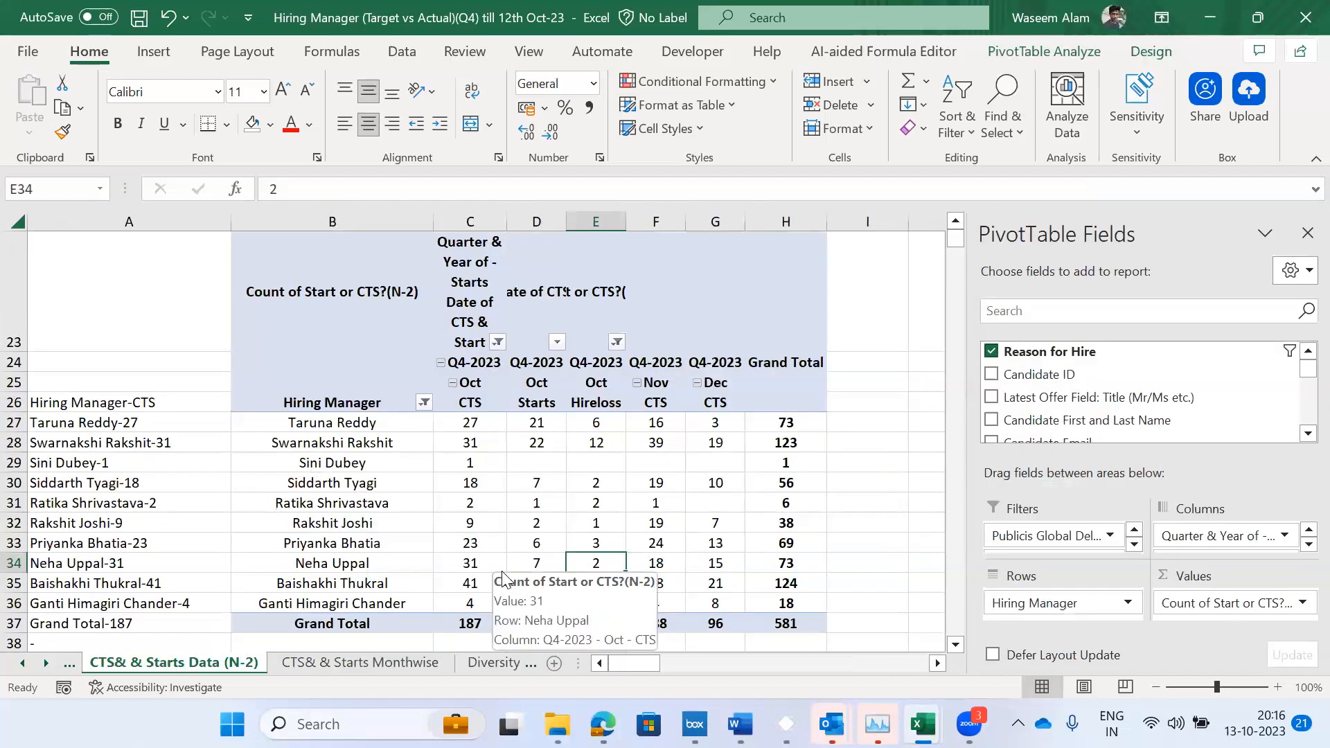
# - Page through the sheets from CTS& & Starts Monthwise to Career Stage Mapping and return to the Report sheet
pyautogui.hotkey('ctrl', 'pagedown')
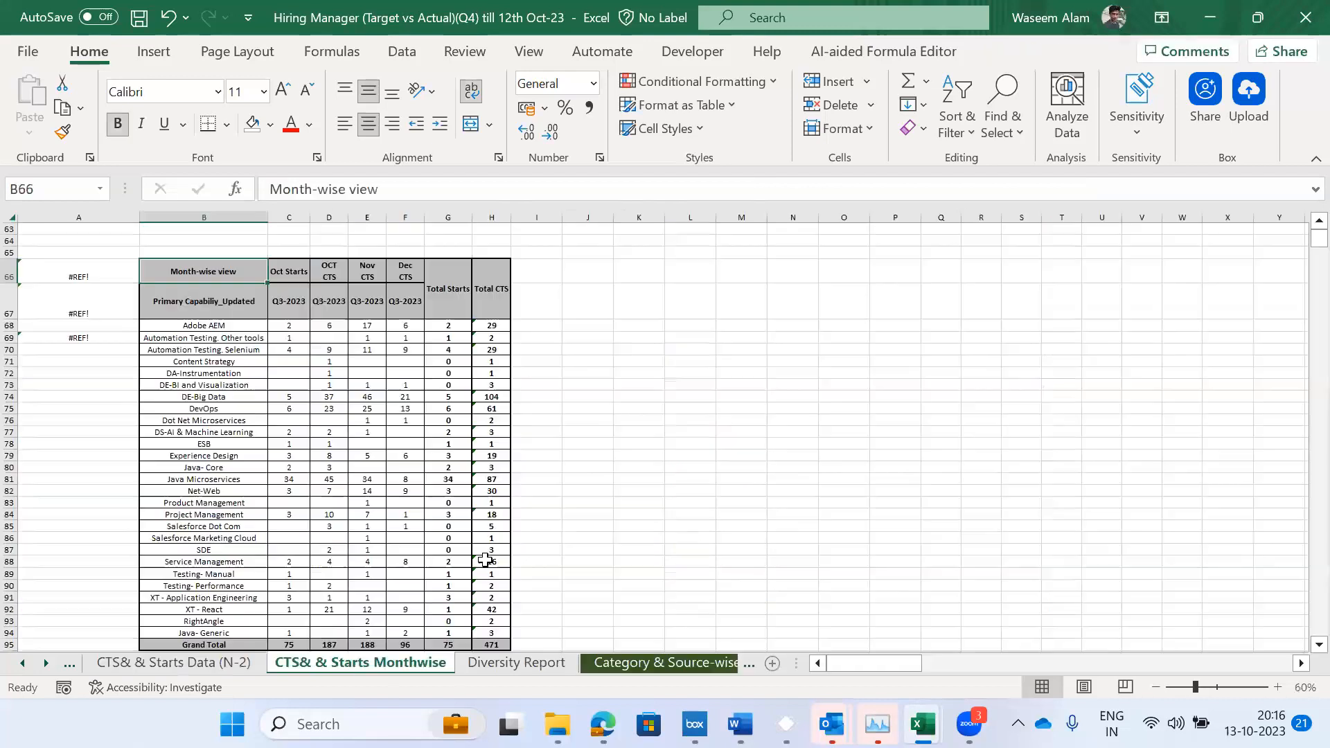
pyautogui.hotkey('ctrl', 'pagedown')
pyautogui.hotkey('ctrl', 'pagedown')
pyautogui.hotkey('ctrl', 'pagedown')
pyautogui.hotkey('ctrl', 'pagedown')
pyautogui.hotkey('ctrl', 'pagedown')
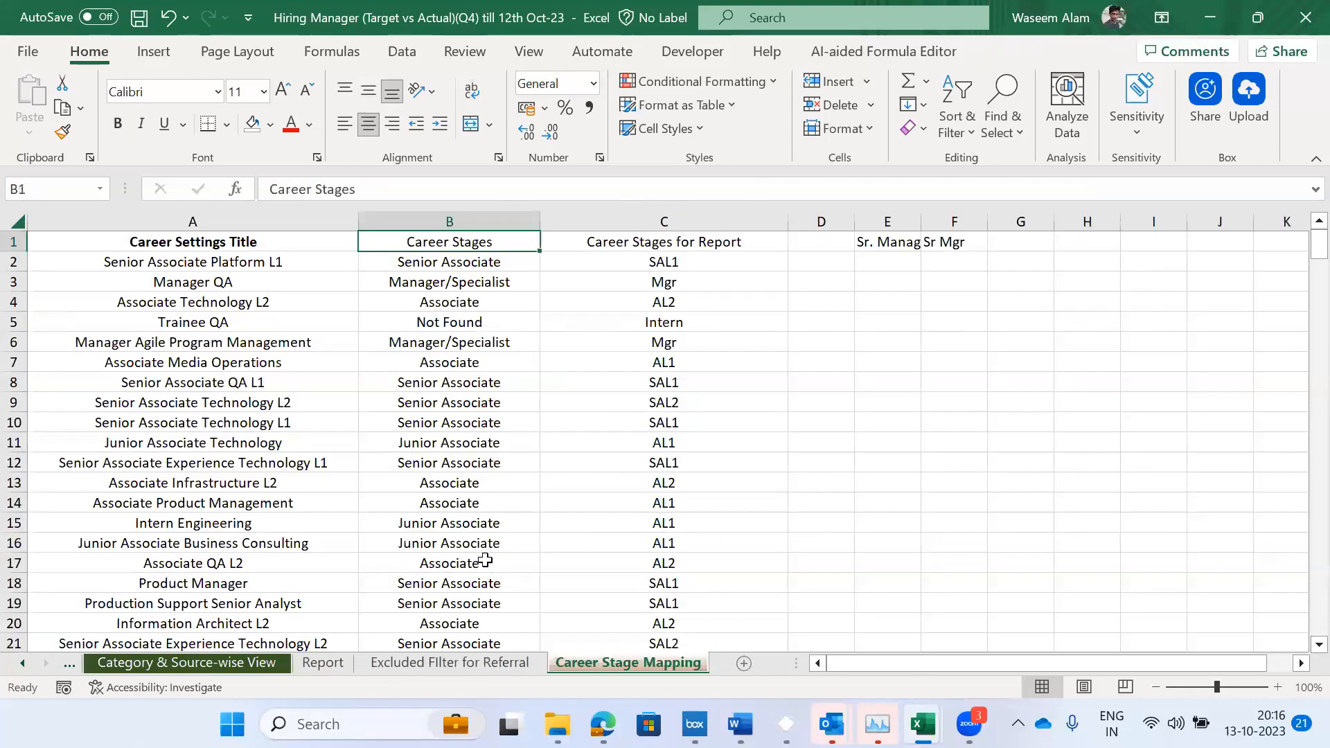
pyautogui.hotkey('ctrl', 'pageup')
pyautogui.hotkey('ctrl', 'pageup')
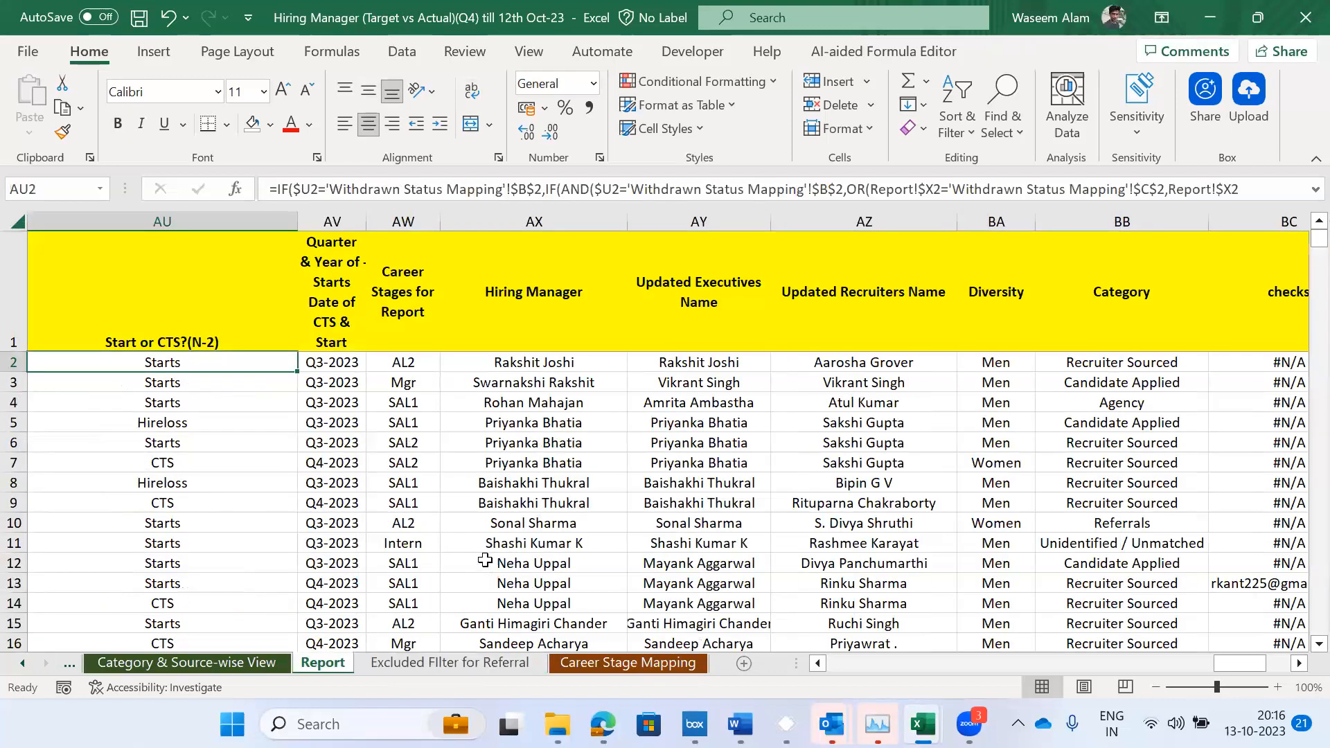
# - Review the row 2 formulas across the Report sheet's calculated columns, including Quarter & Year and Updated Recruiters Name
pyautogui.press('Right')
pyautogui.press('Right')
pyautogui.hotkey('ctrl', 'Right')
pyautogui.press('Right')
pyautogui.press('Left')
pyautogui.press('Left')
pyautogui.press('Left')
pyautogui.press('Left')
pyautogui.press('Left')
pyautogui.press('Left')
pyautogui.press('Left')
pyautogui.press('Left')
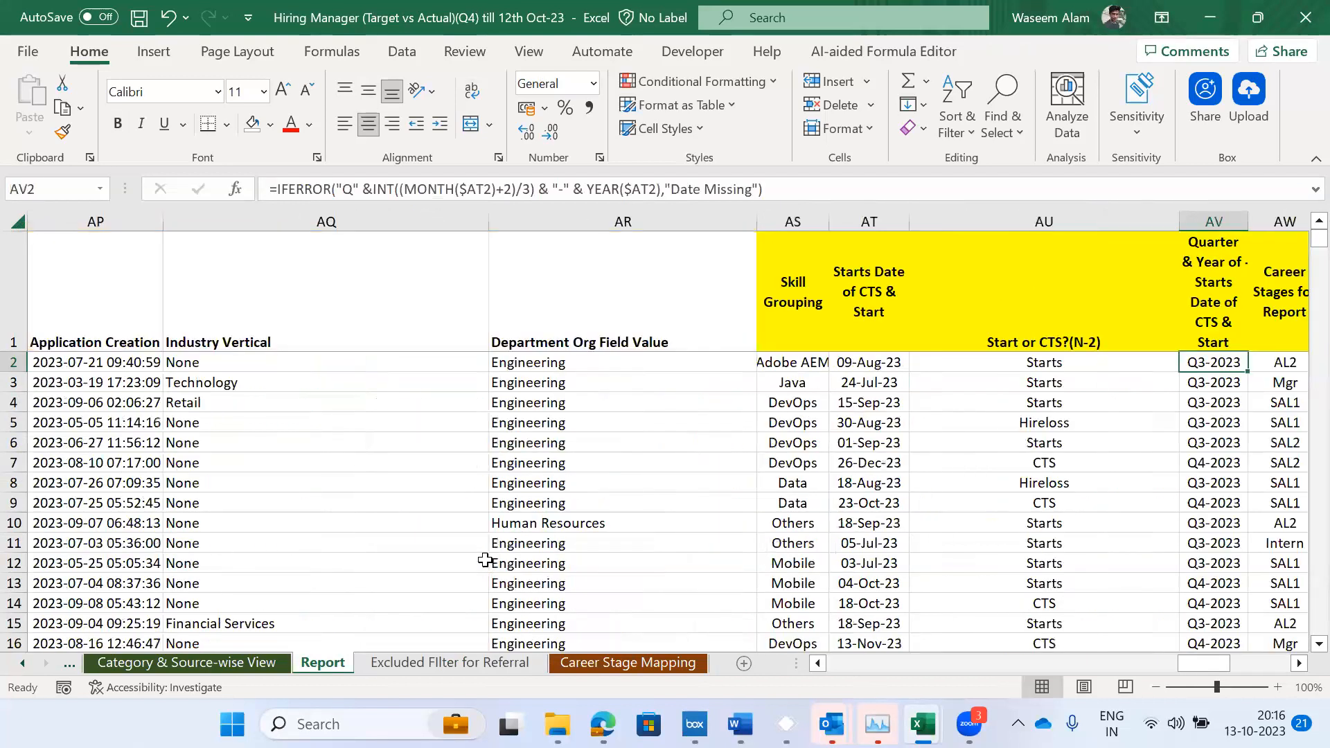
pyautogui.press('Right')
pyautogui.press('Right')
pyautogui.press('Right')
pyautogui.press('Right')
pyautogui.press('Right')
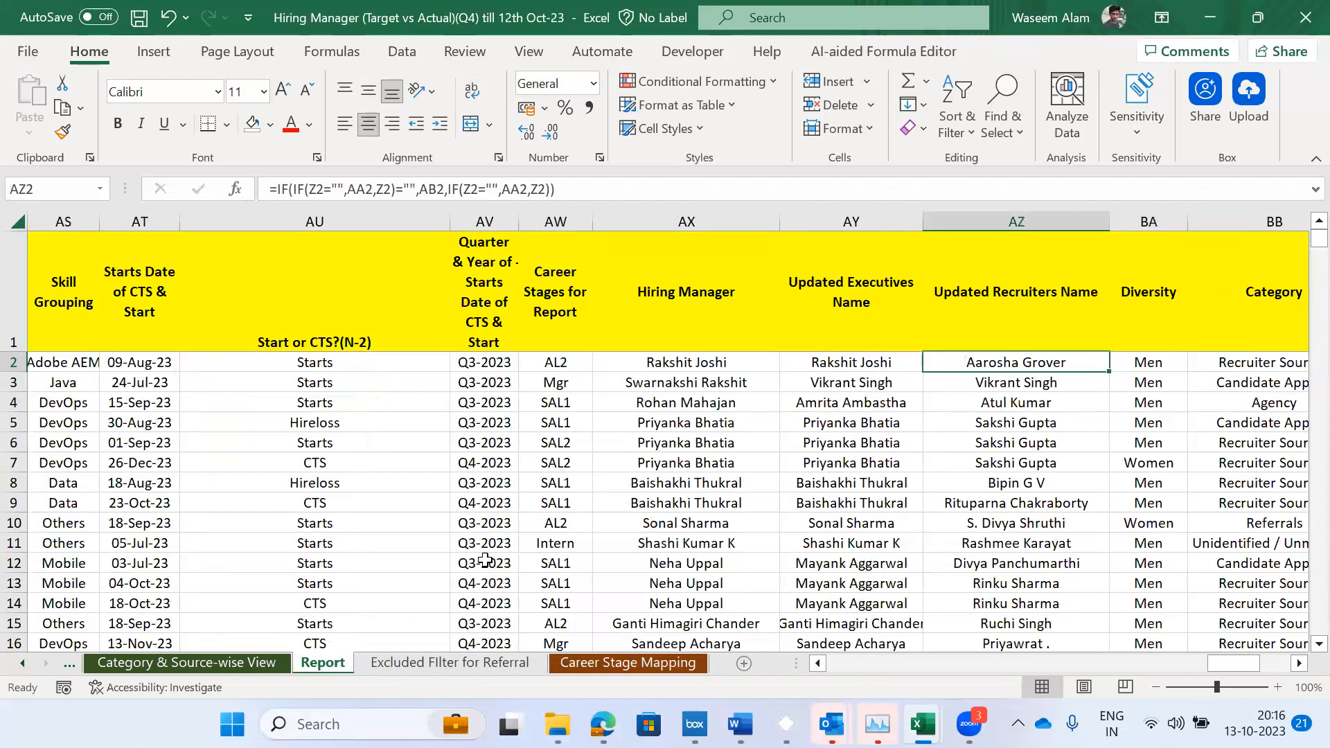
pyautogui.press('Left')
pyautogui.press('Left')
pyautogui.press('Left')
pyautogui.press('Left')
pyautogui.press('Left')
# - Show the Category & Source-wise View sheet and select the Source-wise View table down to its Grand Total row
pyautogui.hotkey('ctrl', 'pageup')
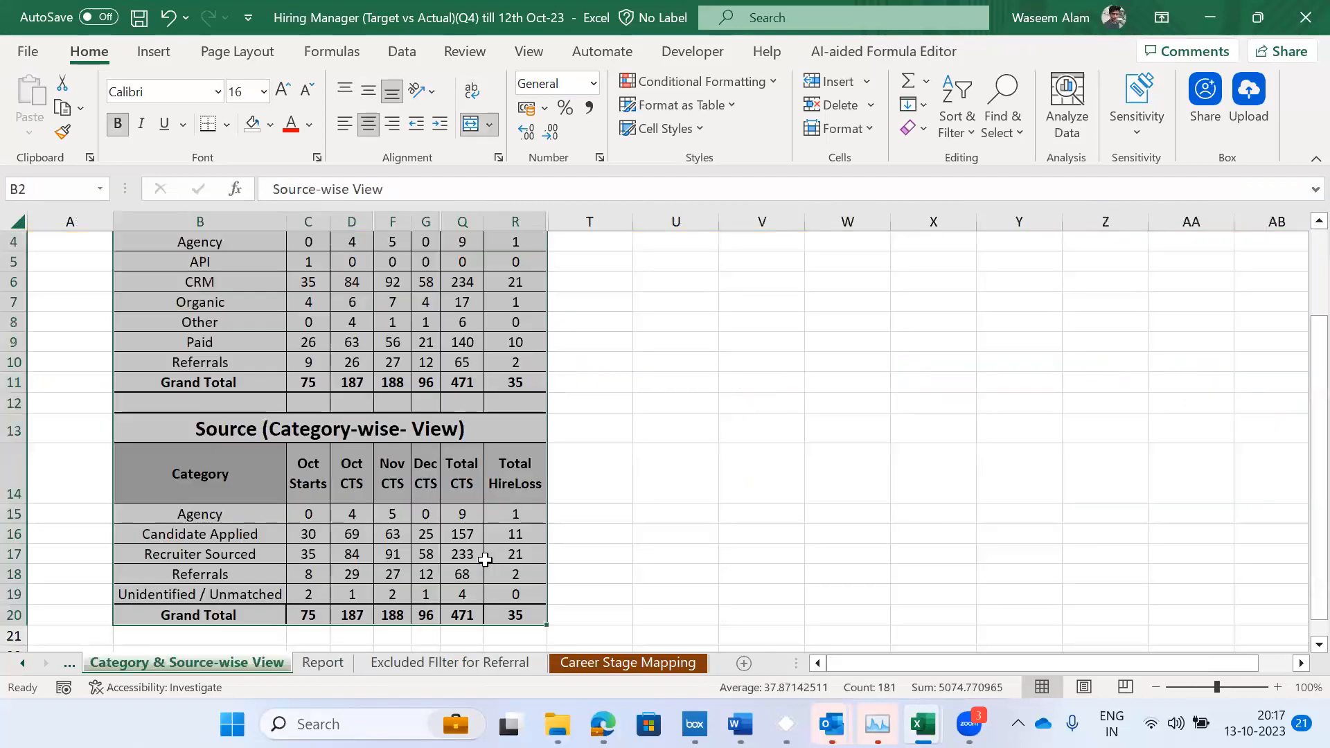
pyautogui.hotkey('ctrl', 'shift', 'Up')
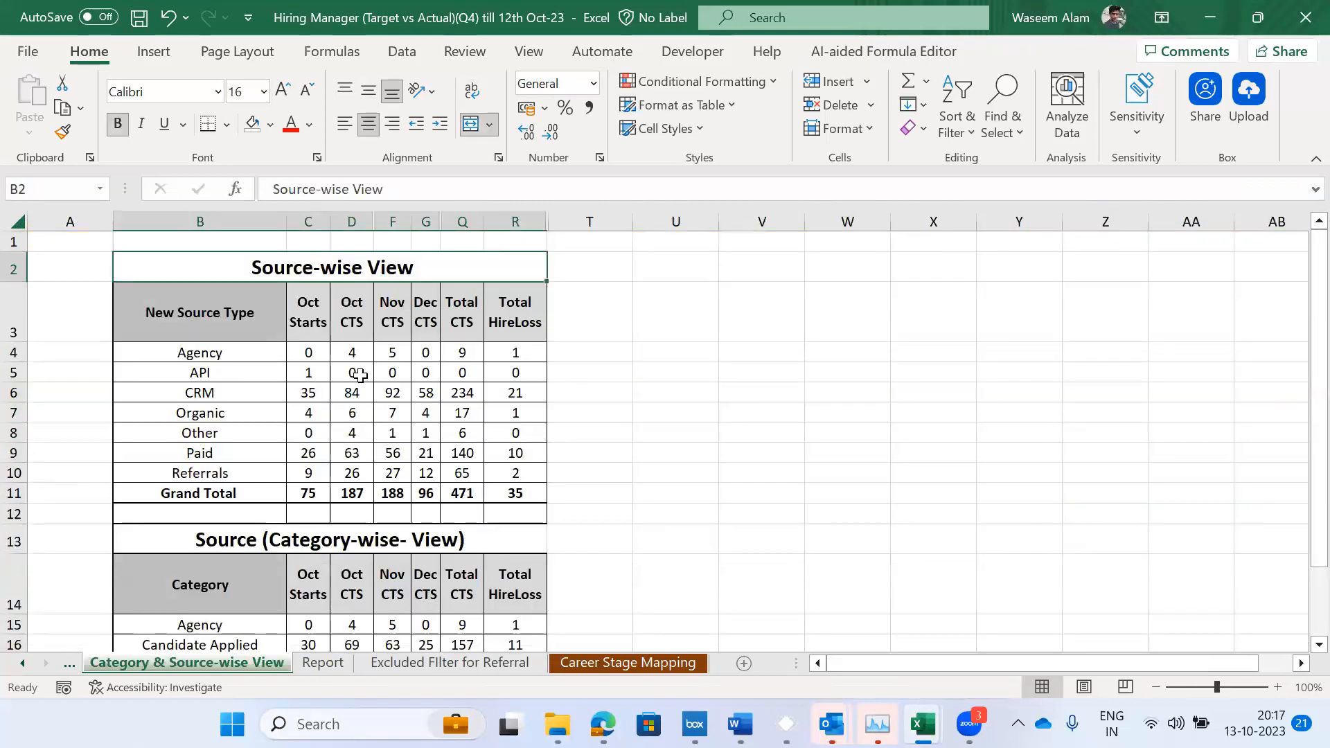
pyautogui.hotkey('ctrl', 'shift', 'Down')
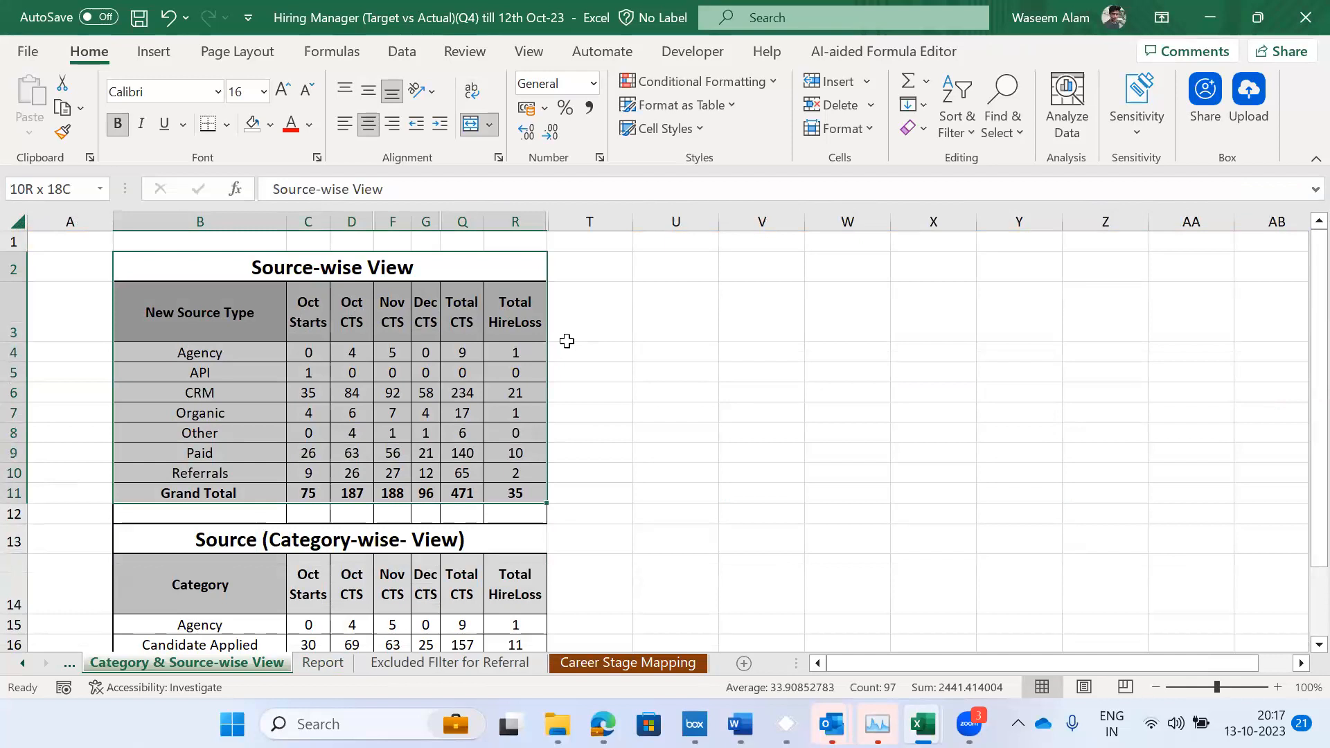
pyautogui.click(607, 321)
pyautogui.press('Left')
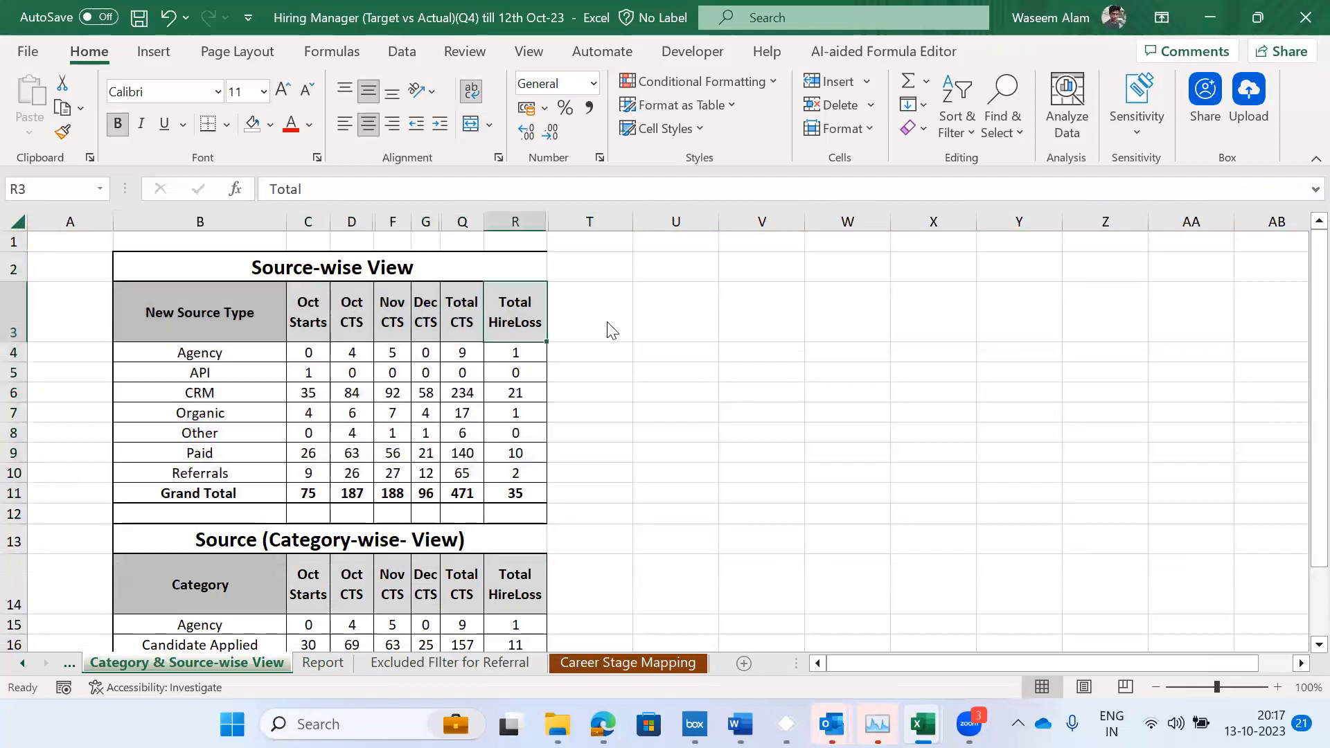
pyautogui.hotkey('alt', 'Tab')
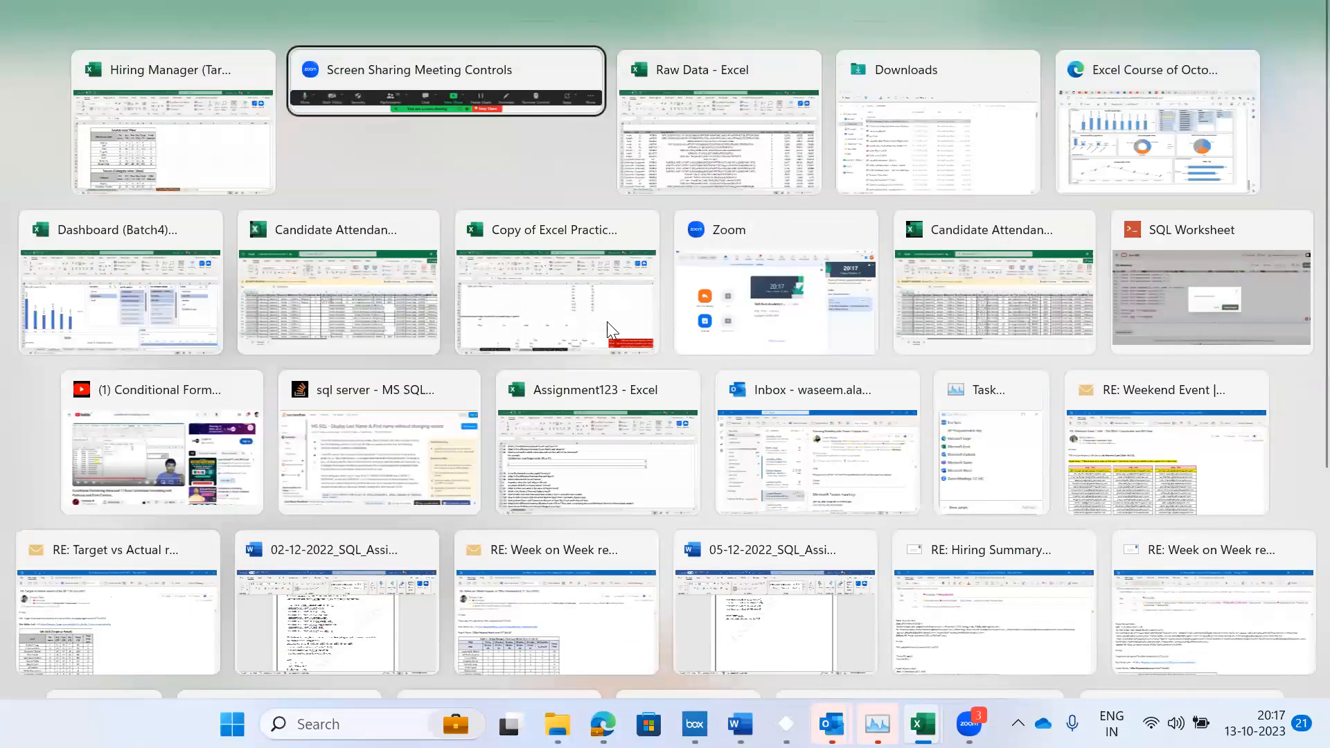
pyautogui.hotkey('alt', 'shift', 'Tab')
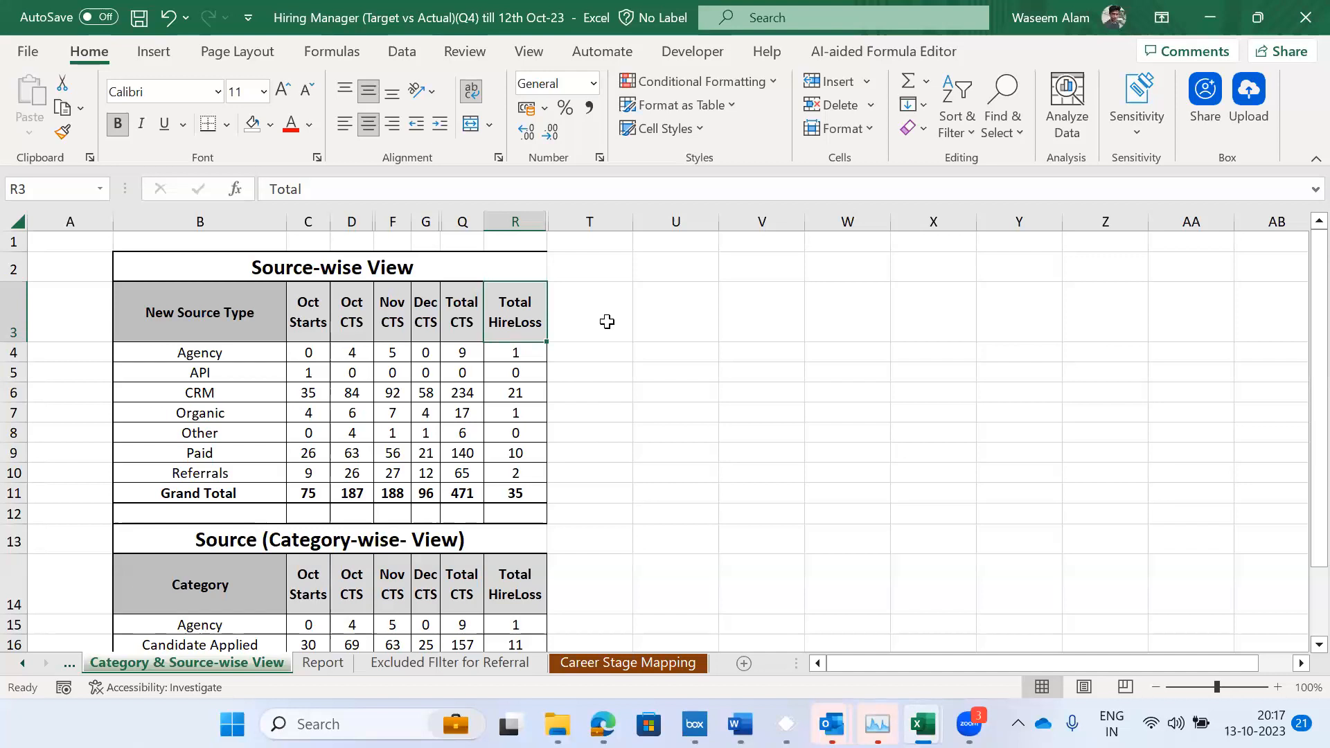
pyautogui.click(469, 305)
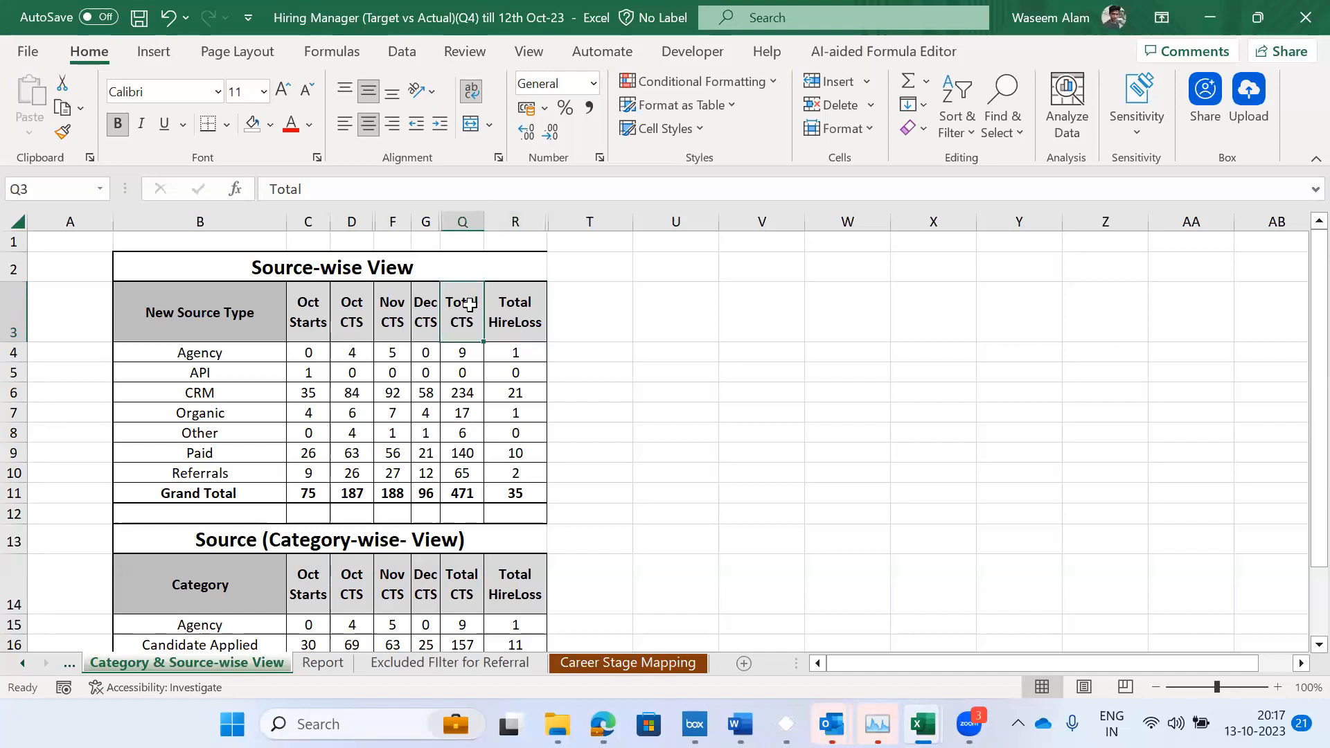
pyautogui.press('Left')
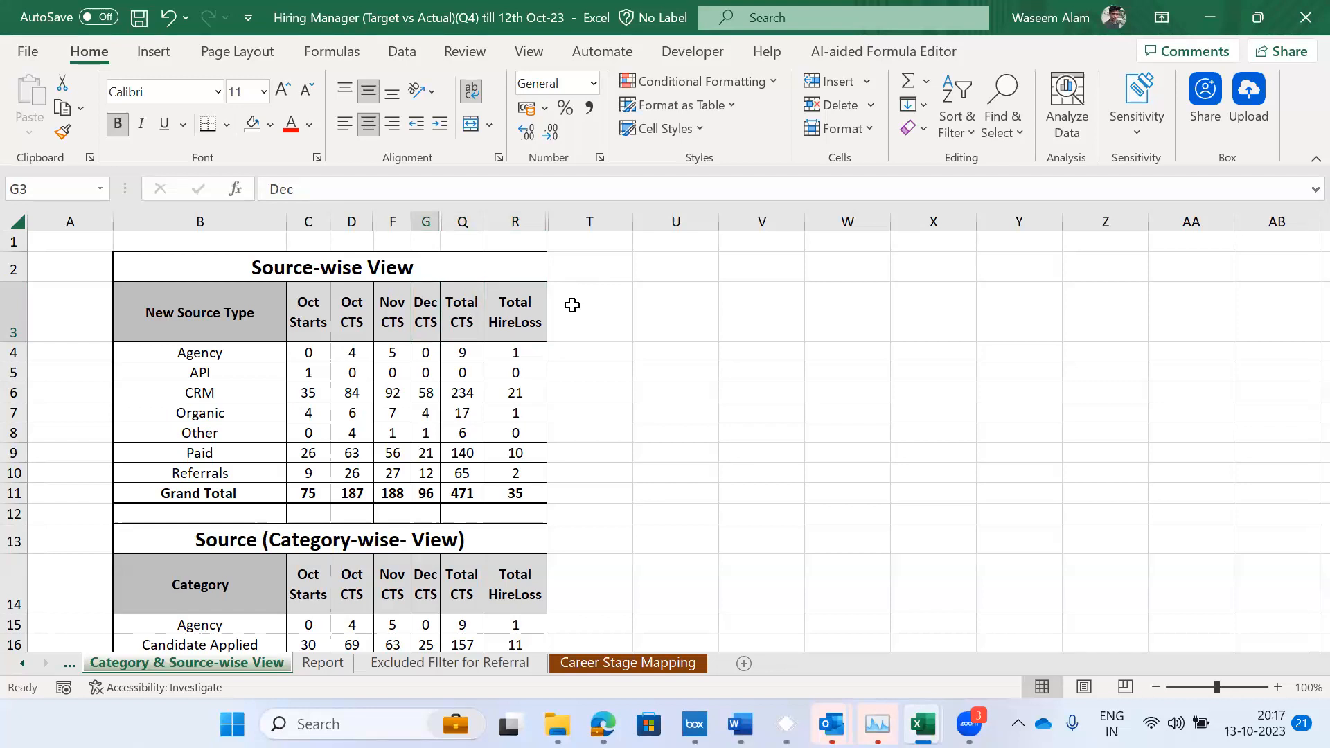
# - Return to the Report sheet and review the row 2 formulas across the calculated columns through Diversity, Category and checks
pyautogui.hotkey('ctrl', 'pagedown')
pyautogui.hotkey('ctrl', 'pagedown')
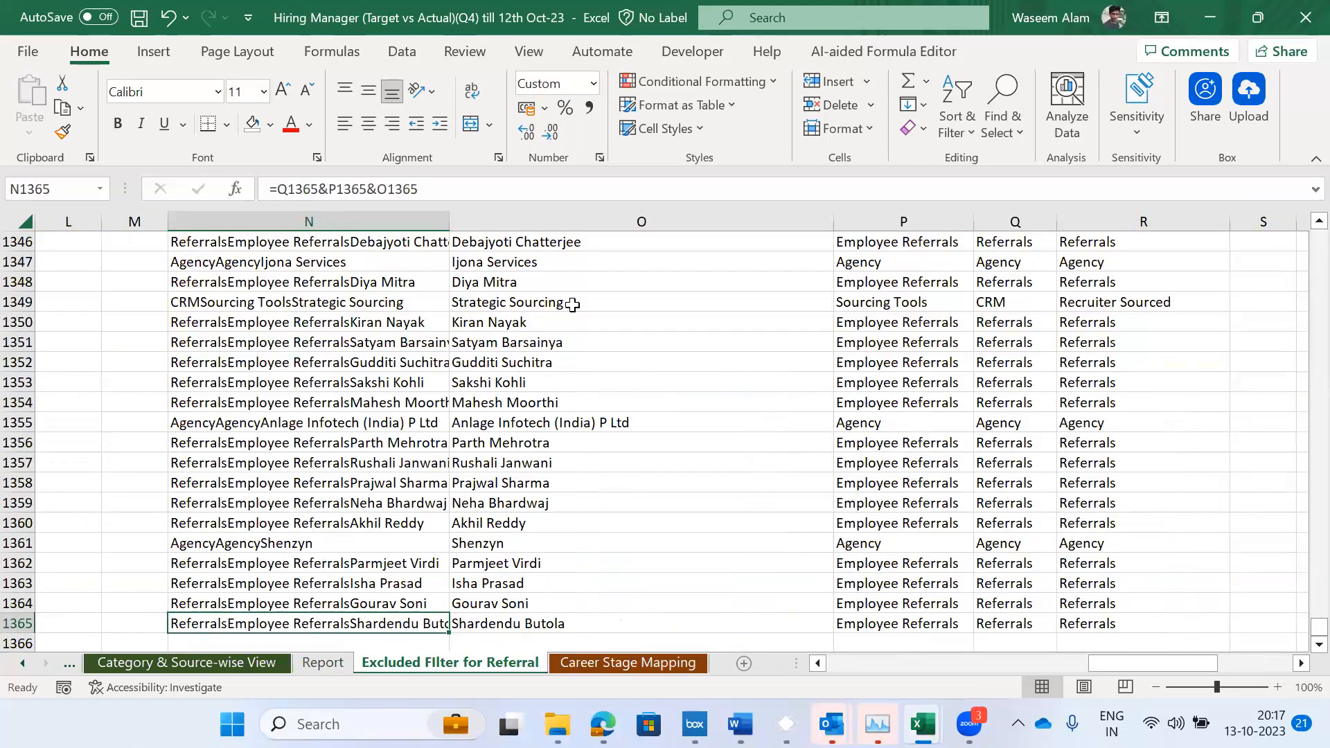
pyautogui.hotkey('ctrl', 'pageup')
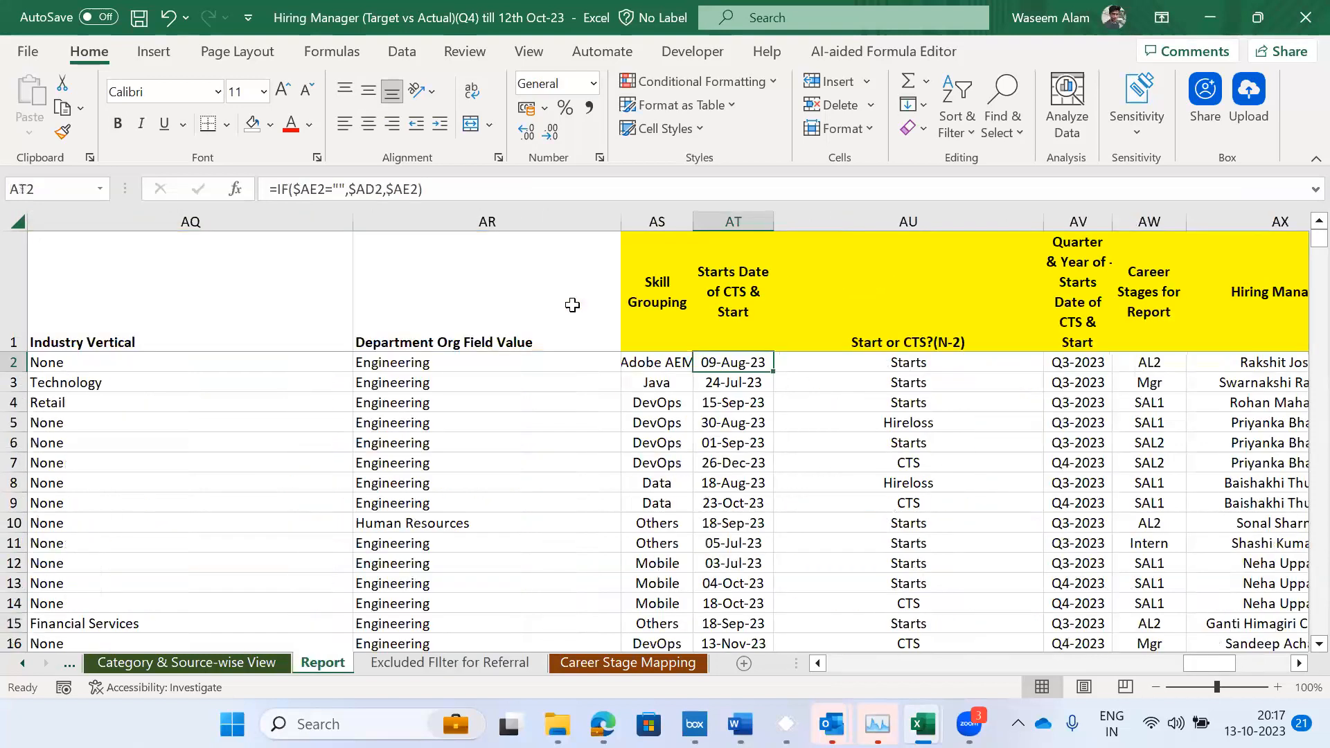
pyautogui.press('Right')
pyautogui.press('Right')
pyautogui.press('Right')
pyautogui.press('Right')
pyautogui.press('Right')
pyautogui.press('Right')
pyautogui.press('Right')
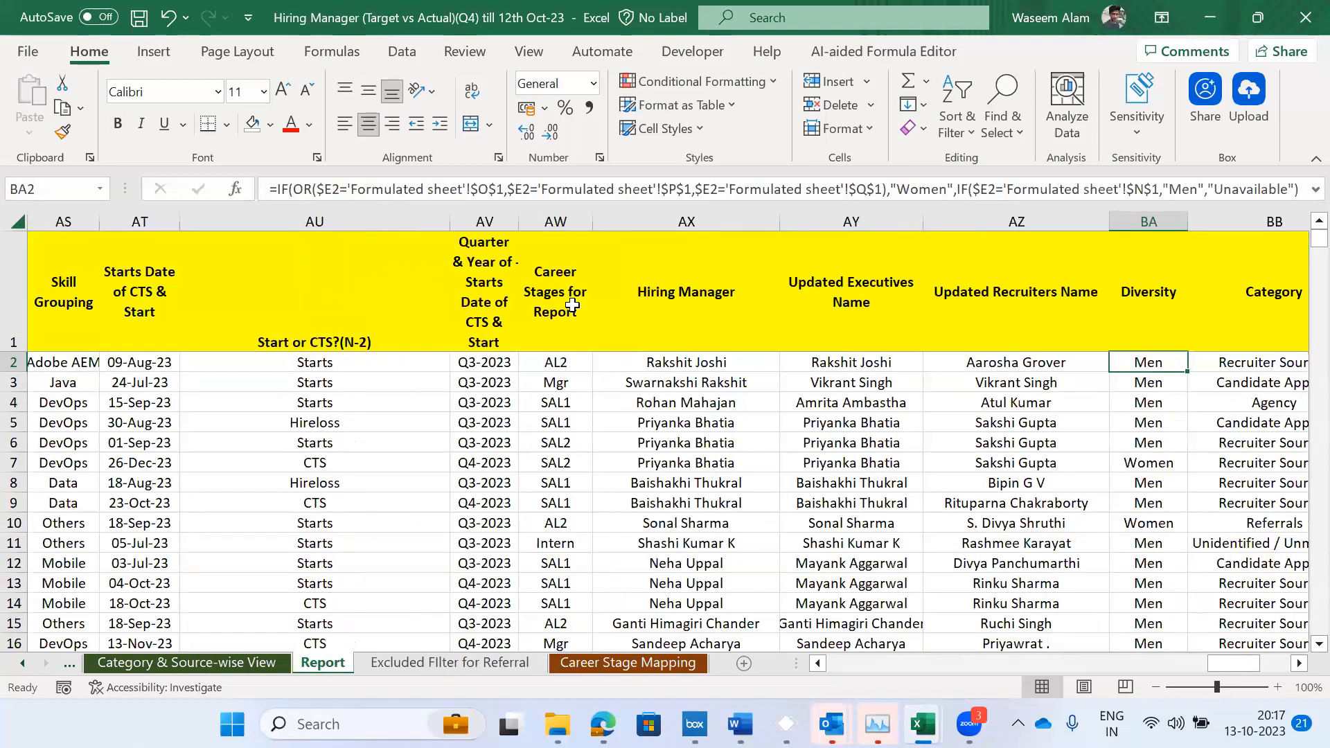
pyautogui.press('Right')
pyautogui.press('Right')
pyautogui.press('Left')
pyautogui.press('Left')
pyautogui.press('Left')
pyautogui.press('Left')
pyautogui.press('Left')
pyautogui.press('Left')
pyautogui.press('Left')
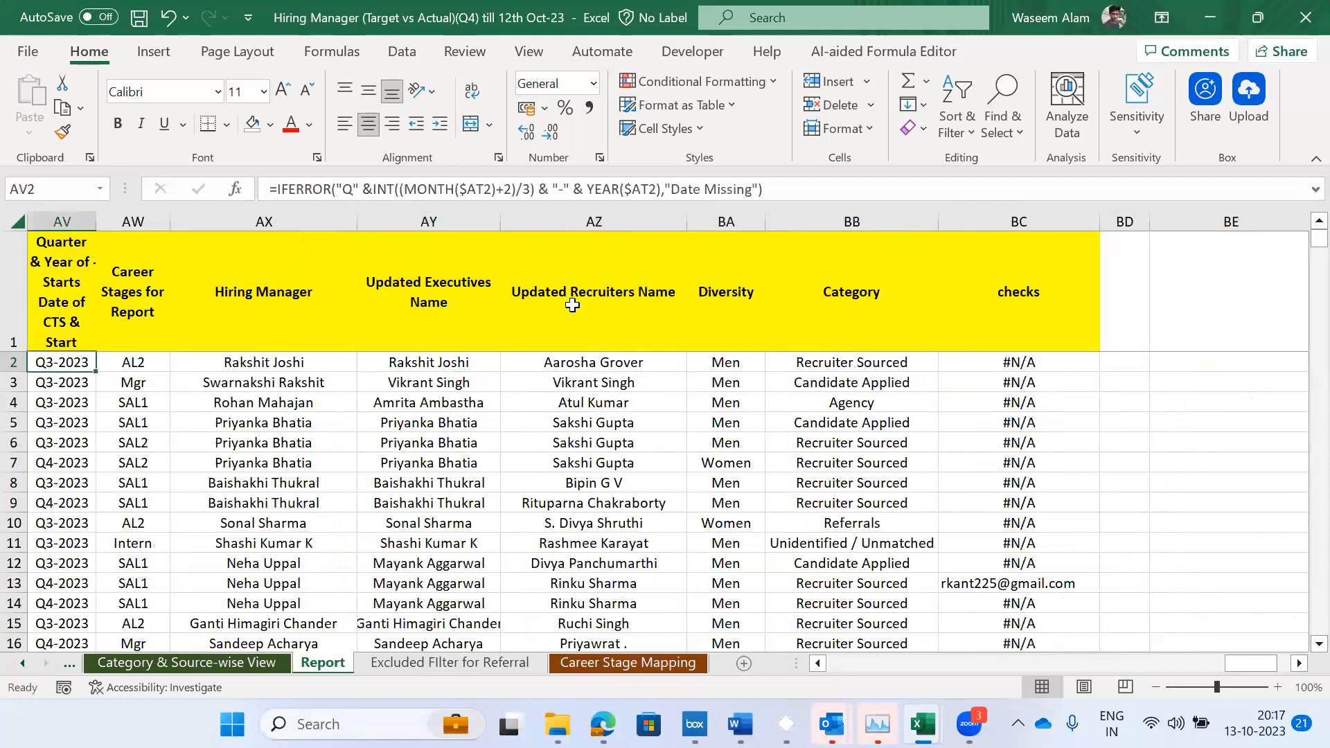
# - Select the Report sheet's calculated column headings in row 1, from Skill Grouping through checks
pyautogui.press('Left')
pyautogui.press('Left')
pyautogui.press('Left')
pyautogui.press('Up')
pyautogui.hotkey('ctrl', 'shift', 'Right')
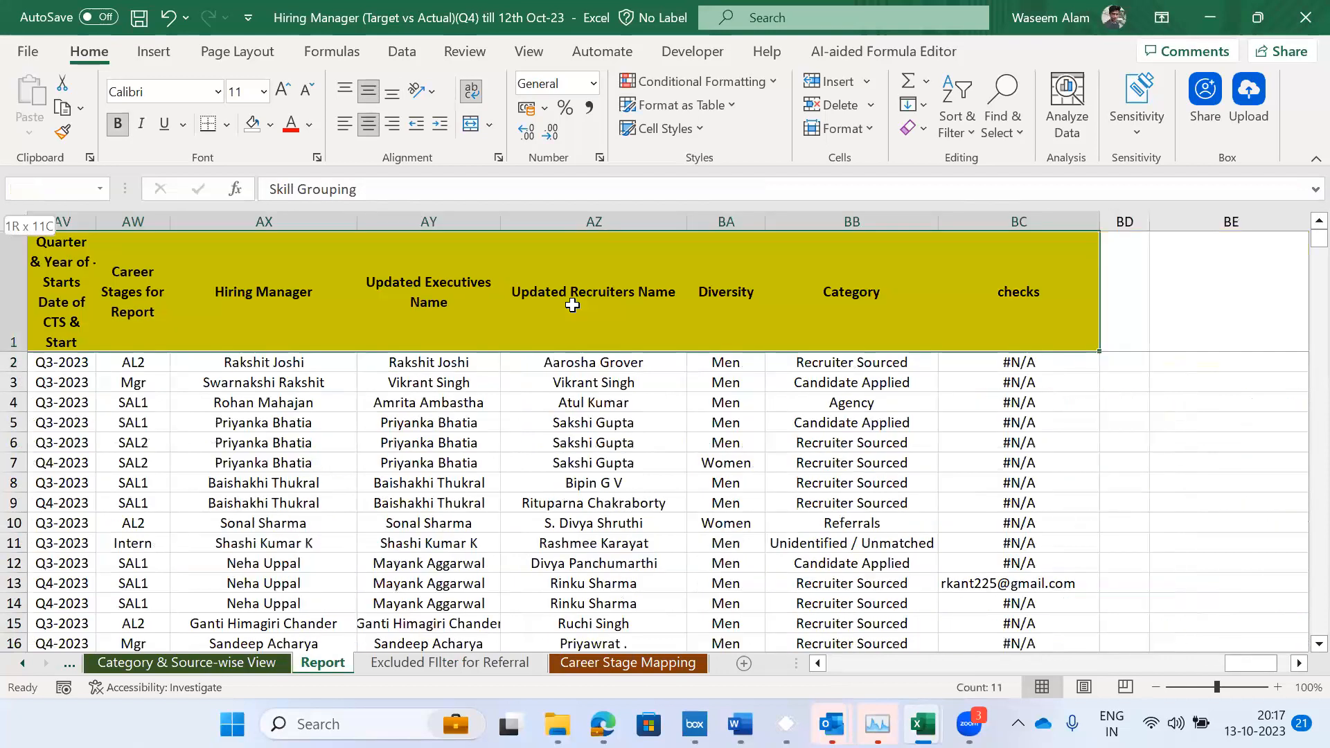
# - Examine the row 2 formulas on the Report sheet from Skill Grouping through Category, including Updated Executives Name and Updated Recruiters Name
pyautogui.press('Down')
pyautogui.press('Right')
pyautogui.press('Right')
pyautogui.press('Right')
pyautogui.press('Right')
pyautogui.press('Right')
pyautogui.press('Right')
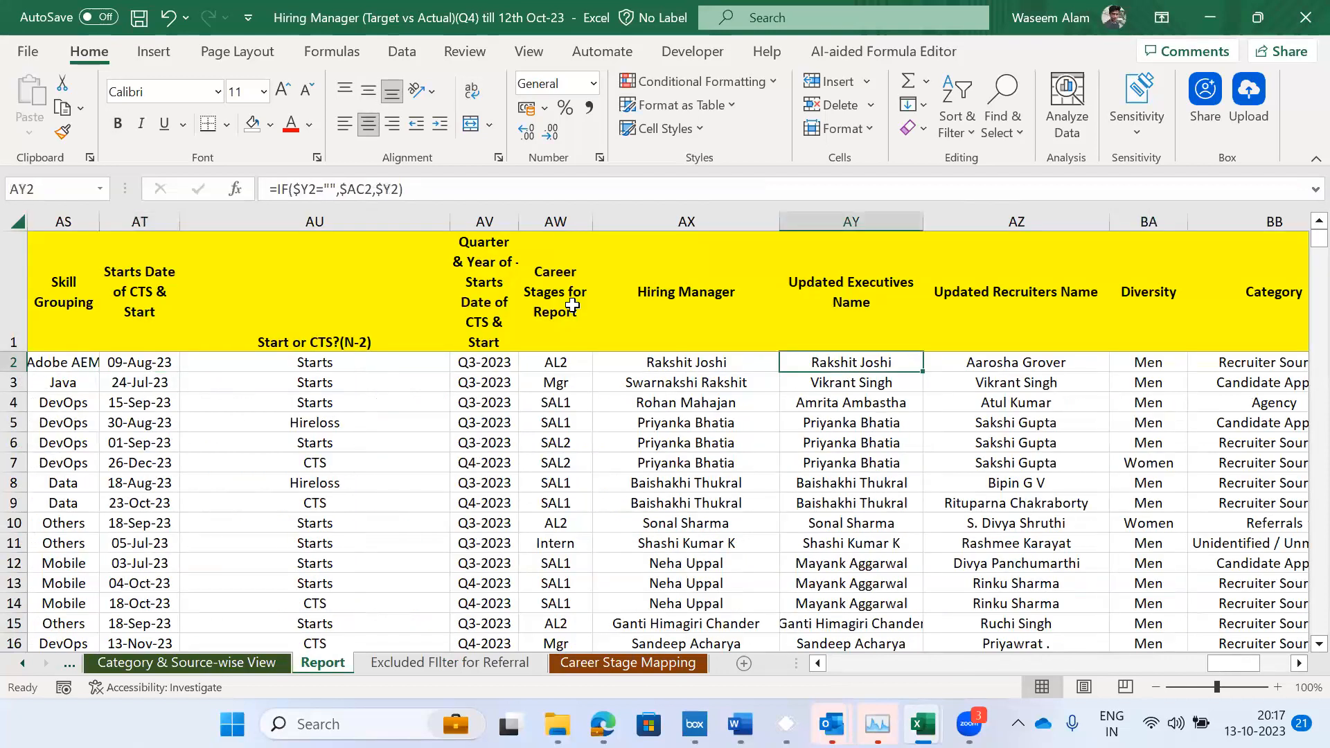
pyautogui.press('Right')
pyautogui.press('Right')
pyautogui.press('Right')
pyautogui.press('Left')
pyautogui.press('Left')
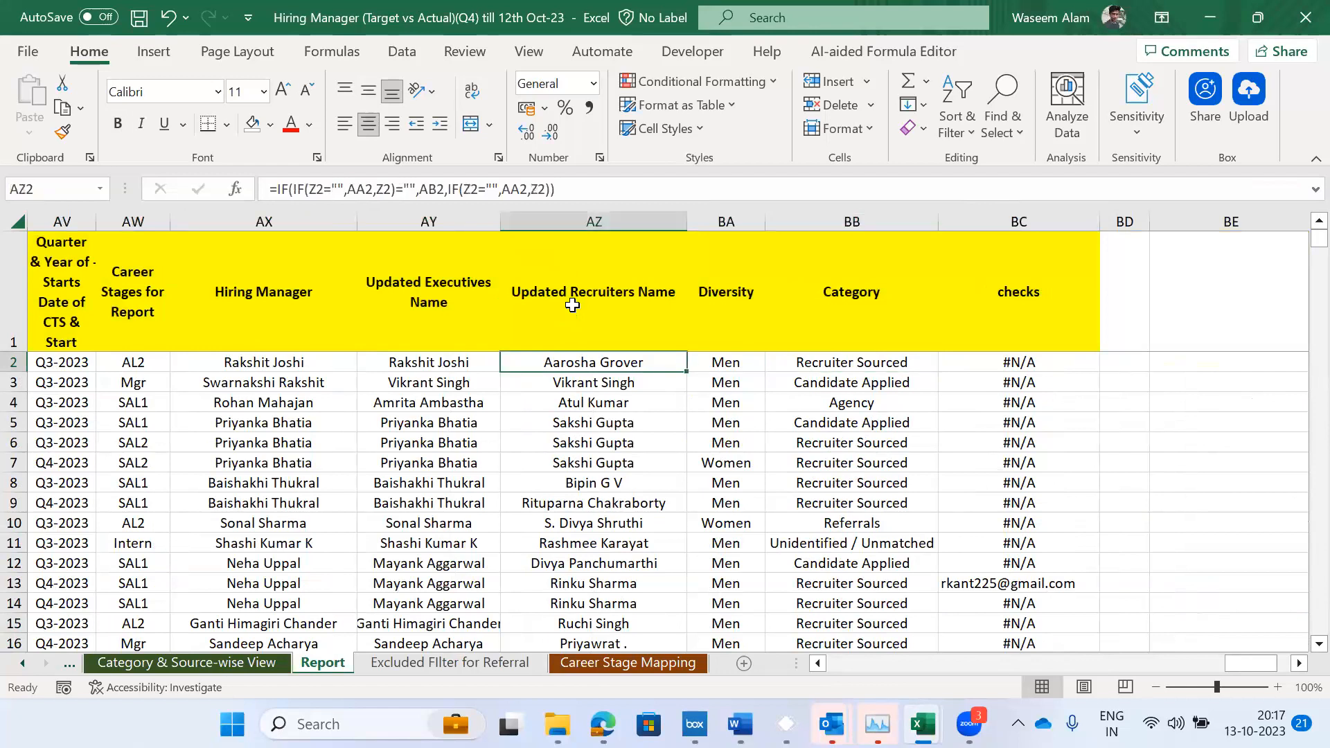
pyautogui.press('Left')
pyautogui.press('Right')
pyautogui.press('Right')
pyautogui.press('Right')
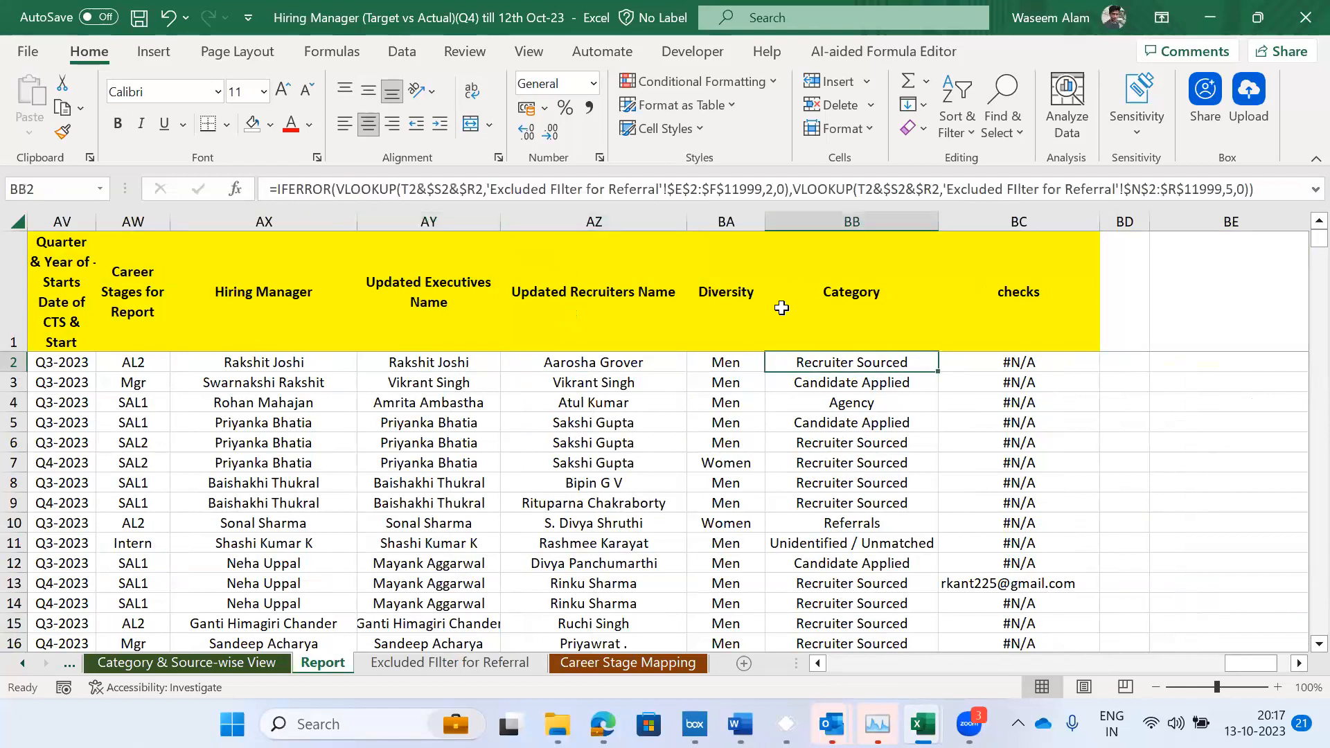
# - Check which Report sheet columns form the data source of the pivot table on the CTS& & Starts Data (N-2) sheet
pyautogui.hotkey('ctrl', 'pageup')
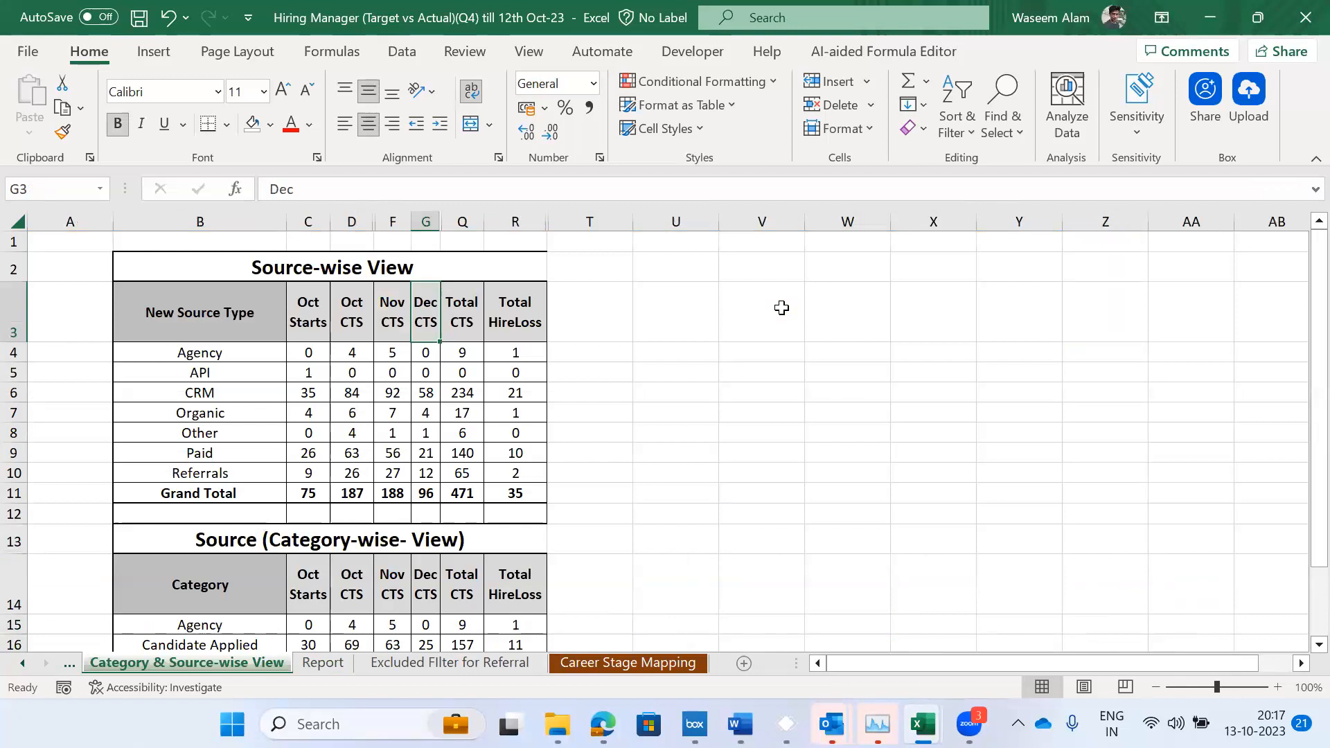
pyautogui.hotkey('ctrl', 'pageup')
pyautogui.hotkey('ctrl', 'pageup')
pyautogui.hotkey('ctrl', 'pageup')
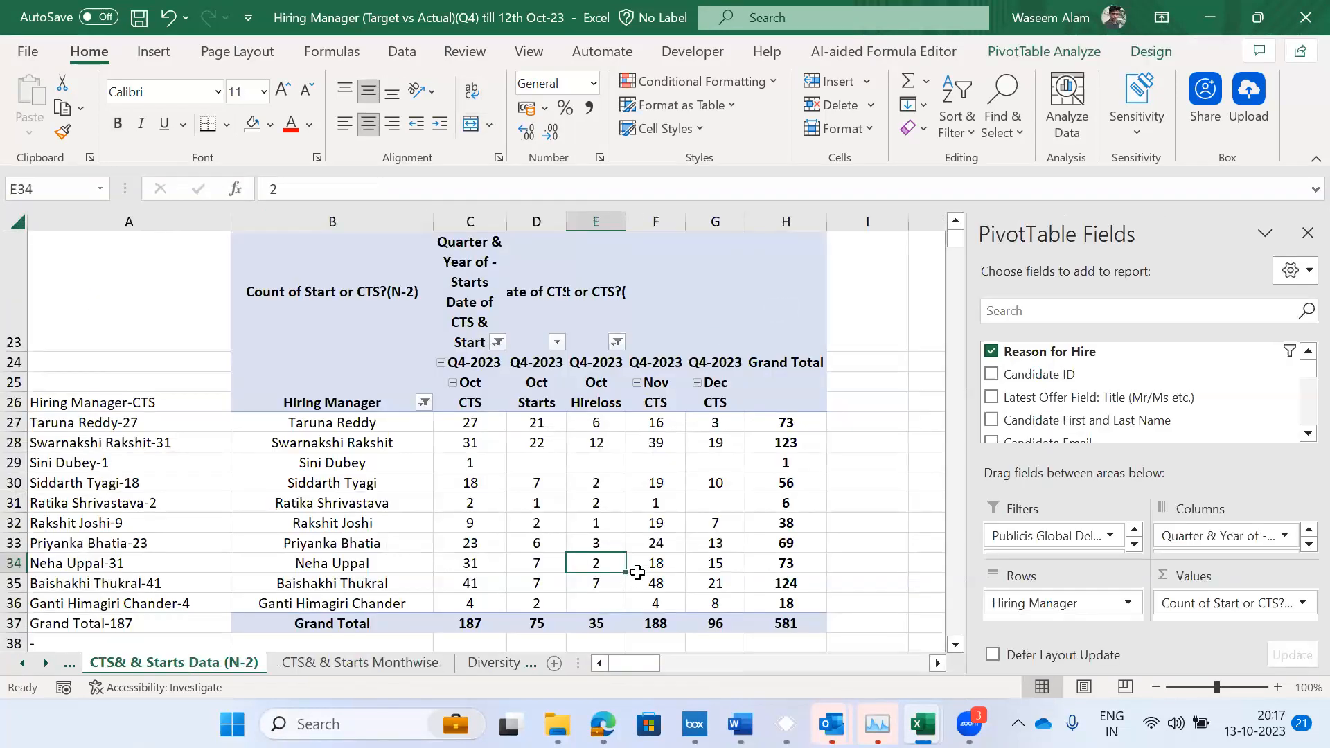
pyautogui.click(430, 494)
pyautogui.hotkey('ctrl', 'pagedown')
pyautogui.hotkey('ctrl', 'pagedown')
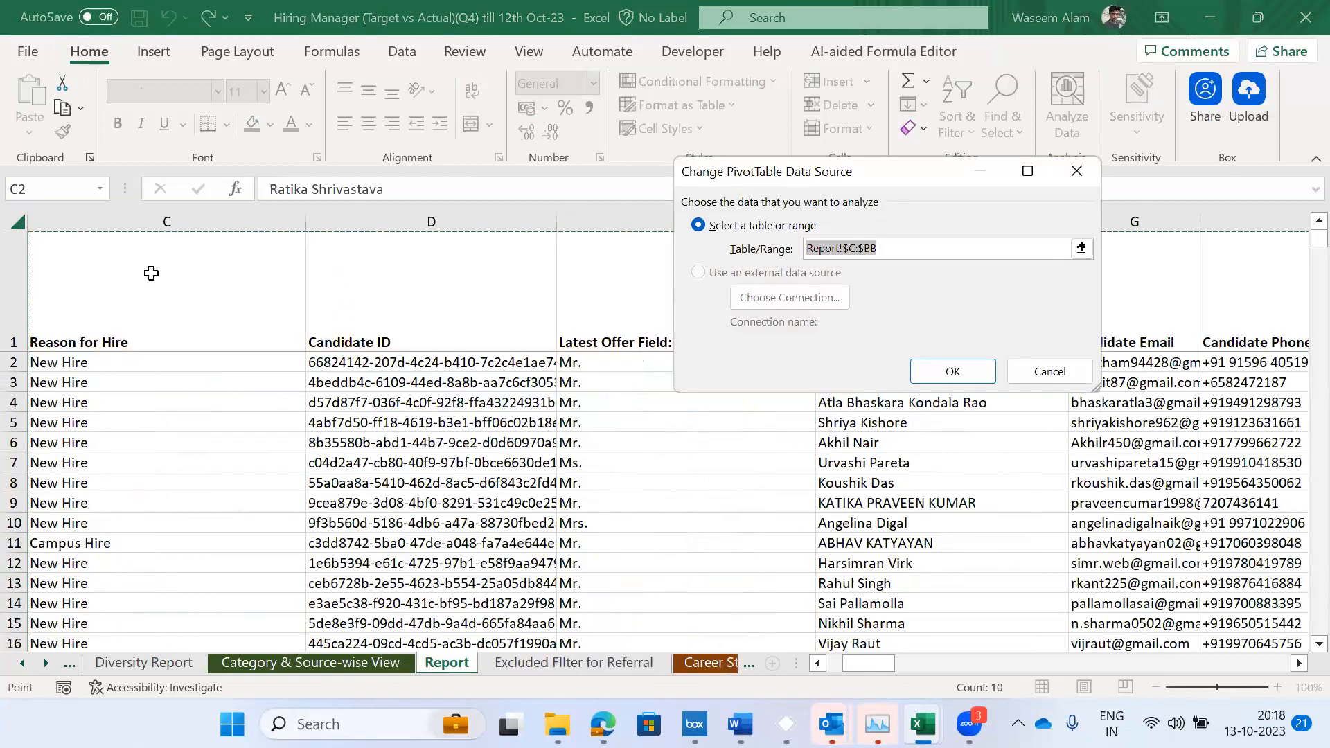
pyautogui.hotkey('shift', 'Right')
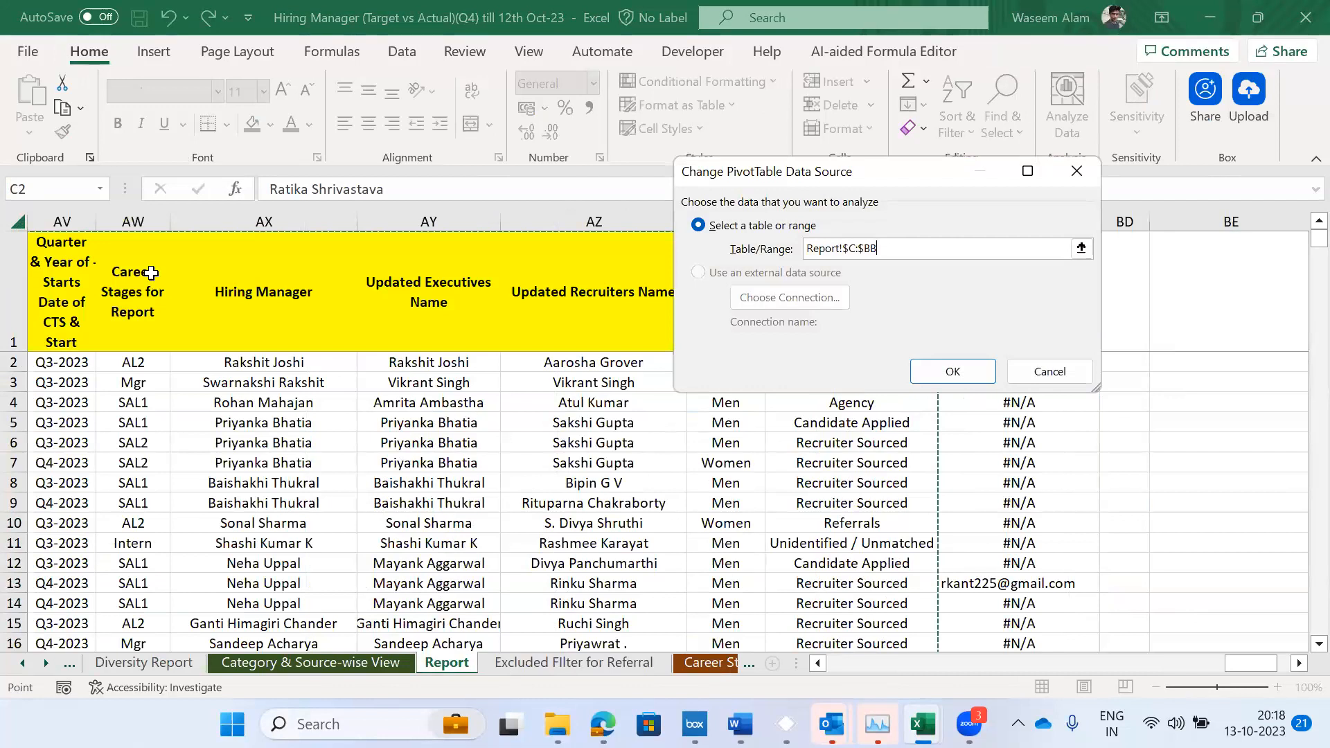
pyautogui.press('Return')
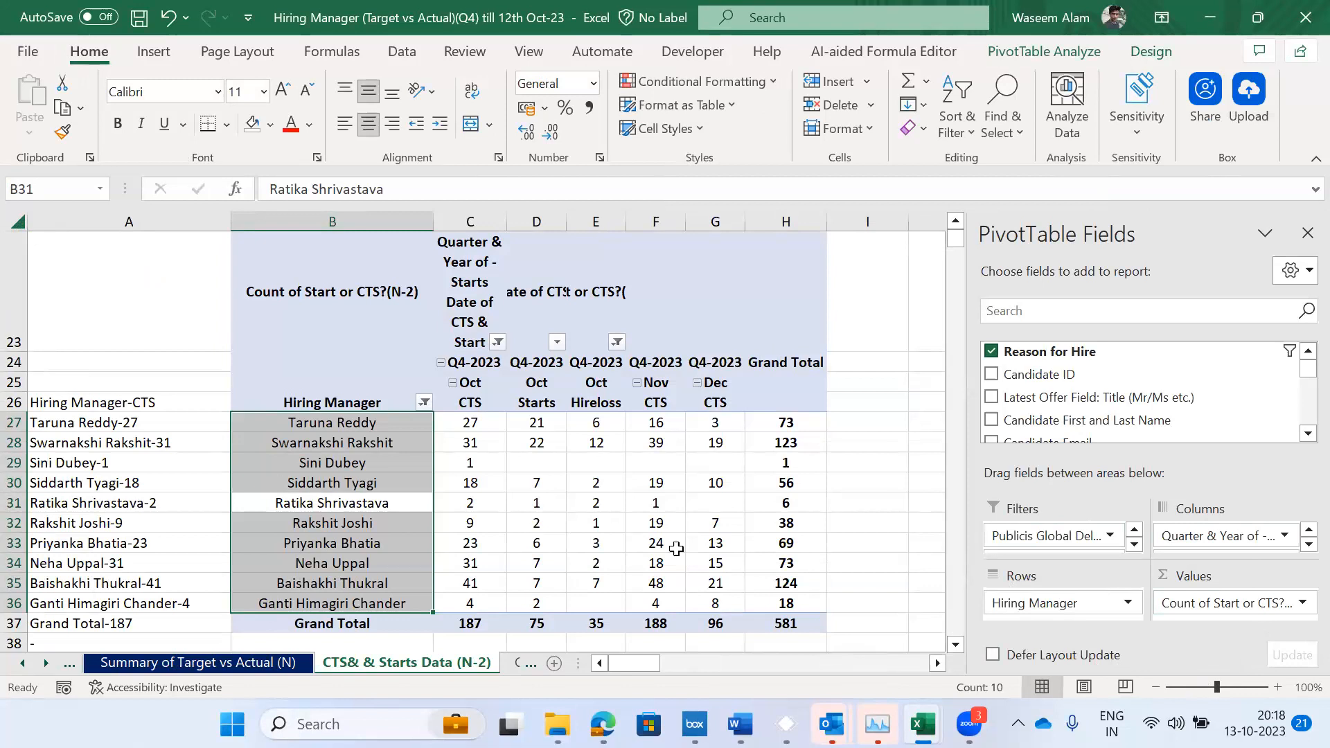
# - Show the Summary of Target vs Actual (N) sheet, and page through the sheets up to Excluded FIlter for Referral
pyautogui.hotkey('ctrl', 'pageup')
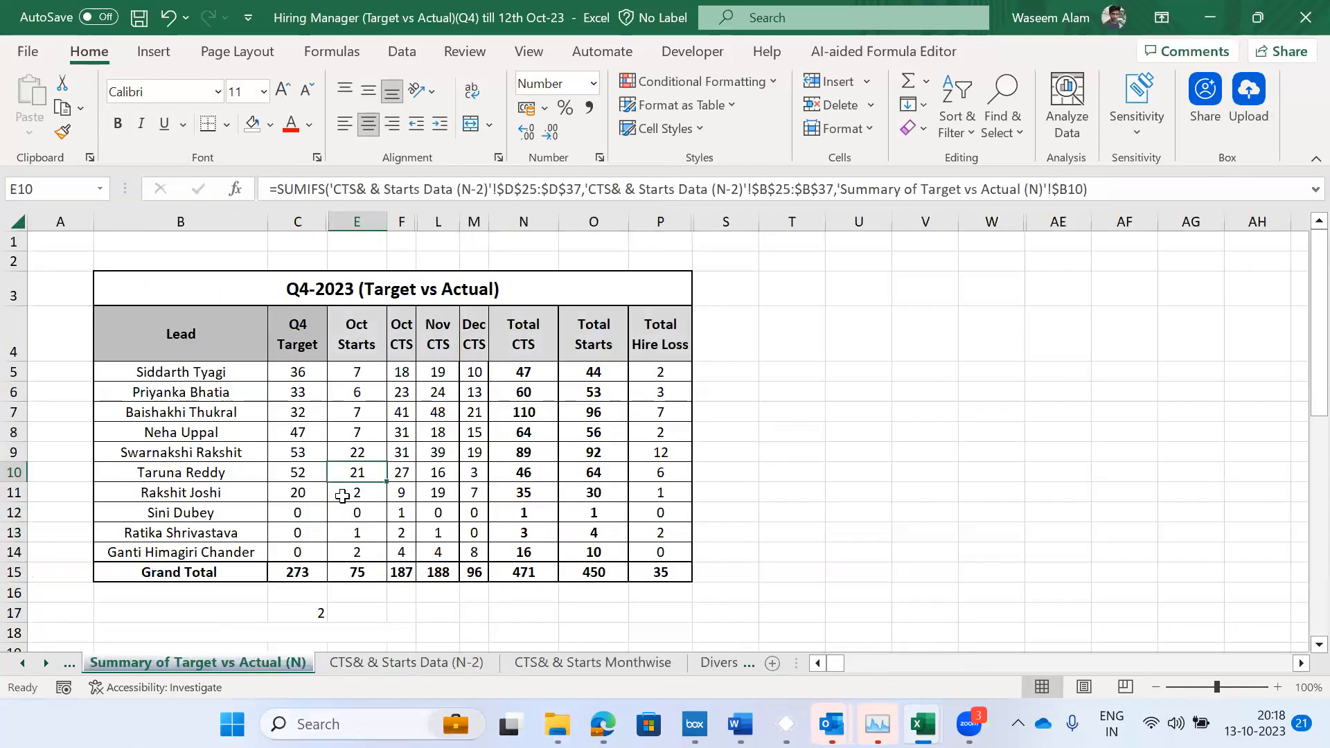
pyautogui.hotkey('ctrl', 'pagedown')
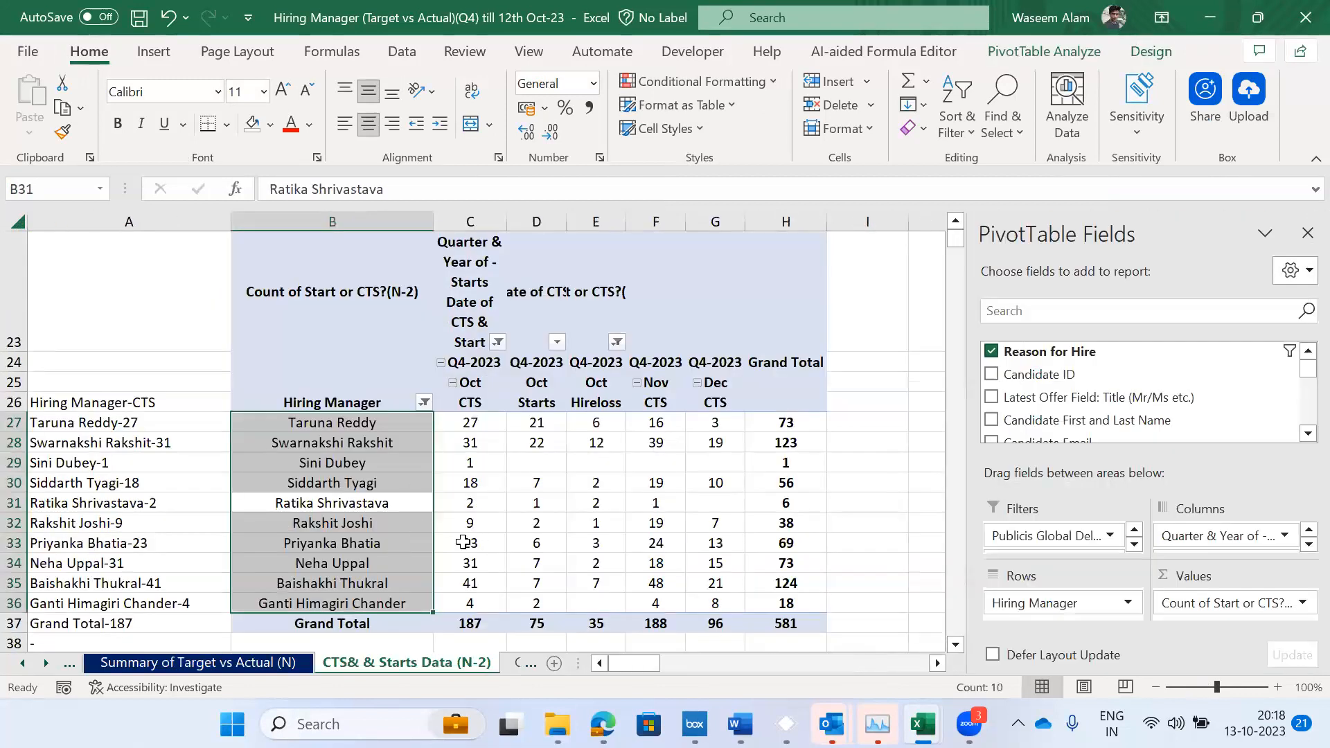
pyautogui.hotkey('ctrl', 'pagedown')
pyautogui.hotkey('ctrl', 'pagedown')
pyautogui.hotkey('ctrl', 'pagedown')
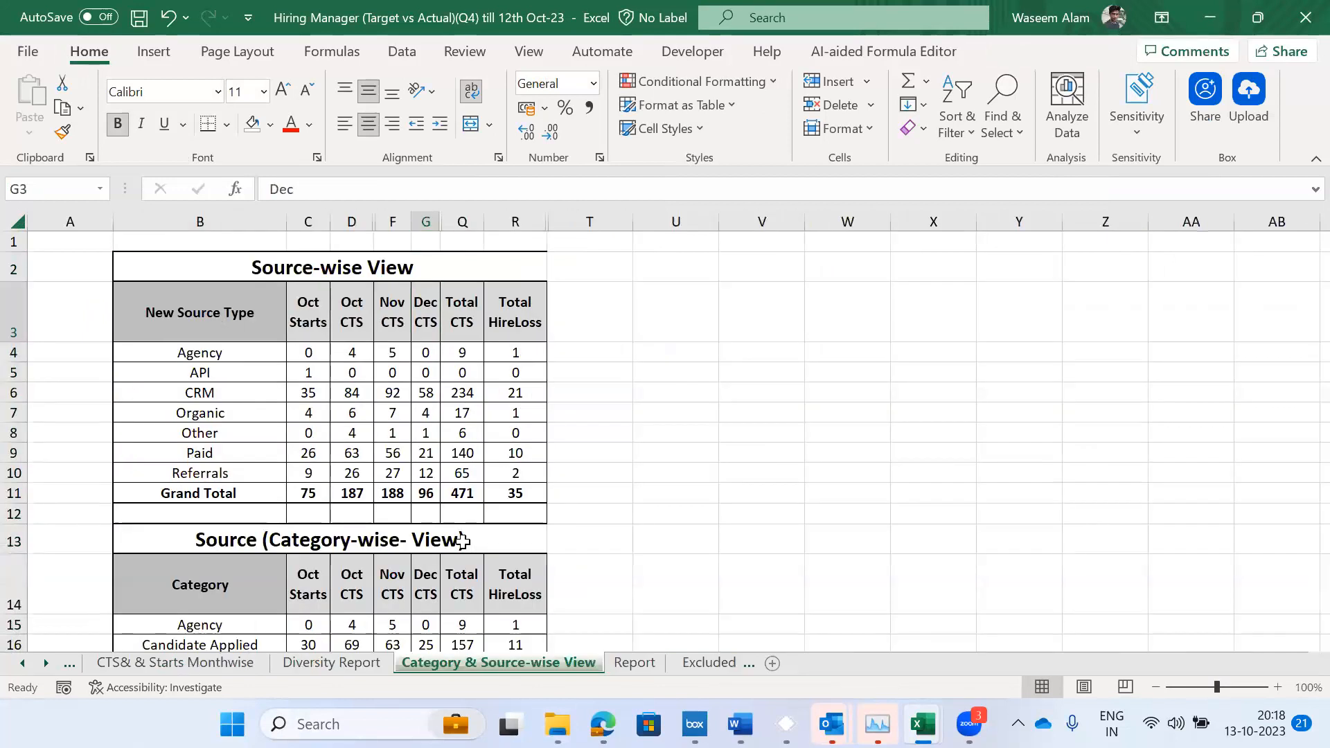
pyautogui.hotkey('ctrl', 'pagedown')
pyautogui.hotkey('ctrl', 'pagedown')
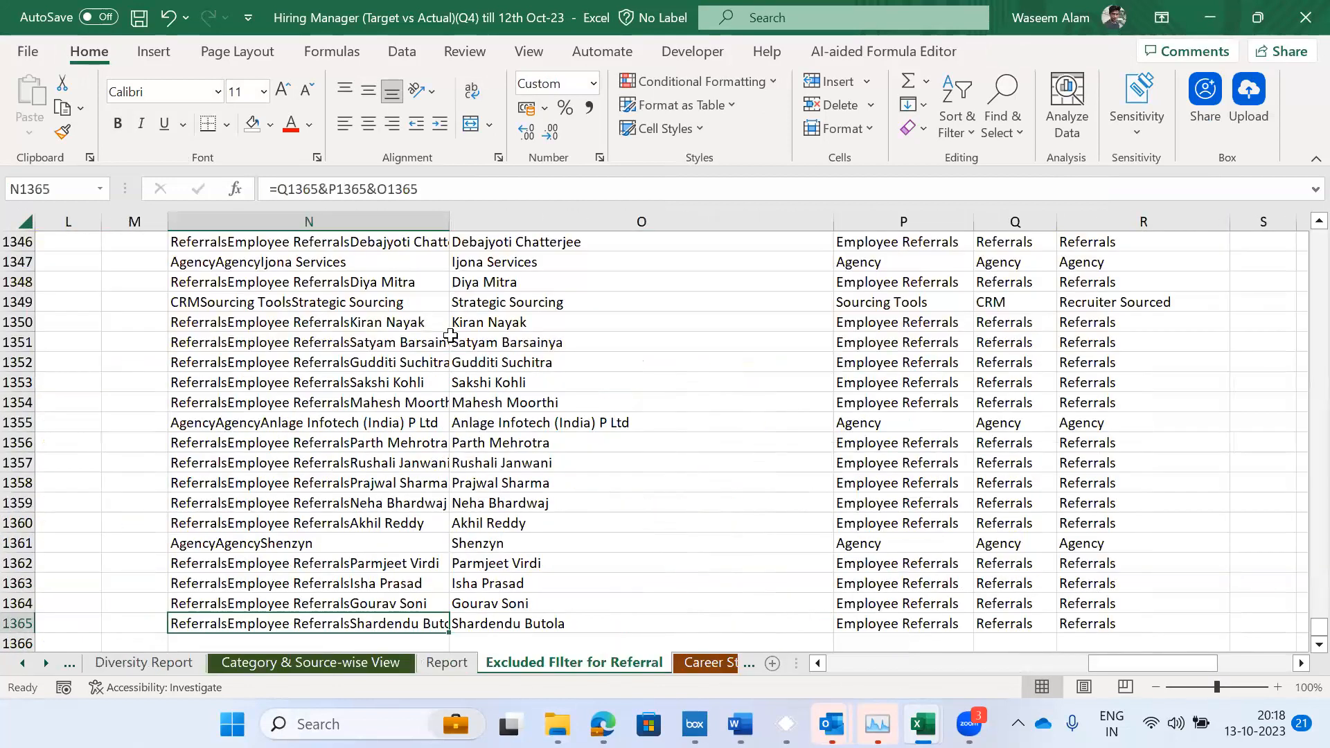
# - Go back to the Report sheet and select the Hiring Manager column heading in cell AX1
pyautogui.hotkey('ctrl', 'pageup')
pyautogui.press('Up')
pyautogui.press('Left')
pyautogui.press('Left')
pyautogui.press('Left')
pyautogui.press('Left')
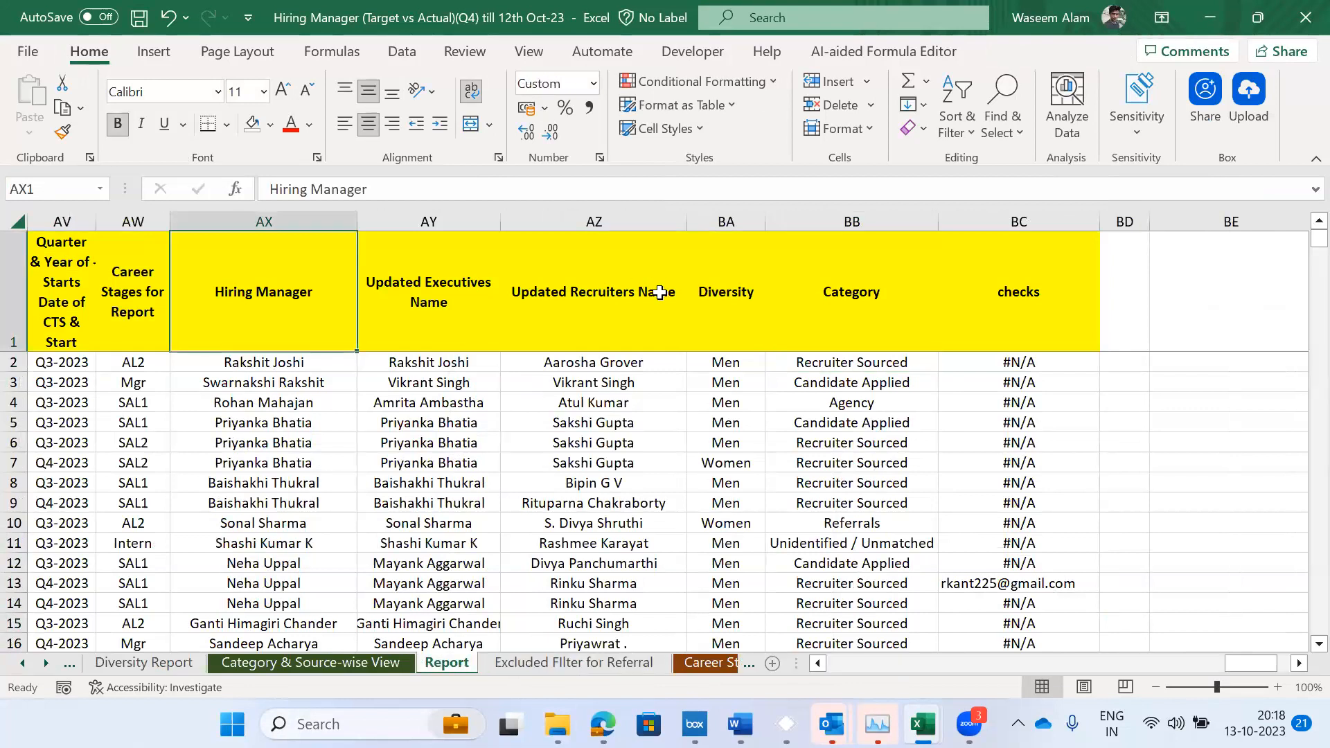
# - Return to the Summary of Target vs Actual (N) sheet and inspect the SUMIFS formula for Oct Starts in cell E12
pyautogui.hotkey('ctrl', 'pageup')
pyautogui.hotkey('ctrl', 'pageup')
pyautogui.hotkey('ctrl', 'pageup')
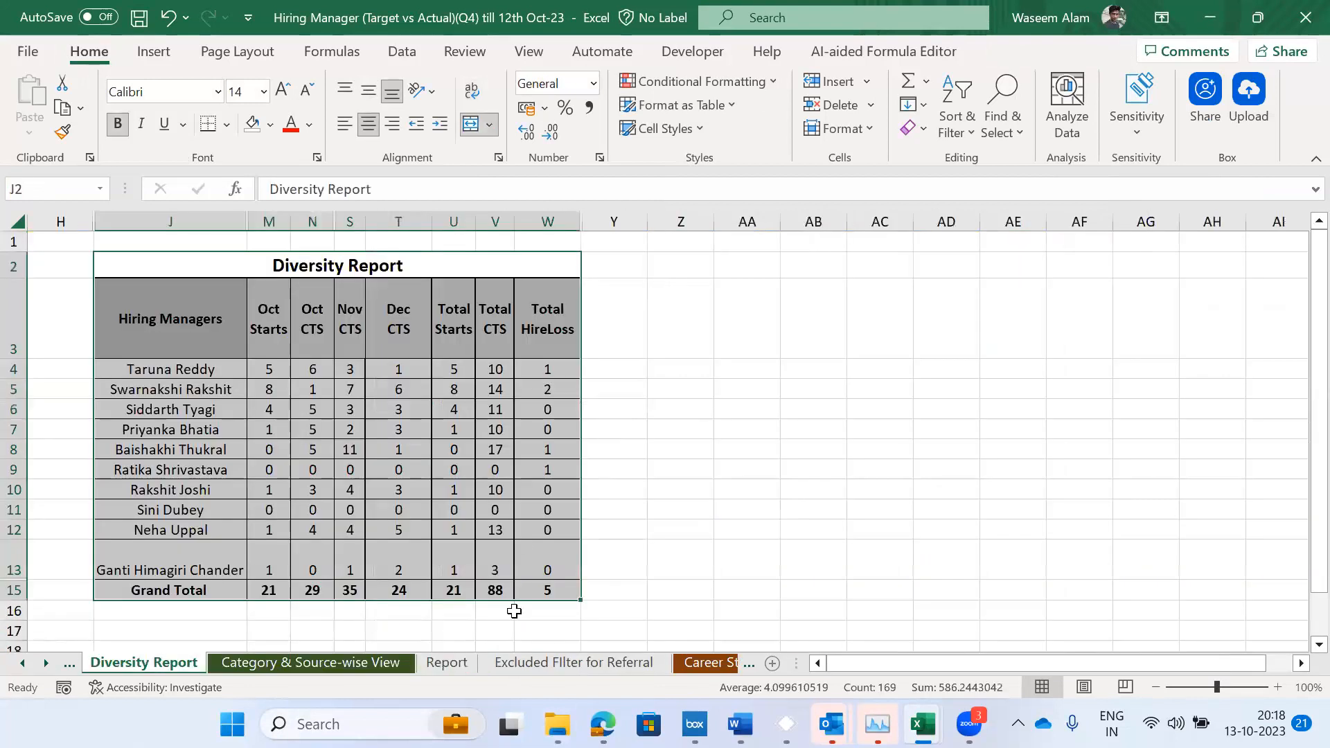
pyautogui.hotkey('ctrl', 'pageup')
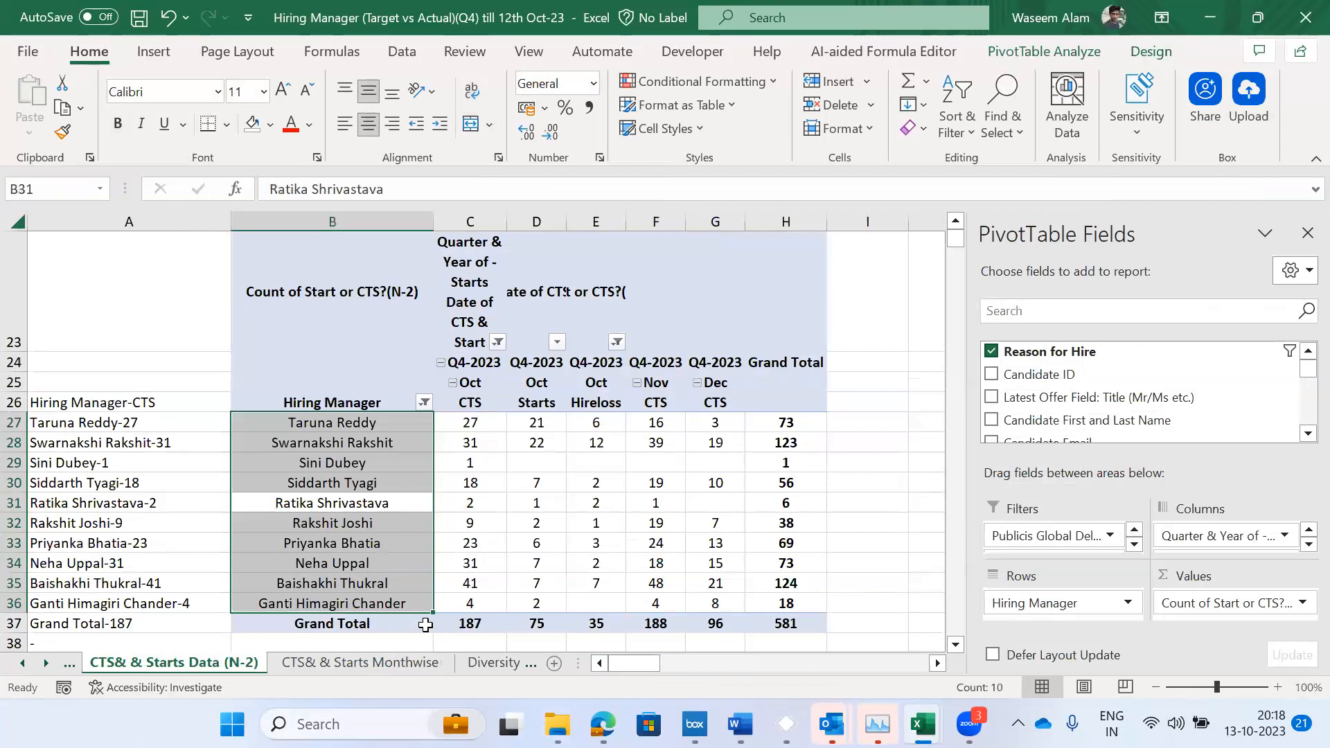
pyautogui.hotkey('ctrl', 'pageup')
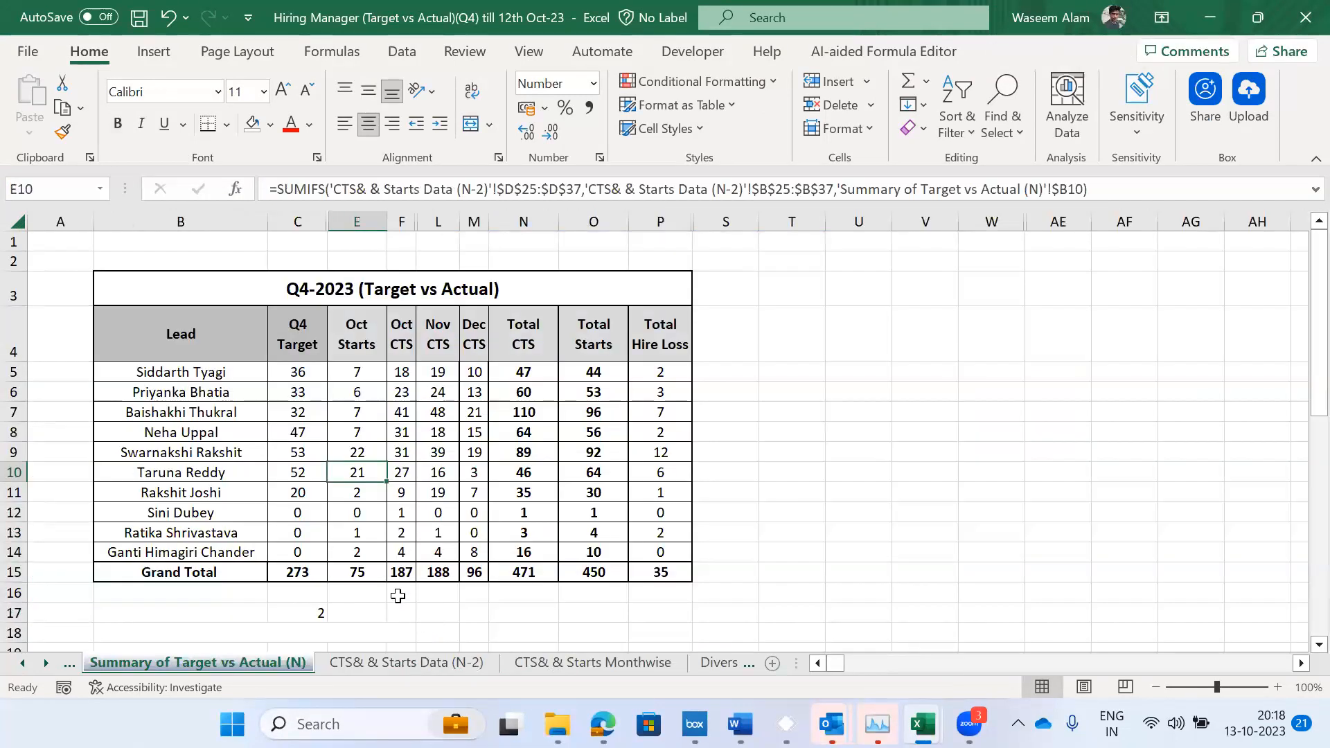
pyautogui.click(369, 512)
pyautogui.click(321, 188)
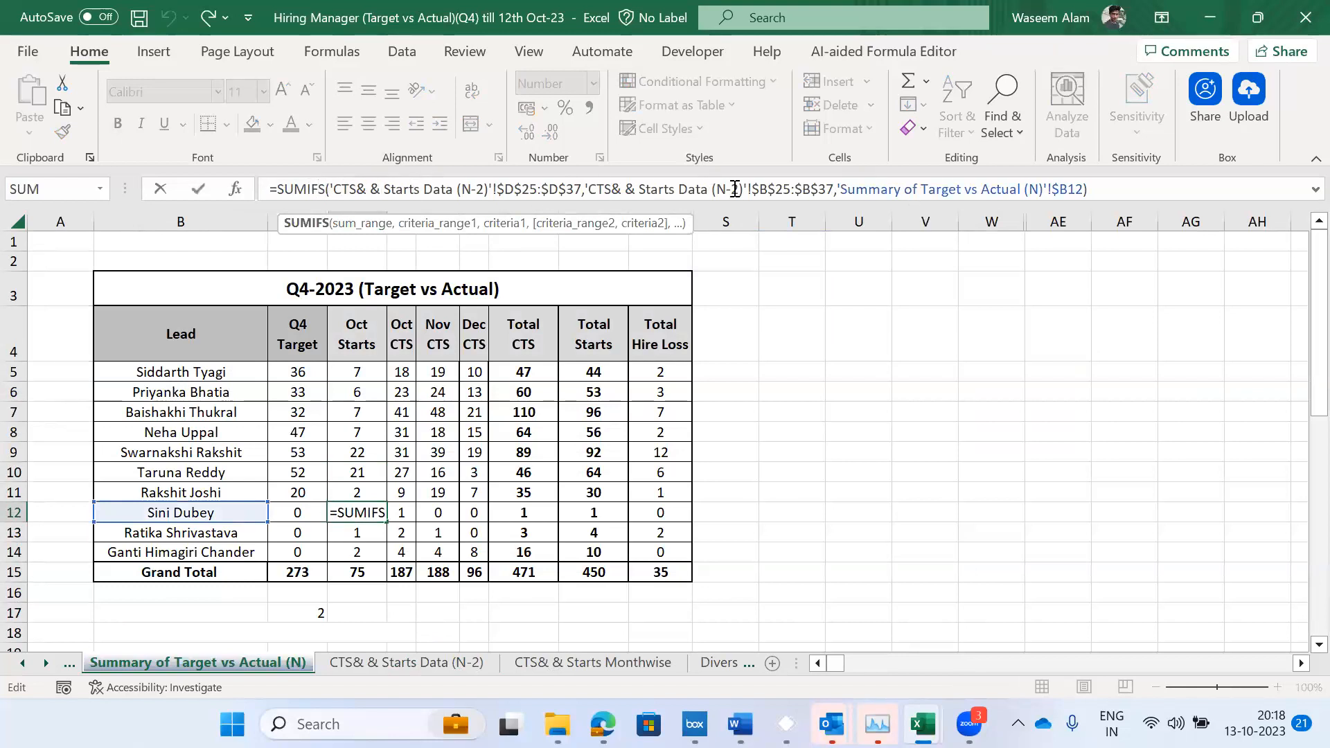
pyautogui.hotkey('ctrl', 'Return')
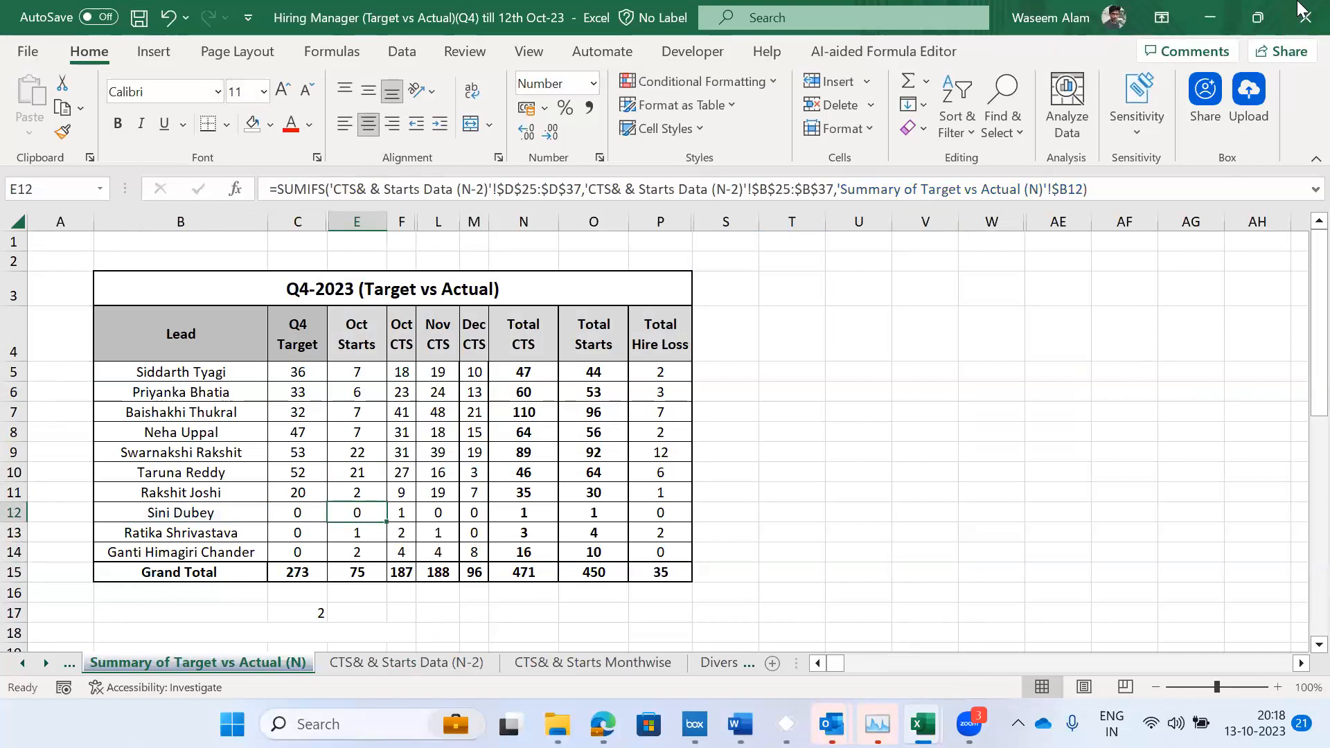
# - Close the Hiring Manager (Target vs Actual) workbook, discarding its unsaved changes
pyautogui.click(1303, 10)
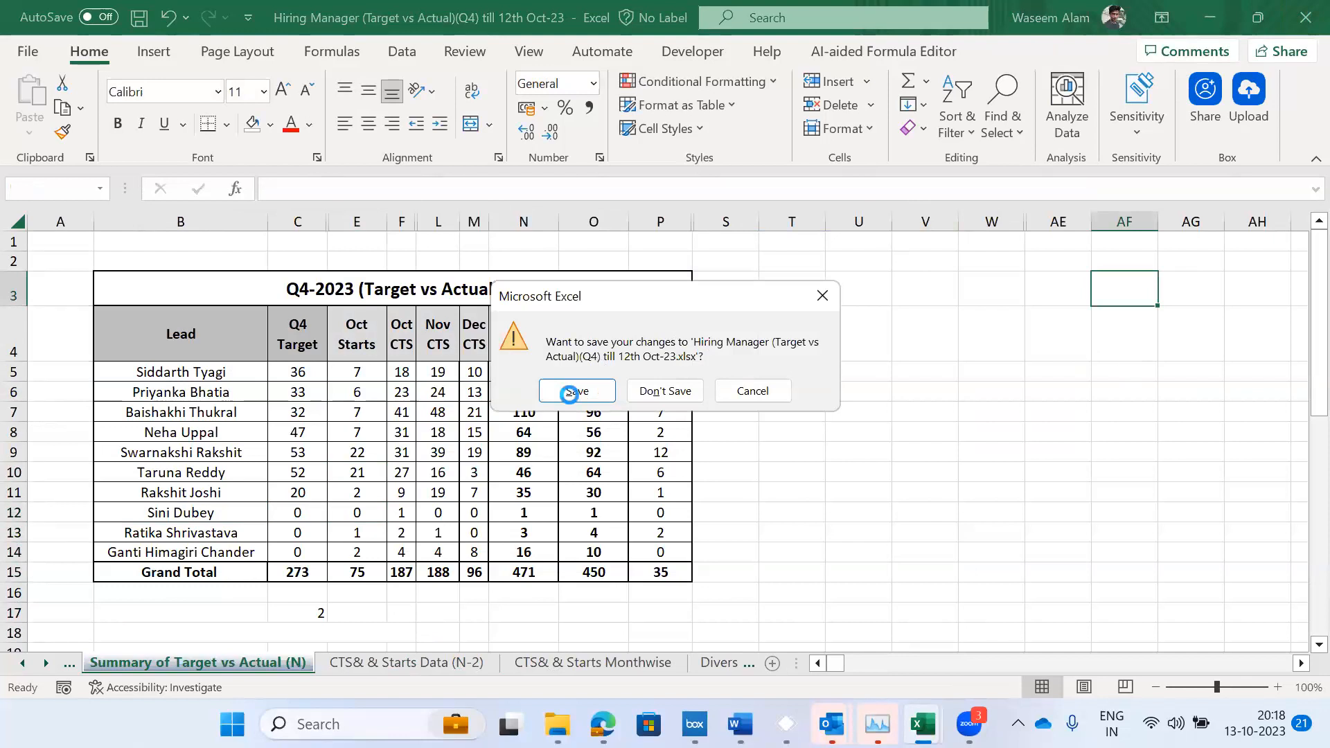
pyautogui.click(570, 392)
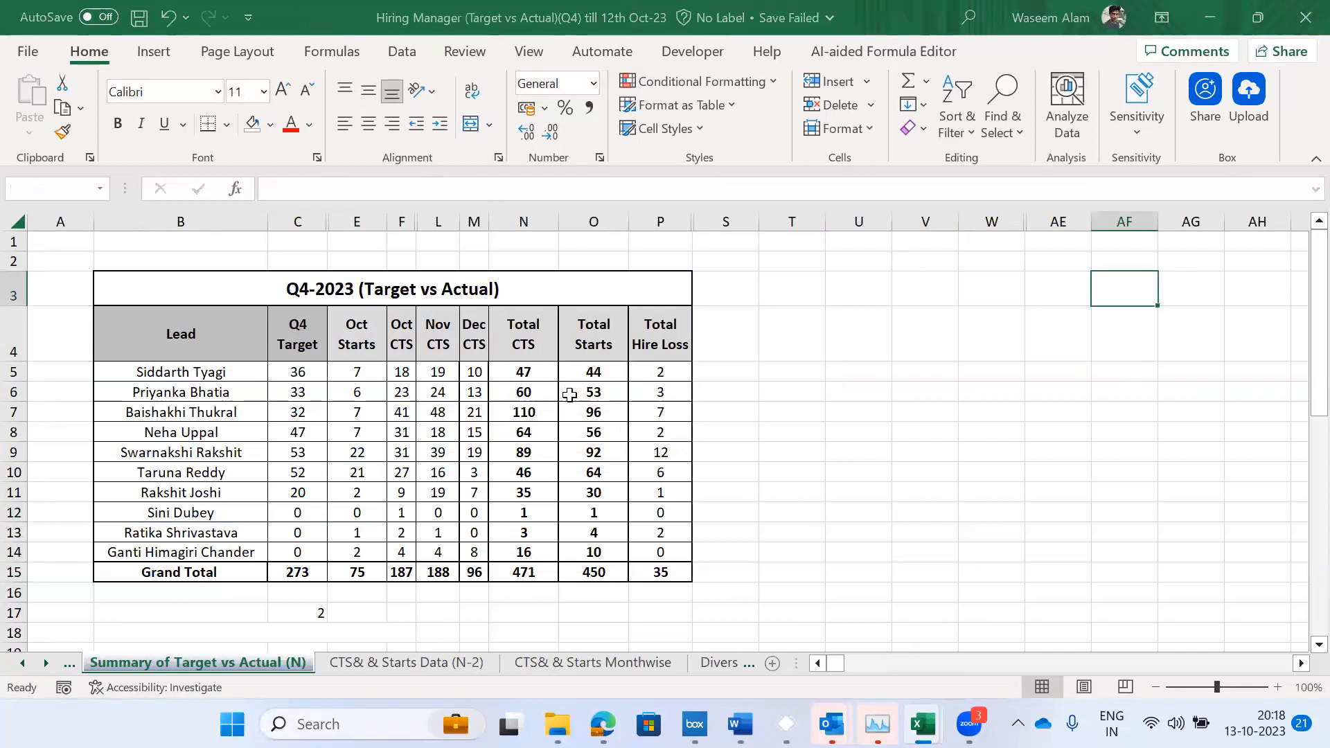
pyautogui.click(569, 392)
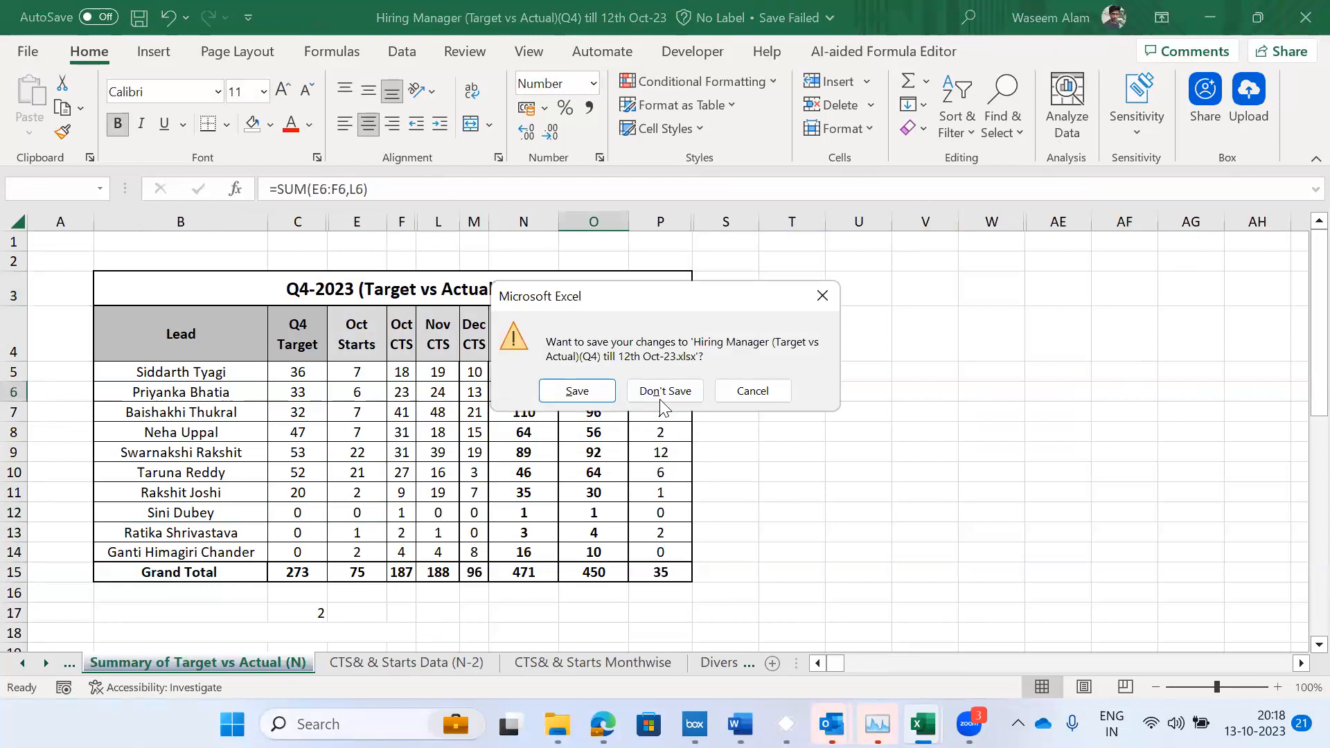
pyautogui.click(668, 390)
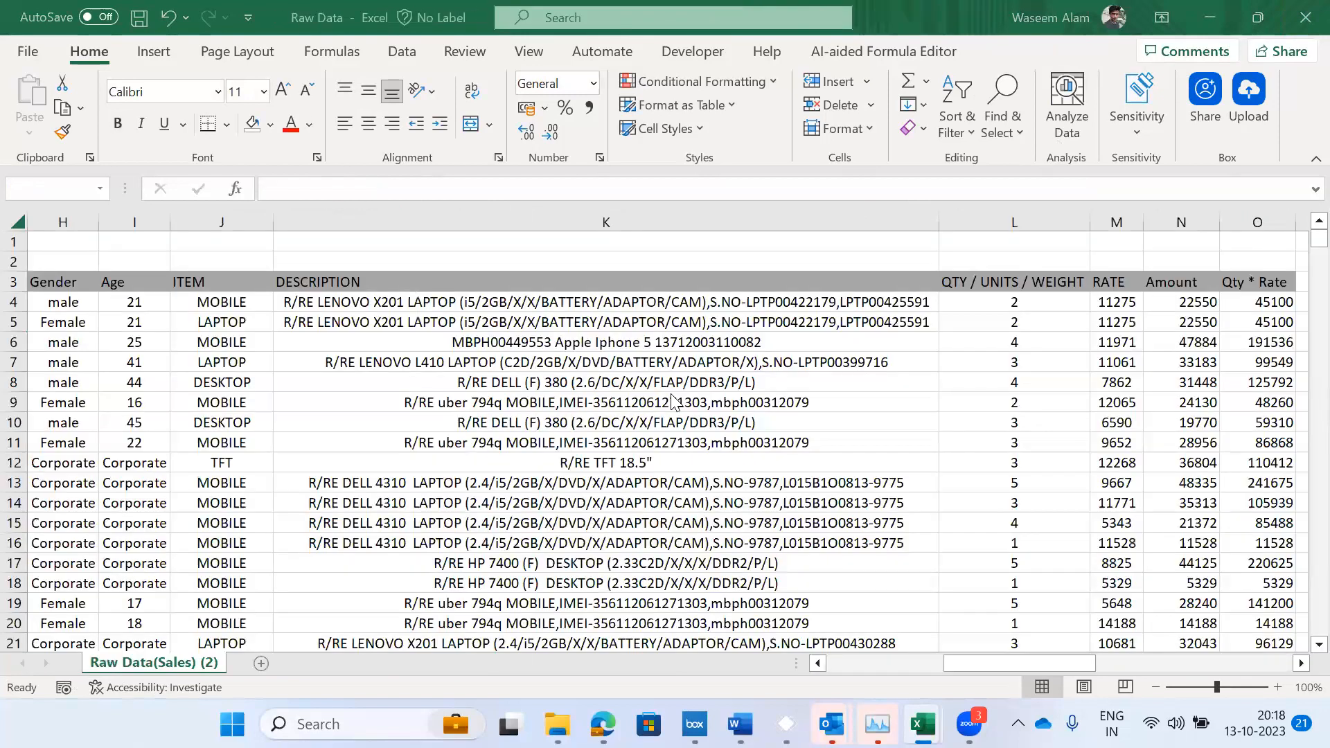
# - Switch to the Dashboard (Batch4) workbook and show the Begin Date and End Date selectors on the Dashbaord 2 sheet
pyautogui.hotkey('alt', 'Tab')
pyautogui.hotkey('alt', 'Tab')
pyautogui.hotkey('alt', 'Tab')
pyautogui.hotkey('alt', 'Tab')
pyautogui.hotkey('alt', 'Tab')
pyautogui.hotkey('alt', 'shift', 'Tab')
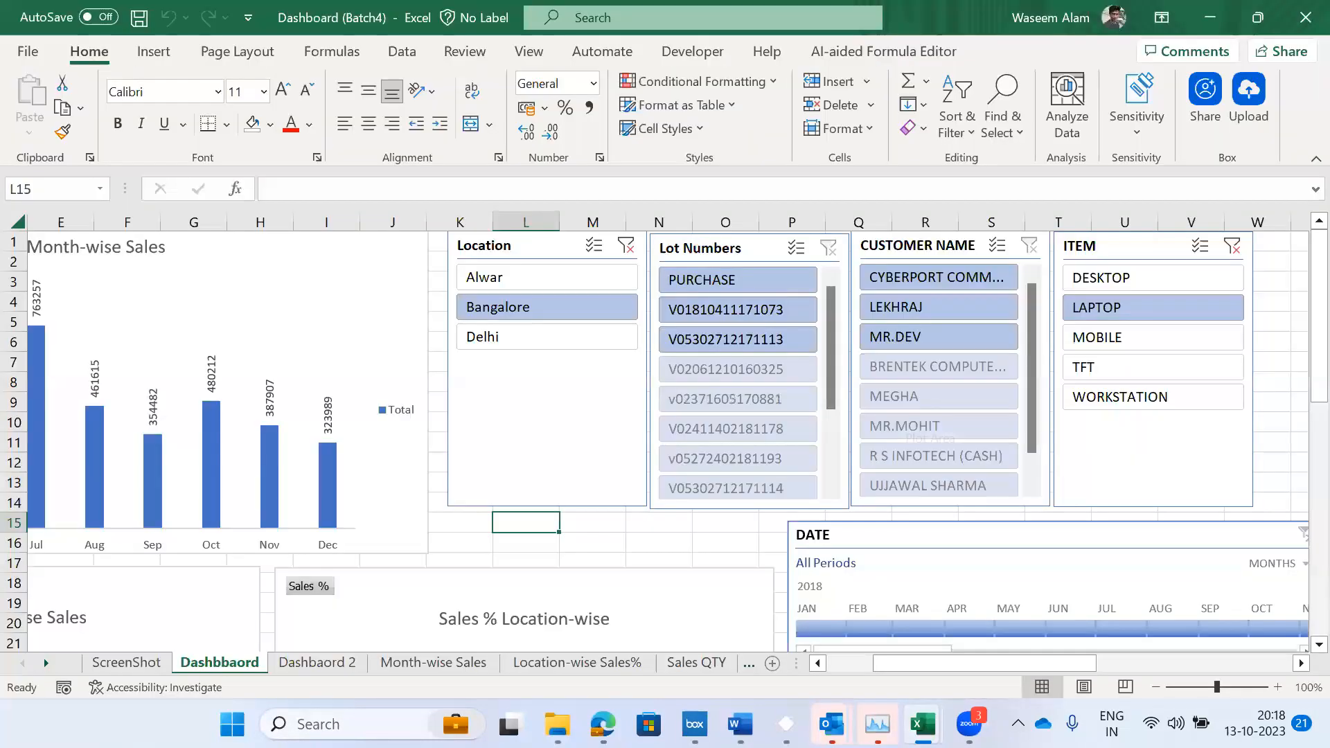
pyautogui.click(304, 666)
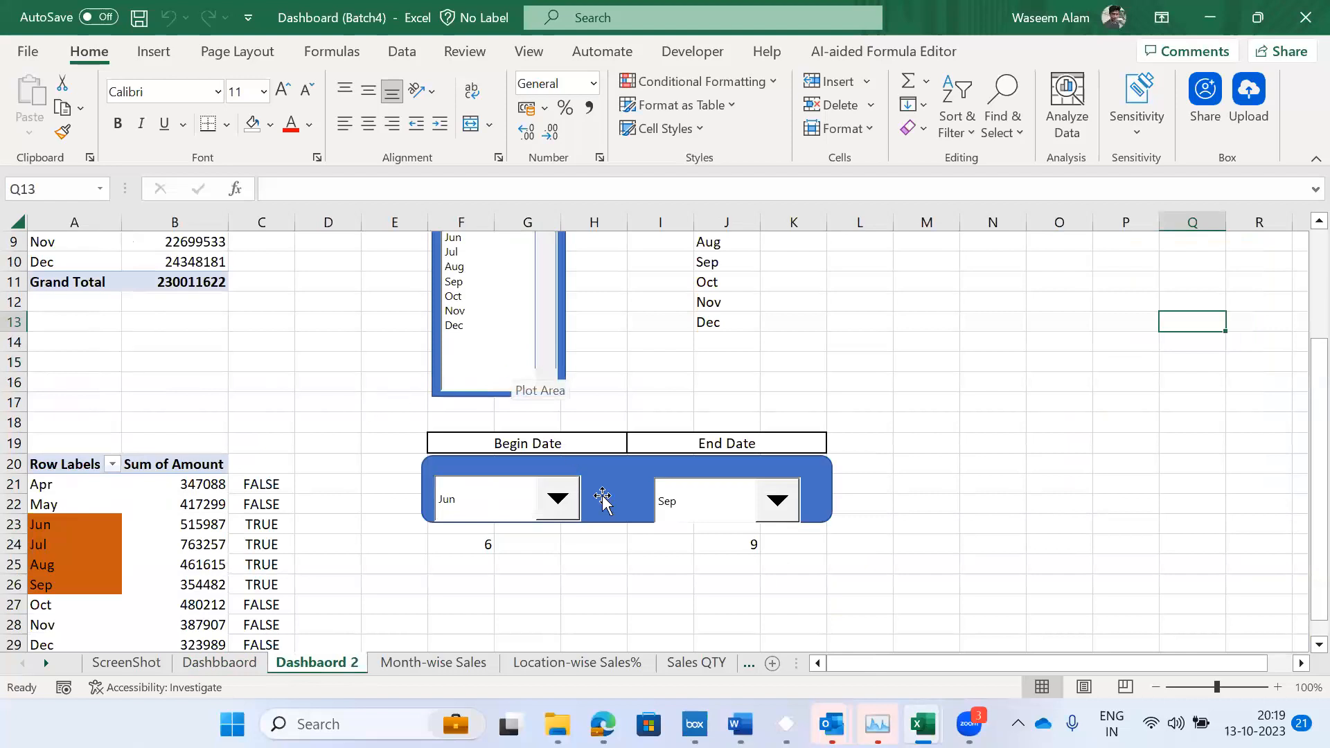
pyautogui.hotkey('alt', 'Tab')
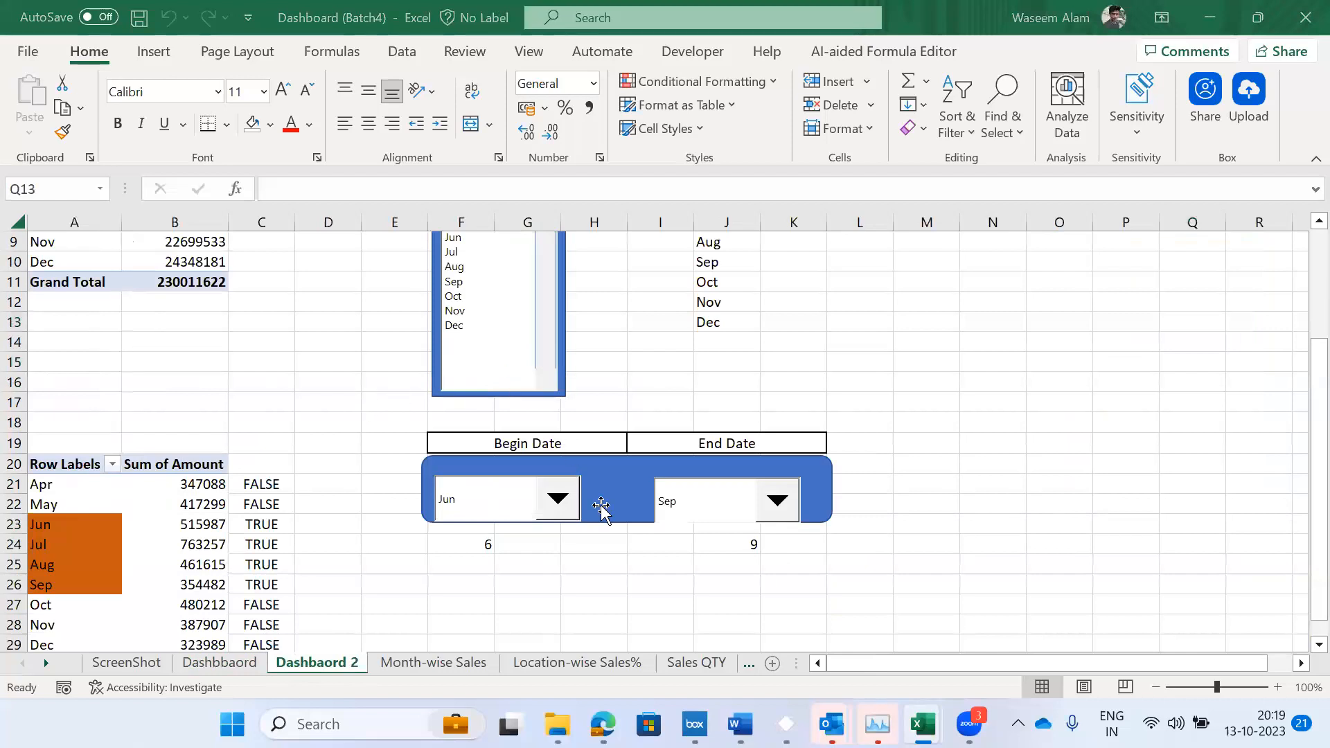
# - Examine the highlighted months in the lower Row Labels pivot, moving down to the Grand Total and back to Jul in cell A24
pyautogui.hotkey('alt', 'Tab')
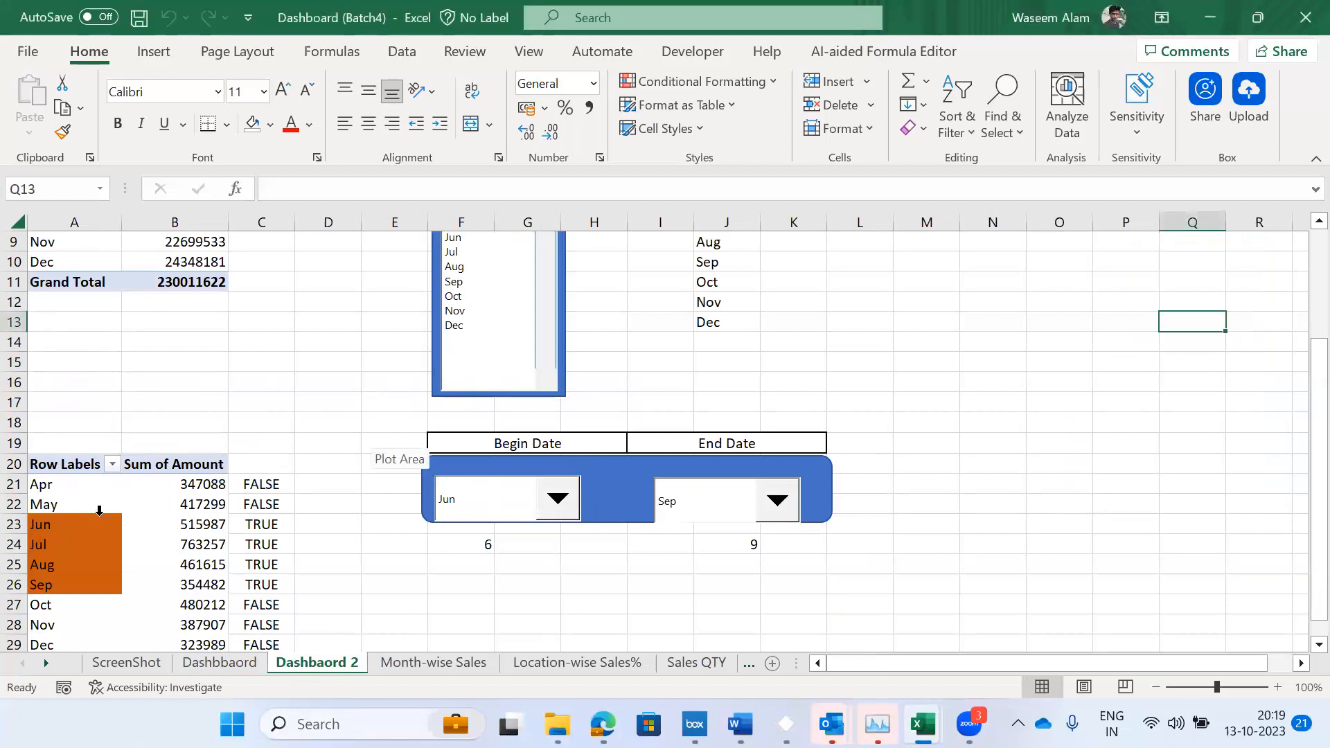
pyautogui.press('Left')
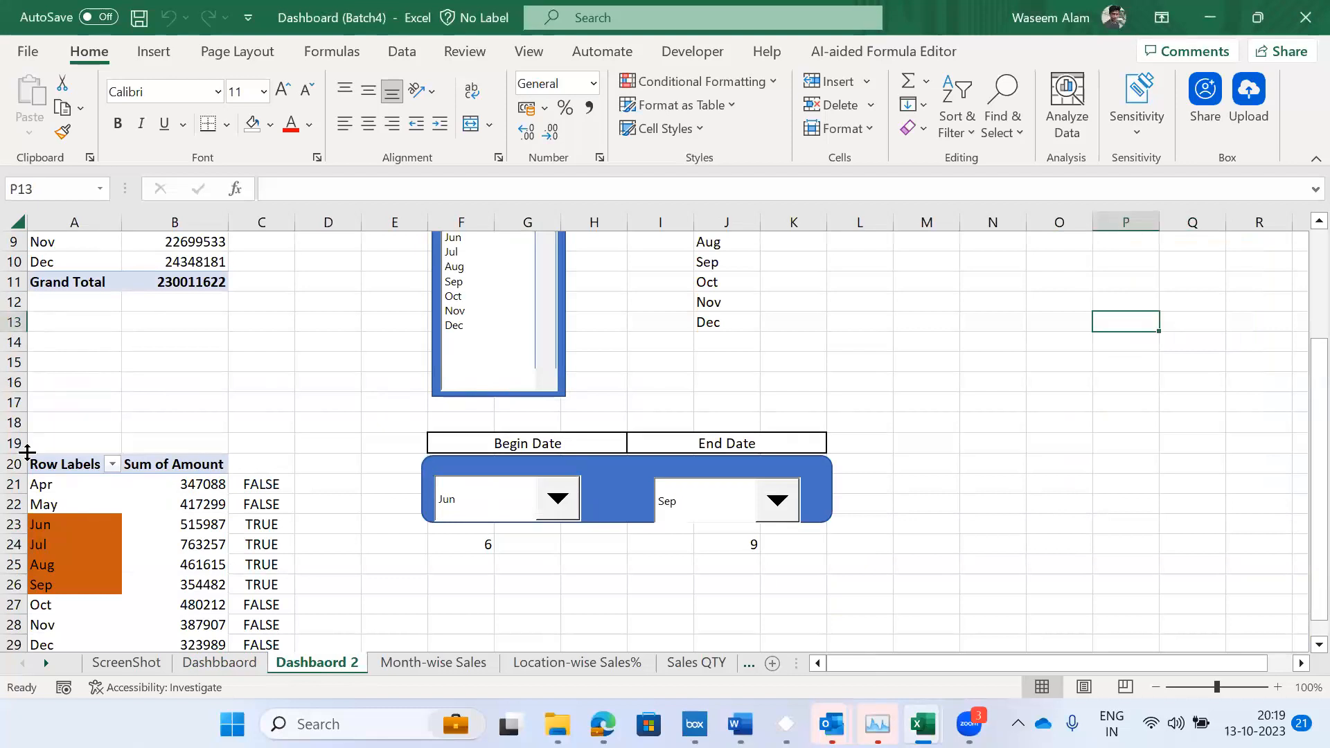
pyautogui.press('Home')
pyautogui.hotkey('ctrl', 'Down')
pyautogui.press('Down')
pyautogui.press('Down')
pyautogui.press('Down')
pyautogui.press('Down')
pyautogui.press('Down')
pyautogui.press('Down')
pyautogui.press('Down')
pyautogui.press('Down')
pyautogui.press('Down')
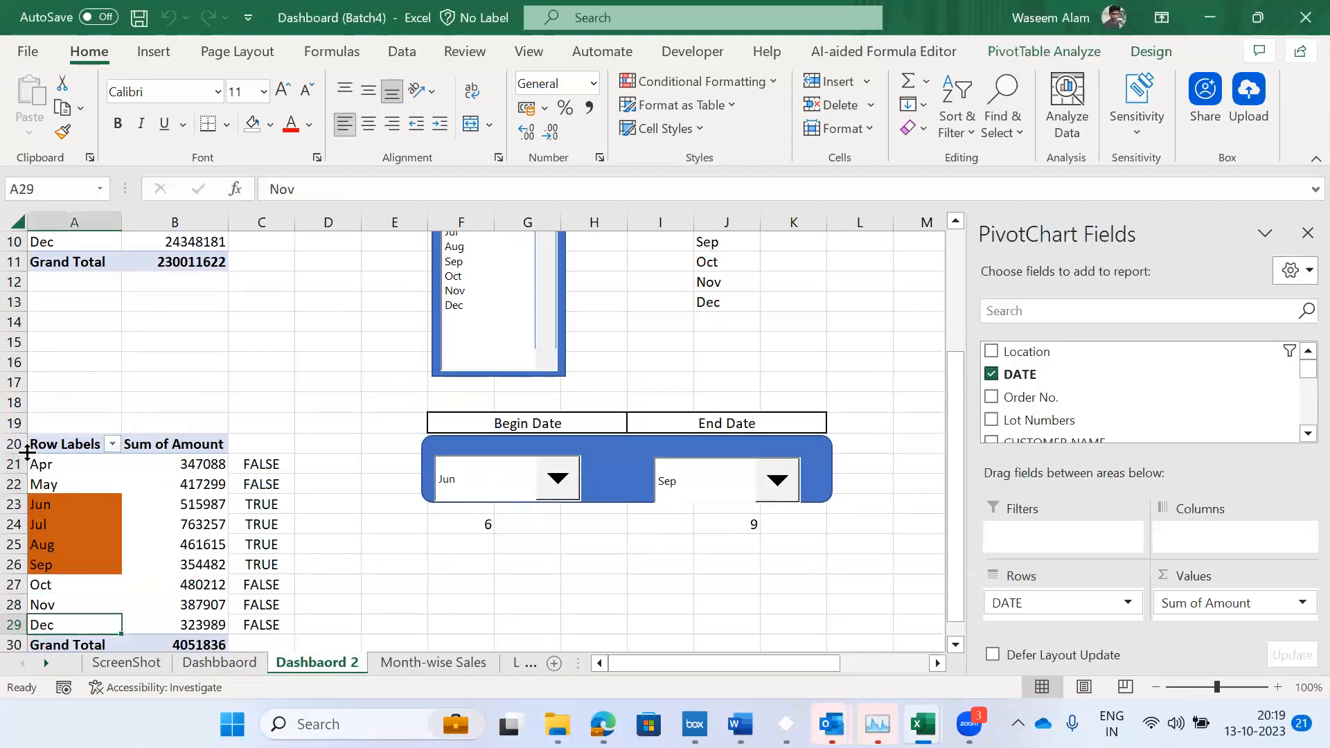
pyautogui.press('Down')
pyautogui.hotkey('ctrl', 'Up')
pyautogui.press('Down')
pyautogui.press('Down')
pyautogui.press('Down')
pyautogui.press('Down')
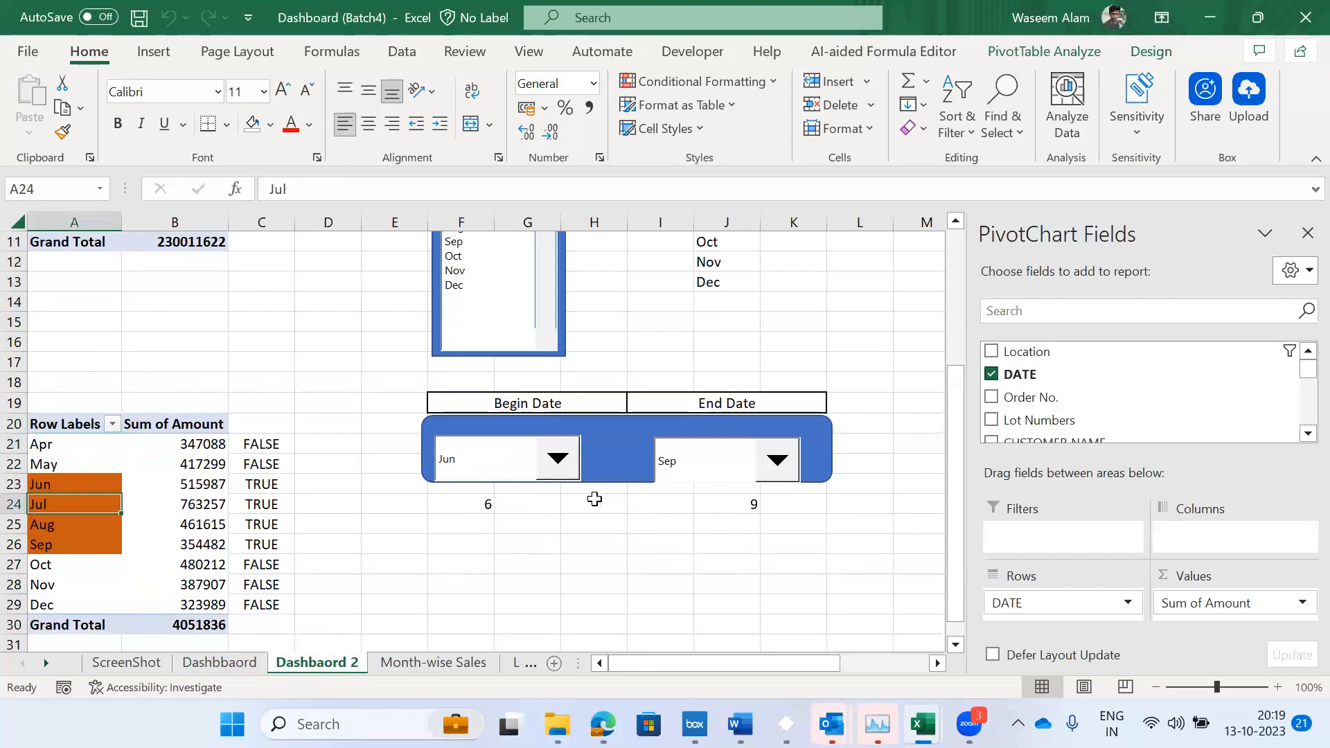
# - Set the lower Begin Date selector to Oct and its End Date selector to Dec
pyautogui.click(572, 463)
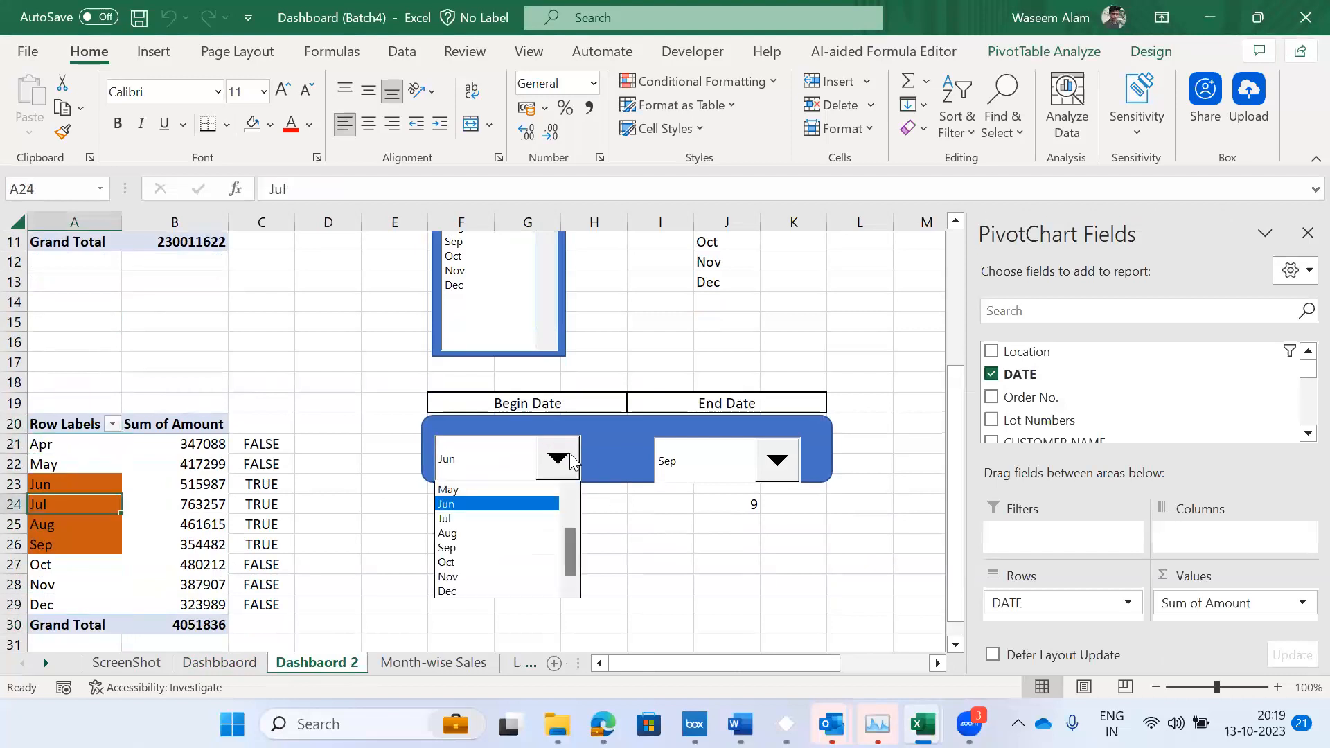
pyautogui.click(518, 562)
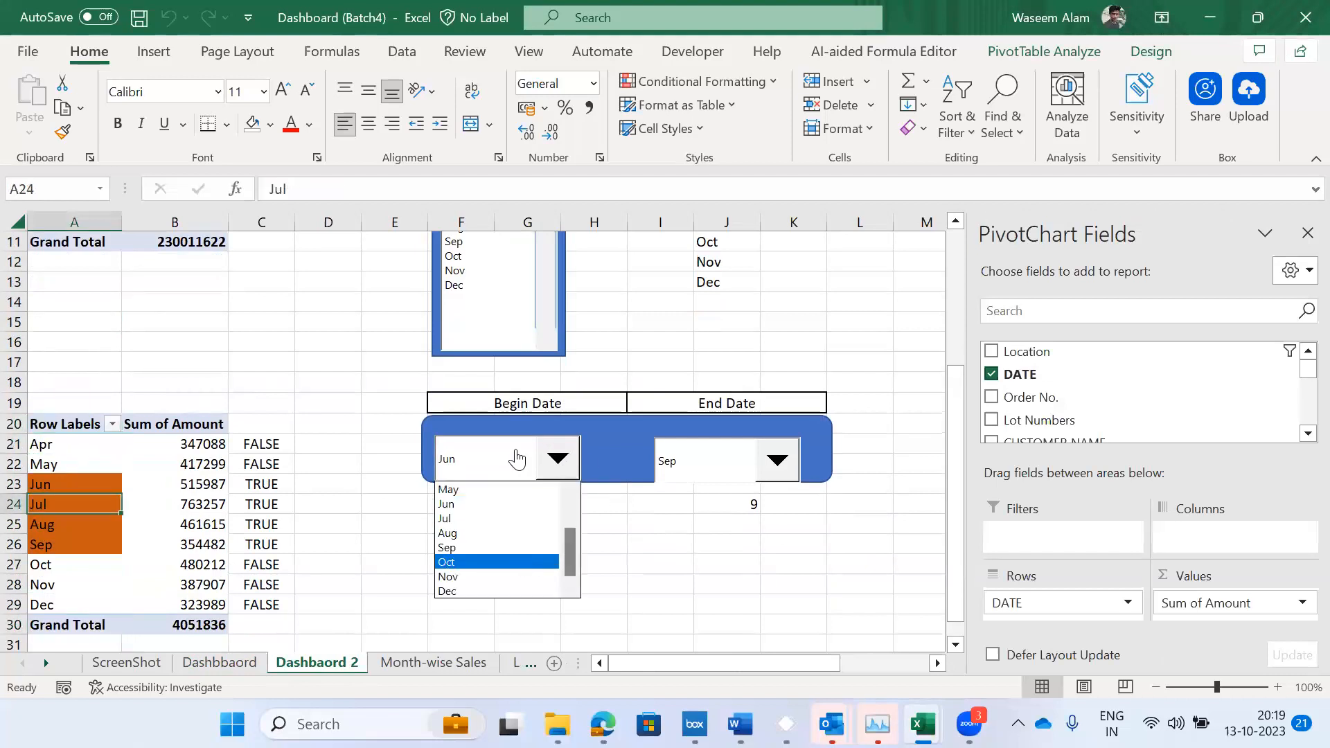
pyautogui.click(801, 465)
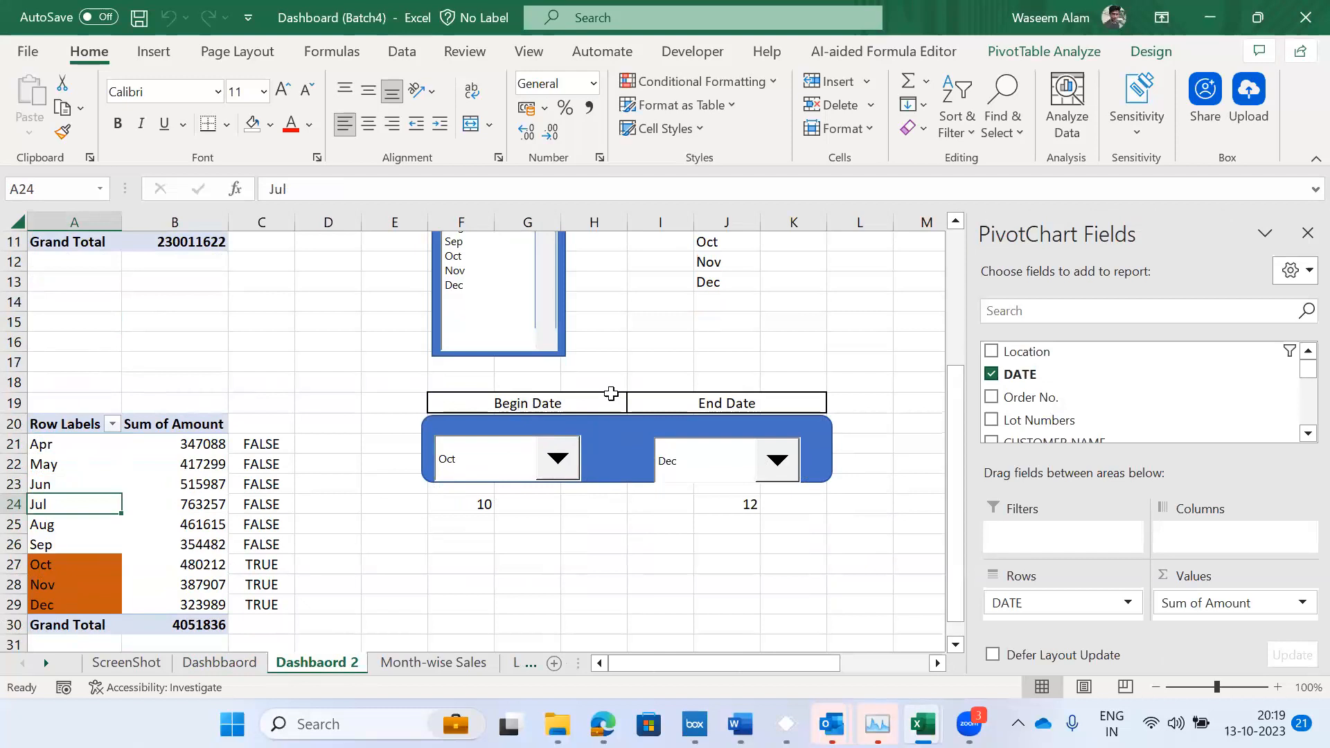
# - Change the lower Begin Date selector to Jul and to May, and select the Oct row label in cell A27
pyautogui.click(558, 458)
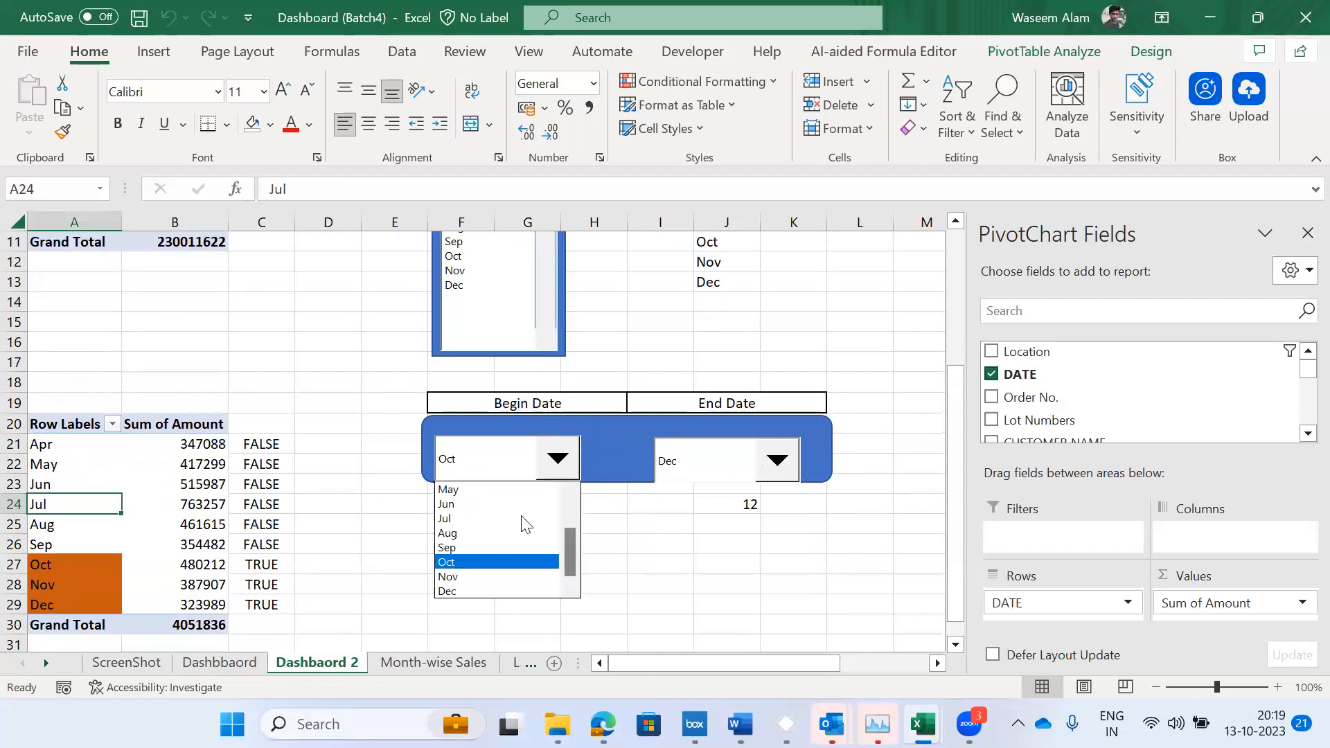
pyautogui.click(447, 519)
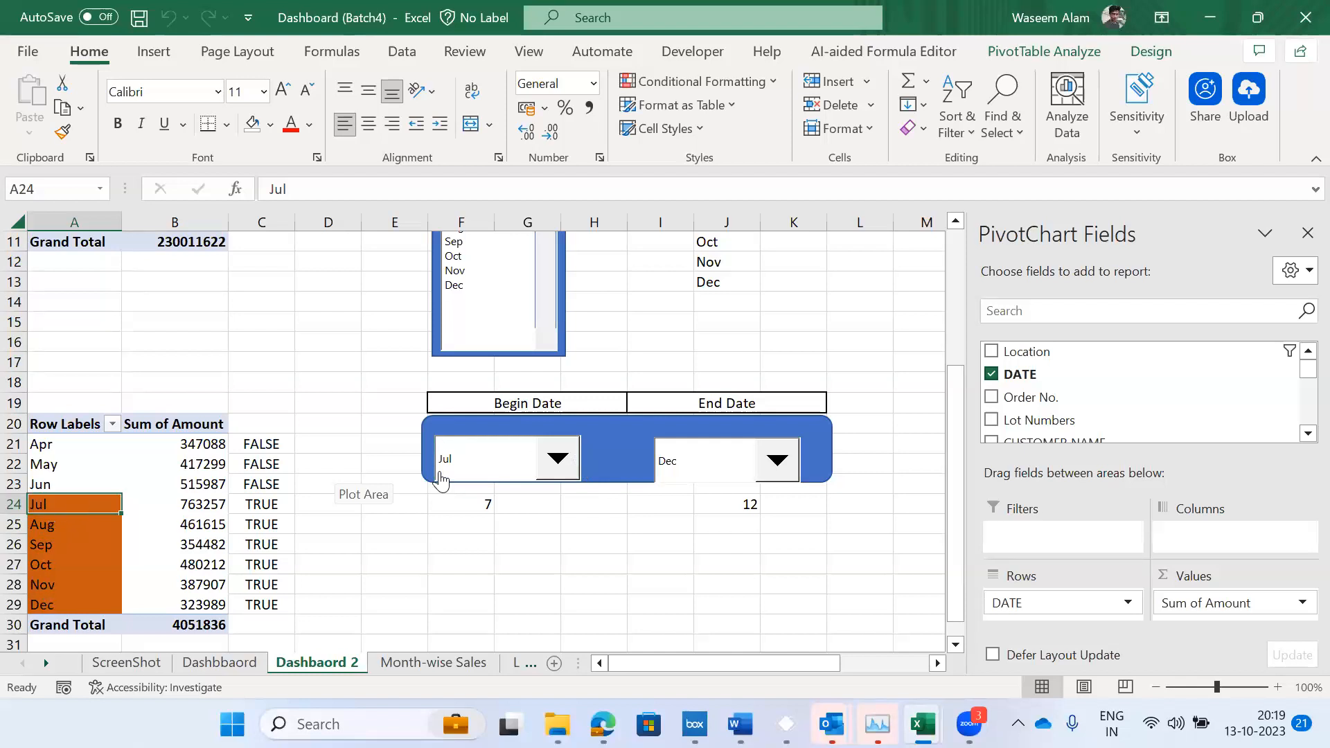
pyautogui.click(558, 460)
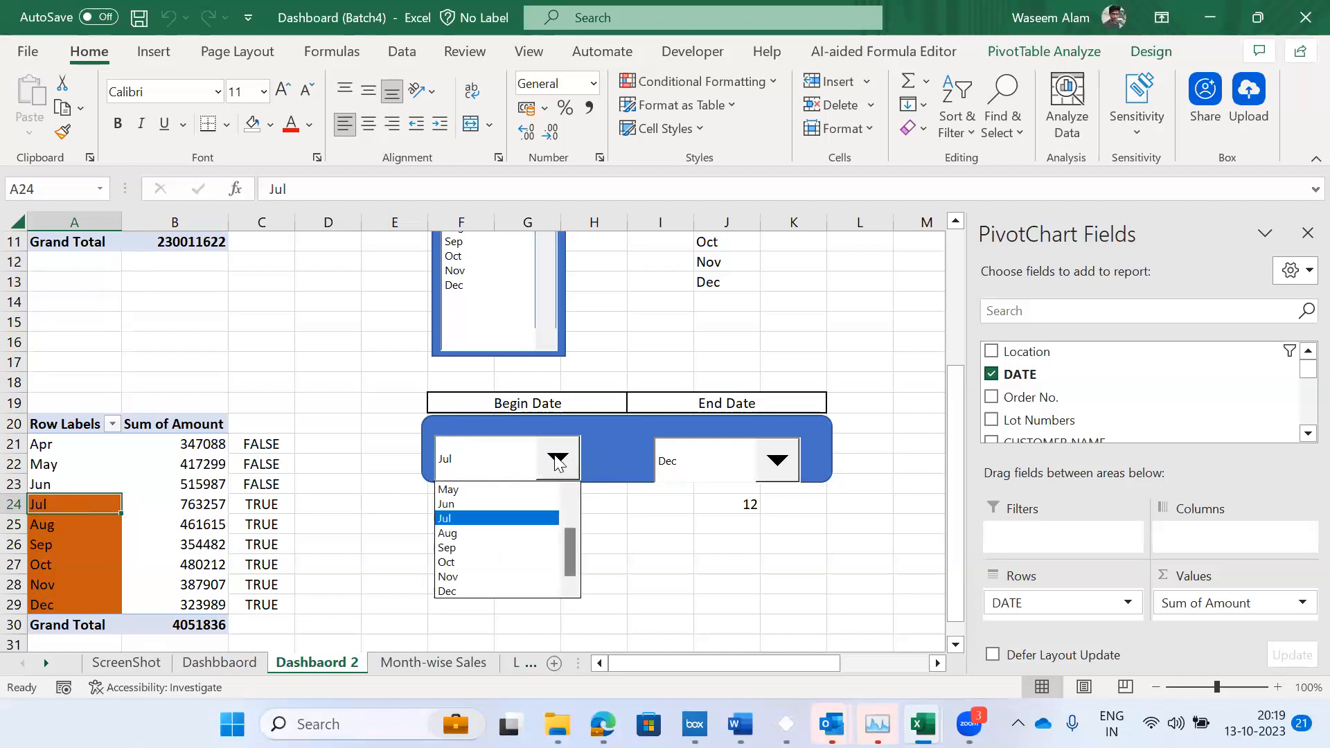
pyautogui.click(474, 491)
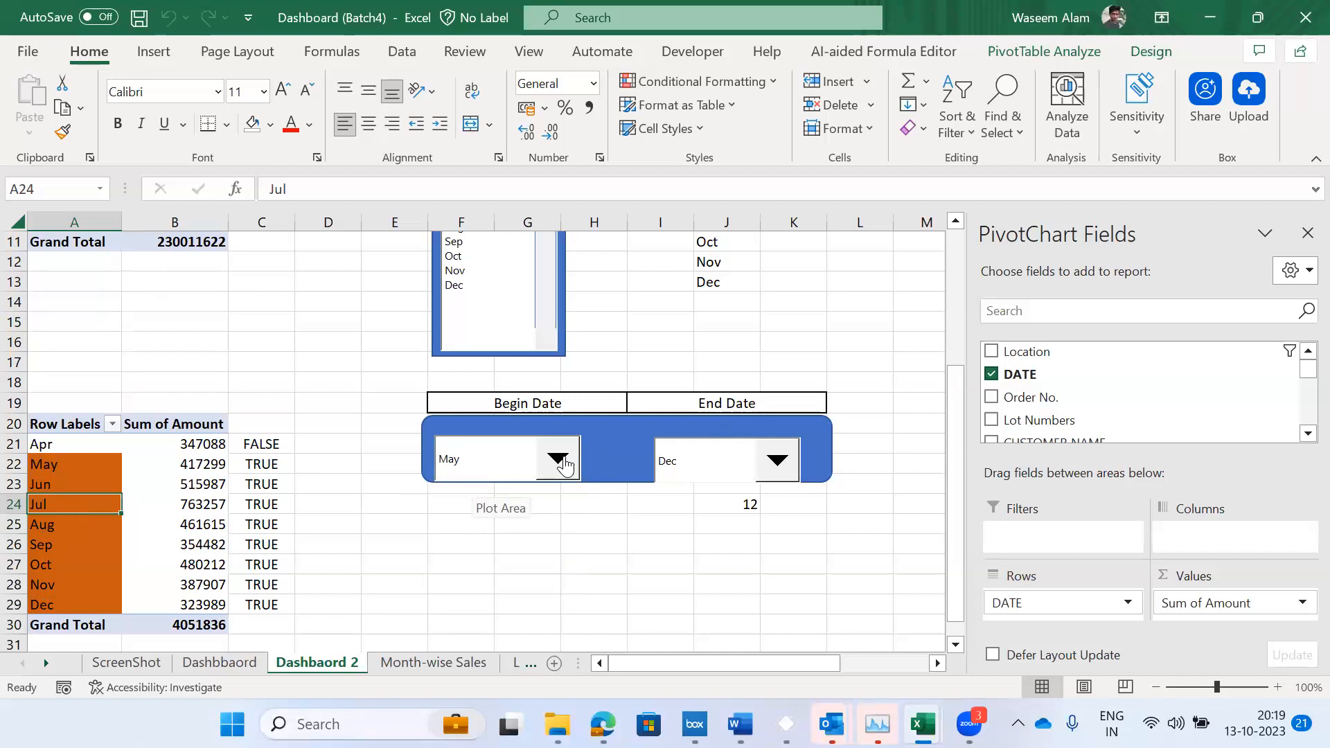
pyautogui.click(69, 565)
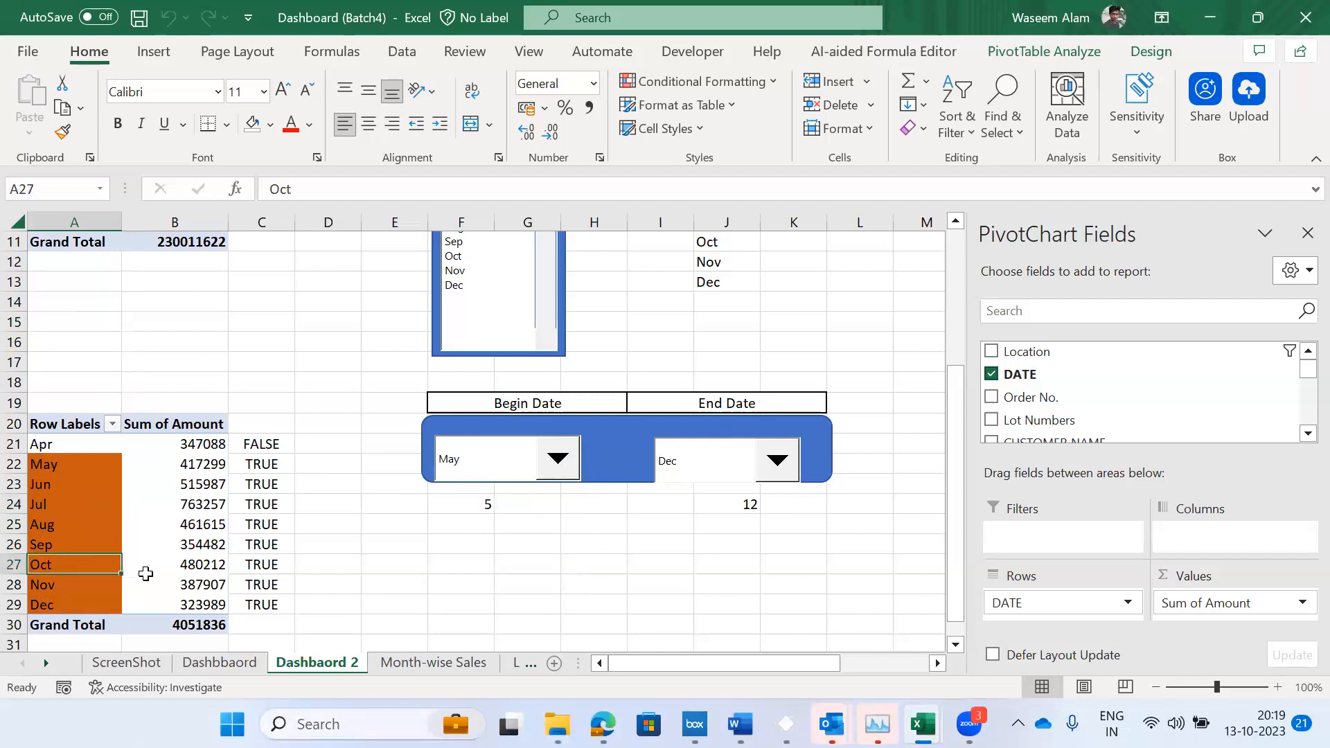
# - Set both the lower Begin Date and End Date selectors to Oct
pyautogui.click(557, 458)
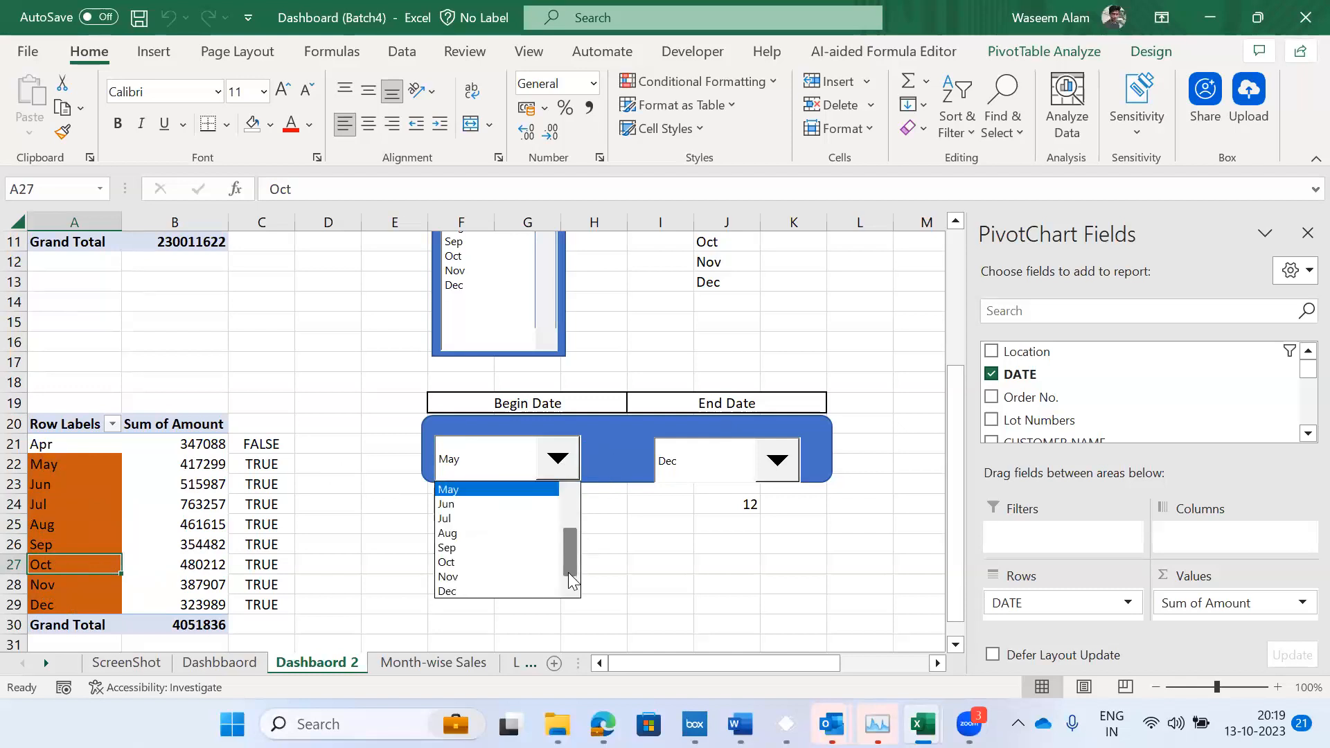
pyautogui.click(452, 562)
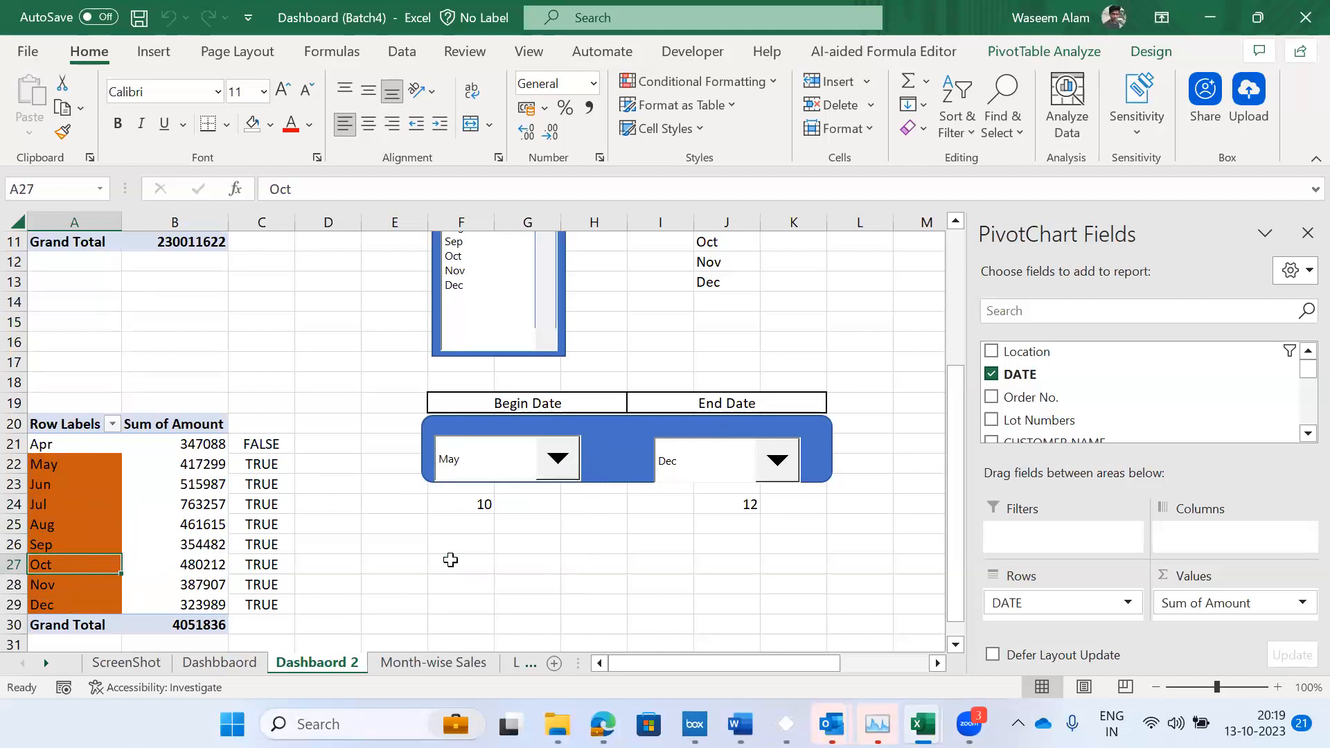
pyautogui.click(779, 464)
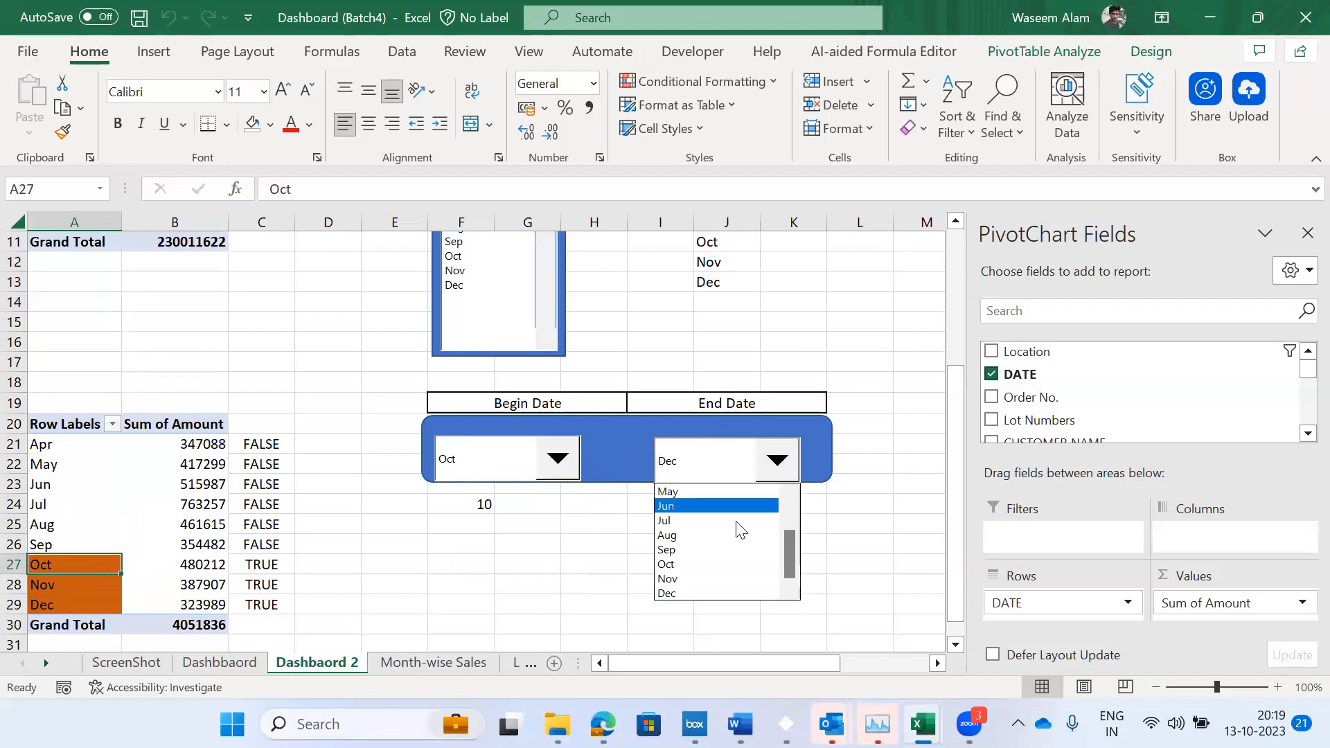
pyautogui.click(691, 565)
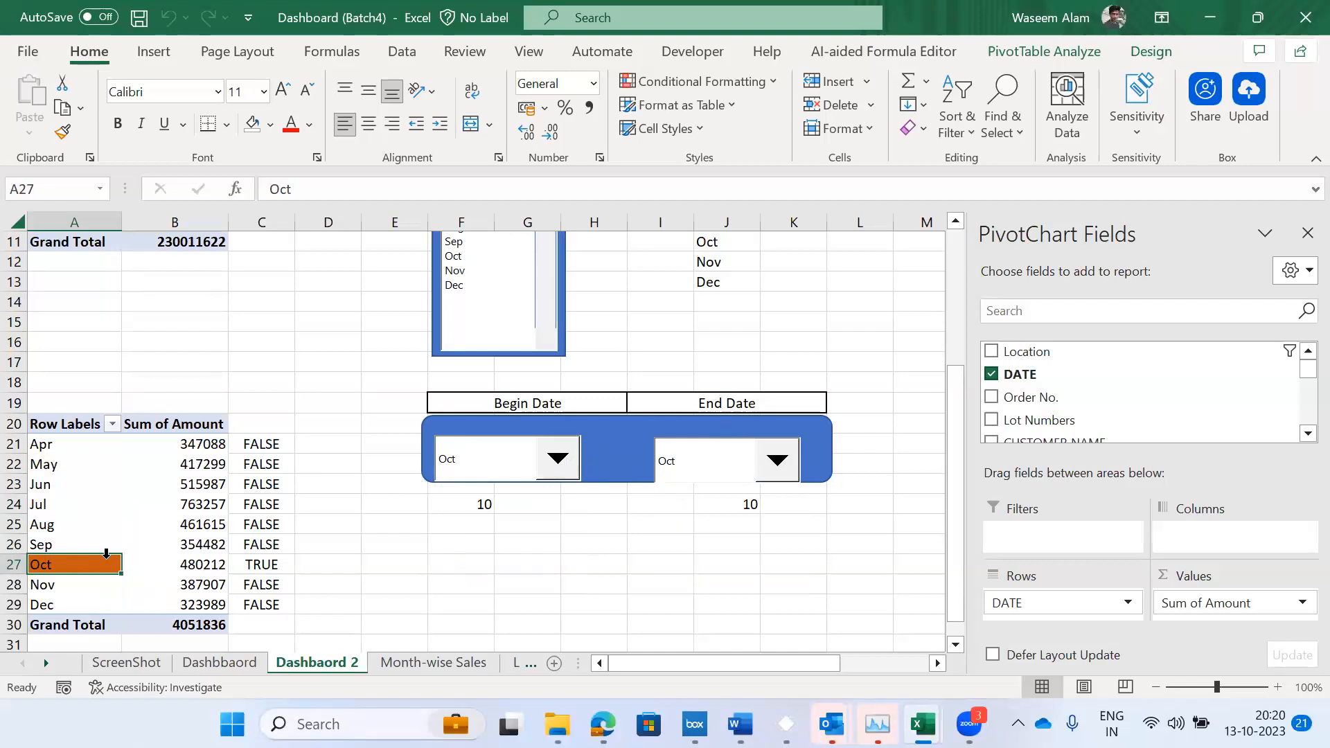
# - Examine the monthly Sum of Amount rows in the upper and lower pivots of Dashbaord 2, ending at the lower pivot's header in A20
pyautogui.click(154, 306)
pyautogui.press('Up')
pyautogui.press('Up')
pyautogui.press('Up')
pyautogui.press('Up')
pyautogui.press('Up')
pyautogui.press('Up')
pyautogui.press('Up')
pyautogui.press('Up')
pyautogui.press('Up')
pyautogui.press('Up')
pyautogui.press('Up')
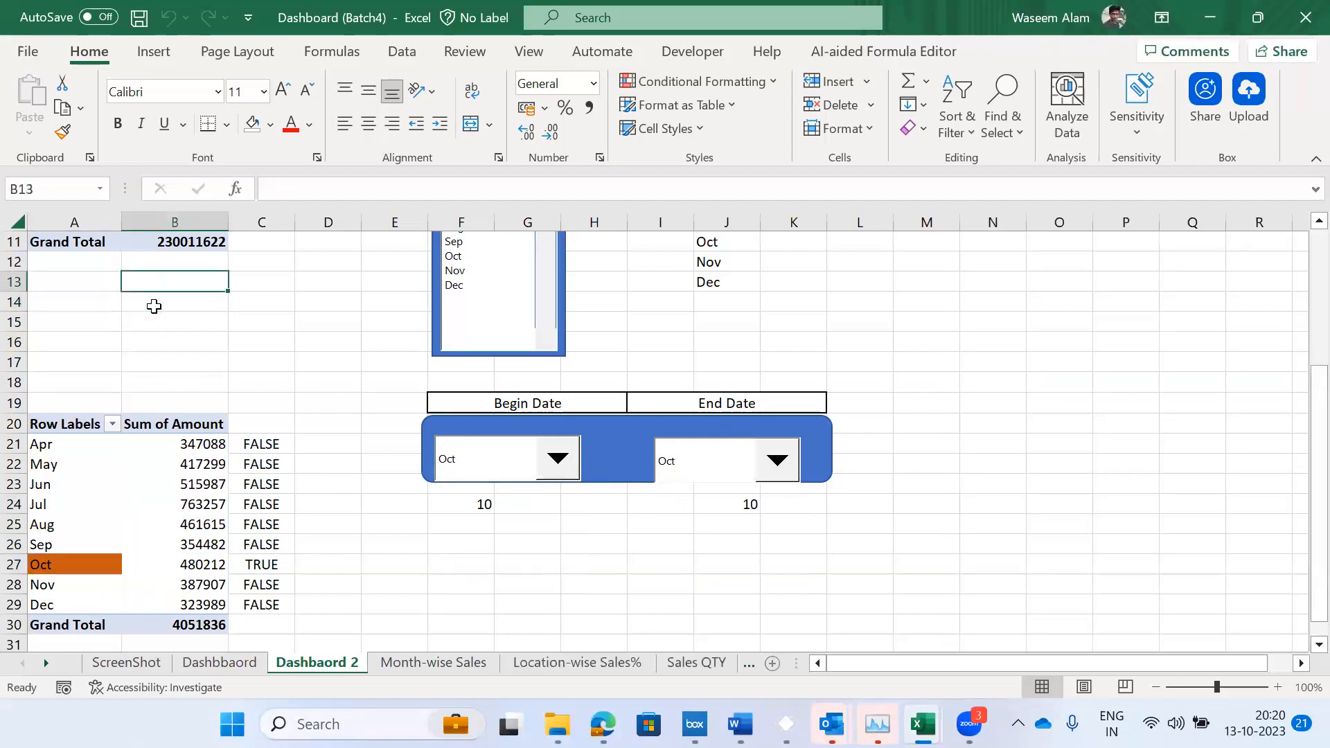
pyautogui.press('Up')
pyautogui.press('Left')
pyautogui.press('Down')
pyautogui.press('Down')
pyautogui.press('Down')
pyautogui.press('Down')
pyautogui.press('Down')
pyautogui.press('Down')
pyautogui.press('Down')
pyautogui.press('Down')
pyautogui.press('Down')
pyautogui.press('Down')
pyautogui.press('Down')
pyautogui.press('Down')
pyautogui.press('Down')
pyautogui.press('Down')
pyautogui.press('Down')
pyautogui.press('Down')
pyautogui.press('Down')
pyautogui.press('Down')
pyautogui.press('Down')
pyautogui.press('Down')
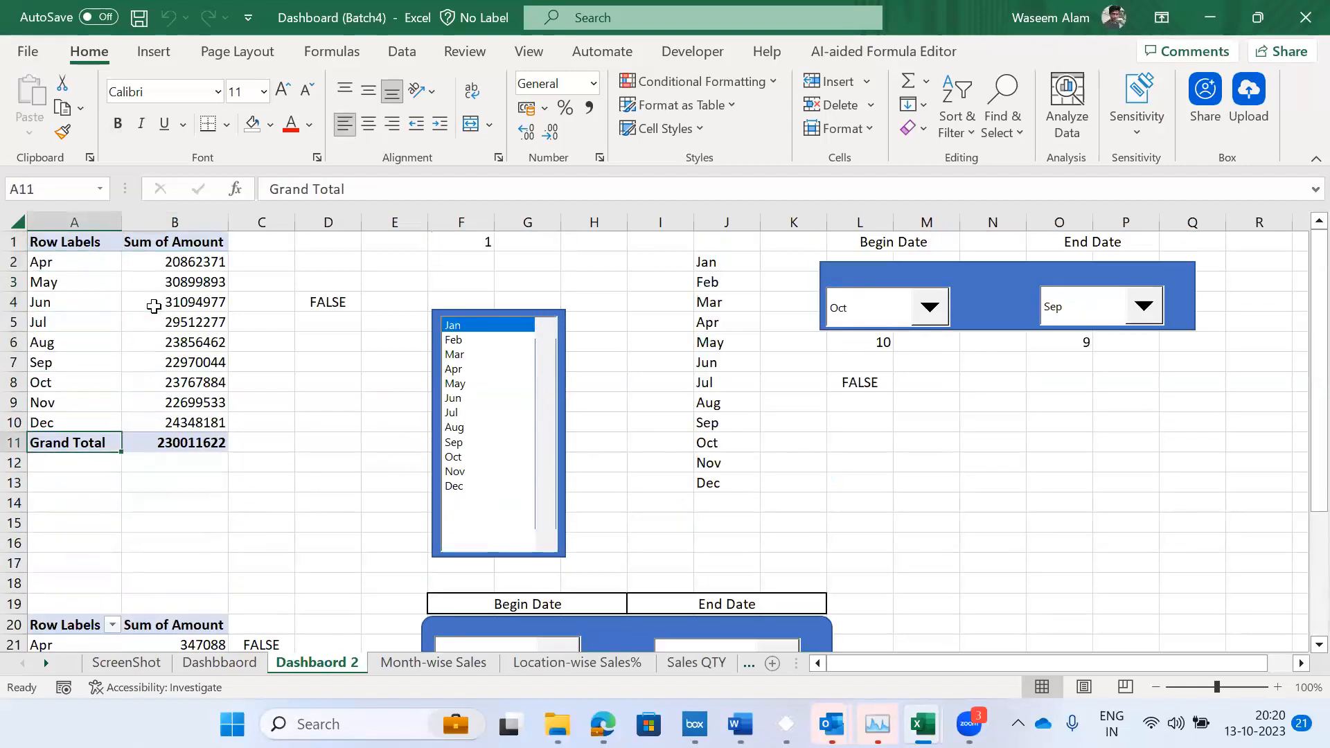
pyautogui.press('Down')
pyautogui.press('Down')
pyautogui.press('Down')
pyautogui.press('Down')
pyautogui.press('Down')
pyautogui.press('Up')
pyautogui.press('Up')
pyautogui.press('Up')
pyautogui.press('Up')
pyautogui.press('Up')
pyautogui.press('Up')
pyautogui.press('Up')
pyautogui.press('Up')
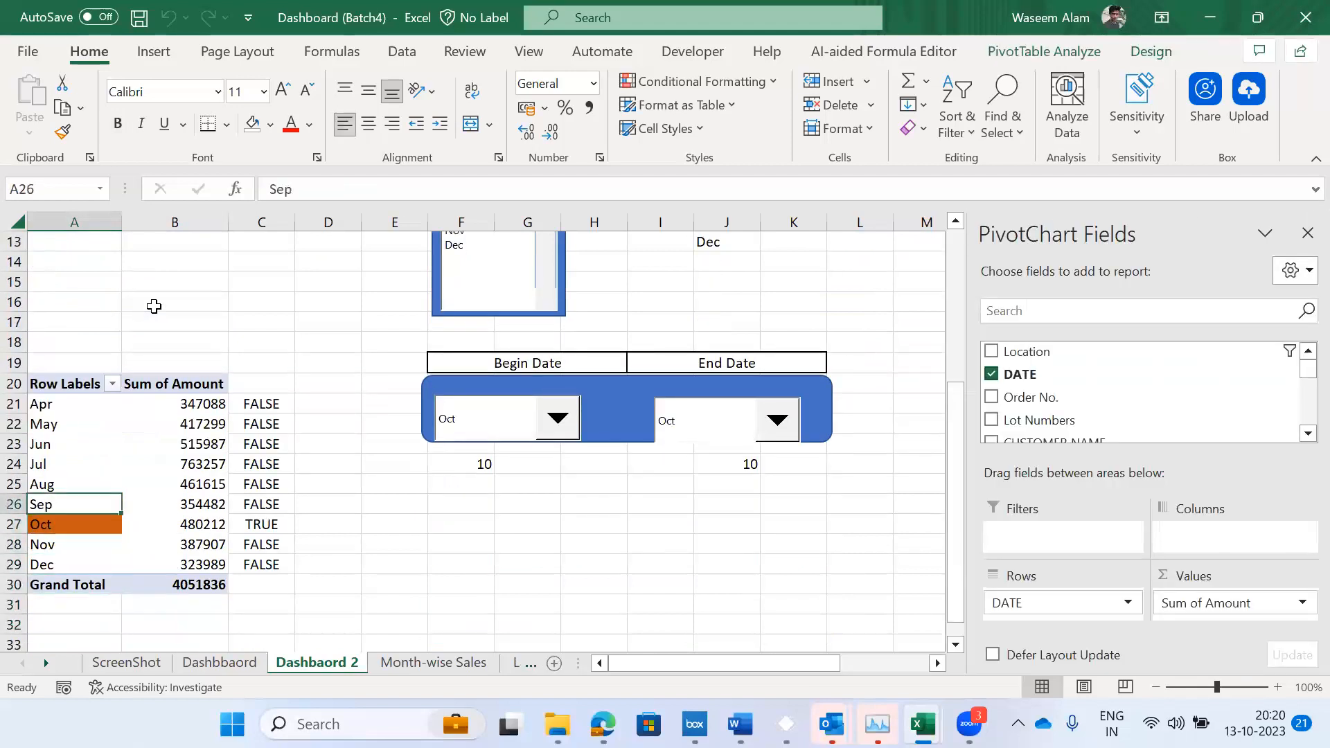
pyautogui.press('Up')
pyautogui.press('Up')
pyautogui.press('Up')
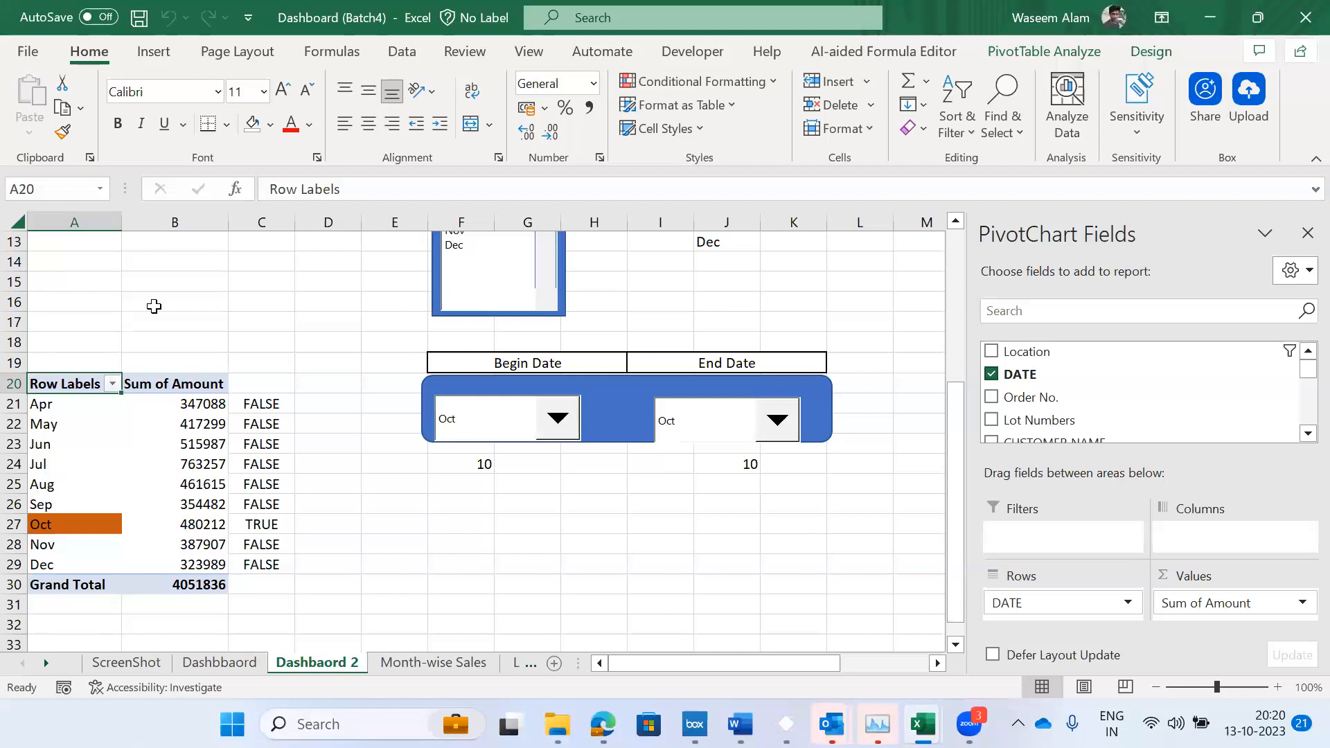
# - Select the whole lower pivot, A20:B30, and compare it with the Month-wise Sales chart on the Dashbbaord sheet before returning to Dashbaord 2
pyautogui.hotkey('ctrl', 'shift', 'Right')
pyautogui.hotkey('ctrl', 'shift', 'Down')
pyautogui.hotkey('ctrl', 'pageup')
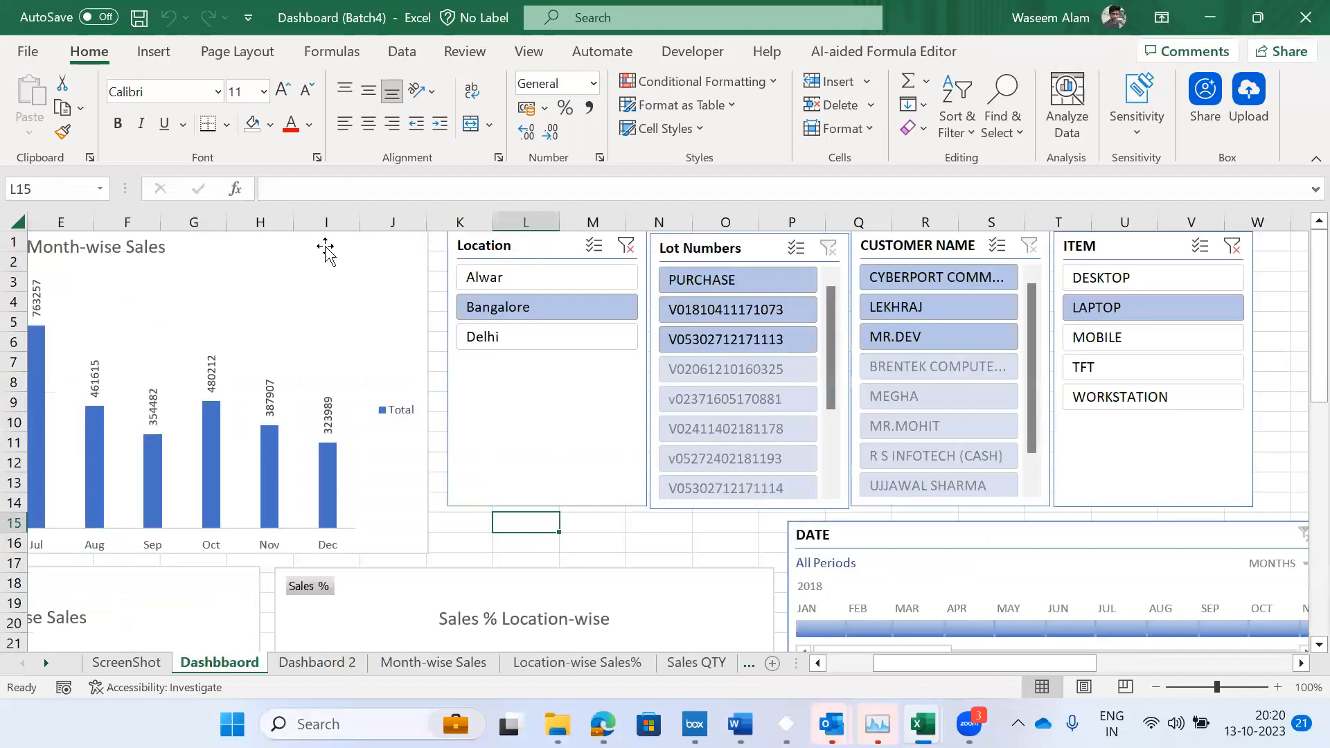
pyautogui.click(266, 663)
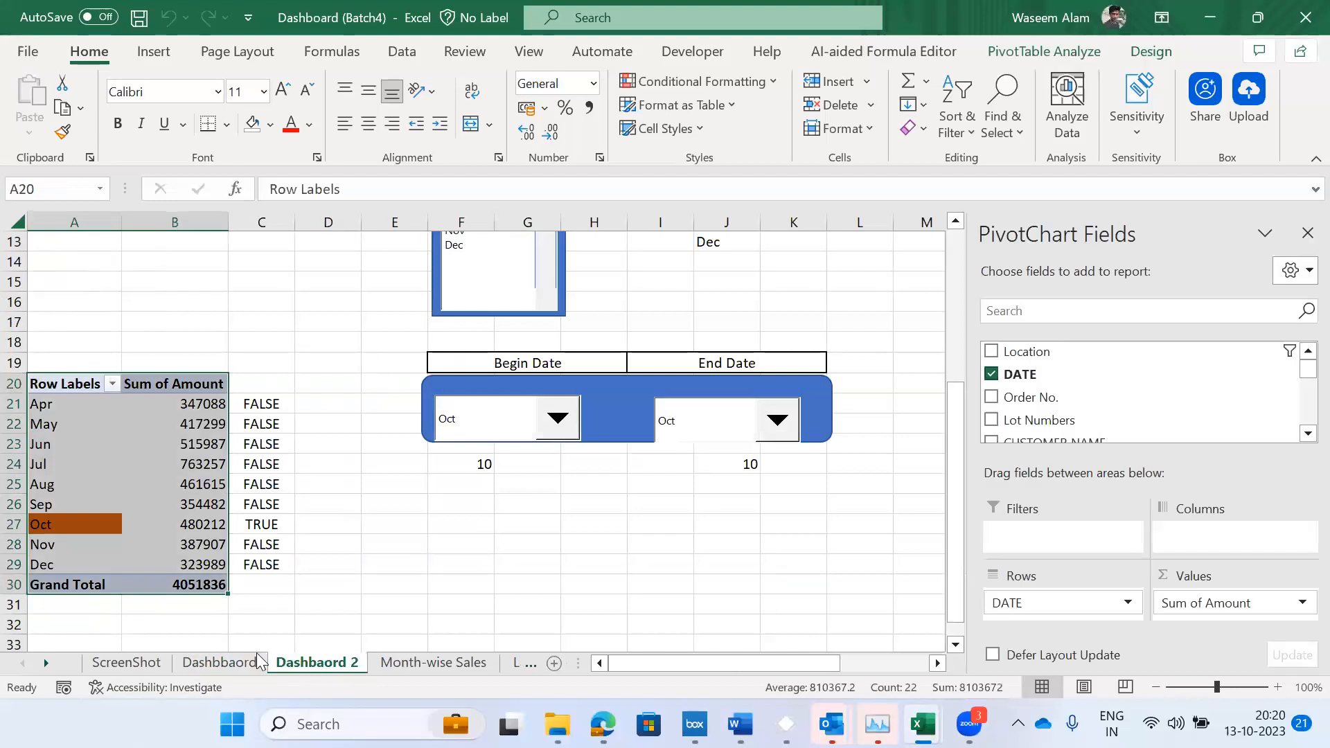
# - Review the upper section of Dashbaord 2 along row 1 and switch to the Dashbbaord sheet
pyautogui.click(291, 315)
pyautogui.hotkey('ctrl', 'Left')
pyautogui.hotkey('ctrl', 'Up')
pyautogui.hotkey('ctrl', 'Up')
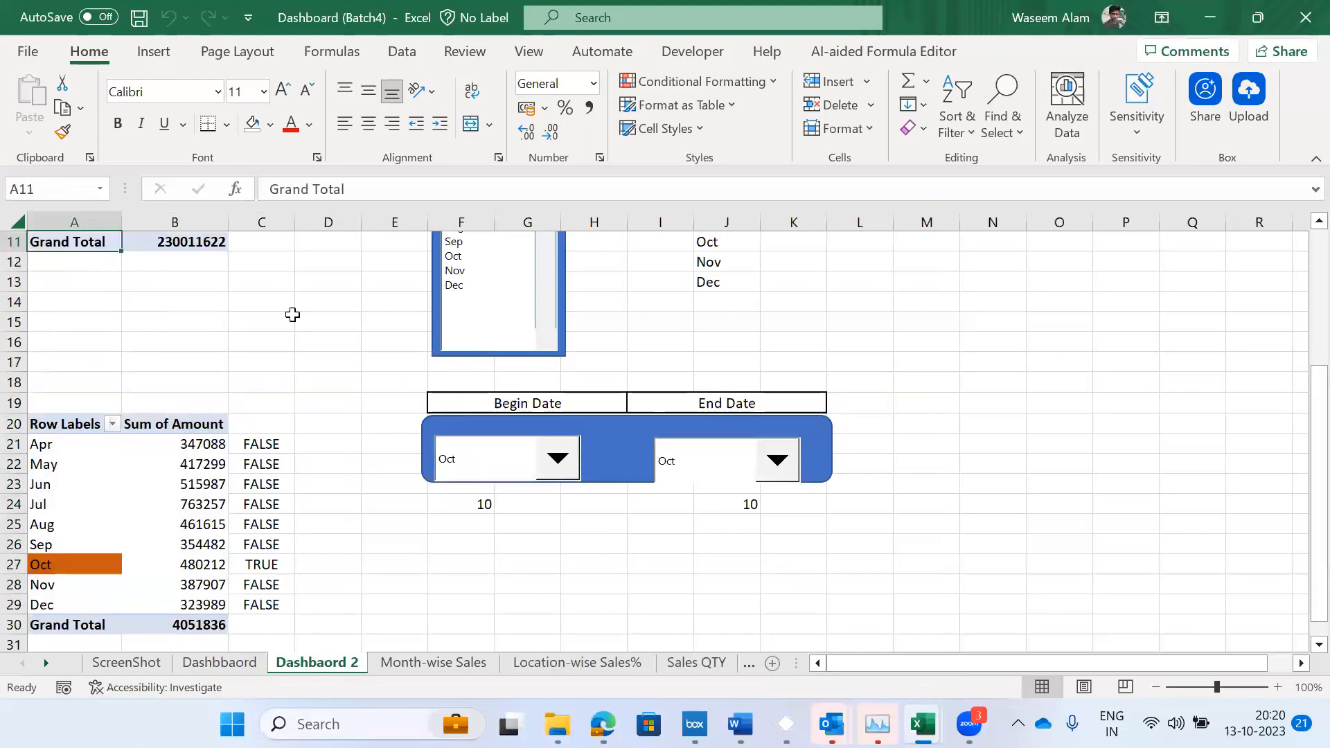
pyautogui.press('Right')
pyautogui.press('Right')
pyautogui.press('Right')
pyautogui.press('Right')
pyautogui.press('Right')
pyautogui.press('Right')
pyautogui.press('Right')
pyautogui.press('Right')
pyautogui.press('Right')
pyautogui.press('Right')
pyautogui.press('Right')
pyautogui.press('Right')
pyautogui.press('Right')
pyautogui.press('Right')
pyautogui.press('Right')
pyautogui.press('Right')
pyautogui.press('Right')
pyautogui.press('Right')
pyautogui.press('Right')
pyautogui.press('Right')
pyautogui.press('Right')
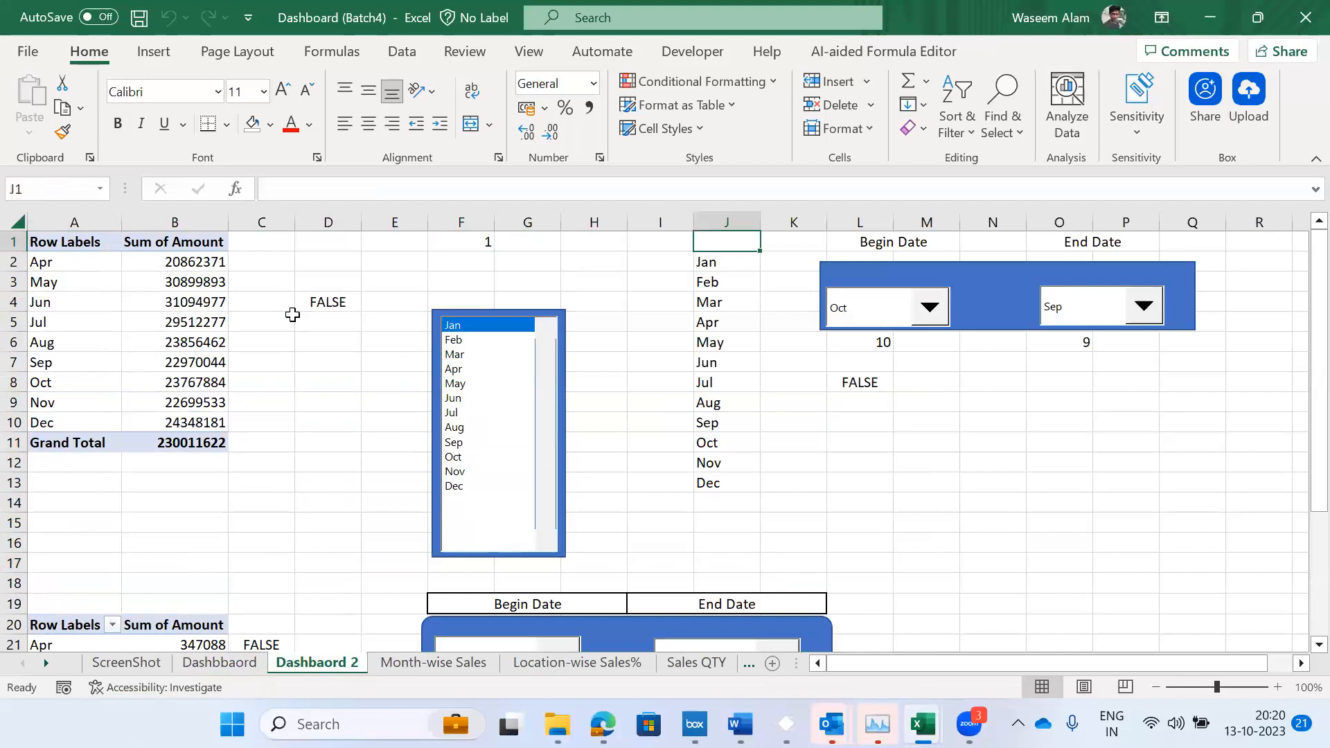
pyautogui.hotkey('ctrl', 'Left')
pyautogui.hotkey('ctrl', 'Left')
pyautogui.hotkey('ctrl', 'Left')
pyautogui.hotkey('ctrl', 'Left')
pyautogui.hotkey('ctrl', 'Left')
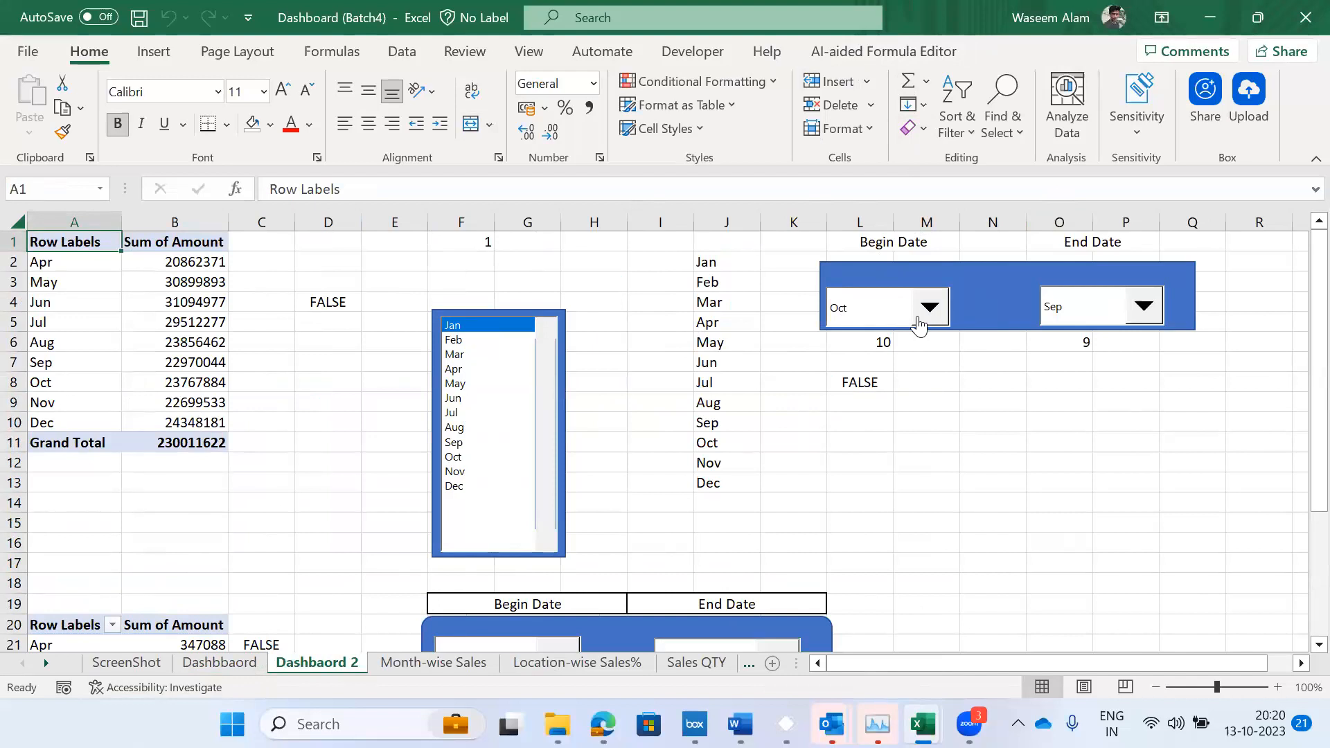
pyautogui.click(328, 424)
pyautogui.hotkey('ctrl', 'pageup')
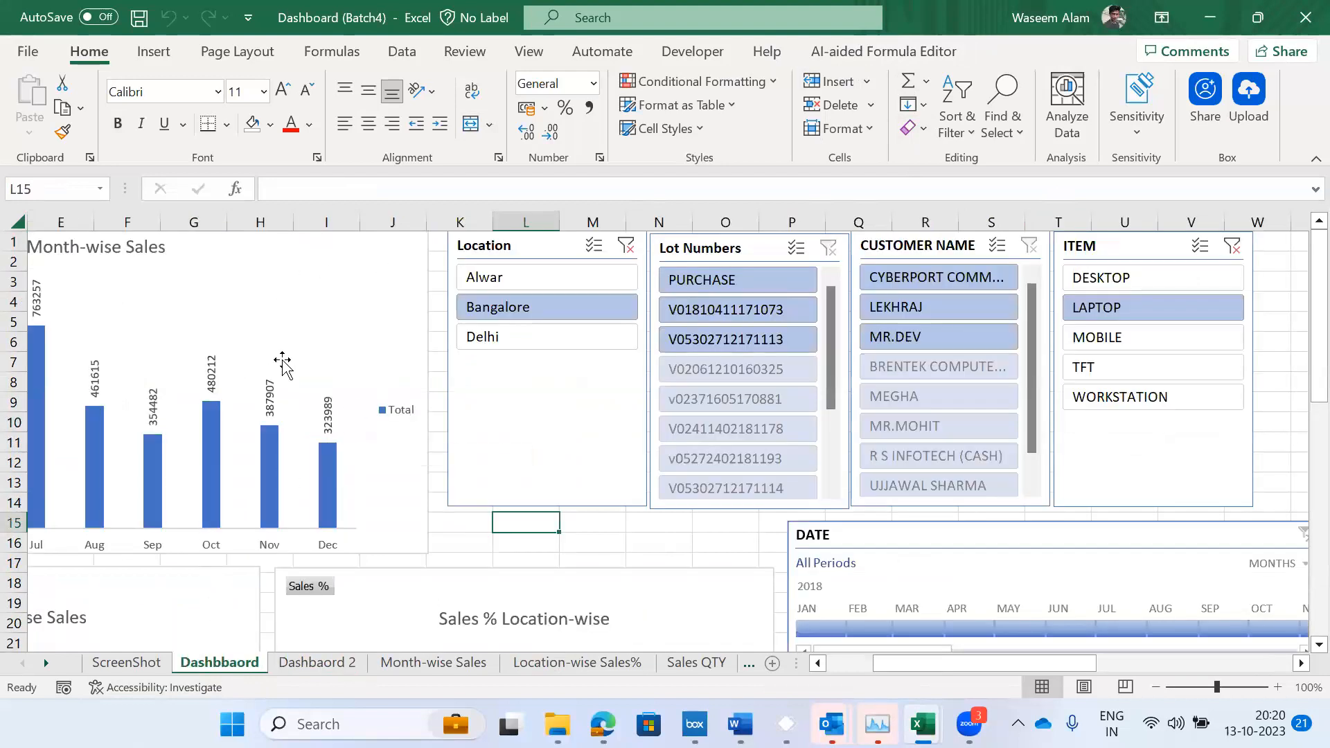
pyautogui.press('super+Tab')
pyautogui.hotkey('alt', 'shift', 'Tab')
pyautogui.hotkey('alt', 'shift', 'Tab')
pyautogui.hotkey('alt', 'shift', 'Tab')
pyautogui.press('Down')
pyautogui.press('Right')
pyautogui.press('Up')
pyautogui.press('Right')
pyautogui.press('Right')
pyautogui.press('Left')
pyautogui.press('Left')
pyautogui.press('Right')
pyautogui.press('Right')
pyautogui.press('Right')
pyautogui.press('Right')
pyautogui.press('Right')
pyautogui.press('Up')
pyautogui.press('Left')
pyautogui.press('Return')
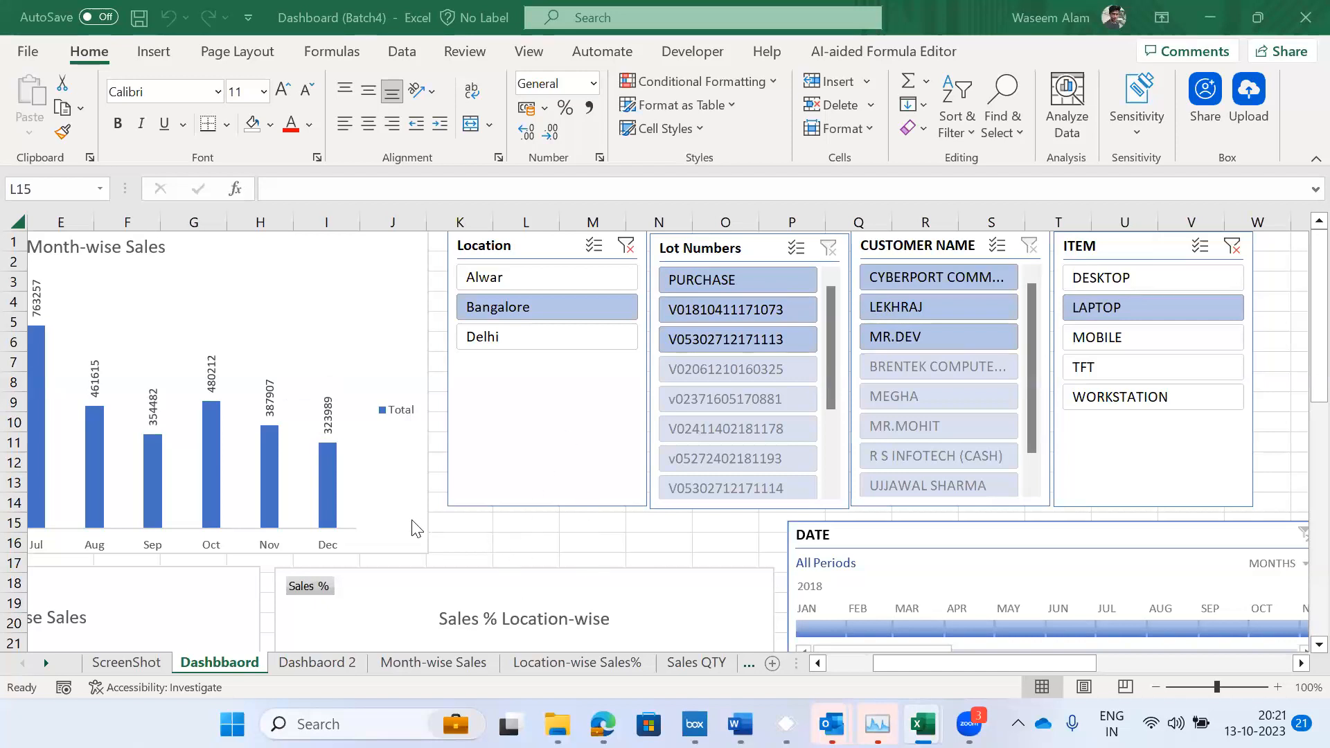
# - Show the full Month-wise Sales chart on the Dashbbaord sheet, starting from column A
pyautogui.click(468, 538)
pyautogui.click(507, 551)
pyautogui.press('Home')
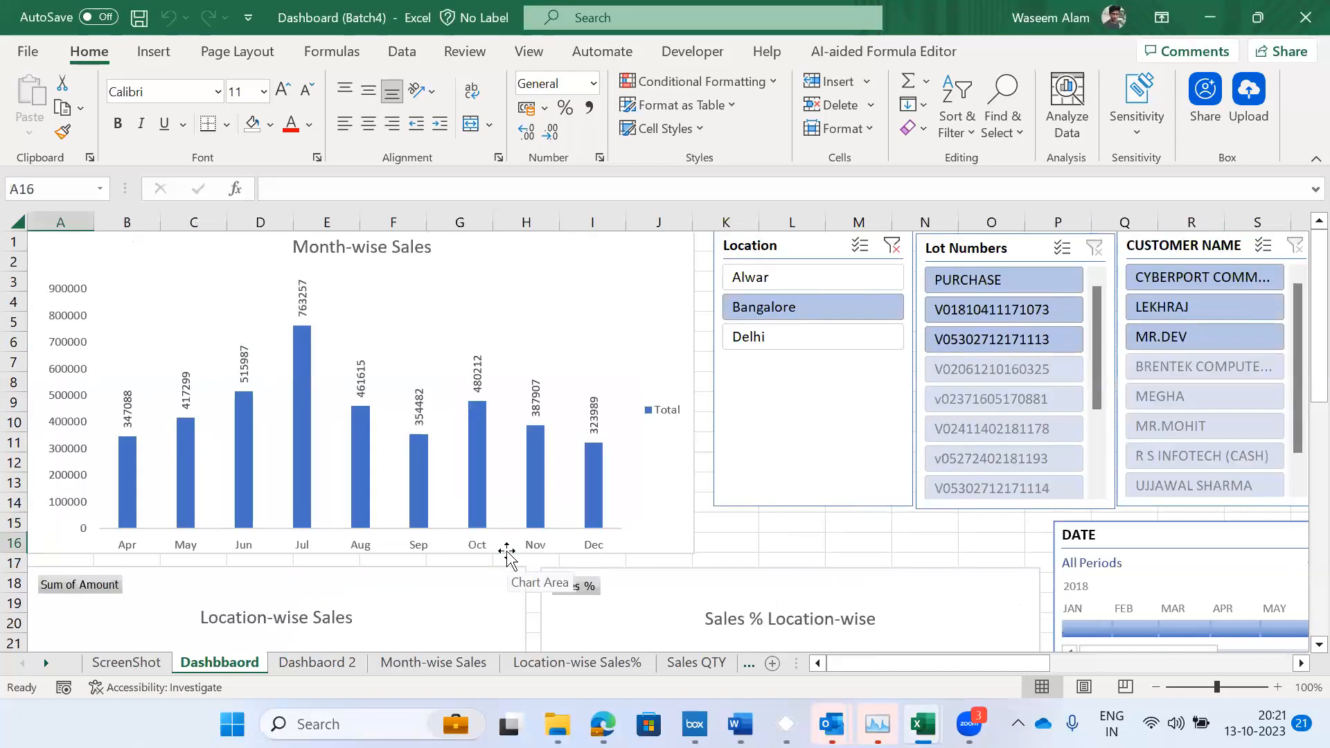
pyautogui.hotkey('alt', 'Tab')
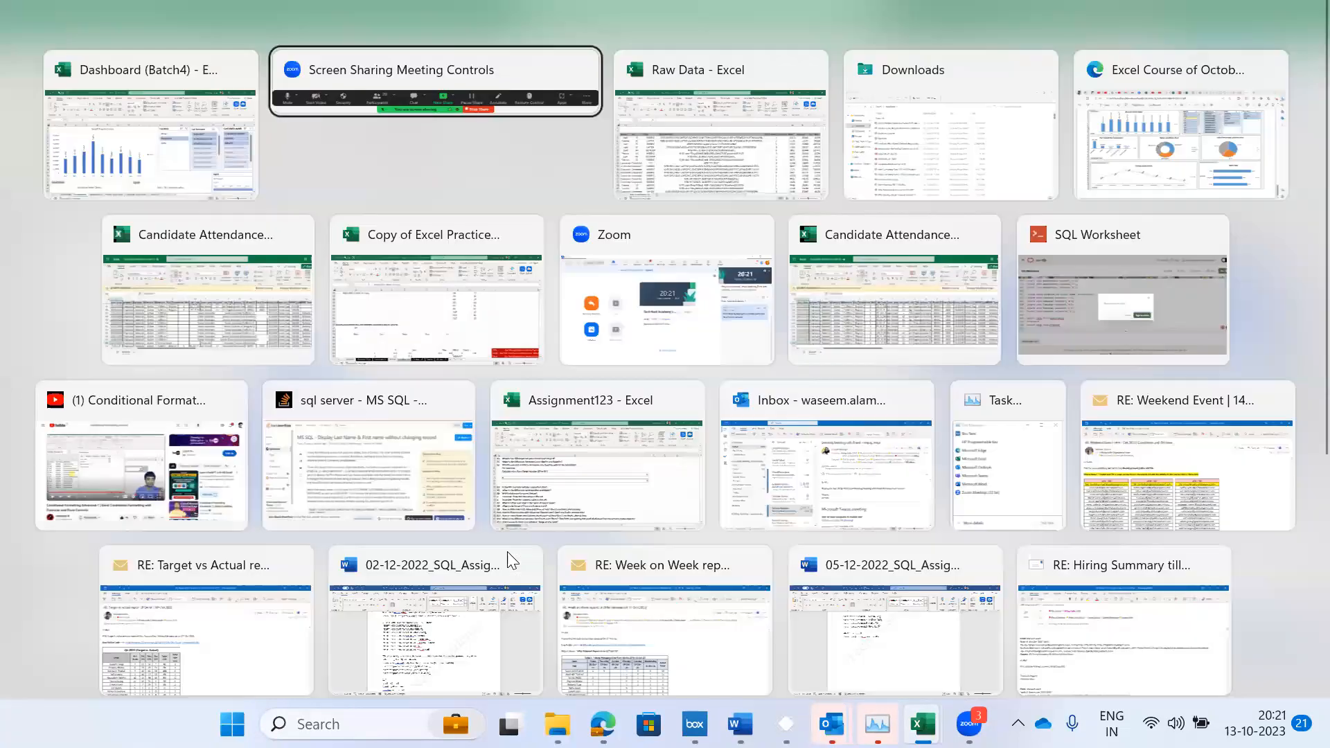
# - Return to the Dashbaord 2 sheet and set the upper Begin Date selector to Sep and its End Date selector to Nov
pyautogui.hotkey('ctrl', 'pagedown')
pyautogui.hotkey('ctrl', 'pageup')
pyautogui.hotkey('ctrl', 'pagedown')
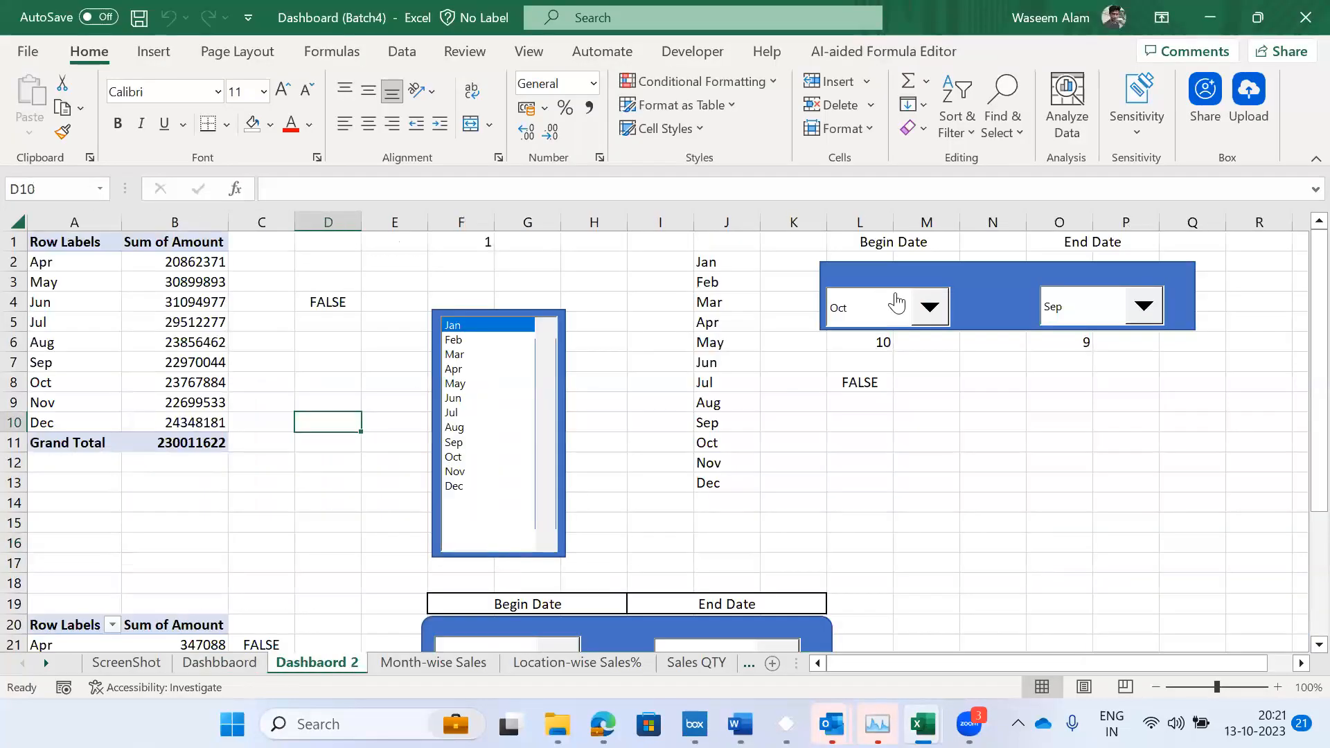
pyautogui.click(929, 317)
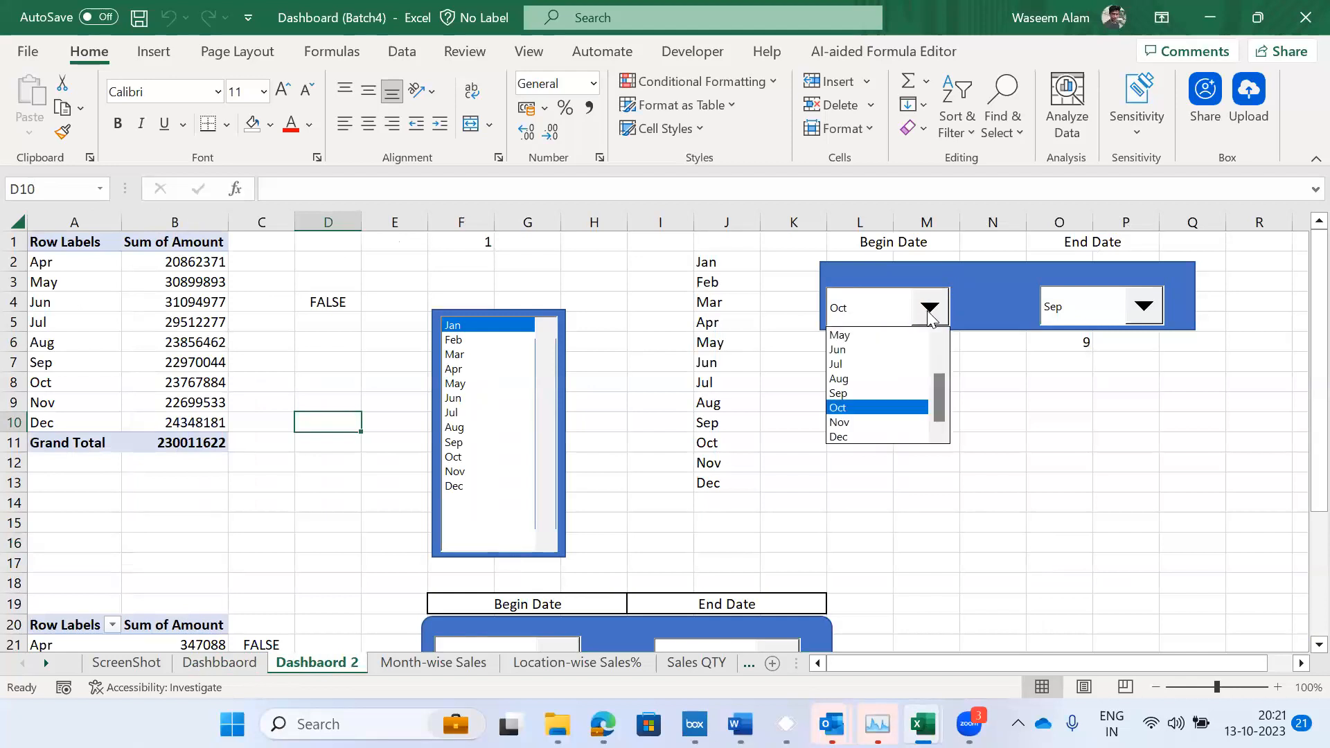
pyautogui.click(860, 393)
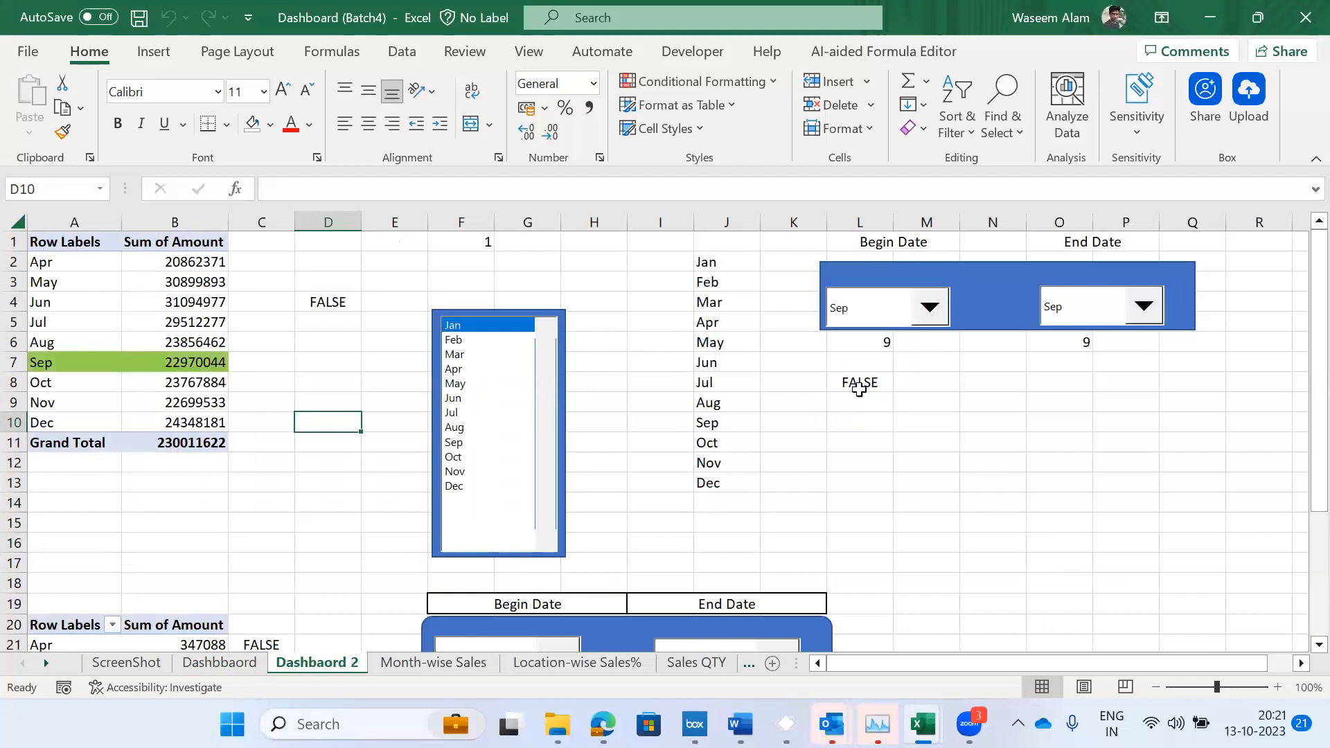
pyautogui.click(1150, 316)
pyautogui.click(1067, 421)
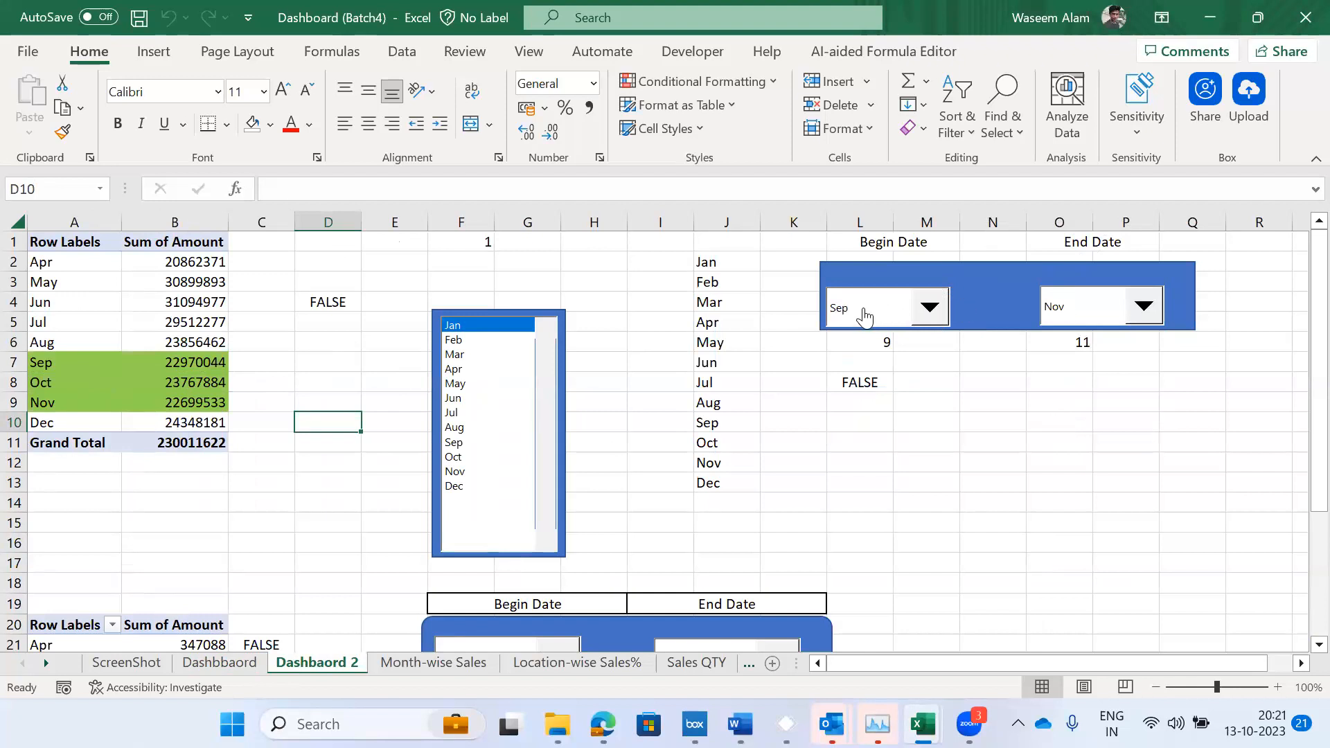
# - Try Jun in the month list box beside the upper pivot and settle on Apr
pyautogui.click(490, 372)
pyautogui.click(460, 400)
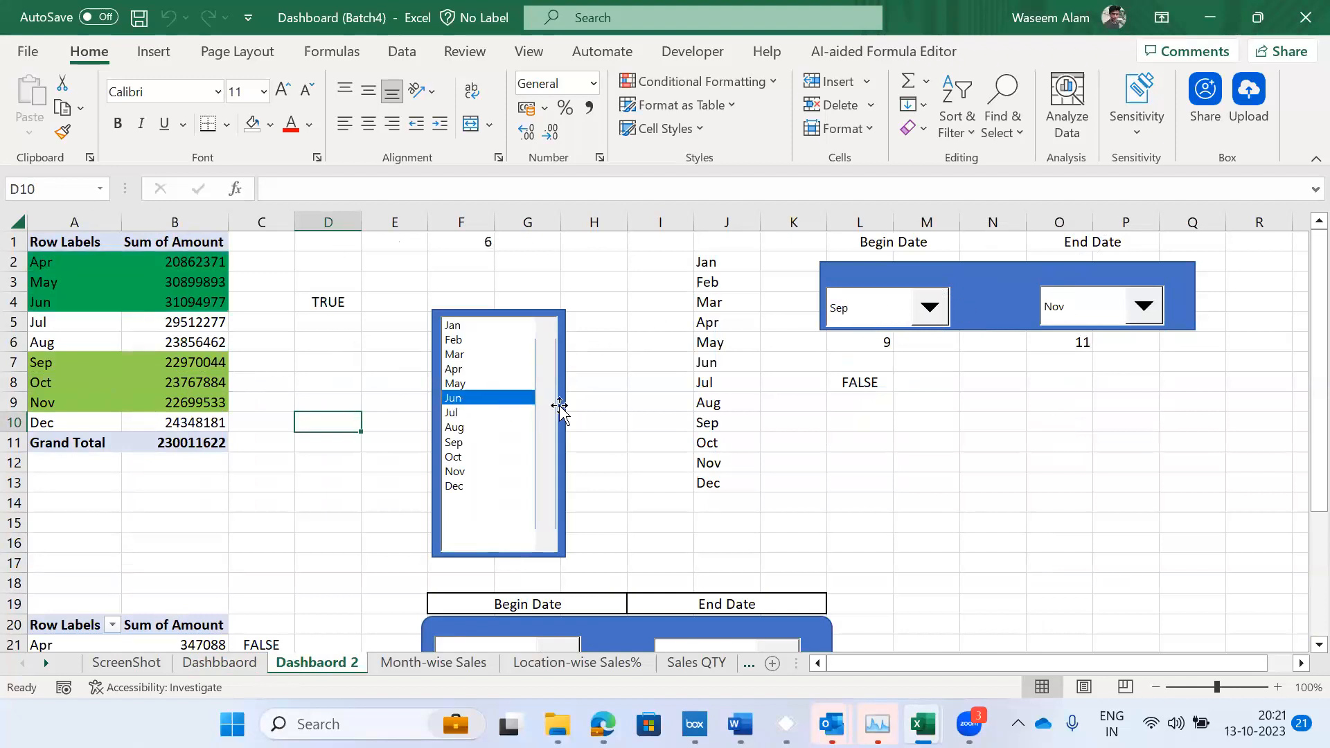
pyautogui.click(465, 370)
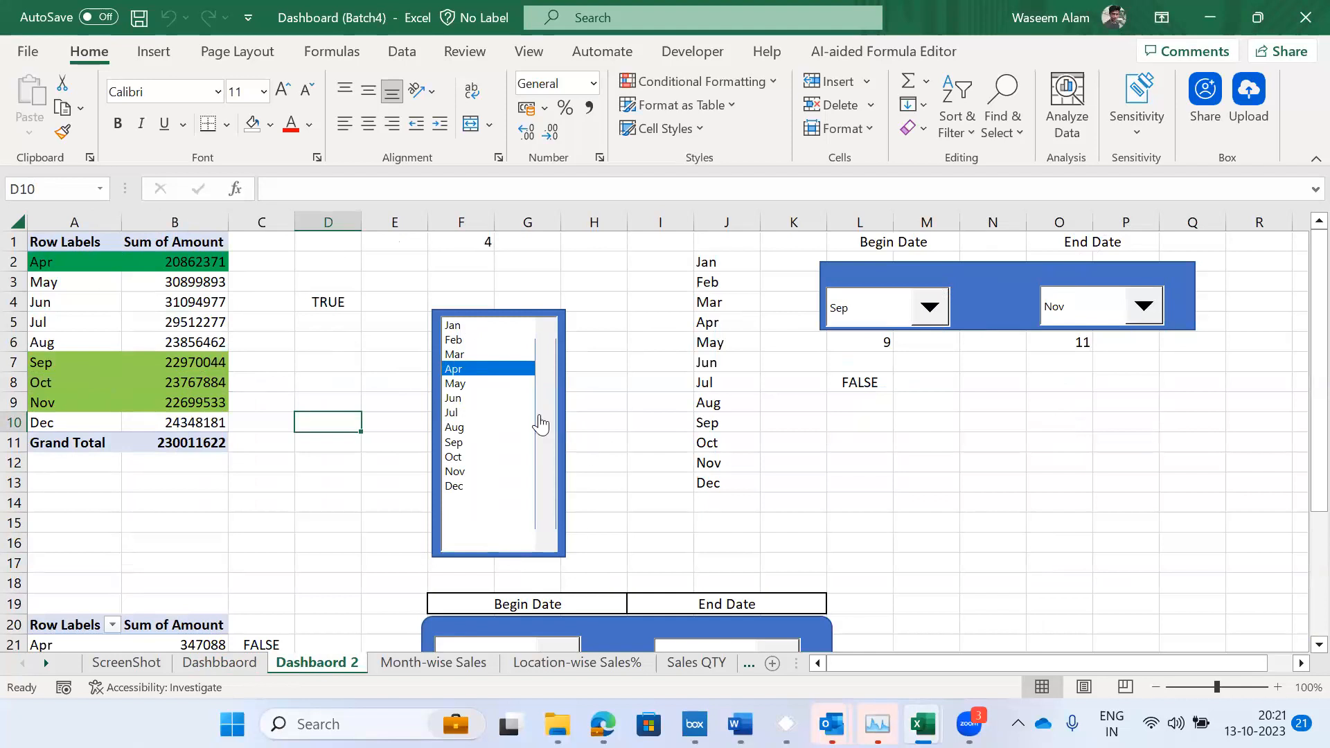
# - Try Feb and Mar in the month list box beside the upper pivot, then set it back to Apr
pyautogui.click(463, 341)
pyautogui.click(460, 356)
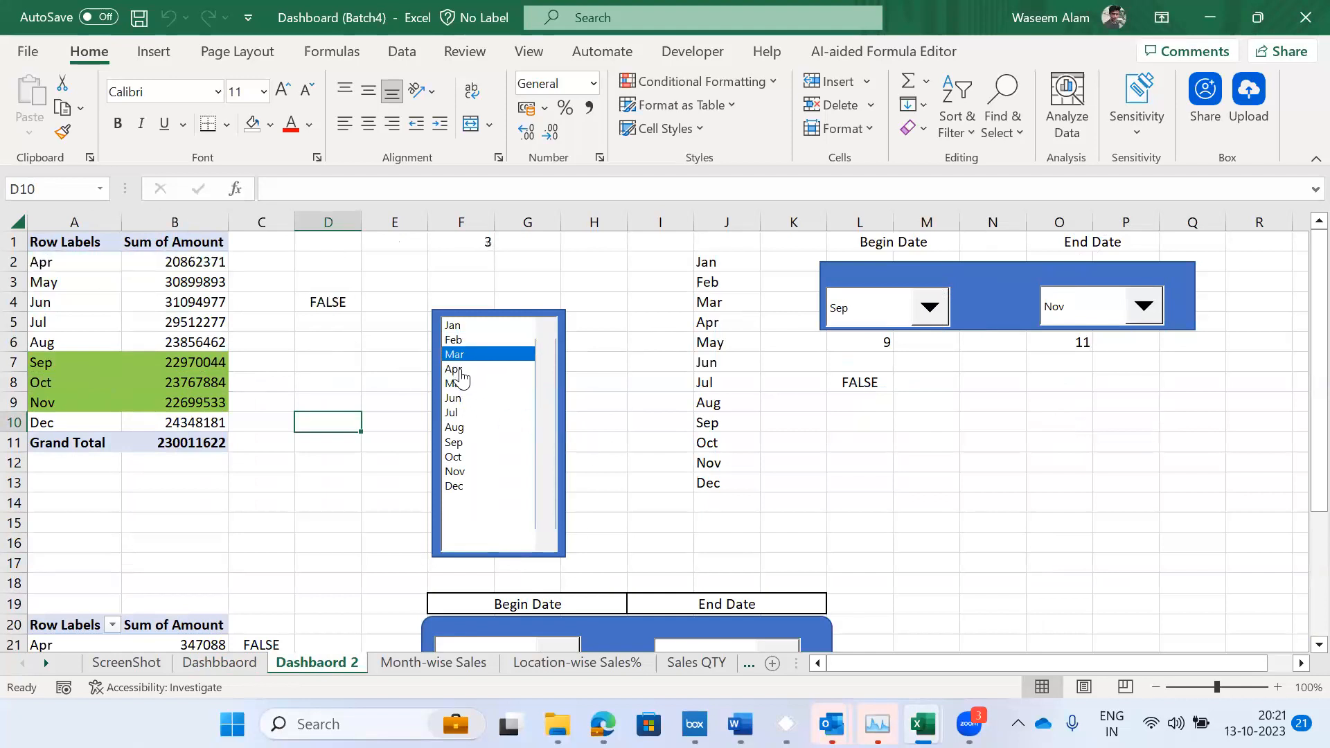
pyautogui.click(460, 372)
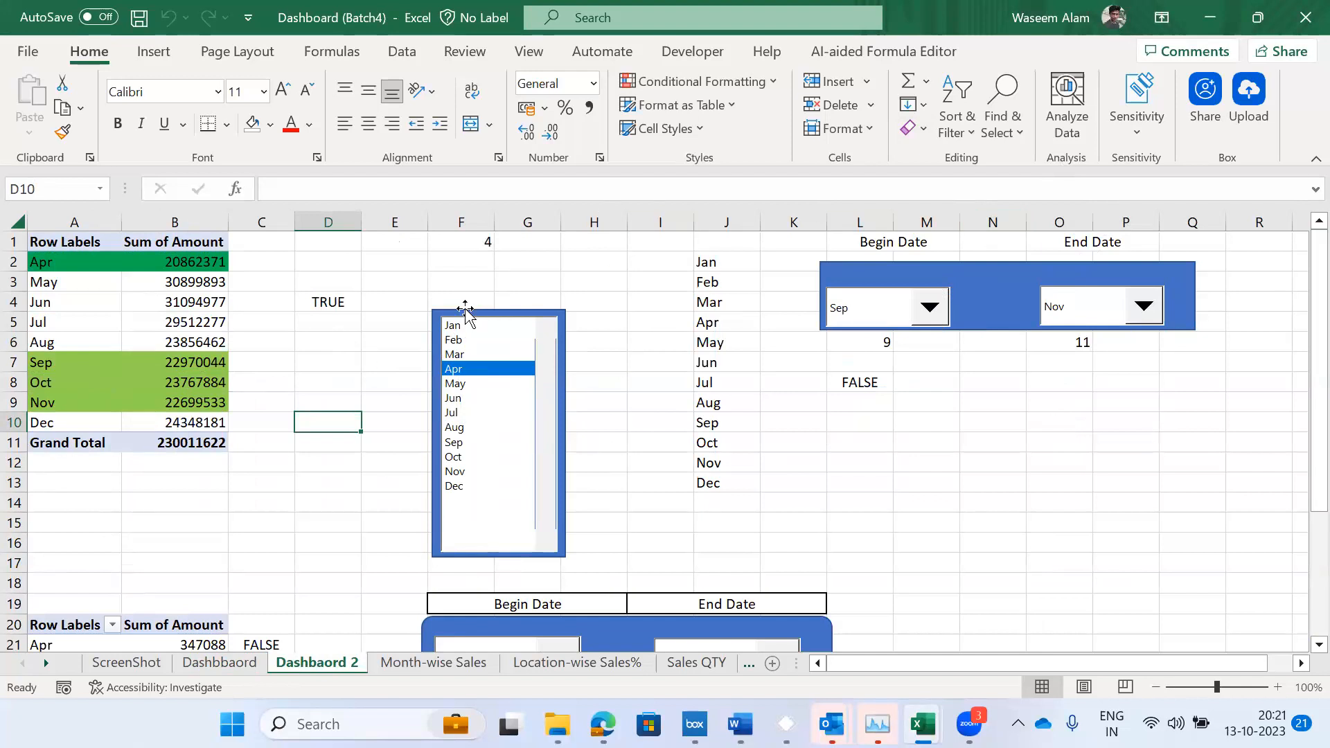
# - Switch to the Copy of Excel Practice Notes - (Batch5) workbook and open its Formulas (2) sheet
pyautogui.hotkey('ctrl', 'pageup')
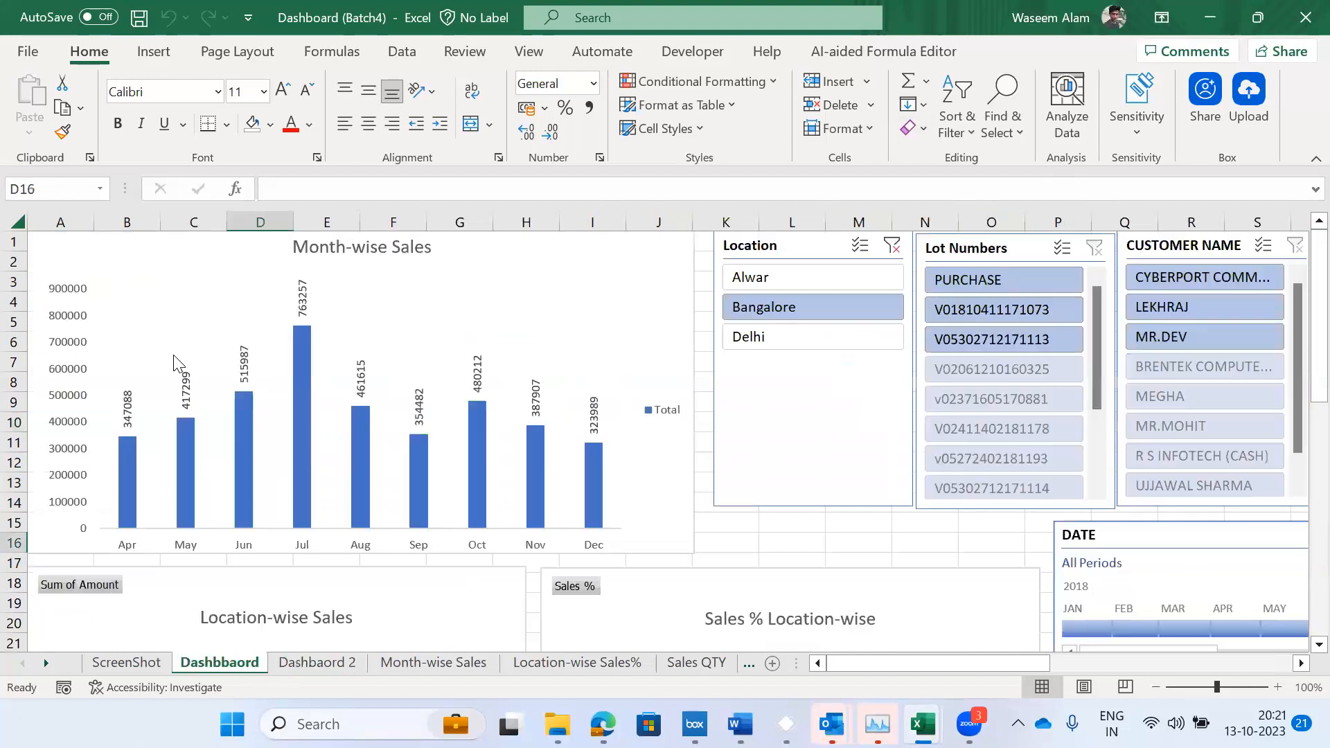
pyautogui.hotkey('alt', 'Tab')
pyautogui.press('Down')
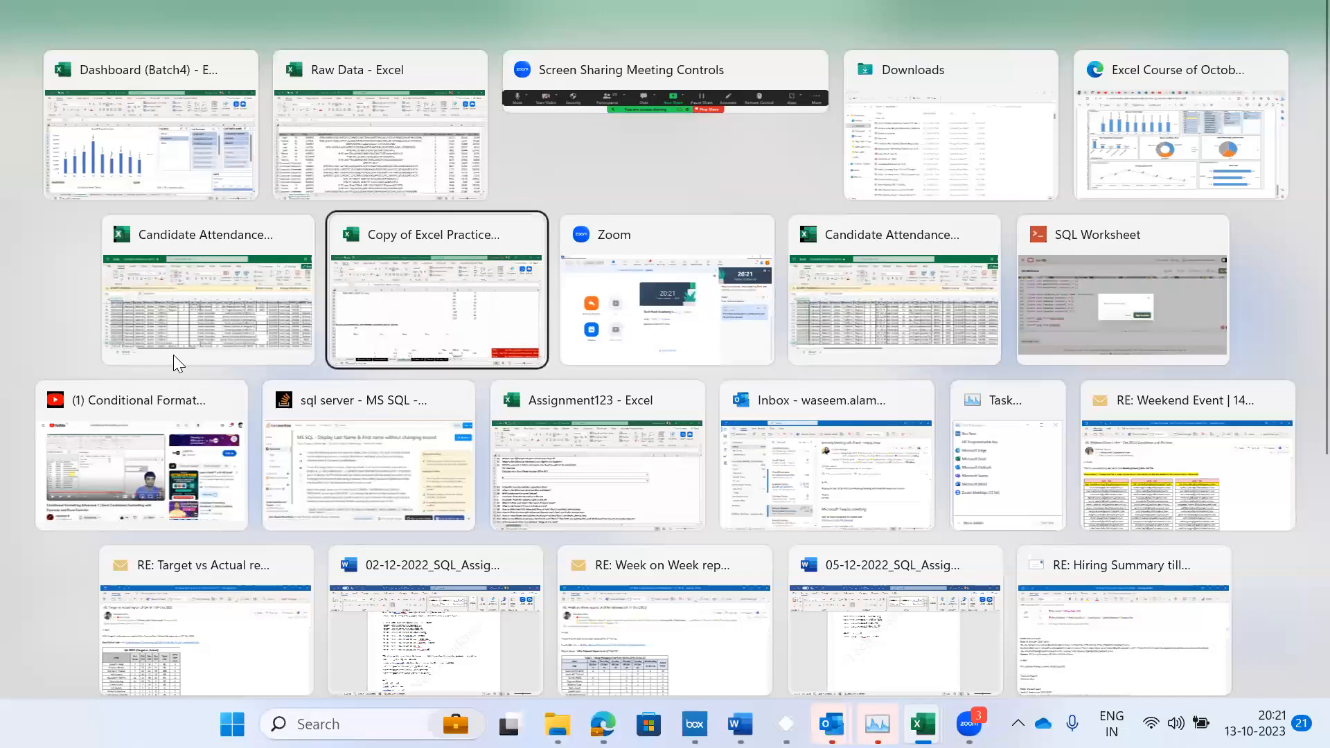
pyautogui.press('Return')
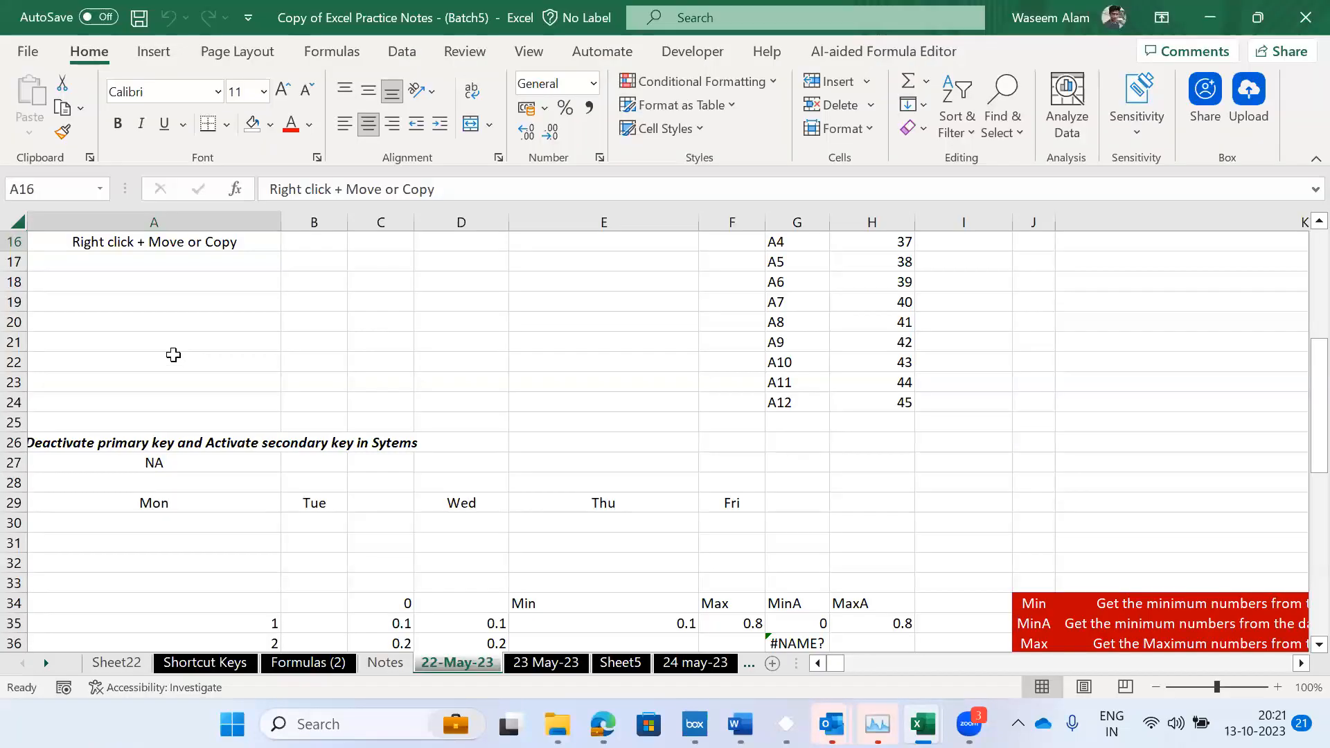
pyautogui.hotkey('ctrl', 'pageup')
pyautogui.hotkey('ctrl', 'pageup')
pyautogui.hotkey('ctrl', 'pageup')
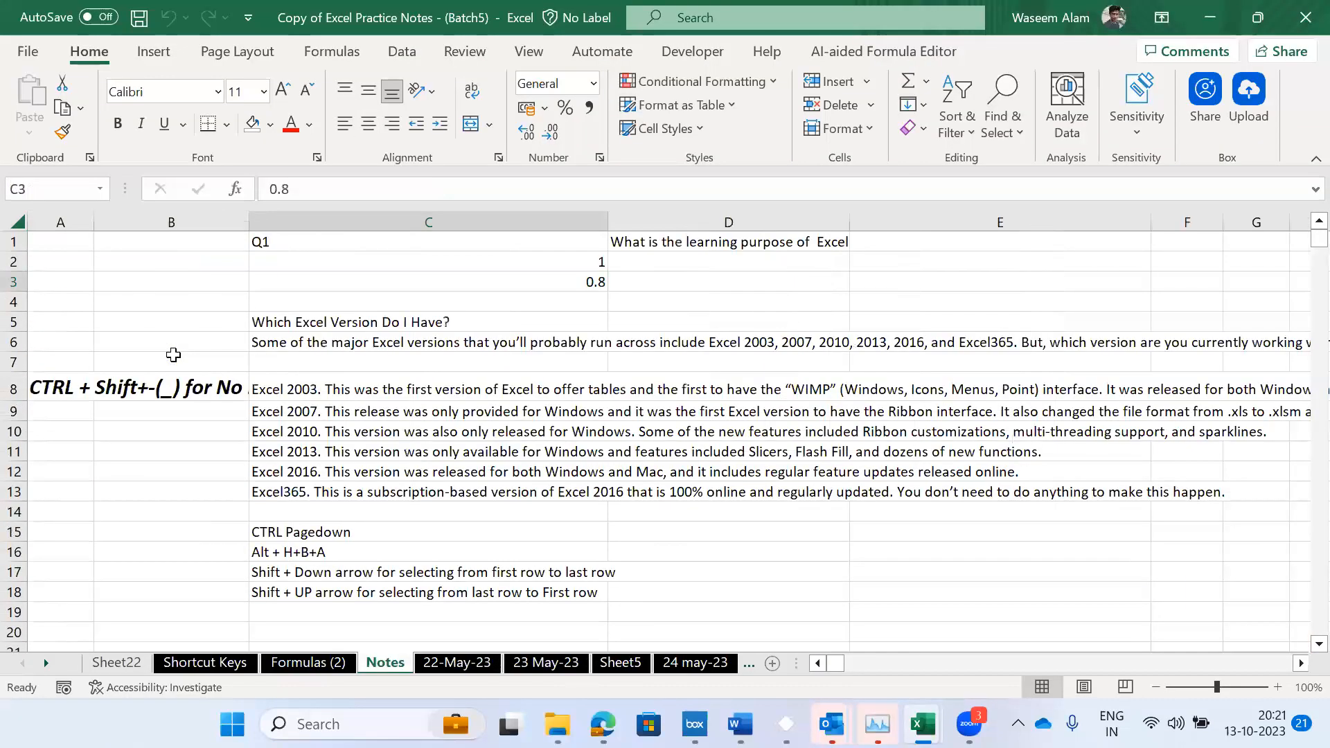
# - Examine the first entries of the FORMULAS and Explanations list, highlighting the rows from Sum to CountA
pyautogui.press('Up')
pyautogui.press('Right')
pyautogui.press('Left')
pyautogui.press('Left')
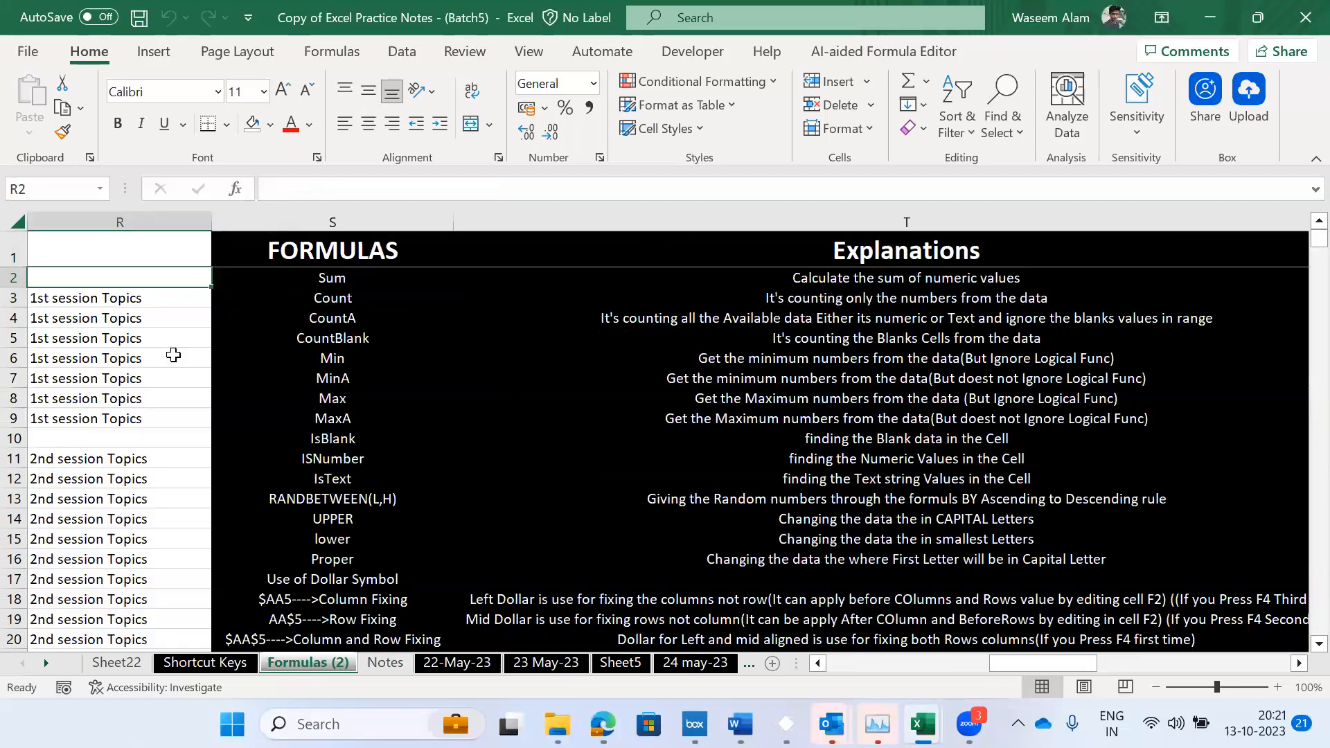
pyautogui.press('Left')
pyautogui.press('Right')
pyautogui.press('Right')
pyautogui.hotkey('shift', 'Down')
pyautogui.hotkey('shift', 'Down')
pyautogui.hotkey('shift', 'Right')
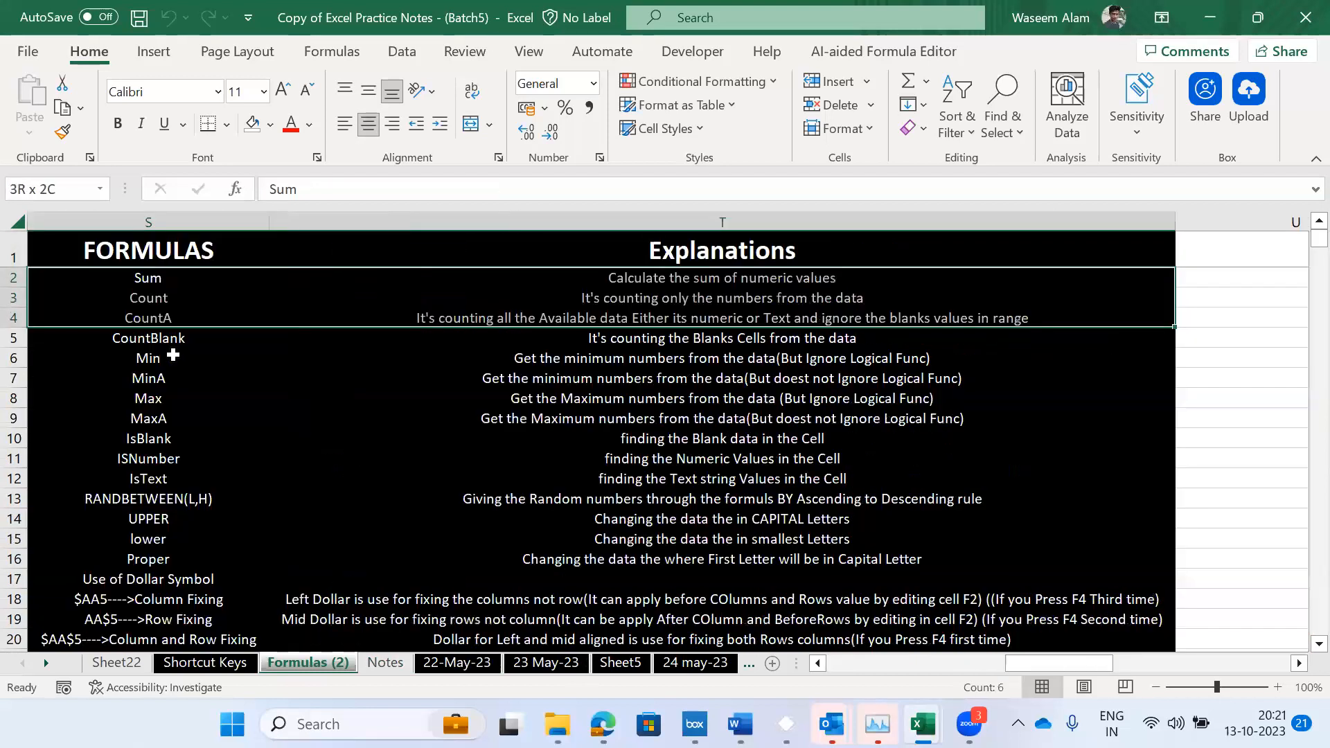
pyautogui.hotkey('shift', 'Down')
pyautogui.press('Right')
pyautogui.press('Left')
pyautogui.press('Left')
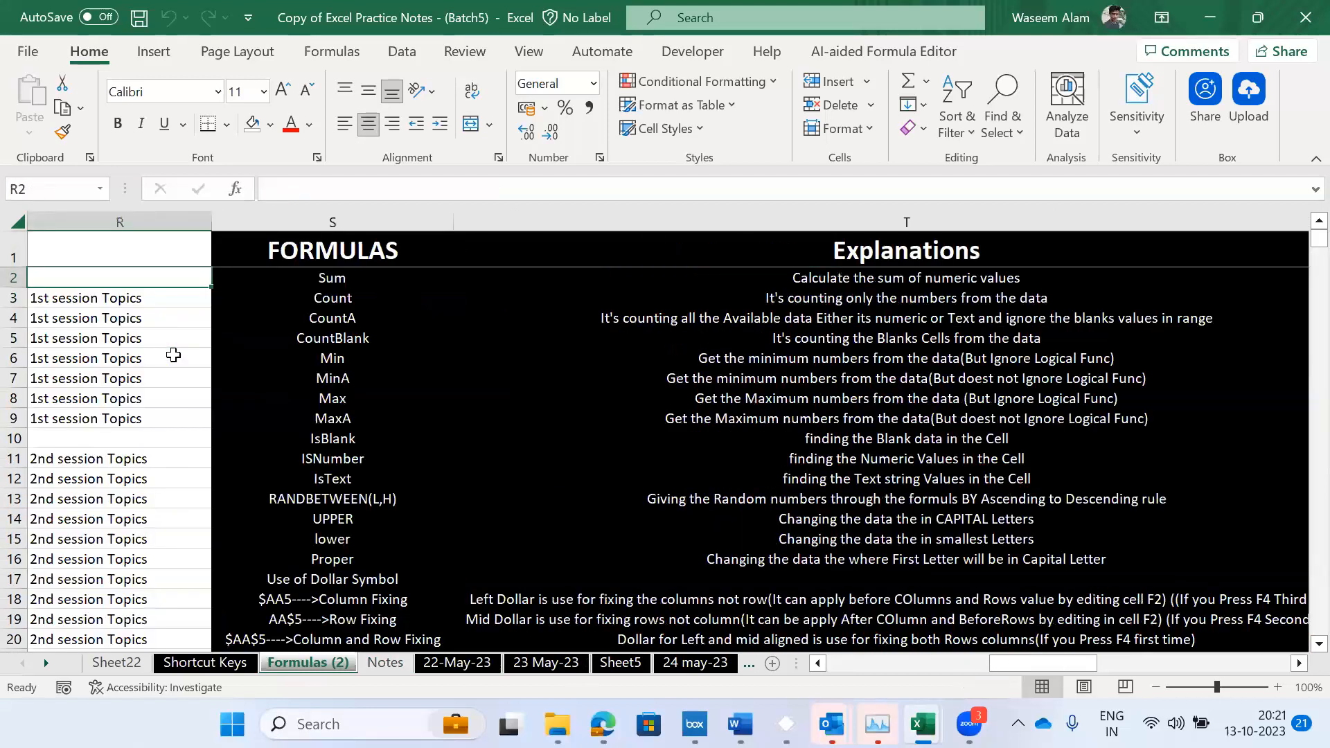
# - Go through the FORMULAS column row by row, from Sum down to VLOOKUP in S21
pyautogui.press('Right')
pyautogui.press('Down')
pyautogui.press('Down')
pyautogui.press('Down')
pyautogui.press('Down')
pyautogui.press('Down')
pyautogui.press('Down')
pyautogui.press('Down')
pyautogui.press('Down')
pyautogui.press('Down')
pyautogui.press('Down')
pyautogui.press('Down')
pyautogui.press('Down')
pyautogui.press('Down')
pyautogui.press('Down')
pyautogui.press('Down')
pyautogui.press('Down')
pyautogui.press('Down')
pyautogui.press('Down')
pyautogui.press('Down')
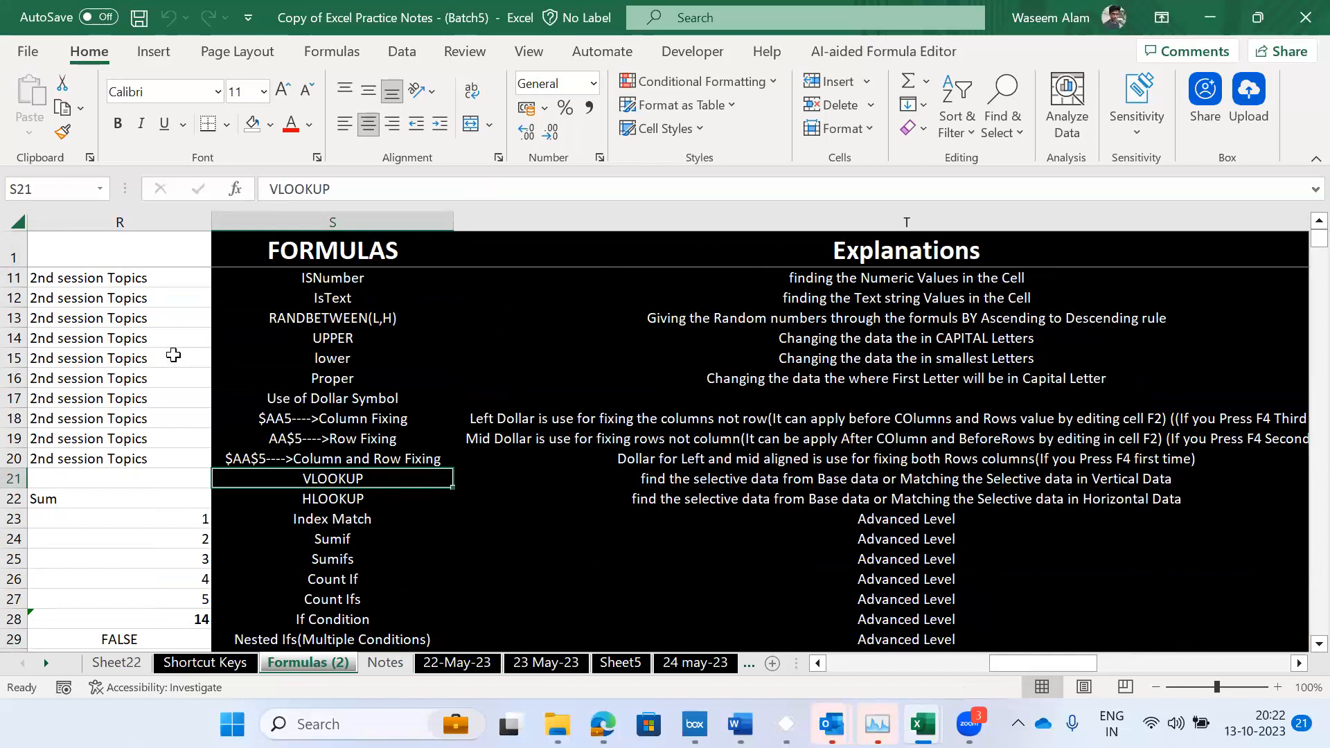
# - Switch to the Raw Data workbook and show the sales data from cell A1
pyautogui.hotkey('ctrl', 'n')
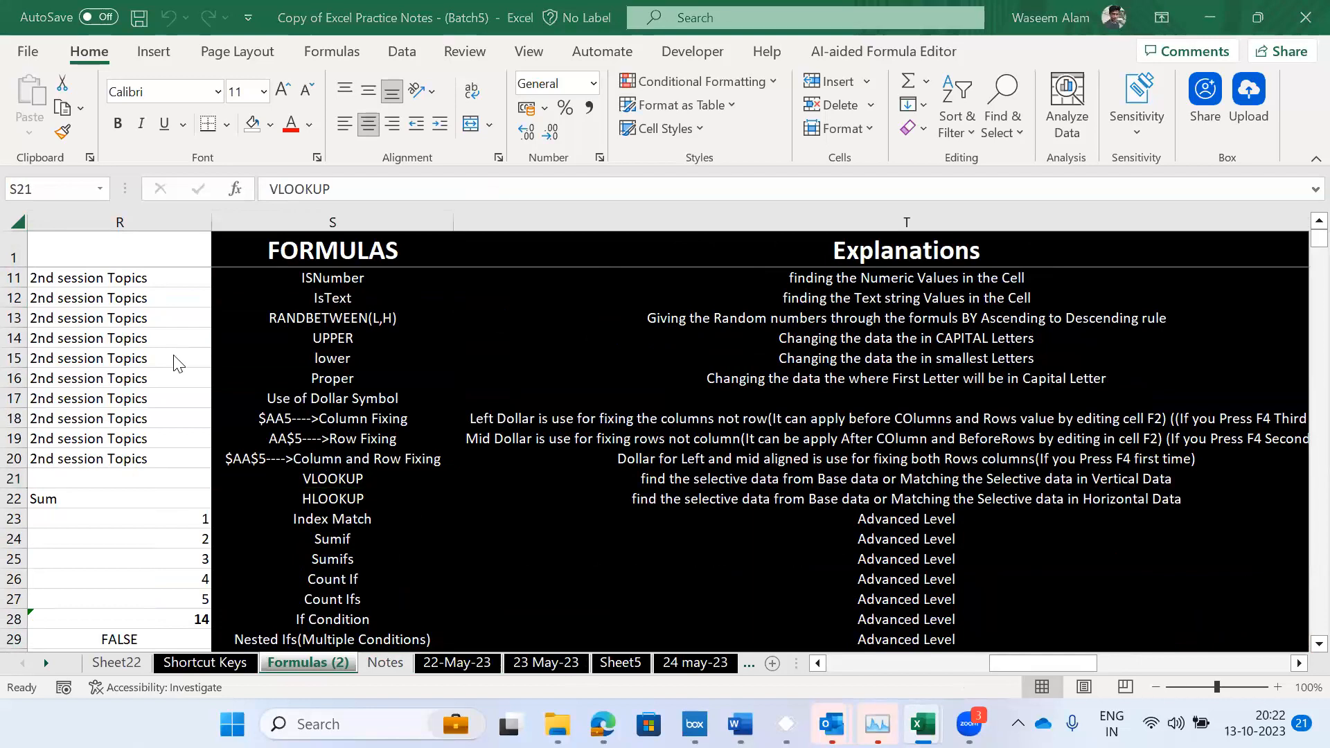
pyautogui.press('super+Tab')
pyautogui.hotkey('alt', 'Tab')
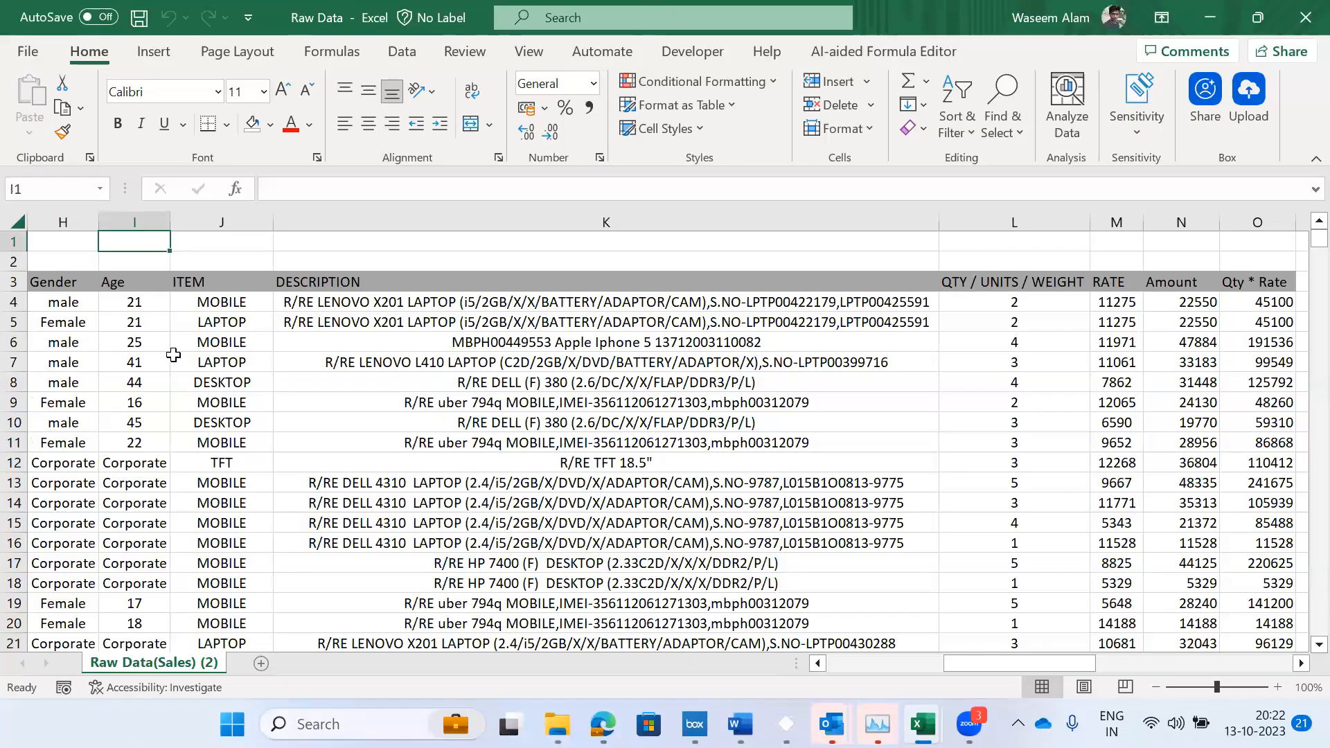
pyautogui.hotkey('ctrl', 'Home')
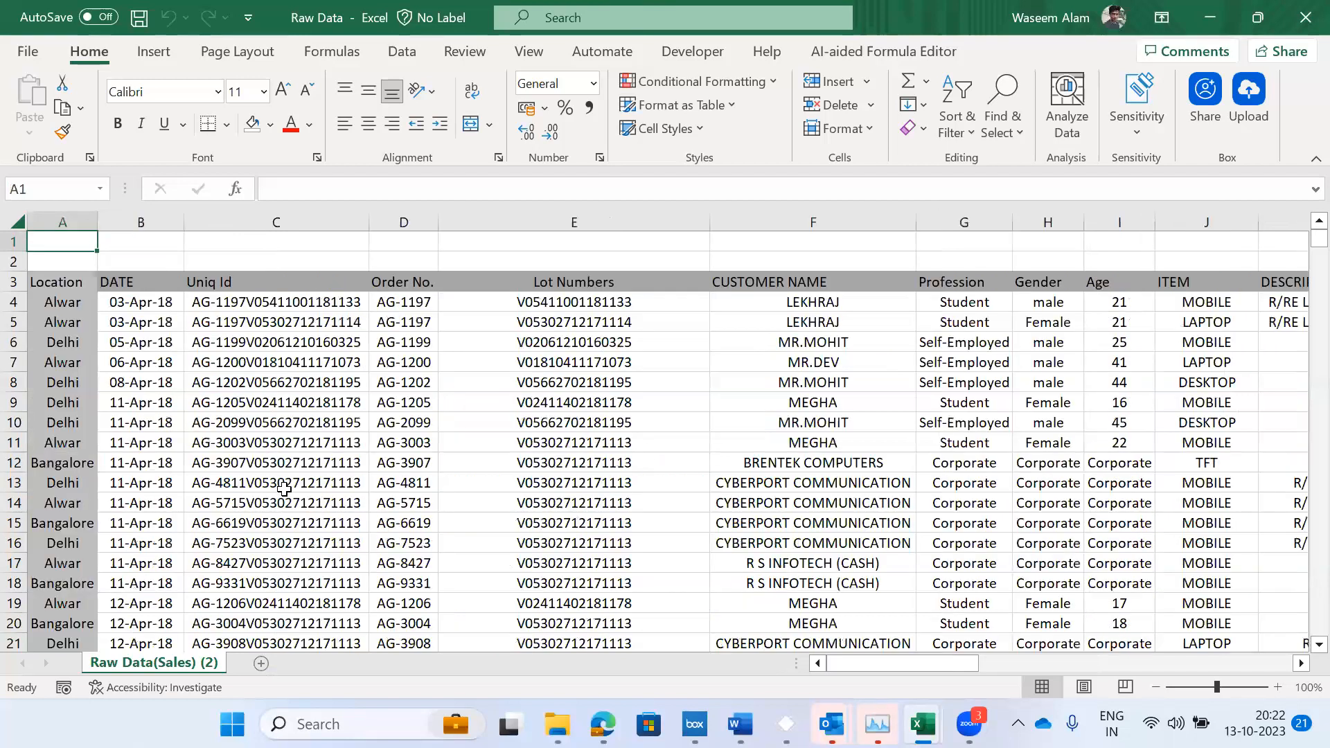
# - Copy the four Uniq Id values in C9, C13, C17 and C19 of the raw sales data
pyautogui.press('Right')
pyautogui.press('Down')
pyautogui.press('Down')
pyautogui.press('Down')
pyautogui.press('Down')
pyautogui.press('Right')
pyautogui.press('Down')
pyautogui.press('Down')
pyautogui.press('Down')
pyautogui.press('Down')
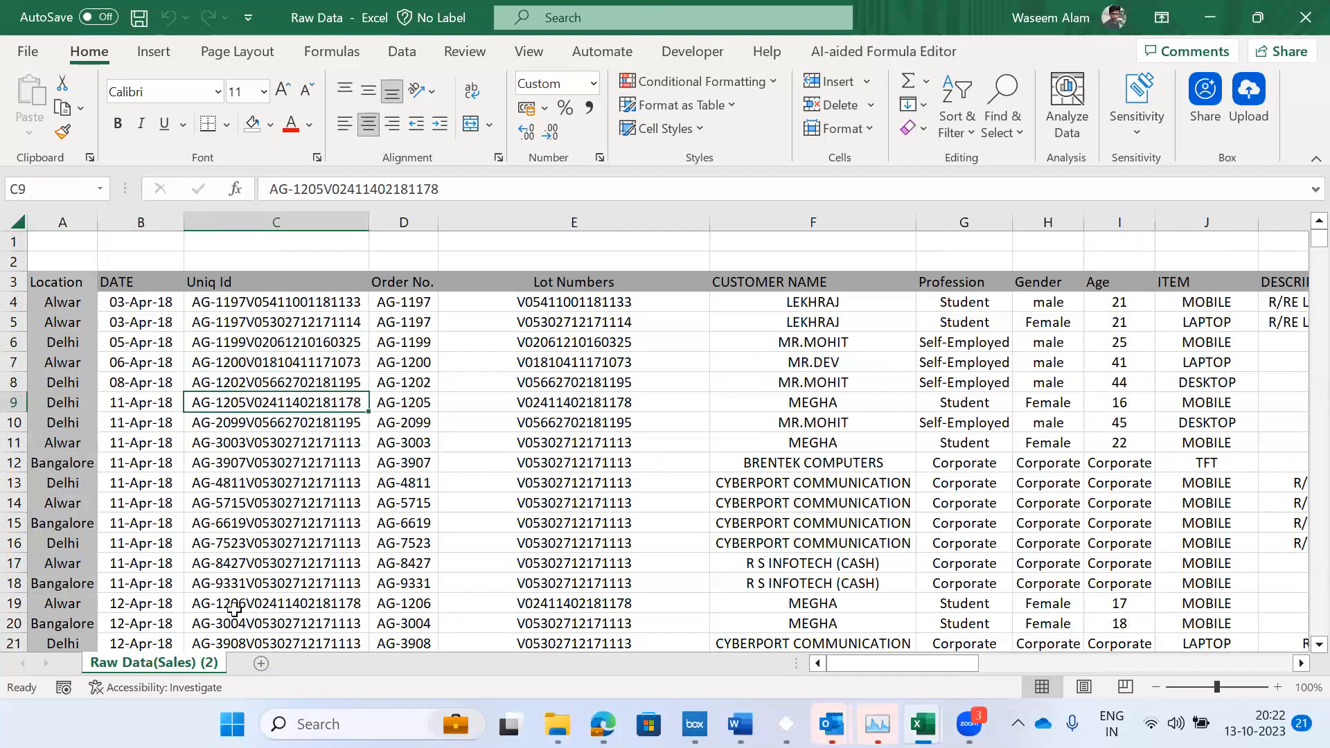
pyautogui.hotkey('ctrl', 'Up')
pyautogui.hotkey('ctrl', 'Right')
pyautogui.press('Left')
pyautogui.hotkey('ctrl', 'c')
# - Add a new worksheet and paste the copied Uniq Id values starting at D3
pyautogui.hotkey('shift', 'F11')
pyautogui.press('Right')
pyautogui.press('Down')
pyautogui.press('Down')
pyautogui.press('Right')
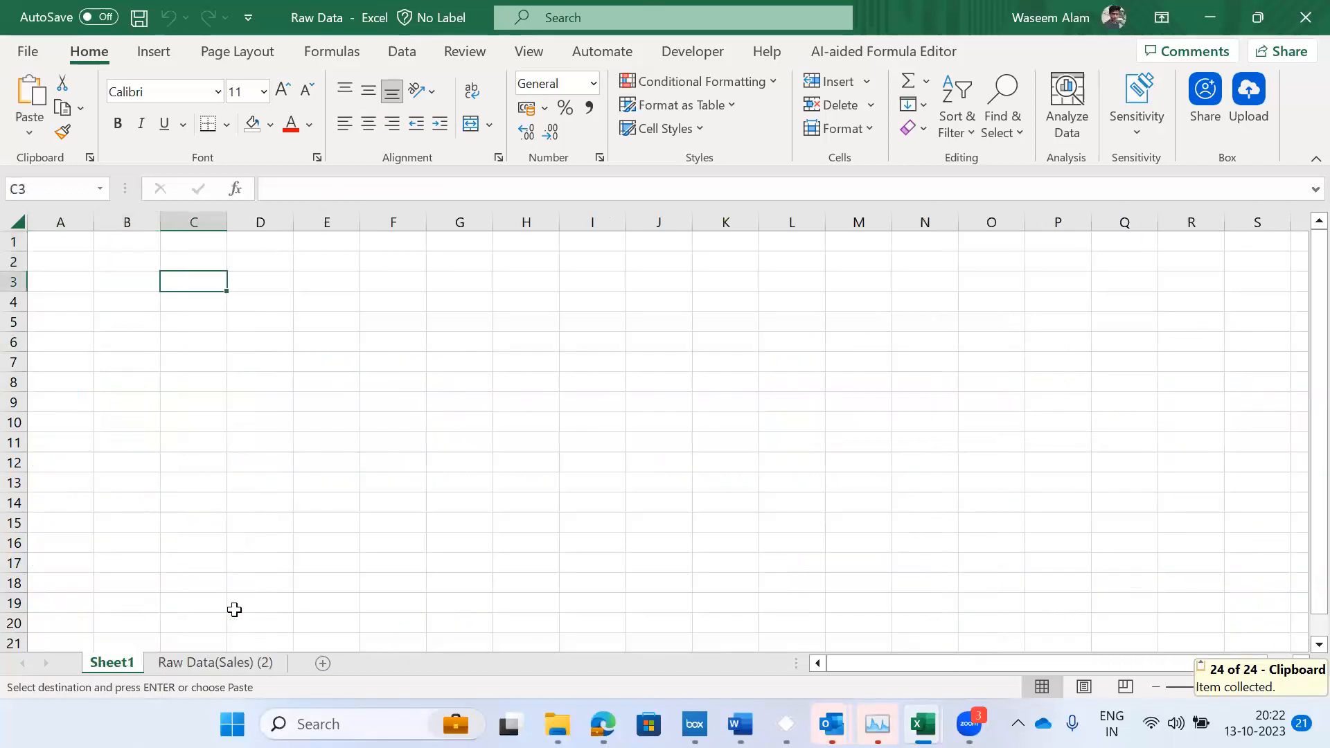
pyautogui.press('Right')
pyautogui.hotkey('ctrl', 'v')
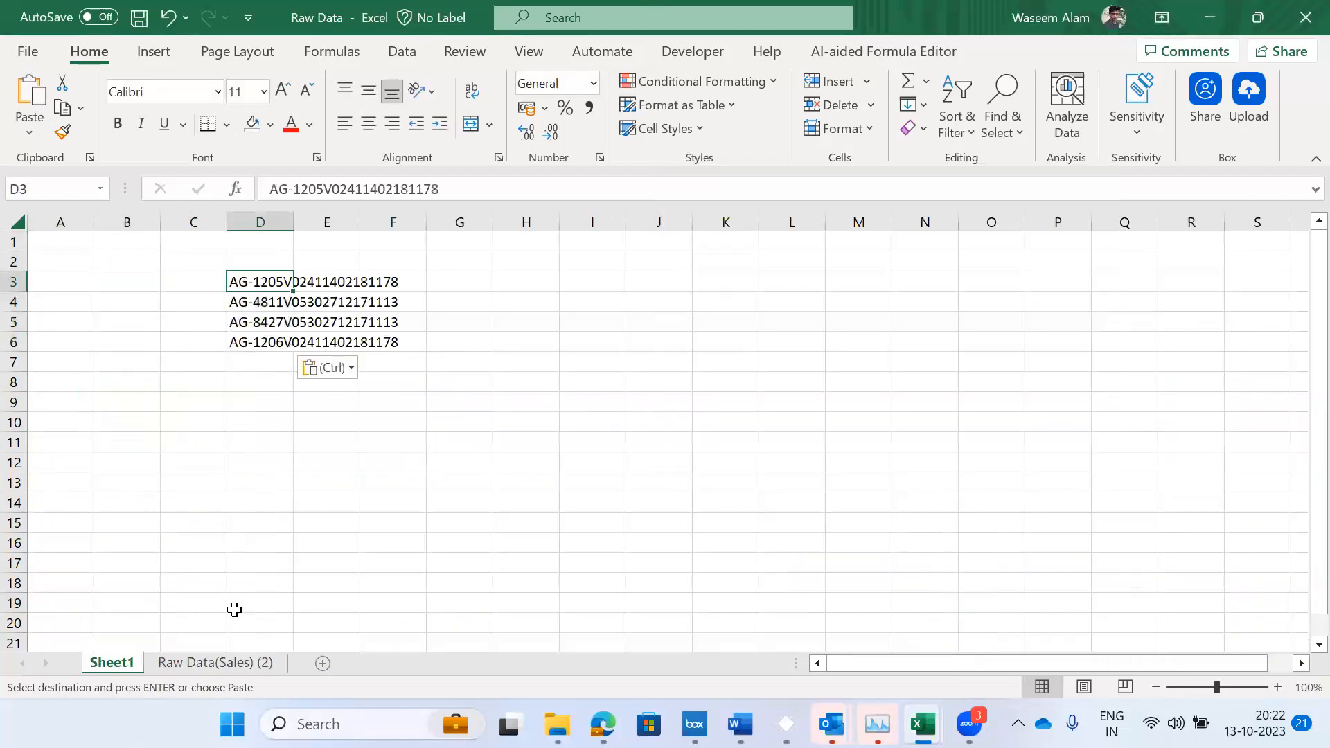
# - Copy the Uniq Id heading from C3 of Raw Data(Sales) (2) into D2 of Sheet1, above the pasted values
pyautogui.hotkey('ctrl', 'pagedown')
pyautogui.hotkey('ctrl', 'Left')
pyautogui.hotkey('ctrl', 'shift', 'Down')
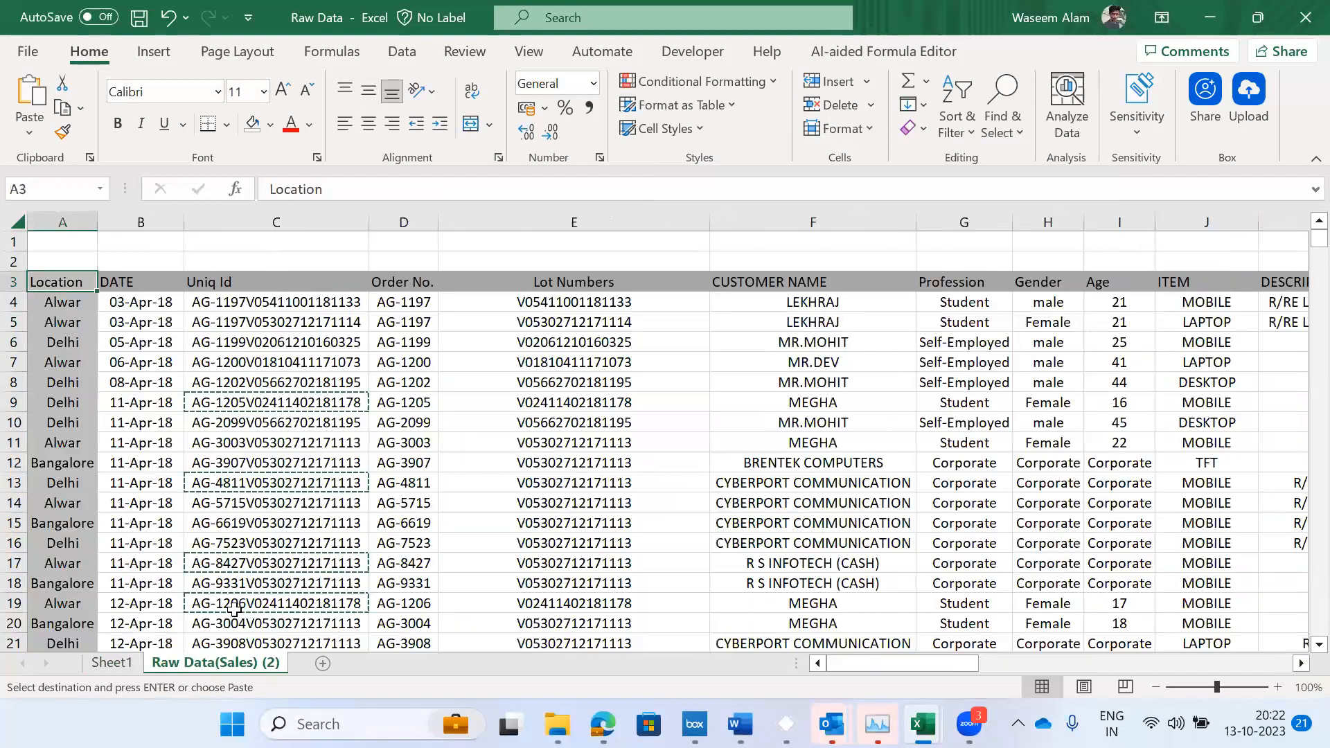
pyautogui.press('Right')
pyautogui.press('Right')
pyautogui.hotkey('ctrl', 'c')
pyautogui.hotkey('ctrl', 'pageup')
pyautogui.press('Right')
pyautogui.press('Left')
pyautogui.press('Up')
pyautogui.hotkey('ctrl', 'v')
# - Review the row 3 headings of Raw Data(Sales) (2) from Uniq Id across to ITEM
pyautogui.hotkey('ctrl', 'pagedown')
pyautogui.press('Right')
pyautogui.press('Right')
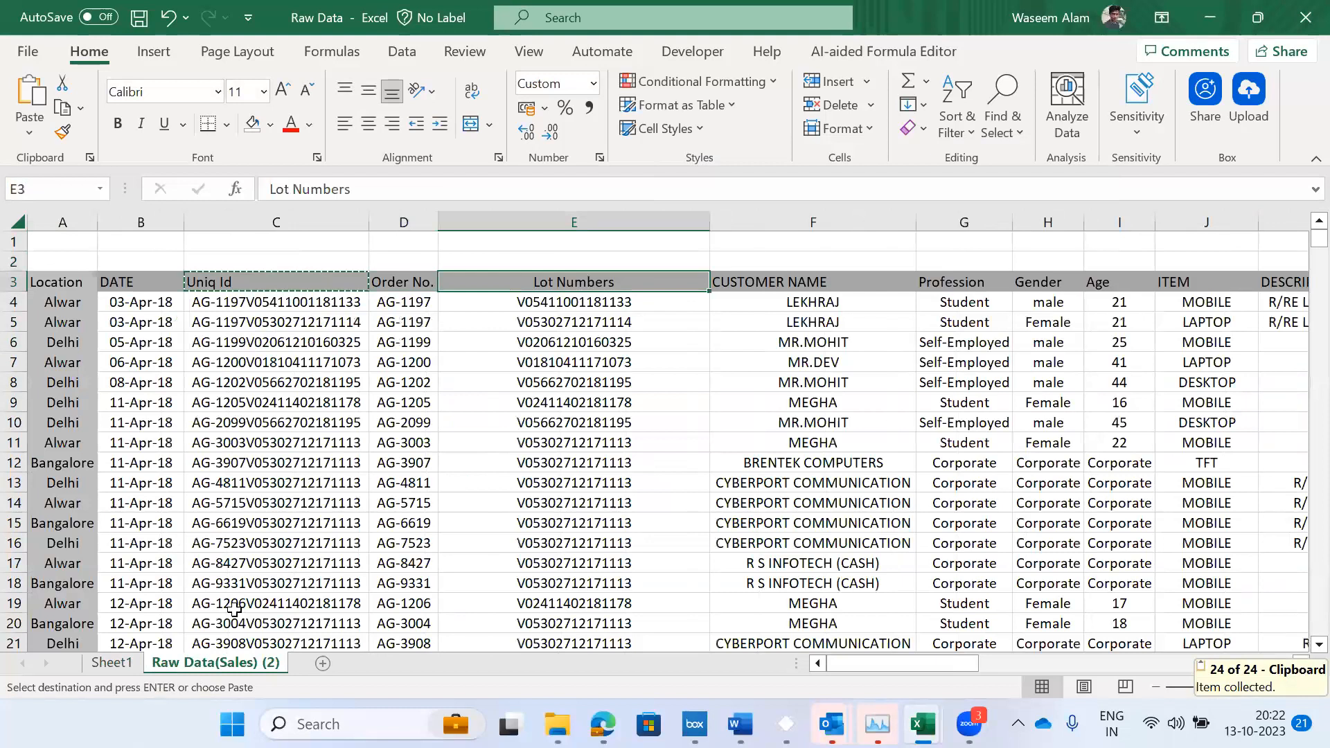
pyautogui.press('Right')
pyautogui.press('Right')
pyautogui.press('Right')
pyautogui.press('Right')
pyautogui.press('Left')
pyautogui.press('Left')
pyautogui.press('Left')
pyautogui.press('Left')
pyautogui.press('Down')
pyautogui.press('Left')
pyautogui.press('Up')
pyautogui.press('Right')
pyautogui.press('Right')
pyautogui.press('Right')
pyautogui.press('Right')
pyautogui.press('Right')
pyautogui.press('Right')
pyautogui.press('Right')
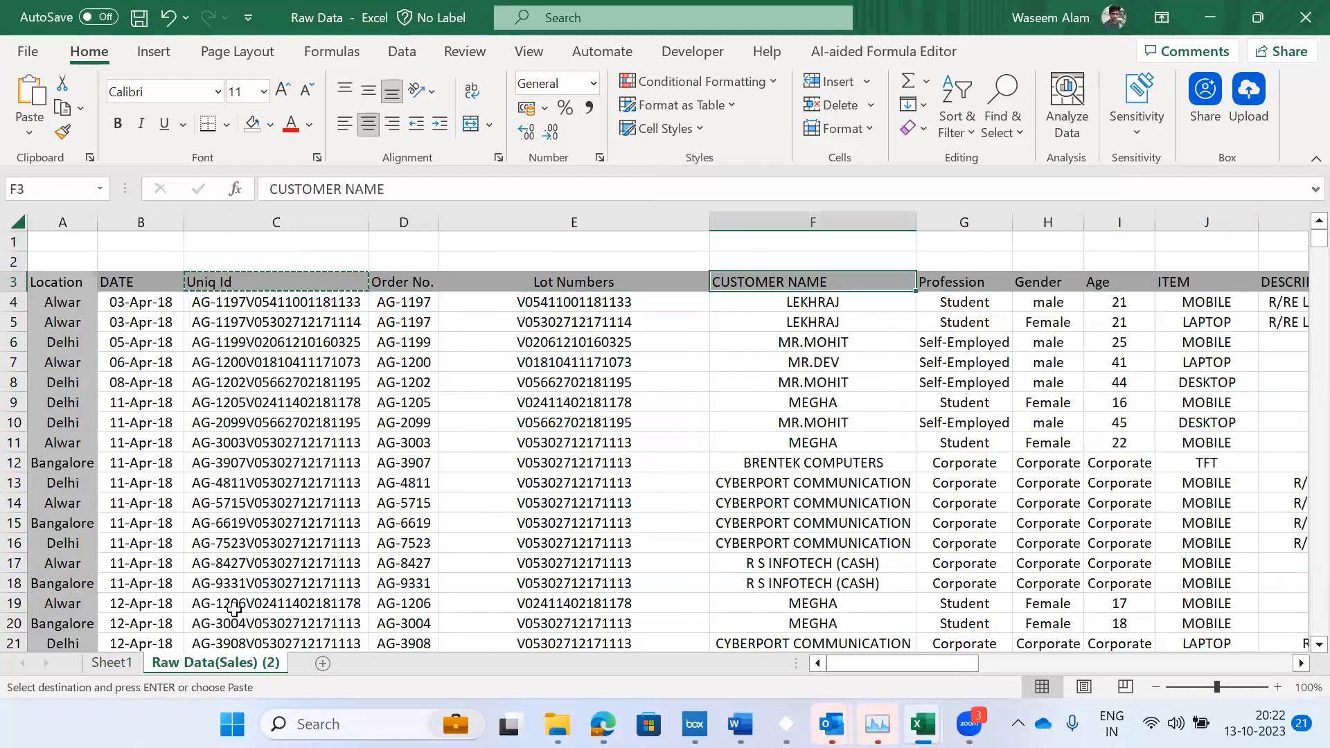
pyautogui.press('Left')
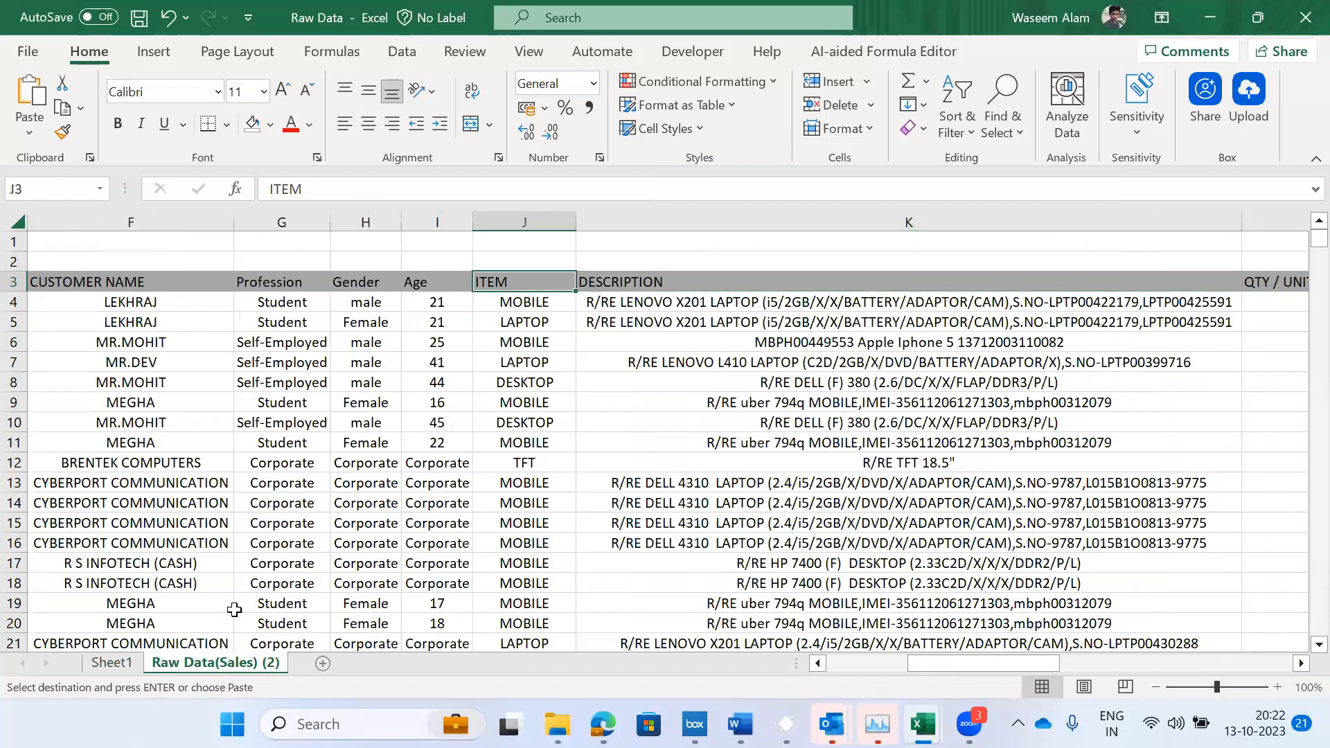
# - Copy the ITEM heading from J3 of Raw Data(Sales) (2) into E2 of Sheet1, beside the Uniq Id heading
pyautogui.hotkey('ctrl', 'Left')
pyautogui.press('Right')
pyautogui.press('Right')
pyautogui.press('Right')
pyautogui.press('Right')
pyautogui.press('Right')
pyautogui.press('Left')
pyautogui.press('Right')
pyautogui.press('Right')
pyautogui.press('Right')
pyautogui.press('Right')
pyautogui.press('Right')
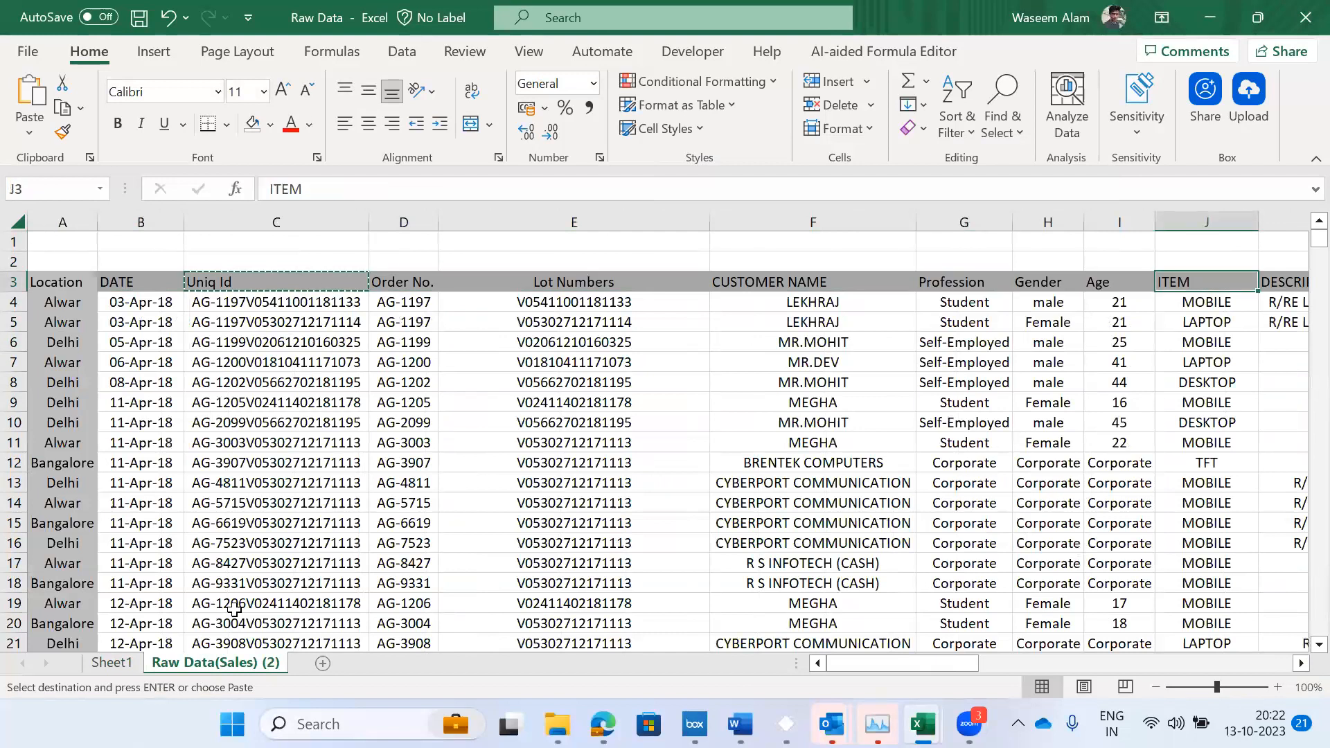
pyautogui.hscroll(3, 234, 610)
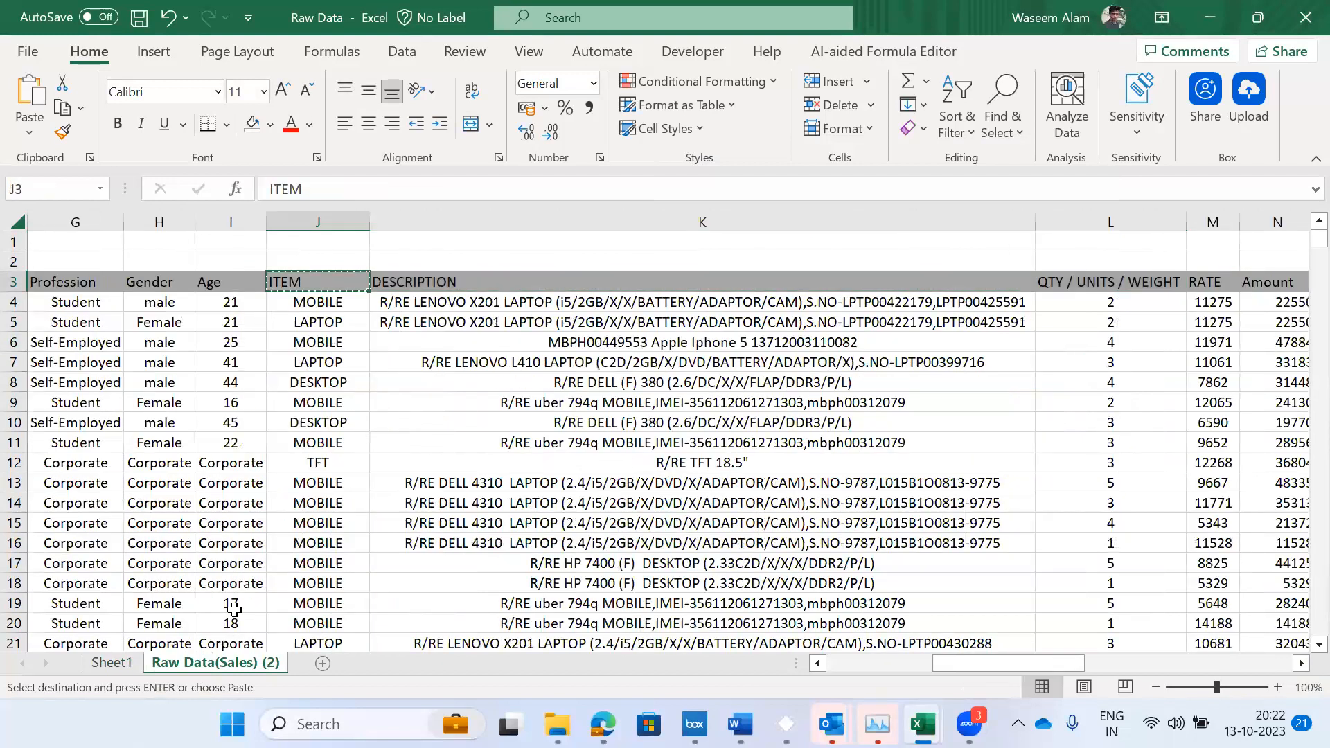
pyautogui.hotkey('ctrl', 'pageup')
pyautogui.press('Right')
pyautogui.hotkey('ctrl', 'v')
pyautogui.press('Left')
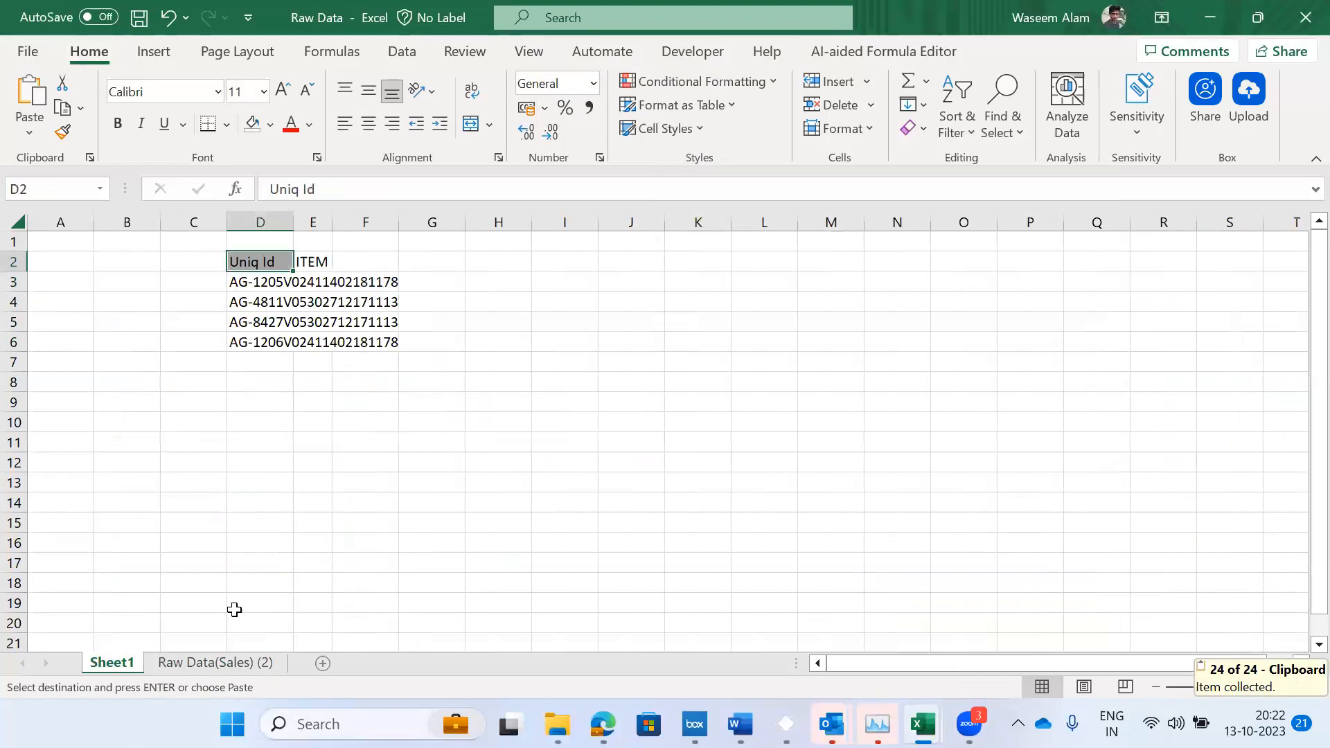
# - AutoFit column D of Sheet1 to the width of the Uniq Id values
pyautogui.press('Down')
pyautogui.hotkey('ctrl', 'shift', 'Down')
pyautogui.hotkey('alt', 'h')
pyautogui.press('o')
pyautogui.press('i')
pyautogui.press('Down')
pyautogui.hotkey('ctrl', 'Up')
# - Look over the small Uniq Id and ITEM table on Sheet1 and copy the text of the first Uniq Id in D3
pyautogui.hotkey('ctrl', 'shift', 'Down')
pyautogui.hotkey('ctrl', 'shift', 'Down')
pyautogui.hotkey('ctrl', 'Up')
pyautogui.press('Down')
pyautogui.press('Right')
pyautogui.press('Down')
pyautogui.press('Left')
pyautogui.hotkey('ctrl', 'Left')
pyautogui.press('Right')
pyautogui.hotkey('ctrl', 'Right')
pyautogui.press('F2')
pyautogui.hotkey('shift', 'Home')
pyautogui.hotkey('ctrl', 'c')
pyautogui.press('Escape')
pyautogui.press('Up')
pyautogui.press('Down')
pyautogui.press('Down')
pyautogui.hotkey('ctrl', 'Up')
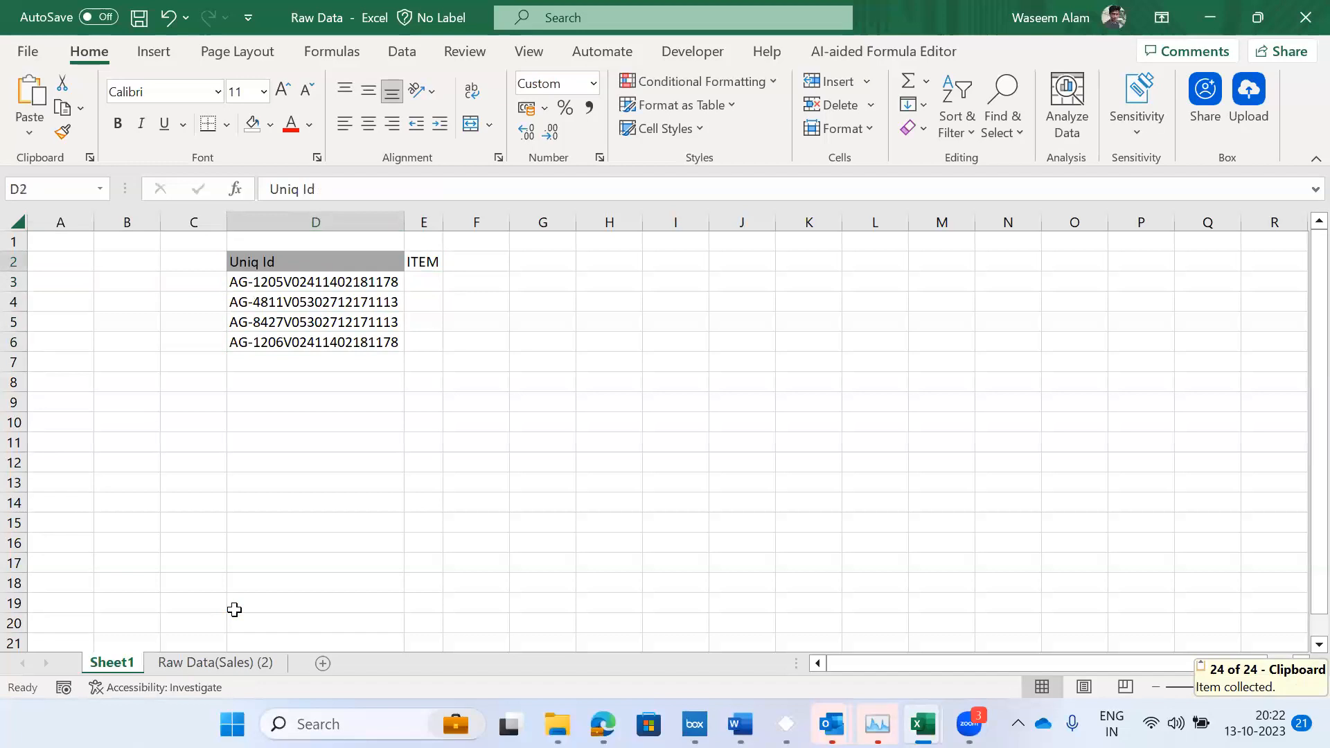
# - Enter the note "CTRL +F" in C2 of Raw Data(Sales) (2), above the Uniq Id heading
pyautogui.hotkey('ctrl', 'pagedown')
pyautogui.hotkey('ctrl', 'Left')
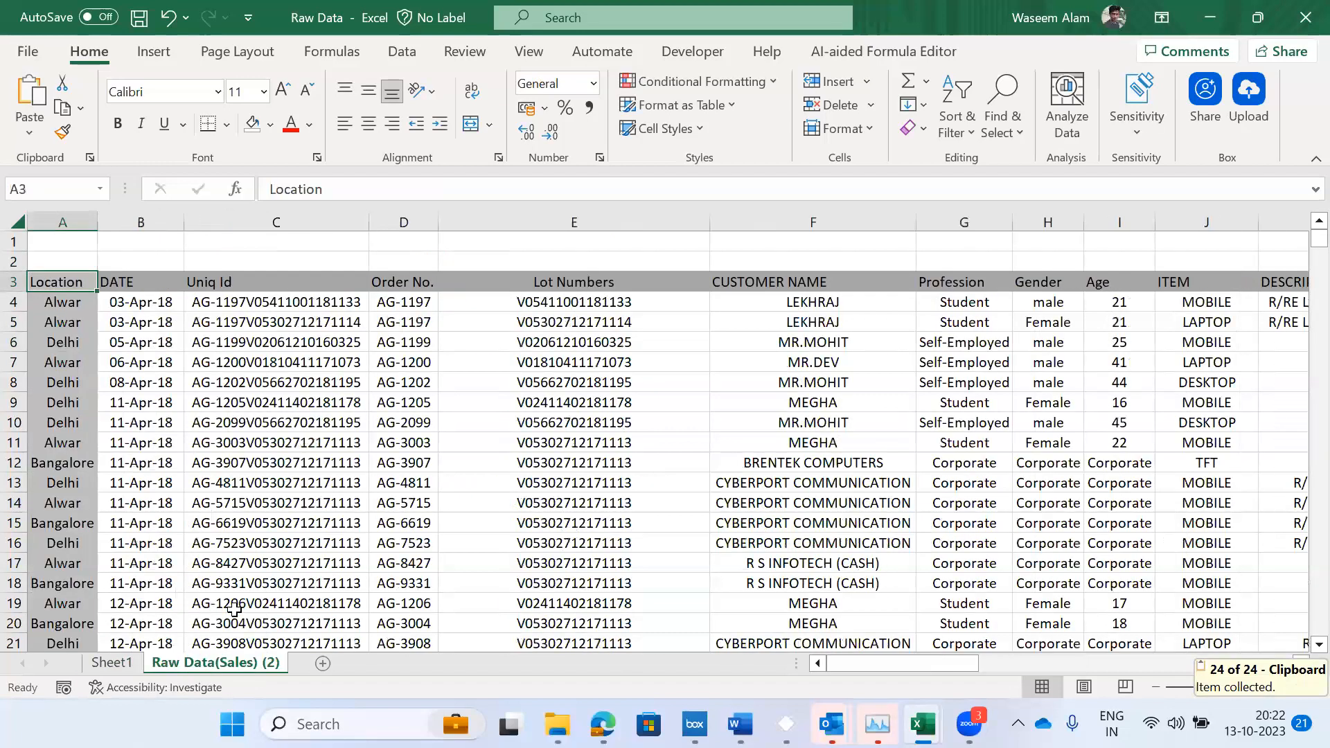
pyautogui.press('Right')
pyautogui.press('Right')
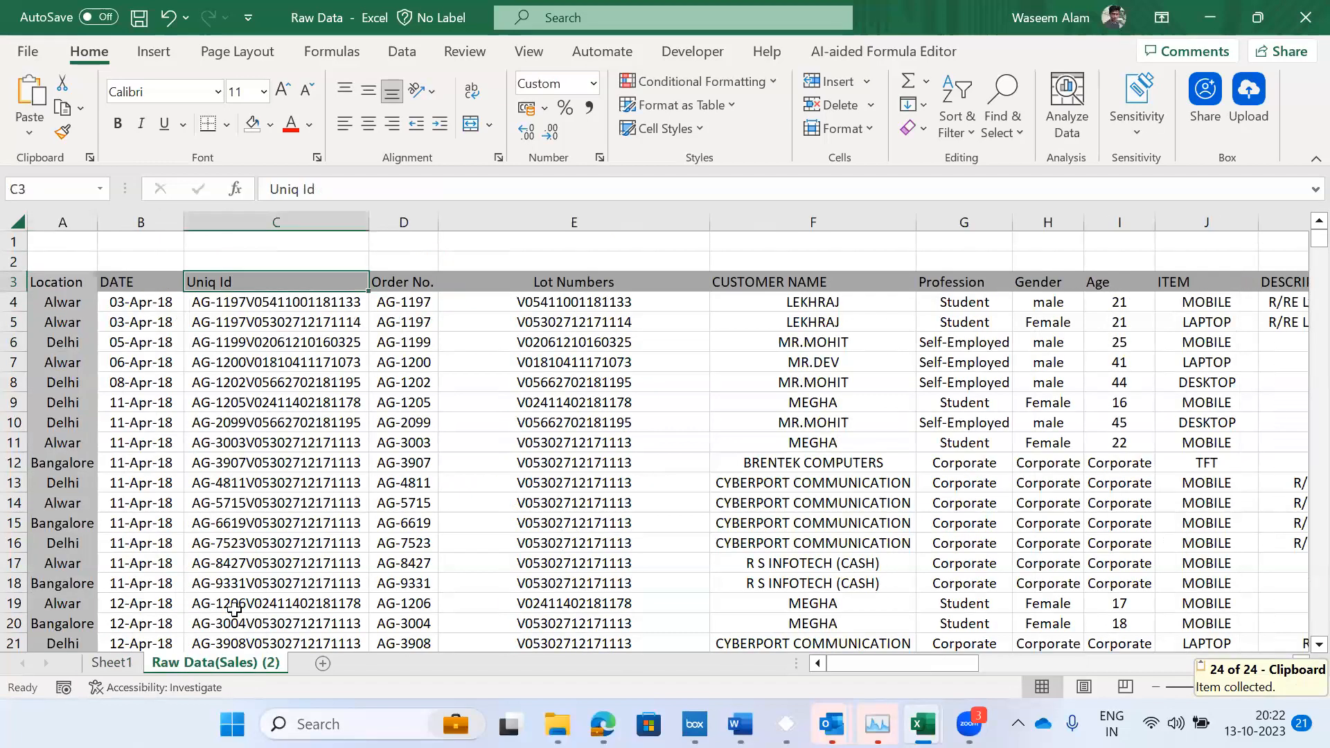
pyautogui.press('Up')
pyautogui.write('CTRL +')
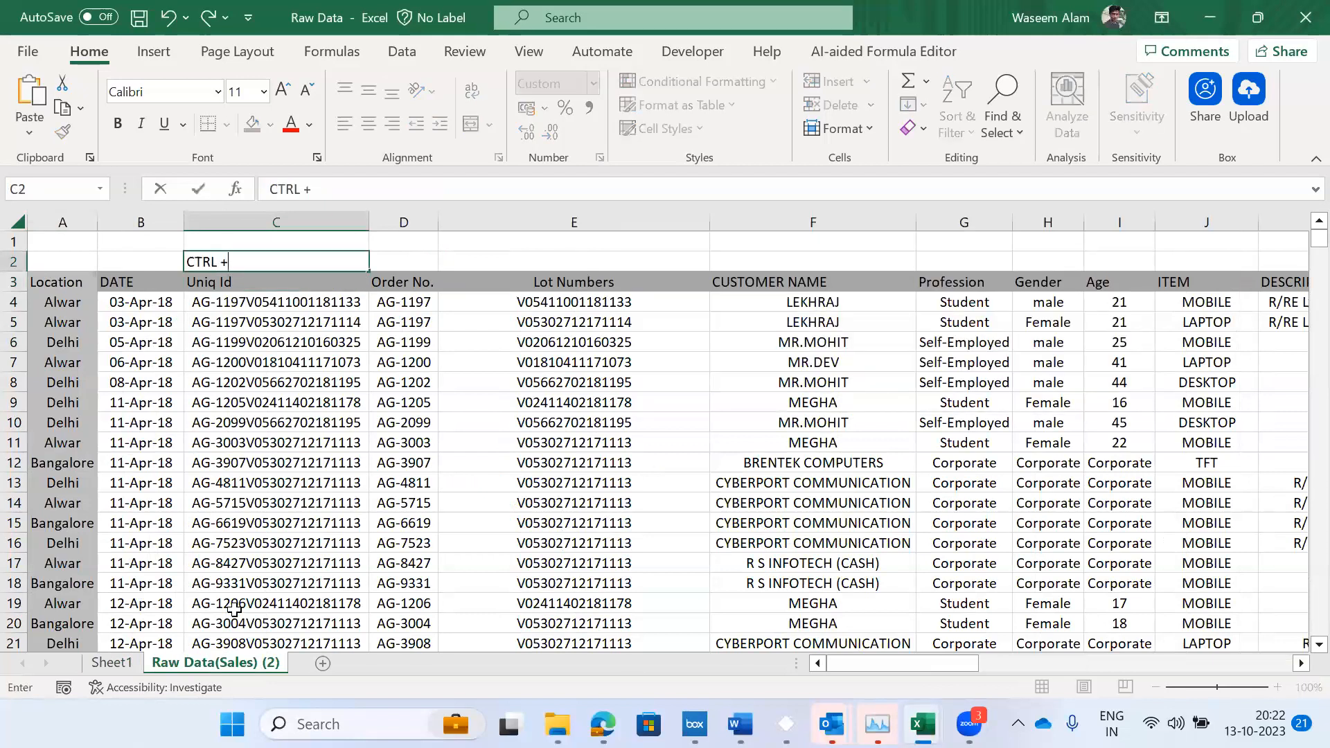
pyautogui.write('F')
pyautogui.press('Return')
# - Find the copied Uniq Id in the raw sales data and close the search
pyautogui.hotkey('ctrl', 'f')
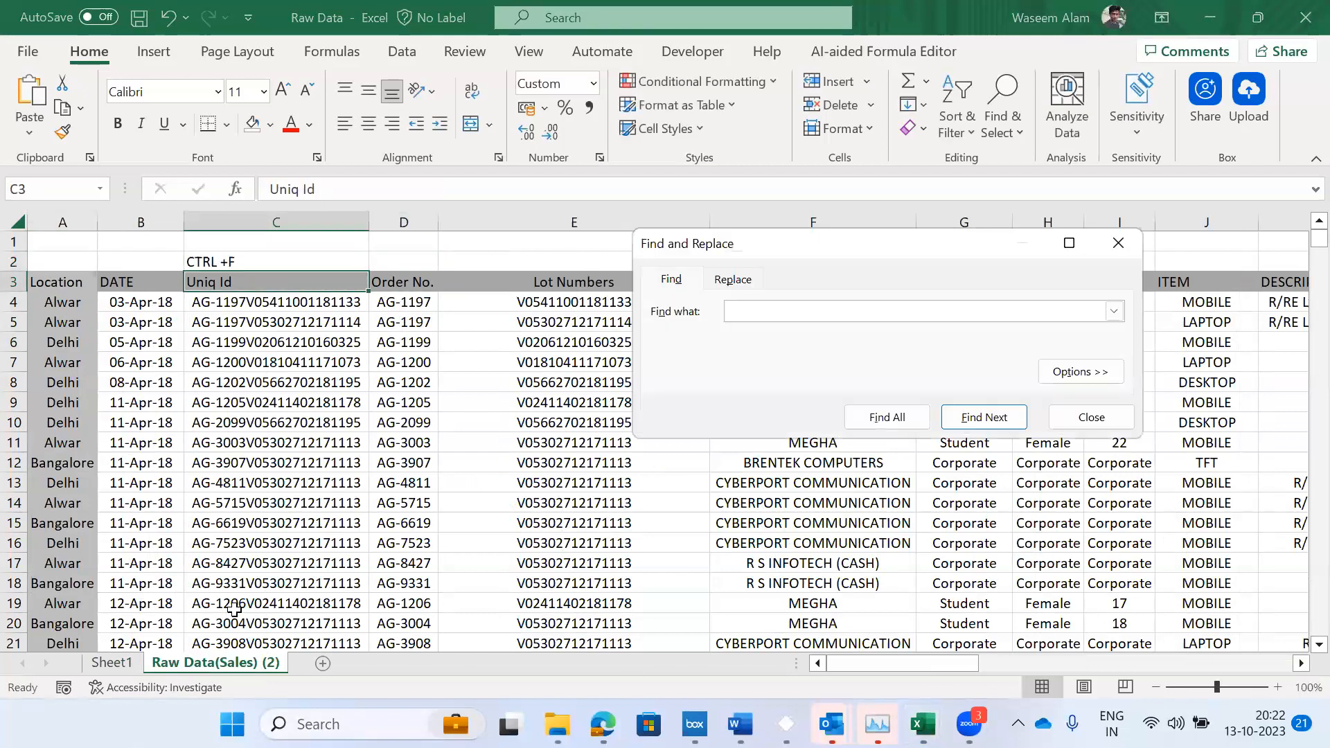
pyautogui.hotkey('ctrl', 'v')
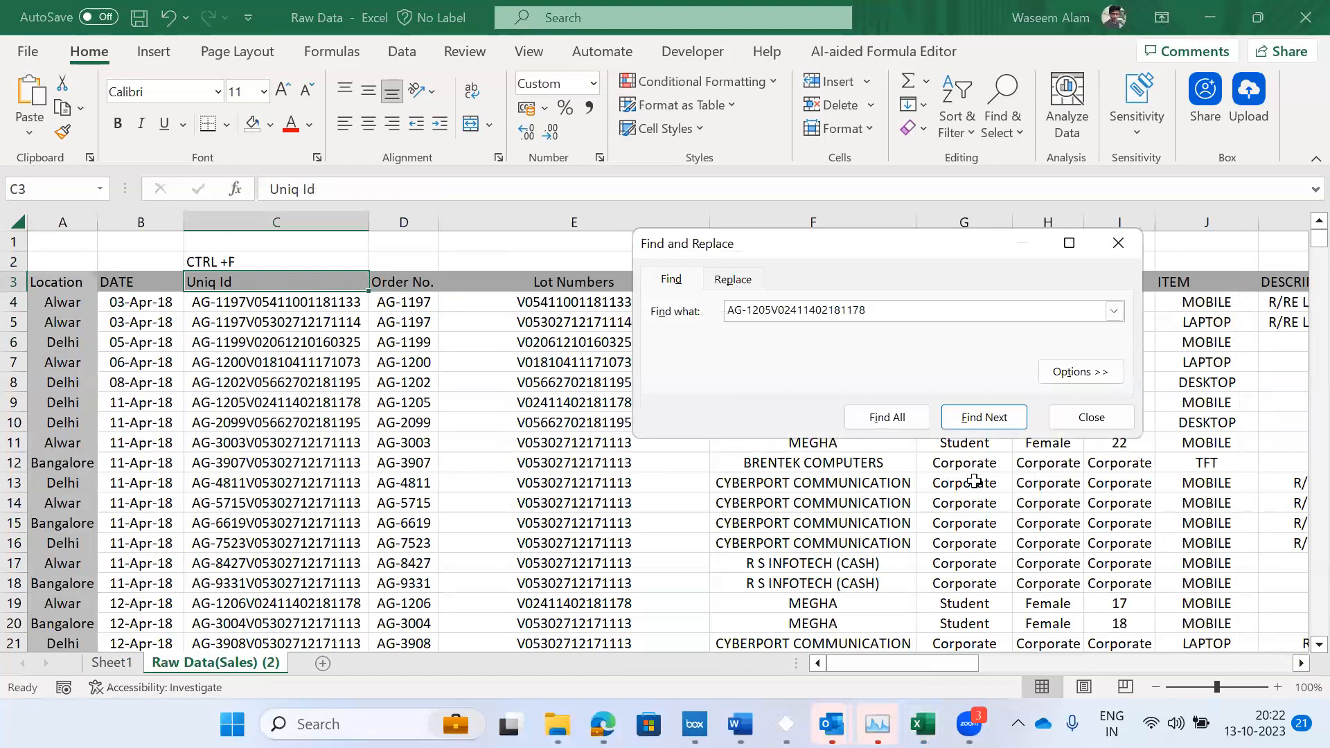
pyautogui.click(991, 424)
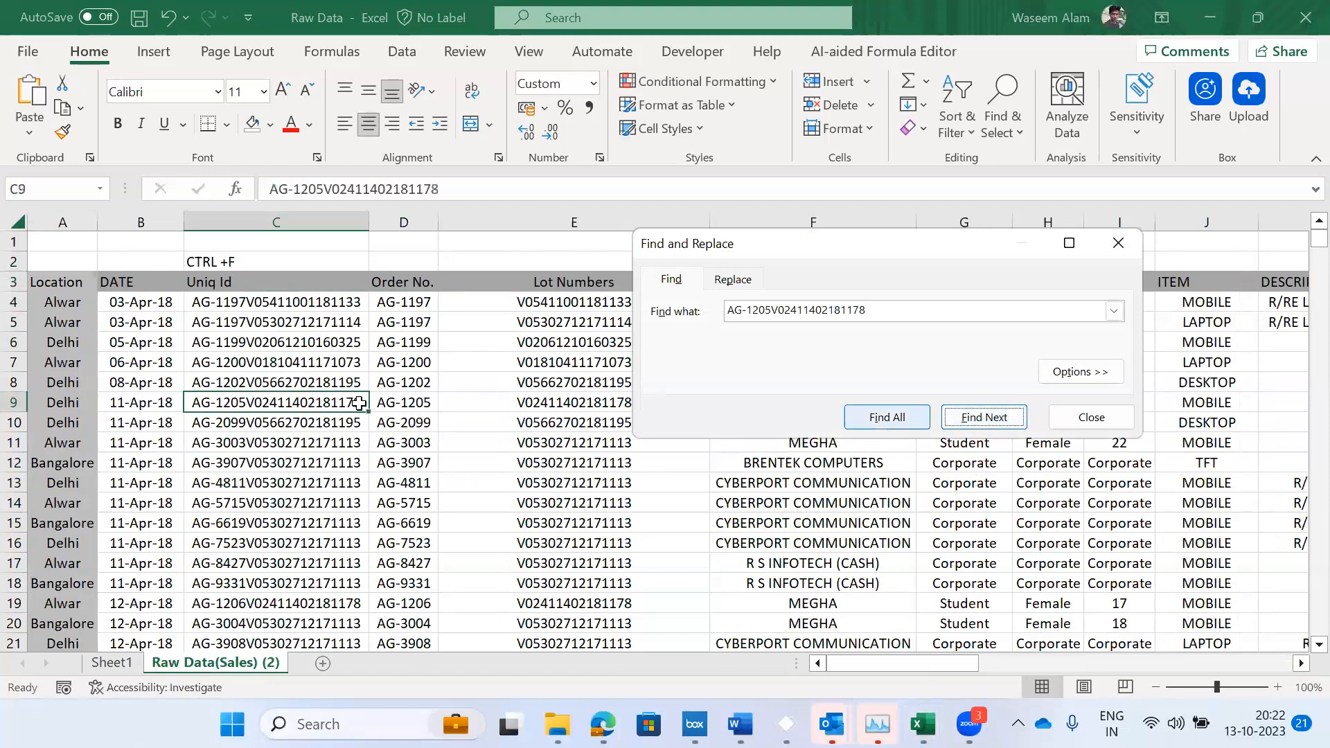
pyautogui.press('Escape')
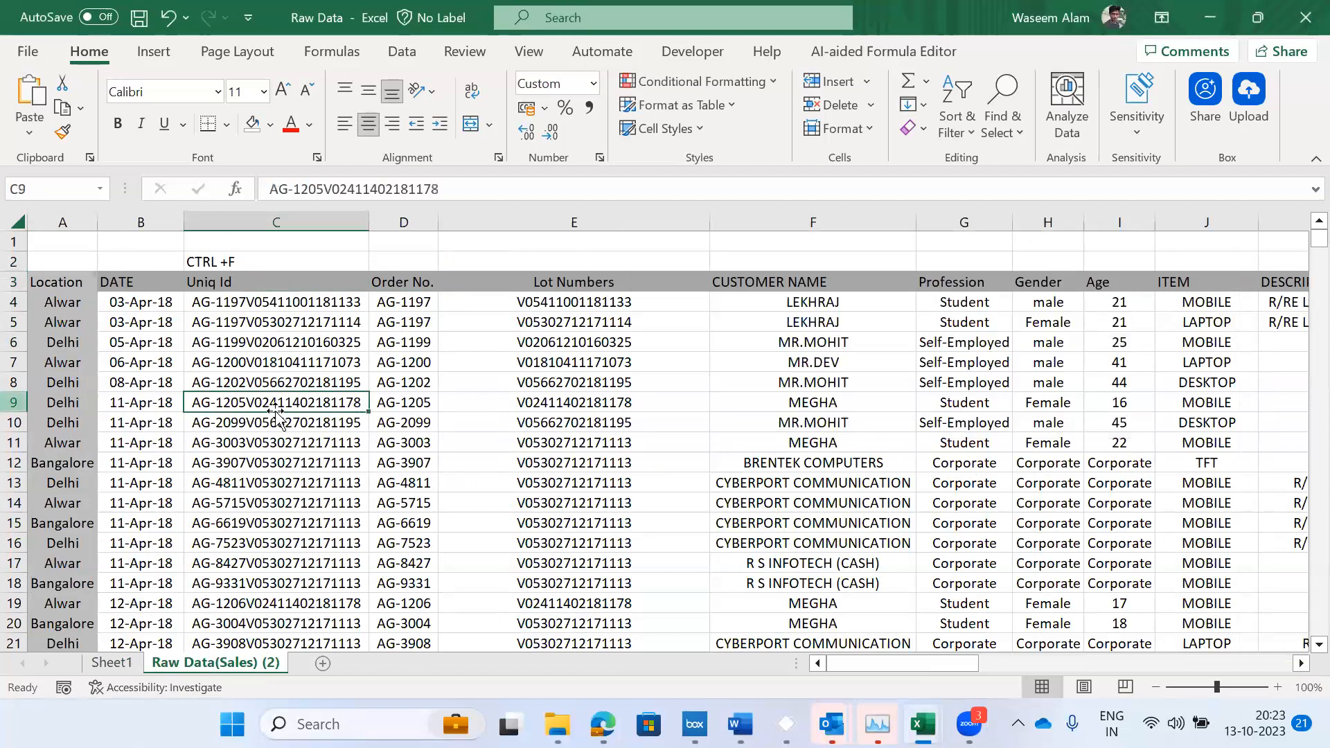
# - Copy the ITEM value of the found record in J9 and paste it as a value into E3 on Sheet1
pyautogui.press('Right')
pyautogui.press('Right')
pyautogui.press('Right')
pyautogui.press('Right')
pyautogui.press('Right')
pyautogui.press('Right')
pyautogui.press('Right')
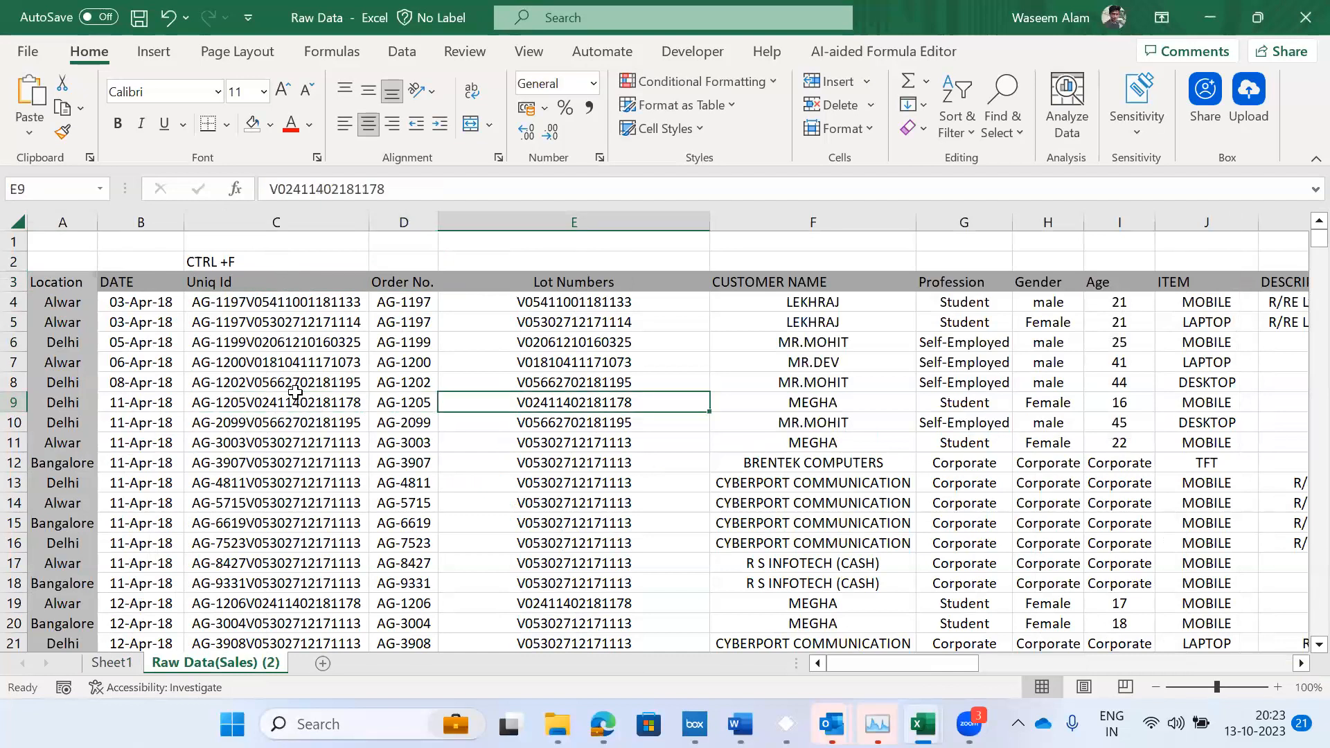
pyautogui.hotkey('ctrl', 'c')
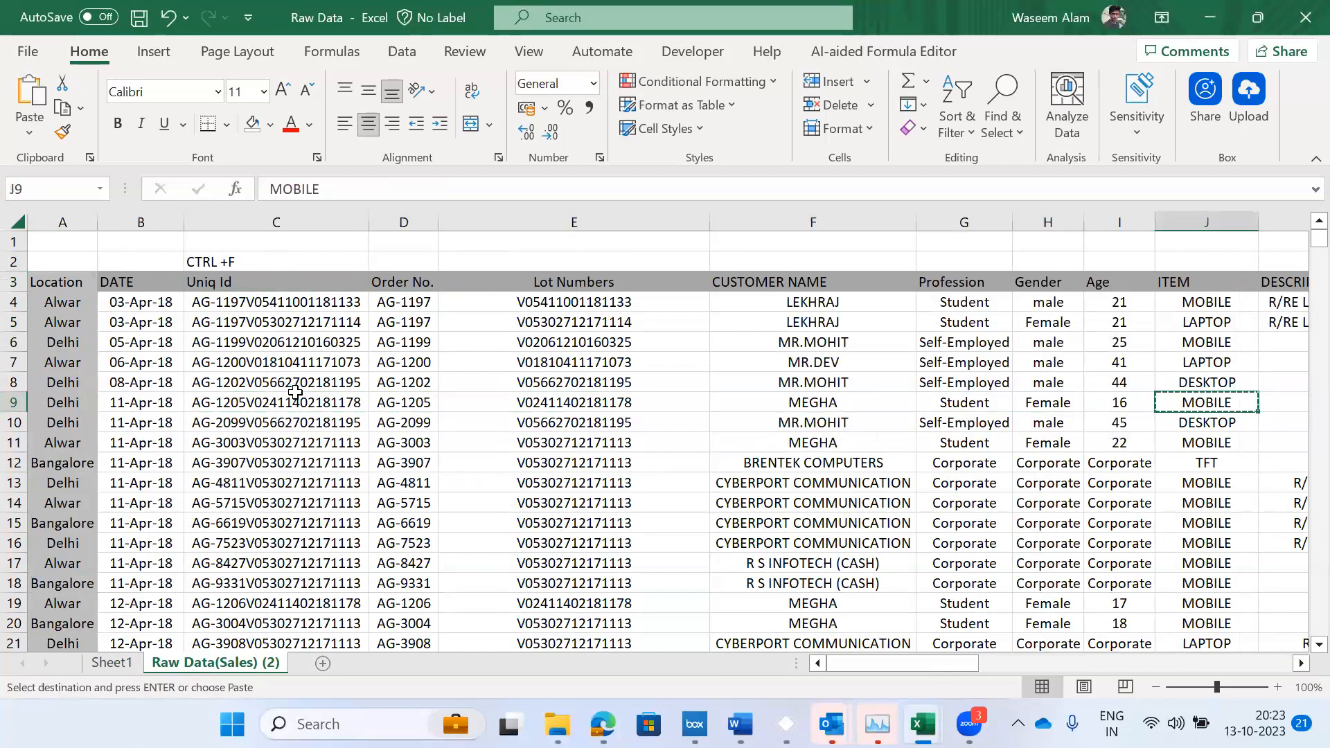
pyautogui.hotkey('ctrl', 'pageup')
pyautogui.press('Down')
pyautogui.hotkey('ctrl', 'alt', 'v')
pyautogui.press('Return')
# - Copy the text of the second Uniq Id in D4 of Sheet1 and find it in the raw sales data
pyautogui.press('Down')
pyautogui.press('Left')
pyautogui.press('Escape')
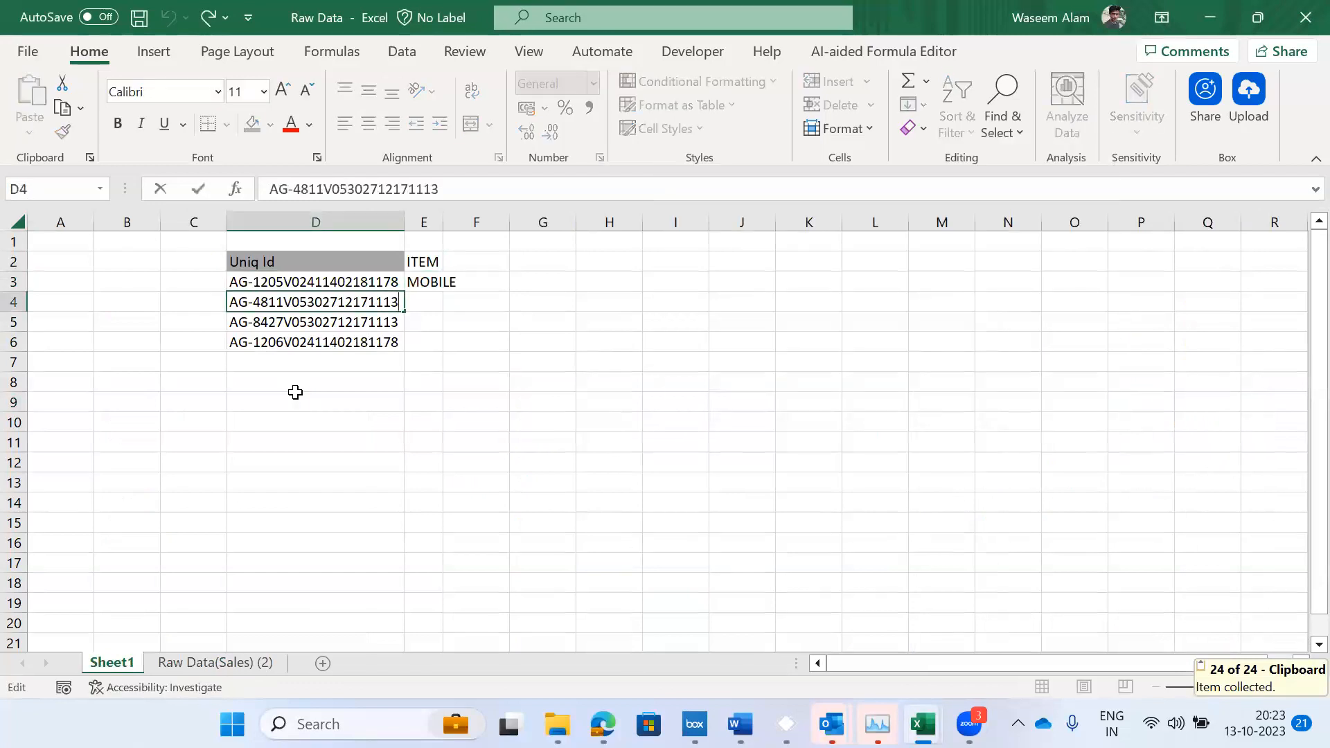
pyautogui.hotkey('ctrl', 'pagedown')
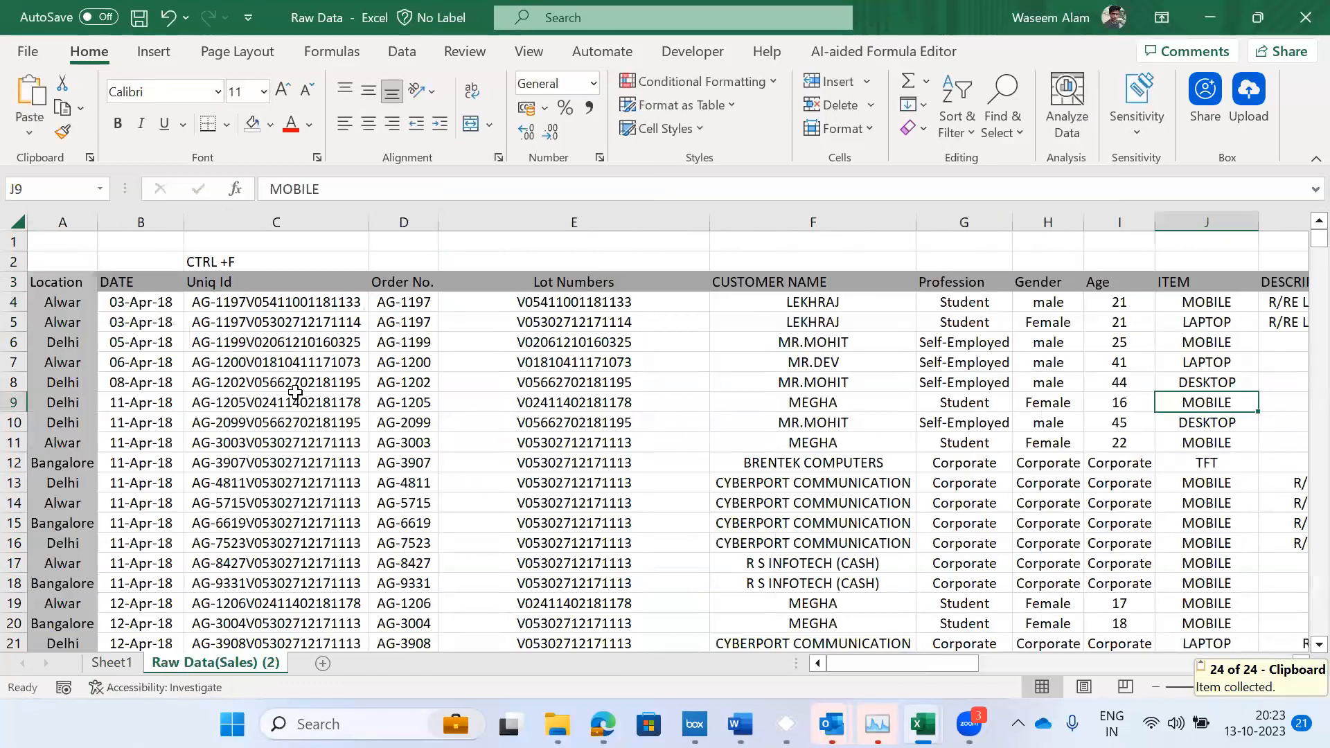
pyautogui.press('Left')
pyautogui.press('Left')
pyautogui.press('Left')
pyautogui.press('Left')
pyautogui.press('Left')
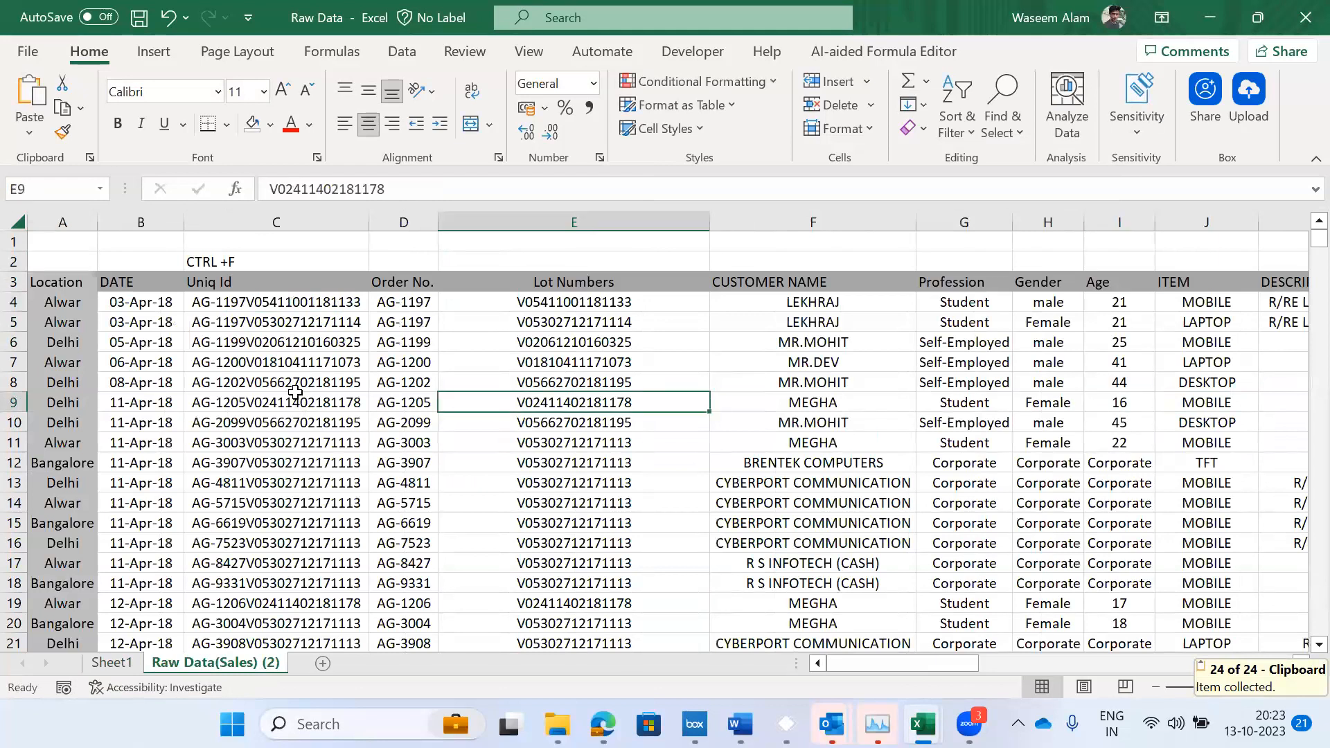
pyautogui.press('Left')
pyautogui.press('Left')
pyautogui.hotkey('ctrl', 'Up')
pyautogui.press('Down')
pyautogui.hotkey('ctrl', 'f')
pyautogui.hotkey('ctrl', 'v')
pyautogui.press('Return')
pyautogui.press('Escape')
pyautogui.press('Right')
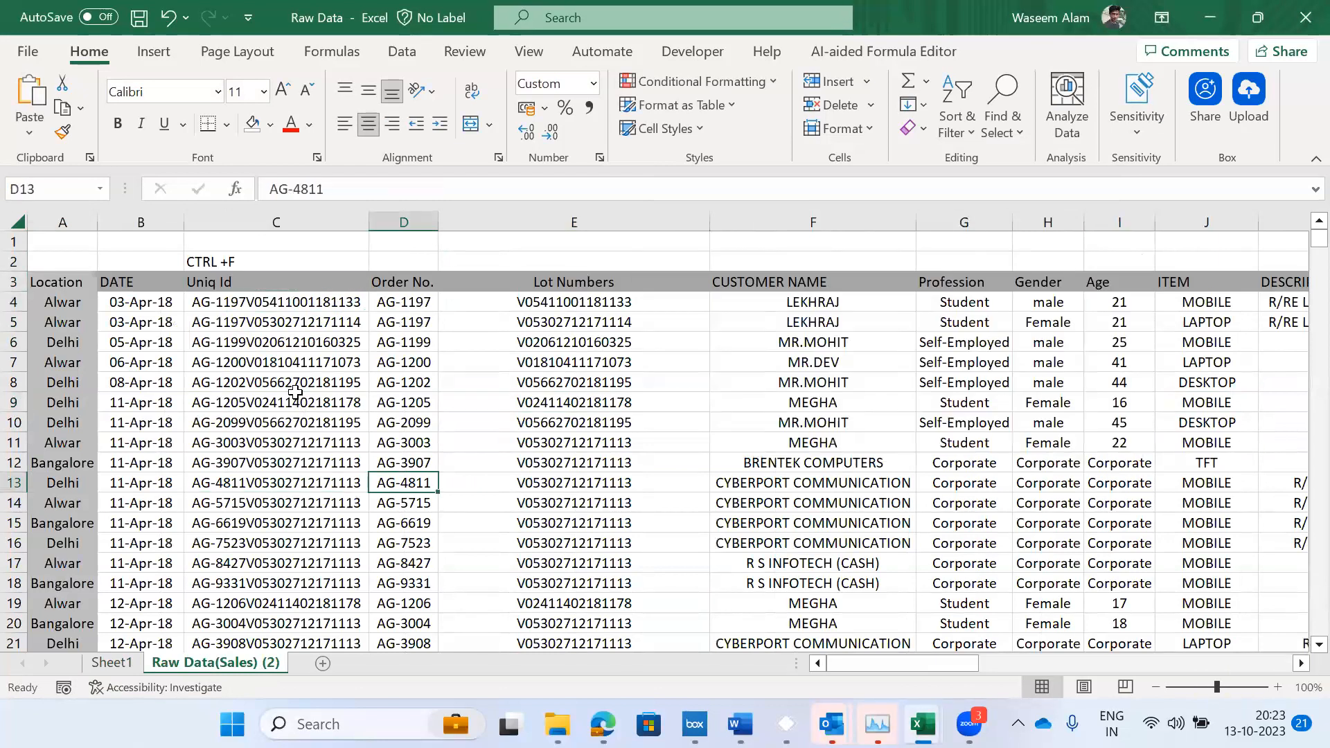
# - Copy the ITEM value of the found record in J13 of the raw sales data
pyautogui.press('Right')
pyautogui.press('Right')
pyautogui.press('Right')
pyautogui.press('Right')
pyautogui.press('Right')
pyautogui.press('Right')
pyautogui.hotkey('ctrl', 'c')
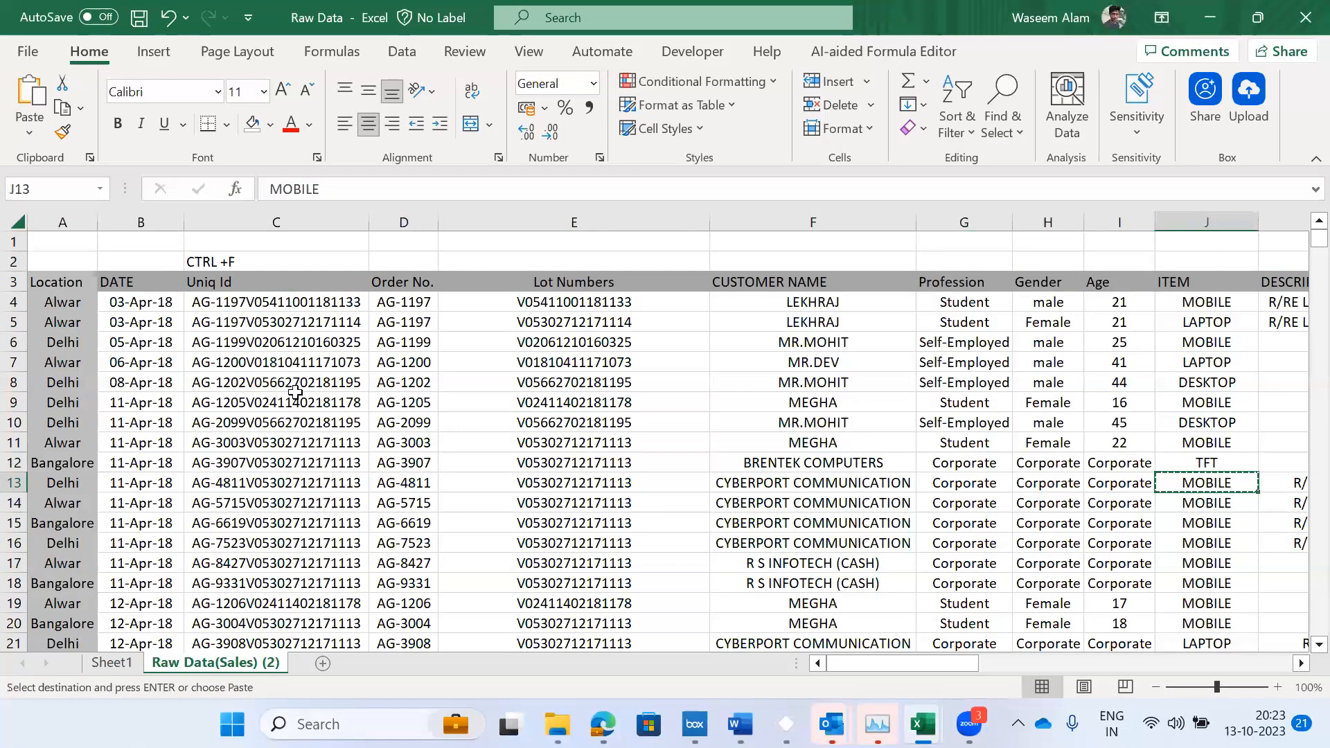
pyautogui.press('Up')
pyautogui.press('Up')
pyautogui.press('Up')
pyautogui.press('Left')
pyautogui.press('Left')
pyautogui.press('Left')
pyautogui.press('Left')
pyautogui.press('Left')
pyautogui.press('Left')
pyautogui.press('Left')
pyautogui.press('Down')
pyautogui.press('Down')
# - Delete rows 4 and 5 from Sheet1
pyautogui.hotkey('ctrl', 'pageup')
pyautogui.hotkey('shift', 'Down')
pyautogui.hotkey('shift', 'space')
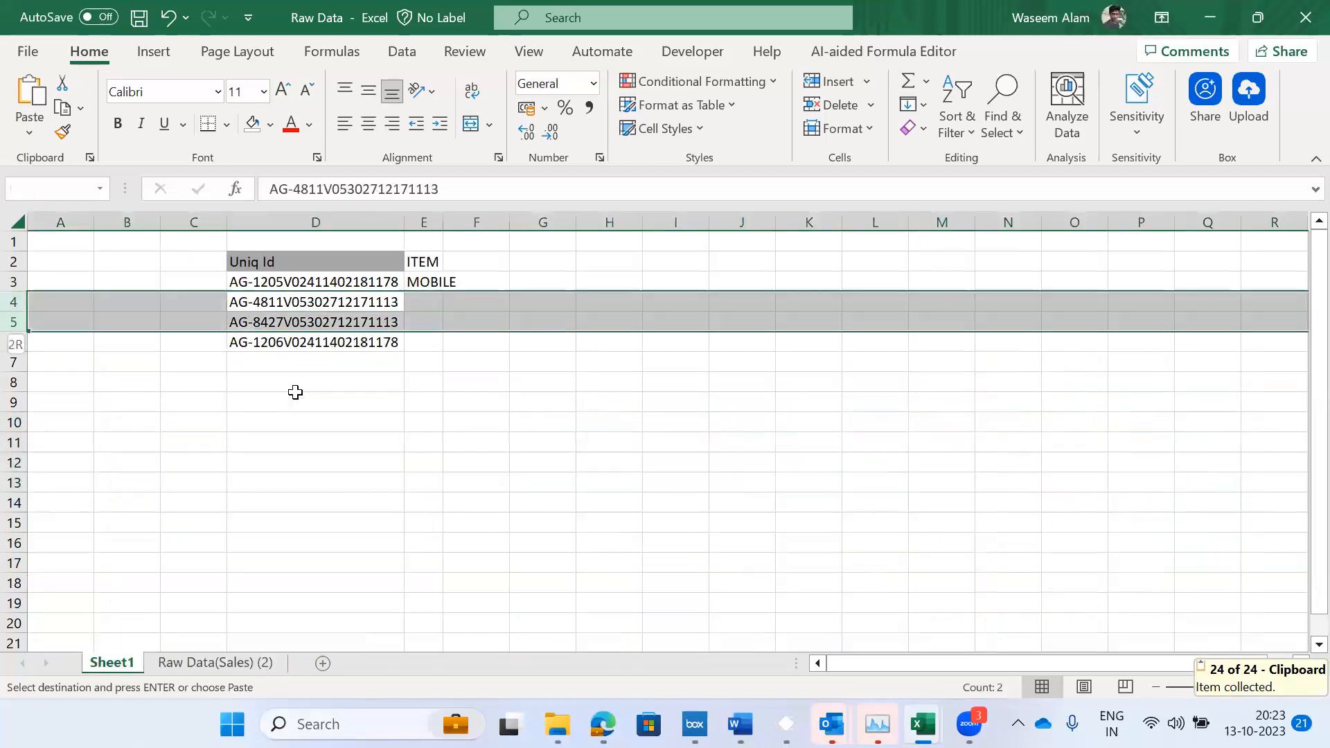
pyautogui.hotkey('ctrl', '-')
pyautogui.press('Down')
pyautogui.press('Up')
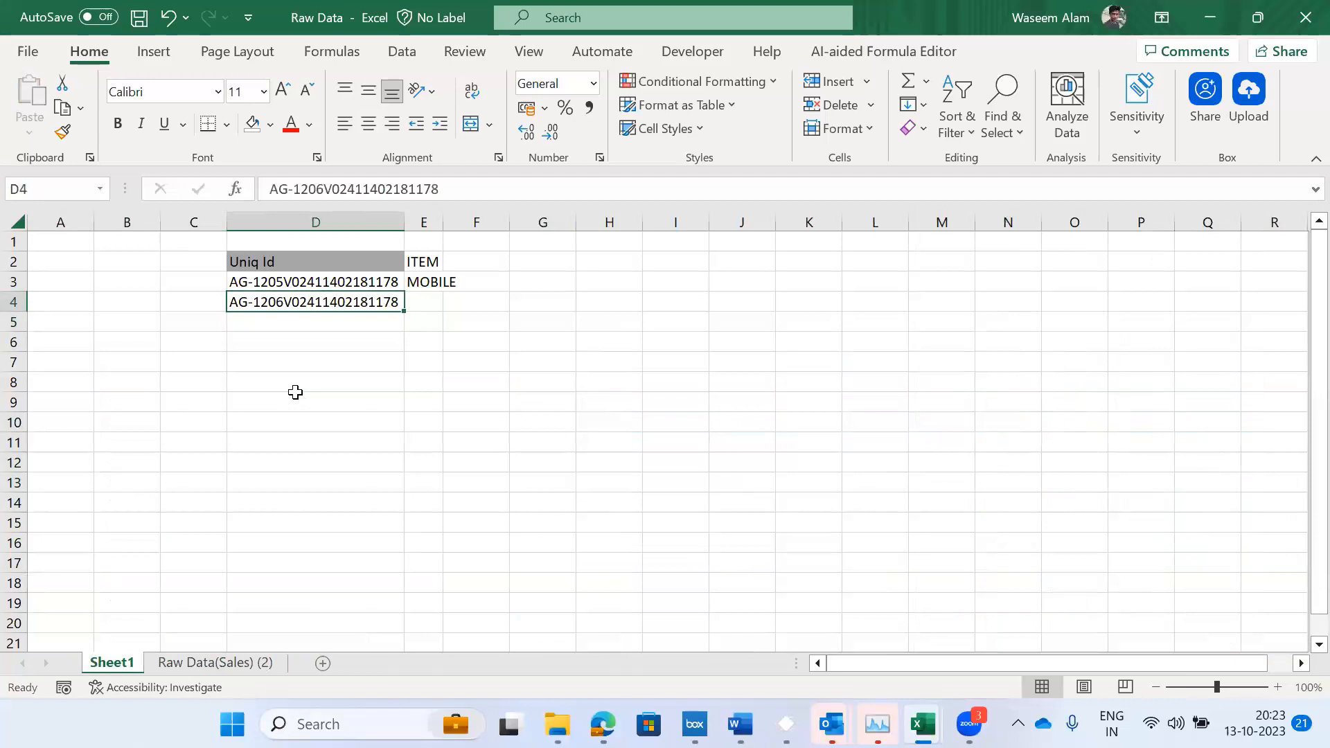
pyautogui.hotkey('ctrl', 'pagedown')
pyautogui.press('Right')
pyautogui.press('Left')
pyautogui.press('Right')
pyautogui.press('Left')
pyautogui.press('Right')
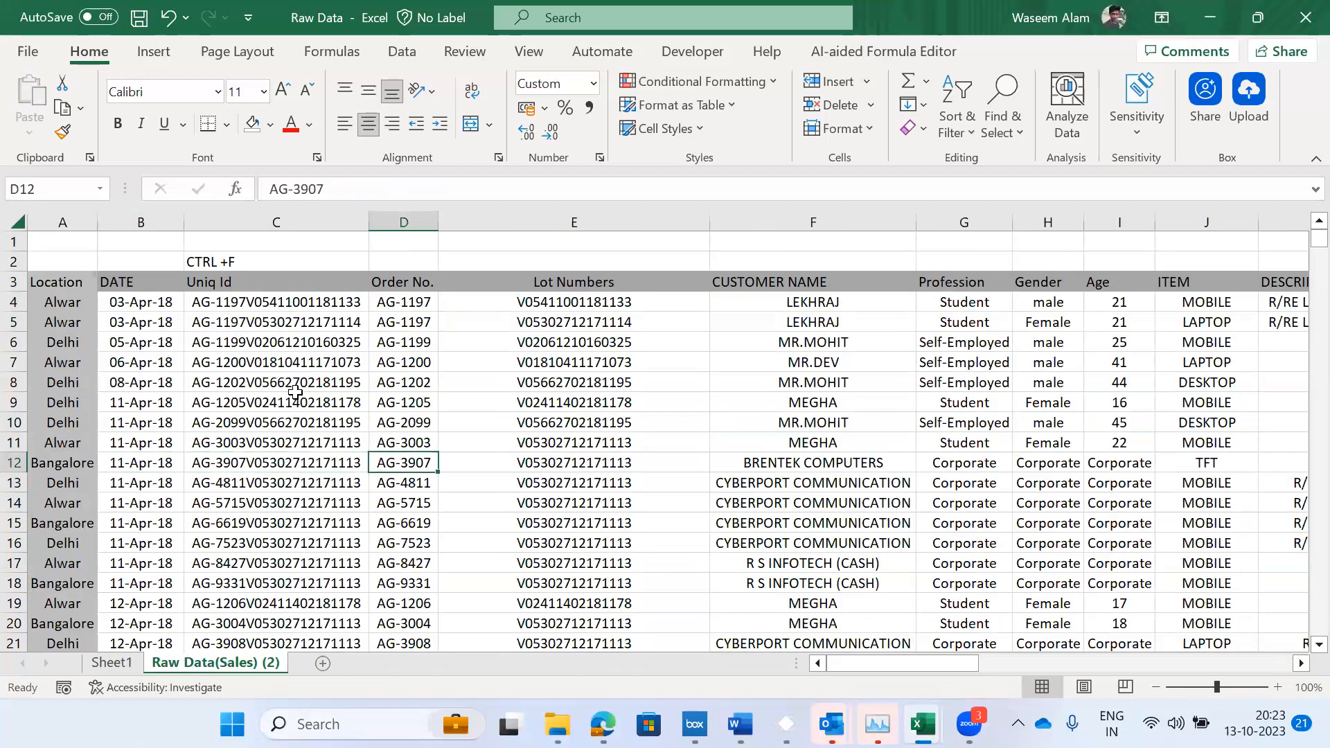
pyautogui.hotkey('shift', 'Up')
pyautogui.hotkey('shift', 'Up')
pyautogui.hotkey('shift', 'Up')
pyautogui.hotkey('shift', 'Down')
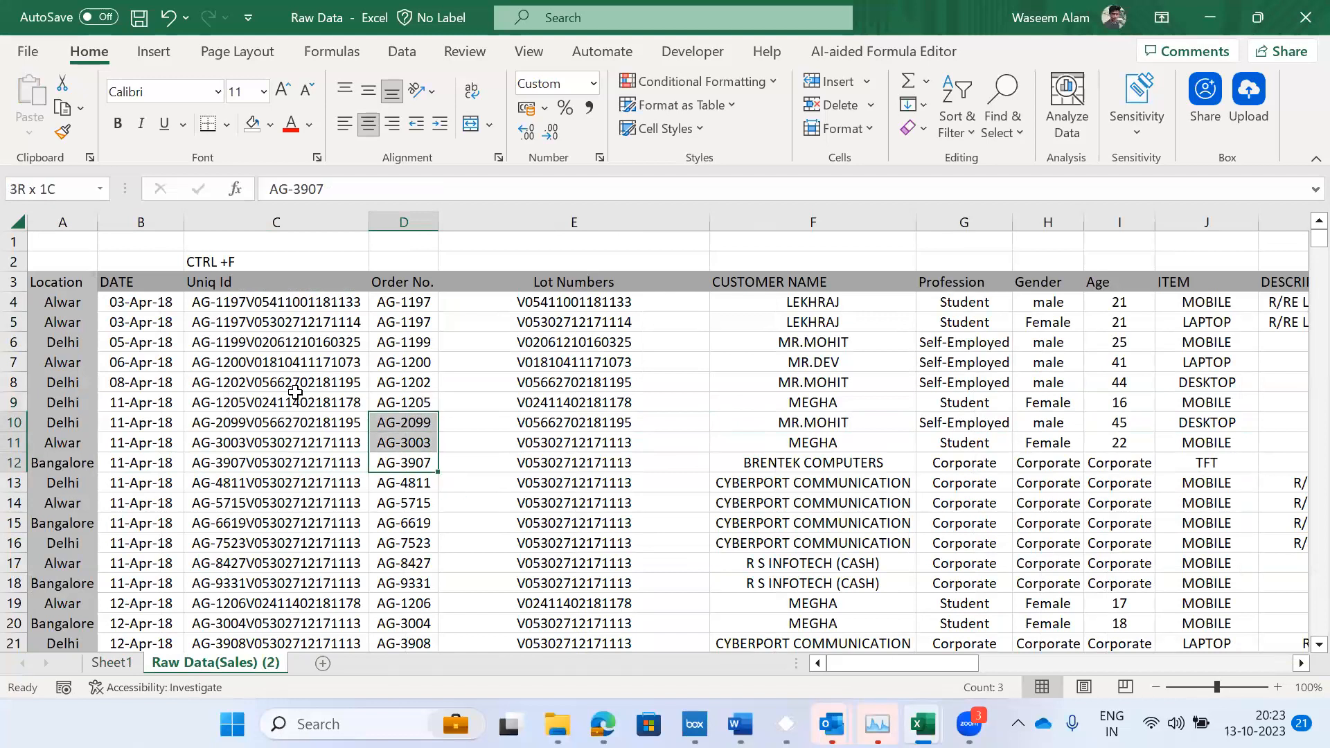
pyautogui.press('Down')
pyautogui.press('Down')
pyautogui.press('Up')
pyautogui.press('Up')
pyautogui.press('Up')
pyautogui.press('Up')
pyautogui.press('Up')
pyautogui.press('Up')
pyautogui.press('Up')
pyautogui.press('Up')
pyautogui.press('Up')
pyautogui.press('Up')
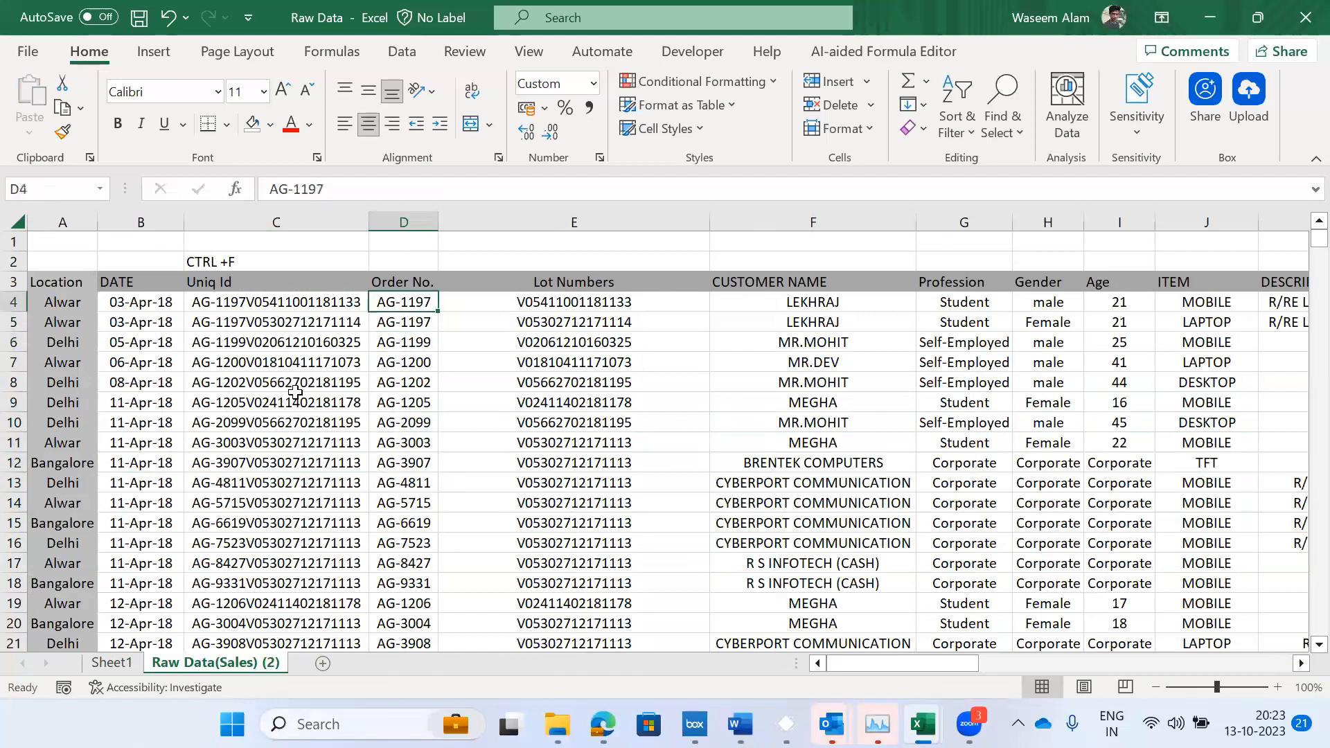
pyautogui.press('Up')
pyautogui.press('Down')
pyautogui.press('Down')
pyautogui.hotkey('shift', 'Down')
pyautogui.hotkey('shift', 'Down')
pyautogui.hotkey('shift', 'Down')
pyautogui.hotkey('shift', 'Down')
pyautogui.hotkey('shift', 'Down')
# - Copy the ten Order No. values in D8:D17 of the raw data to D3:D12 on Sheet1 and clear the item in E3
pyautogui.press('Down')
pyautogui.press('Down')
pyautogui.press('Down')
pyautogui.hotkey('shift', 'Down')
pyautogui.hotkey('shift', 'Down')
pyautogui.hotkey('shift', 'Down')
pyautogui.hotkey('shift', 'Down')
pyautogui.hotkey('shift', 'Down')
pyautogui.hotkey('shift', 'Down')
pyautogui.hotkey('shift', 'Down')
pyautogui.hotkey('shift', 'Down')
pyautogui.hotkey('shift', 'Down')
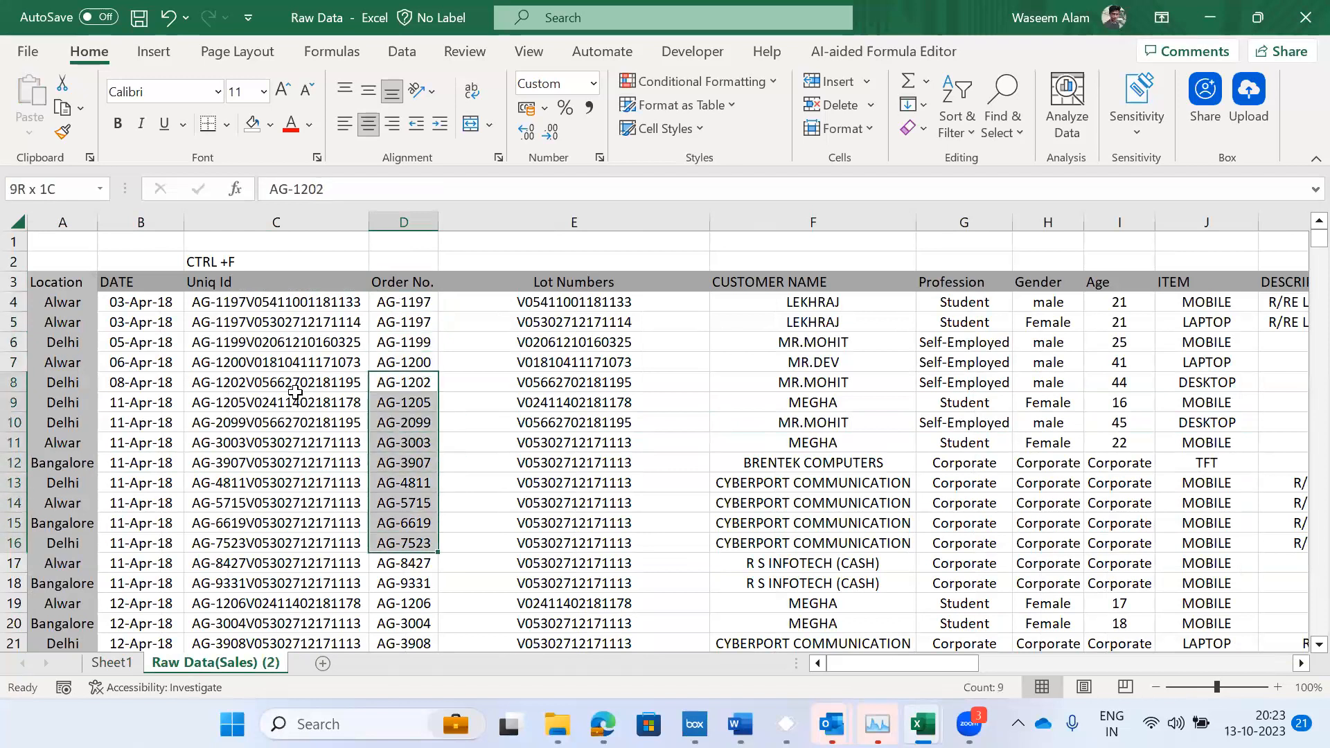
pyautogui.hotkey('ctrl', 'c')
pyautogui.hotkey('ctrl', 'pageup')
pyautogui.press('Up')
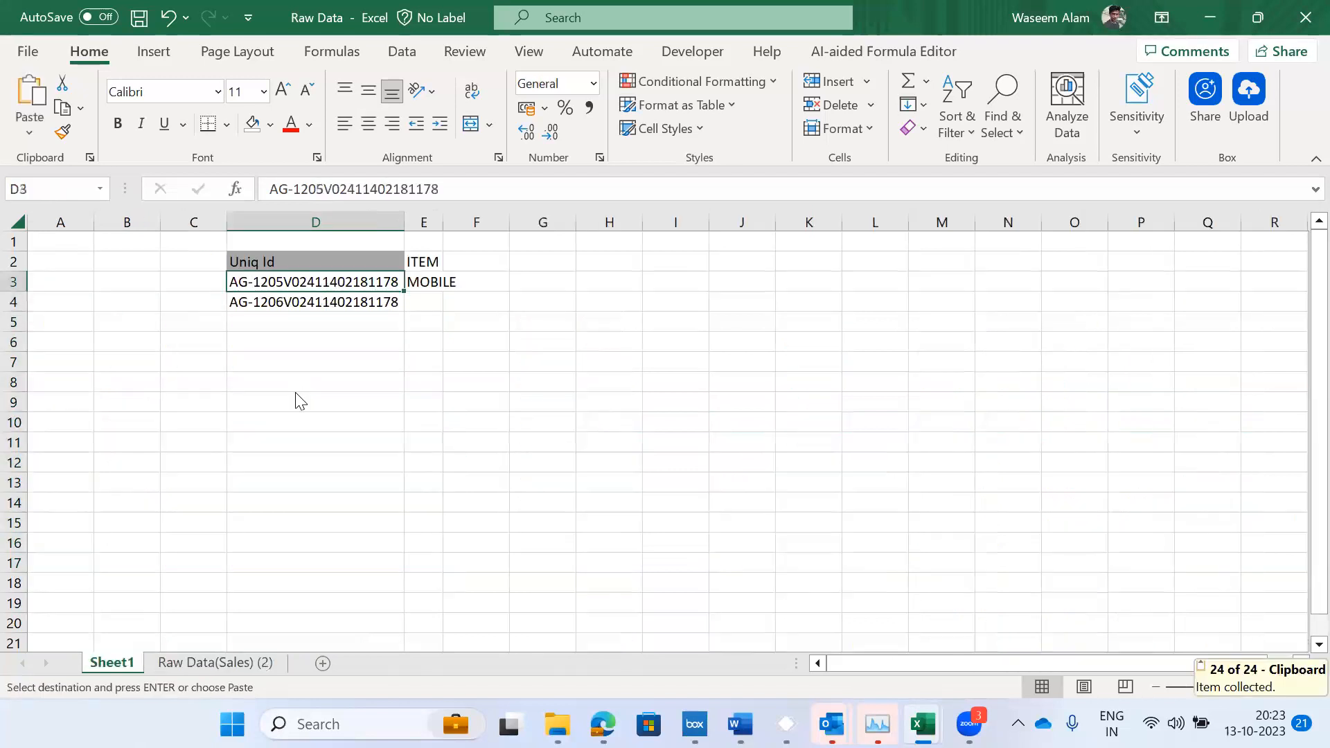
pyautogui.hotkey('ctrl', 'v')
pyautogui.press('Down')
pyautogui.hotkey('ctrl', 'z')
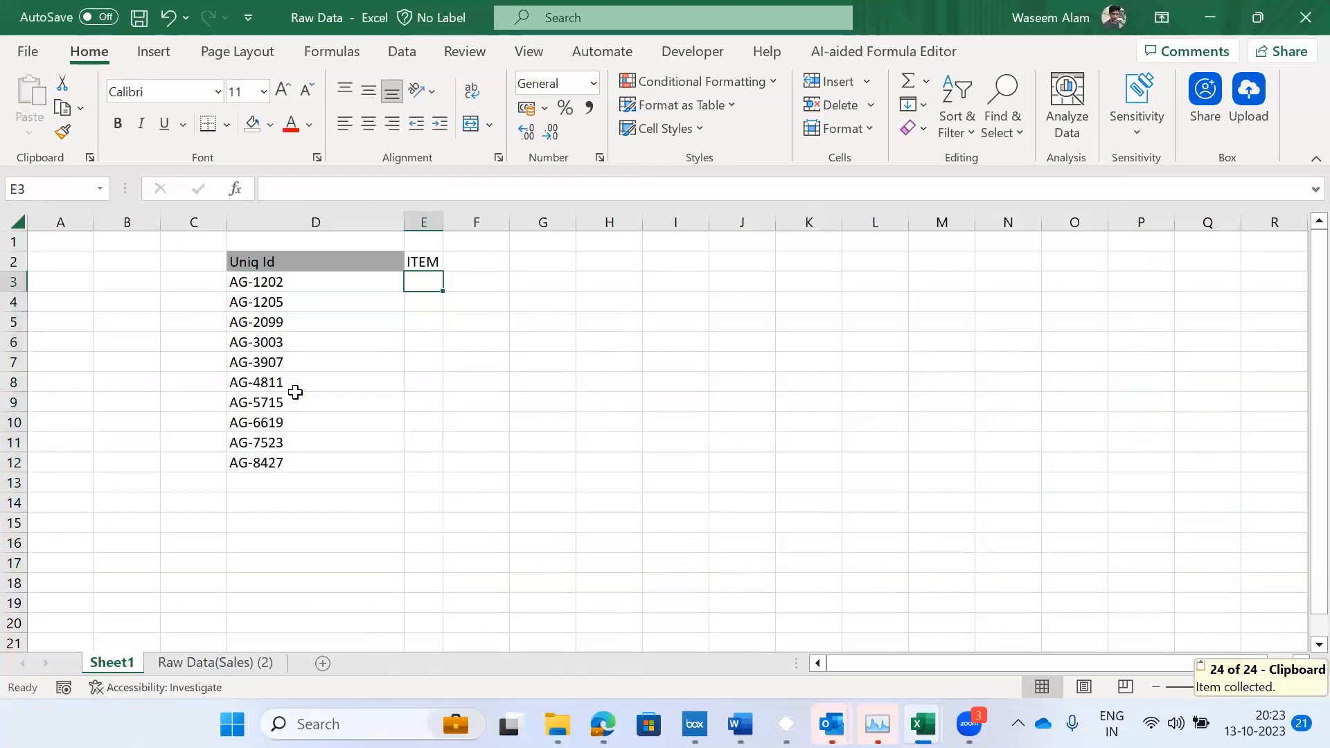
# - Copy the text of the first order number in D3 of Sheet1 and find it in the raw sales data
pyautogui.press('Left')
pyautogui.press('F2')
pyautogui.hotkey('shift', 'Home')
pyautogui.press('Escape')
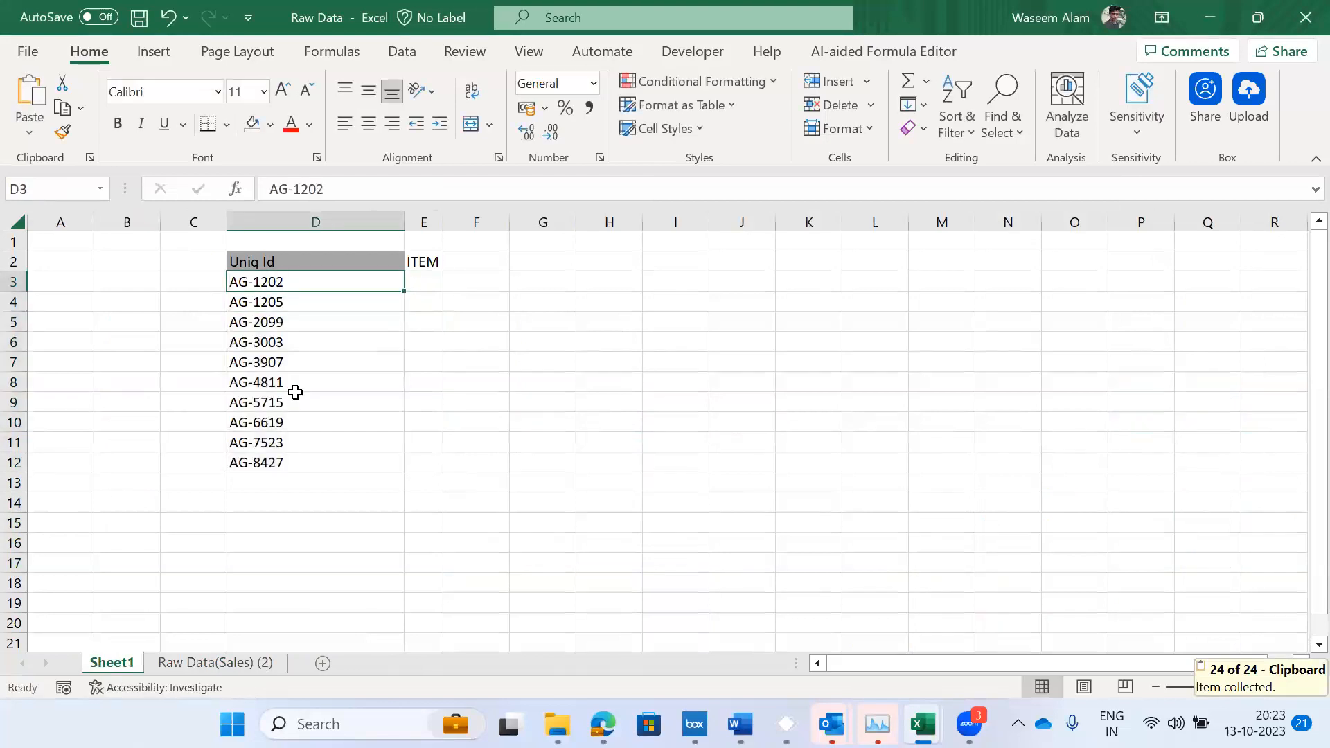
pyautogui.hotkey('ctrl', 'pagedown')
pyautogui.press('Up')
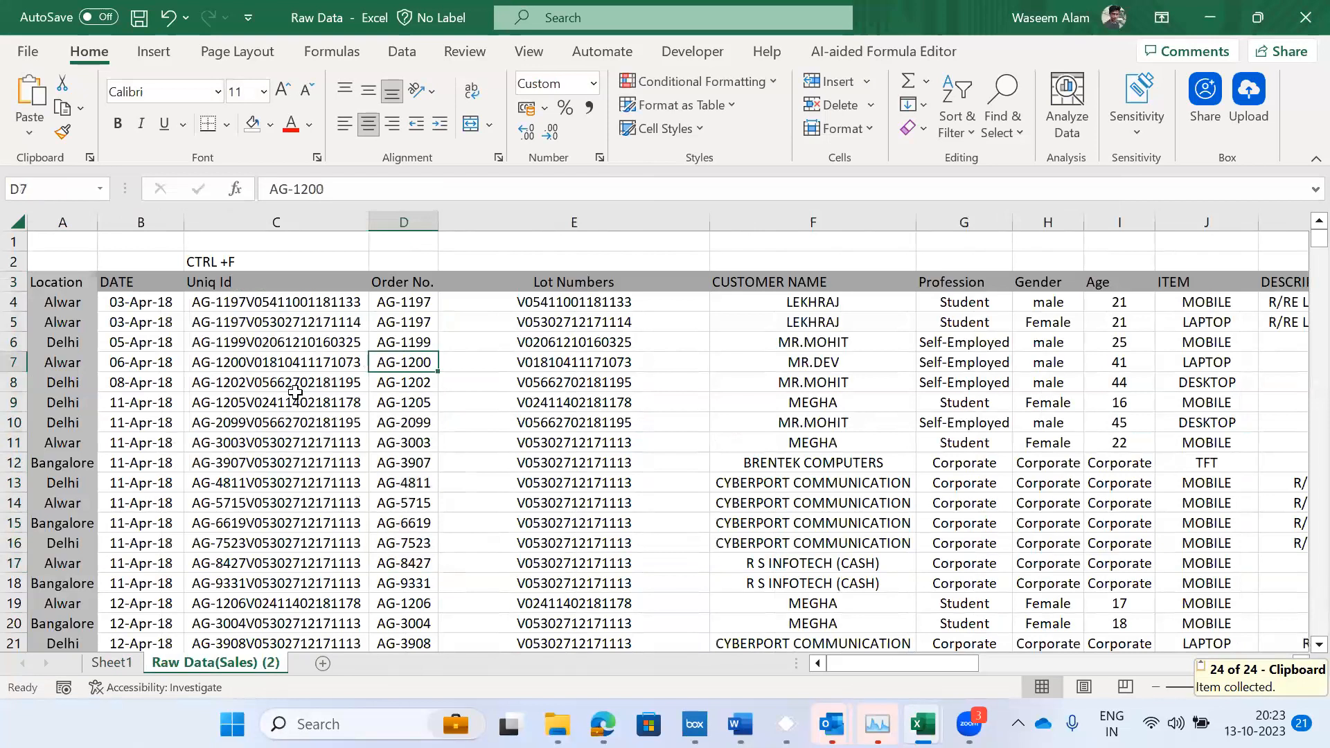
pyautogui.hotkey('ctrl', 'Up')
pyautogui.hotkey('ctrl', 'f')
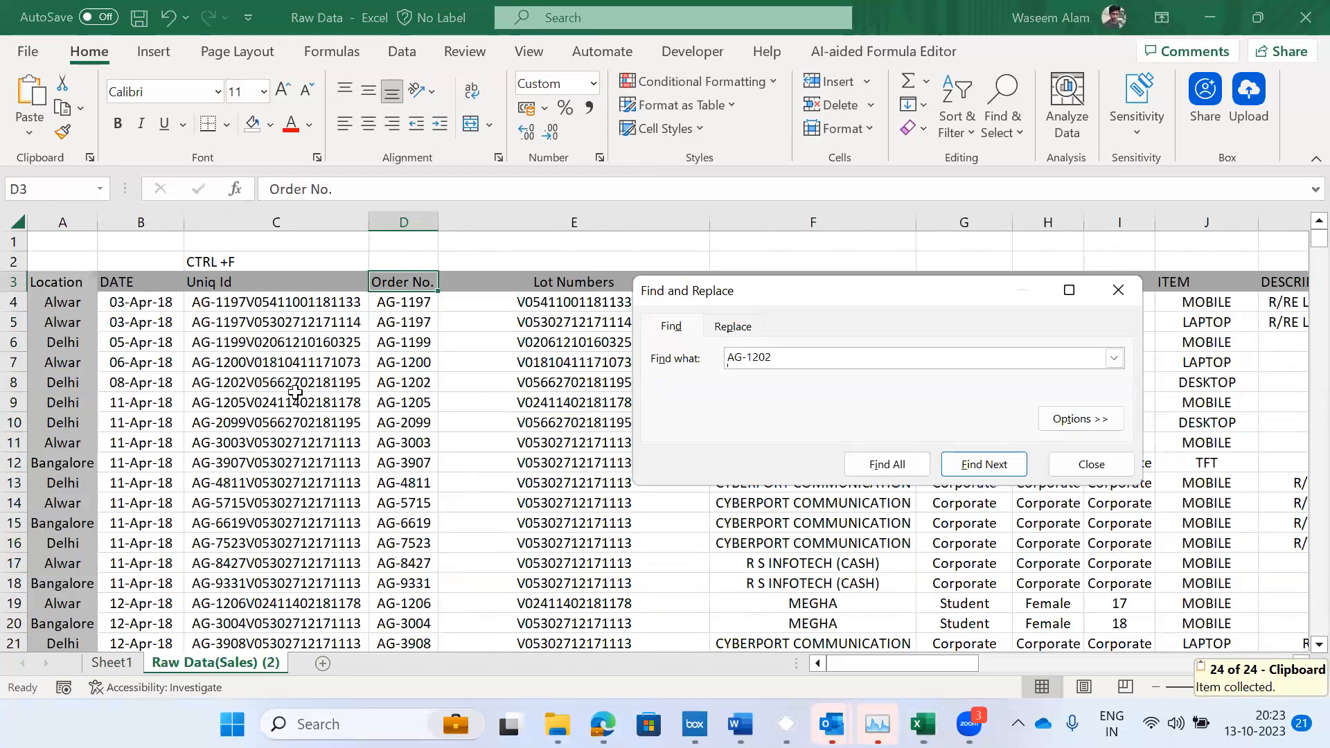
pyautogui.press('Escape')
pyautogui.press('Down')
pyautogui.press('Down')
pyautogui.hotkey('ctrl', 'f')
pyautogui.hotkey('ctrl', 'v')
pyautogui.press('Return')
pyautogui.press('Escape')
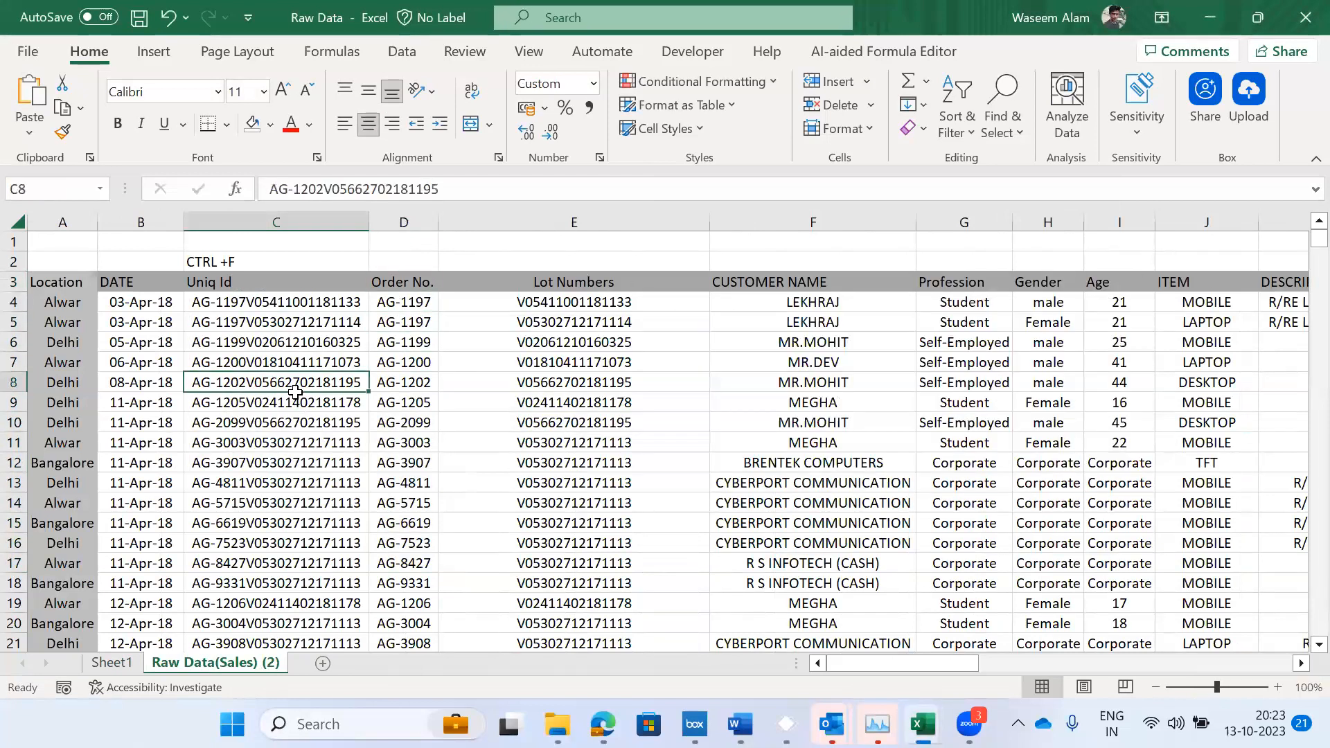
# - Copy the item DESKTOP from J8 of the raw data into E3 on Sheet1
pyautogui.press('Right')
pyautogui.press('Right')
pyautogui.press('Right')
pyautogui.press('Right')
pyautogui.press('Right')
pyautogui.press('Right')
pyautogui.press('Right')
pyautogui.hotkey('ctrl', 'c')
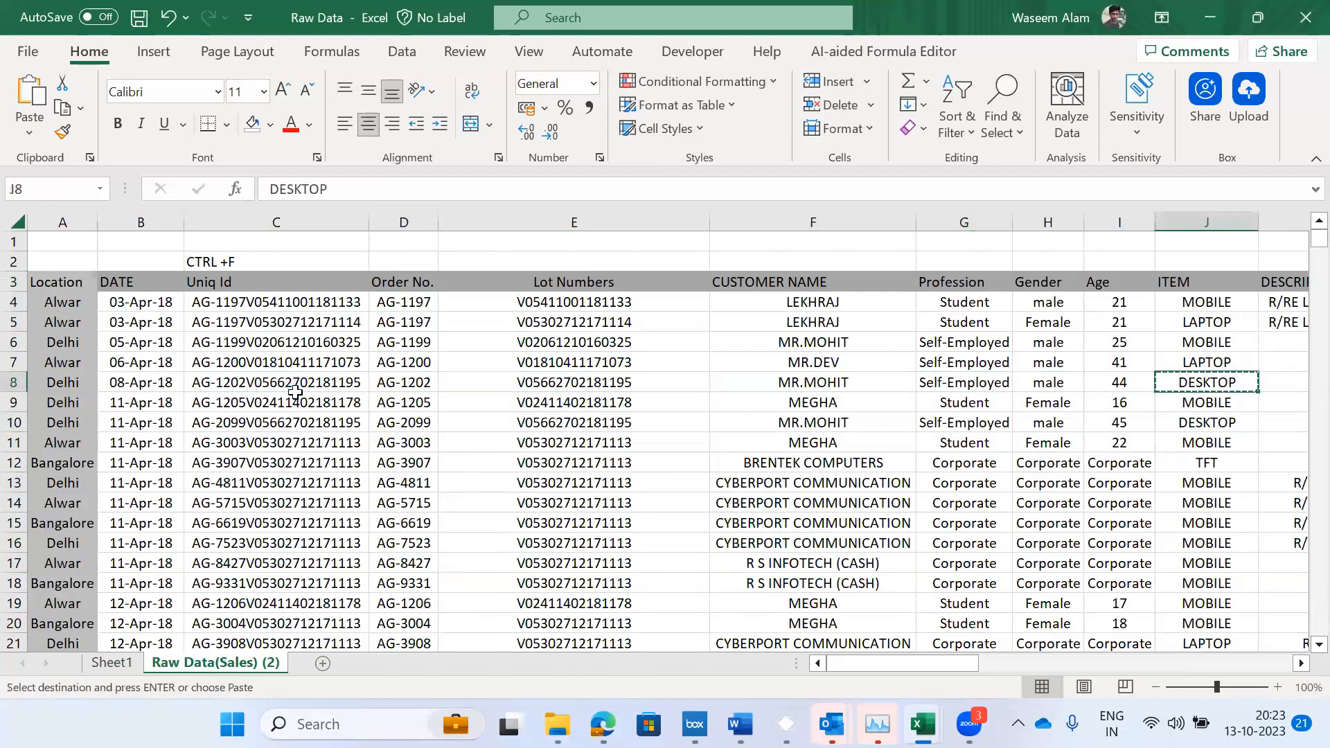
pyautogui.hotkey('ctrl', 'pageup')
pyautogui.press('Right')
pyautogui.hotkey('ctrl', 'v')
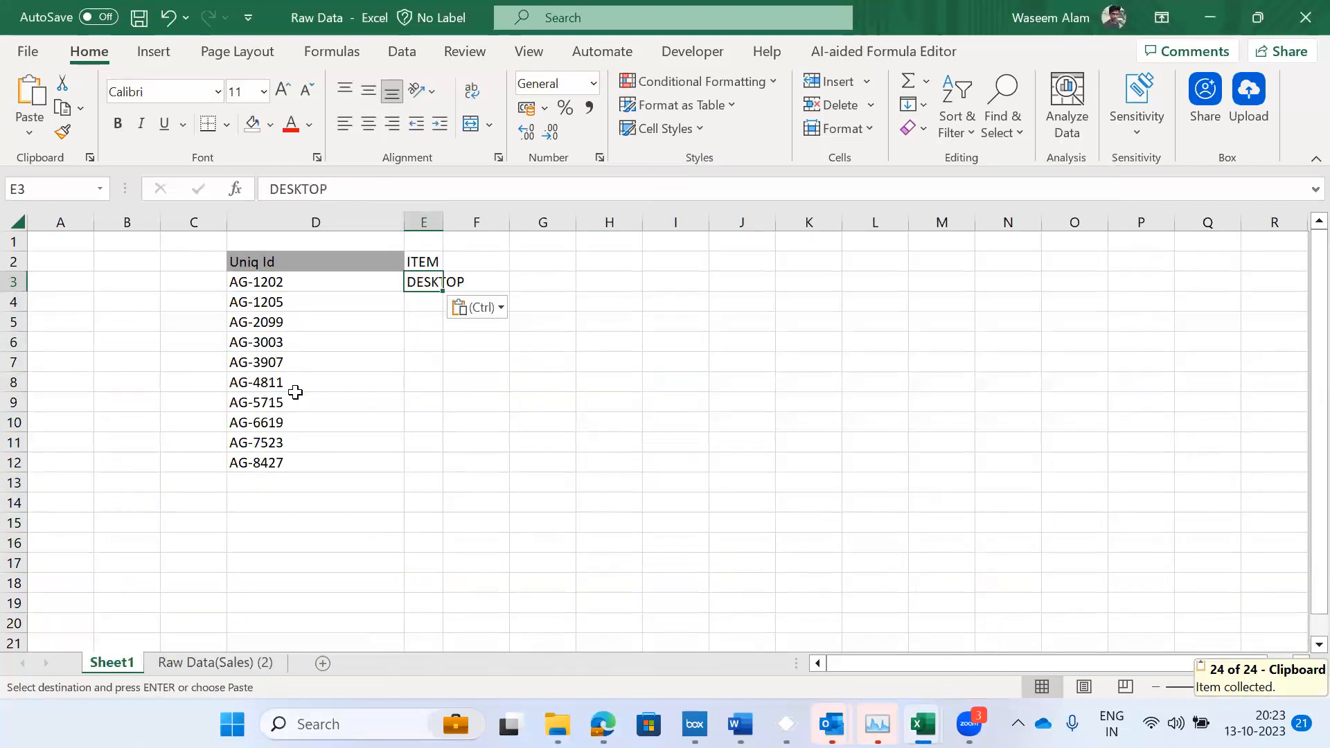
# - Look over the list of order numbers in D3:D12 and the ITEM column beside it on Sheet1
pyautogui.press('Left')
pyautogui.press('Down')
pyautogui.press('Up')
pyautogui.press('Up')
pyautogui.press('Down')
pyautogui.hotkey('ctrl', 'shift', 'Down')
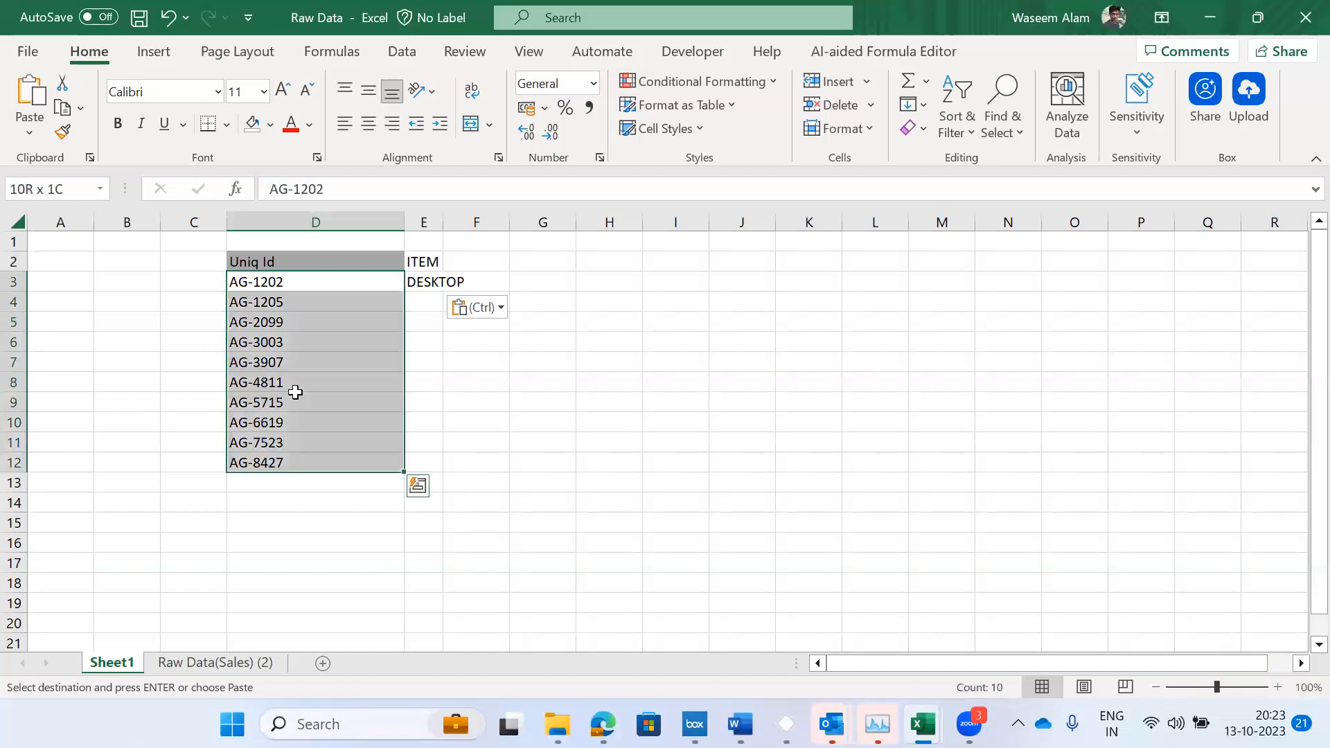
pyautogui.press('Right')
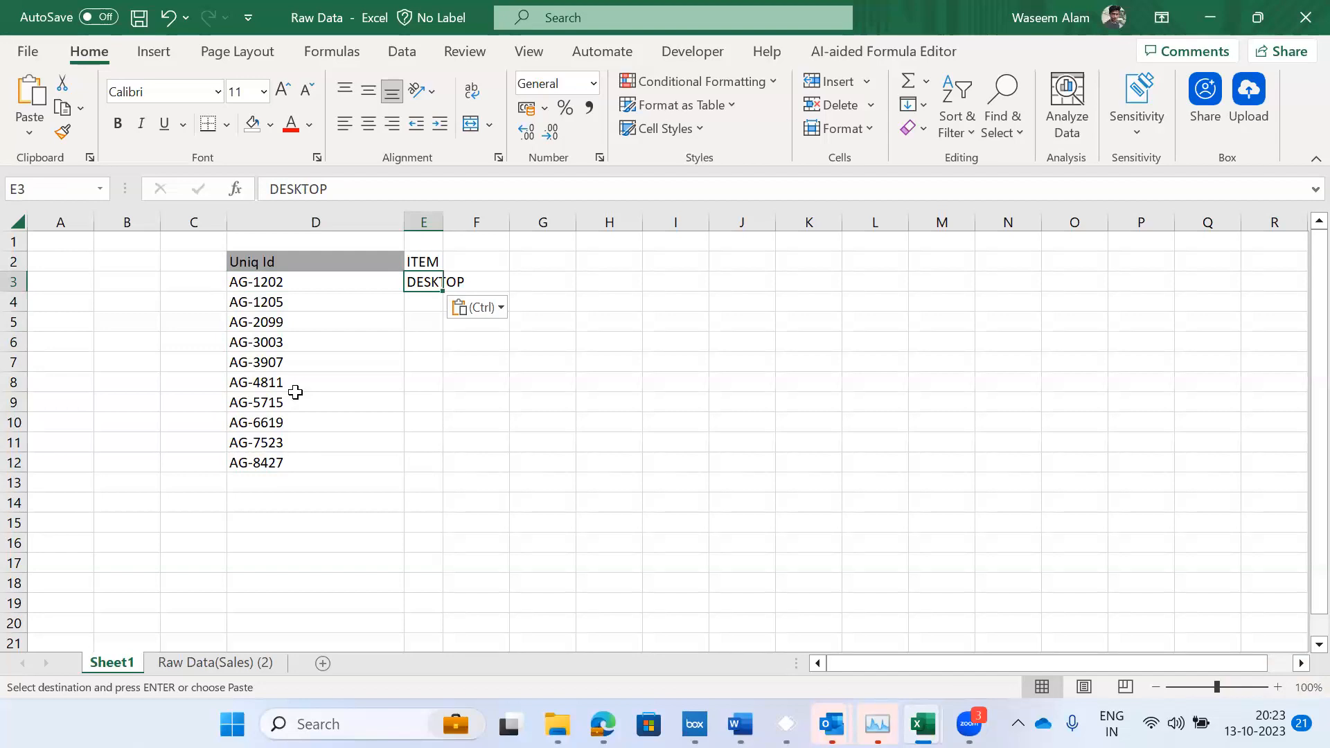
pyautogui.press('Left')
pyautogui.hotkey('ctrl', 'shift', 'Down')
pyautogui.press('Right')
pyautogui.press('Left')
pyautogui.press('Right')
pyautogui.press('Left')
pyautogui.press('Up')
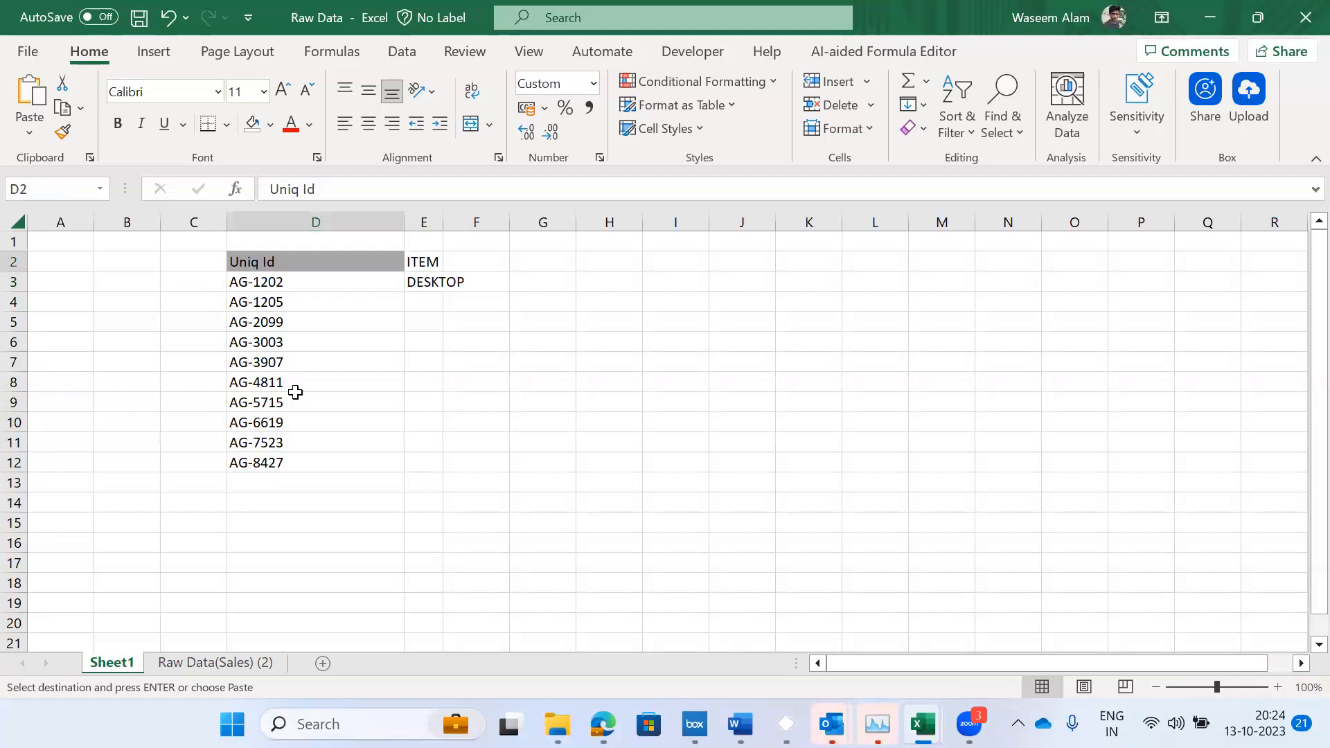
# - Copy the Order No. heading from D3 of the raw data over the Uniq Id heading in D2 on Sheet1
pyautogui.hotkey('ctrl', 'pagedown')
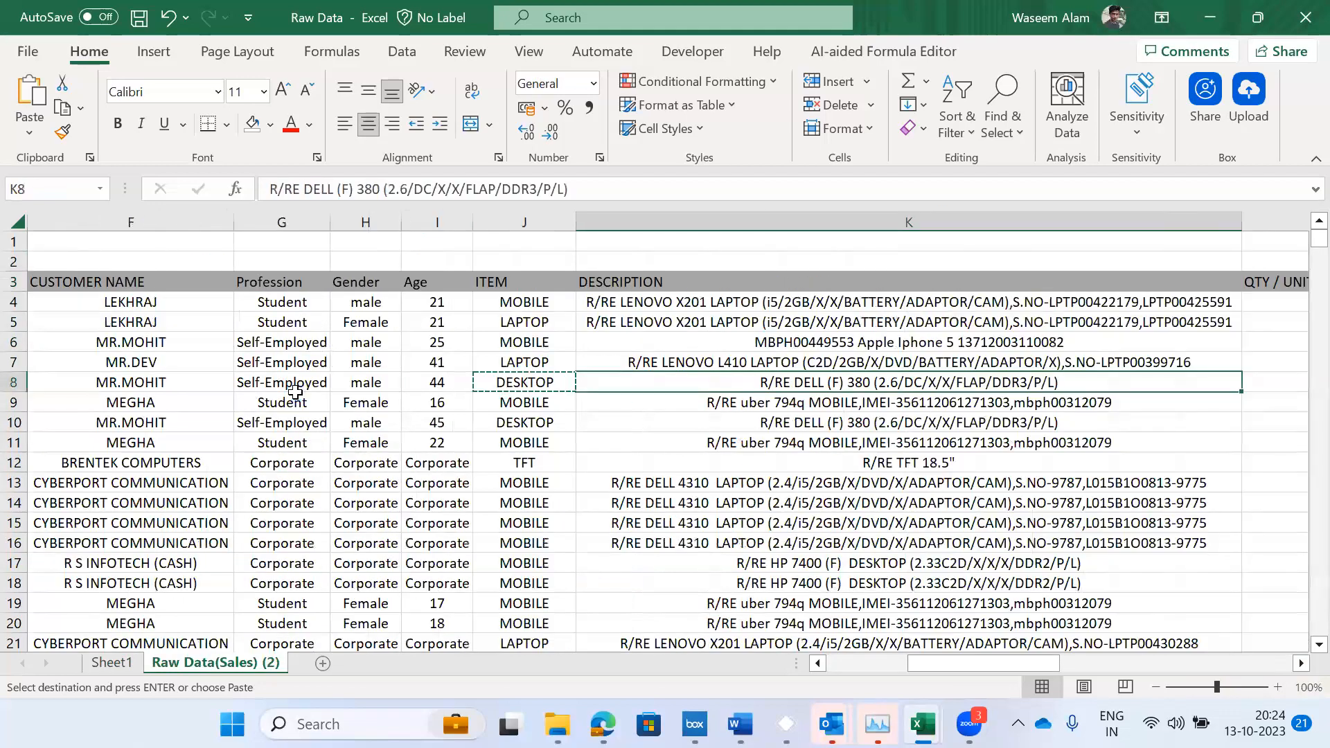
pyautogui.press('Right')
pyautogui.hotkey('ctrl', 'Left')
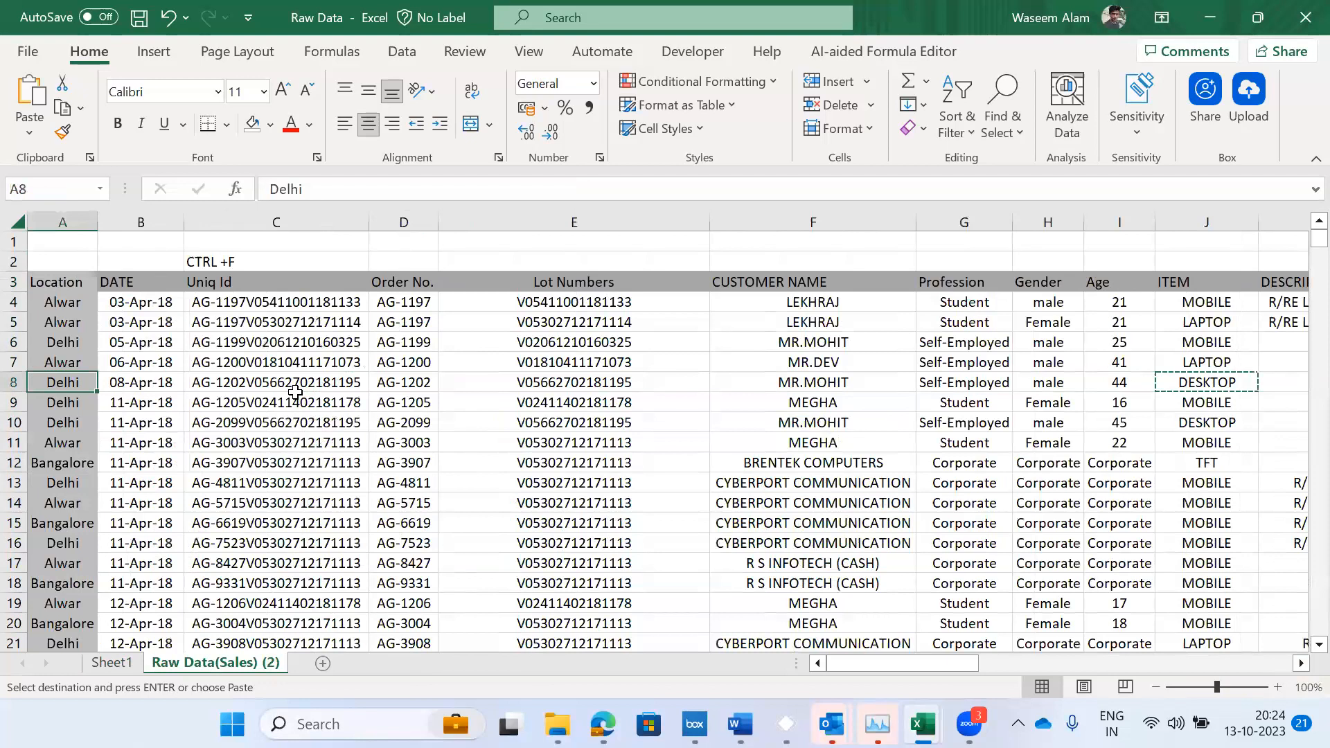
pyautogui.hotkey('ctrl', 'Up')
pyautogui.press('Right')
pyautogui.press('Right')
pyautogui.press('Right')
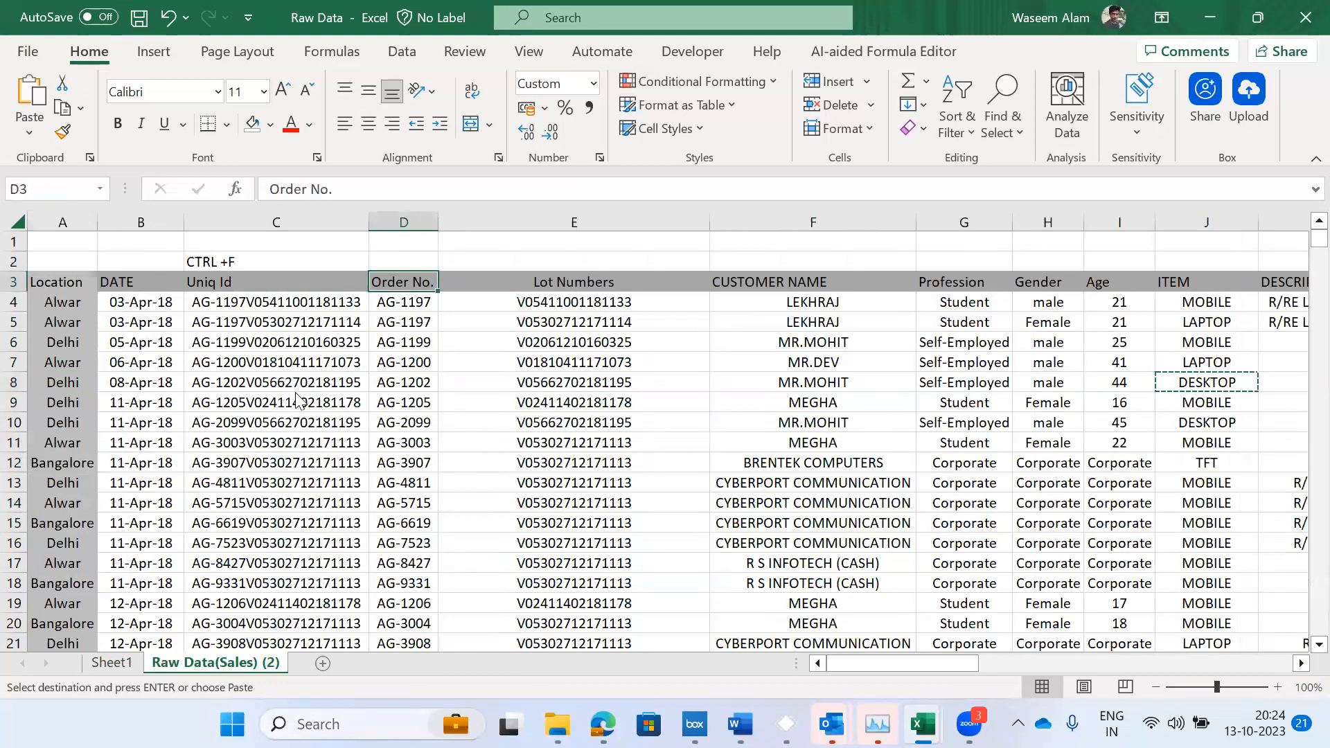
pyautogui.hotkey('ctrl', 'Left')
pyautogui.press('Right')
pyautogui.hotkey('ctrl', 'c')
pyautogui.hotkey('ctrl', 'pageup')
pyautogui.hotkey('ctrl', 'v')
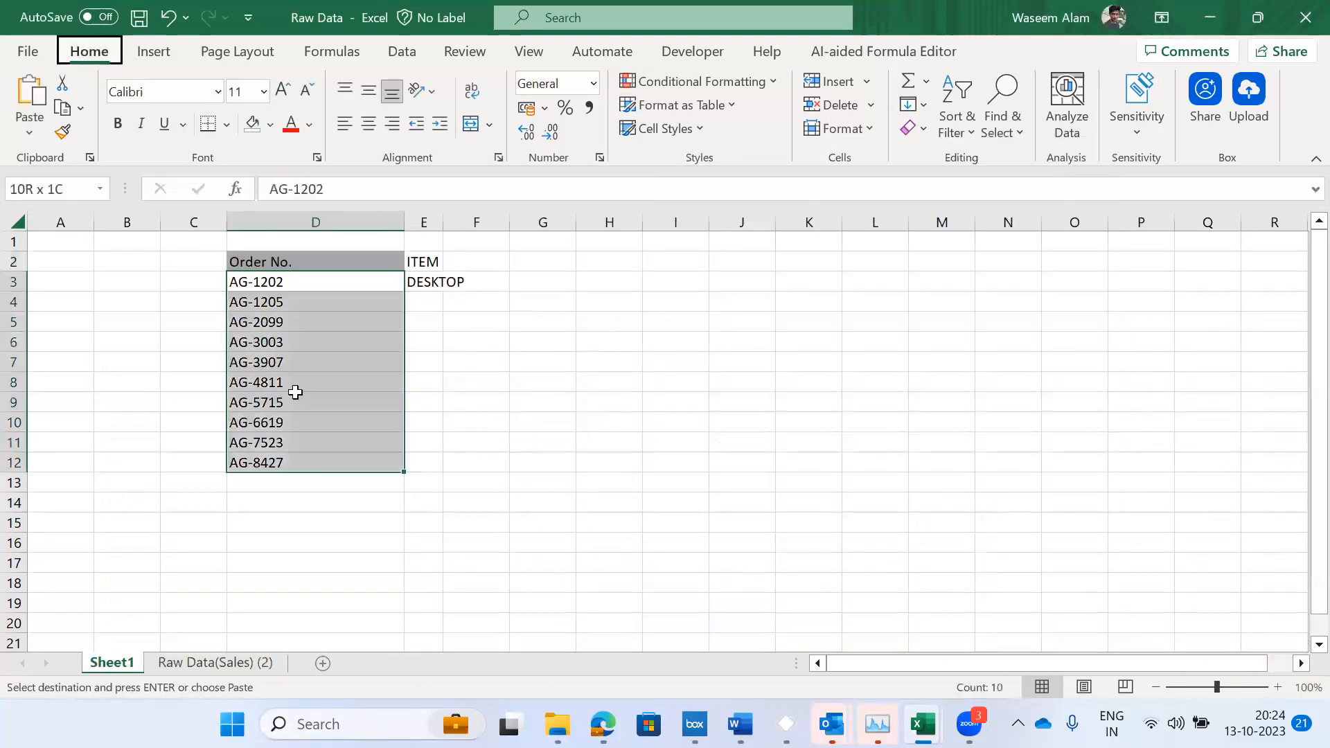
# - Center the order numbers in D3:D12 on Sheet1 and autofit the width of column E
pyautogui.press('Escape')
pyautogui.press('Right')
pyautogui.press('Down')
pyautogui.hotkey('alt', 'h')
pyautogui.press('o')
pyautogui.press('i')
pyautogui.press('Left')
pyautogui.press('Down')
pyautogui.press('Up')
pyautogui.hotkey('ctrl', 'pagedown')
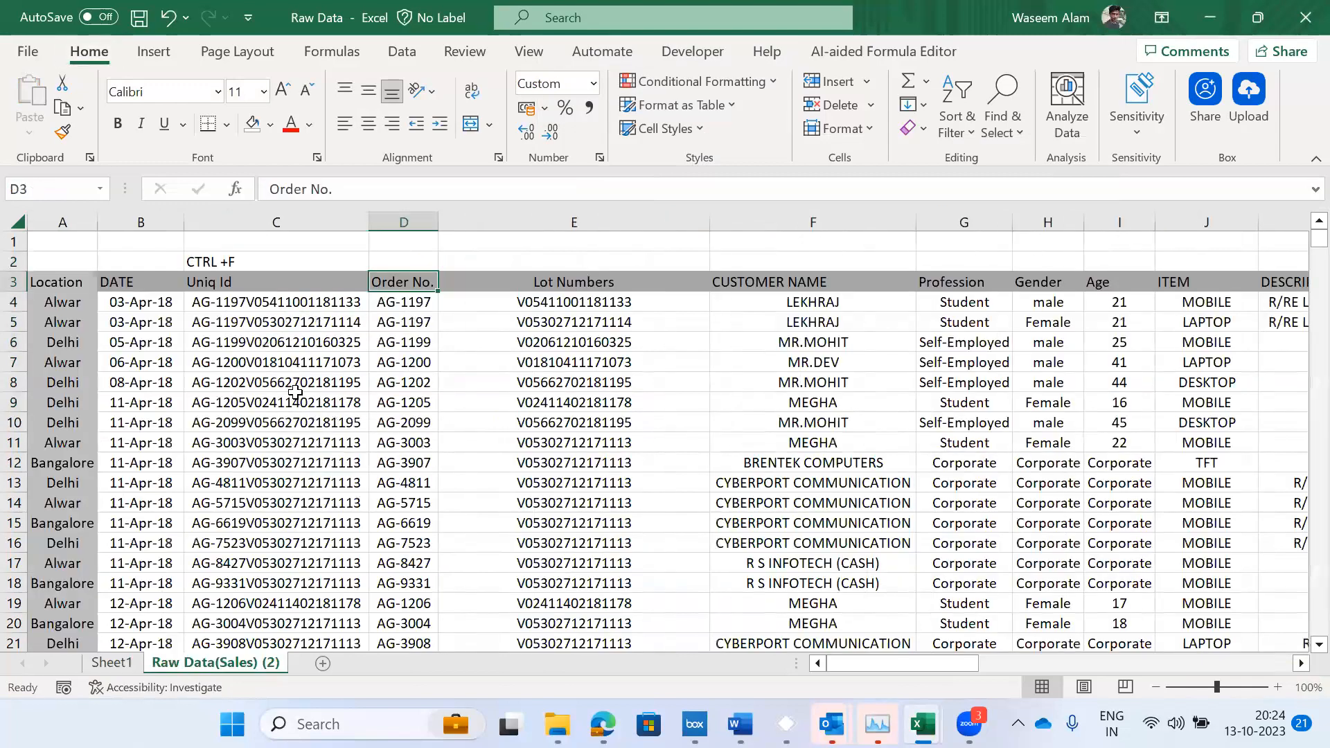
pyautogui.press('Down')
pyautogui.hotkey('ctrl', 'pageup')
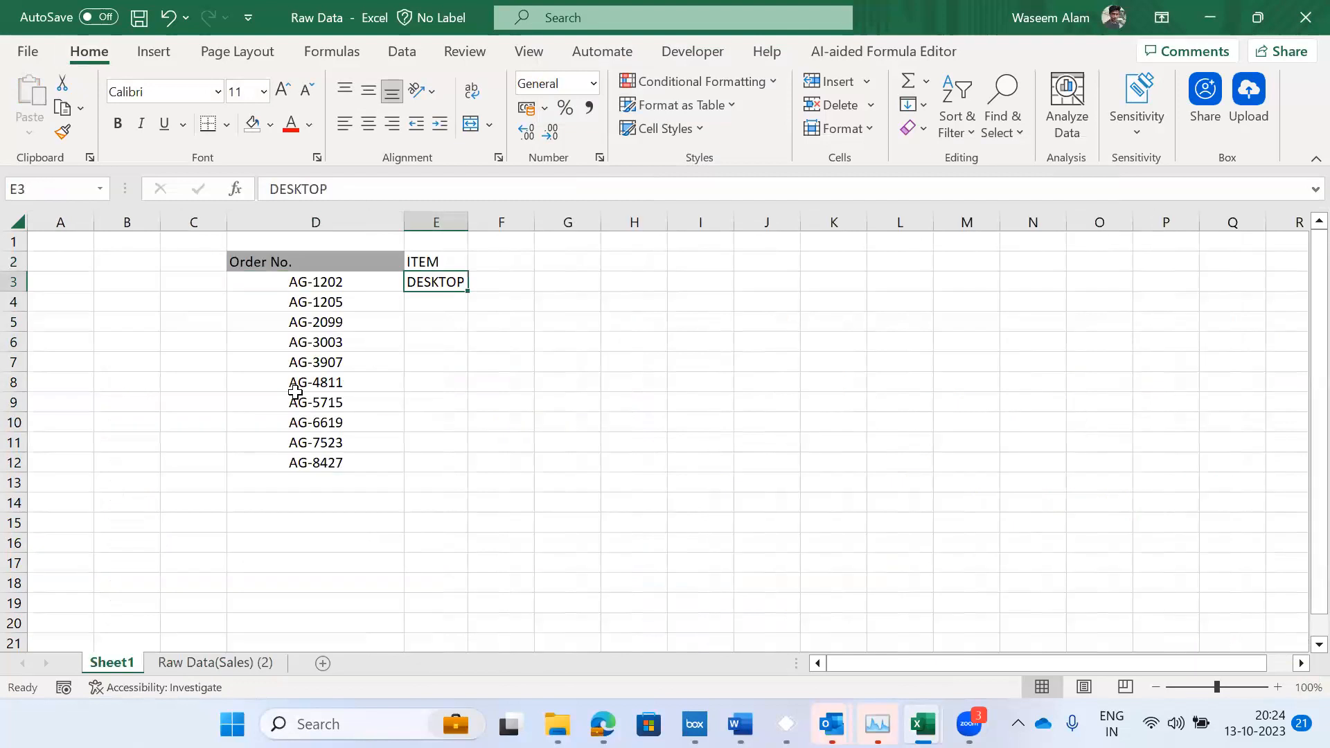
pyautogui.press('F2')
pyautogui.press('Escape')
pyautogui.press('Right')
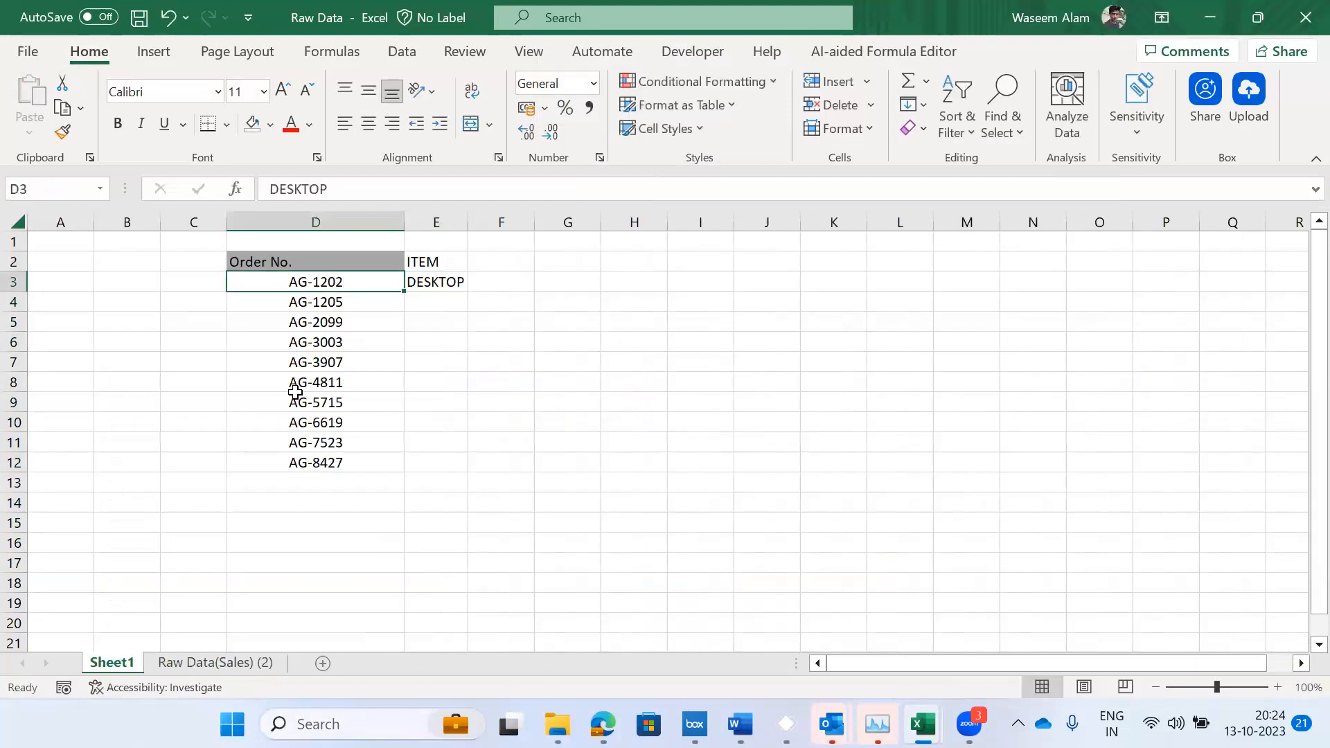
# - Copy the text of the first order number from inside cell D3 on Sheet1
pyautogui.press('Left')
pyautogui.press('F2')
pyautogui.hotkey('shift', 'Home')
pyautogui.hotkey('ctrl', 'c')
pyautogui.press('Escape')
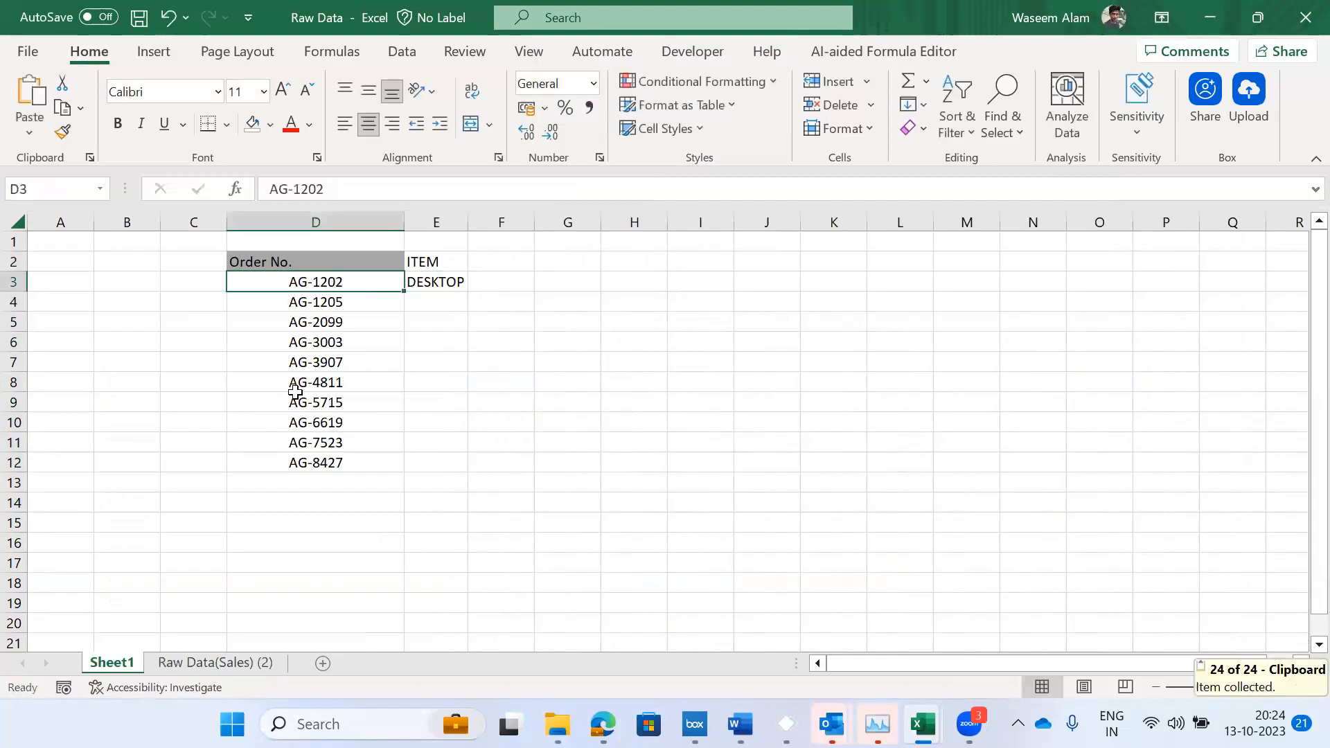
# - Turn on filters for the header row of the raw sales data
pyautogui.hotkey('ctrl', 'pagedown')
pyautogui.press('Left')
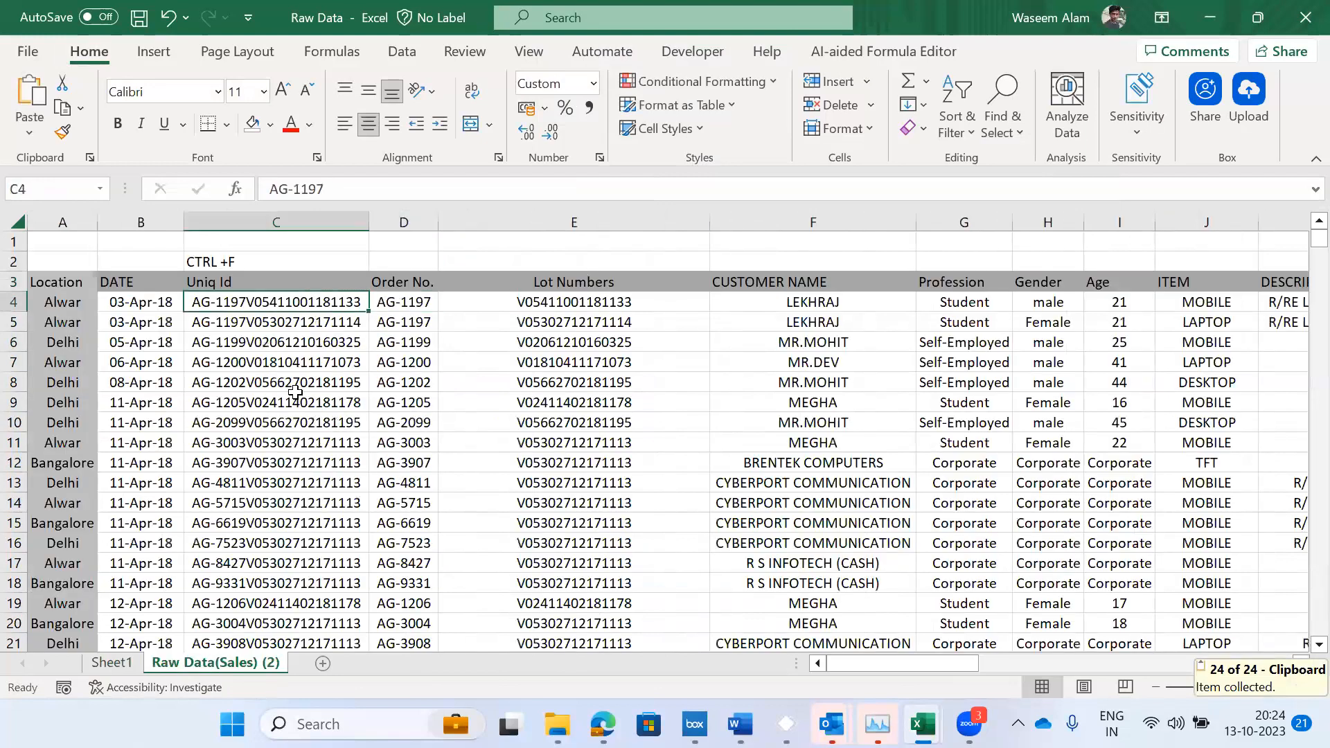
pyautogui.press('Up')
pyautogui.press('Down')
pyautogui.press('Right')
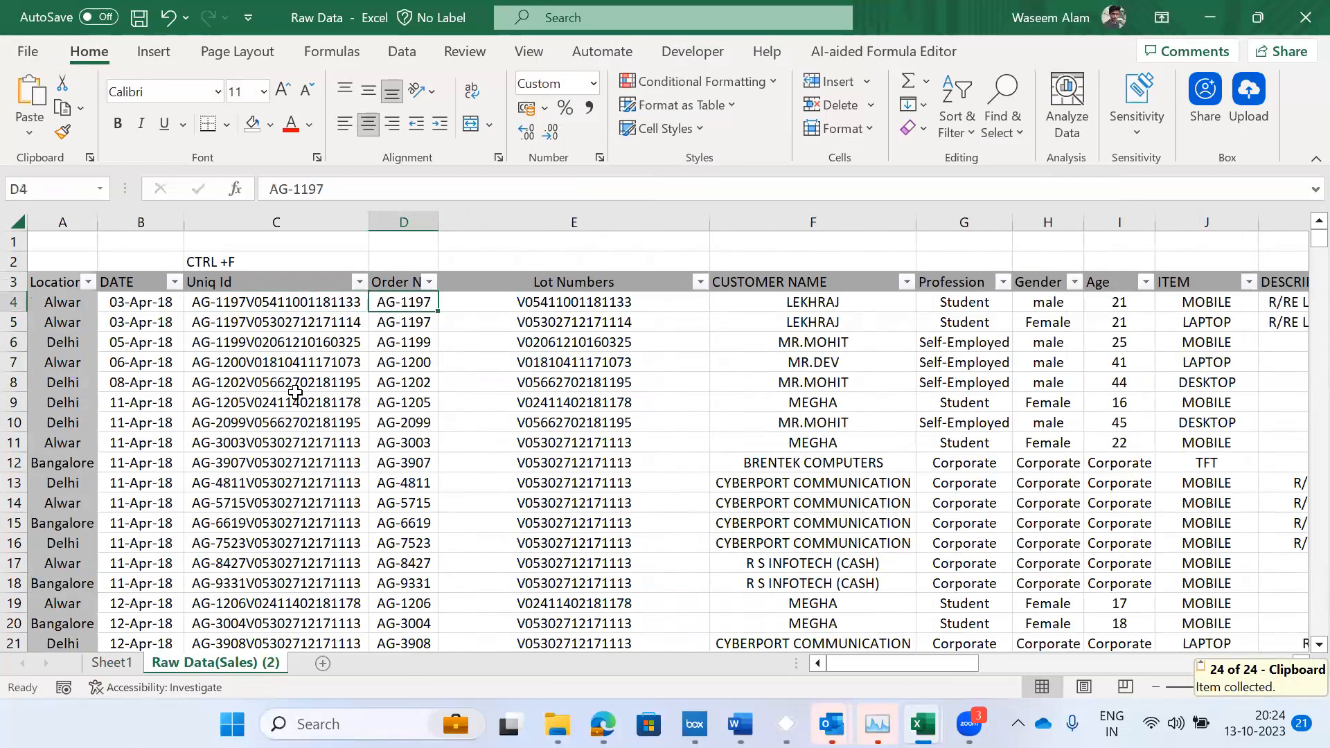
# - Examine the Order No. and Uniq Id columns down to the last row of the raw sales data
pyautogui.hotkey('ctrl', 'Down')
pyautogui.hotkey('ctrl', 'Up')
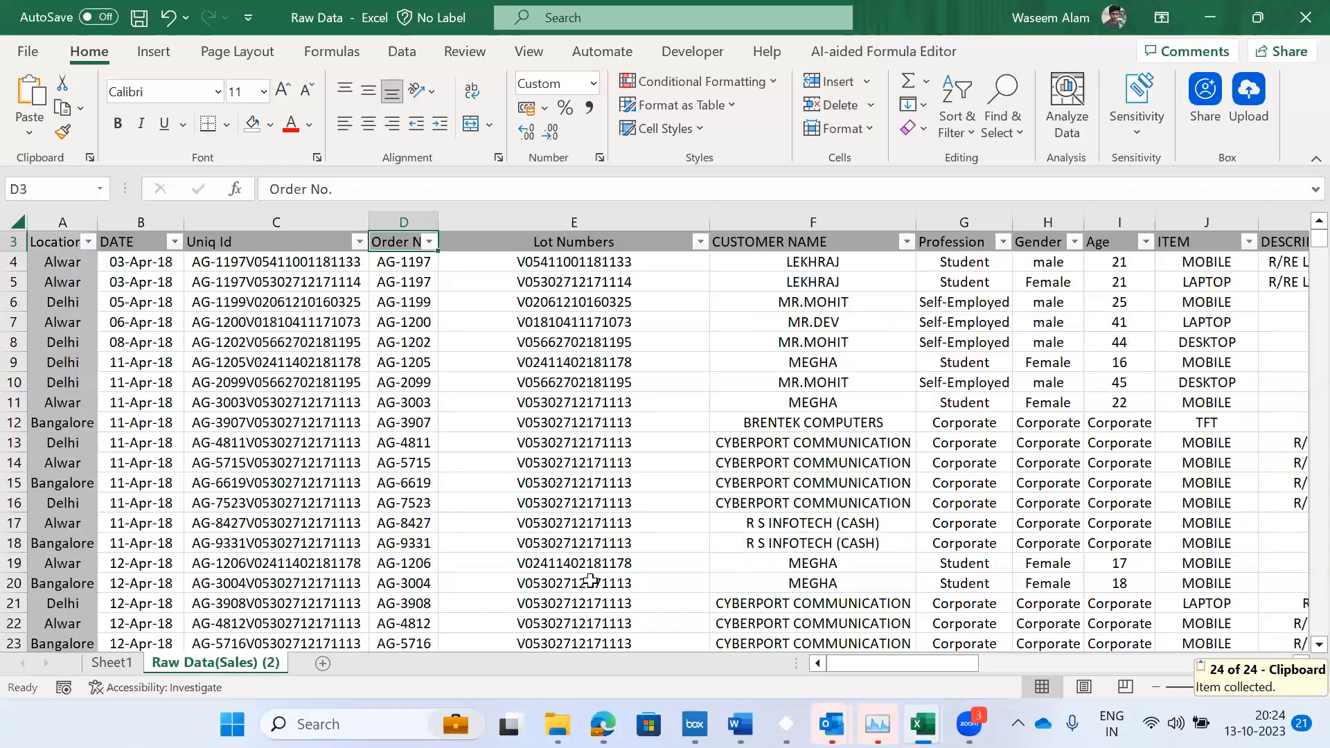
pyautogui.press('Left')
pyautogui.press('Down')
pyautogui.hotkey('ctrl', 'shift', 'Down')
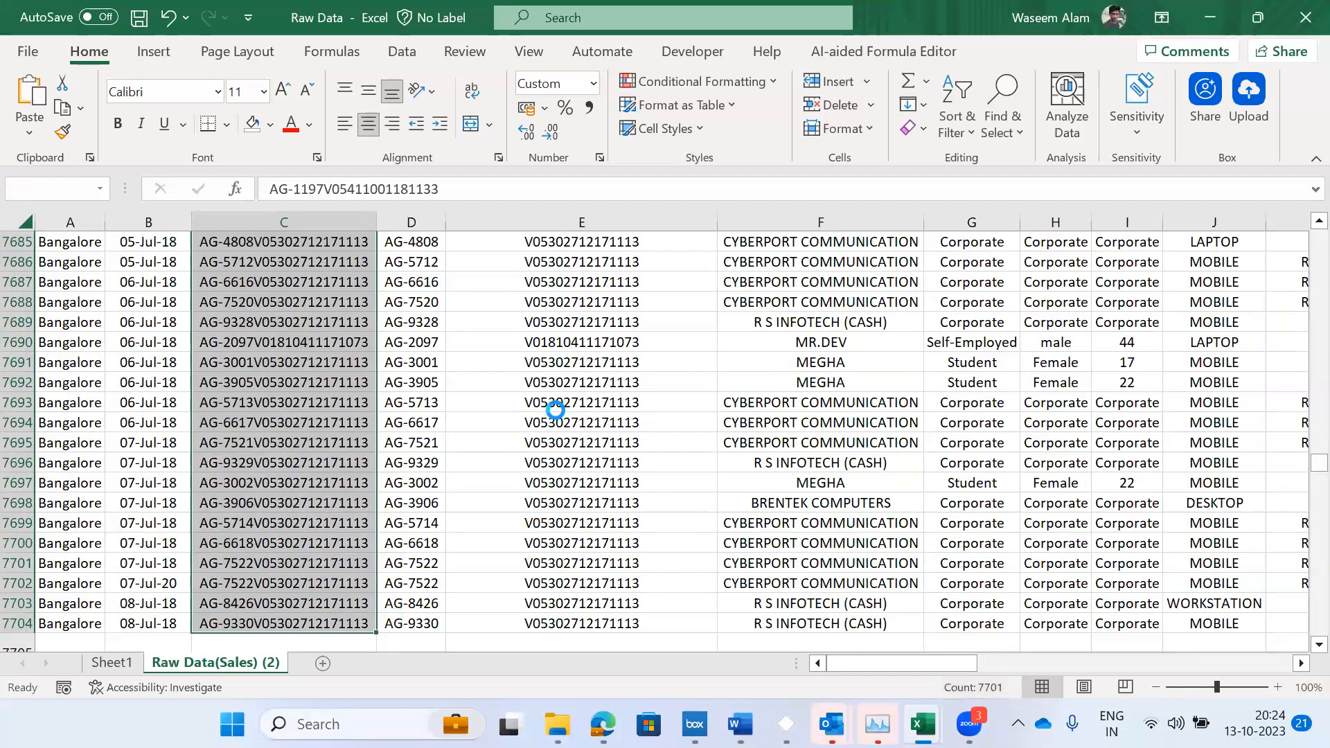
pyautogui.hotkey('ctrl', 'Up')
pyautogui.scroll(1, 558, 416)
pyautogui.press('Down')
# - Filter the Order No. column of the raw data to the order number copied from Sheet1
pyautogui.hotkey('alt', 'Down')
pyautogui.press('Escape')
pyautogui.press('Right')
pyautogui.hotkey('alt', 'Down')
pyautogui.write('AG-1202')
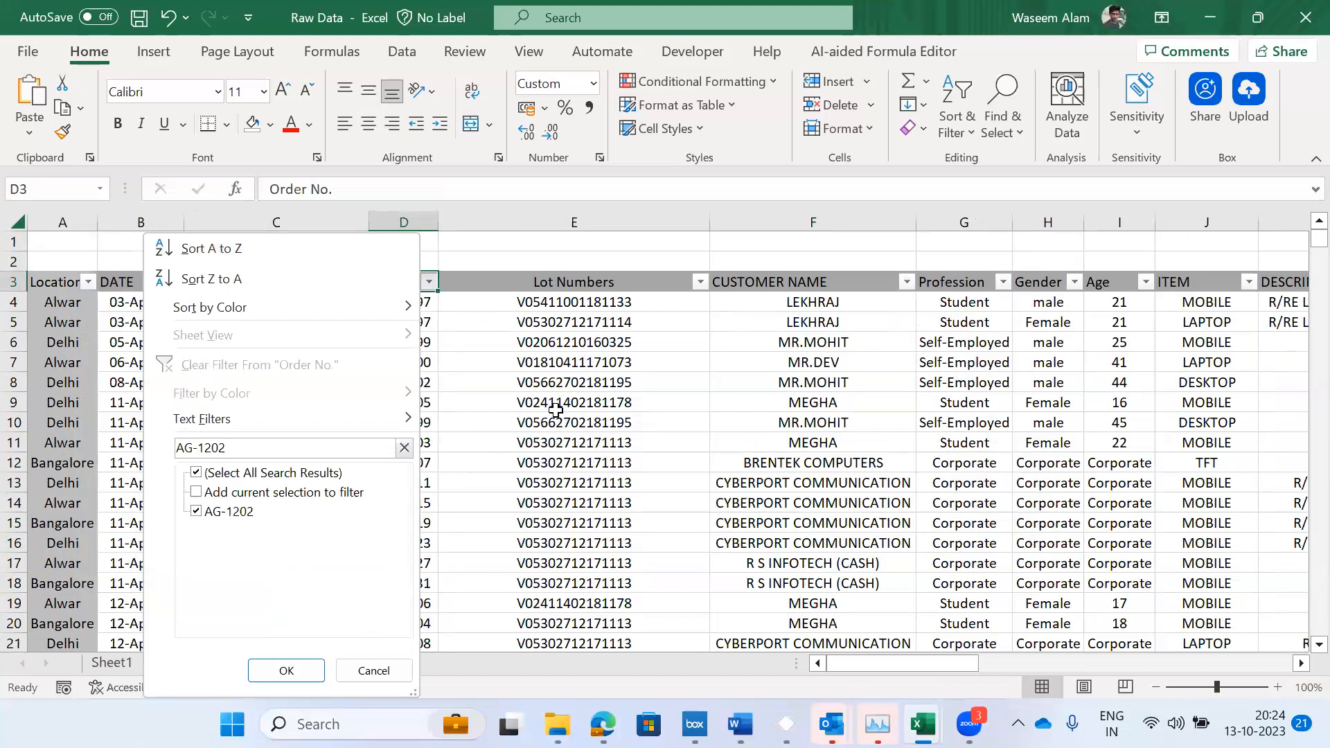
pyautogui.press('Return')
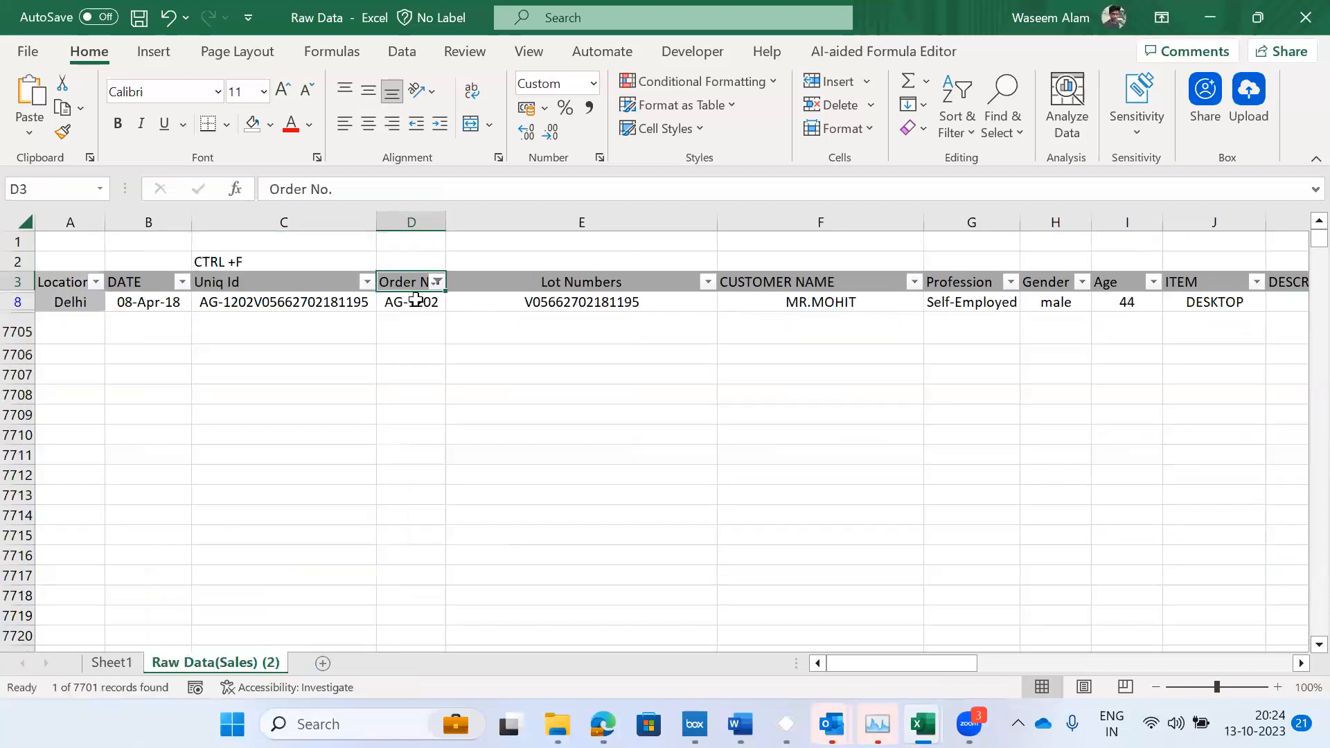
# - Copy the item DESKTOP from J8 of the filtered raw data and paste it into E3 on Sheet1 with Paste Special
pyautogui.click(526, 329)
pyautogui.click(1214, 303)
pyautogui.hotkey('ctrl', 'c')
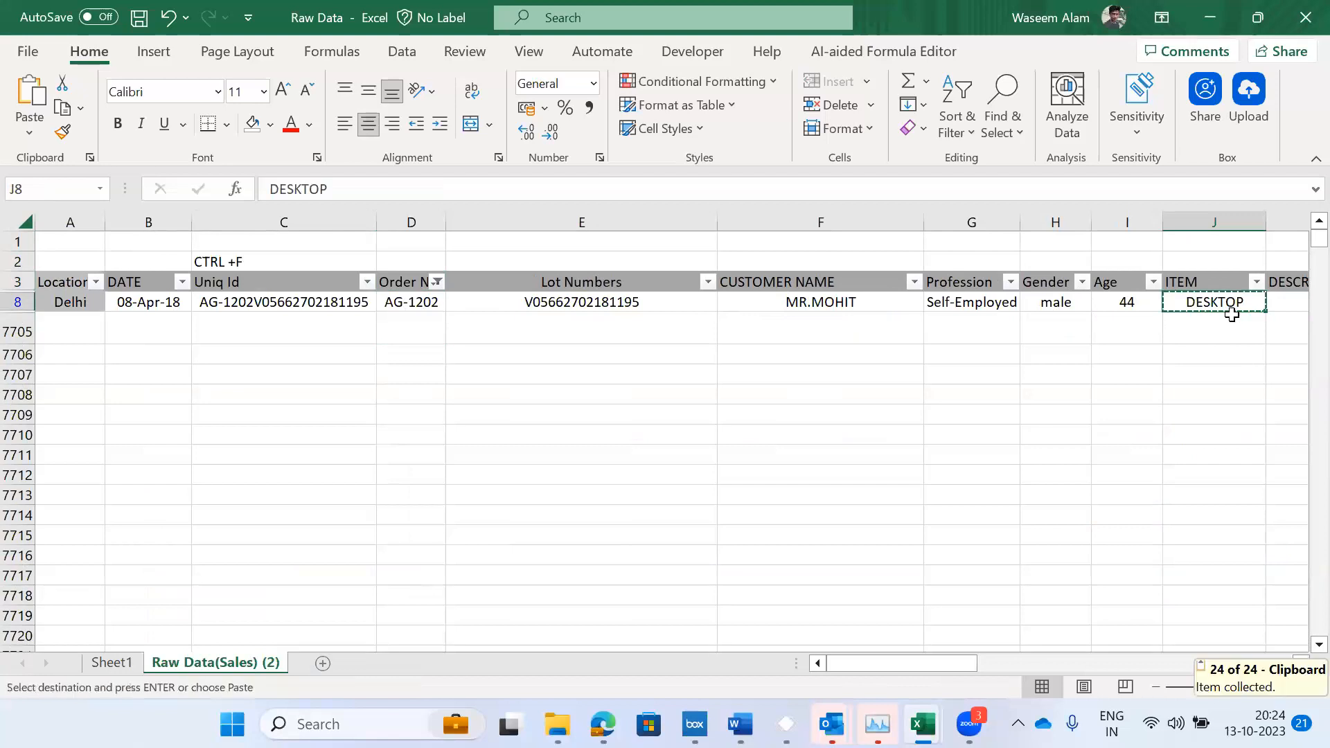
pyautogui.hotkey('ctrl', 'pageup')
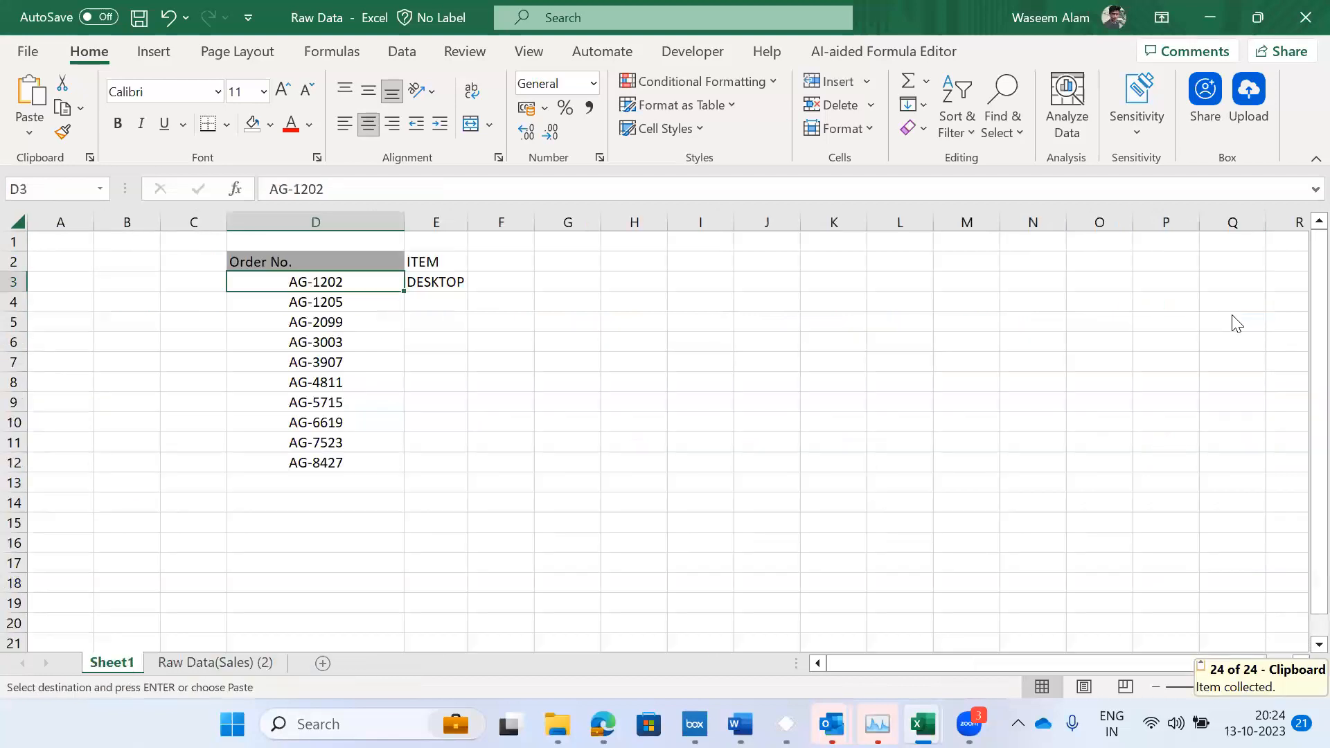
pyautogui.press('Right')
pyautogui.hotkey('ctrl', 'alt', 'v')
pyautogui.press('Return')
pyautogui.press('Left')
pyautogui.press('Down')
pyautogui.hotkey('ctrl', 'Down')
pyautogui.press('Right')
pyautogui.hotkey('ctrl', 'Up')
pyautogui.press('Left')
pyautogui.press('Down')
pyautogui.hotkey('ctrl', 'Down')
pyautogui.hotkey('ctrl', 'Up')
# - Copy the text of the second order number from inside cell D4 on Sheet1
pyautogui.press('Down')
pyautogui.press('Down')
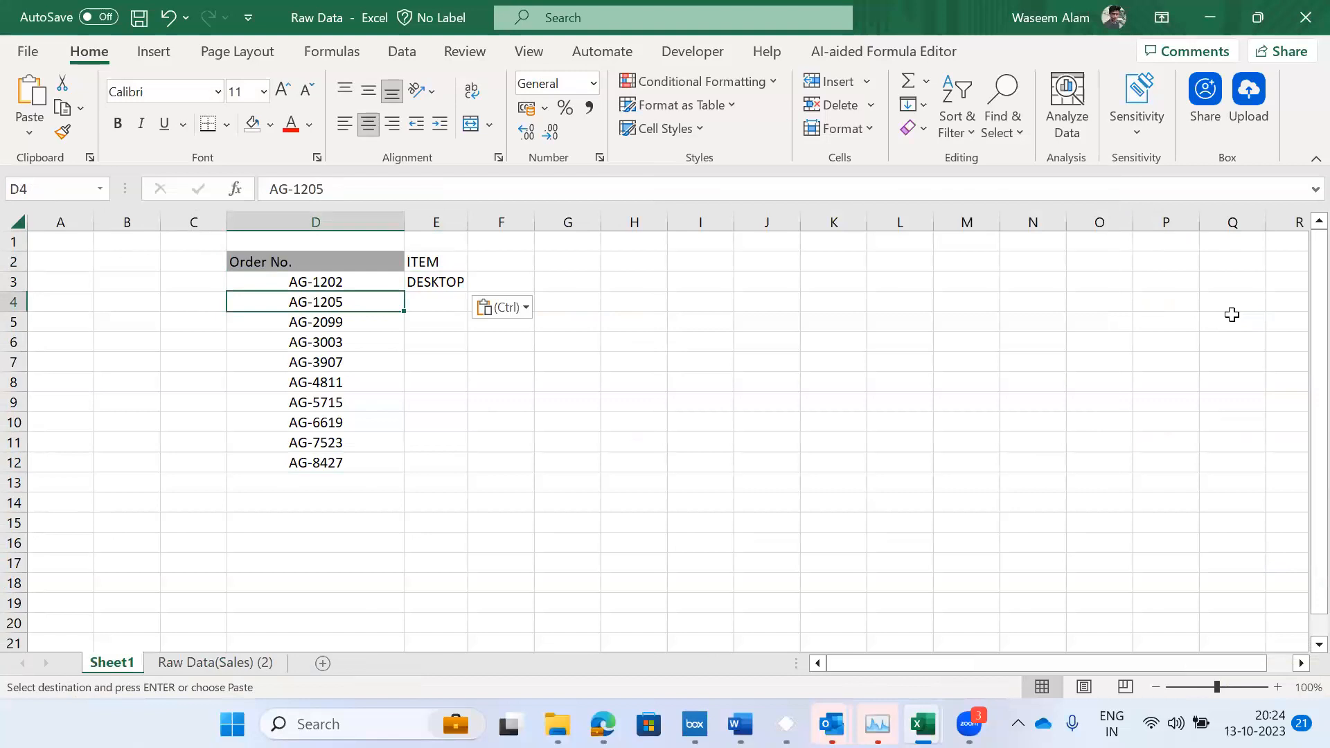
pyautogui.press('ctrl')
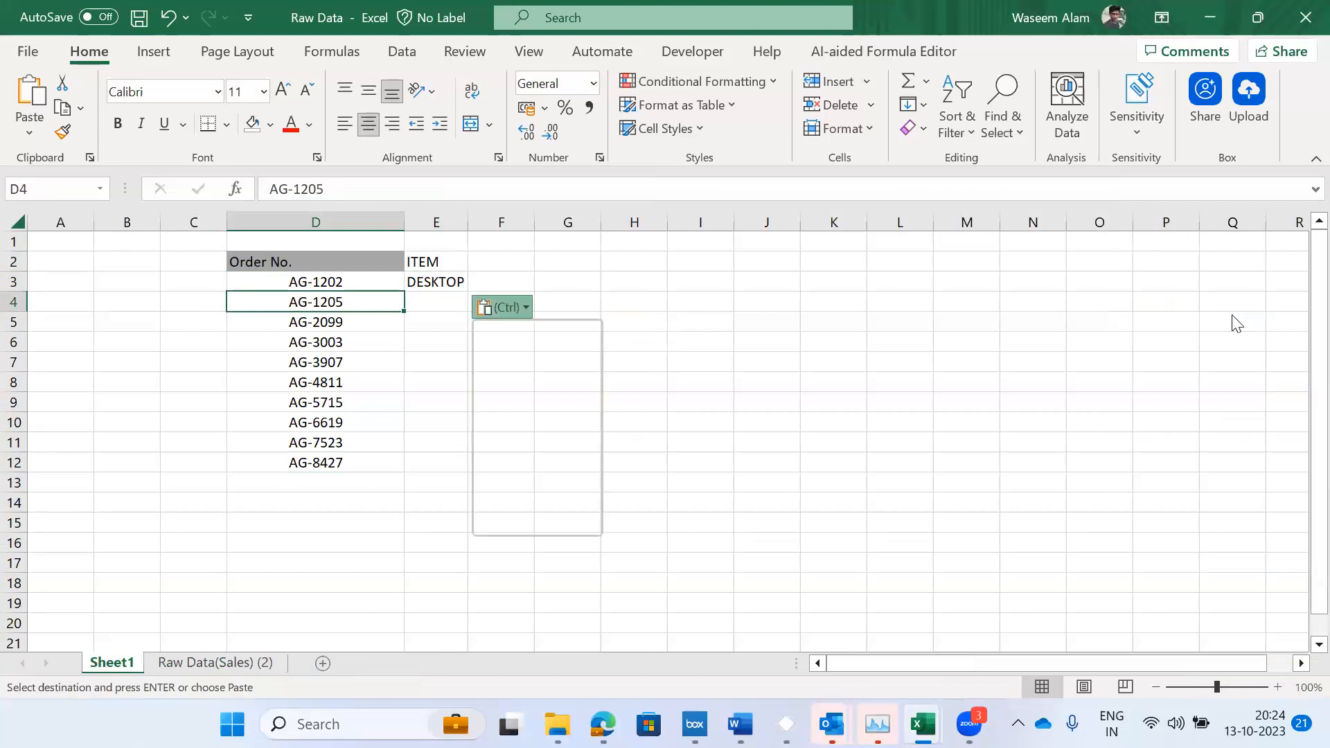
pyautogui.press('Escape')
pyautogui.press('F2')
pyautogui.hotkey('shift', 'Home')
pyautogui.hotkey('ctrl', 'c')
pyautogui.press('Escape')
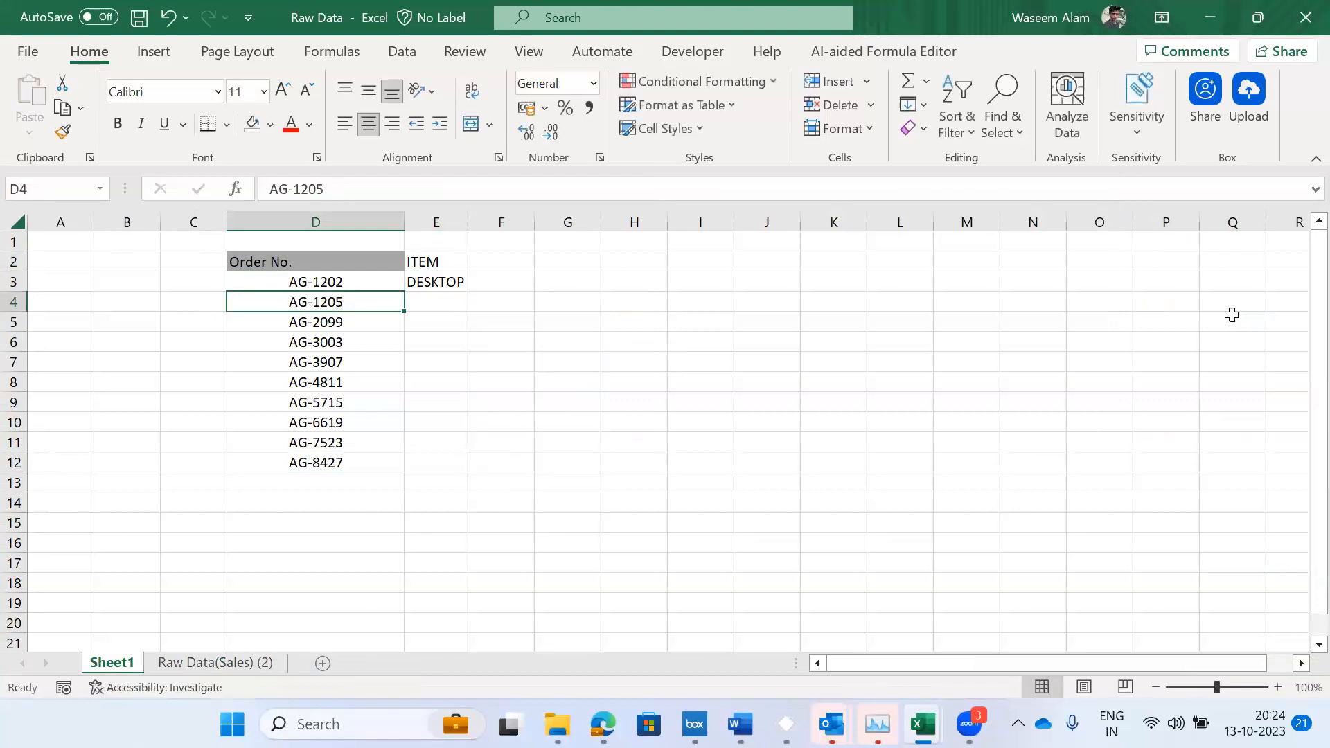
# - Remove the filters from the raw sales data so that all records are shown
pyautogui.hotkey('ctrl', 'pagedown')
pyautogui.hotkey('ctrl', 'pageup')
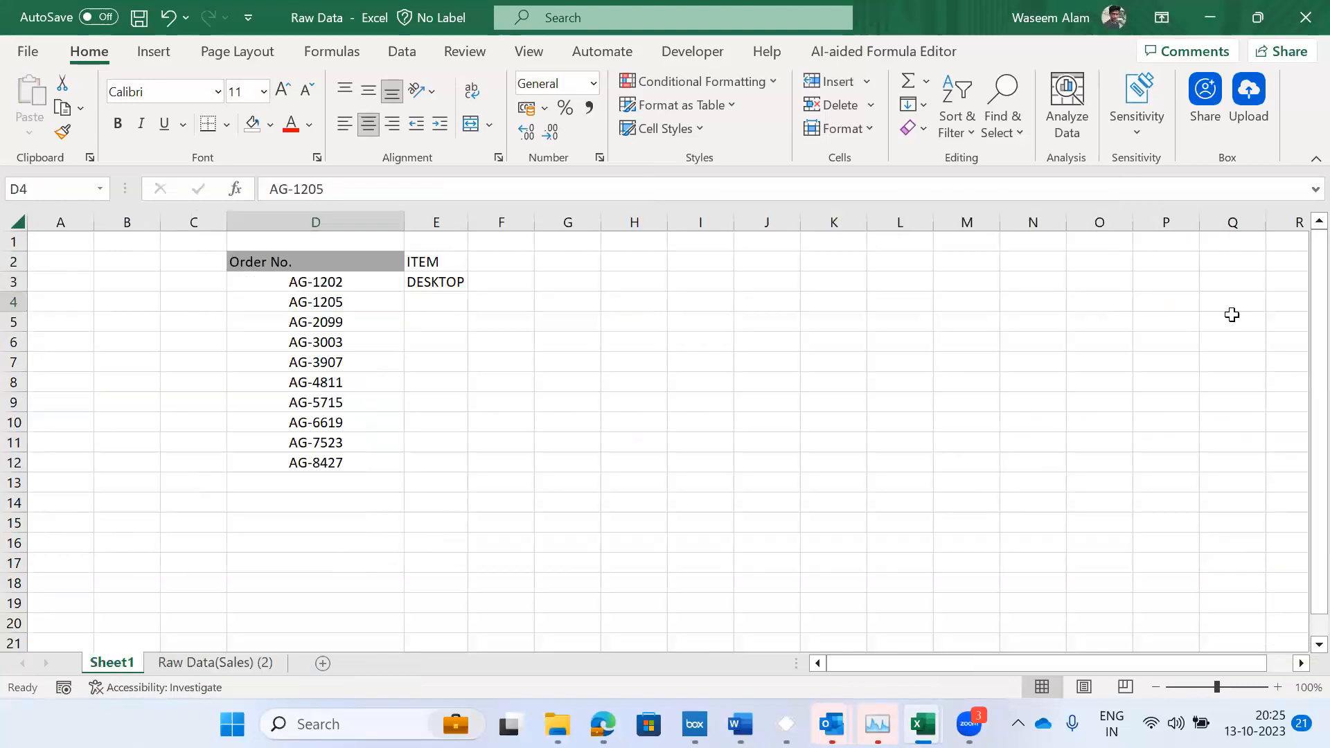
pyautogui.hotkey('ctrl', 'pagedown')
pyautogui.press('Left')
pyautogui.press('Left')
pyautogui.press('Left')
pyautogui.press('Left')
pyautogui.press('Left')
pyautogui.press('Left')
pyautogui.press('Up')
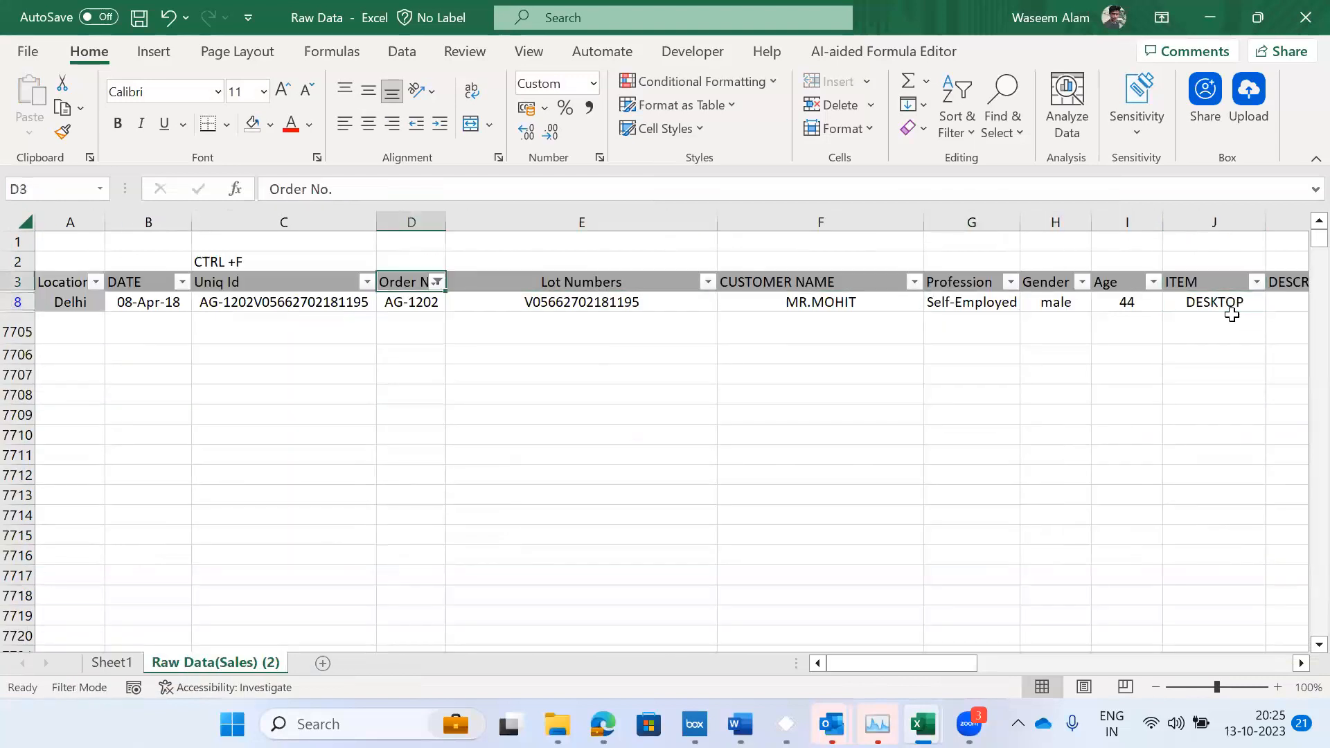
pyautogui.hotkey('ctrl', 'shift', 'l')
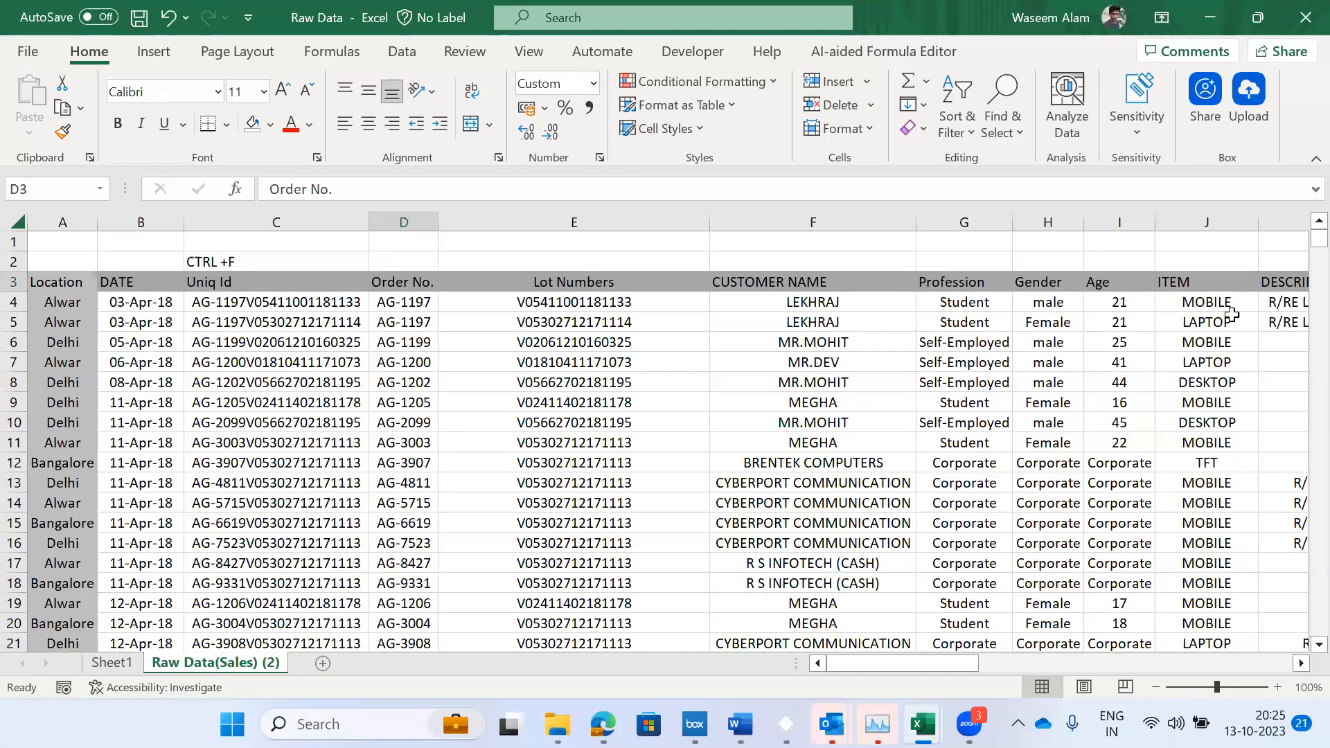
# - Select the list of order numbers in D3:D12 on Sheet1 for review
pyautogui.hotkey('ctrl', 'pageup')
pyautogui.press('Up')
pyautogui.press('Right')
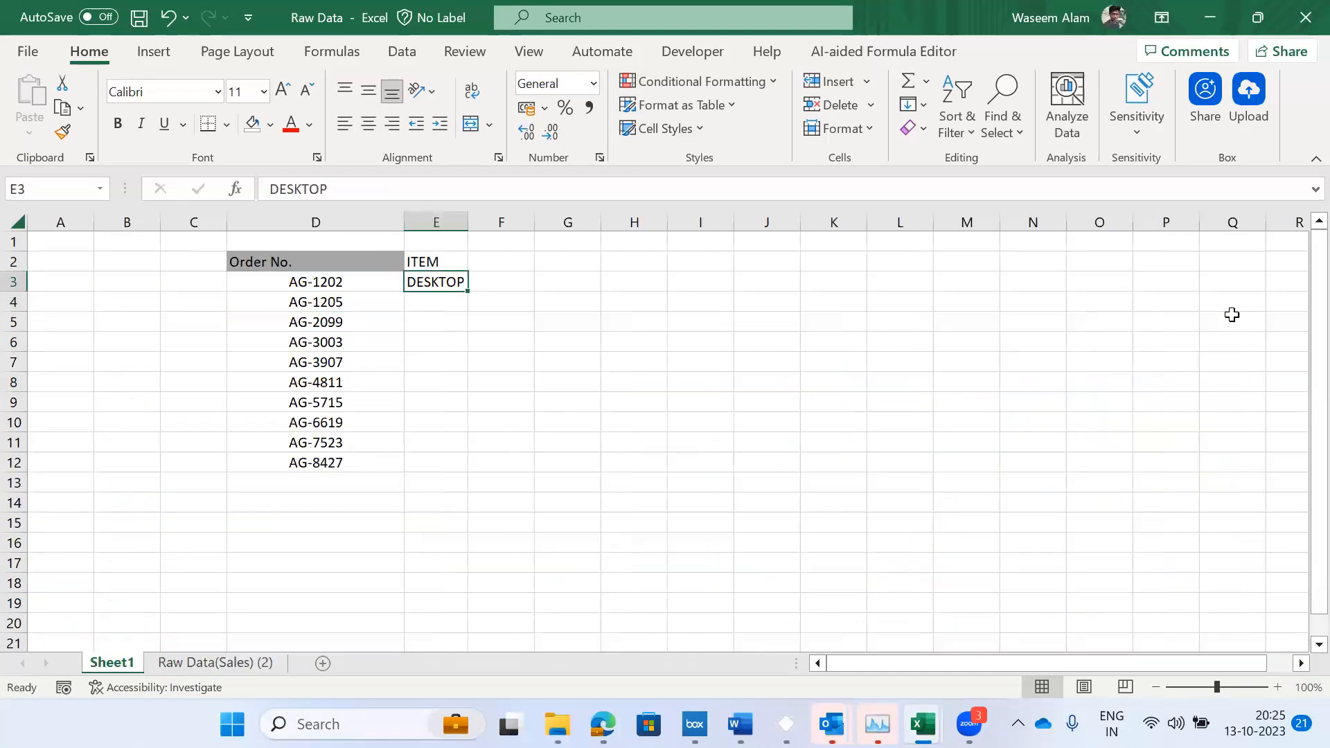
pyautogui.press('Left')
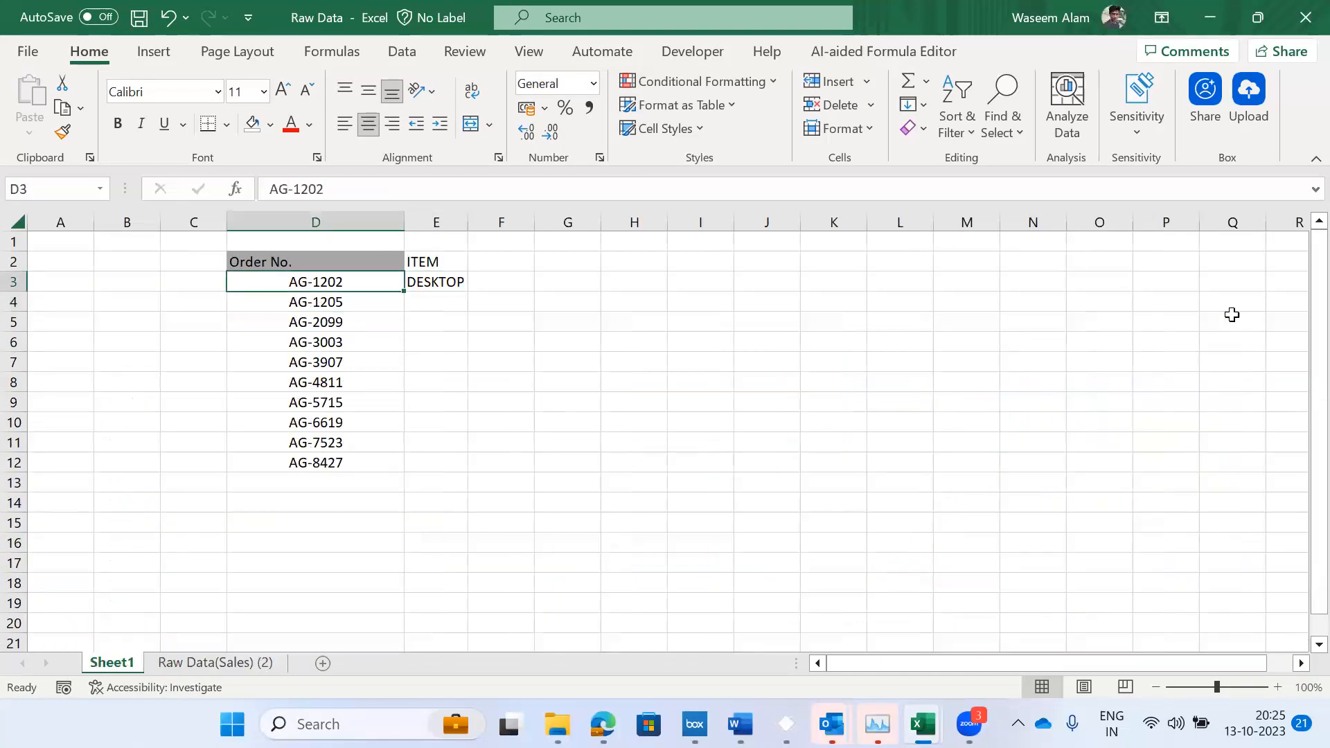
pyautogui.hotkey('ctrl', 'shift', 'Down')
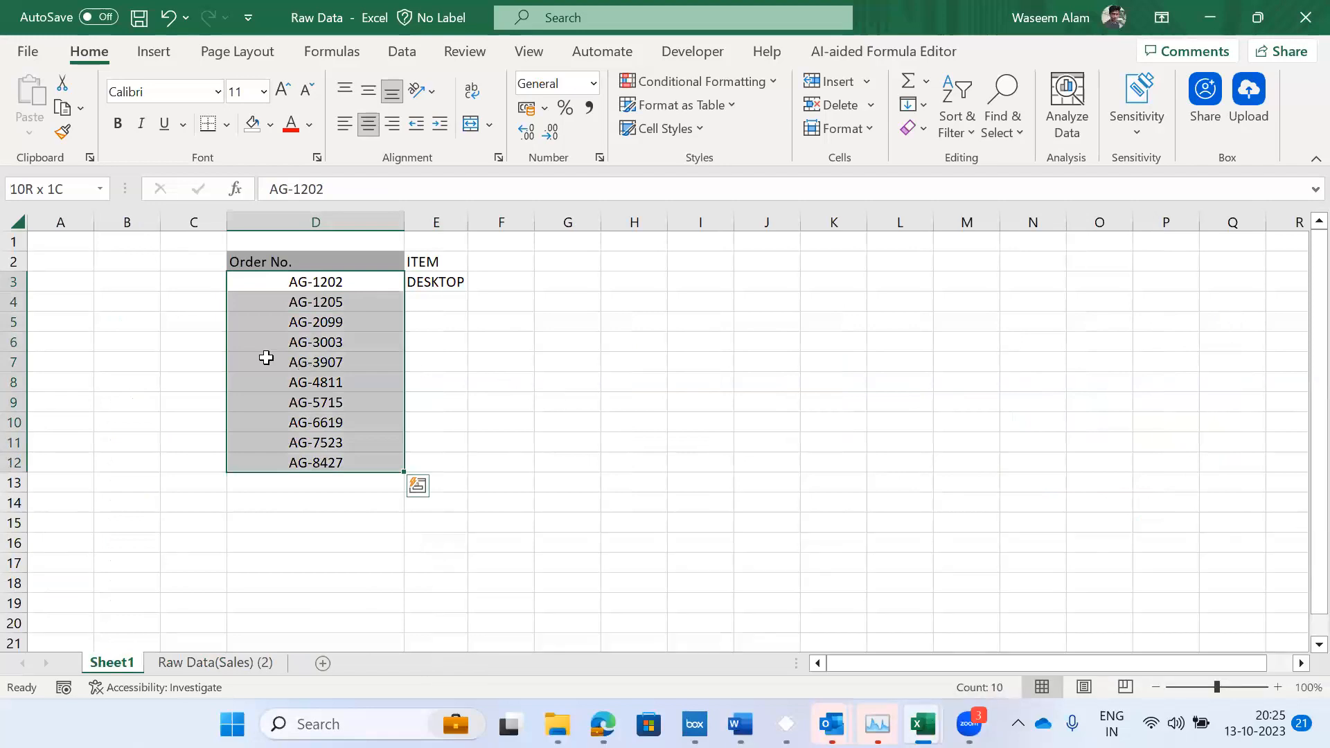
# - Examine the full Uniq Id column of the raw sales data from C4 down to the last row
pyautogui.hotkey('ctrl', 'pagedown')
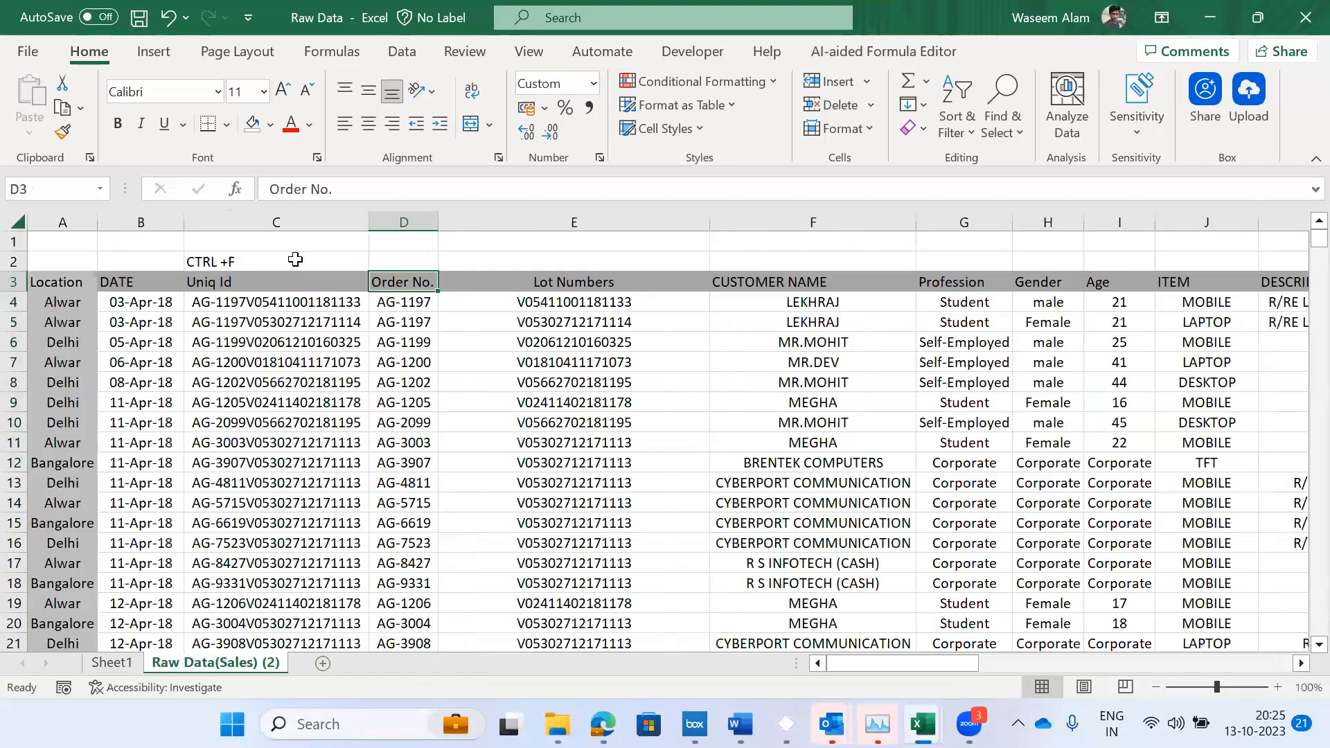
pyautogui.click(273, 305)
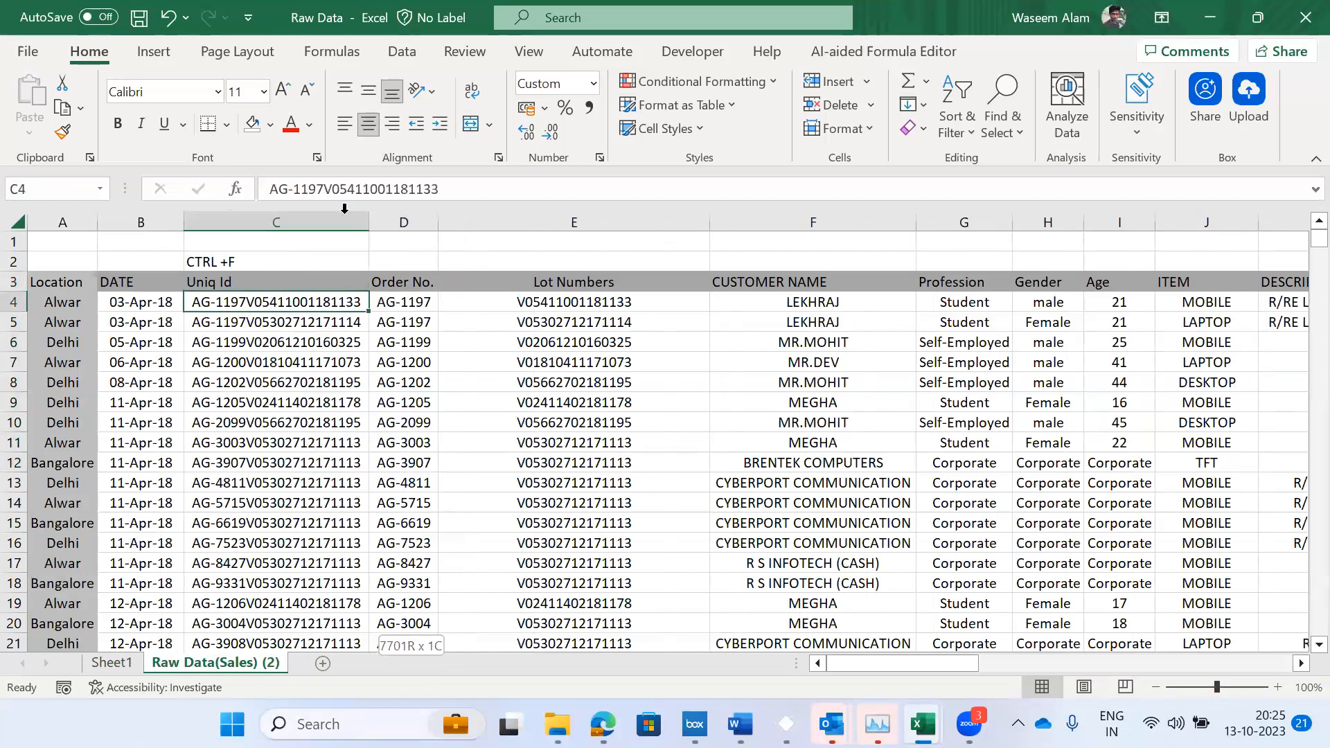
pyautogui.hotkey('ctrl', 'shift', 'Down')
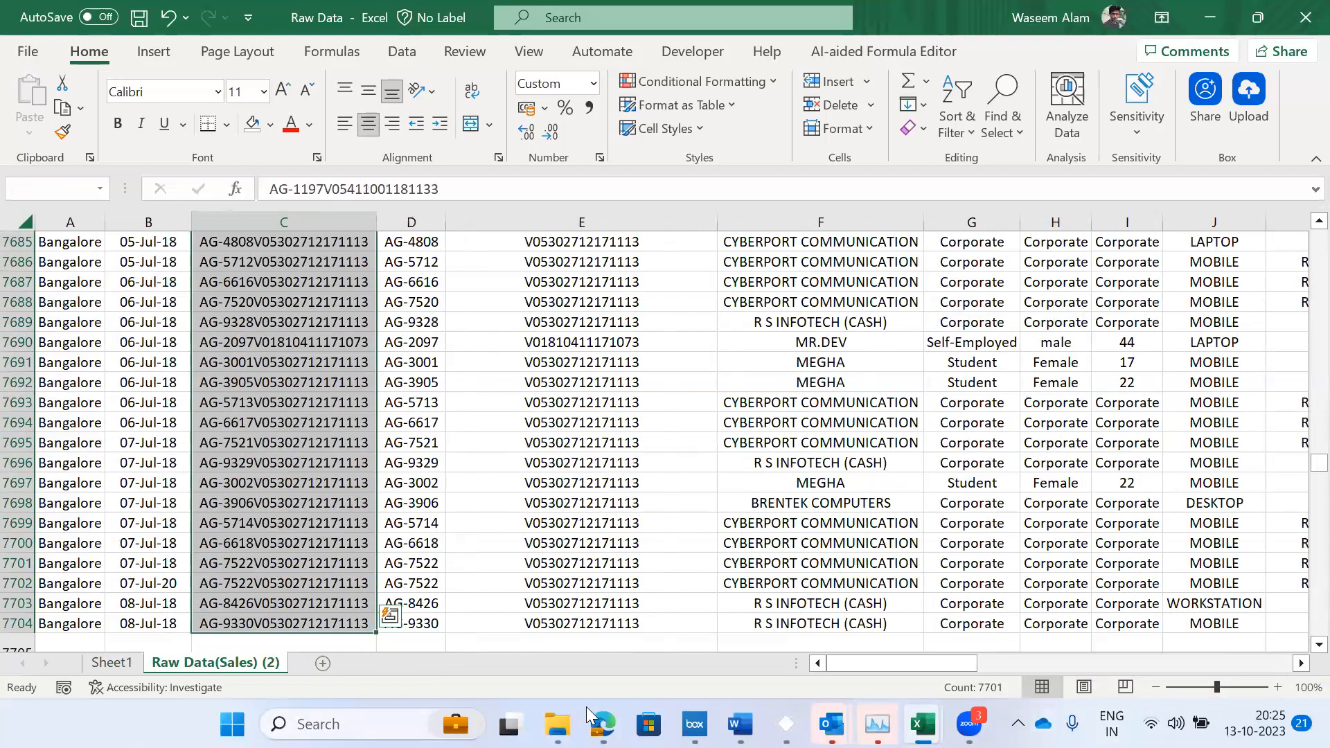
pyautogui.hotkey('ctrl', 'Up')
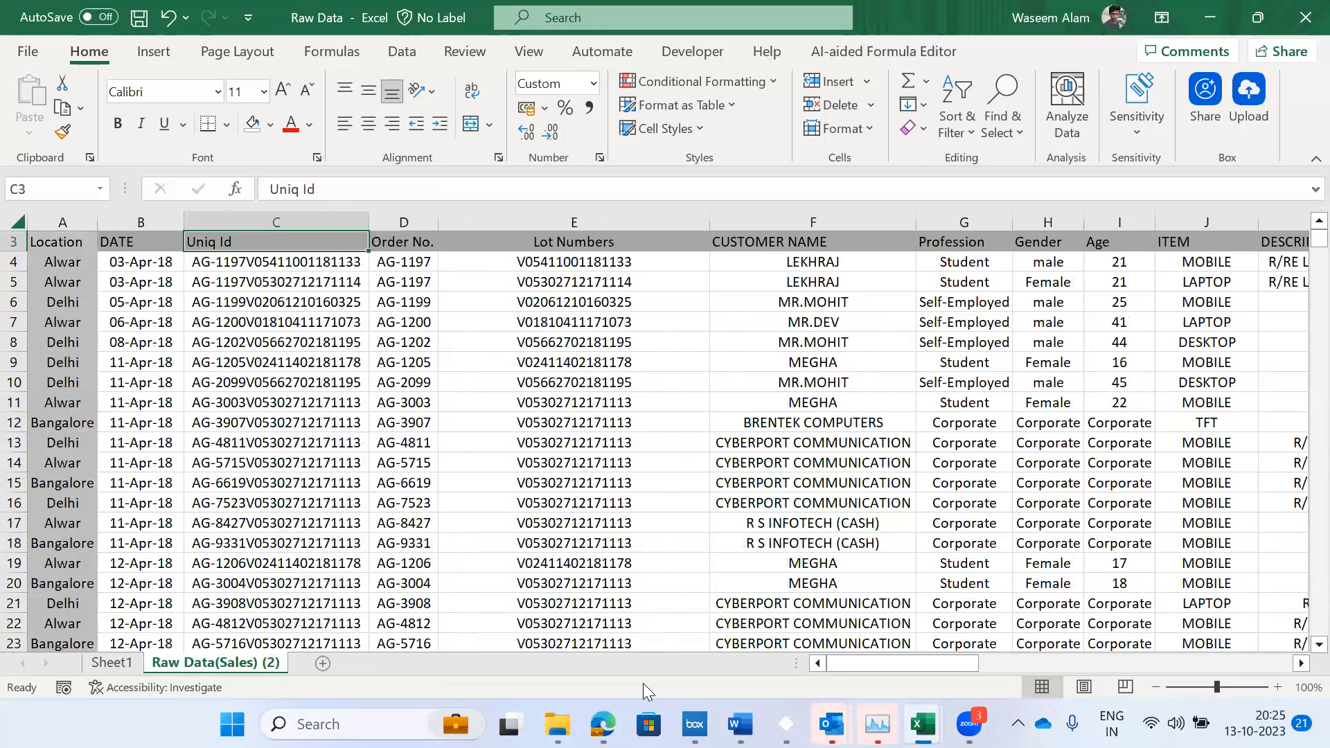
pyautogui.press('Down')
pyautogui.hotkey('ctrl', 'shift', 'Down')
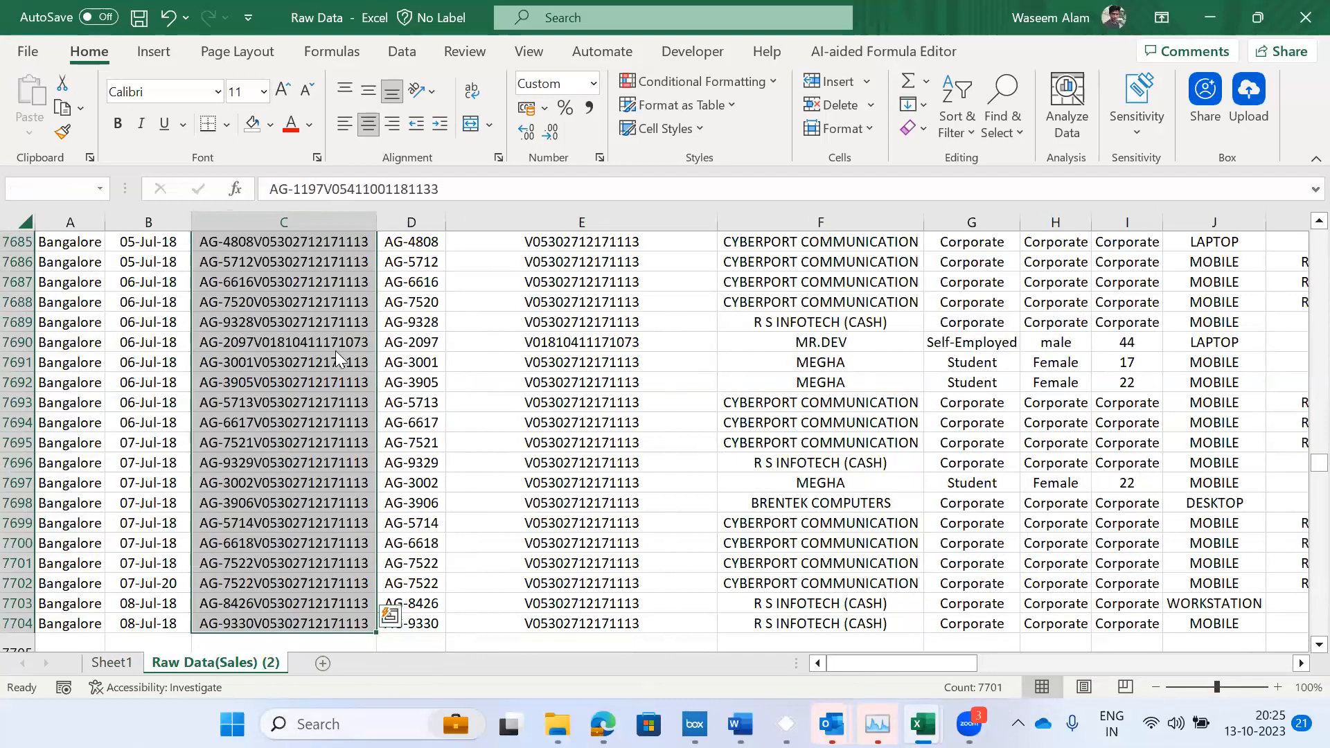
pyautogui.hotkey('ctrl', 'n')
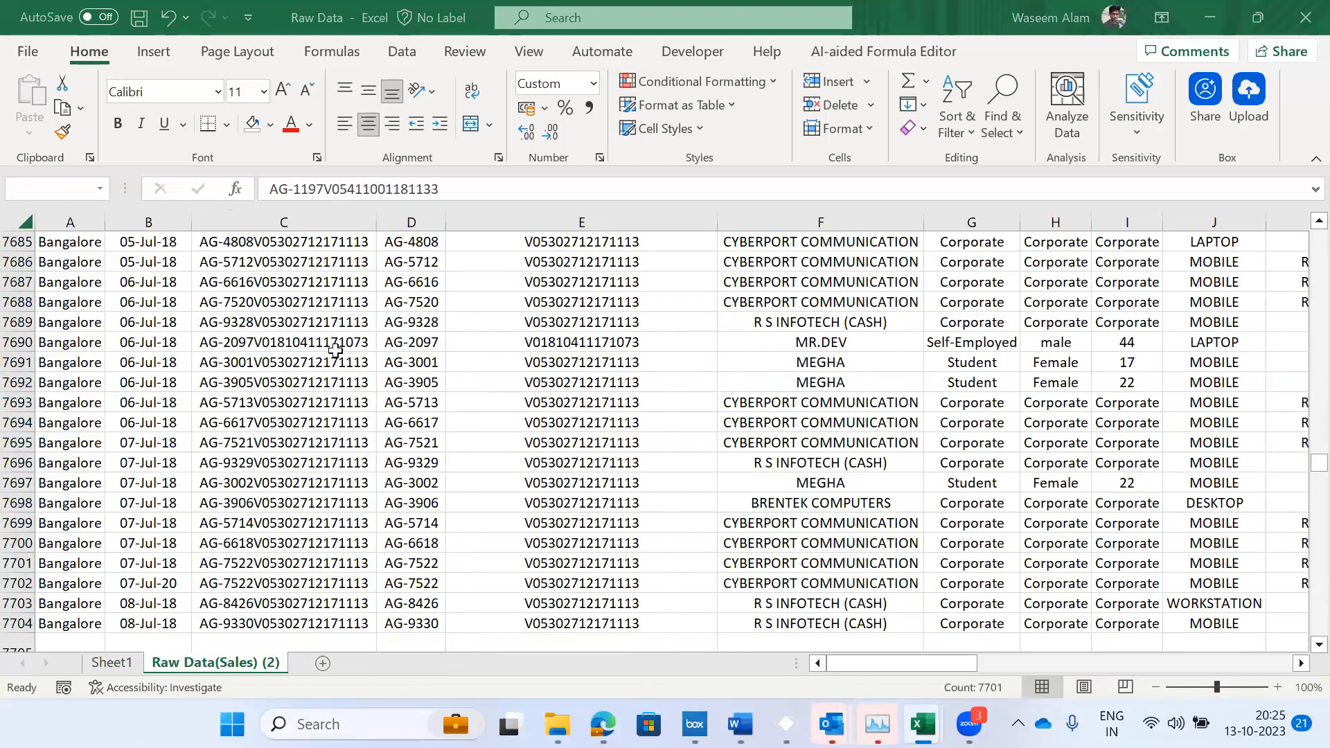
pyautogui.hotkey('ctrl', 'Up')
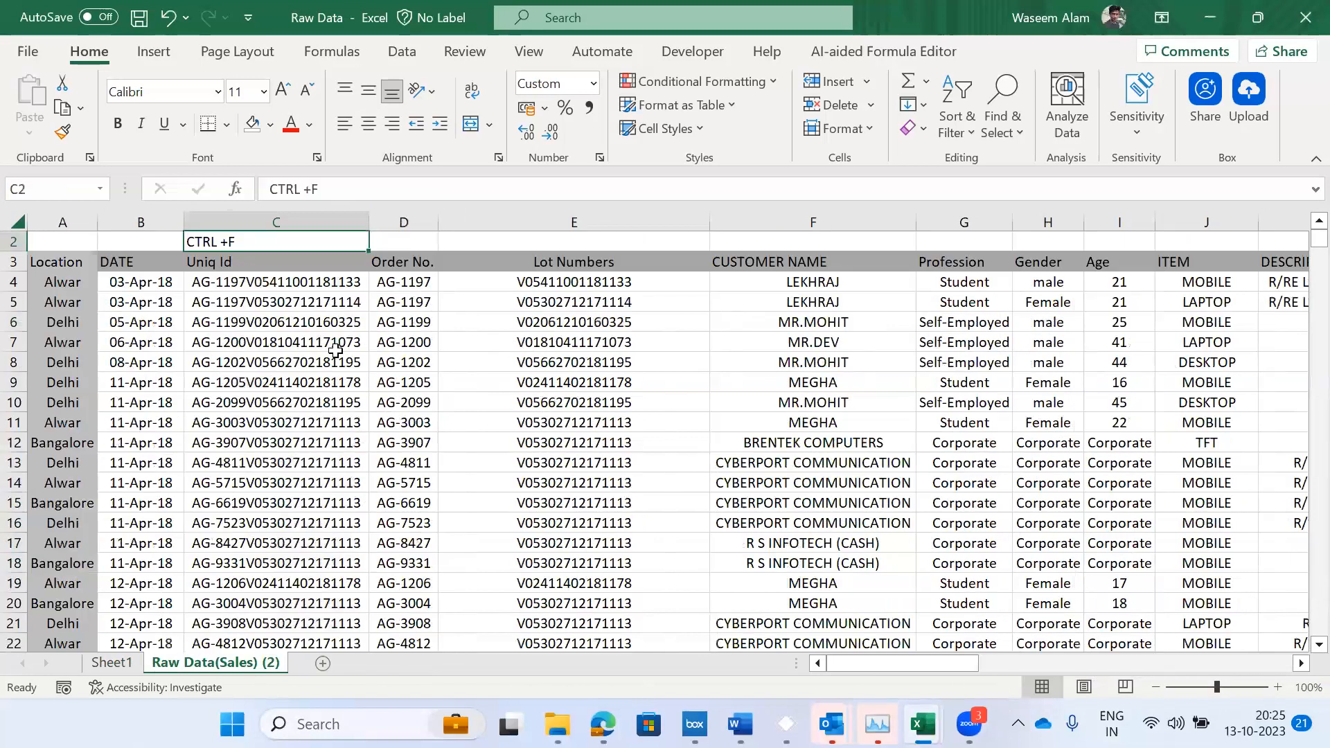
# - Return to Sheet1 and copy the text of the order number in D3 again
pyautogui.hotkey('ctrl', 'pageup')
pyautogui.press('Down')
pyautogui.press('Up')
pyautogui.press('Up')
pyautogui.press('Down')
pyautogui.press('Down')
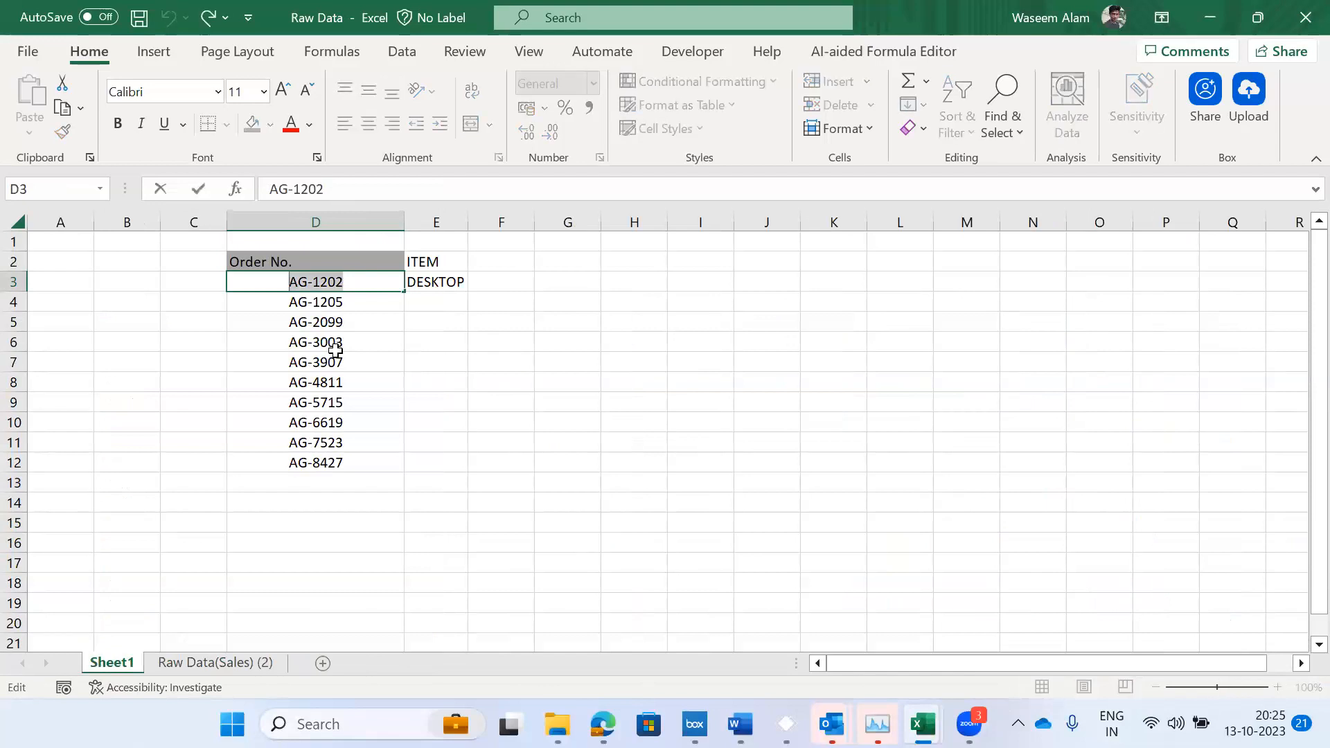
pyautogui.hotkey('ctrl', 'c')
# - Search the raw sales data from C4 for the copied order number and close the search at the first match
pyautogui.hotkey('ctrl', 'pagedown')
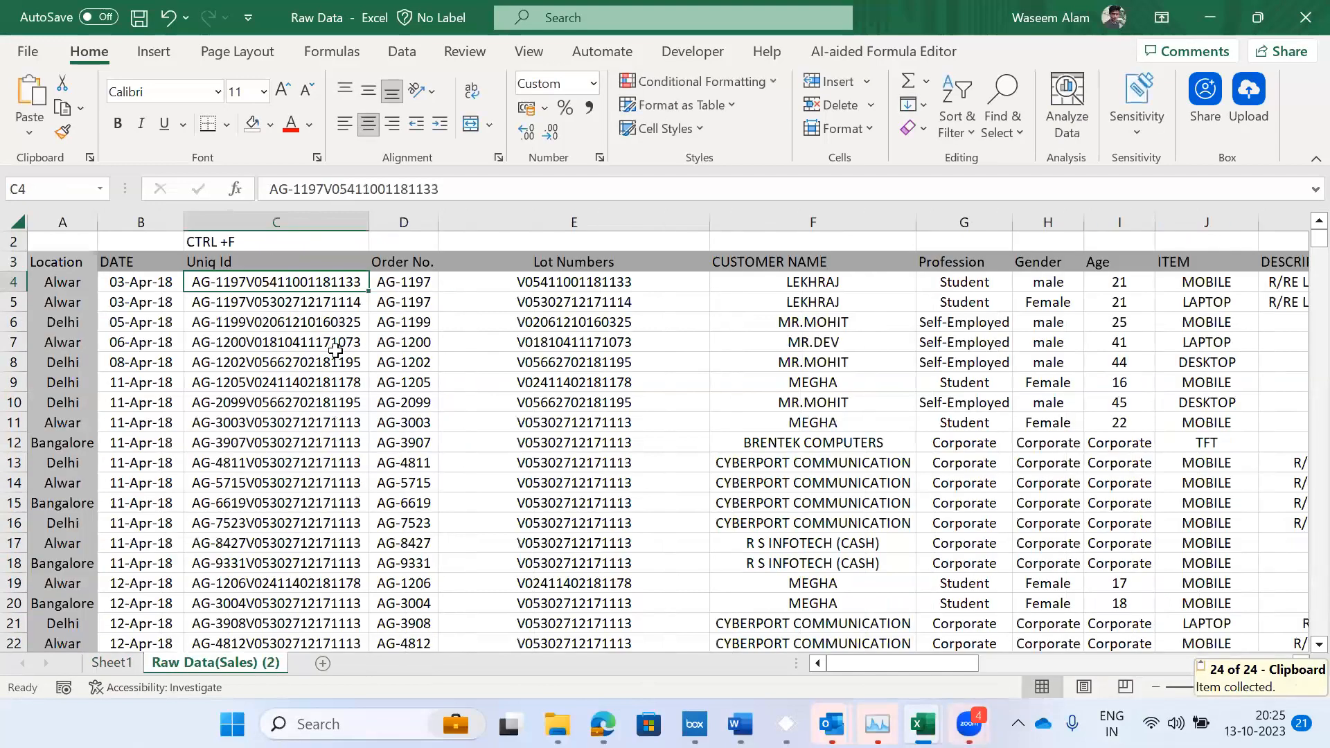
pyautogui.press('Right')
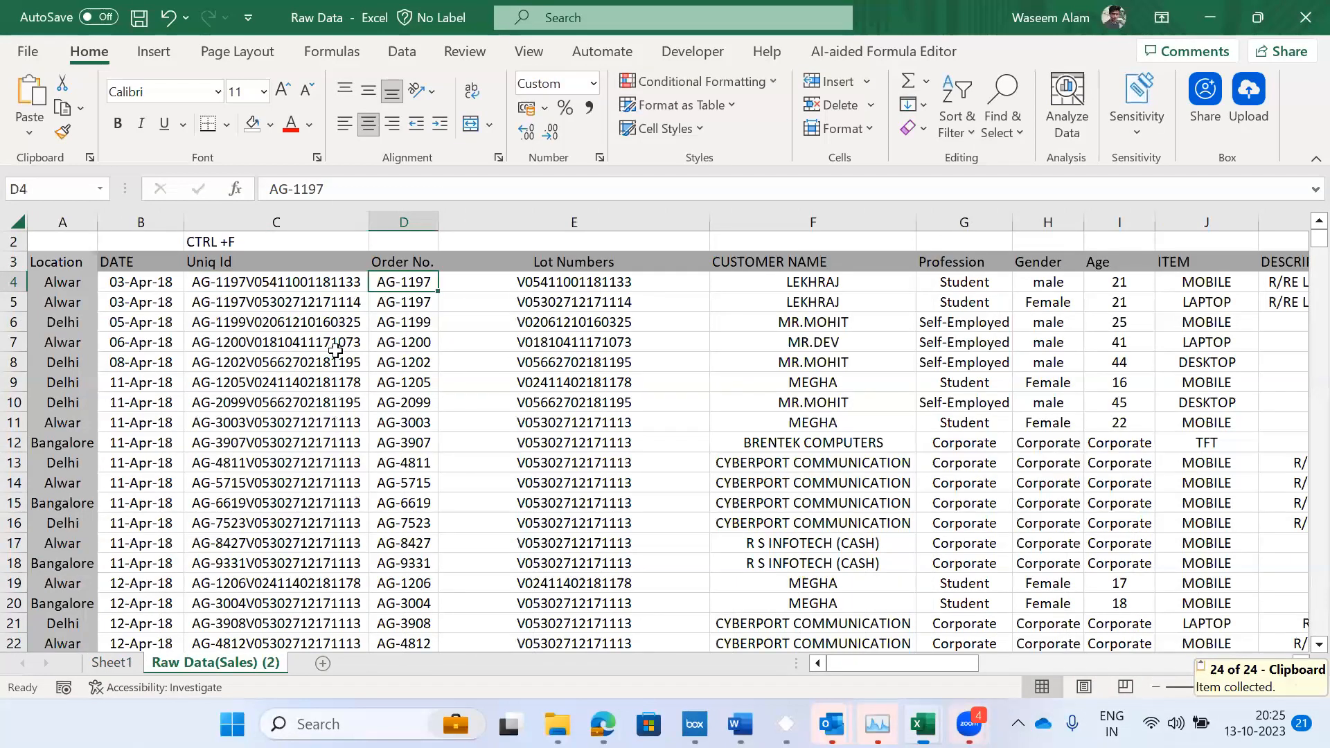
pyautogui.press('Left')
pyautogui.press('Up')
pyautogui.press('Up')
pyautogui.press('Up')
pyautogui.press('Down')
pyautogui.press('Down')
pyautogui.press('Down')
pyautogui.hotkey('ctrl', 'f')
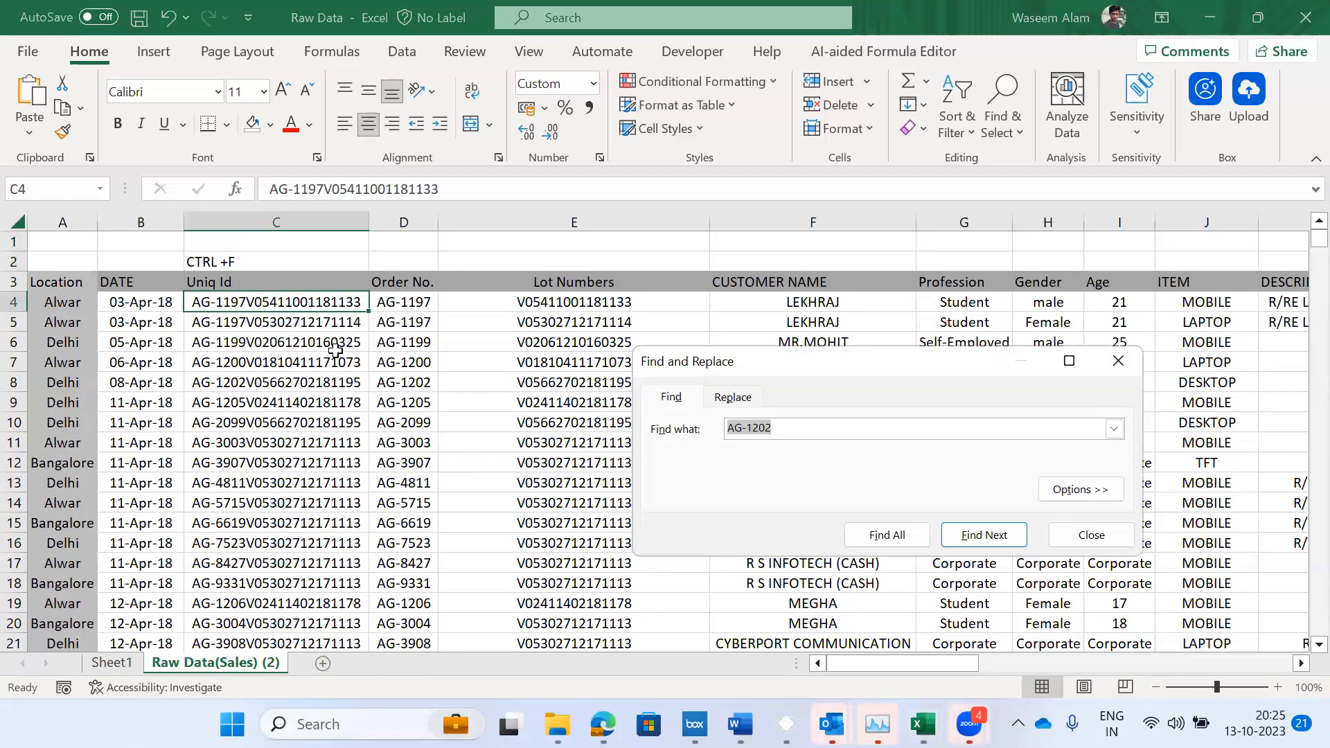
pyautogui.hotkey('ctrl', 'v')
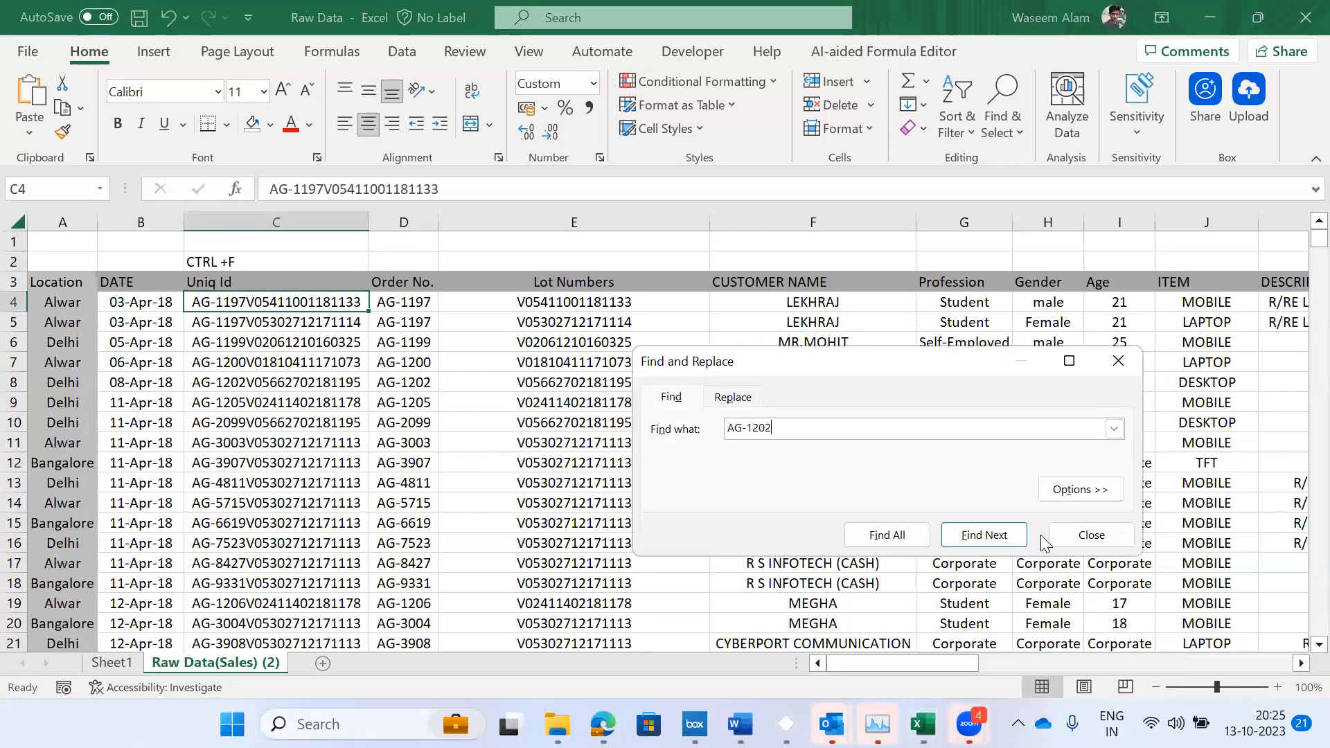
pyautogui.click(966, 536)
pyautogui.press('Escape')
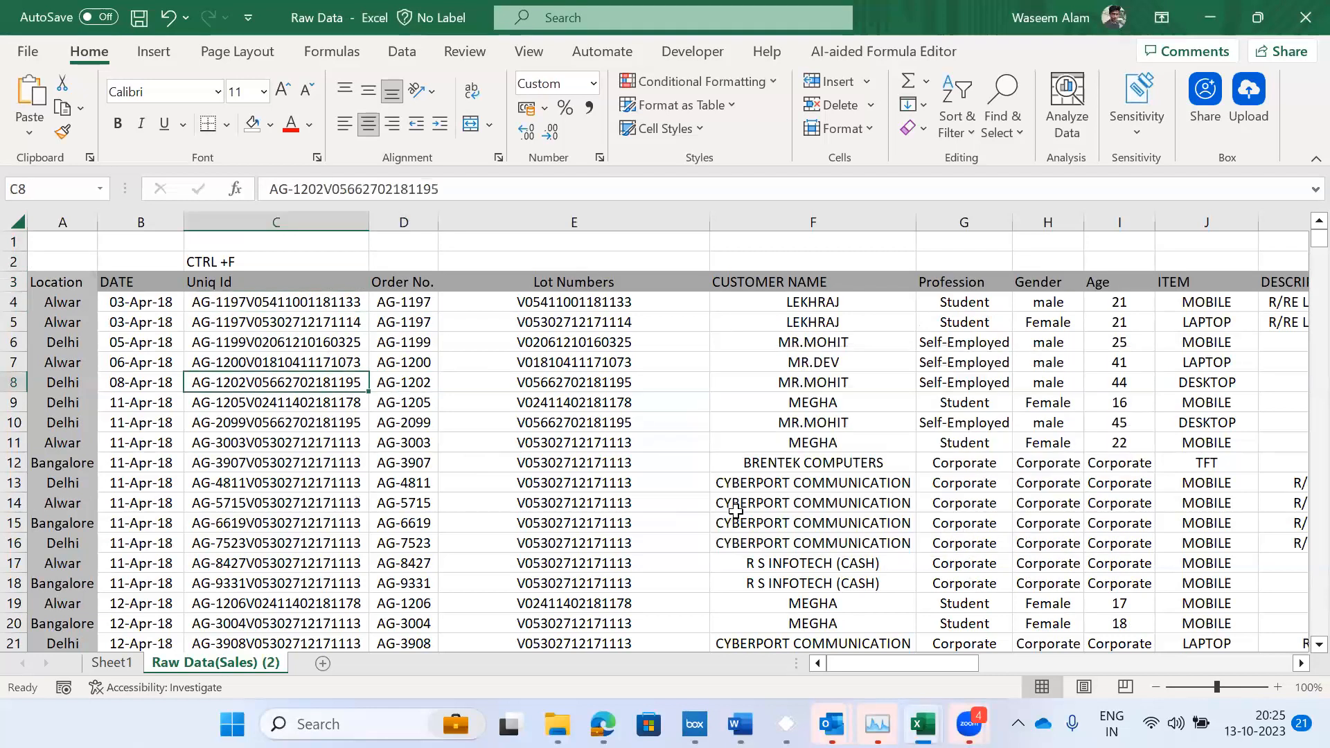
# - Check the matched record in row 8 across its Order No. and Lot Numbers cells
pyautogui.press('Right')
pyautogui.press('Right')
pyautogui.press('Right')
pyautogui.press('Right')
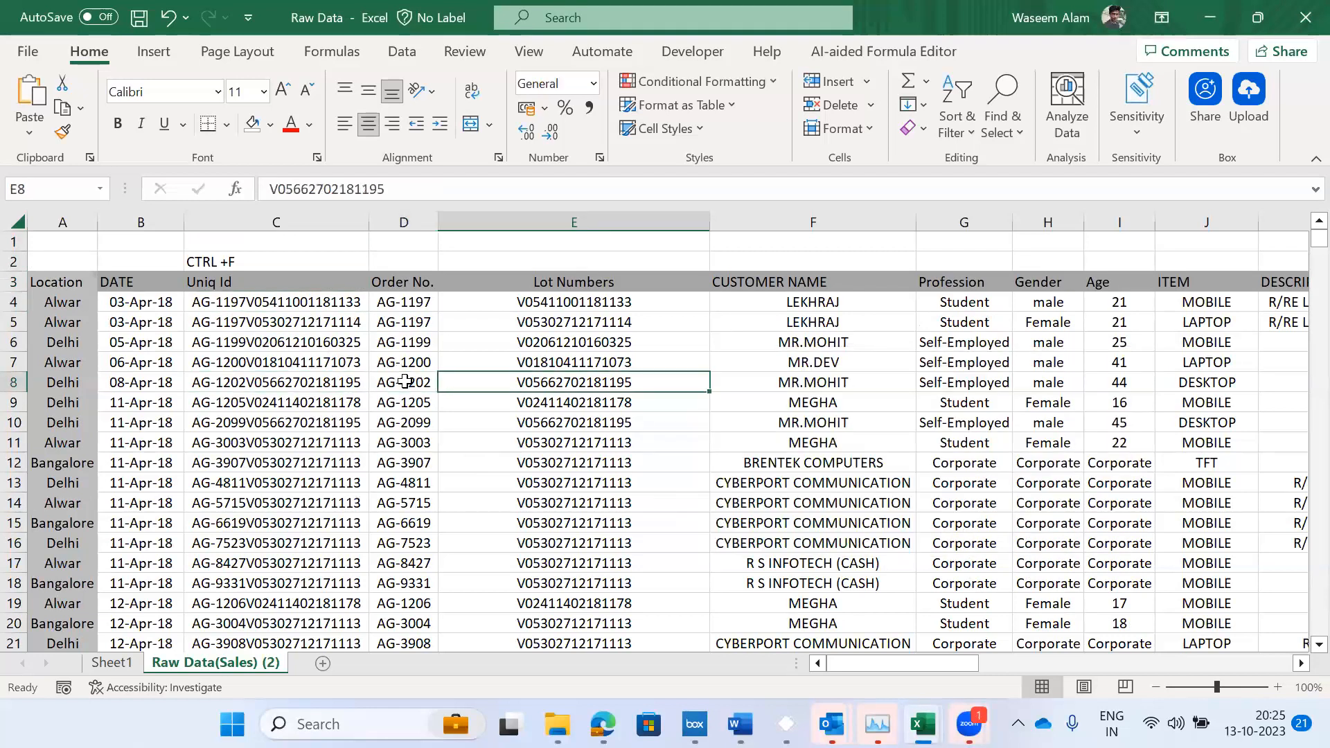
# - Copy the item of the matched record in J8 of the raw sales data and paste it into E3 on Sheet1
pyautogui.hotkey('ctrl', 'Right')
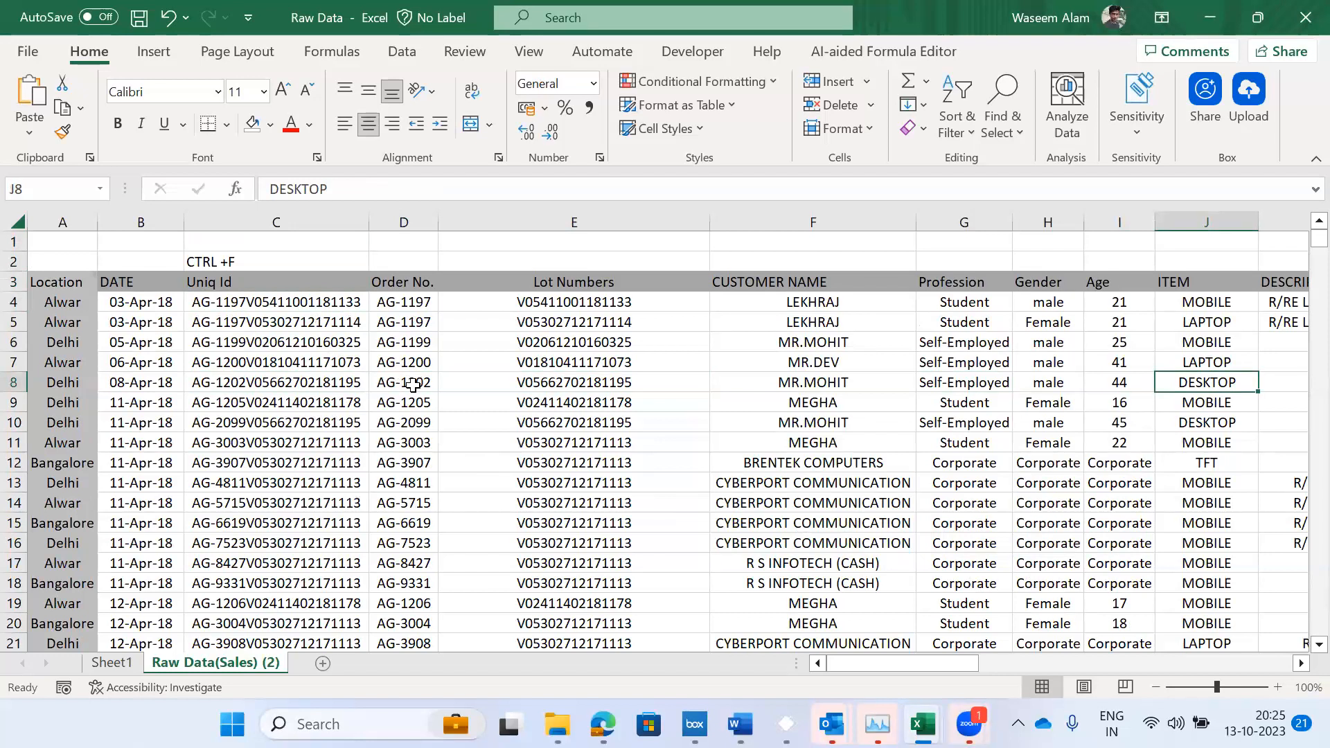
pyautogui.click(405, 382)
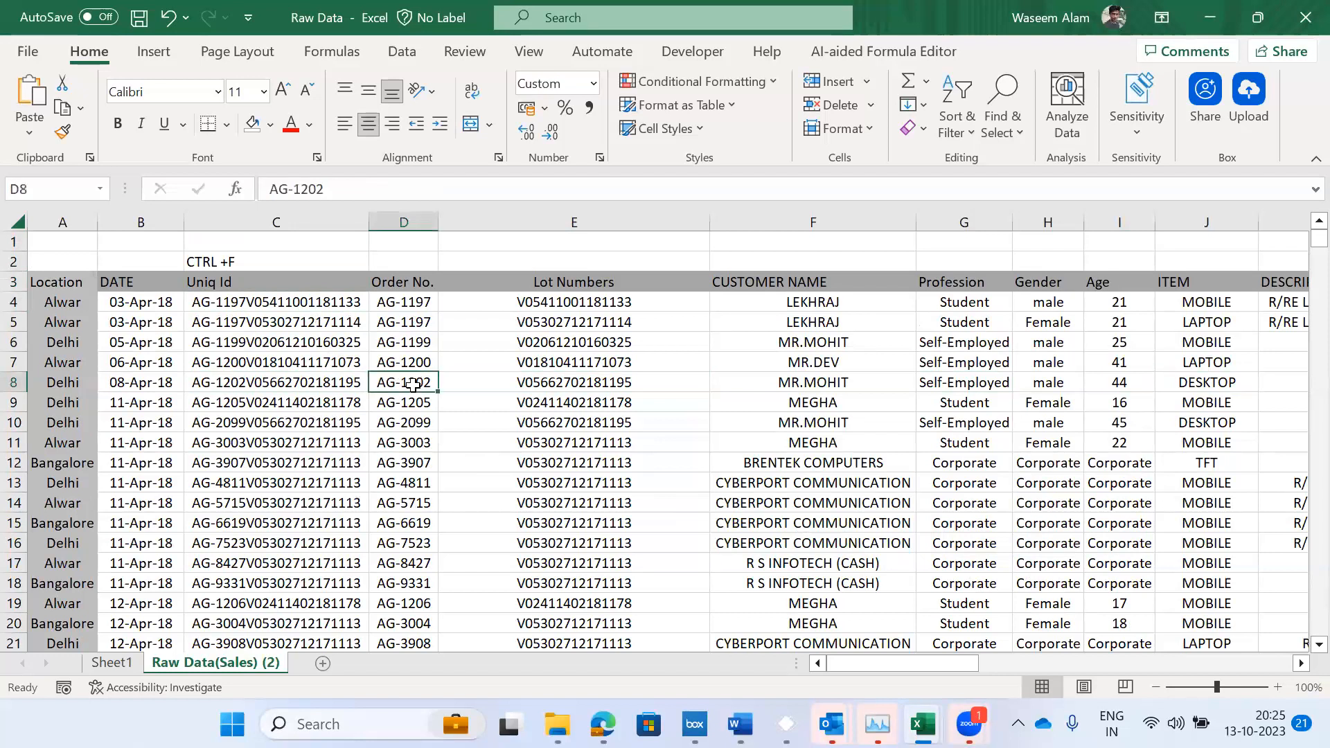
pyautogui.click(1213, 381)
pyautogui.hotkey('ctrl', 'c')
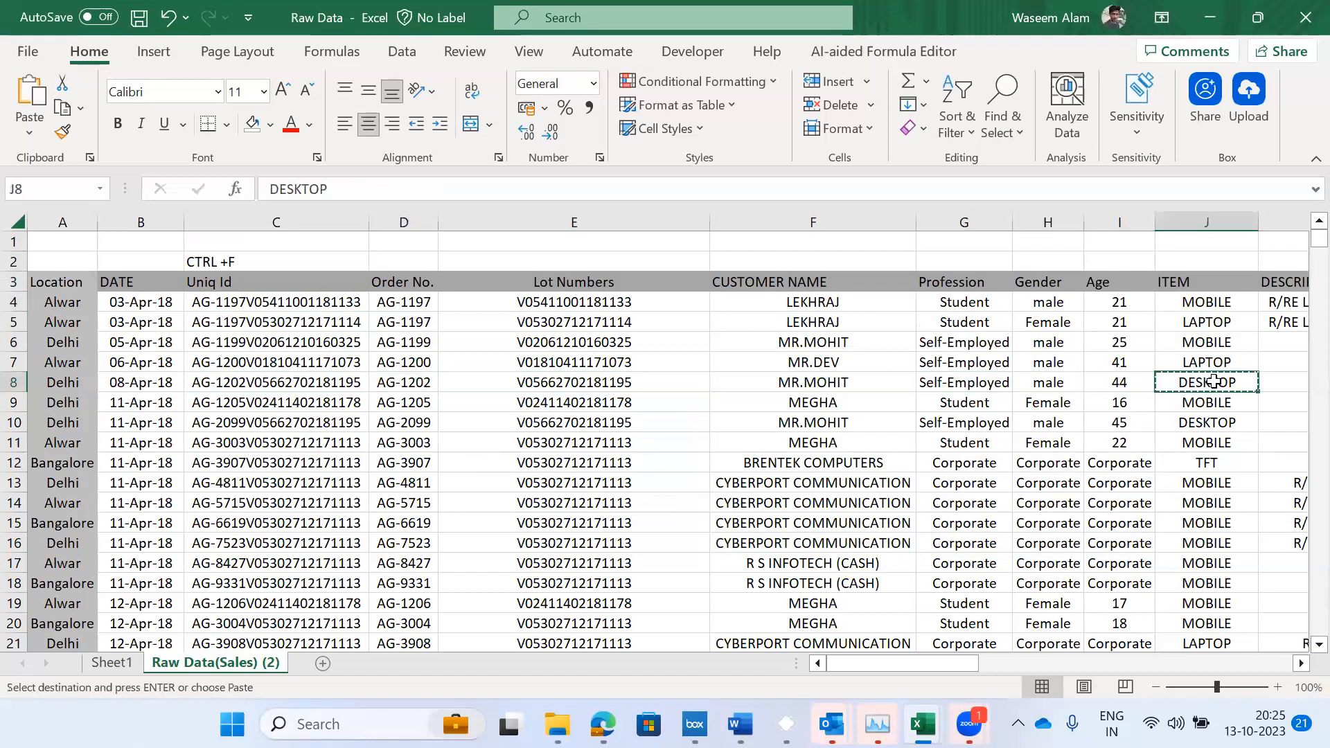
pyautogui.hotkey('ctrl', 'pageup')
pyautogui.hotkey('ctrl', 'v')
pyautogui.press('Left')
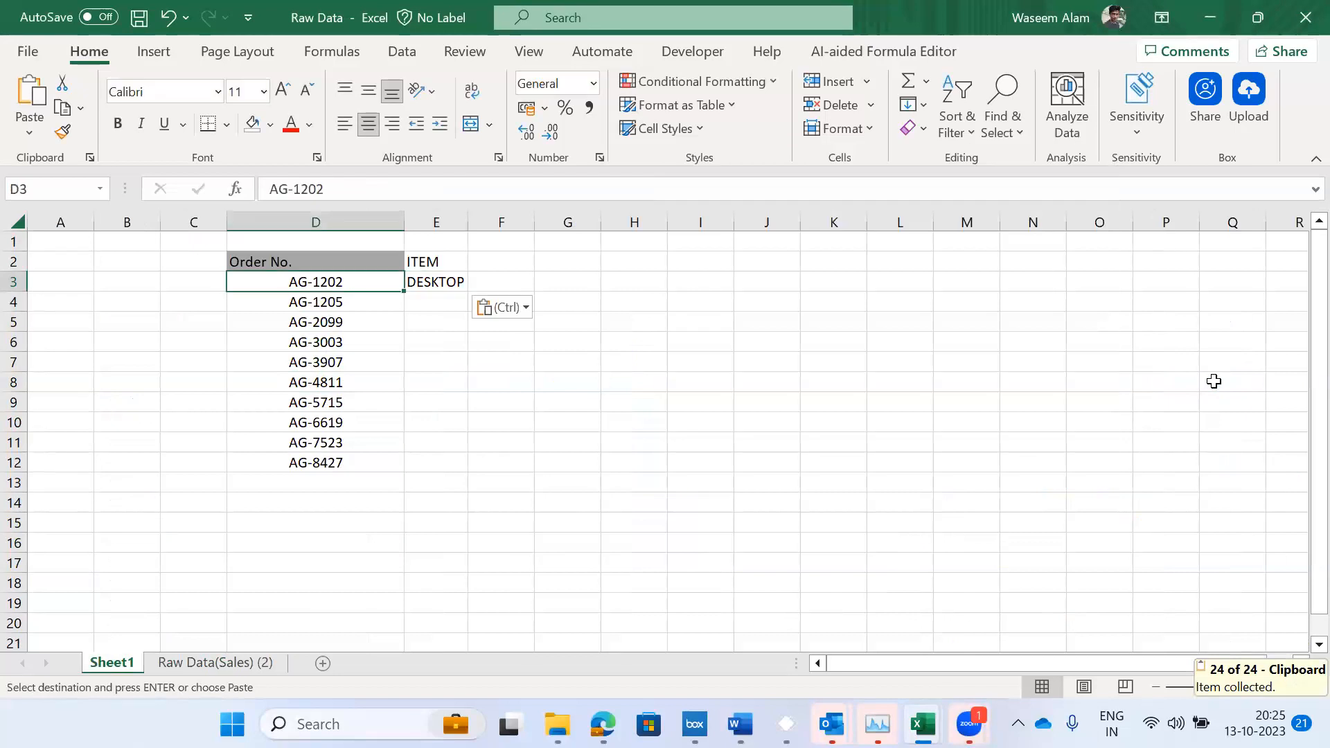
# - Search the raw sales data from D3 for the order number in Sheet1's D4 and close the search at the first match
pyautogui.press('Down')
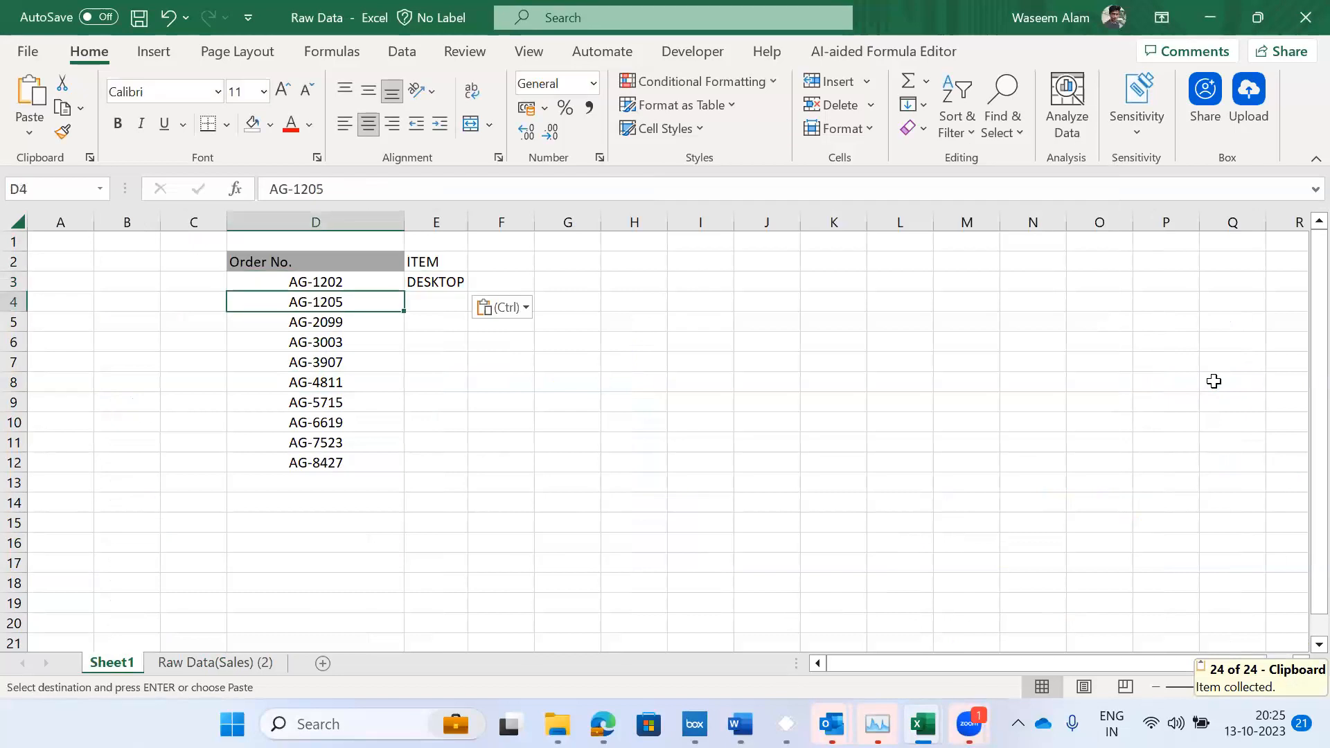
pyautogui.press('Escape')
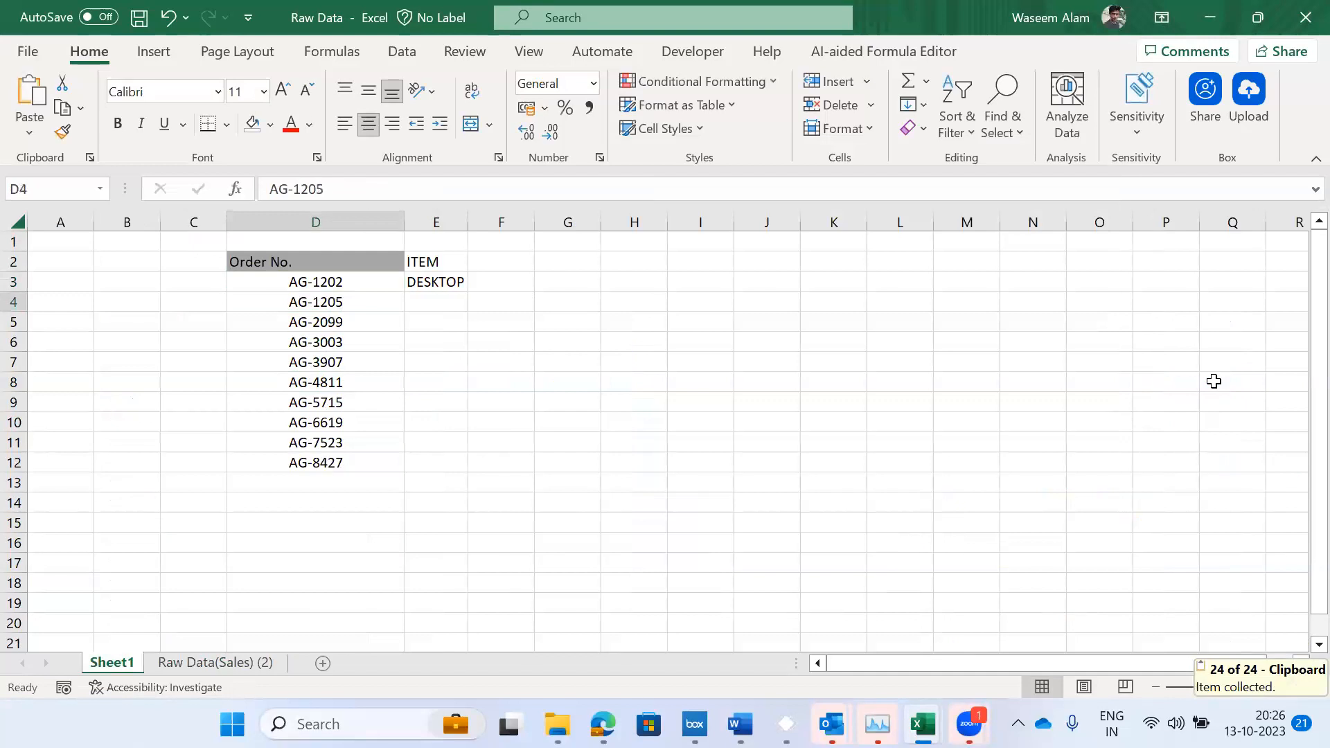
pyautogui.hotkey('ctrl', 'pagedown')
pyautogui.press('Left')
pyautogui.press('Left')
pyautogui.press('Left')
pyautogui.press('Left')
pyautogui.press('Left')
pyautogui.press('Up')
pyautogui.press('Up')
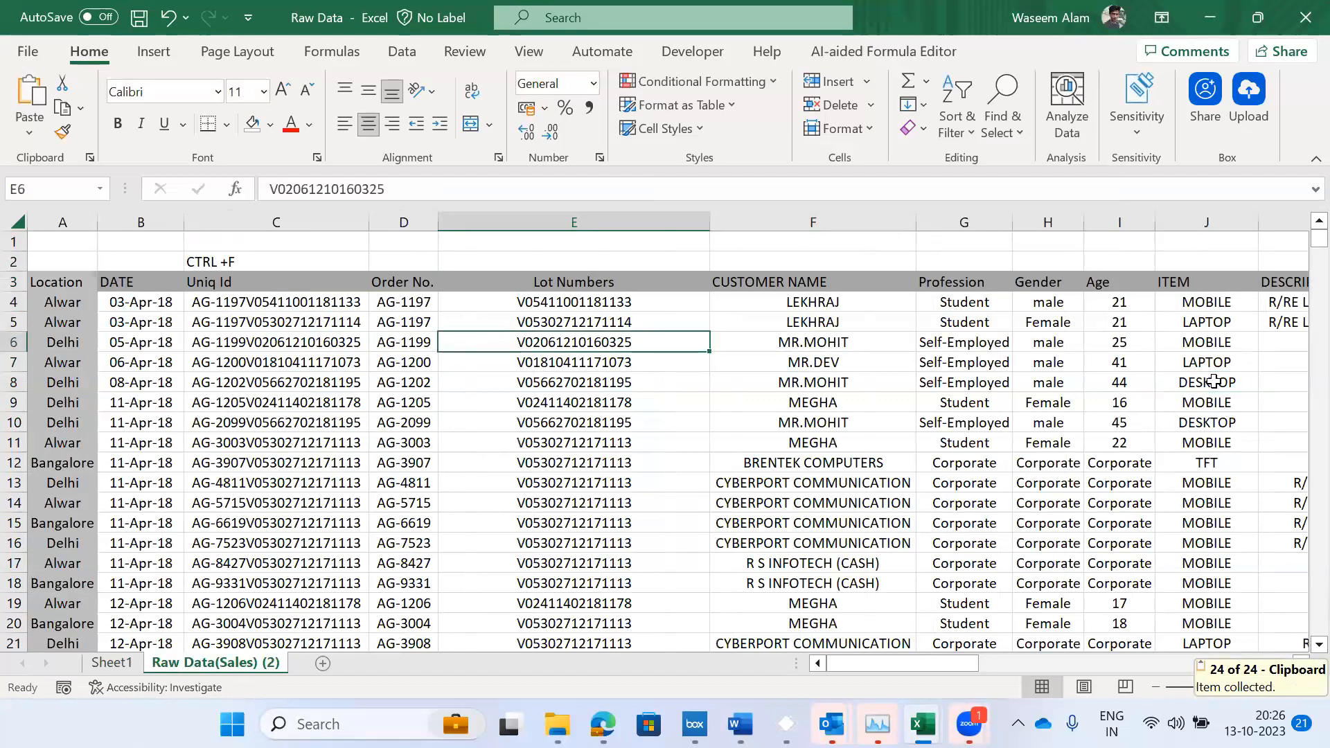
pyautogui.press('Left')
pyautogui.press('Up')
pyautogui.press('Up')
pyautogui.press('Up')
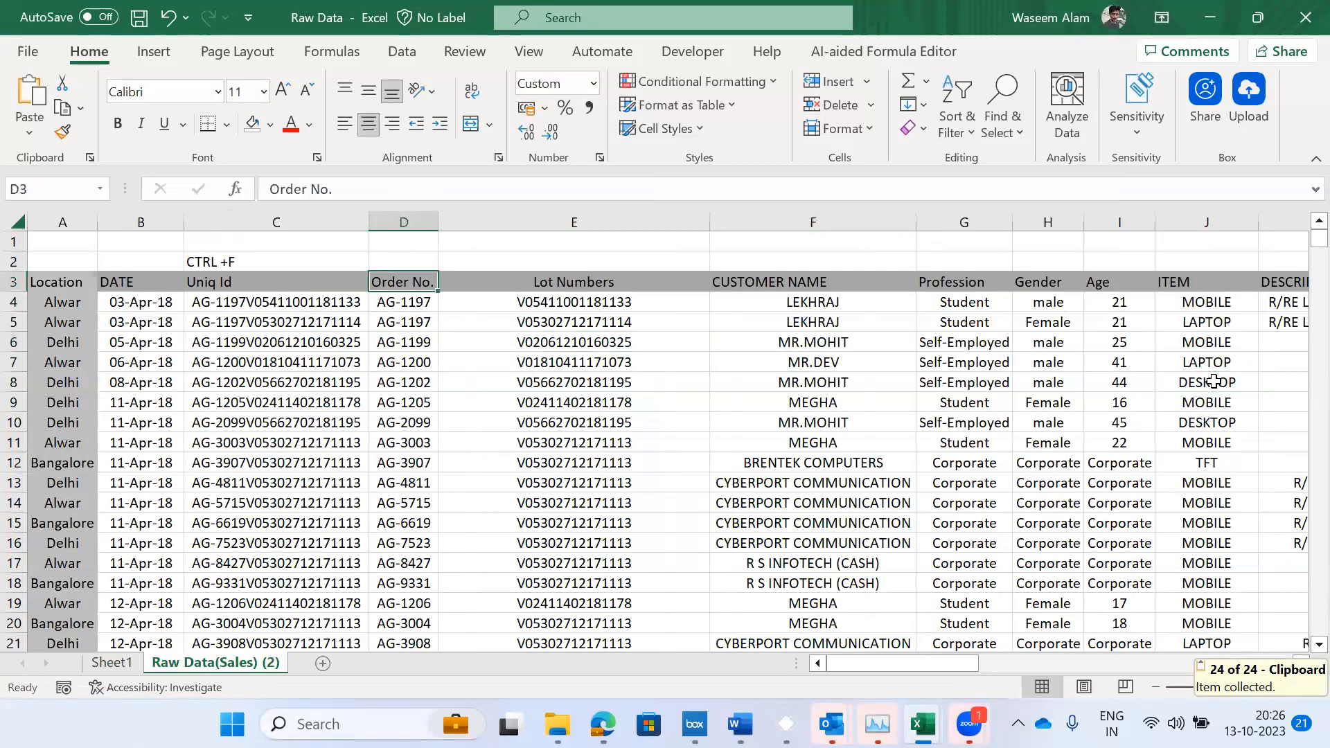
pyautogui.hotkey('ctrl', 'f')
pyautogui.press('Return')
pyautogui.press('Escape')
# - Copy the matched record's item in J9 of the raw sales data and paste it into E4 on Sheet1
pyautogui.press('Right')
pyautogui.press('Right')
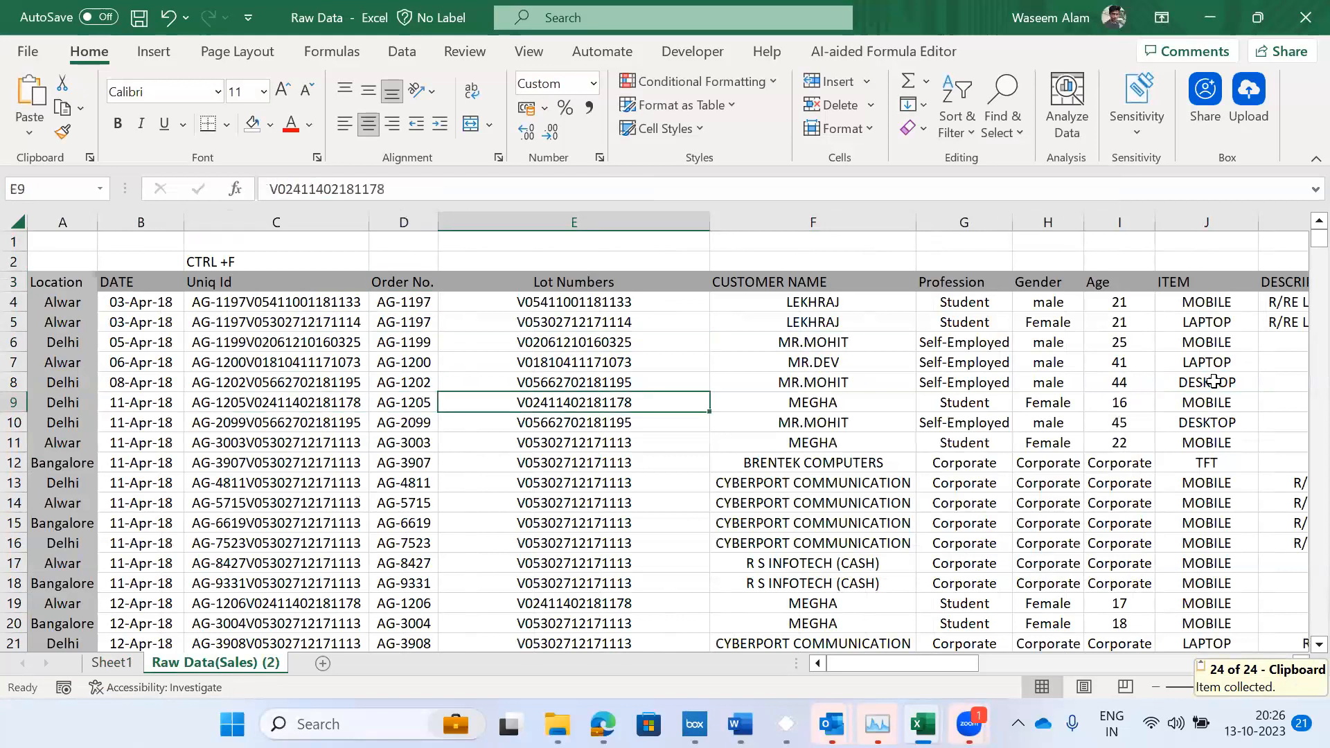
pyautogui.press('Right')
pyautogui.press('Right')
pyautogui.press('Right')
pyautogui.press('Right')
pyautogui.press('Right')
pyautogui.hotkey('ctrl', 'c')
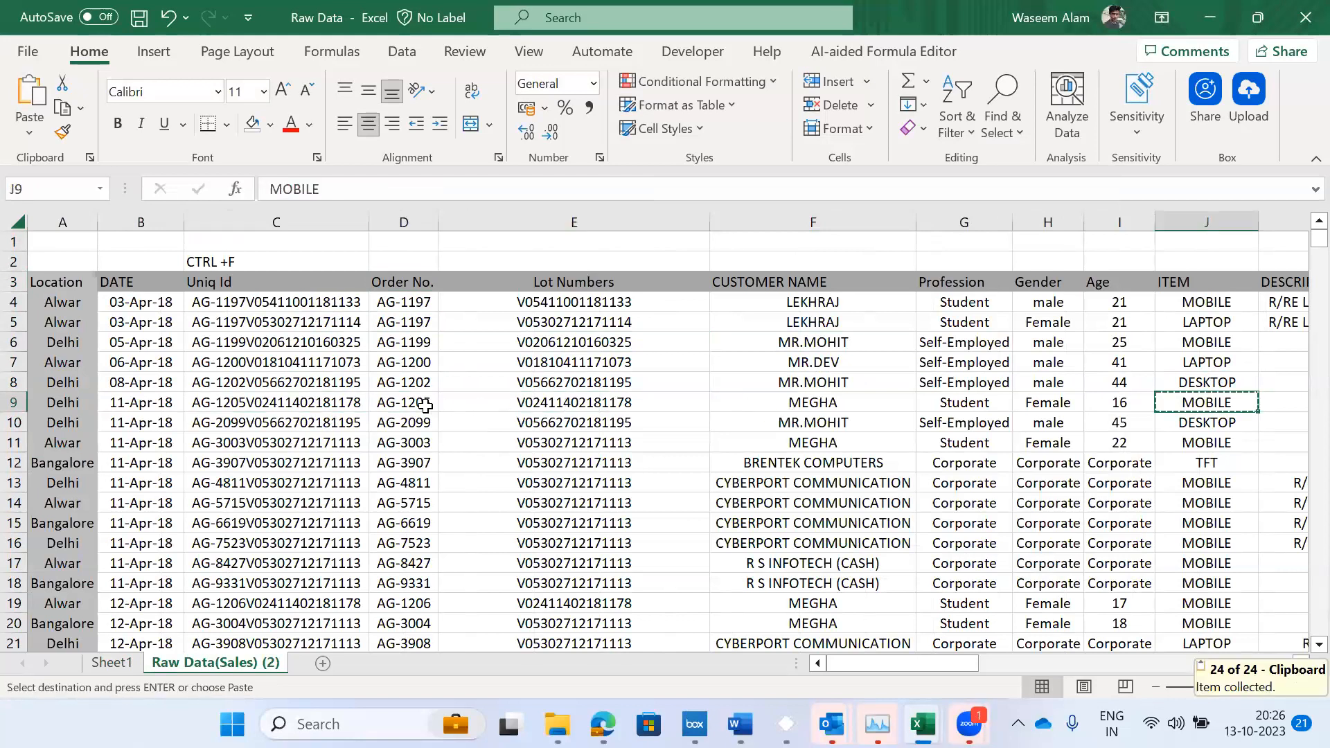
pyautogui.hotkey('ctrl', 'pageup')
pyautogui.hotkey('ctrl', 'alt', 'v')
pyautogui.press('Return')
# - Review the order numbers still without an item, from D5 down to D20 on Sheet1
pyautogui.press('Left')
pyautogui.press('Down')
pyautogui.hotkey('ctrl', 'shift', 'Down')
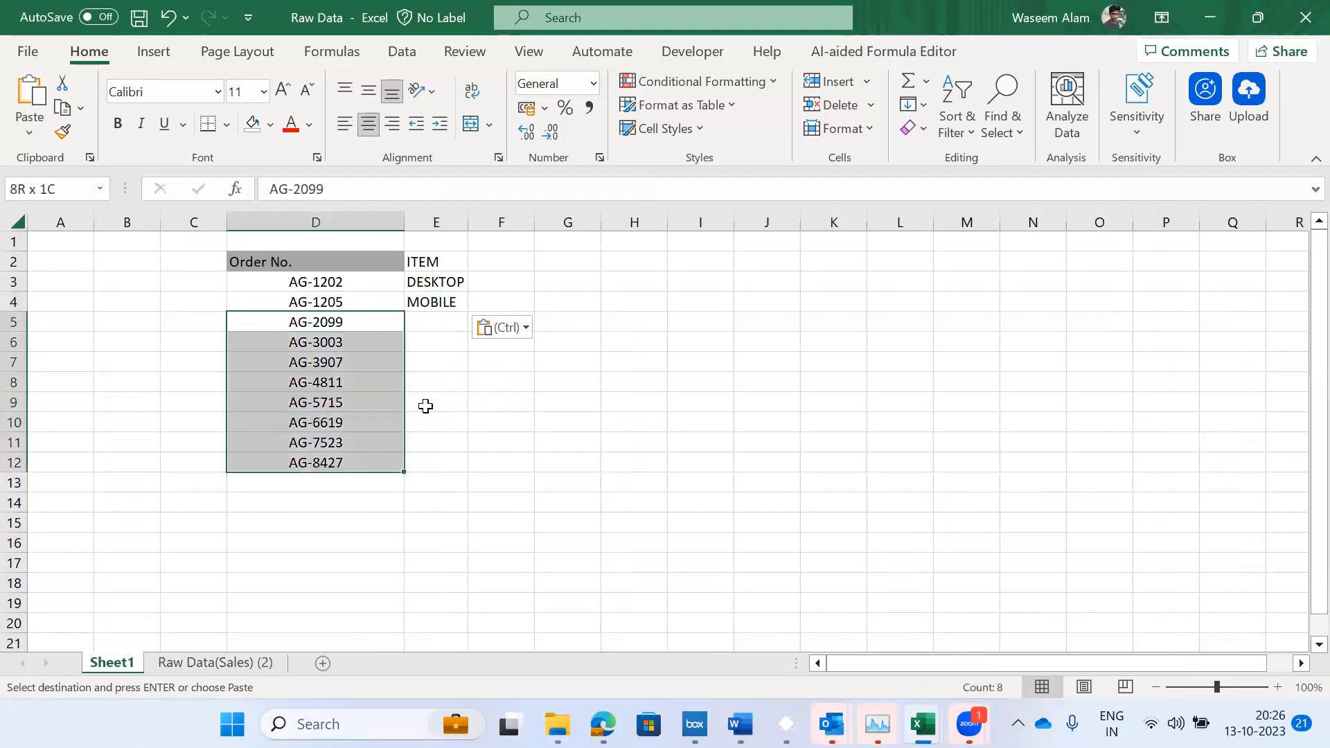
pyautogui.hotkey('shift', 'Down')
pyautogui.hotkey('shift', 'Down')
pyautogui.hotkey('shift', 'Down')
pyautogui.hotkey('shift', 'Down')
pyautogui.hotkey('shift', 'Down')
pyautogui.hotkey('shift', 'Down')
pyautogui.hotkey('shift', 'Down')
pyautogui.hotkey('shift', 'Down')
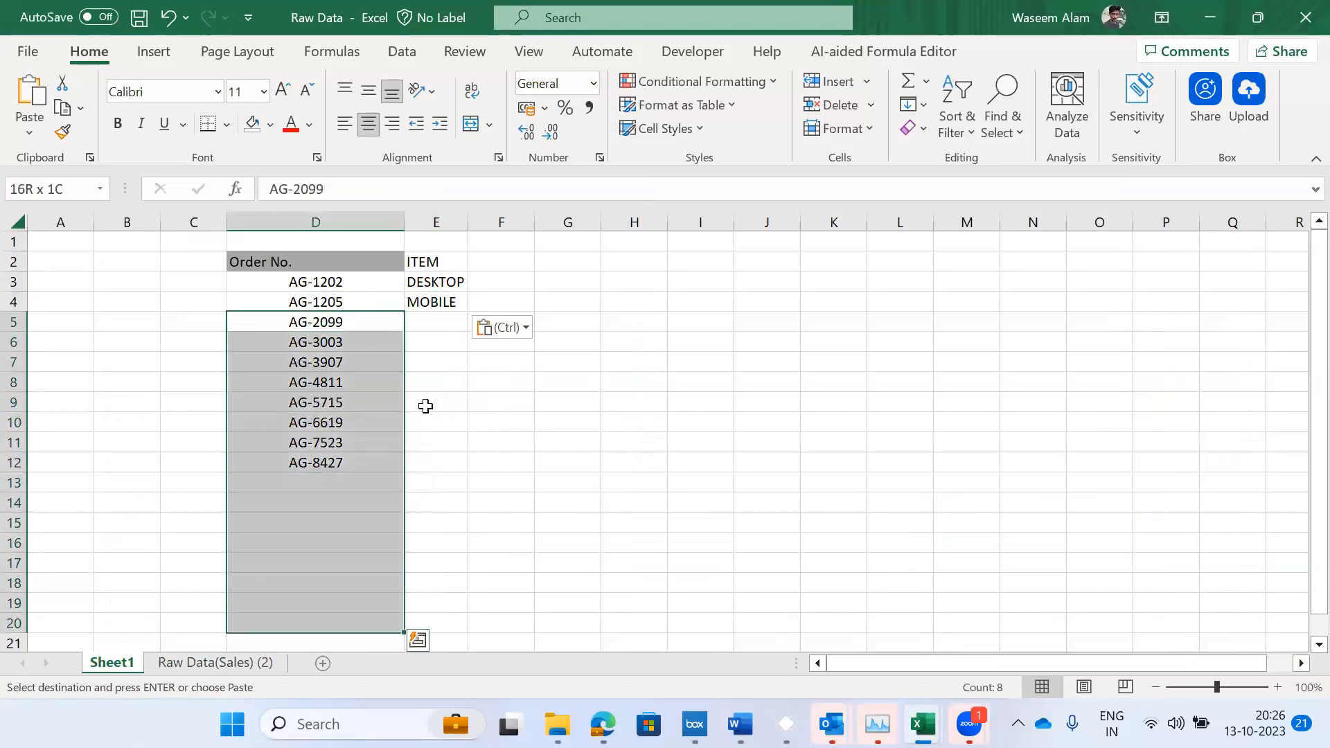
# - Check the order numbers in D3 and D4 against the items pasted beside them in E3 and E4
pyautogui.press('Delete')
pyautogui.press('Up')
pyautogui.press('Up')
pyautogui.press('Down')
pyautogui.press('Down')
pyautogui.press('Up')
pyautogui.press('Right')
pyautogui.press('Up')
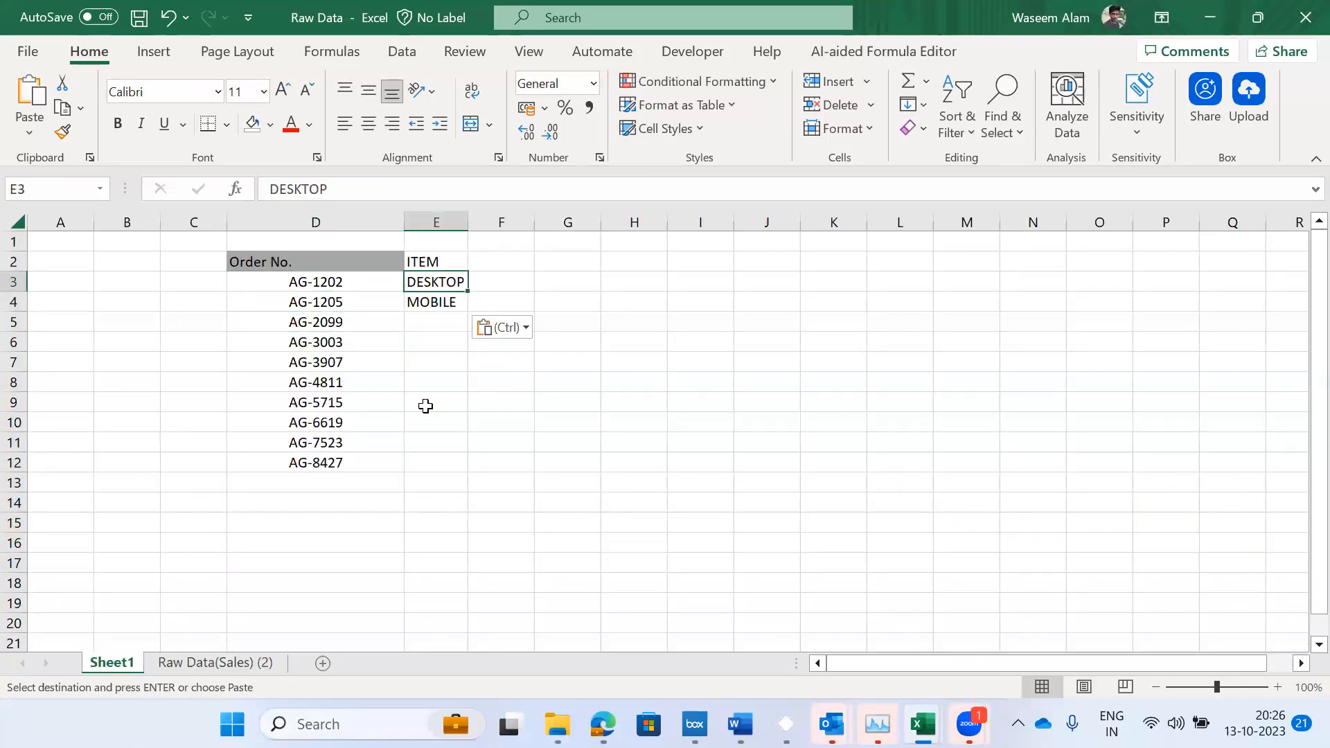
pyautogui.press('Left')
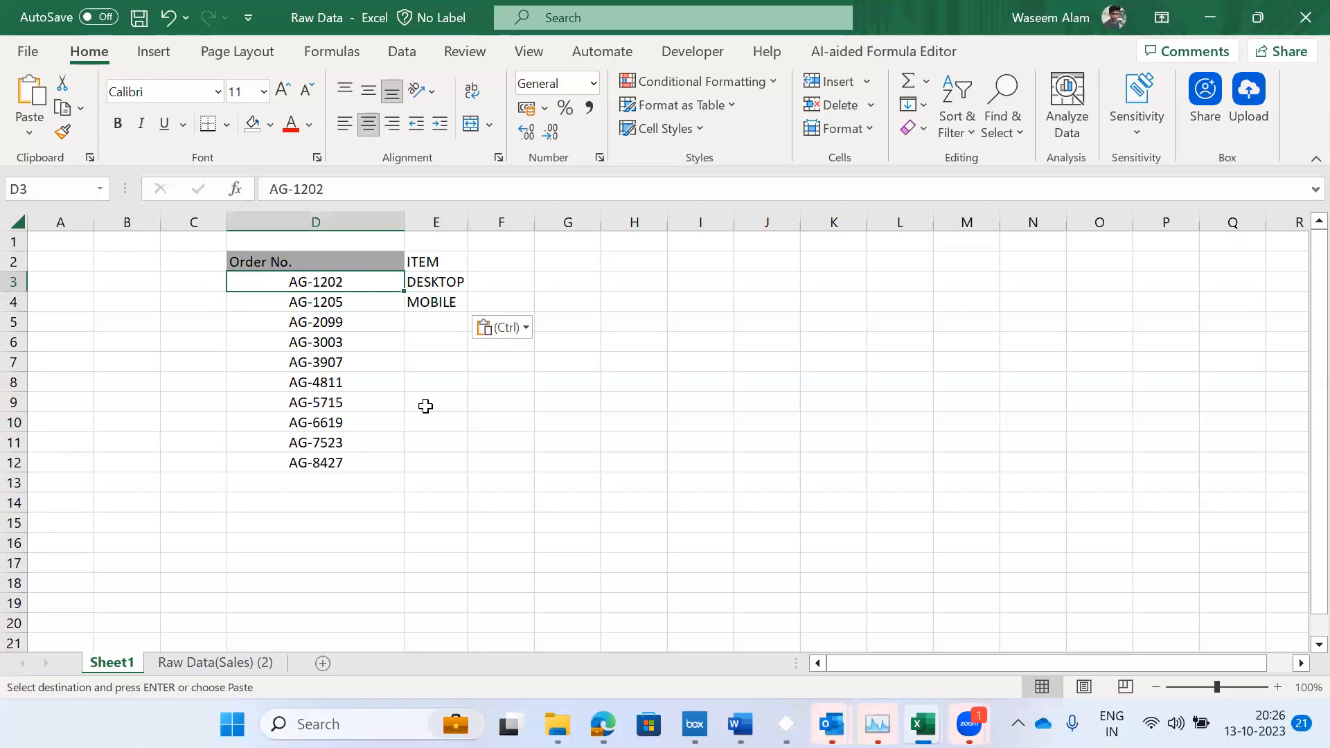
pyautogui.press('Down')
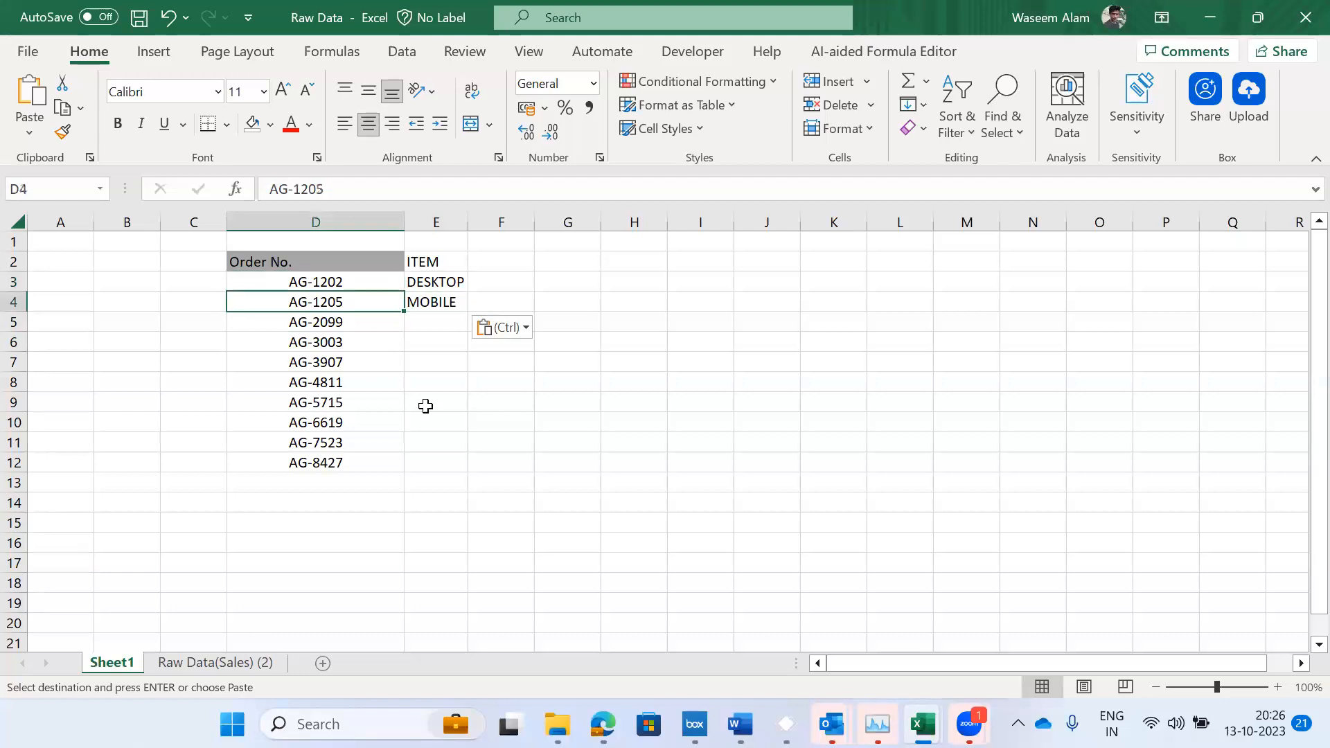
pyautogui.press('ctrl')
pyautogui.press('Escape')
pyautogui.press('Right')
pyautogui.press('Up')
pyautogui.press('Left')
pyautogui.press('Down')
pyautogui.press('Down')
pyautogui.press('Up')
pyautogui.press('Up')
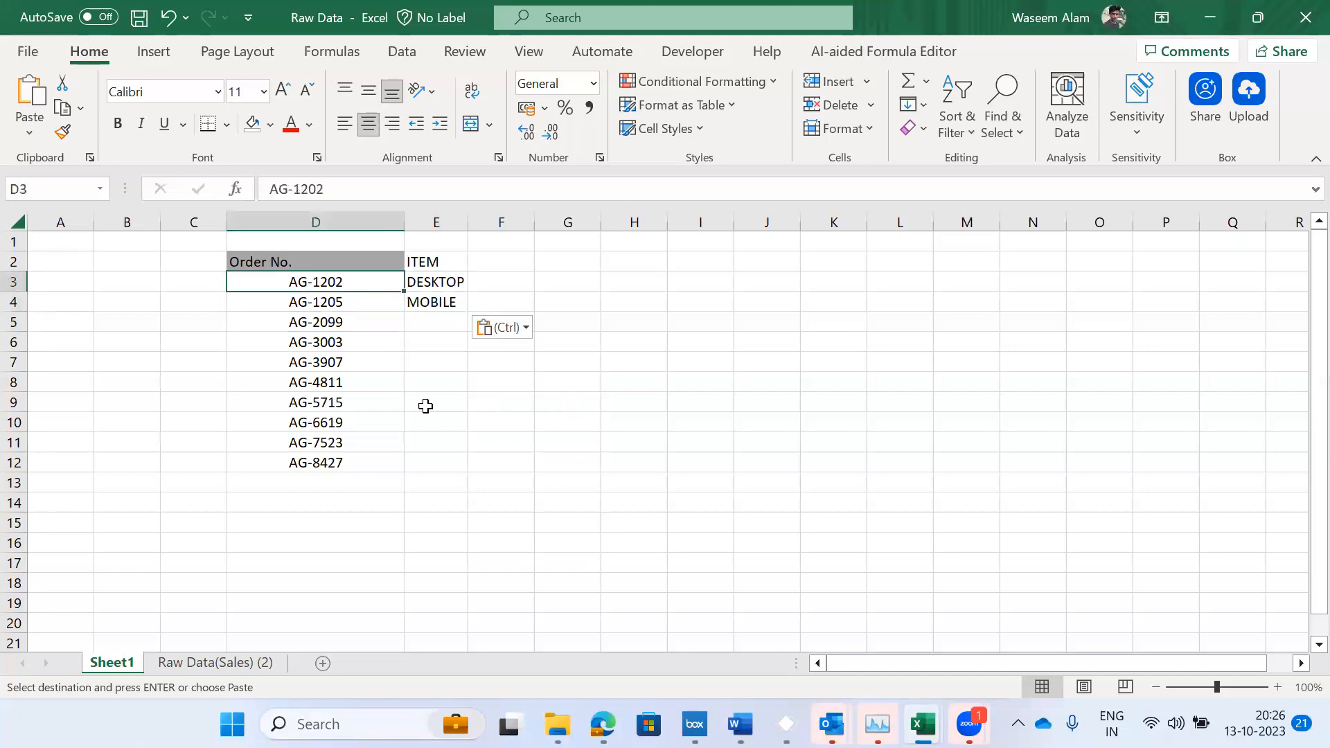
# - Clear the pasted items from E3:E4 on Sheet1
pyautogui.hotkey('ctrl', 'shift', 'Down')
pyautogui.hotkey('shift', 'Right')
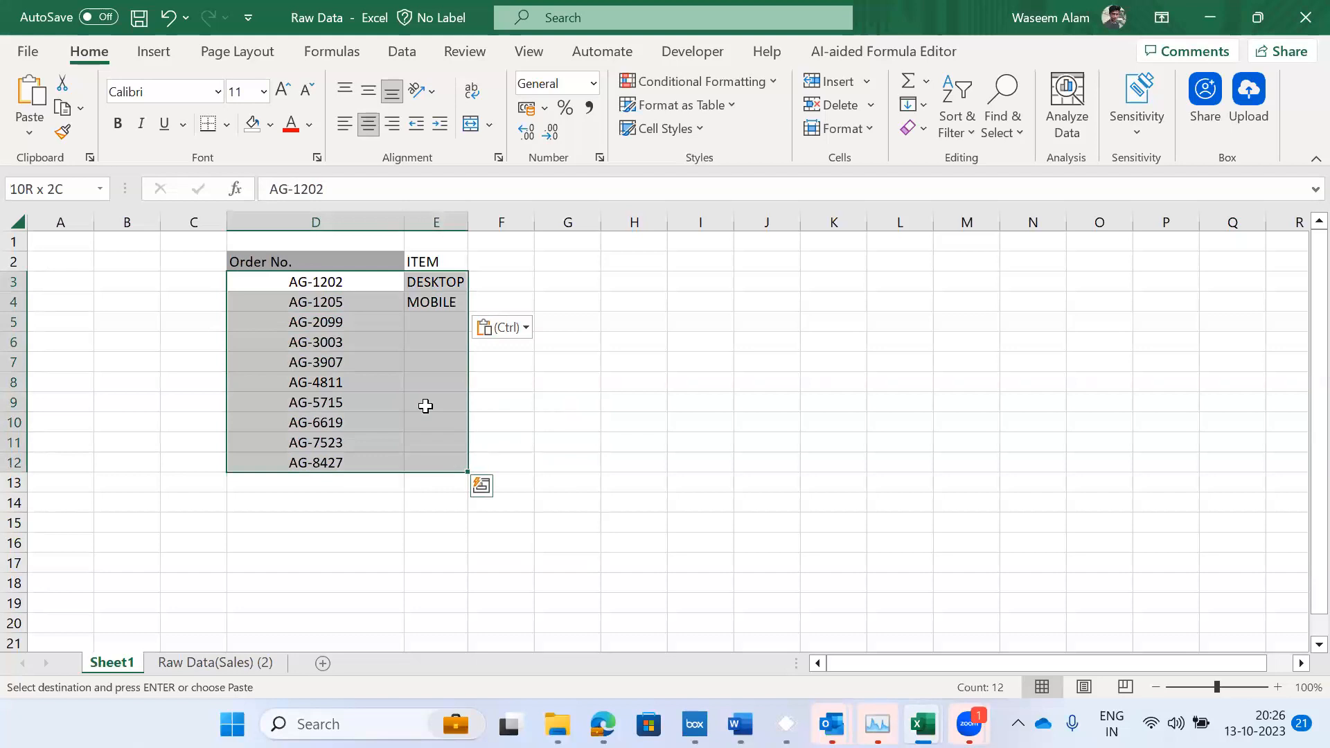
pyautogui.press('Up')
pyautogui.press('Down')
pyautogui.press('Right')
pyautogui.hotkey('shift', 'Down')
pyautogui.press('Delete')
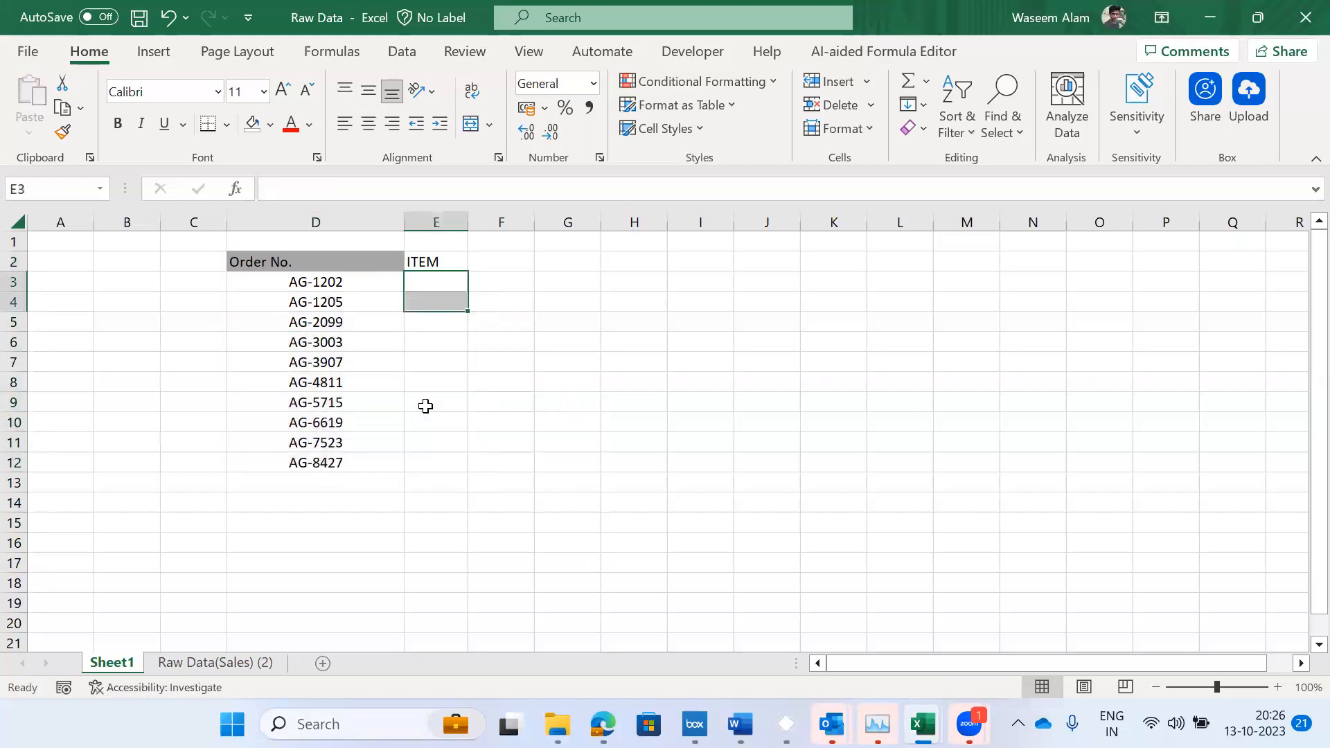
# - Insert a blank row above row 1 on Sheet1
pyautogui.press('Up')
pyautogui.press('Up')
pyautogui.press('Down')
pyautogui.press('Down')
pyautogui.press('Up')
pyautogui.press('Up')
pyautogui.hotkey('shift', 'space')
pyautogui.hotkey('ctrl', 'shift', '+')
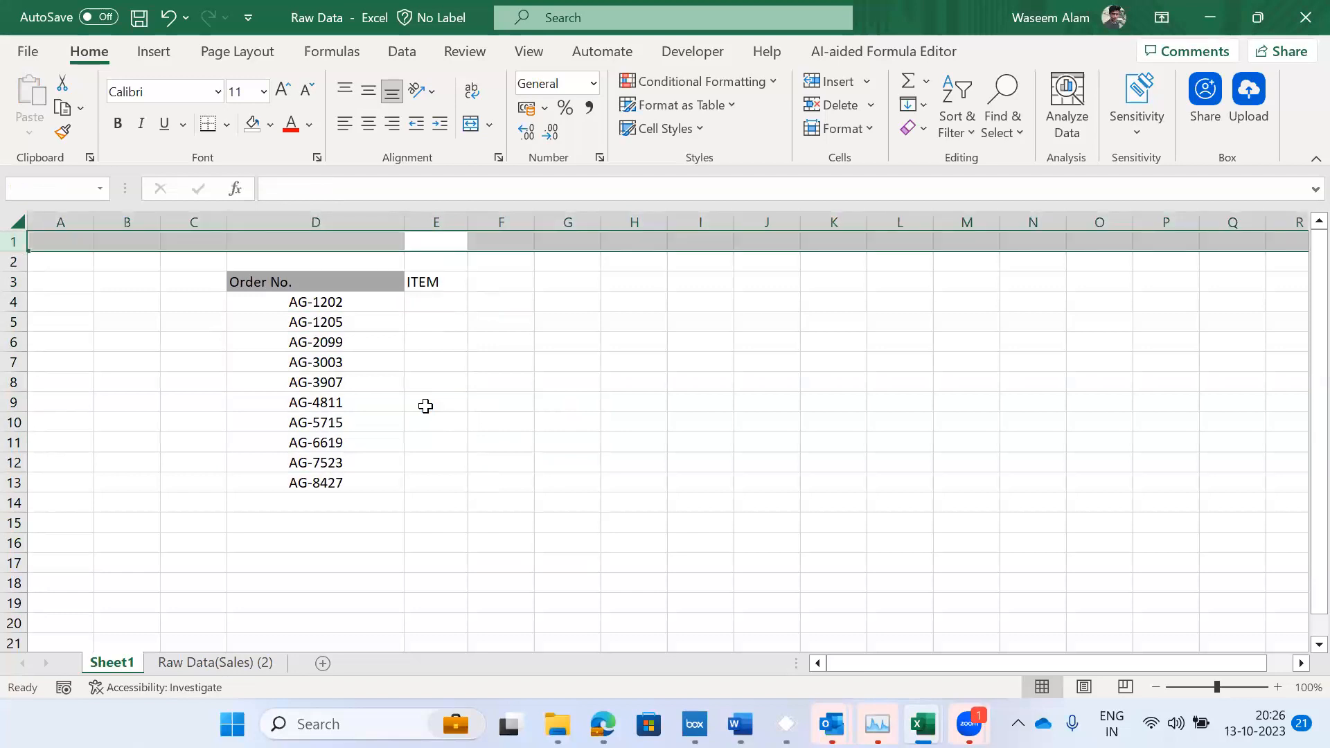
# - Begin a VLOOKUP formula in E4 with the order number cell as lookup value, locking its column as $D4
pyautogui.press('Left')
pyautogui.press('Down')
pyautogui.press('Down')
pyautogui.press('Down')
pyautogui.hotkey('ctrl', 'Down')
pyautogui.hotkey('ctrl', 'Up')
pyautogui.press('Down')
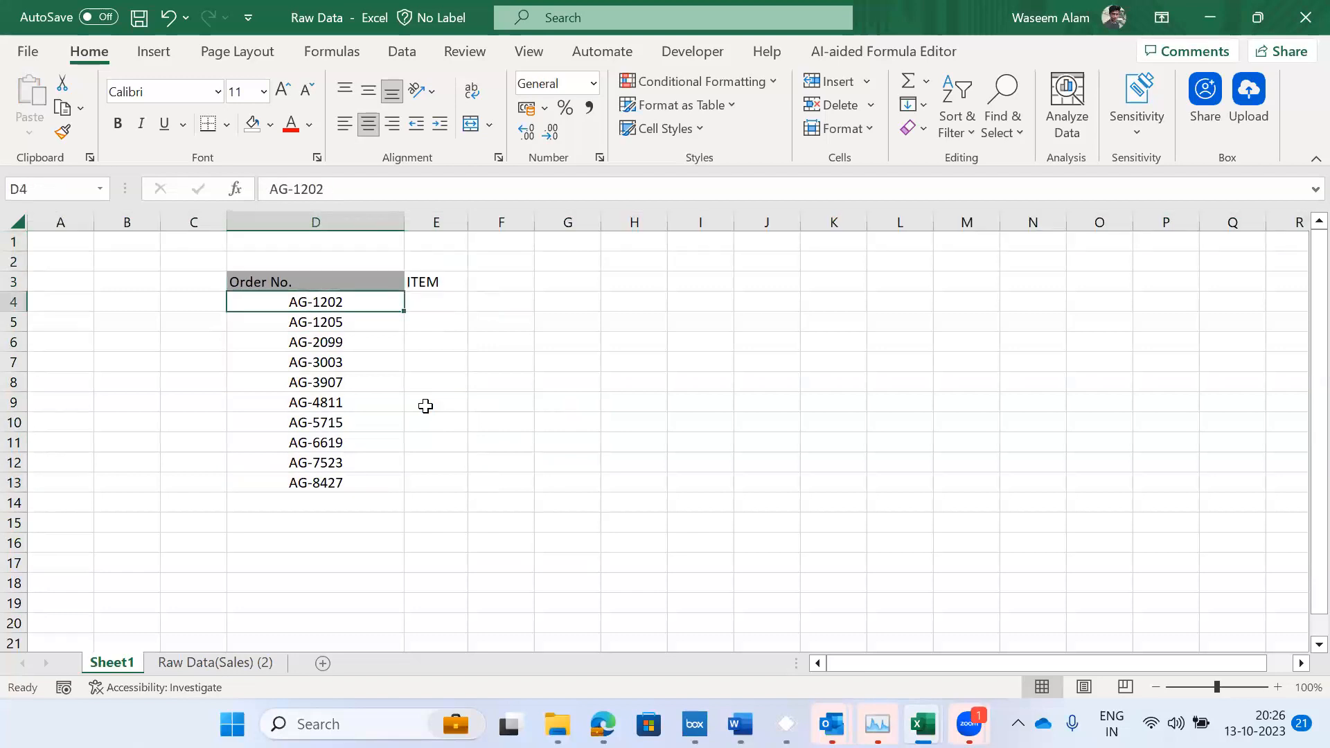
pyautogui.press('Right')
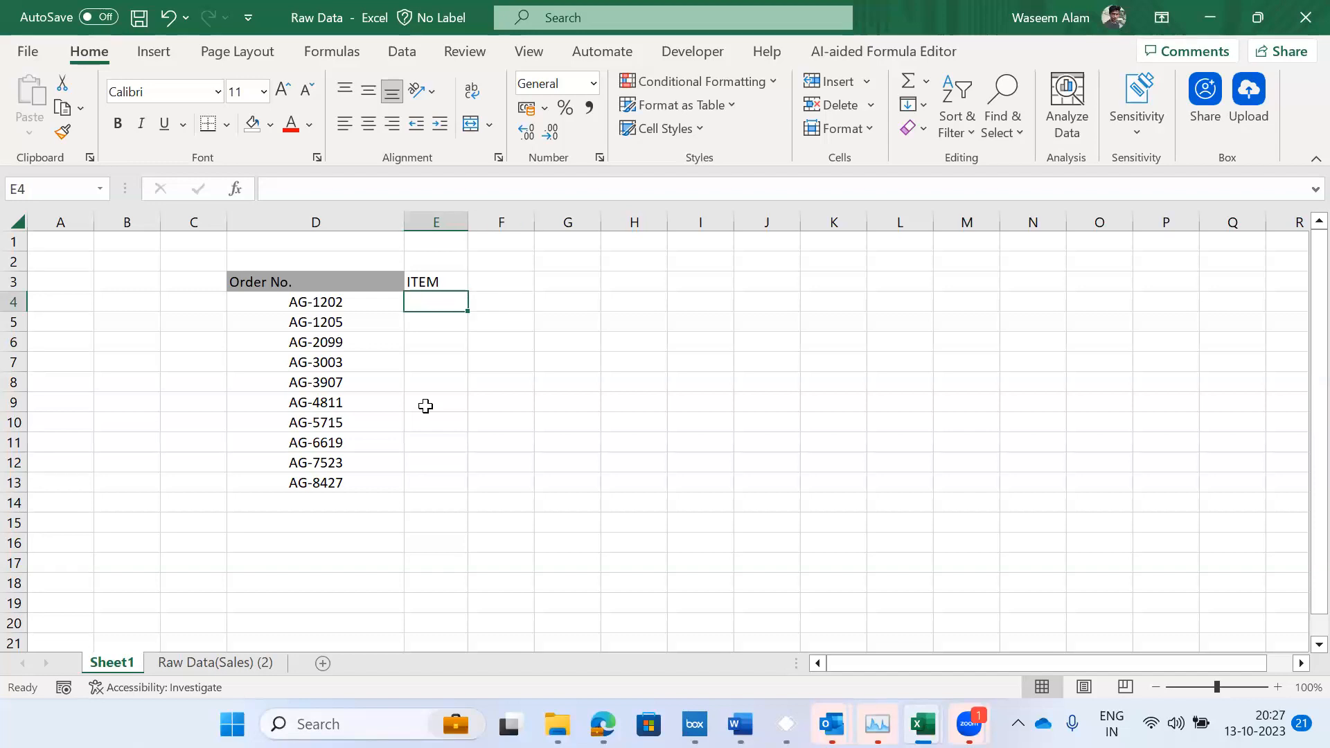
pyautogui.write('=VLOOKUP(')
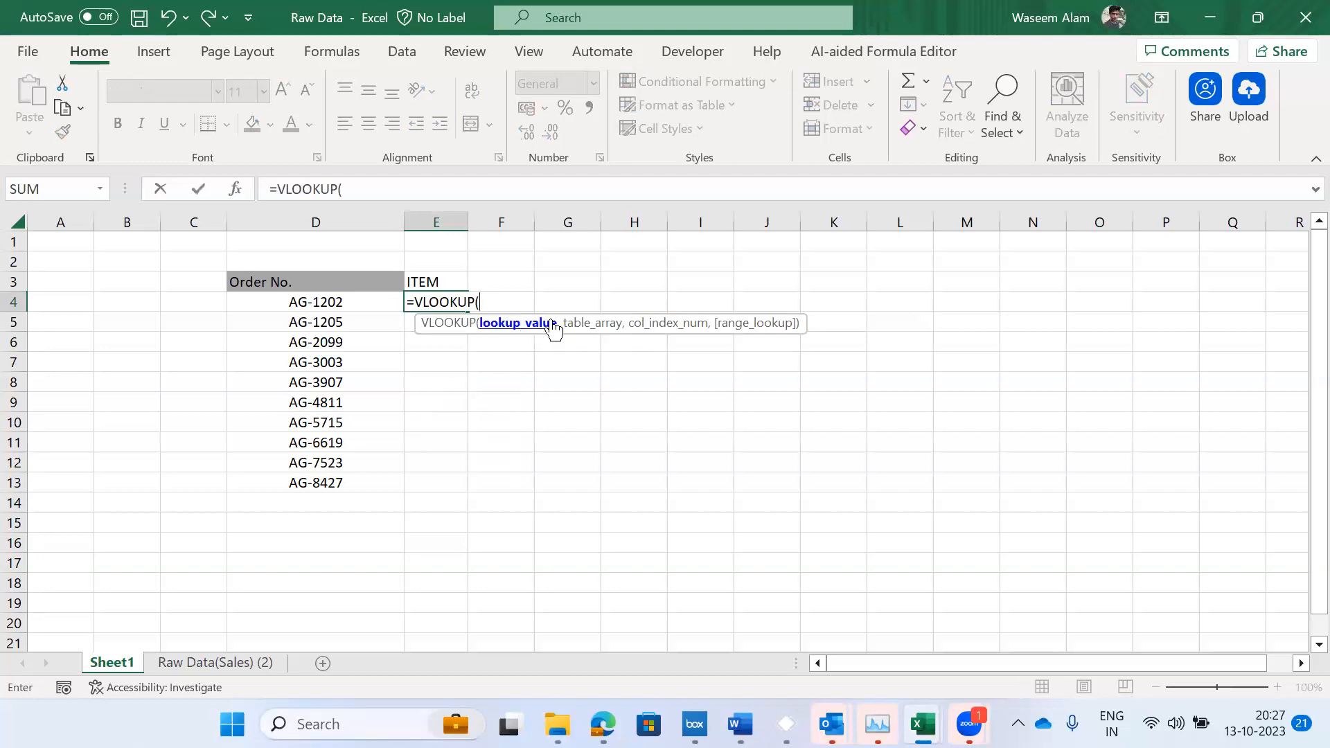
pyautogui.click(342, 299)
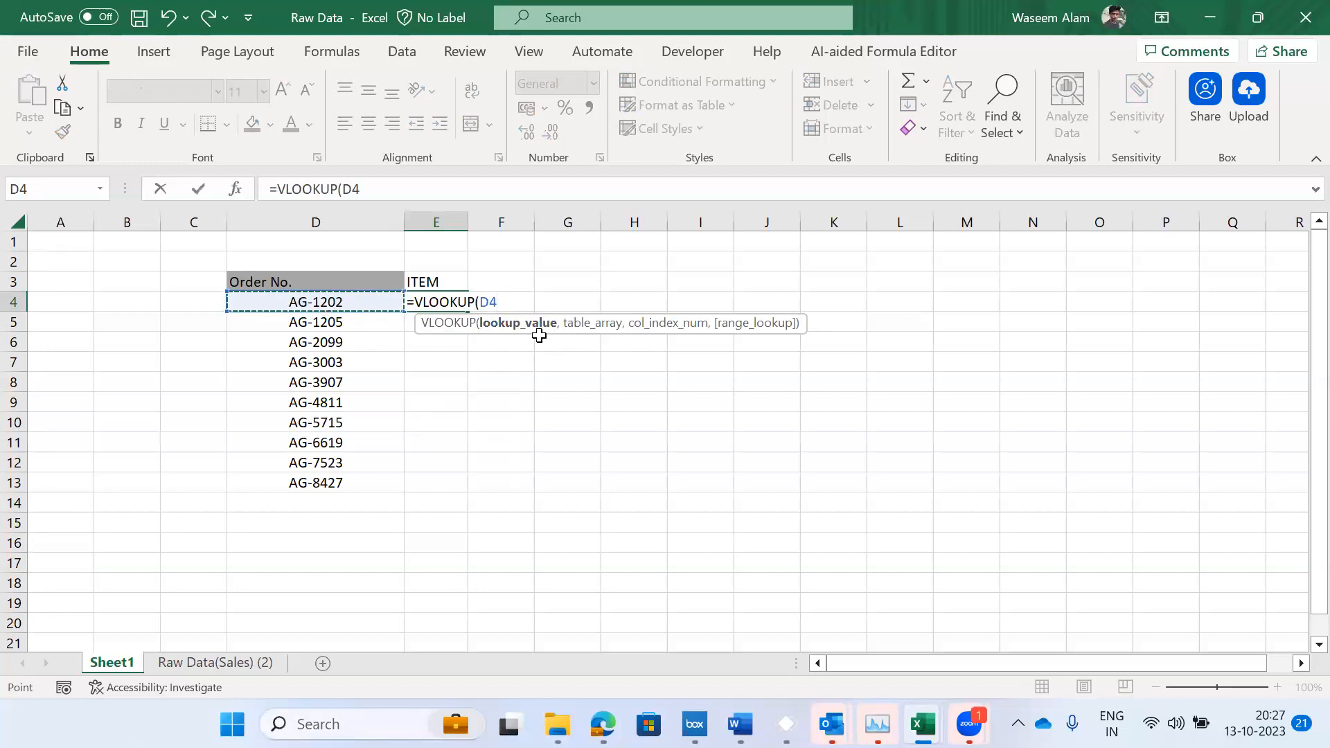
pyautogui.press('F4')
pyautogui.press('F4')
pyautogui.press('F4')
pyautogui.write(',')
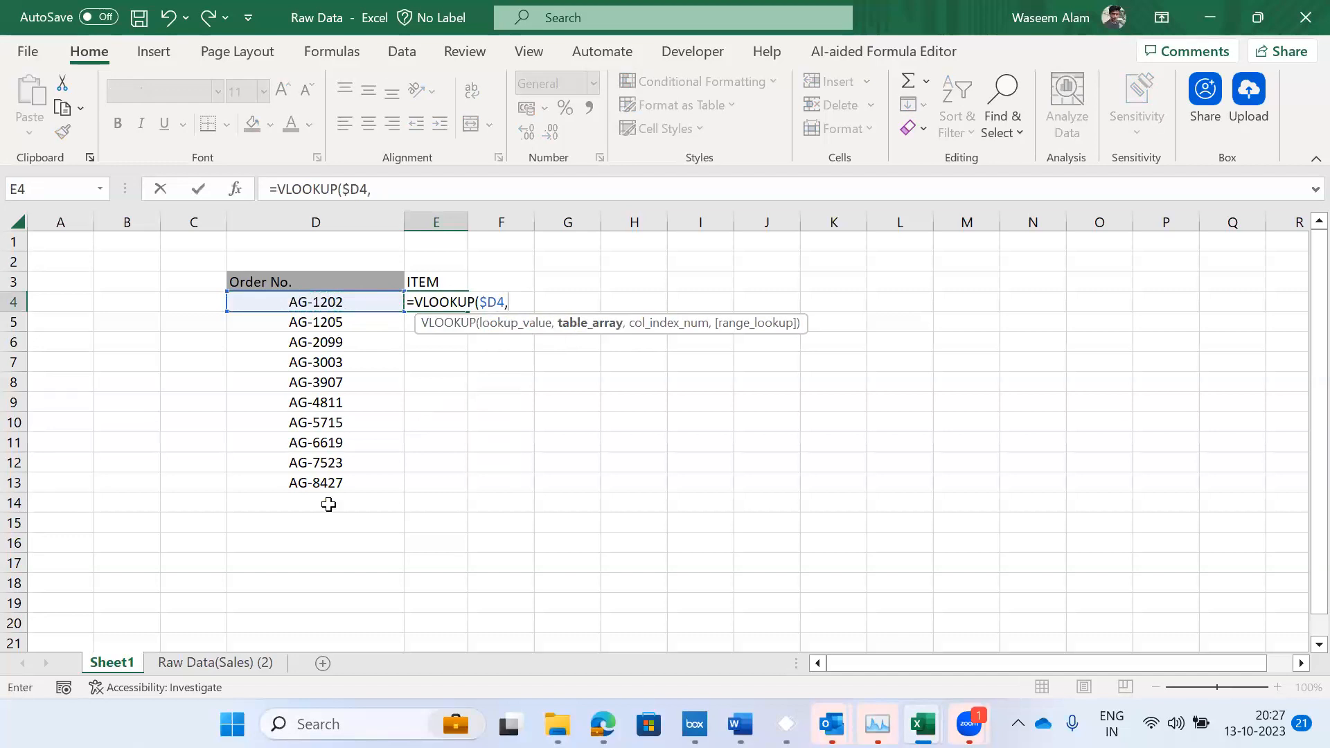
# - Point the VLOOKUP's table array at the Order No. header, D3, on the Raw Data(Sales) (2) sheet
pyautogui.click(203, 665)
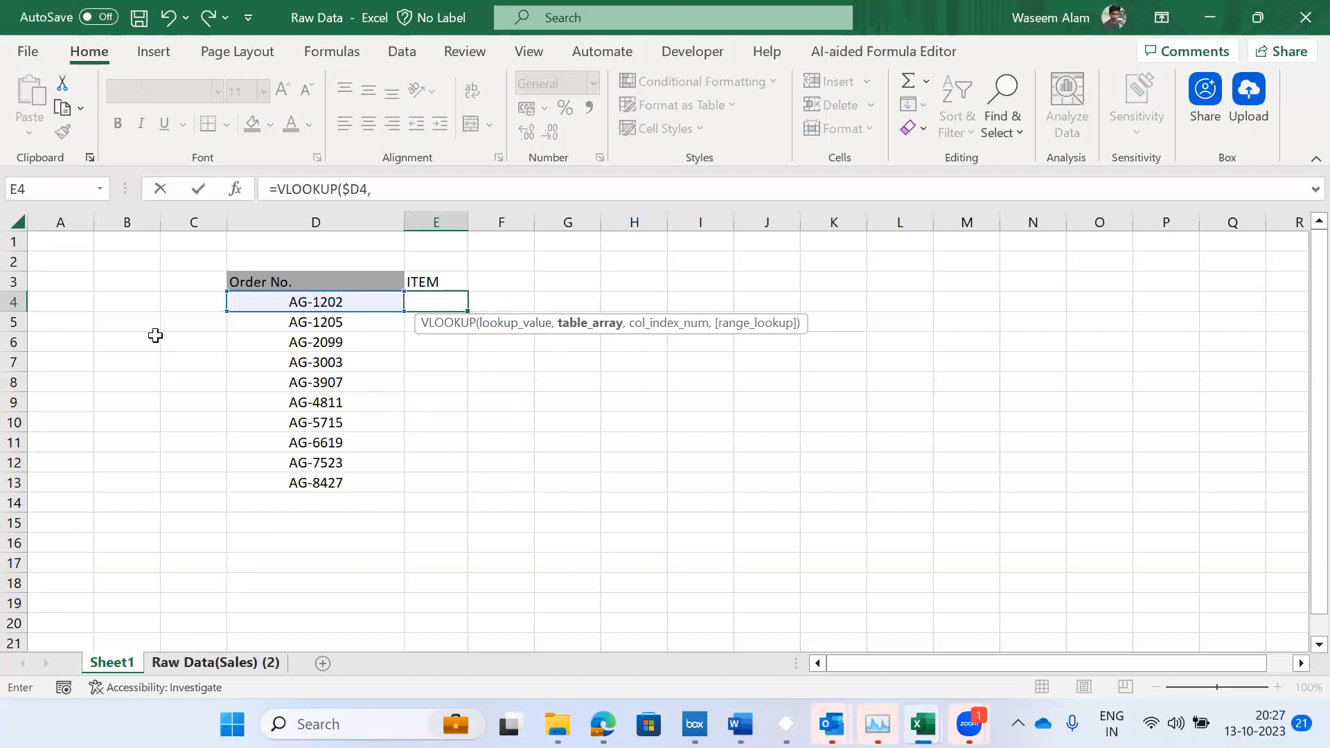
pyautogui.click(107, 292)
pyautogui.click(89, 282)
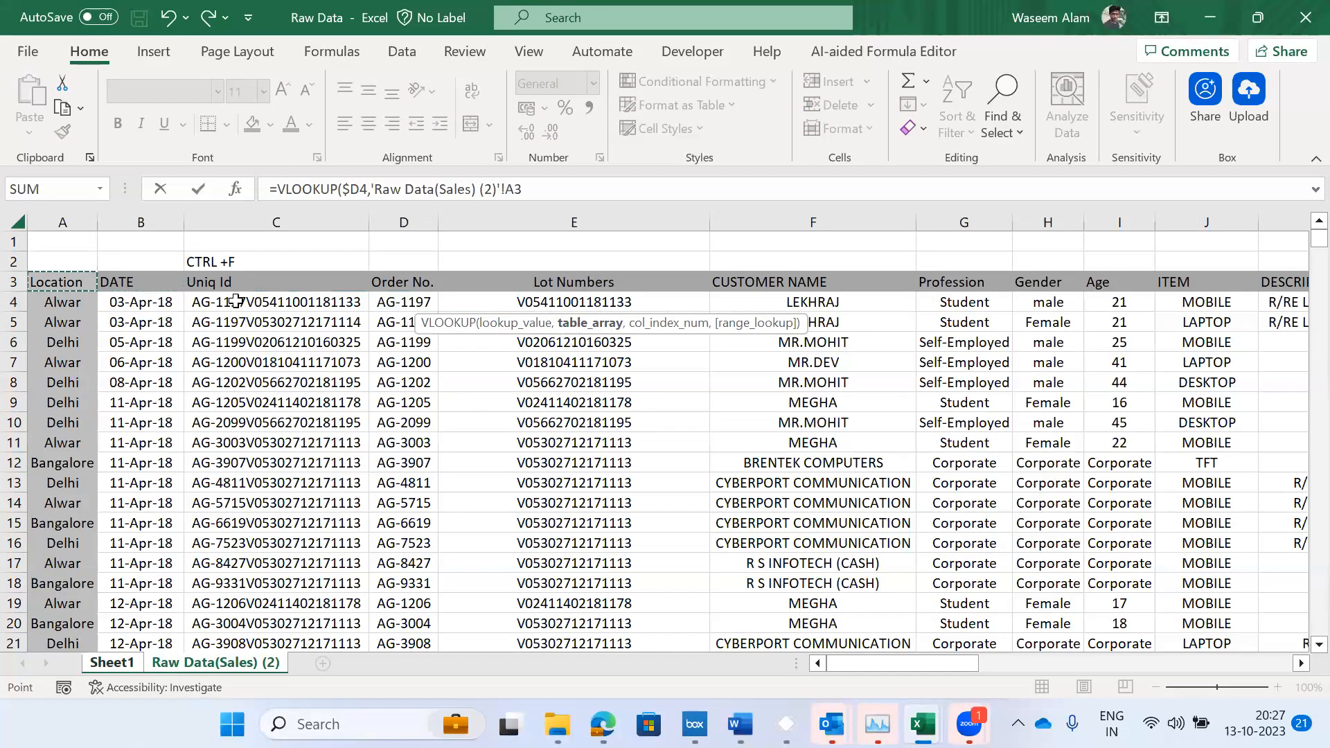
pyautogui.press('Right')
pyautogui.press('Right')
pyautogui.press('Right')
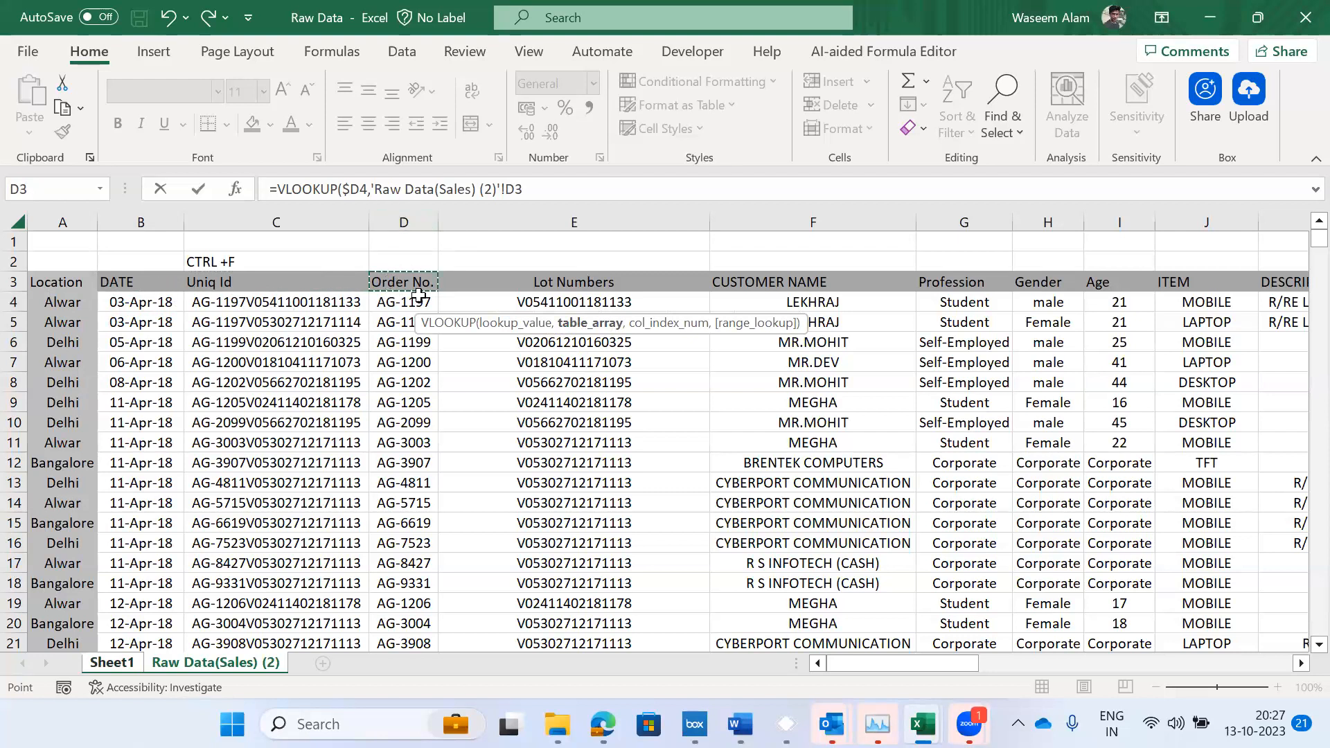
pyautogui.hotkey('shift', 'Right')
pyautogui.hotkey('shift', 'Right')
pyautogui.hotkey('shift', 'Right')
pyautogui.hotkey('shift', 'Right')
pyautogui.hotkey('shift', 'Right')
pyautogui.hotkey('shift', 'Right')
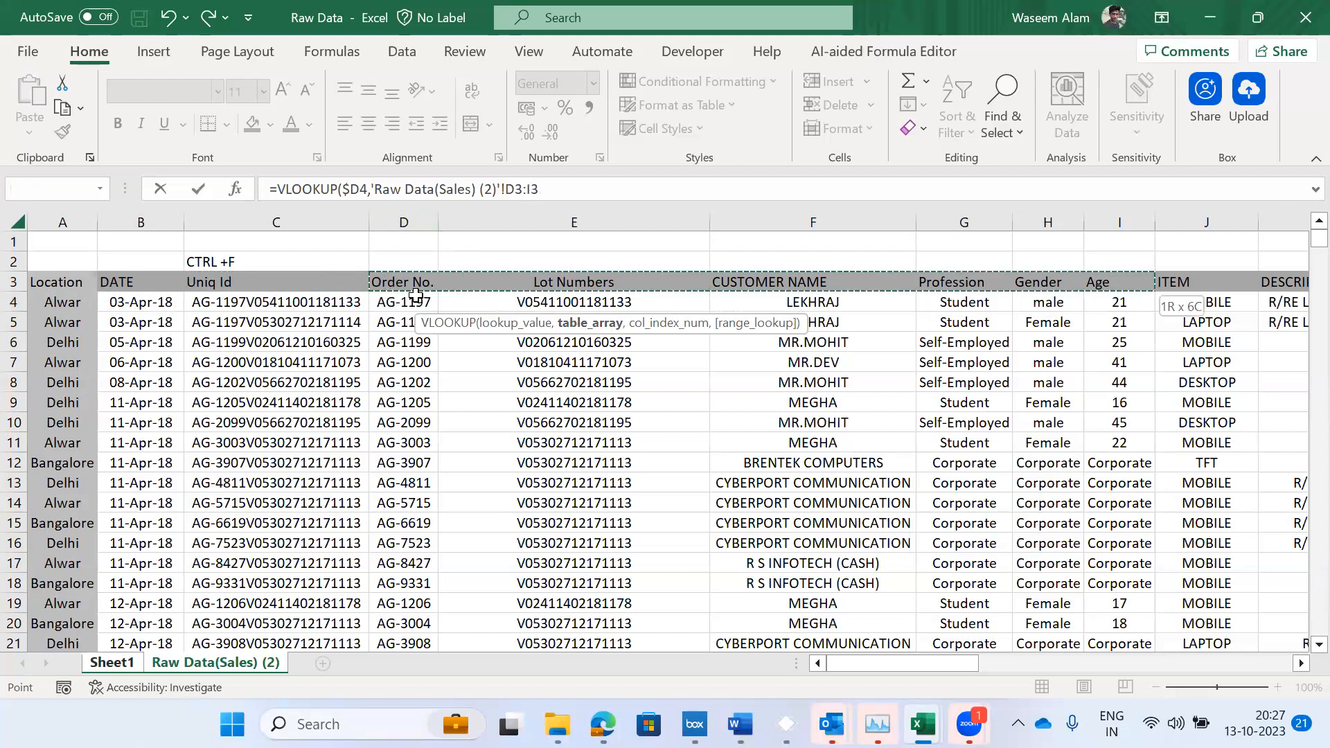
pyautogui.hotkey('shift', 'Right')
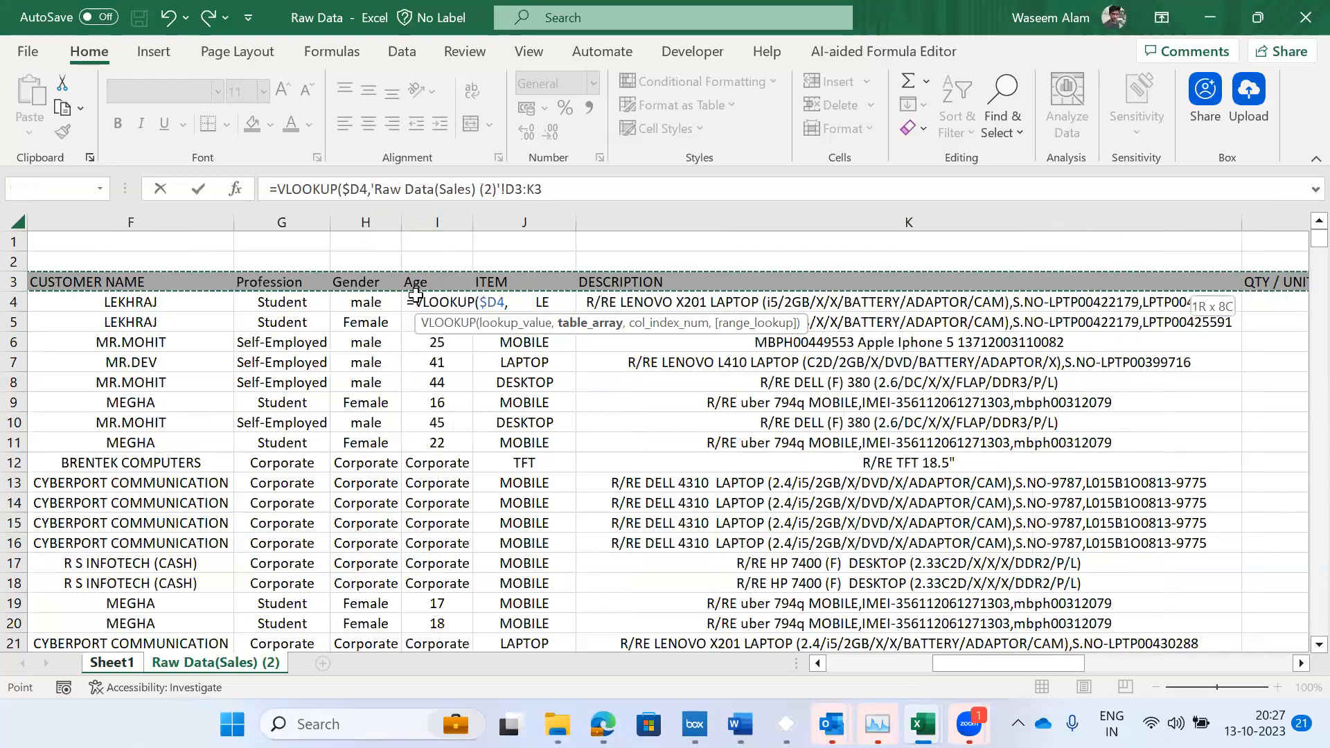
pyautogui.hotkey('shift', 'Right')
pyautogui.hotkey('shift', 'Right')
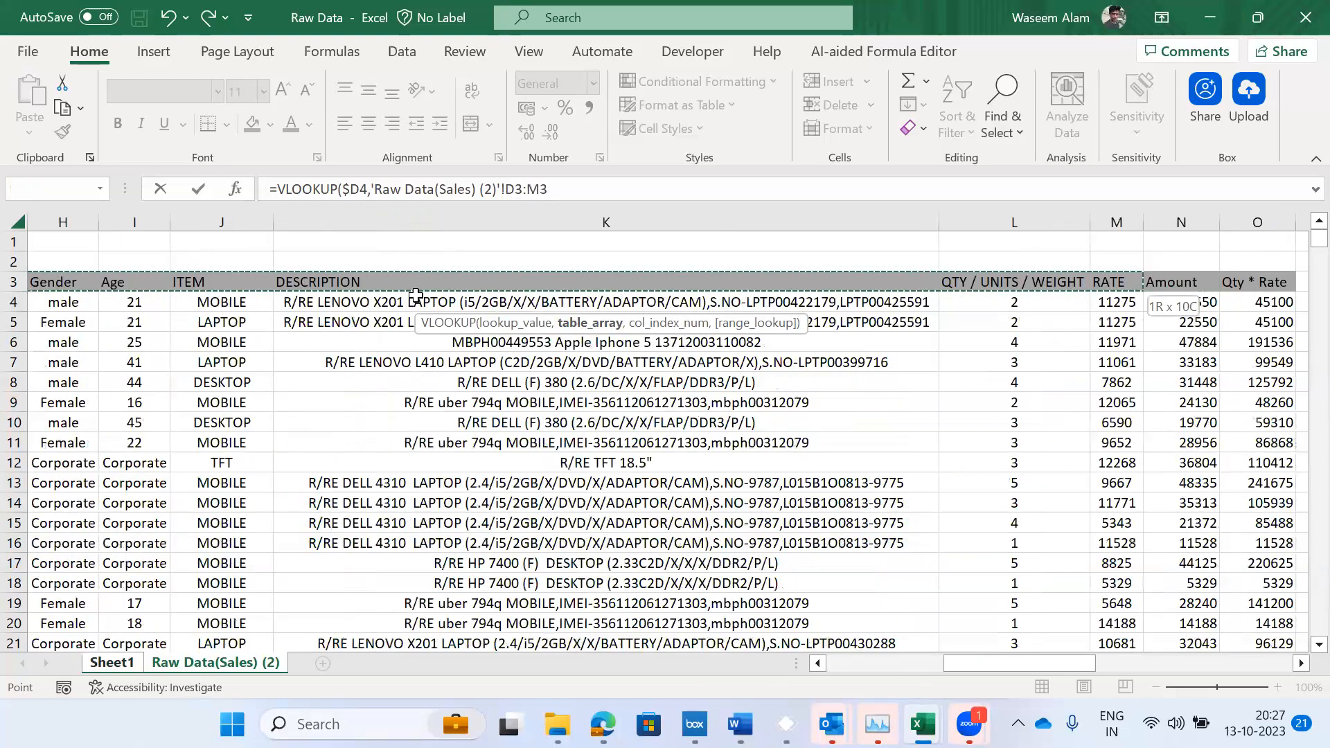
pyautogui.hotkey('shift', 'Right')
pyautogui.hotkey('ctrl', 'shift', 'Down')
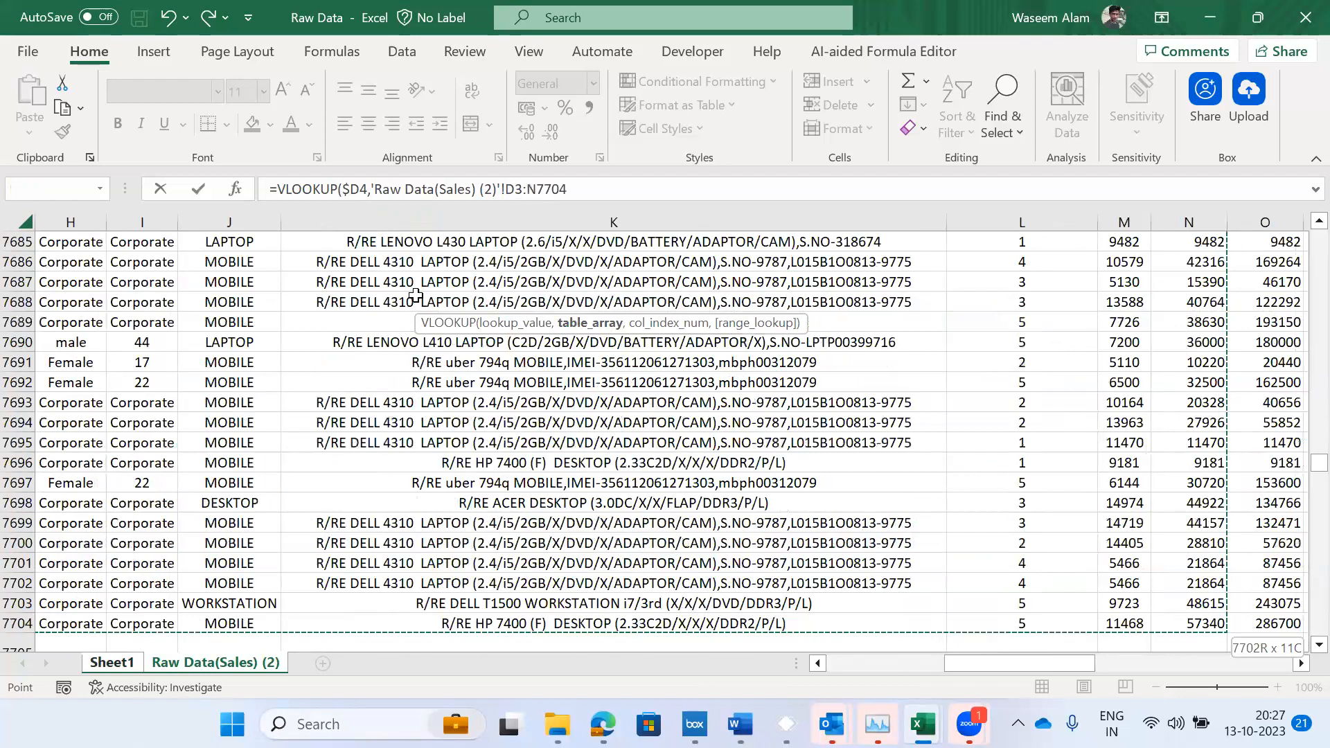
pyautogui.hotkey('shift', 'Right')
pyautogui.hotkey('shift', 'Down')
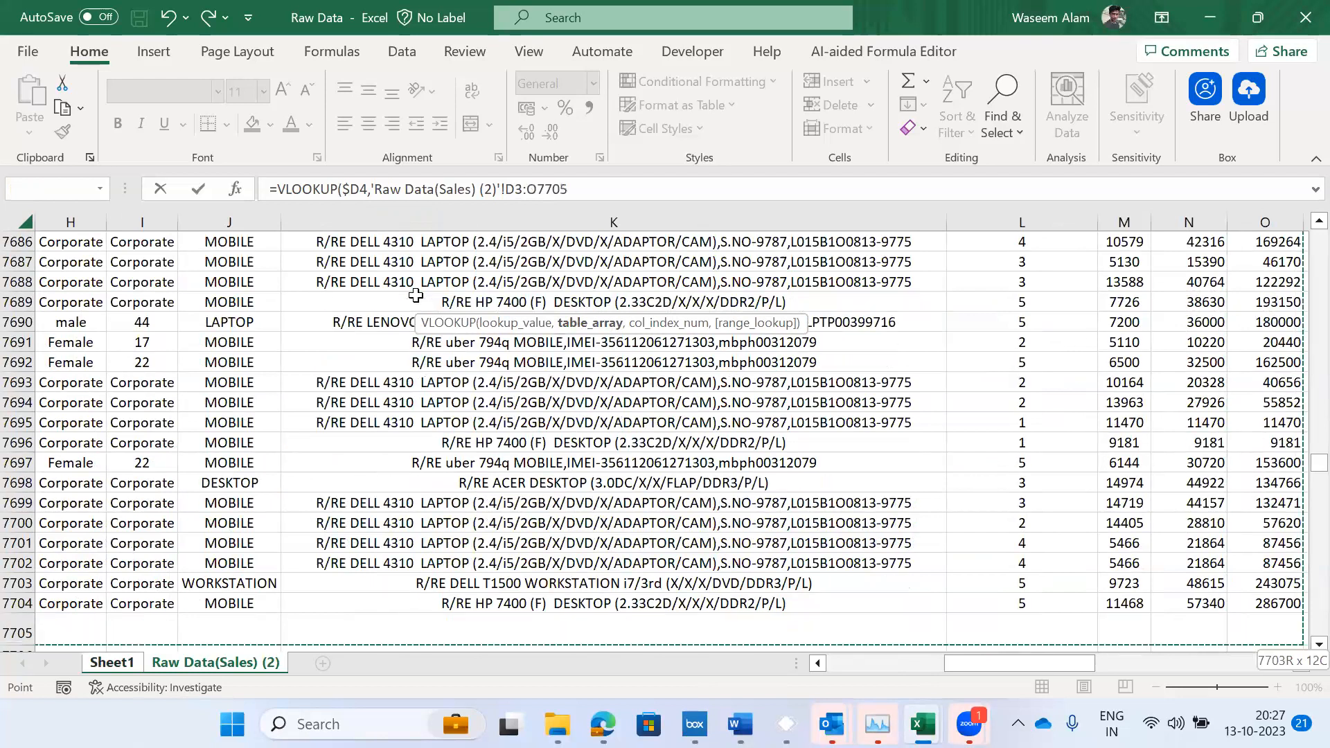
pyautogui.press('Up')
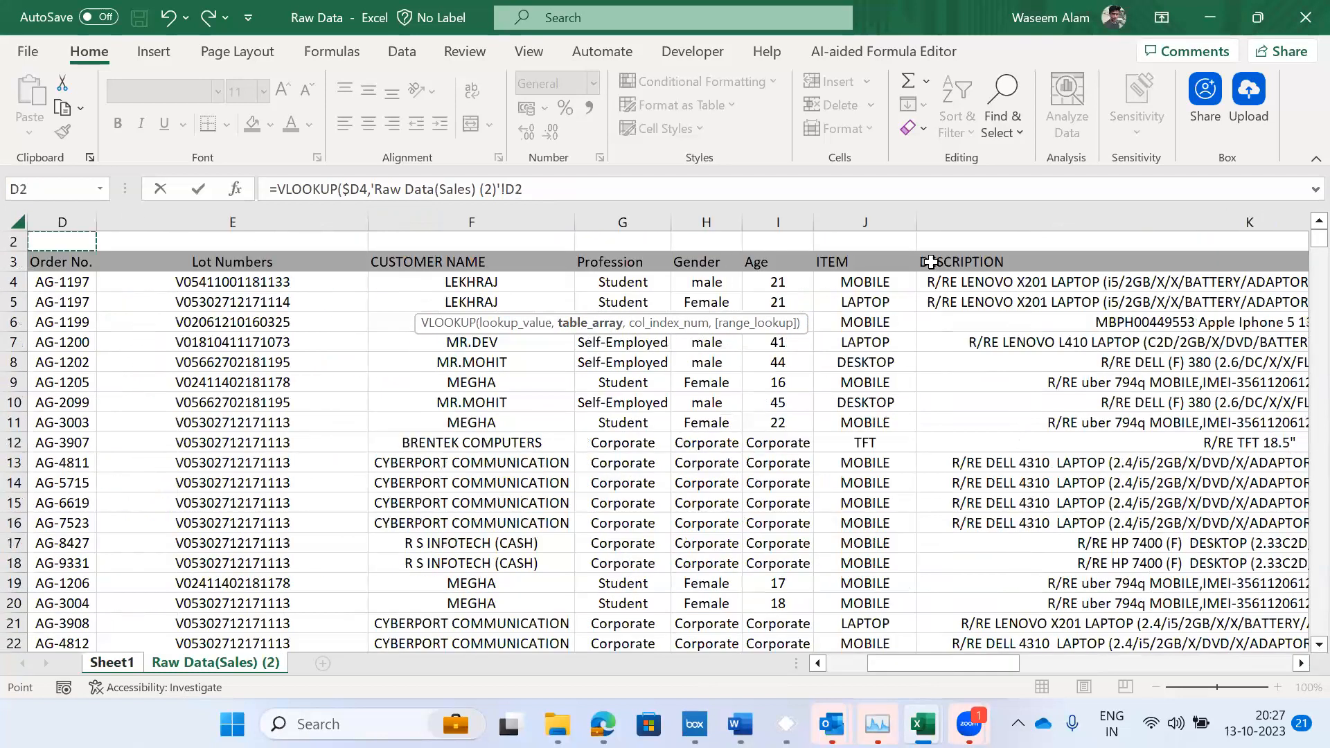
# - Set the VLOOKUP's table array to the absolute range $D$3:$J$7704 of the raw sales data and its column index to 7
pyautogui.press('Left')
pyautogui.press('Left')
pyautogui.press('Down')
pyautogui.press('Down')
pyautogui.press('Up')
pyautogui.press('Right')
pyautogui.press('Right')
pyautogui.hotkey('shift', 'Right')
pyautogui.hotkey('shift', 'Right')
pyautogui.hotkey('shift', 'Right')
pyautogui.hotkey('shift', 'Right')
pyautogui.hotkey('shift', 'Right')
pyautogui.hotkey('shift', 'Right')
pyautogui.hotkey('ctrl', 'shift', 'Down')
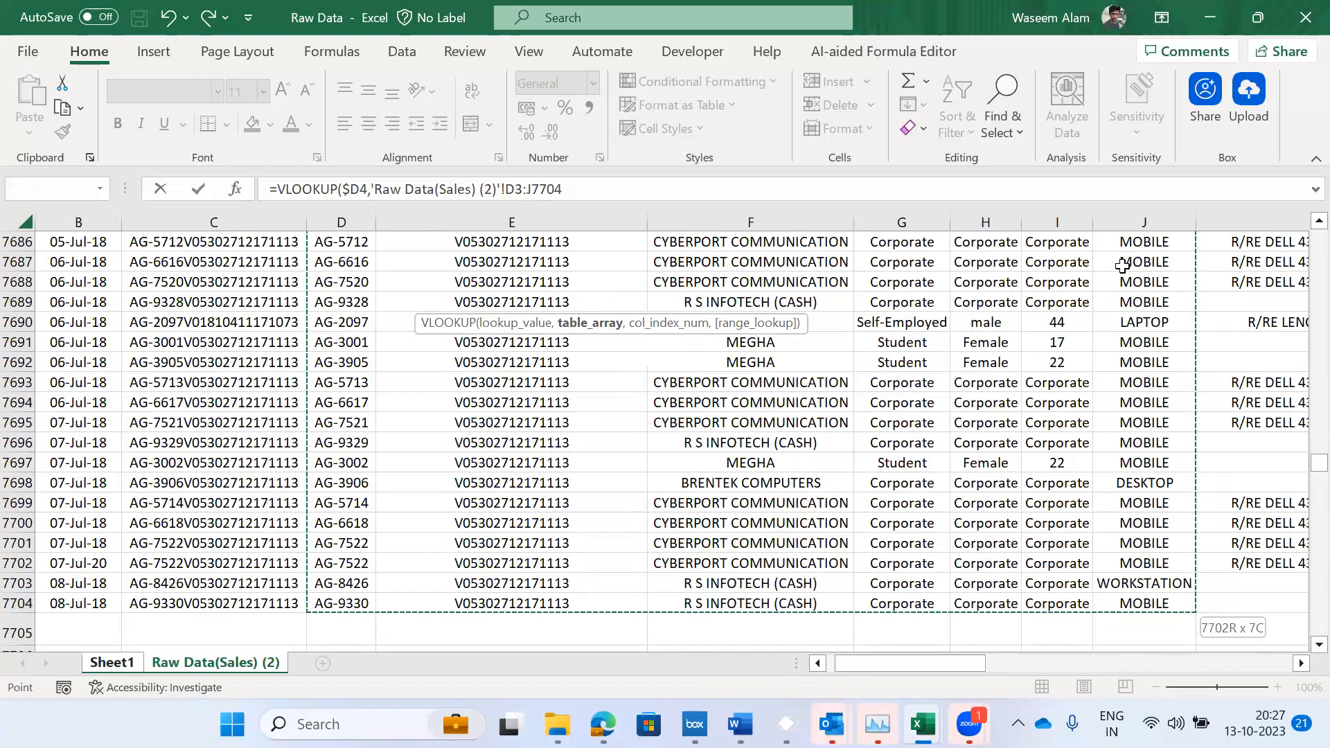
pyautogui.press('F4')
pyautogui.write(',7,')
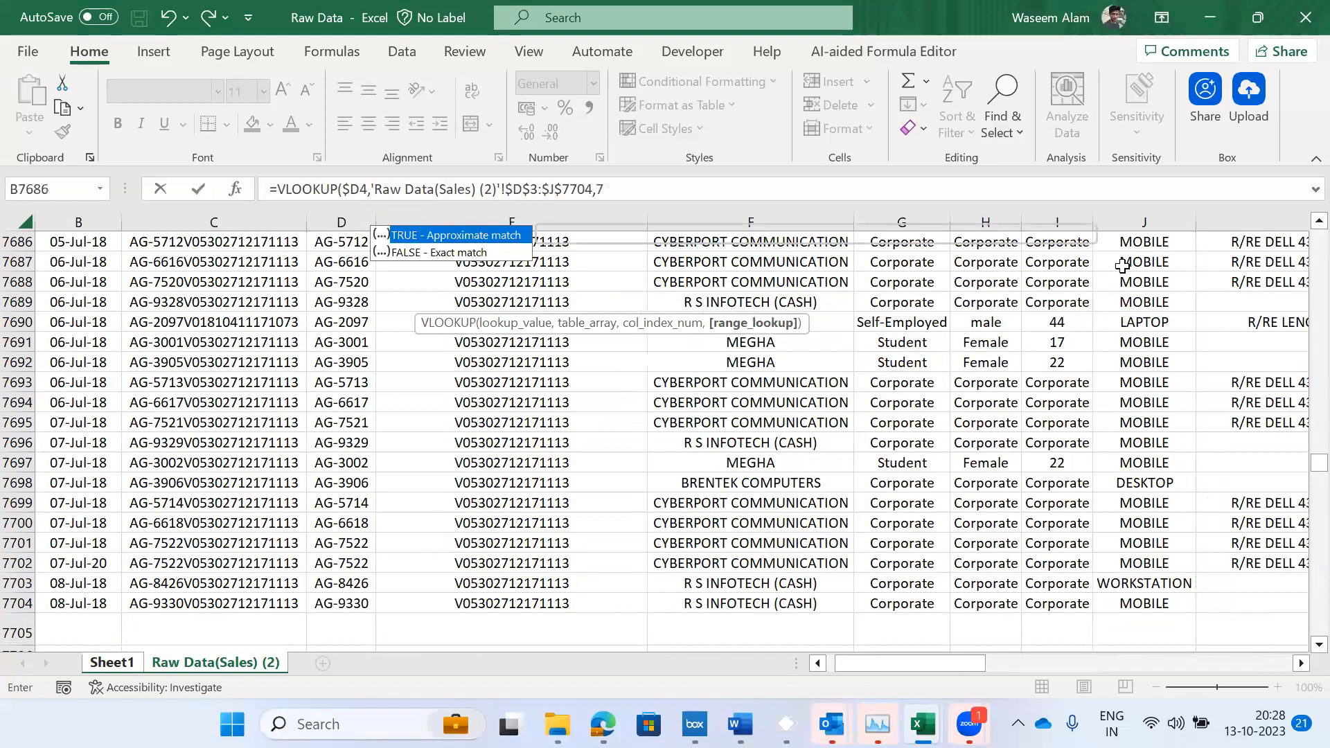
# - Complete the E4 VLOOKUP with column index 7 and FALSE for an exact match, and enter the formula
pyautogui.press('BackSpace')
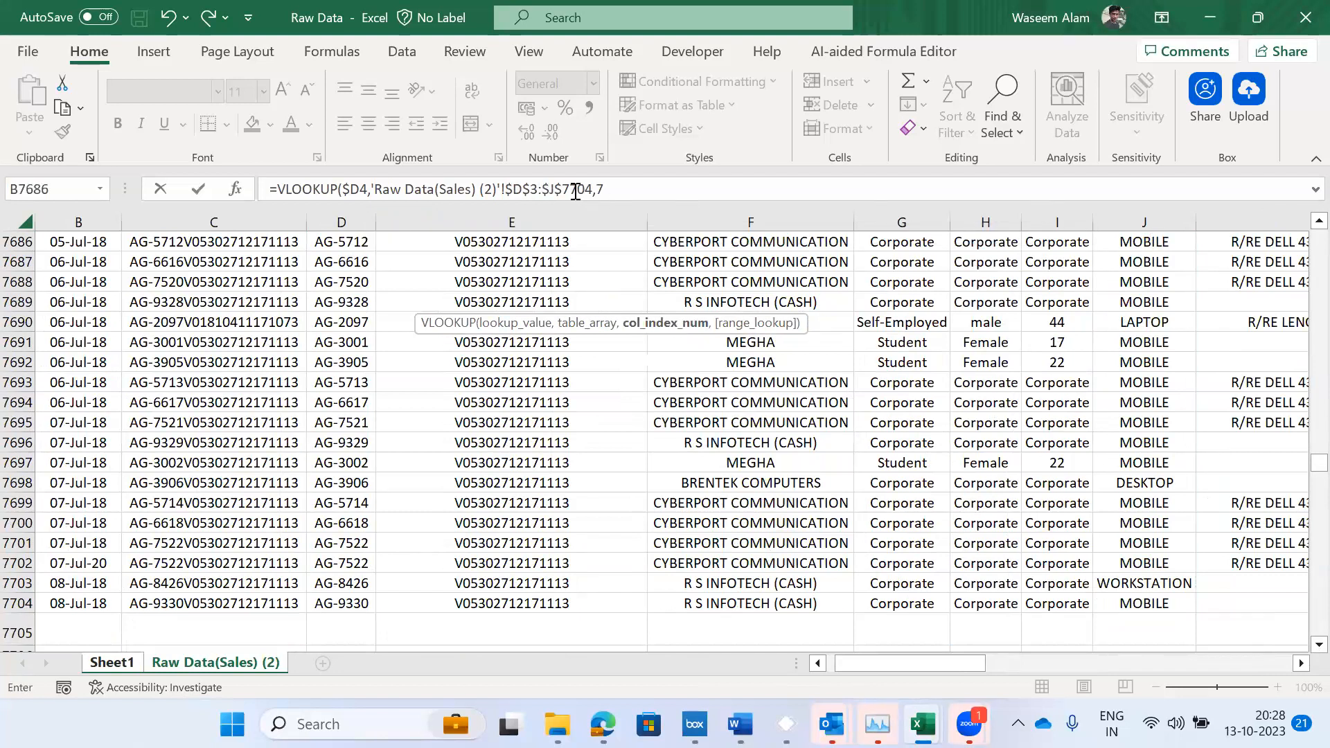
pyautogui.click(607, 185)
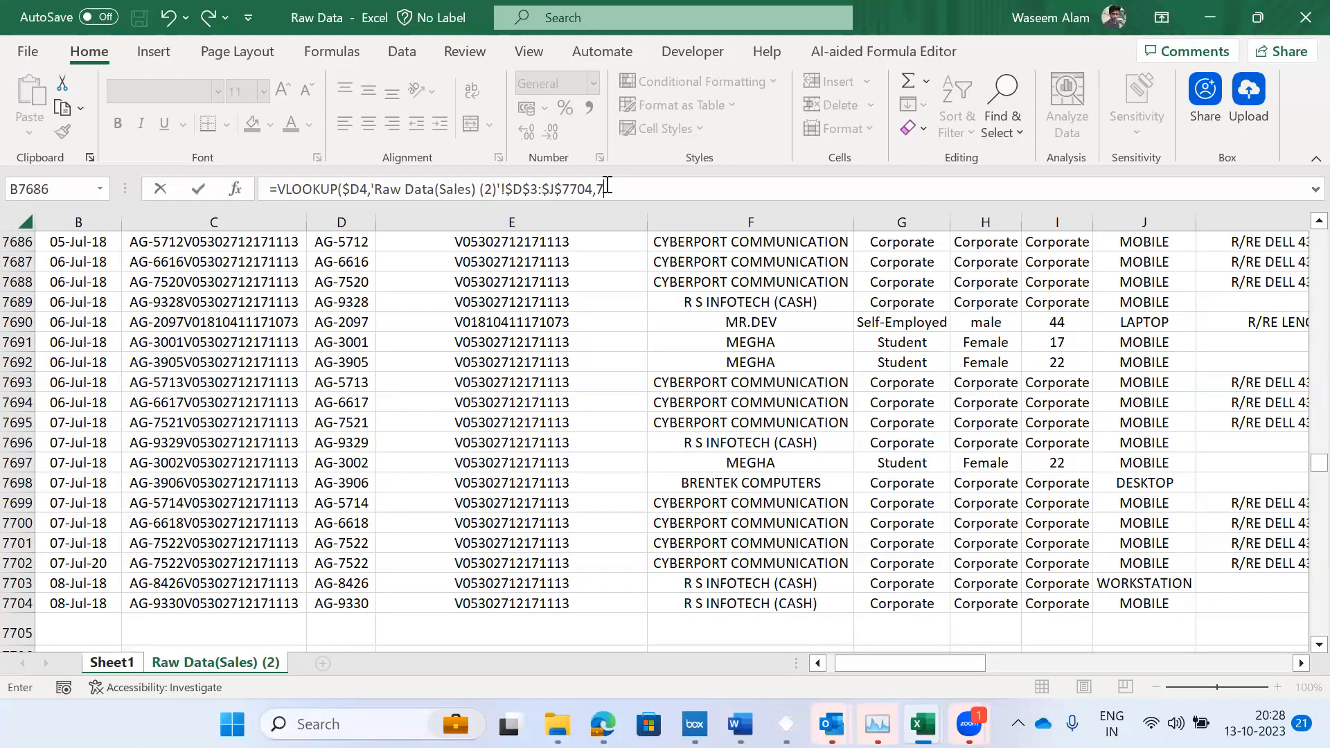
pyautogui.click(526, 225)
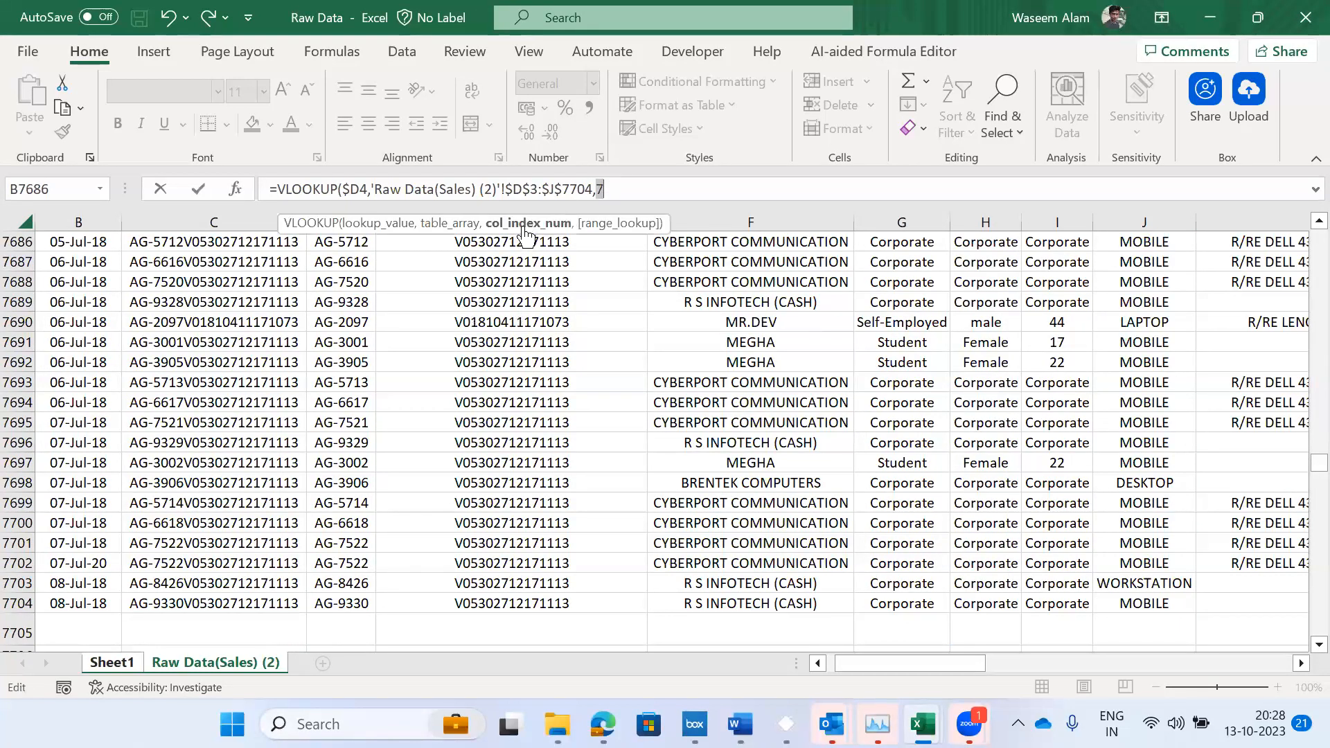
pyautogui.click(611, 193)
pyautogui.write(',')
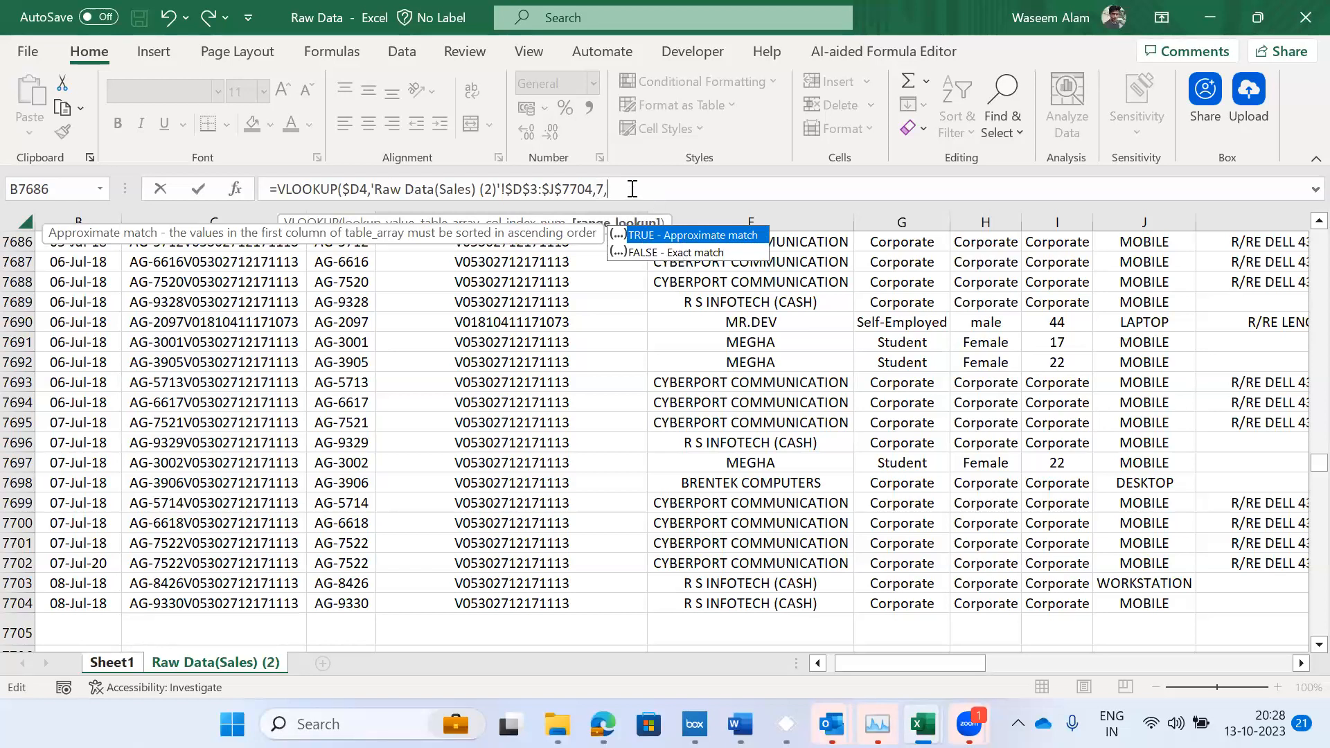
pyautogui.write('0')
pyautogui.doubleClick(656, 251)
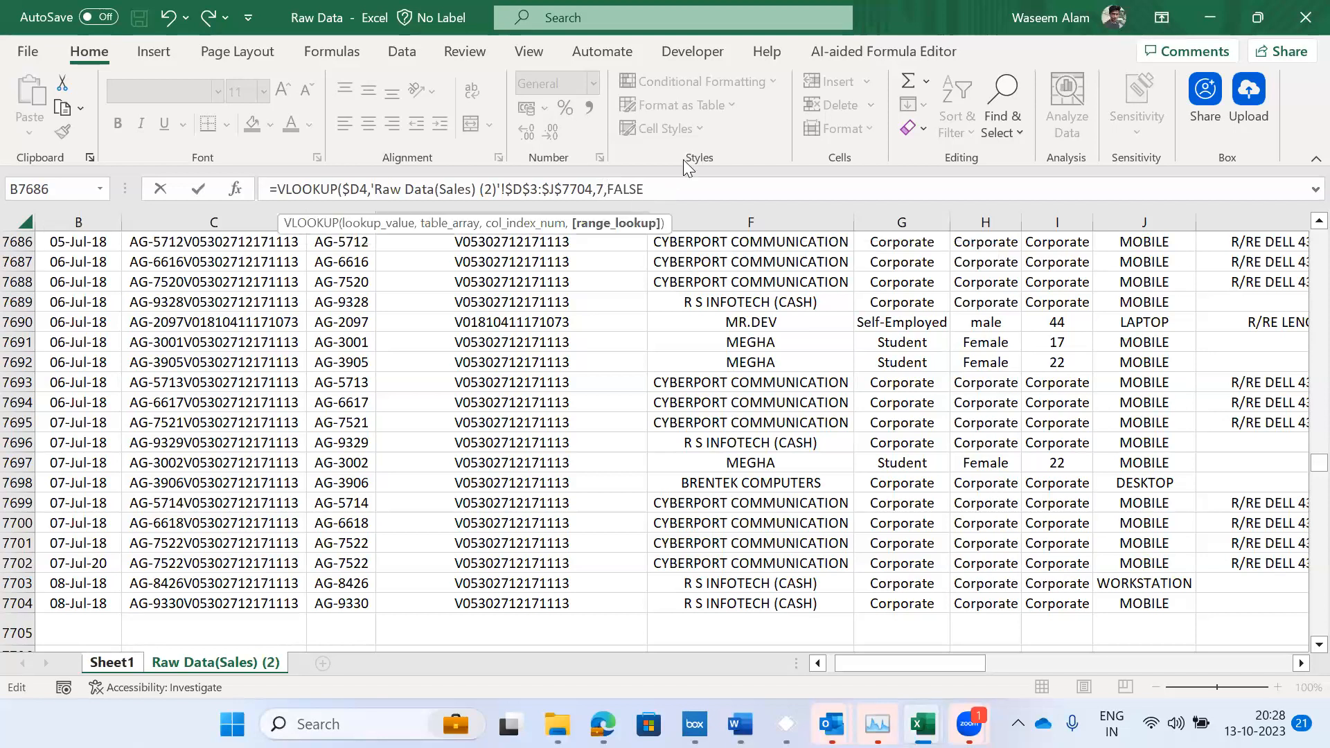
pyautogui.press('Return')
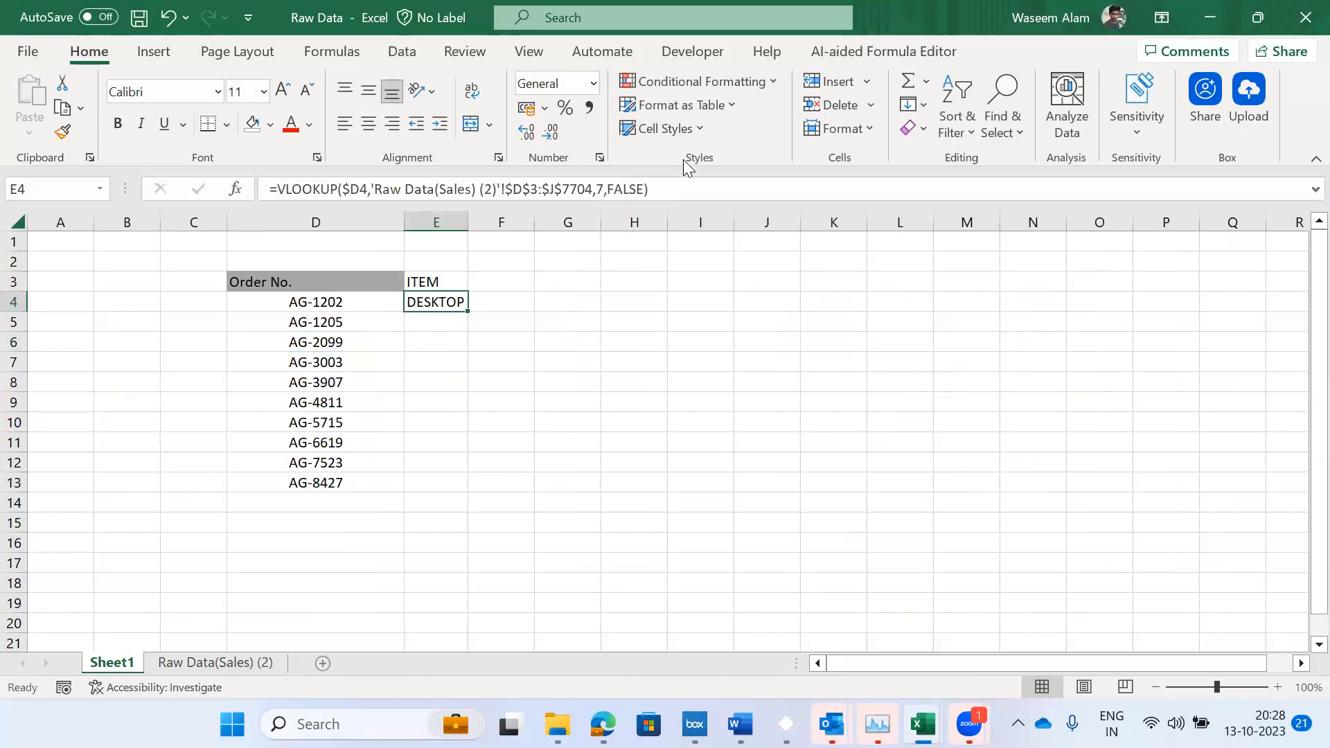
# - Fill the VLOOKUP formula from E4 down through E13 for all listed order numbers
pyautogui.press('Left')
pyautogui.hotkey('ctrl', 'Down')
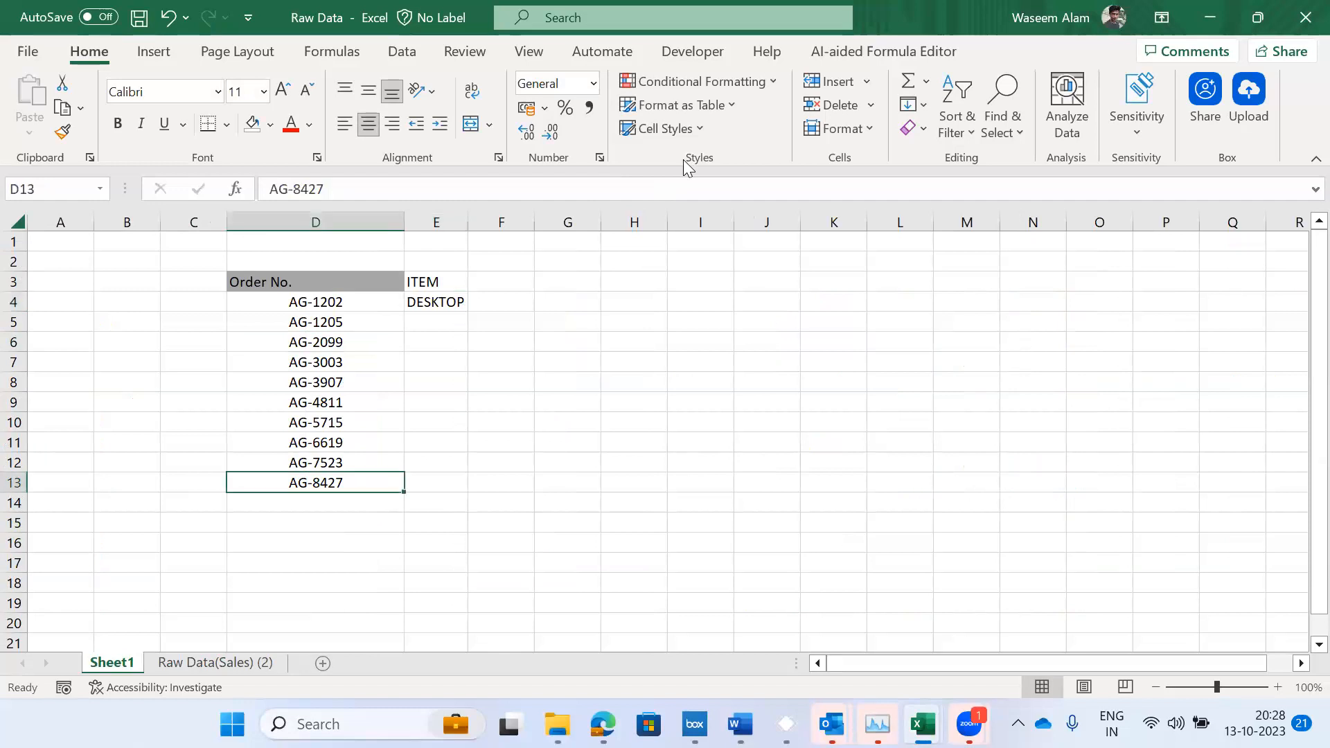
pyautogui.press('Right')
pyautogui.hotkey('ctrl', 'shift', 'Up')
pyautogui.hotkey('ctrl', 'd')
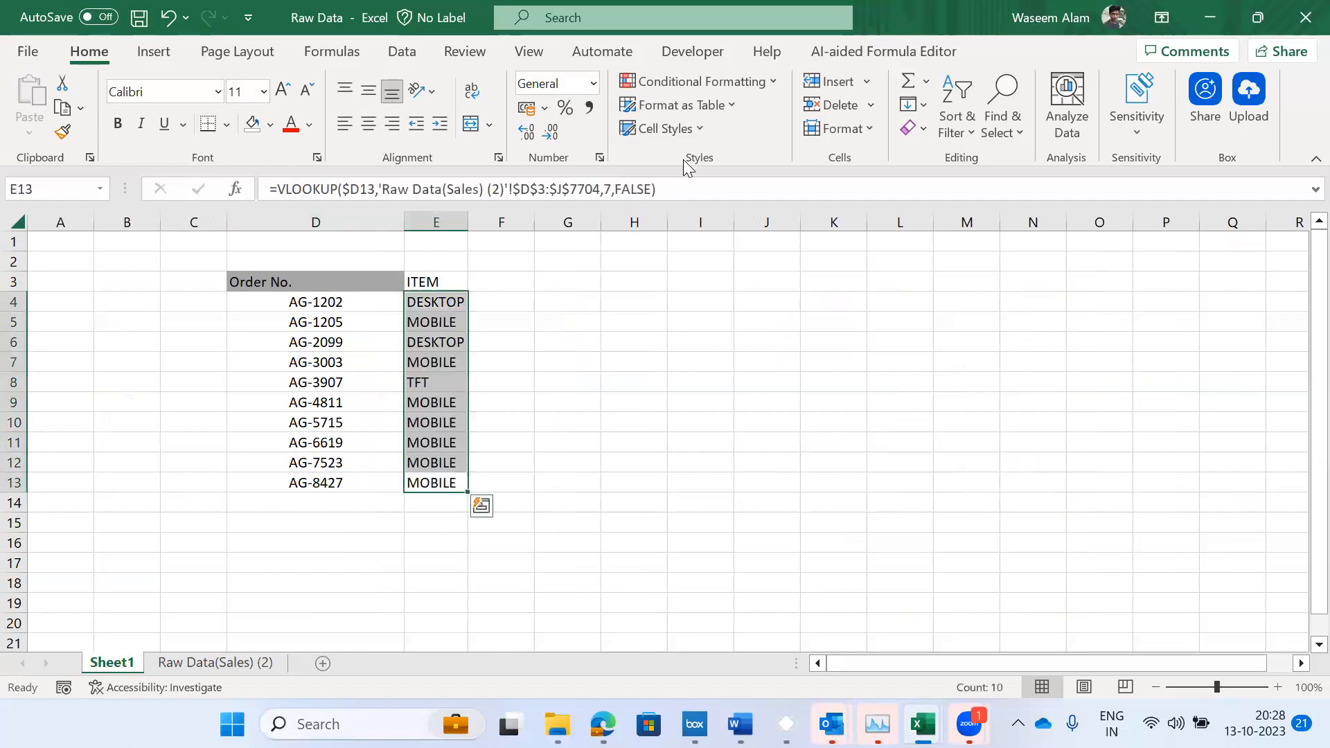
pyautogui.hotkey('ctrl', 'Up')
pyautogui.press('Down')
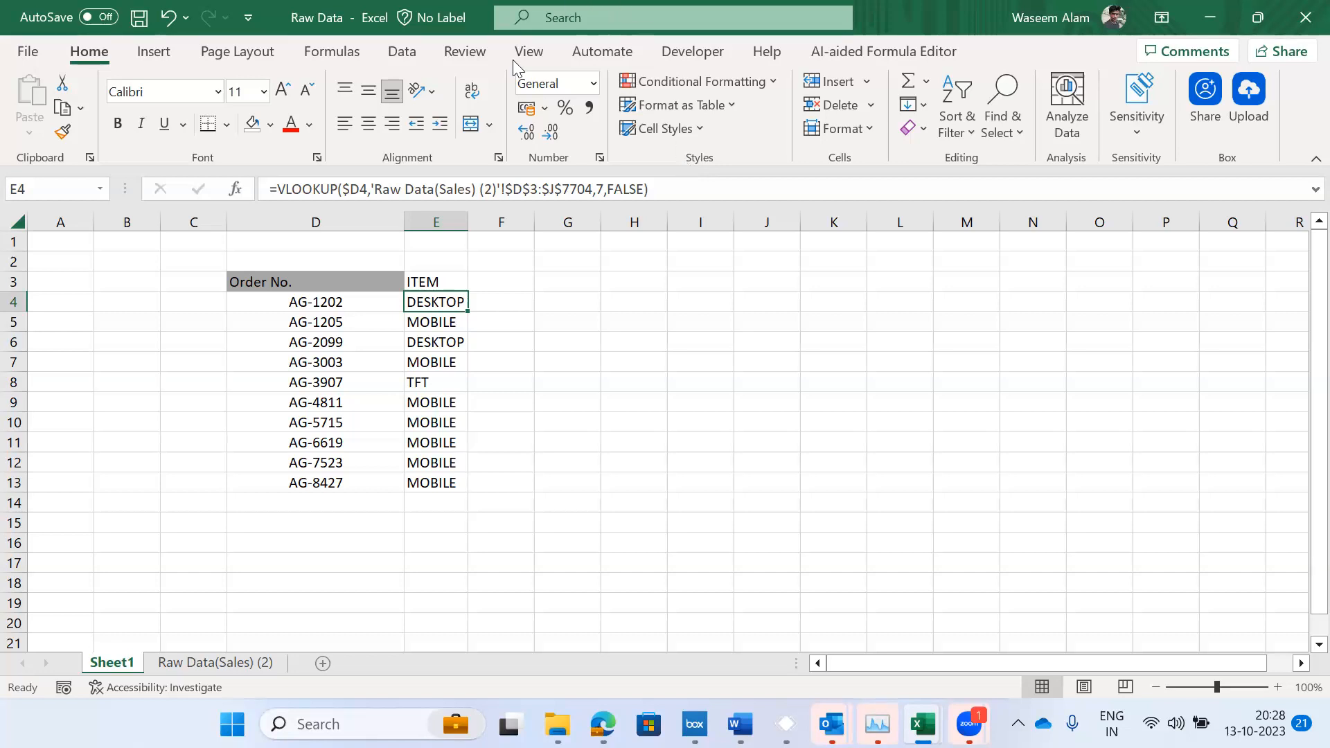
# - Examine the arguments of the VLOOKUP formula in E4
pyautogui.click(356, 190)
pyautogui.click(330, 191)
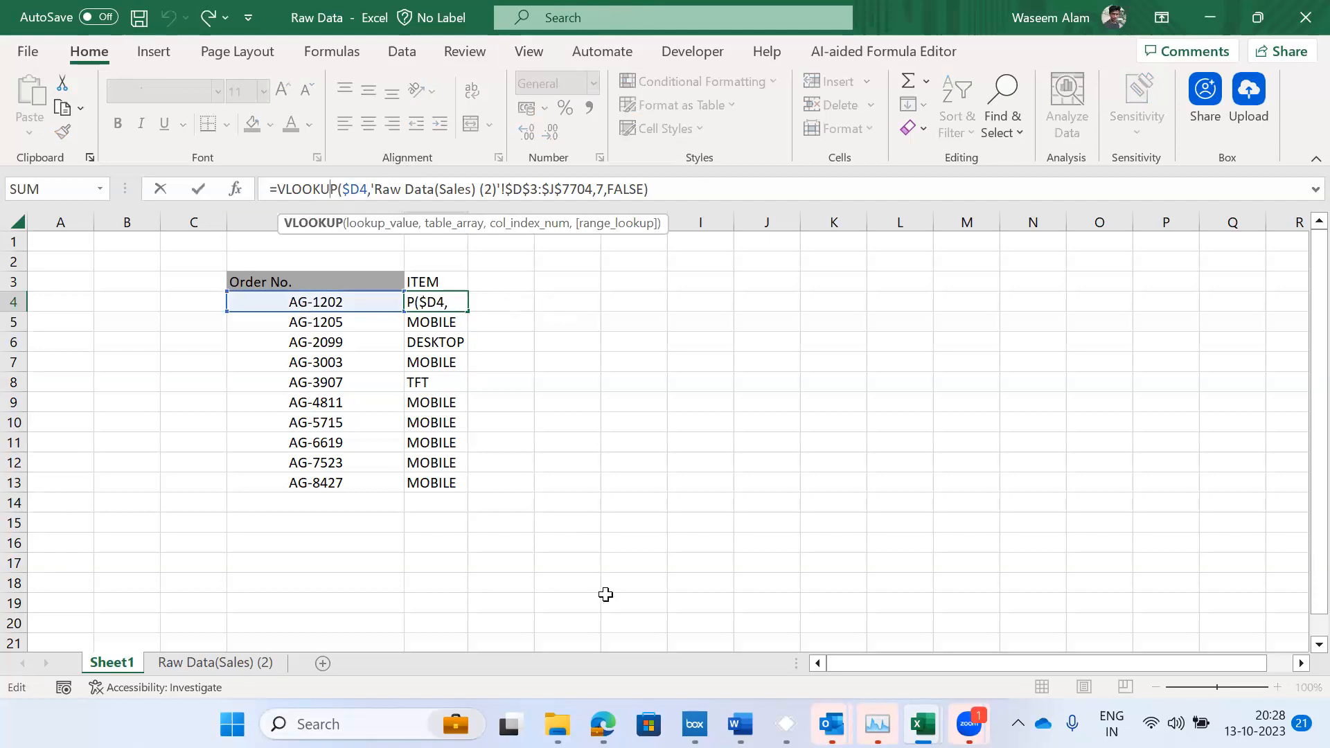
pyautogui.click(870, 358)
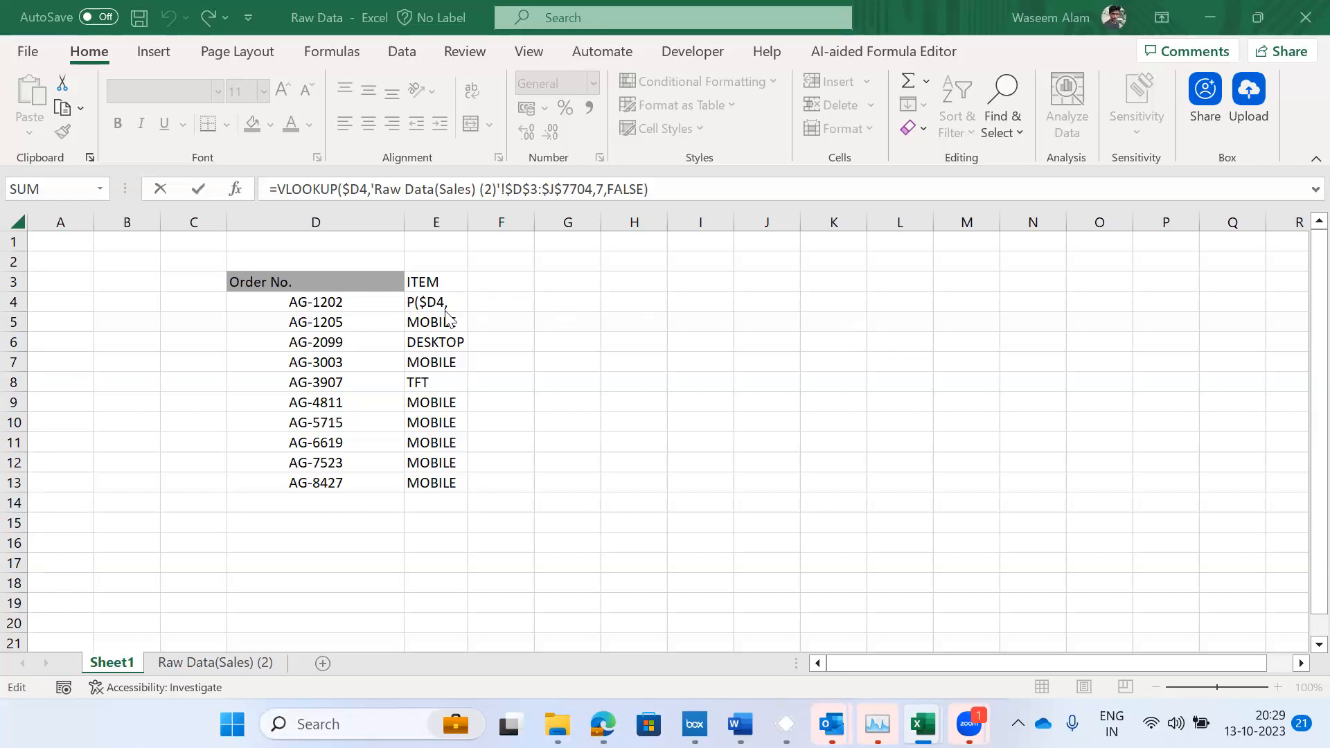
pyautogui.click(155, 378)
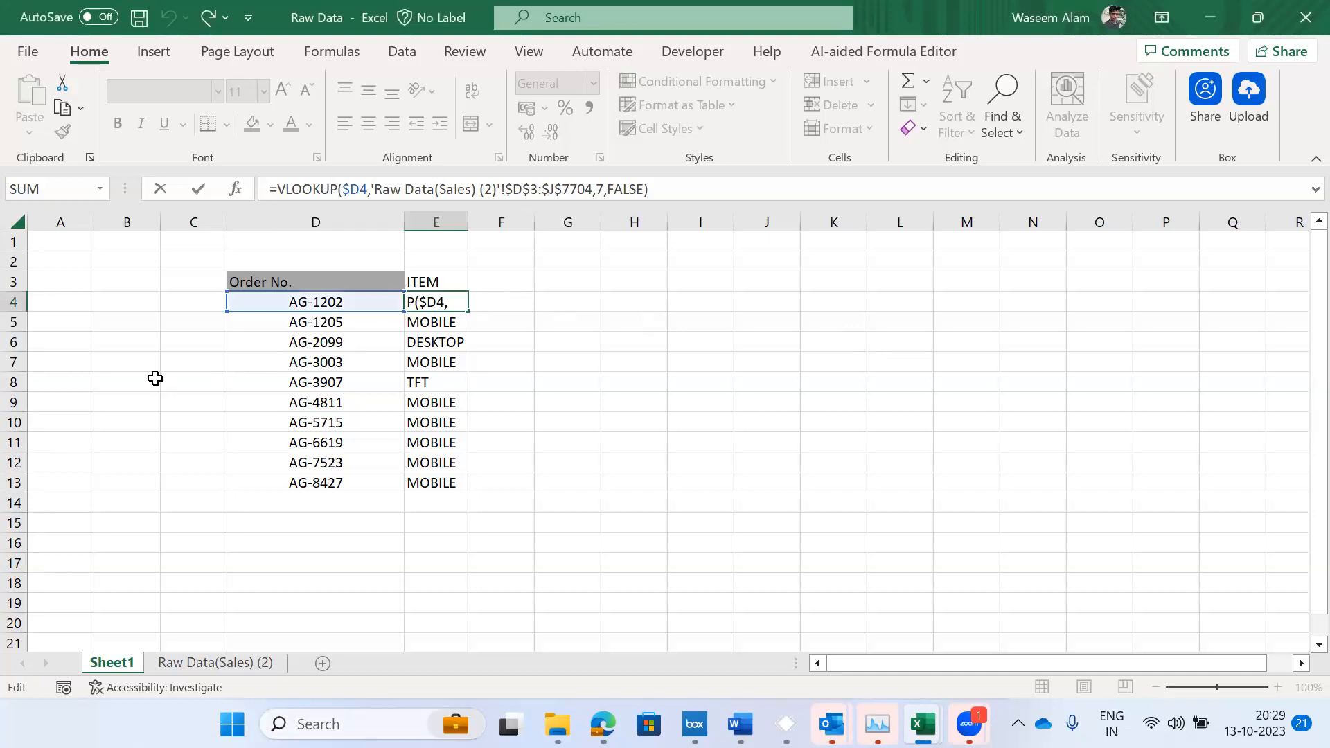
pyautogui.press('Tab')
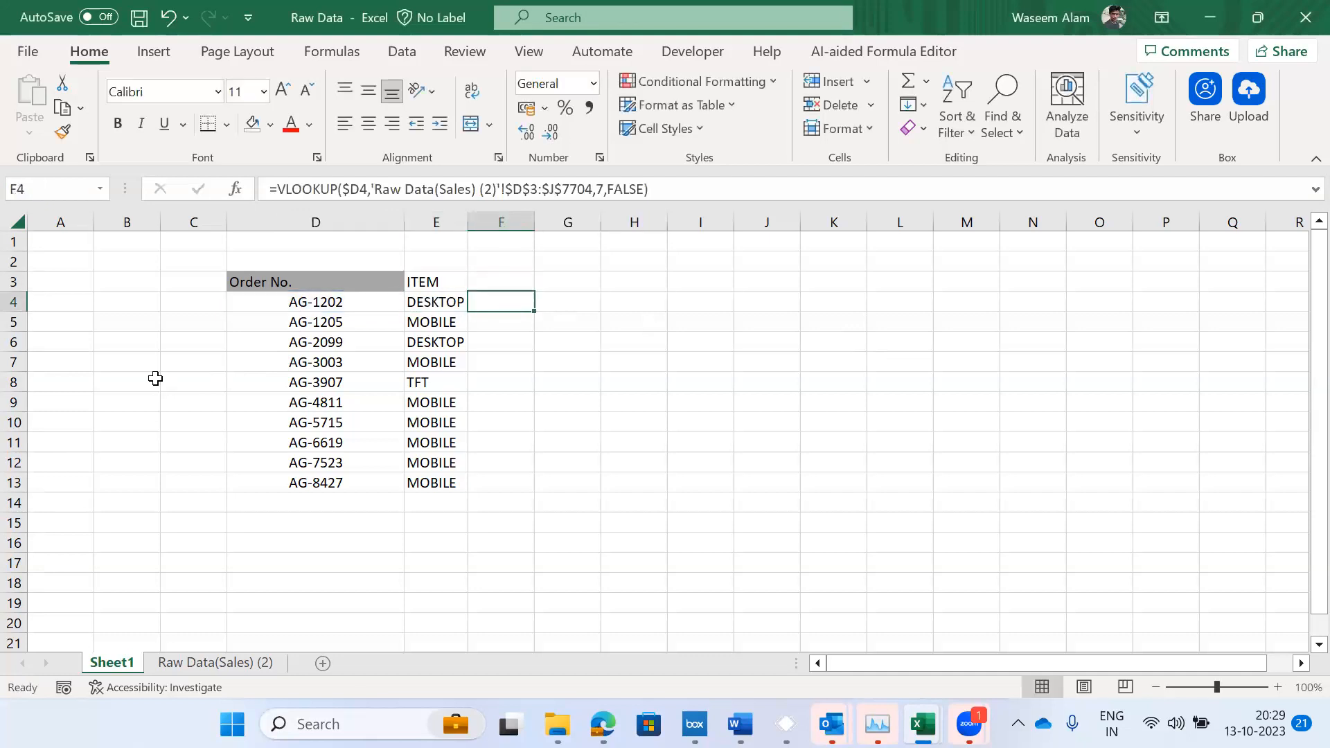
# - Add an "Amount" heading in F3, beside the ITEM heading on Sheet1
pyautogui.press('Left')
pyautogui.press('Up')
pyautogui.press('Down')
pyautogui.press('Down')
pyautogui.press('Right')
pyautogui.press('Up')
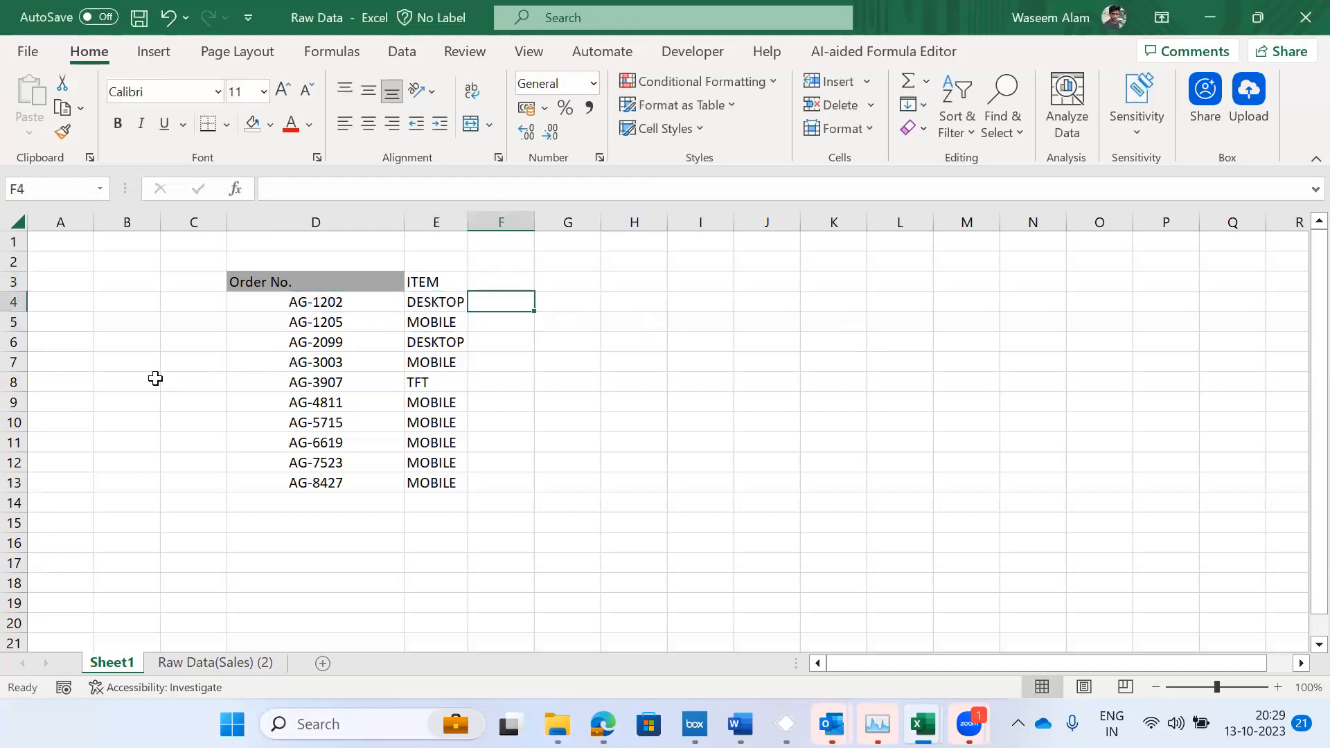
pyautogui.hotkey('ctrl', 'pagedown')
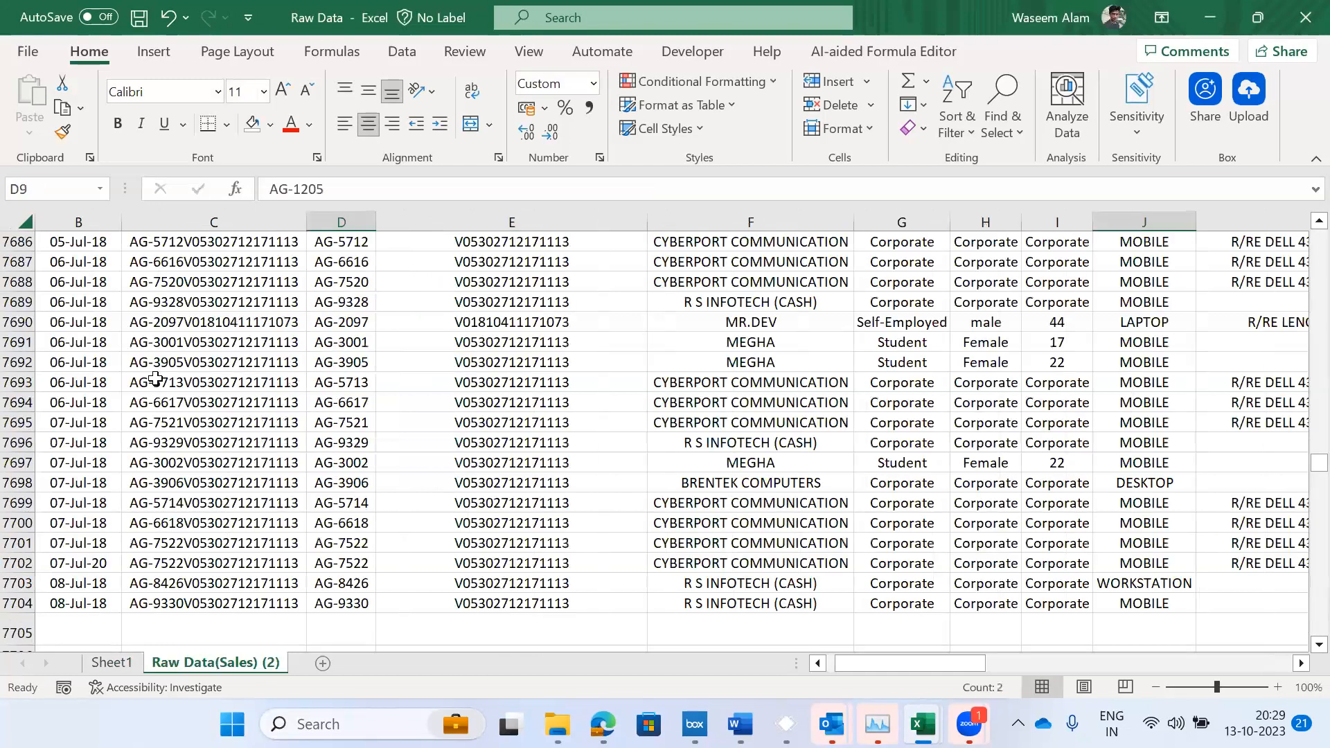
pyautogui.hotkey('ctrl', 'pageup')
pyautogui.press('Up')
pyautogui.write('Amount')
pyautogui.press('Return')
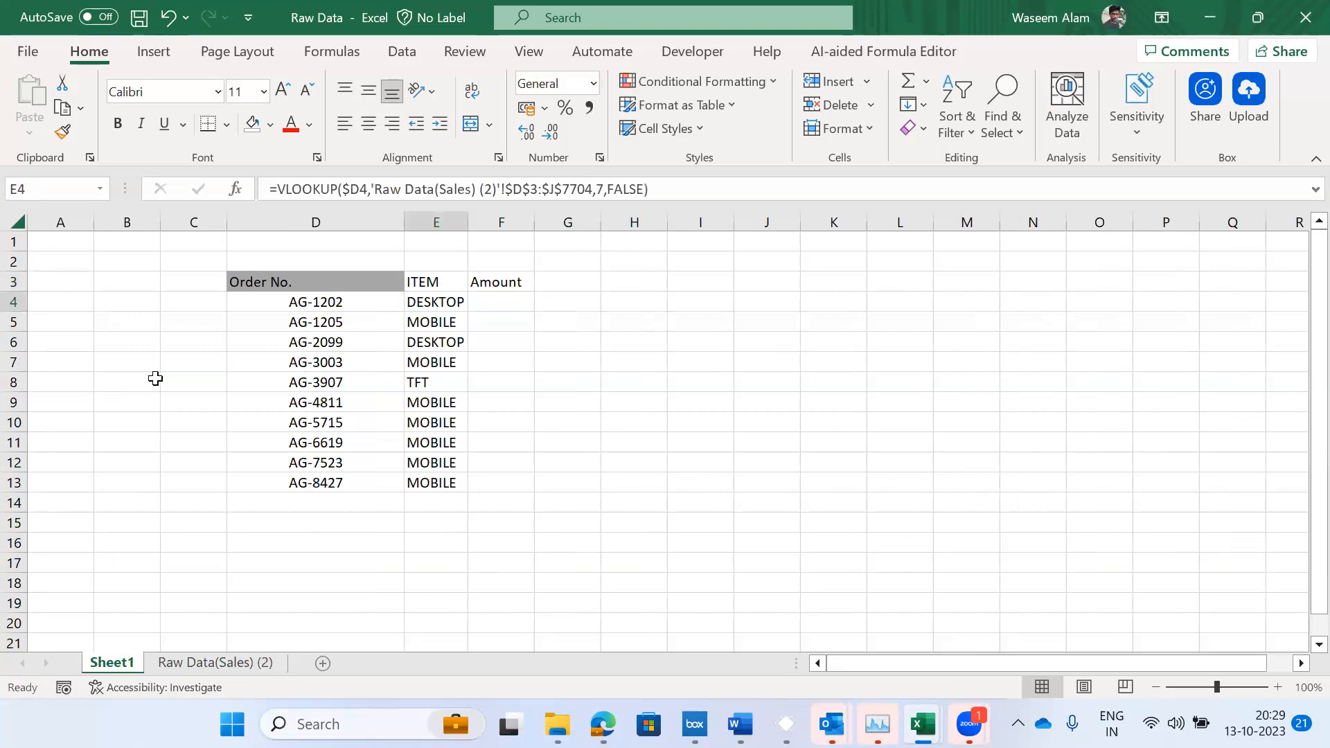
pyautogui.hotkey('ctrl', 'pagedown')
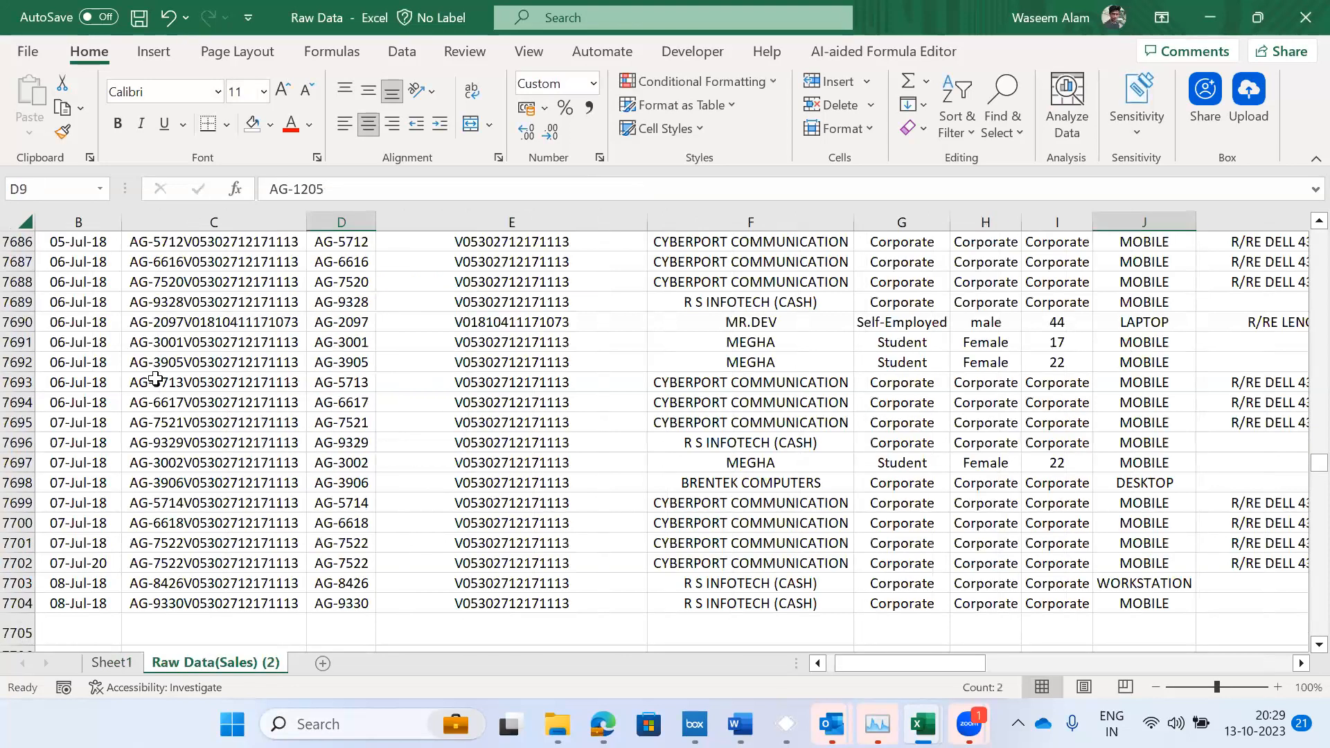
pyautogui.hotkey('ctrl', 'Up')
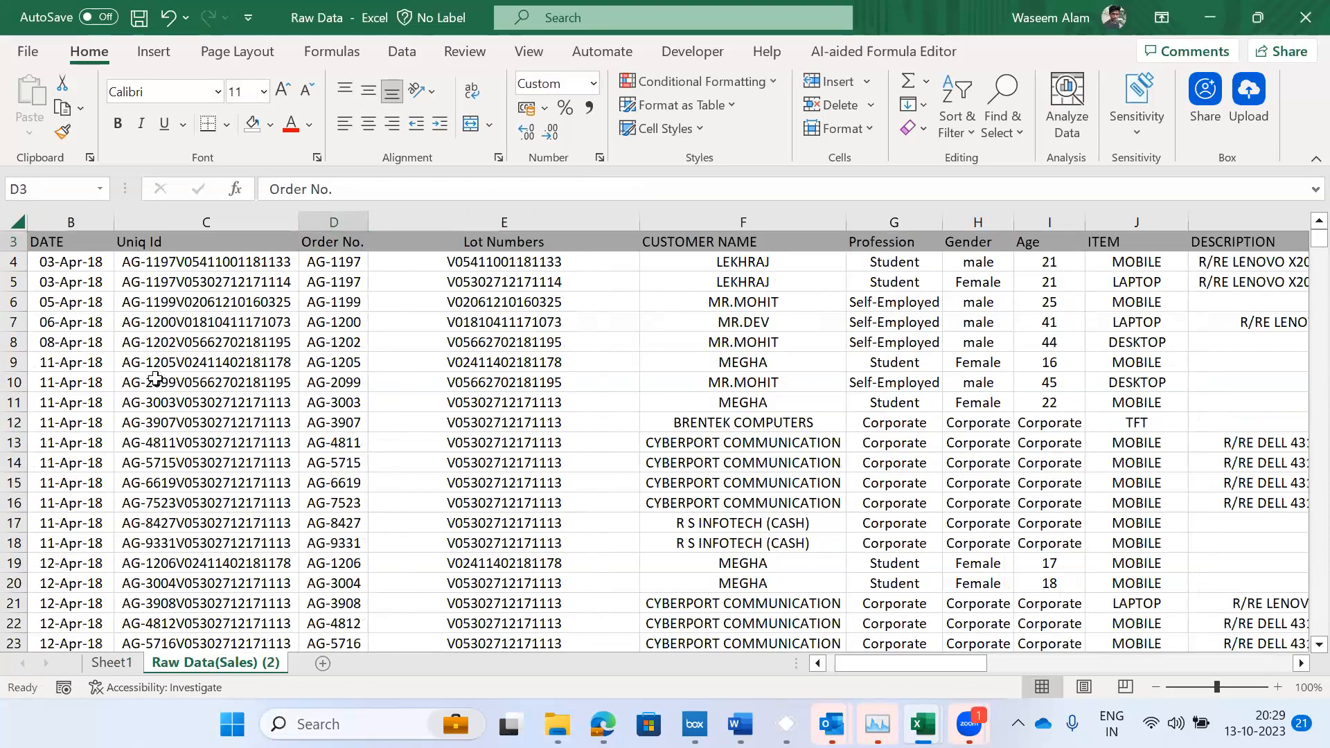
pyautogui.hotkey('ctrl', 'pageup')
pyautogui.press('Right')
pyautogui.write('=sum')
pyautogui.press('Down')
pyautogui.press('Down')
pyautogui.press('Tab')
pyautogui.press('Left')
pyautogui.press('Left')
pyautogui.press('Escape')
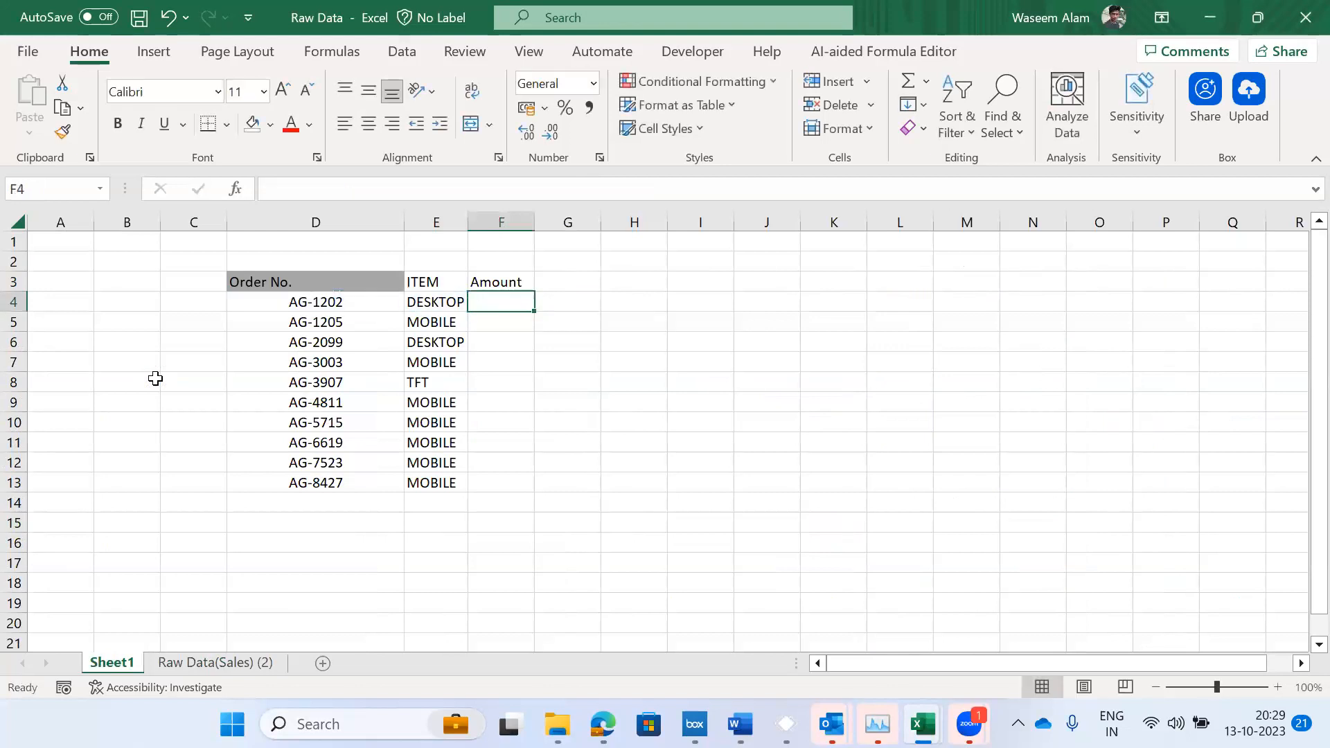
# - Copy the order number text from D4 and switch to the Raw Data(Sales) (2) sheet
pyautogui.press('Left')
pyautogui.press('Left')
pyautogui.press('F2')
pyautogui.hotkey('shift', 'Home')
pyautogui.hotkey('ctrl', 'c')
pyautogui.press('Escape')
pyautogui.hotkey('ctrl', 'pagedown')
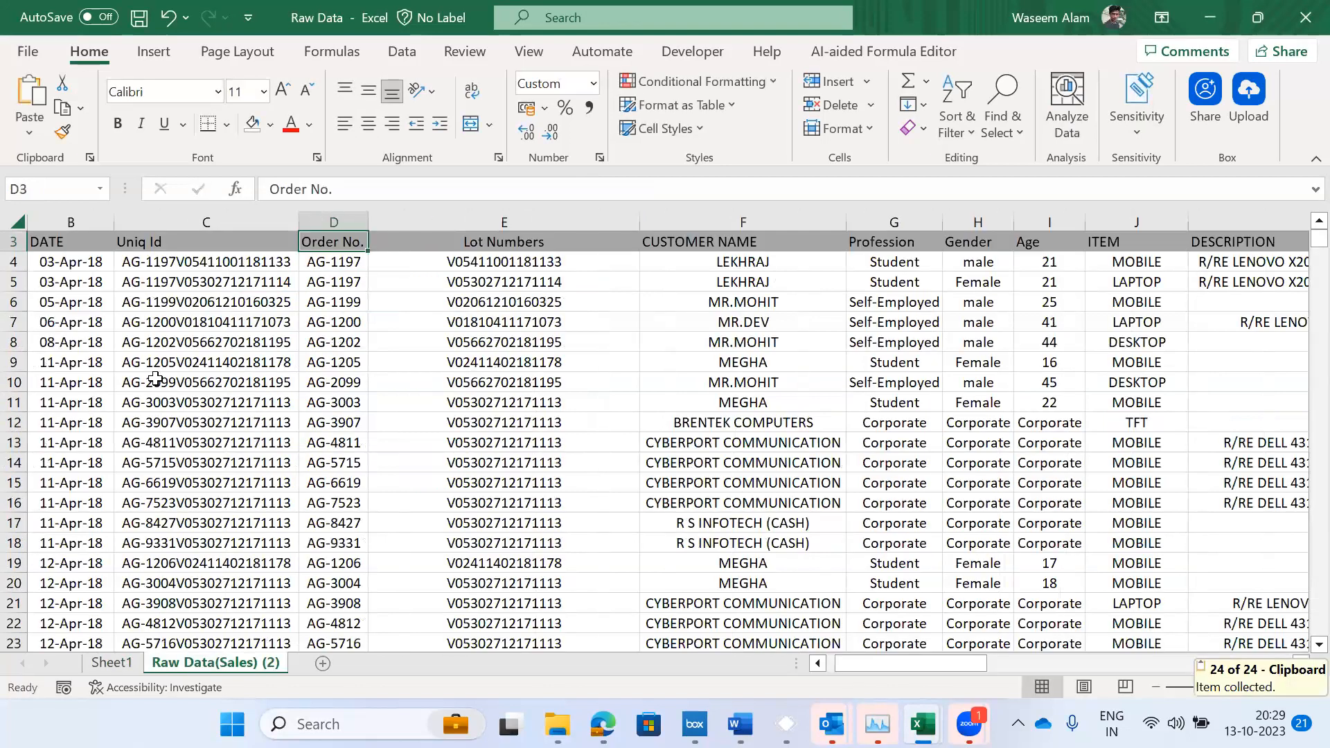
# - Find the row of the copied order number in the raw sales data's Order No. column
pyautogui.hotkey('ctrl', 'f')
pyautogui.hotkey('ctrl', 'v')
pyautogui.press('Return')
pyautogui.press('Return')
pyautogui.press('Escape')
pyautogui.press('Down')
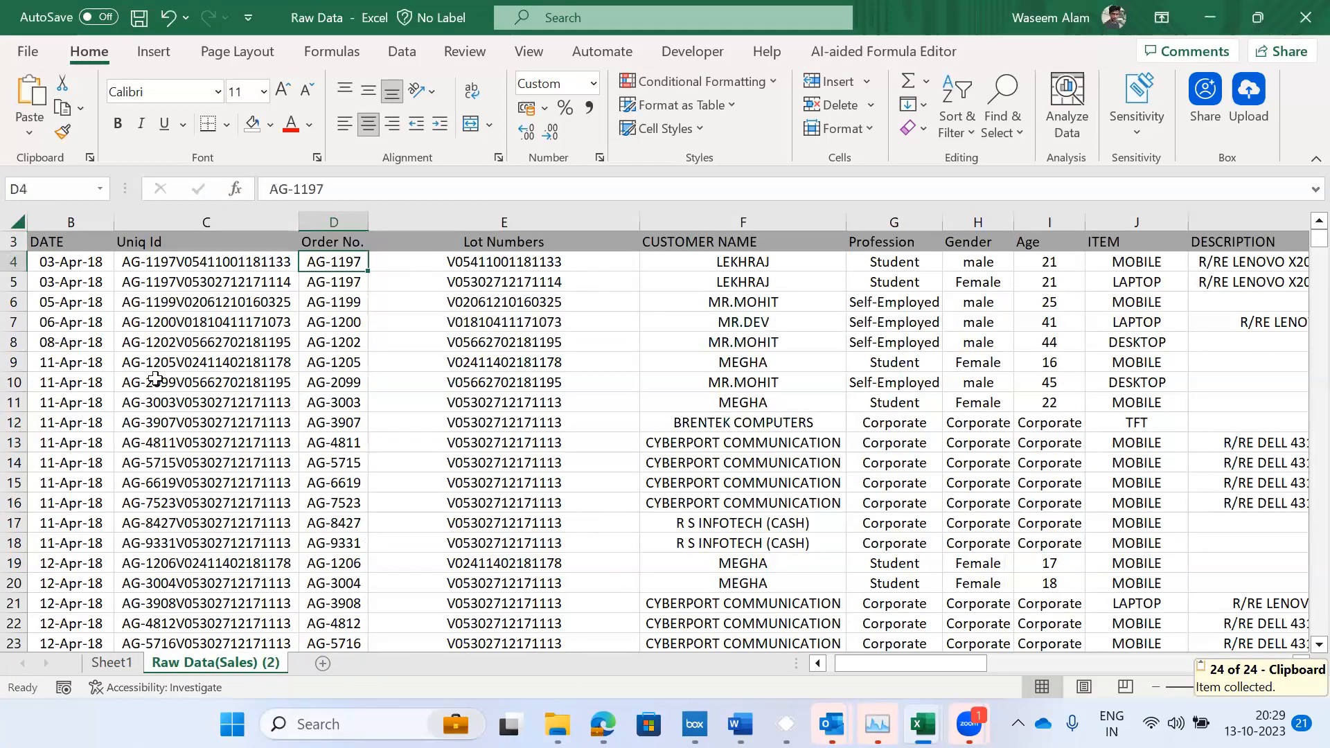
pyautogui.hotkey('ctrl', 'f')
pyautogui.hotkey('ctrl', 'v')
pyautogui.press('Return')
pyautogui.press('Escape')
# - Copy the found order's Amount from N8 and paste it as a value into F4 on Sheet1
pyautogui.press('Right')
pyautogui.press('Right')
pyautogui.press('Right')
pyautogui.press('Right')
pyautogui.press('Right')
pyautogui.press('Right')
pyautogui.press('Right')
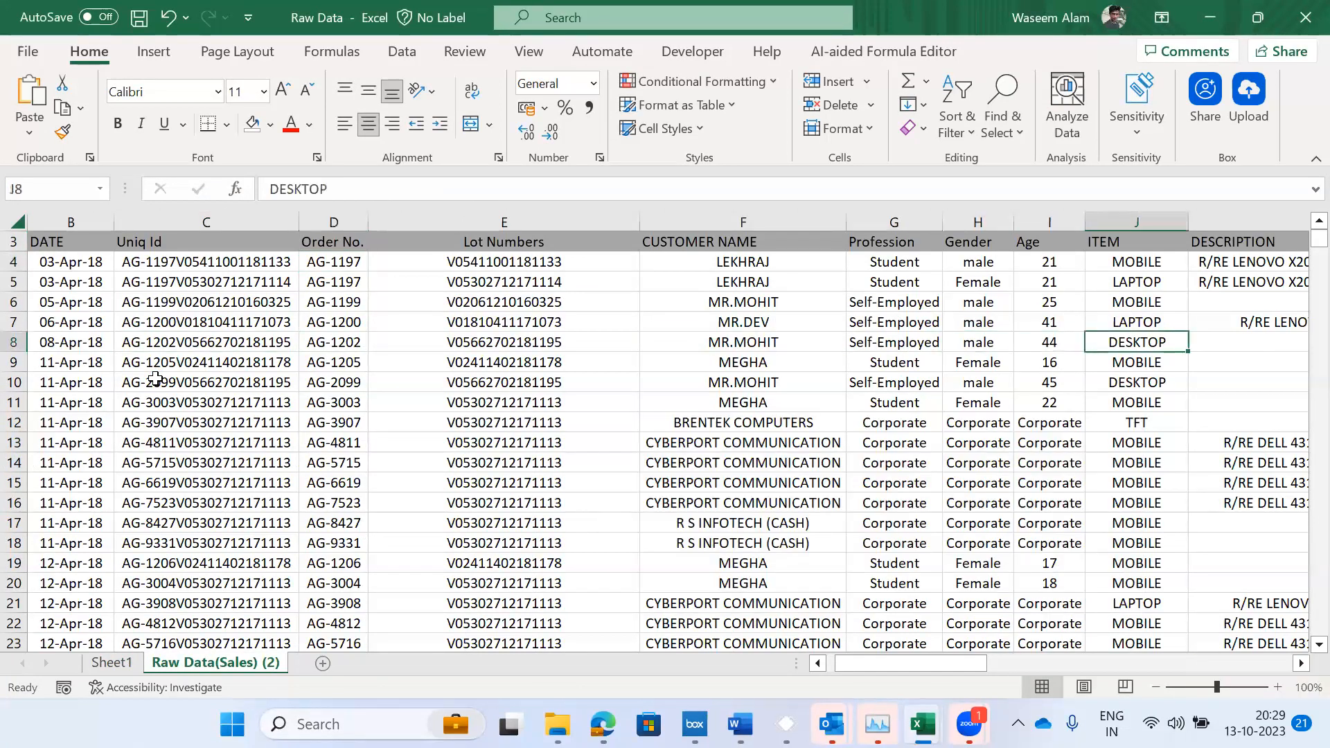
pyautogui.press('Right')
pyautogui.press('Right')
pyautogui.press('Right')
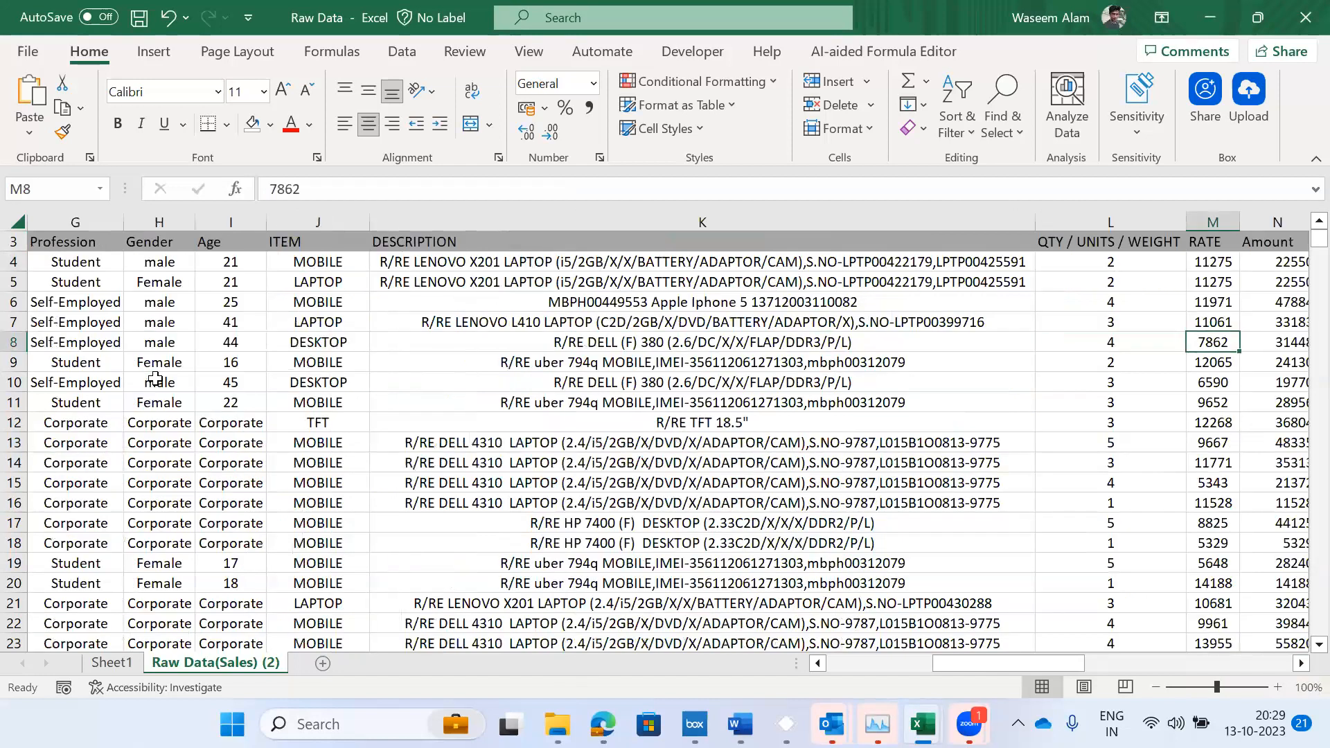
pyautogui.press('Right')
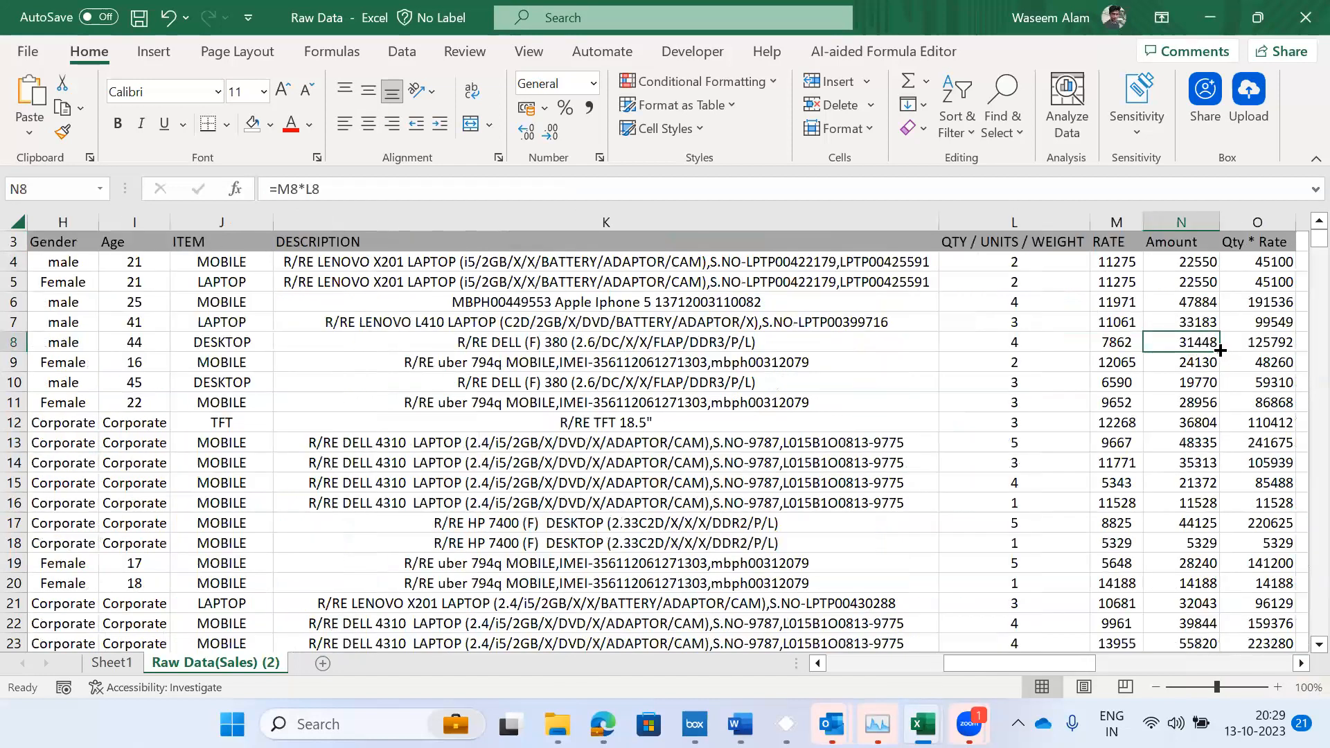
pyautogui.hotkey('ctrl', 'c')
pyautogui.hotkey('ctrl', 'pageup')
pyautogui.press('Right')
pyautogui.press('Right')
pyautogui.hotkey('ctrl', 'alt', 'v')
pyautogui.press('v')
pyautogui.press('Return')
pyautogui.press('Left')
pyautogui.hotkey('ctrl', 'Down')
pyautogui.hotkey('ctrl', 'Right')
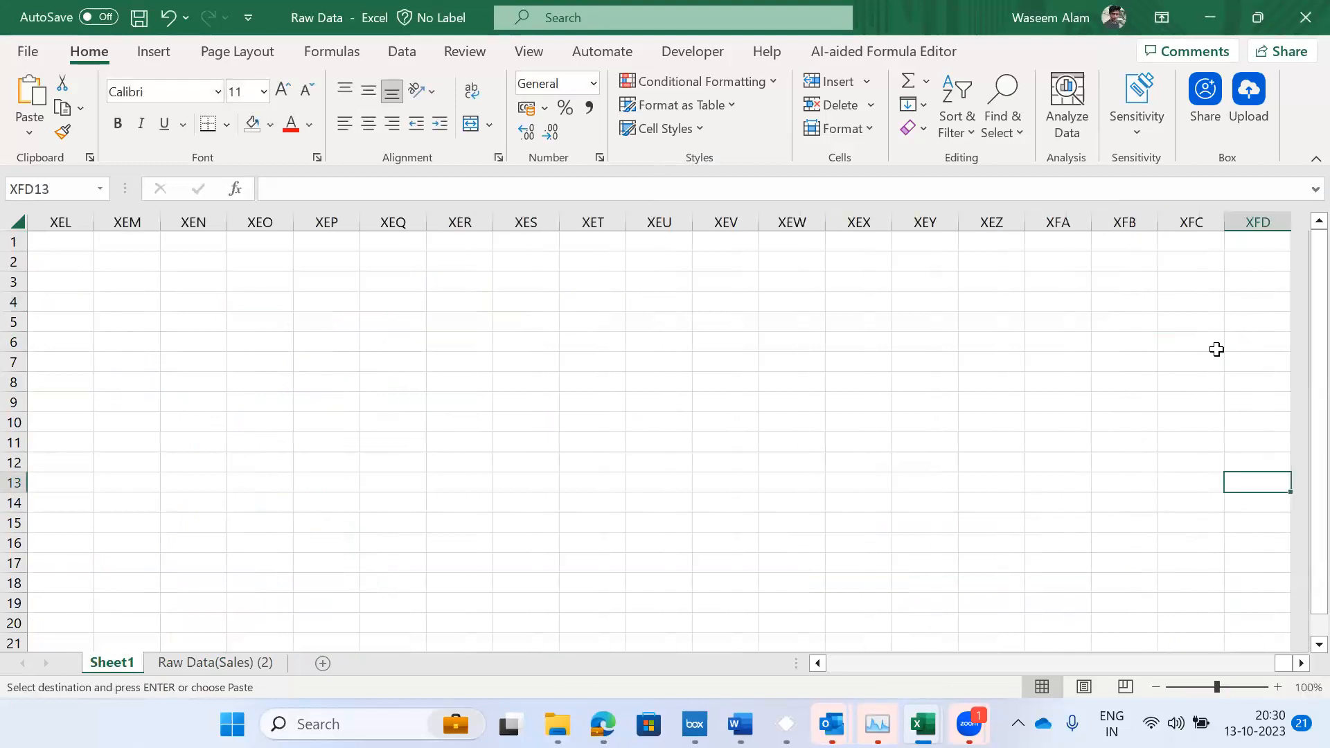
pyautogui.hotkey('ctrl', 'Left')
pyautogui.hotkey('ctrl', 'Left')
pyautogui.hotkey('ctrl', 'Up')
pyautogui.press('Right')
pyautogui.press('Down')
pyautogui.hotkey('ctrl', 'shift', 'Down')
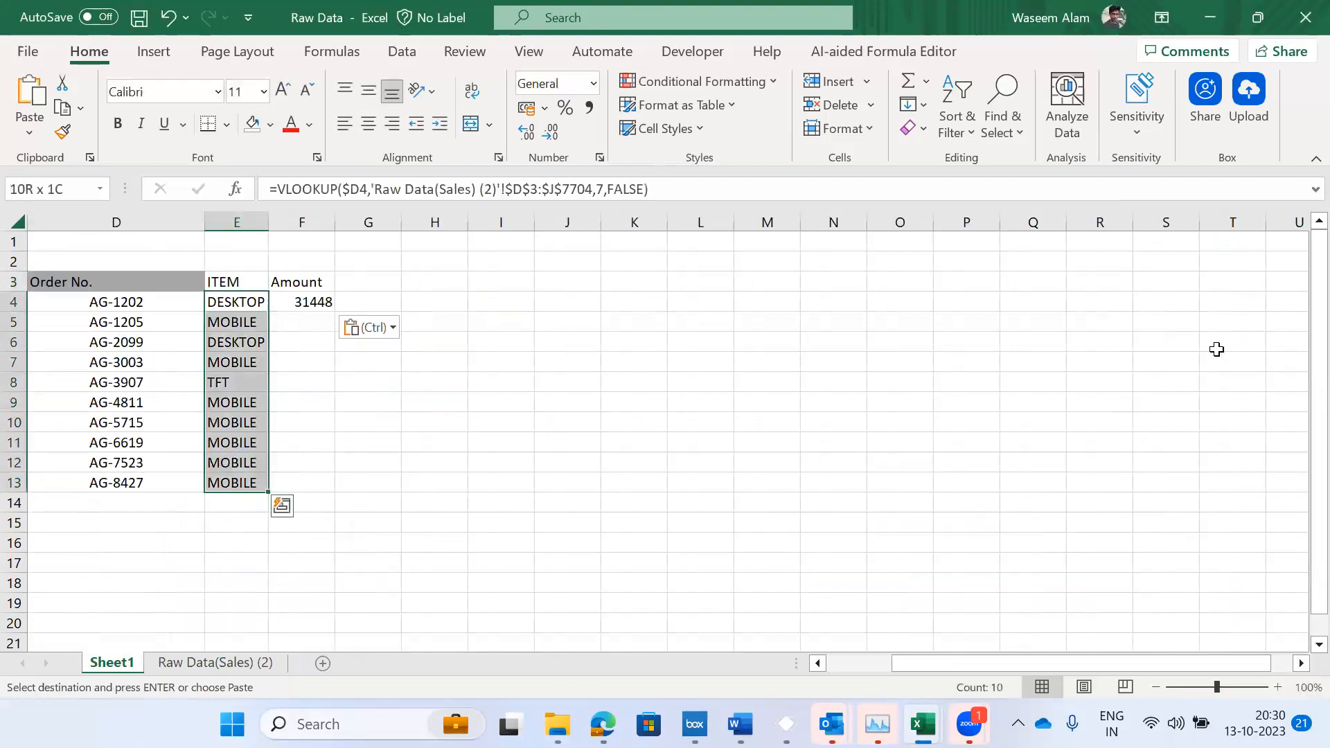
pyautogui.hotkey('shift', 'Right')
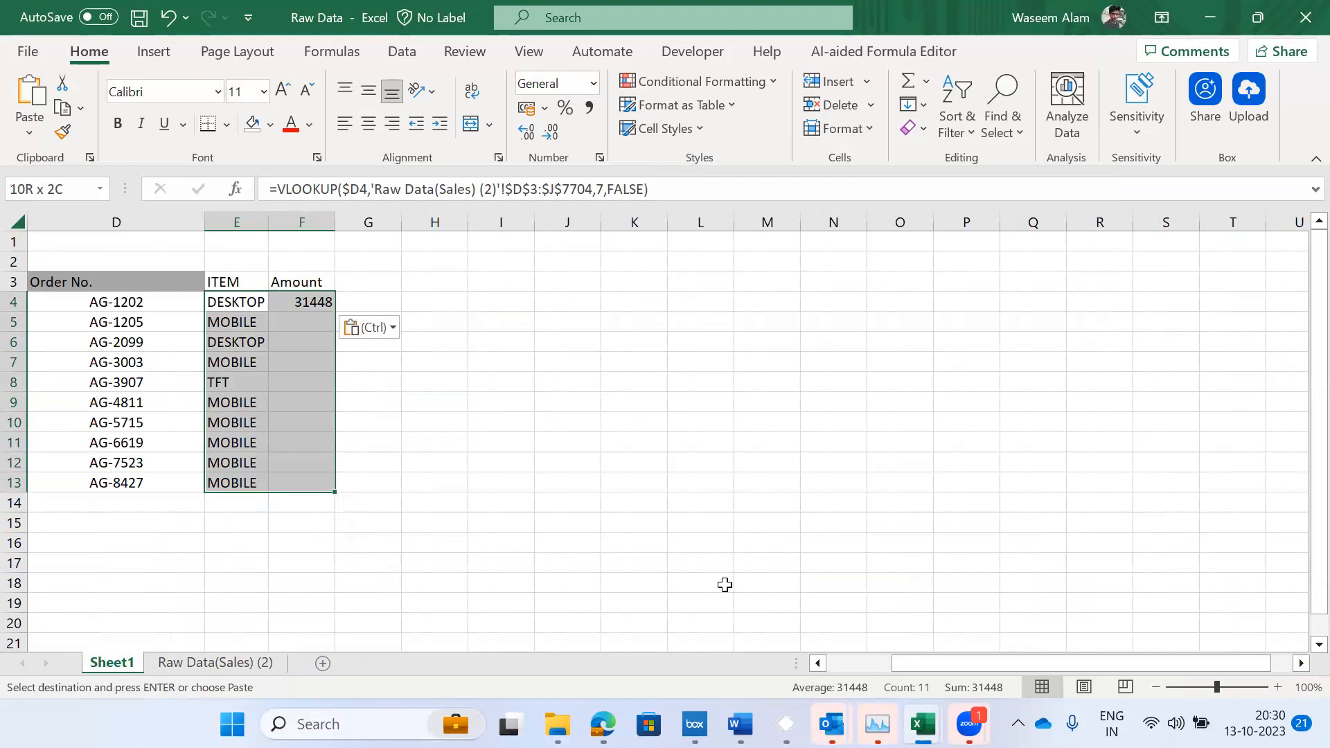
pyautogui.hotkey('alt', 'Tab')
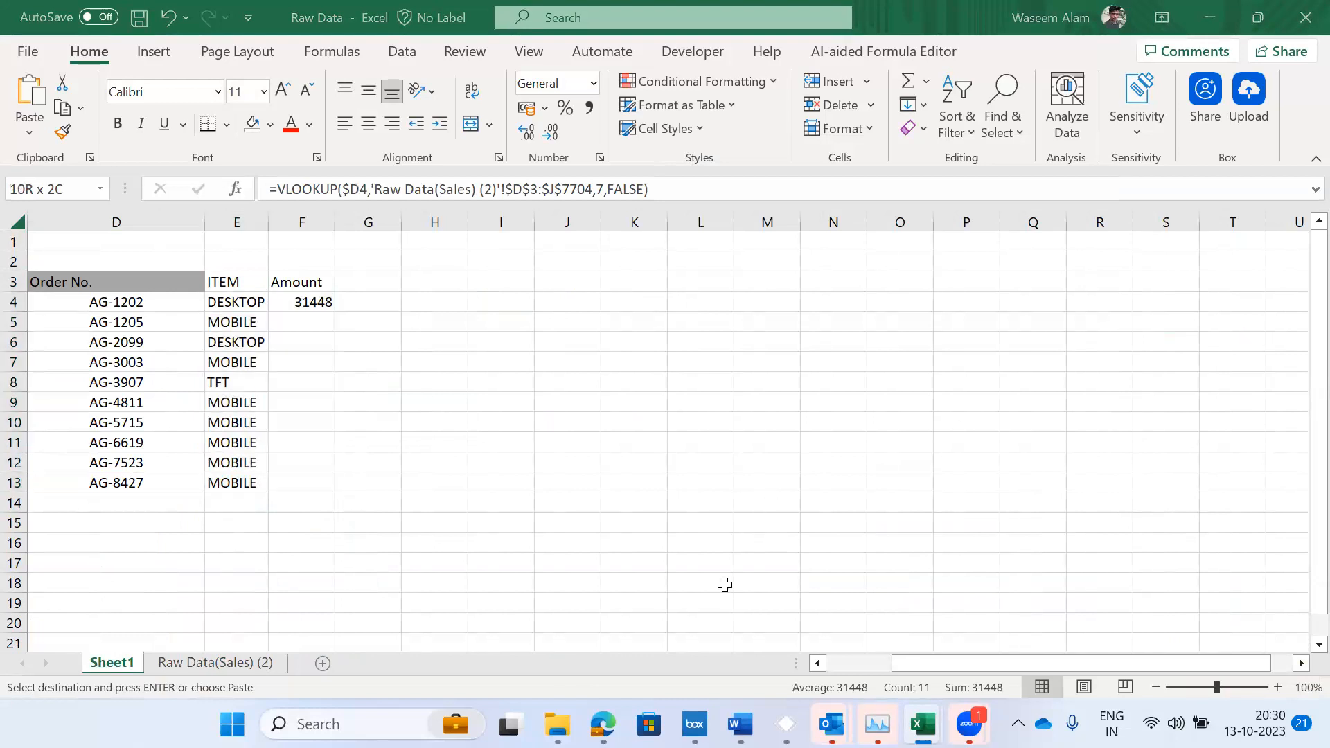
pyautogui.click(345, 288)
pyautogui.press('Left')
pyautogui.press('Right')
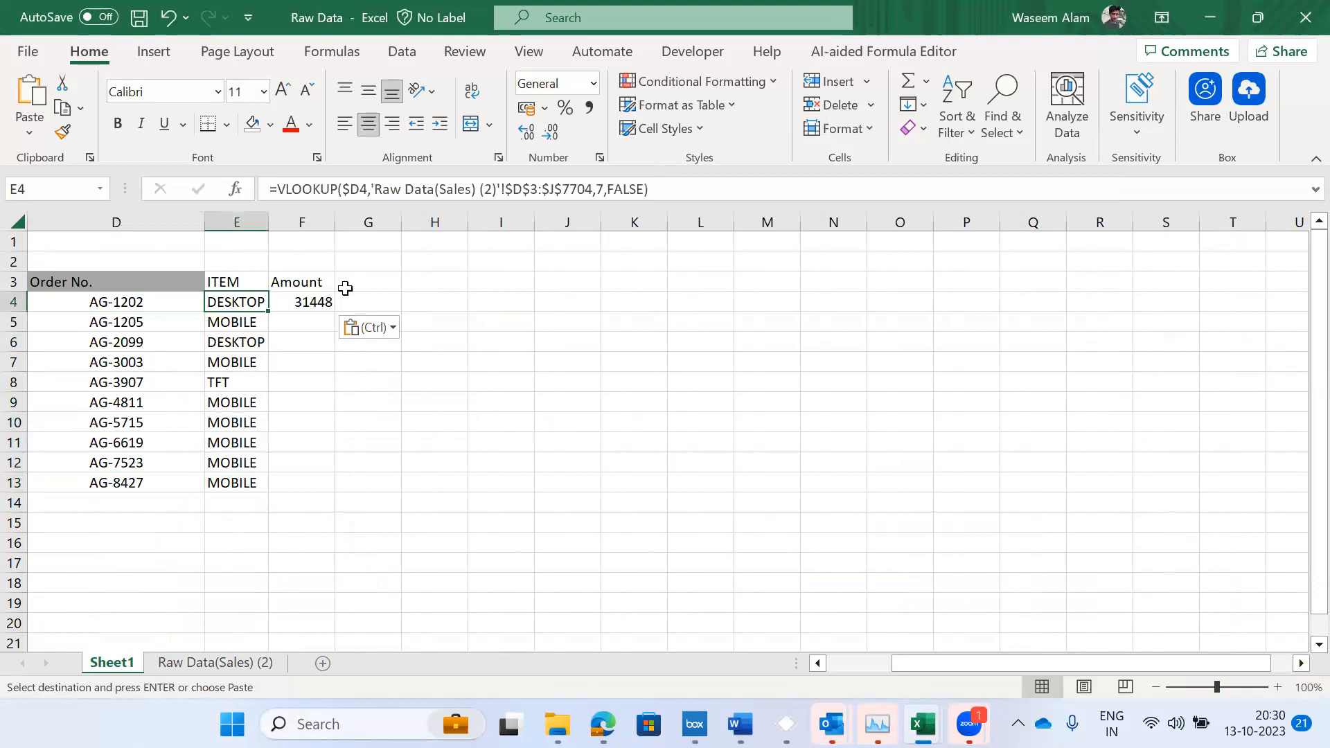
pyautogui.press('Left')
pyautogui.press('Left')
pyautogui.click(346, 287)
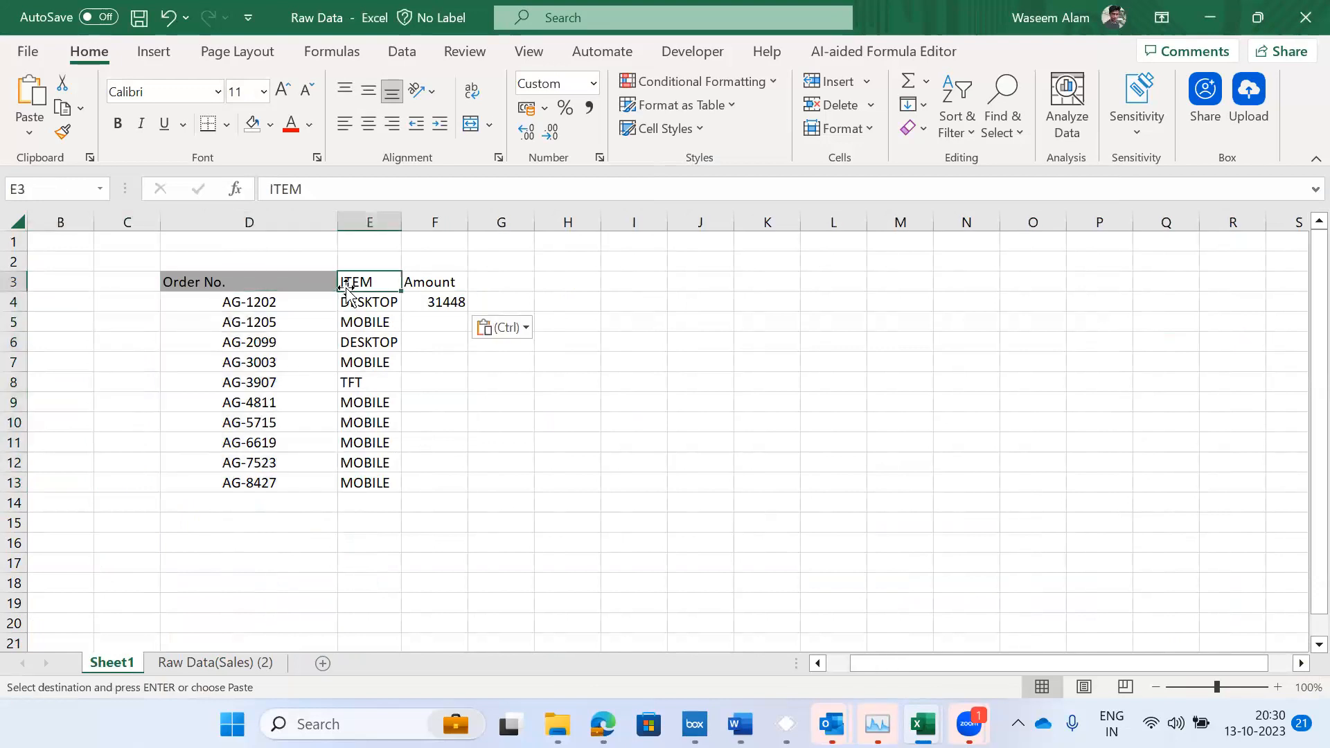
pyautogui.click(348, 295)
pyautogui.hotkey('ctrl', 'shift', 'Down')
pyautogui.hotkey('ctrl', 'v')
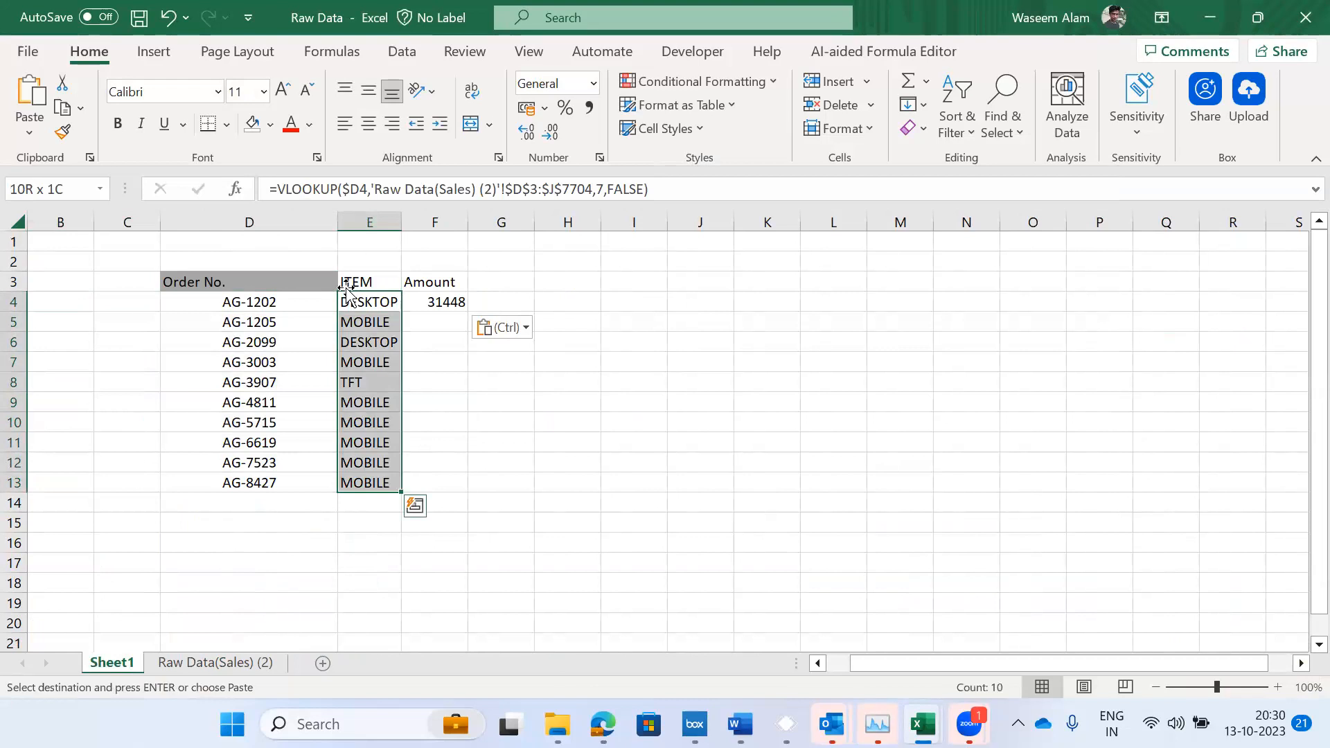
pyautogui.press('Escape')
pyautogui.press('Right')
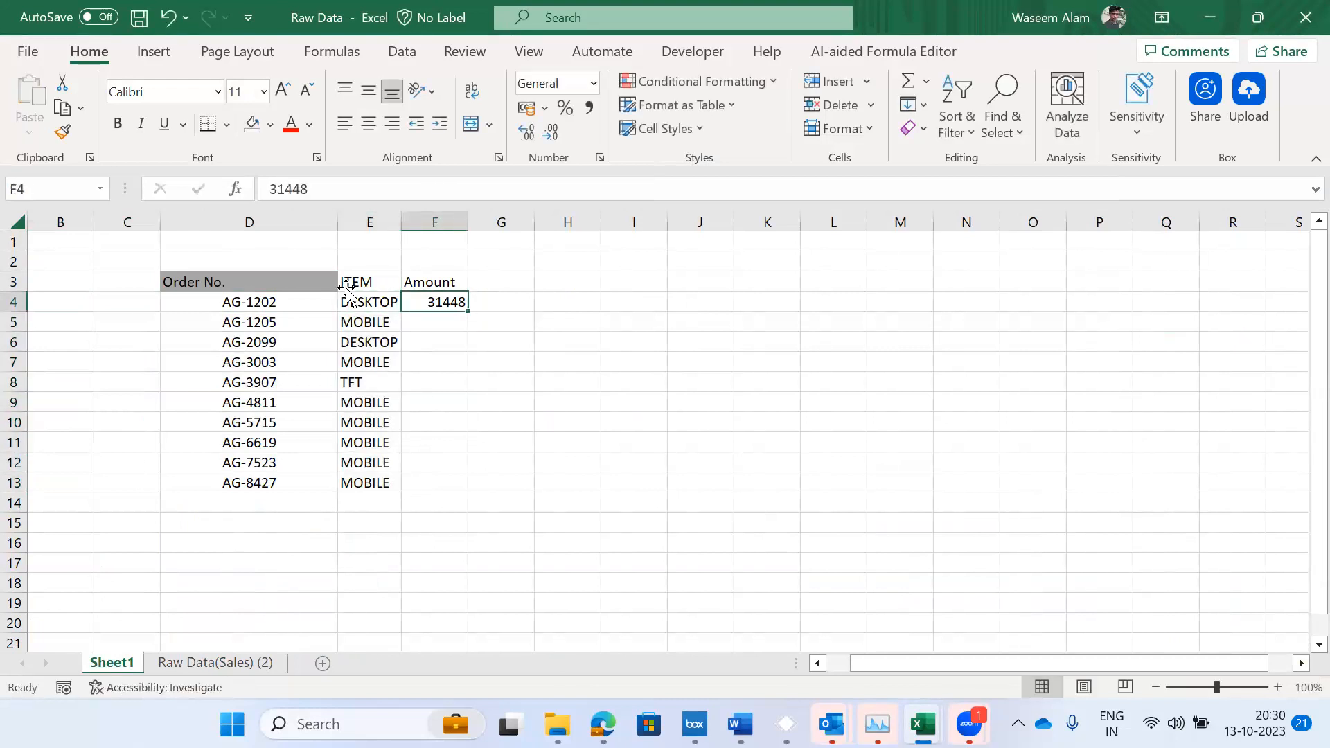
# - Clear the amount in F4 and undo the deletion
pyautogui.press('F2')
pyautogui.press('Escape')
pyautogui.press('Right')
pyautogui.press('Left')
pyautogui.press('Delete')
pyautogui.press('Left')
pyautogui.write('=')
pyautogui.press('Escape')
pyautogui.press('Right')
pyautogui.hotkey('ctrl', 'z')
# - Copy the order number text from D5 and return to the Raw Data(Sales) (2) sheet
pyautogui.press('Down')
pyautogui.press('Left')
pyautogui.press('Left')
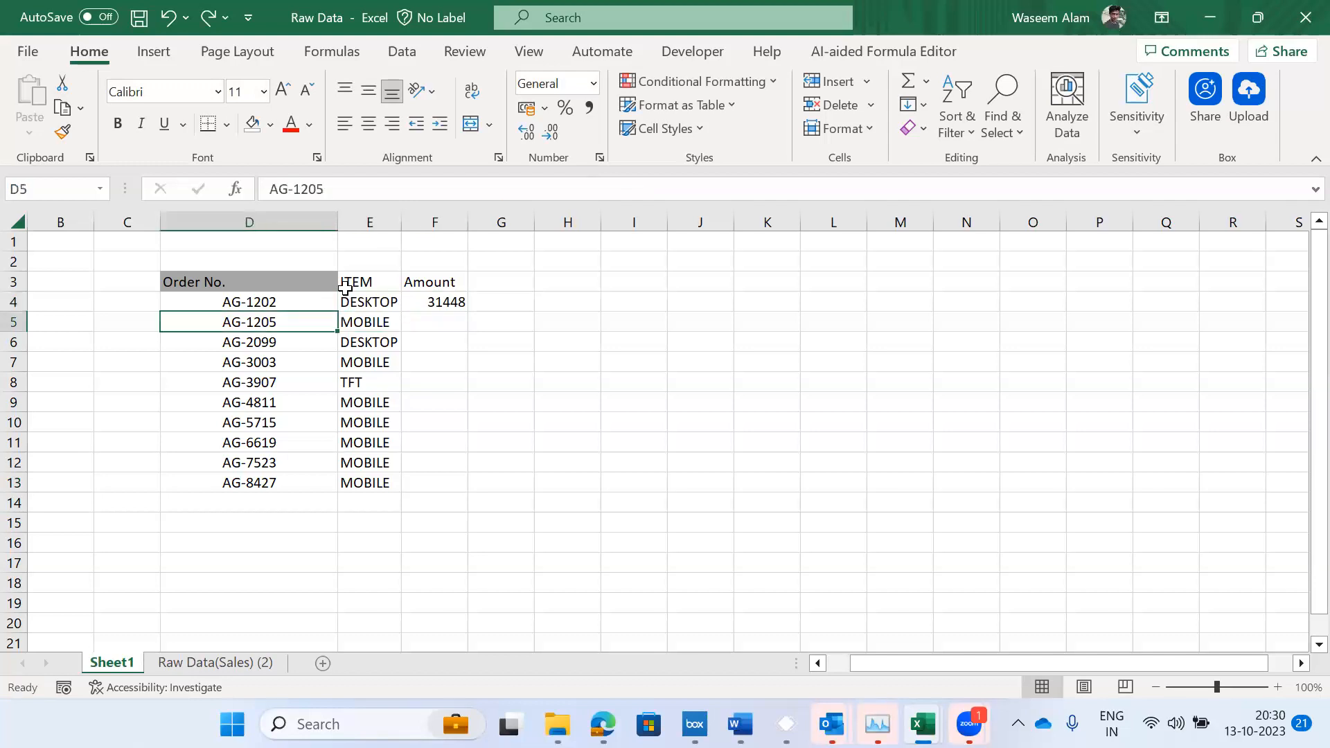
pyautogui.press('F2')
pyautogui.hotkey('shift', 'Home')
pyautogui.hotkey('ctrl', 'c')
pyautogui.press('Escape')
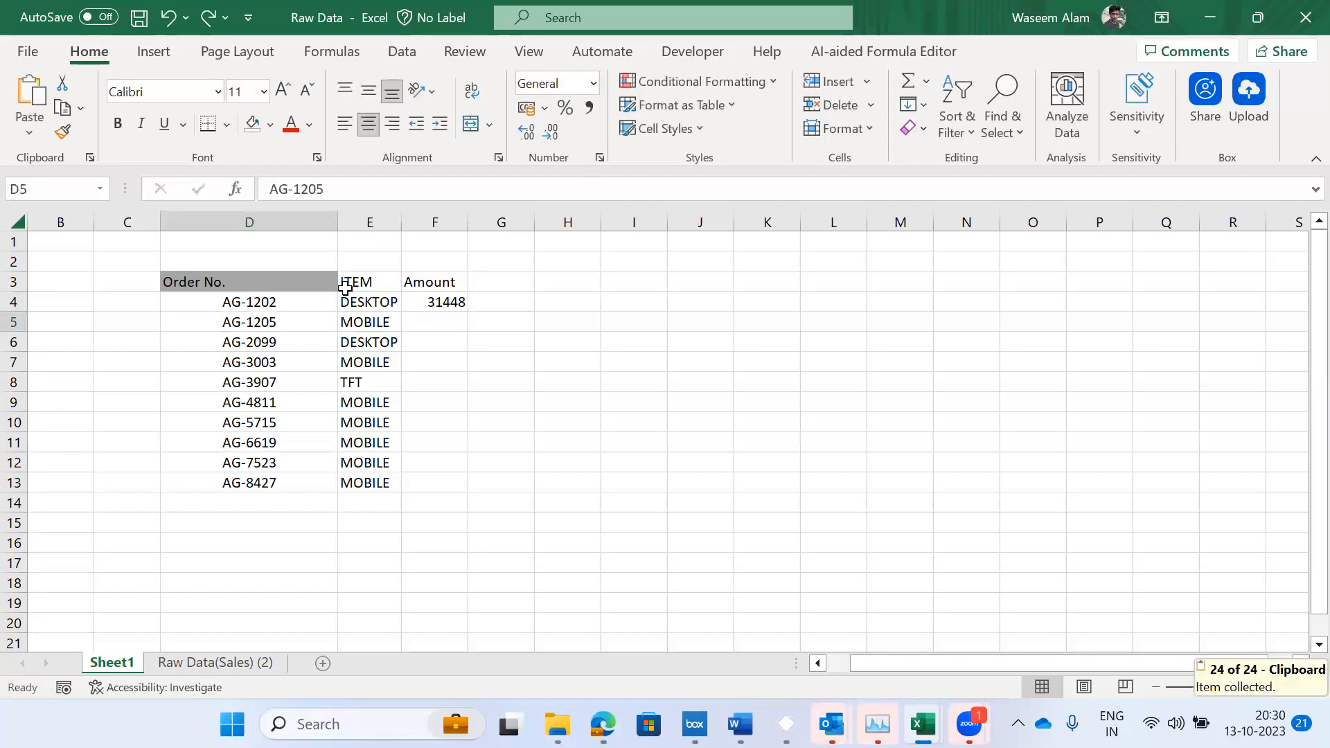
pyautogui.hotkey('ctrl', 'pagedown')
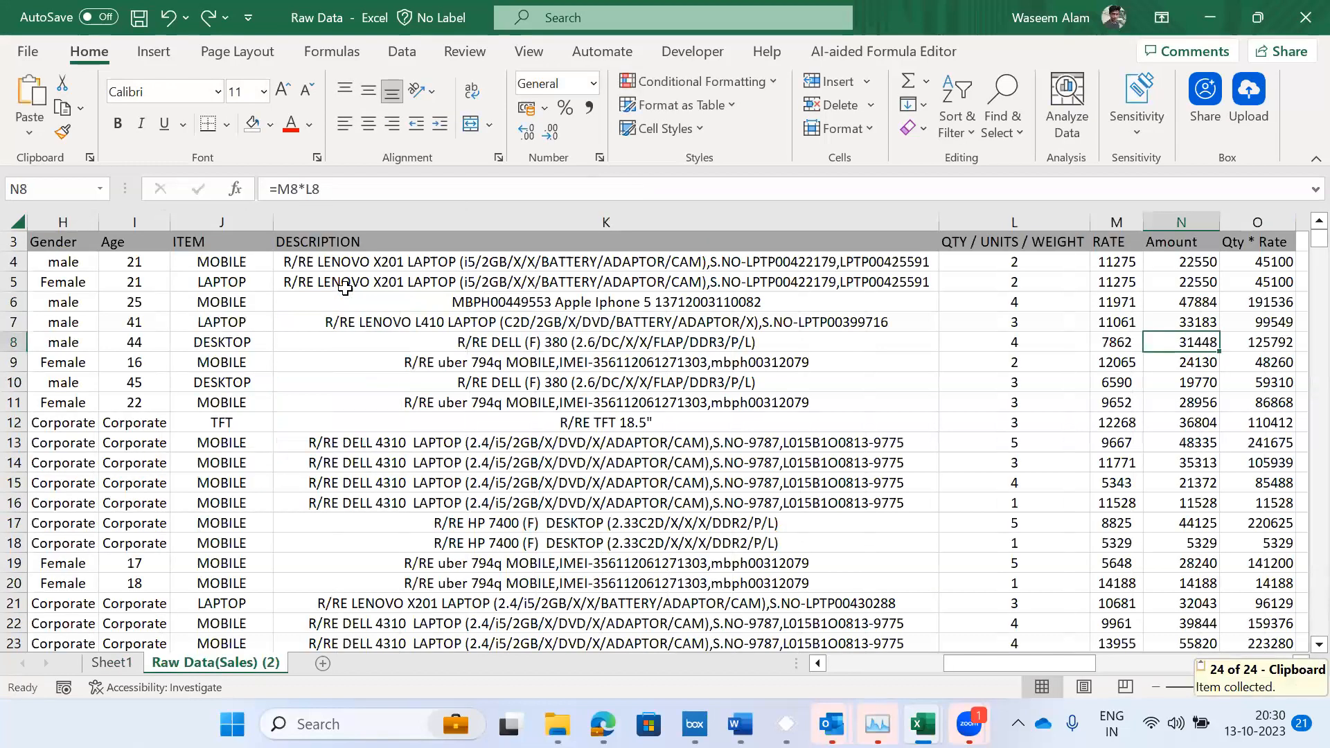
# - Find the row of the copied order number in the raw sales data
pyautogui.hotkey('ctrl', 'Up')
pyautogui.press('Left')
pyautogui.hotkey('ctrl', 'Left')
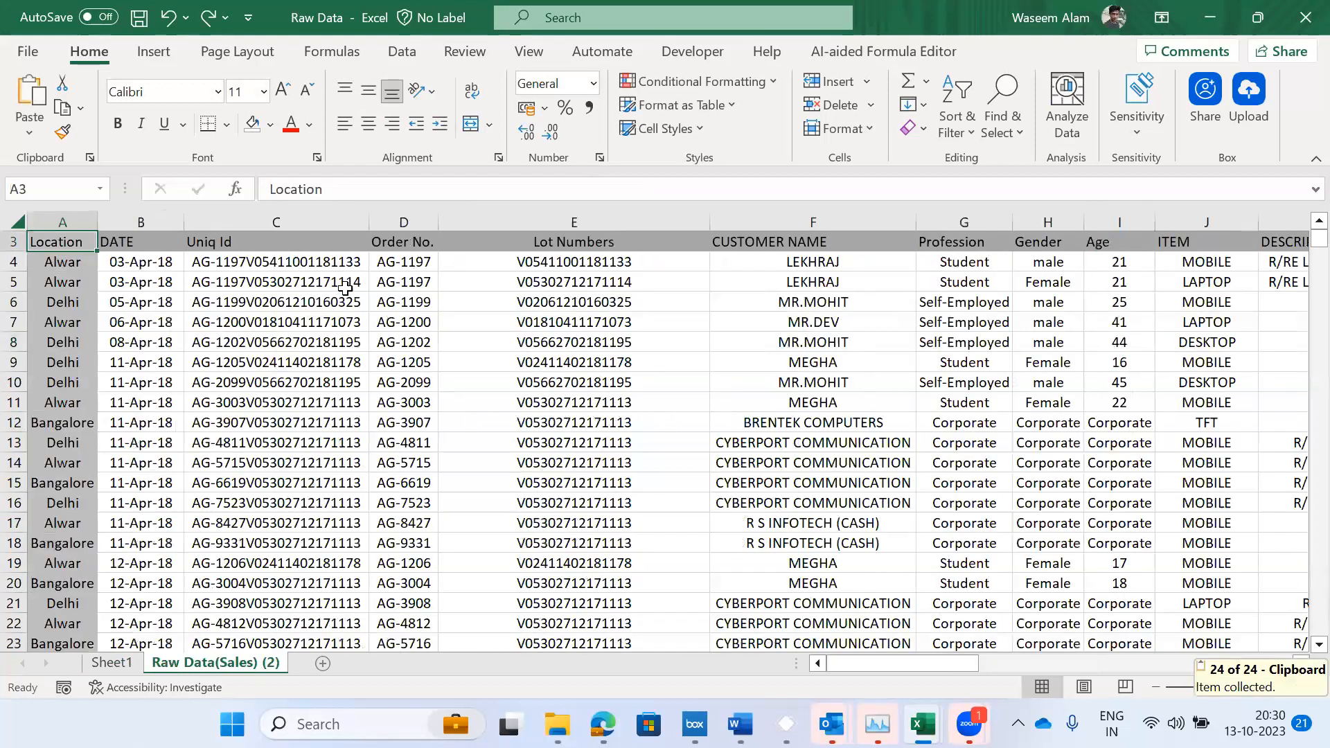
pyautogui.press('Right')
pyautogui.press('Right')
pyautogui.press('Right')
pyautogui.hotkey('ctrl', 'f')
pyautogui.press('Return')
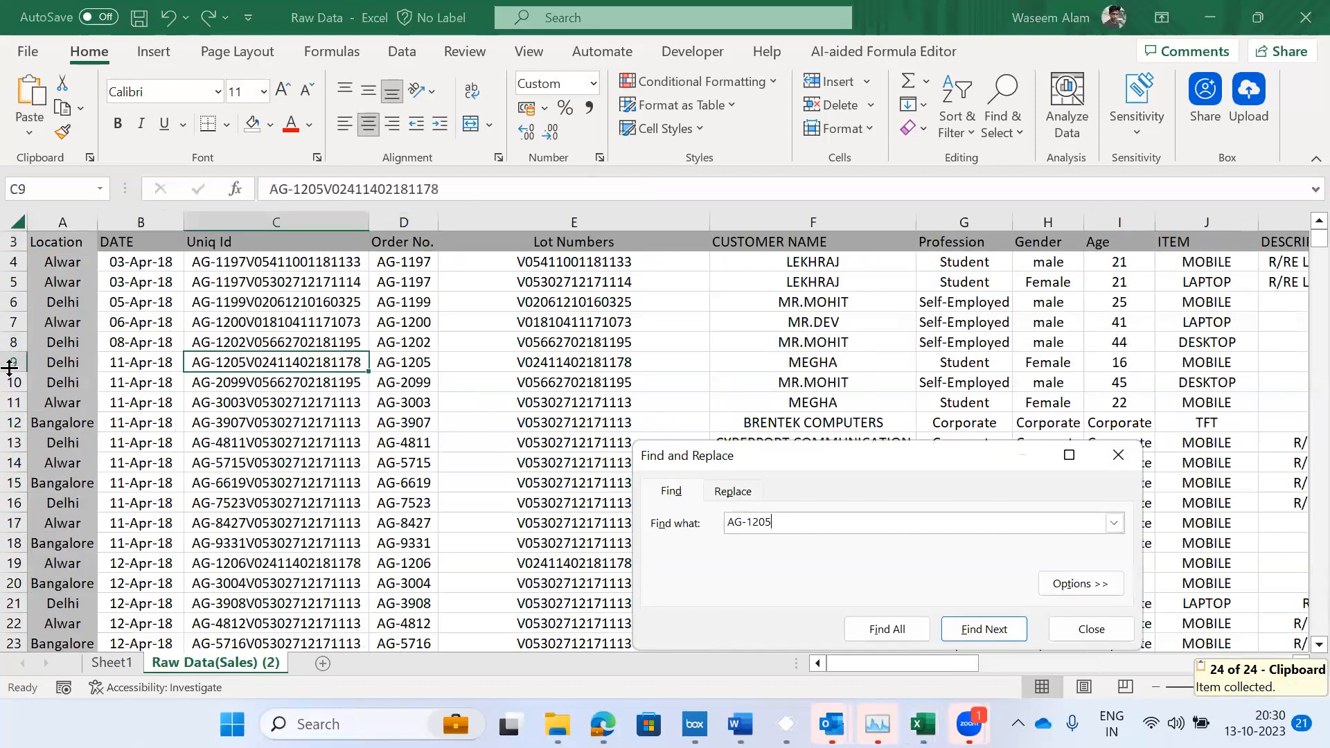
pyautogui.press('Escape')
# - Copy the found order's Amount from N9 and paste it as a value into F5 on Sheet1
pyautogui.press('Right')
pyautogui.press('Right')
pyautogui.press('Right')
pyautogui.press('Right')
pyautogui.press('Right')
pyautogui.press('Right')
pyautogui.press('Right')
pyautogui.press('Right')
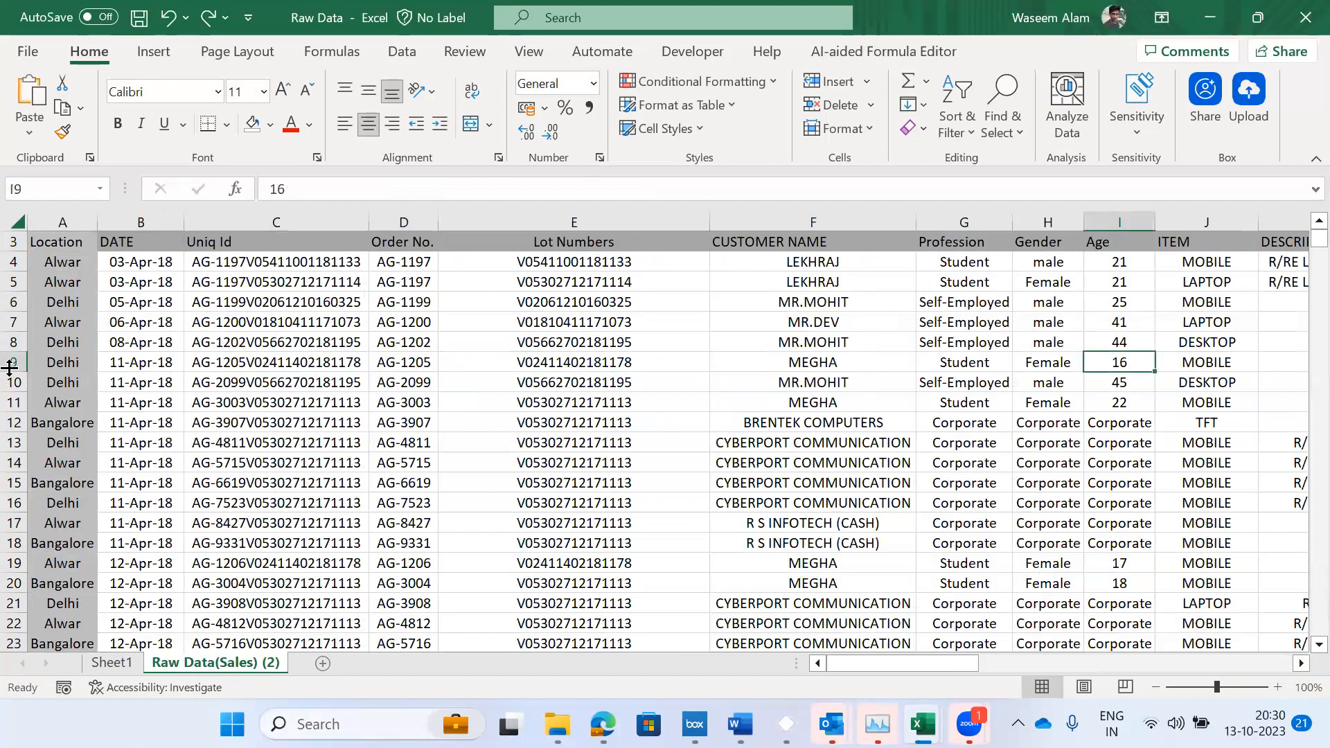
pyautogui.press('Right')
pyautogui.press('Right')
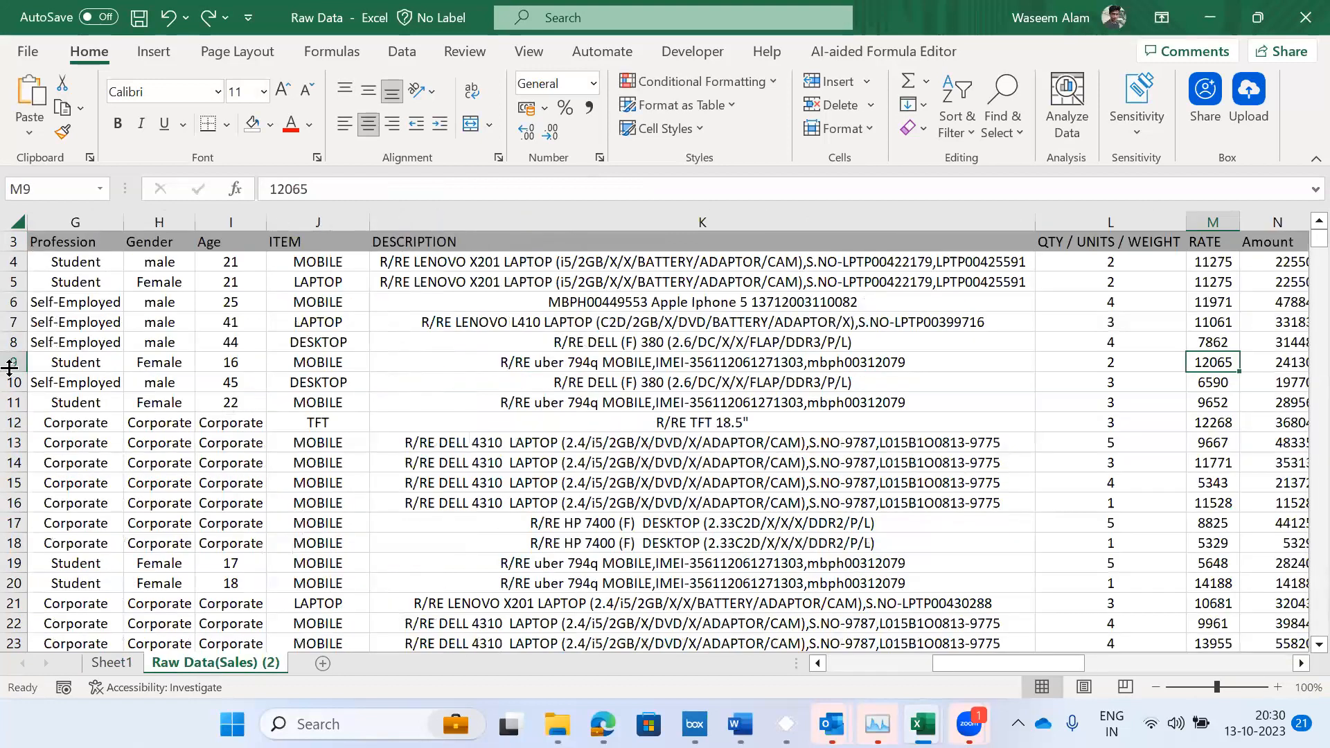
pyautogui.press('Right')
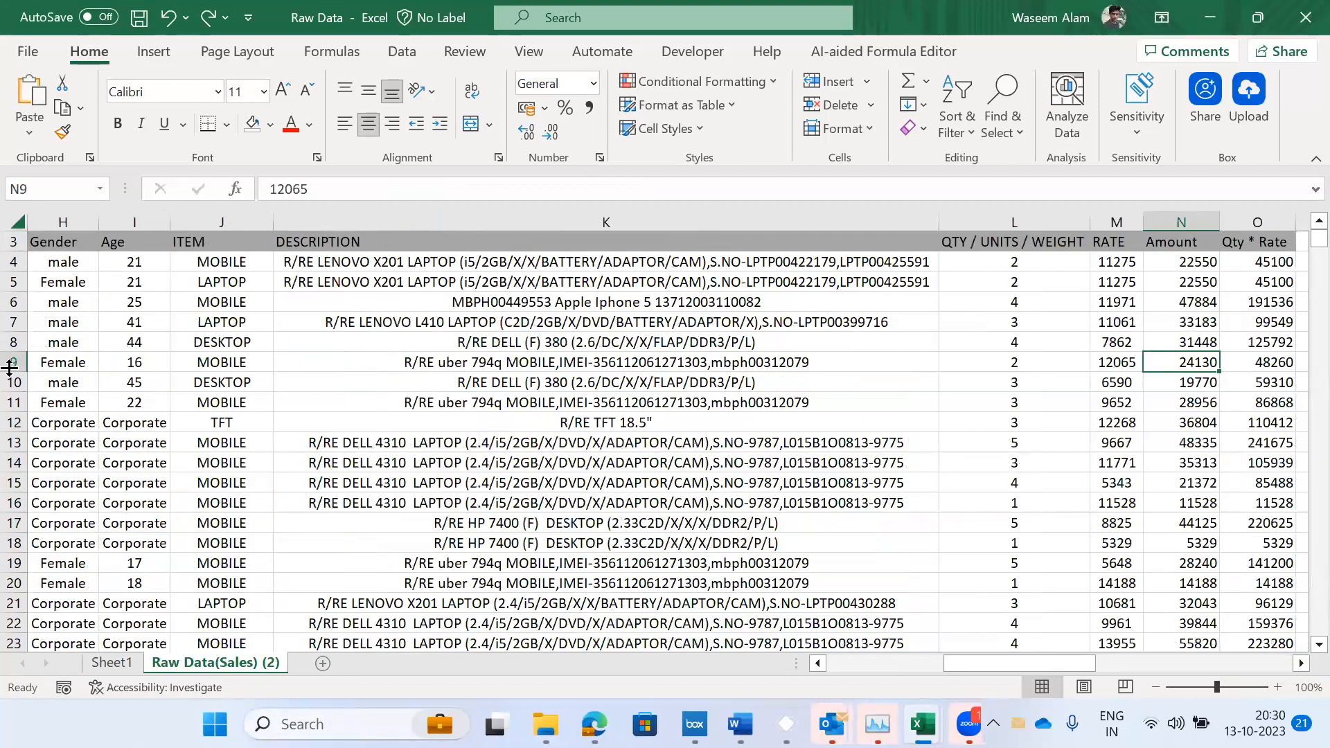
pyautogui.press('Right')
pyautogui.hotkey('ctrl', 'pageup')
# - Copy the Amount header from F3 into G3 to start a second Amount column
pyautogui.hotkey('ctrl', 'c')
pyautogui.press('Right')
pyautogui.hotkey('ctrl', 'v')
pyautogui.press('Return')
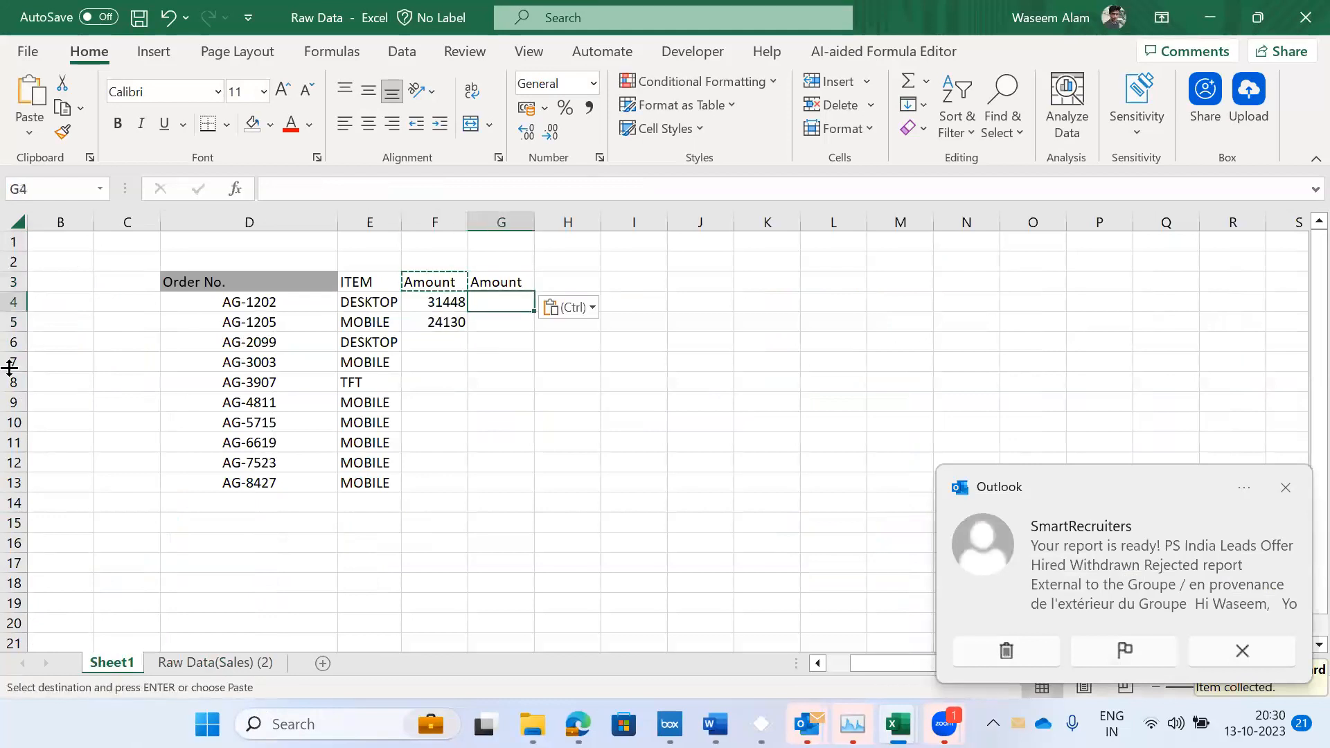
# - Start a SUMIFS formula in G4 on Sheet1
pyautogui.write('=s')
pyautogui.press('Escape')
pyautogui.write('=sum')
pyautogui.press('Down')
pyautogui.press('Down')
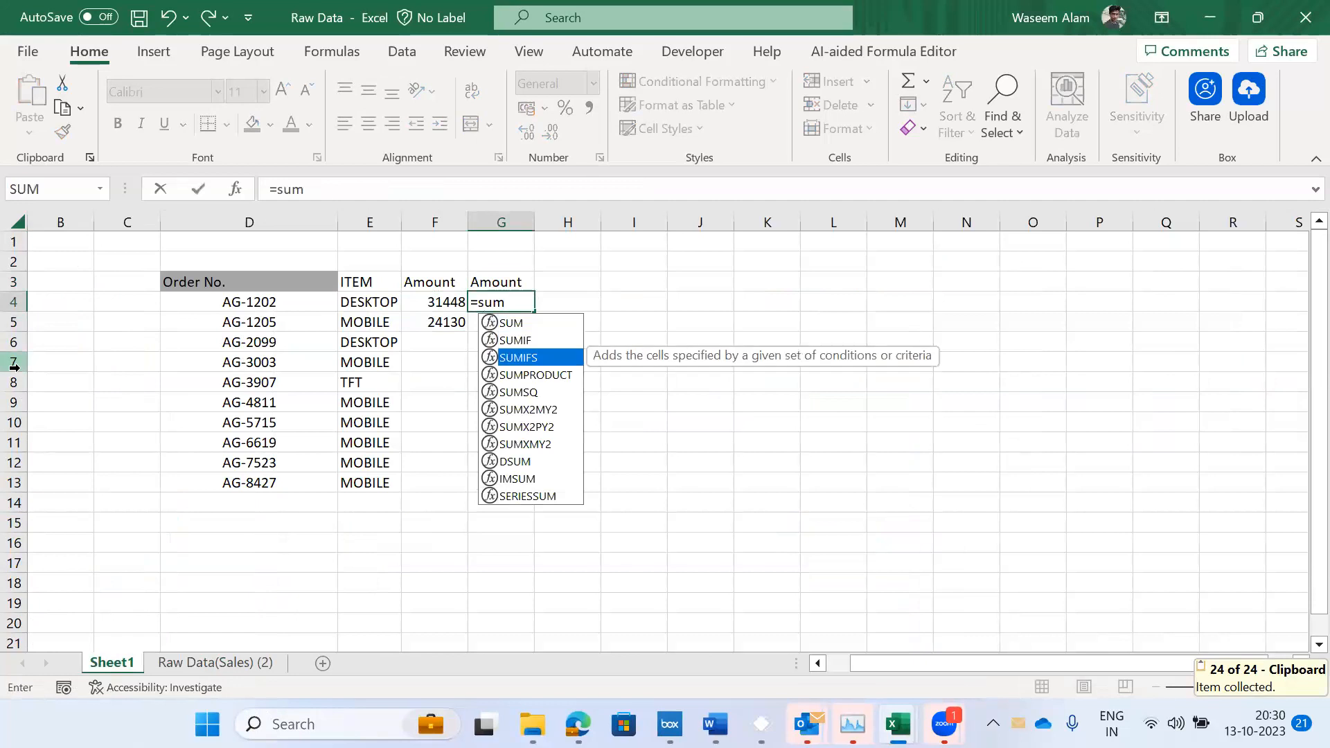
pyautogui.press('Tab')
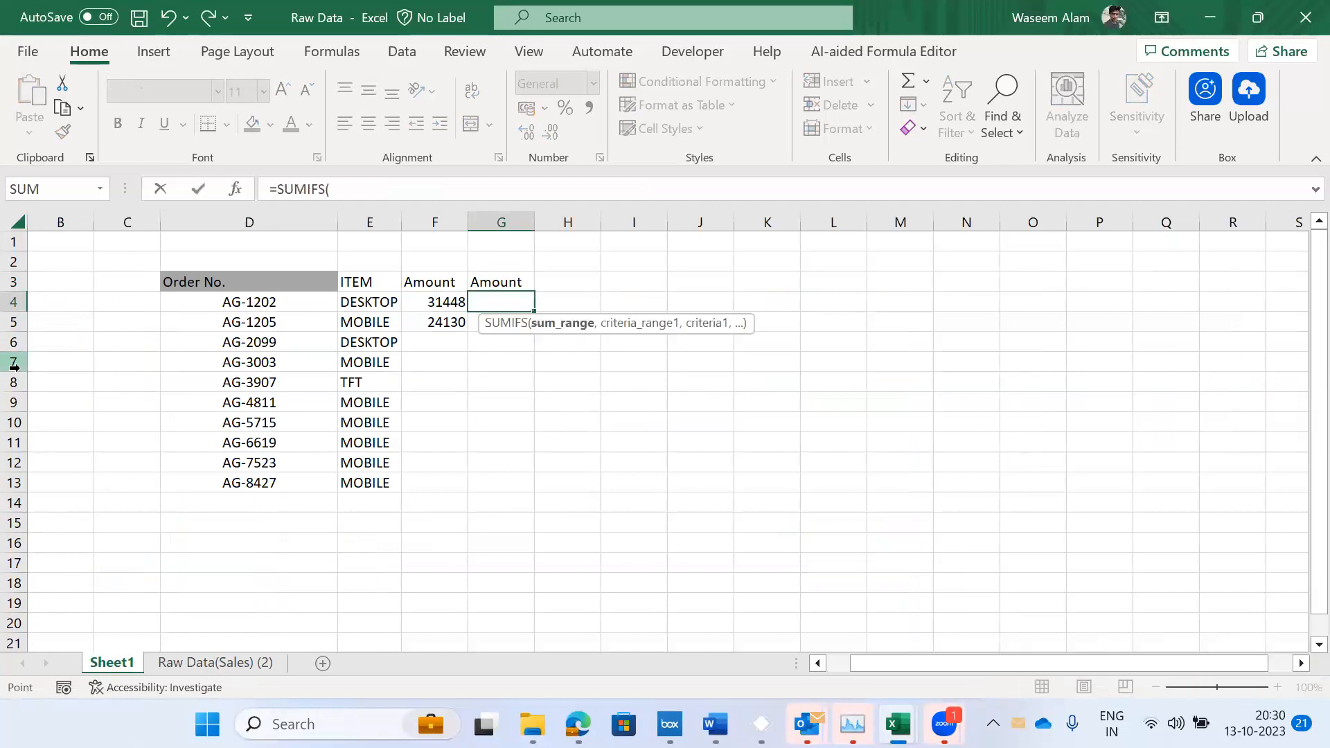
# - Set the SUMIFS sum range to the Amount column $N:$N of Raw Data(Sales) (2), with absolute references
pyautogui.hotkey('ctrl', 'pagedown')
pyautogui.press('Up')
pyautogui.press('Right')
pyautogui.press('Right')
pyautogui.press('Right')
pyautogui.press('Right')
pyautogui.press('Right')
pyautogui.press('Right')
pyautogui.press('Right')
pyautogui.press('Right')
pyautogui.press('Left')
pyautogui.press('Left')
pyautogui.press('Right')
pyautogui.hotkey('ctrl', 'space')
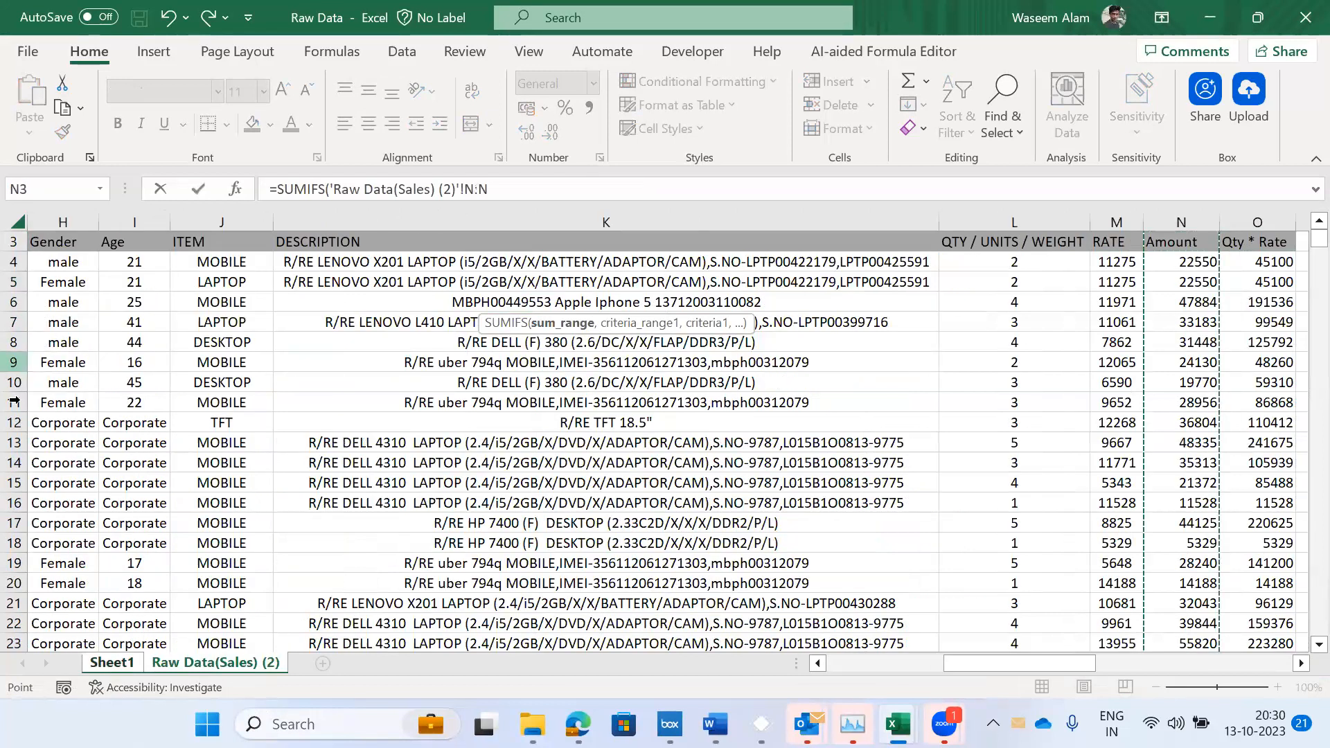
pyautogui.press('F4')
pyautogui.write(',')
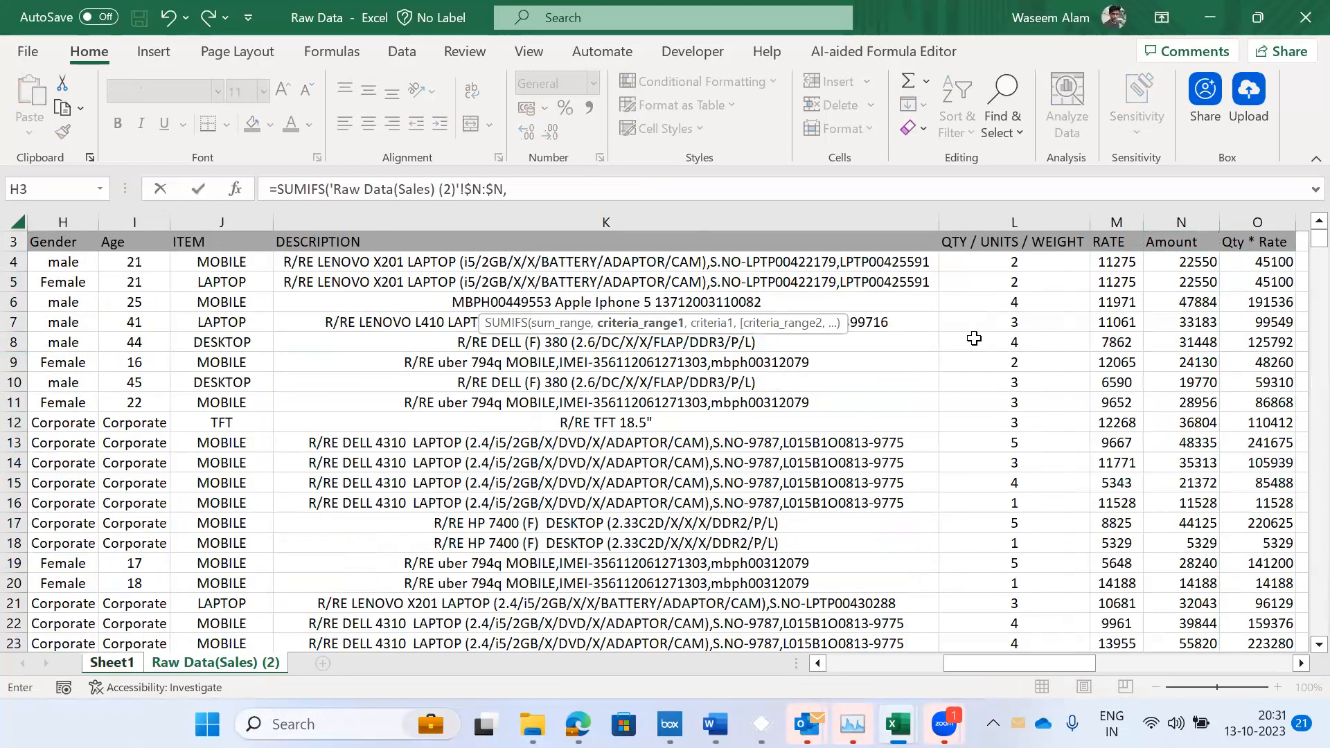
# - Set the first criteria range to the raw data's Order No. column $D:$D and its criterion to Sheet1's $D4
pyautogui.hotkey('ctrl', 'Left')
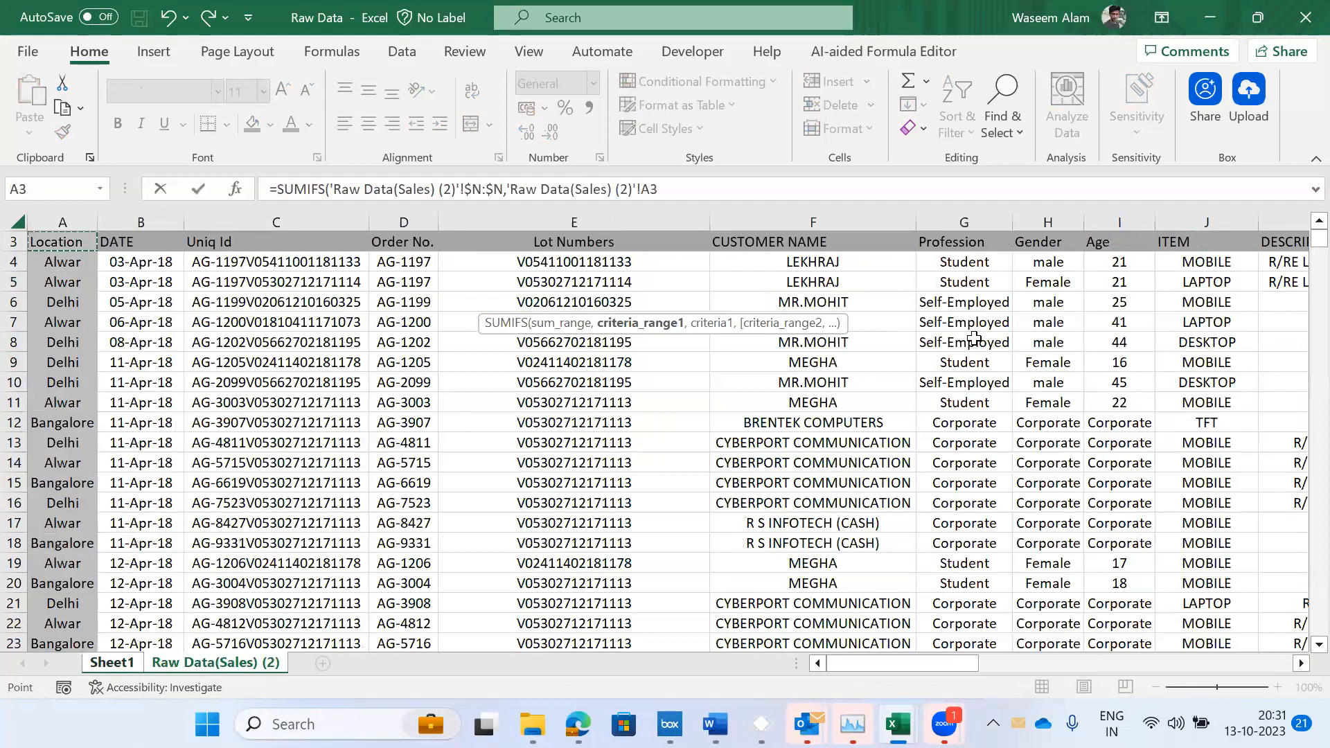
pyautogui.press('Right')
pyautogui.press('Right')
pyautogui.press('Right')
pyautogui.hotkey('ctrl', 'space')
pyautogui.press('F4')
pyautogui.write(',')
pyautogui.press('Left')
pyautogui.press('Left')
pyautogui.press('Left')
pyautogui.press('F4')
pyautogui.press('F4')
pyautogui.press('F4')
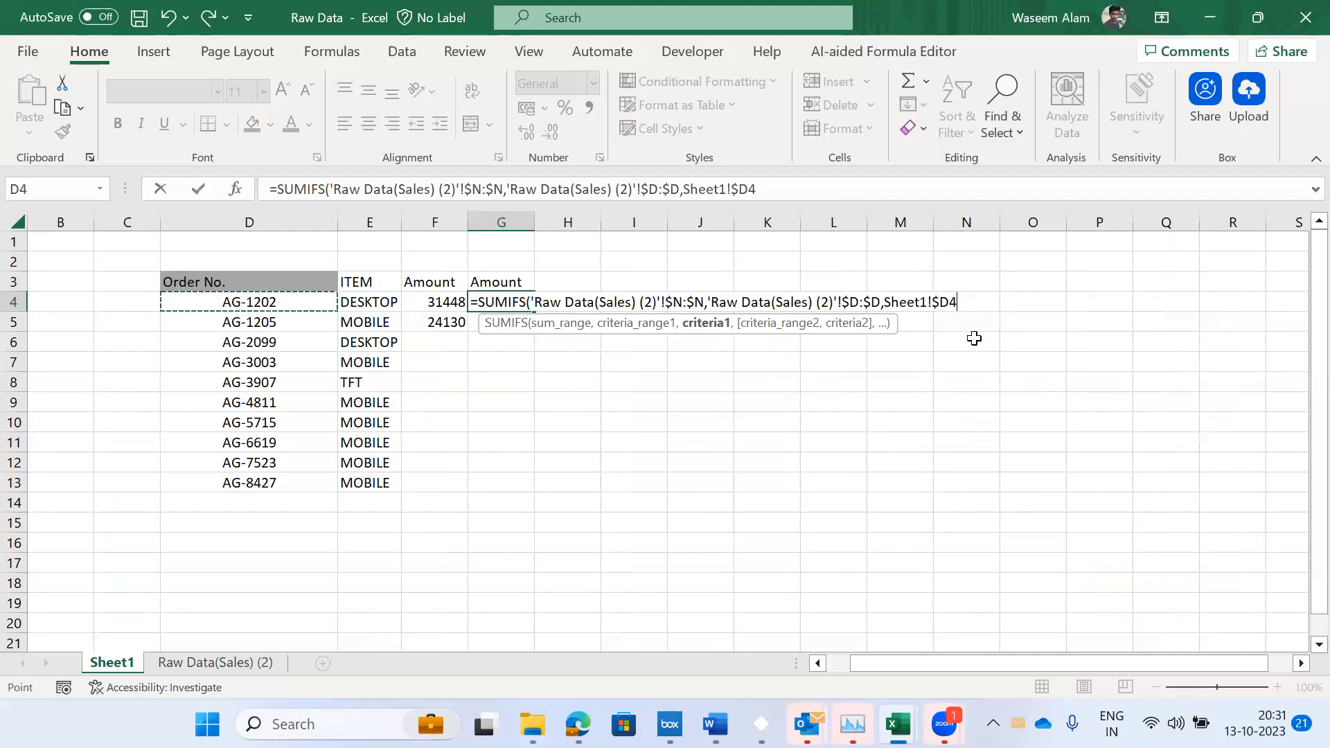
# - Add the raw data's ITEM column $J:$J as second criteria range with Sheet1's $E4 as its criterion, and complete the formula
pyautogui.write(',')
pyautogui.hotkey('ctrl', 'pagedown')
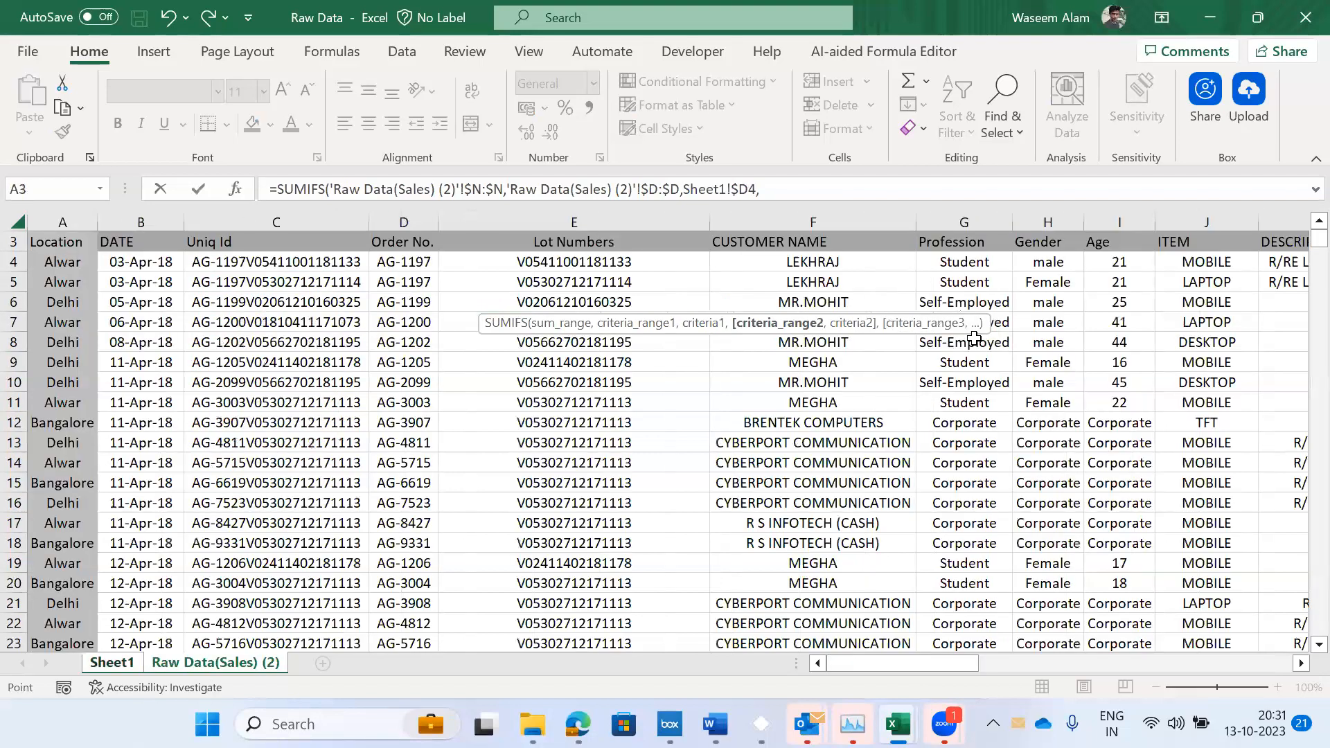
pyautogui.press('Right')
pyautogui.press('Right')
pyautogui.press('Right')
pyautogui.press('Right')
pyautogui.press('Right')
pyautogui.press('Right')
pyautogui.hotkey('ctrl', 'space')
pyautogui.press('F4')
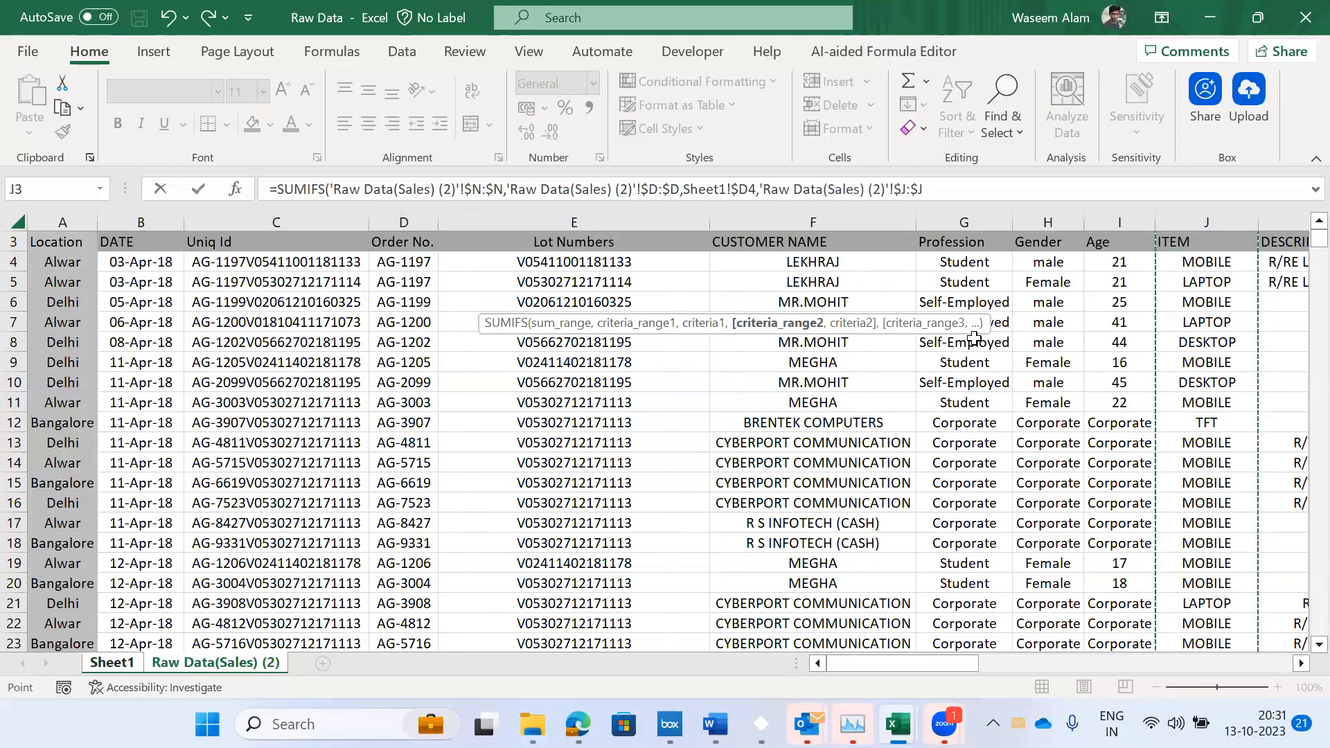
pyautogui.write(',')
pyautogui.hotkey('ctrl', 'pageup')
pyautogui.press('Left')
pyautogui.press('Left')
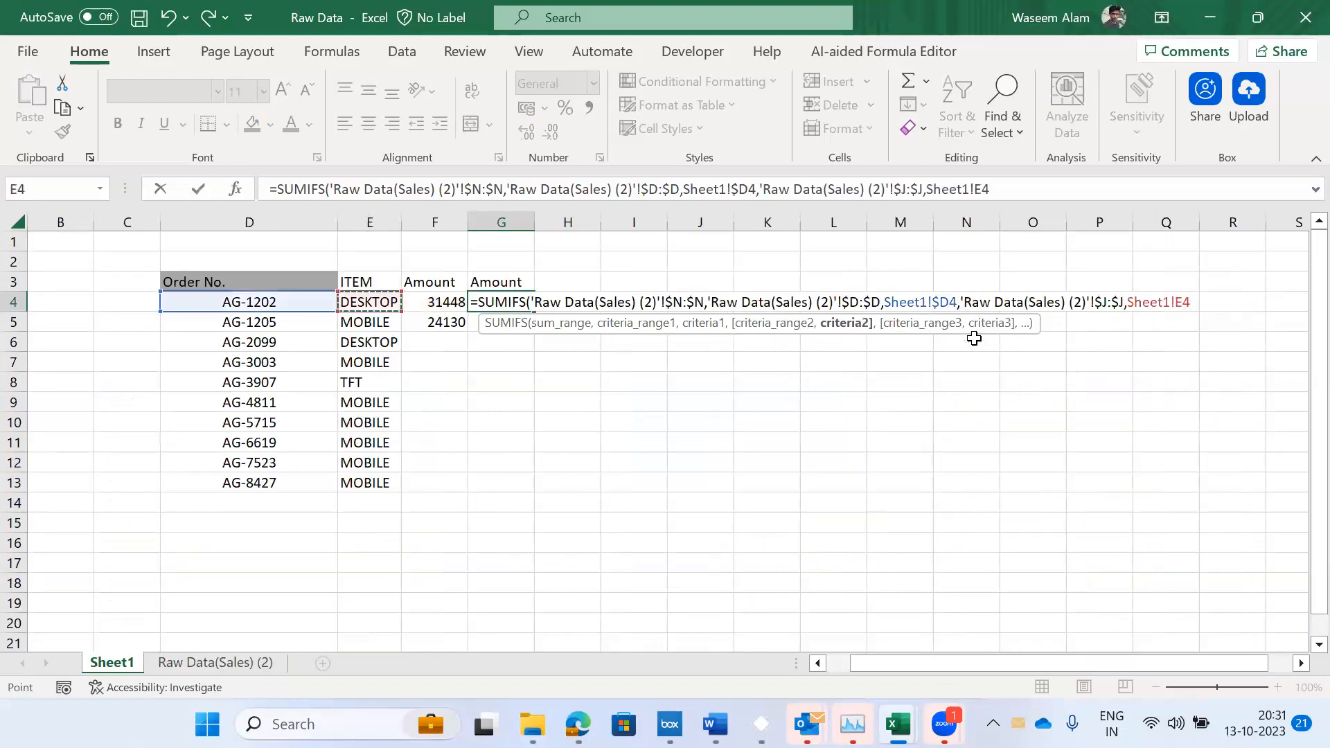
pyautogui.press('F4')
pyautogui.press('F4')
pyautogui.press('F4')
pyautogui.press('Return')
# - Fill the SUMIFS formula from G4 down through G13
pyautogui.press('Up')
pyautogui.hotkey('shift', 'Down')
pyautogui.hotkey('ctrl', 'd')
pyautogui.press('Left')
pyautogui.press('Left')
pyautogui.hotkey('ctrl', 'Down')
pyautogui.press('Right')
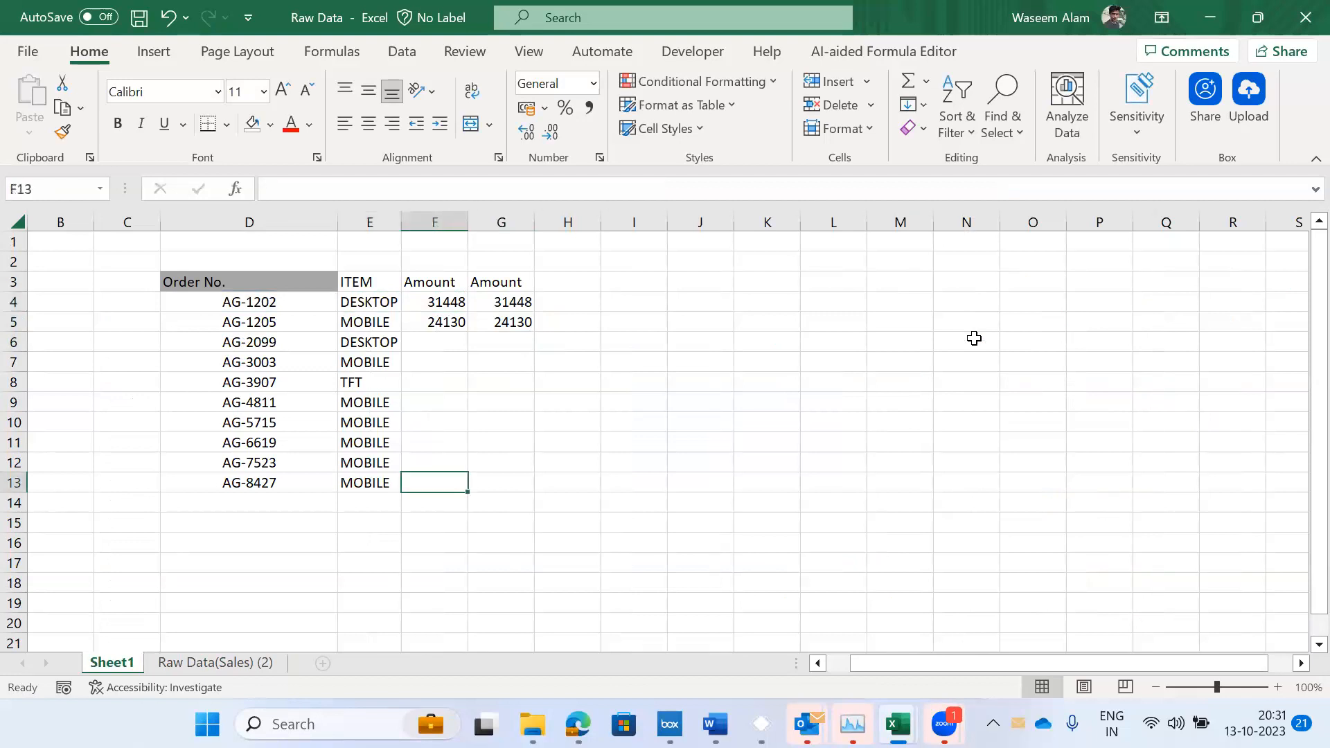
pyautogui.press('Right')
pyautogui.hotkey('ctrl', 'shift', 'Up')
pyautogui.hotkey('ctrl', 'd')
# - Step through the cells of the second Amount column to examine their SUMIFS formulas and results
pyautogui.hotkey('ctrl', 'Up')
pyautogui.press('Down')
pyautogui.press('Down')
pyautogui.press('Down')
pyautogui.press('Down')
pyautogui.press('Down')
pyautogui.press('Down')
pyautogui.press('Down')
pyautogui.press('Down')
pyautogui.press('Down')
pyautogui.press('Down')
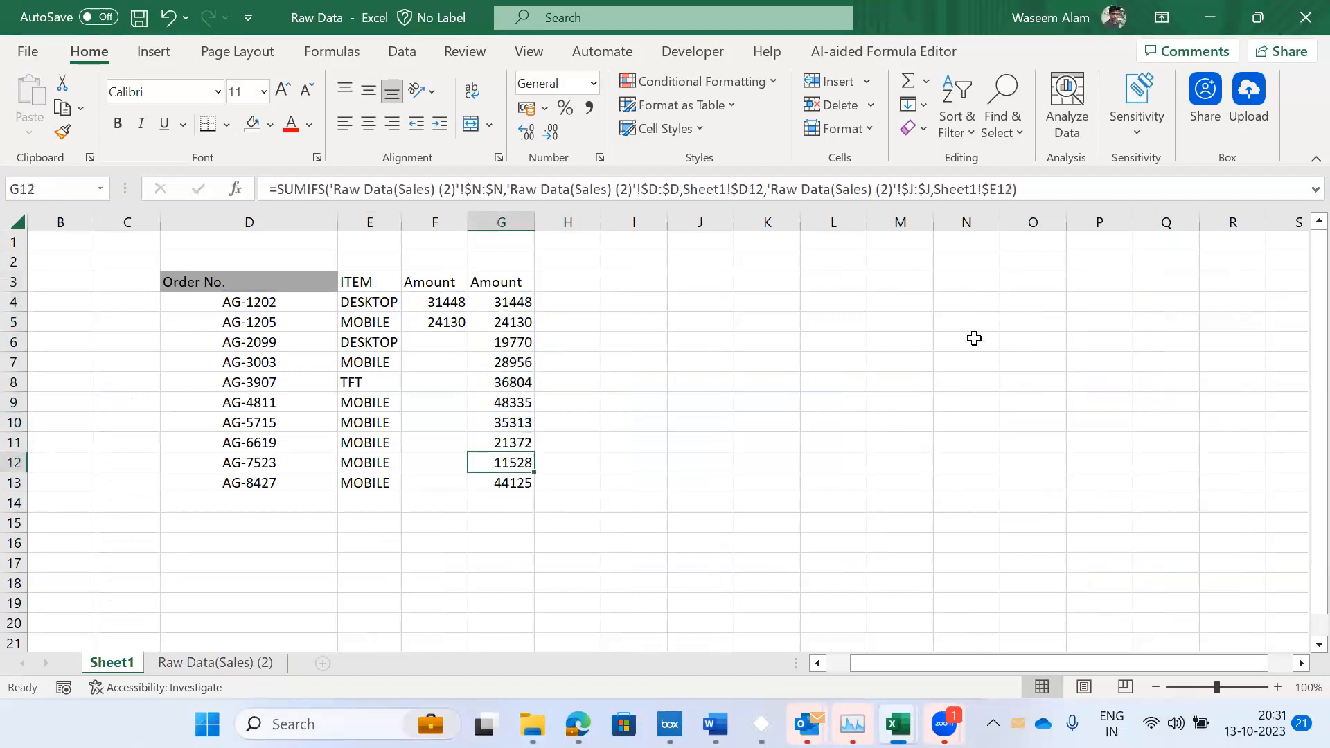
pyautogui.press('Up')
pyautogui.press('Up')
pyautogui.press('Up')
pyautogui.press('Up')
pyautogui.press('Up')
pyautogui.press('Up')
pyautogui.press('Up')
pyautogui.press('Up')
pyautogui.press('Down')
pyautogui.press('Down')
pyautogui.press('Down')
pyautogui.press('Down')
pyautogui.press('Down')
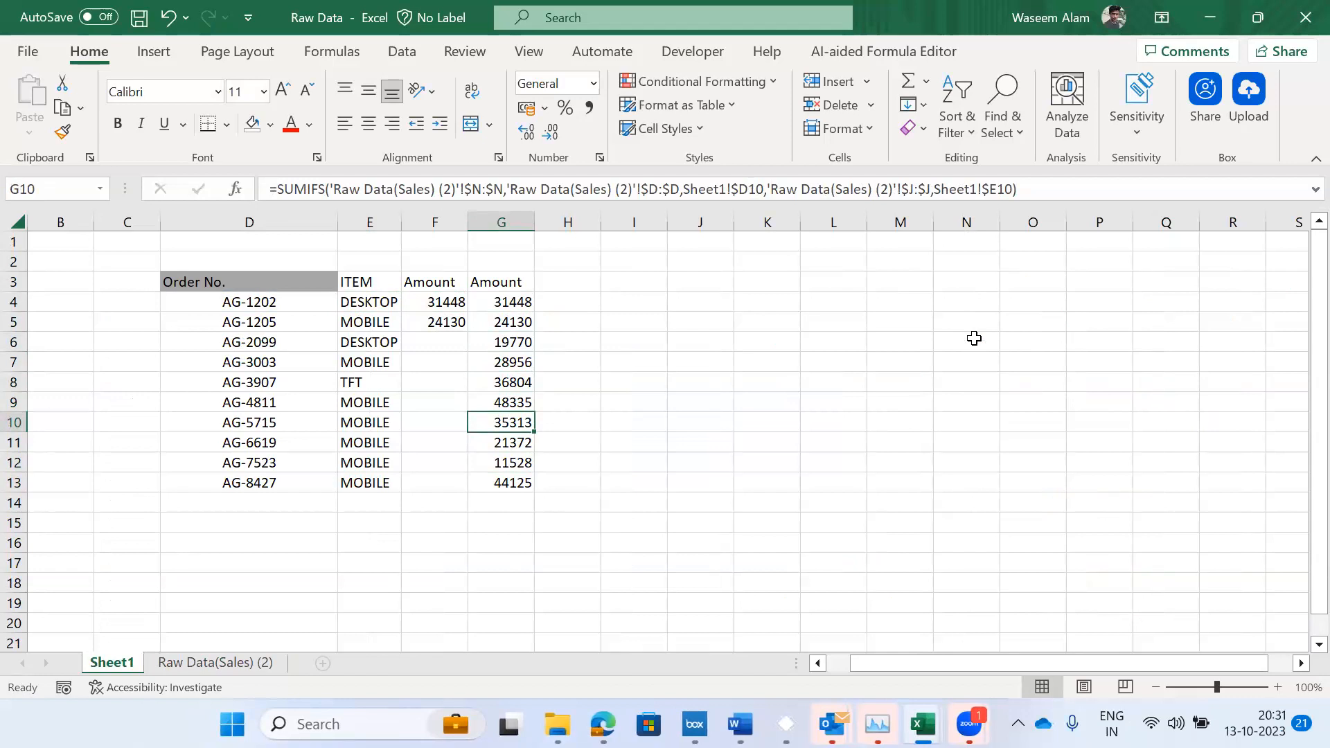
# - Review the order numbers in column D against the SUMIFS formula in G4
pyautogui.click(248, 421)
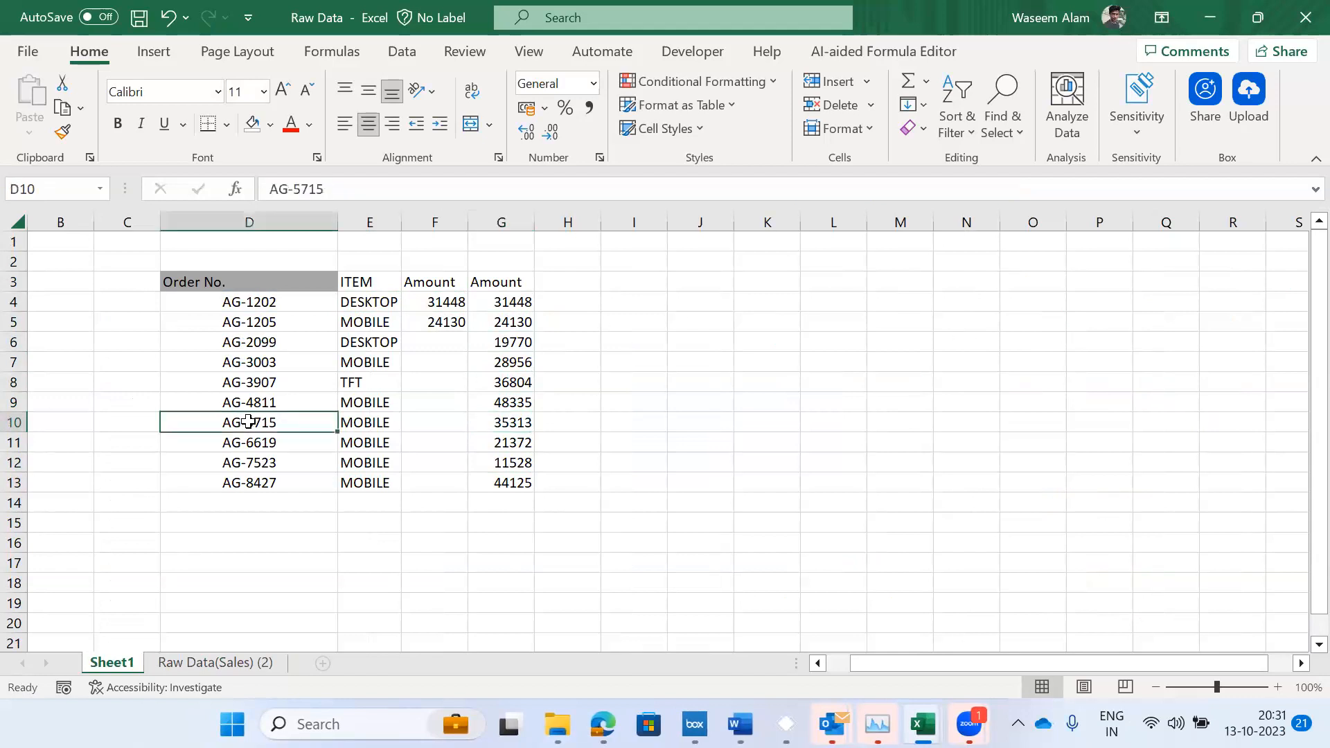
pyautogui.hotkey('ctrl', 'shift', 'Down')
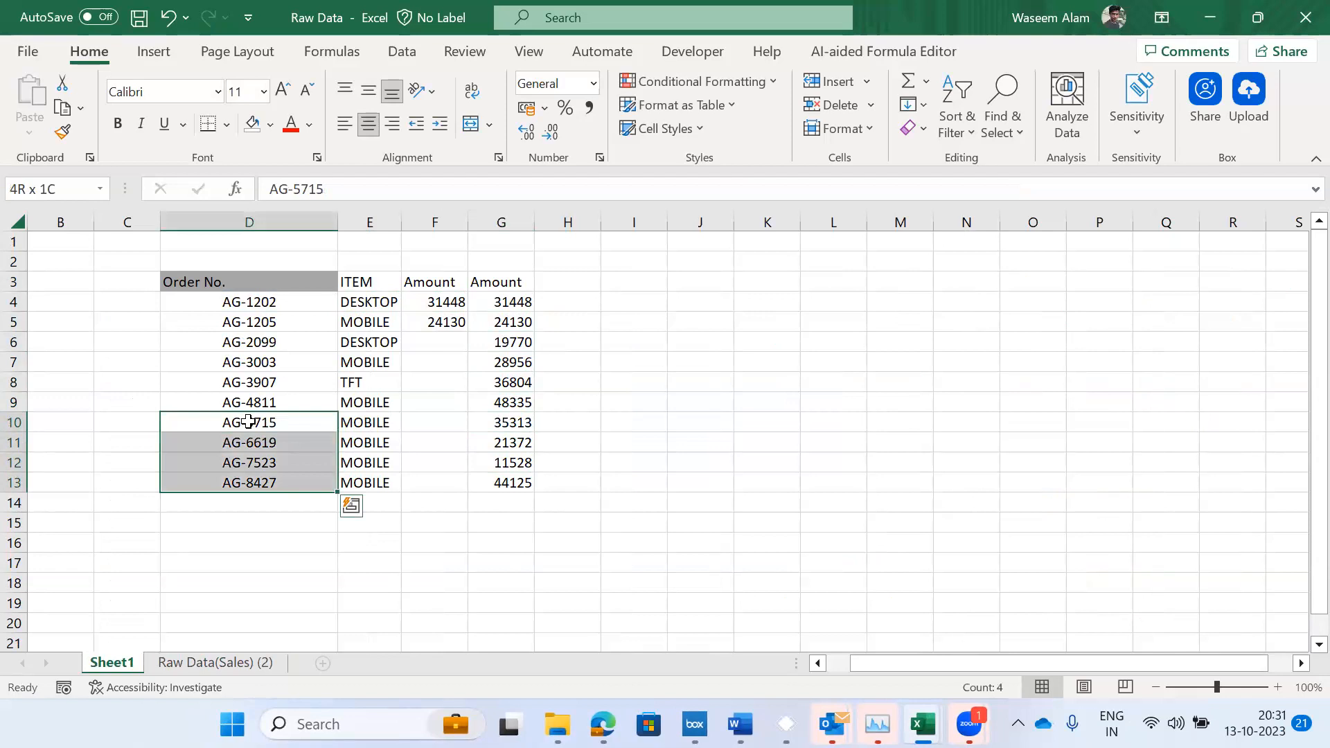
pyautogui.press('Right')
pyautogui.press('Right')
pyautogui.press('Right')
pyautogui.hotkey('ctrl', 'Up')
pyautogui.press('Down')
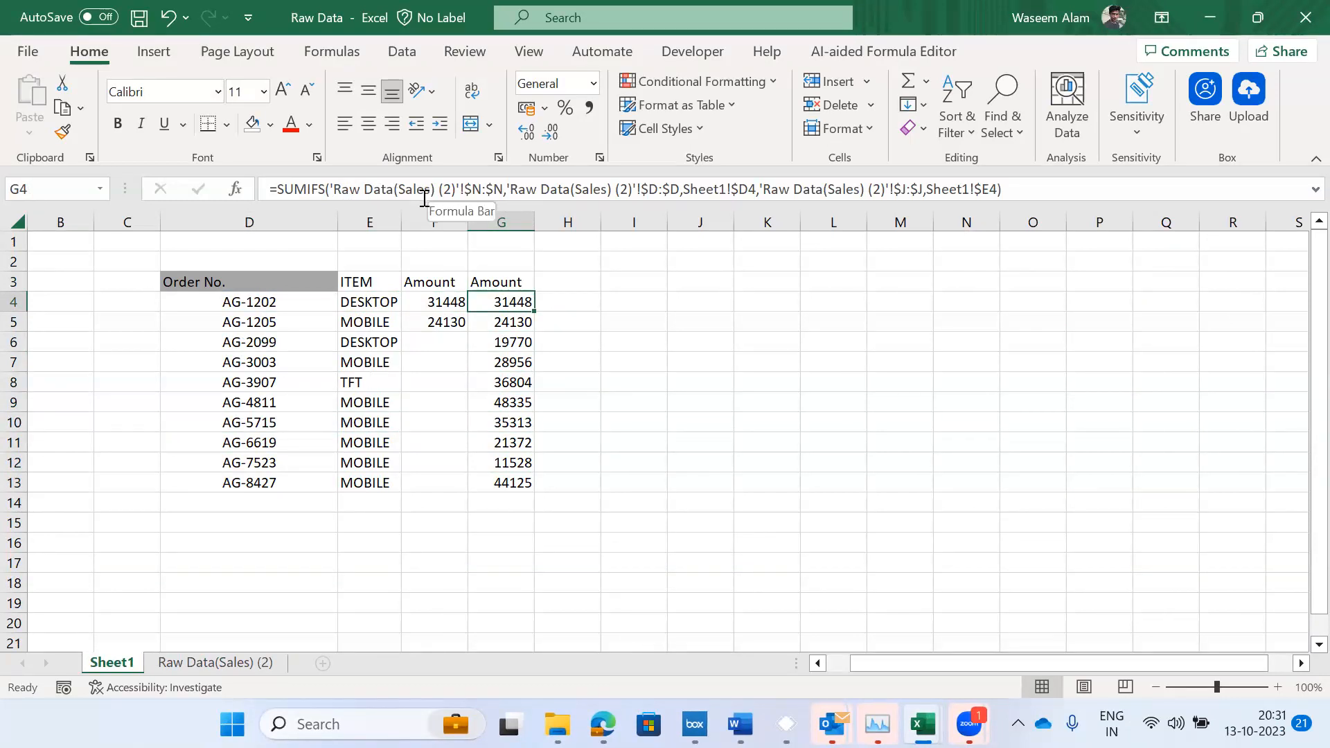
pyautogui.click(277, 320)
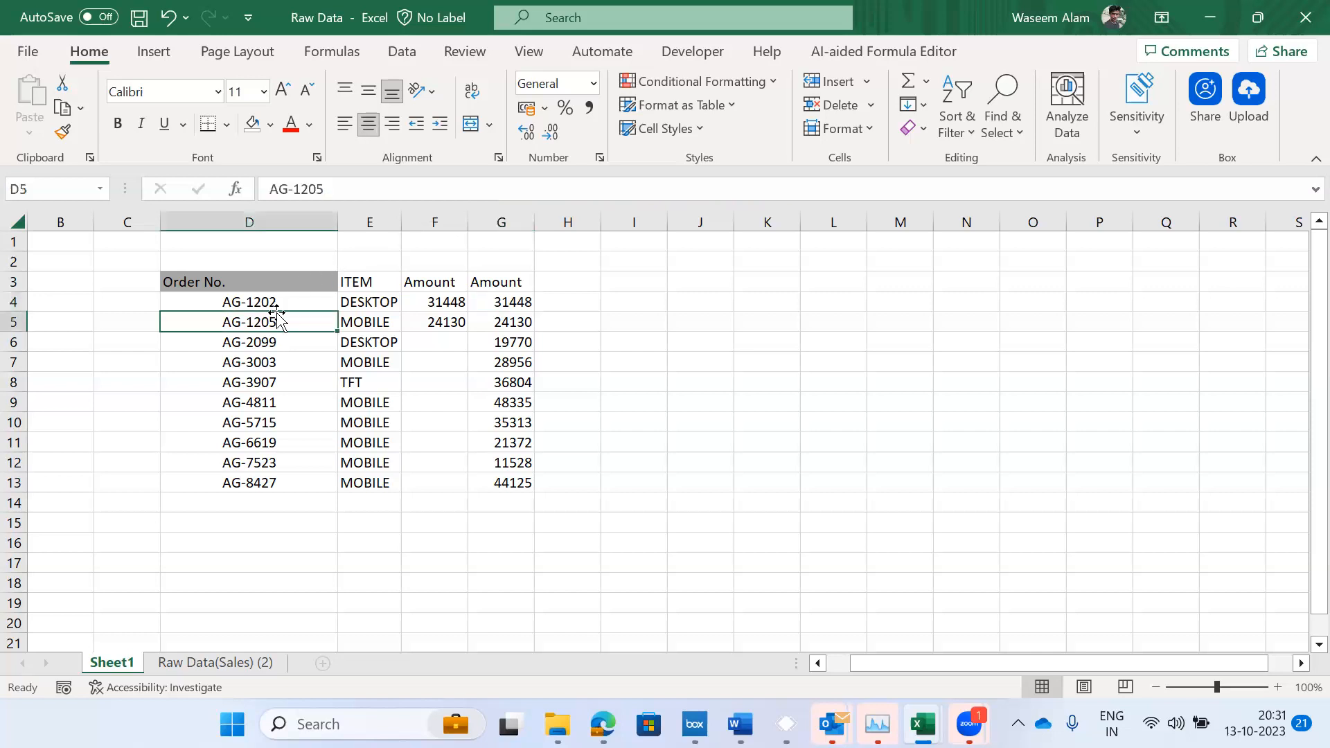
pyautogui.press('Up')
pyautogui.press('Right')
pyautogui.press('Right')
pyautogui.press('Right')
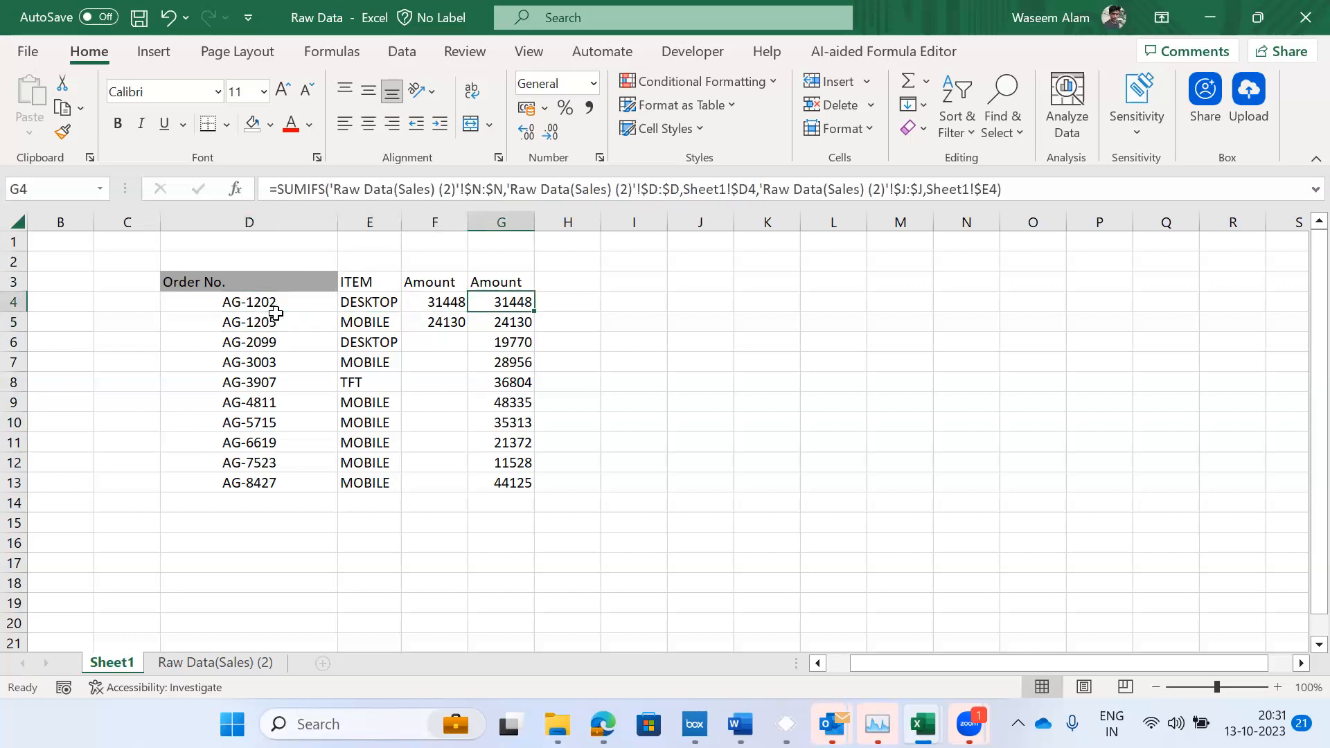
# - Switch to the Excel Practice Notes workbook and review its FORMULAS list from VLOOKUP onward
pyautogui.hotkey('alt', 'Tab')
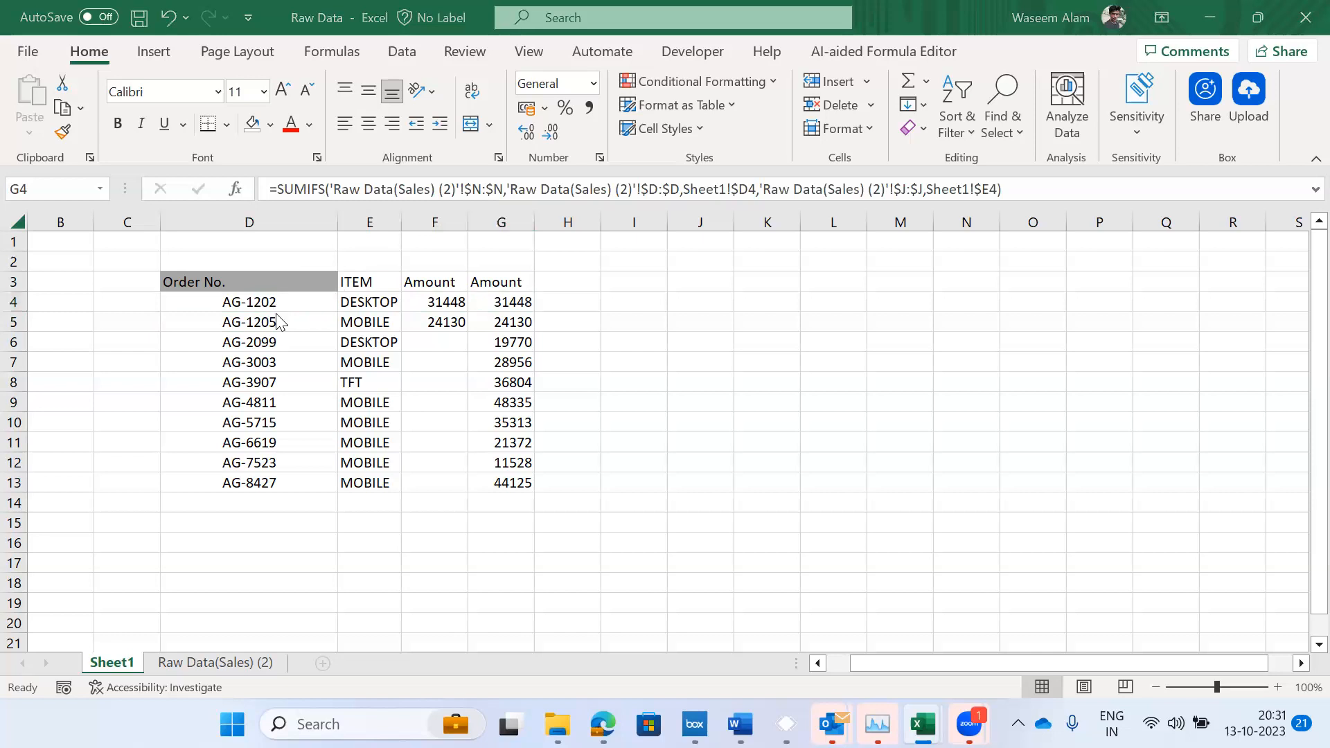
pyautogui.hotkey('alt', 'Tab')
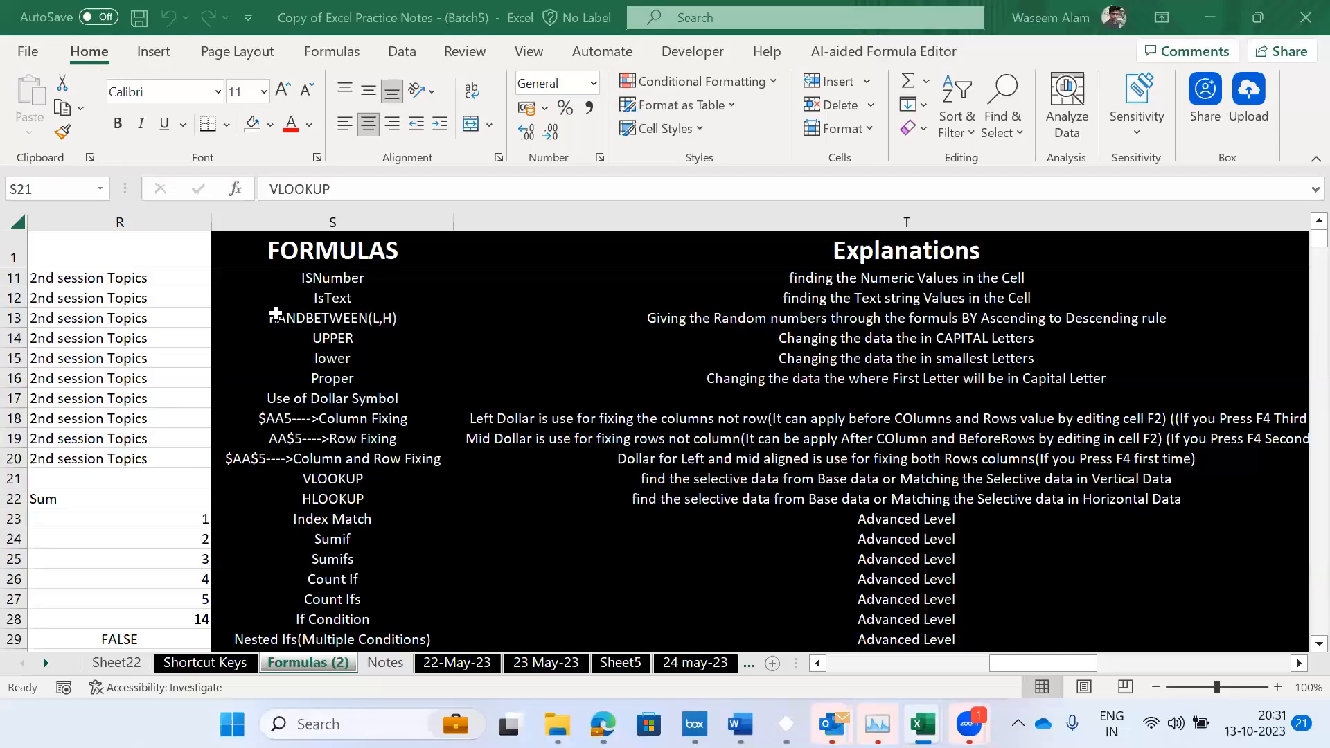
pyautogui.press('Down')
pyautogui.press('Down')
pyautogui.press('Up')
pyautogui.press('Up')
pyautogui.hotkey('shift', 'Down')
pyautogui.hotkey('shift', 'Down')
pyautogui.hotkey('shift', 'Down')
pyautogui.hotkey('shift', 'Down')
pyautogui.hotkey('shift', 'Down')
pyautogui.hotkey('shift', 'Down')
pyautogui.hotkey('shift', 'Down')
pyautogui.hotkey('shift', 'Down')
pyautogui.hotkey('shift', 'Down')
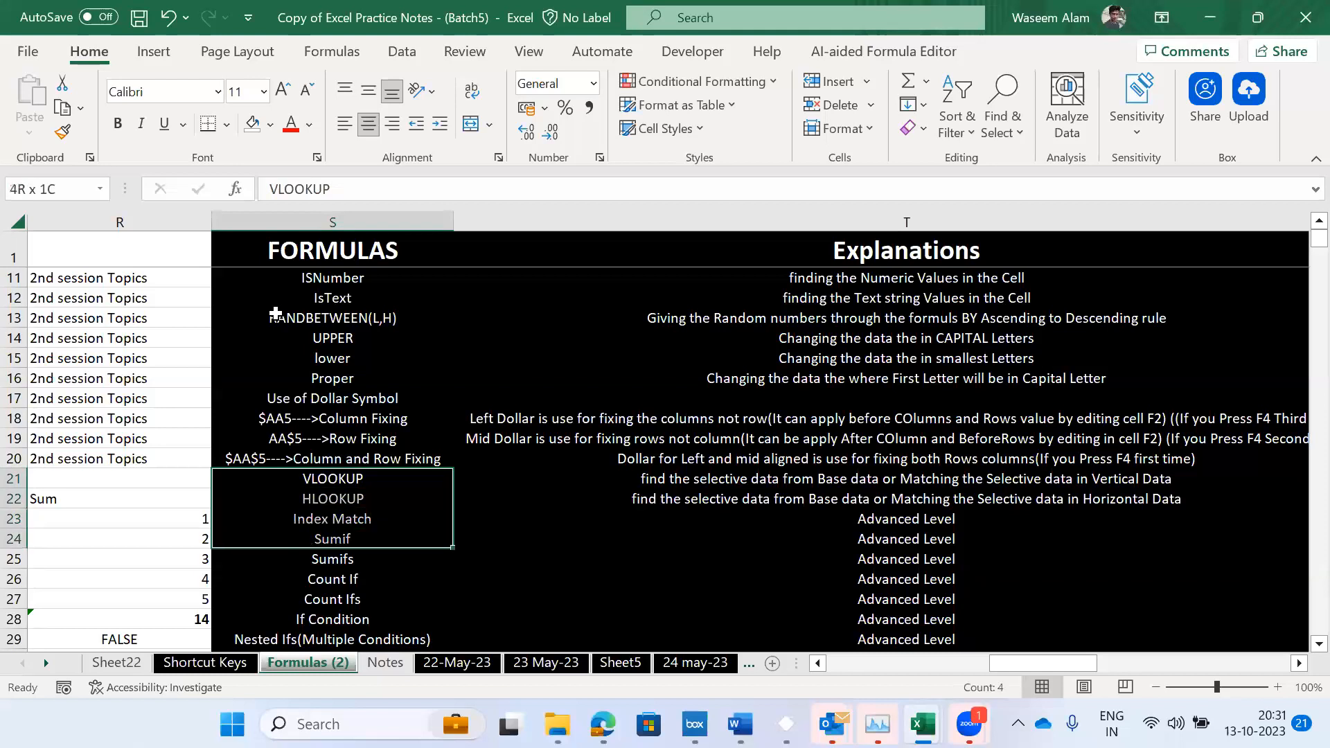
pyautogui.scroll(-3, 275, 314)
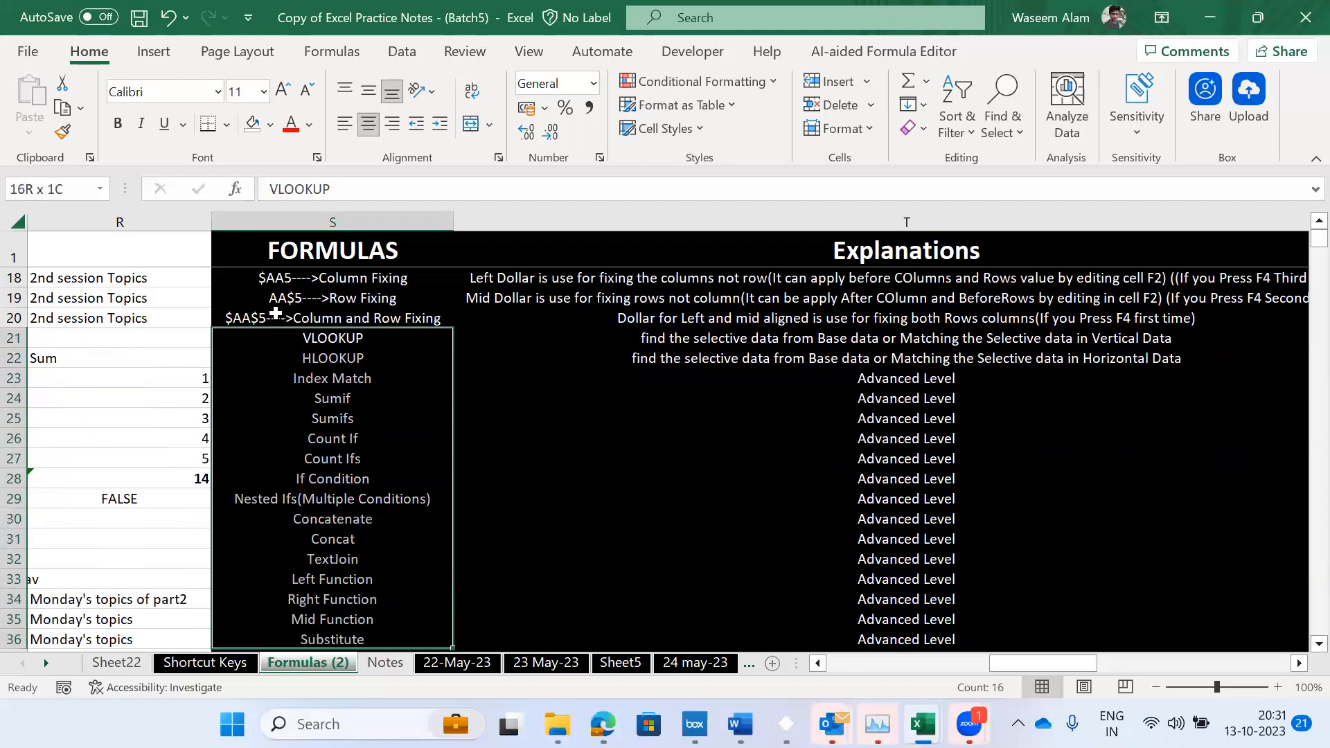
pyautogui.press('Up')
pyautogui.press('Down')
pyautogui.hotkey('shift', 'Down')
pyautogui.hotkey('shift', 'Down')
pyautogui.hotkey('shift', 'Down')
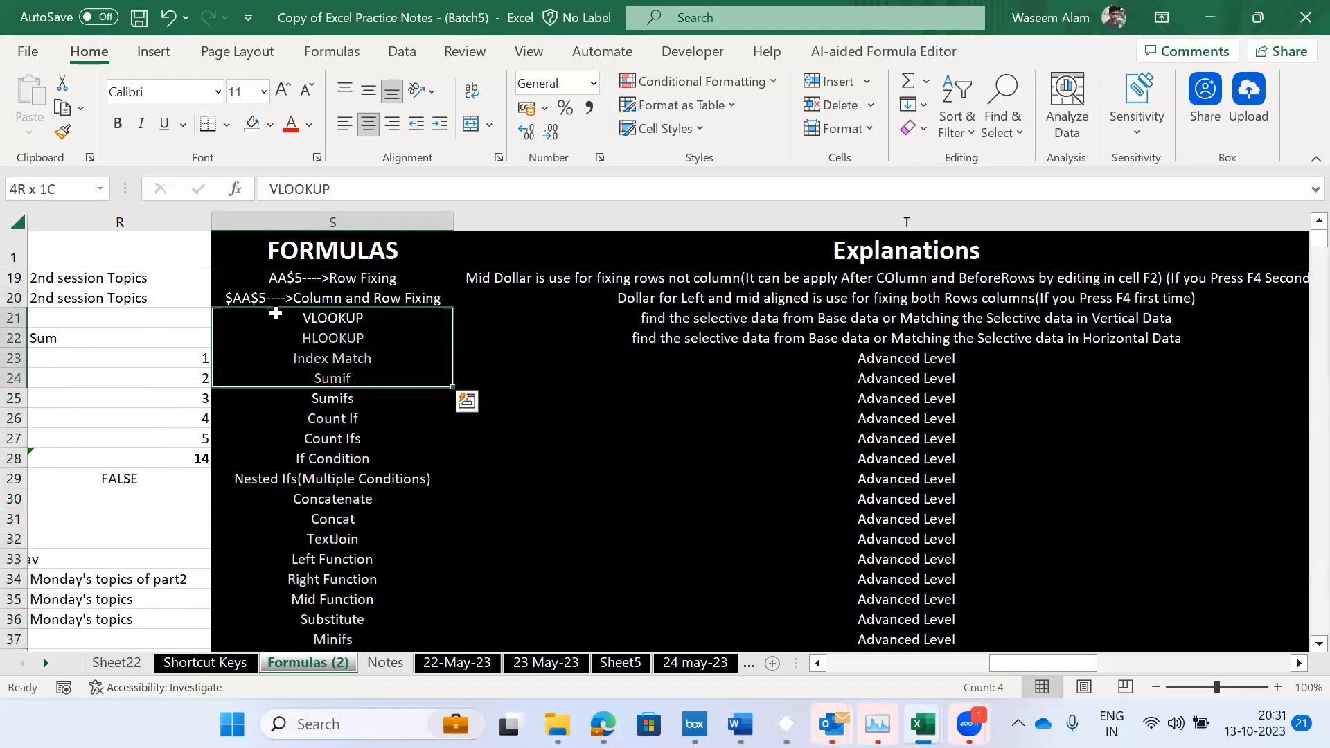
# - Extend the selection down the FORMULAS column from VLOOKUP past Array Functions to review the remaining topics
pyautogui.hotkey('shift', 'Down')
pyautogui.hotkey('shift', 'Down')
pyautogui.hotkey('shift', 'Down')
pyautogui.hotkey('shift', 'Down')
pyautogui.hotkey('shift', 'Down')
pyautogui.hotkey('shift', 'Down')
pyautogui.hotkey('shift', 'Down')
pyautogui.hotkey('shift', 'Down')
pyautogui.hotkey('shift', 'Down')
pyautogui.hotkey('shift', 'Down')
pyautogui.hotkey('shift', 'Down')
pyautogui.hotkey('shift', 'Down')
pyautogui.hotkey('shift', 'Down')
pyautogui.hotkey('shift', 'Down')
pyautogui.hotkey('shift', 'Down')
pyautogui.hotkey('shift', 'Down')
pyautogui.hotkey('shift', 'Down')
pyautogui.hotkey('shift', 'Down')
pyautogui.hotkey('shift', 'Down')
pyautogui.hotkey('shift', 'Down')
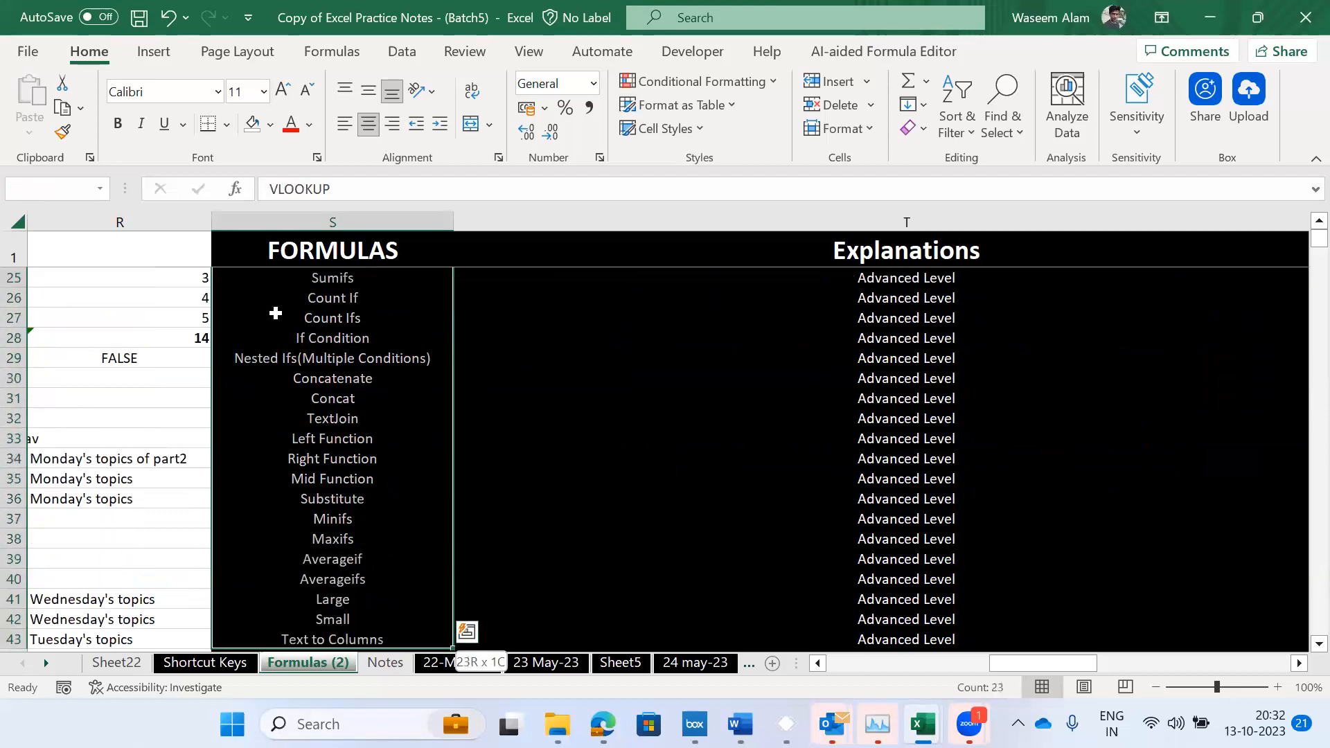
pyautogui.hotkey('shift', 'Down')
pyautogui.hotkey('shift', 'Down')
pyautogui.hotkey('shift', 'Down')
pyautogui.hotkey('shift', 'Down')
pyautogui.hotkey('shift', 'Down')
pyautogui.hotkey('shift', 'Down')
pyautogui.hotkey('shift', 'Down')
pyautogui.hotkey('shift', 'Down')
pyautogui.hotkey('shift', 'Down')
pyautogui.hotkey('shift', 'Down')
pyautogui.hotkey('shift', 'Down')
pyautogui.hotkey('shift', 'Down')
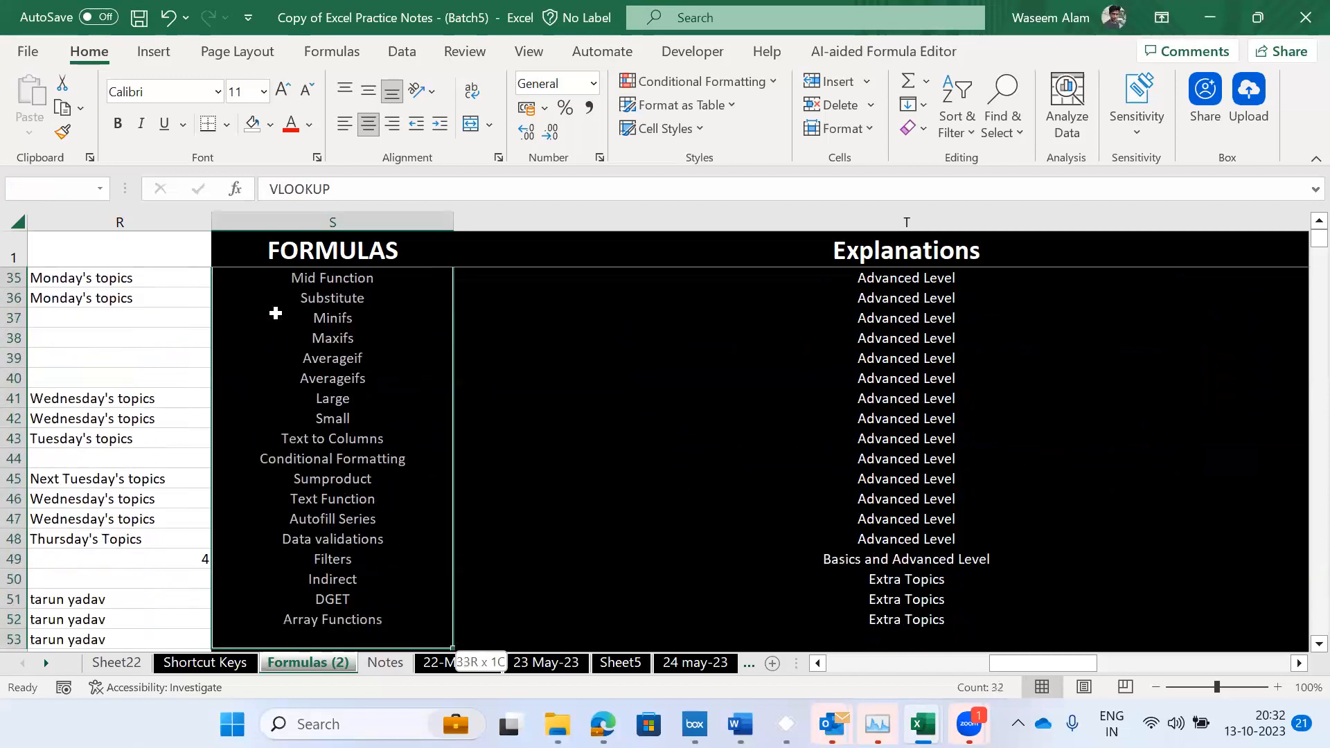
# - Return to the FORMULAS header in S1 to view the basic formulas and their explanations from the start
pyautogui.press('Up')
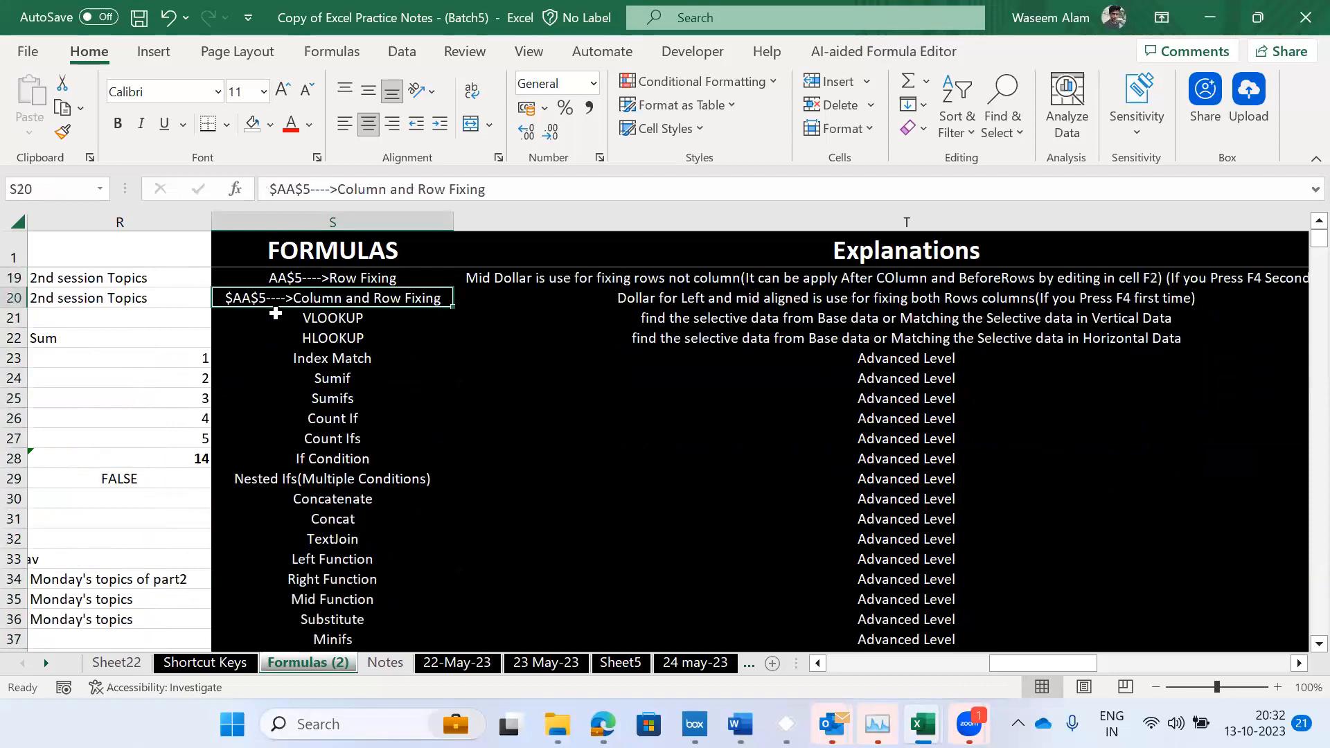
pyautogui.hotkey('ctrl', 'Up')
pyautogui.press('Down')
pyautogui.press('Down')
pyautogui.hotkey('ctrl', 'Up')
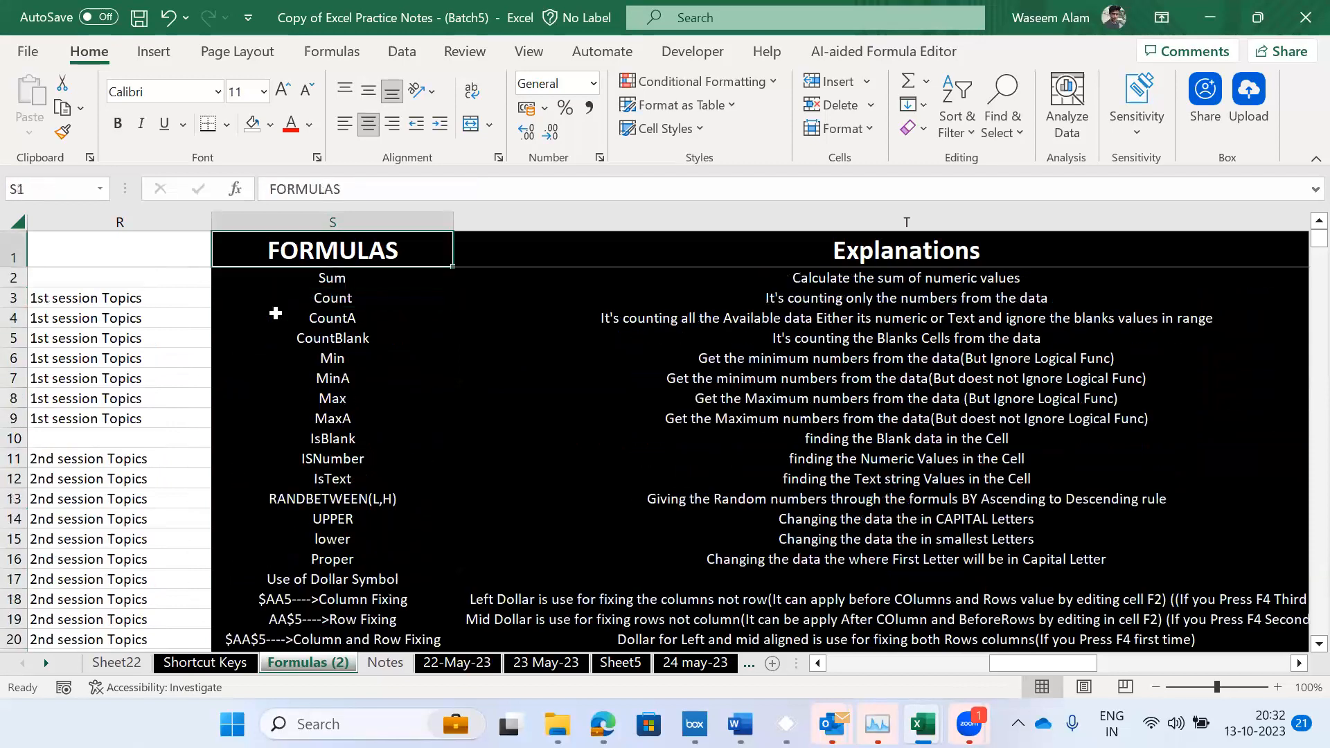
# - Switch to the Shortcut Keys sheet and go to the first entry under Basics Shorcut keys in A2
pyautogui.hotkey('alt', 'Tab')
pyautogui.hotkey('alt', 'Tab')
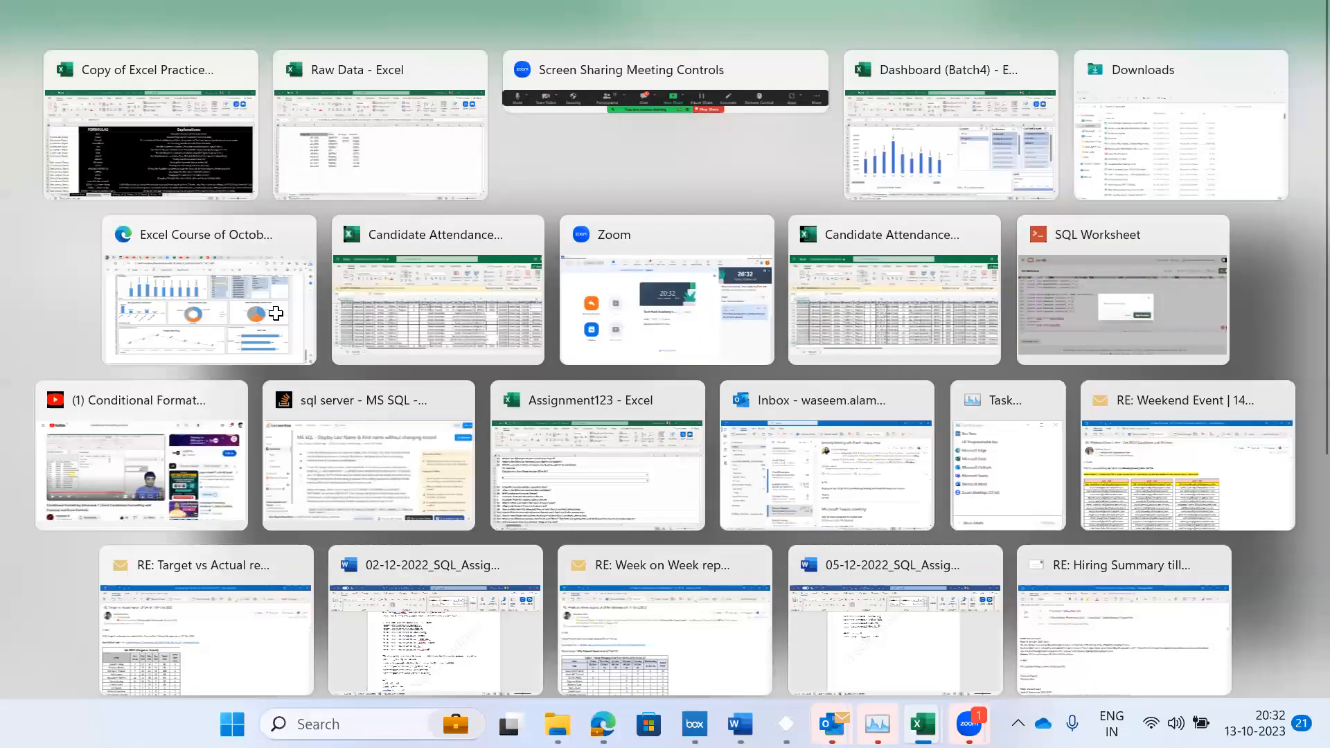
pyautogui.press('Down')
pyautogui.hotkey('ctrl', 'pageup')
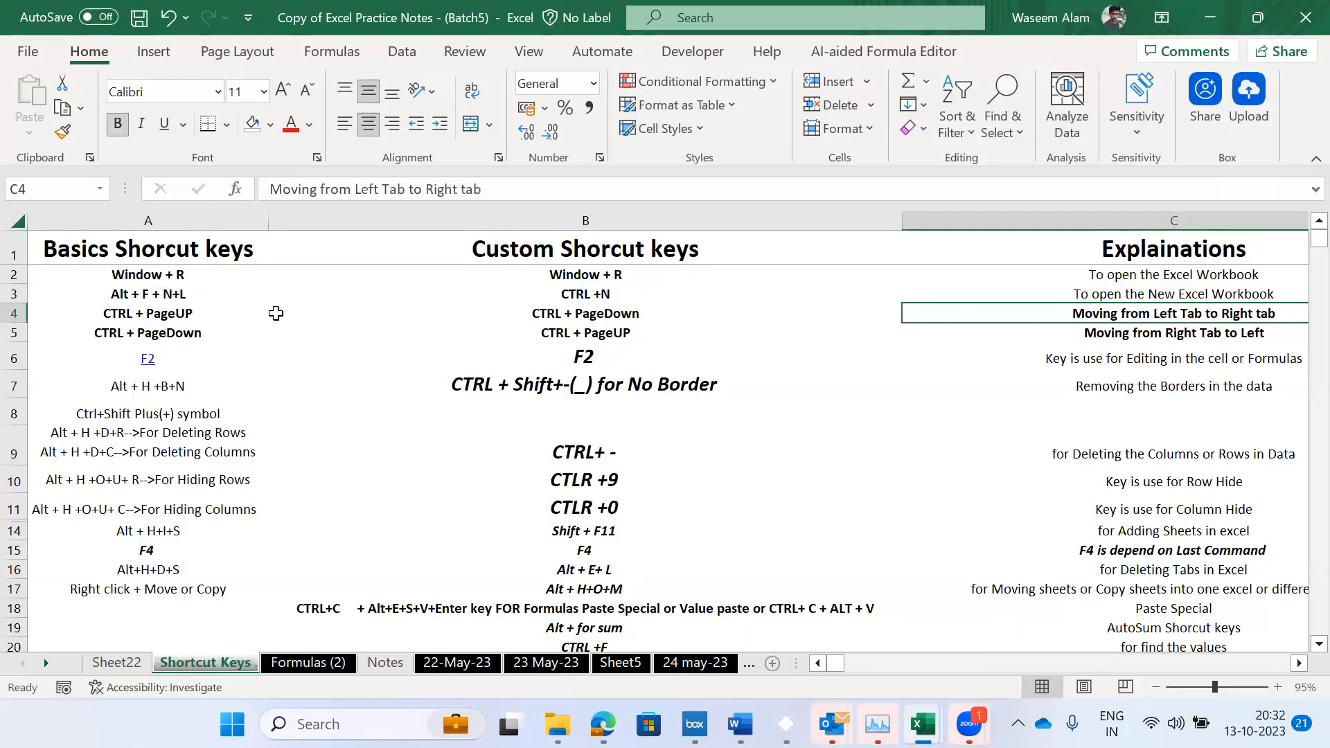
pyautogui.hotkey('ctrl', 'Home')
pyautogui.press('Down')
pyautogui.press('Down')
pyautogui.press('Up')
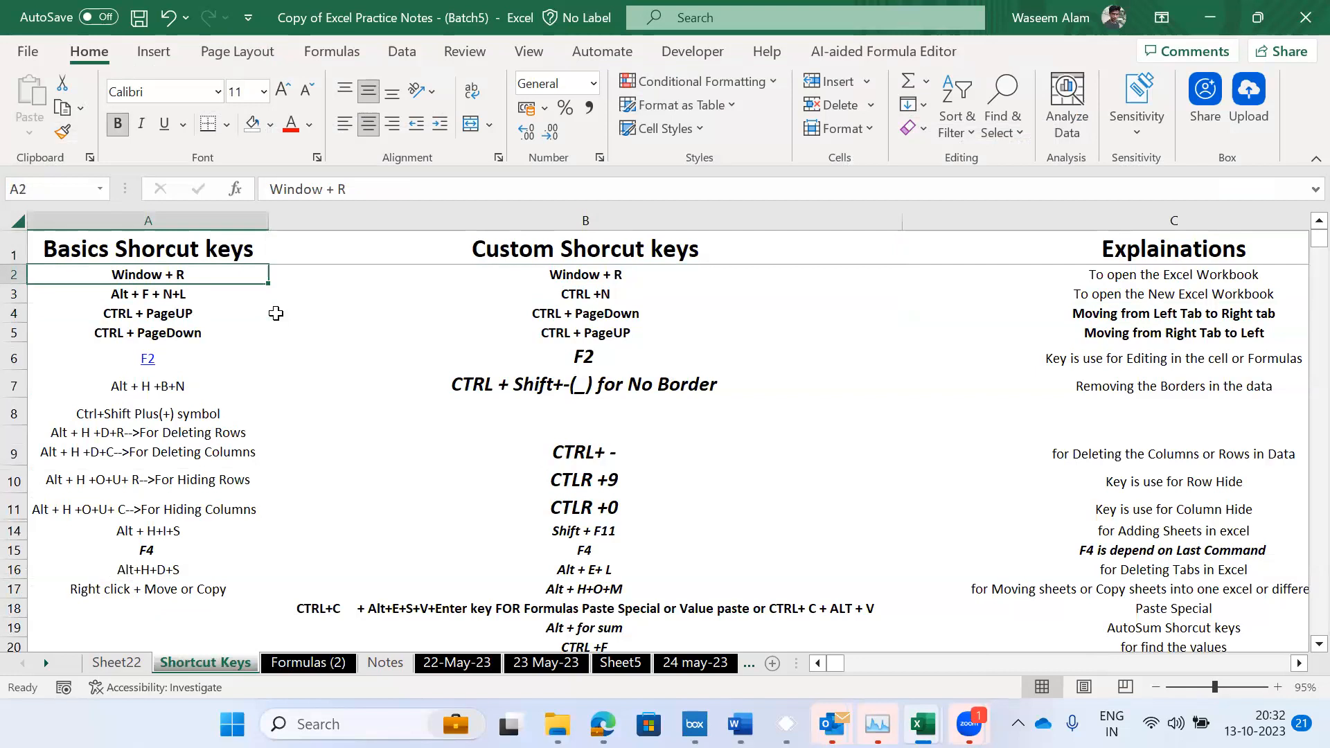
# - Highlight the basic shortcut entries in A2:A9, and return to the Window + R entry in A2
pyautogui.hotkey('shift', 'Down')
pyautogui.hotkey('shift', 'Down')
pyautogui.hotkey('shift', 'Down')
pyautogui.hotkey('shift', 'Down')
pyautogui.hotkey('shift', 'Down')
pyautogui.hotkey('shift', 'Down')
pyautogui.hotkey('shift', 'Down')
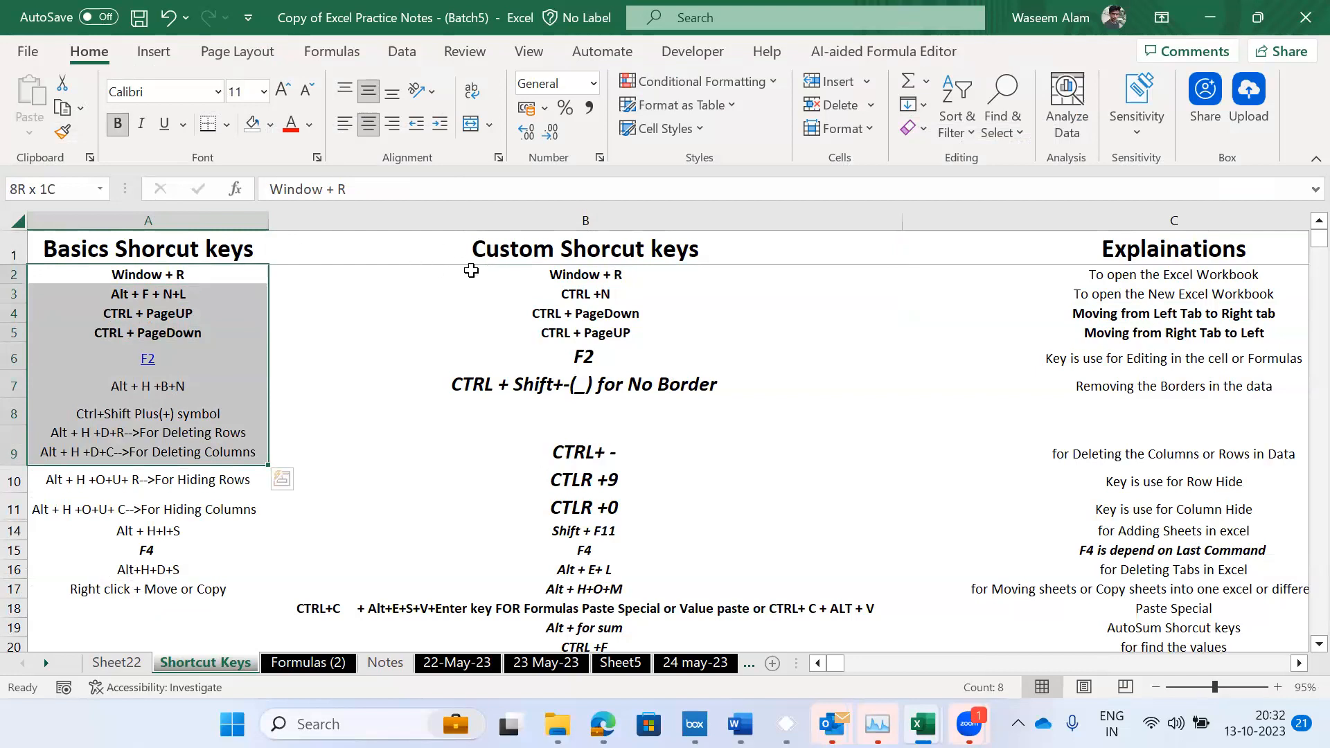
pyautogui.press('Up')
pyautogui.press('Down')
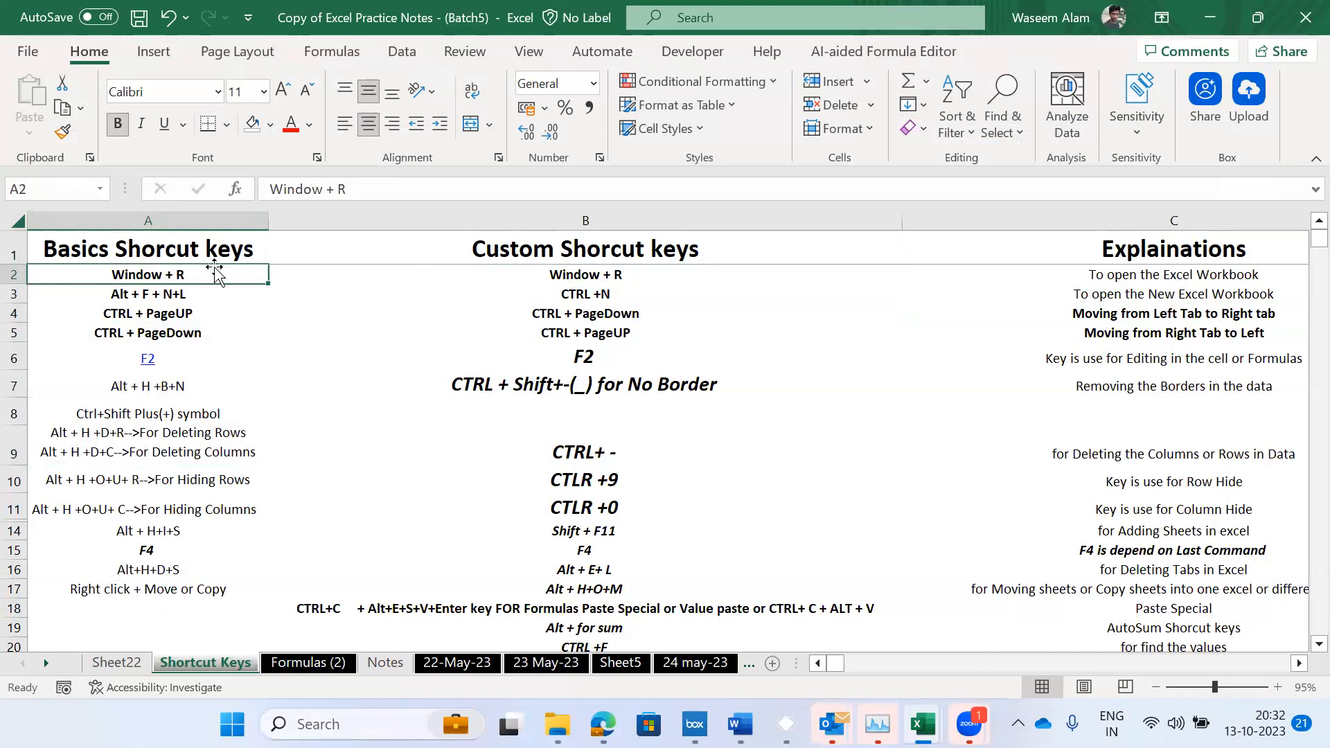
# - Examine the shortcut explanations in column C from row 2 down to row 8
pyautogui.click(1150, 277)
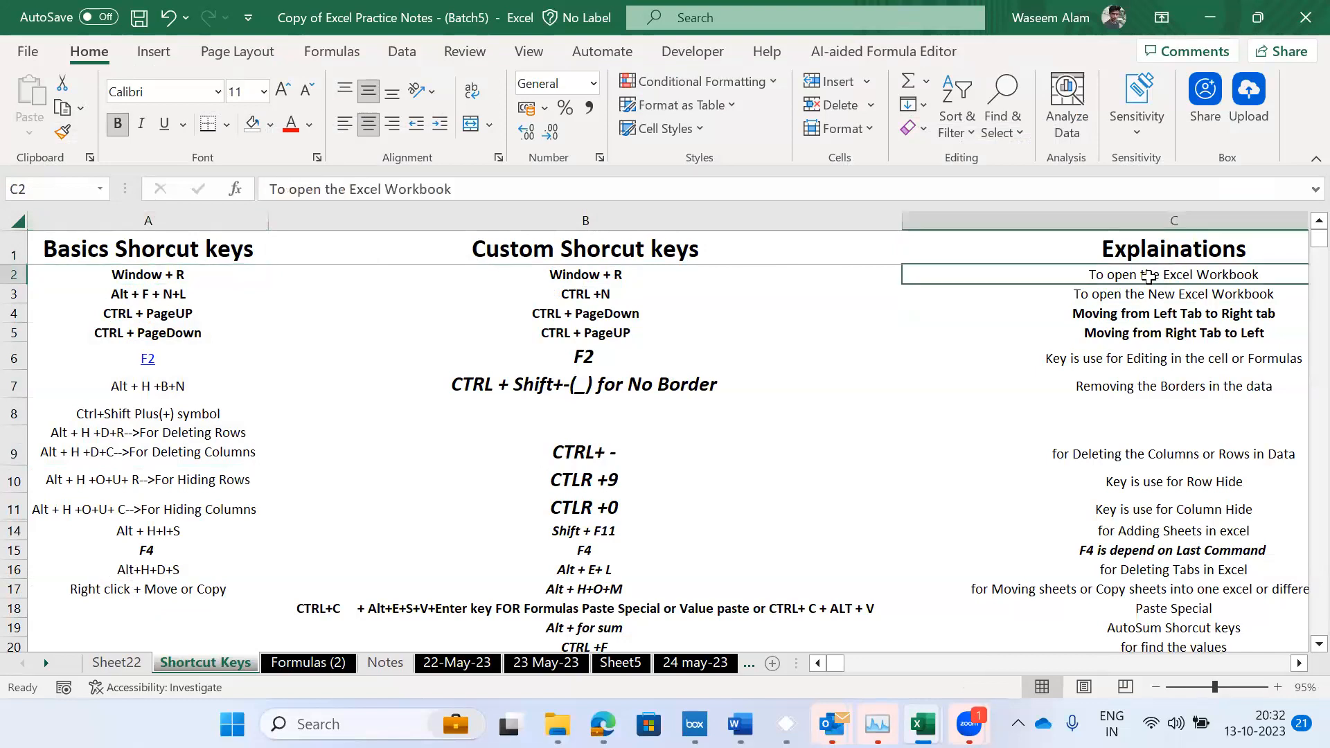
pyautogui.press('Right')
pyautogui.press('Left')
pyautogui.press('Down')
pyautogui.press('Down')
pyautogui.press('Down')
pyautogui.press('Down')
pyautogui.press('Down')
pyautogui.press('Down')
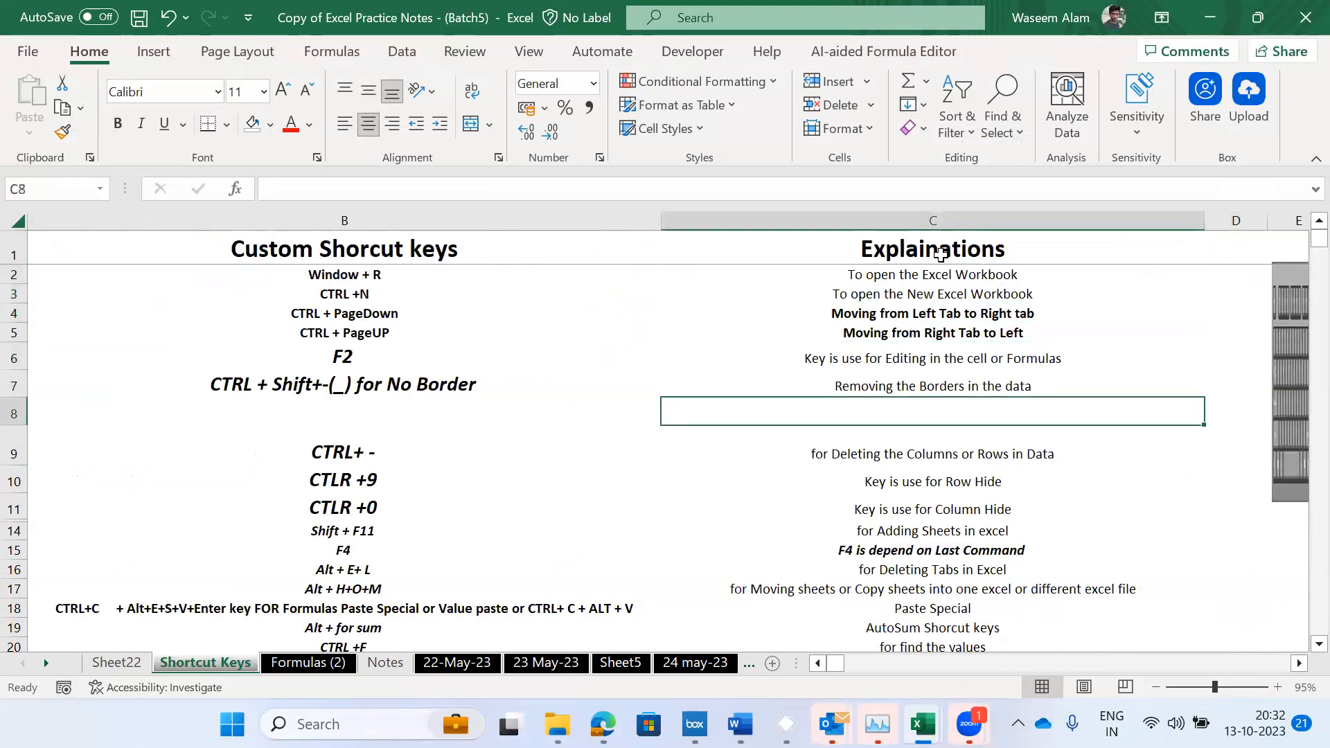
# - Look through the basic shortcut keys in column A down the list, and return to cell A2
pyautogui.press('Left')
pyautogui.press('Left')
pyautogui.press('Up')
pyautogui.press('Up')
pyautogui.press('Up')
pyautogui.press('Up')
pyautogui.press('Up')
pyautogui.press('Down')
pyautogui.press('Down')
pyautogui.press('Down')
pyautogui.press('Down')
pyautogui.press('Down')
pyautogui.press('Down')
pyautogui.press('Down')
pyautogui.press('Down')
pyautogui.press('Down')
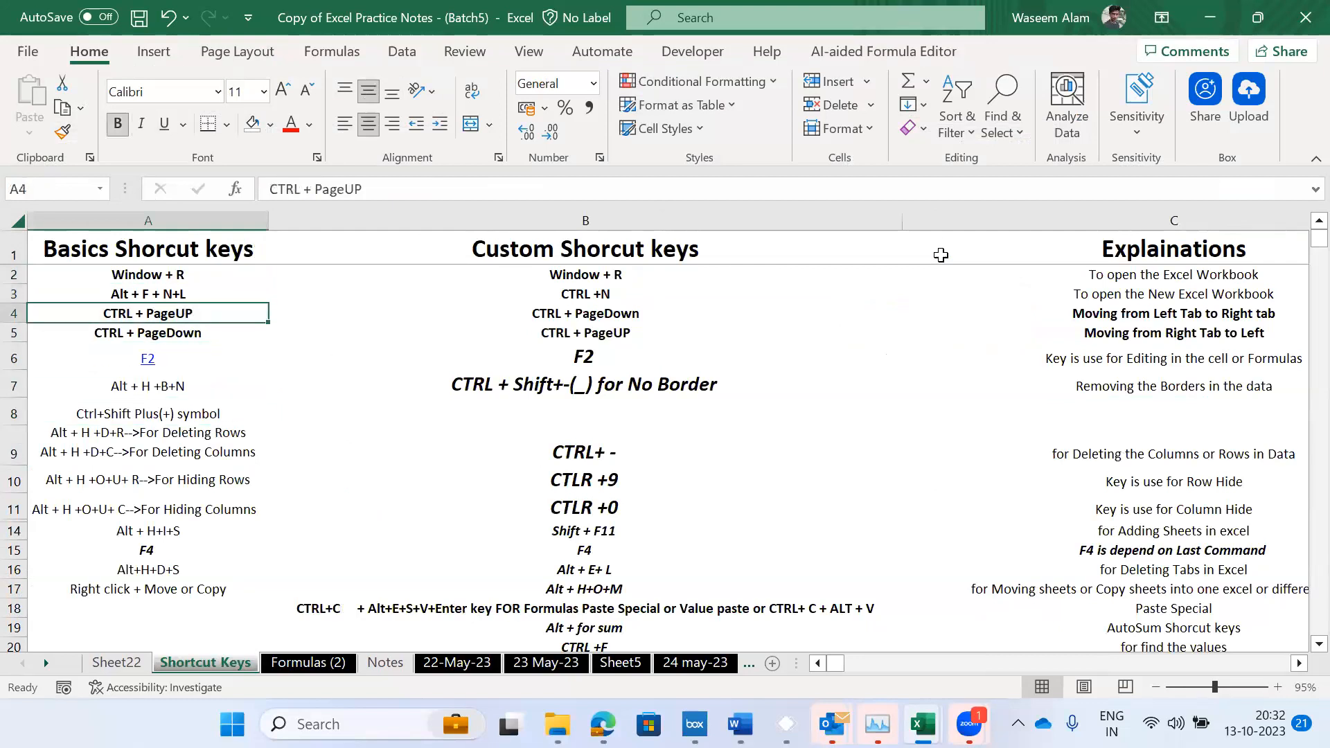
pyautogui.press('Down')
pyautogui.press('Down')
pyautogui.press('Down')
pyautogui.press('Down')
pyautogui.press('Down')
pyautogui.press('Down')
pyautogui.press('Down')
pyautogui.press('Down')
pyautogui.press('Down')
pyautogui.press('Down')
pyautogui.press('Down')
pyautogui.press('Up')
pyautogui.press('Up')
pyautogui.press('Up')
pyautogui.press('Up')
pyautogui.press('Up')
pyautogui.press('Up')
pyautogui.press('Up')
pyautogui.press('Up')
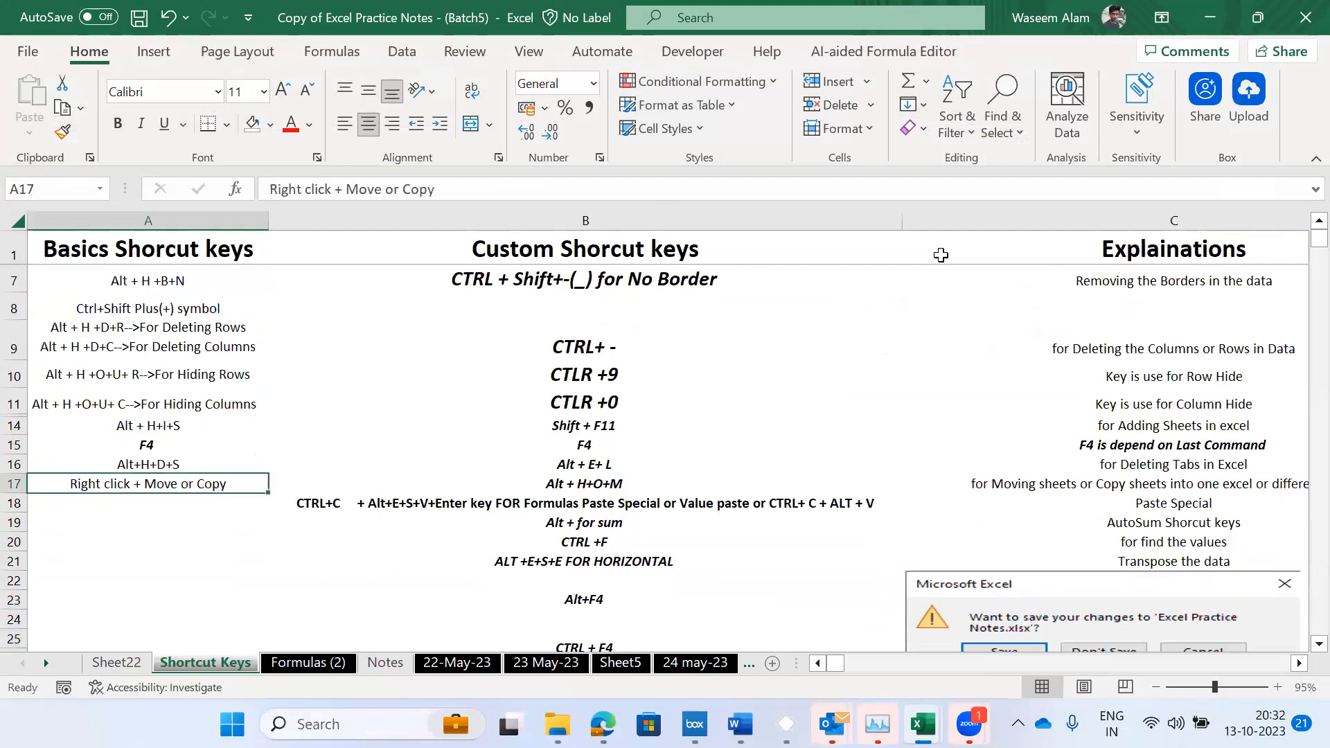
pyautogui.hotkey('ctrl', 'Up')
pyautogui.press('Down')
pyautogui.press('Down')
pyautogui.press('Up')
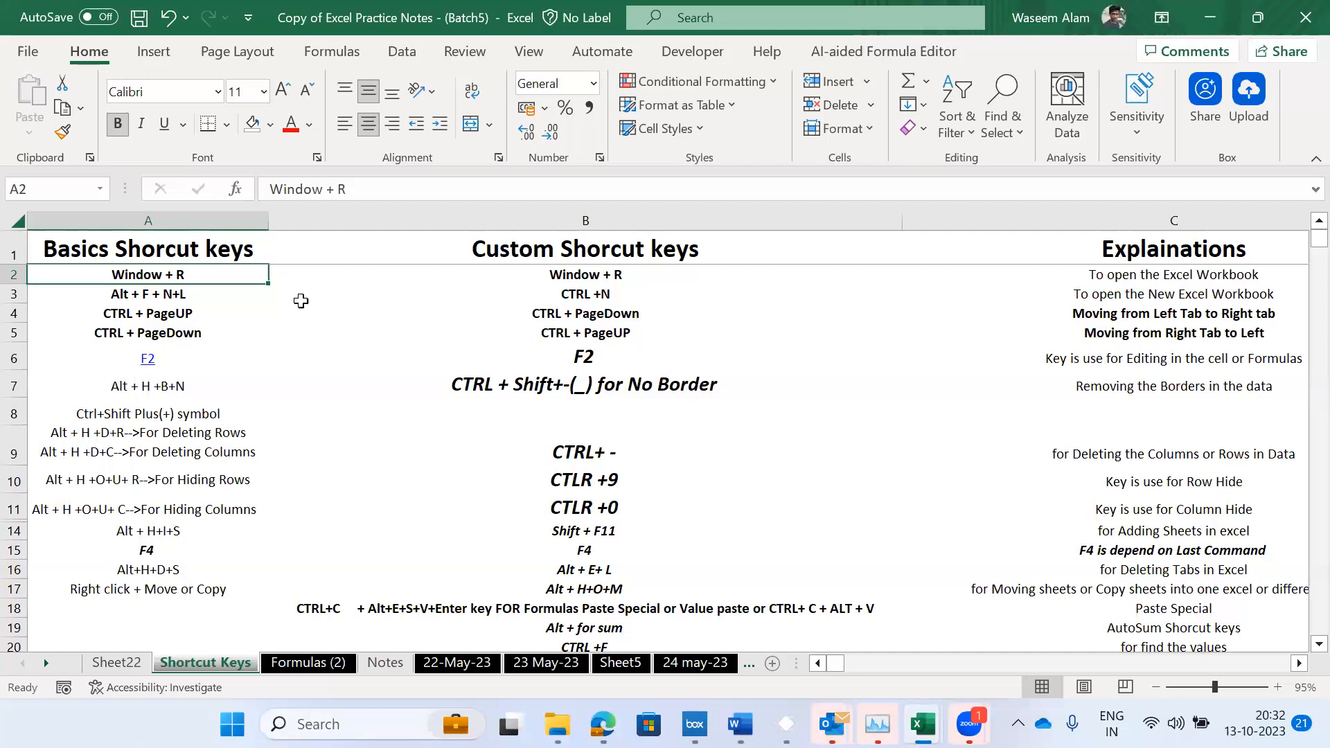
# - Save the workbook and select the Alt + F + N+L shortcut in cell A3
pyautogui.hotkey('ctrl', 's')
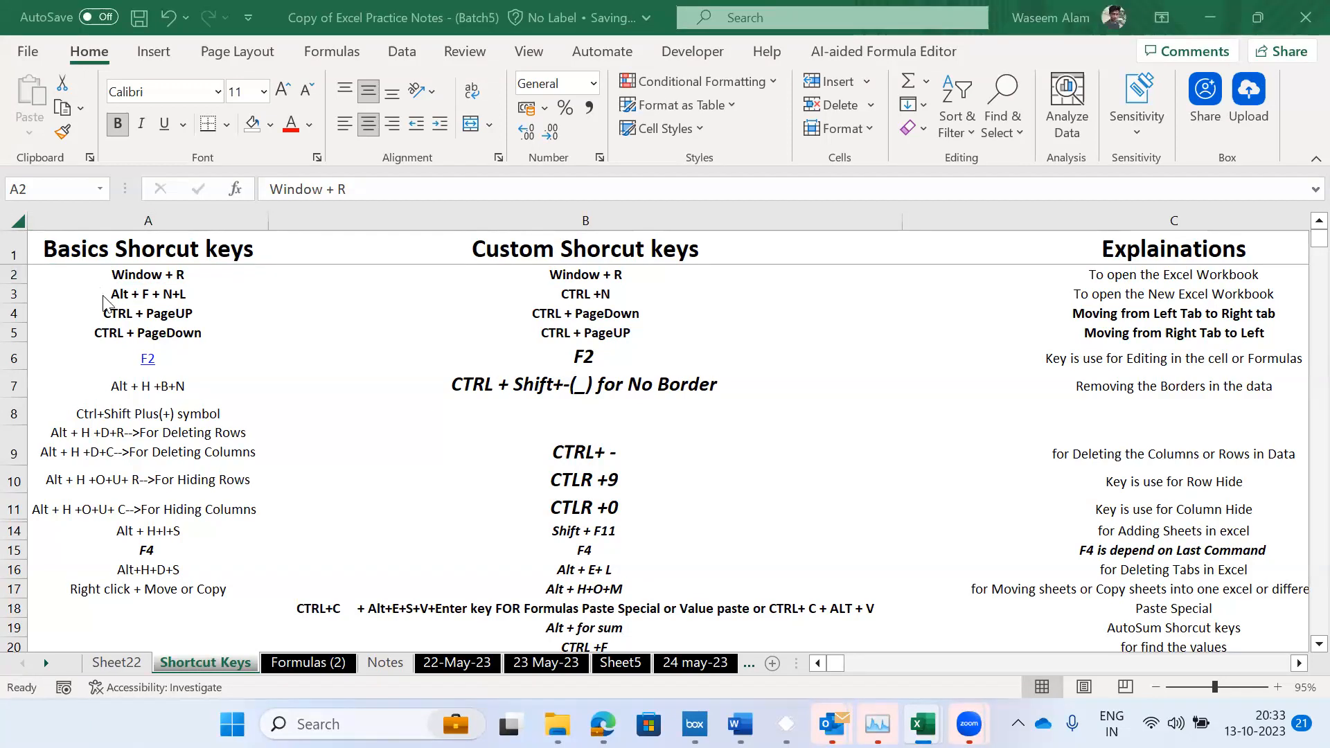
pyautogui.click(200, 316)
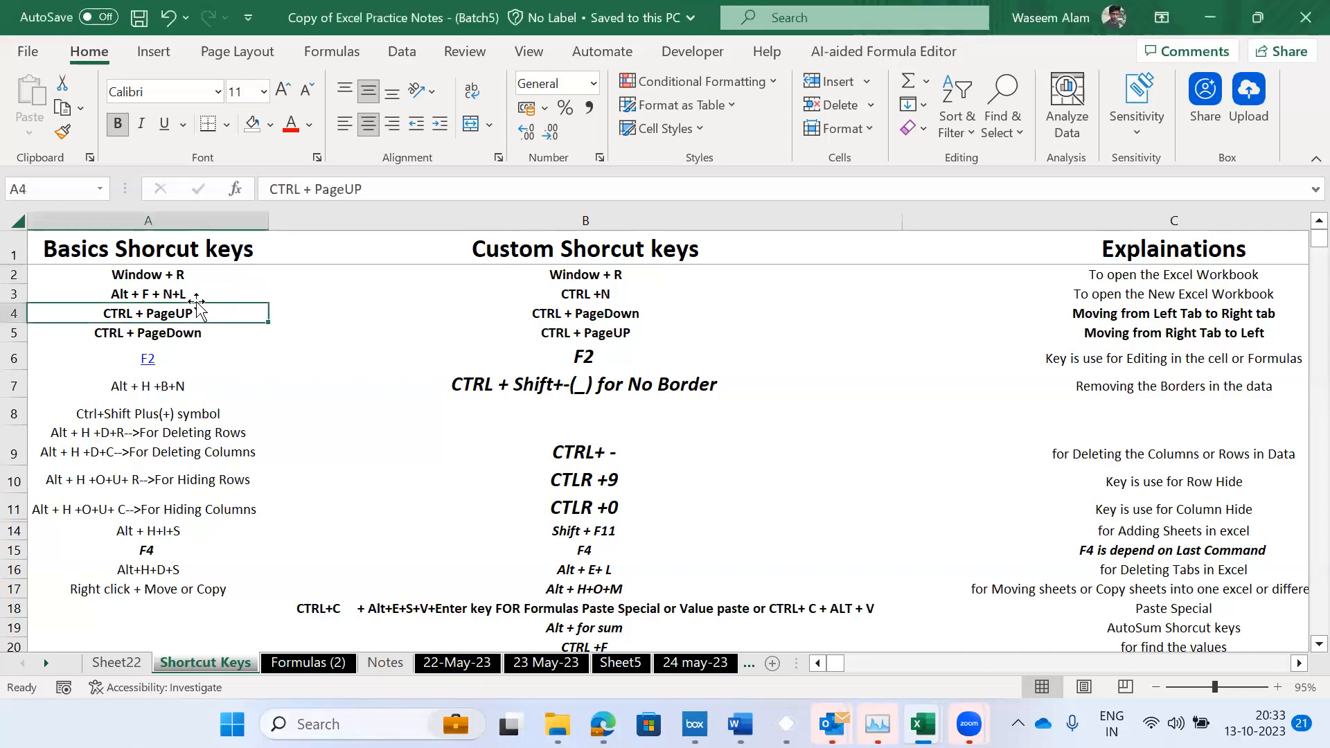
pyautogui.click(163, 287)
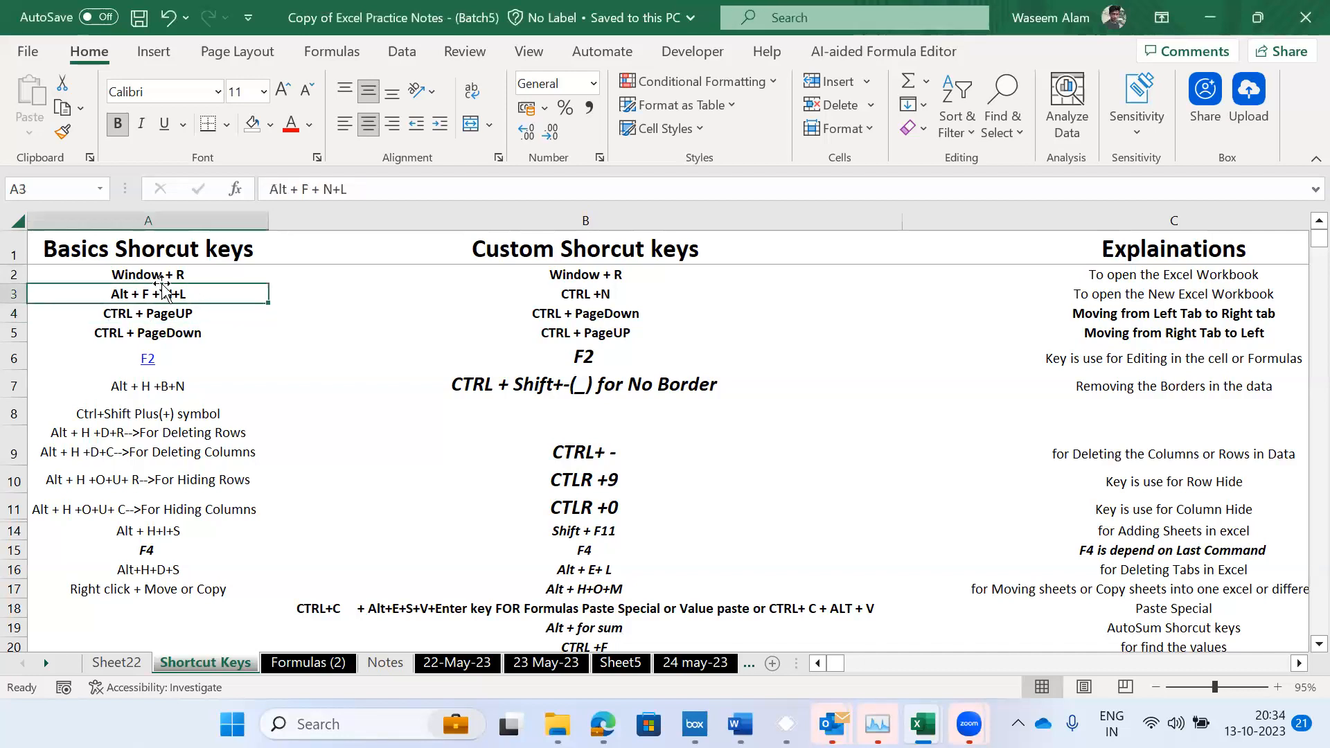
# - Look through the successive worksheets from Formulas (2) and Notes onward to Sheet7
pyautogui.hotkey('ctrl', 'n')
pyautogui.hotkey('ctrl', 'pagedown')
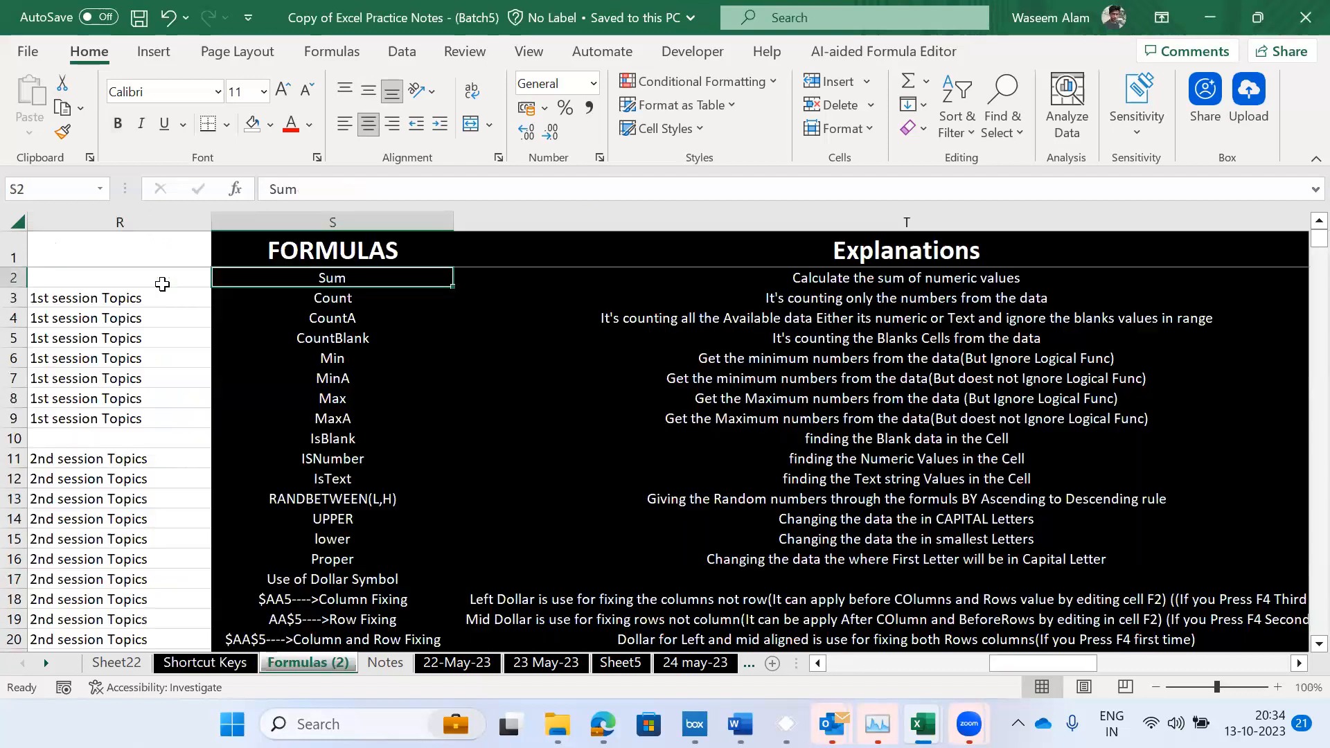
pyautogui.hotkey('ctrl', 'pagedown')
pyautogui.hotkey('ctrl', 'pagedown')
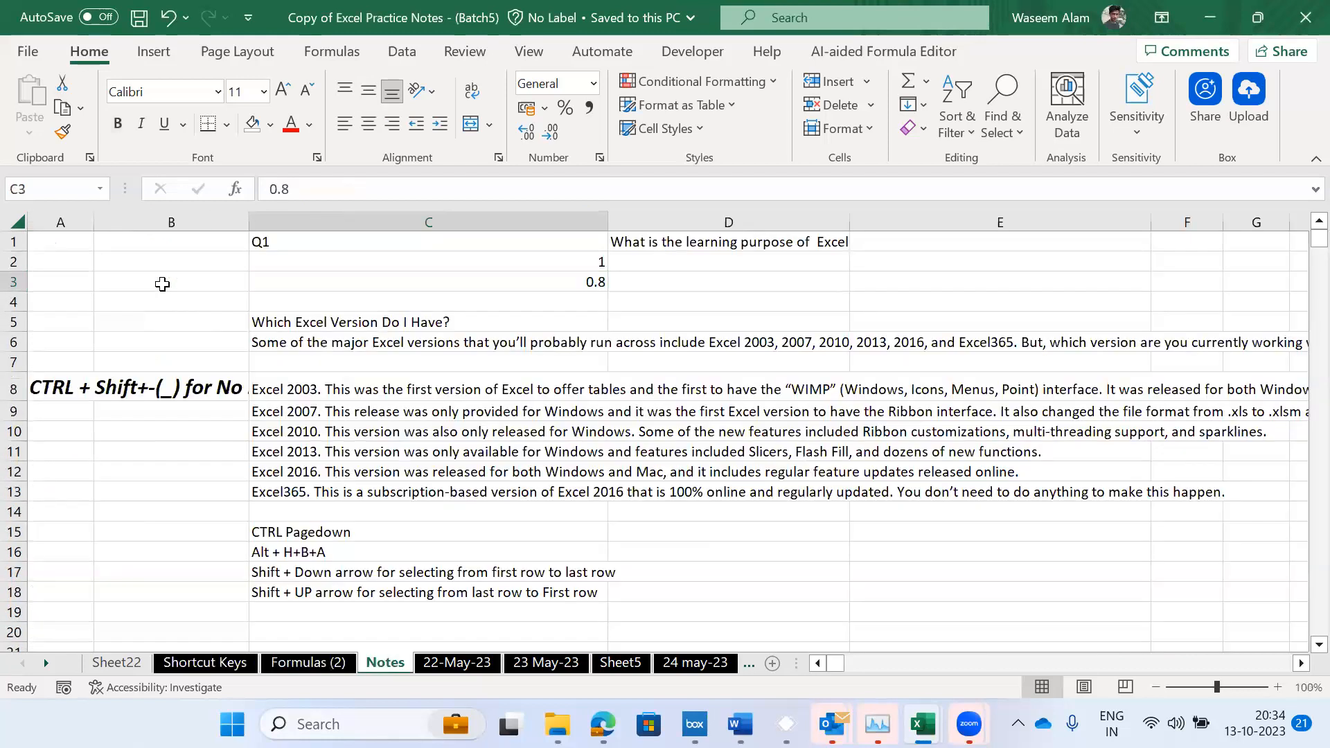
pyautogui.hotkey('ctrl', 'pagedown')
pyautogui.hotkey('ctrl', 'pagedown')
pyautogui.hotkey('ctrl', 'pagedown')
pyautogui.hotkey('ctrl', 'pagedown')
pyautogui.hotkey('ctrl', 'pagedown')
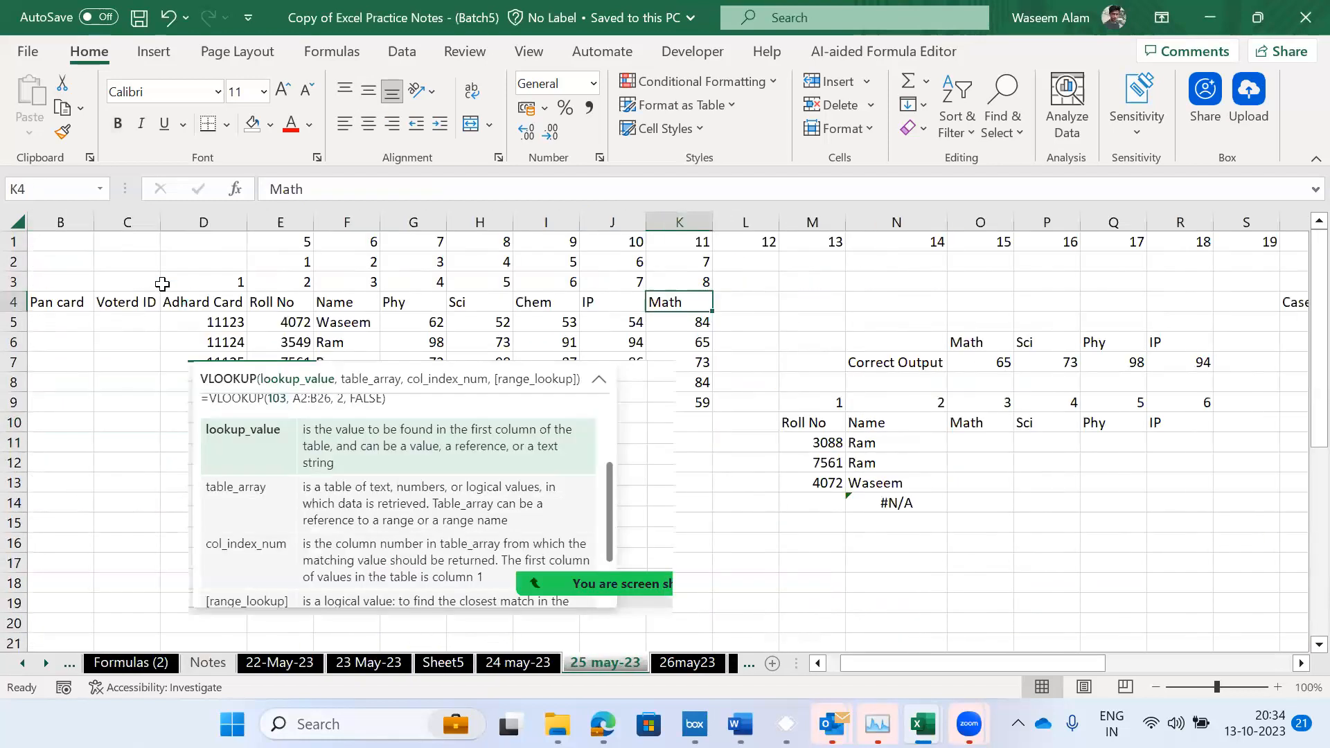
pyautogui.hotkey('ctrl', 'pagedown')
pyautogui.hotkey('ctrl', 'pagedown')
pyautogui.hotkey('ctrl', 'pagedown')
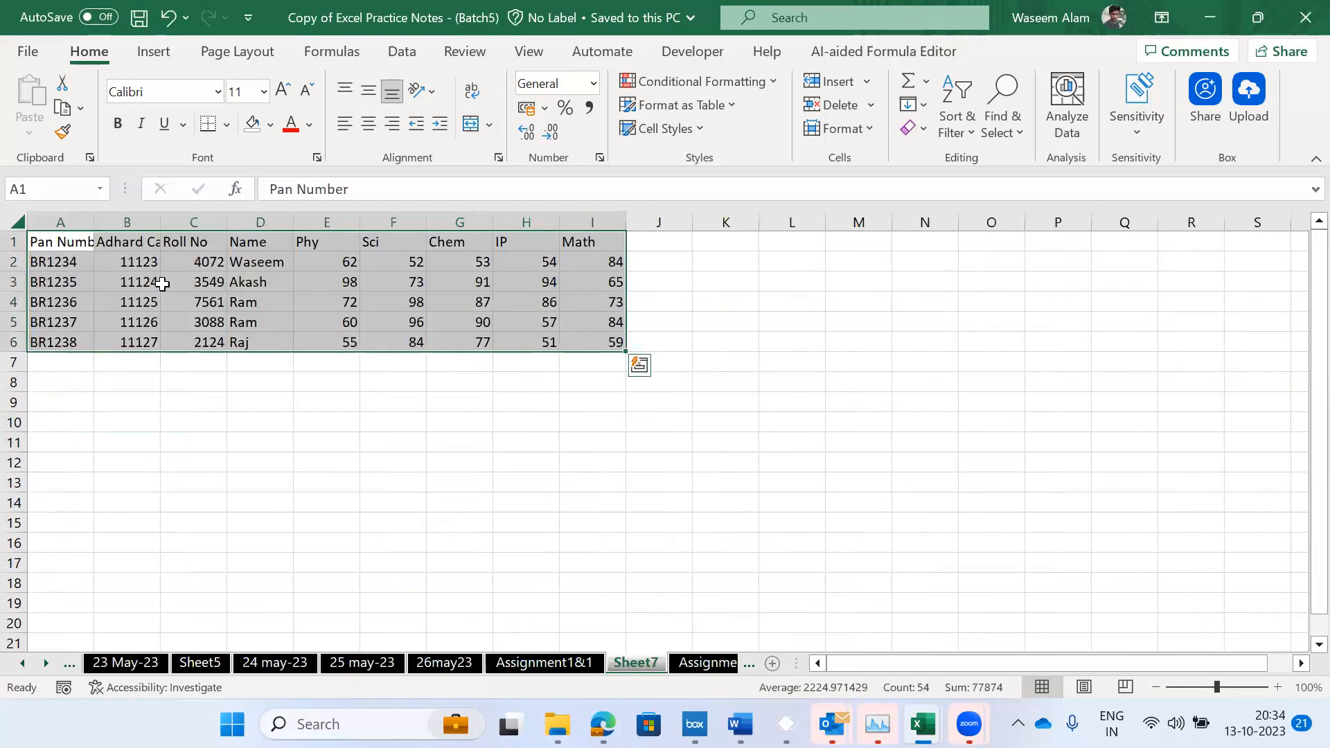
# - Go to the Assignment5 worksheet and select the Q1 label in cell C1
pyautogui.hotkey('ctrl', 'Left')
pyautogui.hotkey('ctrl', 'Left')
pyautogui.hotkey('ctrl', 'Left')
pyautogui.hotkey('ctrl', 'Left')
pyautogui.hotkey('ctrl', 'Up')
pyautogui.hotkey('ctrl', 'Up')
pyautogui.hotkey('ctrl', 'Up')
pyautogui.hotkey('ctrl', 'Up')
pyautogui.hotkey('ctrl', 'Up')
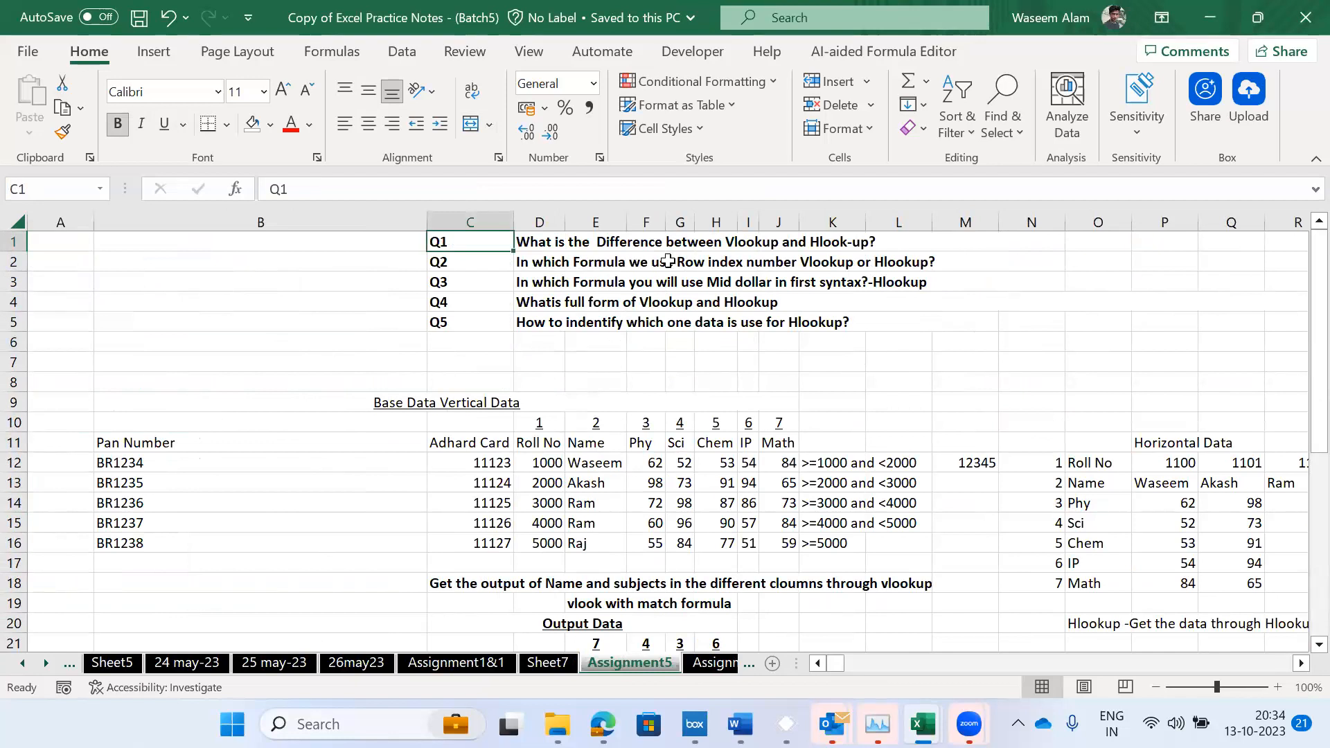
# - Read the Vlookup and Hlookup assignment questions Q1 to Q4 in cells D1 to D4
pyautogui.click(711, 245)
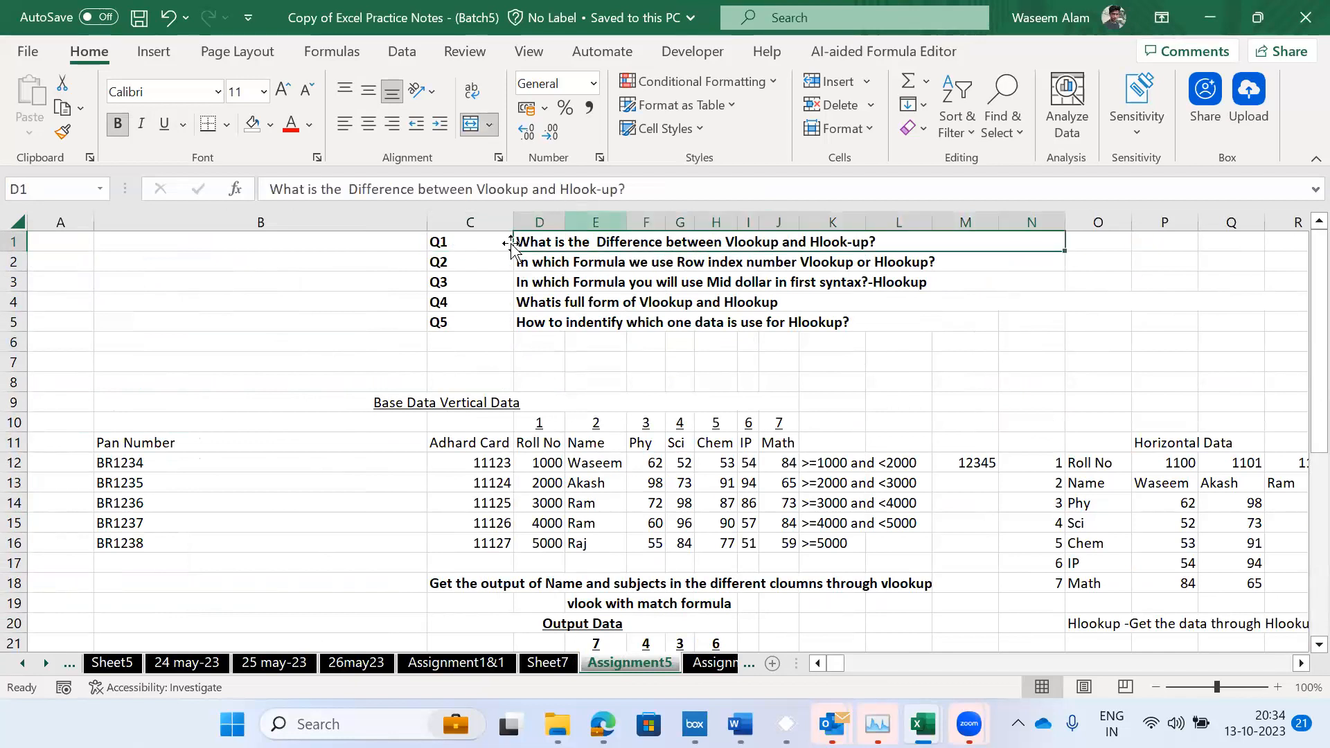
pyautogui.press('Down')
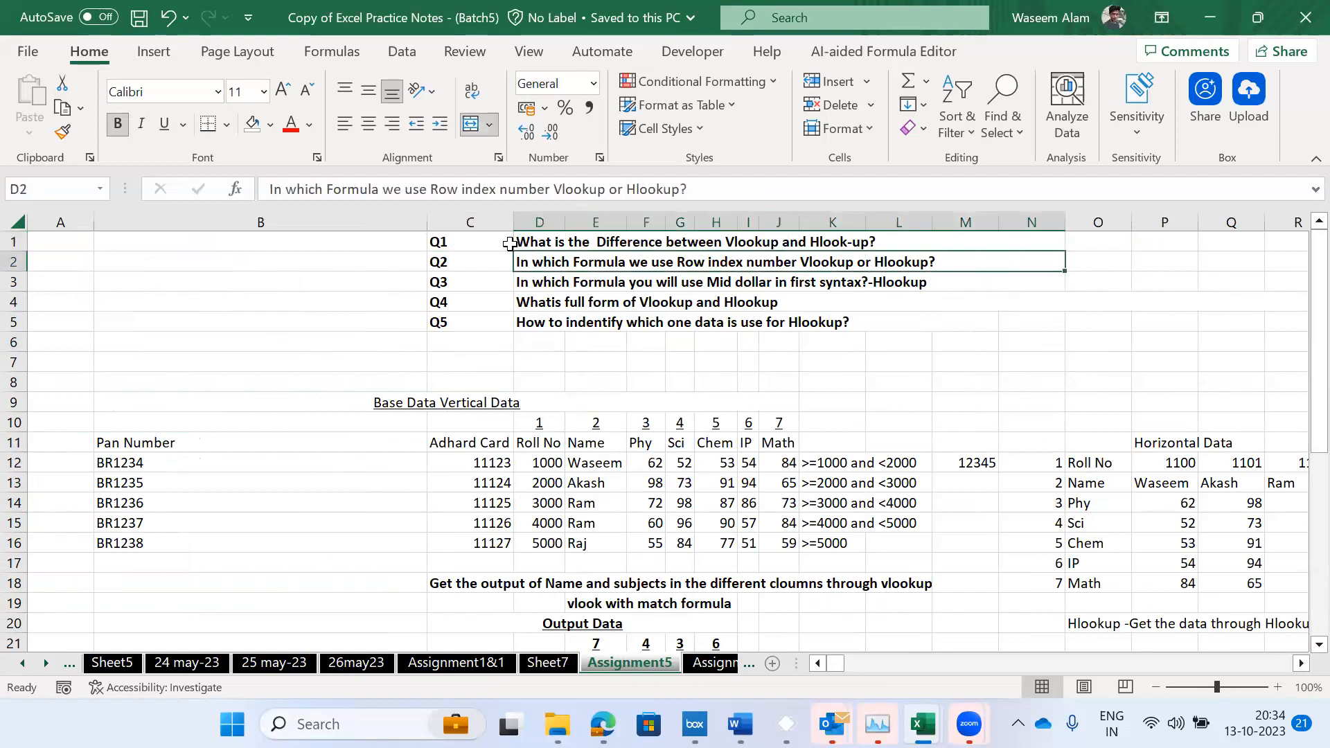
pyautogui.press('Up')
pyautogui.press('Down')
pyautogui.press('Up')
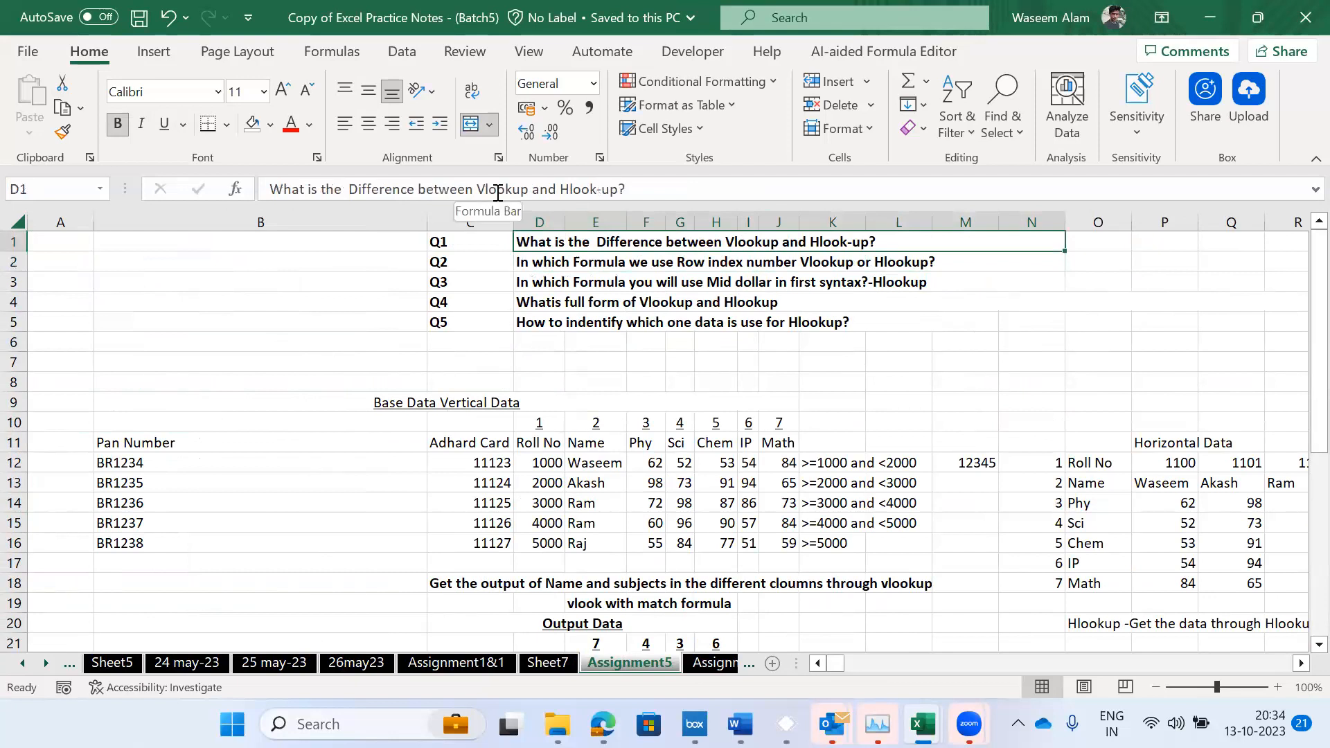
pyautogui.press('Down')
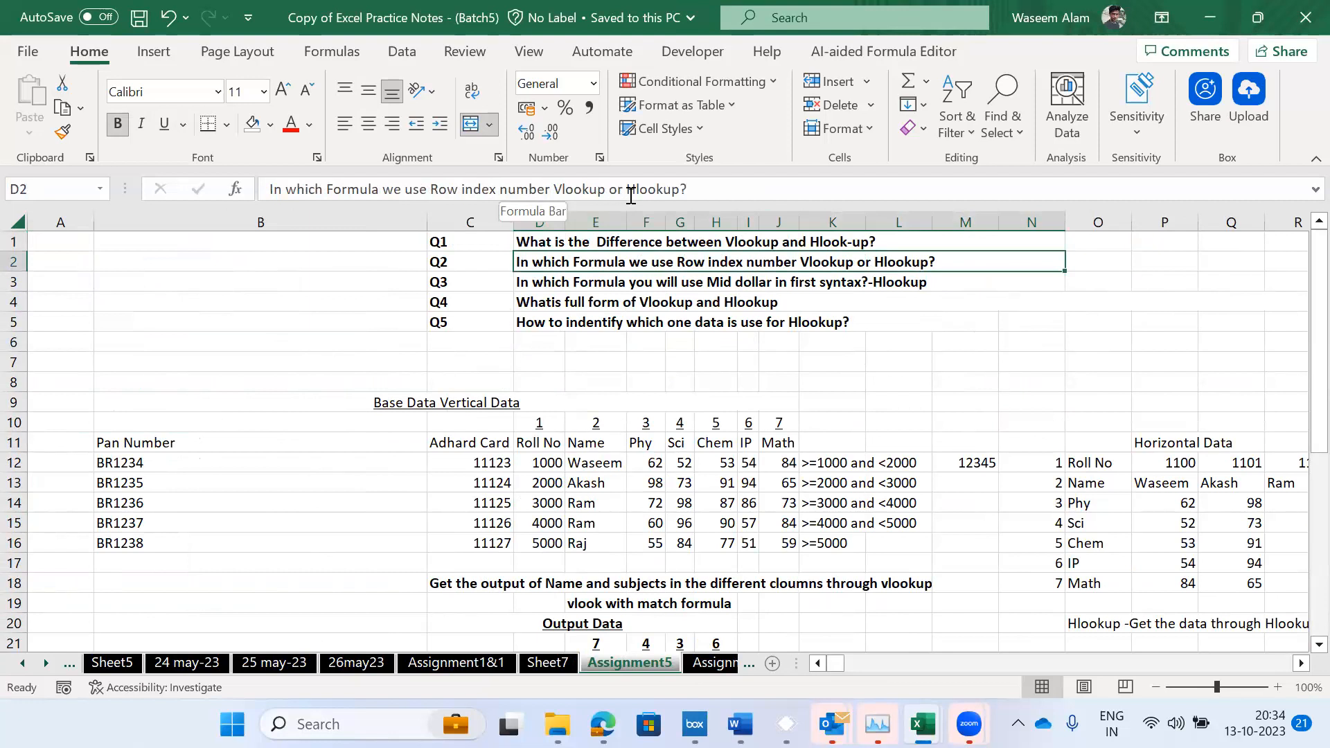
pyautogui.click(548, 296)
pyautogui.click(565, 278)
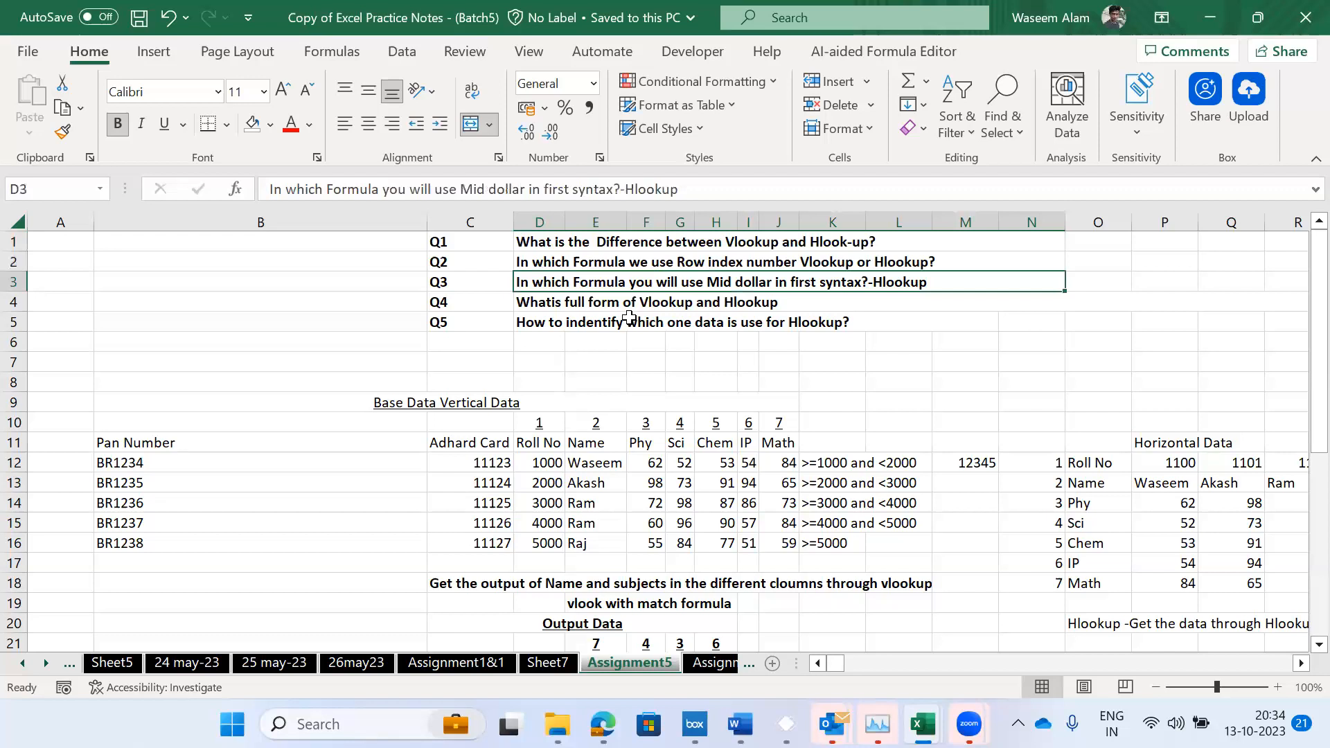
pyautogui.press('Down')
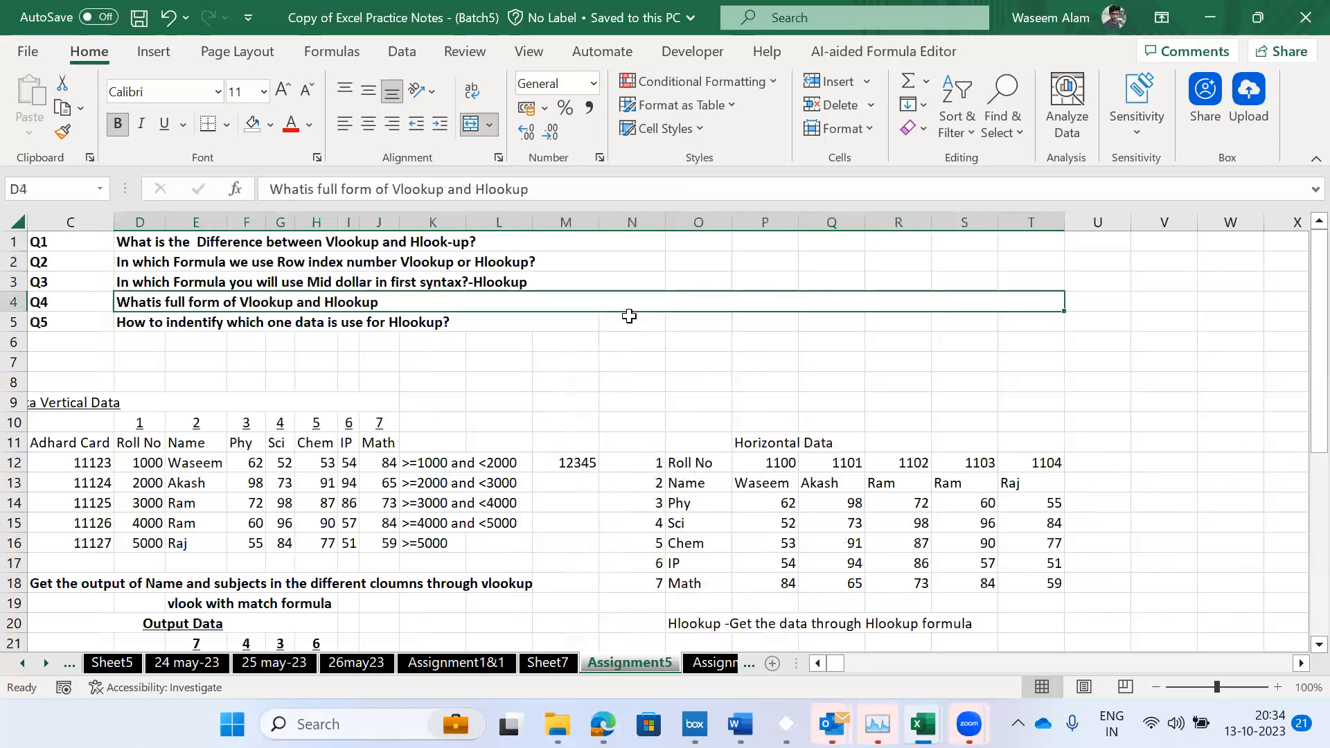
# - Examine column C of the assignment, from the question labels through the base vertical data to the output table
pyautogui.press('Left')
pyautogui.press('Up')
pyautogui.press('Up')
pyautogui.press('Up')
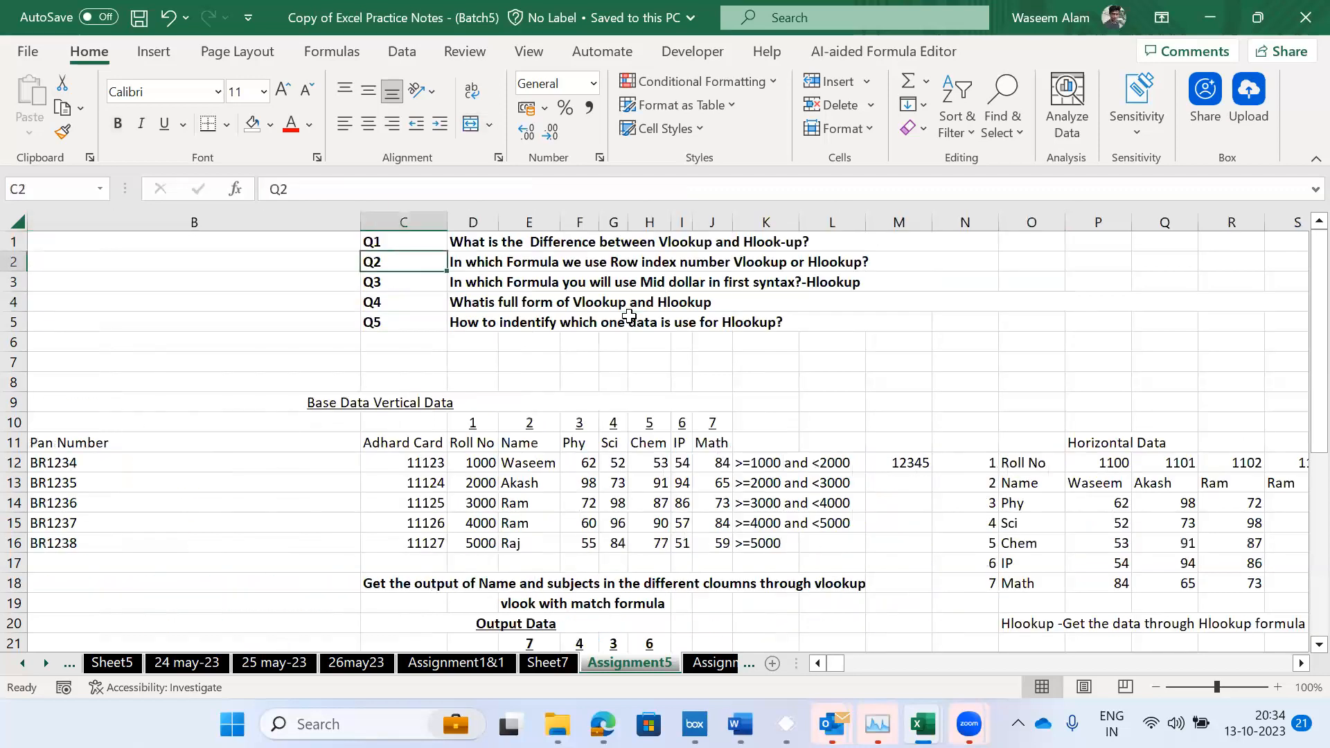
pyautogui.press('Down')
pyautogui.press('Down')
pyautogui.press('Down')
pyautogui.press('Down')
pyautogui.press('Down')
pyautogui.press('Down')
pyautogui.press('Down')
pyautogui.press('Down')
pyautogui.press('Down')
pyautogui.press('Down')
pyautogui.press('Down')
pyautogui.press('Down')
pyautogui.press('Down')
pyautogui.press('Down')
pyautogui.press('Down')
pyautogui.press('Down')
pyautogui.press('Down')
pyautogui.press('Down')
pyautogui.press('Down')
pyautogui.press('Down')
pyautogui.press('Up')
pyautogui.press('Up')
pyautogui.press('Up')
pyautogui.press('Up')
pyautogui.press('Up')
pyautogui.press('Up')
pyautogui.press('Up')
pyautogui.press('Up')
pyautogui.press('Up')
pyautogui.press('Up')
pyautogui.press('Up')
pyautogui.press('Up')
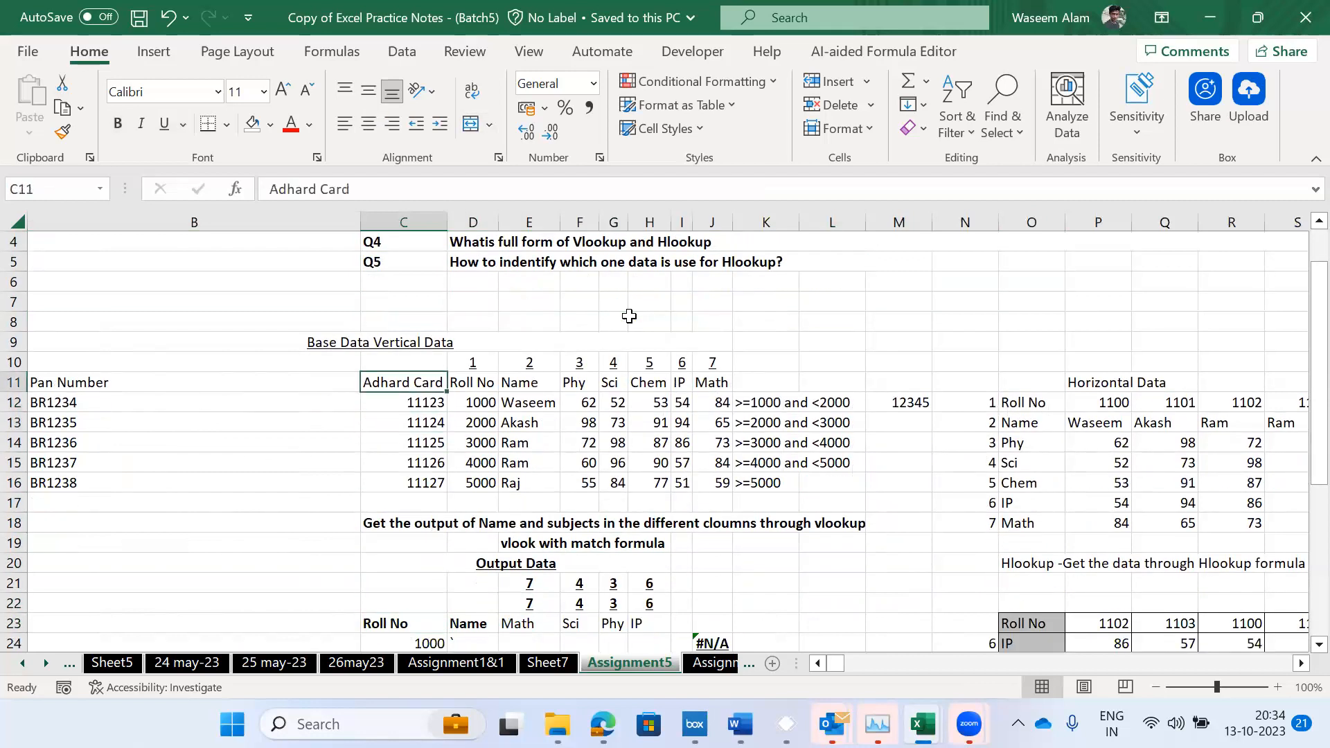
# - Examine the Roll No column of the base data and the Output Data area beneath it, ending at D13
pyautogui.press('Right')
pyautogui.press('Down')
pyautogui.press('Down')
pyautogui.press('Down')
pyautogui.press('Down')
pyautogui.press('Down')
pyautogui.press('Down')
pyautogui.press('Down')
pyautogui.press('Down')
pyautogui.press('Down')
pyautogui.press('Down')
pyautogui.press('Down')
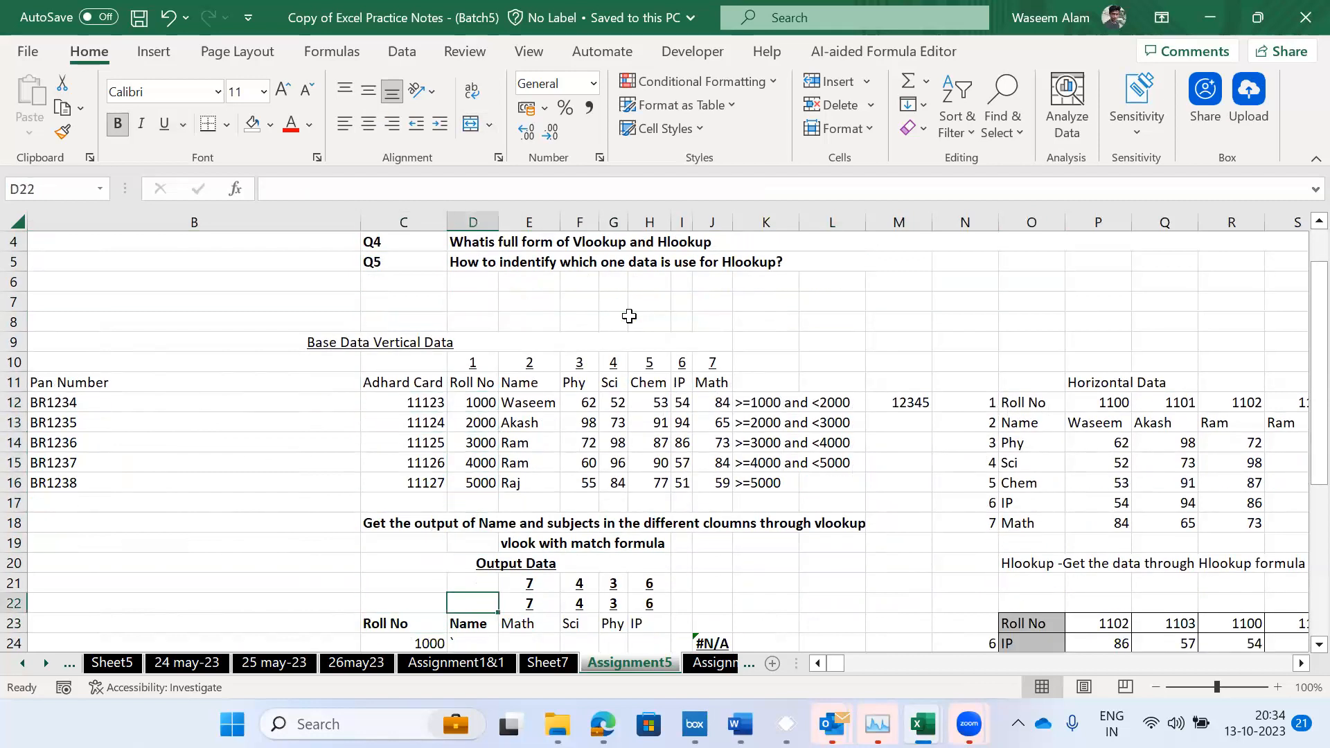
pyautogui.press('Up')
pyautogui.press('Up')
pyautogui.press('Up')
pyautogui.press('Up')
pyautogui.press('Up')
pyautogui.press('Up')
pyautogui.press('Up')
pyautogui.press('Up')
pyautogui.press('Up')
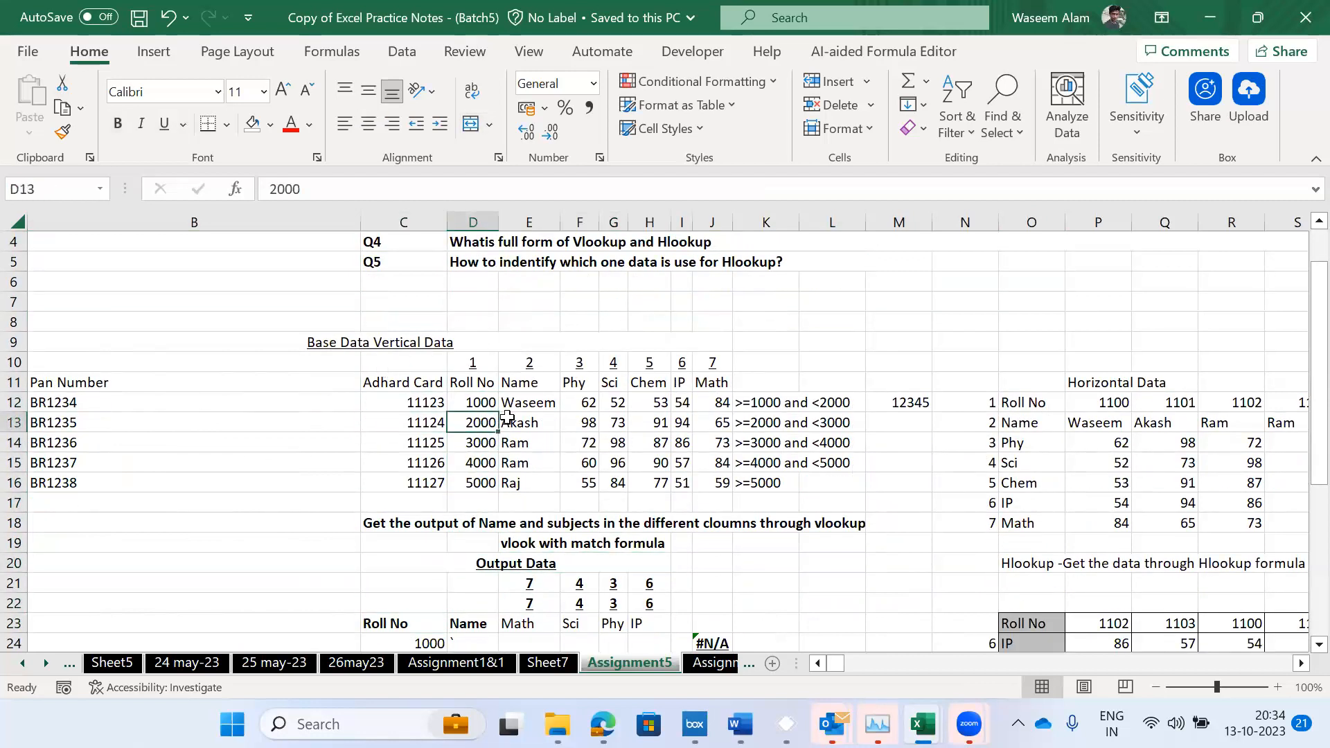
# - Highlight the base vertical data from the Adhard Card and Roll No columns across the subject marks
pyautogui.click(507, 417)
pyautogui.press('Left')
pyautogui.press('Left')
pyautogui.press('Up')
pyautogui.press('Up')
pyautogui.hotkey('shift', 'Down')
pyautogui.hotkey('shift', 'Down')
pyautogui.hotkey('shift', 'Down')
pyautogui.hotkey('shift', 'Down')
pyautogui.hotkey('shift', 'Down')
pyautogui.hotkey('shift', 'Right')
pyautogui.hotkey('shift', 'Right')
pyautogui.hotkey('shift', 'Right')
pyautogui.hotkey('shift', 'Right')
pyautogui.hotkey('shift', 'Right')
pyautogui.hotkey('shift', 'Right')
# - Examine the area below the base data down to row 31, ending at D24 in the output table's Name column
pyautogui.press('Down')
pyautogui.press('Down')
pyautogui.press('Down')
pyautogui.press('Down')
pyautogui.press('Down')
pyautogui.press('Down')
pyautogui.press('Down')
pyautogui.press('Down')
pyautogui.press('Down')
pyautogui.press('Down')
pyautogui.press('Down')
pyautogui.press('Down')
pyautogui.press('Down')
pyautogui.press('Down')
pyautogui.press('Down')
pyautogui.press('Down')
pyautogui.press('Down')
pyautogui.press('Down')
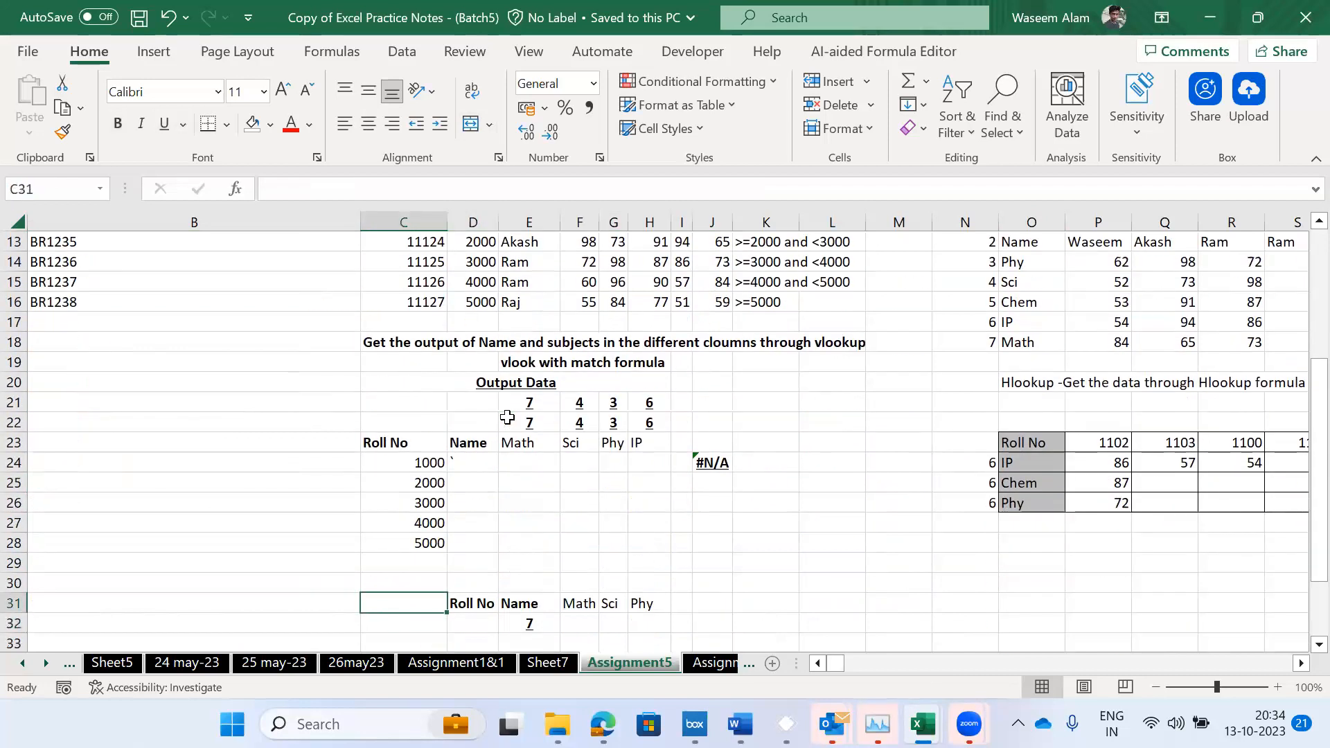
pyautogui.press('Up')
pyautogui.press('Up')
pyautogui.press('Up')
pyautogui.press('Up')
pyautogui.press('Up')
pyautogui.press('Up')
pyautogui.press('Up')
pyautogui.press('Right')
pyautogui.press('Down')
pyautogui.press('Down')
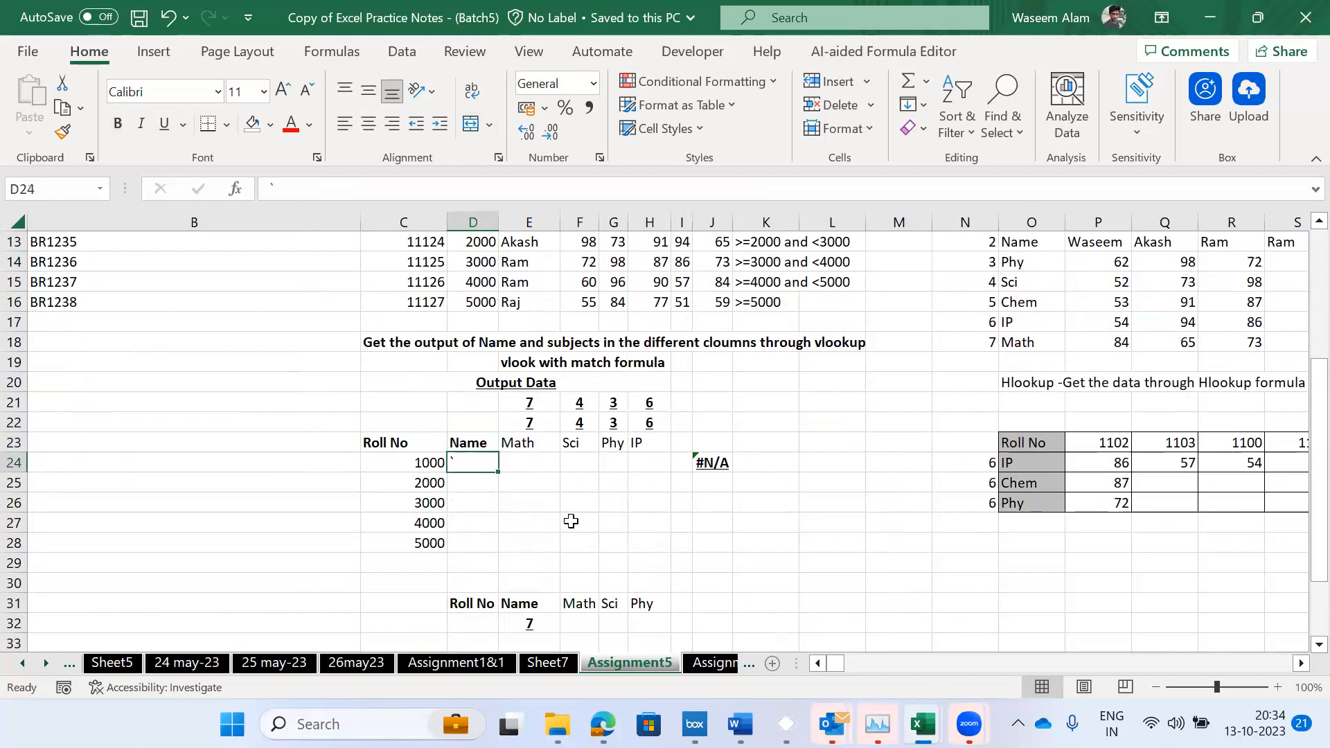
pyautogui.write('=VLOOKUP(')
pyautogui.press('Left')
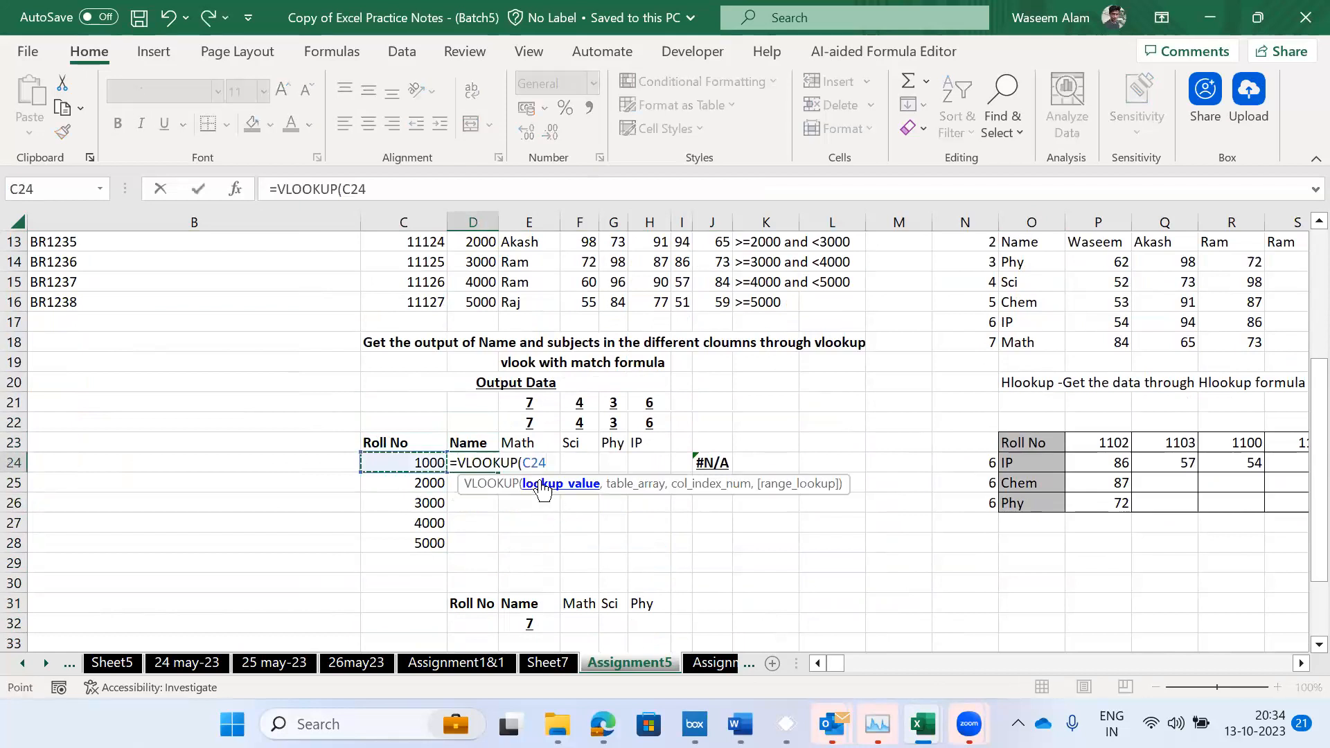
pyautogui.press('Escape')
pyautogui.write('=')
pyautogui.press('Escape')
pyautogui.press('Left')
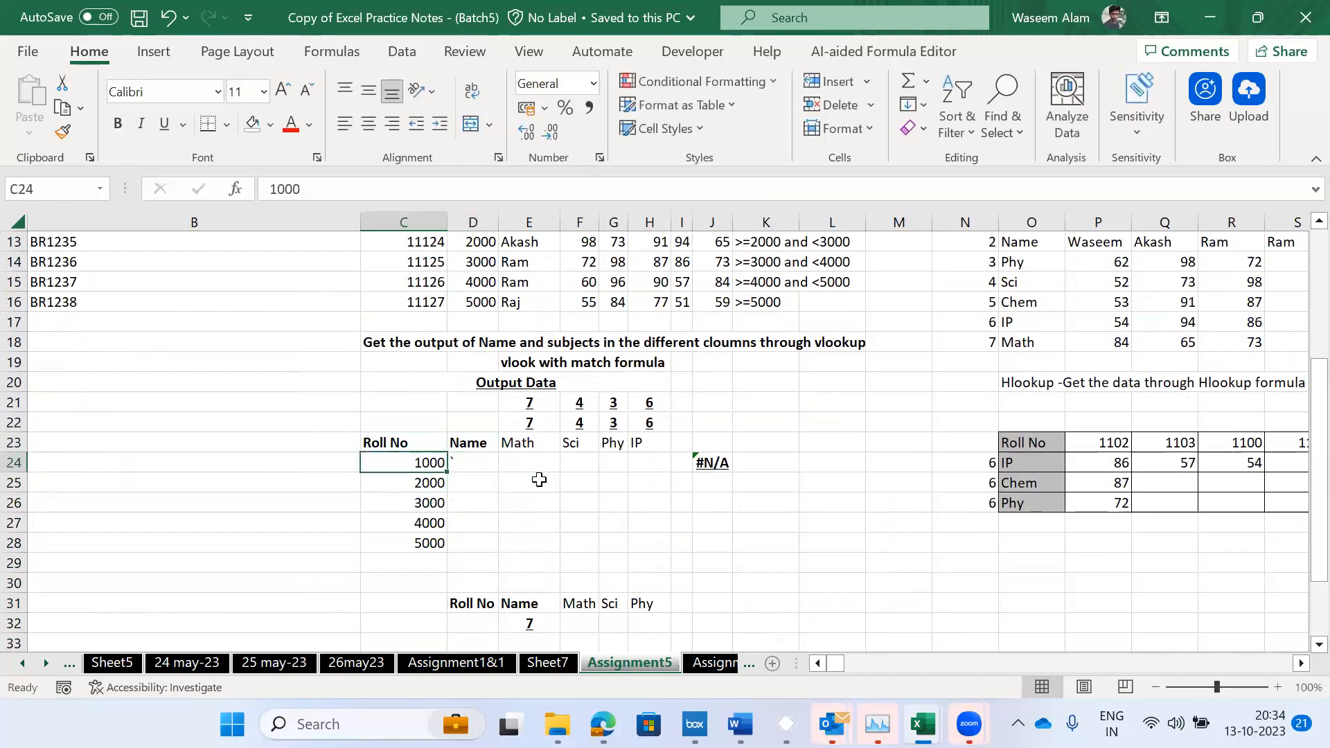
pyautogui.press('Right')
pyautogui.write('=')
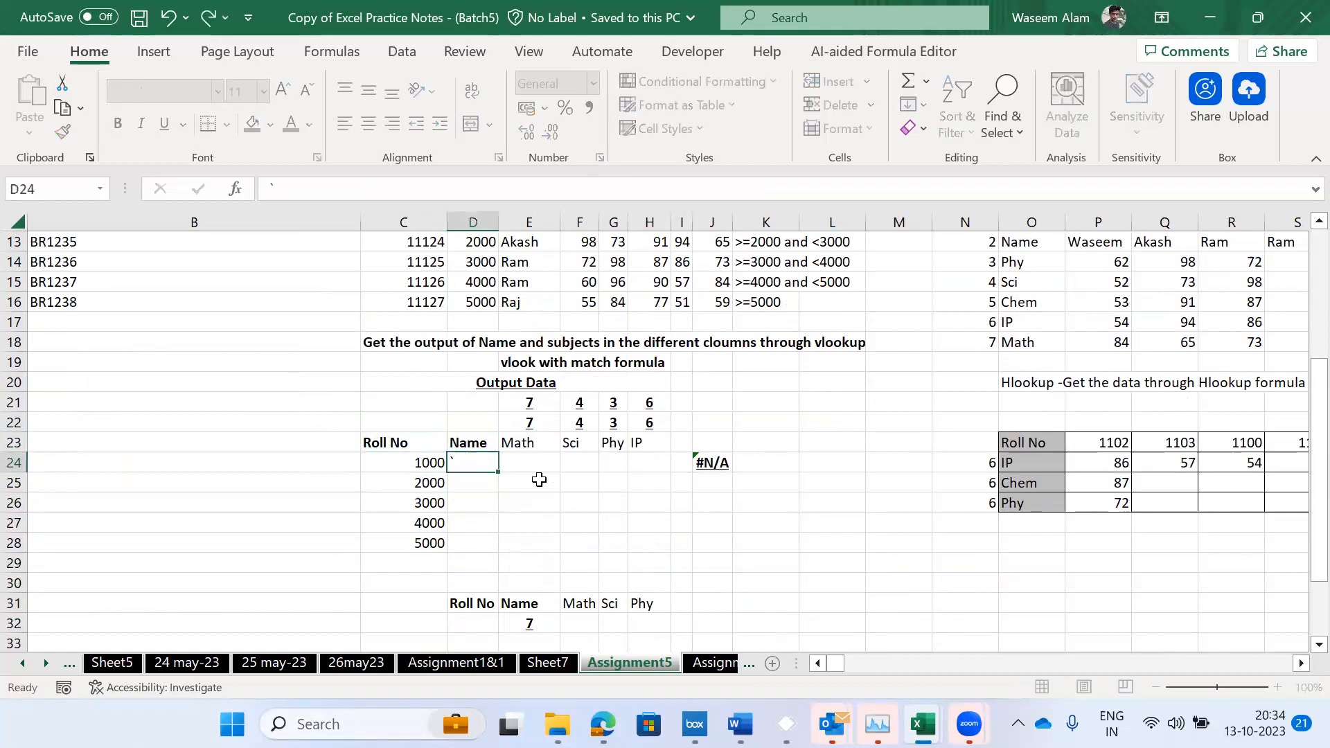
pyautogui.press('Escape')
pyautogui.press('Up')
pyautogui.press('Down')
# - Start a VLOOKUP formula in D24 with the roll number $C24 as lookup value, locking only its column
pyautogui.write('=v')
pyautogui.press('Tab')
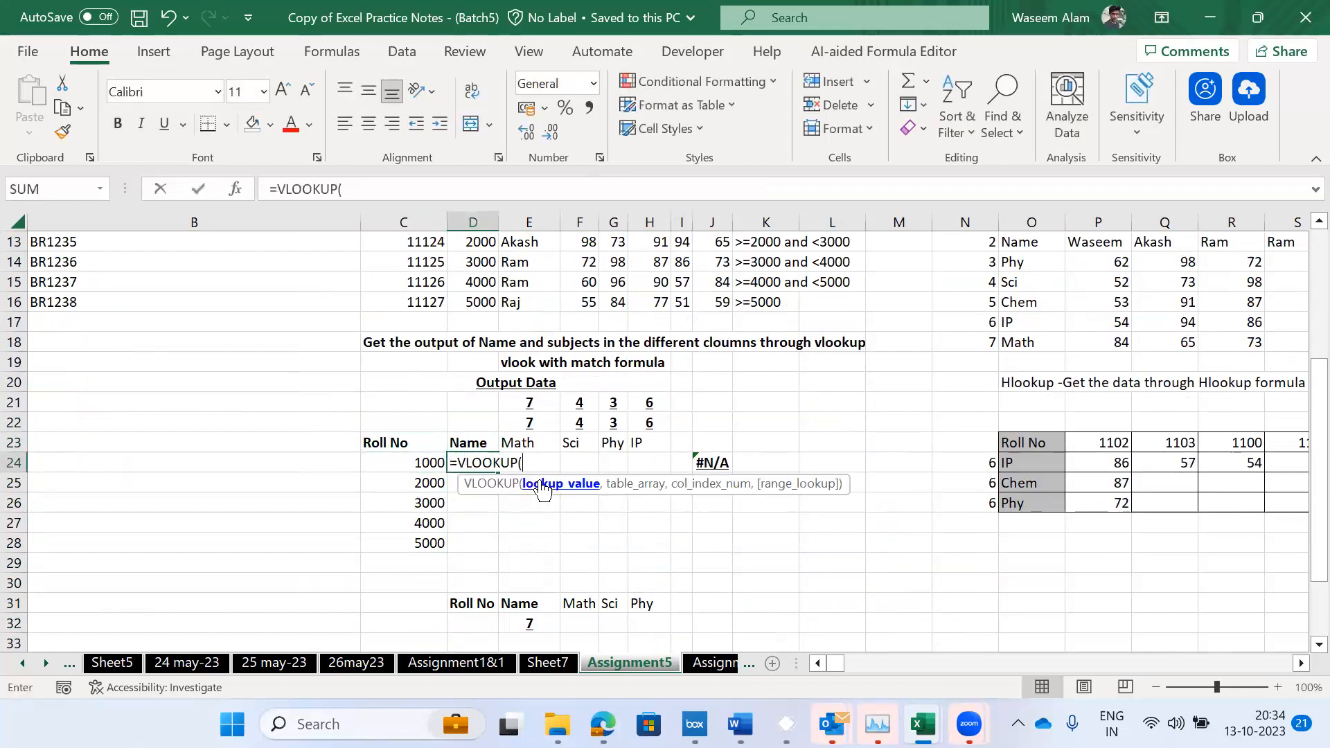
pyautogui.press('Left')
pyautogui.press('F4')
pyautogui.press('F4')
pyautogui.press('F4')
pyautogui.write(',')
# - Complete the D24 formula with the absolute table range $D$11:$J$16, column index 2 and exact match 0
pyautogui.press('Up')
pyautogui.press('Up')
pyautogui.press('Up')
pyautogui.press('Up')
pyautogui.press('Up')
pyautogui.press('Up')
pyautogui.press('Up')
pyautogui.press('Up')
pyautogui.press('Up')
pyautogui.press('Up')
pyautogui.press('Up')
pyautogui.press('Up')
pyautogui.press('Up')
pyautogui.press('Up')
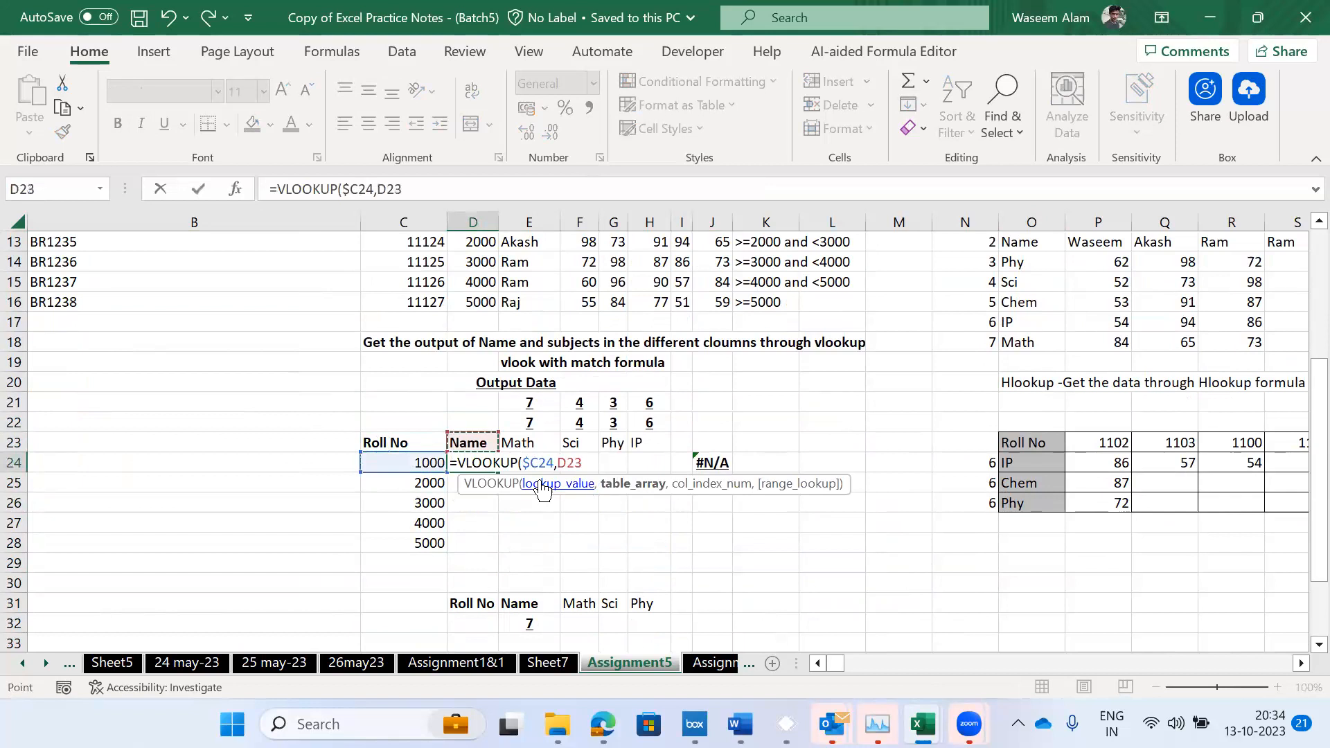
pyautogui.press('Down')
pyautogui.hotkey('shift', 'Right')
pyautogui.hotkey('shift', 'Right')
pyautogui.hotkey('shift', 'Right')
pyautogui.hotkey('shift', 'Right')
pyautogui.hotkey('shift', 'Right')
pyautogui.hotkey('shift', 'Right')
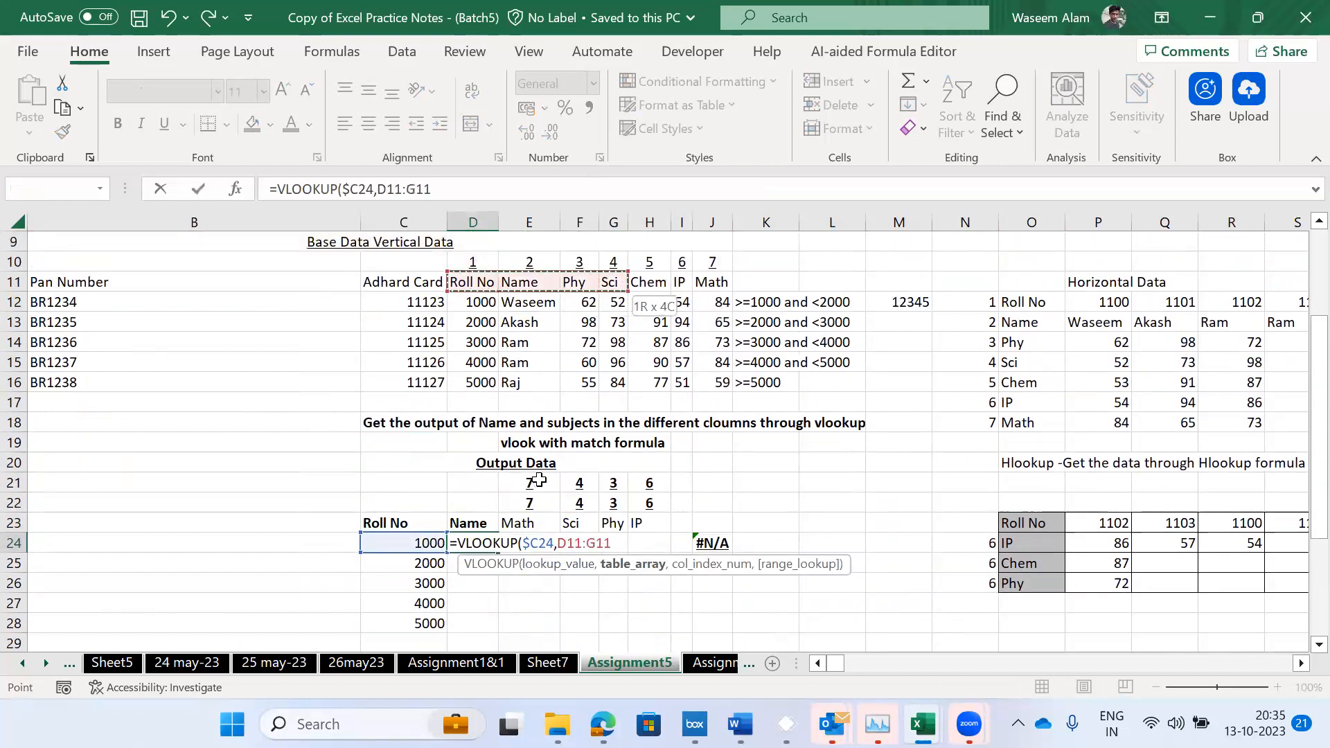
pyautogui.hotkey('shift', 'Down')
pyautogui.hotkey('shift', 'Down')
pyautogui.hotkey('shift', 'Down')
pyautogui.hotkey('shift', 'Down')
pyautogui.hotkey('shift', 'Down')
pyautogui.press('F4')
pyautogui.write(',')
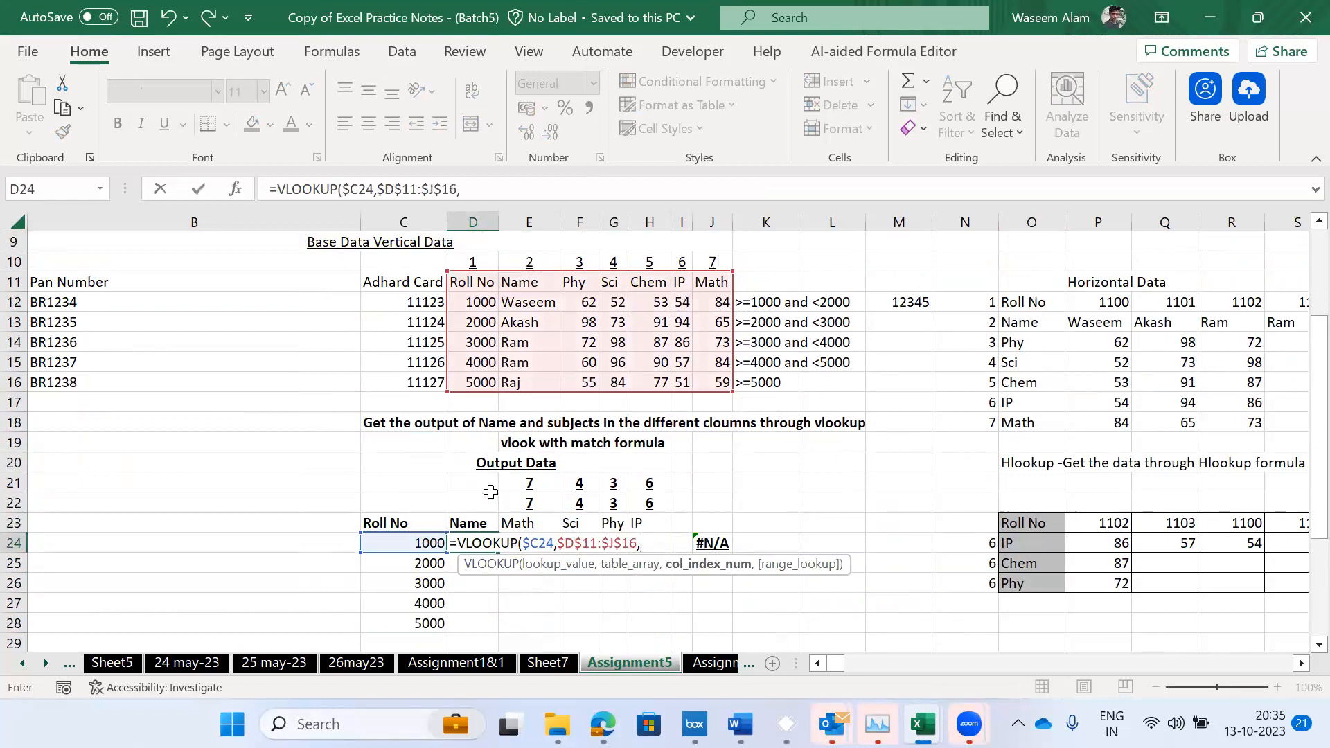
pyautogui.write('2,0')
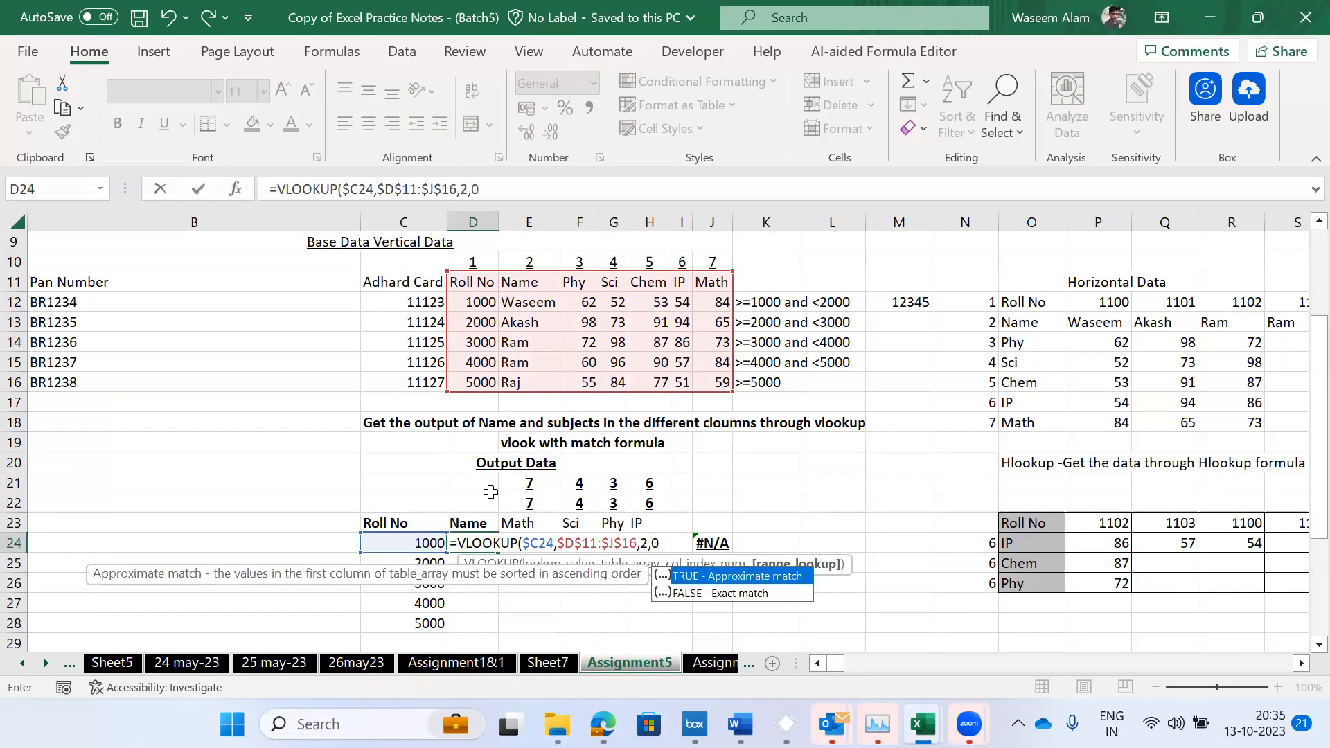
pyautogui.press('Return')
# - Fill the VLOOKUP formula from D24 down through D28
pyautogui.press('Down')
pyautogui.press('Down')
pyautogui.press('Down')
pyautogui.hotkey('shift', 'Up')
pyautogui.hotkey('shift', 'Up')
pyautogui.hotkey('shift', 'Up')
pyautogui.hotkey('shift', 'Up')
pyautogui.hotkey('ctrl', 'd')
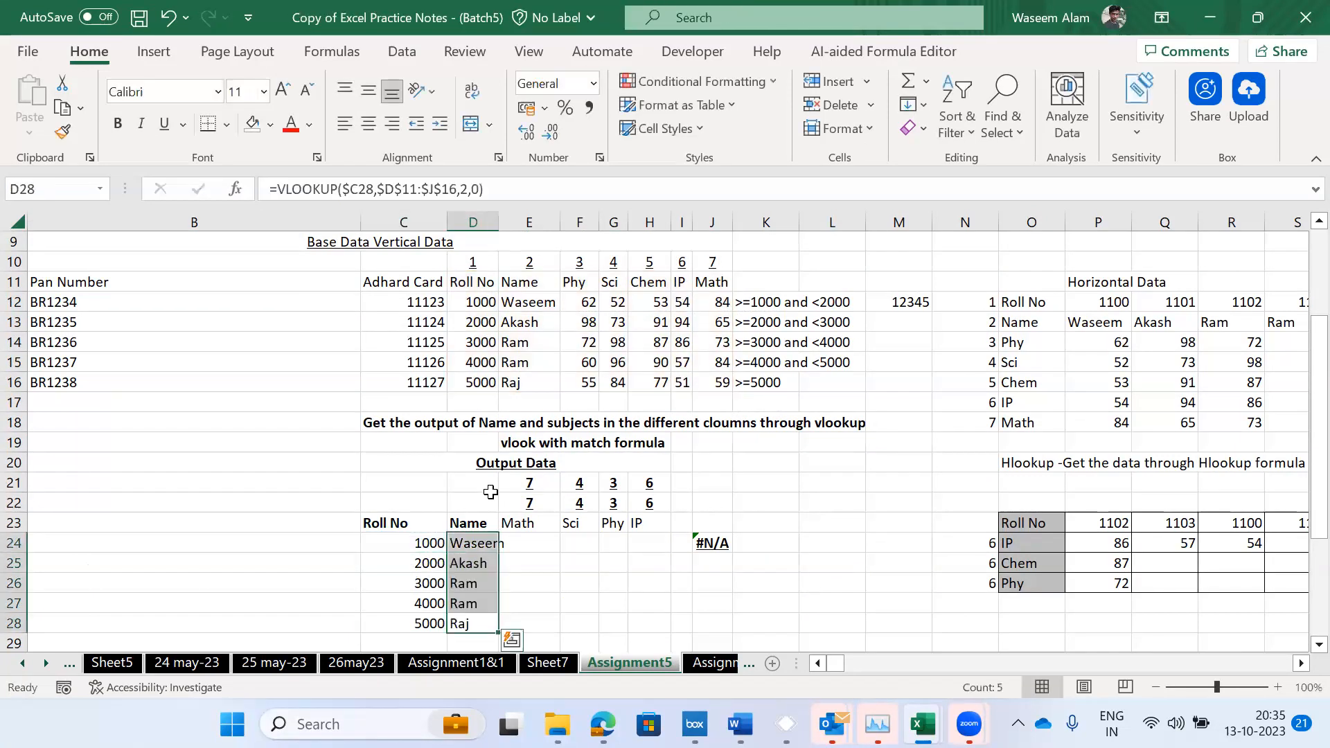
# - Check the roll numbers in the output table against the Name entries beside them
pyautogui.scroll(-2, 491, 492)
pyautogui.press('Left')
pyautogui.hotkey('shift', 'Down')
pyautogui.hotkey('shift', 'Down')
pyautogui.hotkey('shift', 'Down')
pyautogui.hotkey('shift', 'Down')
pyautogui.press('Right')
pyautogui.press('Left')
pyautogui.hotkey('ctrl', 'shift', 'Down')
pyautogui.press('Right')
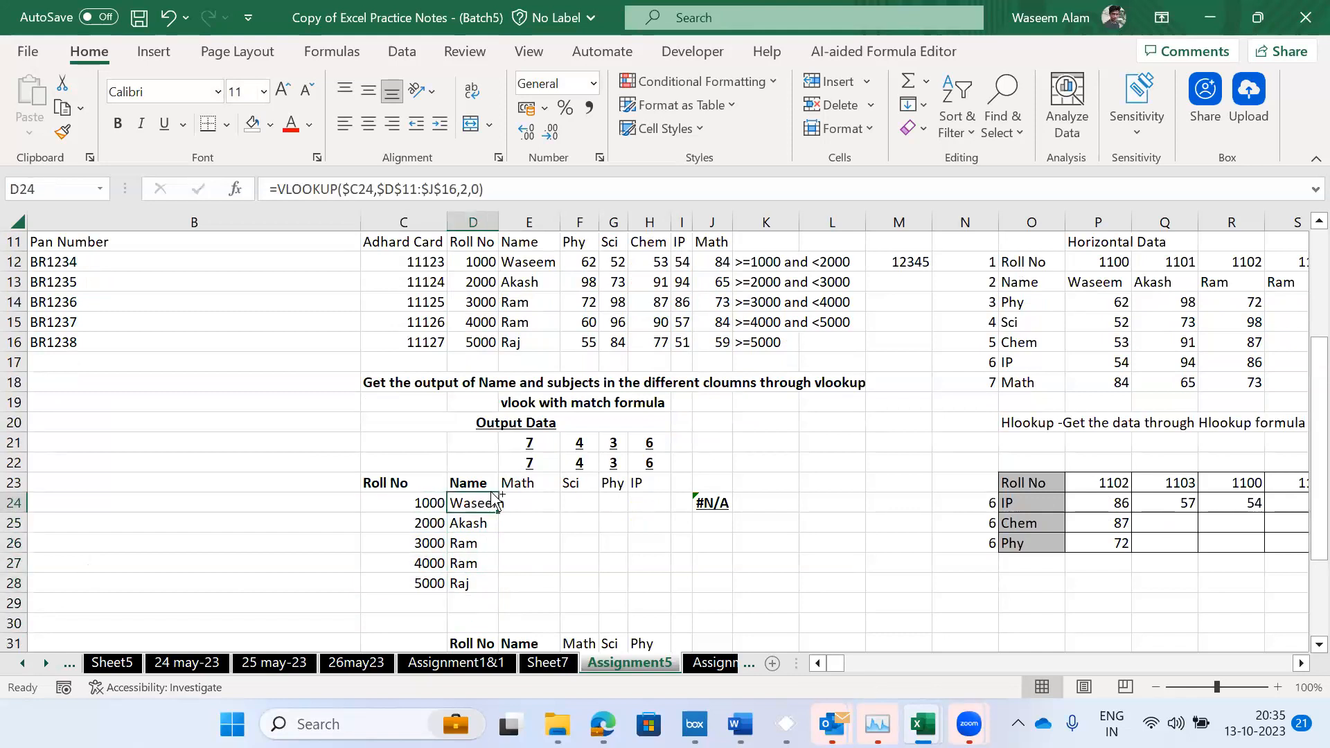
# - Autofit the width of column D to the names in D24:D28
pyautogui.hotkey('ctrl', 'shift', 'Down')
pyautogui.press('Right')
pyautogui.press('Left')
pyautogui.hotkey('ctrl', 'shift', 'Down')
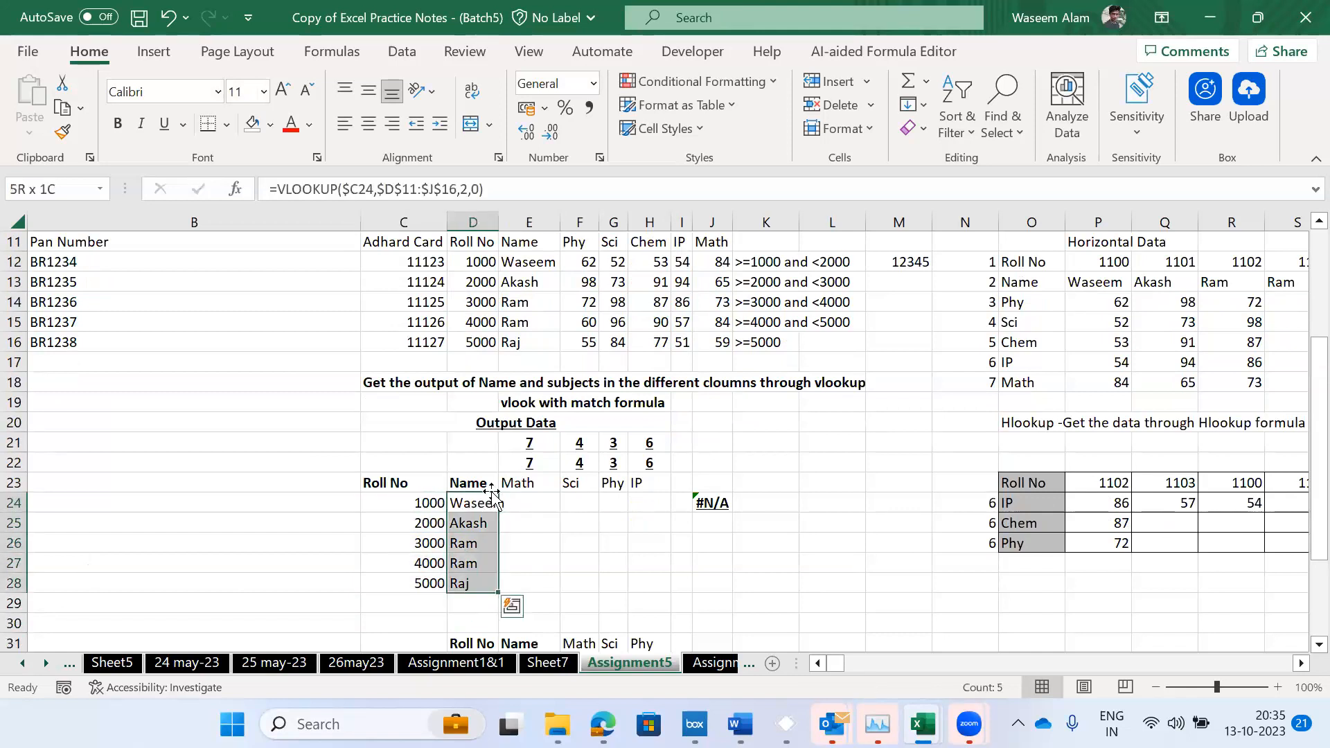
pyautogui.hotkey('alt', 'h')
pyautogui.press('o')
pyautogui.press('i')
# - Check the VLOOKUP formula in D24 and copy it across the row through H24
pyautogui.press('Right')
pyautogui.press('Left')
pyautogui.press('F2')
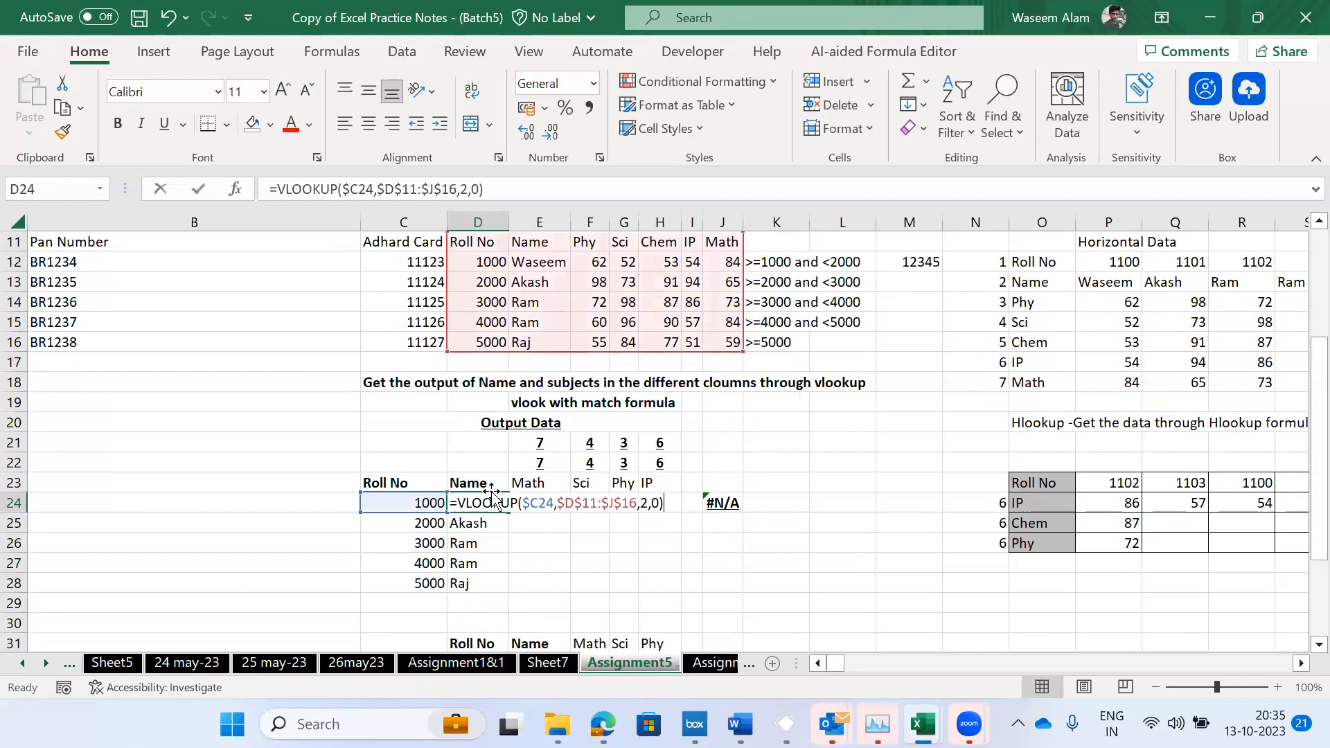
pyautogui.hotkey('shift', 'Right')
pyautogui.press('Escape')
pyautogui.hotkey('shift', 'Right')
pyautogui.hotkey('shift', 'Right')
pyautogui.hotkey('shift', 'Right')
pyautogui.press('Right')
pyautogui.press('Left')
pyautogui.hotkey('shift', 'Right')
pyautogui.hotkey('shift', 'Right')
pyautogui.hotkey('shift', 'Right')
pyautogui.hotkey('shift', 'Right')
pyautogui.hotkey('ctrl', 'r')
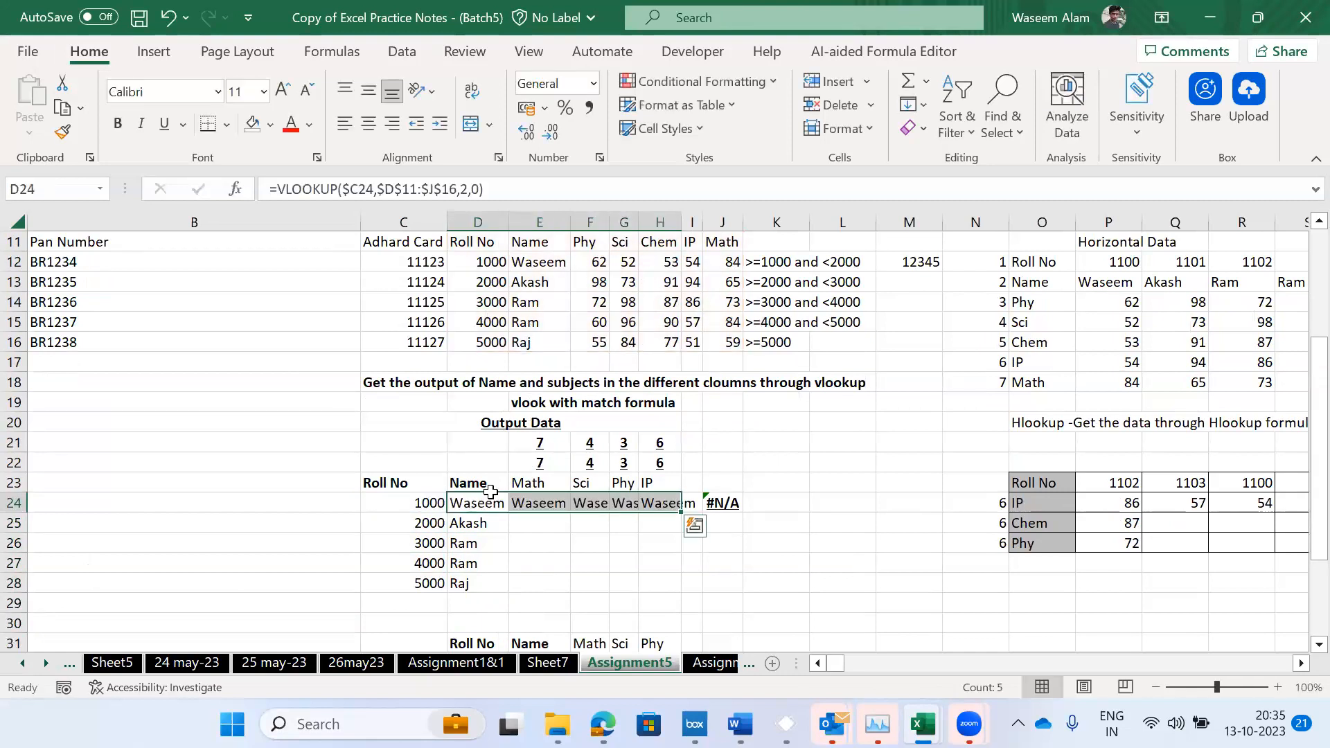
# - Change the column index of the VLOOKUP formula in E24 to 3
pyautogui.press('Right')
pyautogui.press('F2')
pyautogui.press('Left')
pyautogui.press('Left')
pyautogui.press('Left')
pyautogui.hotkey('shift', 'Left')
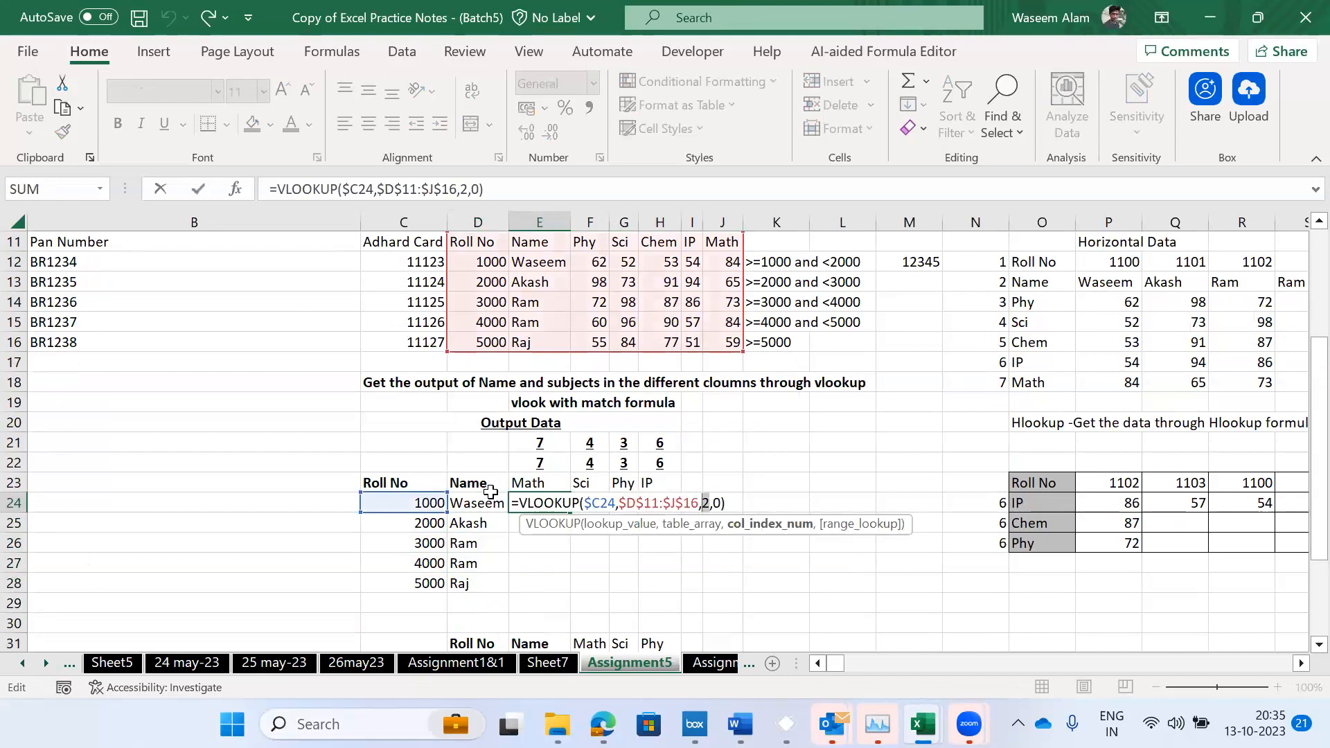
pyautogui.write('3')
pyautogui.press('Return')
pyautogui.press('Up')
pyautogui.press('Right')
pyautogui.press('F2')
pyautogui.press('Left')
pyautogui.press('Left')
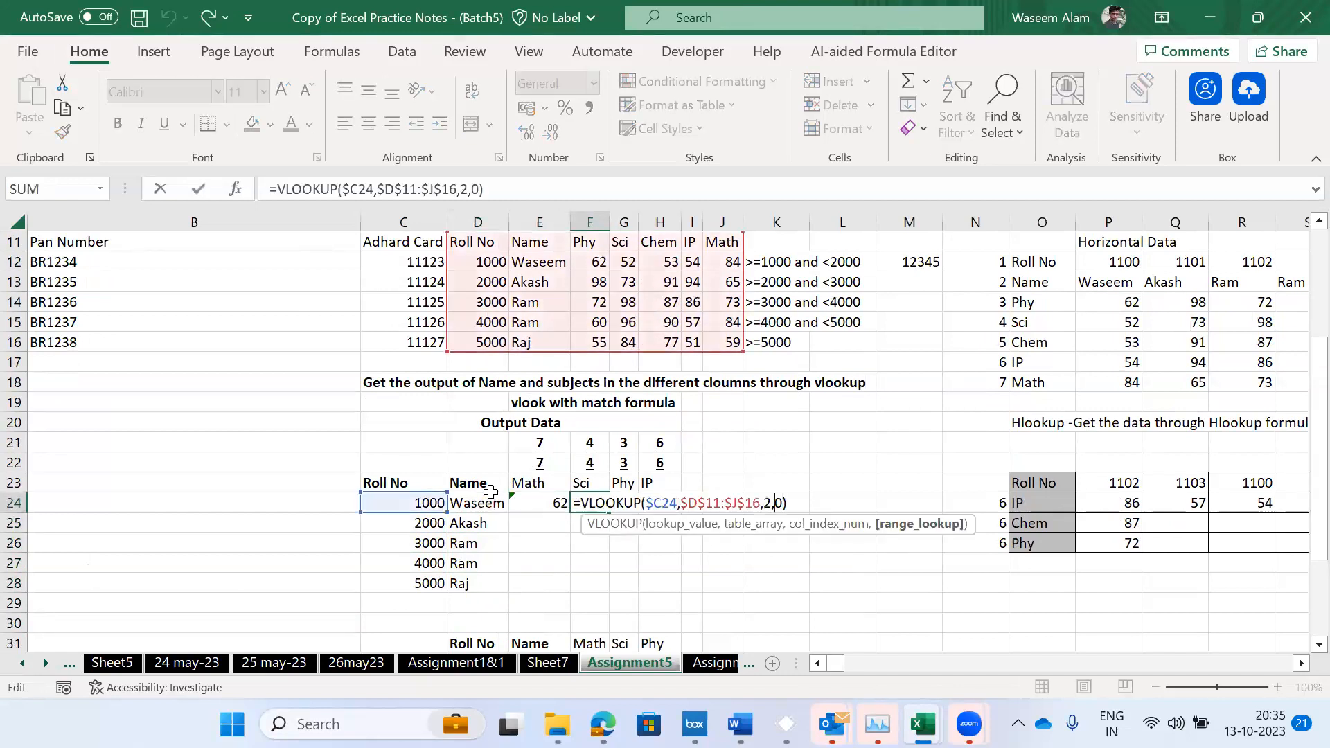
pyautogui.press('Escape')
pyautogui.press('Left')
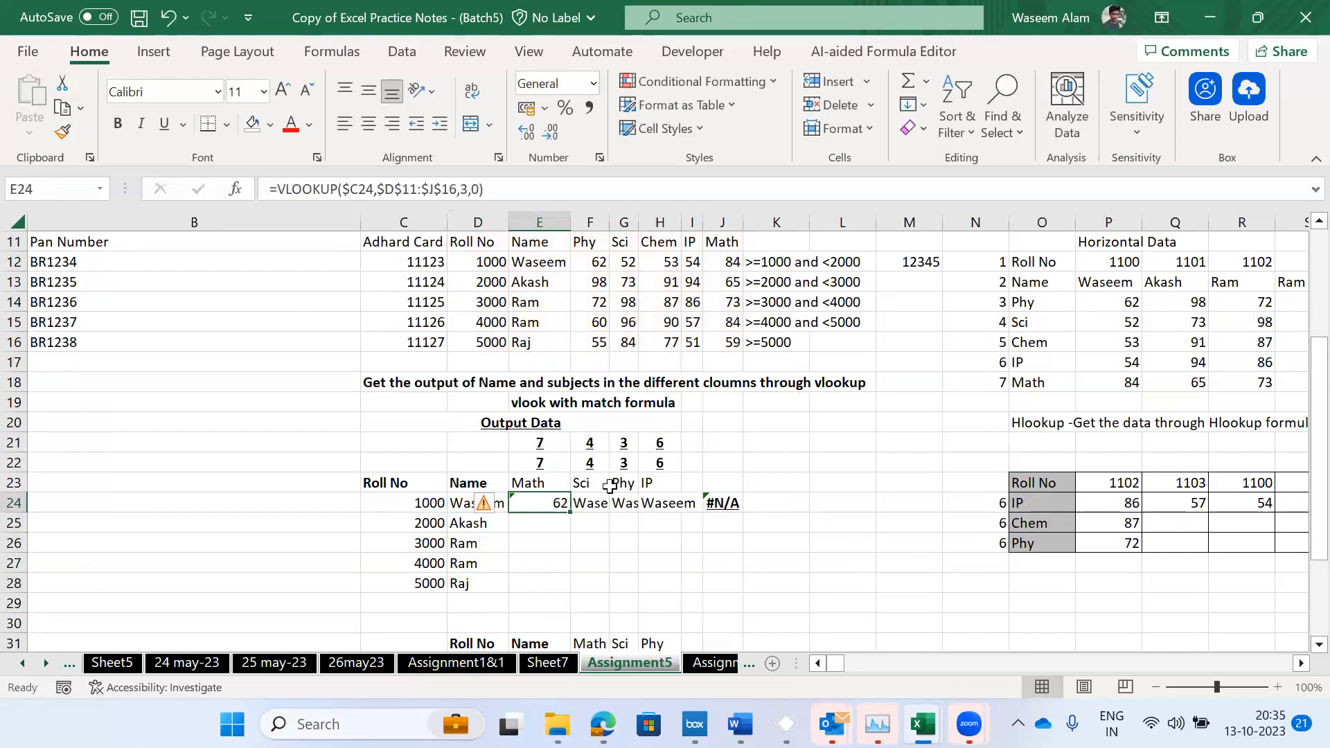
# - Set the column index of the VLOOKUP formula in E24 to 7 and check the result against roll number 1000's Math mark
pyautogui.click(467, 243)
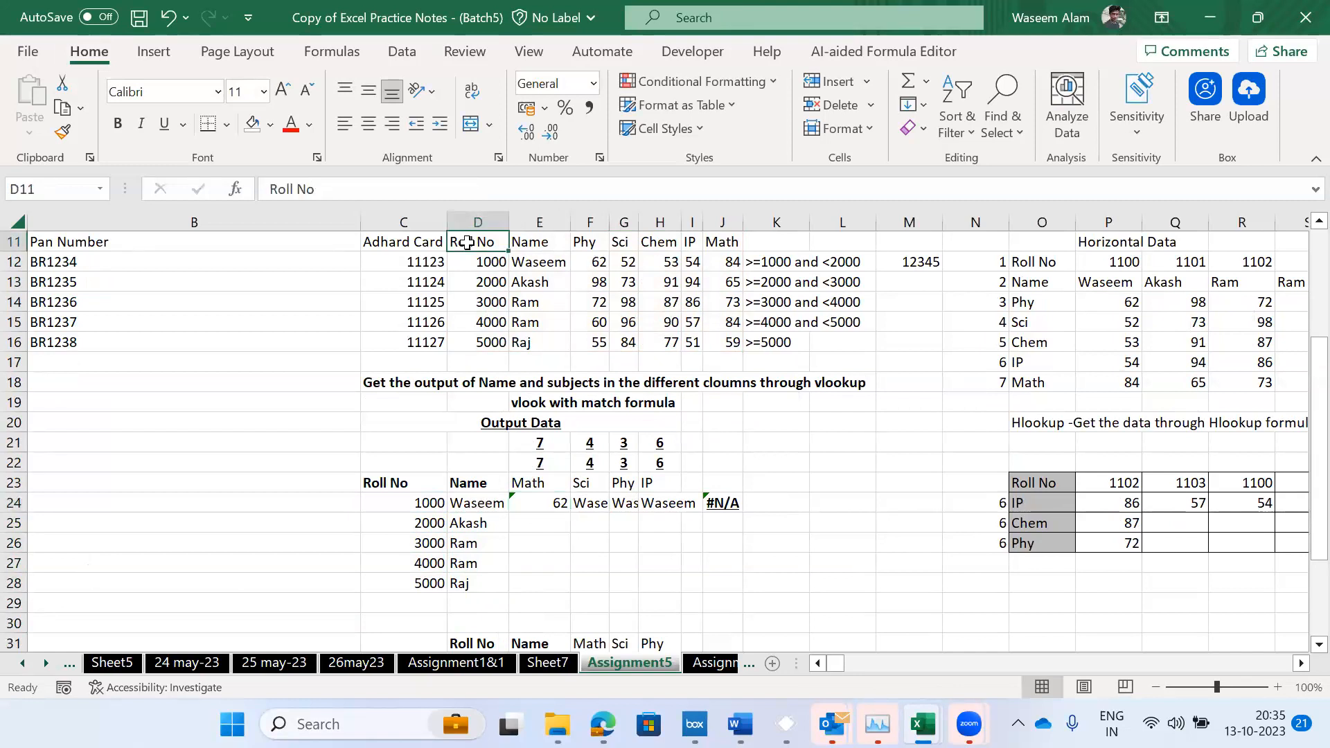
pyautogui.hotkey('shift', 'Right')
pyautogui.hotkey('shift', 'Right')
pyautogui.hotkey('shift', 'Left')
pyautogui.hotkey('shift', 'Left')
pyautogui.hotkey('shift', 'Right')
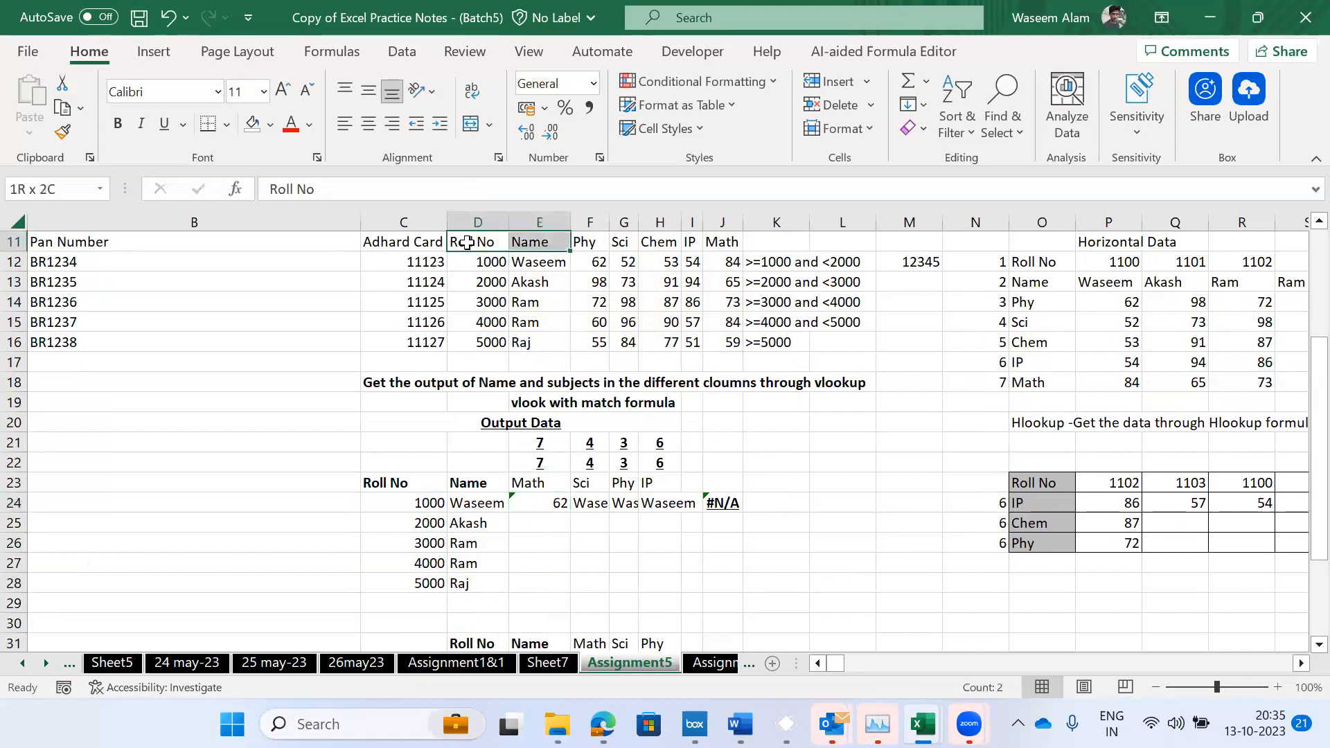
pyautogui.hotkey('shift', 'Right')
pyautogui.hotkey('shift', 'Right')
pyautogui.hotkey('shift', 'Right')
pyautogui.hotkey('shift', 'Right')
pyautogui.hotkey('shift', 'Right')
pyautogui.press('Down')
pyautogui.press('Down')
pyautogui.press('Right')
pyautogui.press('Down')
pyautogui.press('Down')
pyautogui.press('Down')
pyautogui.press('Down')
pyautogui.press('Down')
pyautogui.press('Down')
pyautogui.press('Down')
pyautogui.press('Down')
pyautogui.press('Down')
pyautogui.press('Down')
pyautogui.press('Down')
pyautogui.press('F2')
pyautogui.press('Left')
pyautogui.press('Left')
pyautogui.press('Left')
pyautogui.press('BackSpace')
pyautogui.write('7')
pyautogui.press('Return')
pyautogui.press('Up')
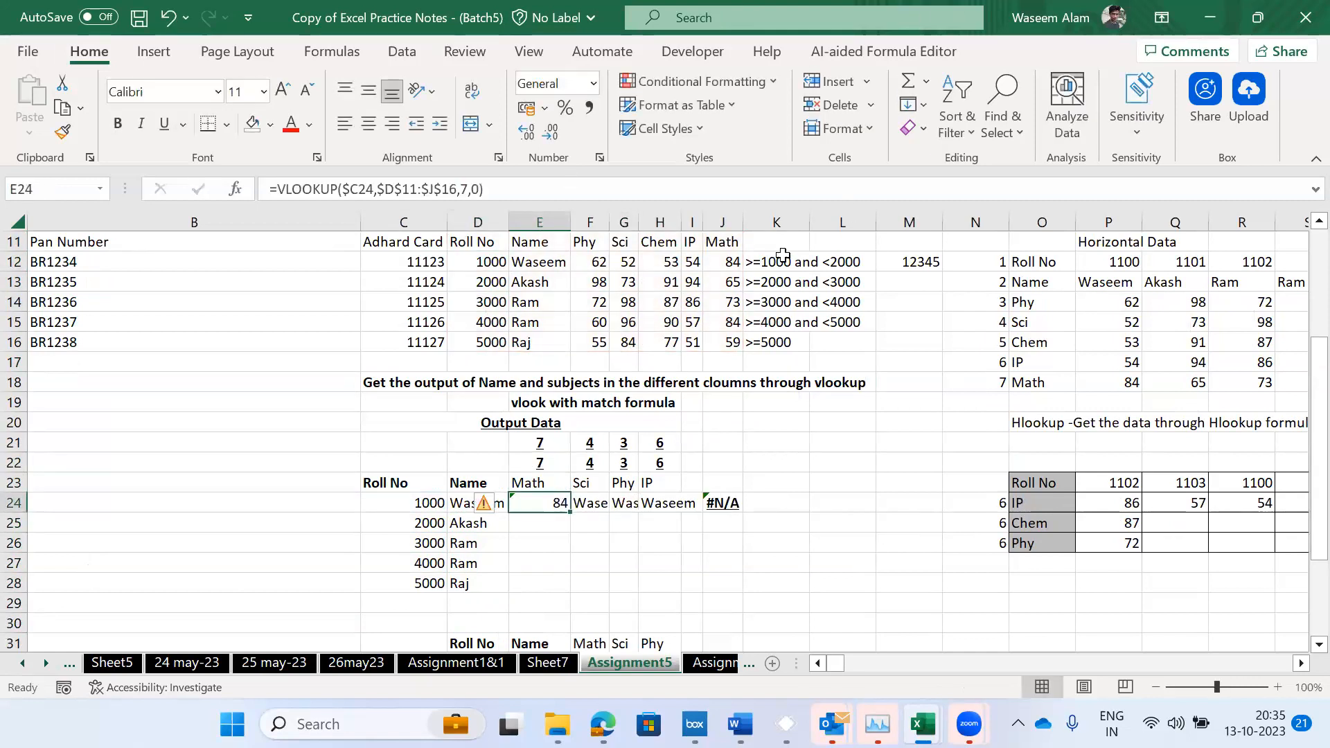
pyautogui.click(733, 265)
pyautogui.keyDown('ctrl'); pyautogui.click(418, 265); pyautogui.keyUp('ctrl')
# - Clear the formulas from E24:I24 in the output table, keeping the names in column D
pyautogui.click(557, 507)
pyautogui.hotkey('shift', 'Right')
pyautogui.hotkey('shift', 'Right')
pyautogui.hotkey('shift', 'Right')
pyautogui.hotkey('shift', 'Right')
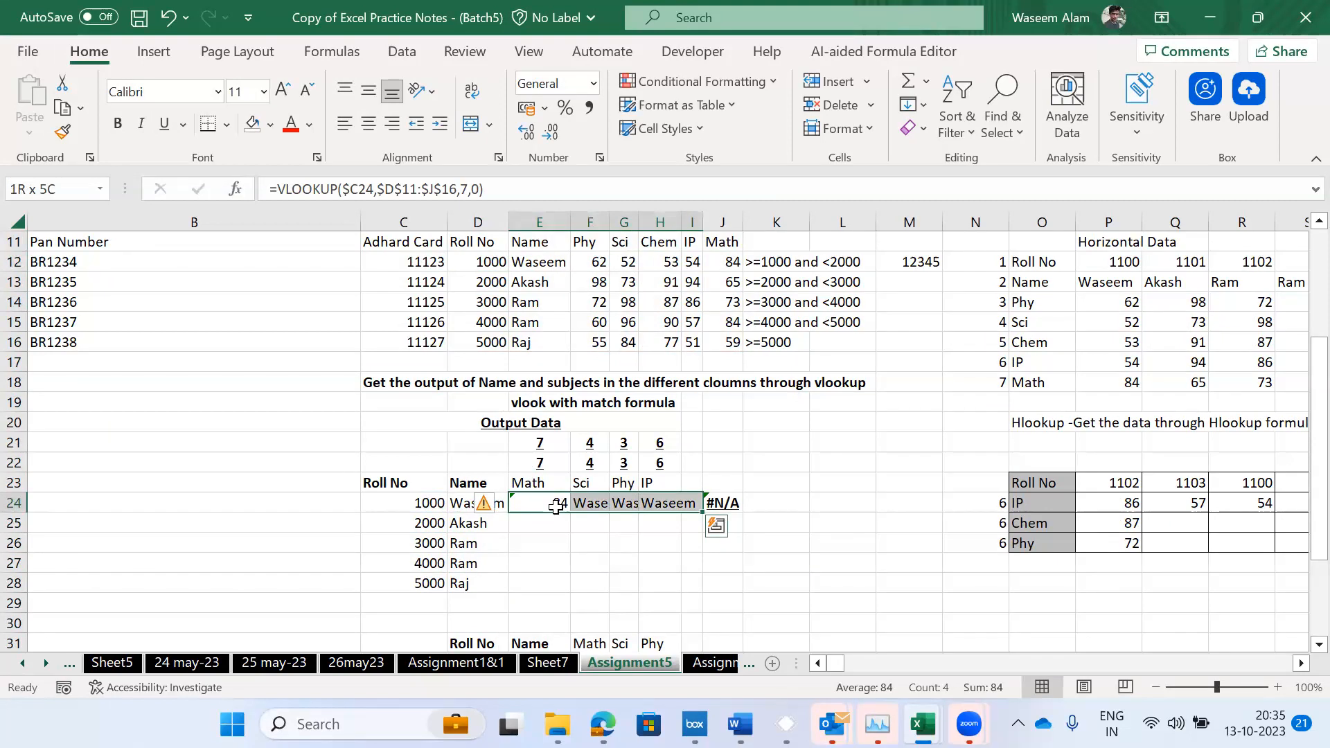
pyautogui.press('Delete')
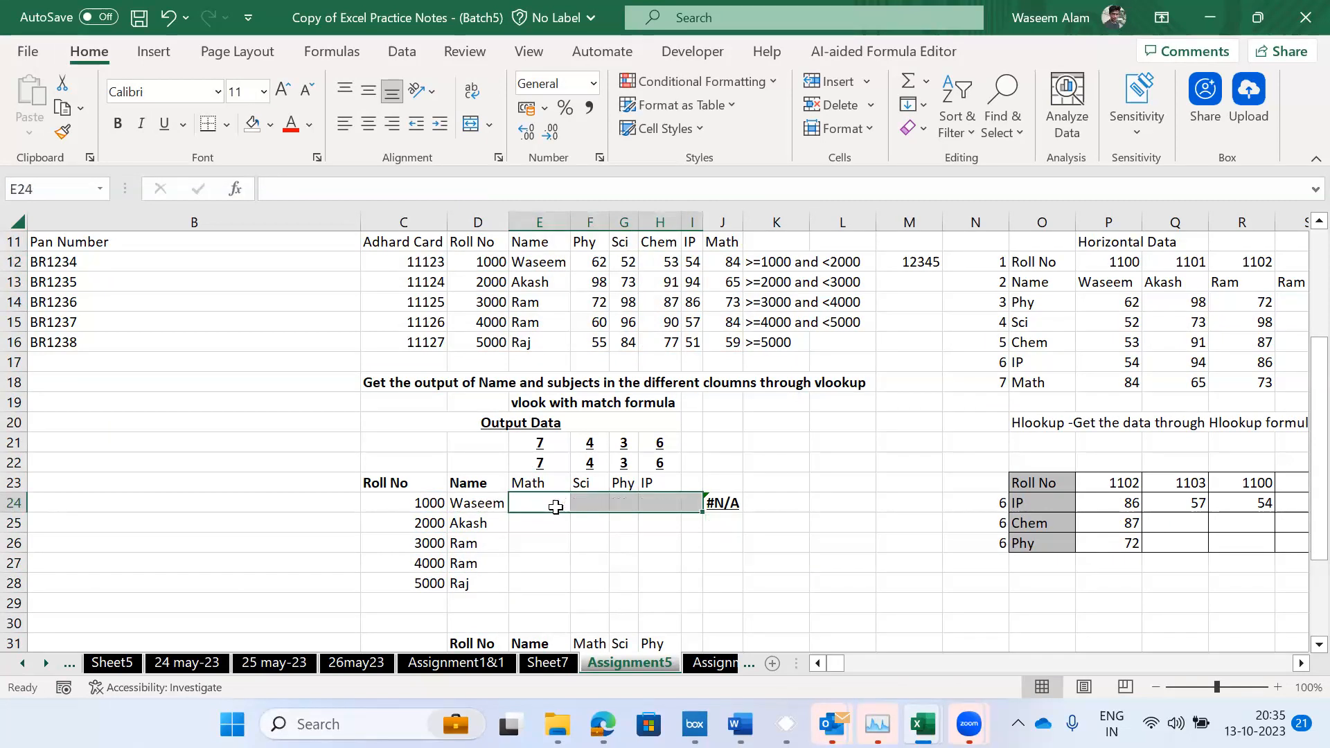
# - Look over the Horizontal Data table and the Hlookup exercise beneath it
pyautogui.press('Right')
pyautogui.press('Left')
pyautogui.press('Right')
pyautogui.press('Right')
pyautogui.press('Right')
pyautogui.press('Right')
pyautogui.press('Right')
pyautogui.press('Right')
pyautogui.press('Right')
pyautogui.press('Left')
pyautogui.press('Left')
pyautogui.press('Left')
pyautogui.press('Left')
pyautogui.press('Left')
pyautogui.press('Left')
pyautogui.press('Right')
pyautogui.press('Right')
pyautogui.press('Right')
pyautogui.press('Right')
pyautogui.press('Right')
pyautogui.press('Right')
pyautogui.press('Right')
pyautogui.press('Right')
pyautogui.press('Right')
pyautogui.press('Right')
pyautogui.press('Right')
pyautogui.press('Right')
pyautogui.press('Right')
pyautogui.press('Right')
pyautogui.press('Right')
pyautogui.press('Right')
pyautogui.press('Right')
pyautogui.press('Right')
pyautogui.press('Right')
pyautogui.press('Right')
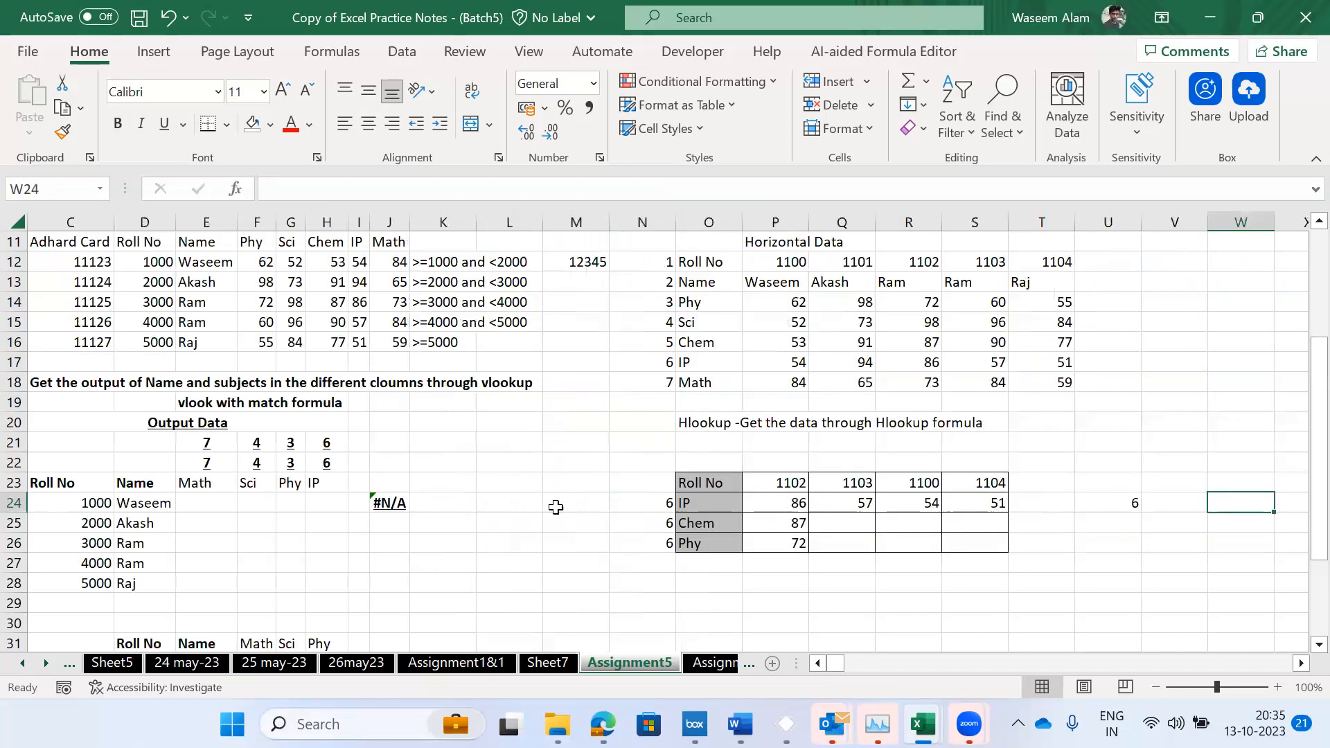
pyautogui.press('Left')
pyautogui.press('Left')
pyautogui.press('Left')
pyautogui.press('Left')
pyautogui.press('Left')
pyautogui.press('Left')
pyautogui.press('Left')
pyautogui.press('Left')
pyautogui.press('Left')
pyautogui.press('Up')
pyautogui.press('Up')
pyautogui.press('Up')
pyautogui.press('Up')
pyautogui.press('Up')
pyautogui.press('Up')
pyautogui.press('Up')
pyautogui.press('Up')
pyautogui.press('Up')
pyautogui.press('Up')
pyautogui.press('Up')
pyautogui.press('Up')
pyautogui.press('Up')
pyautogui.press('Up')
pyautogui.press('Up')
pyautogui.press('Up')
pyautogui.press('Up')
pyautogui.press('Up')
pyautogui.press('Down')
pyautogui.press('Down')
pyautogui.press('Down')
pyautogui.press('Down')
pyautogui.press('Down')
pyautogui.press('Down')
pyautogui.press('Down')
pyautogui.press('Down')
pyautogui.press('Down')
pyautogui.press('Down')
pyautogui.press('Down')
pyautogui.press('Down')
pyautogui.press('Down')
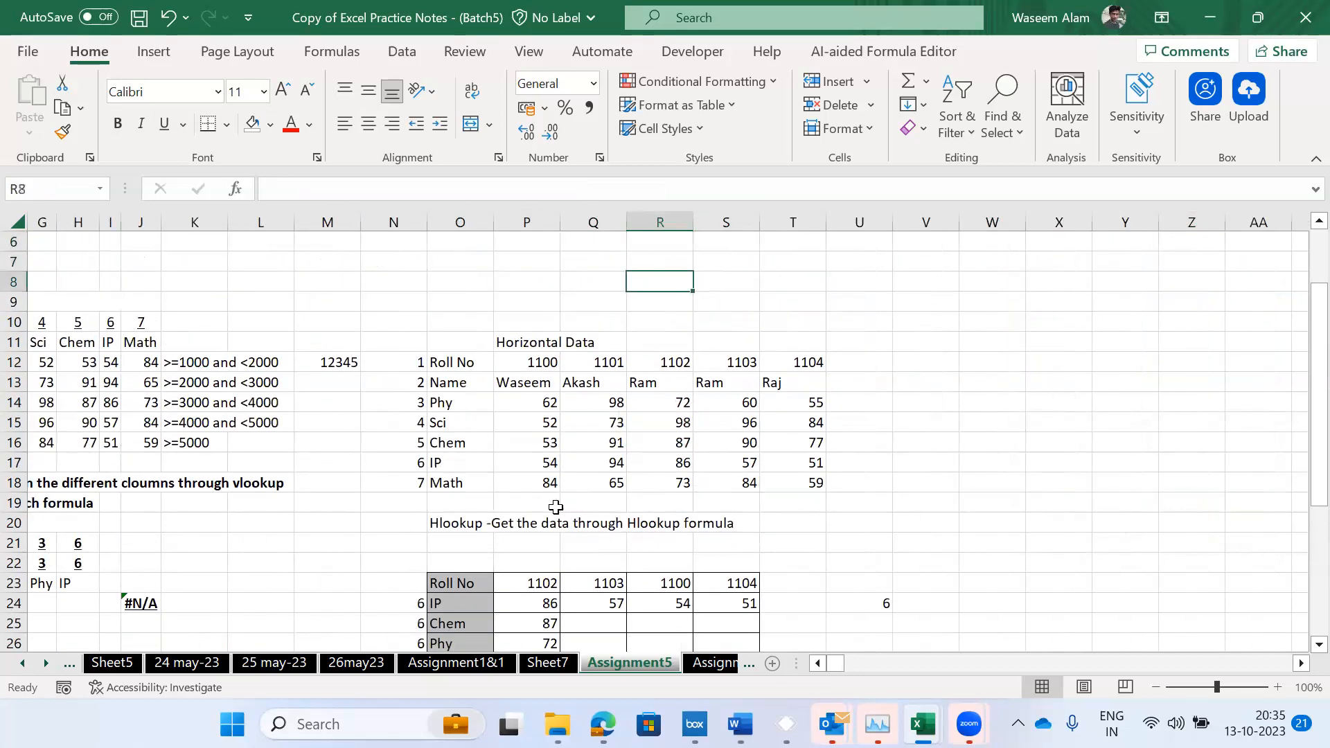
pyautogui.press('Left')
pyautogui.press('Up')
pyautogui.press('Up')
pyautogui.press('Left')
pyautogui.press('Left')
pyautogui.press('Up')
pyautogui.press('Up')
pyautogui.press('Up')
pyautogui.press('Up')
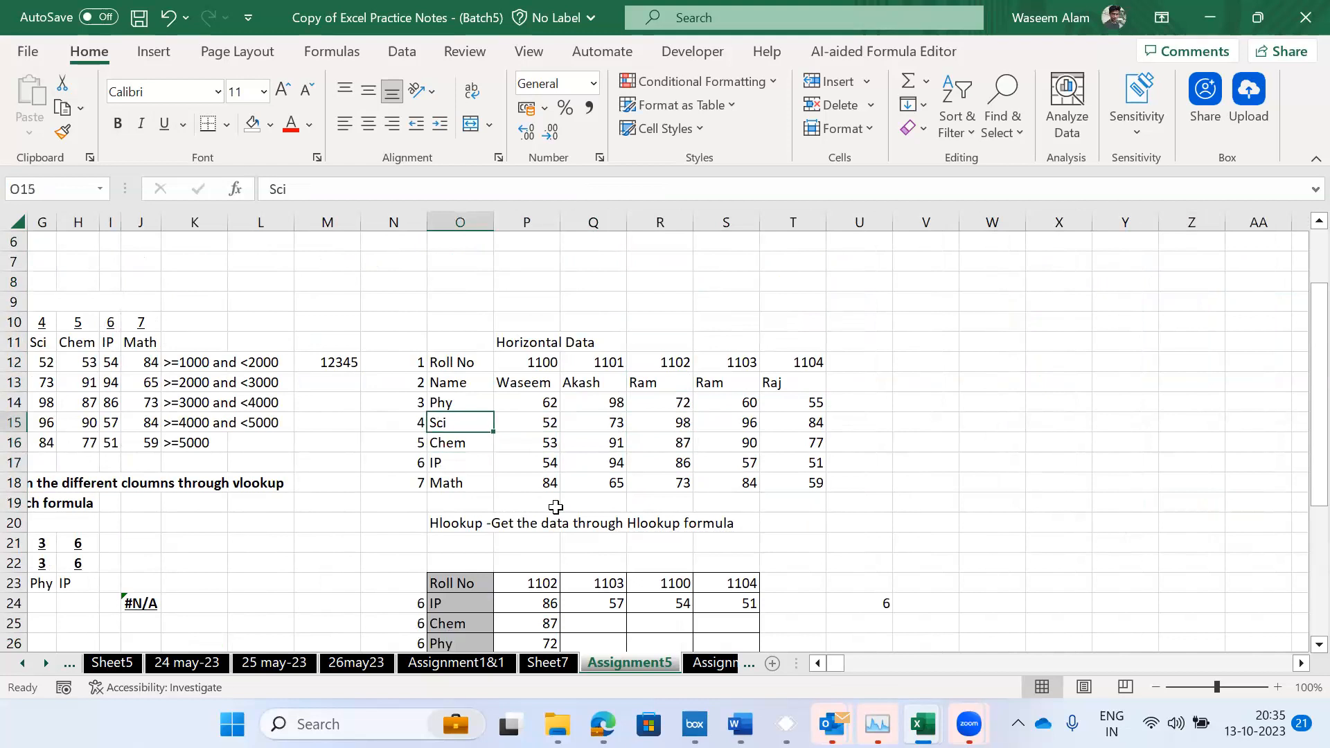
# - Review the headers and column numbers of the Base Data Vertical Data table
pyautogui.press('Left')
pyautogui.press('Left')
pyautogui.press('Left')
pyautogui.press('Left')
pyautogui.press('Left')
pyautogui.press('Left')
pyautogui.press('Left')
pyautogui.press('Left')
pyautogui.press('Left')
pyautogui.press('Left')
pyautogui.press('Left')
pyautogui.press('Left')
pyautogui.press('Left')
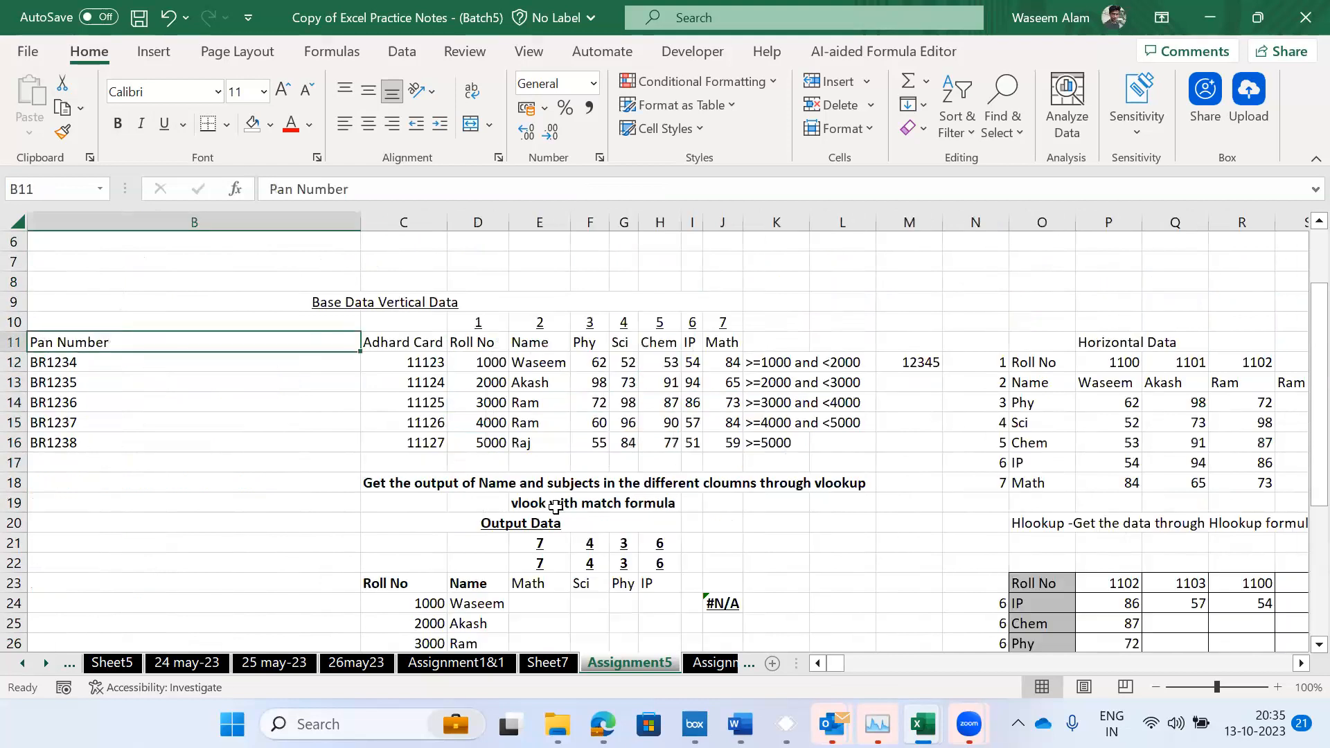
pyautogui.press('Right')
pyautogui.press('Right')
pyautogui.press('Up')
pyautogui.press('Up')
pyautogui.press('Left')
pyautogui.press('Right')
pyautogui.press('Down')
pyautogui.press('Down')
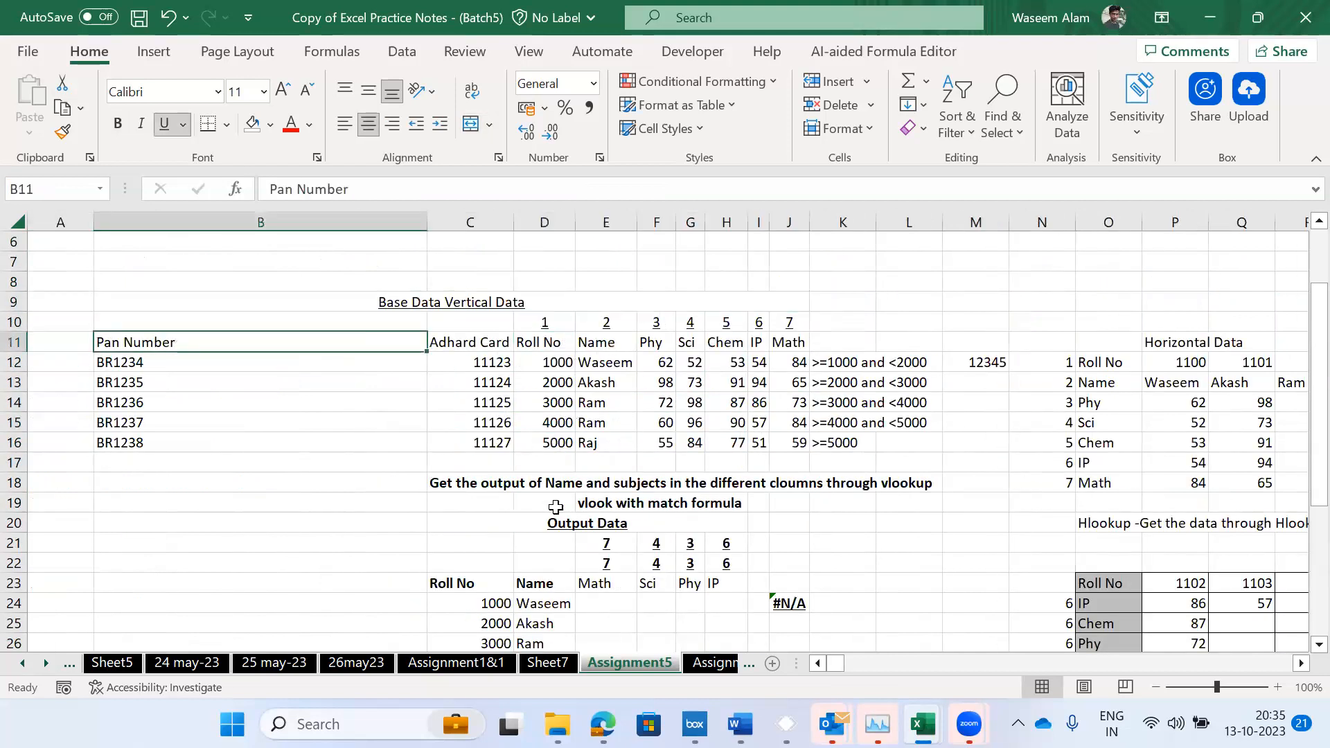
pyautogui.press('Right')
pyautogui.press('Right')
pyautogui.press('Down')
pyautogui.press('Up')
pyautogui.press('Up')
pyautogui.press('Up')
pyautogui.press('Down')
pyautogui.press('Down')
pyautogui.press('Down')
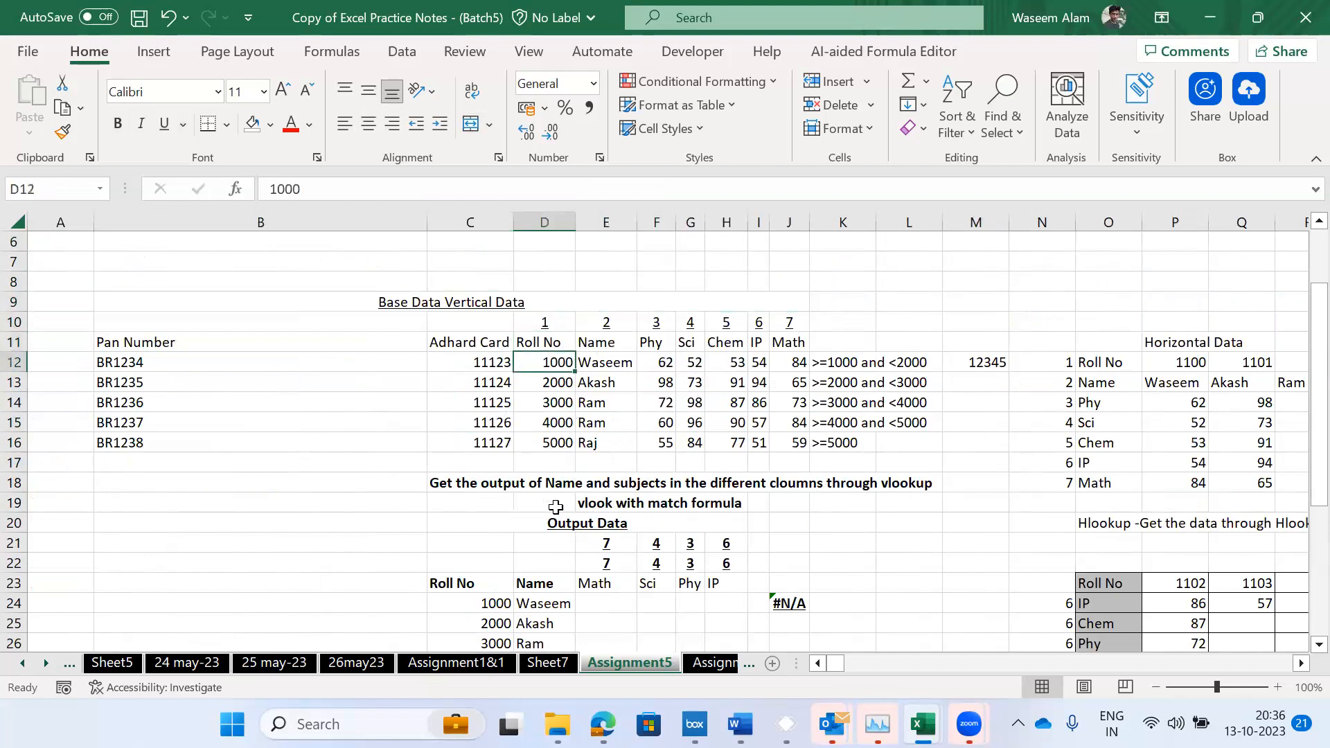
# - Check the base data headers from Adhard Card to Math and switch to the Assignment6 sheet
pyautogui.press('Up')
pyautogui.press('Left')
pyautogui.hotkey('ctrl', 'shift', 'Right')
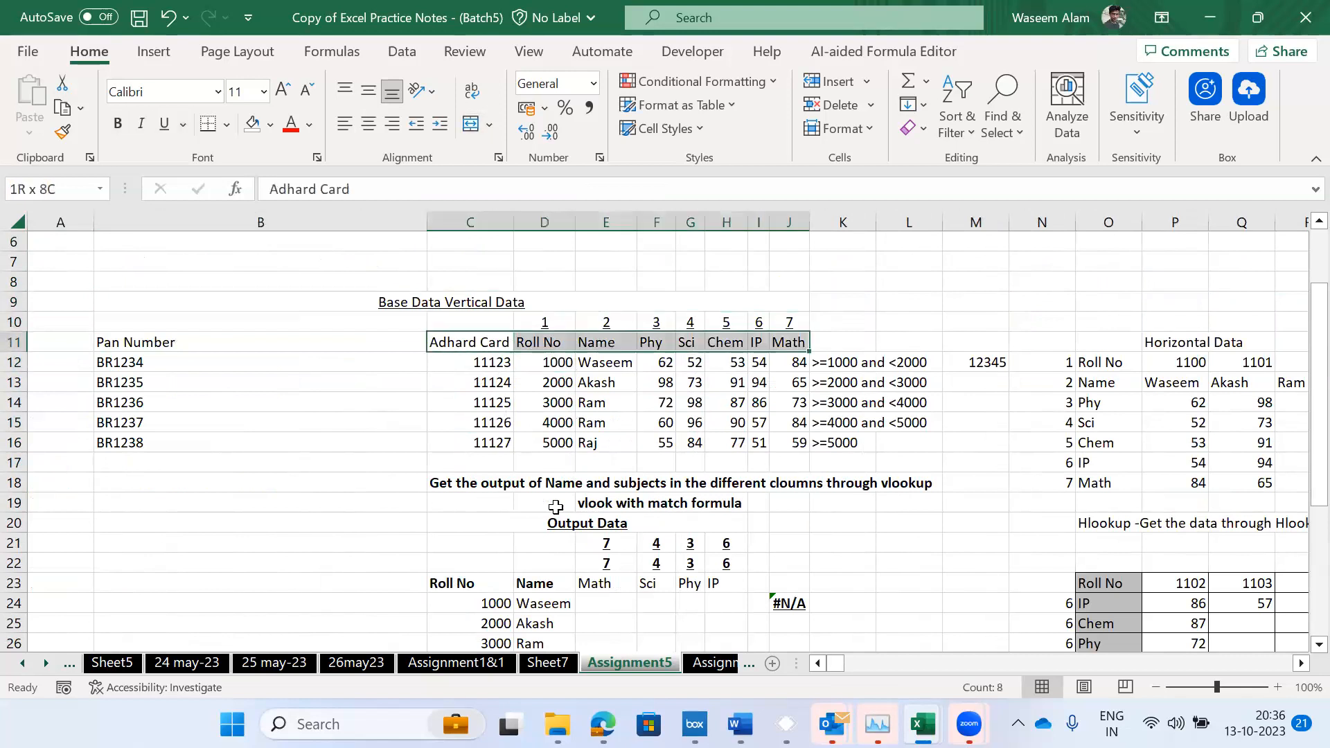
pyautogui.hotkey('ctrl', 'pagedown')
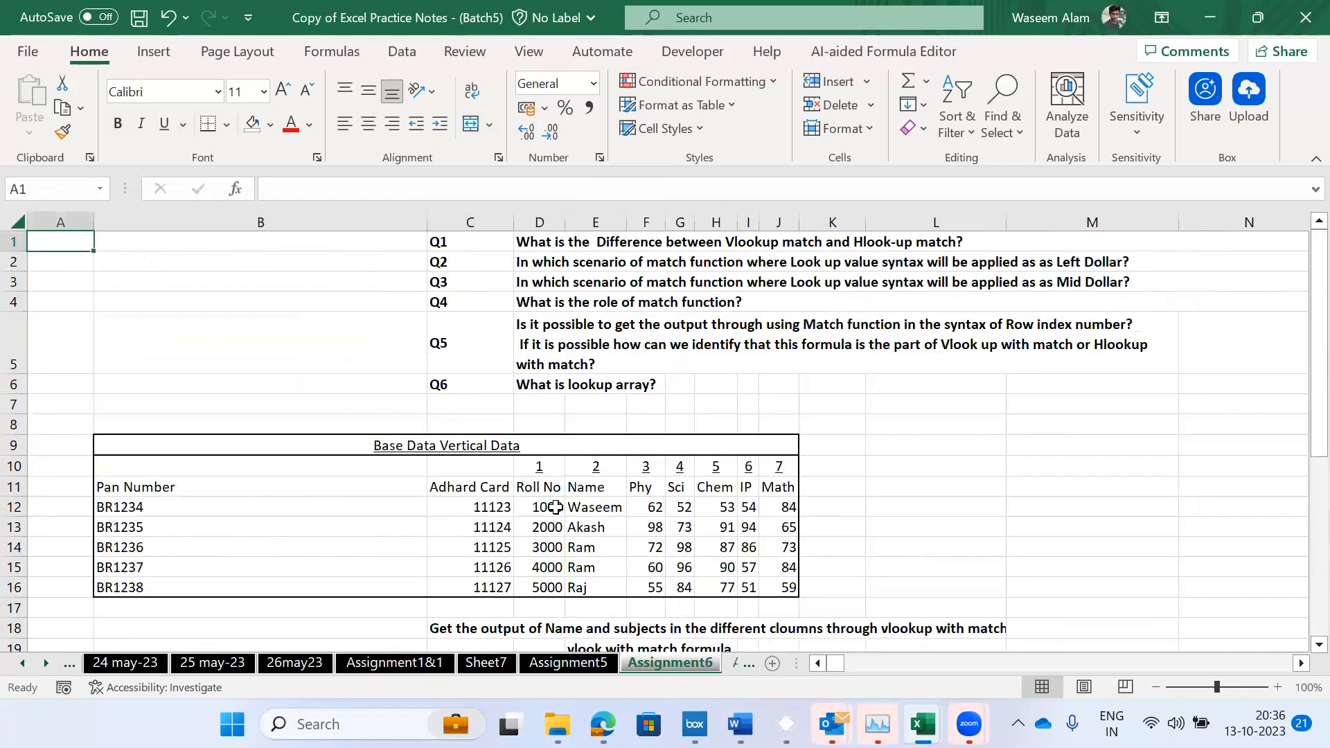
# - Compare the question lists on the Assignment6 and Assignment 8 sheets
pyautogui.press('Right')
pyautogui.press('Right')
pyautogui.hotkey('ctrl', 'pagedown')
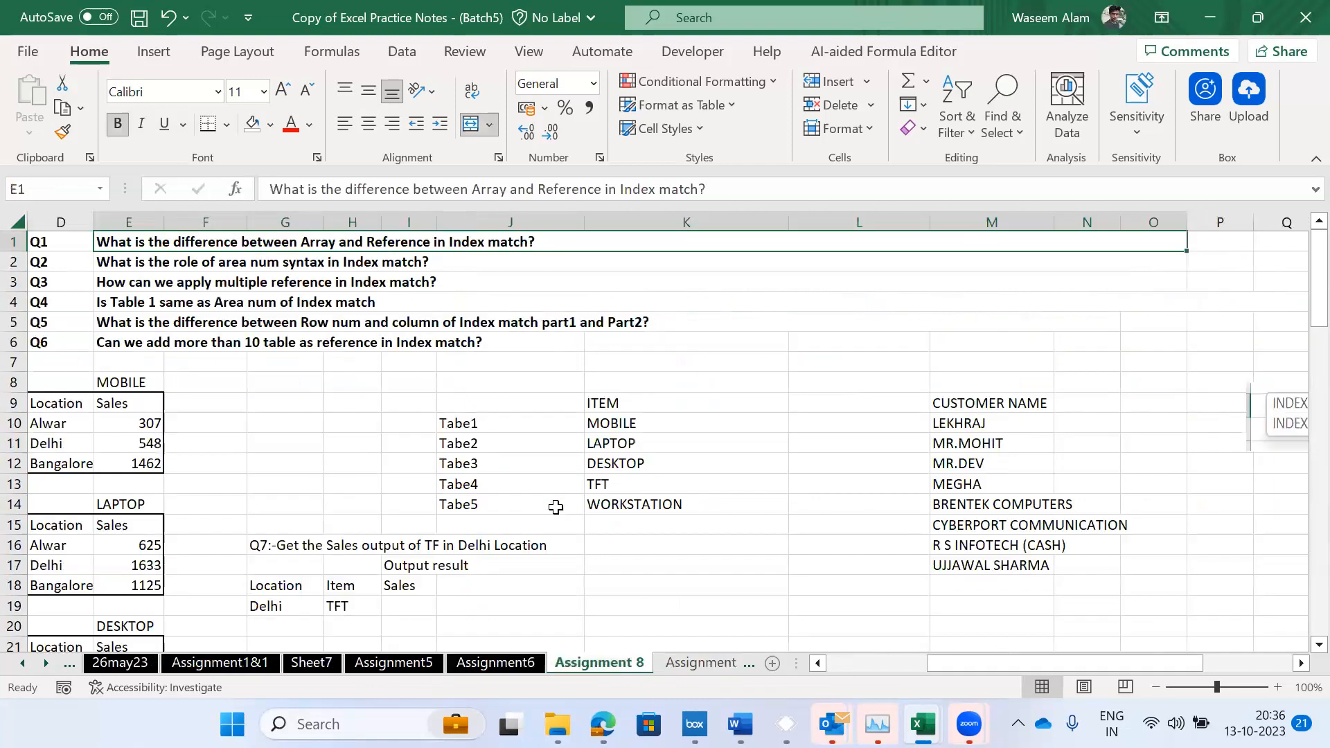
pyautogui.hotkey('ctrl', 'pageup')
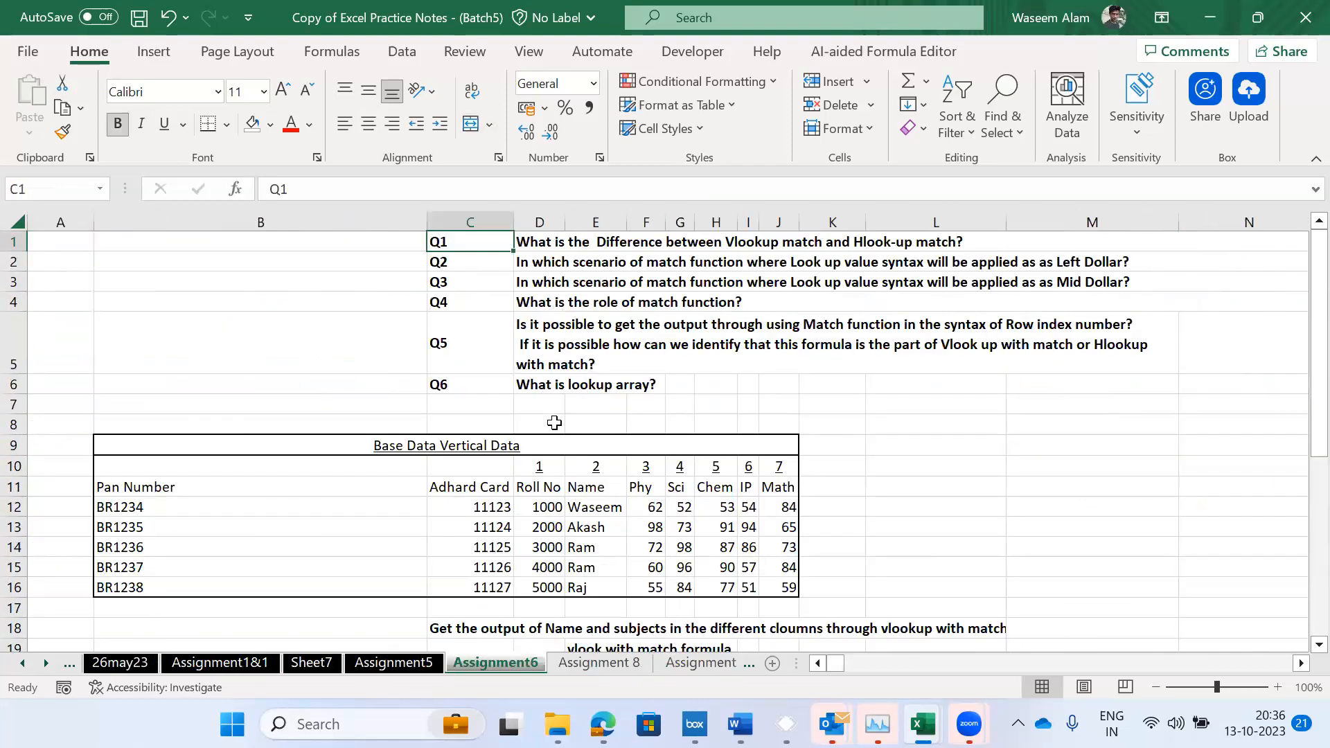
pyautogui.hotkey('ctrl', 'pageup')
pyautogui.hotkey('ctrl', 'pagedown')
pyautogui.hotkey('ctrl', 'pageup')
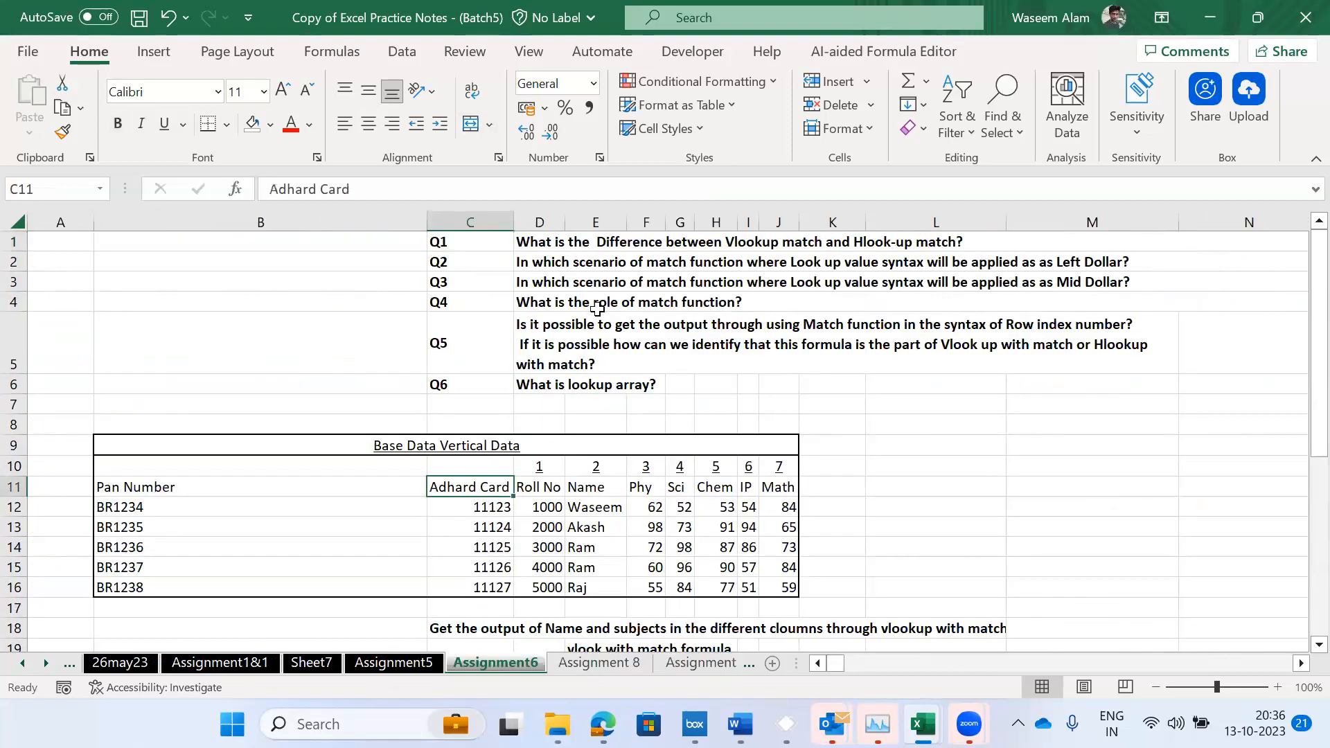
pyautogui.hotkey('ctrl', 'pagedown')
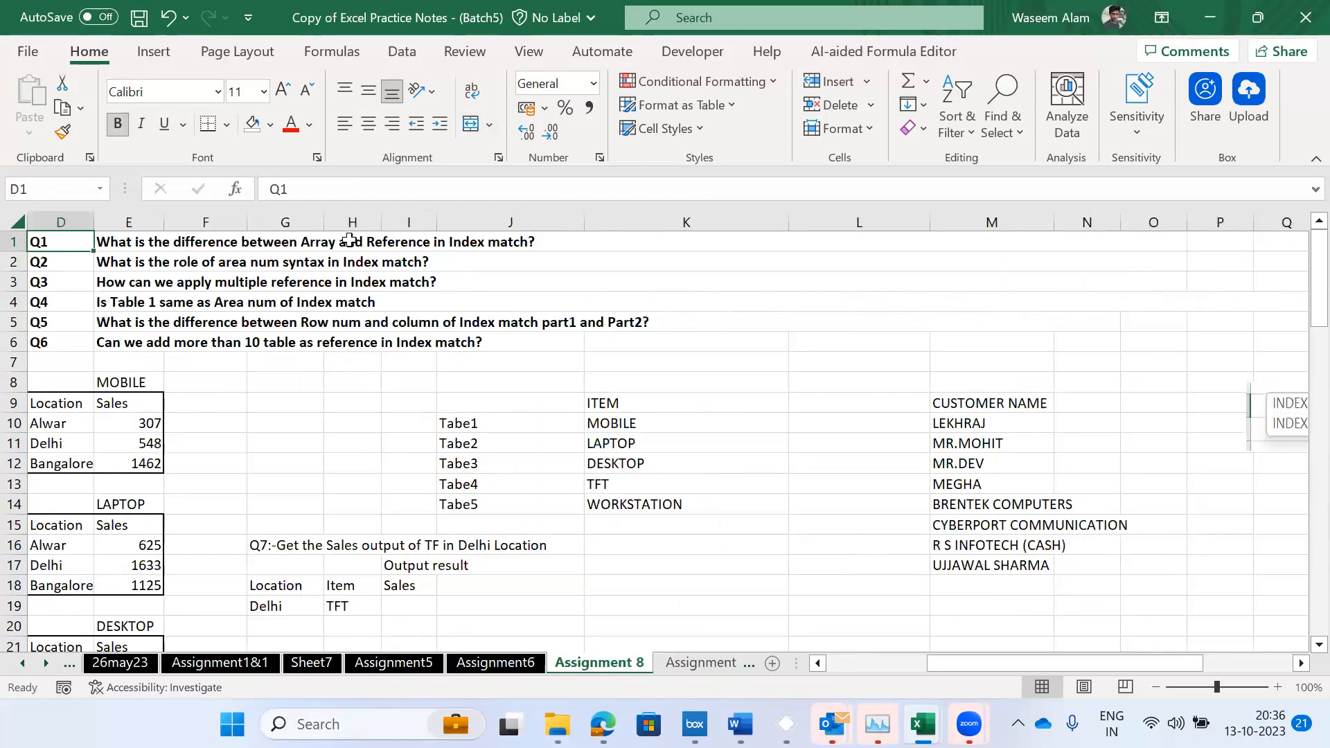
# - Read the Index match questions Q1 to Q6 on Assignment 8 and switch to the Assignment 8 (2) sheet
pyautogui.click(268, 245)
pyautogui.press('Down')
pyautogui.press('Down')
pyautogui.press('Down')
pyautogui.press('Down')
pyautogui.press('Down')
pyautogui.press('Left')
pyautogui.press('Down')
pyautogui.press('Down')
pyautogui.hotkey('ctrl', 'Up')
pyautogui.hotkey('ctrl', 'Up')
pyautogui.hotkey('ctrl', 'pagedown')
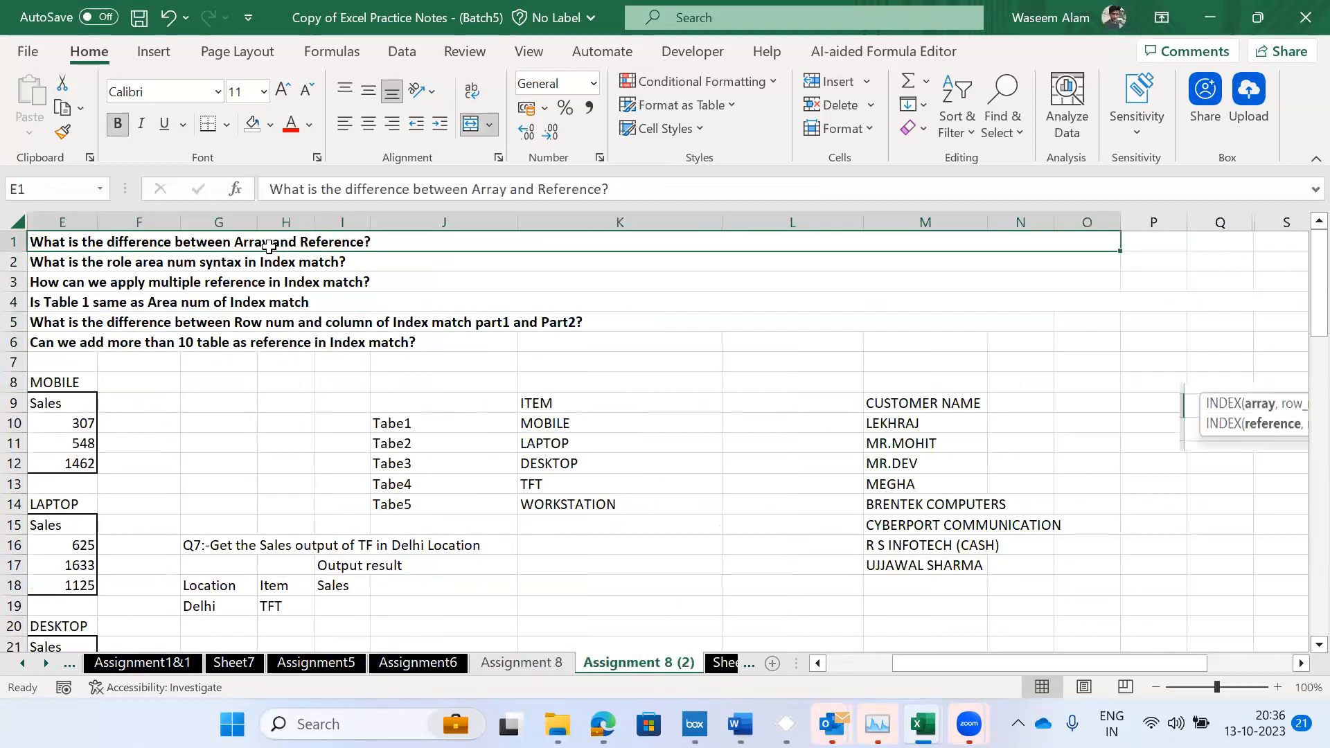
# - Review the questions and the Sales columns of the item tables from MOBILE to WORKSTATION on Assignment 8 (2)
pyautogui.press('Left')
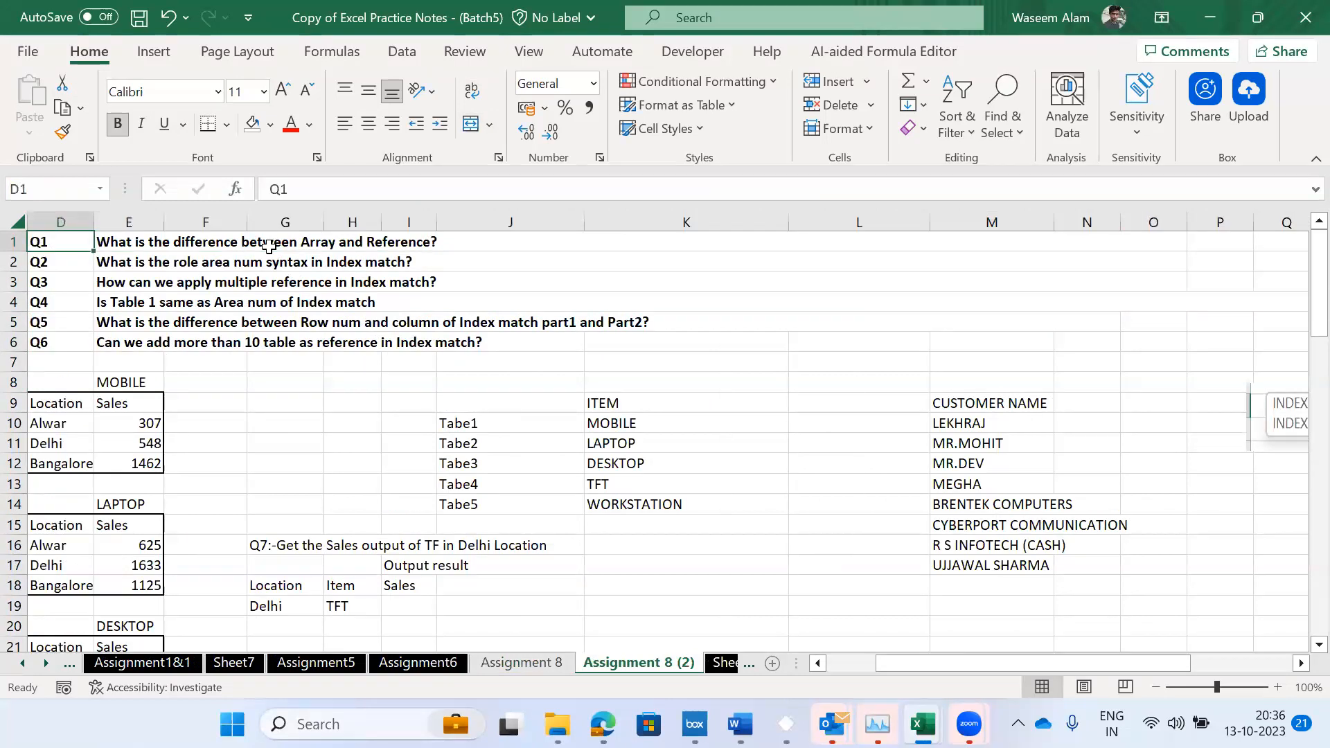
pyautogui.hotkey('ctrl', 'Left')
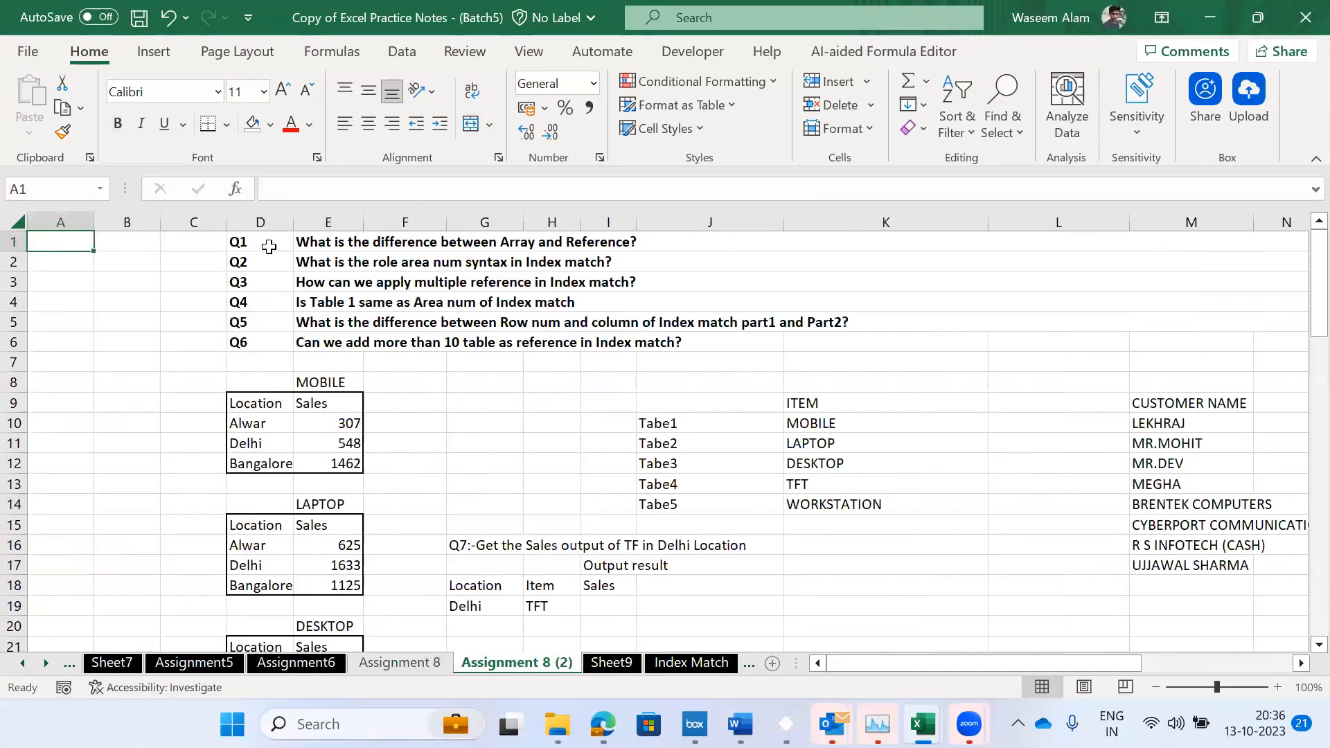
pyautogui.hotkey('ctrl', 'Right')
pyautogui.press('Down')
pyautogui.press('Right')
pyautogui.press('Down')
pyautogui.press('Down')
pyautogui.press('Down')
pyautogui.press('Down')
pyautogui.press('Down')
pyautogui.press('Down')
pyautogui.press('Down')
pyautogui.press('Down')
pyautogui.press('Down')
pyautogui.press('Down')
pyautogui.press('Down')
pyautogui.press('Down')
pyautogui.press('Down')
pyautogui.press('Down')
pyautogui.press('Down')
pyautogui.press('Down')
pyautogui.press('Down')
pyautogui.press('Down')
pyautogui.press('Down')
pyautogui.press('Down')
pyautogui.press('Down')
pyautogui.press('Down')
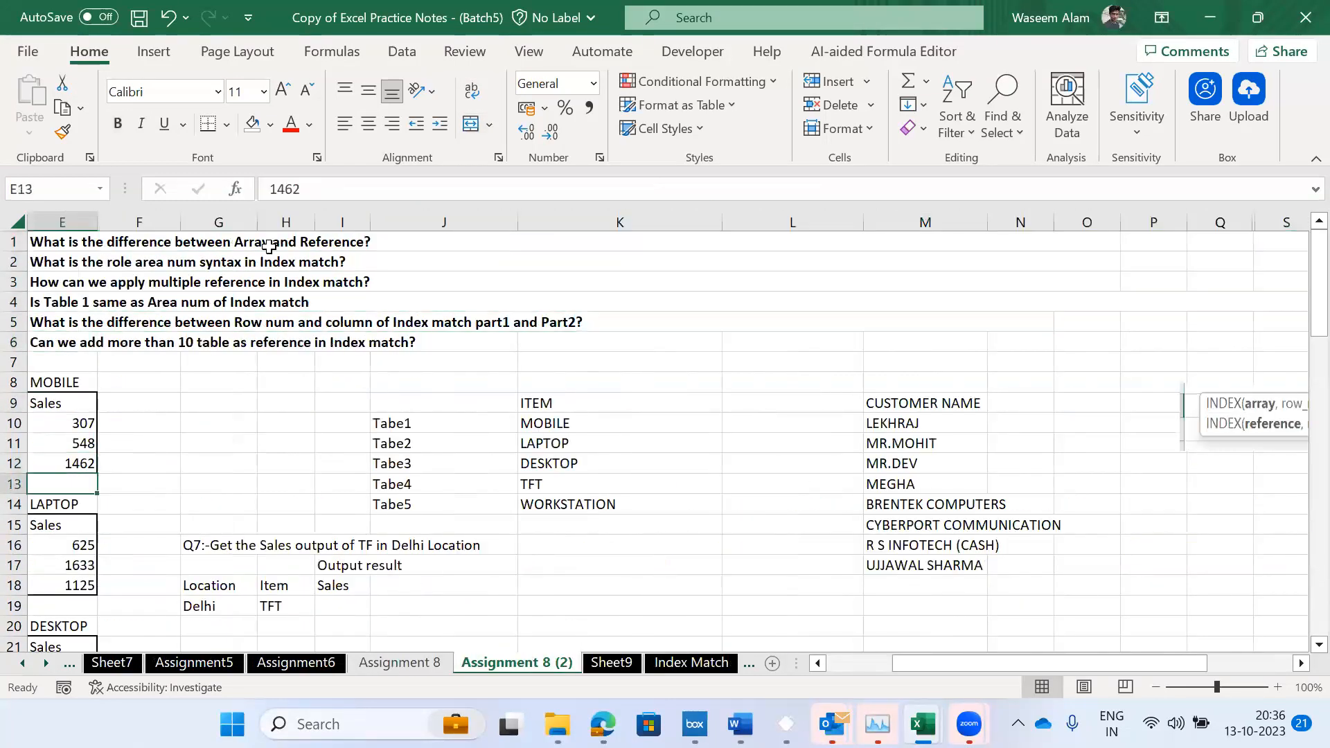
pyautogui.press('Up')
pyautogui.press('Up')
pyautogui.press('Up')
pyautogui.press('Up')
pyautogui.press('Up')
pyautogui.press('Up')
pyautogui.press('Up')
pyautogui.press('Up')
pyautogui.press('Up')
pyautogui.press('Up')
pyautogui.press('Up')
pyautogui.press('Up')
pyautogui.press('Up')
pyautogui.press('Up')
pyautogui.press('Up')
pyautogui.press('Up')
pyautogui.press('Up')
pyautogui.press('Up')
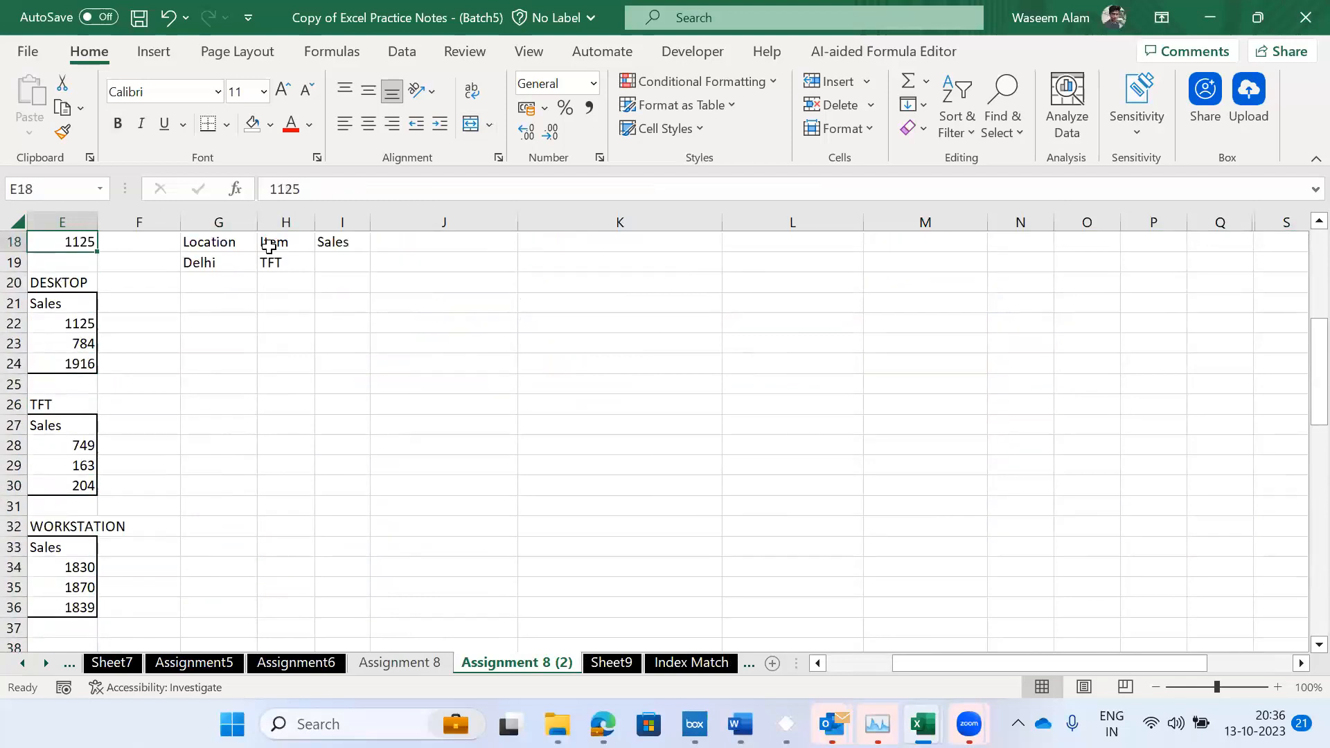
# - Go through the Location columns of the stacked item tables on the Assignment 8 (2) sheet
pyautogui.hotkey('ctrl', 'Left')
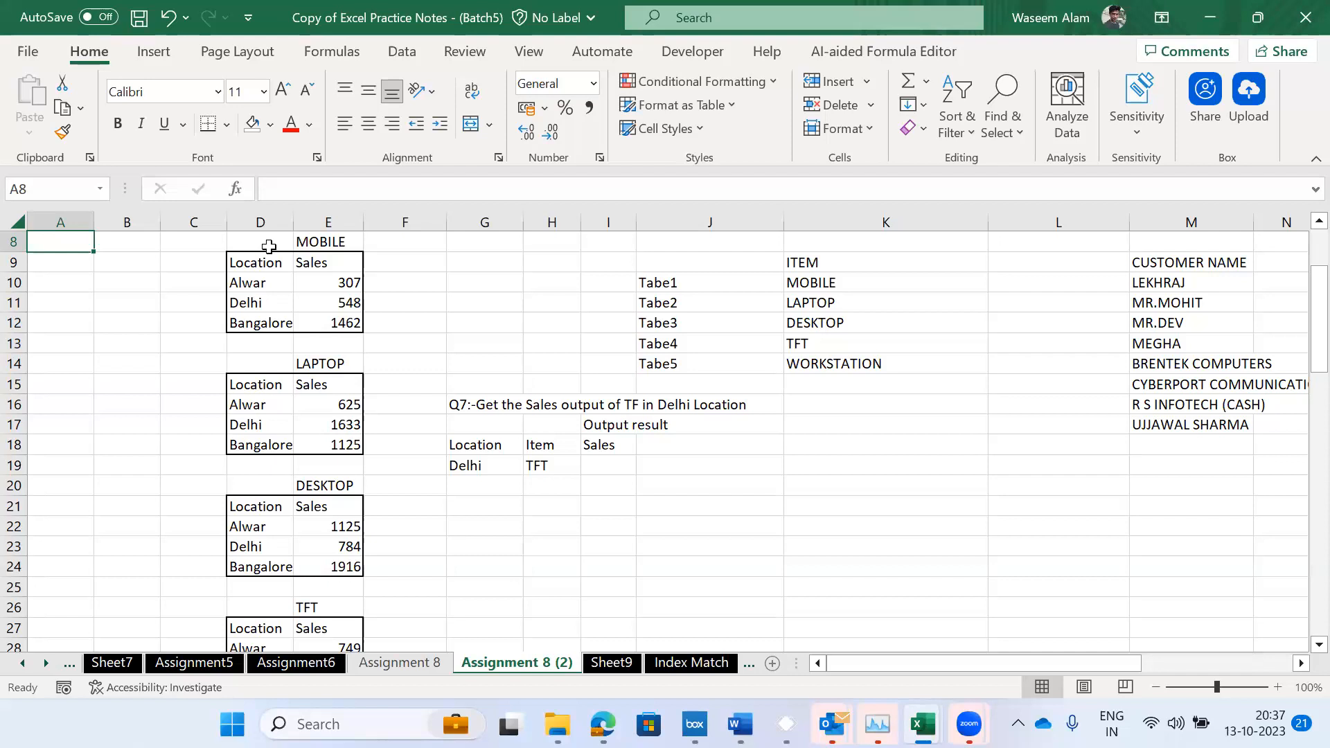
pyautogui.press('Right')
pyautogui.press('Right')
pyautogui.press('Right')
pyautogui.hotkey('ctrl', 'Down')
pyautogui.hotkey('ctrl', 'Down')
pyautogui.hotkey('ctrl', 'Down')
pyautogui.hotkey('ctrl', 'Down')
pyautogui.hotkey('ctrl', 'Down')
pyautogui.hotkey('ctrl', 'Down')
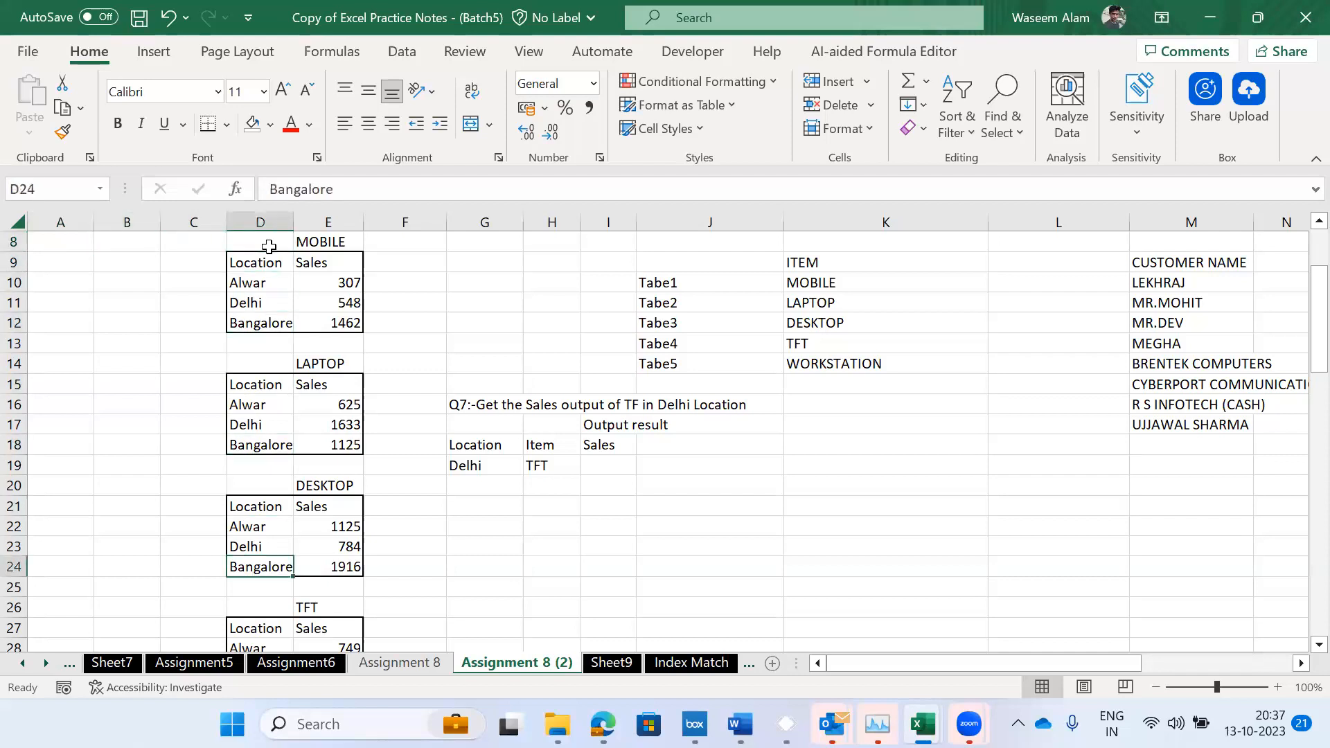
pyautogui.hotkey('ctrl', 'Down')
pyautogui.hotkey('ctrl', 'Down')
pyautogui.hotkey('ctrl', 'Down')
pyautogui.hotkey('ctrl', 'Up')
pyautogui.hotkey('ctrl', 'Up')
pyautogui.hotkey('ctrl', 'Up')
pyautogui.hotkey('ctrl', 'Up')
pyautogui.hotkey('ctrl', 'Up')
pyautogui.hotkey('ctrl', 'Up')
pyautogui.hotkey('ctrl', 'Up')
pyautogui.hotkey('ctrl', 'Up')
pyautogui.hotkey('ctrl', 'Up')
pyautogui.hotkey('ctrl', 'Up')
# - Open the Index Match sheet and examine the notes on the array and reference forms of INDEX in C2:C3
pyautogui.hotkey('ctrl', 'pagedown')
pyautogui.hotkey('ctrl', 'pagedown')
pyautogui.hotkey('ctrl', 'pagedown')
pyautogui.hotkey('ctrl', 'pageup')
pyautogui.hotkey('ctrl', 'Up')
pyautogui.hotkey('ctrl', 'Up')
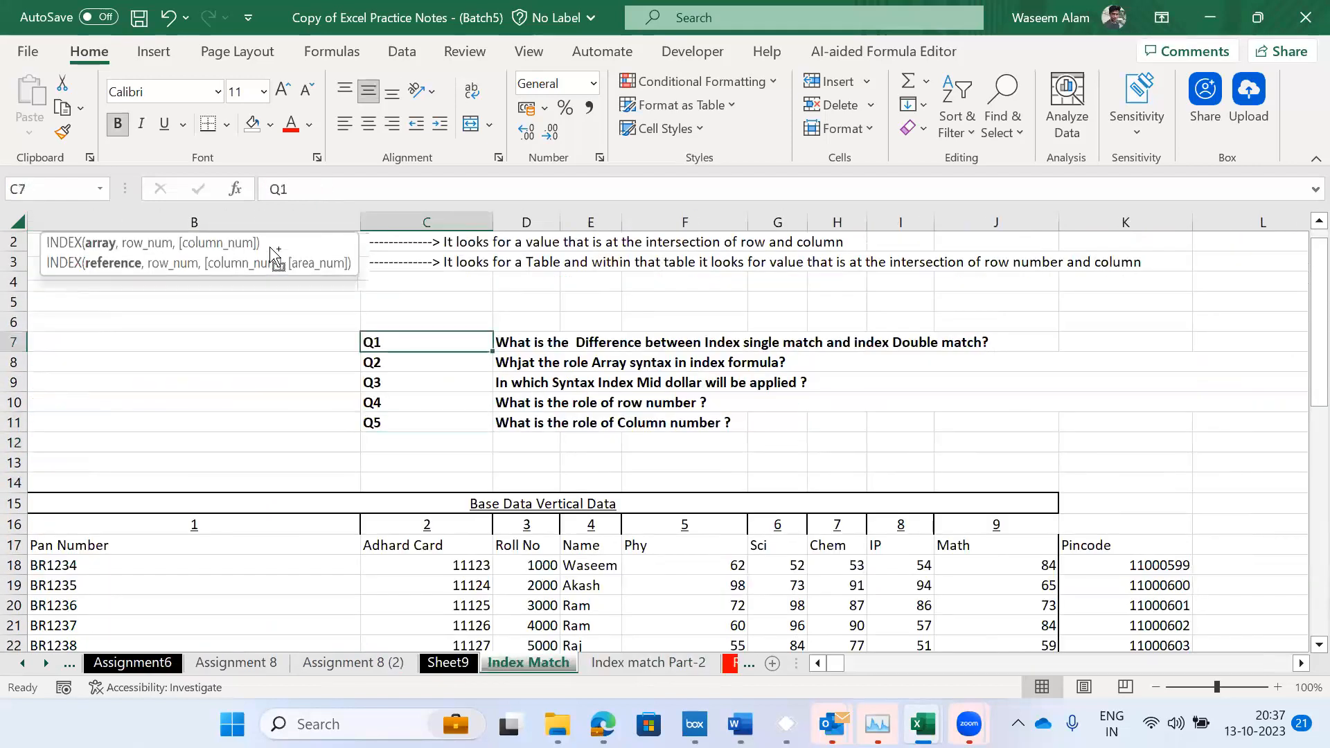
pyautogui.scroll(1, 274, 256)
pyautogui.hotkey('ctrl', 'Up')
pyautogui.press('Up')
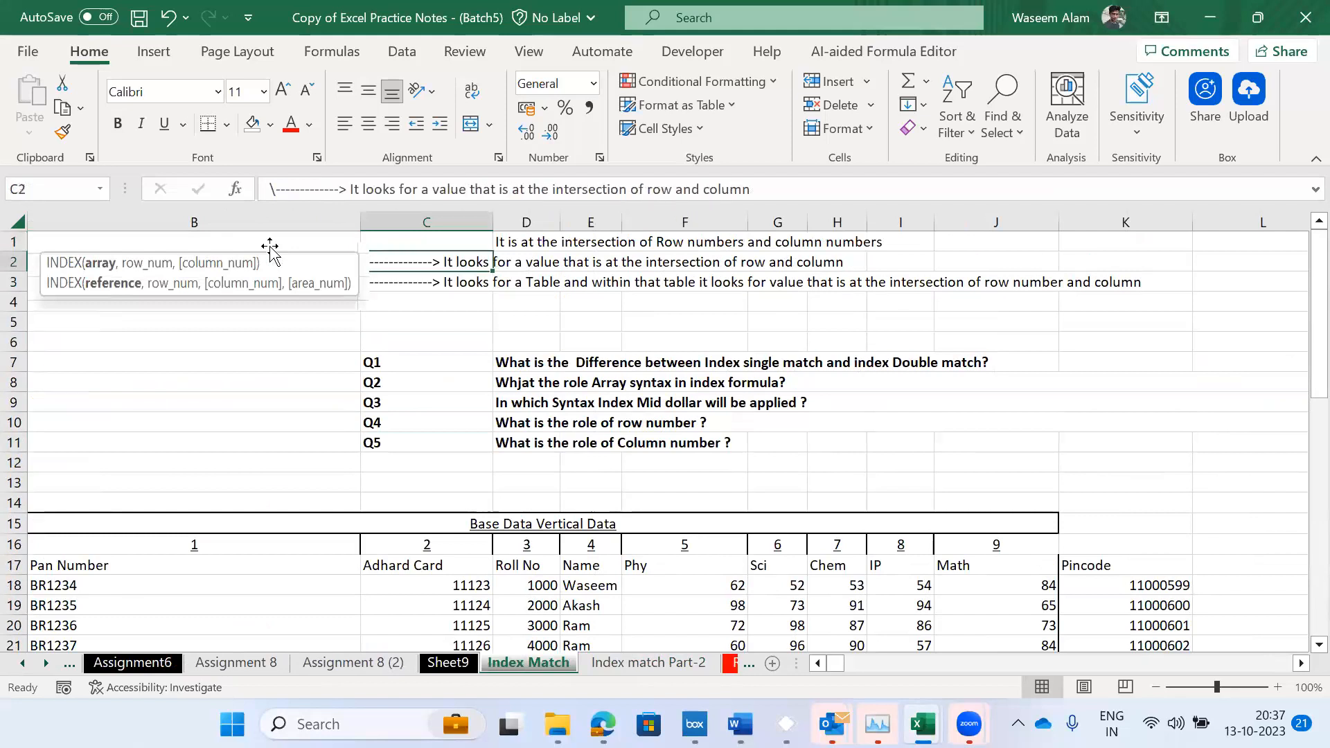
pyautogui.hotkey('shift', 'Down')
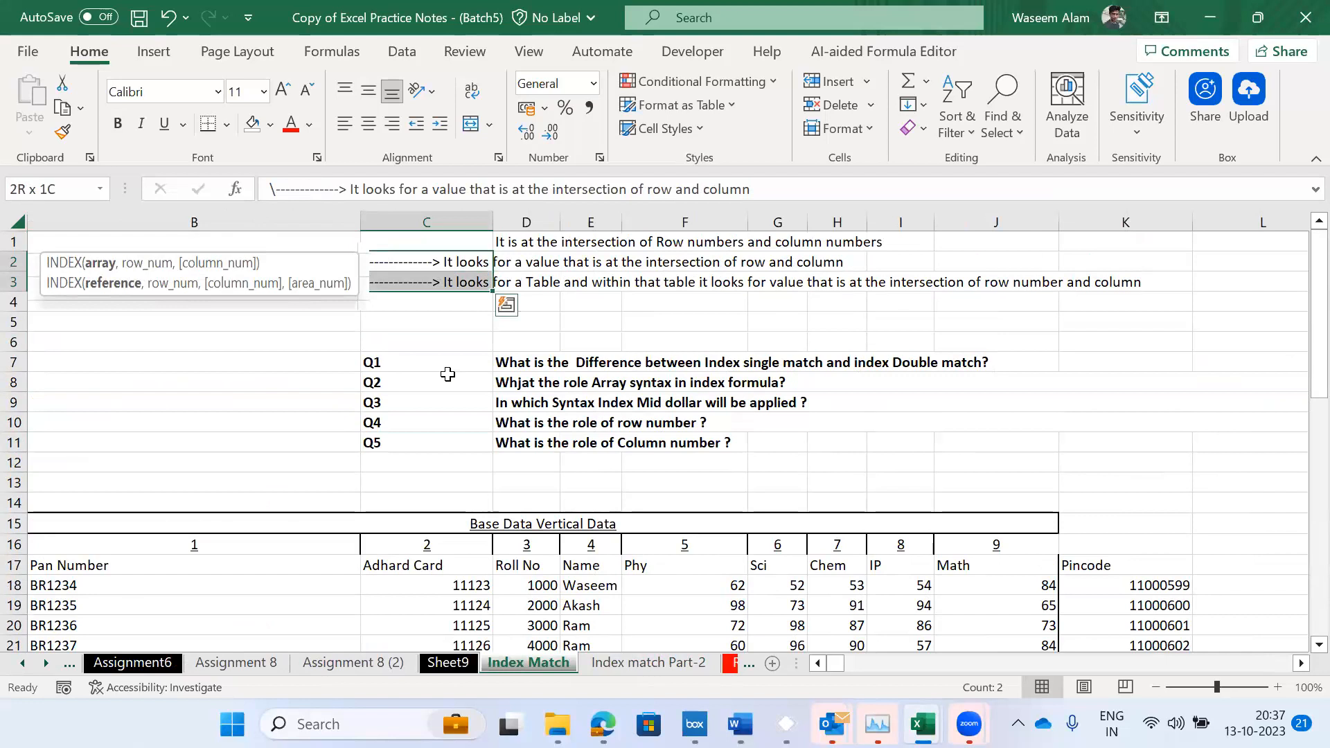
# - Look at questions Q1 and Q2 on the Index Match sheet and check the Index match Part-2 sheet
pyautogui.press('Down')
pyautogui.press('Down')
pyautogui.press('Down')
pyautogui.press('Down')
pyautogui.press('Down')
pyautogui.press('Down')
pyautogui.hotkey('ctrl', 'pagedown')
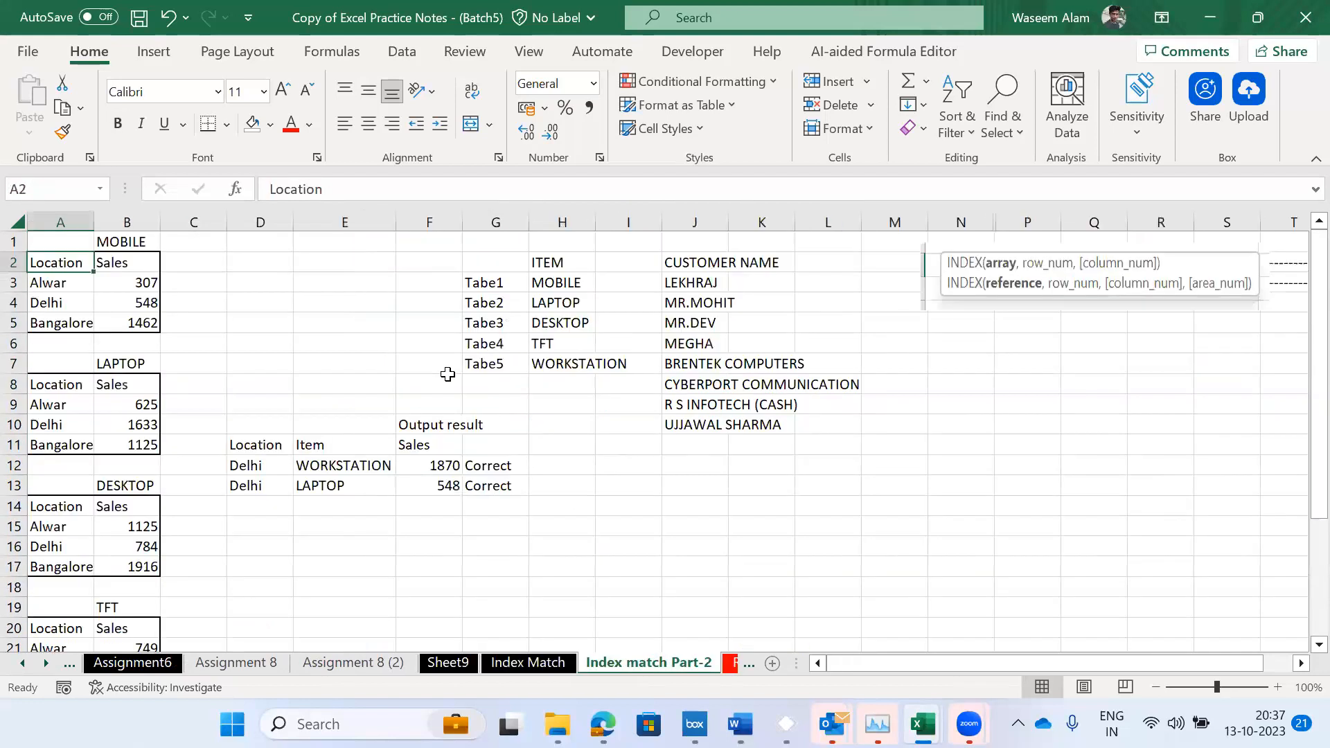
pyautogui.hotkey('ctrl', 'pageup')
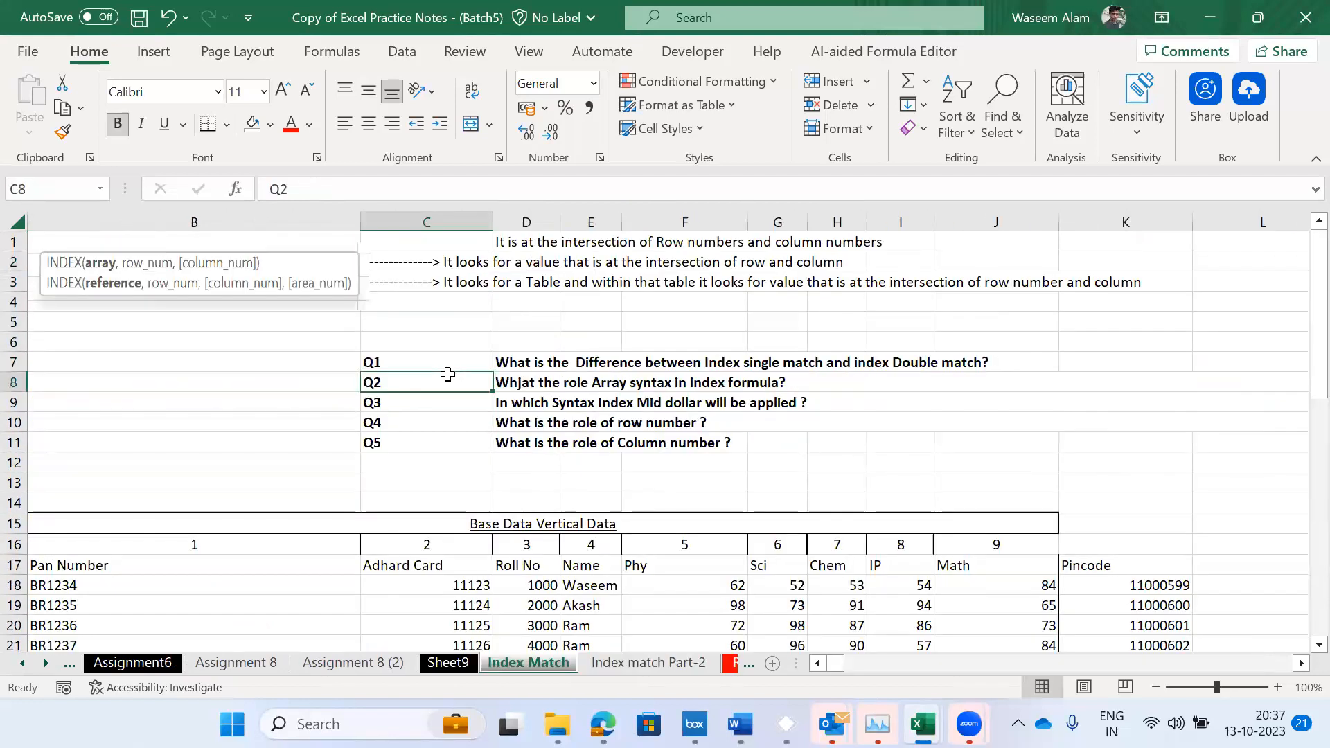
# - Re-examine the INDEX syntax notes above the question list on the Index Match sheet
pyautogui.press('Right')
pyautogui.press('Left')
pyautogui.press('Left')
pyautogui.press('Left')
pyautogui.press('Up')
pyautogui.press('Up')
pyautogui.press('Up')
pyautogui.press('Up')
pyautogui.press('Up')
pyautogui.press('Up')
pyautogui.press('Up')
pyautogui.press('Right')
pyautogui.press('Right')
pyautogui.press('Down')
pyautogui.press('Down')
pyautogui.press('Down')
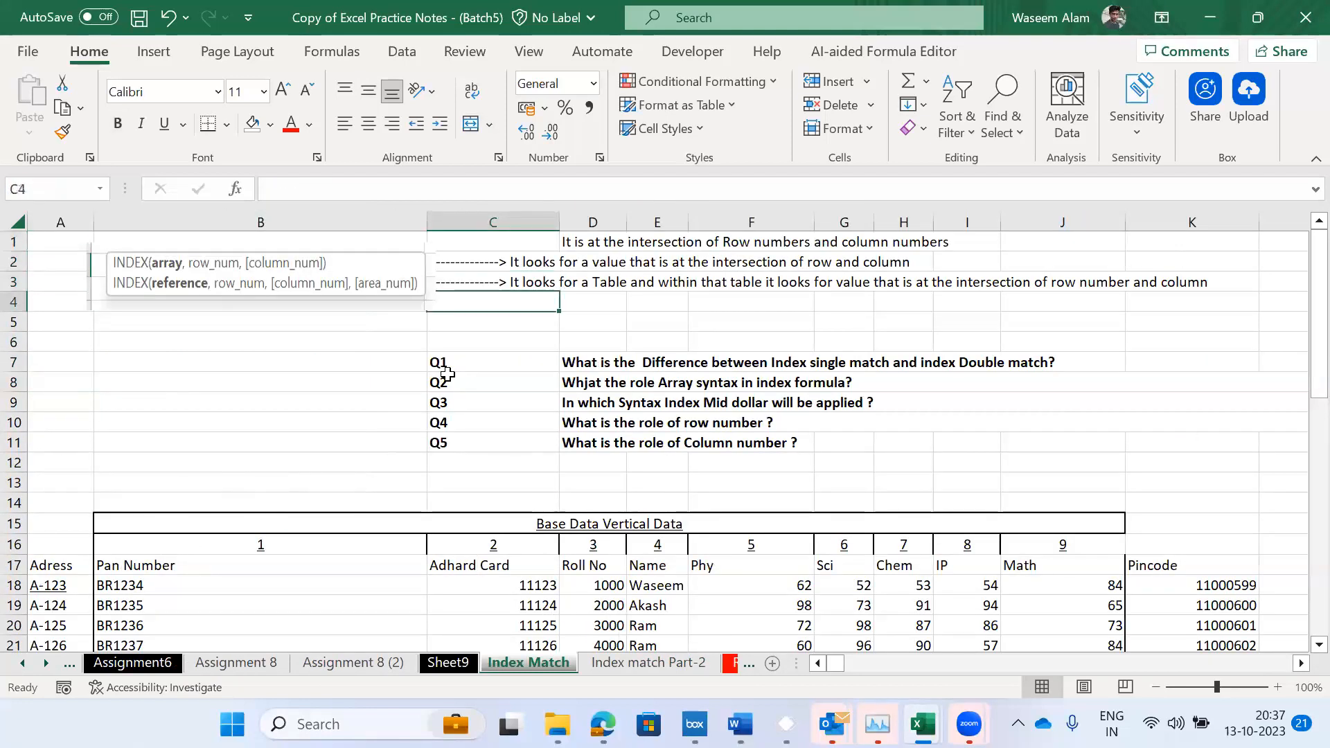
# - Browse the sheets from Index match Part-2 through 25 Entries to Nested ifs and return to Countif & Countifs
pyautogui.hotkey('ctrl', 'pagedown')
pyautogui.hotkey('ctrl', 'pagedown')
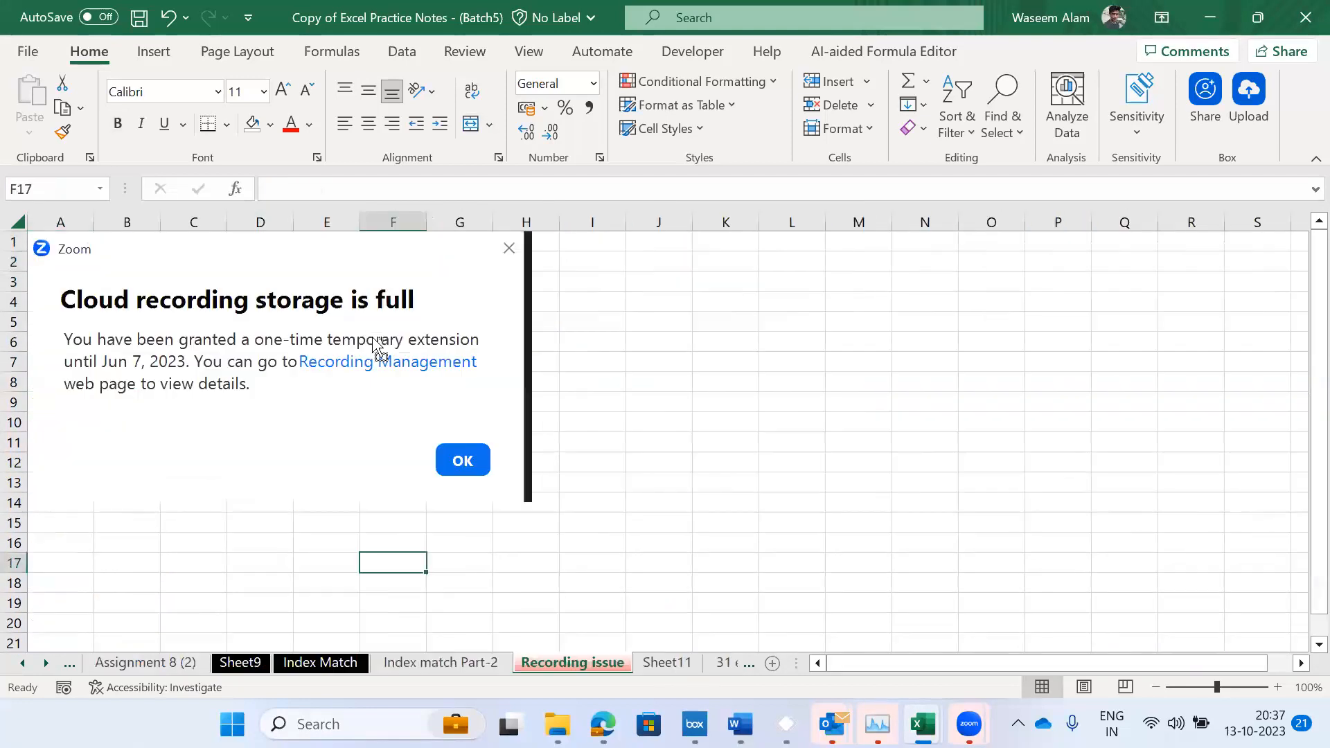
pyautogui.hotkey('ctrl', 'pagedown')
pyautogui.hotkey('ctrl', 'pagedown')
pyautogui.hotkey('ctrl', 'pagedown')
pyautogui.hotkey('ctrl', 'pagedown')
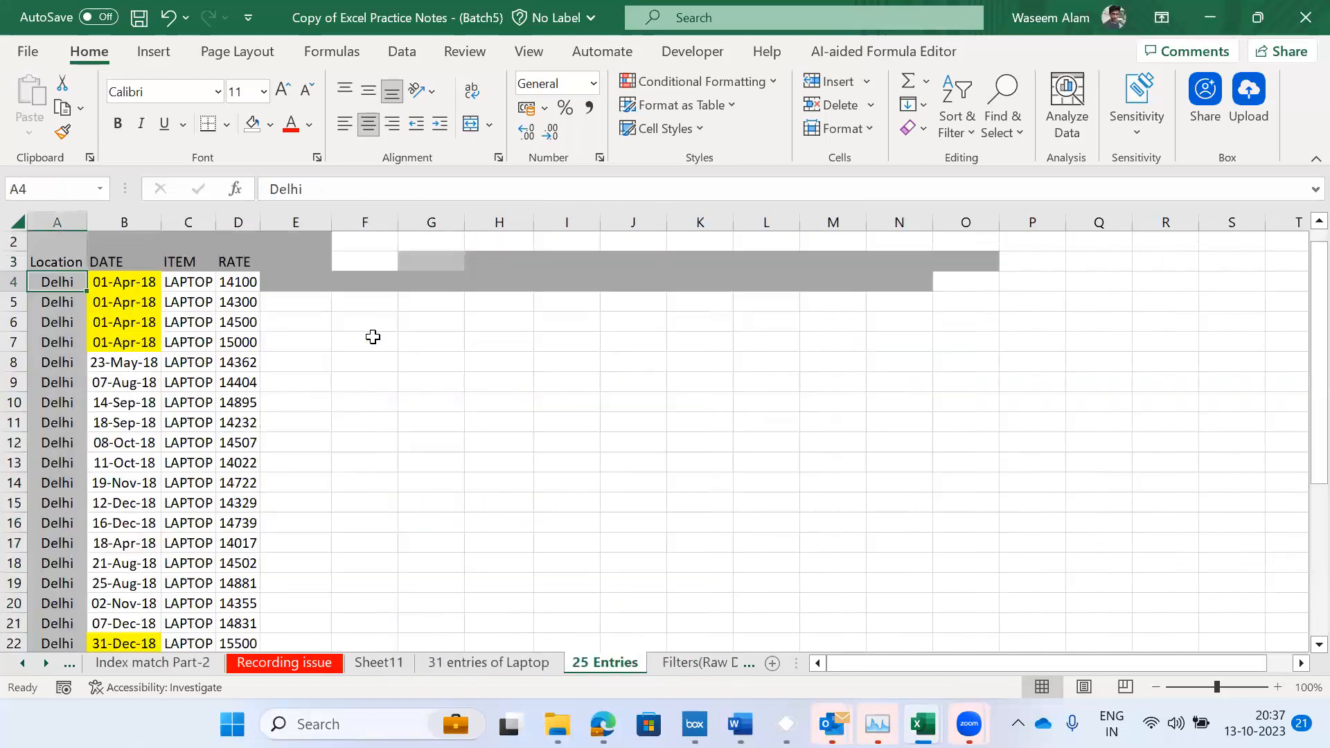
pyautogui.hotkey('ctrl', 'pagedown')
pyautogui.hotkey('ctrl', 'pagedown')
pyautogui.hotkey('ctrl', 'pagedown')
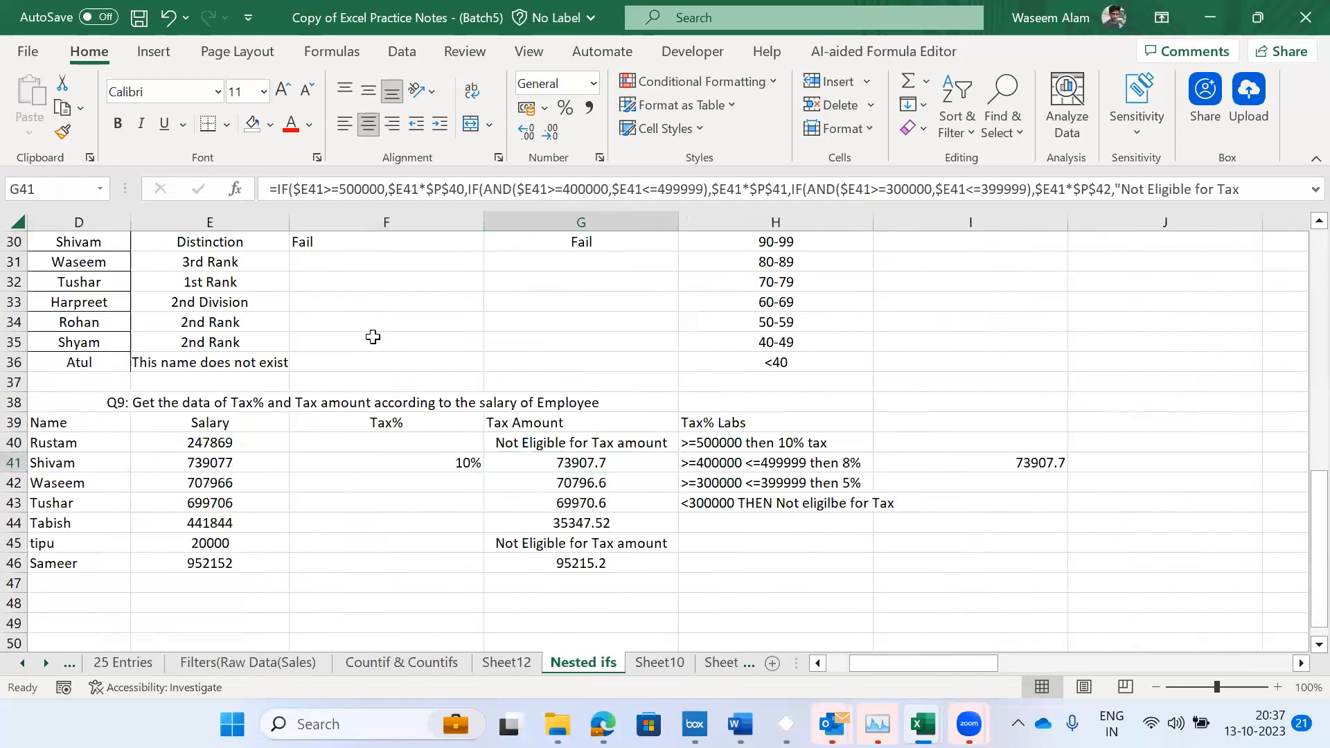
pyautogui.hotkey('ctrl', 'pageup')
pyautogui.hotkey('ctrl', 'pageup')
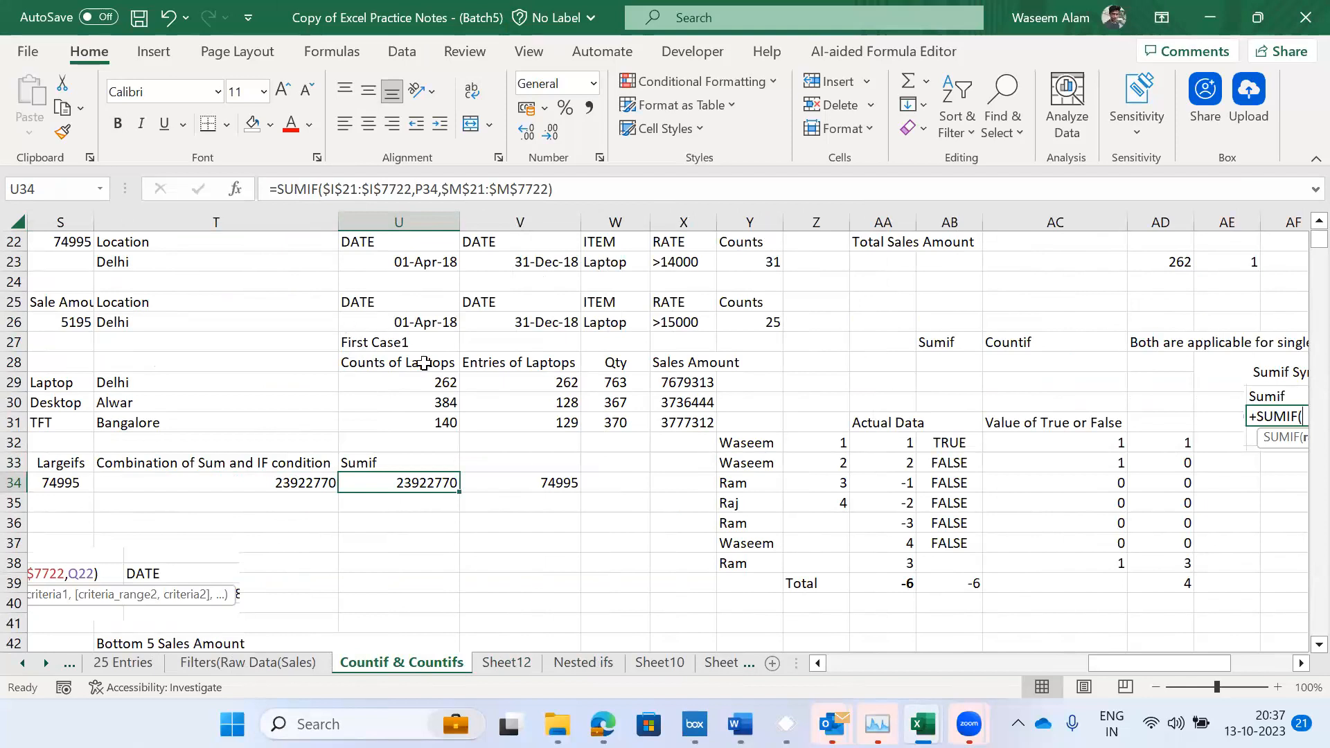
# - Go from the summary calculations on Countif & Countifs to the filter questions above the raw data table
pyautogui.click(446, 388)
pyautogui.hotkey('ctrl', 'Left')
pyautogui.hotkey('ctrl', 'Left')
pyautogui.hotkey('ctrl', 'Up')
pyautogui.hotkey('ctrl', 'Up')
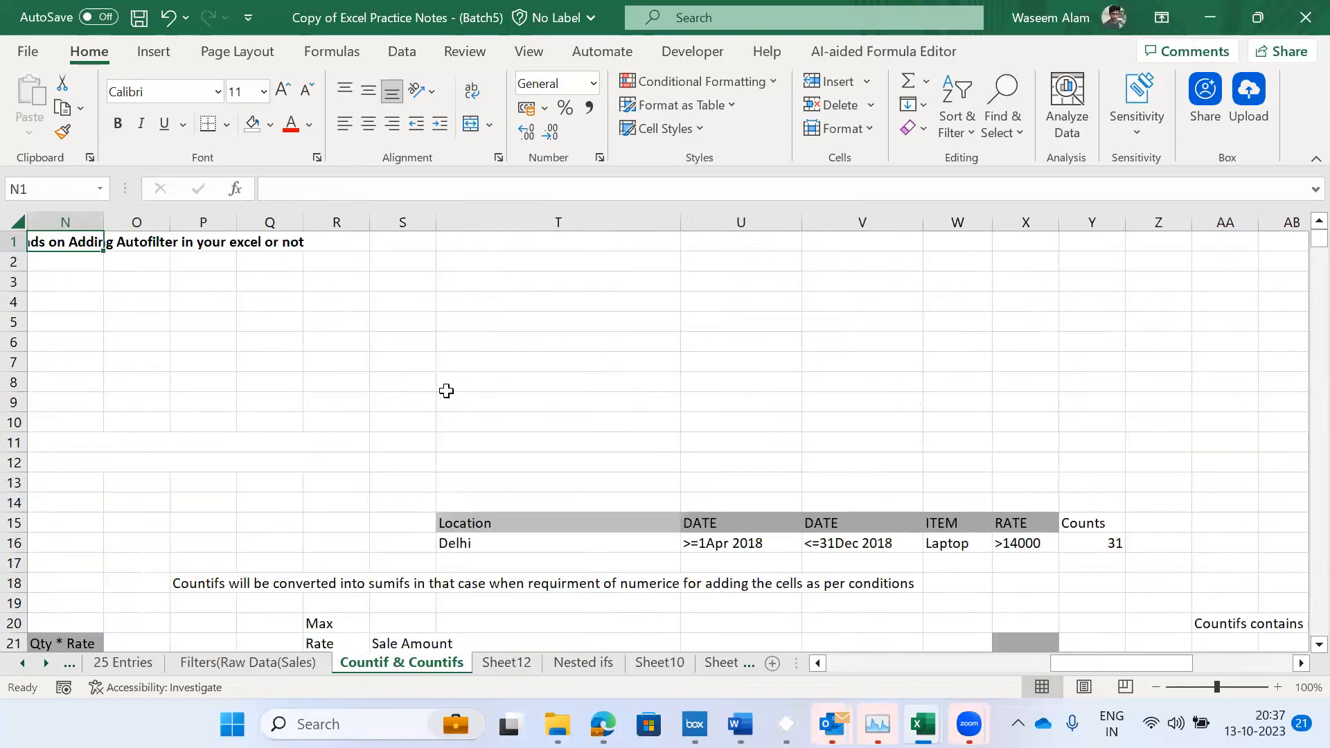
pyautogui.hotkey('ctrl', 'Left')
pyautogui.hotkey('ctrl', 'Left')
pyautogui.hotkey('ctrl', 'Down')
pyautogui.hotkey('ctrl', 'Left')
pyautogui.hotkey('ctrl', 'Up')
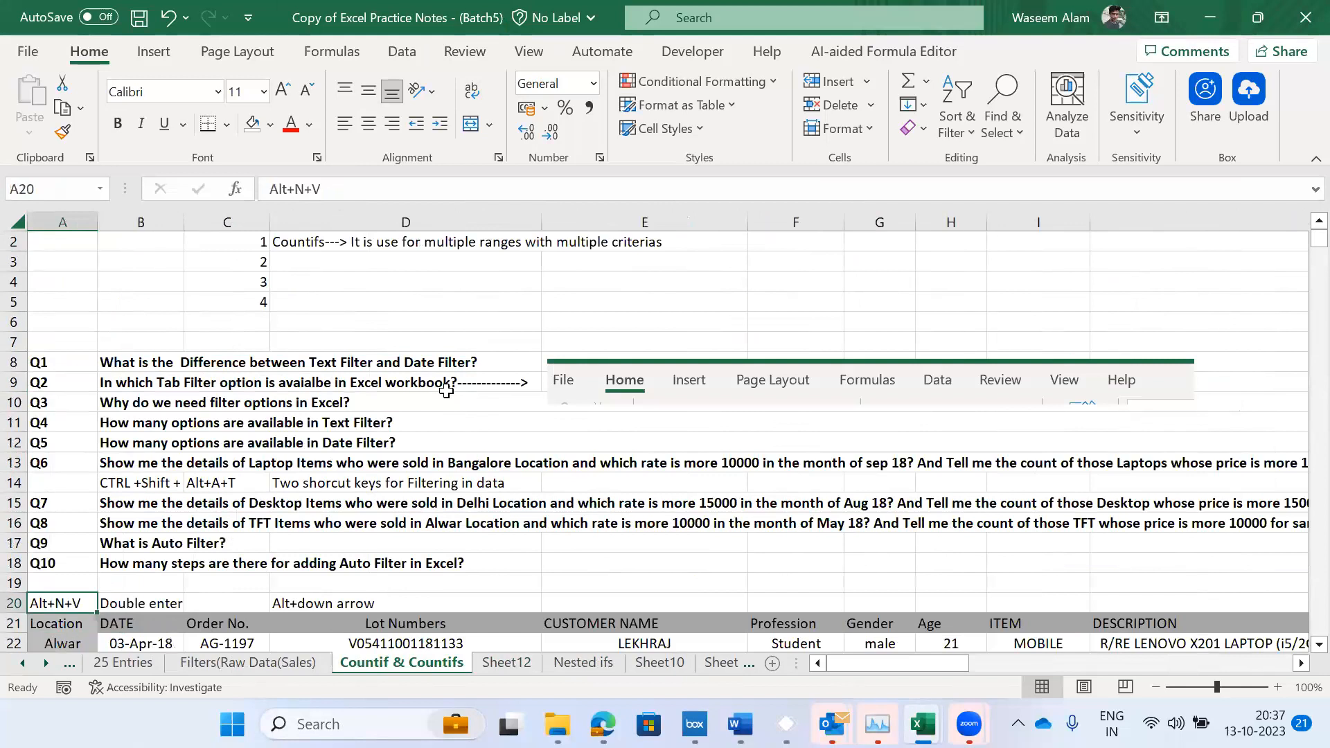
pyautogui.hotkey('ctrl', 'Up')
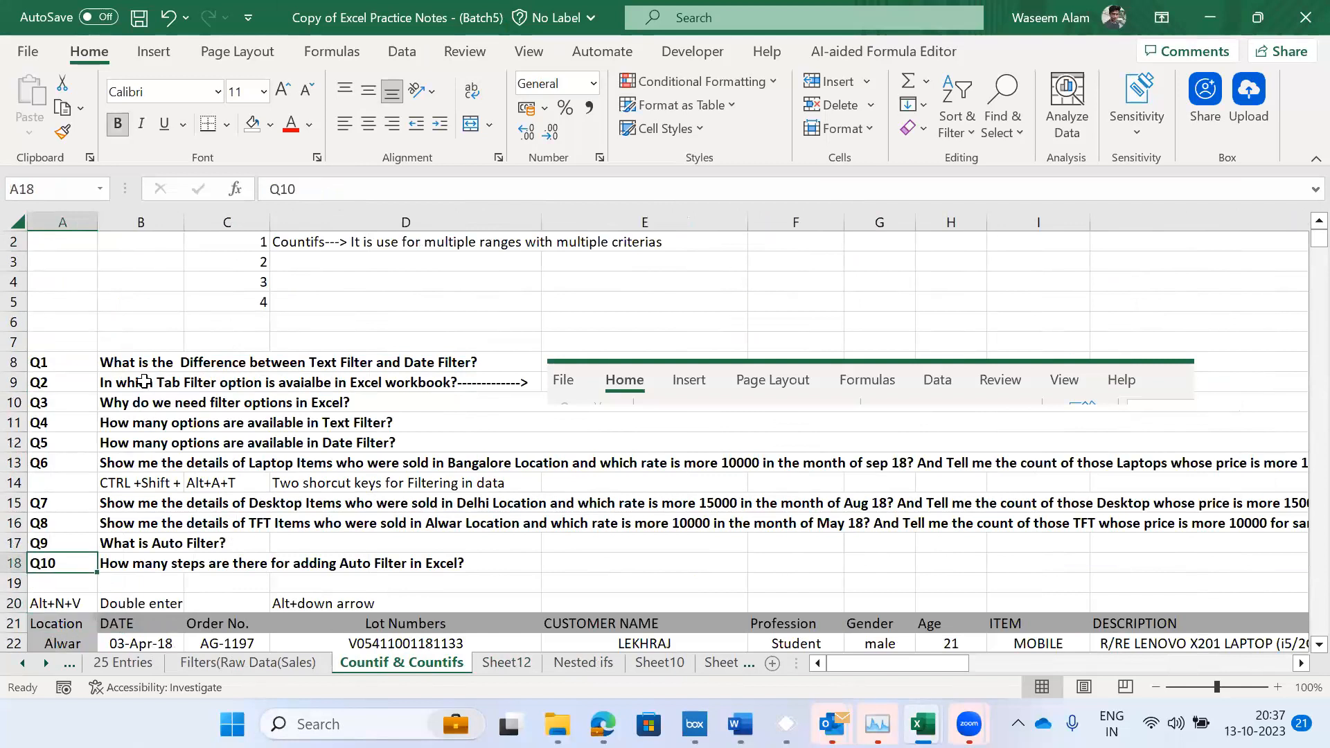
# - Check the filter shortcut notes below question Q6 and look at the neighbouring Sheet12
pyautogui.click(136, 466)
pyautogui.press('Down')
pyautogui.hotkey('ctrl', 'pagedown')
pyautogui.hotkey('ctrl', 'Up')
pyautogui.hotkey('ctrl', 'Up')
pyautogui.hotkey('ctrl', 'Up')
pyautogui.hotkey('ctrl', 'Up')
pyautogui.hotkey('ctrl', 'pageup')
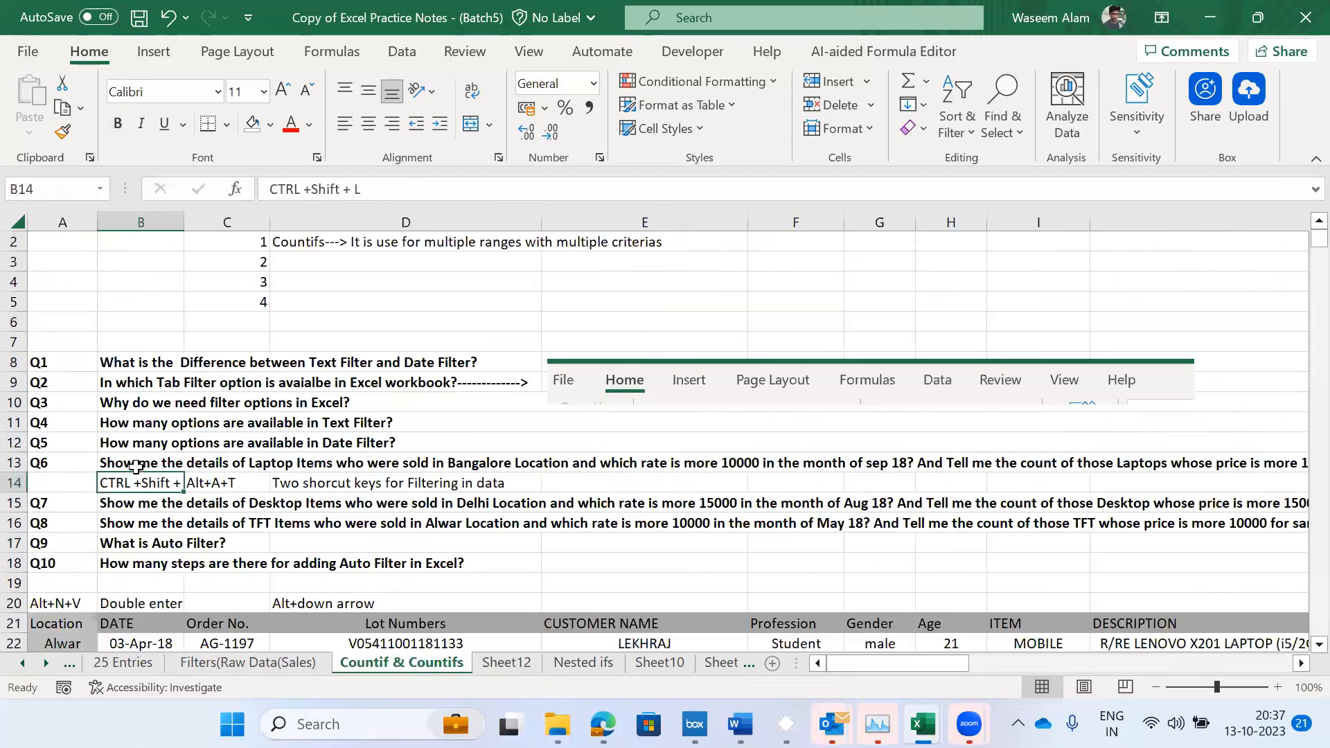
# - Open Sheet12 and examine the first Job for Data Anaytics table with its And condition example
pyautogui.hotkey('ctrl', 'pagedown')
pyautogui.press('Down')
pyautogui.press('Down')
pyautogui.press('Down')
pyautogui.press('Down')
pyautogui.press('Down')
pyautogui.press('Down')
pyautogui.press('Down')
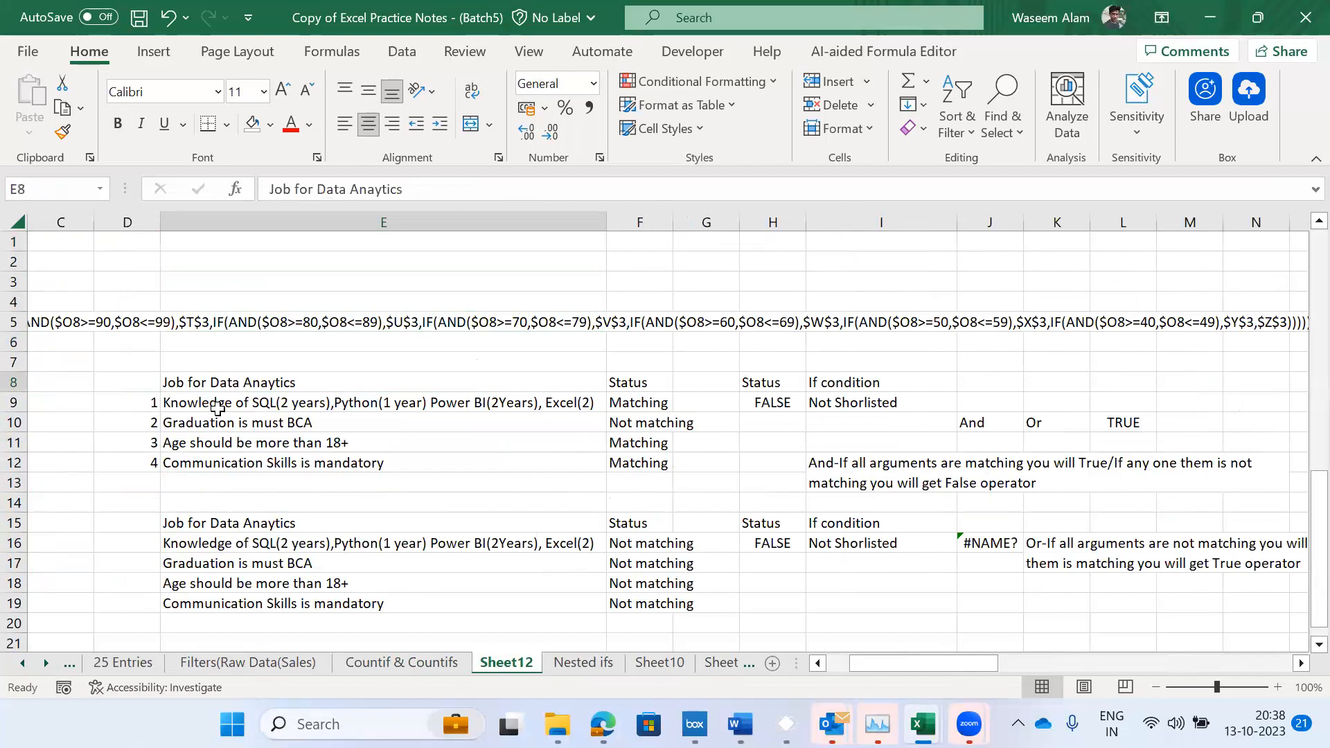
# - Open the Nested ifs sheet and go up from the Q9 tax exercise to the theory questions Q1 to Q7
pyautogui.hotkey('ctrl', 'pagedown')
pyautogui.press('Left')
pyautogui.press('Left')
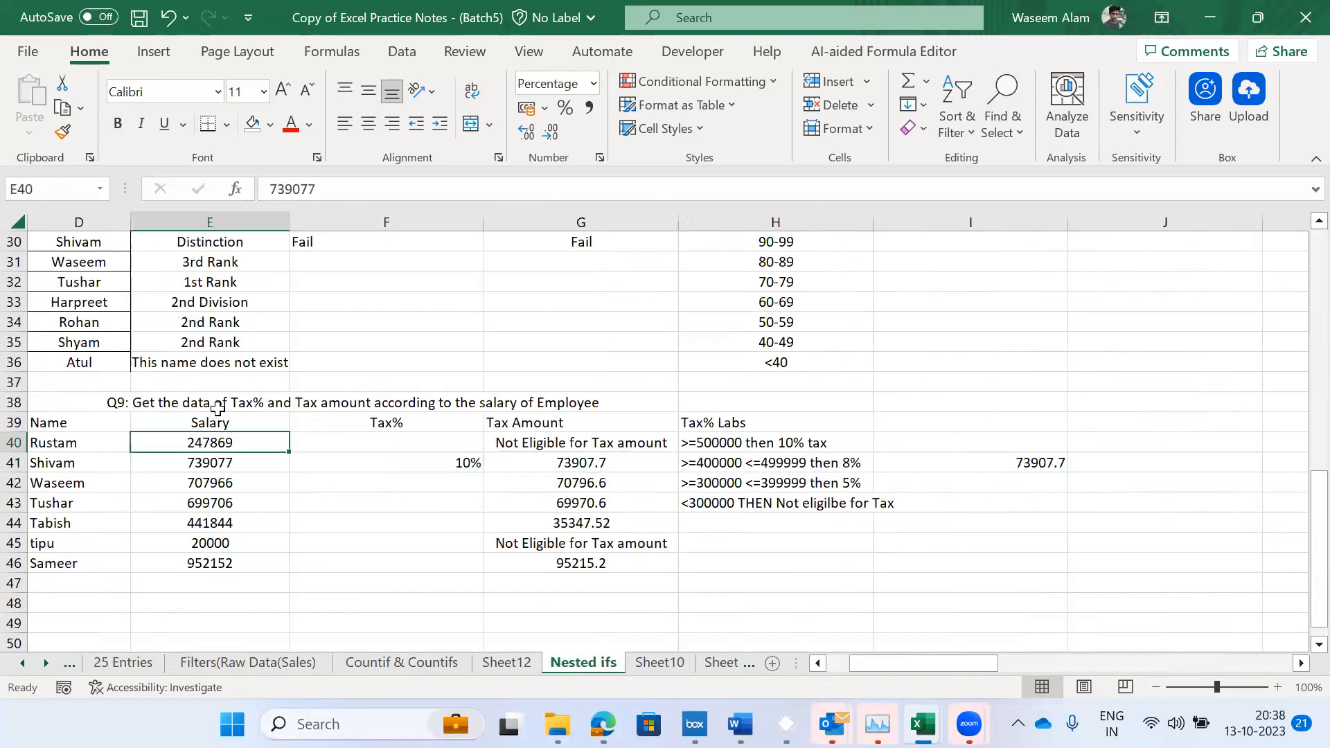
pyautogui.press('Up')
pyautogui.press('Up')
pyautogui.press('Up')
pyautogui.press('Up')
pyautogui.press('Up')
pyautogui.press('Up')
pyautogui.press('Up')
pyautogui.press('Up')
pyautogui.press('Up')
pyautogui.press('Up')
pyautogui.press('Up')
pyautogui.press('Up')
pyautogui.press('Up')
pyautogui.press('Up')
pyautogui.press('Up')
pyautogui.press('Up')
pyautogui.press('Up')
pyautogui.press('Up')
pyautogui.press('Up')
pyautogui.press('Up')
pyautogui.press('Up')
pyautogui.press('Up')
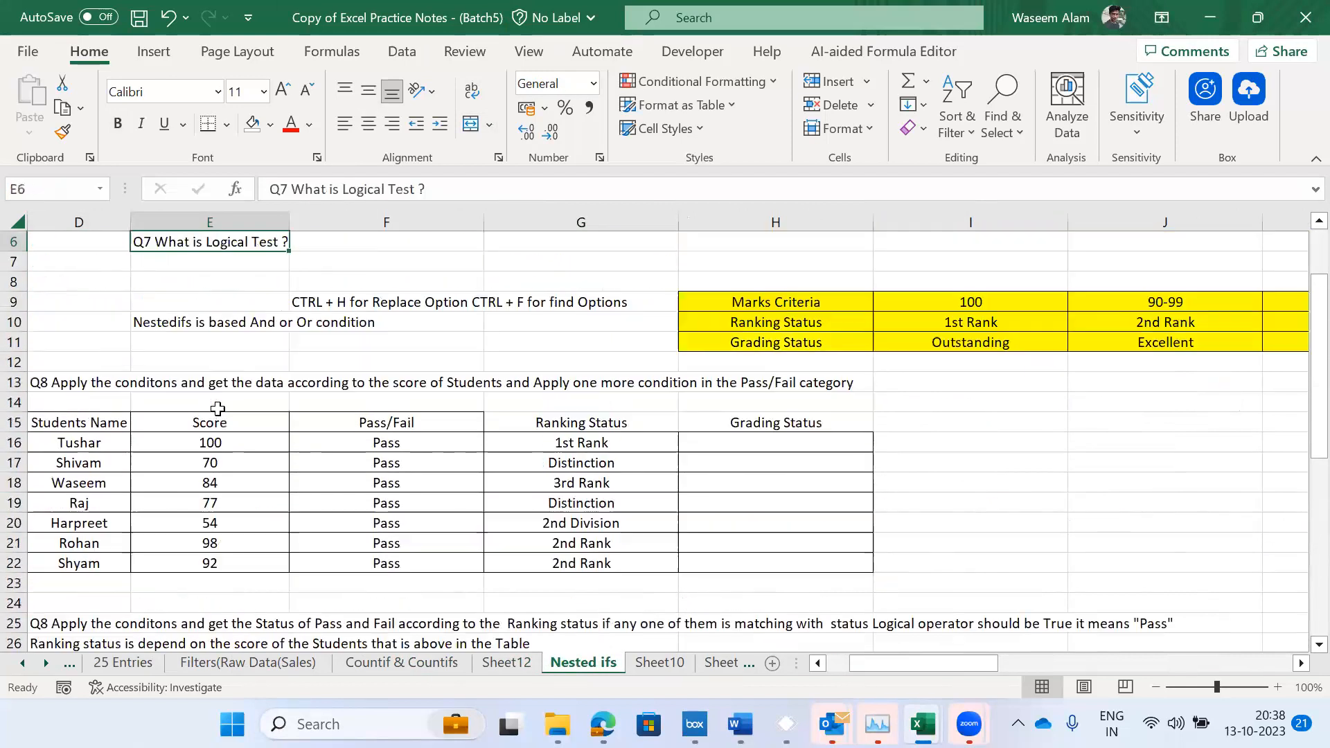
pyautogui.press('Down')
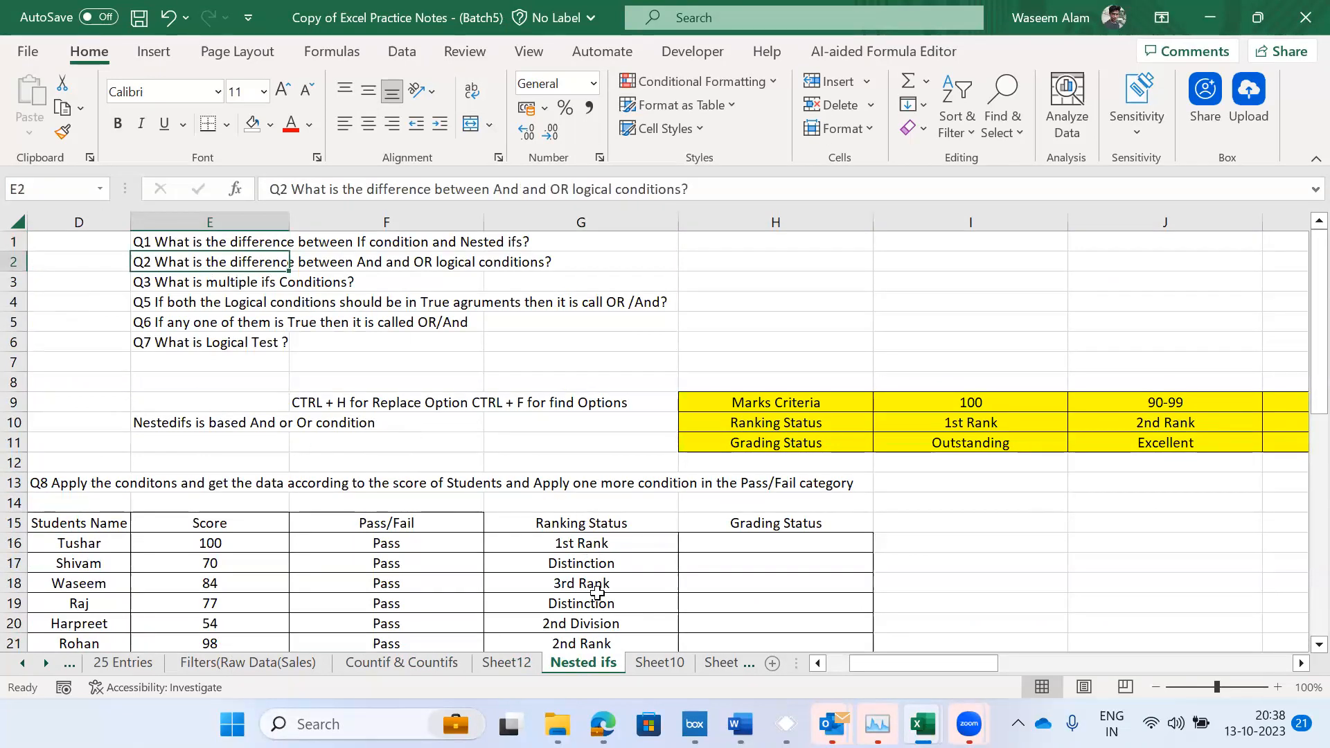
pyautogui.hotkey('ctrl', 'n')
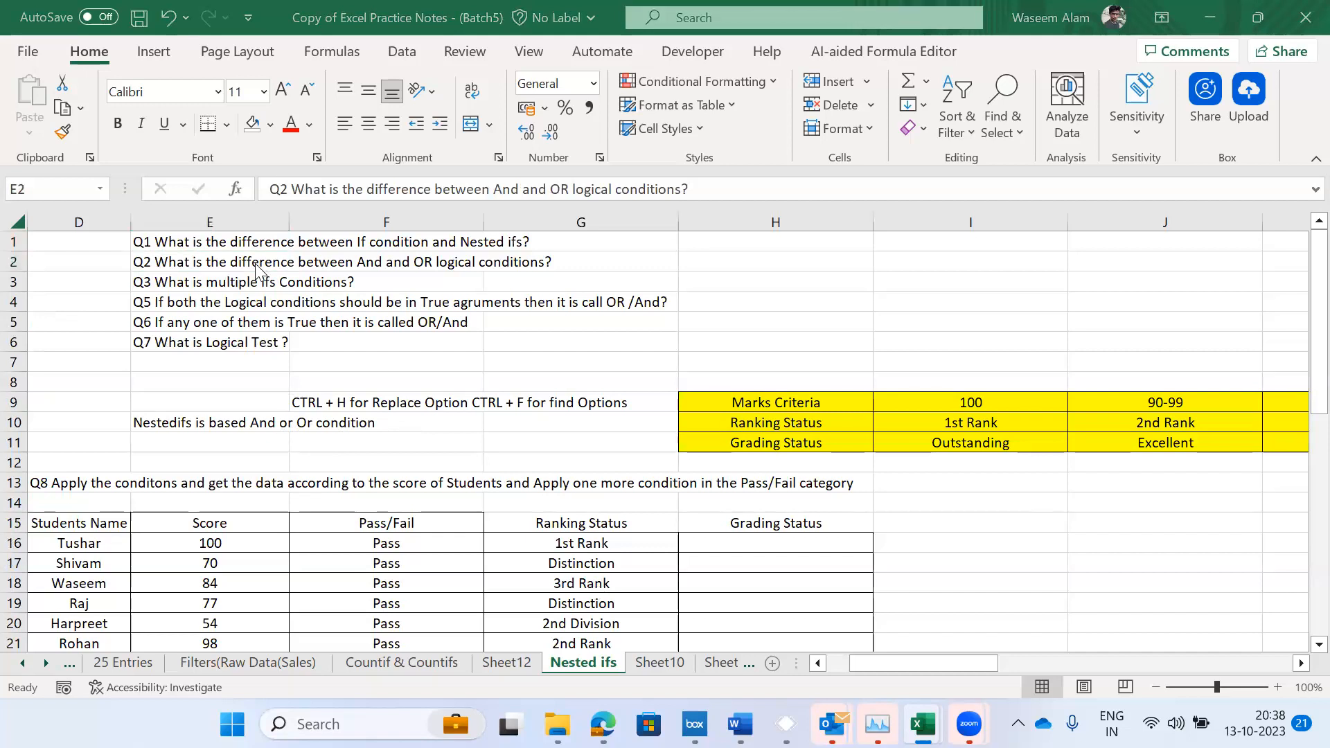
# - Go down to the Q8 student score table and inspect the nested IF formula in the first Ranking Status cell, G16
pyautogui.click(198, 318)
pyautogui.press('Down')
pyautogui.press('Down')
pyautogui.press('Down')
pyautogui.press('Down')
pyautogui.press('Down')
pyautogui.press('Down')
pyautogui.press('Down')
pyautogui.press('Down')
pyautogui.press('Down')
pyautogui.press('Down')
pyautogui.press('Down')
pyautogui.press('Down')
pyautogui.press('Down')
pyautogui.press('Down')
pyautogui.press('Down')
pyautogui.press('Down')
pyautogui.press('Down')
pyautogui.press('Down')
pyautogui.press('Down')
pyautogui.press('Left')
pyautogui.press('Left')
pyautogui.press('Up')
pyautogui.press('Up')
pyautogui.press('Right')
pyautogui.press('Right')
pyautogui.press('Right')
pyautogui.press('Up')
pyautogui.press('Right')
pyautogui.press('Left')
pyautogui.press('Up')
pyautogui.press('Up')
pyautogui.press('Up')
pyautogui.press('Up')
pyautogui.press('Up')
pyautogui.press('Up')
pyautogui.press('Down')
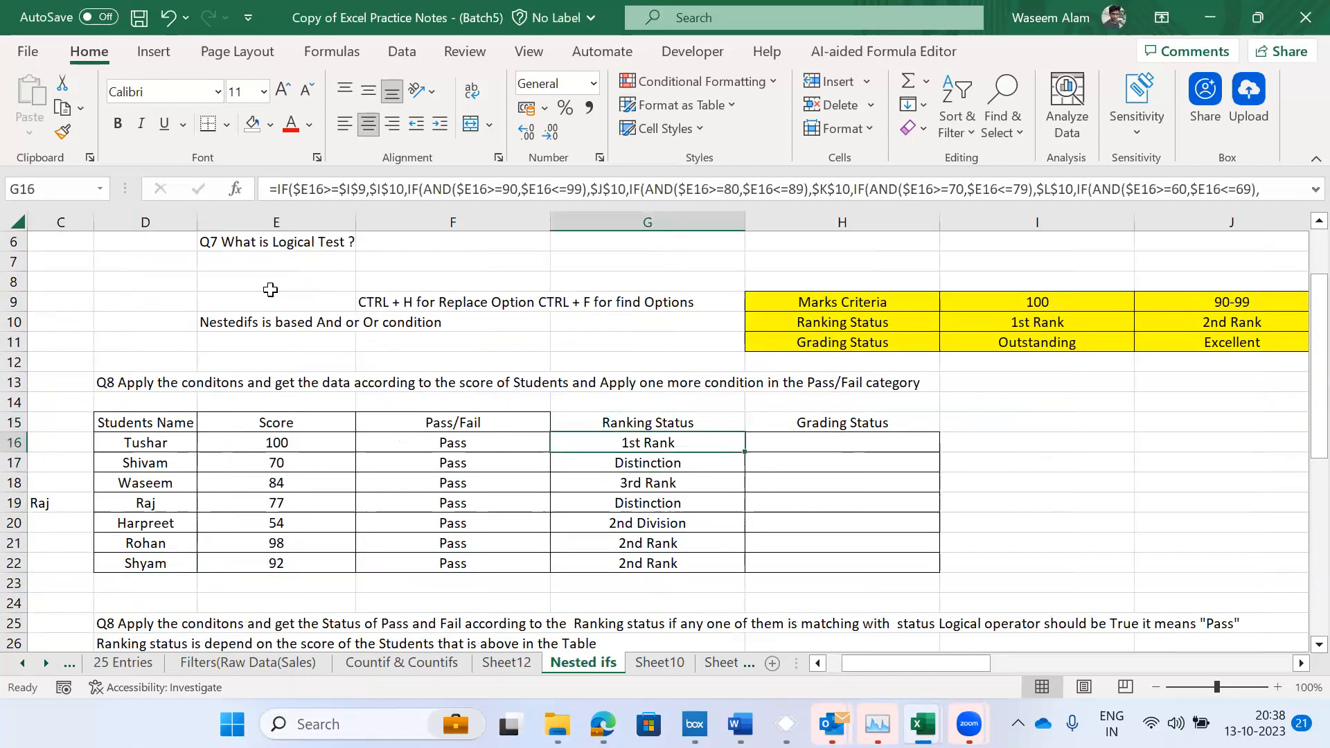
pyautogui.press('F2')
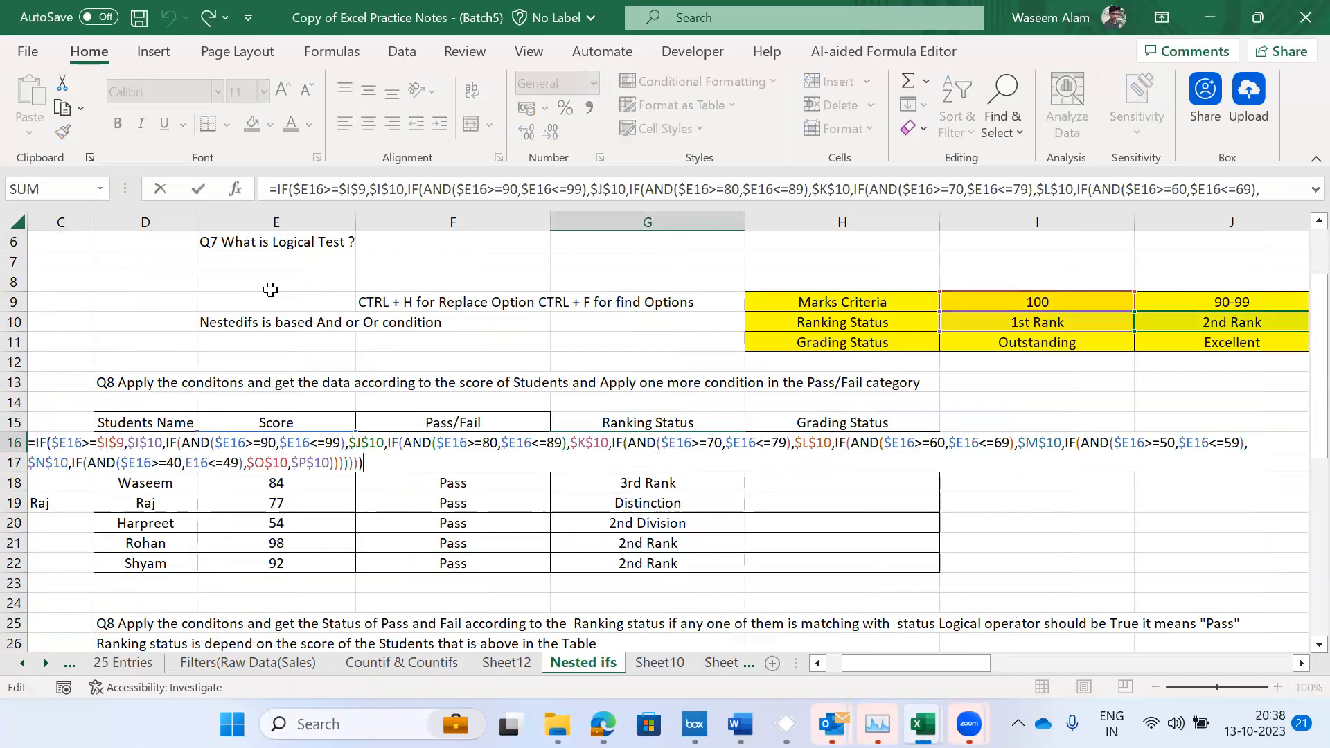
pyautogui.hotkey('ctrl', 'Return')
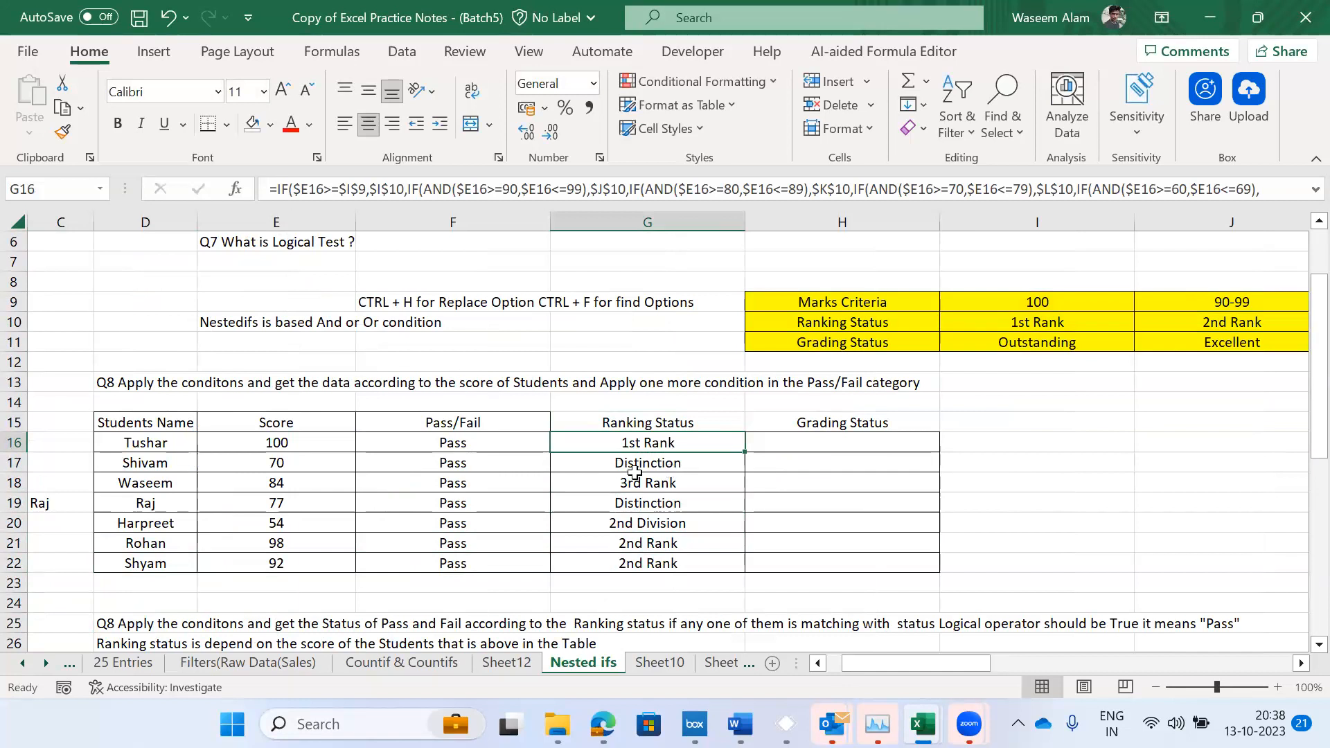
# - Compare the first student's name and score with the Ranking Status in row 16
pyautogui.click(302, 436)
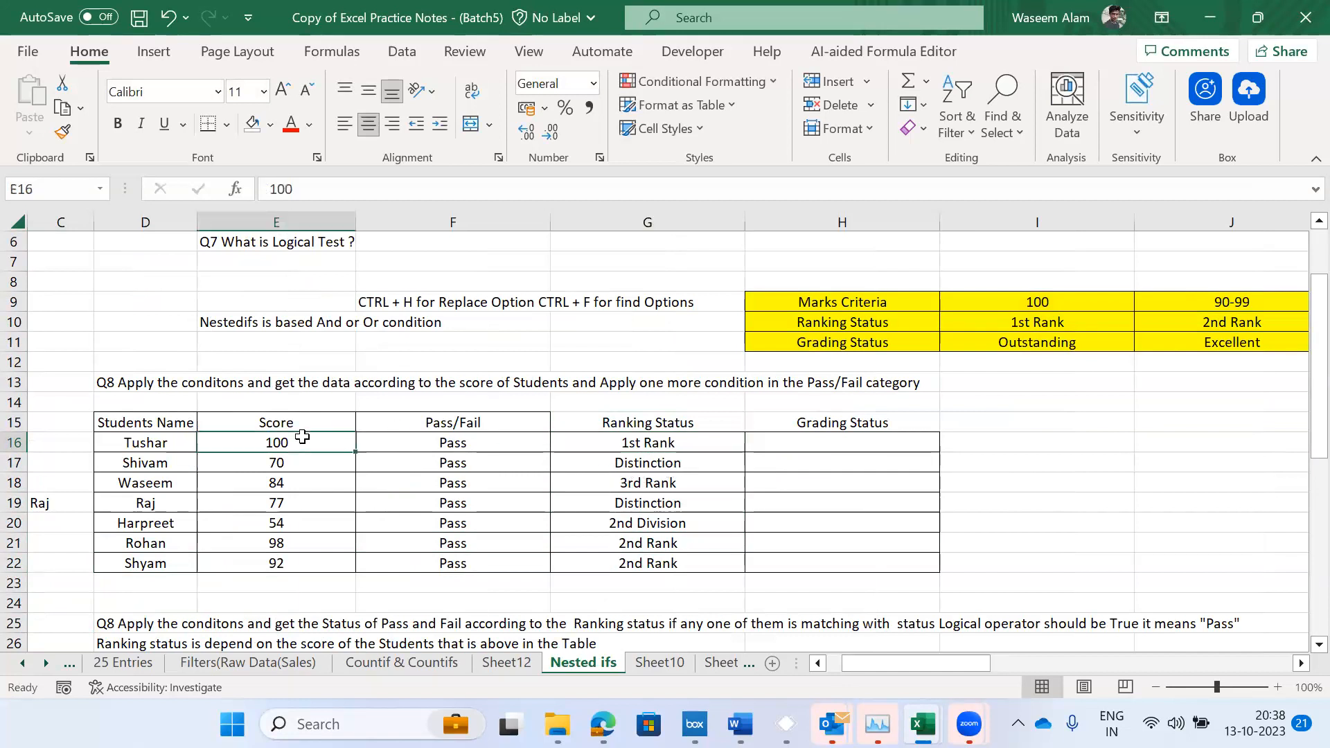
pyautogui.press('Left')
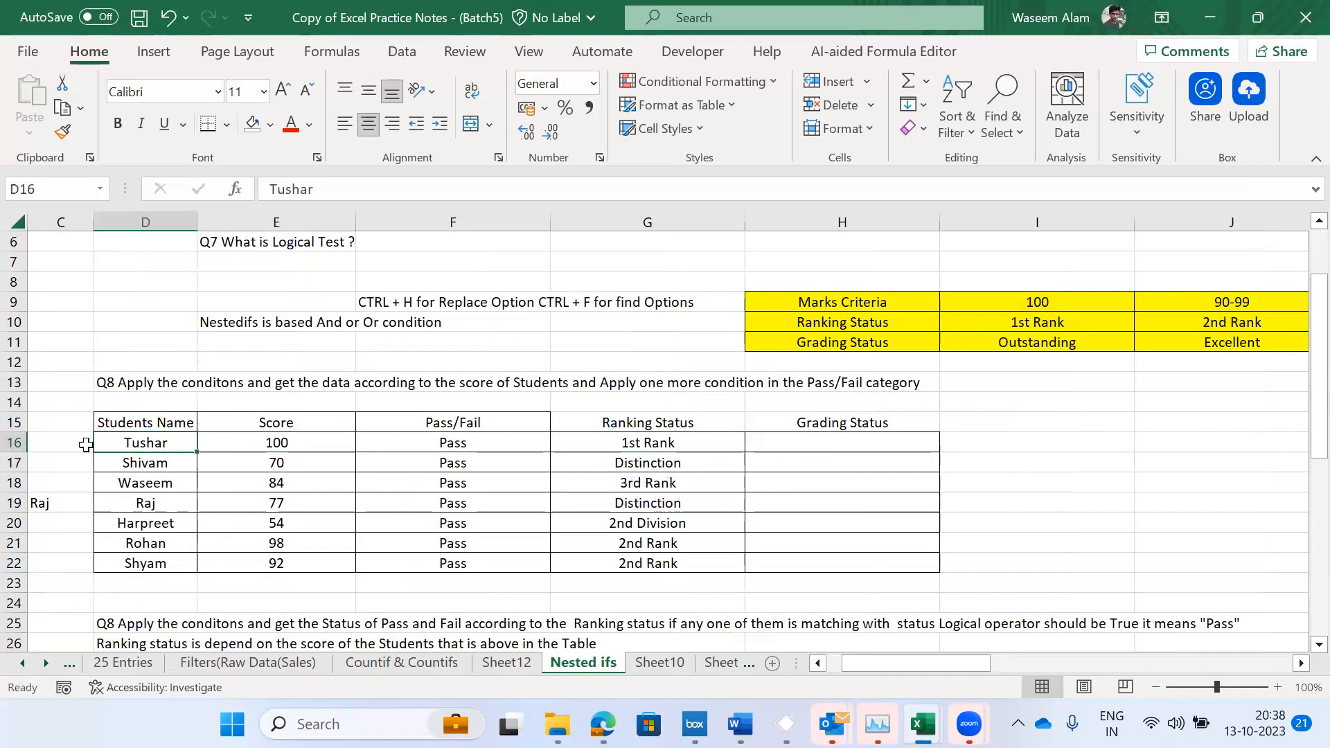
pyautogui.click(287, 432)
pyautogui.click(623, 444)
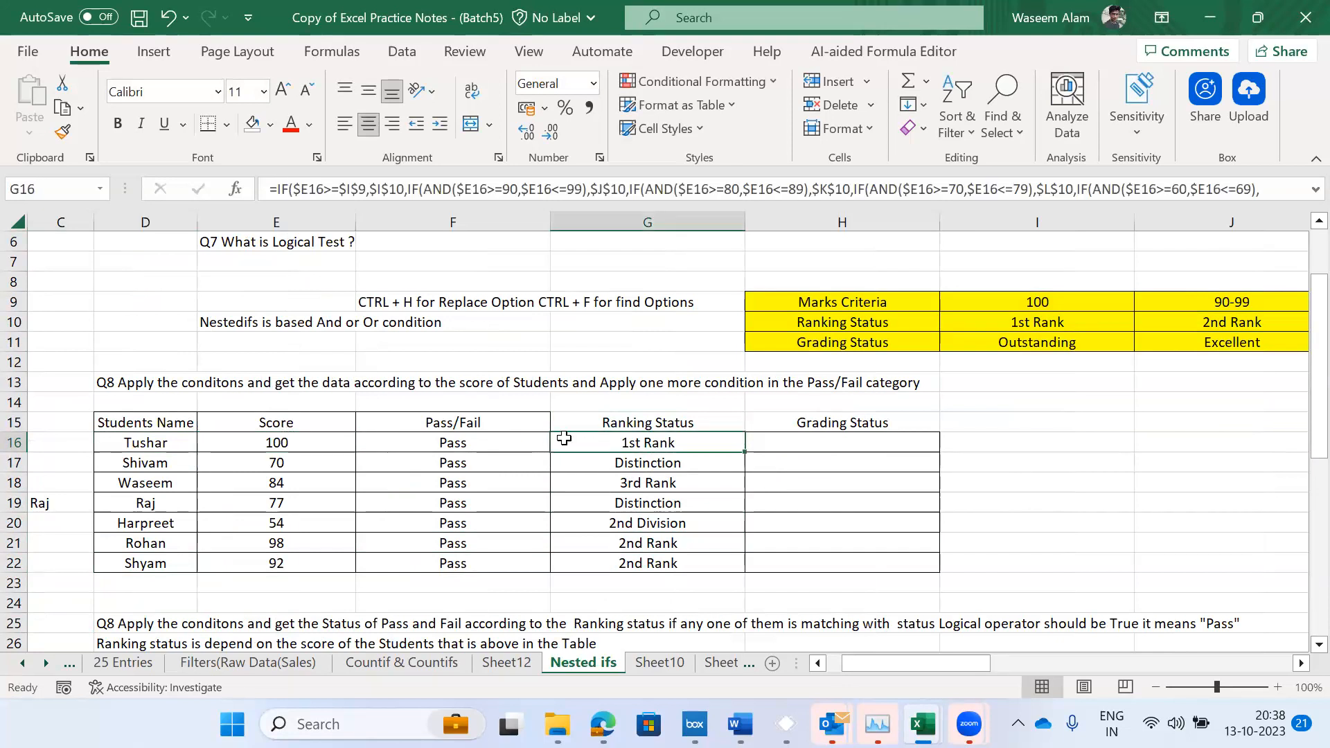
pyautogui.press('Up')
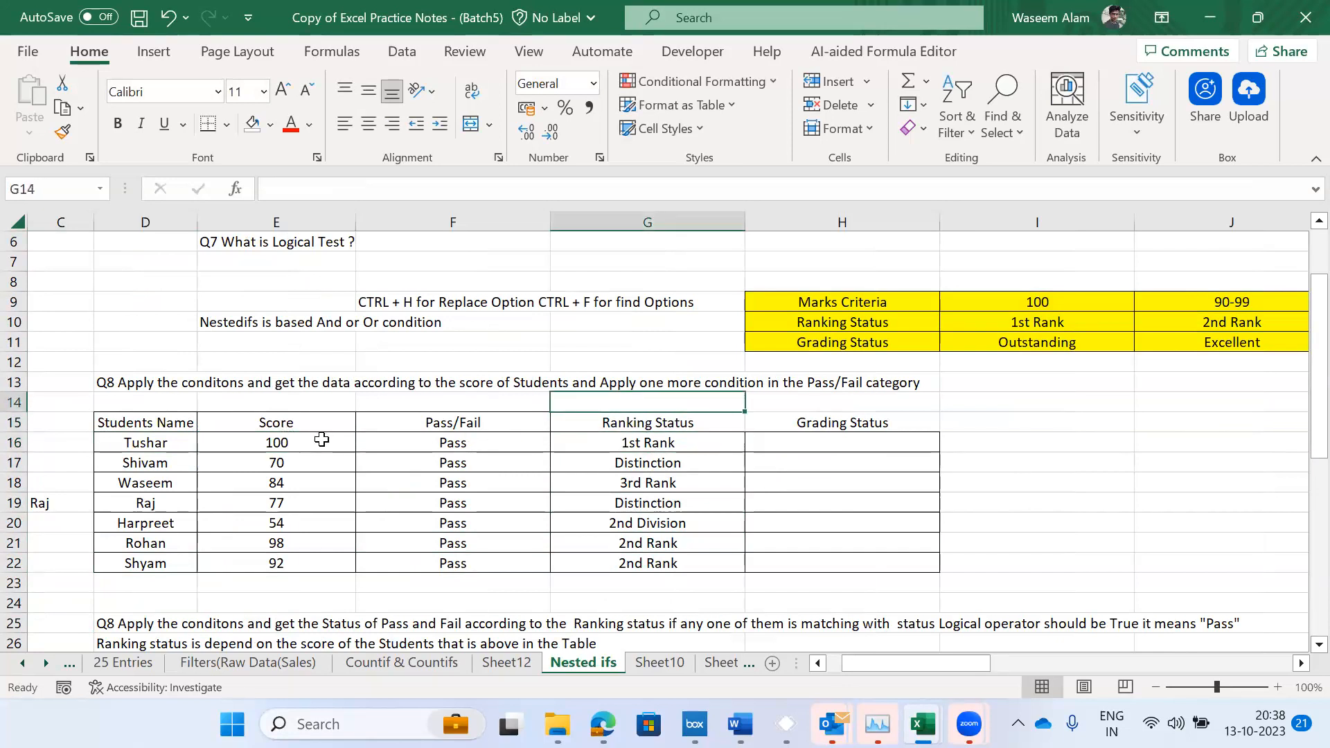
# - Examine the yellow Marks Criteria table and the ranking and grading status it assigns to a score of 100
pyautogui.press('Right')
pyautogui.press('Up')
pyautogui.press('Up')
pyautogui.press('Up')
pyautogui.press('Up')
pyautogui.press('Up')
pyautogui.press('Up')
pyautogui.hotkey('shift', 'Right')
pyautogui.hotkey('shift', 'Right')
pyautogui.hotkey('shift', 'Right')
pyautogui.hotkey('shift', 'Right')
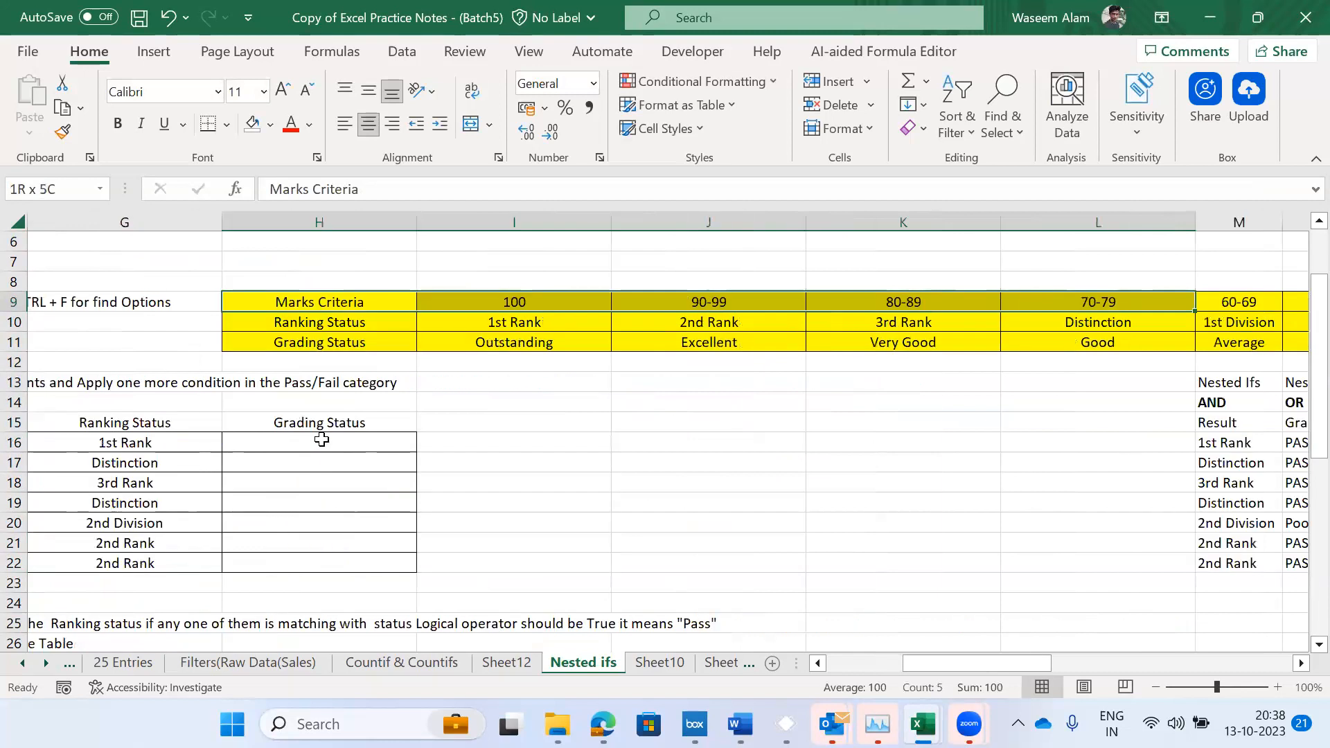
pyautogui.press('Left')
pyautogui.press('Right')
pyautogui.press('Right')
pyautogui.press('Down')
pyautogui.press('Down')
pyautogui.press('Up')
pyautogui.press('Up')
pyautogui.press('Down')
pyautogui.press('Down')
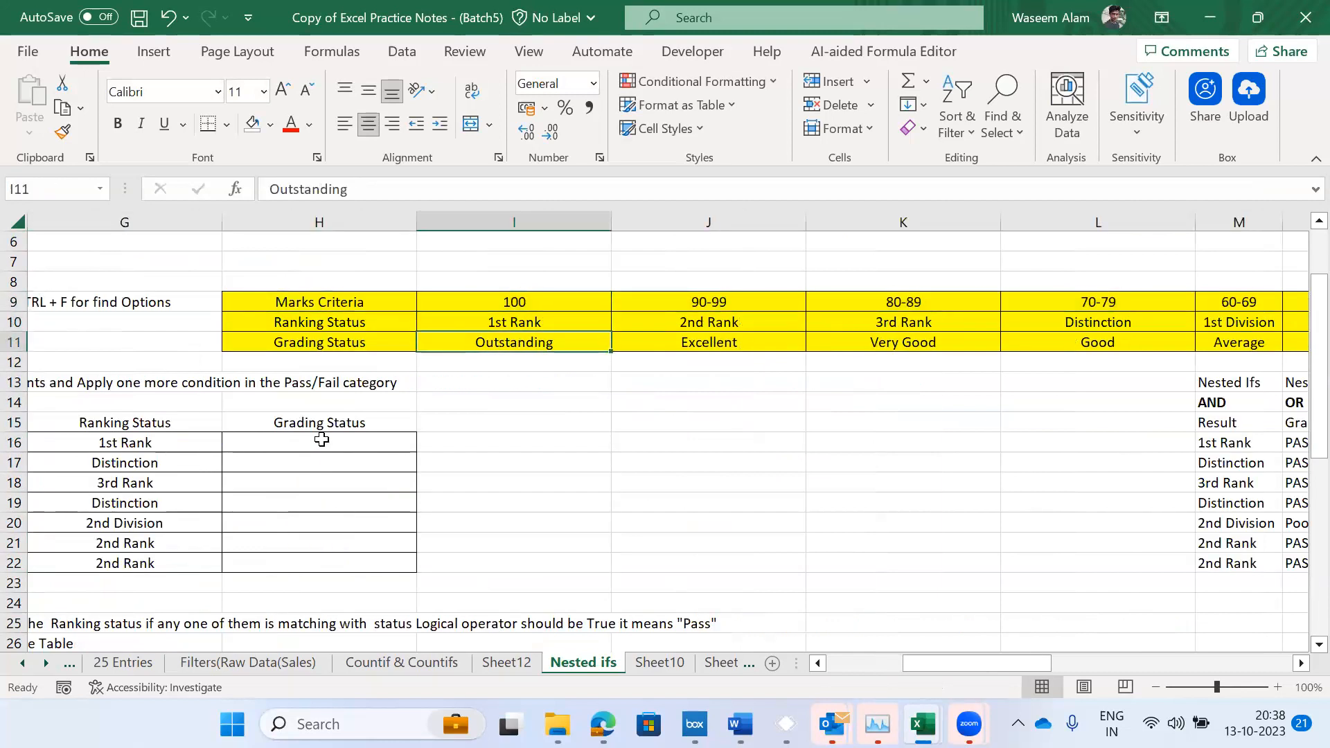
# - Examine the remaining criteria bands from 90-99 to below 40 with their ranking and grading statuses
pyautogui.press('Up')
pyautogui.press('Up')
pyautogui.press('Right')
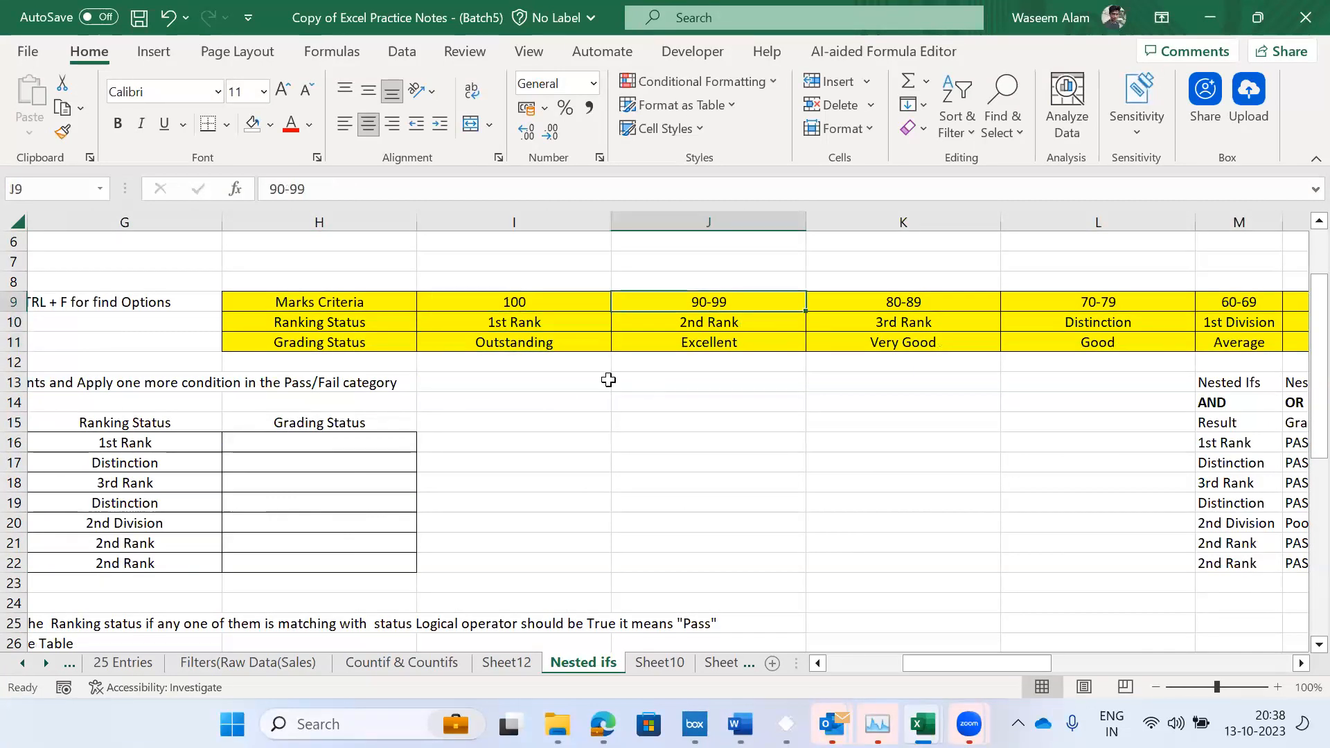
pyautogui.press('Down')
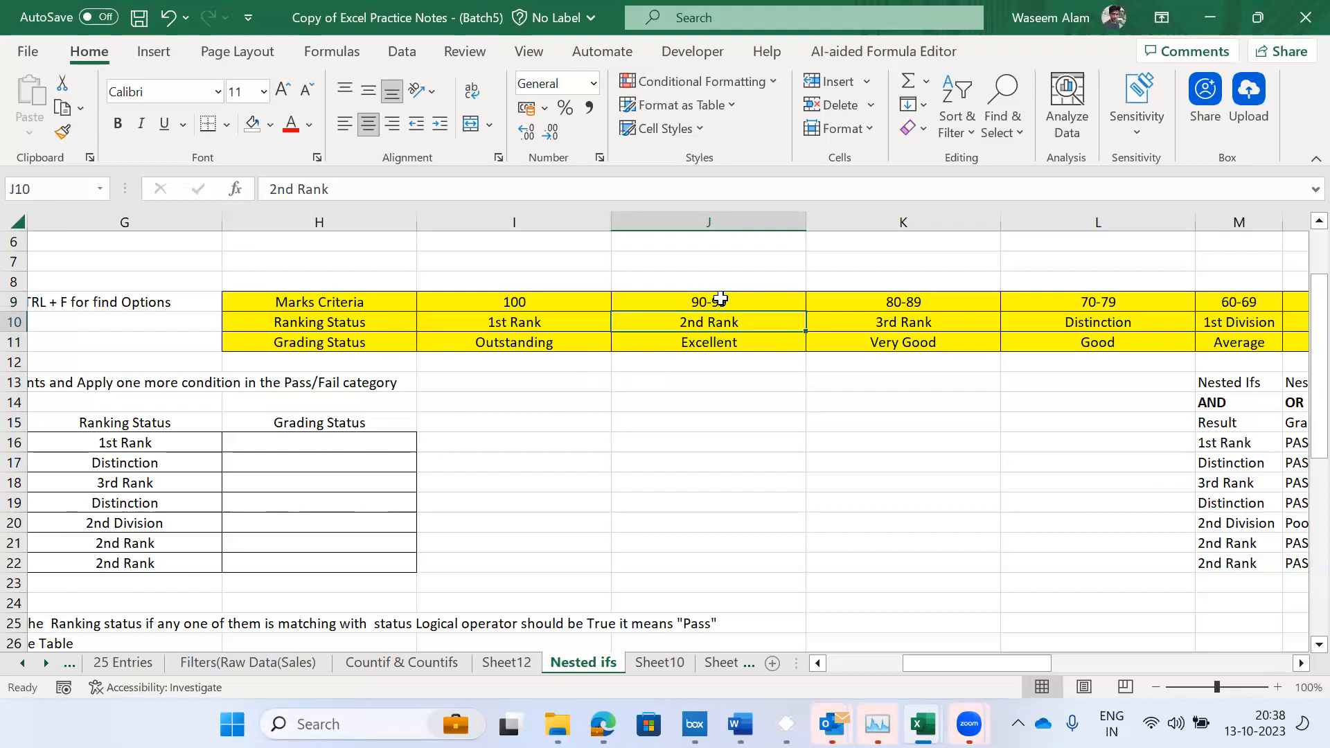
pyautogui.press('Up')
pyautogui.press('Right')
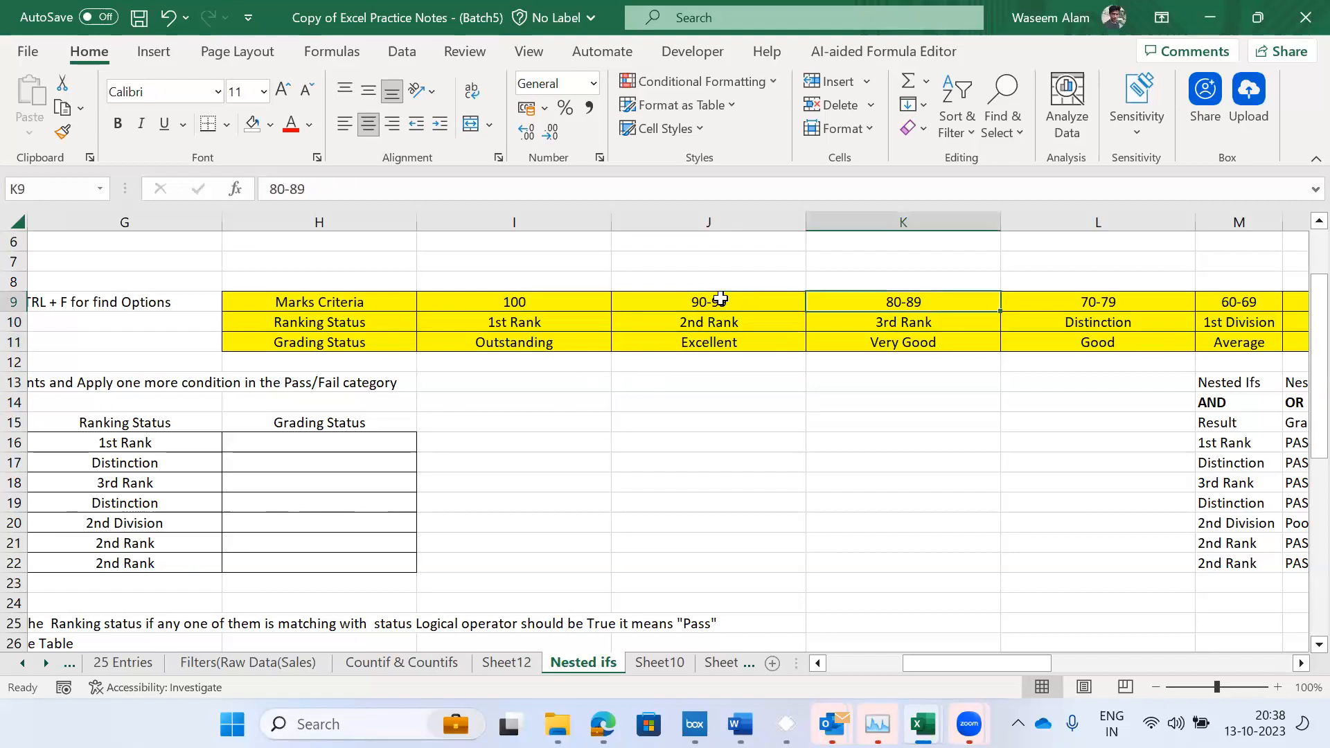
pyautogui.press('Right')
pyautogui.press('Right')
pyautogui.press('Right')
pyautogui.press('Right')
pyautogui.press('Left')
pyautogui.press('Right')
pyautogui.press('Right')
pyautogui.press('Left')
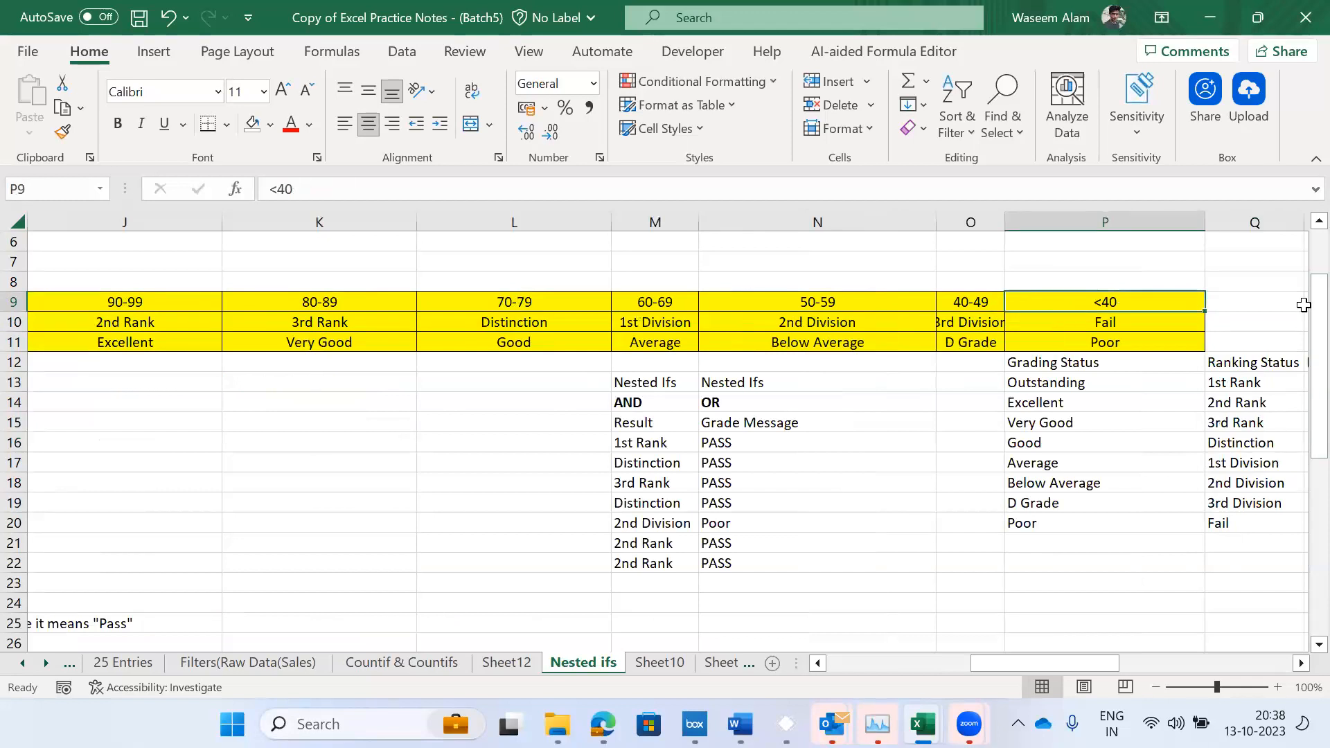
pyautogui.click(1100, 325)
pyautogui.press('Down')
# - Set the first student's score in E16 of the Q8 table to 35
pyautogui.press('Home')
pyautogui.press('Down')
pyautogui.press('Right')
pyautogui.press('Right')
pyautogui.press('Right')
pyautogui.press('Right')
pyautogui.press('Down')
pyautogui.press('Down')
pyautogui.press('Down')
pyautogui.press('Down')
pyautogui.write('35')
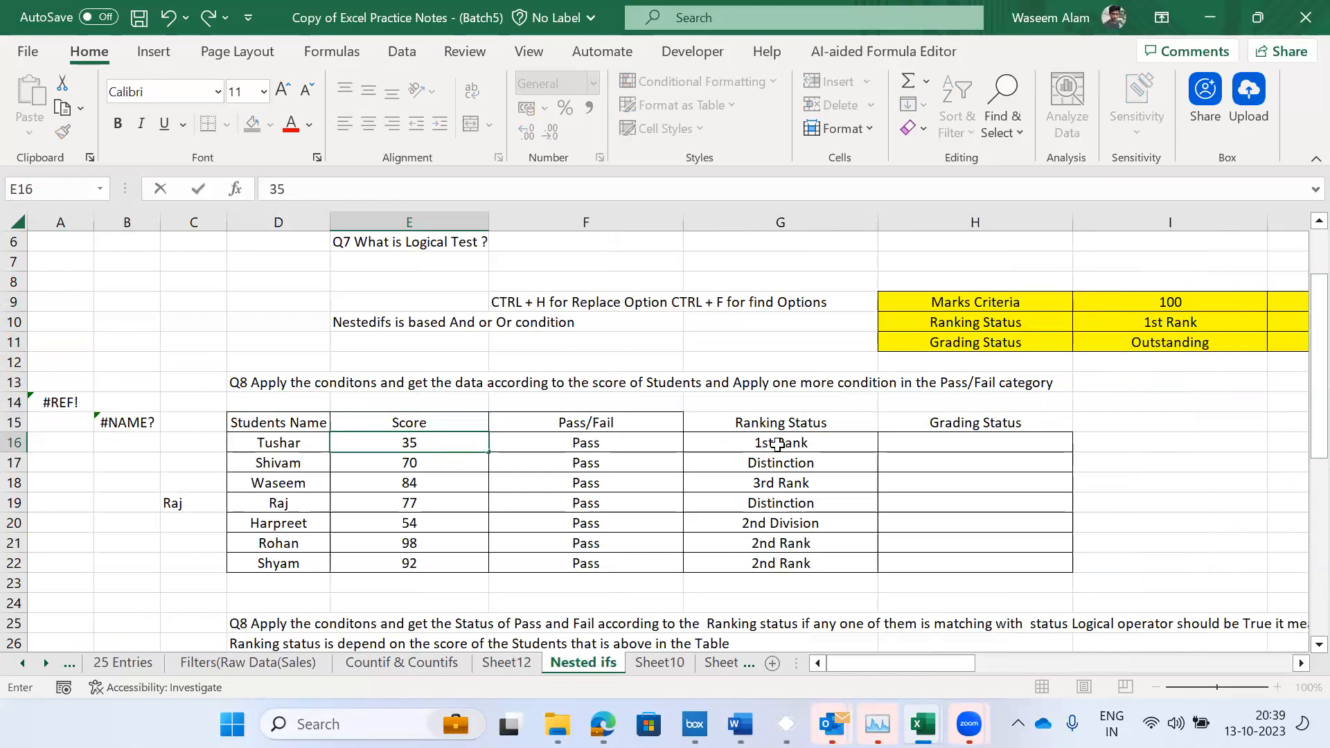
pyautogui.press('Return')
# - Check the first student's Pass/Fail and Ranking Status cells and the nested IF formula in G16
pyautogui.click(478, 440)
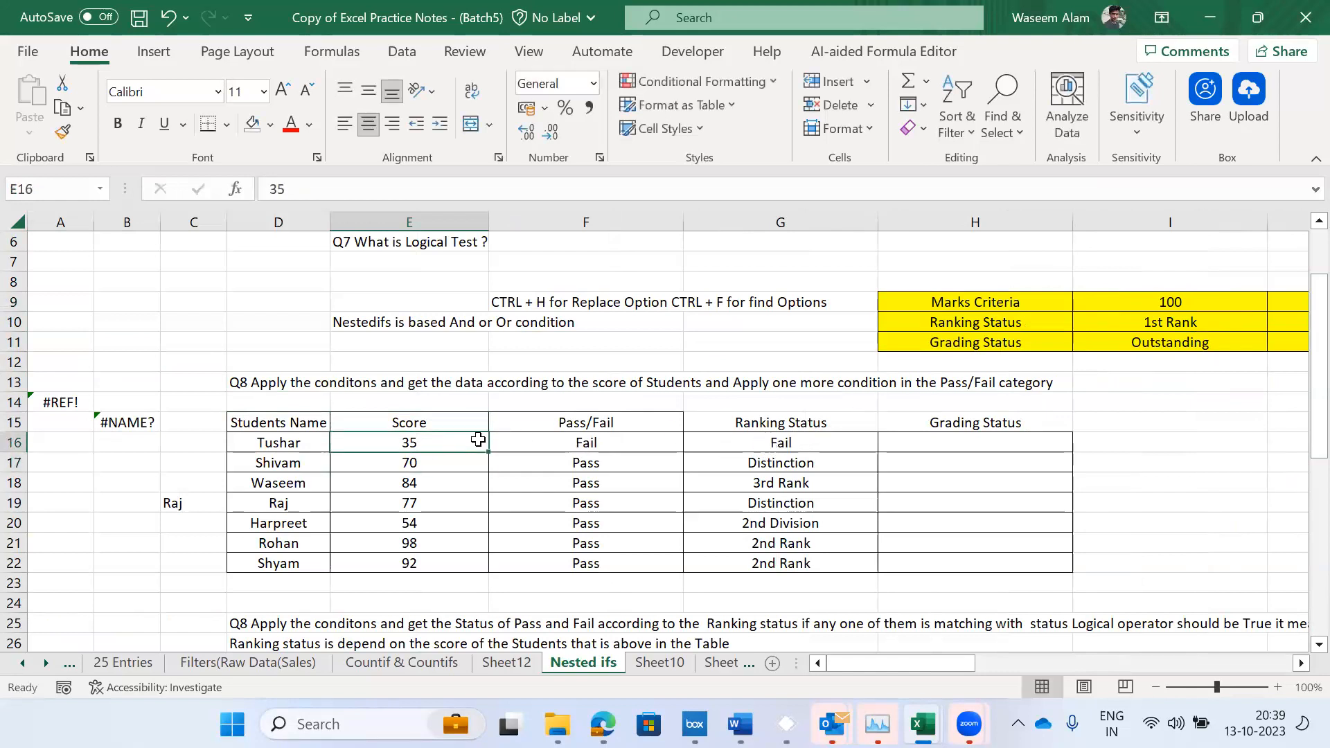
pyautogui.press('Right')
pyautogui.press('Right')
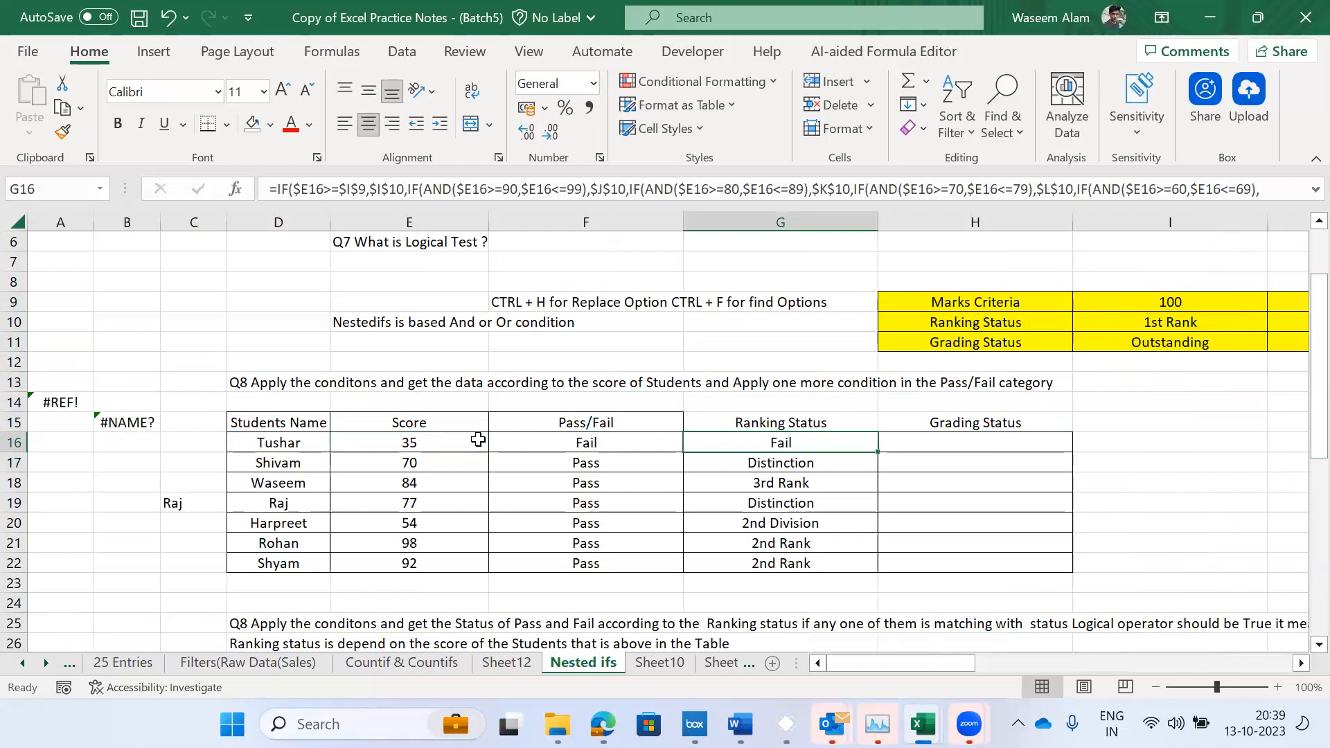
pyautogui.press('F2')
pyautogui.press('Escape')
pyautogui.press('Left')
pyautogui.press('Right')
# - Change the first student's score to 50 and check the Pass/Fail and Ranking Status cells
pyautogui.press('Left')
pyautogui.press('Left')
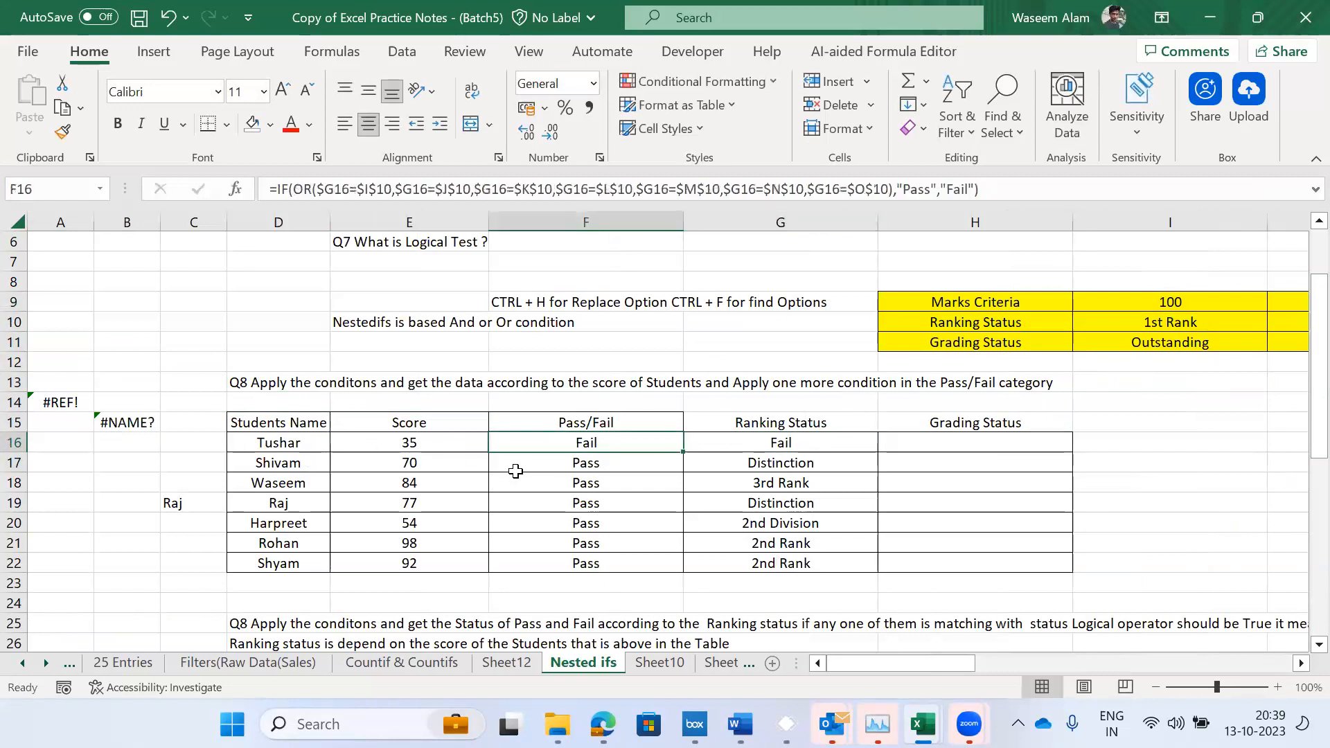
pyautogui.write('50')
pyautogui.press('Return')
pyautogui.press('Up')
pyautogui.press('Right')
pyautogui.press('Right')
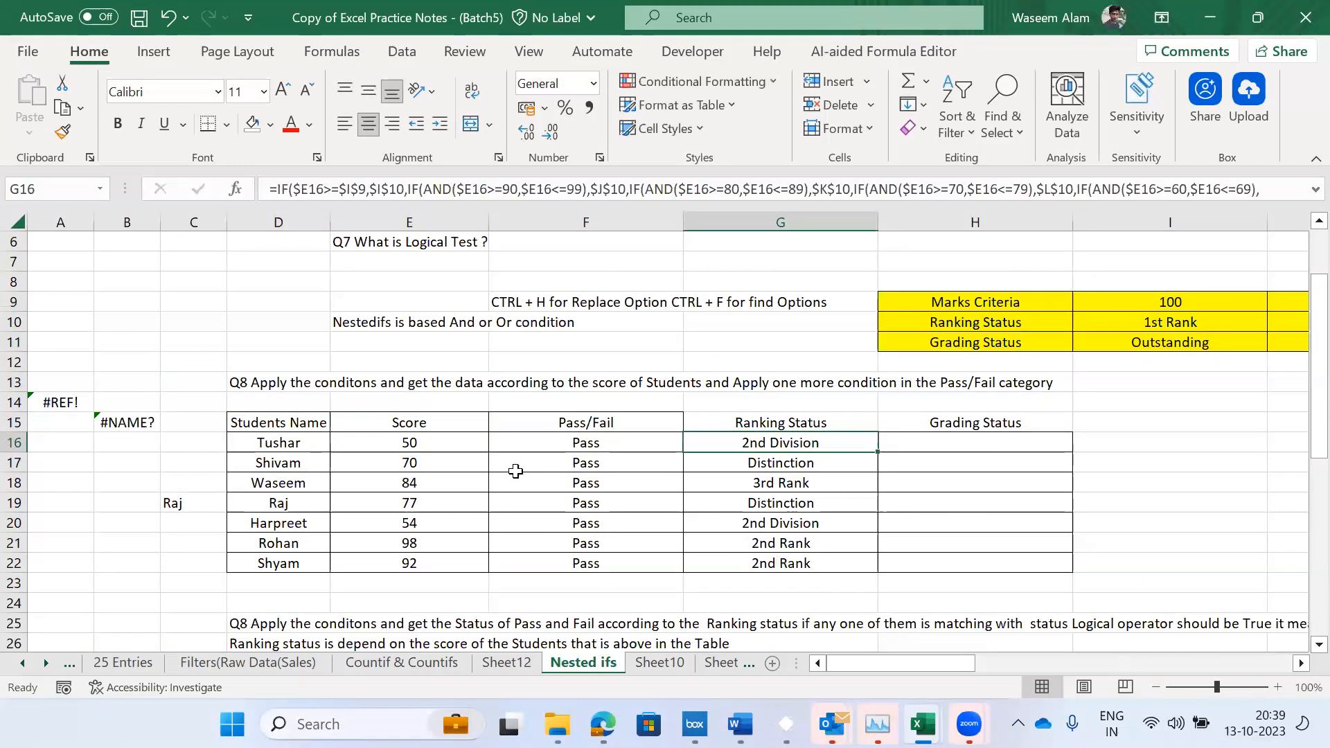
# - Change the first student's score to 94 and check the Pass/Fail and Ranking Status cells
pyautogui.press('Left')
pyautogui.press('Left')
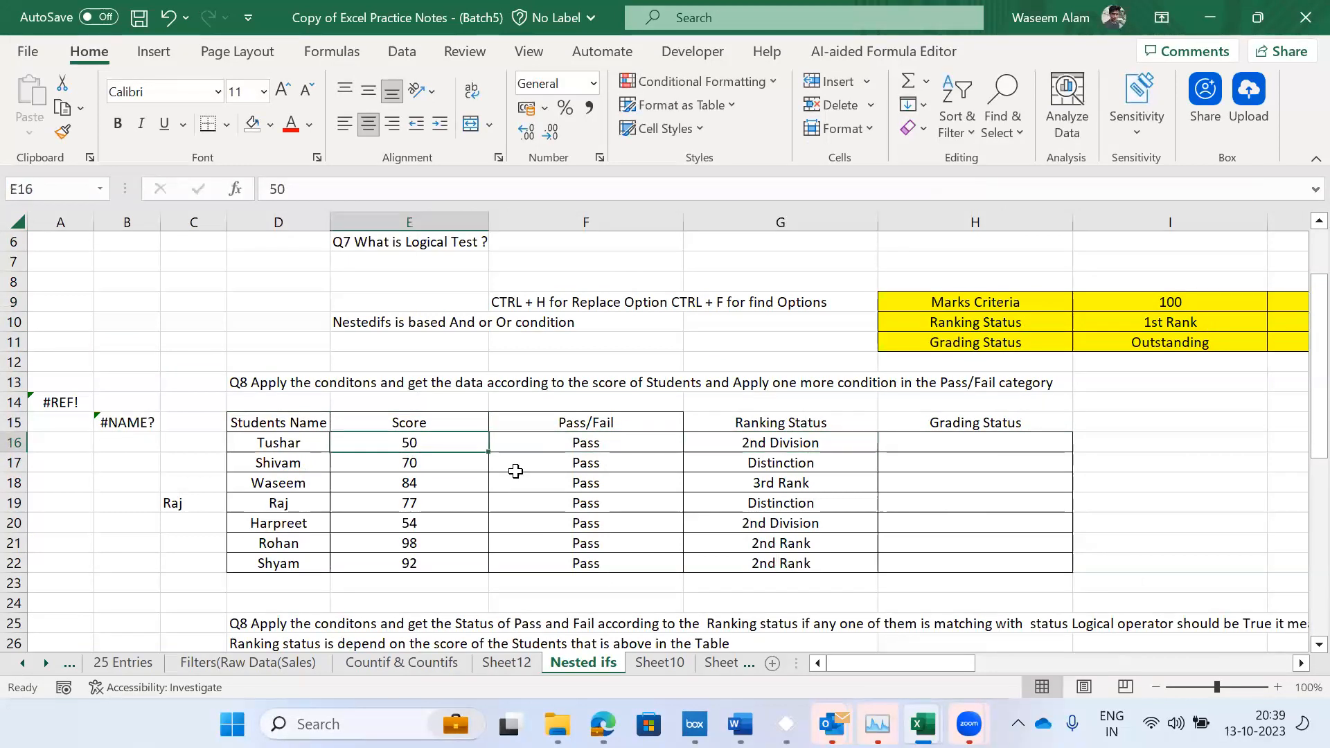
pyautogui.write('94')
pyautogui.press('Return')
pyautogui.press('Up')
pyautogui.press('Up')
pyautogui.press('Right')
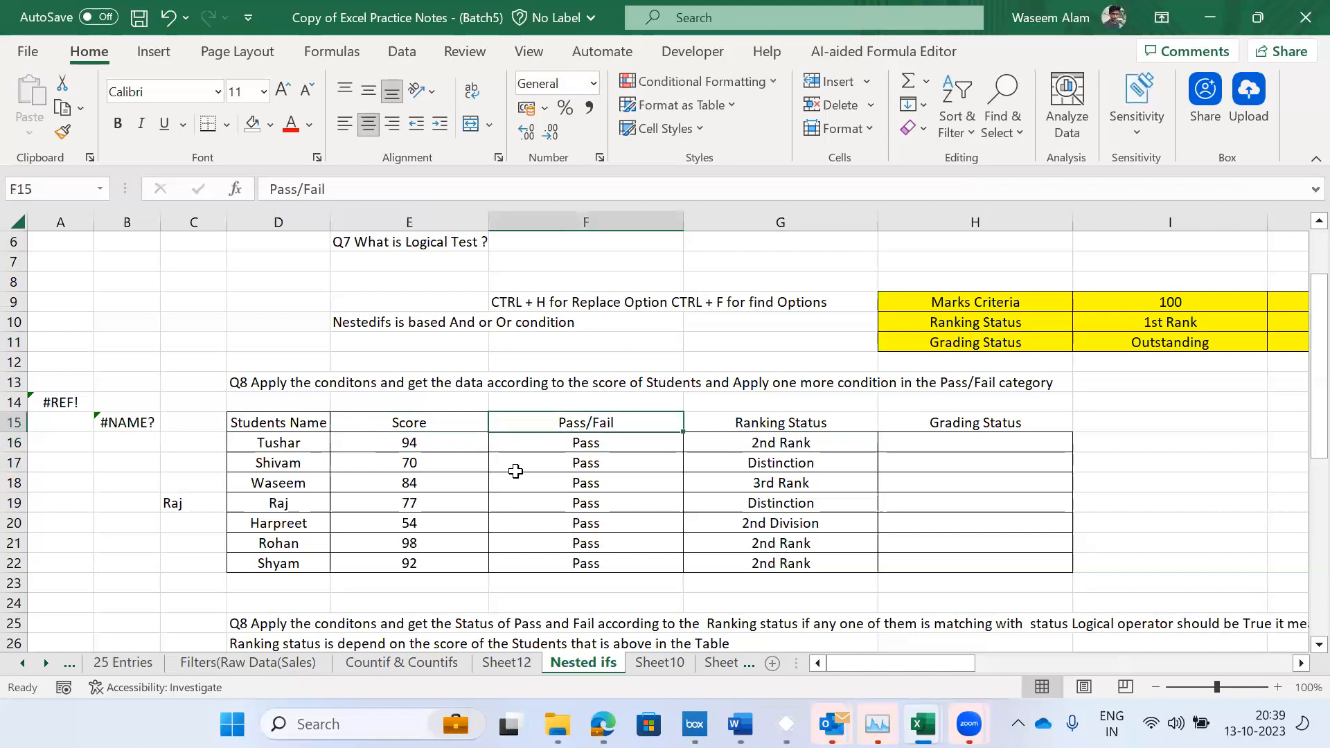
pyautogui.press('Down')
pyautogui.press('Right')
# - Set the first student's score in E16 to 99
pyautogui.press('Left')
pyautogui.press('Left')
pyautogui.write('99')
pyautogui.hotkey('ctrl', 'Return')
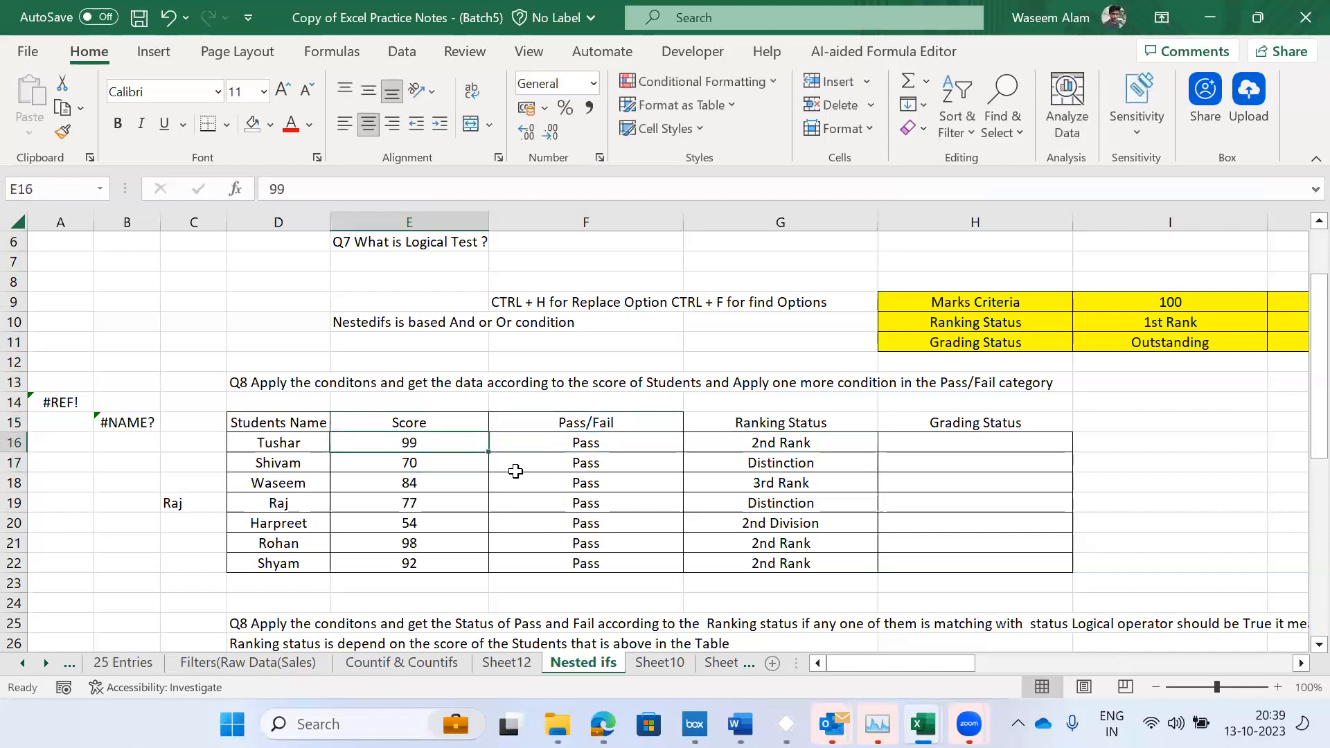
# - Set the first student's score in E16 to 100
pyautogui.write('1')
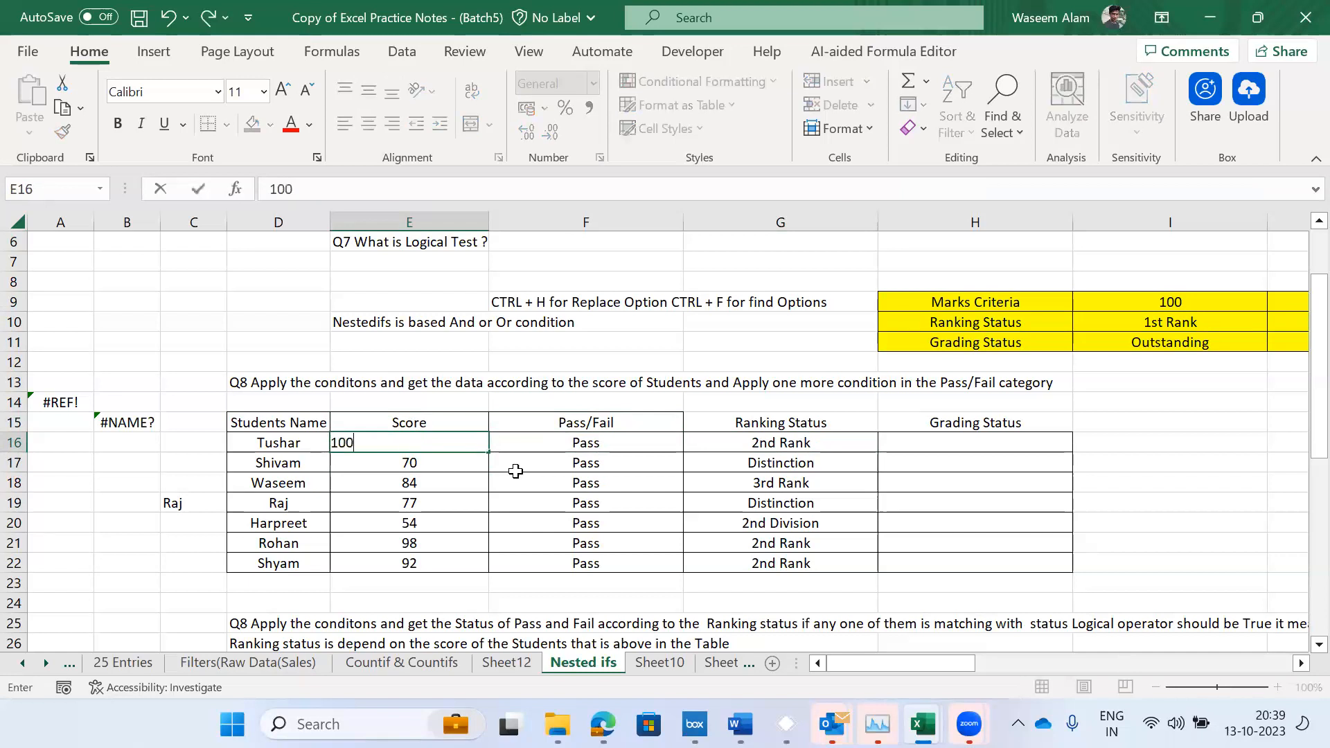
pyautogui.write('00')
pyautogui.press('Return')
pyautogui.press('Up')
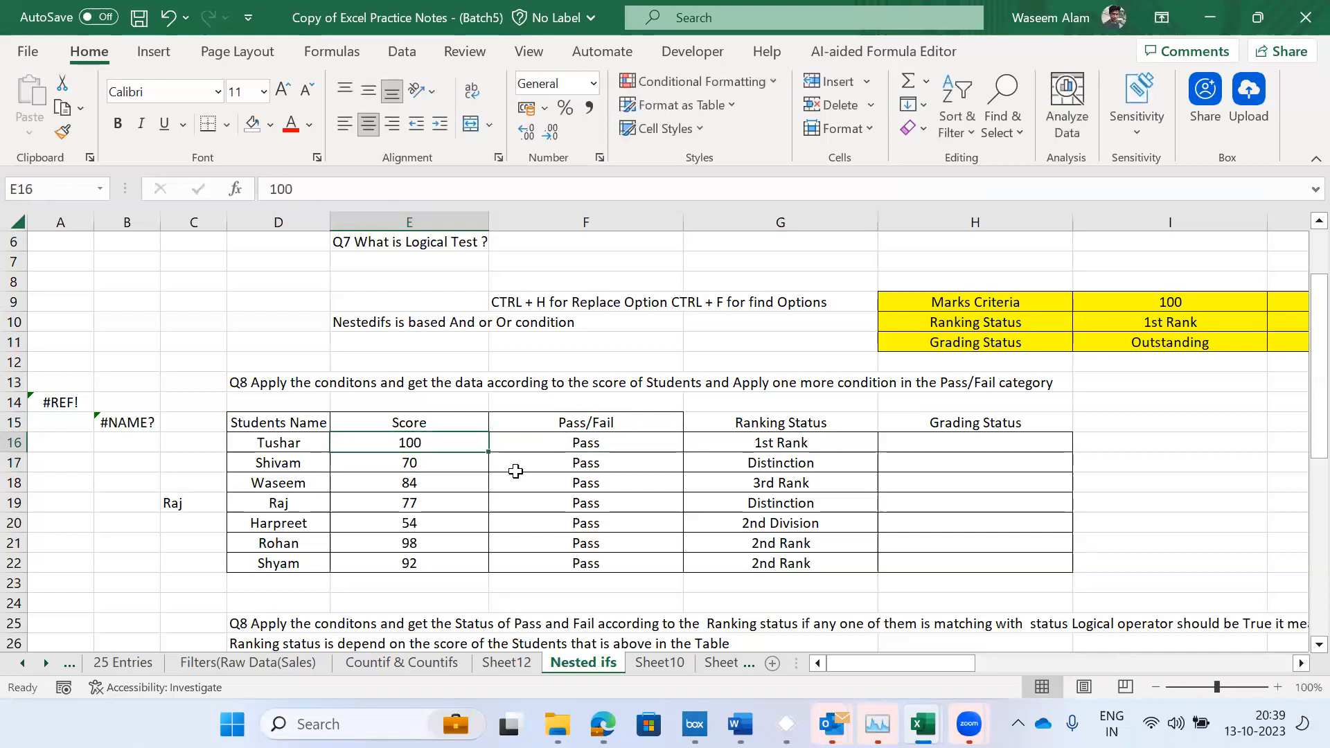
# - Change the first student's score to 75 and check the Ranking Status in G16
pyautogui.write('75')
pyautogui.press('Return')
pyautogui.press('Up')
pyautogui.press('Right')
pyautogui.press('Right')
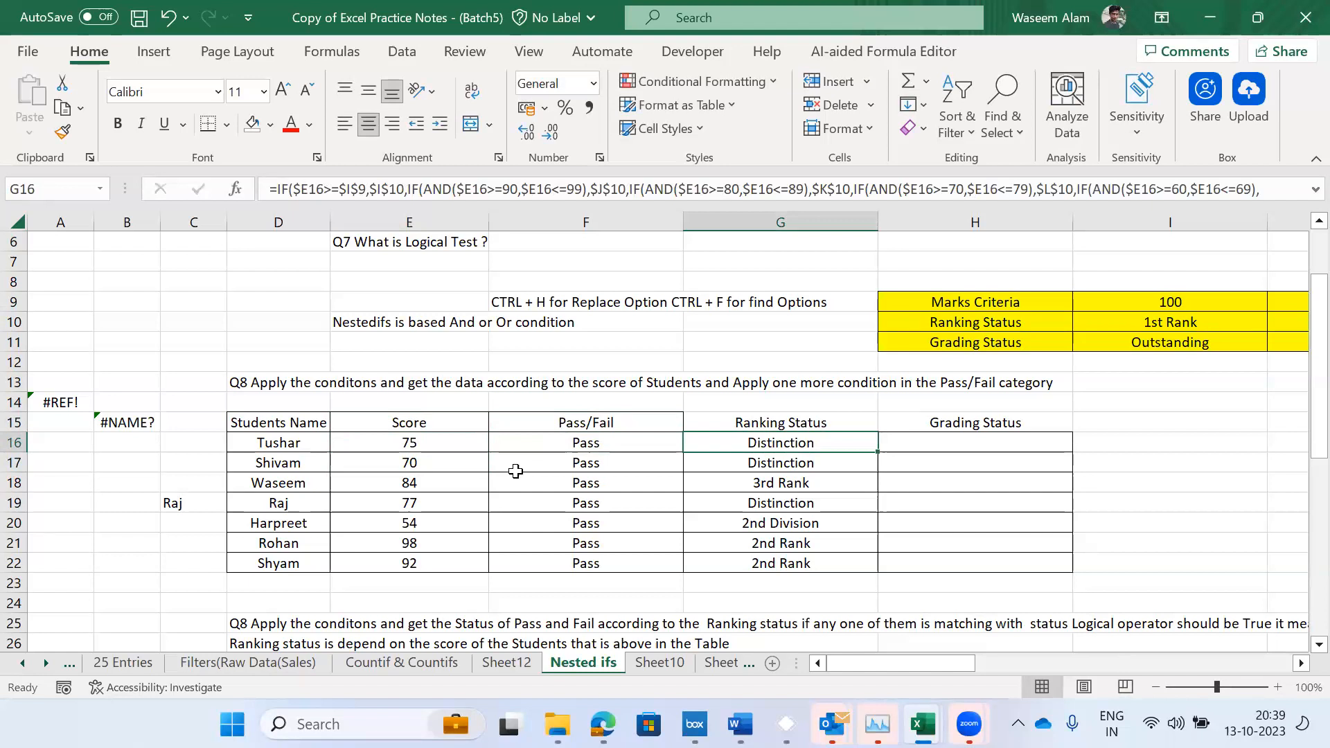
# - Set the first student's score in E16 to 60 and check the Pass/Fail cell in F16
pyautogui.press('Left')
pyautogui.press('Left')
pyautogui.write('60')
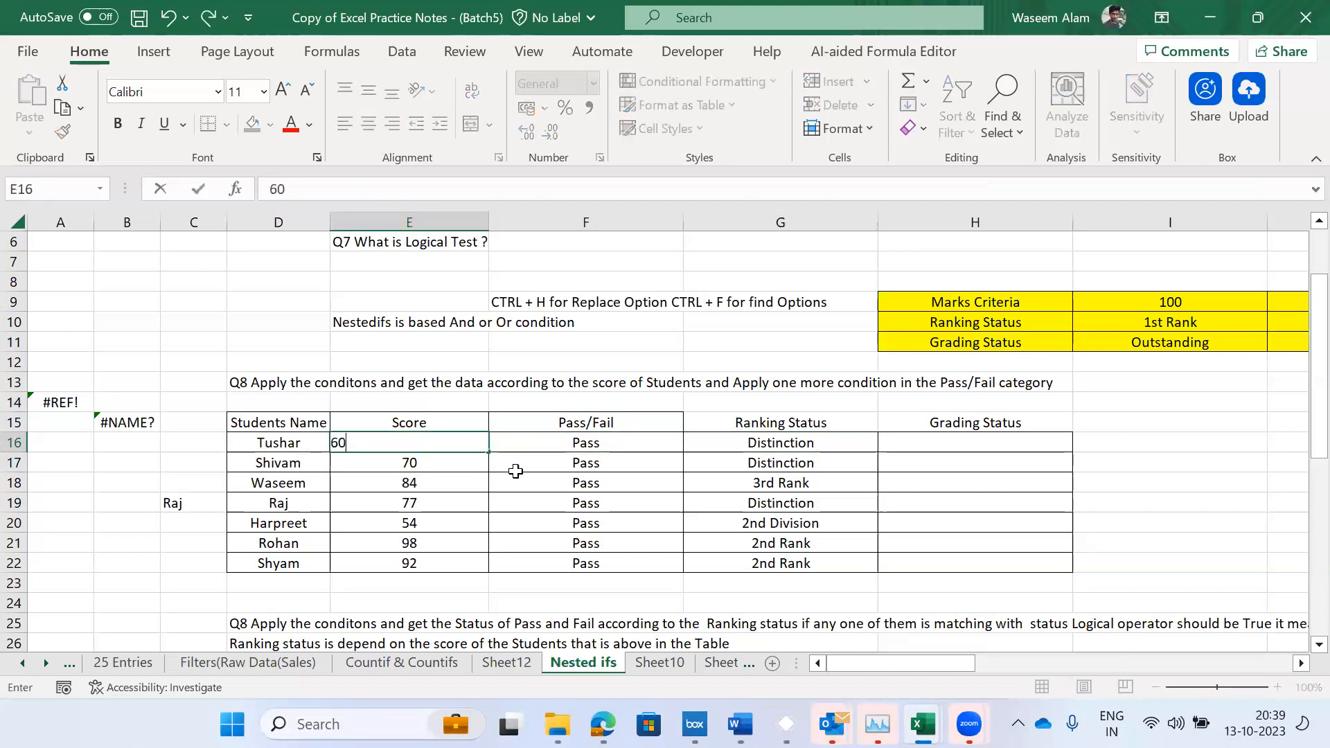
pyautogui.press('Return')
pyautogui.press('Up')
pyautogui.press('Right')
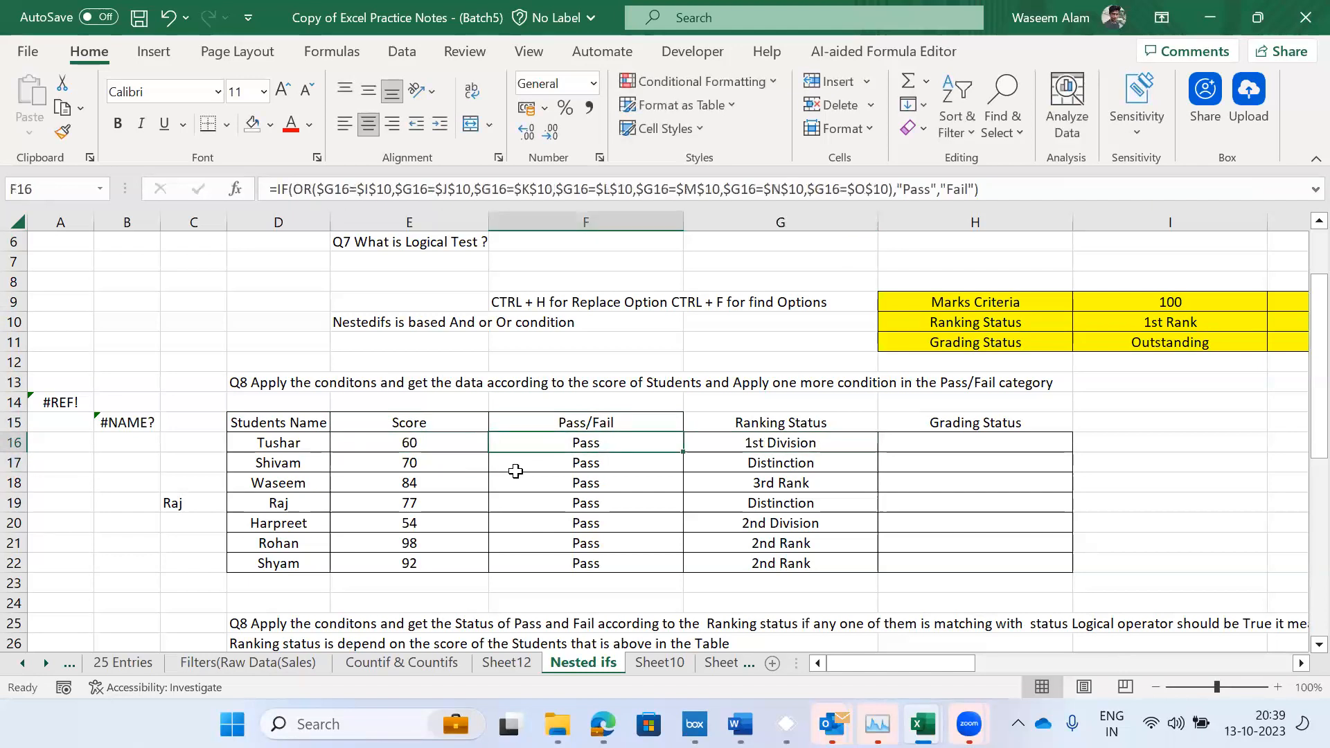
# - Inspect the nested IF formula behind the Ranking Status in G16
pyautogui.press('Right')
pyautogui.press('F2')
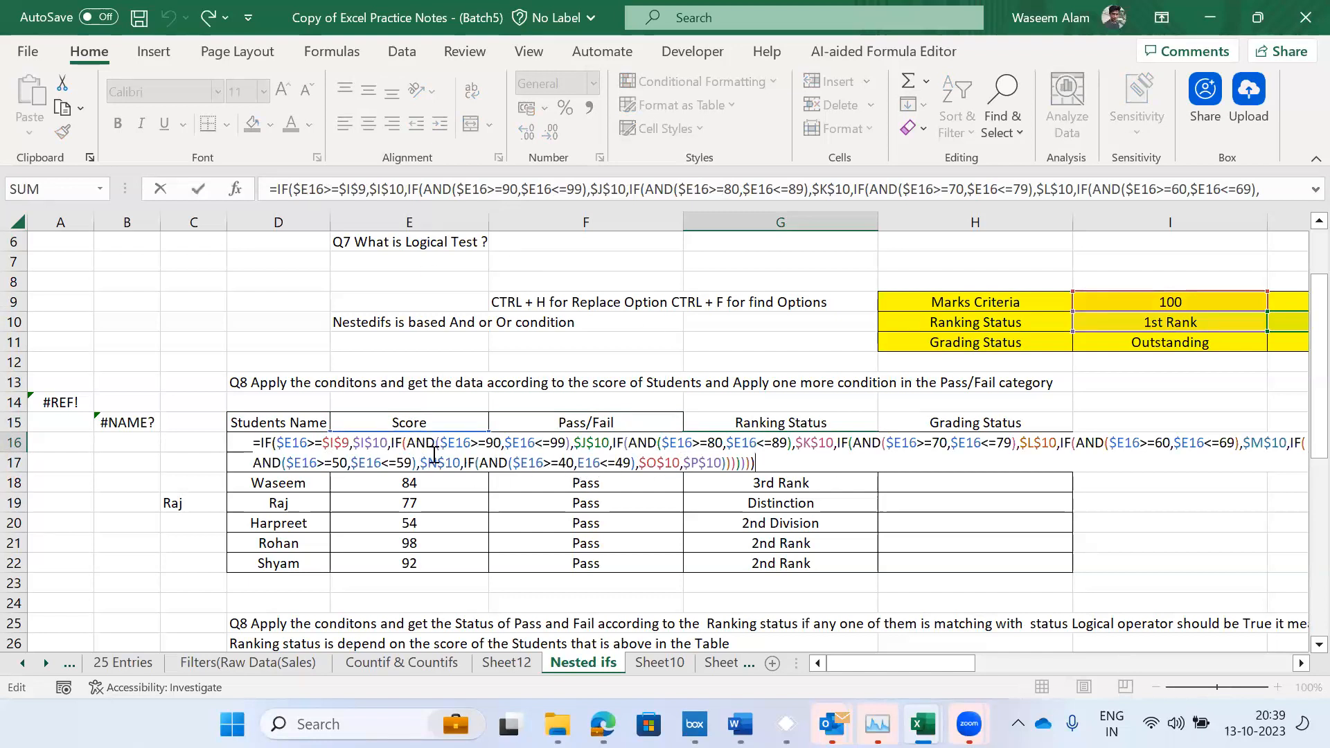
pyautogui.press('Return')
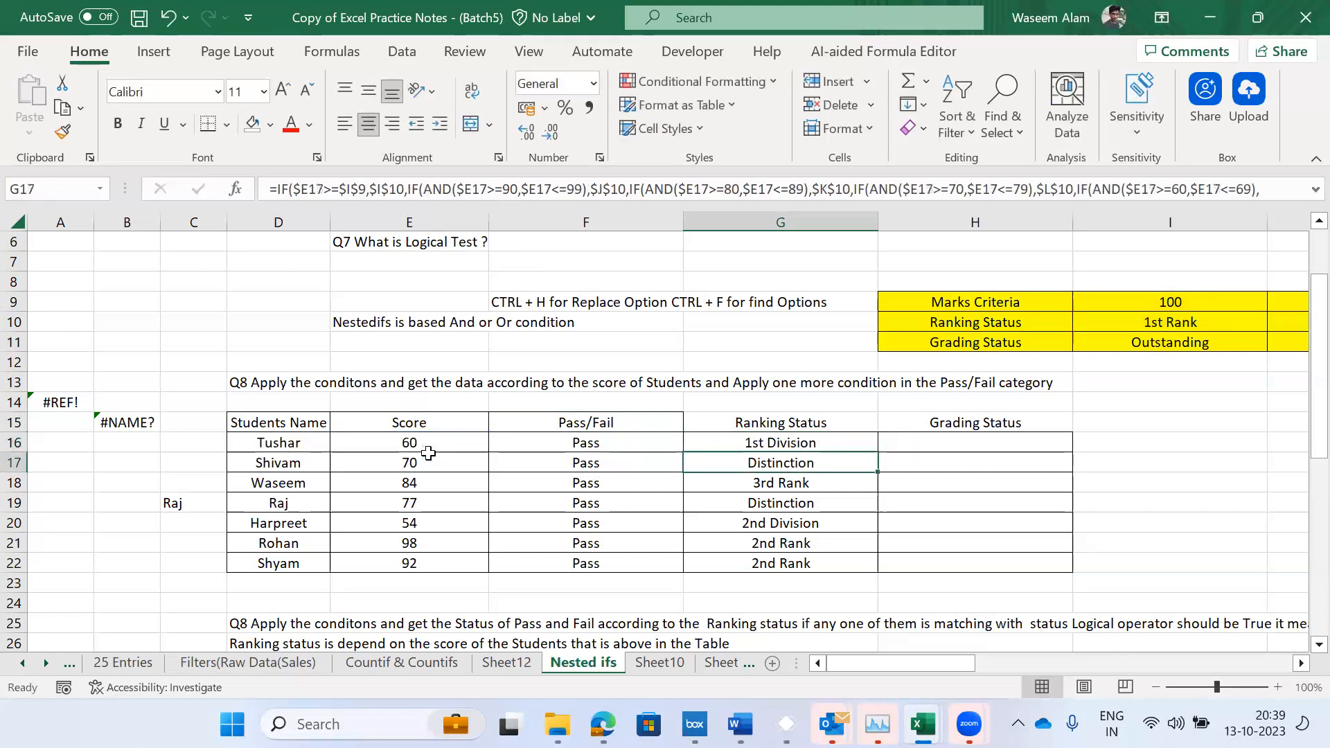
# - Examine the nested IFERROR, IF and VLOOKUP formula in E29 of the second Q8 table
pyautogui.press('Down')
pyautogui.press('Down')
pyautogui.press('Down')
pyautogui.press('Down')
pyautogui.press('Down')
pyautogui.press('Down')
pyautogui.press('Down')
pyautogui.press('Down')
pyautogui.press('Down')
pyautogui.press('Down')
pyautogui.press('Down')
pyautogui.press('Down')
pyautogui.press('Down')
pyautogui.press('Down')
pyautogui.press('Down')
pyautogui.press('Down')
pyautogui.press('Down')
pyautogui.press('Down')
pyautogui.press('Down')
pyautogui.press('Down')
pyautogui.press('Up')
pyautogui.press('Up')
pyautogui.press('Up')
pyautogui.press('Up')
pyautogui.press('Up')
pyautogui.press('Up')
pyautogui.press('Up')
pyautogui.press('Up')
pyautogui.press('Up')
pyautogui.press('Up')
pyautogui.press('Up')
pyautogui.press('Left')
pyautogui.press('Left')
pyautogui.press('Left')
pyautogui.press('Right')
pyautogui.press('F2')
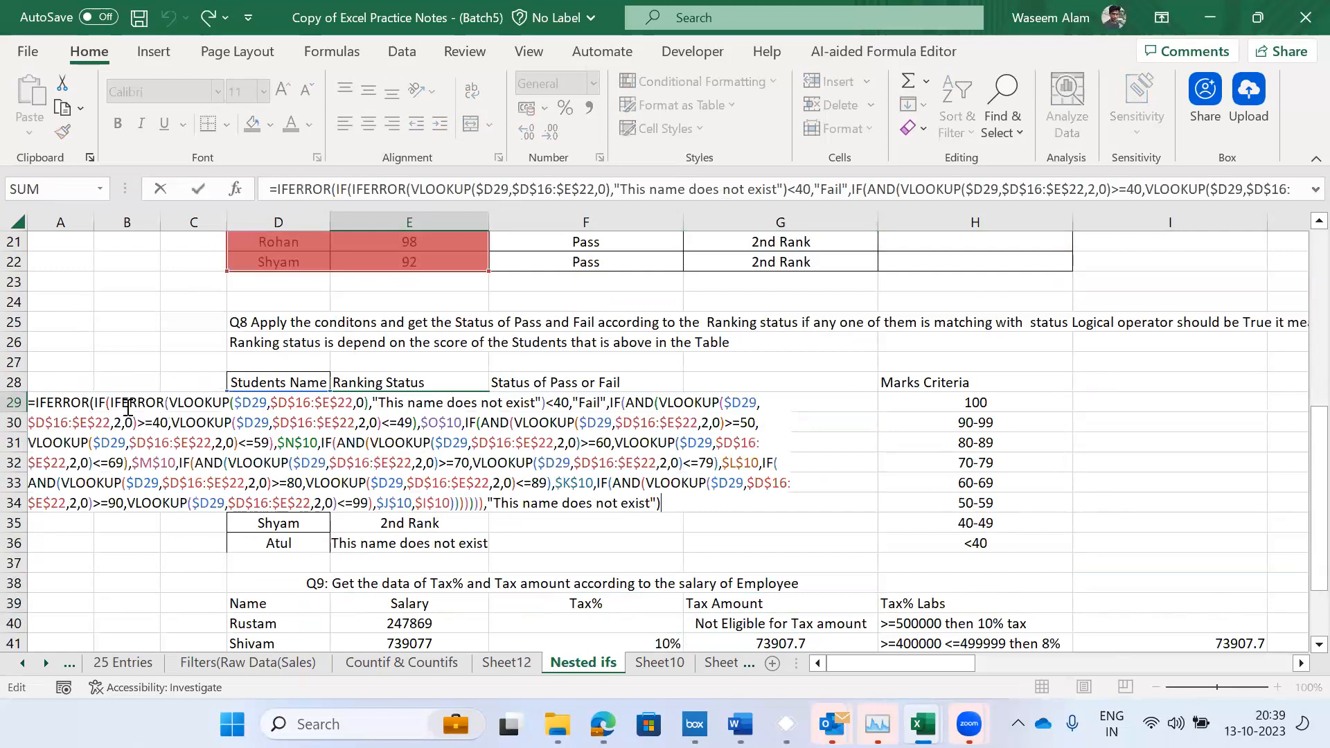
pyautogui.click(144, 407)
pyautogui.click(180, 406)
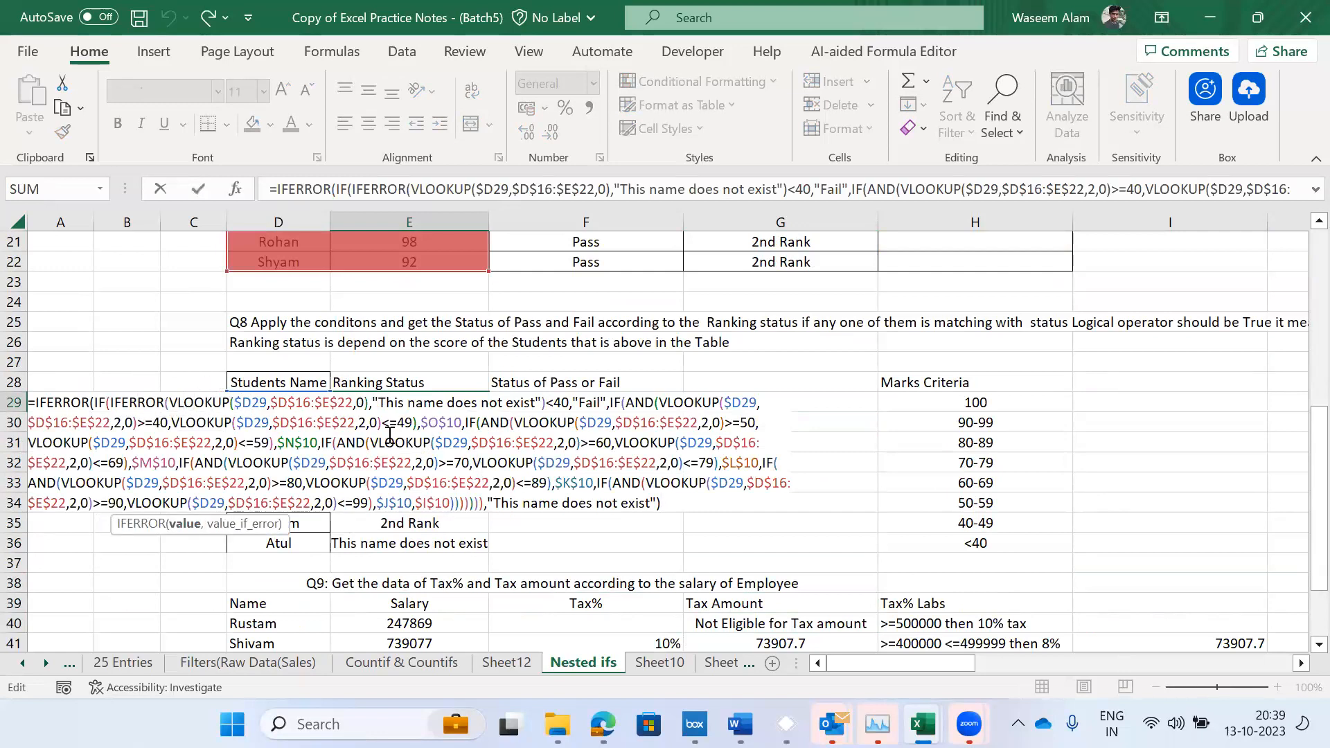
pyautogui.press('Escape')
# - Trace the lookup range D16:E22 used by the Ranking Status formula in E29
pyautogui.press('Up')
pyautogui.press('Up')
pyautogui.press('Up')
pyautogui.press('Up')
pyautogui.press('Up')
pyautogui.press('Up')
pyautogui.press('Up')
pyautogui.press('Up')
pyautogui.press('Up')
pyautogui.press('Up')
pyautogui.press('Up')
pyautogui.press('Up')
pyautogui.press('Up')
pyautogui.press('Up')
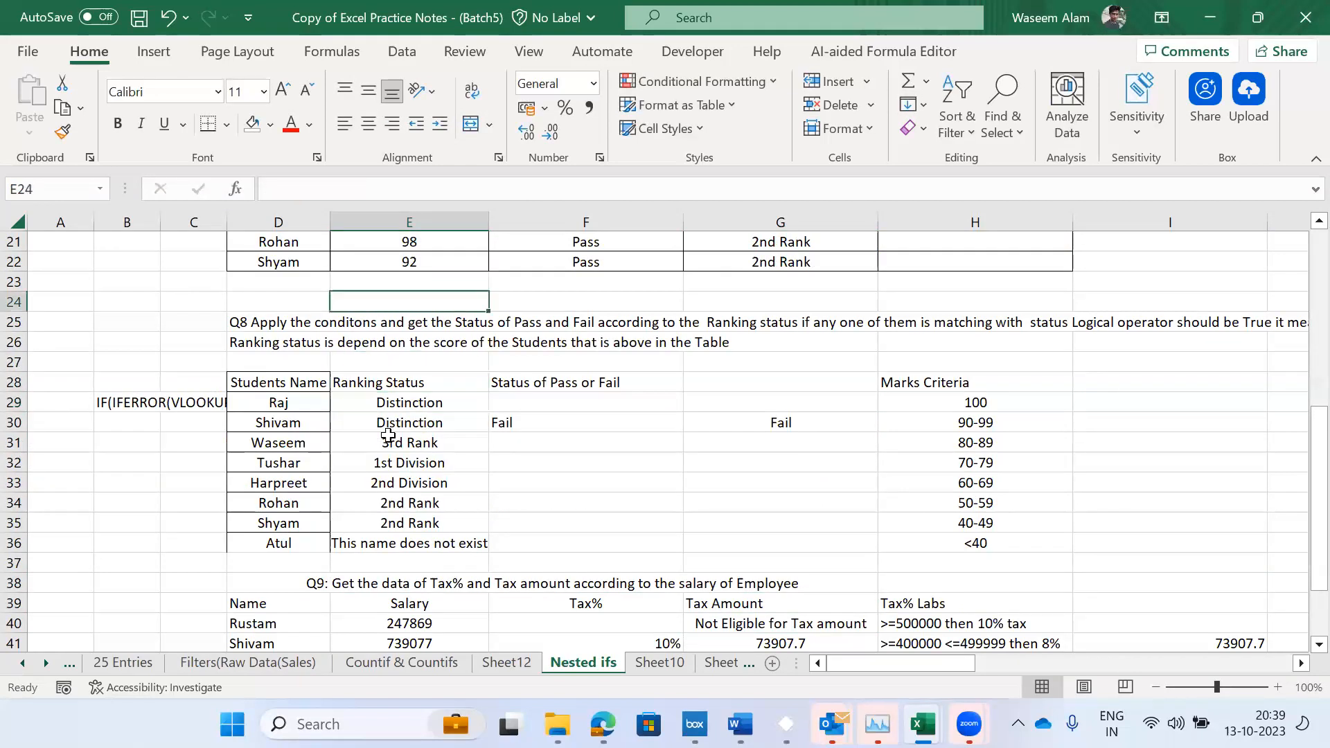
pyautogui.press('Down')
pyautogui.press('Down')
pyautogui.press('Down')
pyautogui.press('Down')
pyautogui.press('Down')
pyautogui.press('Down')
pyautogui.press('Down')
pyautogui.press('Down')
pyautogui.press('Down')
pyautogui.press('Down')
pyautogui.press('Down')
pyautogui.press('Down')
pyautogui.press('Down')
pyautogui.press('Down')
pyautogui.press('Down')
pyautogui.press('Down')
pyautogui.press('Down')
pyautogui.press('Down')
pyautogui.press('Up')
pyautogui.press('Up')
pyautogui.press('Up')
pyautogui.press('Up')
pyautogui.press('F2')
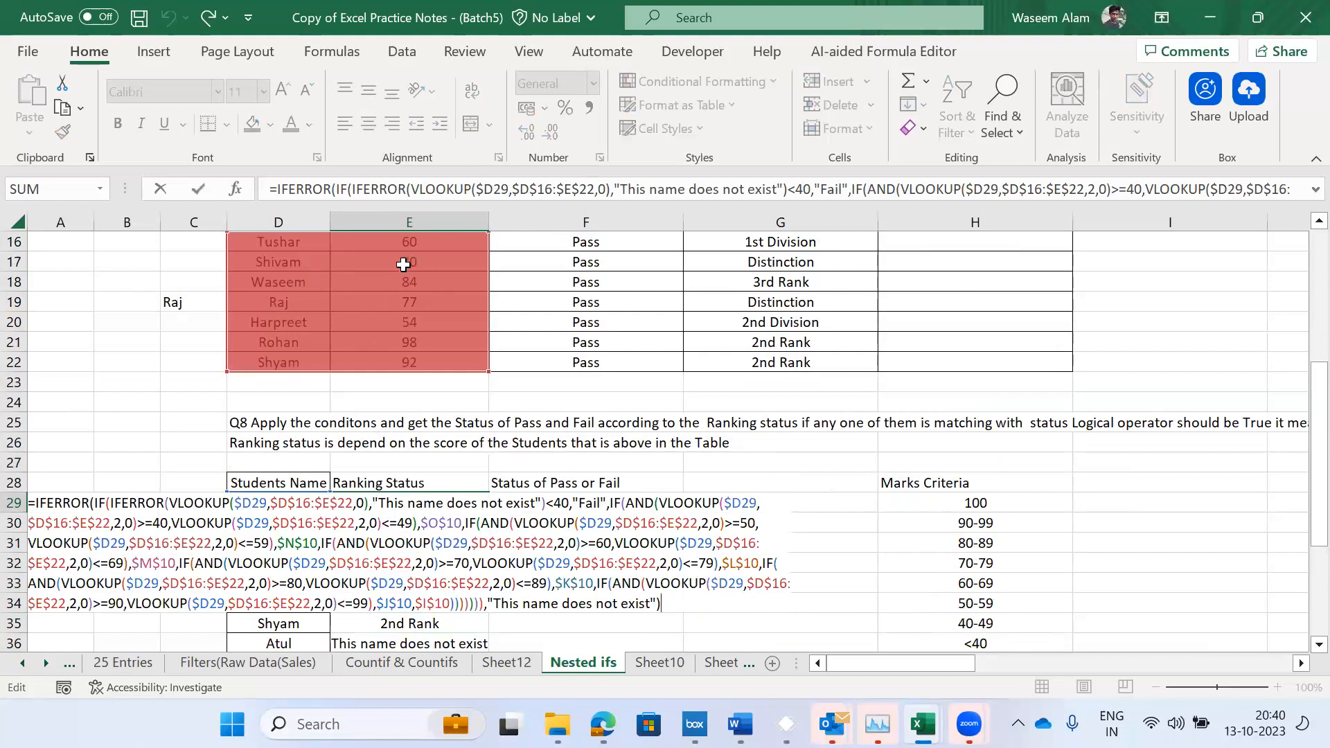
# - Review the student names and scores in the lookup table D16:E22
pyautogui.click(407, 262)
pyautogui.press('Down')
pyautogui.press('Down')
pyautogui.press('Down')
pyautogui.press('Down')
pyautogui.press('Down')
pyautogui.press('Down')
pyautogui.press('Down')
pyautogui.press('Down')
pyautogui.press('Down')
pyautogui.press('Down')
pyautogui.press('Down')
pyautogui.press('Down')
pyautogui.press('Down')
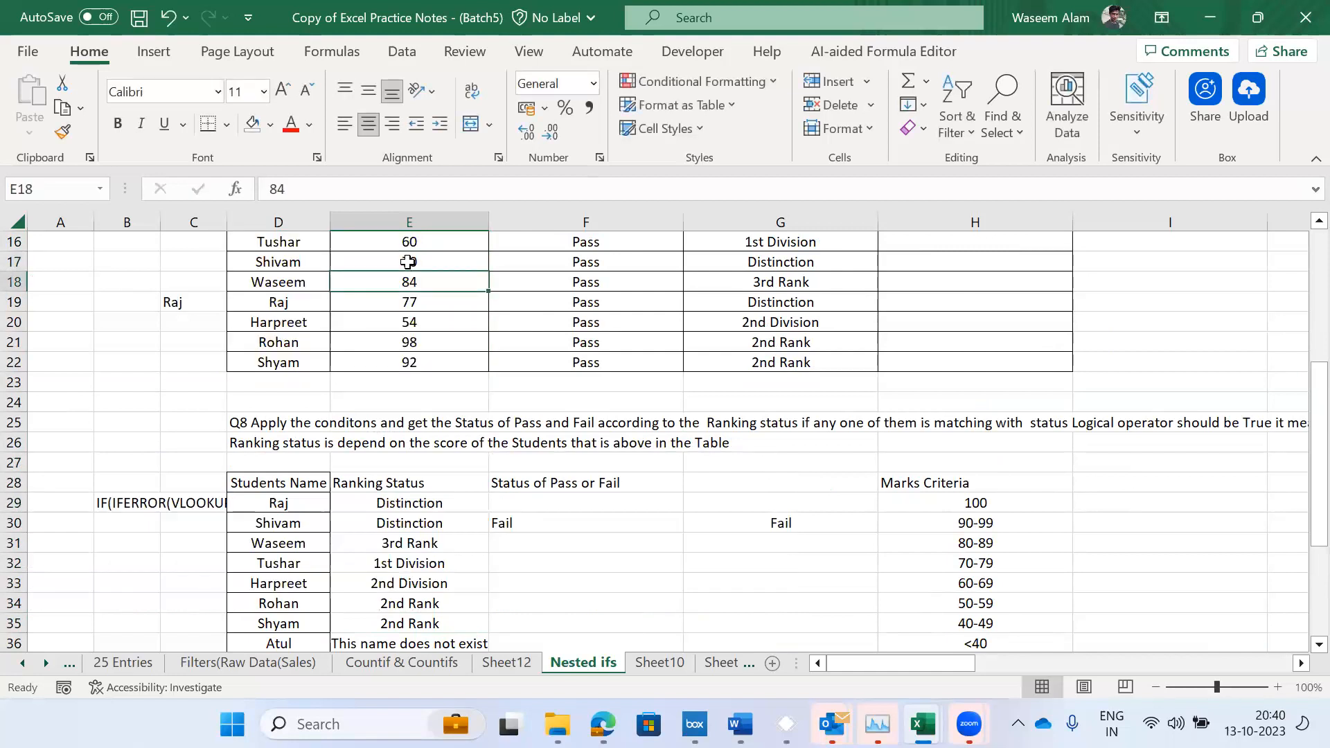
pyautogui.press('Up')
pyautogui.press('Left')
pyautogui.press('Up')
pyautogui.press('Up')
pyautogui.press('Up')
pyautogui.press('Up')
pyautogui.press('Up')
pyautogui.press('Up')
pyautogui.press('Up')
pyautogui.press('Up')
pyautogui.press('Up')
pyautogui.press('Up')
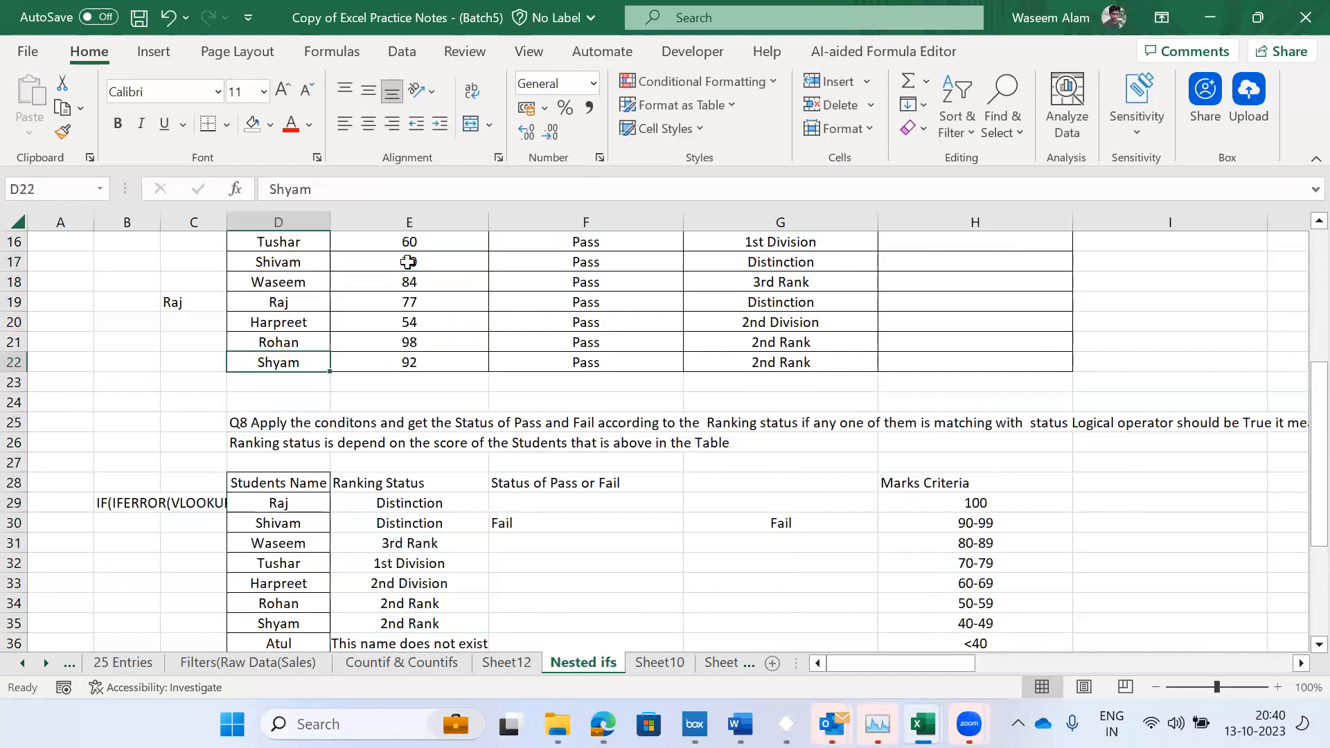
pyautogui.press('Right')
pyautogui.press('Down')
pyautogui.press('Down')
pyautogui.press('Down')
pyautogui.press('Down')
pyautogui.press('Down')
pyautogui.press('Down')
pyautogui.press('Down')
pyautogui.press('Down')
pyautogui.press('Down')
pyautogui.press('Down')
pyautogui.press('Down')
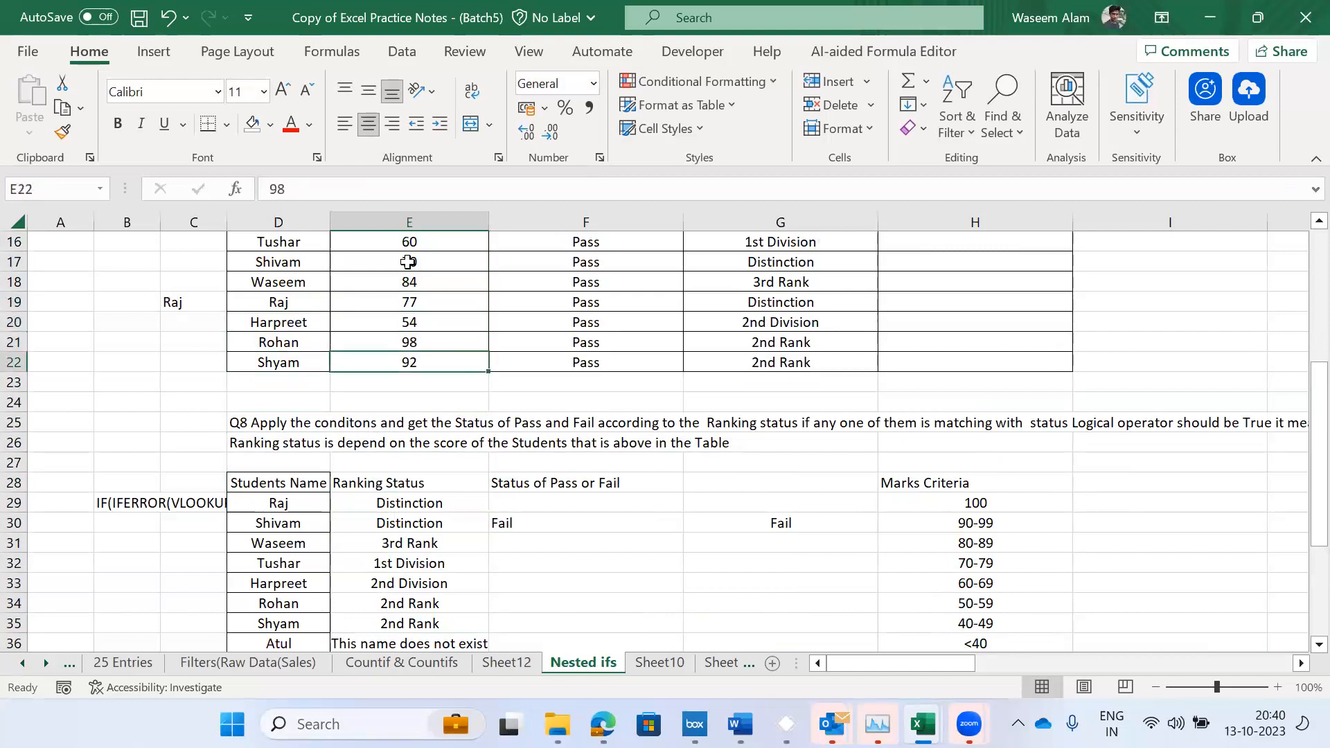
# - Set the score in E19 to 100
pyautogui.press('Up')
pyautogui.press('Up')
pyautogui.press('Up')
pyautogui.press('Up')
pyautogui.press('Up')
pyautogui.press('Up')
pyautogui.press('Up')
pyautogui.press('Up')
pyautogui.press('Up')
pyautogui.press('Up')
pyautogui.press('Up')
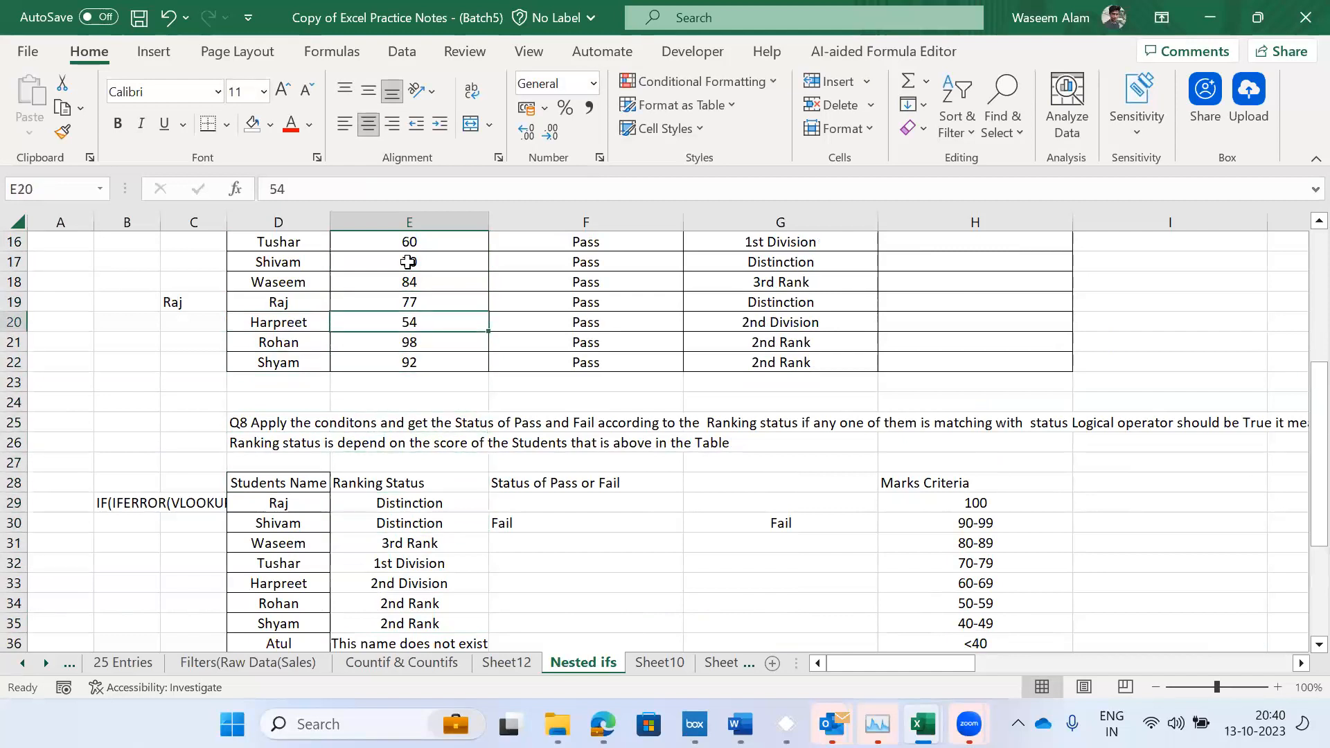
pyautogui.write('100')
pyautogui.press('Return')
# - Check the Ranking Status result in E29 and the VLOOKUP-based formula behind it
pyautogui.click(398, 502)
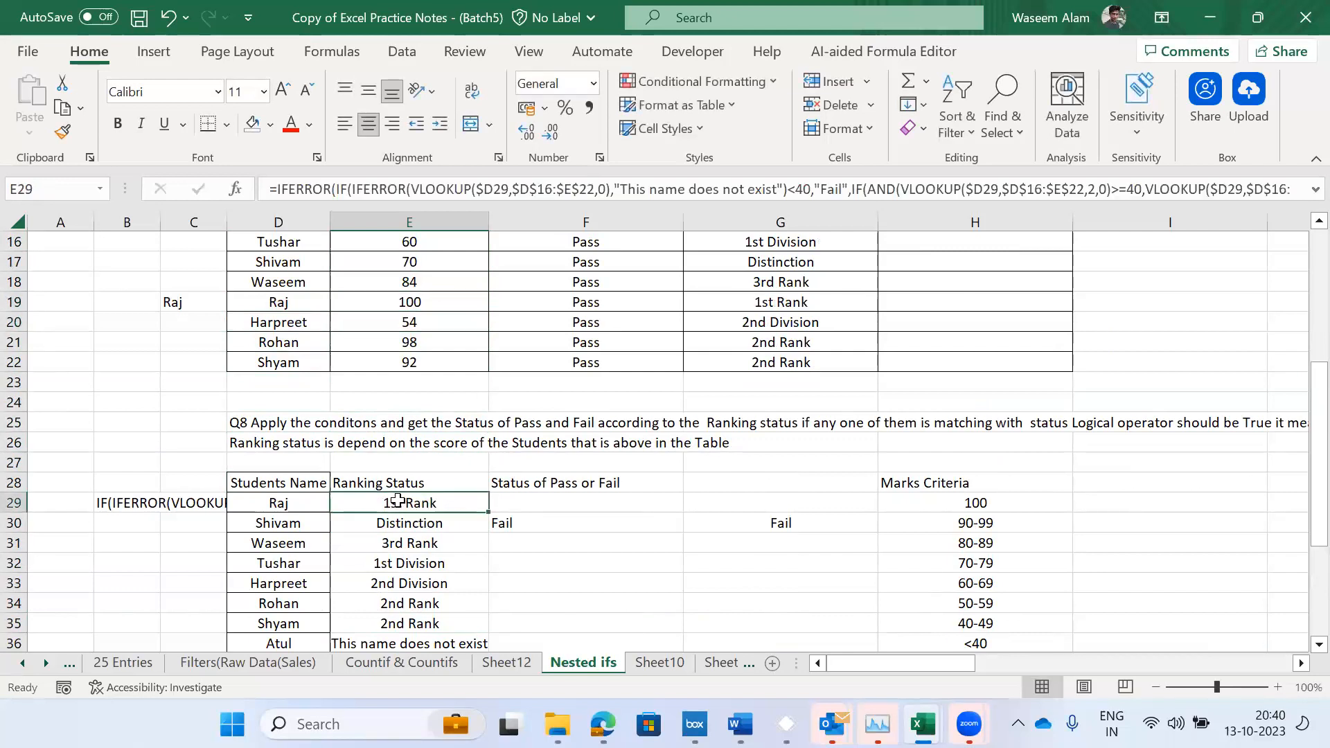
pyautogui.doubleClick(398, 502)
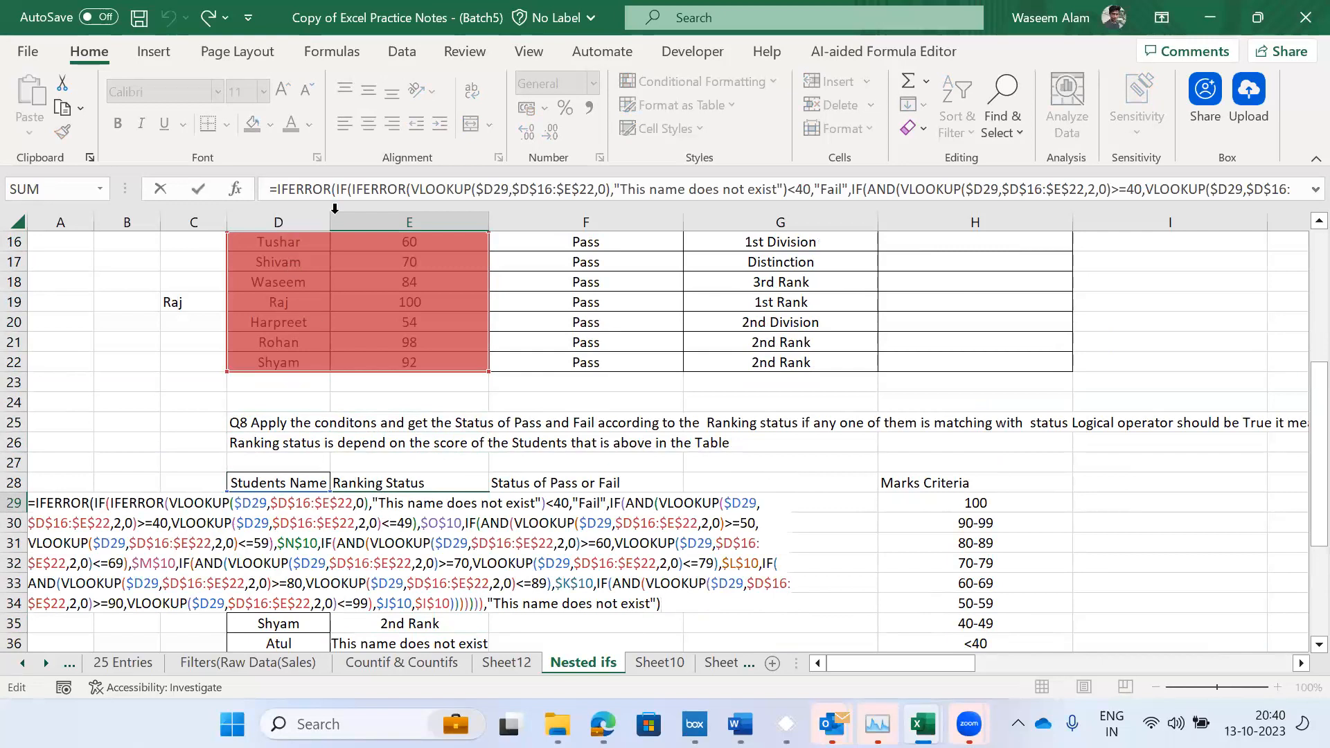
pyautogui.hotkey('ctrl', 'Return')
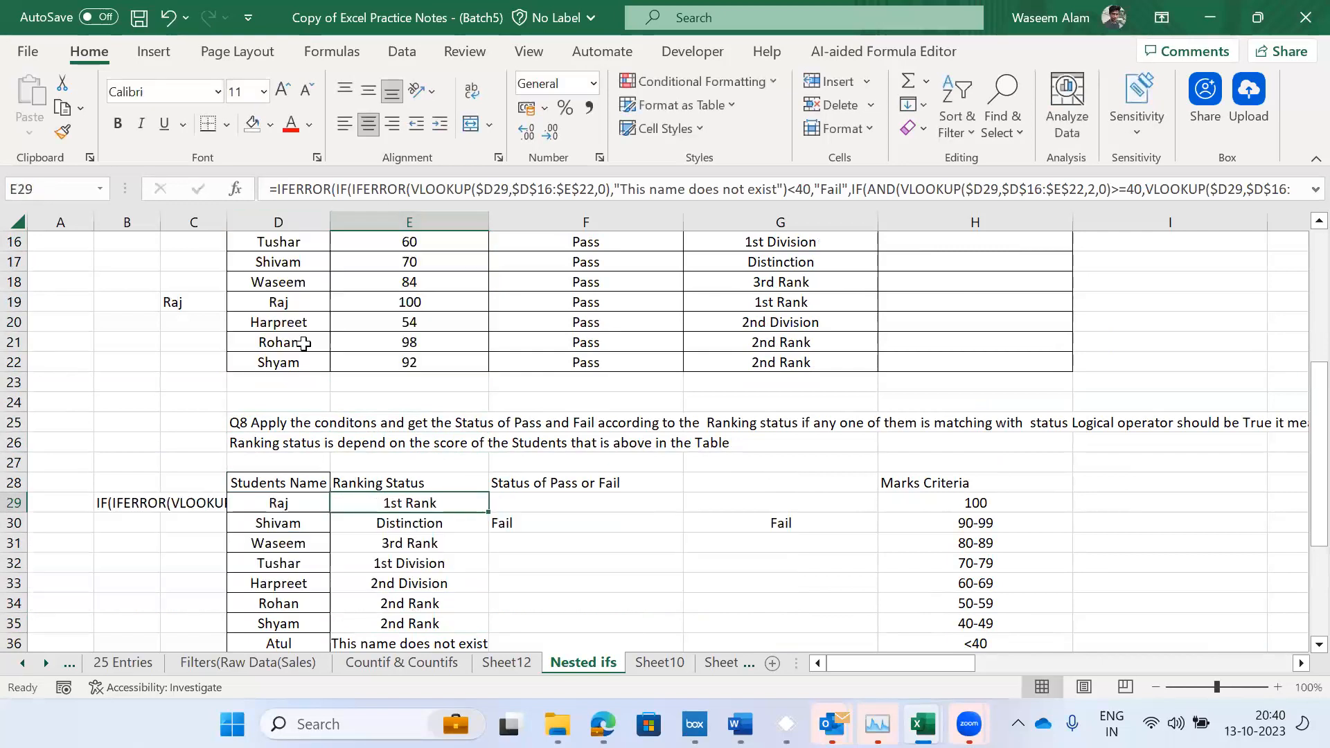
# - Set the score in E19 to 56 and check the matching Ranking Status in E29
pyautogui.press('Up')
pyautogui.press('Up')
pyautogui.press('Up')
pyautogui.press('Up')
pyautogui.press('Up')
pyautogui.press('Up')
pyautogui.press('Up')
pyautogui.press('Up')
pyautogui.press('Up')
pyautogui.press('Up')
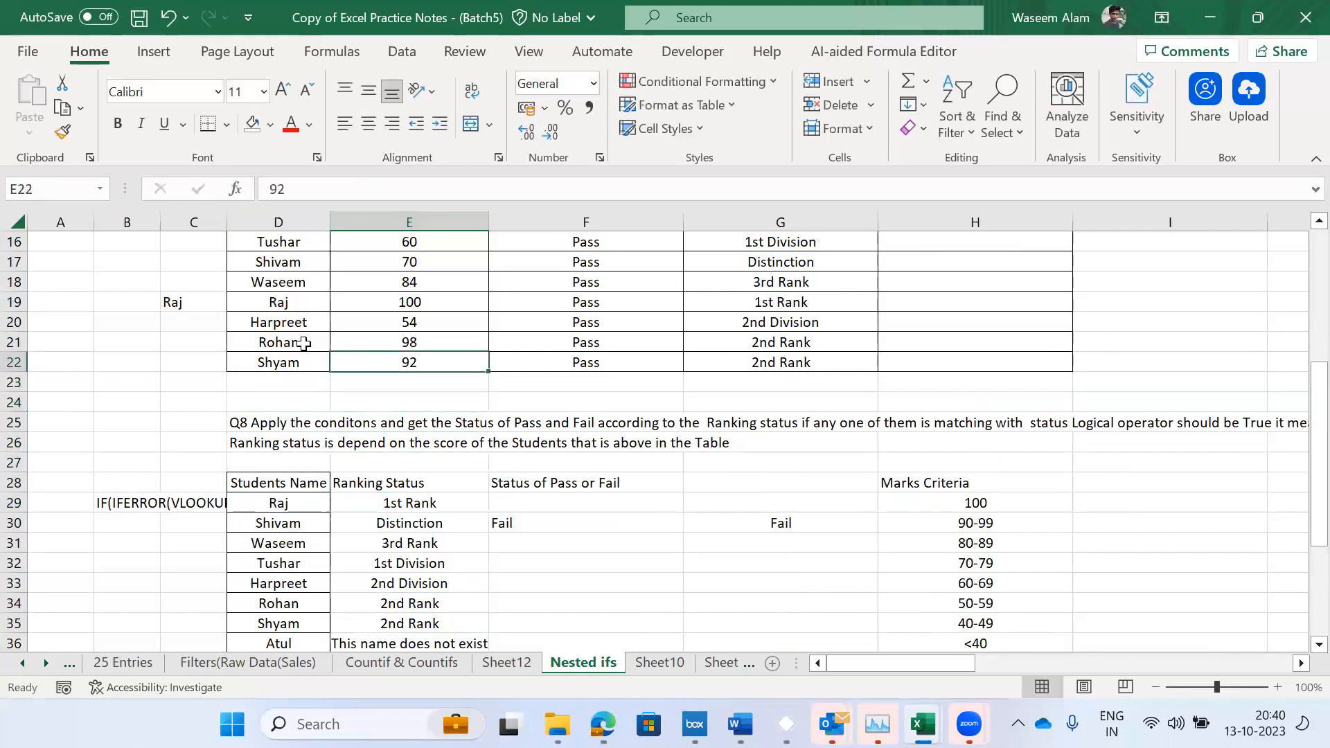
pyautogui.write('56')
pyautogui.press('Return')
pyautogui.press('Down')
pyautogui.press('Down')
pyautogui.press('Down')
pyautogui.press('Down')
pyautogui.press('Down')
pyautogui.press('Down')
pyautogui.press('Down')
pyautogui.press('Down')
pyautogui.press('Down')
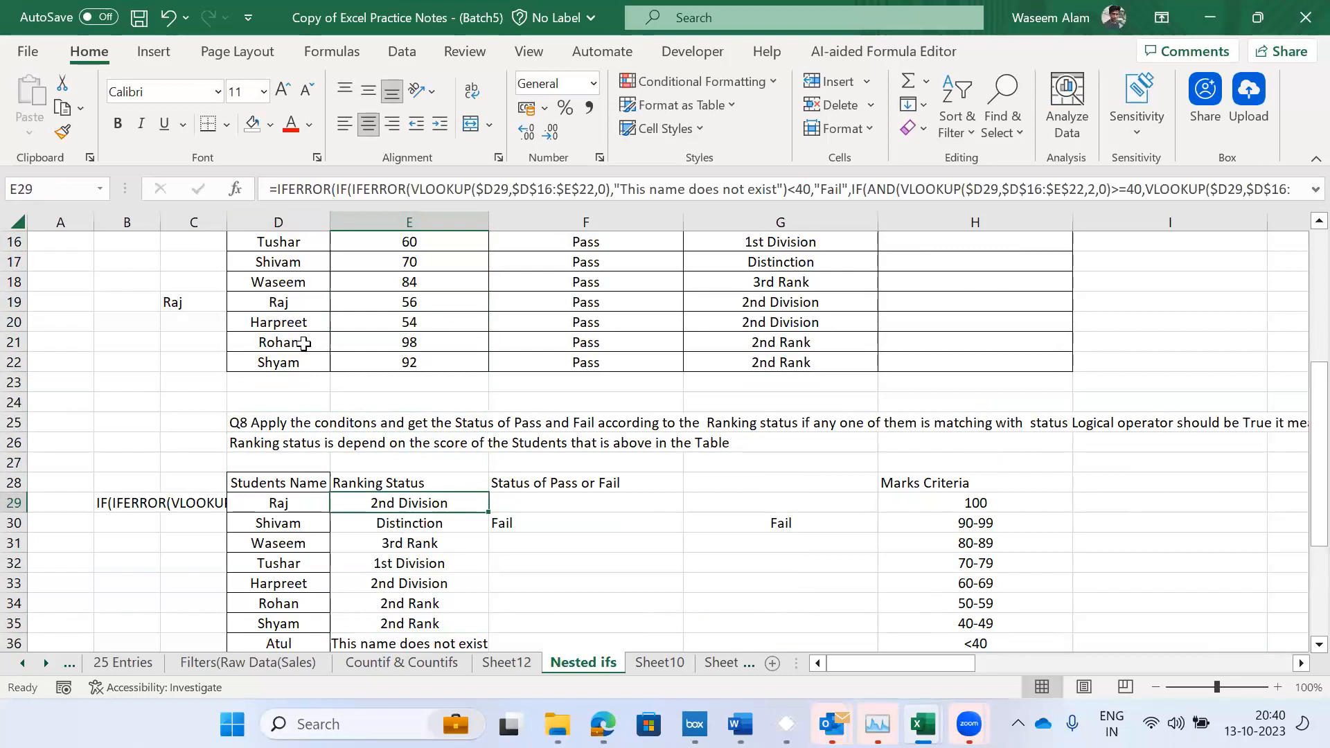
# - Read the full Q8 question text in D25 about the Pass or Fail status conditions
pyautogui.hotkey('ctrl', 'pagedown')
pyautogui.hotkey('ctrl', 'pageup')
pyautogui.press('Up')
pyautogui.press('Up')
pyautogui.press('Up')
pyautogui.press('Up')
pyautogui.press('Up')
pyautogui.press('Up')
pyautogui.press('Up')
pyautogui.press('Down')
pyautogui.press('Down')
pyautogui.press('Left')
pyautogui.press('Down')
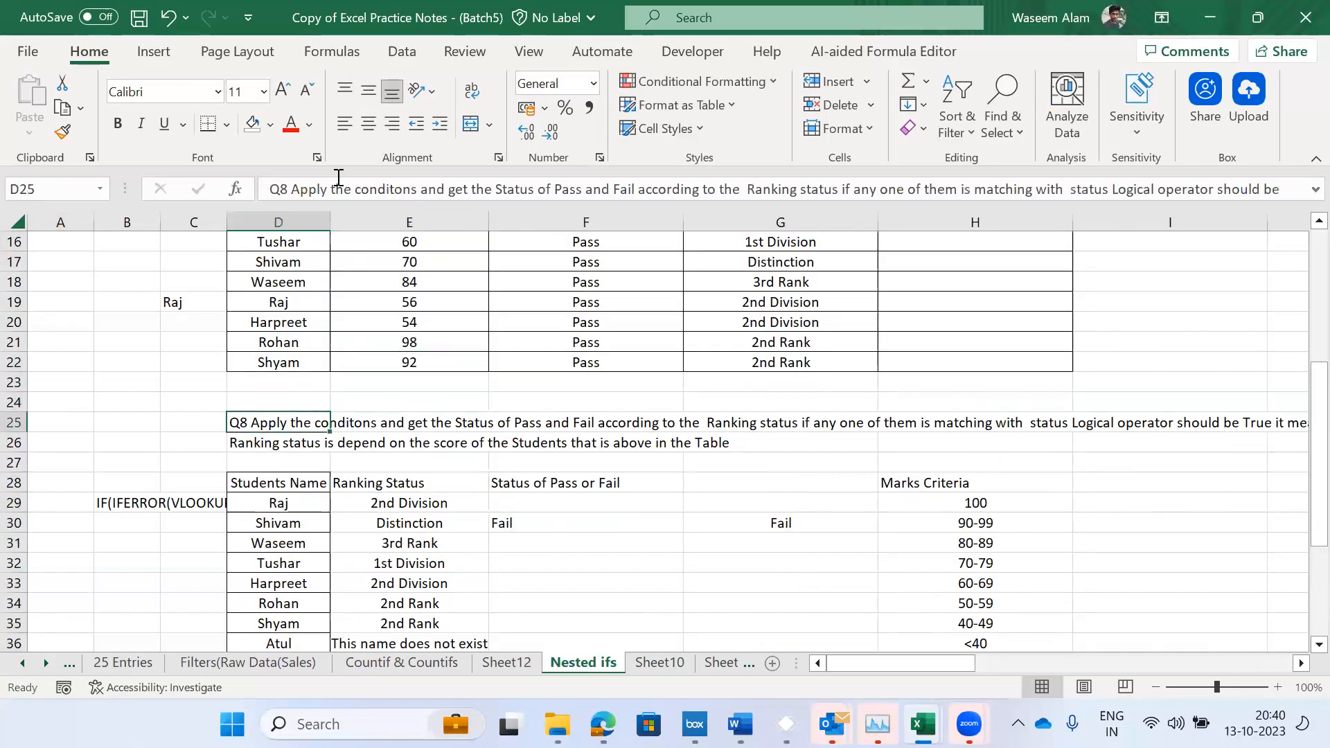
pyautogui.press('F2')
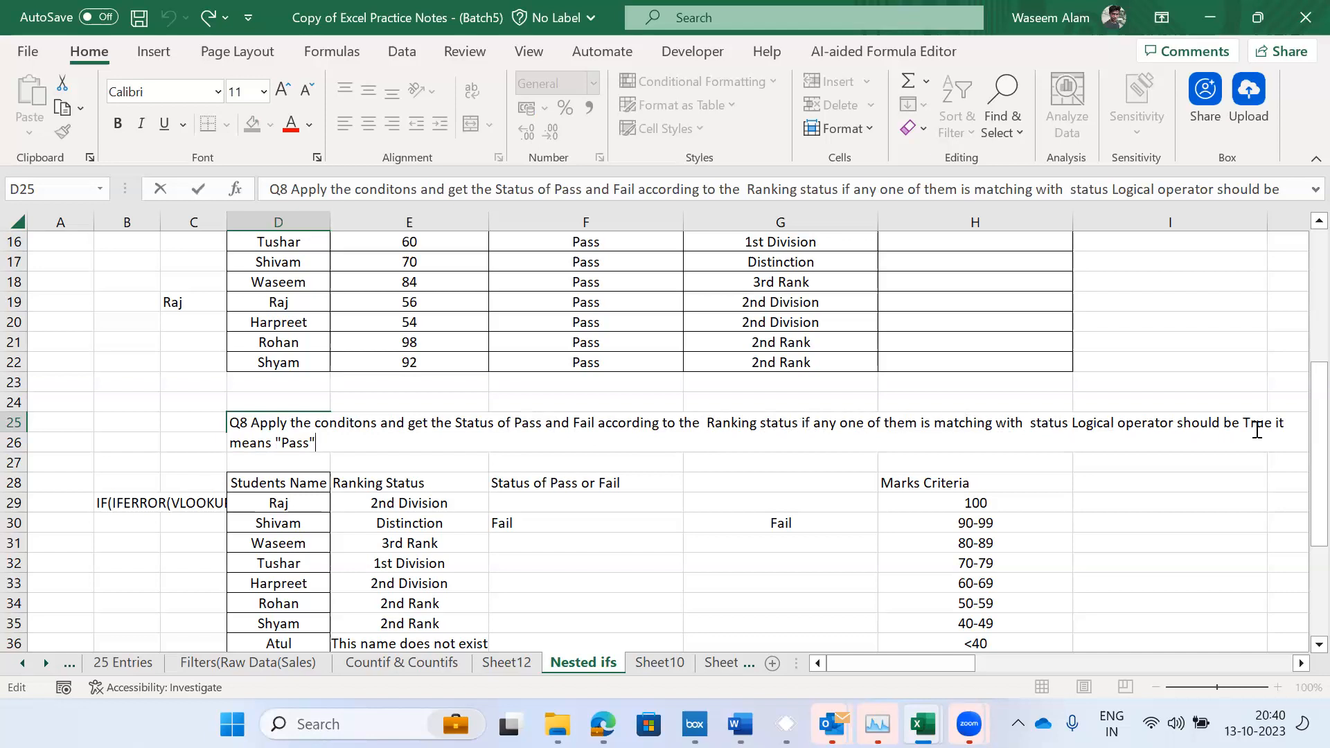
pyautogui.press('Escape')
# - Go down past the ranking table to the Q9 tax question in D38
pyautogui.press('Down')
pyautogui.press('Down')
pyautogui.press('Down')
pyautogui.press('Down')
pyautogui.press('Down')
pyautogui.press('Down')
pyautogui.press('Down')
pyautogui.press('Down')
pyautogui.press('Down')
pyautogui.press('Down')
pyautogui.press('Down')
pyautogui.press('Down')
pyautogui.press('Down')
pyautogui.press('Down')
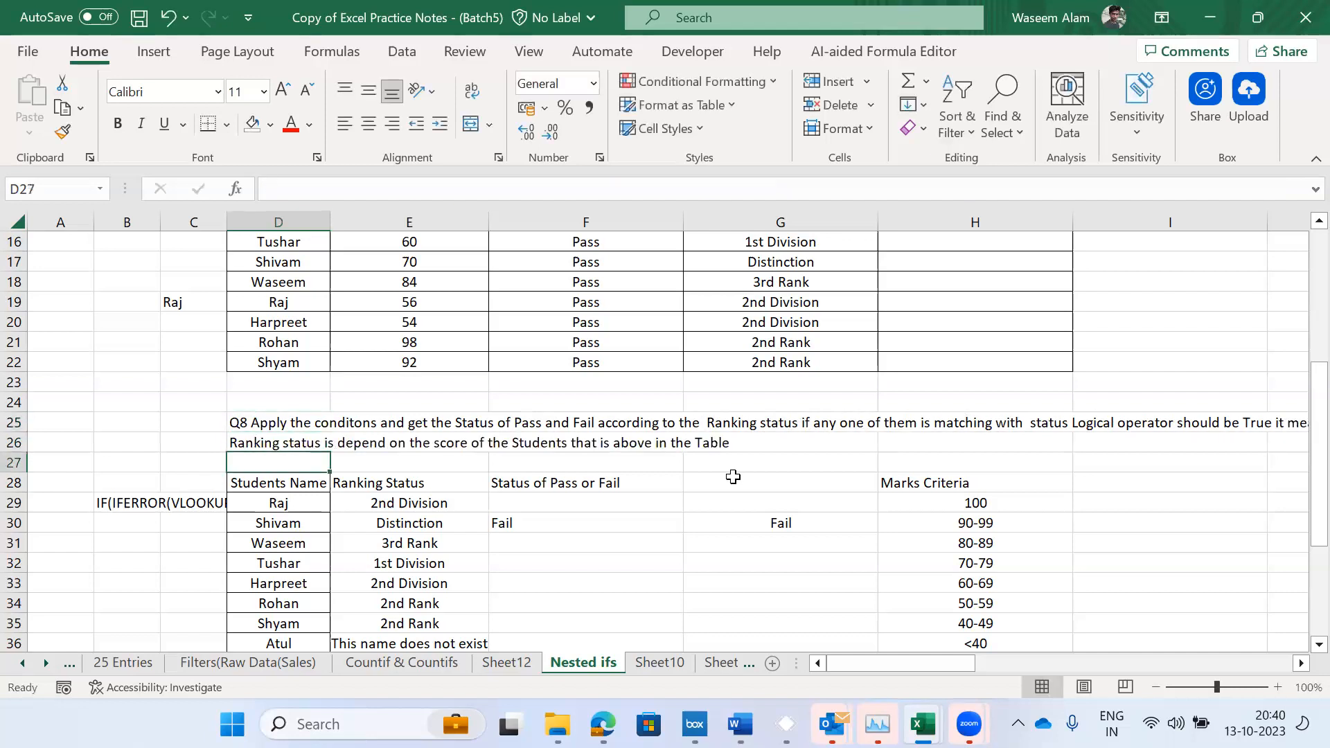
pyautogui.press('Down')
pyautogui.press('Down')
pyautogui.press('Down')
pyautogui.press('Down')
pyautogui.press('Down')
pyautogui.press('Down')
pyautogui.press('Down')
pyautogui.press('Up')
pyautogui.press('Up')
pyautogui.press('Up')
pyautogui.press('Up')
pyautogui.press('Up')
pyautogui.press('Up')
pyautogui.press('Up')
pyautogui.press('Up')
pyautogui.press('Up')
pyautogui.press('Down')
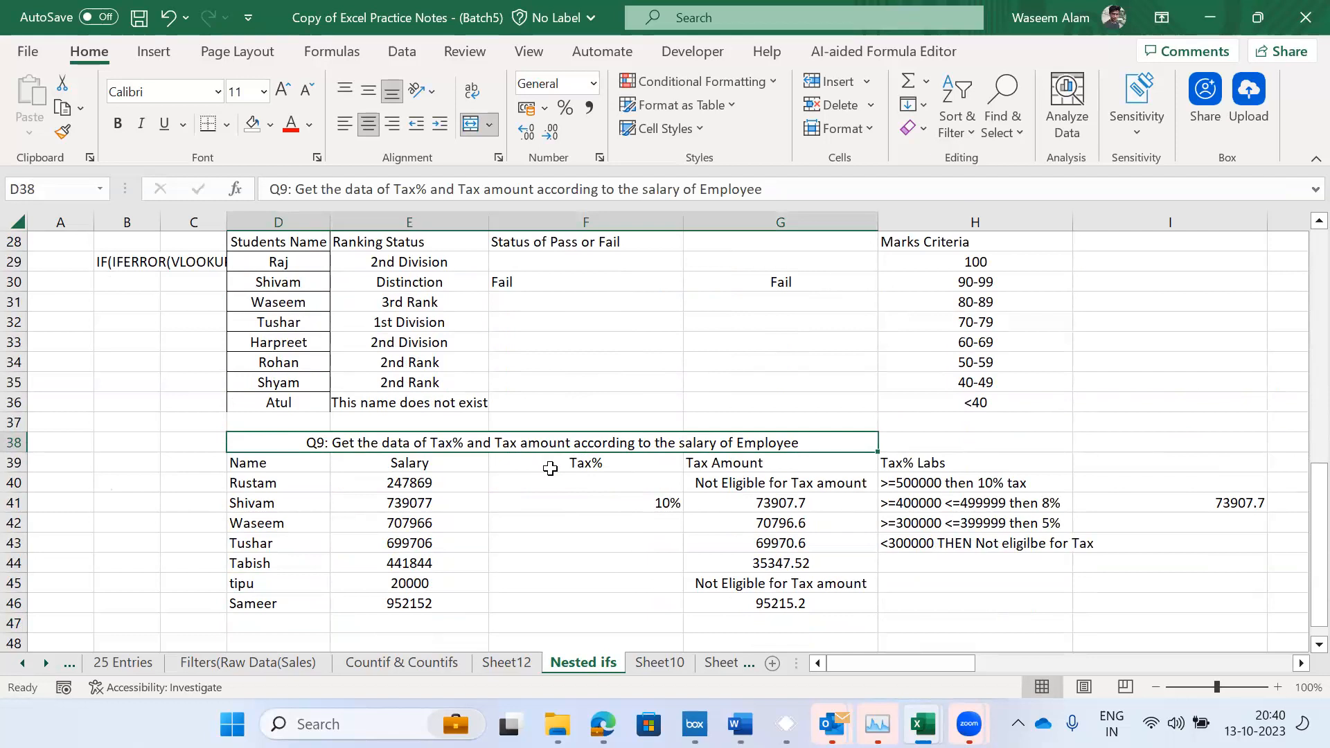
# - Review the Q9 salaries, the tax slabs in H40:H43 and the nested IF formula behind the Tax Amount in G40
pyautogui.click(429, 488)
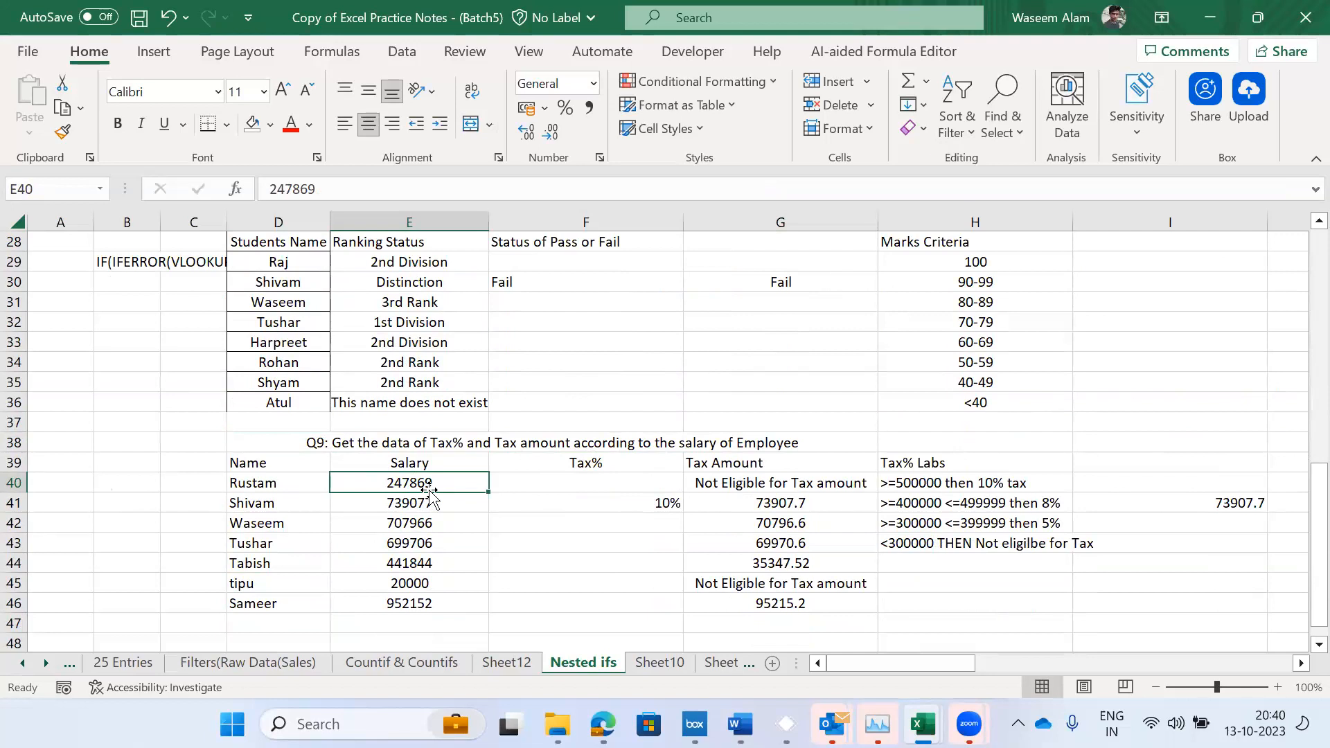
pyautogui.press('Right')
pyautogui.press('Right')
pyautogui.press('Right')
pyautogui.hotkey('ctrl', 'shift', 'Down')
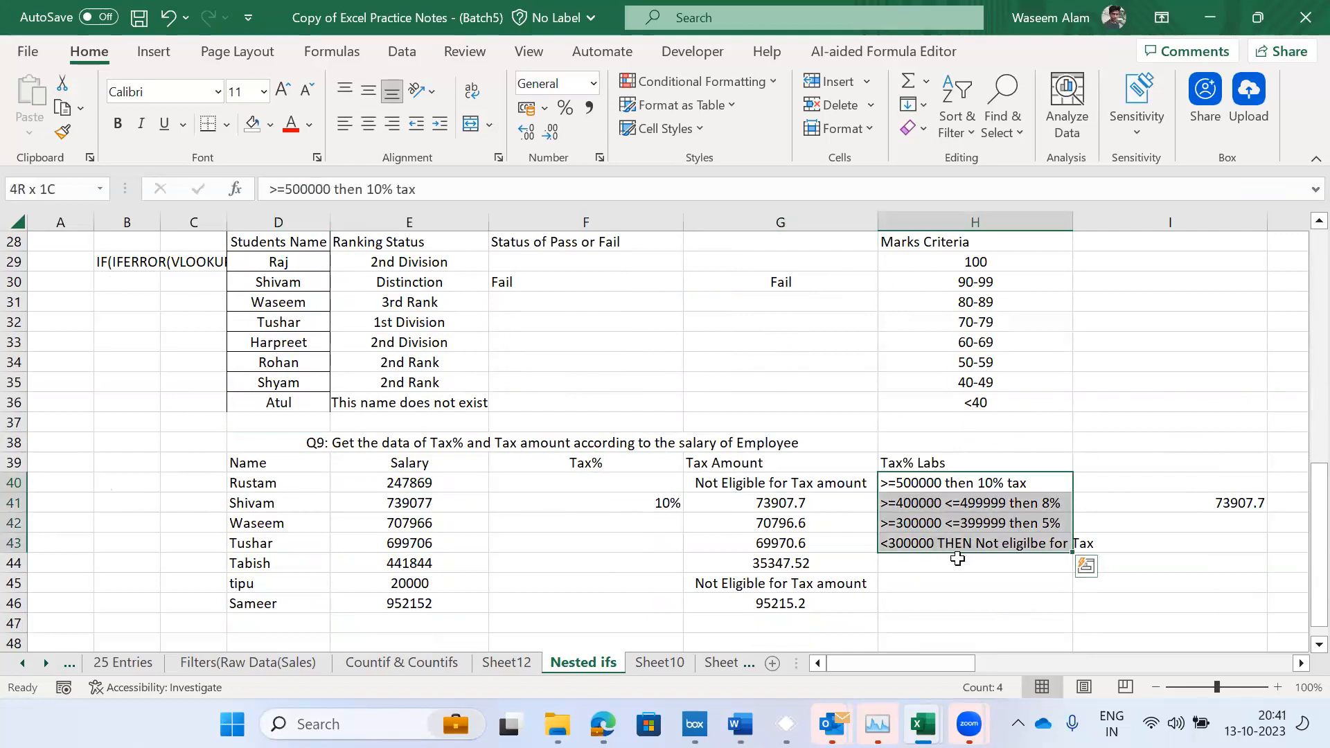
pyautogui.click(980, 546)
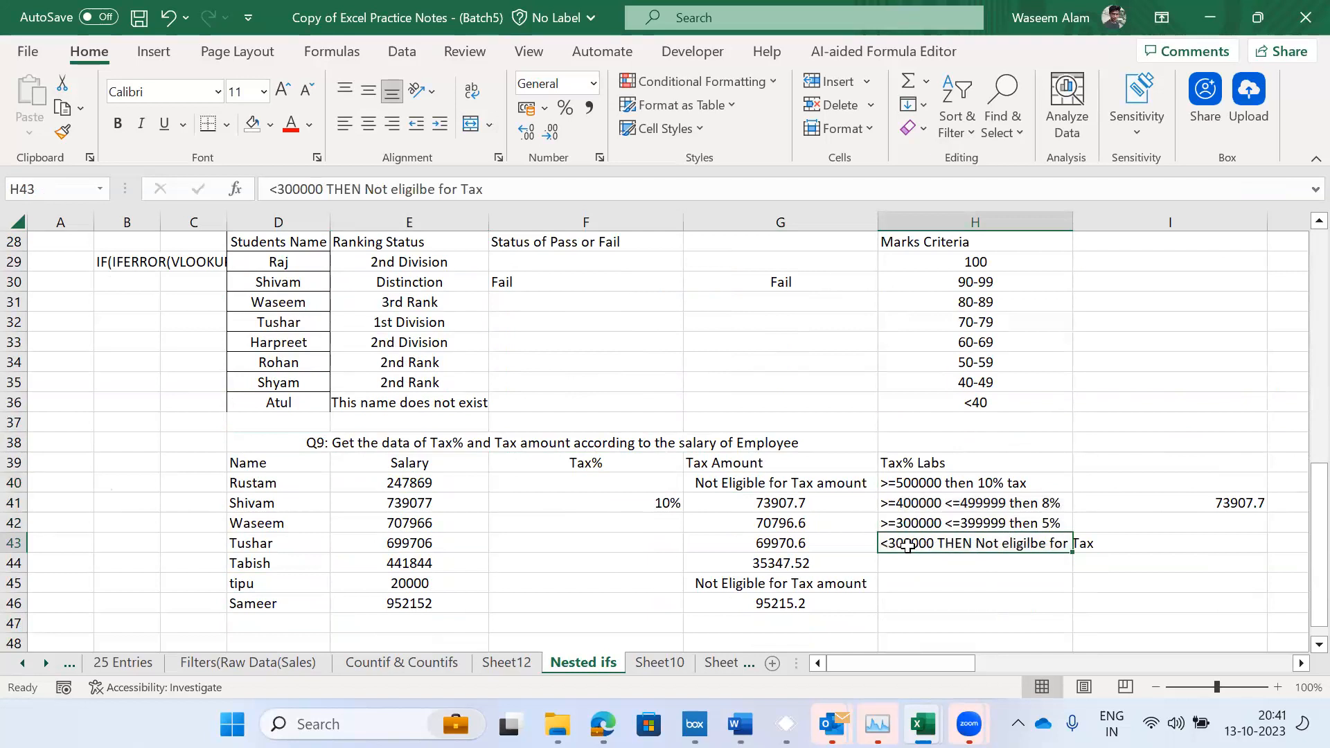
pyautogui.click(717, 479)
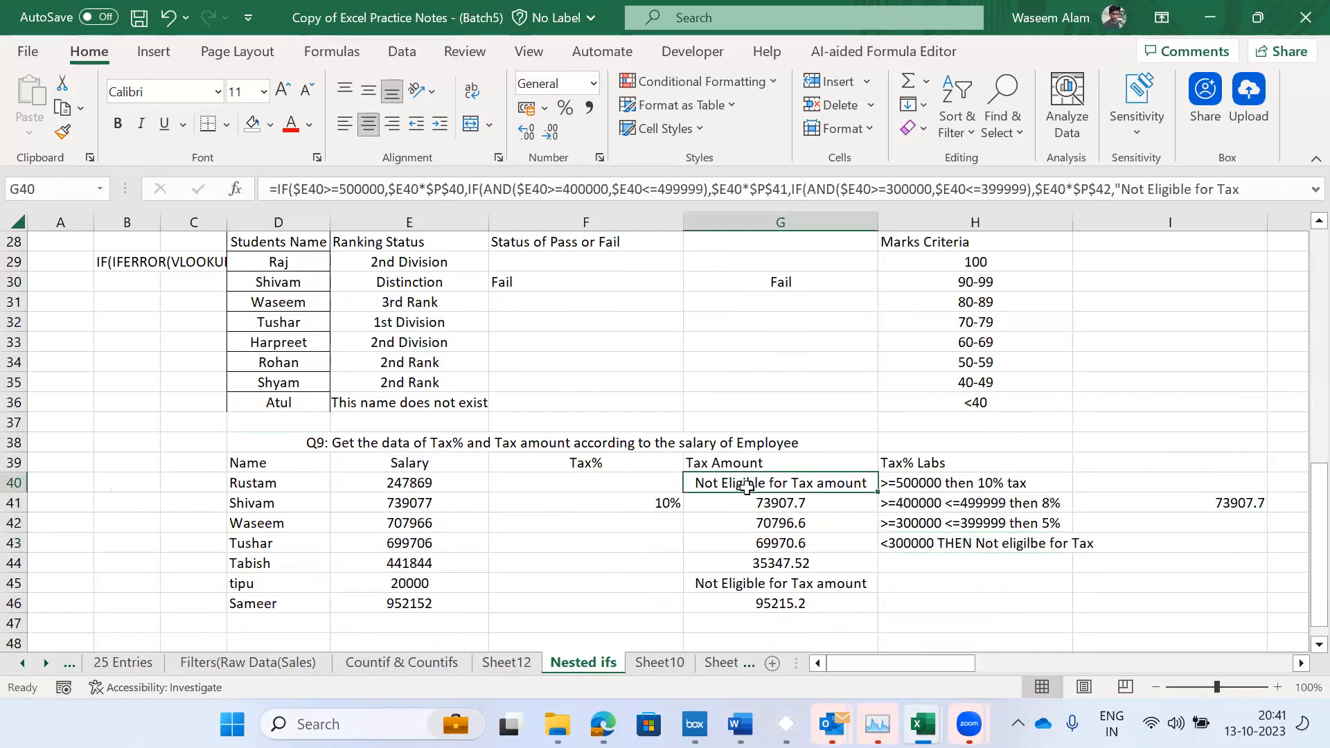
pyautogui.doubleClick(759, 487)
pyautogui.press('Escape')
# - Set the salary in E40 to 350000 and check the resulting Tax Amount in G40
pyautogui.click(409, 484)
pyautogui.write('3')
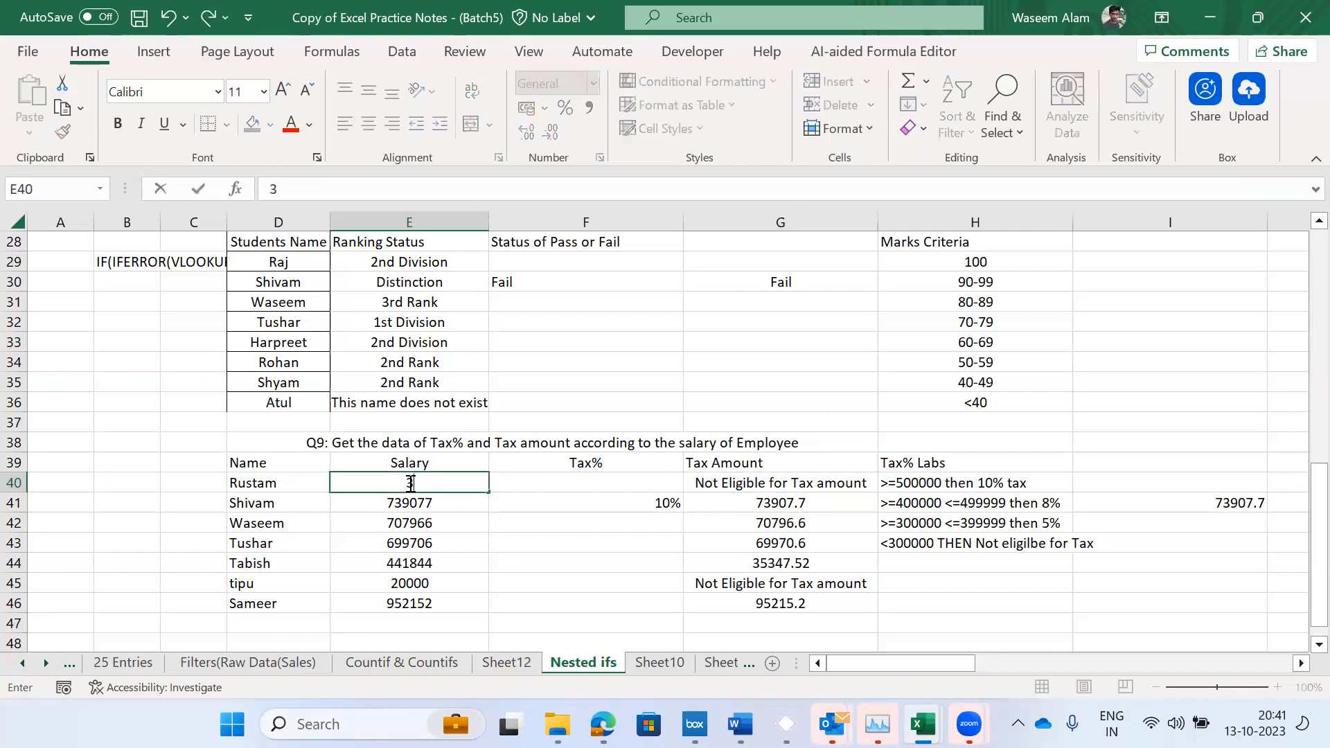
pyautogui.write('50000')
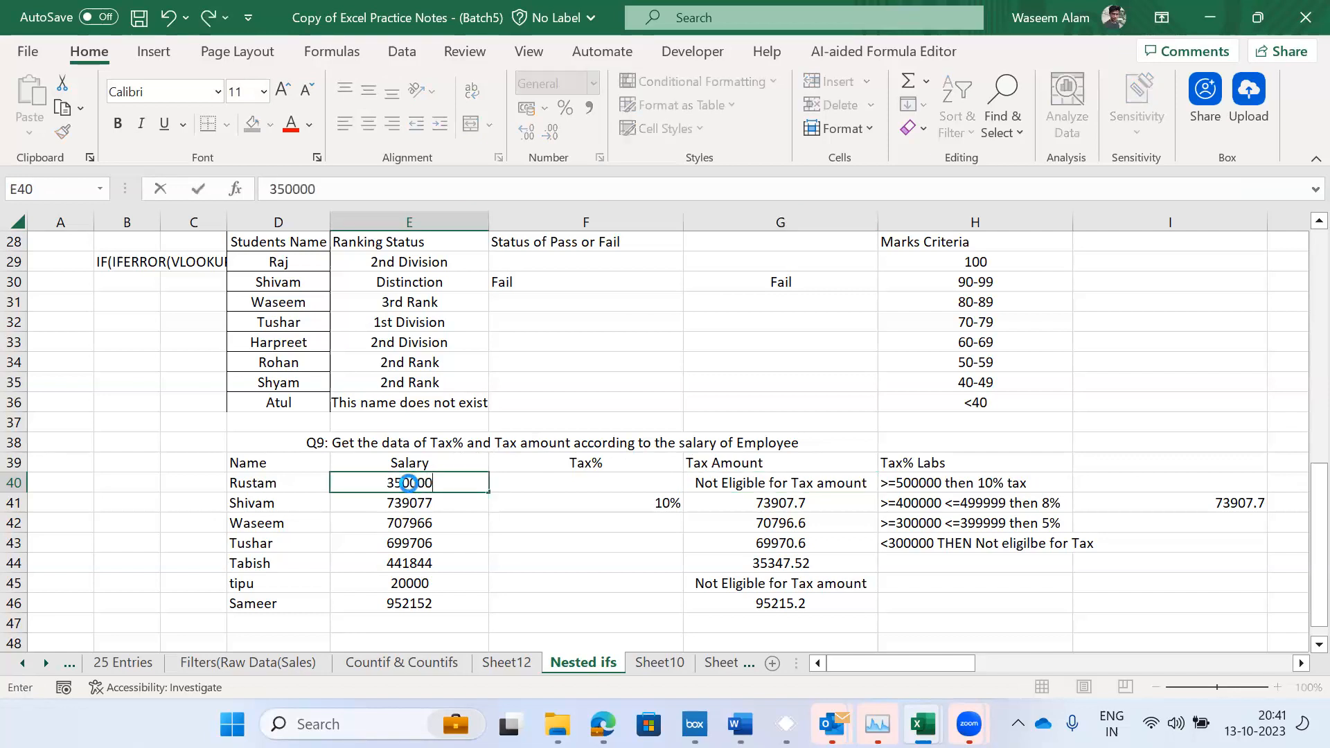
pyautogui.press('Return')
pyautogui.press('Right')
pyautogui.press('Right')
pyautogui.press('Up')
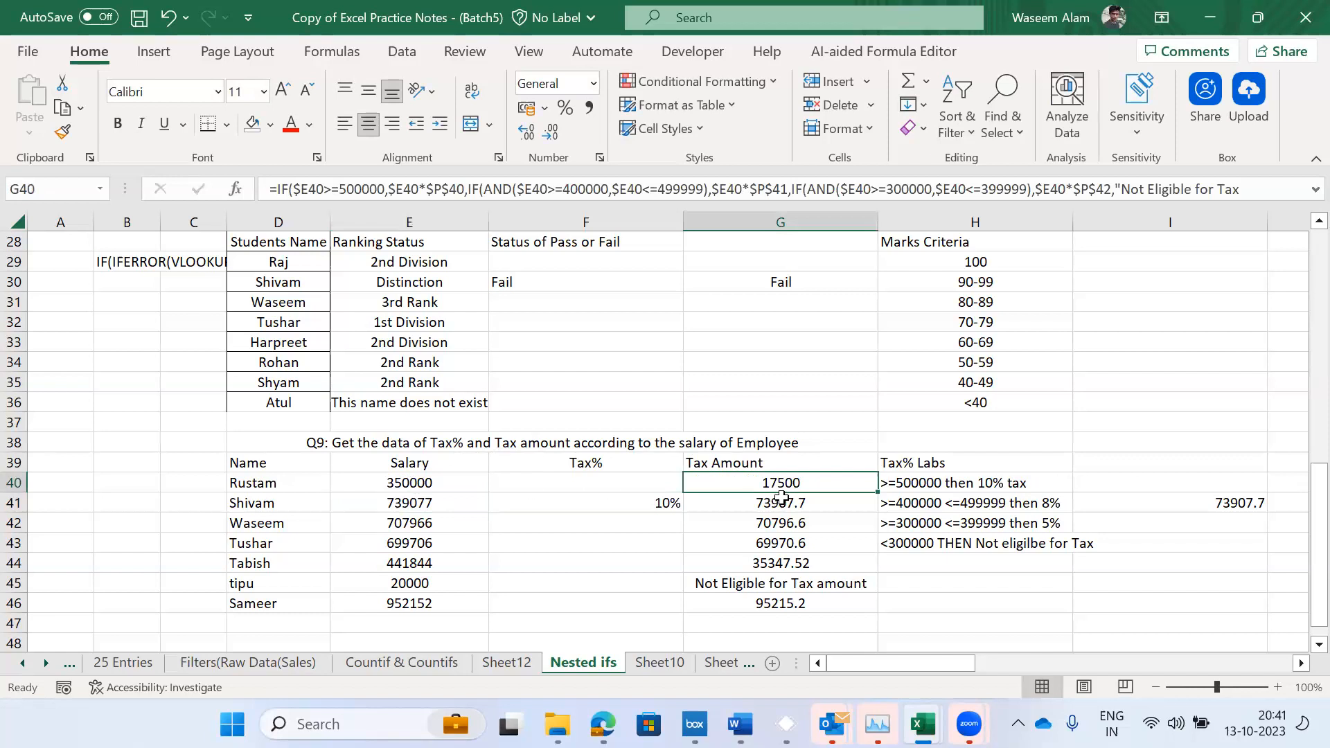
pyautogui.press('Left')
pyautogui.press('Left')
pyautogui.press('Left')
pyautogui.press('Left')
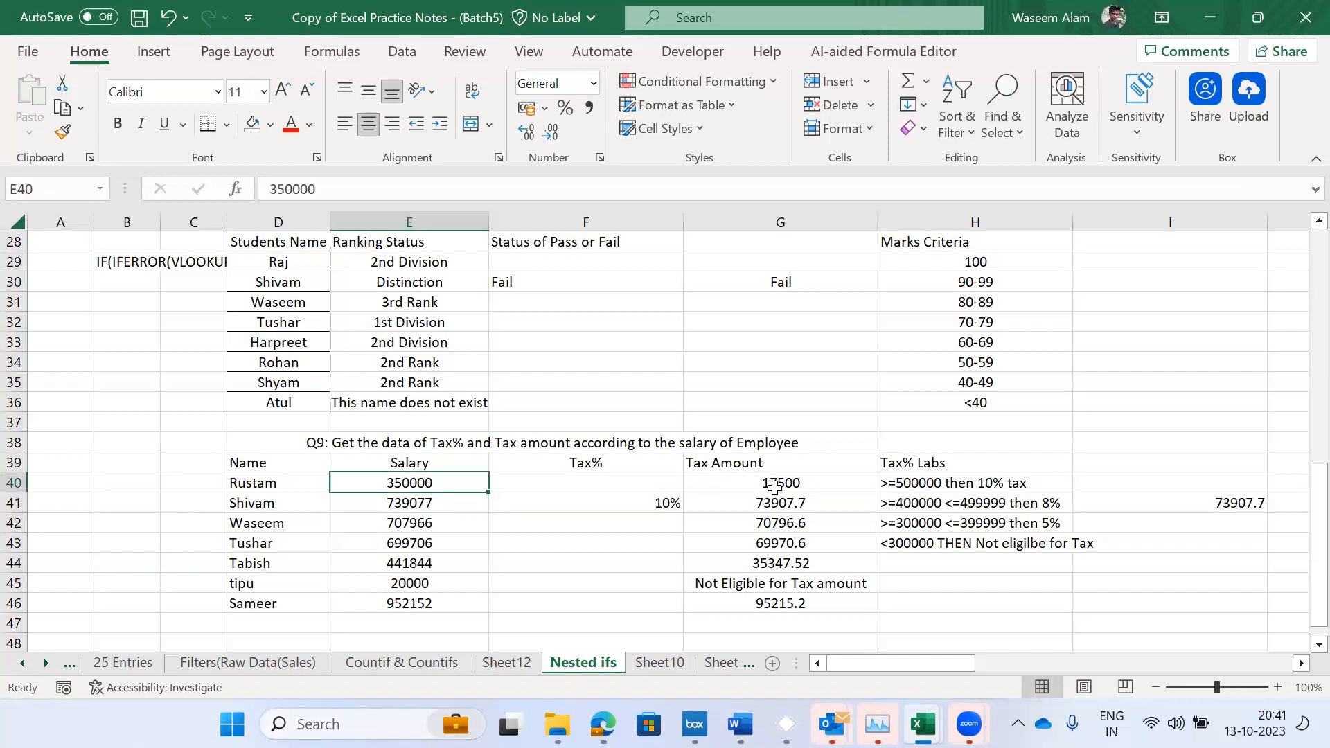
pyautogui.write('=')
pyautogui.press('Escape')
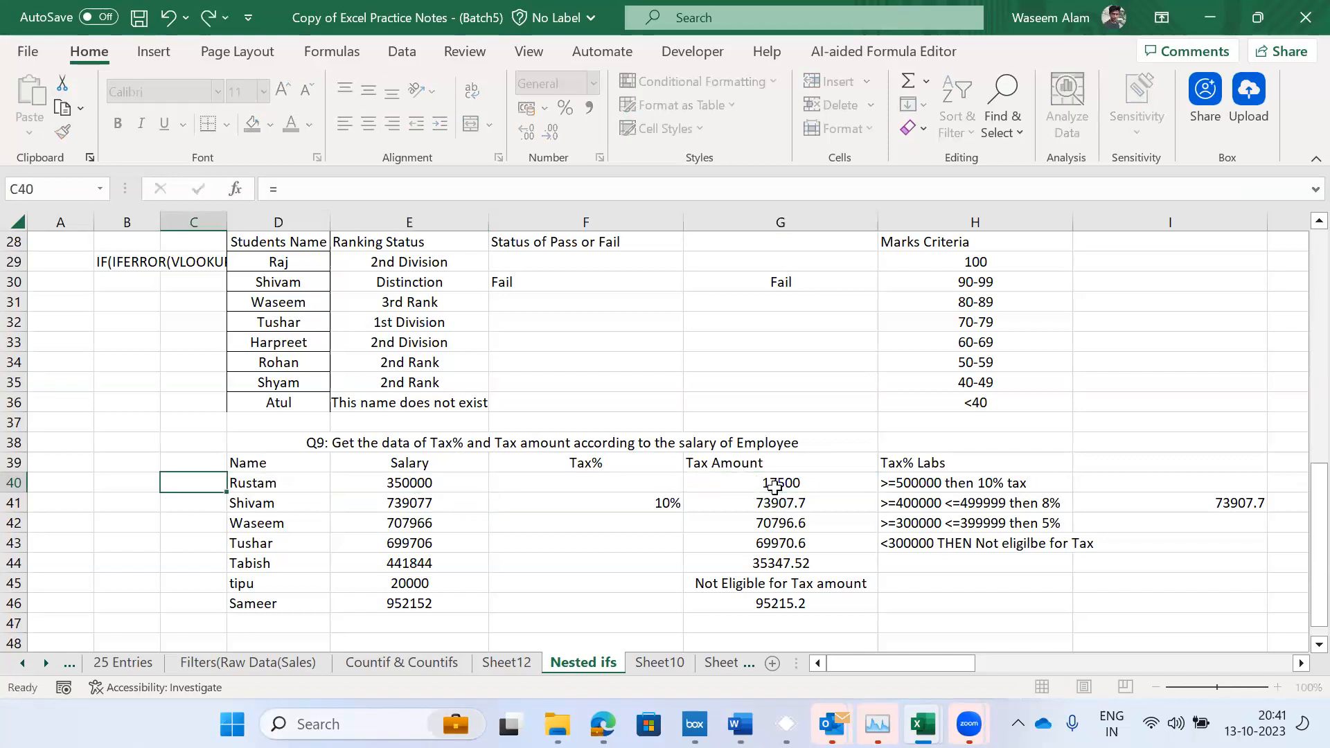
# - Review the Tax% column and the slab in H42 that applies to the salary in E40
pyautogui.press('Right')
pyautogui.press('Down')
pyautogui.press('Right')
pyautogui.press('Right')
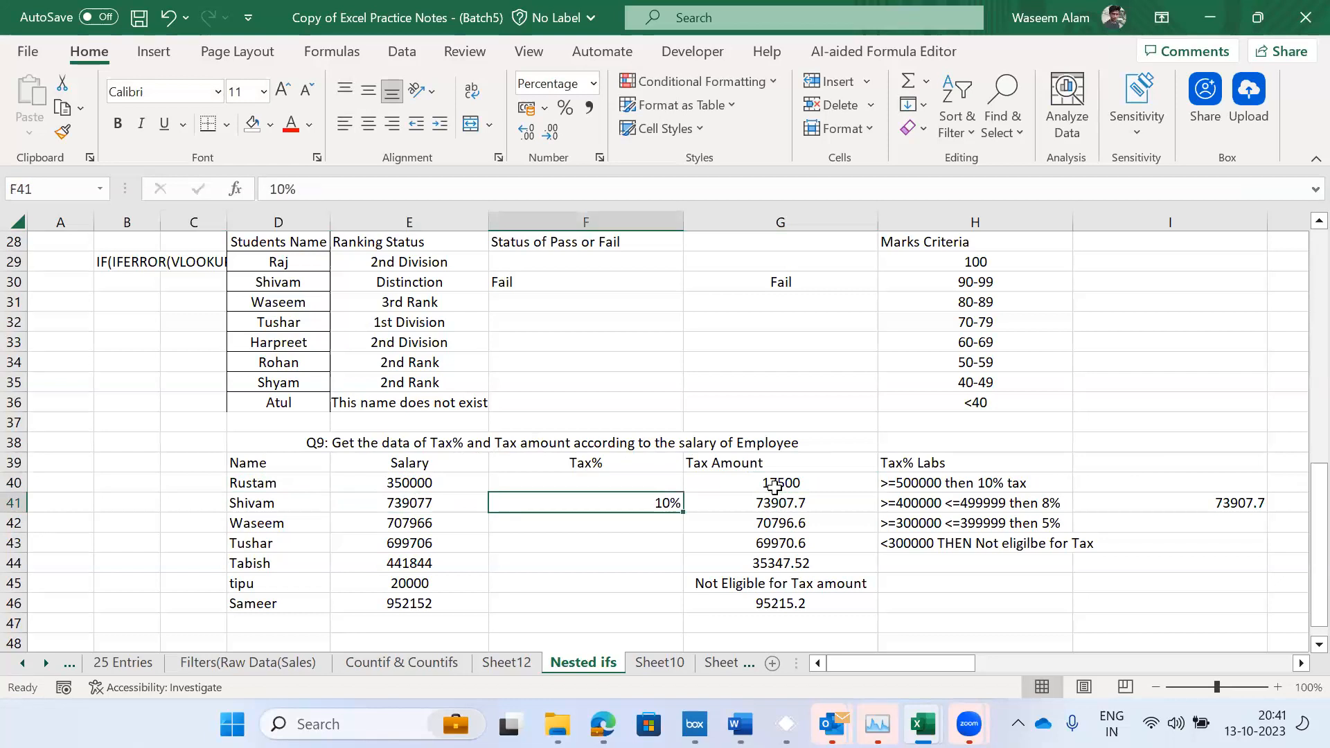
pyautogui.click(1007, 529)
pyautogui.press('Left')
pyautogui.press('Left')
pyautogui.press('Up')
pyautogui.press('Up')
pyautogui.press('Up')
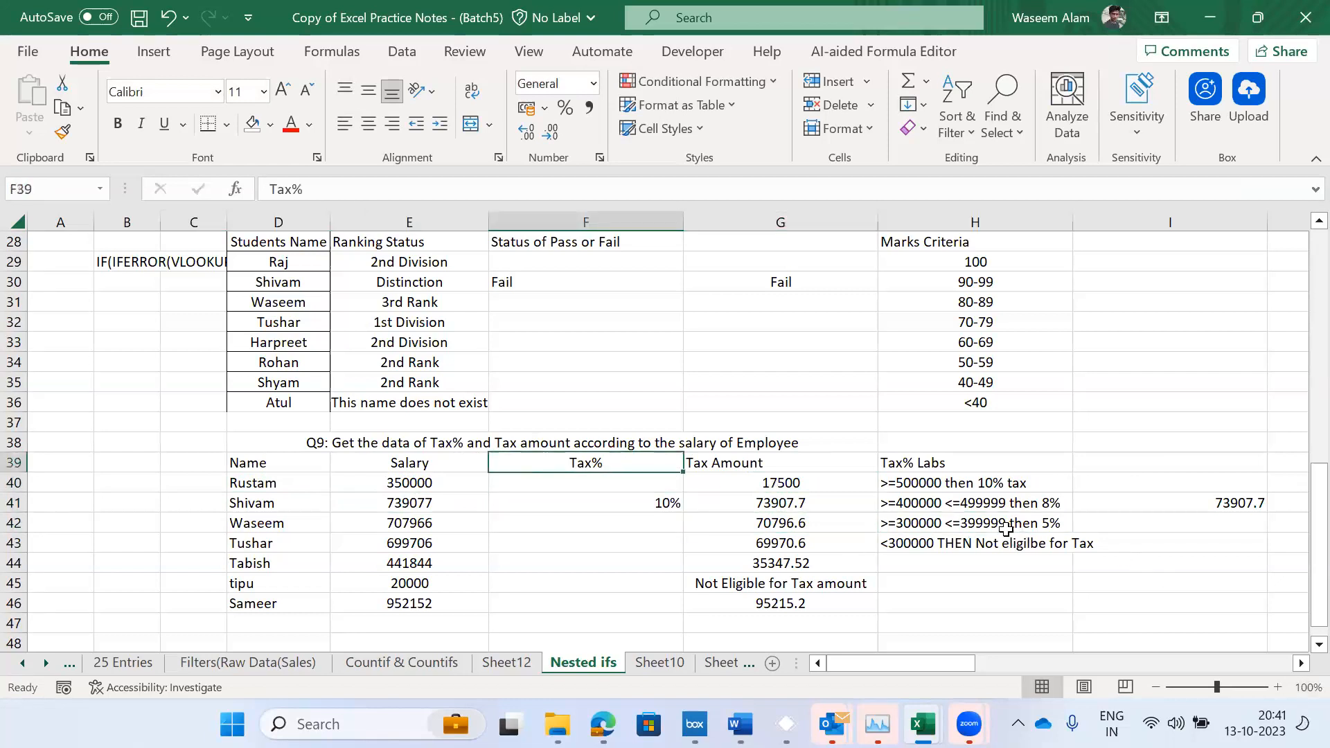
# - Calculate the expected tax in C40 with the formula =E40*5%
pyautogui.press('Right')
pyautogui.press('Down')
pyautogui.press('Left')
pyautogui.press('Left')
pyautogui.press('Left')
pyautogui.press('Left')
pyautogui.press('Left')
pyautogui.press('Up')
pyautogui.press('Right')
pyautogui.press('Down')
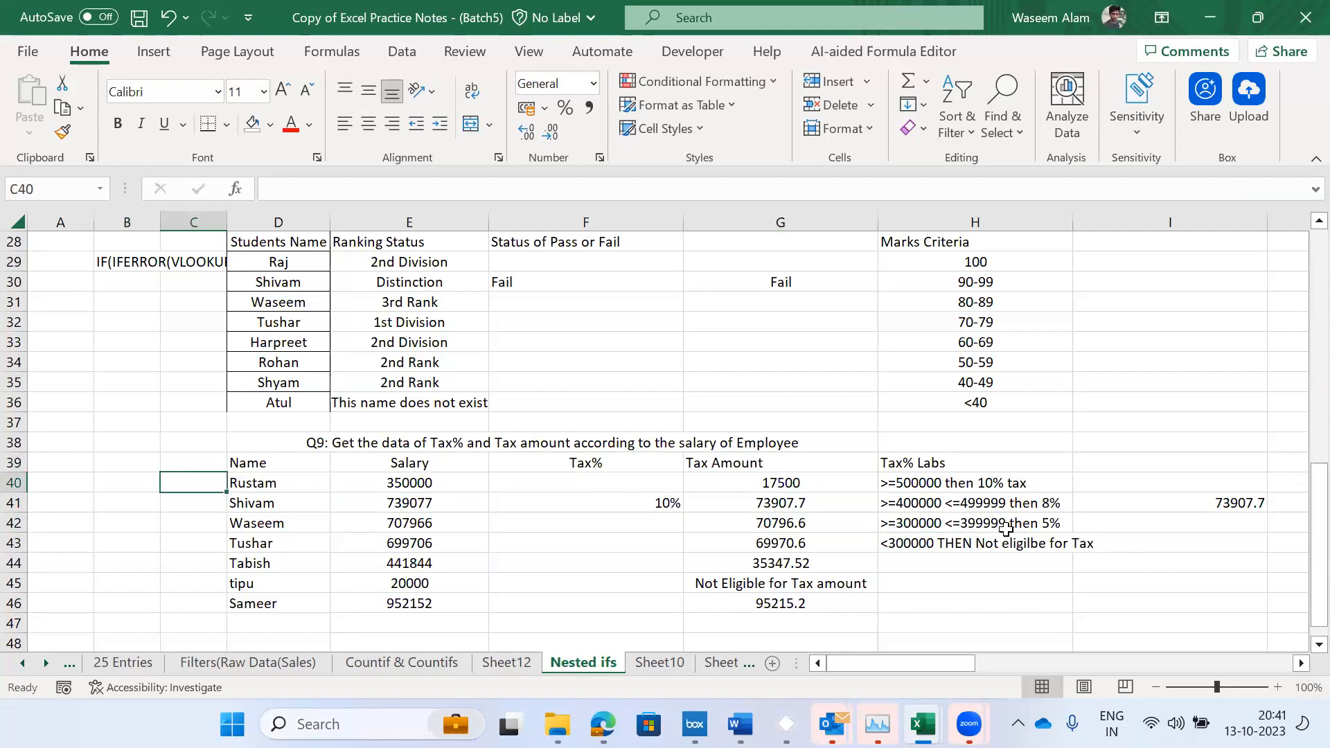
pyautogui.write('=')
pyautogui.press('Right')
pyautogui.press('Right')
pyautogui.write('*')
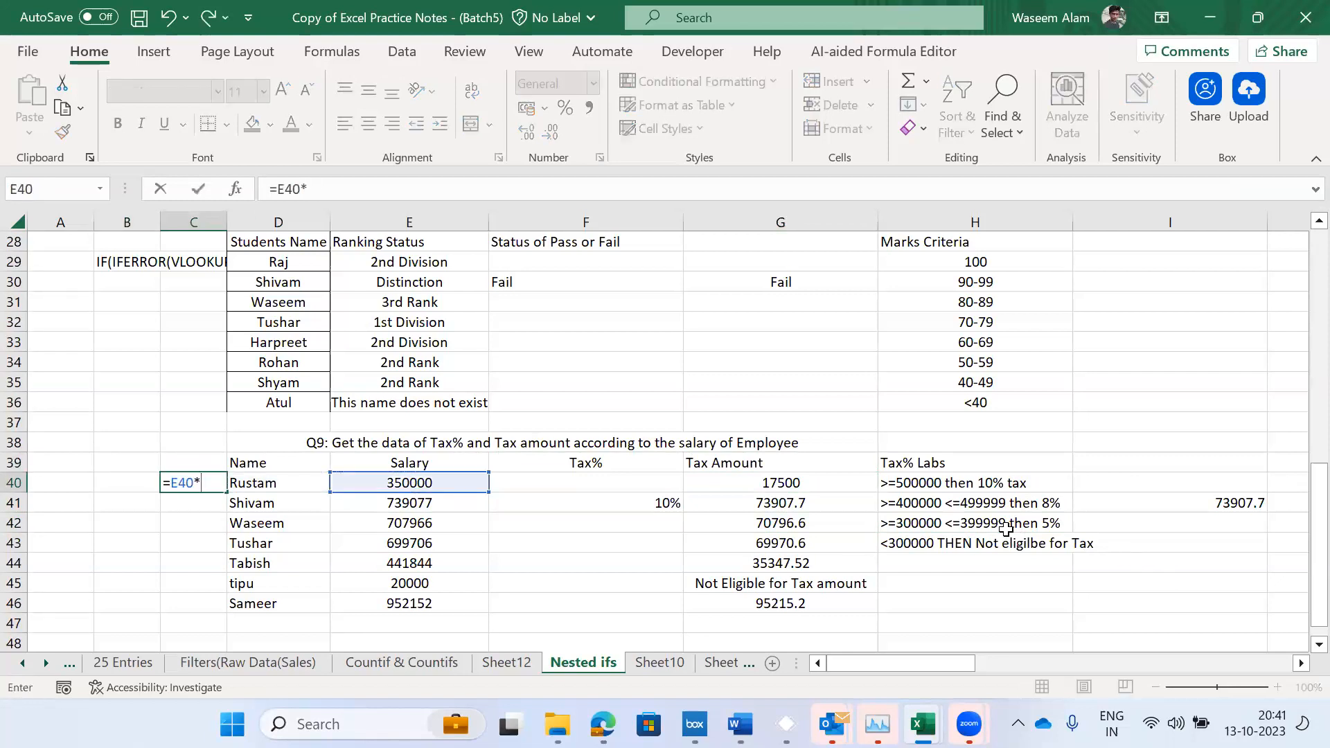
pyautogui.write('5%')
pyautogui.hotkey('ctrl', 'Return')
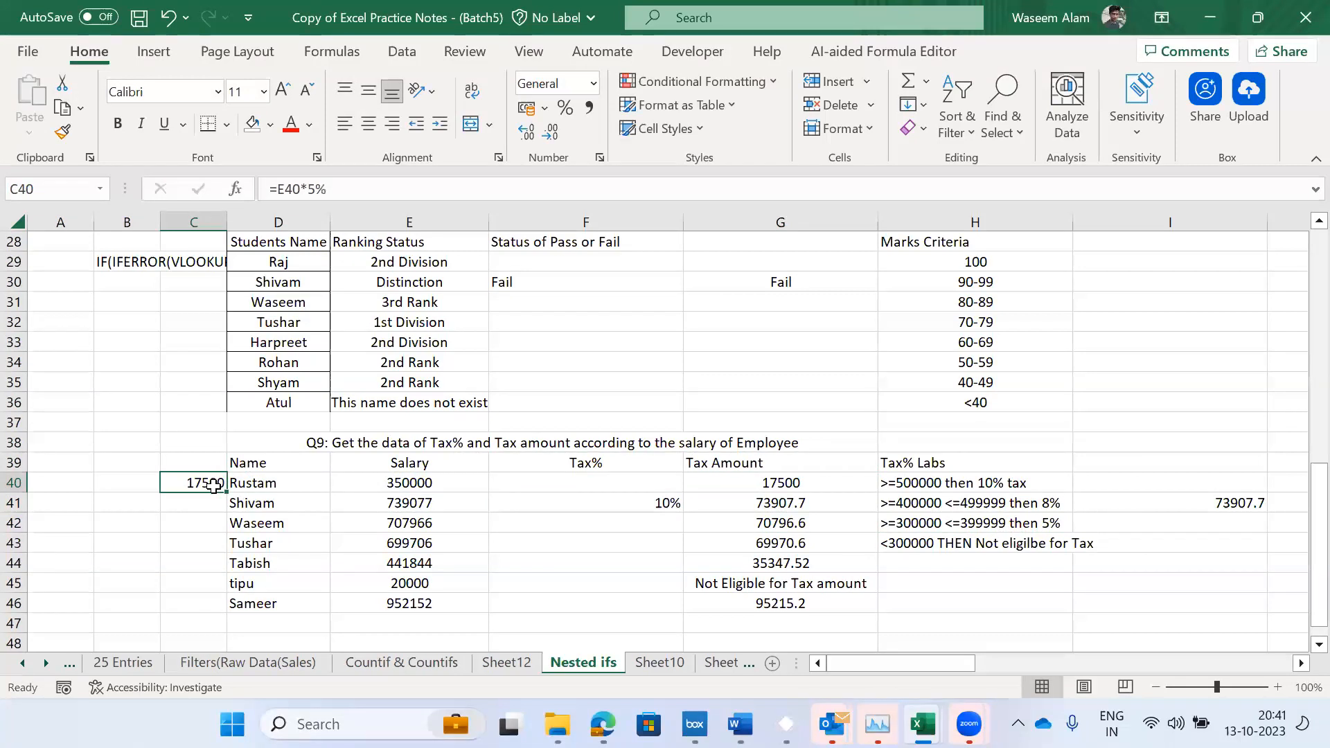
pyautogui.click(413, 485)
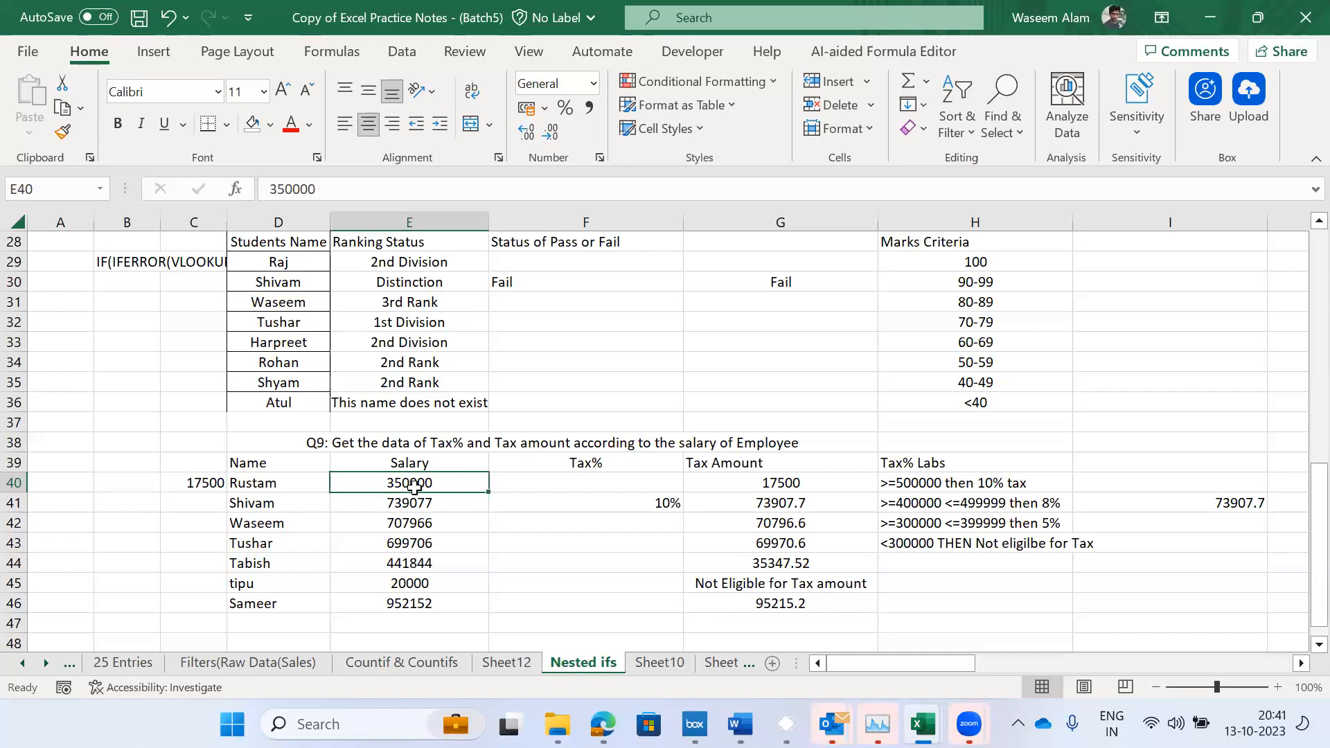
pyautogui.click(799, 505)
pyautogui.press('Left')
pyautogui.press('Left')
pyautogui.press('Up')
pyautogui.press('Left')
pyautogui.press('Right')
pyautogui.write('5')
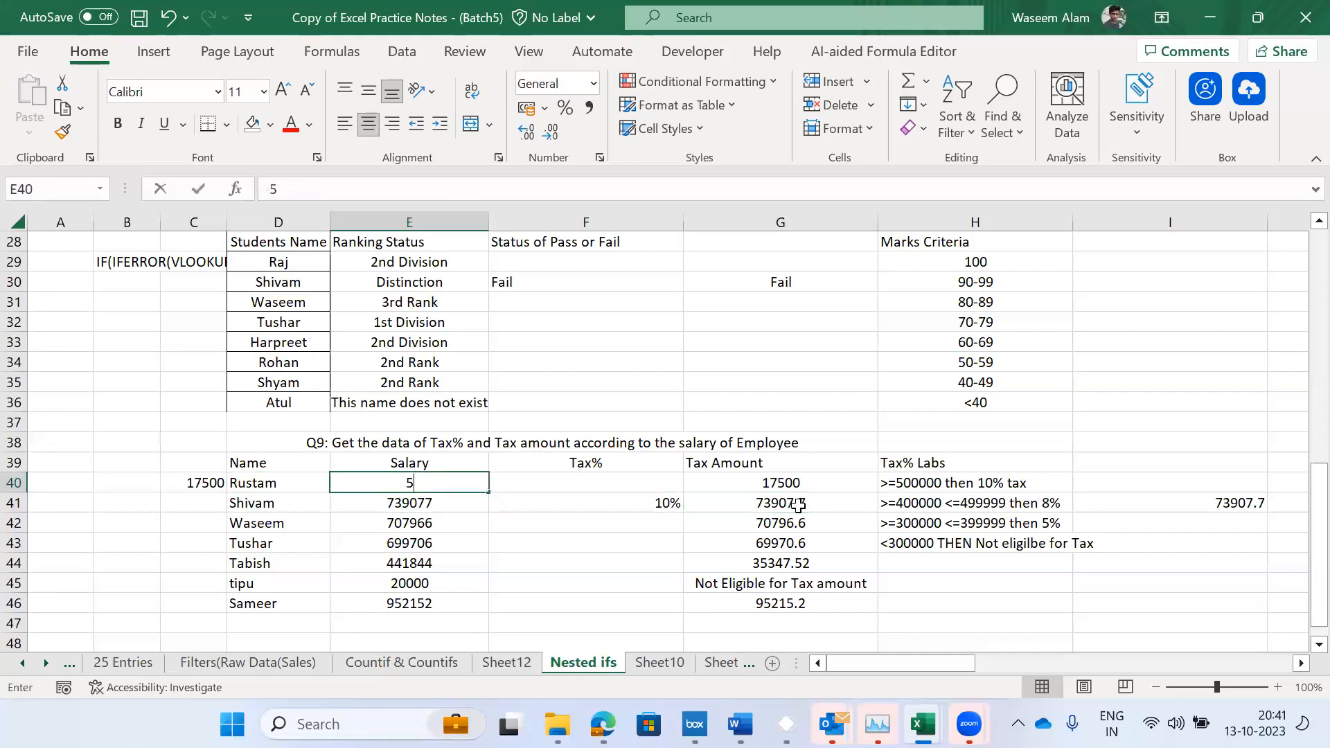
pyautogui.write('000')
pyautogui.press('Escape')
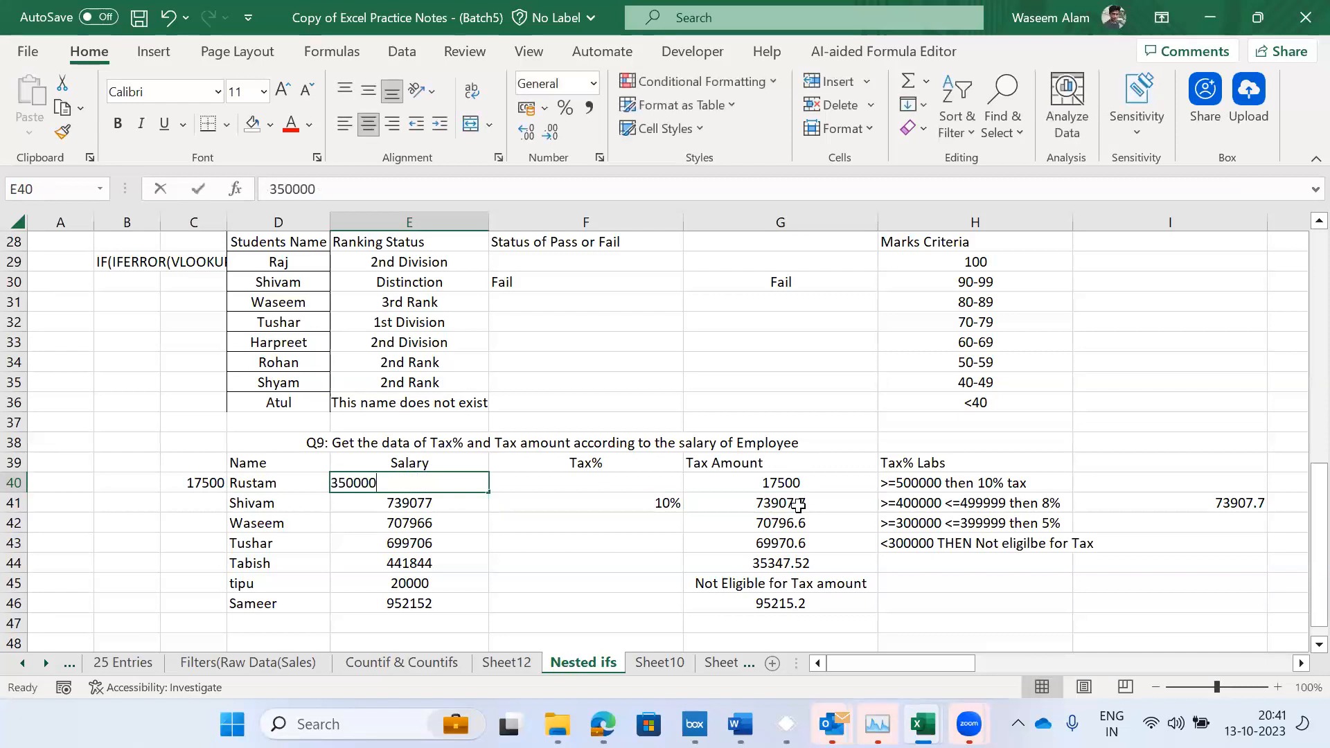
pyautogui.write('50')
pyautogui.press('Escape')
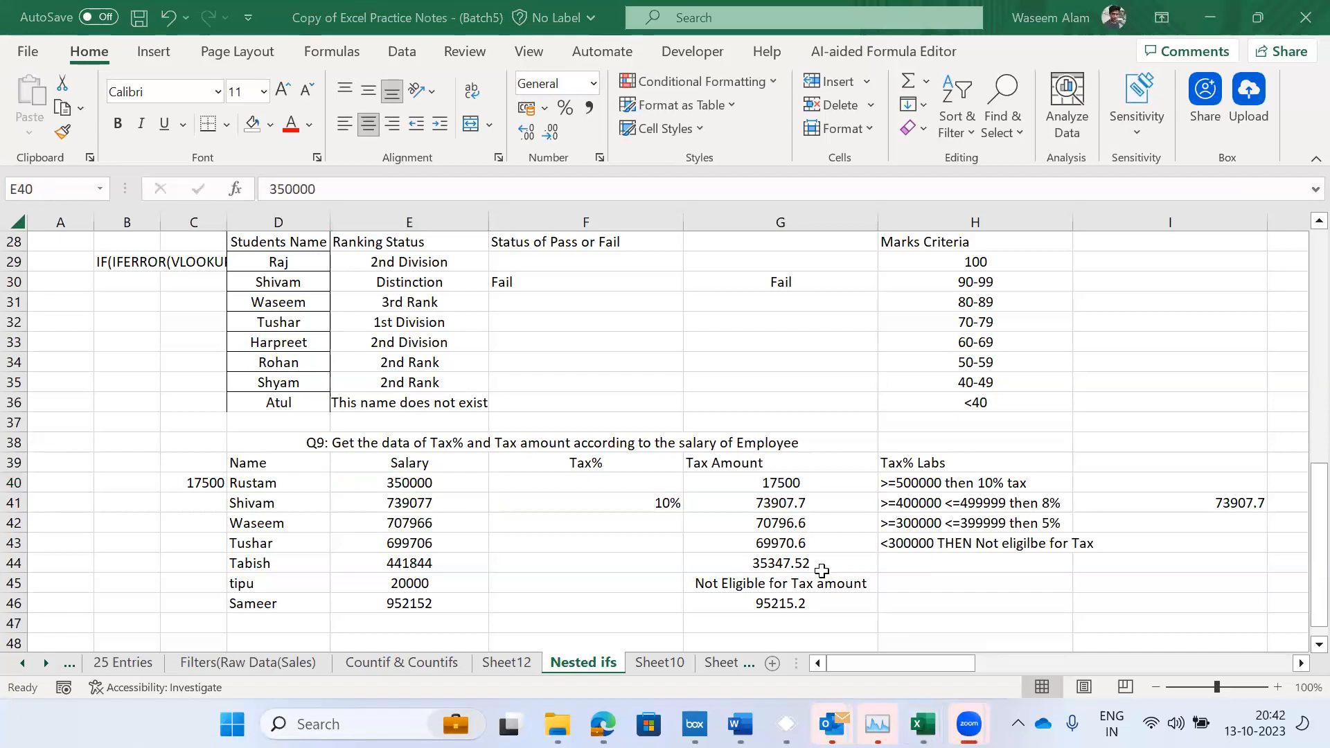
# - Replace the formula in C40 with the value 600000
pyautogui.click(202, 478)
pyautogui.press('Left')
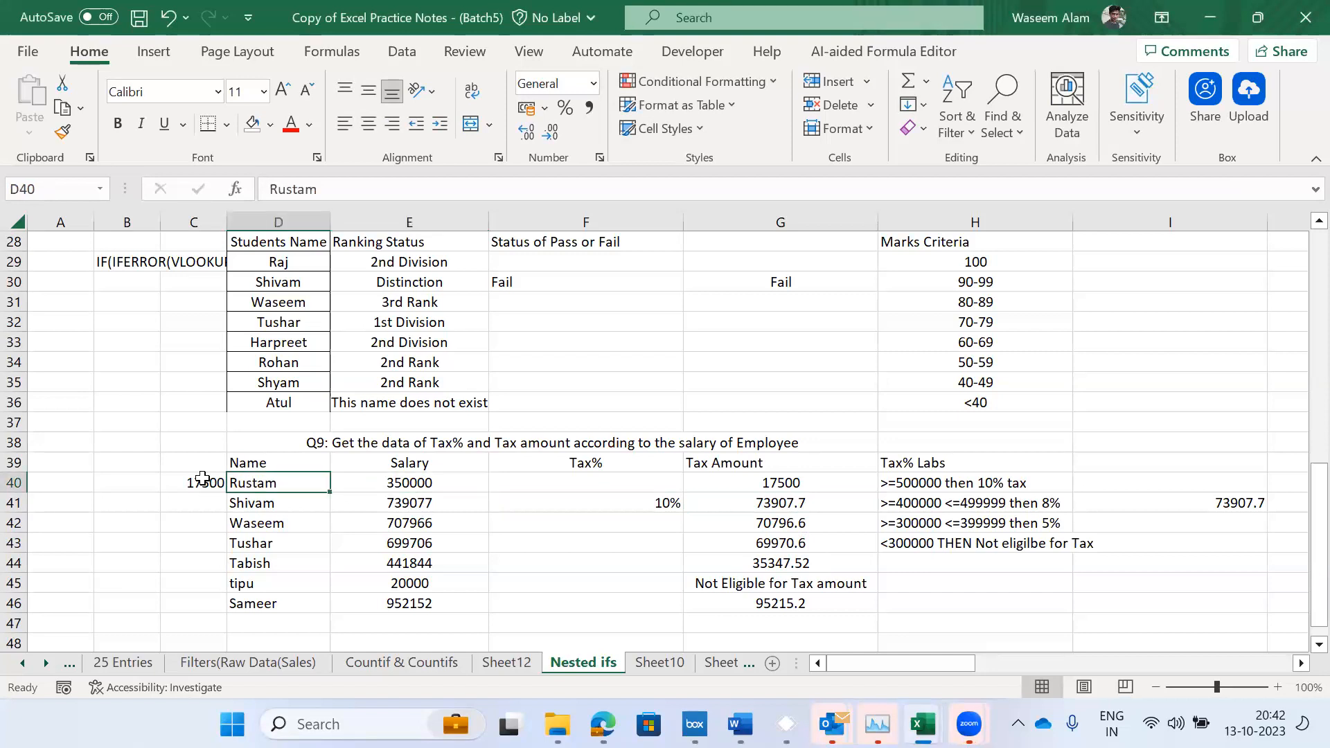
pyautogui.click(203, 478)
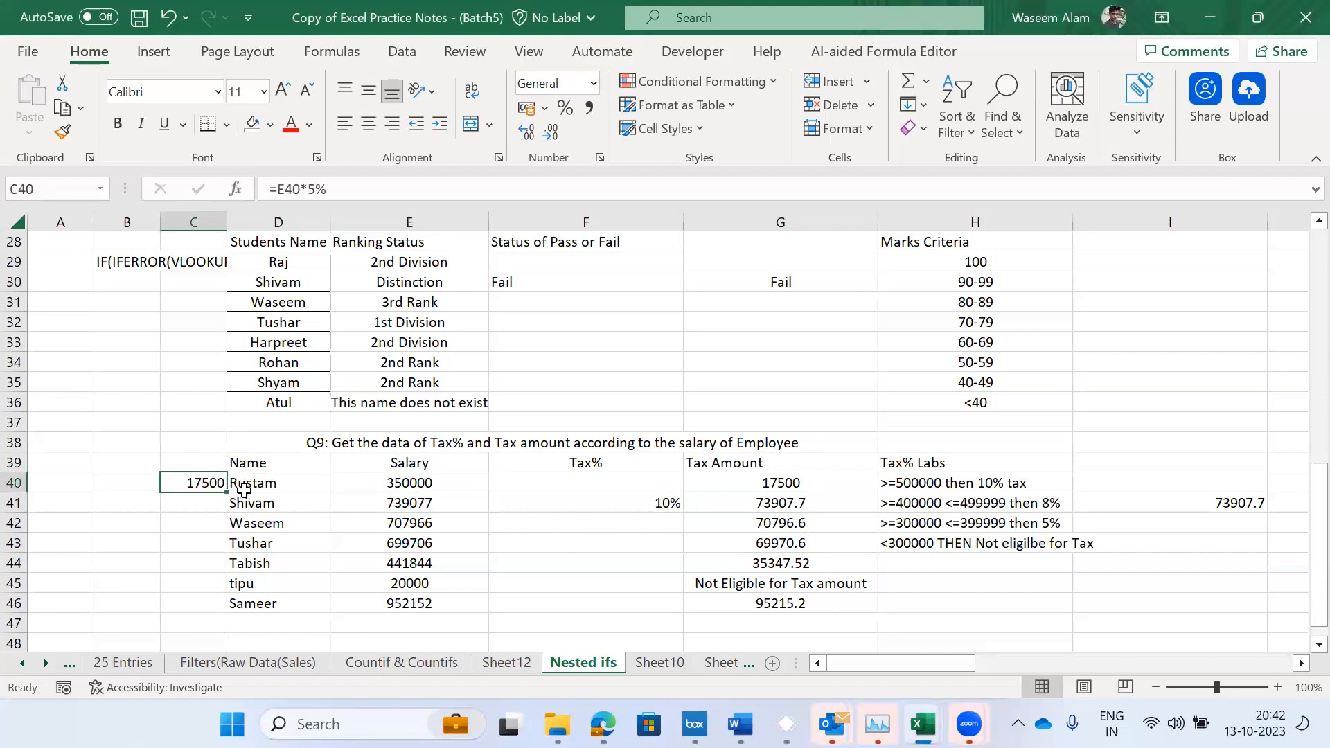
pyautogui.write('6')
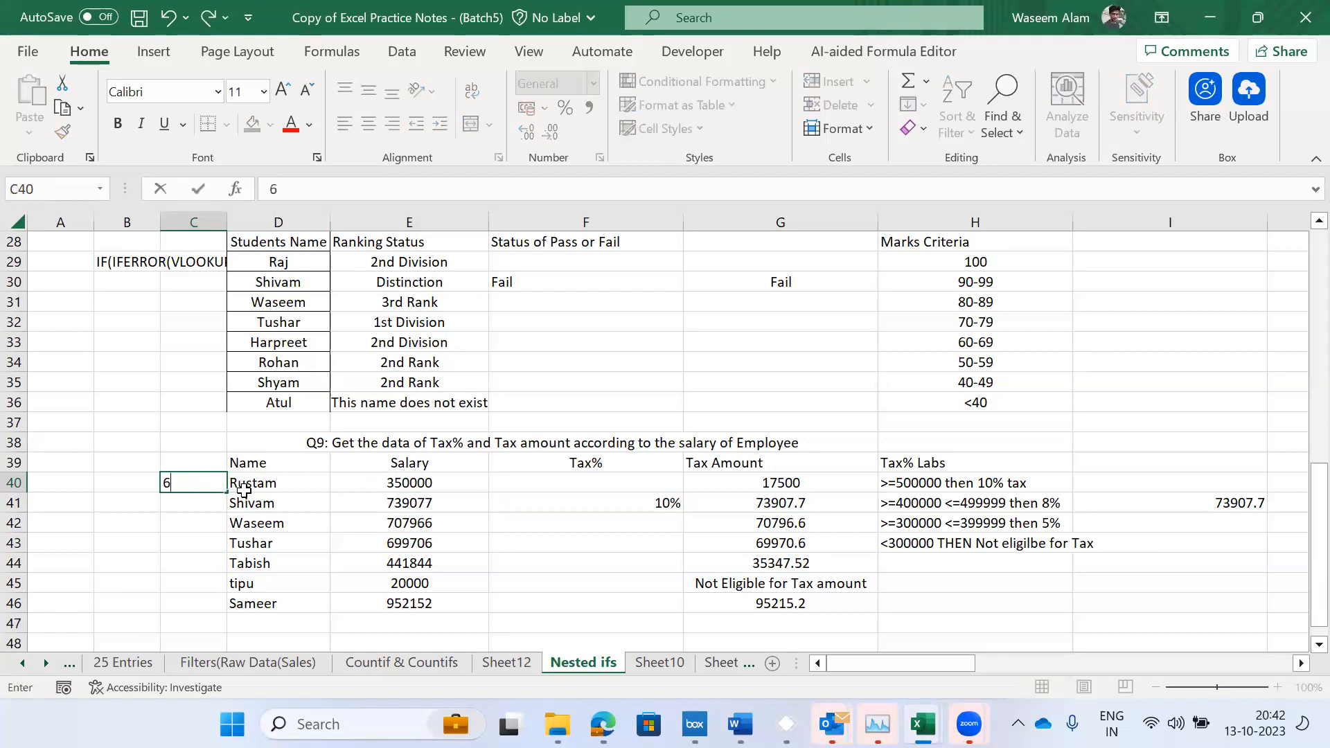
pyautogui.write('600000')
pyautogui.press('Return')
pyautogui.press('Right')
pyautogui.press('Up')
pyautogui.press('Right')
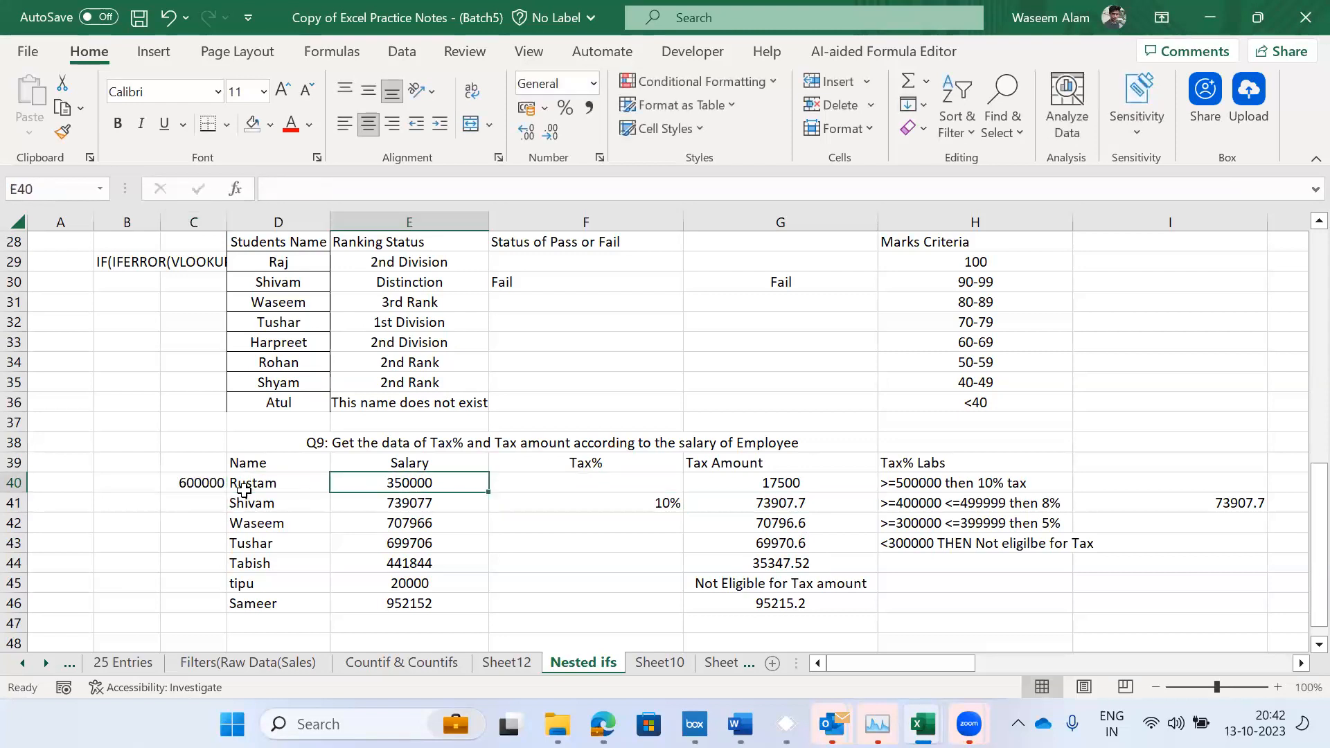
pyautogui.press('Left')
pyautogui.press('Left')
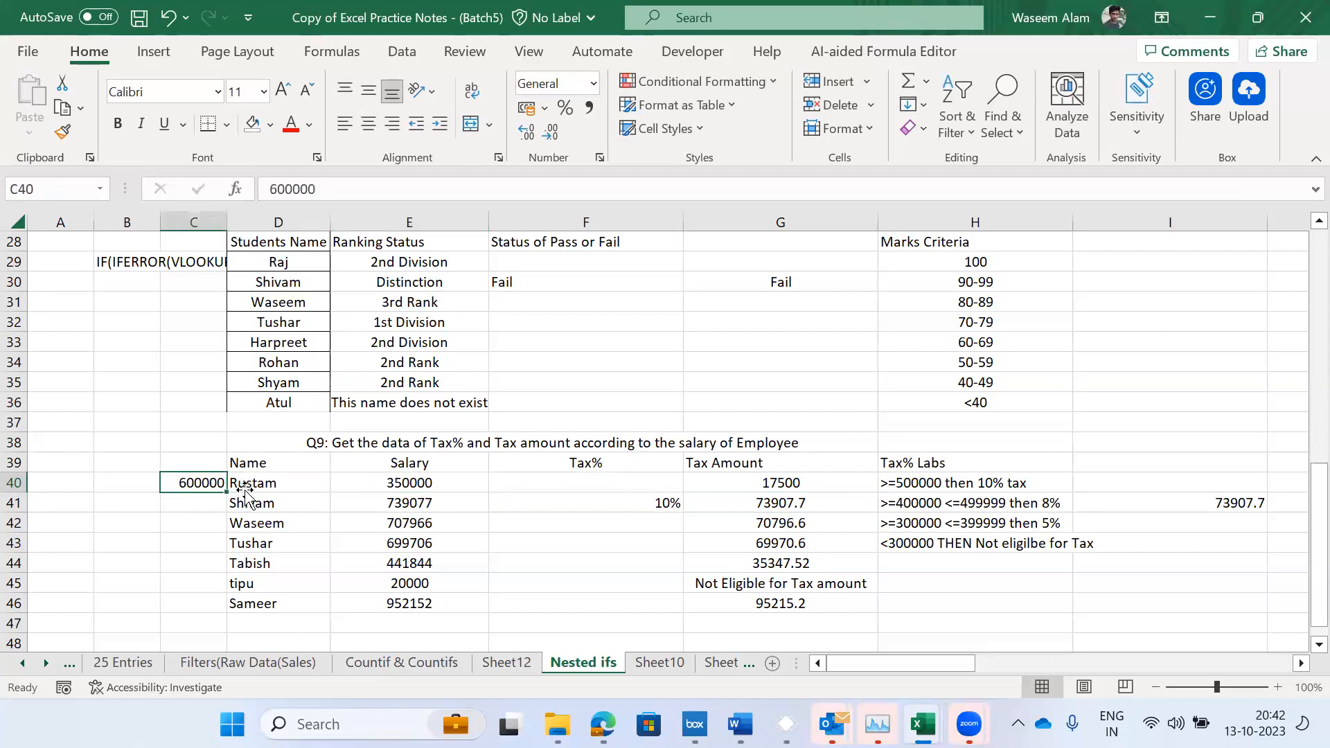
# - Set the salary in E40 to 600000 and check the resulting Tax Amount in G40
pyautogui.press('Right')
pyautogui.press('Right')
pyautogui.press('Right')
pyautogui.press('Left')
pyautogui.write('600')
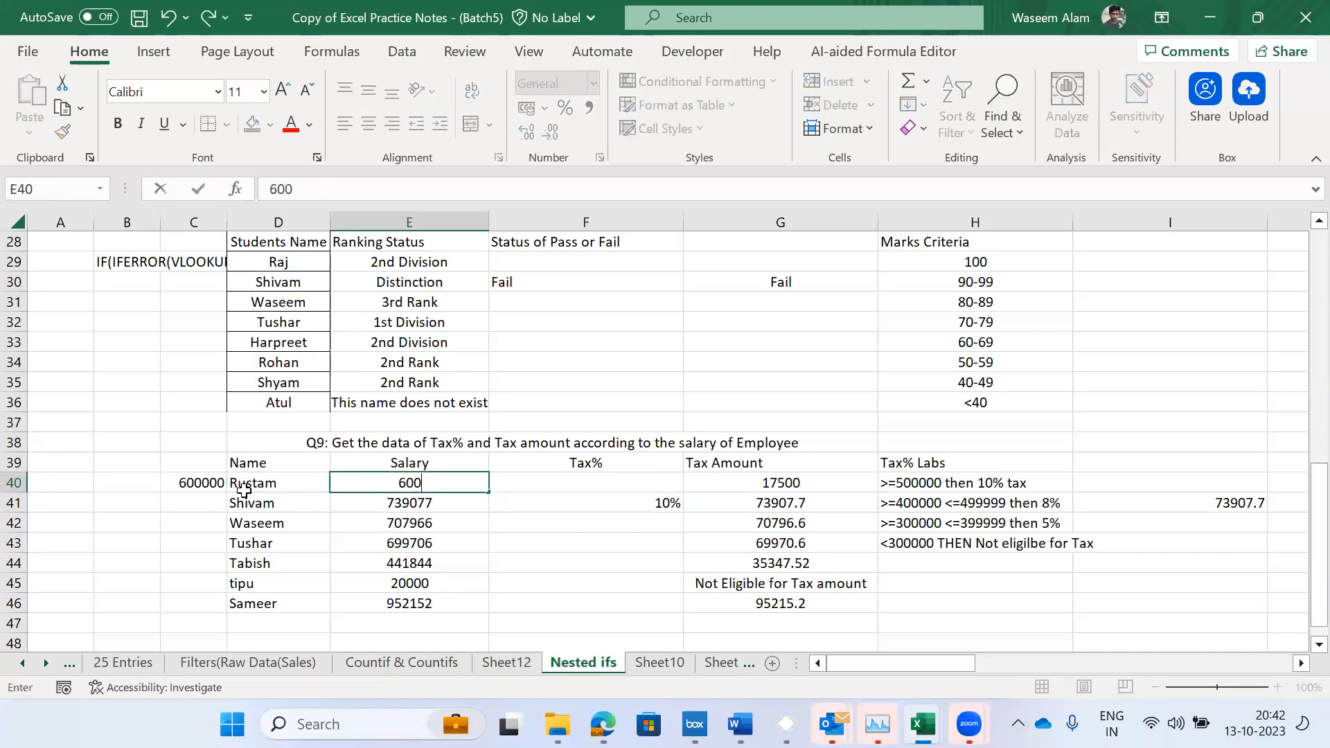
pyautogui.write('000')
pyautogui.press('Return')
pyautogui.press('Up')
pyautogui.press('Right')
pyautogui.press('Right')
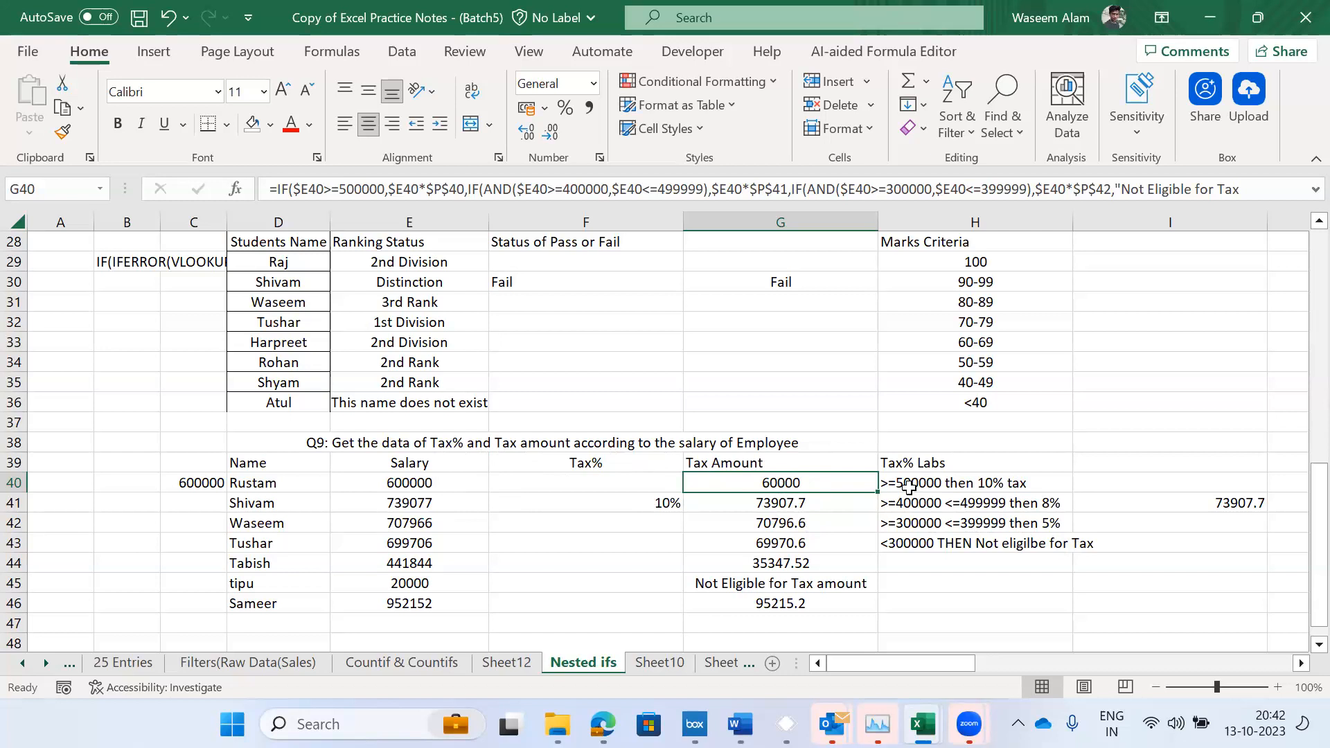
# - Inspect the nested IF formula and its cell references in G40
pyautogui.press('F2')
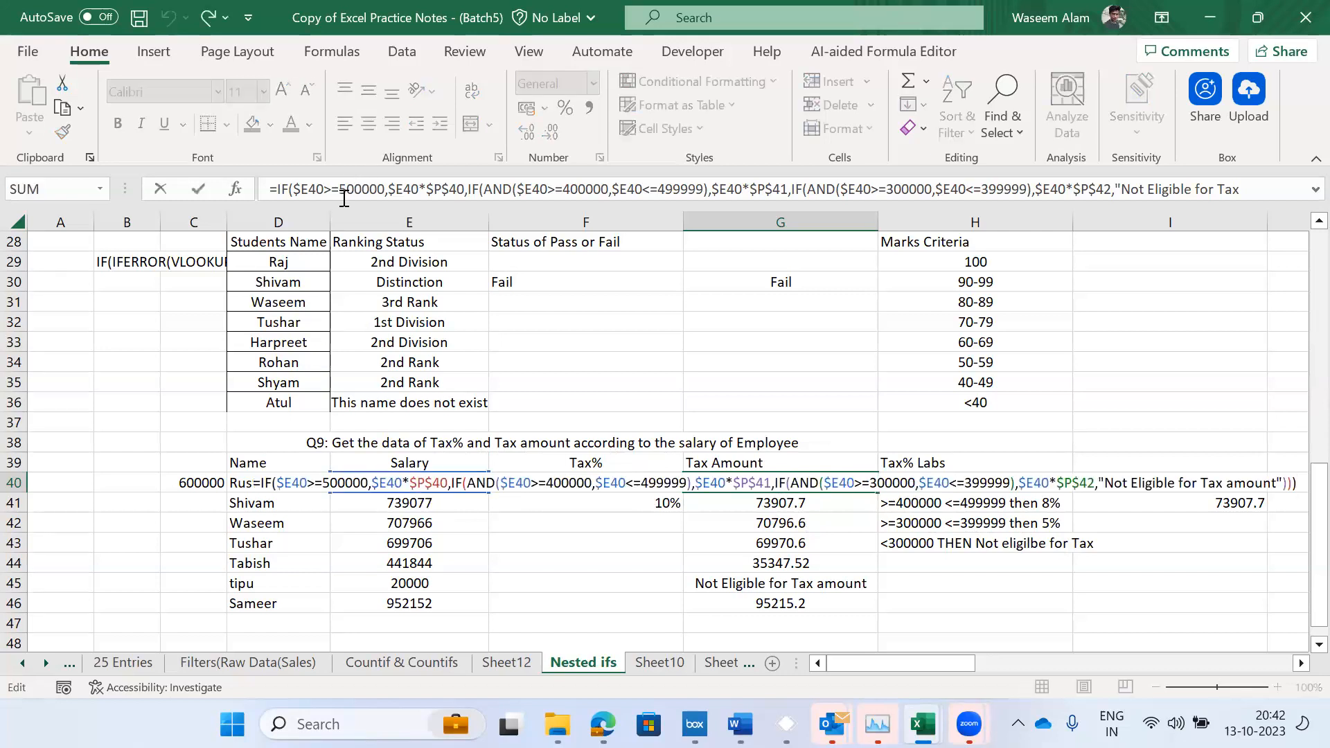
pyautogui.press('Escape')
pyautogui.press('Up')
pyautogui.press('Down')
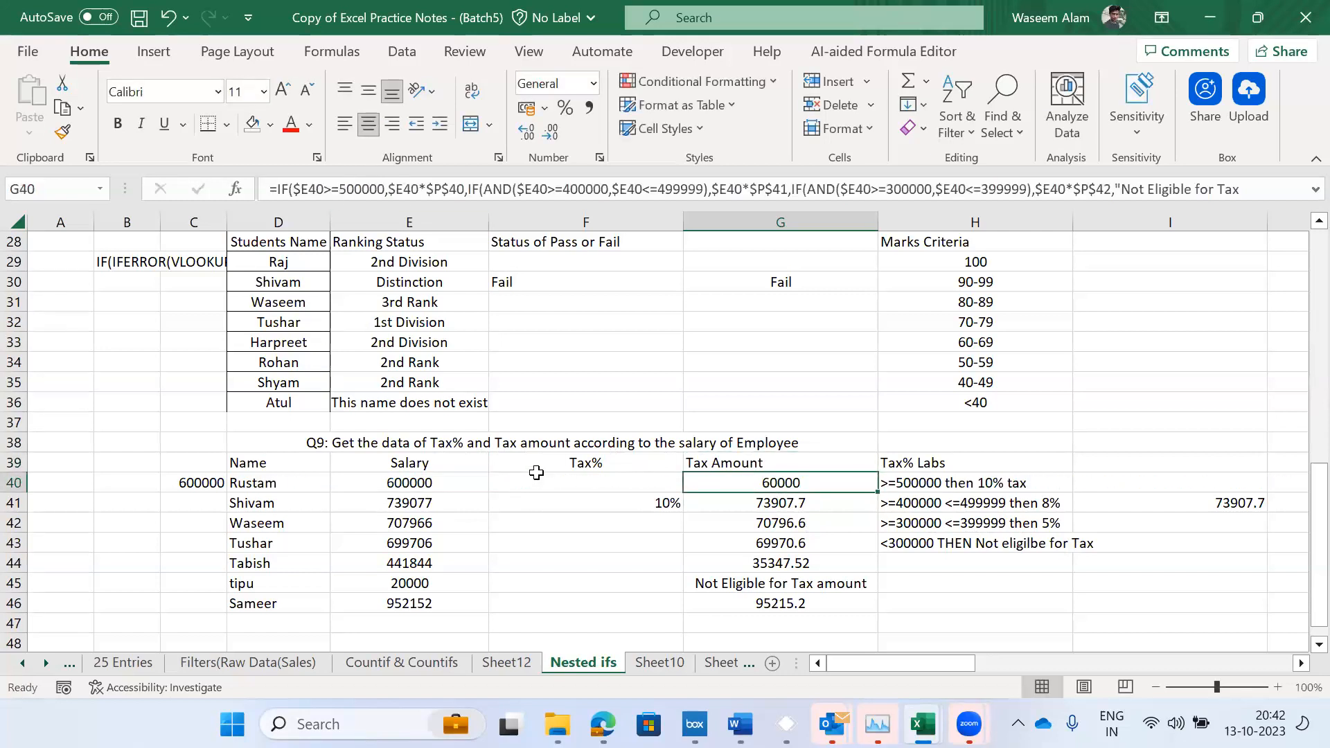
# - Go back up from the tax table to the Q8 ranking exercise
pyautogui.press('Up')
pyautogui.press('Up')
pyautogui.press('Up')
pyautogui.press('Up')
pyautogui.press('Up')
pyautogui.press('Up')
pyautogui.press('Up')
pyautogui.press('Up')
pyautogui.press('Up')
pyautogui.press('Up')
pyautogui.press('Up')
pyautogui.press('Up')
pyautogui.press('Up')
pyautogui.press('Up')
pyautogui.press('Up')
pyautogui.press('Up')
pyautogui.press('Up')
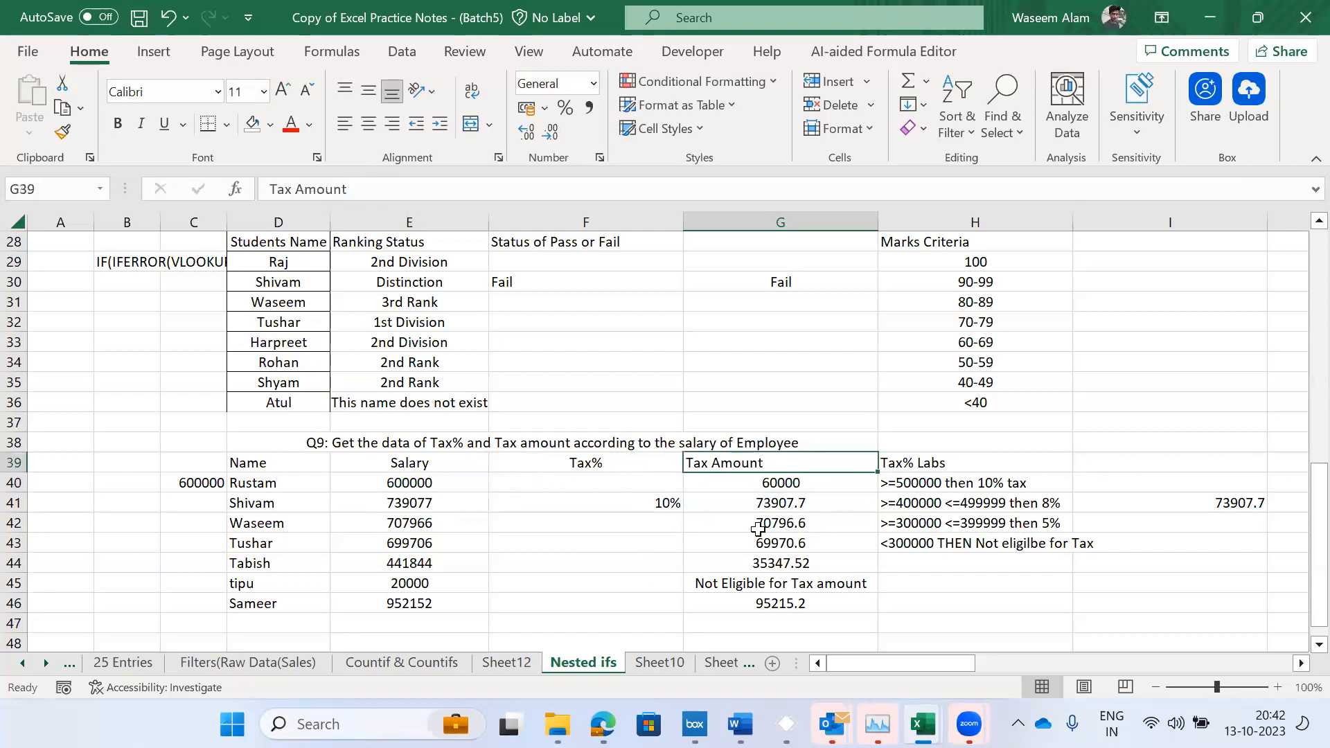
pyautogui.press('Left')
pyautogui.press('Down')
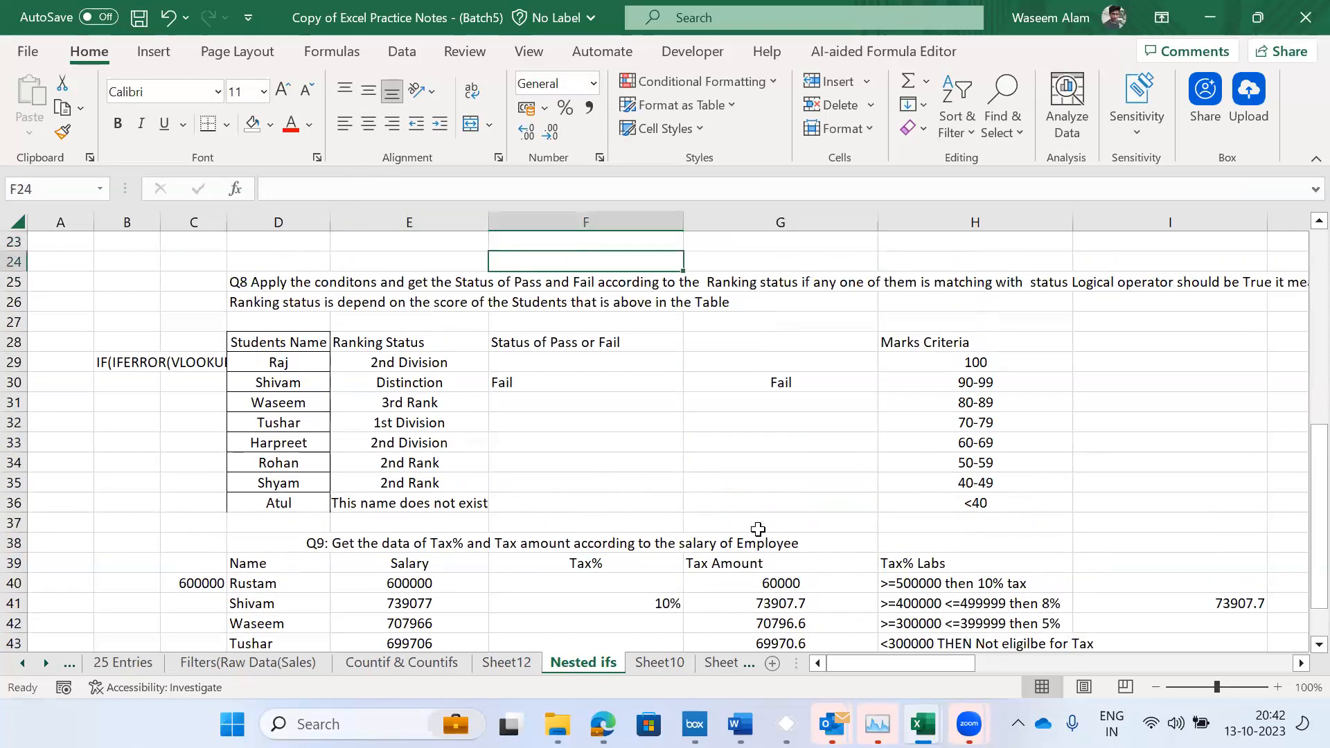
# - Look back over the Q8 exercise tables and up to the Q1–Q7 theory questions on the Nested ifs sheet
pyautogui.press('Left')
pyautogui.press('Down')
pyautogui.press('Down')
pyautogui.press('Down')
pyautogui.press('Down')
pyautogui.press('Down')
pyautogui.press('Up')
pyautogui.press('Up')
pyautogui.press('Up')
pyautogui.press('Up')
pyautogui.press('Up')
pyautogui.press('Up')
pyautogui.press('Up')
pyautogui.press('Up')
pyautogui.press('Up')
pyautogui.press('Up')
pyautogui.press('Up')
pyautogui.press('Up')
pyautogui.press('Up')
pyautogui.press('Up')
pyautogui.press('Up')
pyautogui.press('Up')
pyautogui.press('Up')
pyautogui.press('Up')
pyautogui.press('Up')
pyautogui.press('Up')
pyautogui.press('Up')
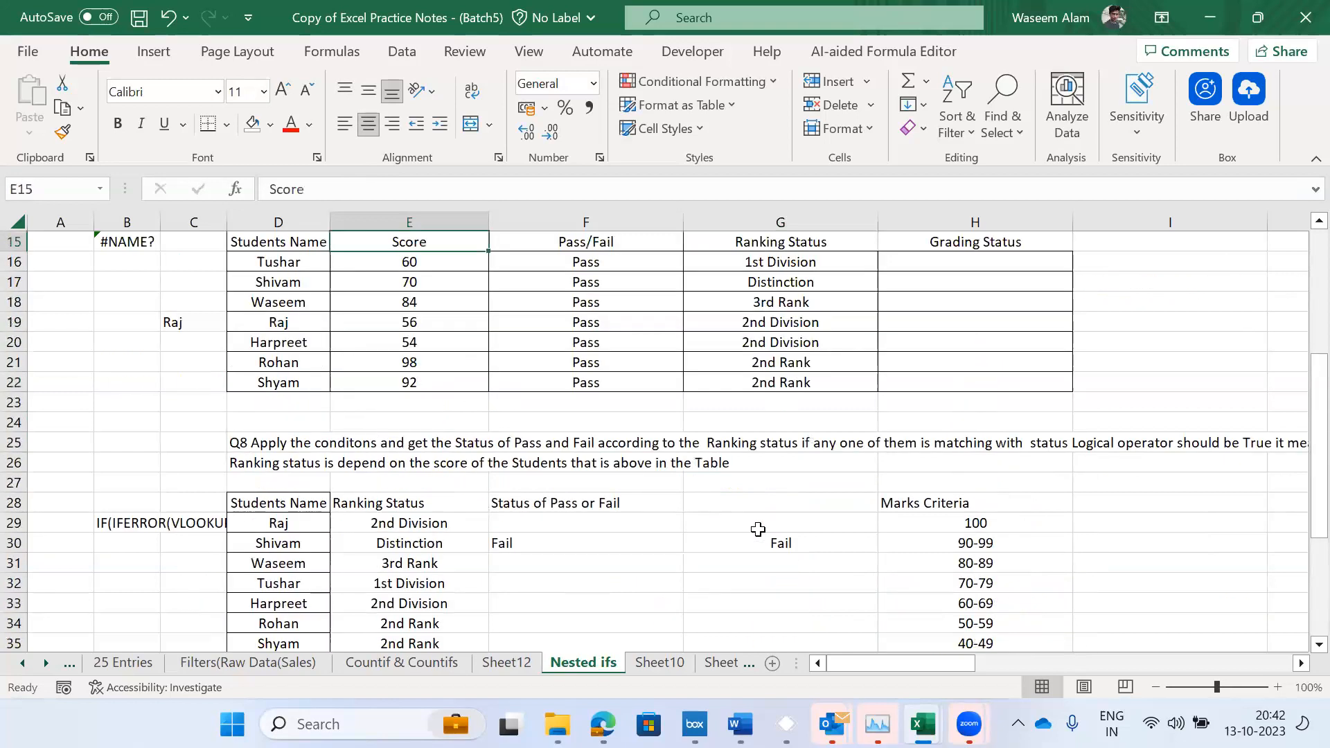
pyautogui.hotkey('ctrl', 'Down')
pyautogui.hotkey('ctrl', 'Down')
pyautogui.hotkey('ctrl', 'Down')
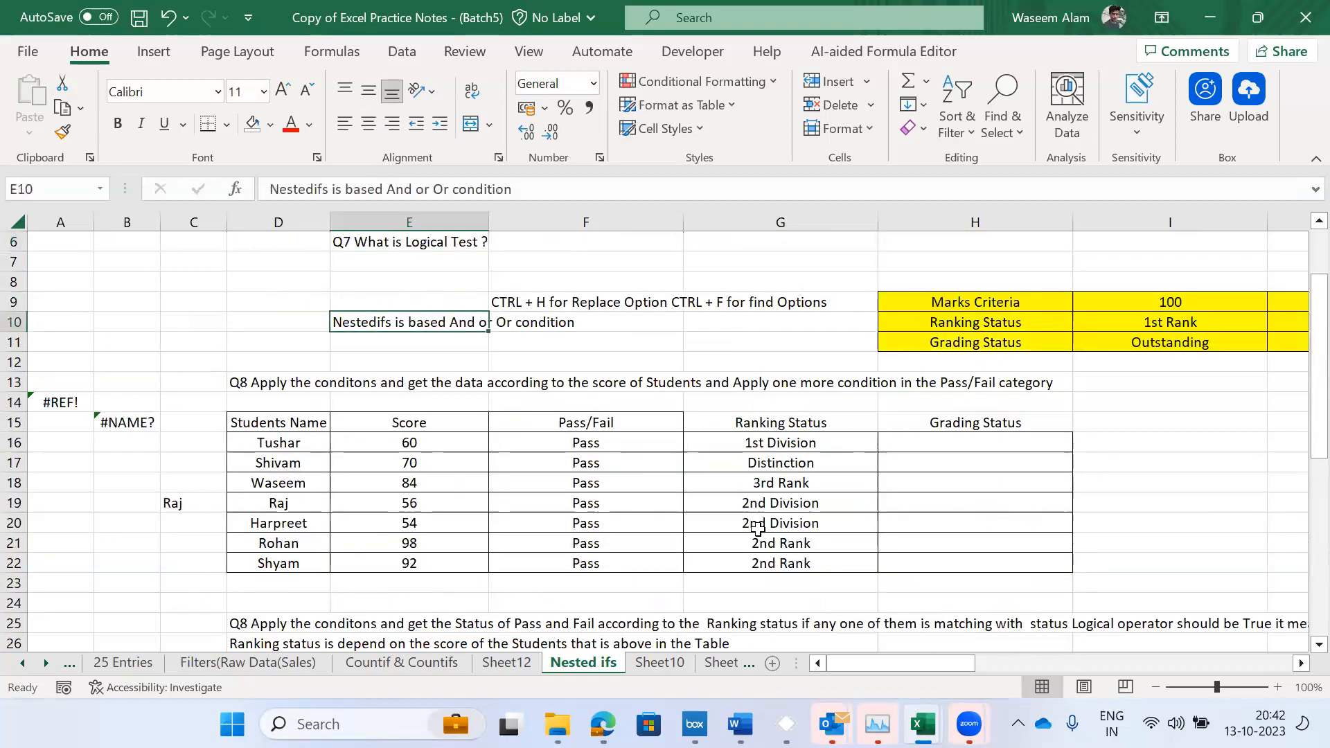
pyautogui.hotkey('ctrl', 'Up')
pyautogui.hotkey('ctrl', 'Up')
pyautogui.hotkey('ctrl', 'Up')
pyautogui.hotkey('ctrl', 'Up')
pyautogui.press('Down')
pyautogui.press('Down')
pyautogui.press('Down')
pyautogui.press('Down')
# - Look through the neighbouring sheets, from Countif & Countifs through Sheet8 and on to the Sumproduct questions on Sheet17
pyautogui.hotkey('ctrl', 'pagedown')
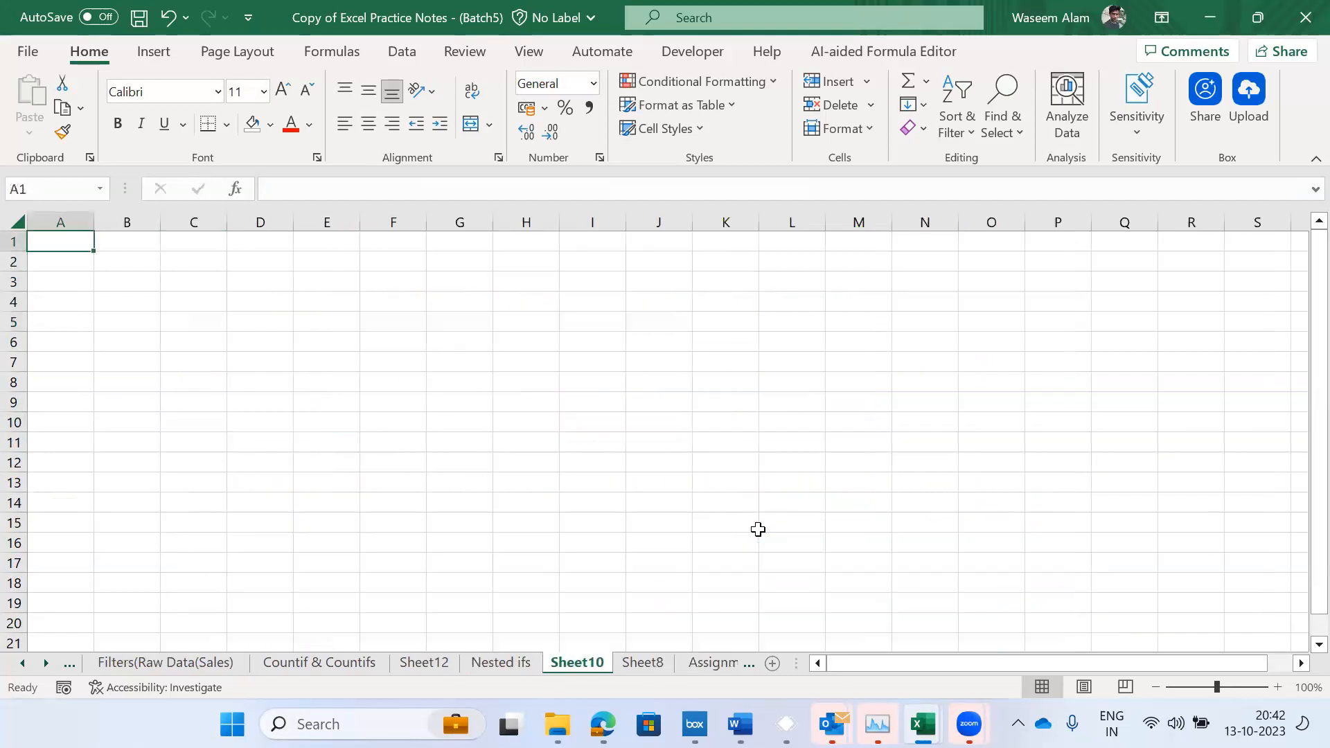
pyautogui.hotkey('ctrl', 'pageup')
pyautogui.hotkey('ctrl', 'pageup')
pyautogui.hotkey('ctrl', 'pageup')
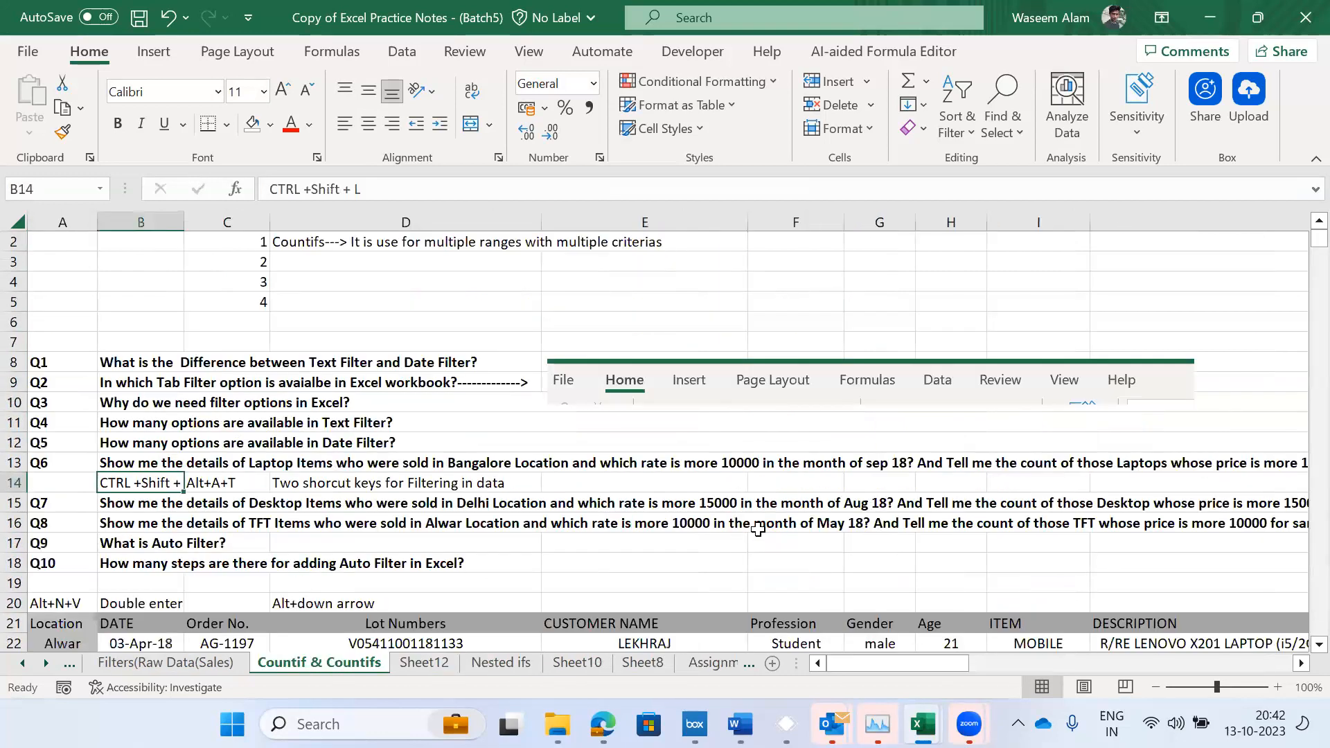
pyautogui.hotkey('ctrl', 'pageup')
pyautogui.hotkey('ctrl', 'pageup')
pyautogui.hotkey('ctrl', 'pagedown')
pyautogui.hotkey('ctrl', 'pagedown')
pyautogui.hotkey('ctrl', 'pagedown')
pyautogui.hotkey('ctrl', 'pagedown')
pyautogui.hotkey('ctrl', 'pagedown')
pyautogui.hotkey('ctrl', 'pagedown')
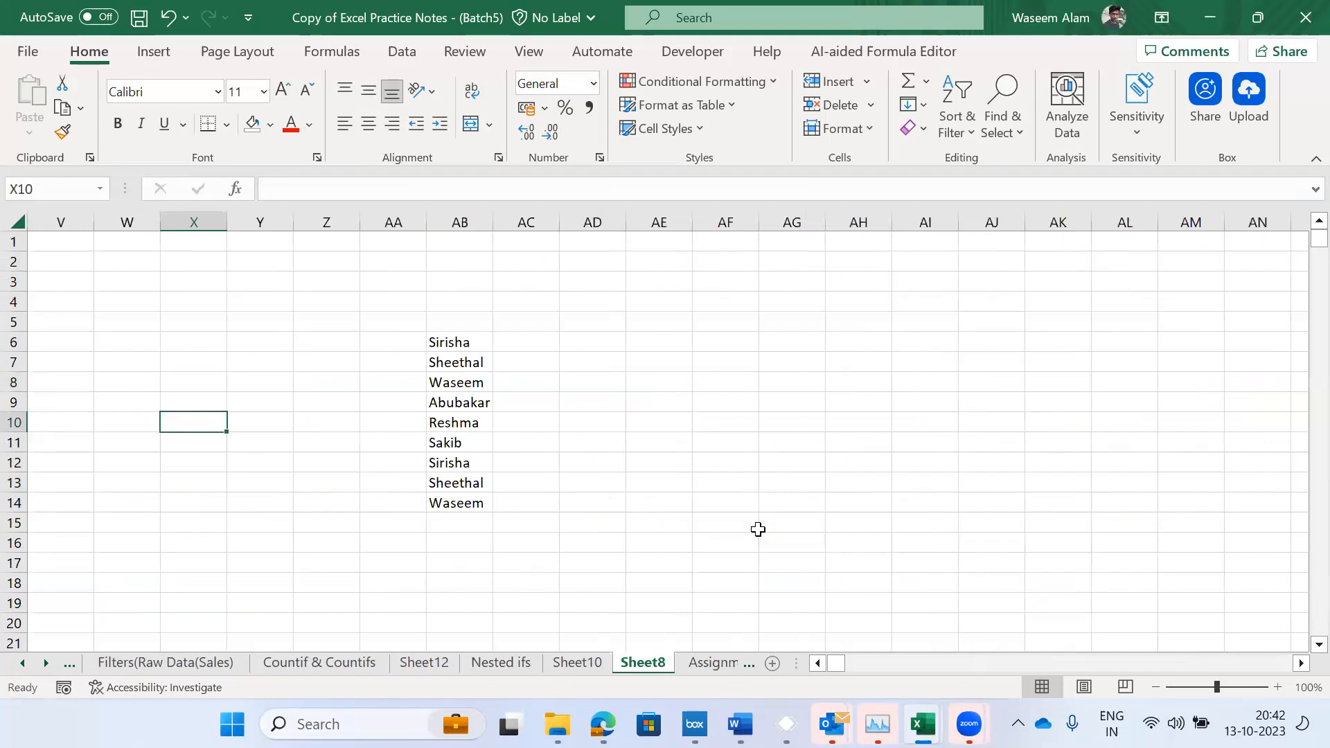
pyautogui.hotkey('ctrl', 'pagedown')
pyautogui.hotkey('ctrl', 'pagedown')
pyautogui.hotkey('ctrl', 'pagedown')
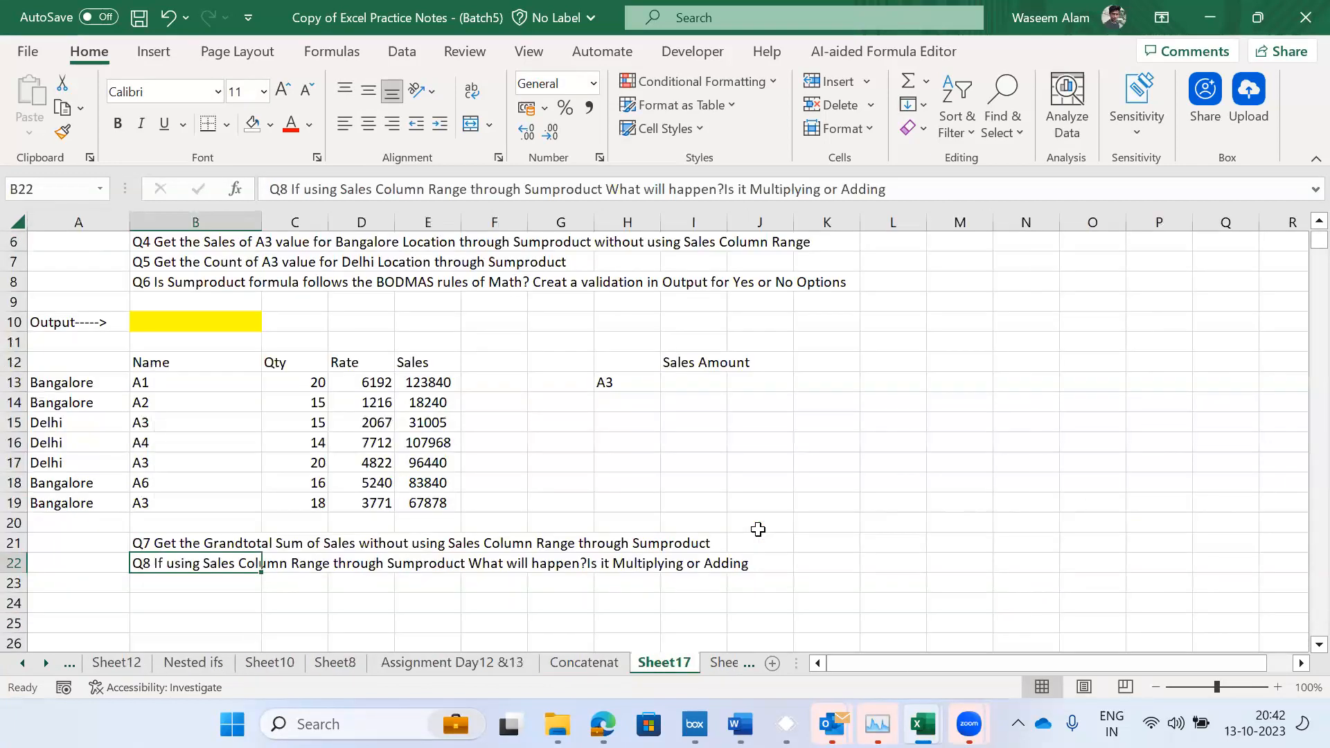
# - Browse forward through the pivot and Sumproduct sheets to the Data Validations sheet
pyautogui.hotkey('ctrl', 'pagedown')
pyautogui.hotkey('ctrl', 'pagedown')
pyautogui.hotkey('ctrl', 'pagedown')
pyautogui.hotkey('ctrl', 'pagedown')
pyautogui.hotkey('ctrl', 'pagedown')
pyautogui.hotkey('ctrl', 'pagedown')
pyautogui.hotkey('ctrl', 'pagedown')
pyautogui.hotkey('ctrl', 'pagedown')
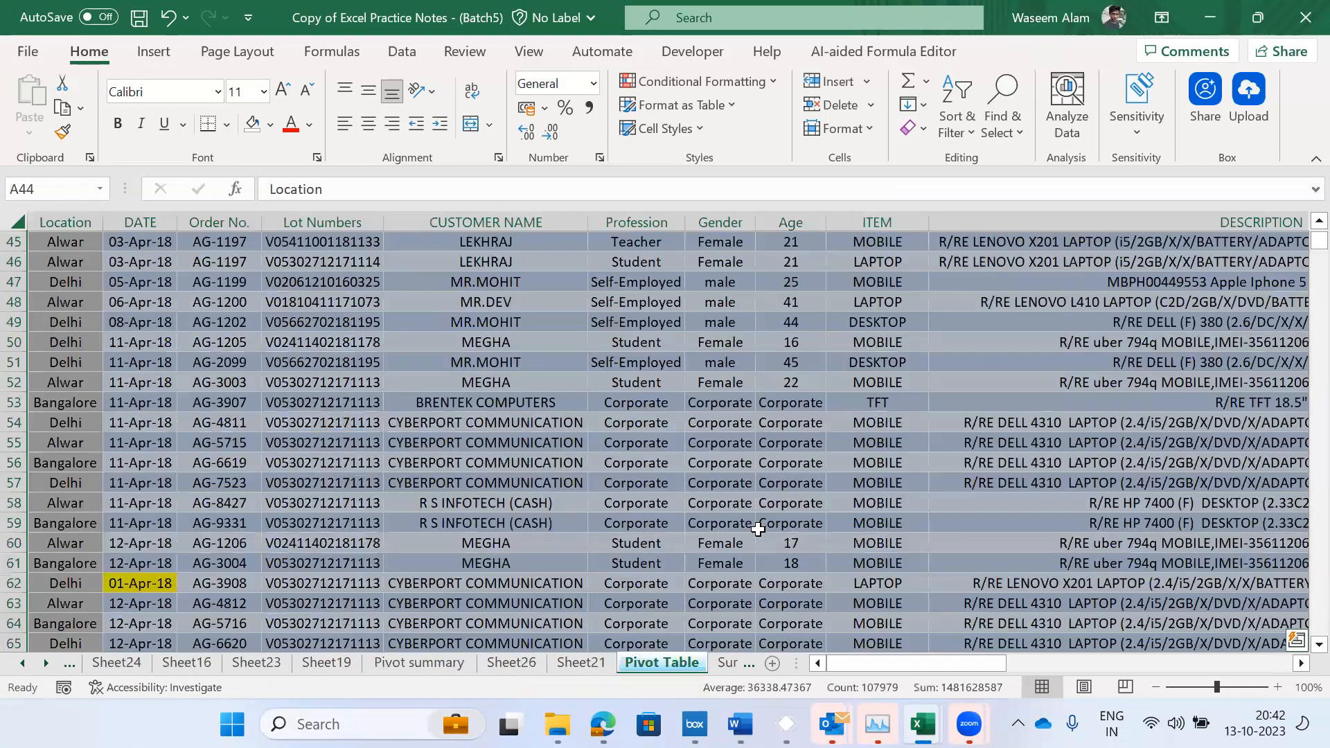
pyautogui.hotkey('ctrl', 'pagedown')
pyautogui.hotkey('ctrl', 'pagedown')
pyautogui.hotkey('ctrl', 'pagedown')
pyautogui.hotkey('ctrl', 'pagedown')
pyautogui.hotkey('ctrl', 'pagedown')
pyautogui.hotkey('ctrl', 'pagedown')
pyautogui.hotkey('ctrl', 'pagedown')
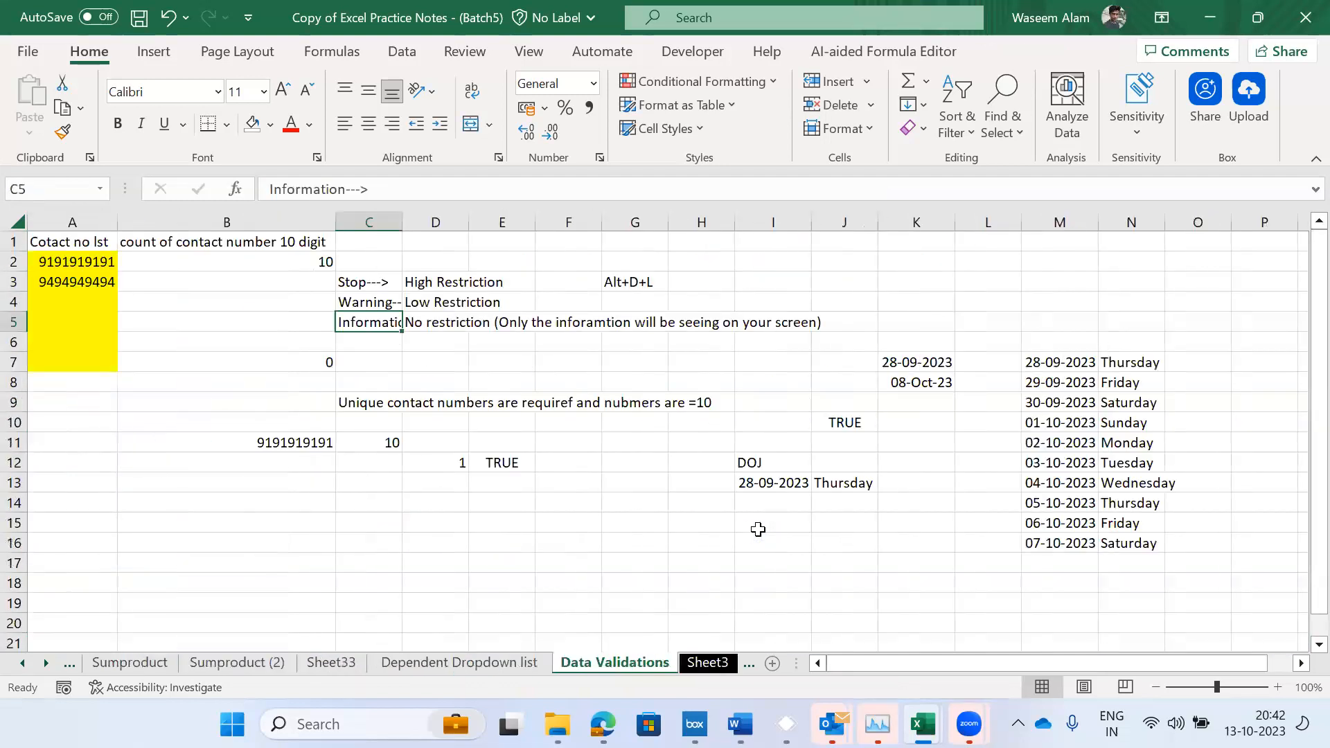
# - Browse back past Pivot summary, Sheet24 and Concatenat to the Nested ifs sheet
pyautogui.hotkey('ctrl', 'pageup')
pyautogui.hotkey('ctrl', 'pageup')
pyautogui.hotkey('ctrl', 'pageup')
pyautogui.hotkey('ctrl', 'pageup')
pyautogui.hotkey('ctrl', 'pageup')
pyautogui.hotkey('ctrl', 'pageup')
pyautogui.hotkey('ctrl', 'pageup')
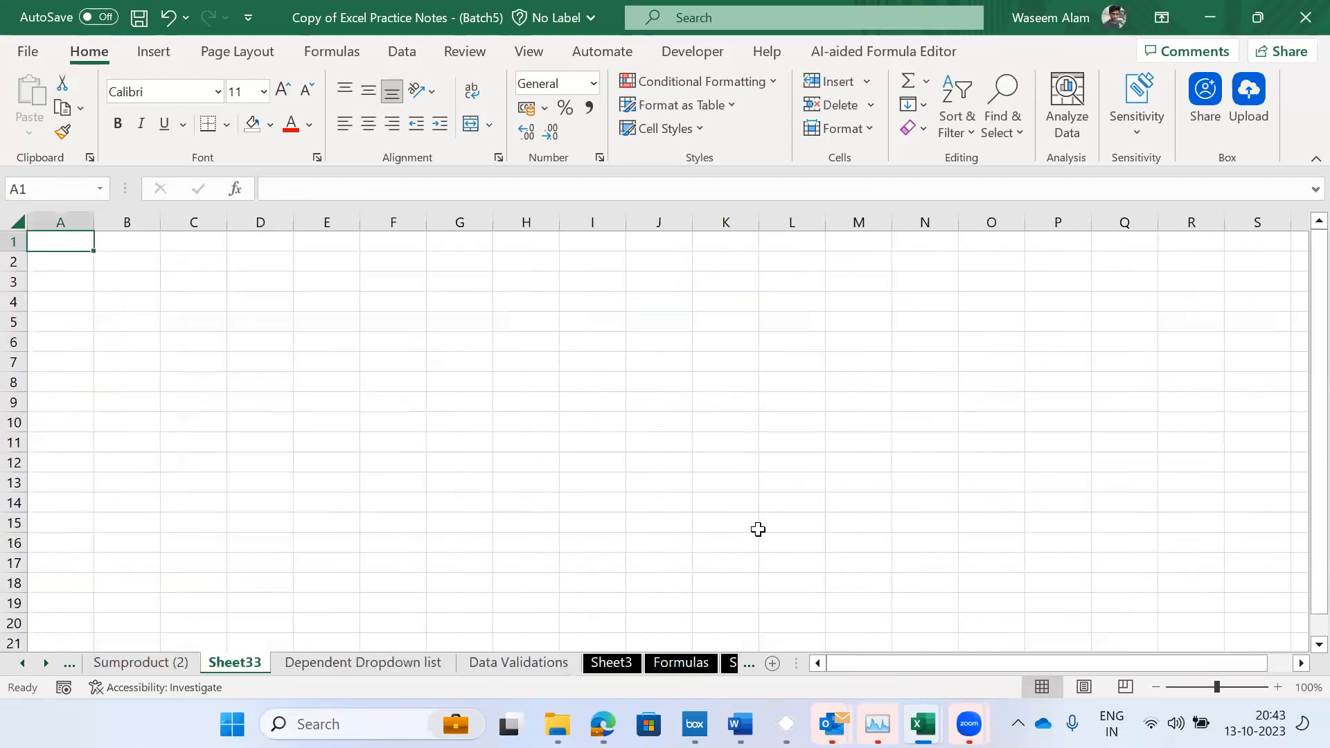
pyautogui.hotkey('ctrl', 'pageup')
pyautogui.hotkey('ctrl', 'pageup')
pyautogui.hotkey('ctrl', 'pageup')
pyautogui.hotkey('ctrl', 'pageup')
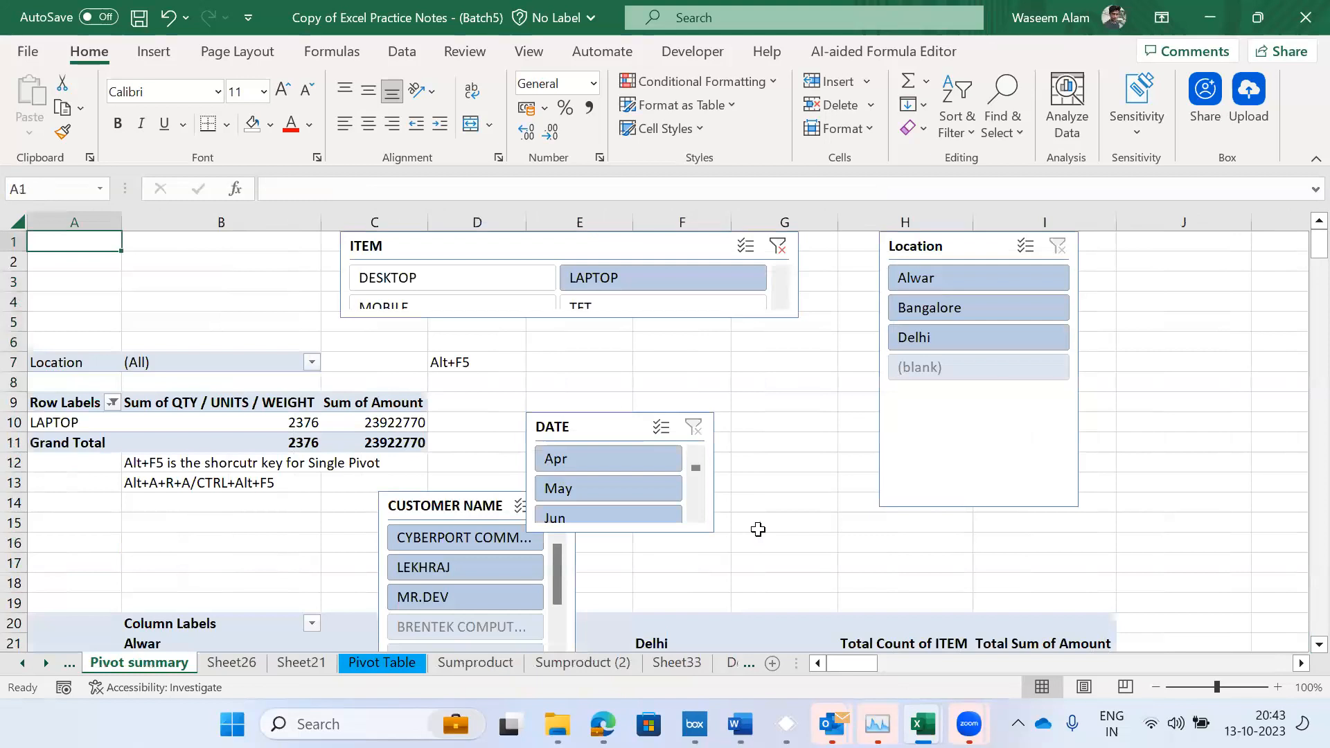
pyautogui.hotkey('ctrl', 'pageup')
pyautogui.hotkey('ctrl', 'pageup')
pyautogui.hotkey('ctrl', 'pageup')
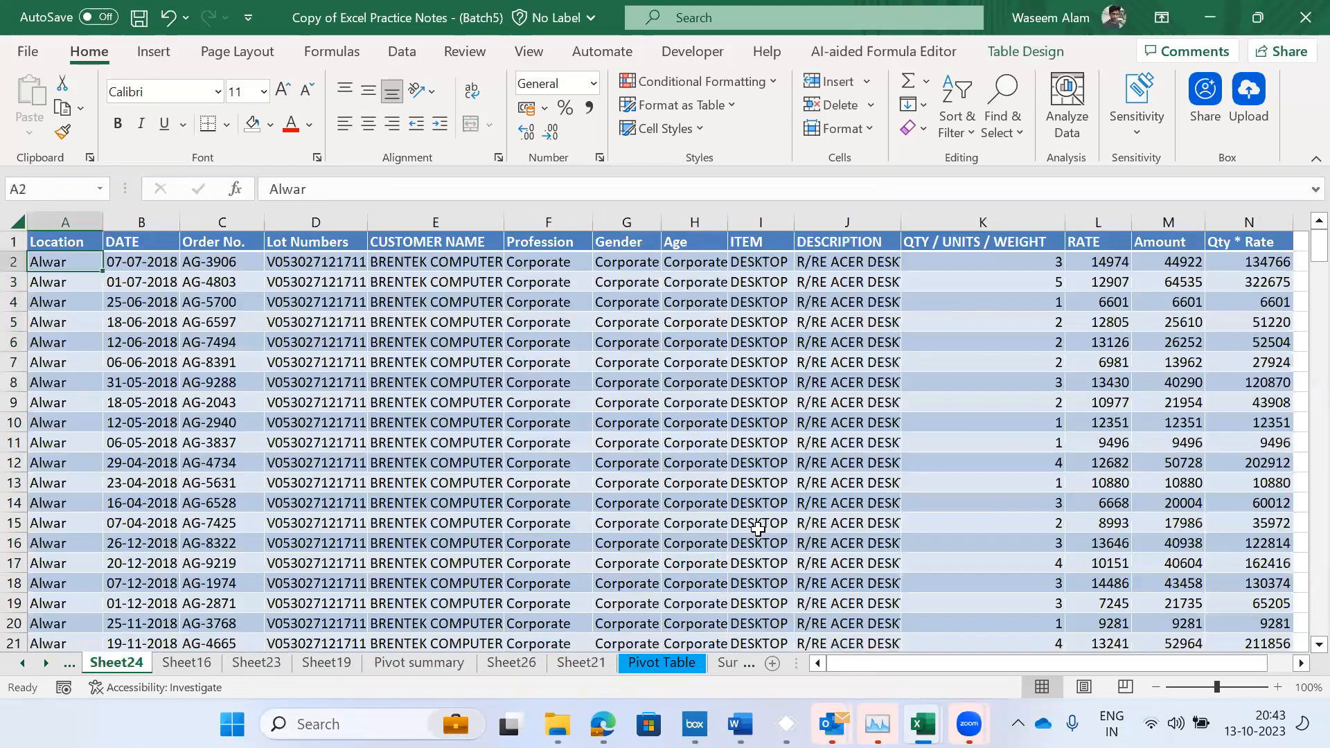
pyautogui.hotkey('ctrl', 'pageup')
pyautogui.hotkey('ctrl', 'pageup')
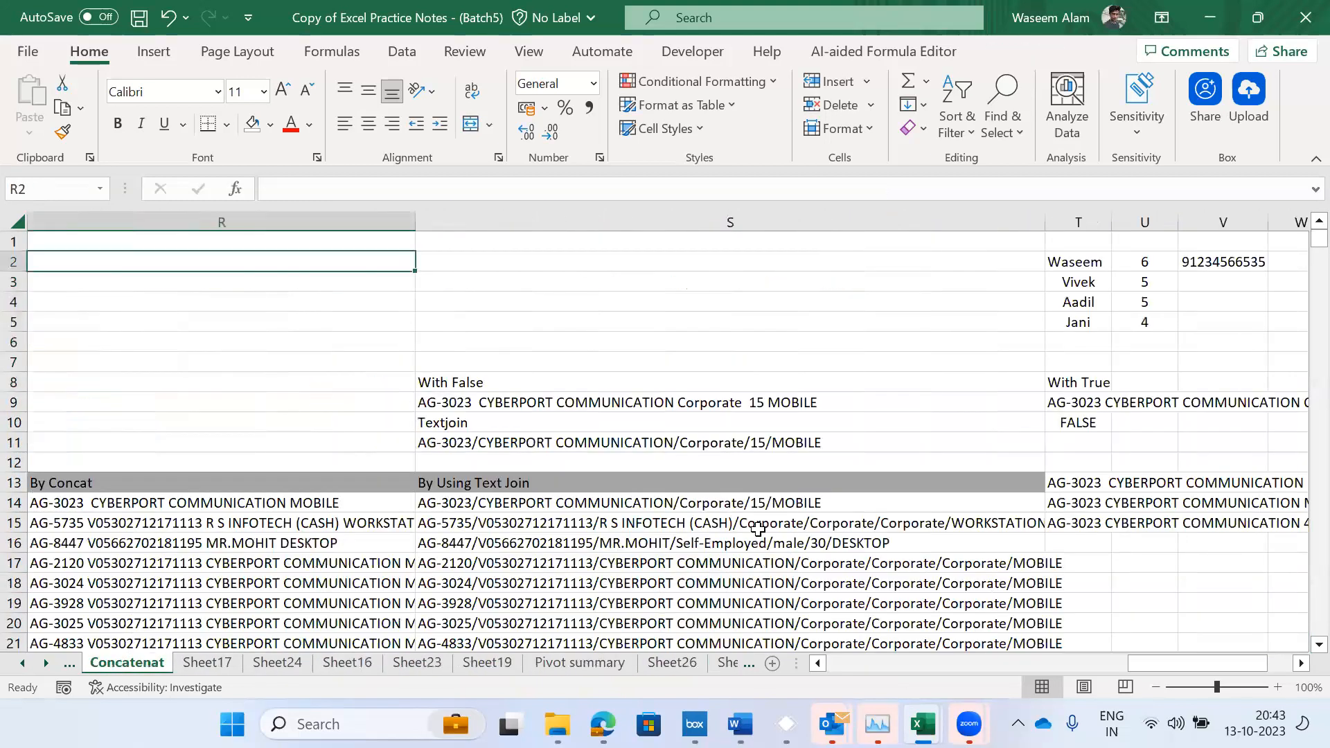
pyautogui.hotkey('ctrl', 'pageup')
pyautogui.hotkey('ctrl', 'pageup')
pyautogui.hotkey('ctrl', 'pageup')
pyautogui.hotkey('ctrl', 'pageup')
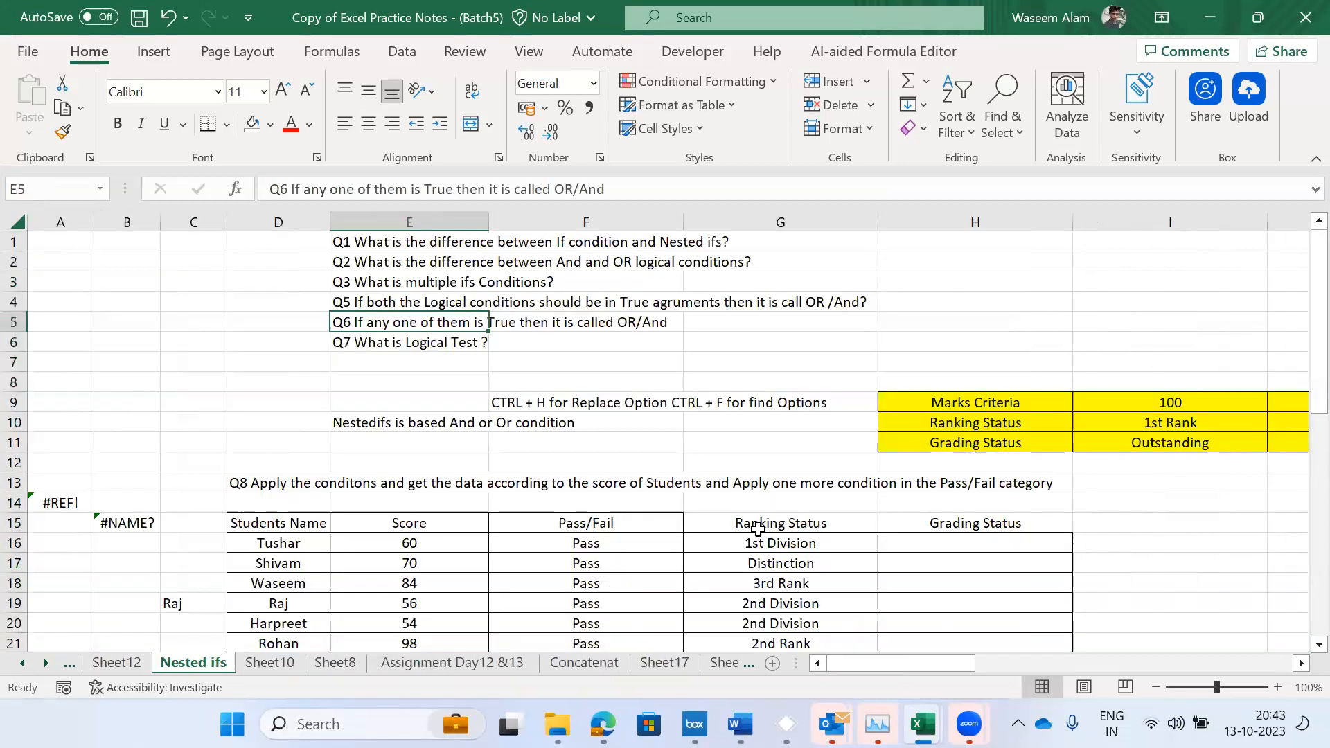
# - Go to the Shortcut Keys sheet near the start of the workbook
pyautogui.hotkey('ctrl', 'pageup')
pyautogui.hotkey('ctrl', 'pageup')
pyautogui.hotkey('ctrl', 'pageup')
pyautogui.hotkey('ctrl', 'pageup')
pyautogui.hotkey('ctrl', 'pageup')
pyautogui.hotkey('ctrl', 'pageup')
pyautogui.hotkey('ctrl', 'pageup')
pyautogui.hotkey('ctrl', 'pageup')
pyautogui.hotkey('ctrl', 'pageup')
pyautogui.hotkey('ctrl', 'pageup')
pyautogui.hotkey('ctrl', 'pageup')
pyautogui.hotkey('ctrl', 'pageup')
pyautogui.hotkey('ctrl', 'pageup')
pyautogui.hotkey('ctrl', 'pageup')
pyautogui.hotkey('ctrl', 'pageup')
pyautogui.hotkey('ctrl', 'pageup')
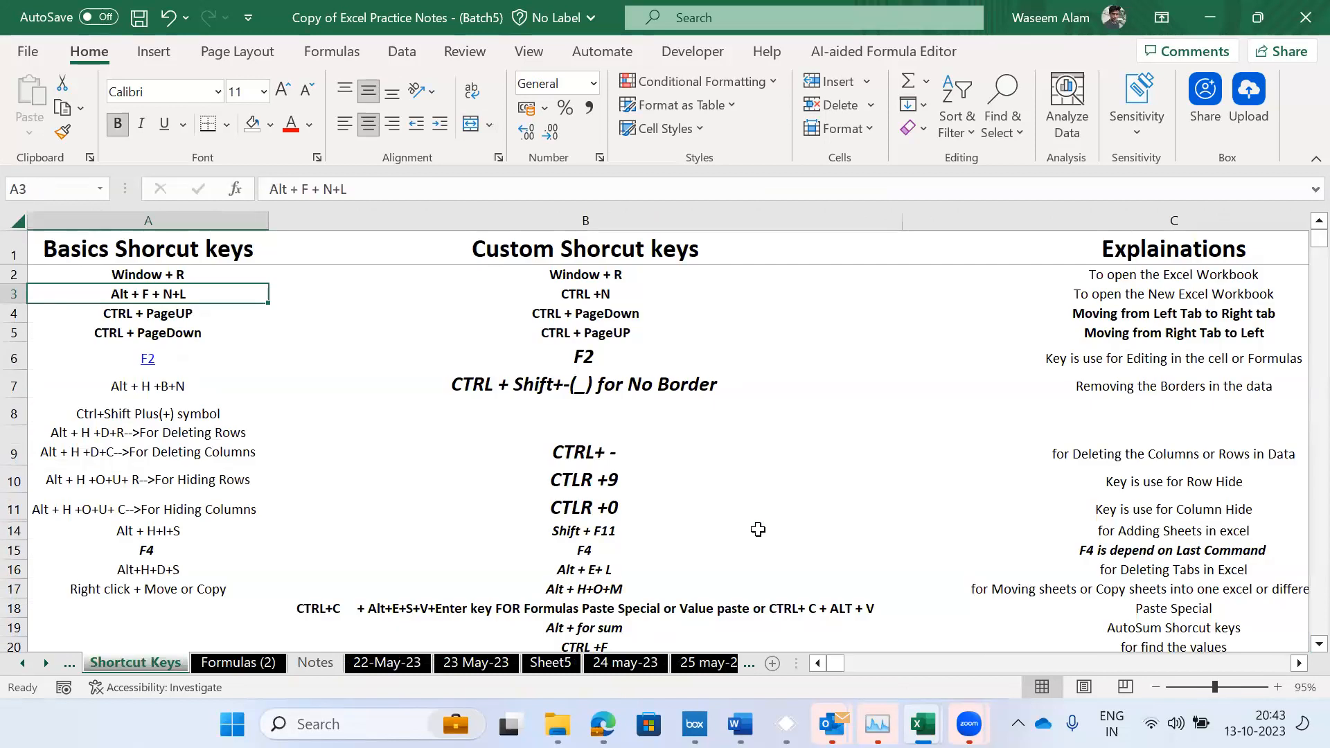
# - Check the shortcut entry in A2 and its explanation in C2, and try to save the workbook
pyautogui.press('Up')
pyautogui.press('Up')
pyautogui.press('Down')
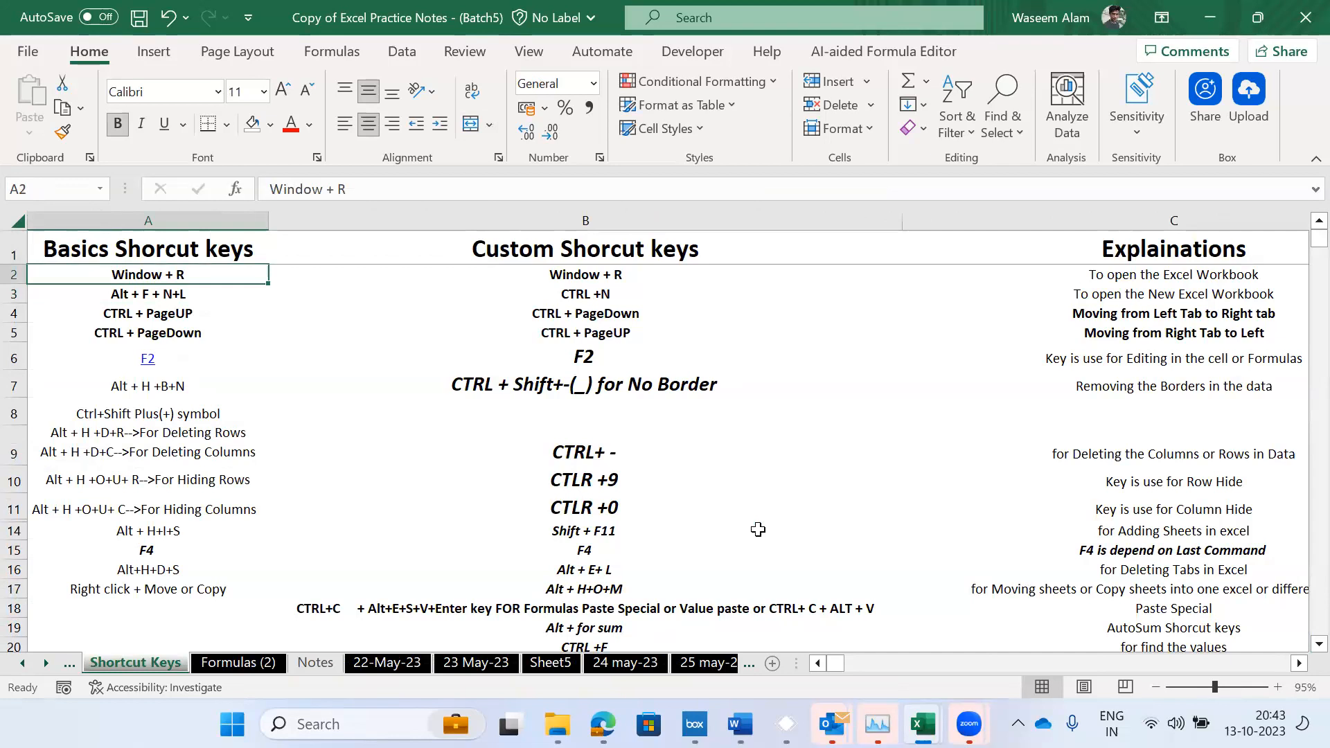
pyautogui.press('Down')
pyautogui.press('Up')
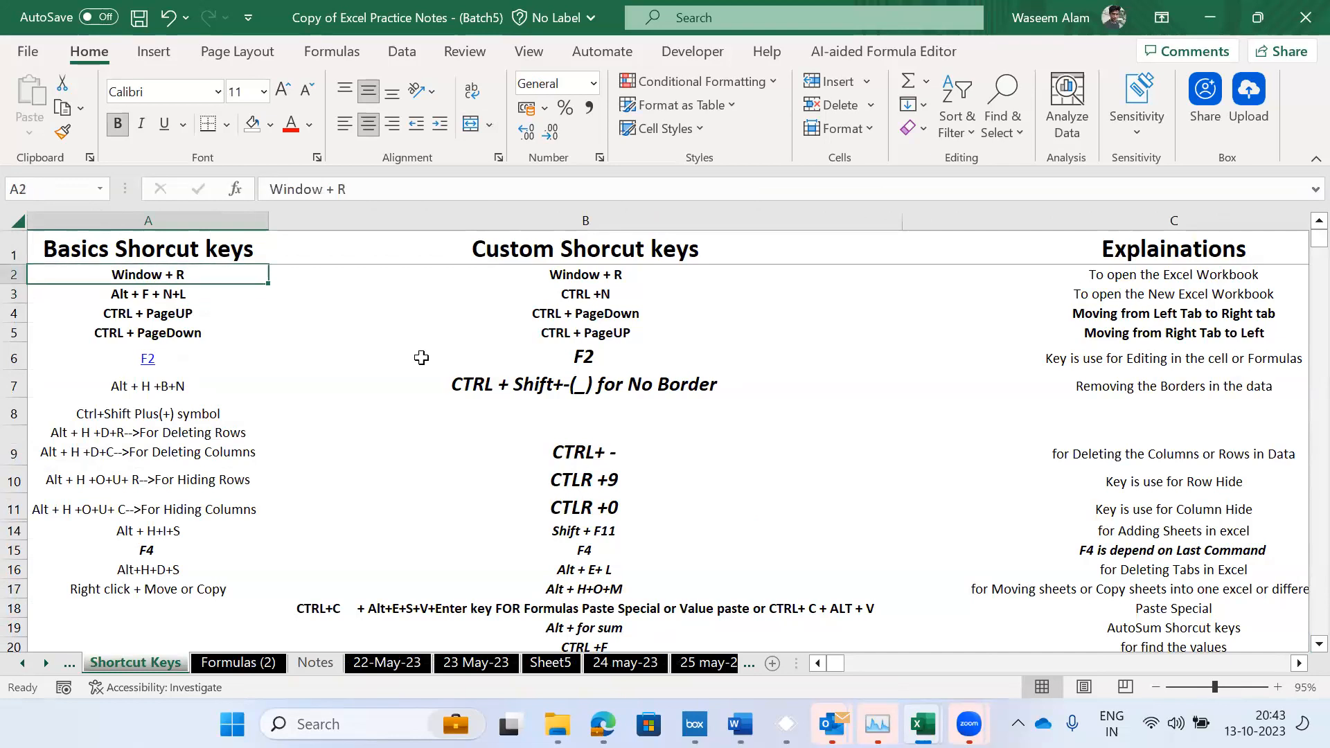
pyautogui.press('super')
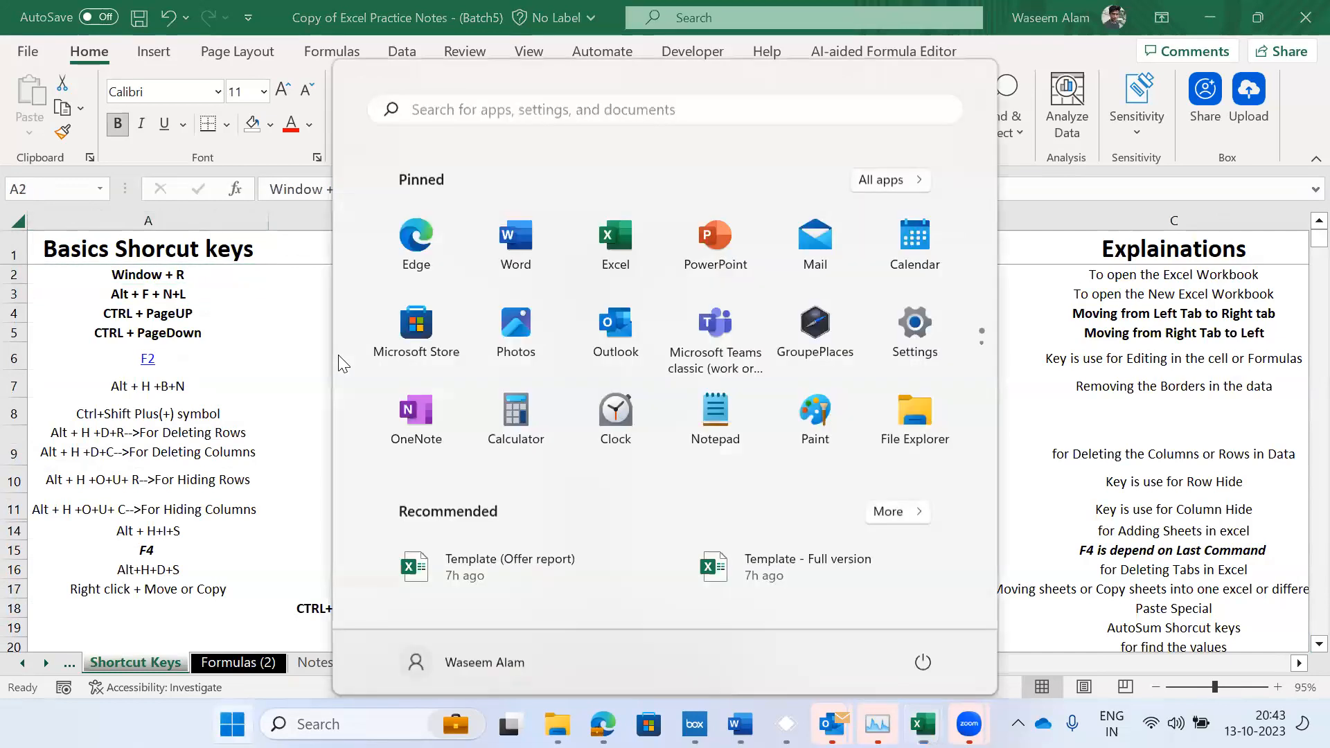
pyautogui.press('super')
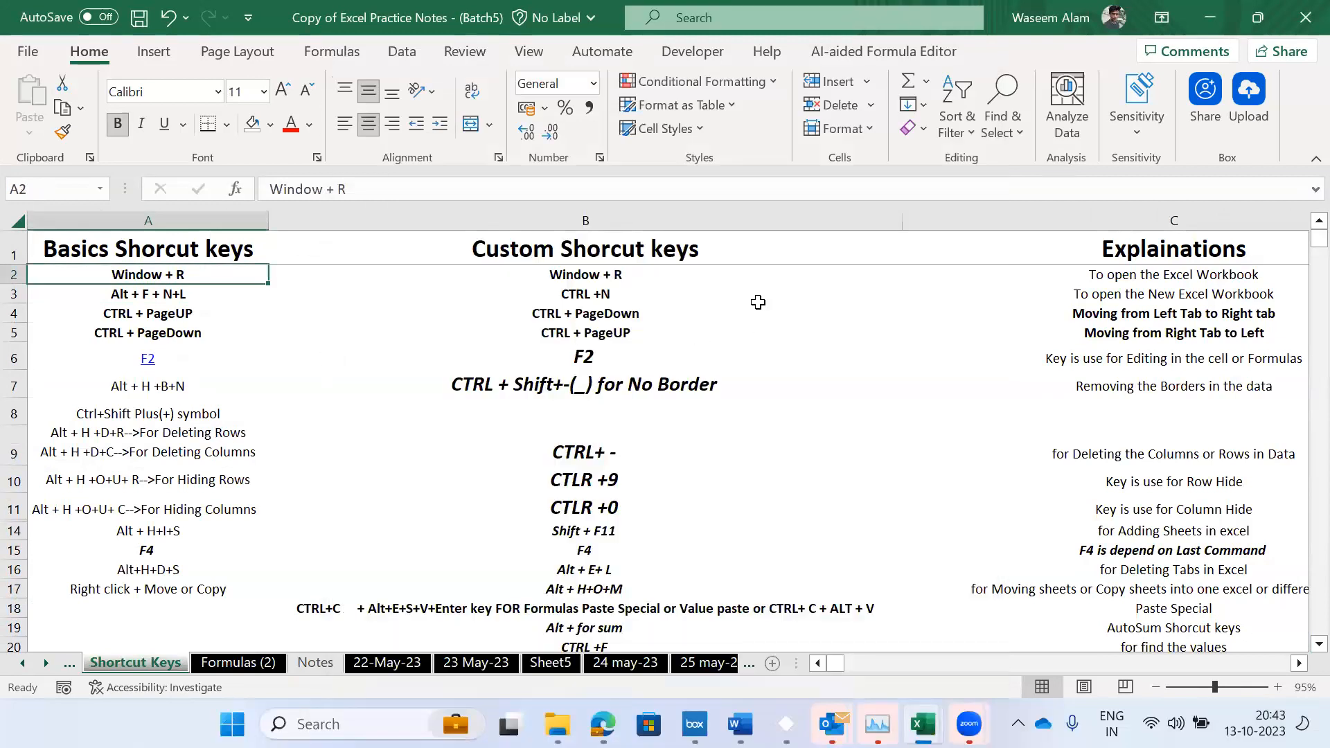
pyautogui.click(1104, 280)
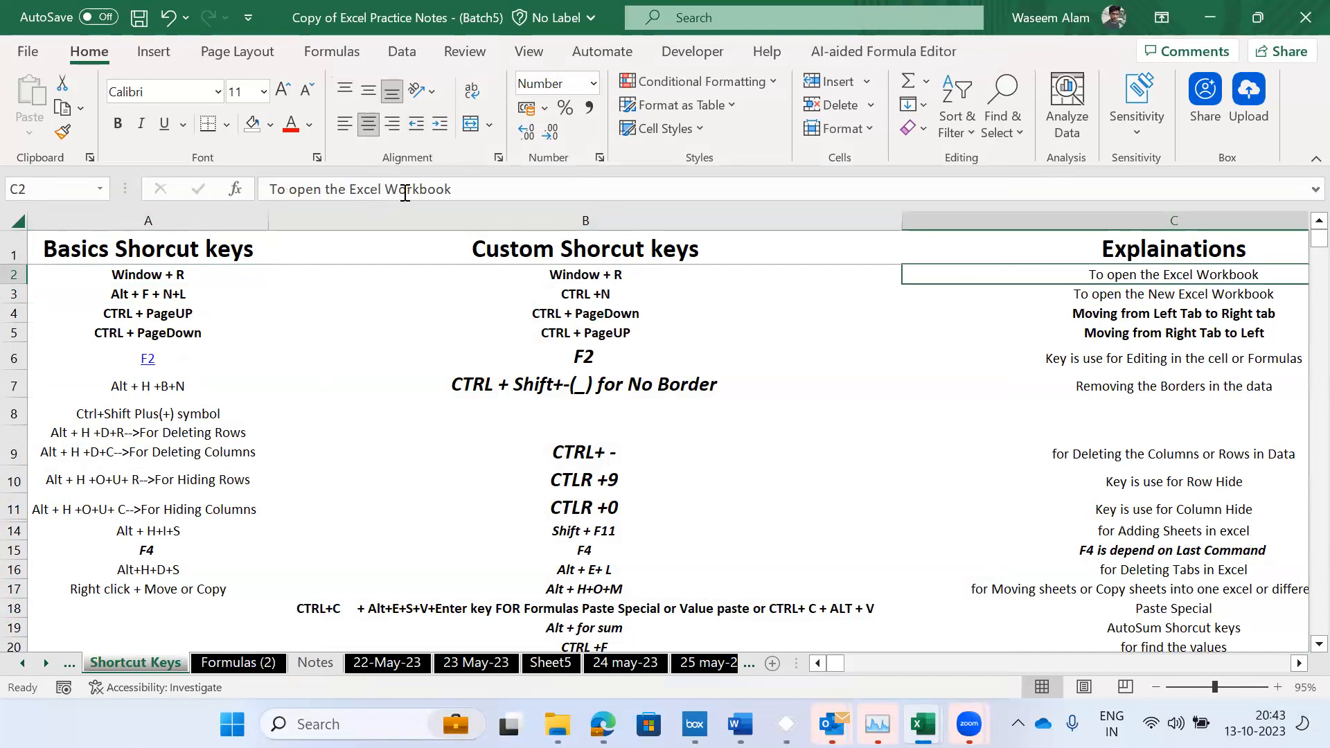
pyautogui.click(153, 286)
pyautogui.hotkey('ctrl', 's')
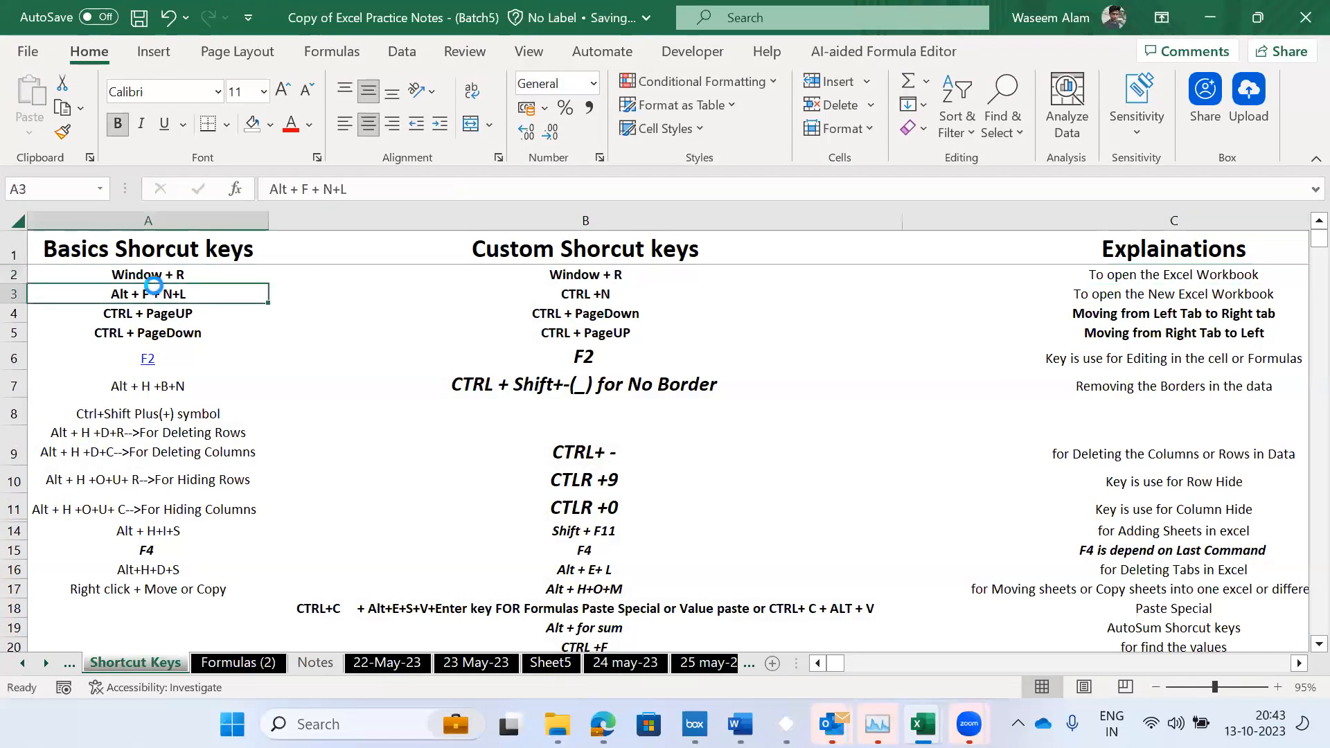
# - Launch Notepad through the Windows Run dialog and close its empty window
pyautogui.press('super+r')
pyautogui.press('Escape')
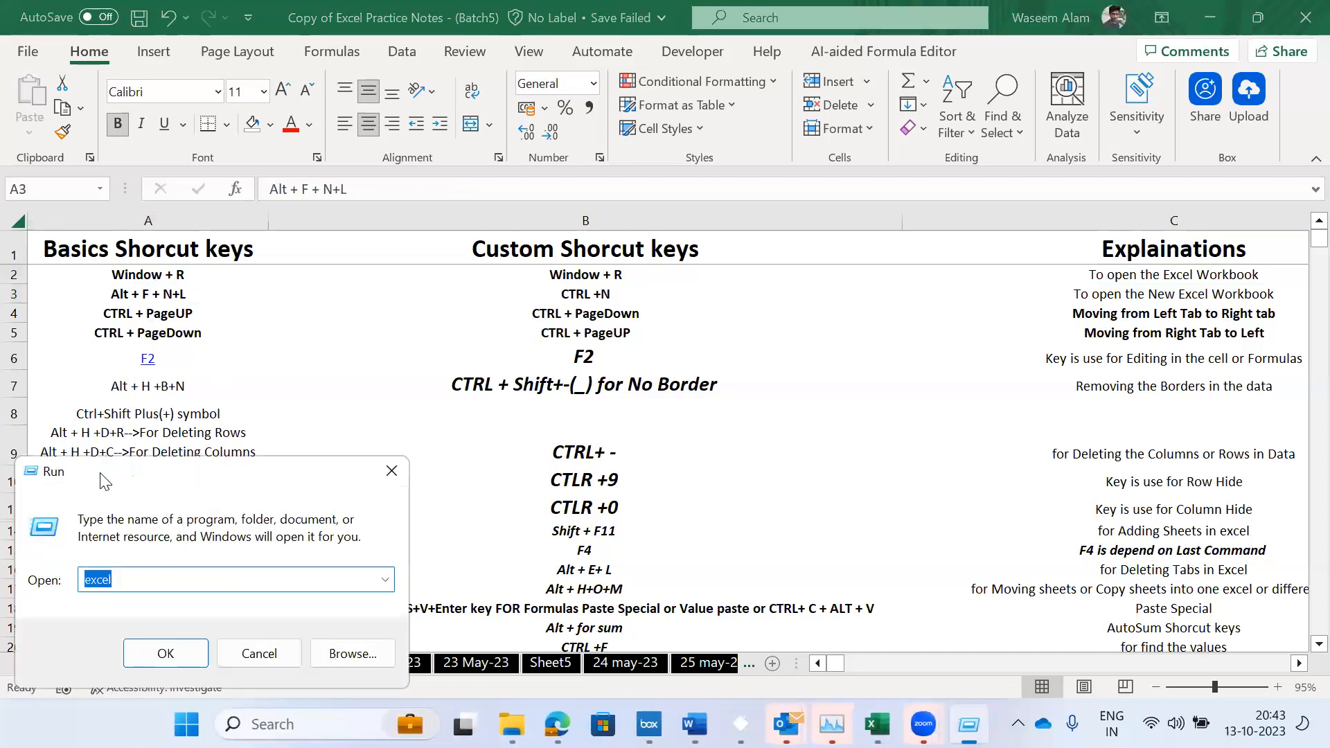
pyautogui.moveTo(129, 477); pyautogui.dragTo(184, 259)
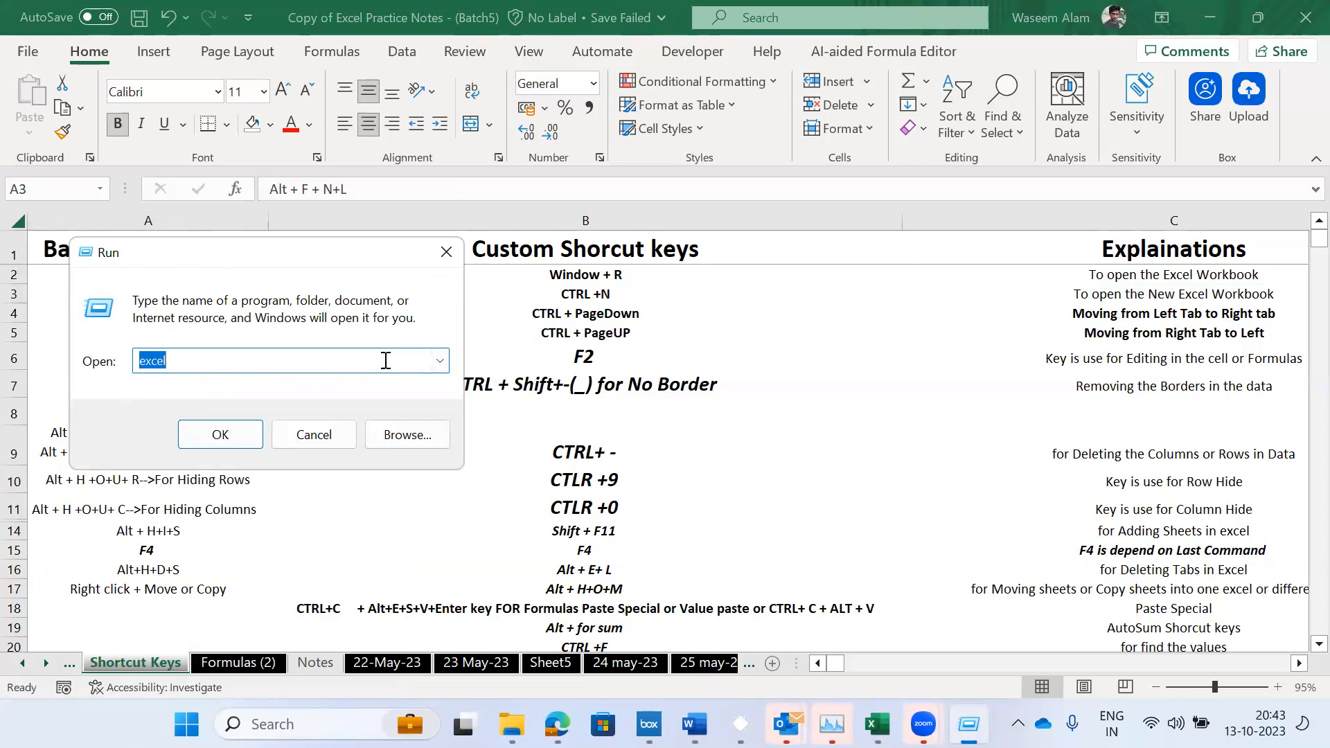
pyautogui.click(440, 362)
pyautogui.click(389, 361)
pyautogui.write('Notepad')
pyautogui.click(223, 435)
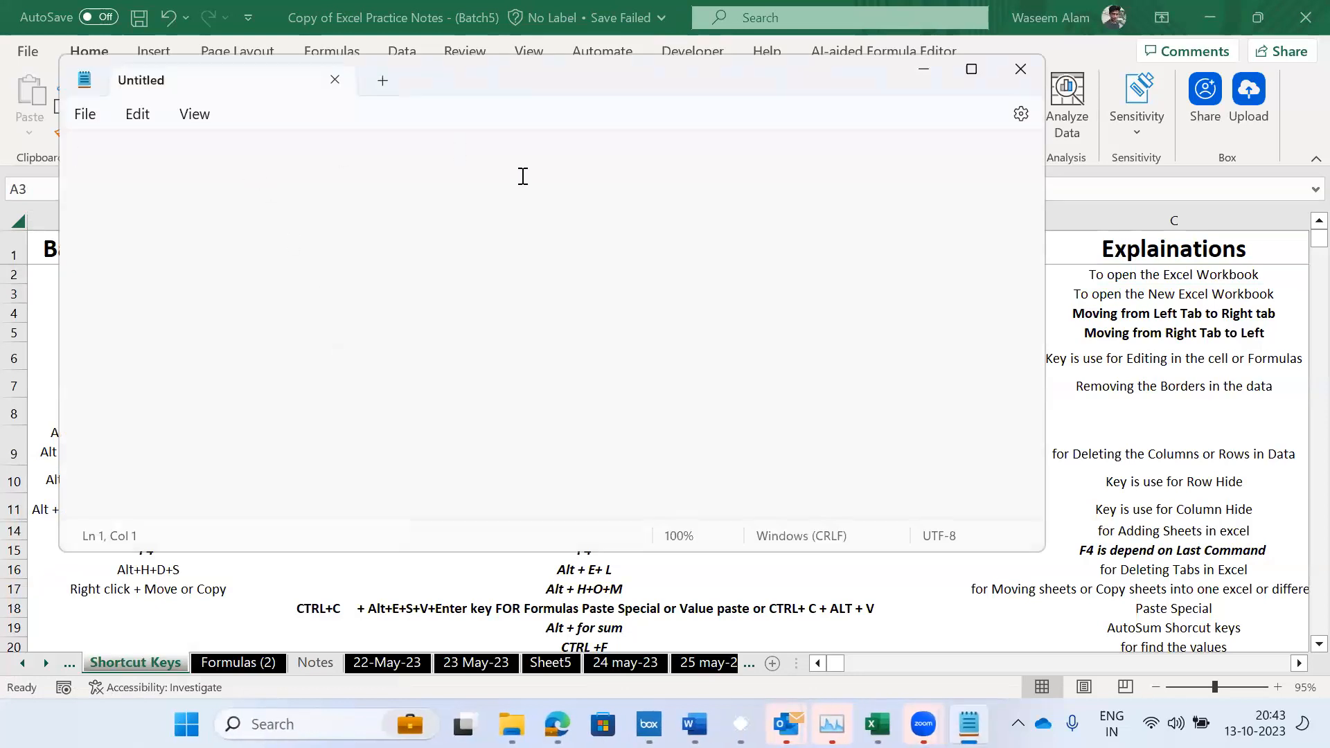
pyautogui.click(1021, 70)
# - Launch a new Excel session with the Run command "excel" and a blank workbook
pyautogui.press('super+r')
pyautogui.press('Escape')
pyautogui.press('super+r')
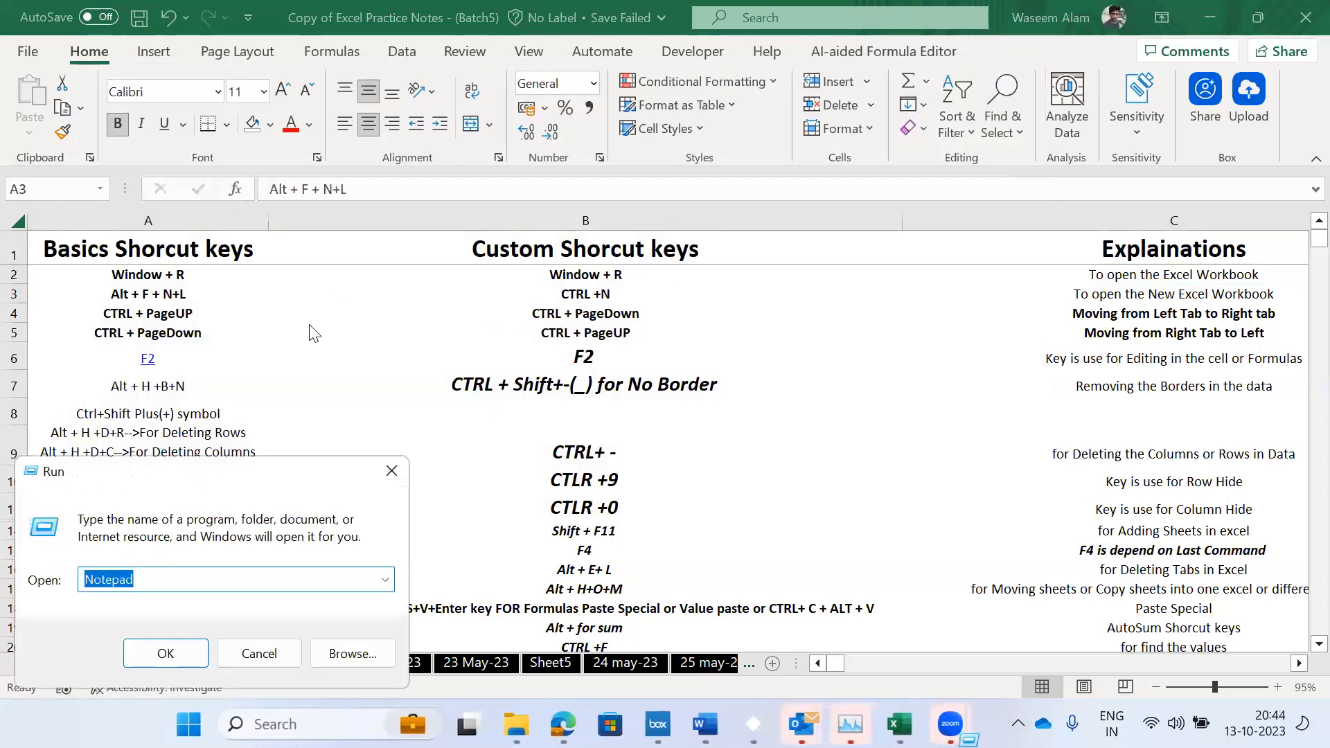
pyautogui.write('excel')
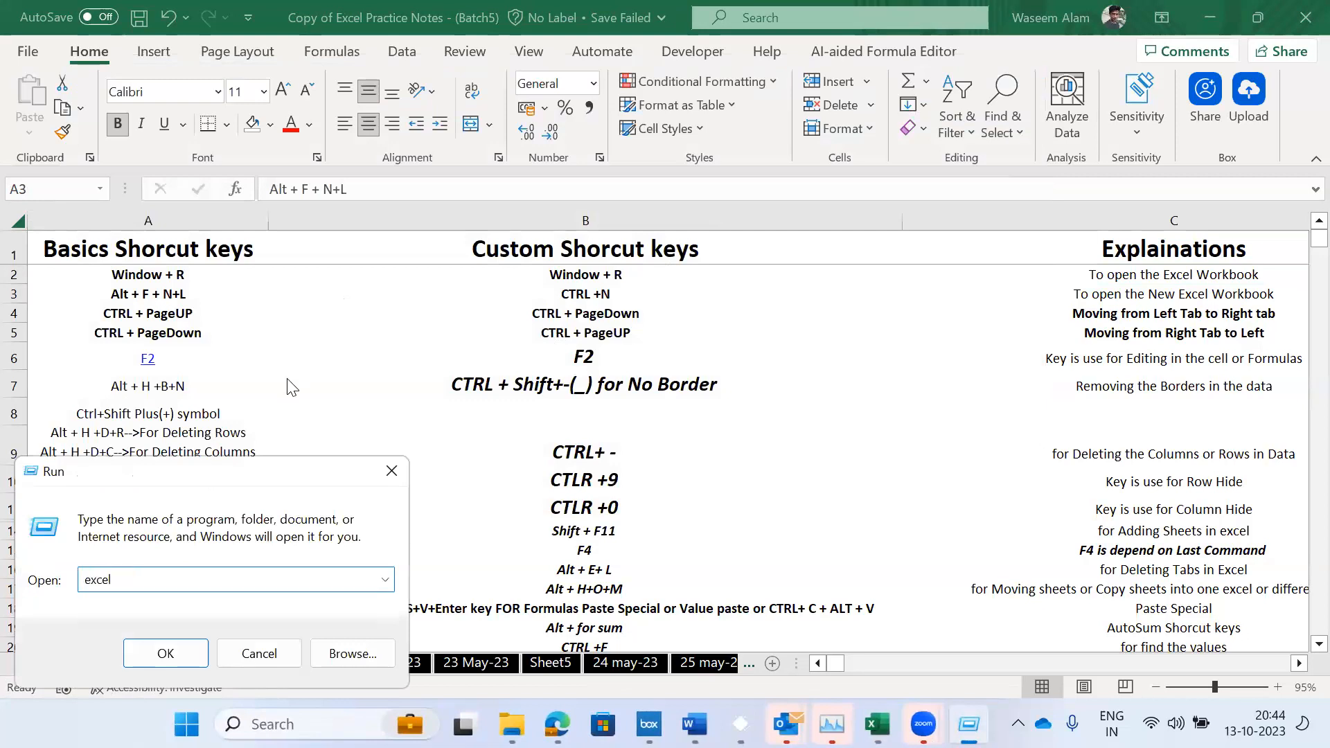
pyautogui.press('Return')
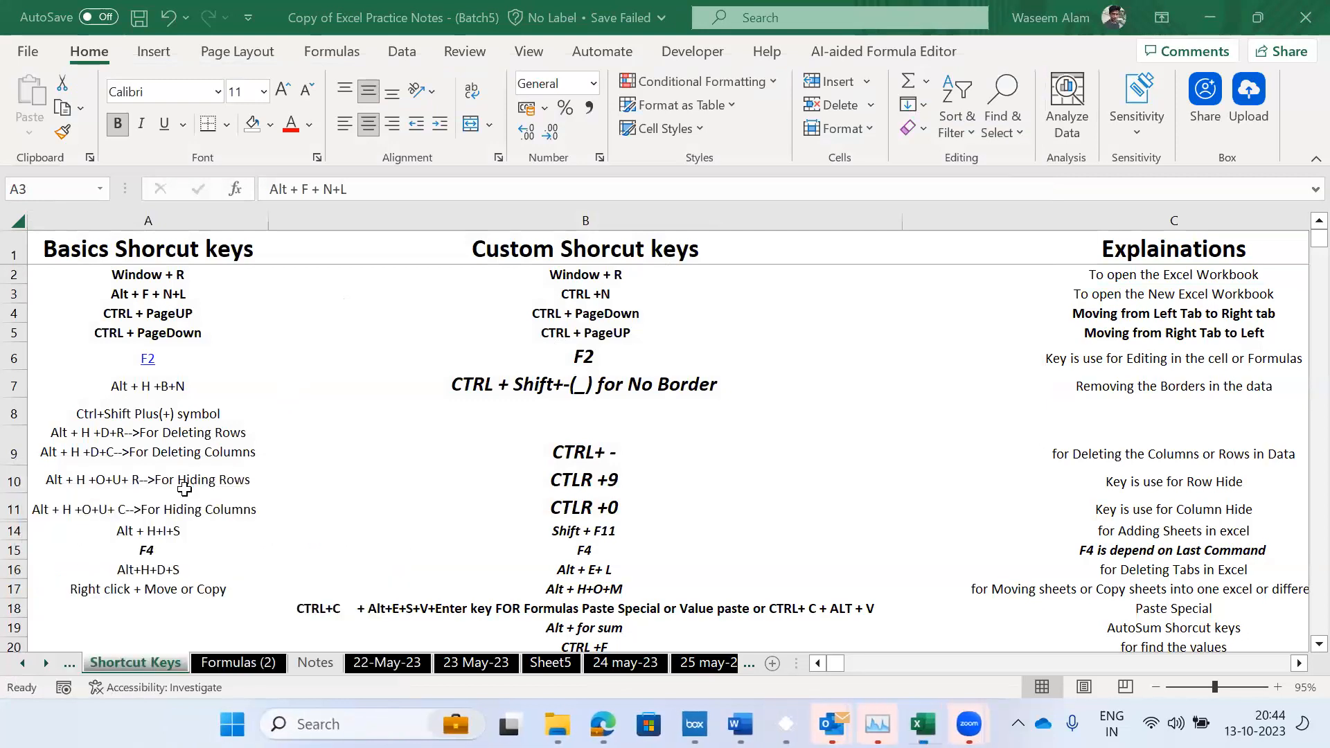
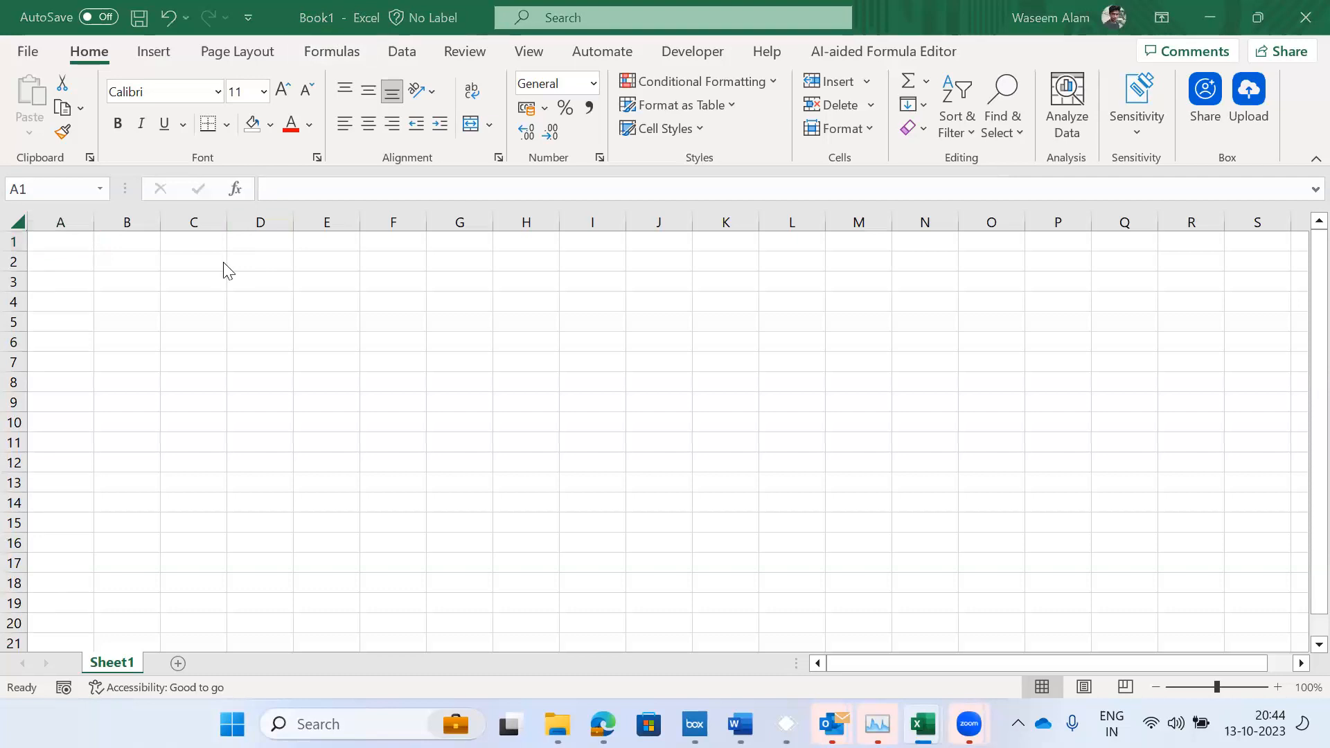
# - Create another blank workbook from the practice notes workbook and return to the Shortcut Keys sheet
pyautogui.hotkey('alt', 'Tab')
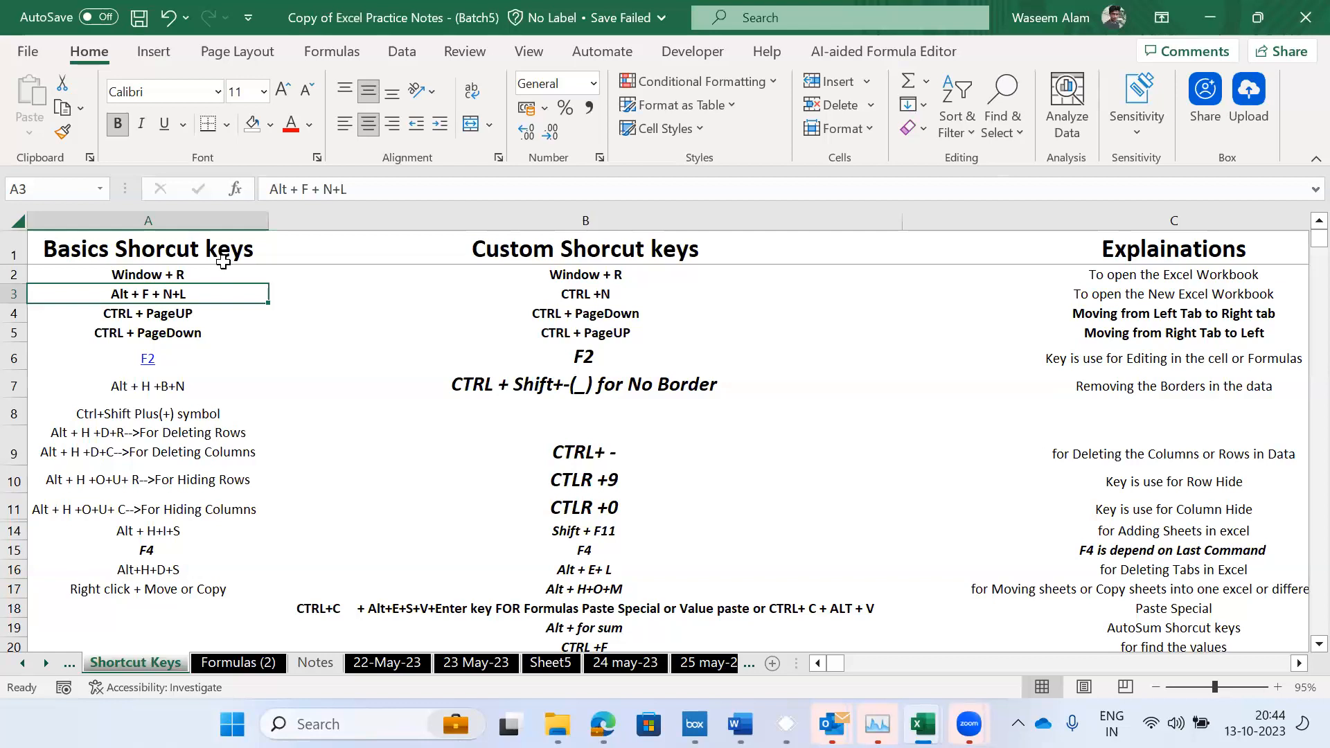
pyautogui.hotkey('ctrl', 'n')
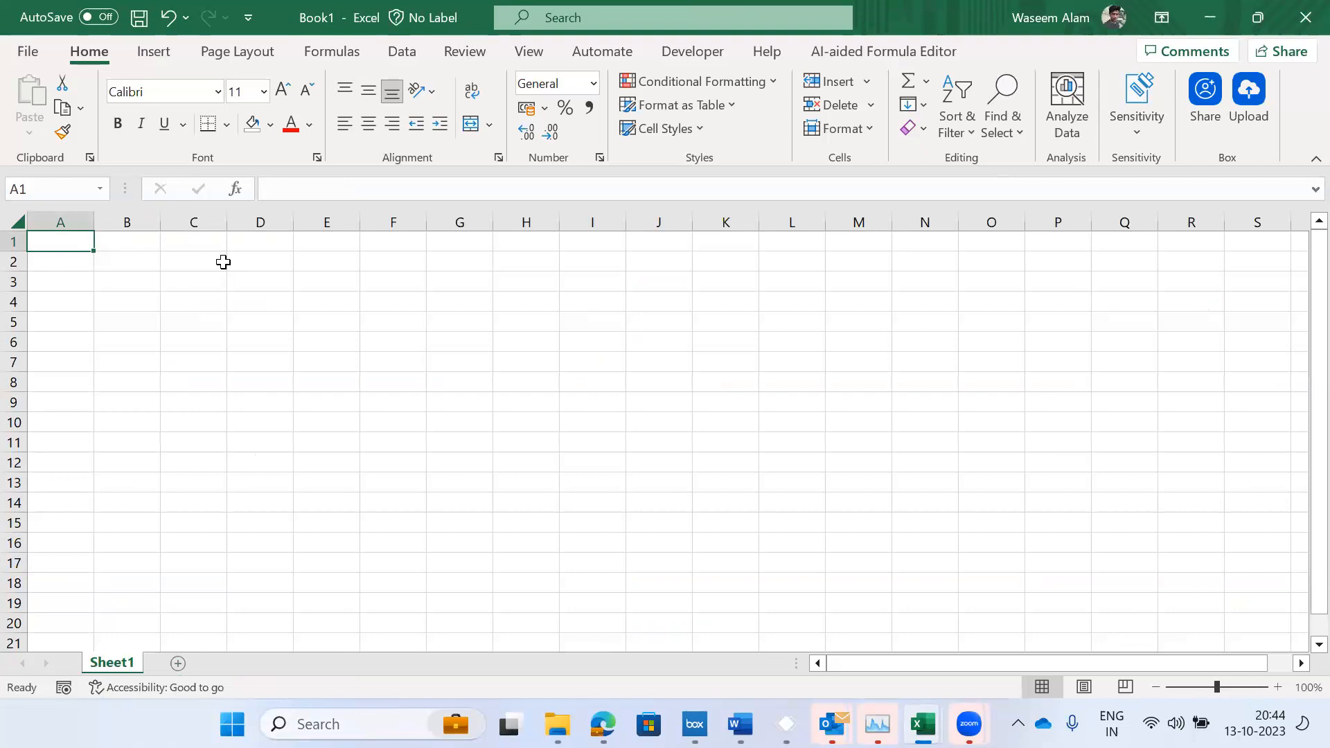
pyautogui.hotkey('alt', 'Tab')
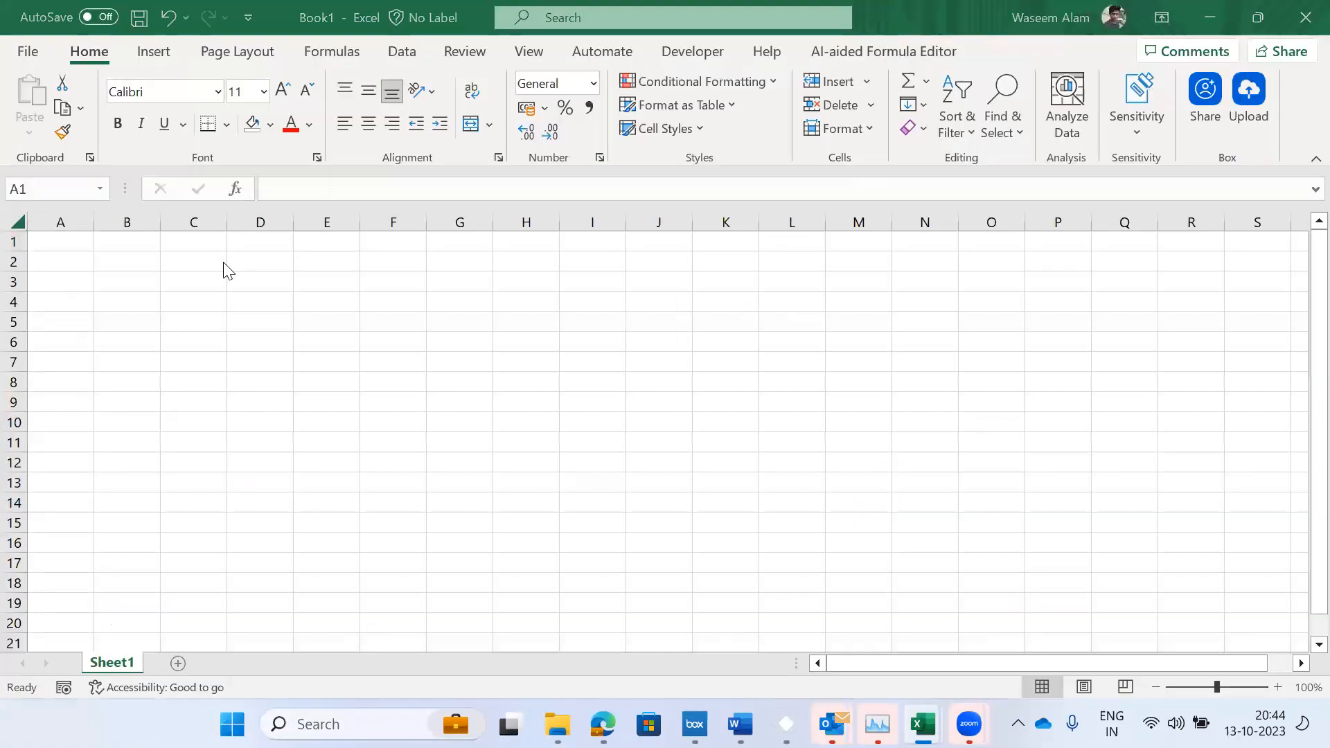
pyautogui.hotkey('alt', 'Tab')
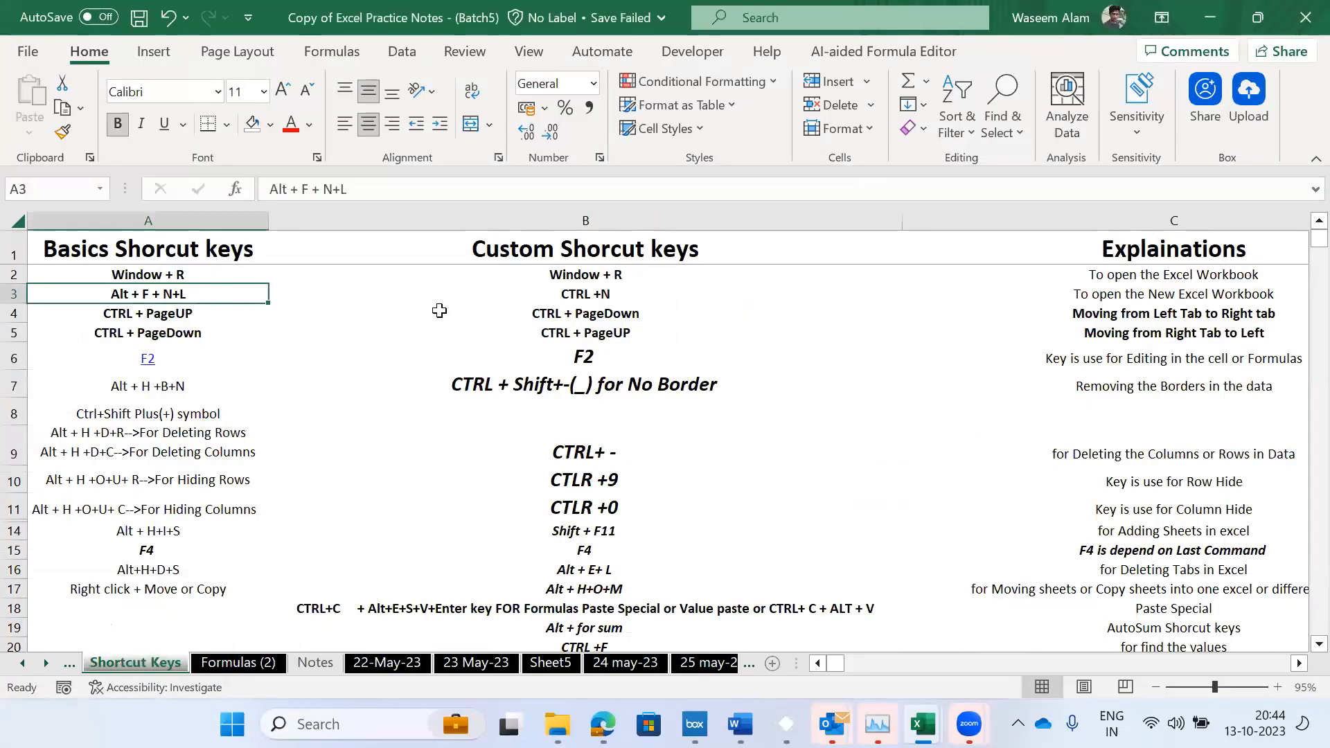
# - Compare the custom shortcut entries in B2 and B3 for opening Excel and creating a new workbook
pyautogui.click(593, 296)
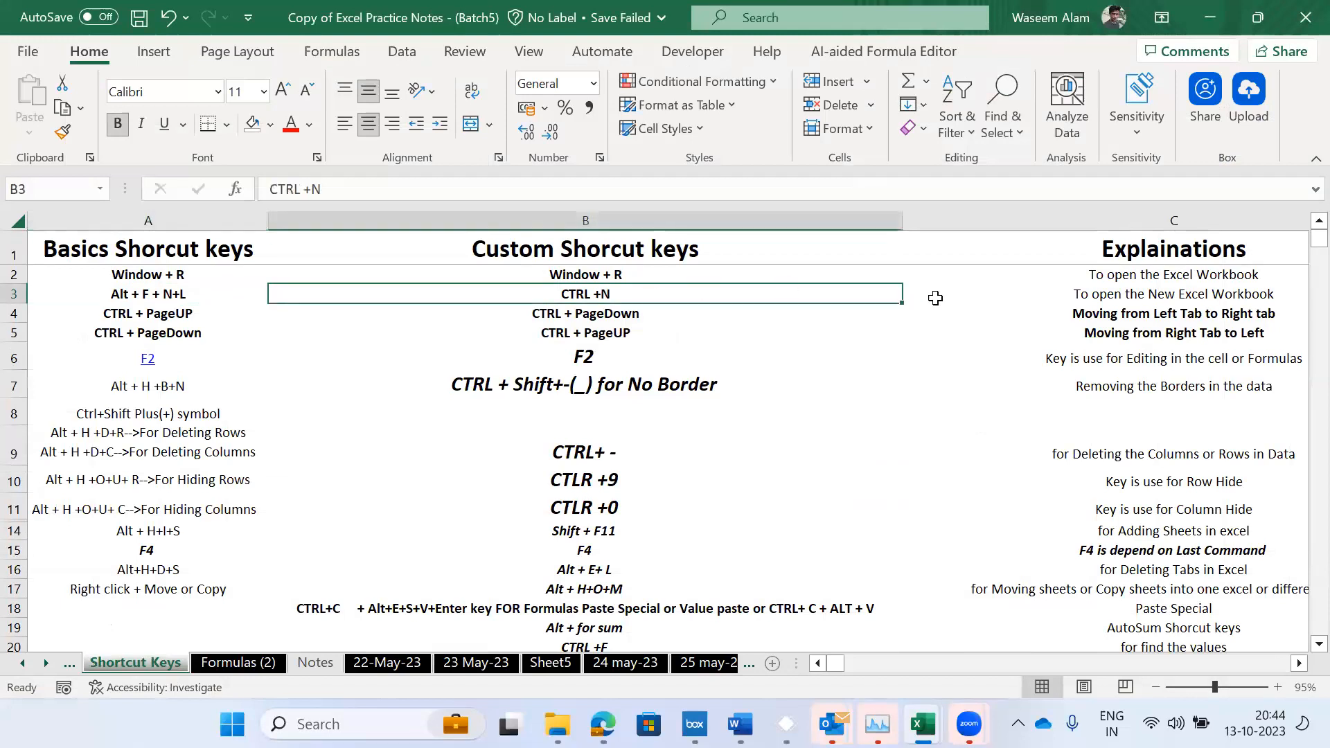
pyautogui.click(577, 275)
pyautogui.hotkey('shift', 'Down')
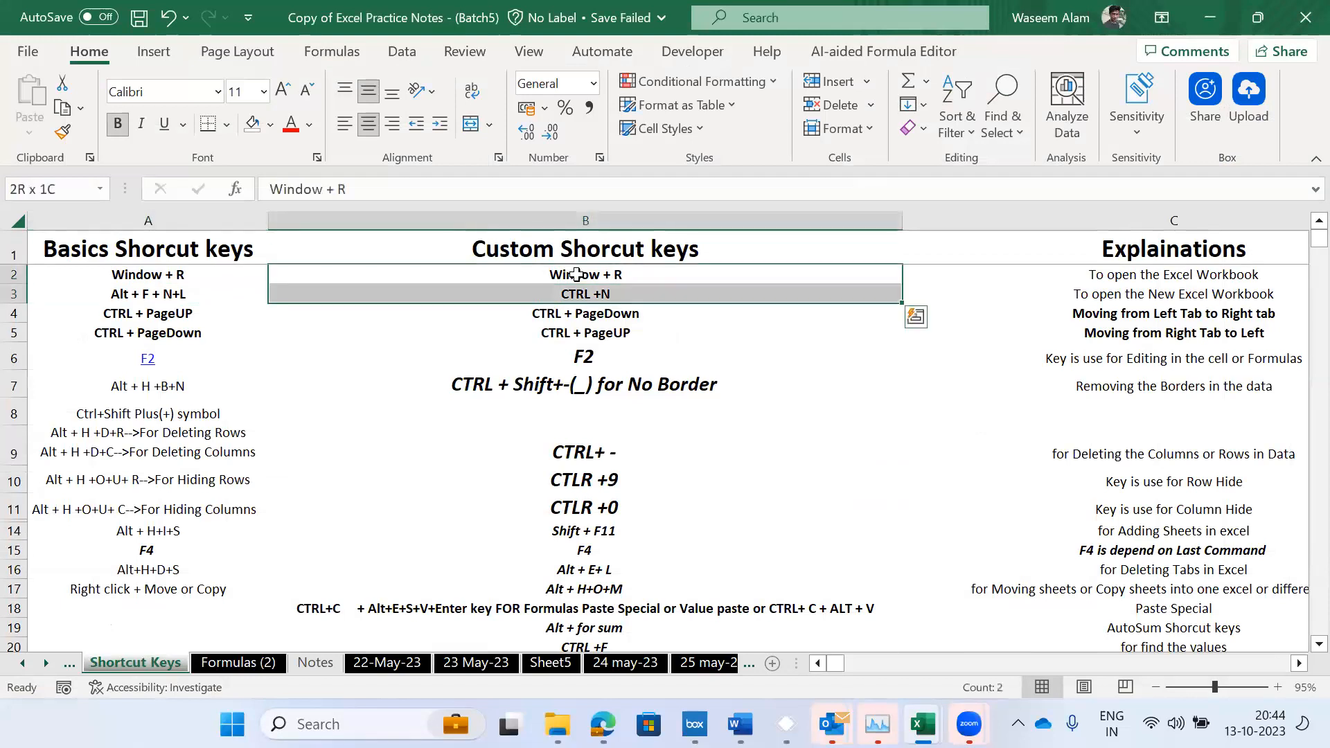
pyautogui.click(594, 279)
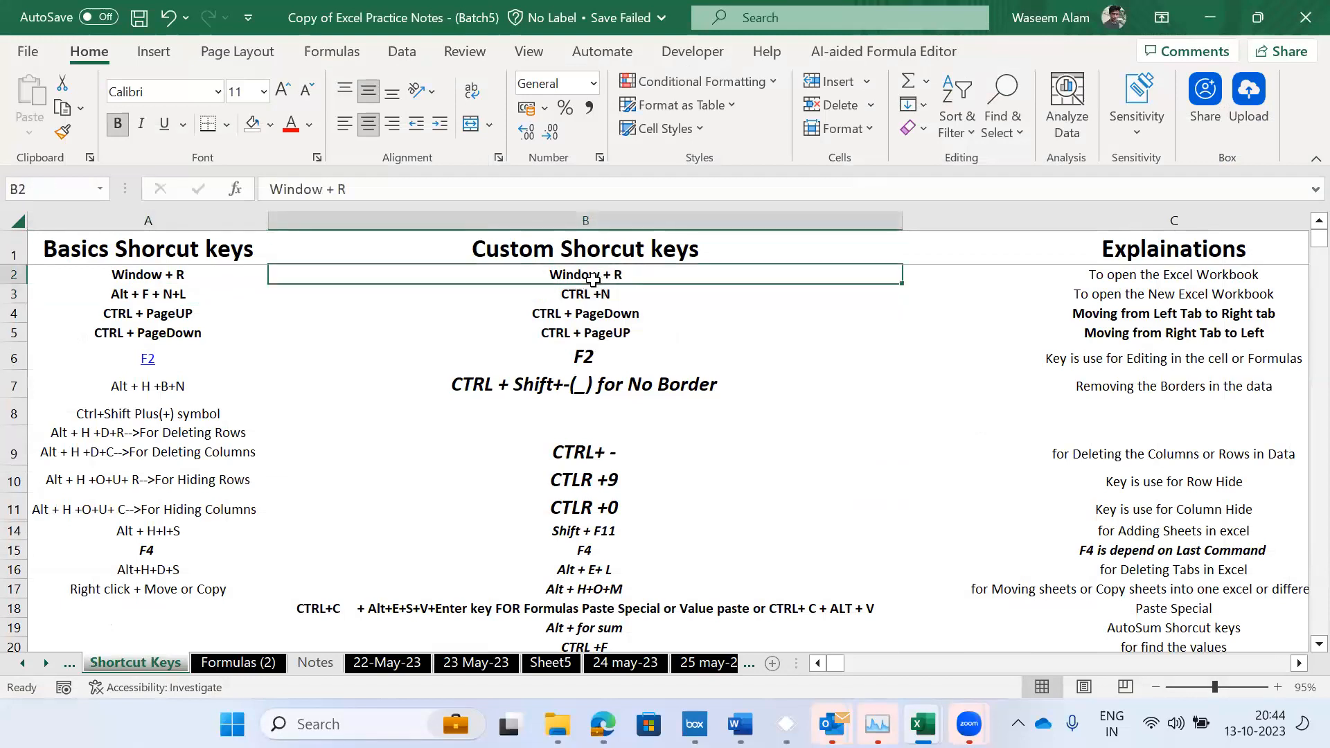
pyautogui.click(576, 294)
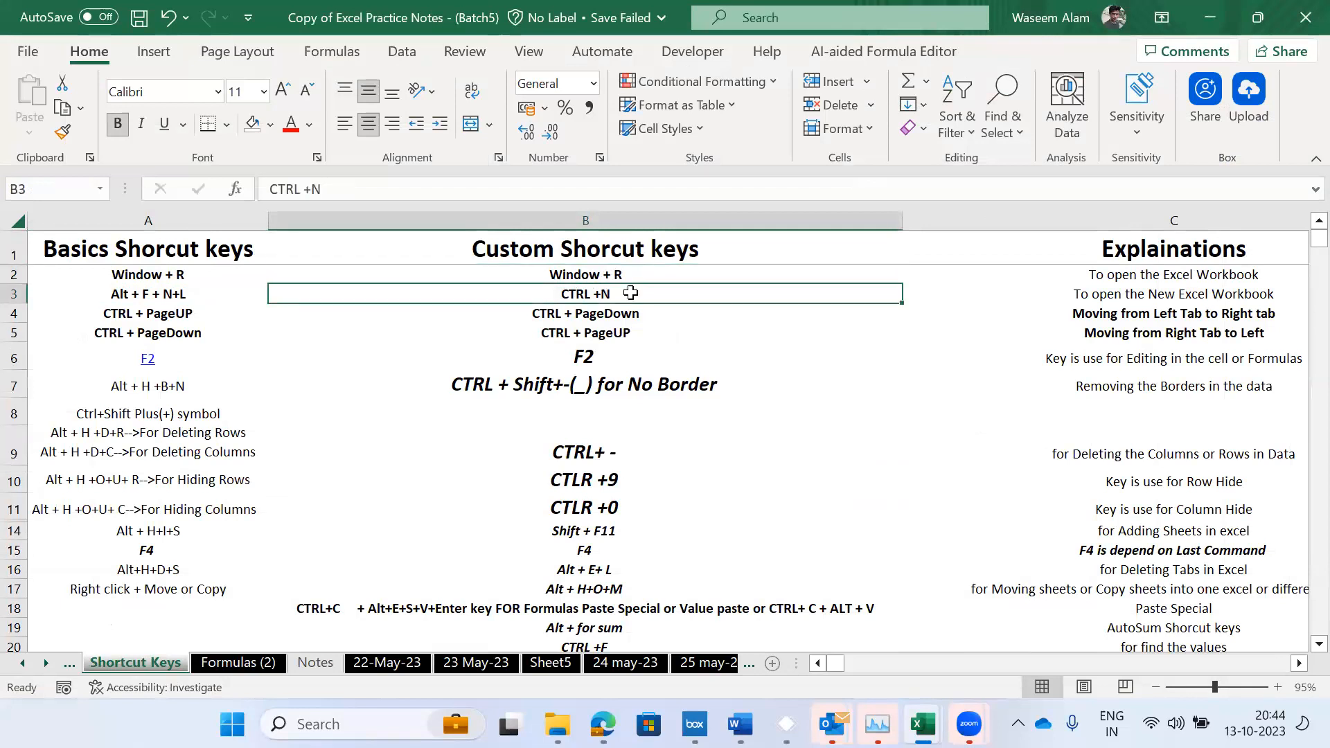
# - Compare the explanation in C3 with the custom shortcut entries in B2 and B3
pyautogui.click(1115, 291)
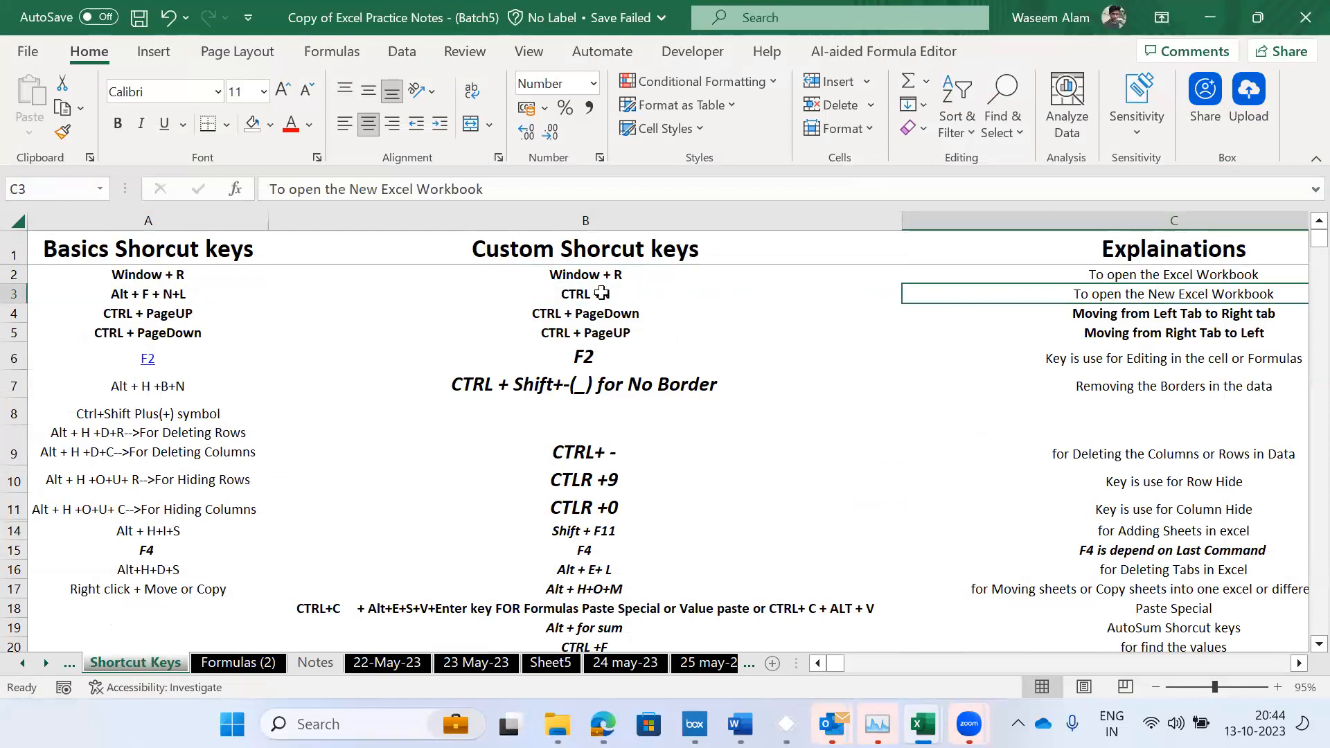
pyautogui.click(589, 273)
pyautogui.click(577, 295)
# - Go to the blank workbook Book1 and launch another Excel session with the Windows Run command "excel"
pyautogui.hotkey('ctrl', 'n')
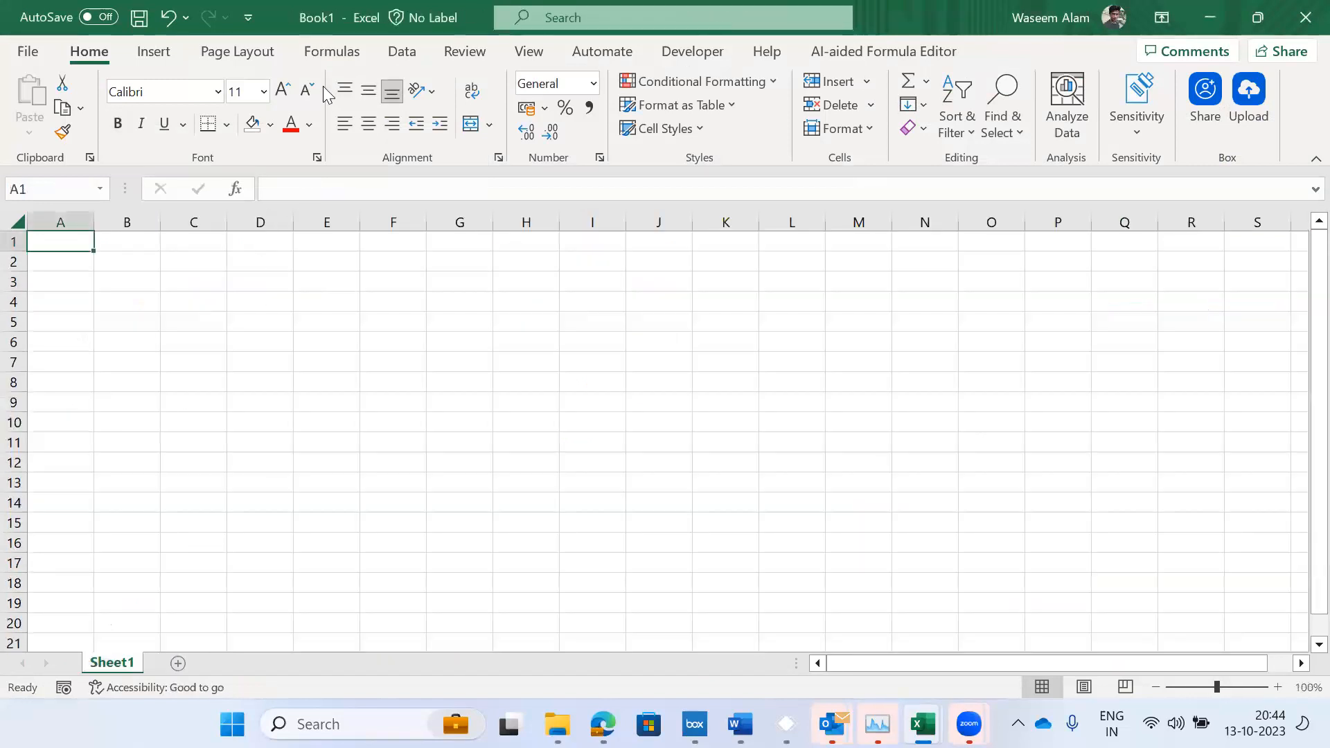
pyautogui.hotkey('ctrl', 'w')
pyautogui.hotkey('ctrl', 'n')
pyautogui.press('super+r')
pyautogui.press('Escape')
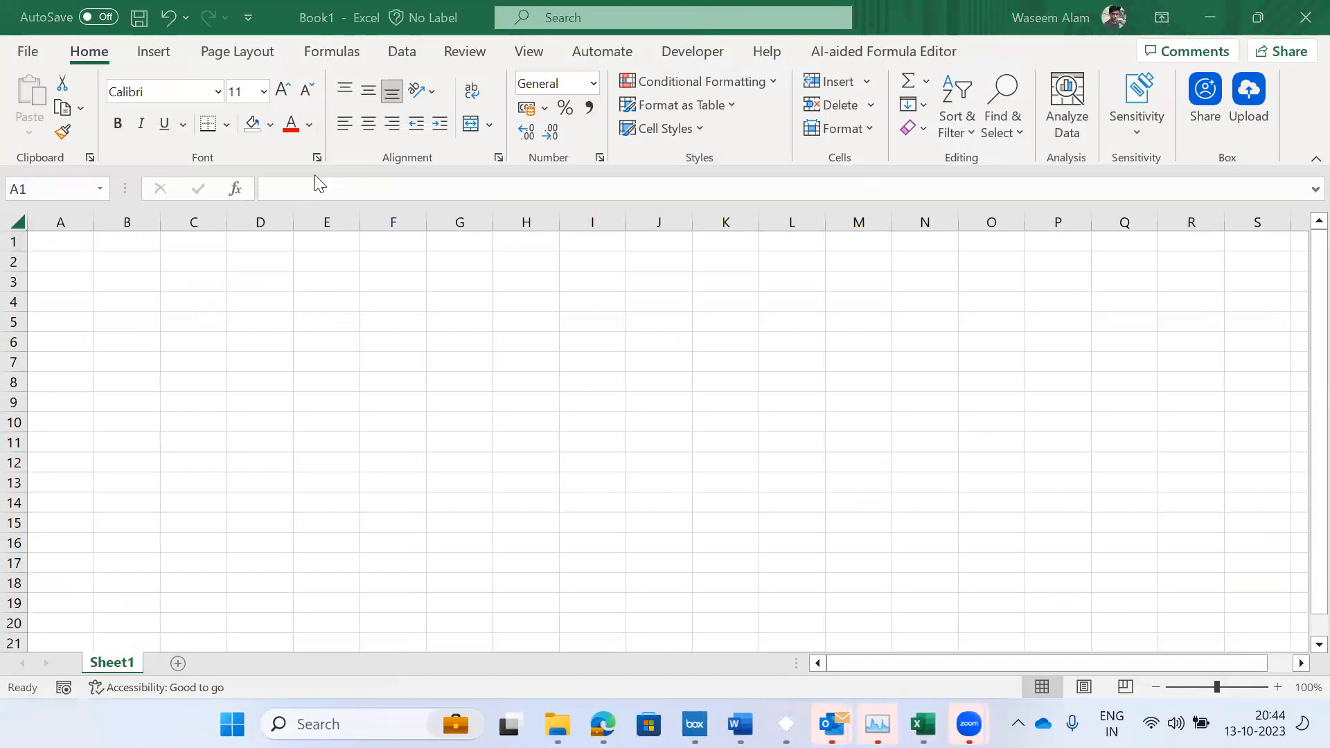
pyautogui.press('super+r')
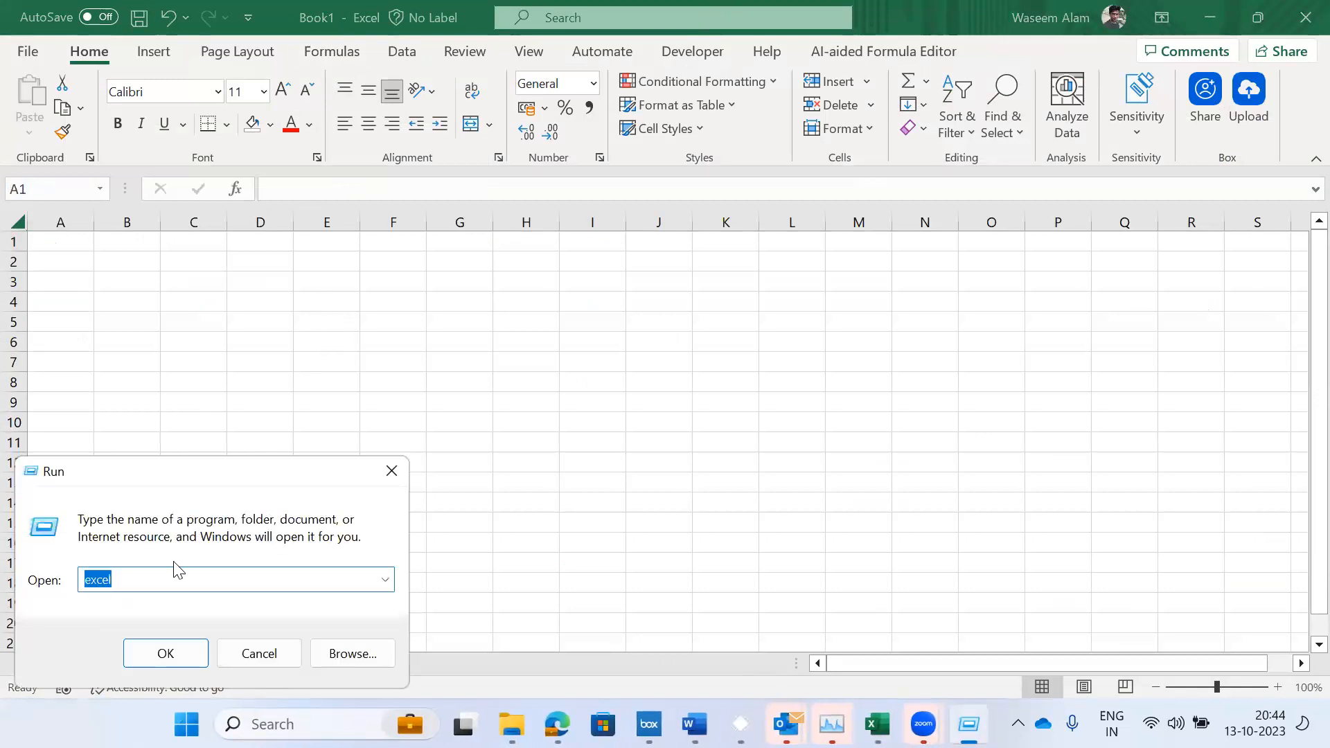
pyautogui.press('Return')
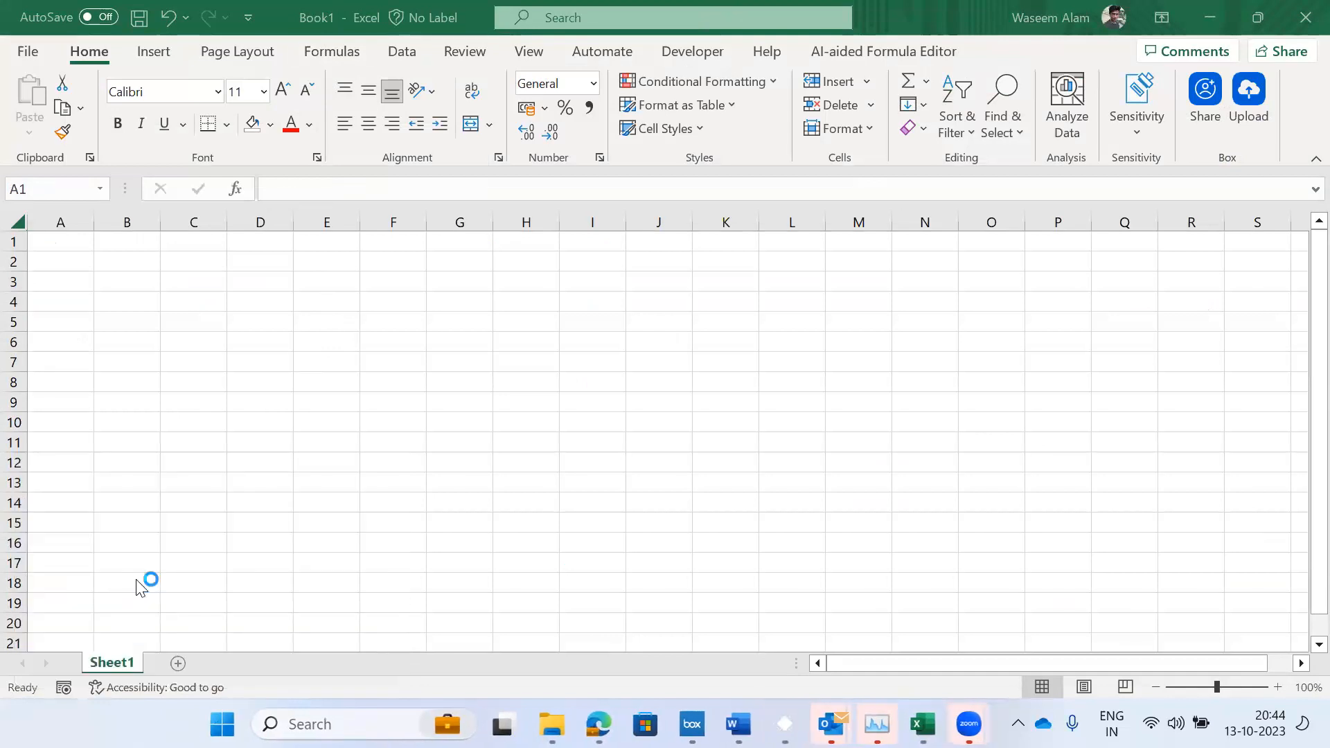
pyautogui.click(290, 318)
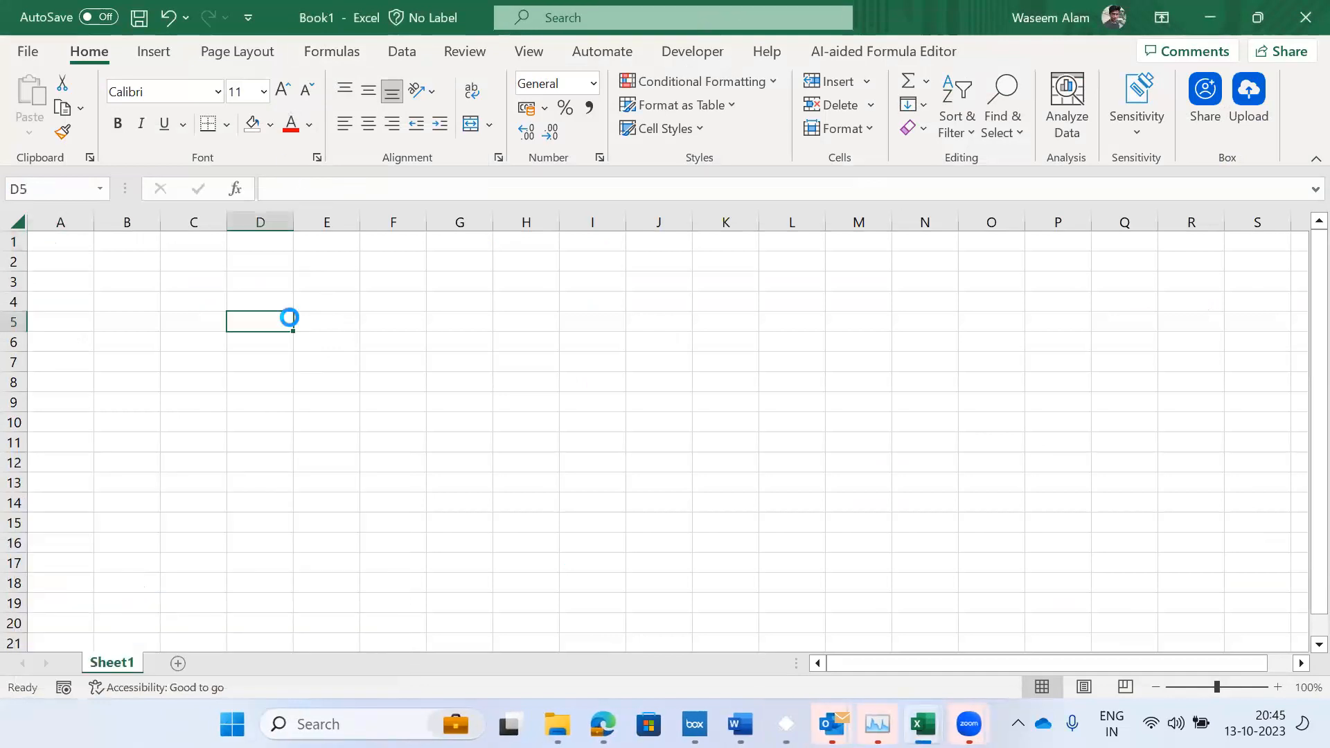
pyautogui.moveTo(290, 317); pyautogui.dragTo(326, 236)
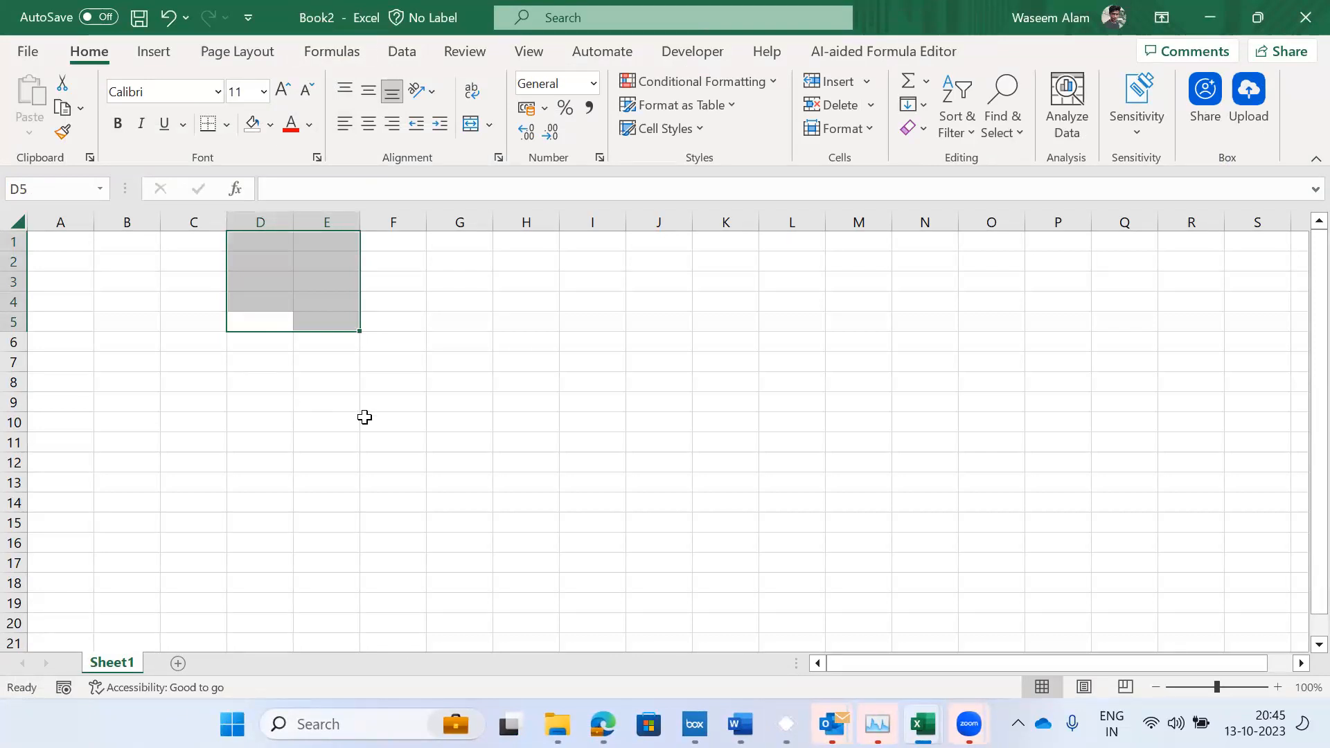
pyautogui.click(495, 292)
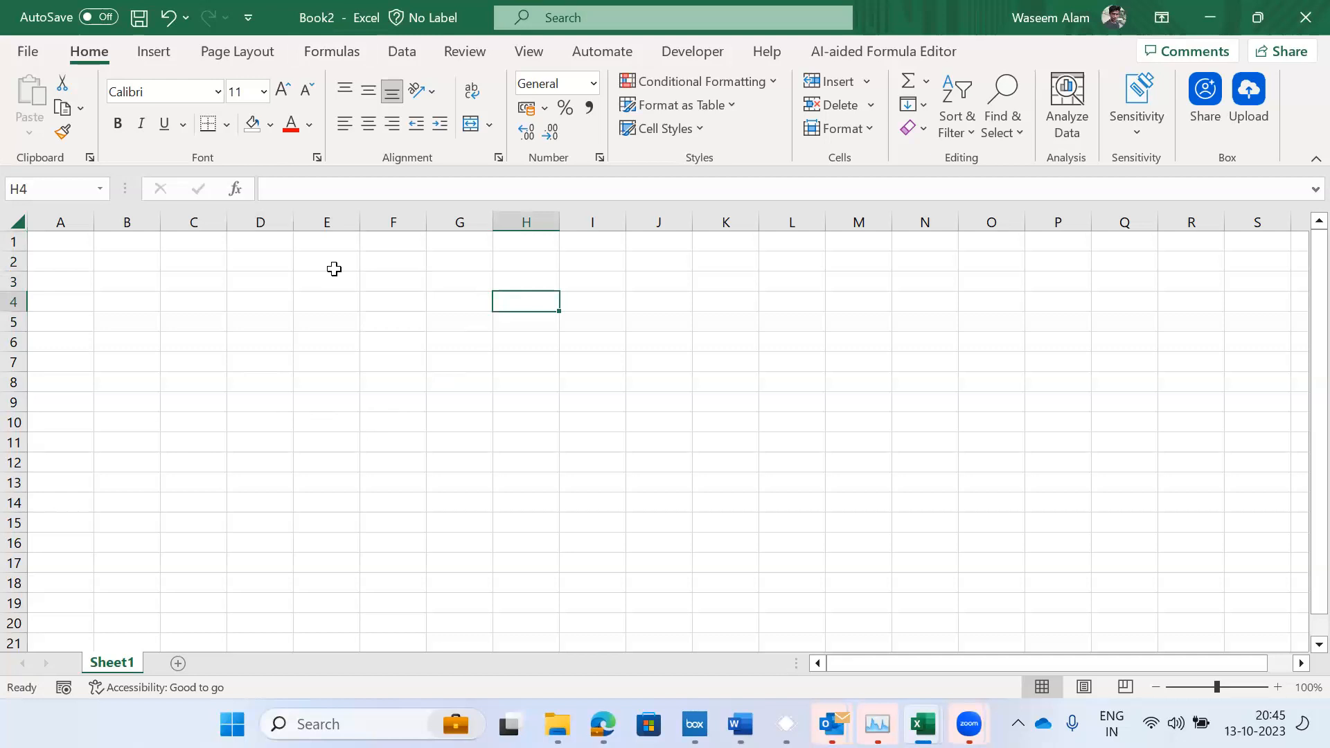
# - Switch between the blank workbook Book2 and the Shortcut Keys sheet to review the shortcut for a new workbook
pyautogui.hotkey('alt', 'F11')
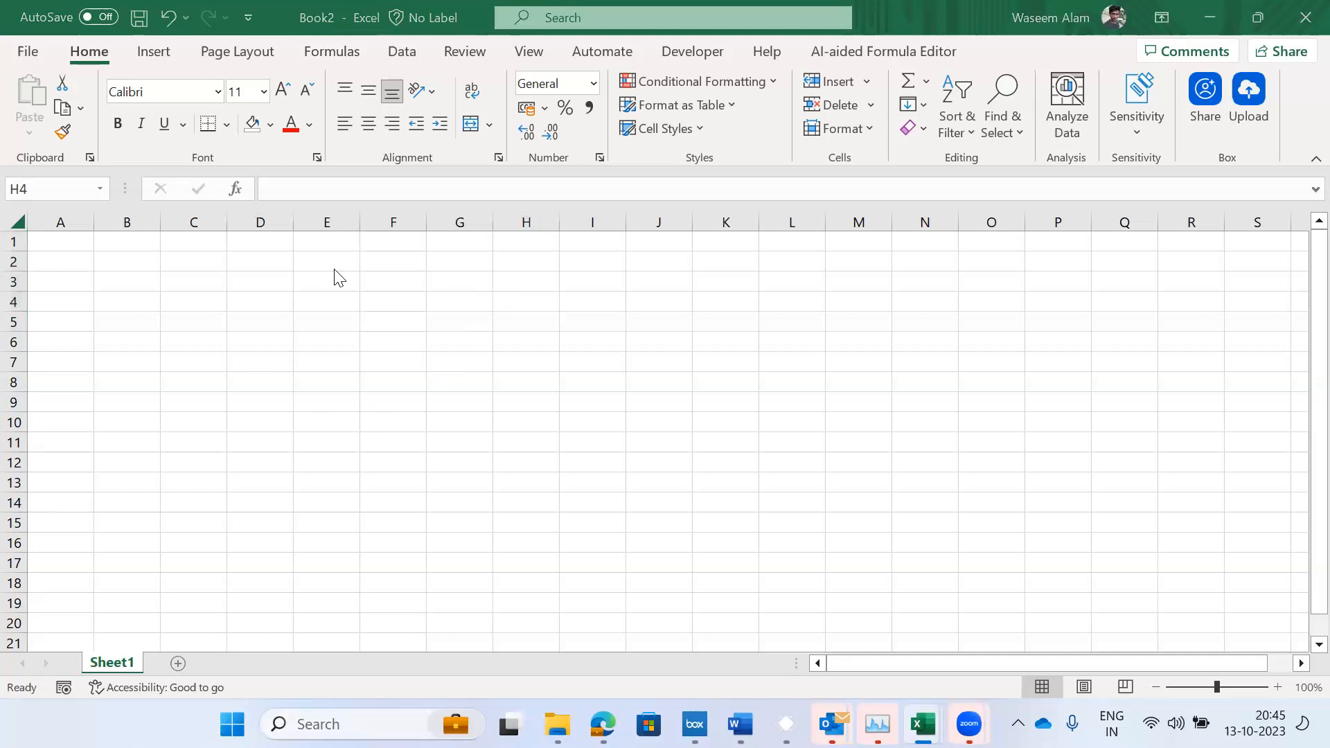
pyautogui.hotkey('alt', 'Tab')
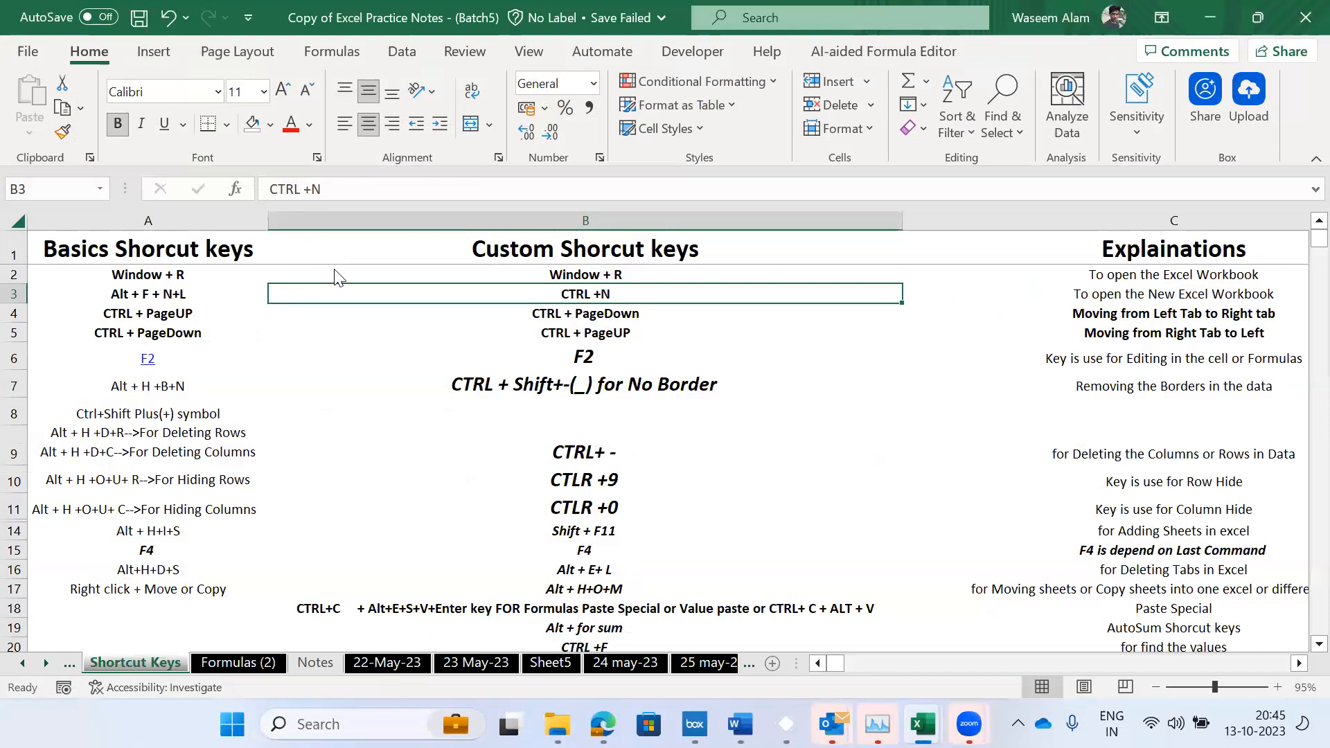
pyautogui.hotkey('alt', 'Tab')
pyautogui.hotkey('alt', 'Tab')
pyautogui.hscroll(1, 334, 268)
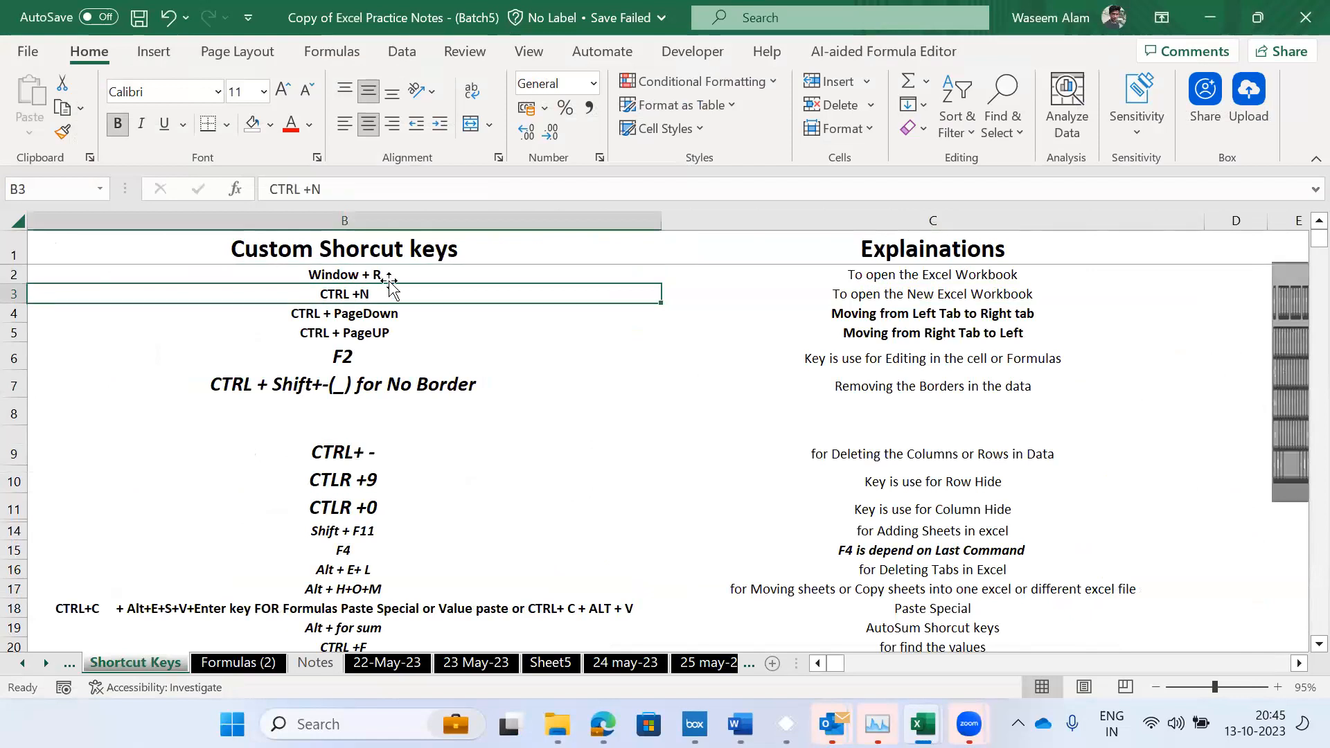
pyautogui.hotkey('ctrl', 'n')
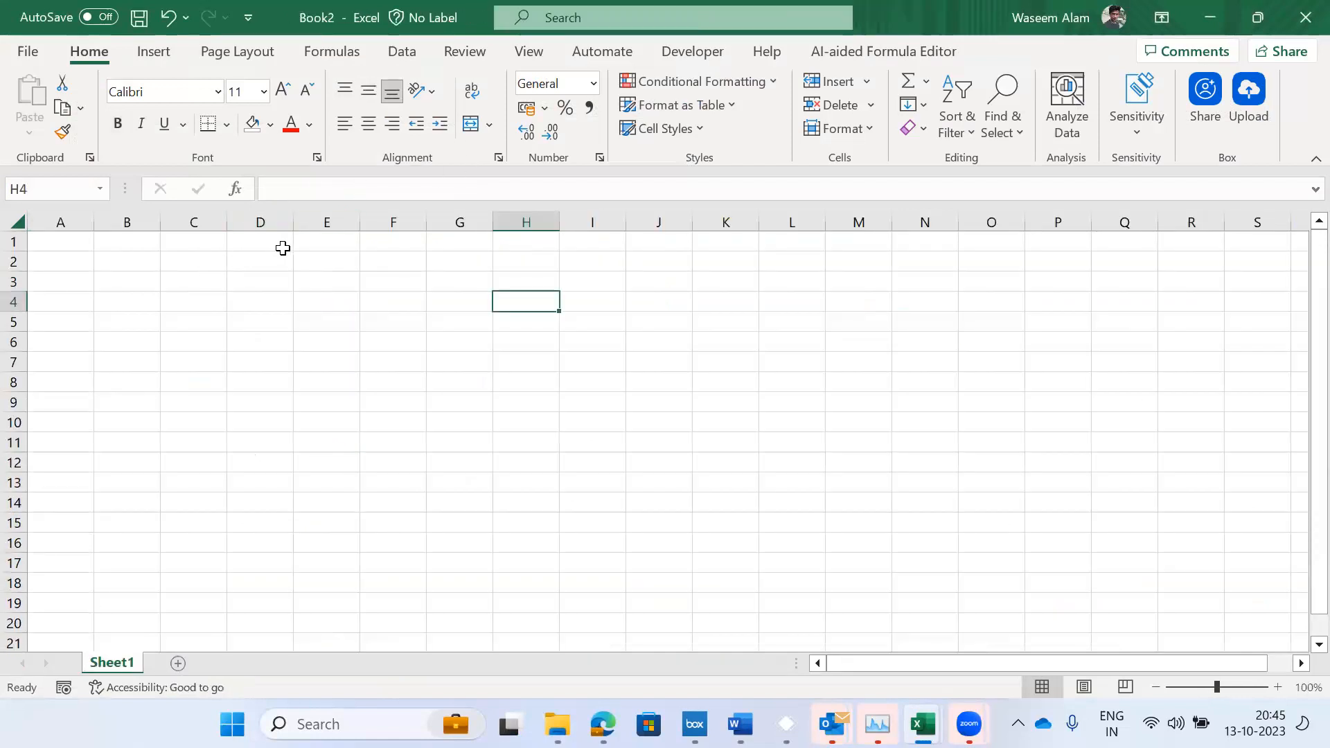
pyautogui.hotkey('alt', 'Tab')
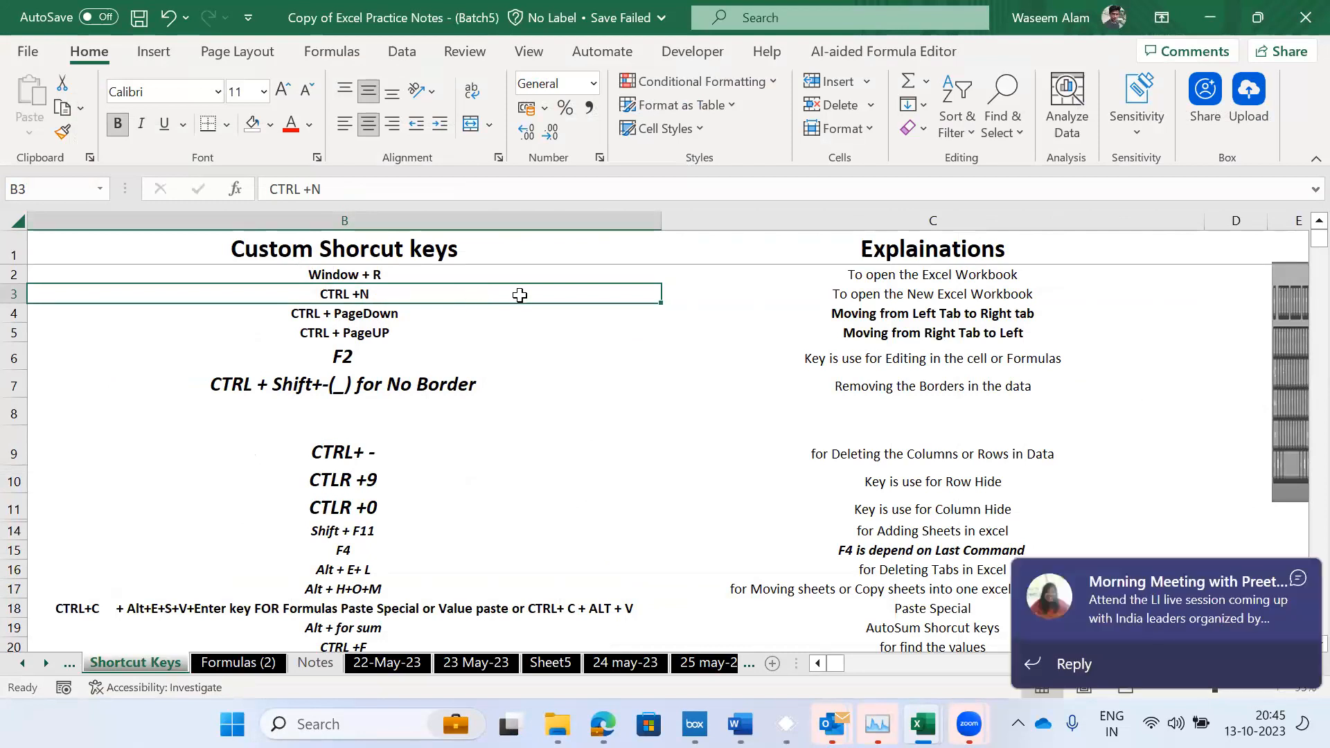
# - Dismiss the meeting notification and check the opening shortcut in B2 of the Shortcut Keys sheet against the blank workbook Book2
pyautogui.click(1300, 583)
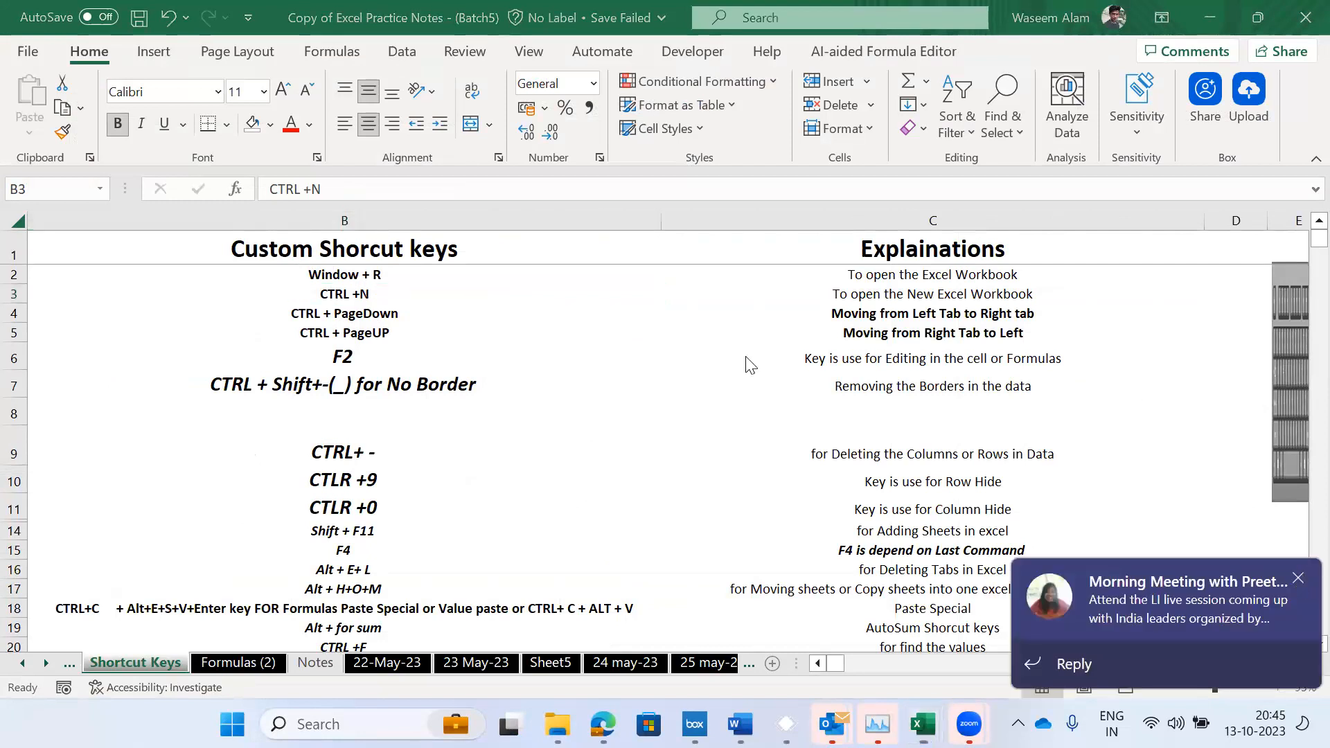
pyautogui.hotkey('ctrl', 'n')
pyautogui.hotkey('ctrl', 'w')
pyautogui.click(350, 274)
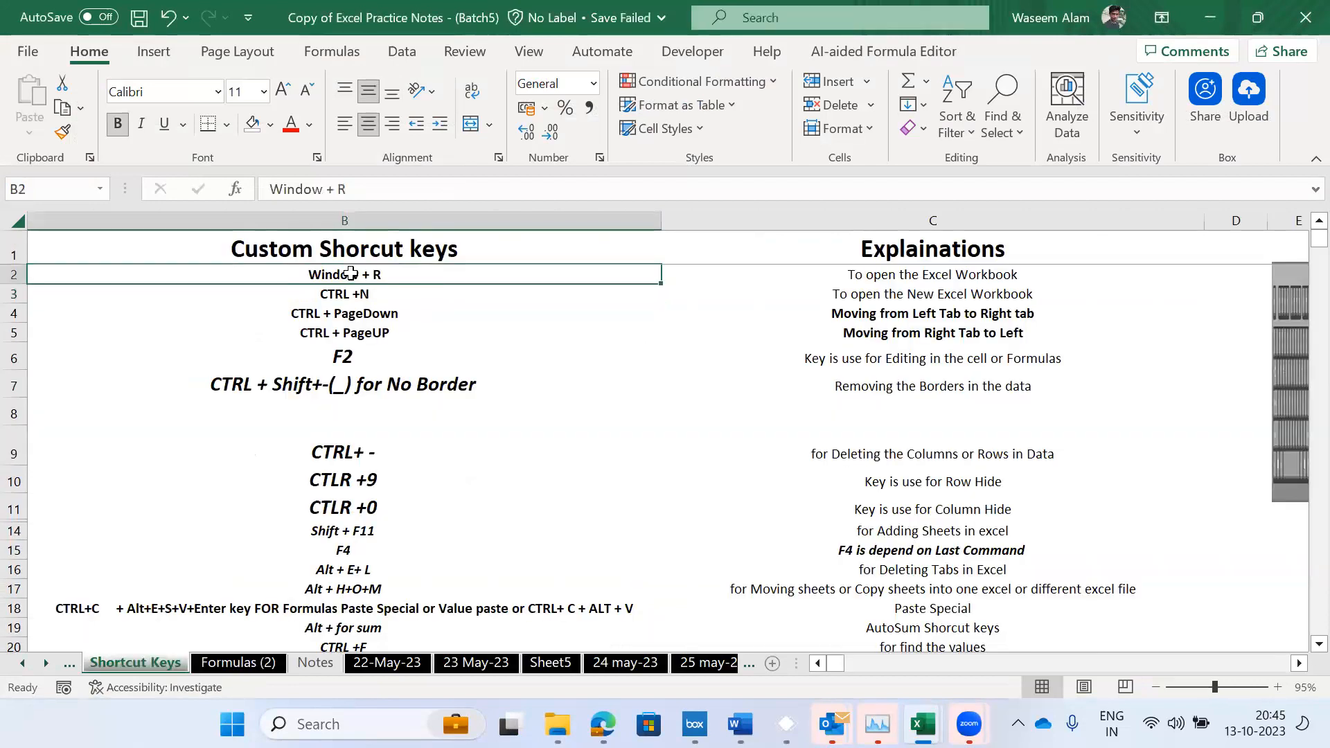
pyautogui.hotkey('ctrl', 'n')
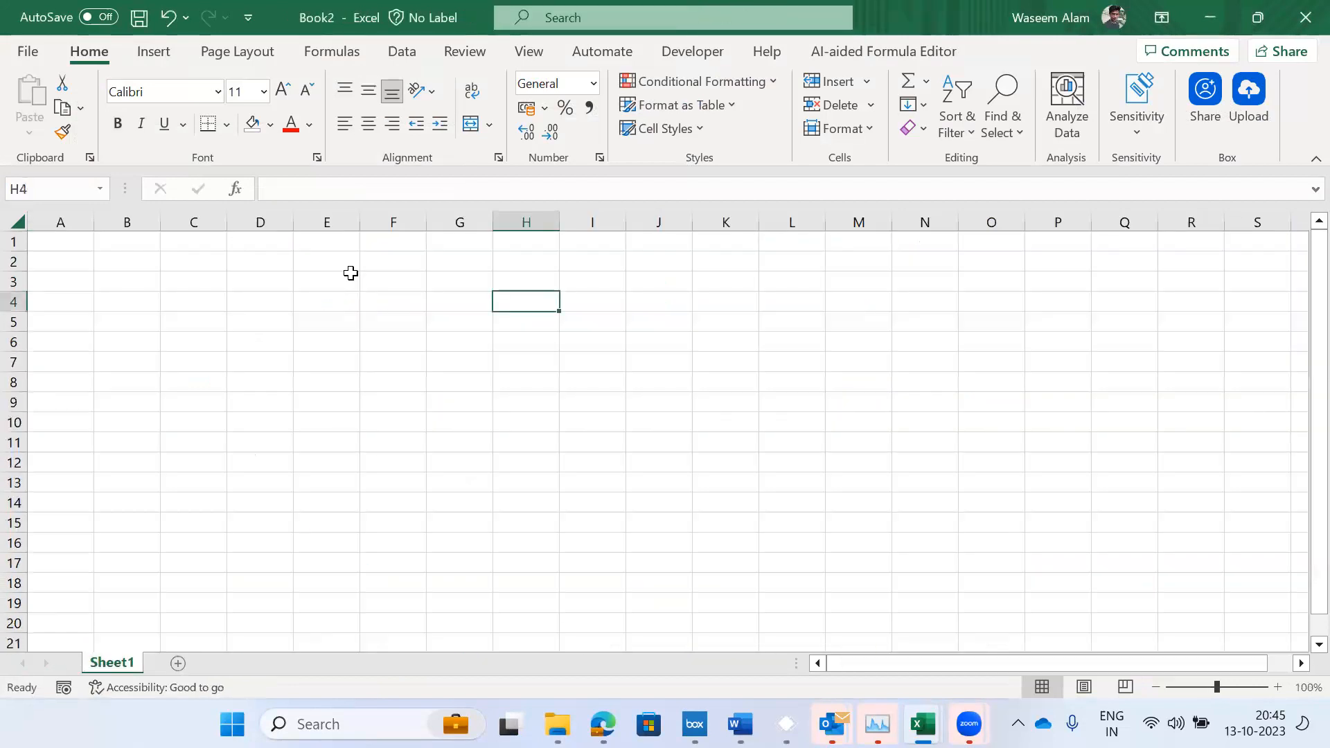
pyautogui.hotkey('alt', 'Tab')
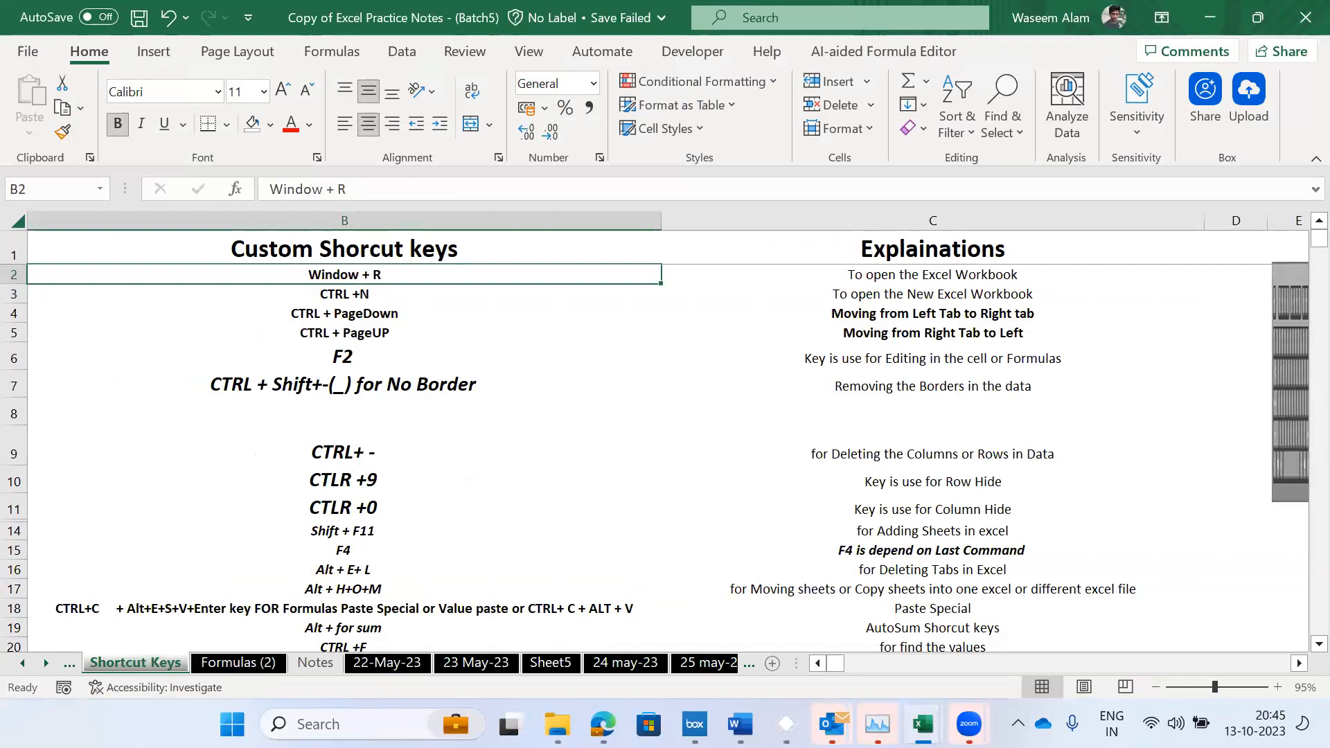
# - Switch to the blank workbook Book2 and enter "CTRL N" in cell B2
pyautogui.click(923, 724)
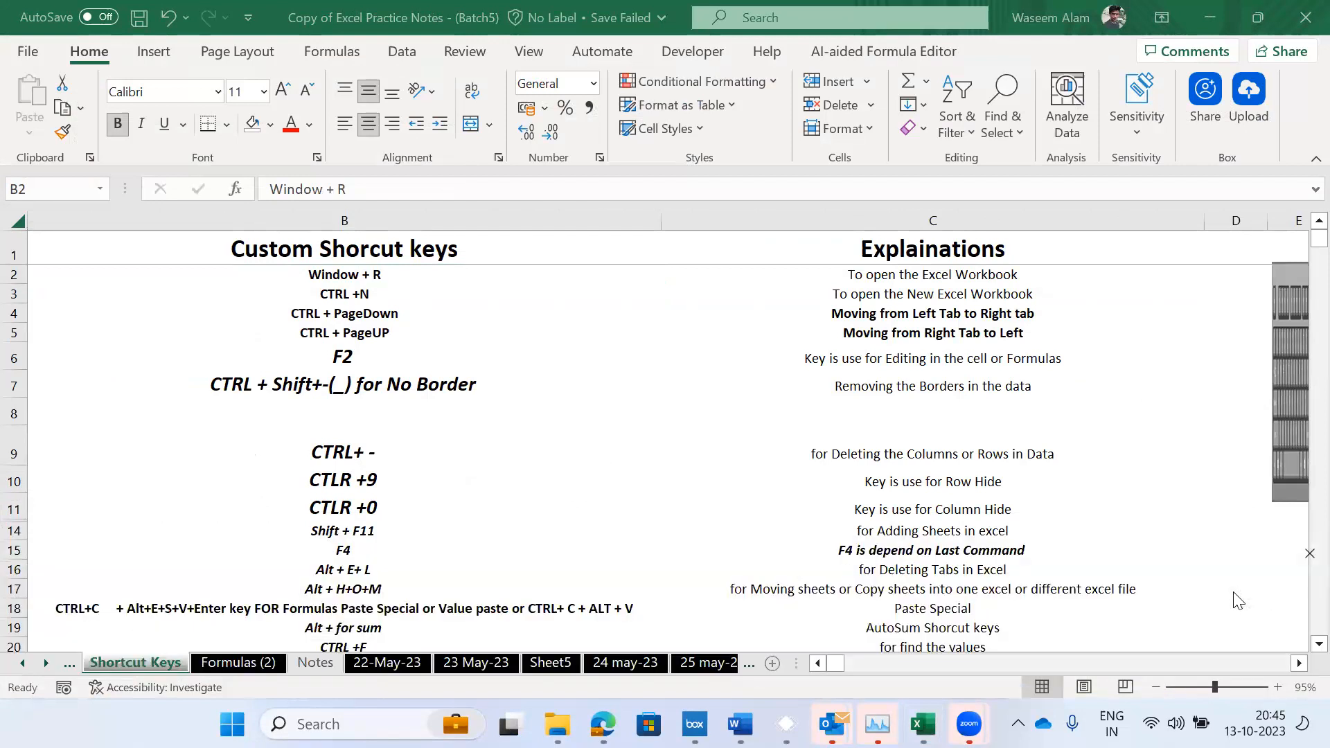
pyautogui.hotkey('alt', 'Tab')
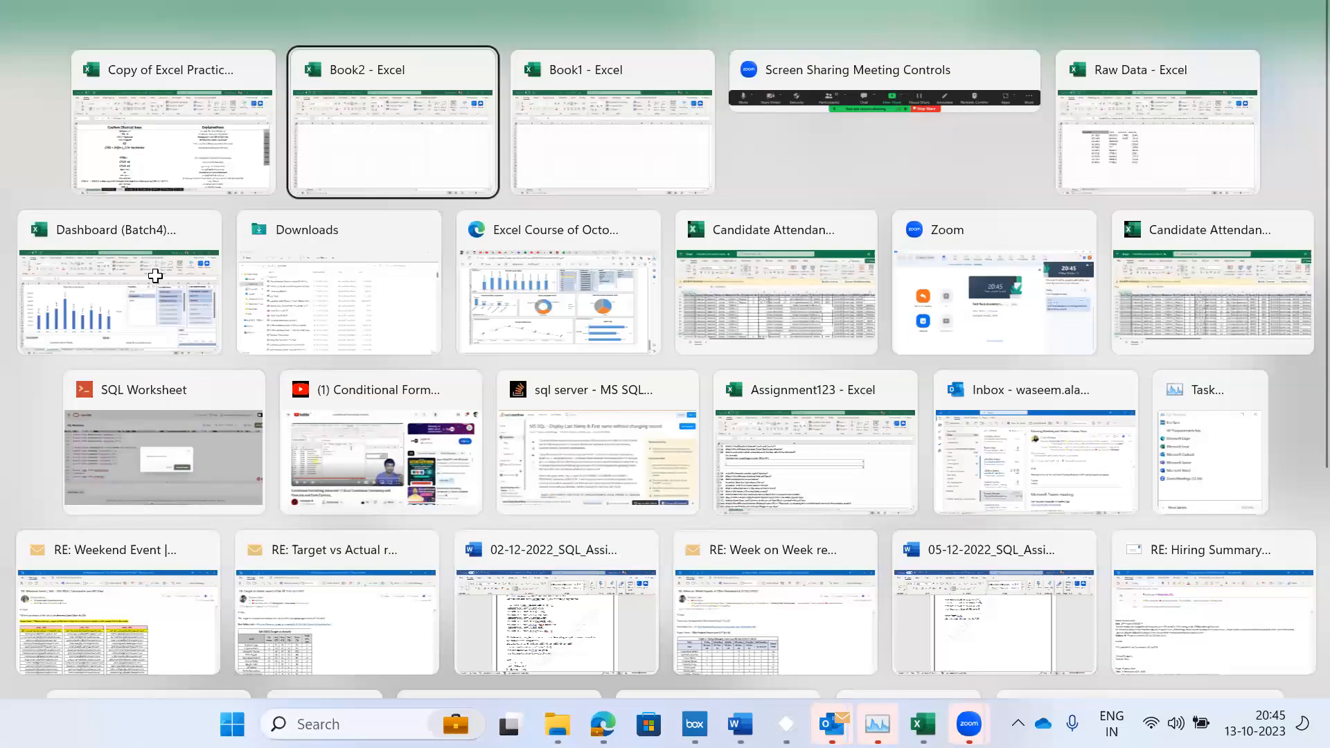
pyautogui.write('CTRL N')
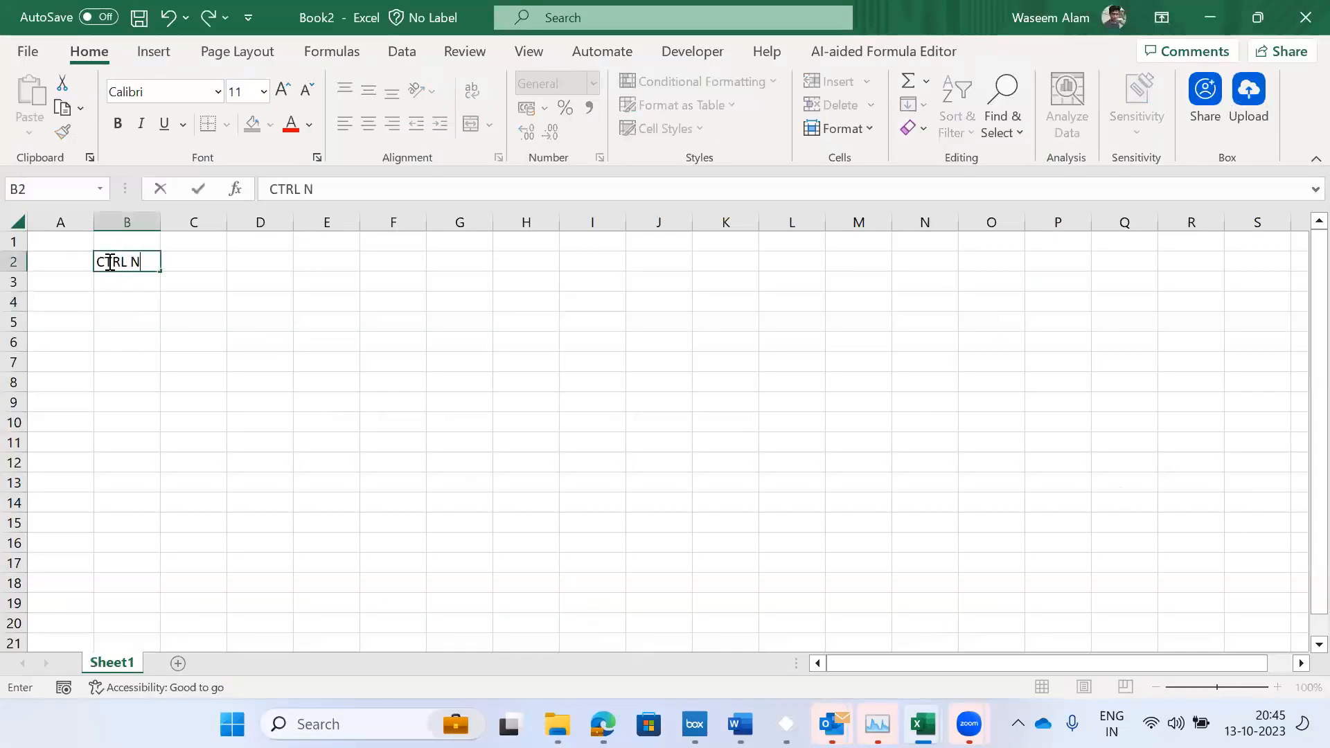
pyautogui.press('Return')
pyautogui.press('Return')
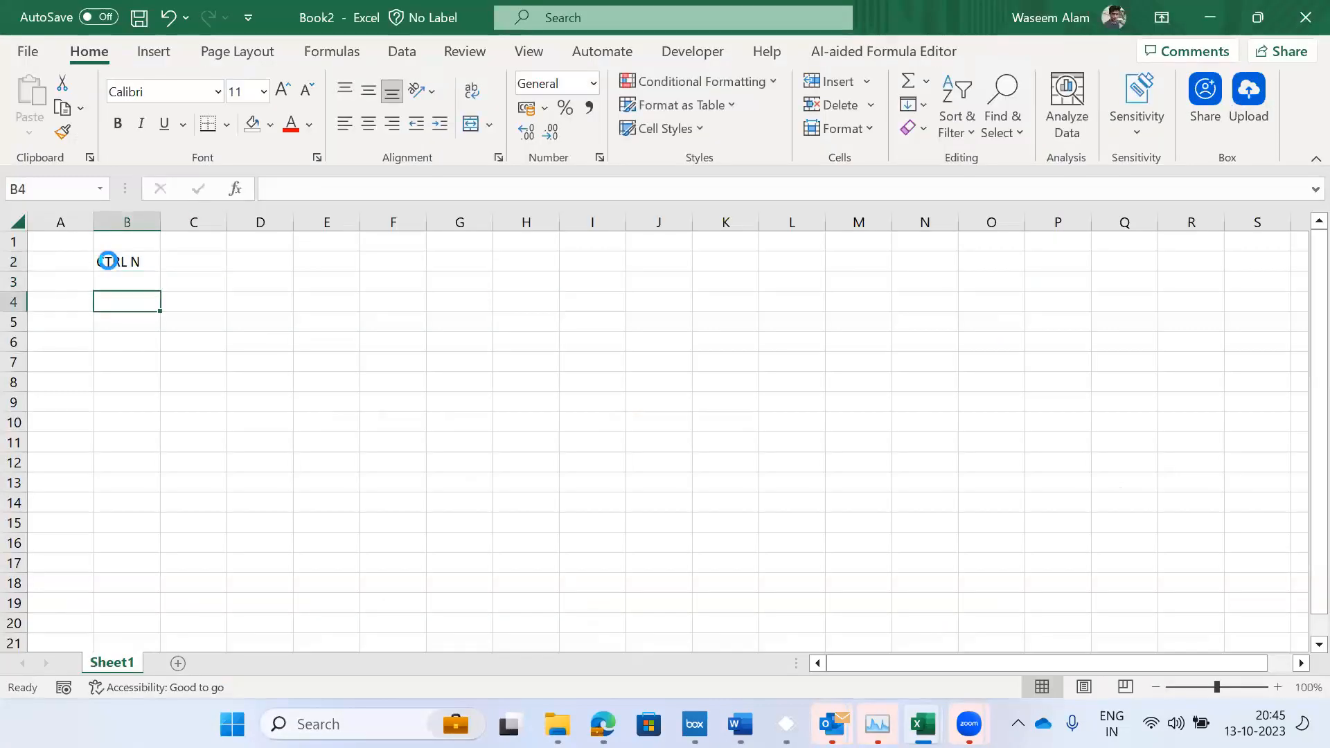
# - Create two more blank workbooks in succession and select cell C3 in the newest one
pyautogui.hotkey('ctrl', 'n')
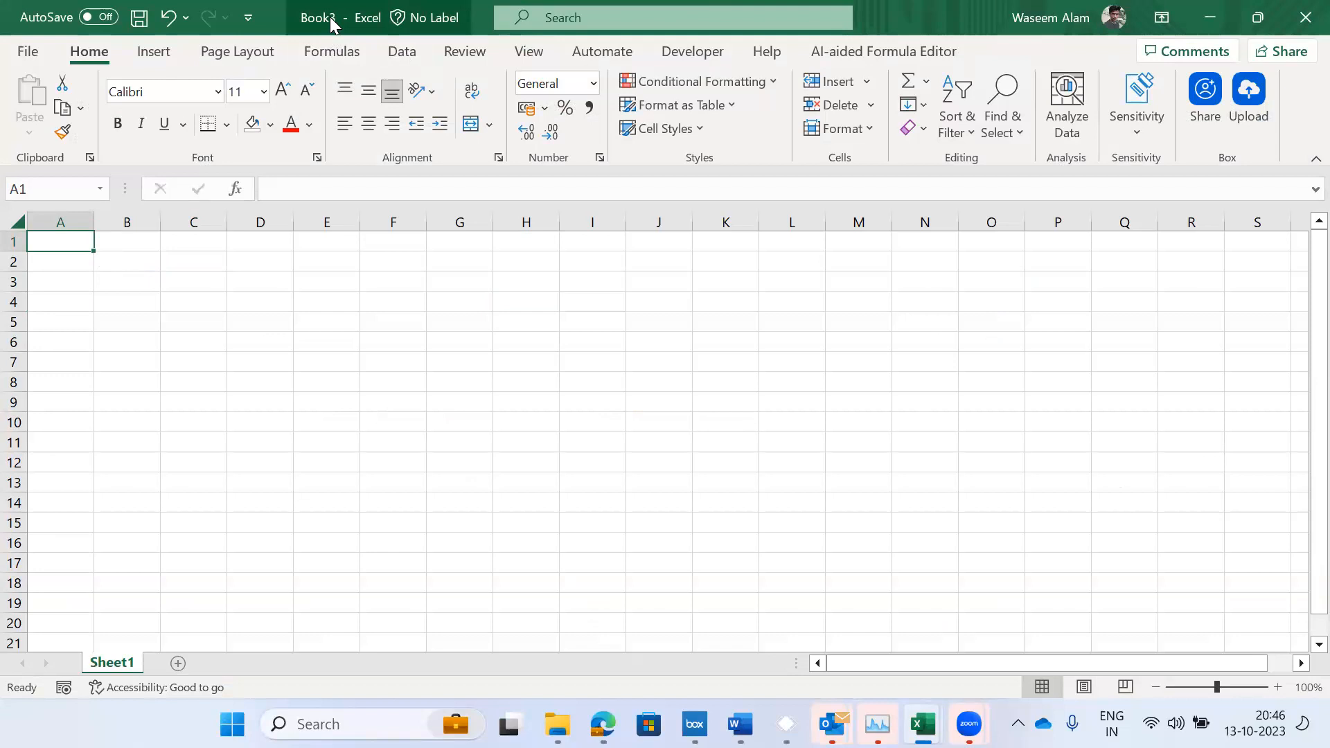
pyautogui.doubleClick(315, 317)
pyautogui.press('Escape')
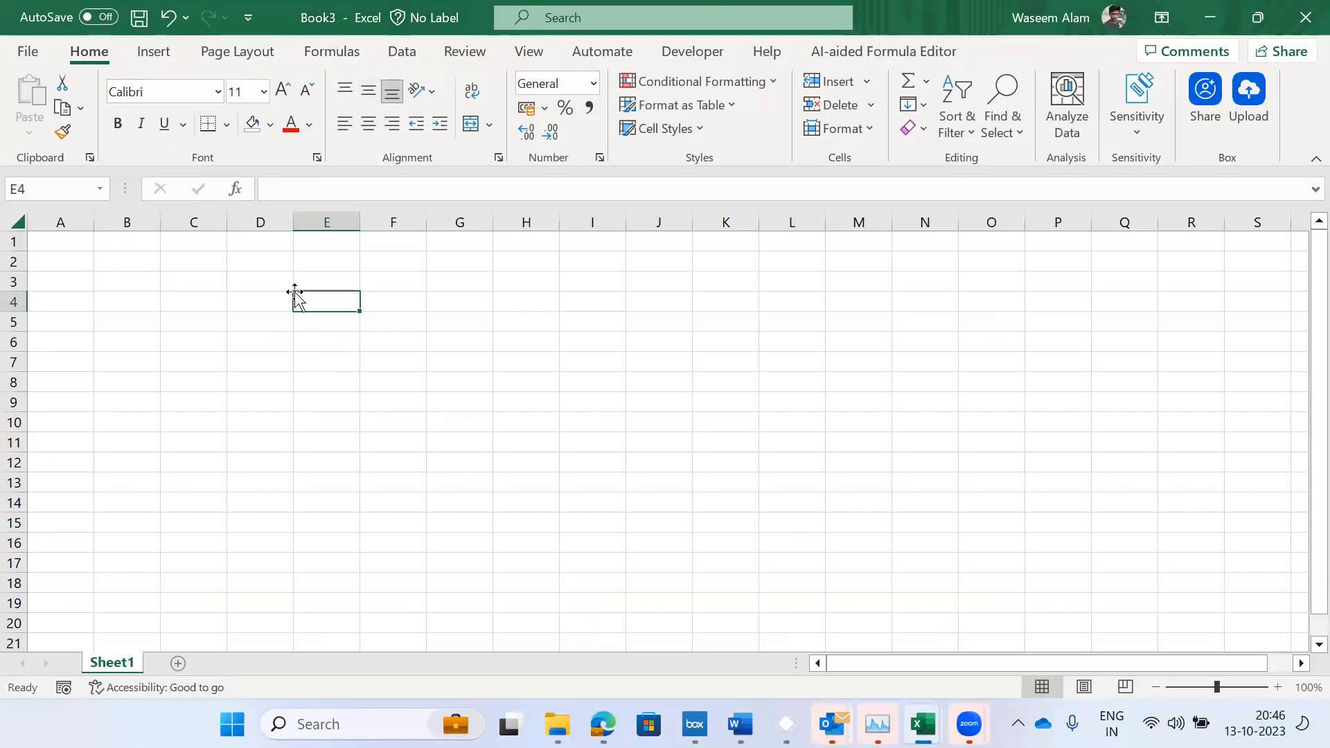
pyautogui.click(257, 296)
pyautogui.hotkey('ctrl', 'n')
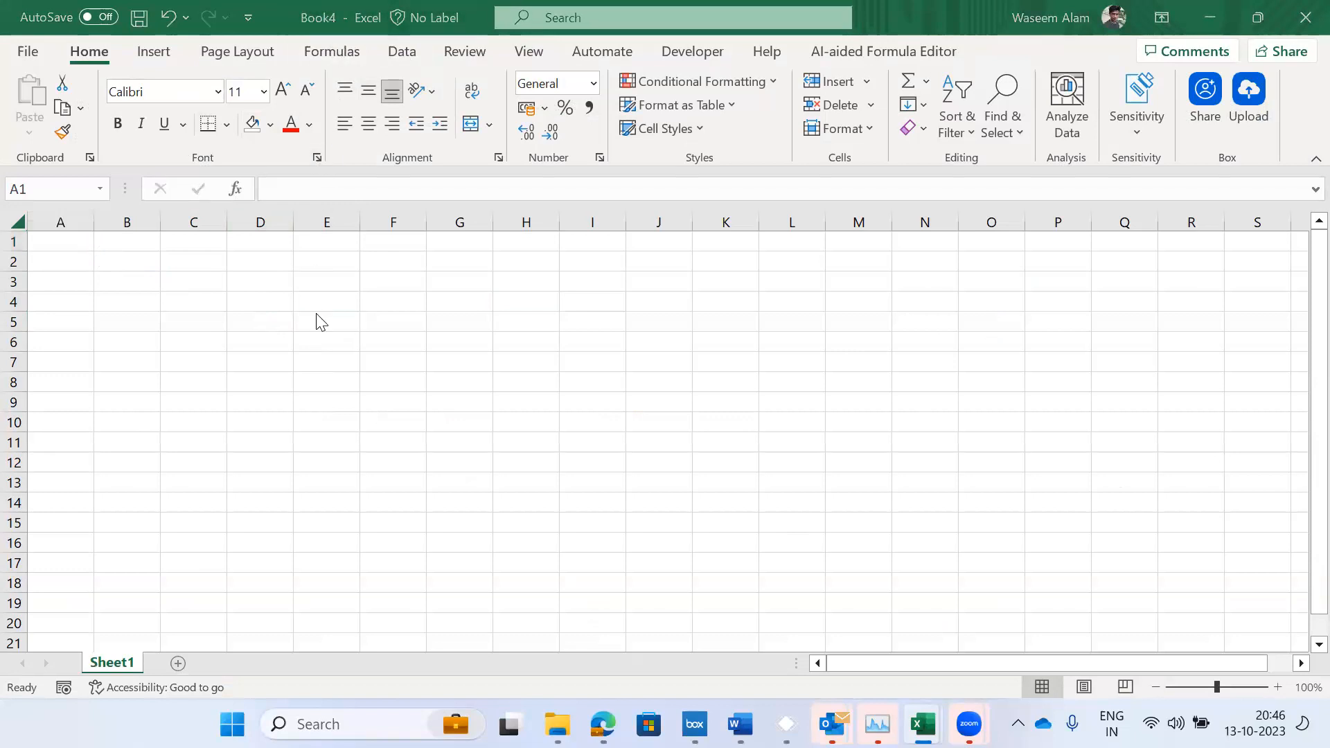
pyautogui.press('Down')
pyautogui.press('Down')
pyautogui.press('Right')
pyautogui.press('Right')
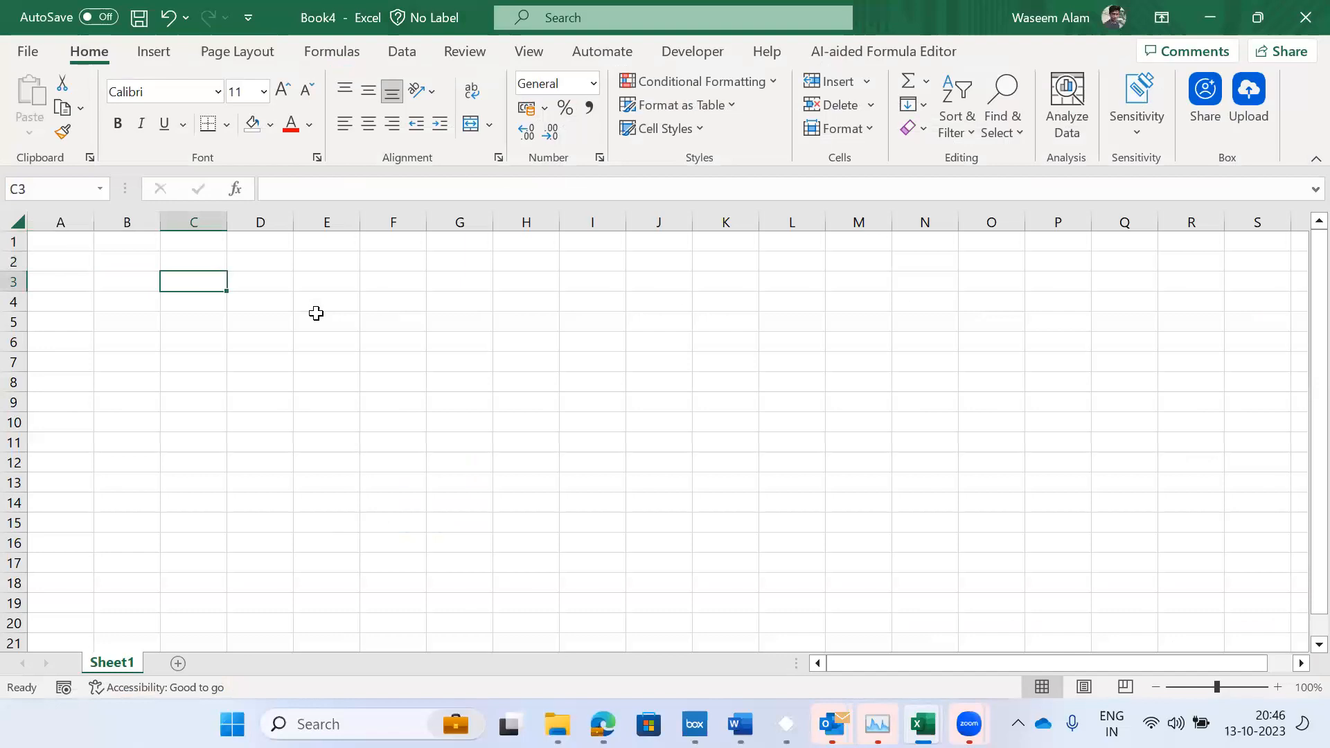
pyautogui.write('CTRL N')
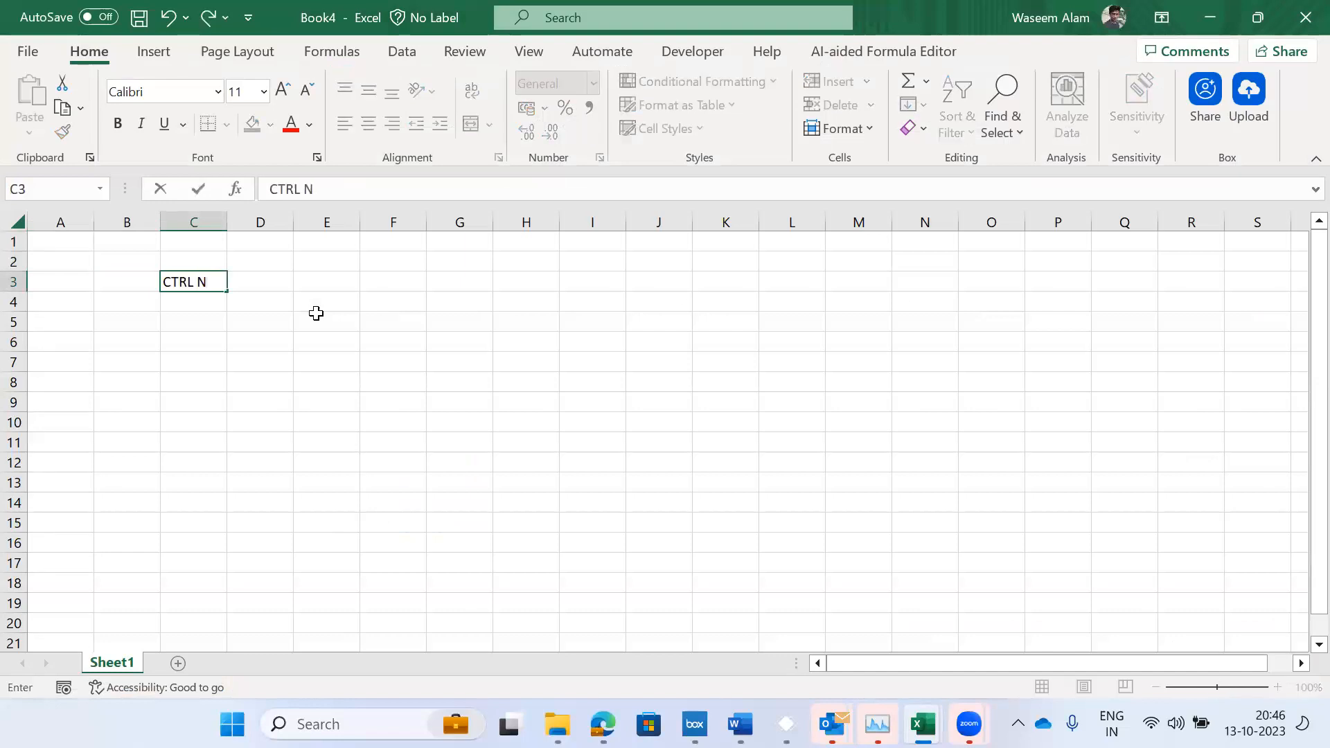
pyautogui.press('Escape')
pyautogui.press('Right')
pyautogui.press('Left')
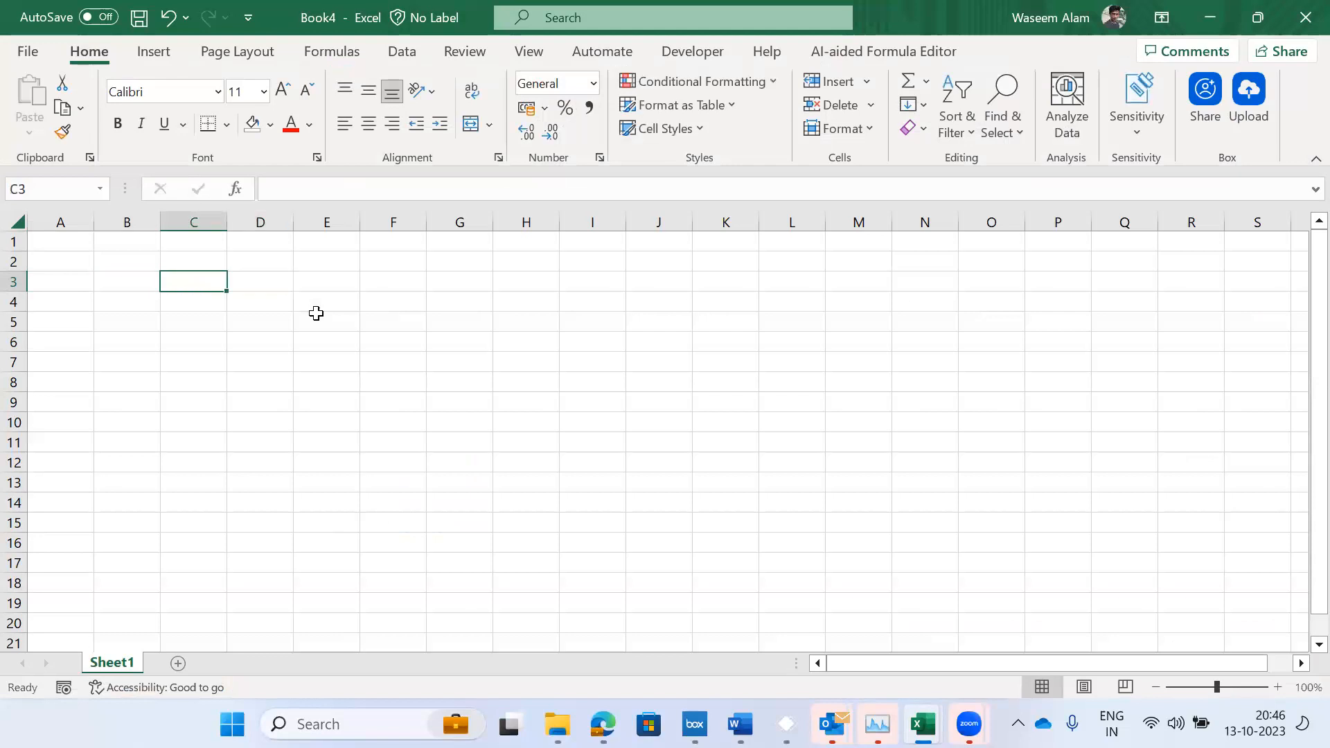
# - Enter "CTRL N" in cell C3
pyautogui.write('CTRL N')
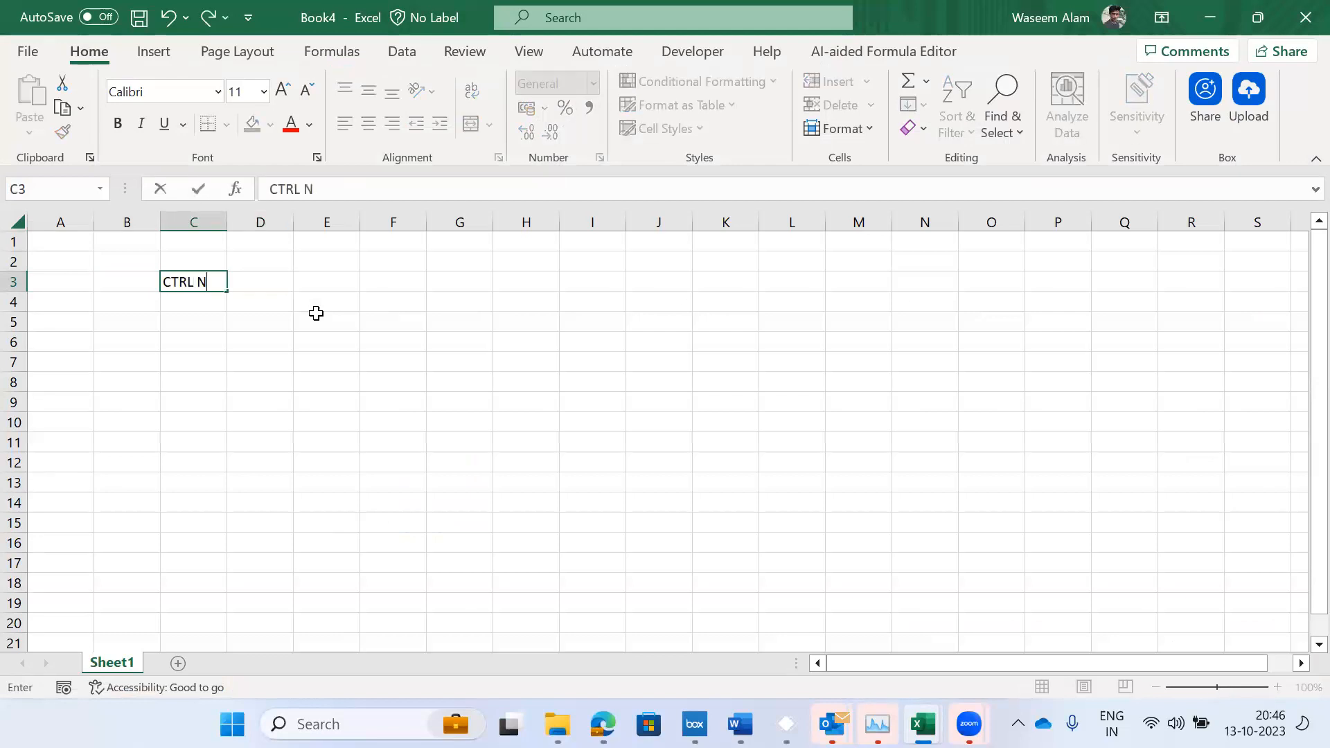
pyautogui.press('Right')
pyautogui.press('Left')
pyautogui.press('Right')
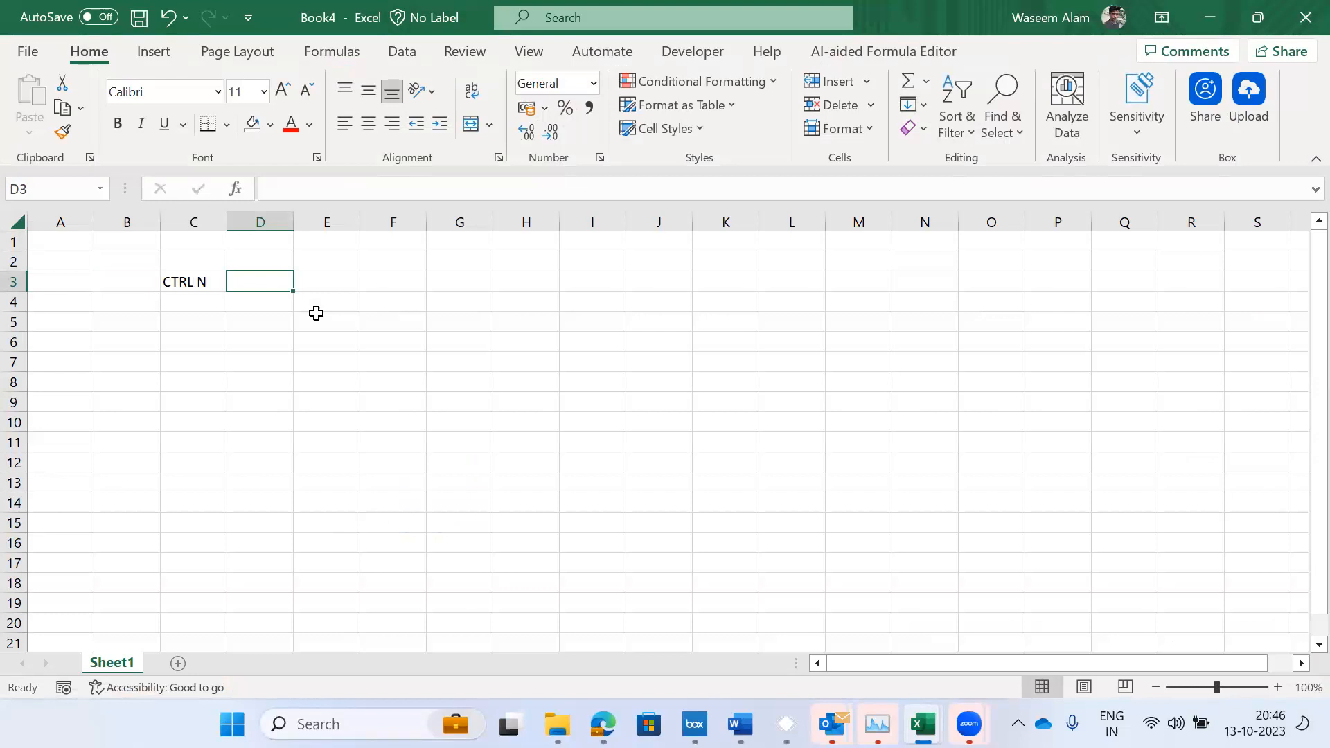
# - Enter the note "If any workbook is active or open on your desktop Laptop" in D3 beside the shortcut
pyautogui.click(184, 280)
pyautogui.press('Right')
pyautogui.write('If')
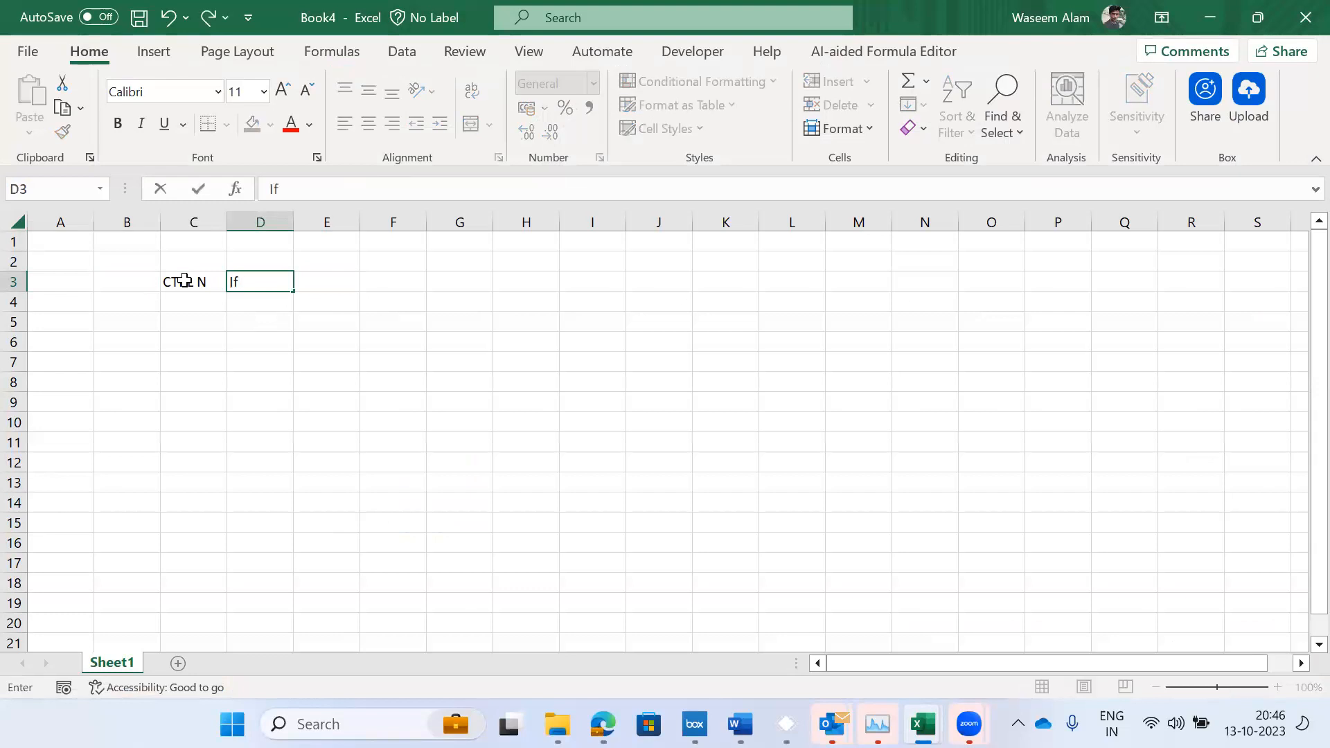
pyautogui.write(' any workbook i')
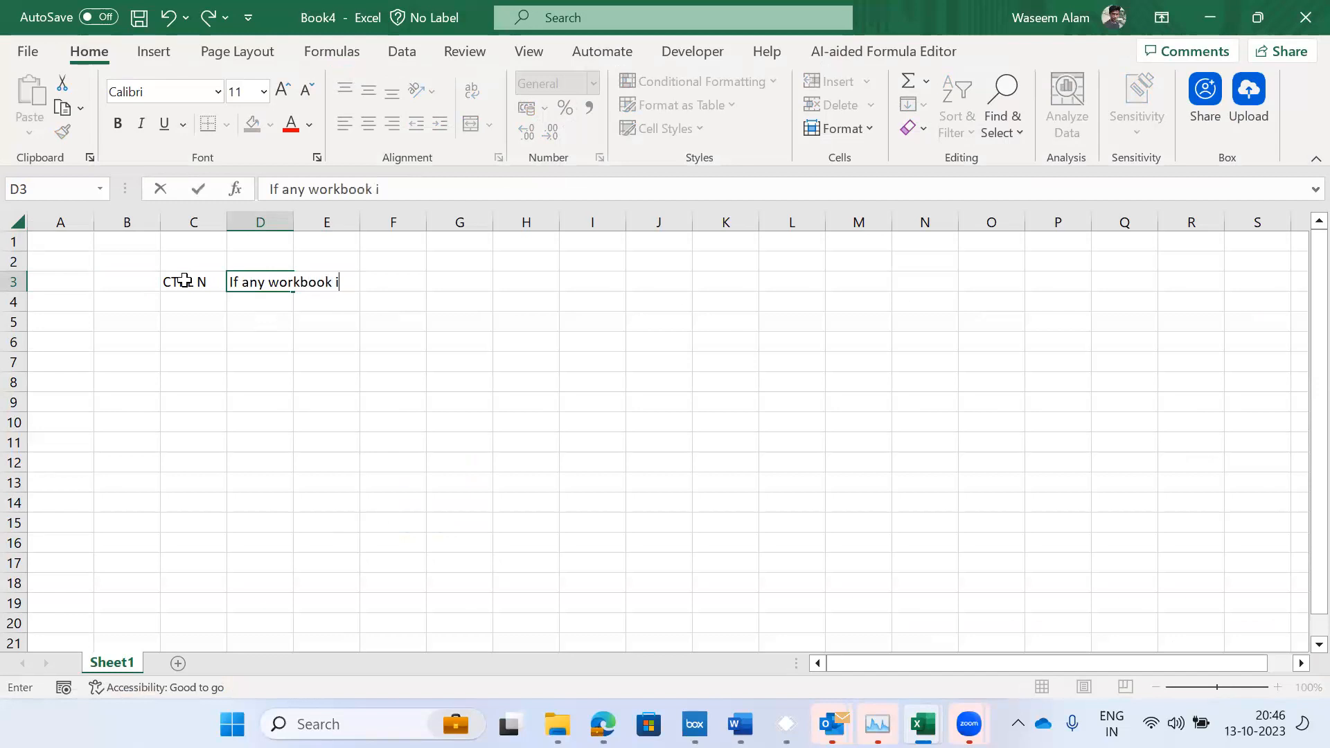
pyautogui.write('s active or open on your s')
pyautogui.press('BackSpace')
pyautogui.write('desktop lor')
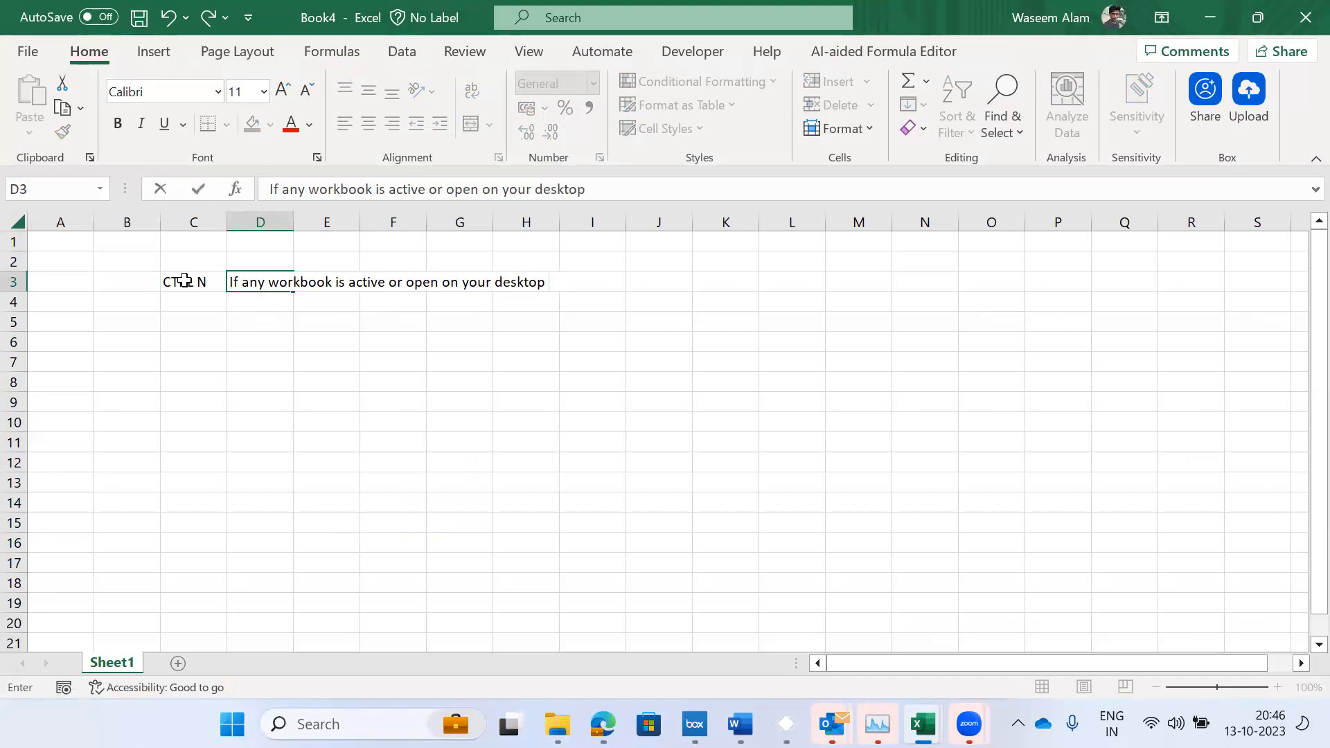
pyautogui.write('Laptop')
pyautogui.press('Left')
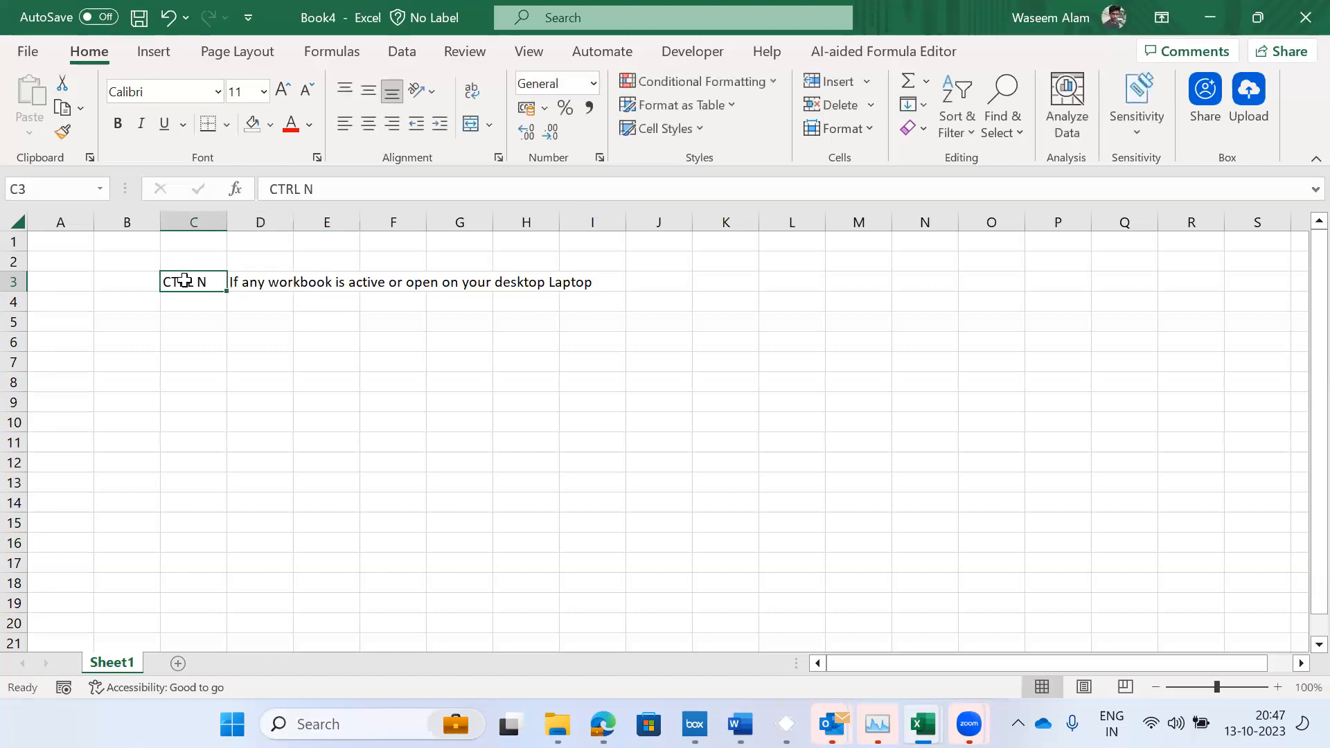
pyautogui.press('Down')
pyautogui.press('Right')
pyautogui.write('then is')
pyautogui.press('BackSpace')
pyautogui.press('BackSpace')
pyautogui.press('BackSpace')
pyautogui.write('CTRL N woul')
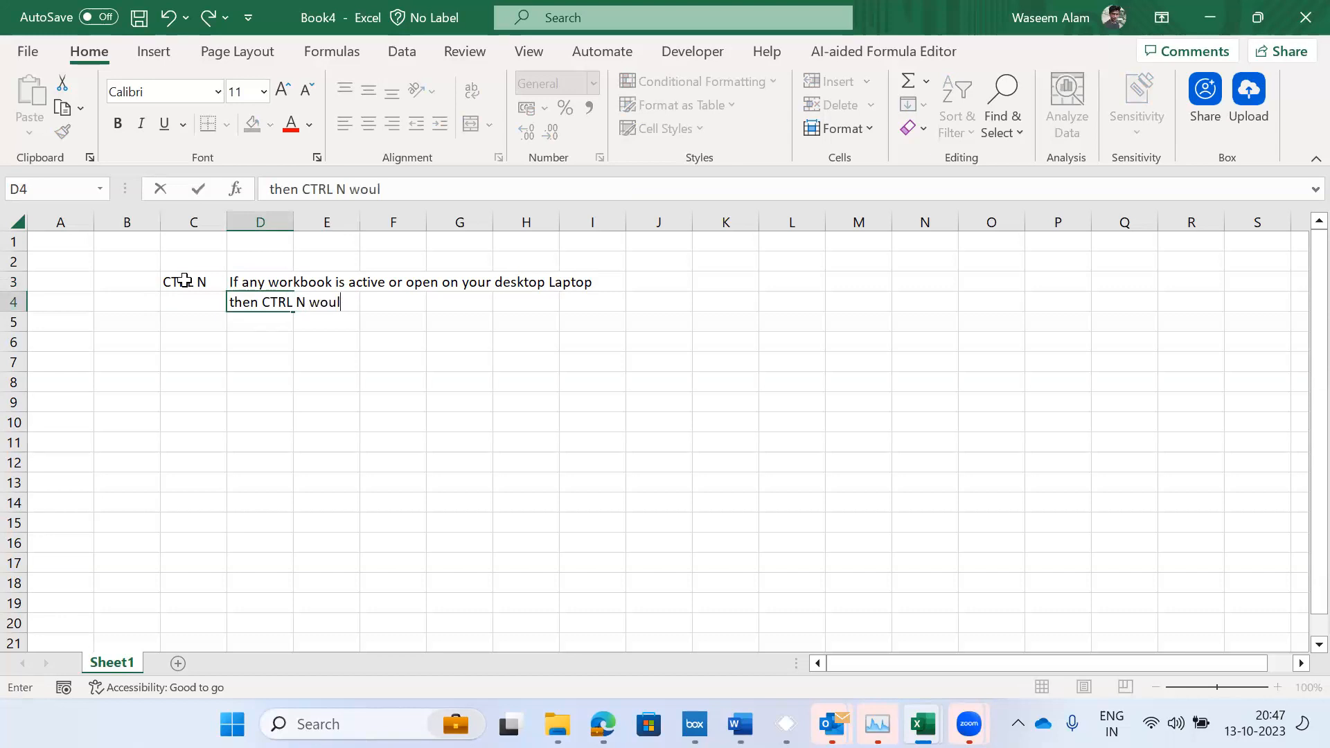
pyautogui.write('d be')
pyautogui.press('Escape')
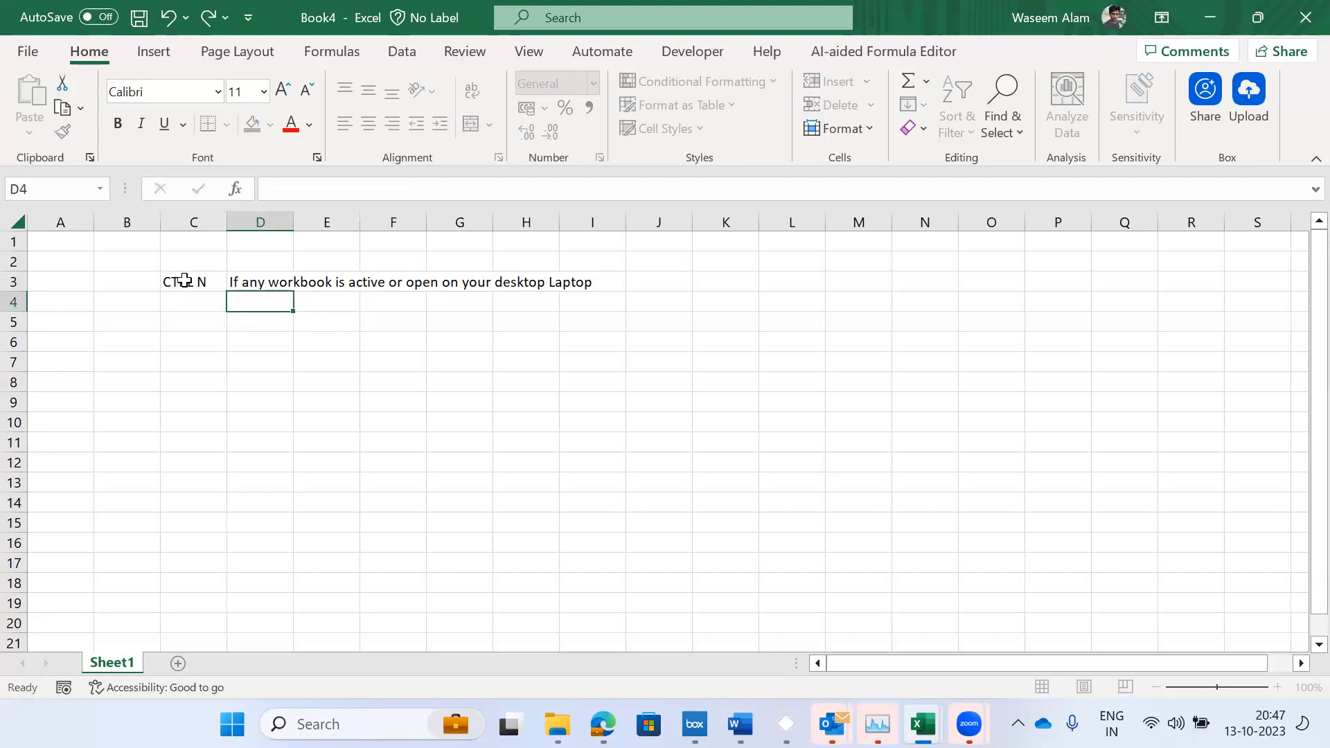
# - Create another blank workbook directly from Book4
pyautogui.press('Down')
pyautogui.press('Down')
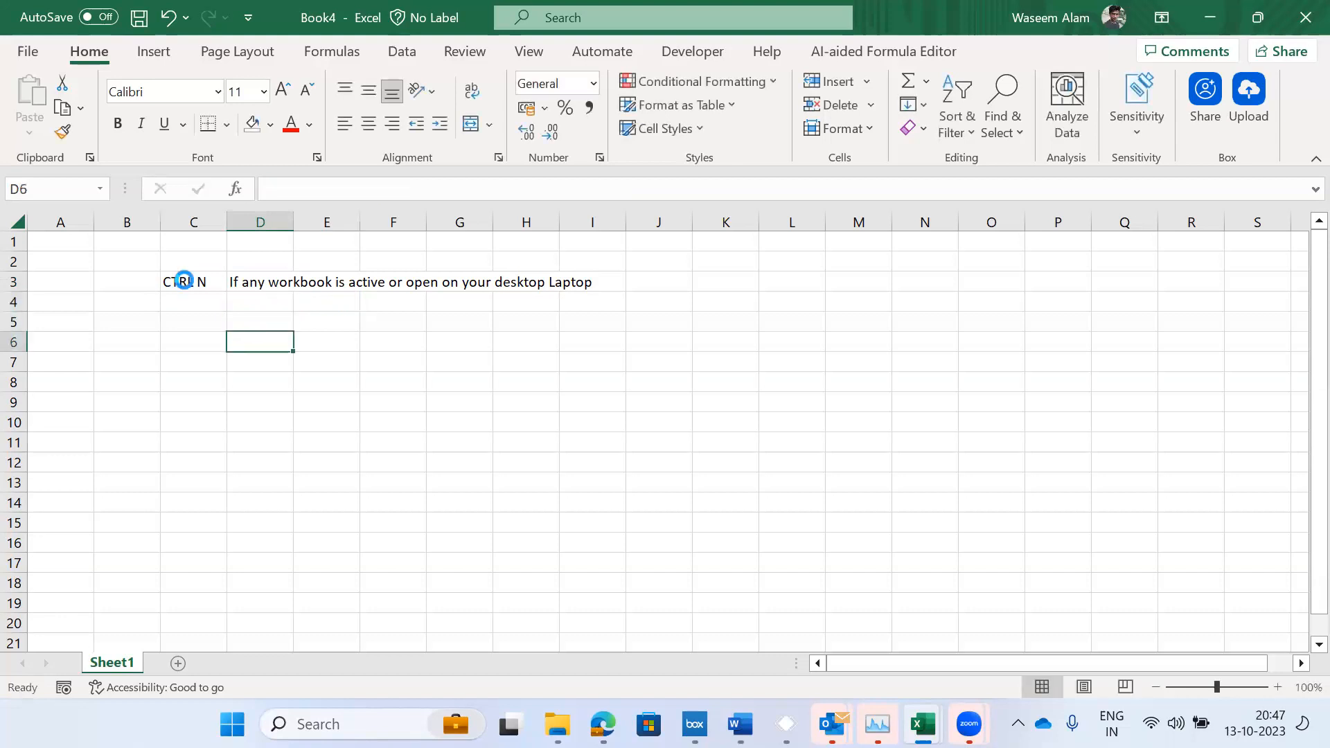
pyautogui.hotkey('ctrl', 'n')
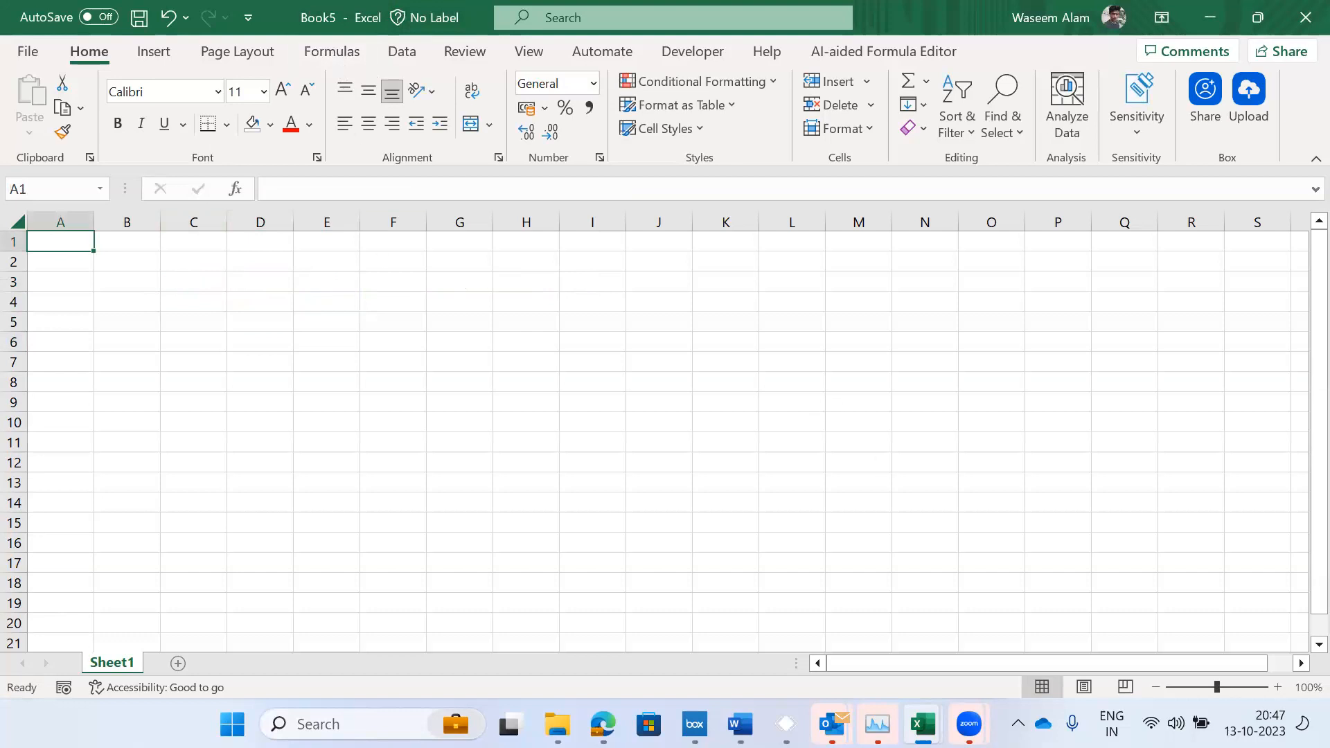
# - Show the window previews of all open Excel workbooks
pyautogui.click(923, 723)
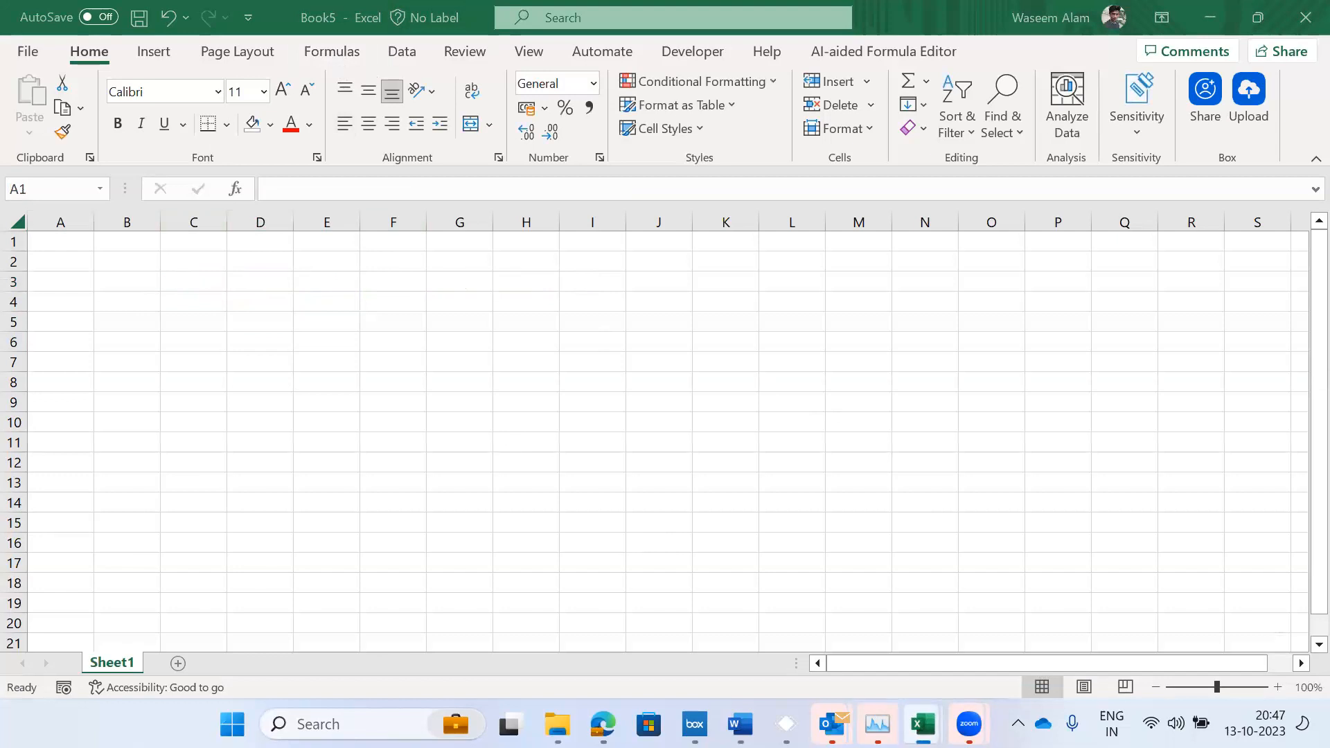
pyautogui.rightClick(922, 724)
pyautogui.click(590, 388)
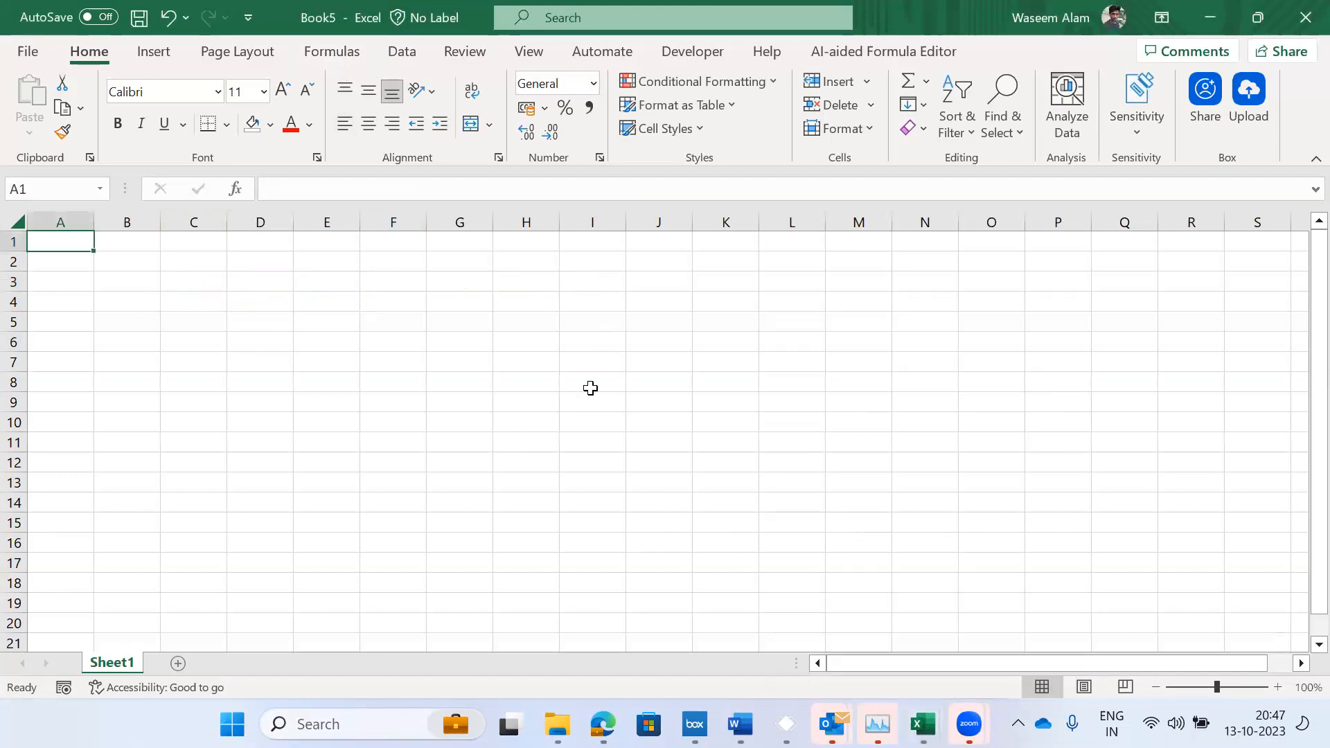
pyautogui.hotkey('ctrl', 'shift', 'Escape')
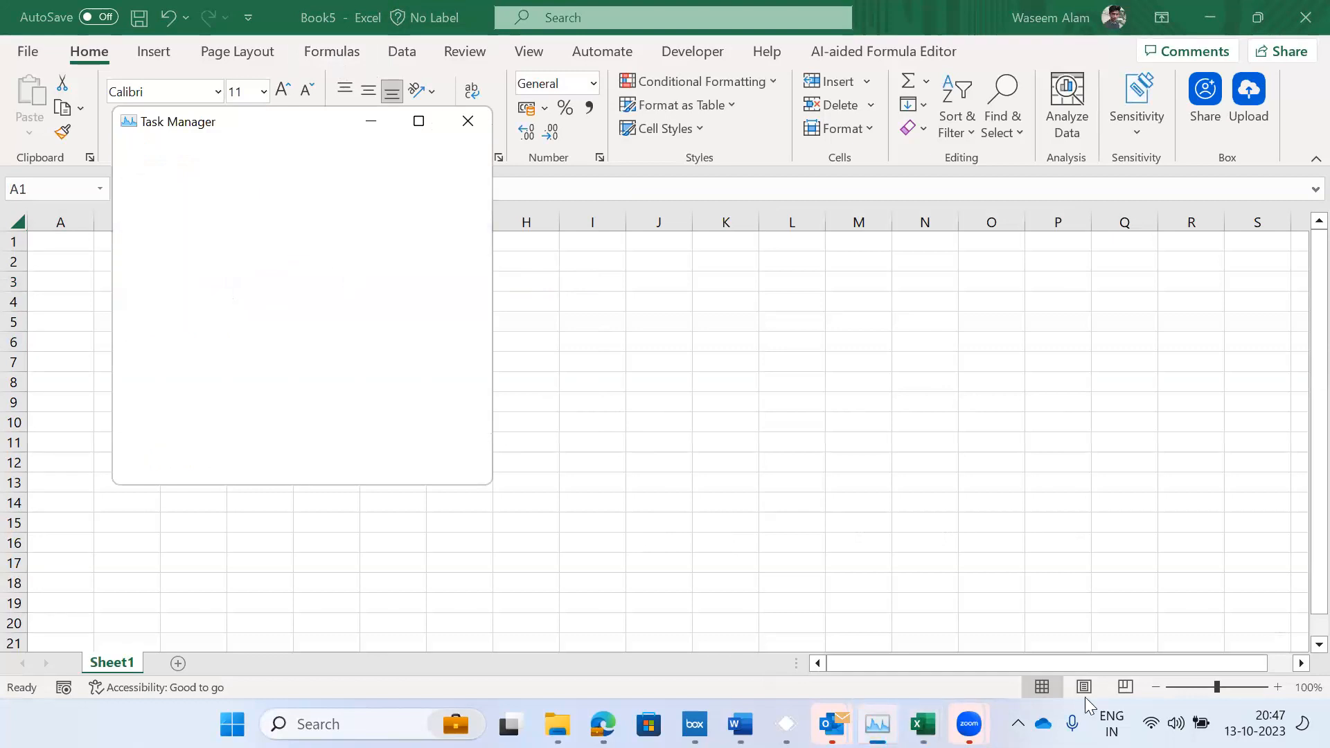
pyautogui.hotkey('alt', 'F4')
pyautogui.click(923, 718)
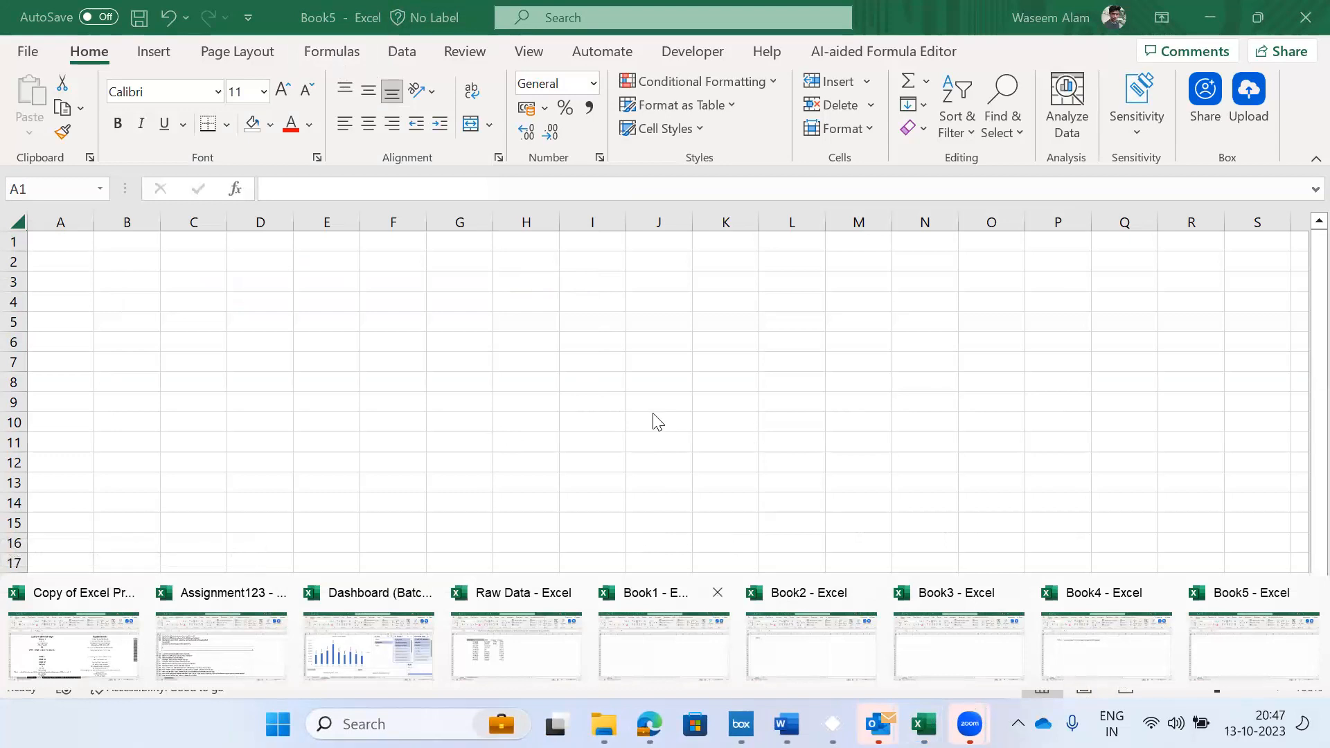
pyautogui.click(924, 724)
pyautogui.click(923, 724)
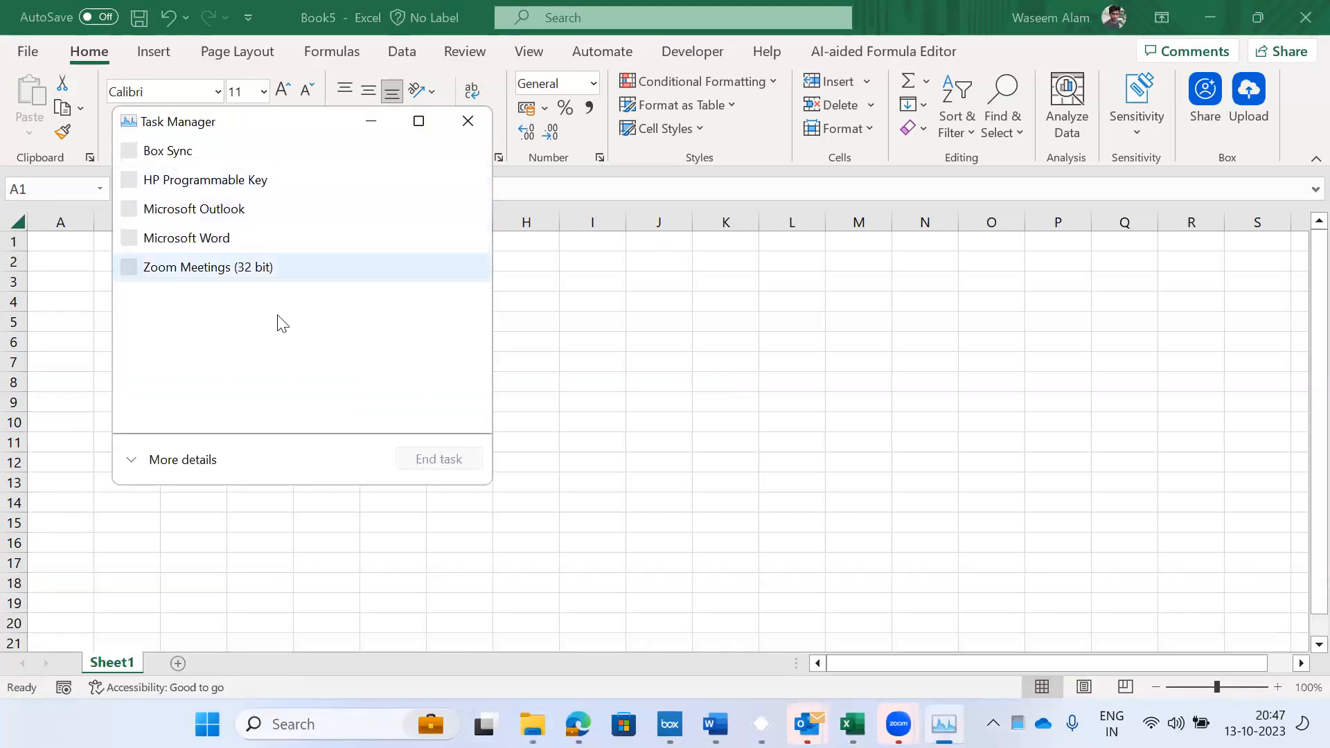
# - End the Microsoft Excel task in Task Manager and close Task Manager
pyautogui.click(182, 243)
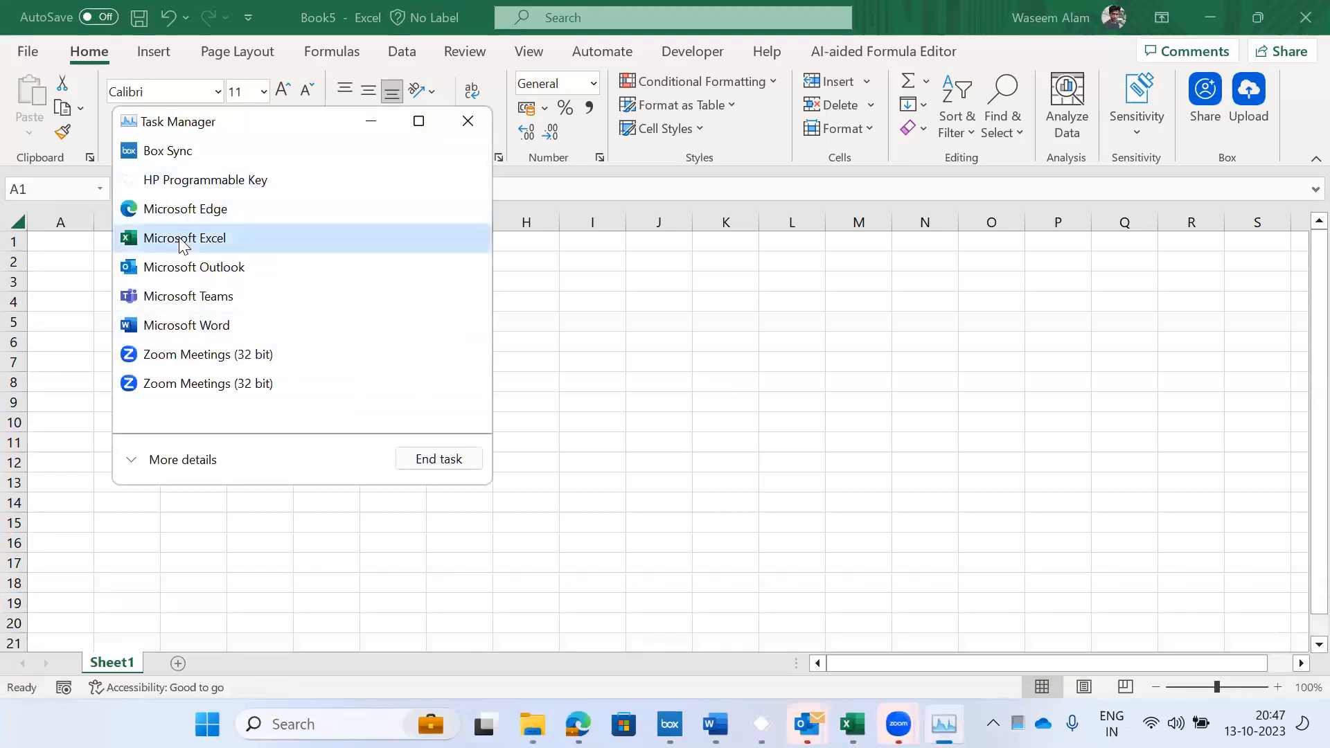
pyautogui.click(436, 457)
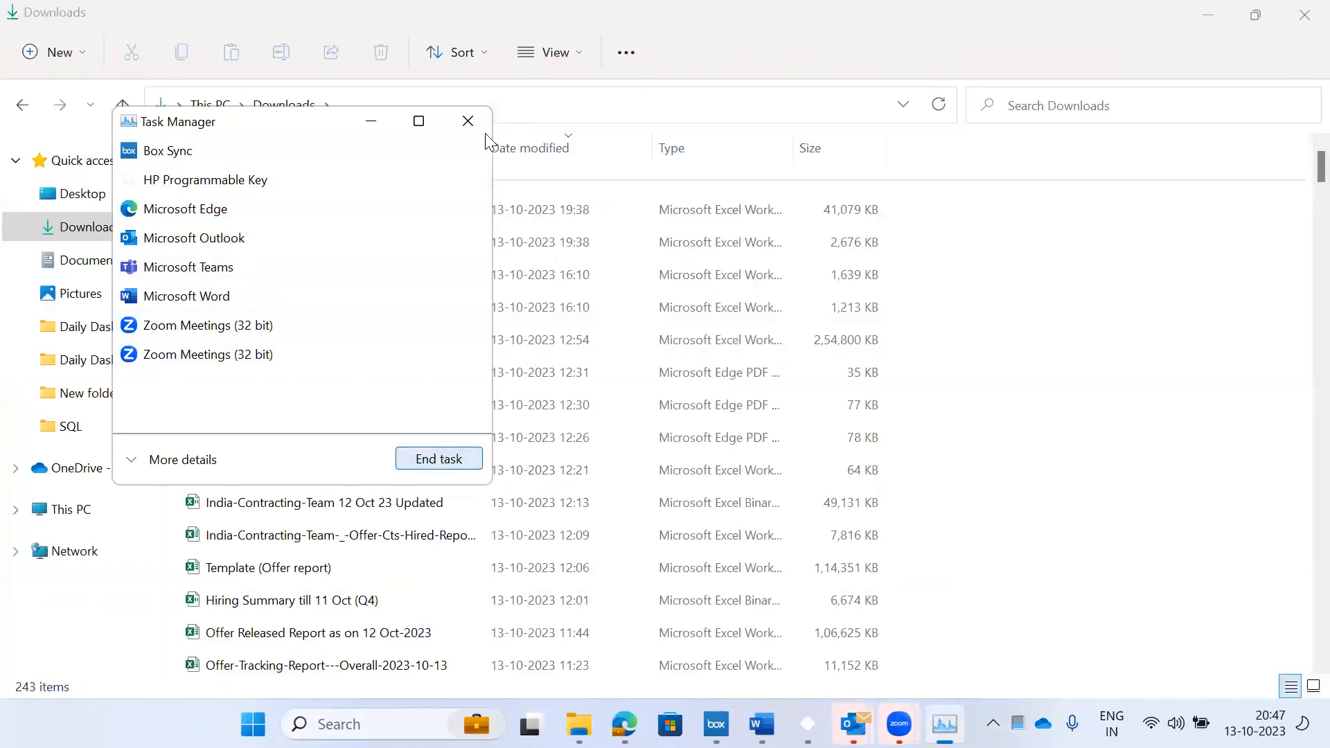
pyautogui.click(467, 121)
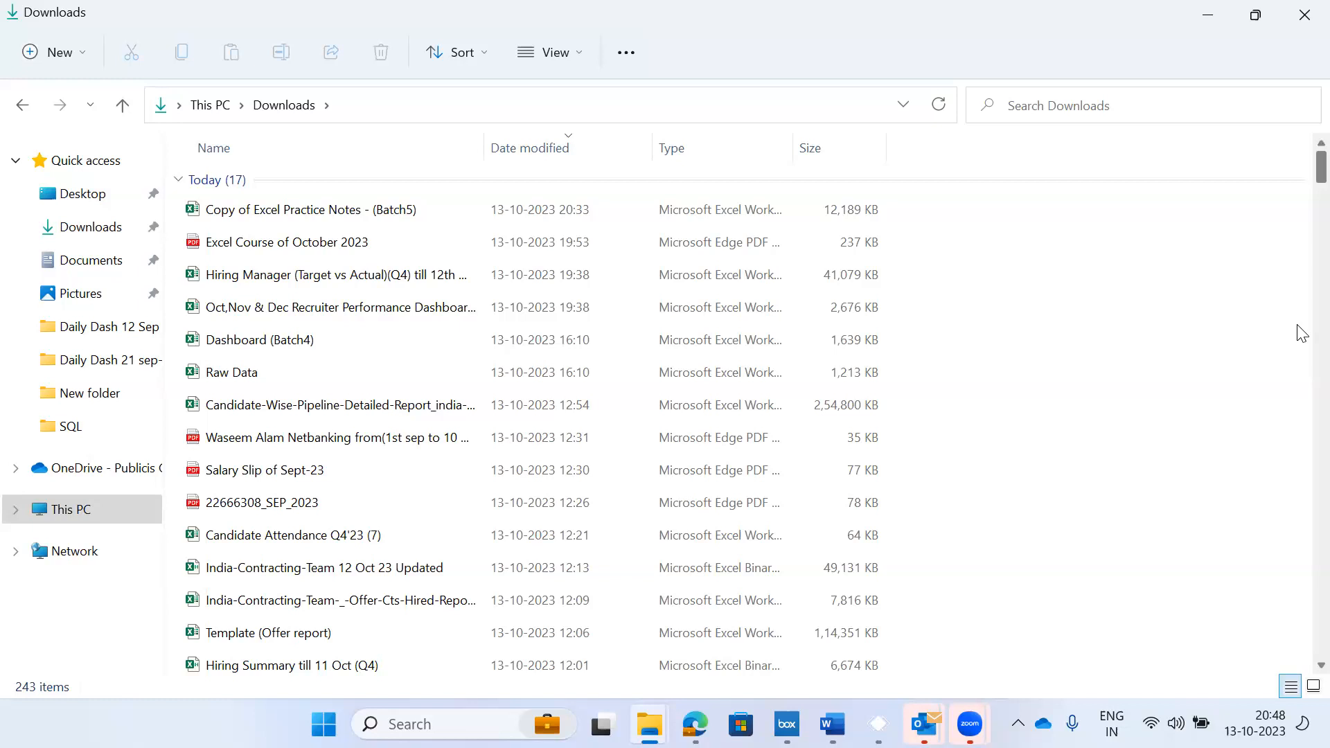
# - Launch Excel with the Windows Run command "excel" and create a blank workbook
pyautogui.press('super+r')
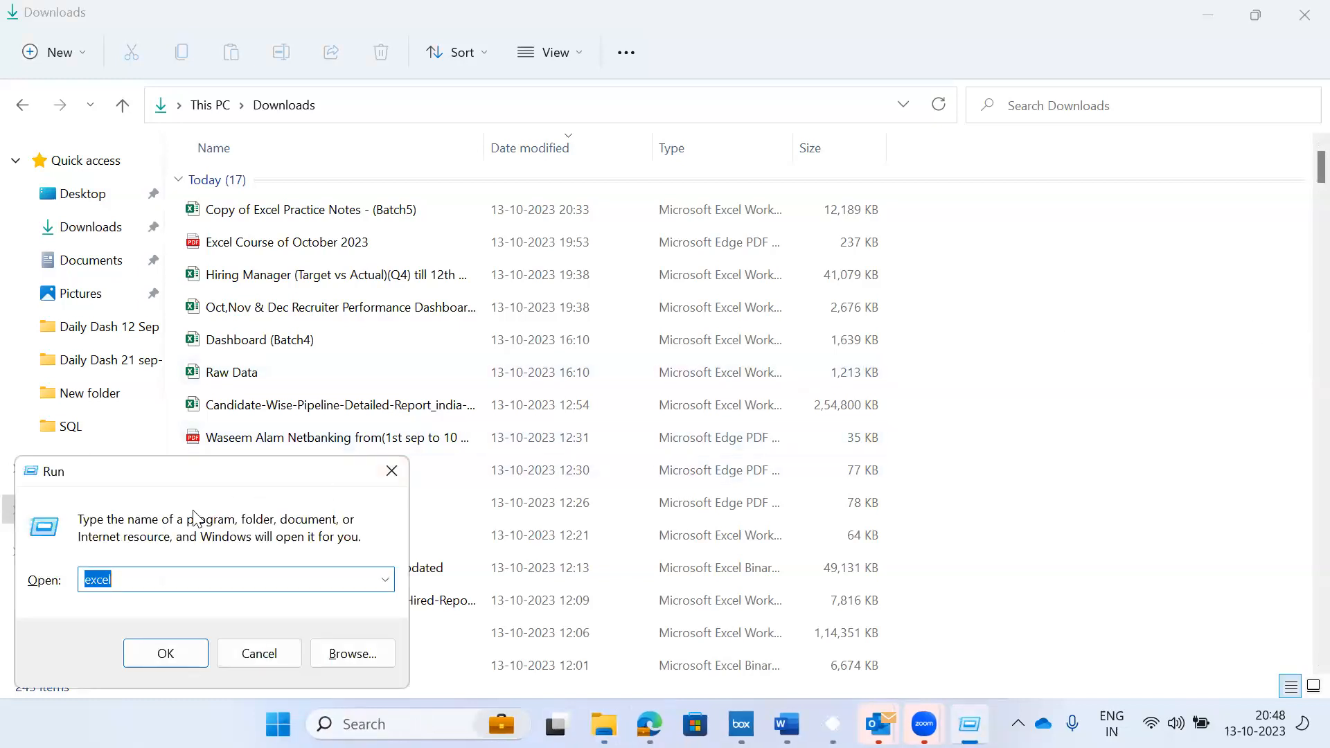
pyautogui.press('Return')
pyautogui.press('super+r')
pyautogui.press('Return')
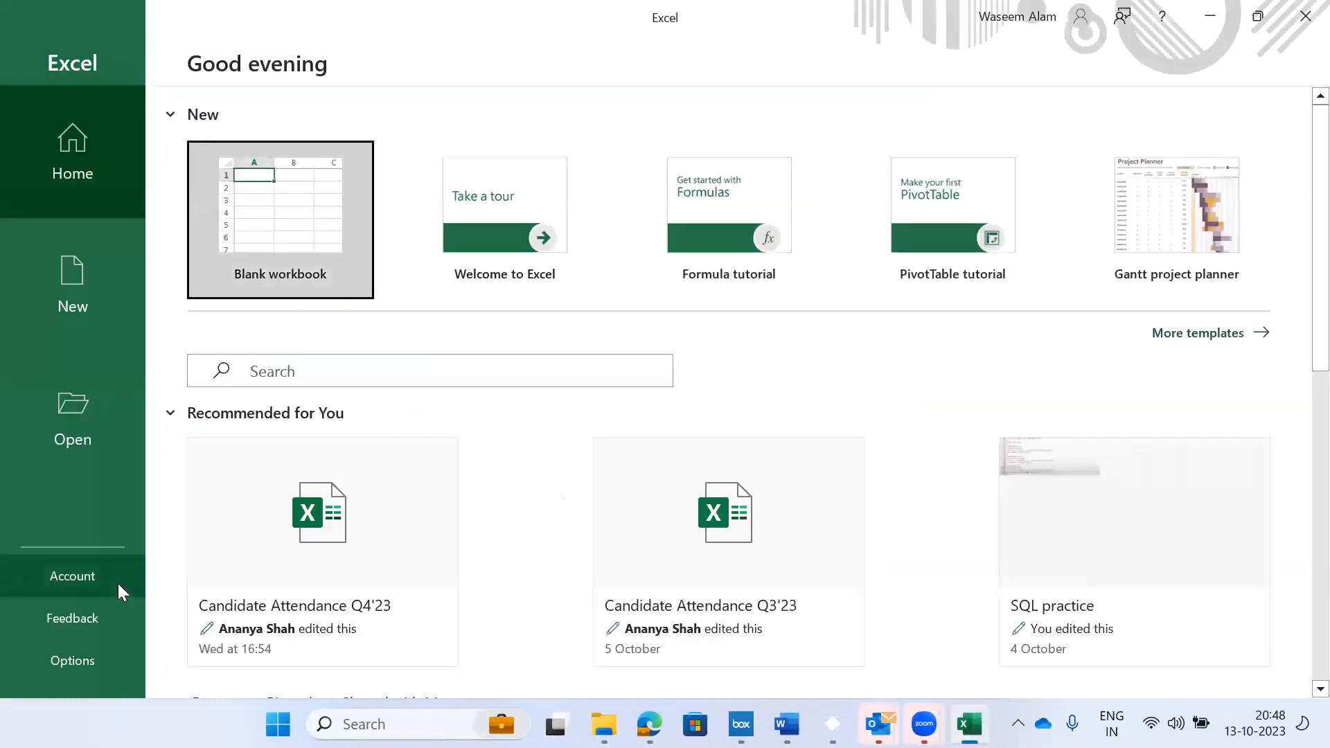
pyautogui.press('Return')
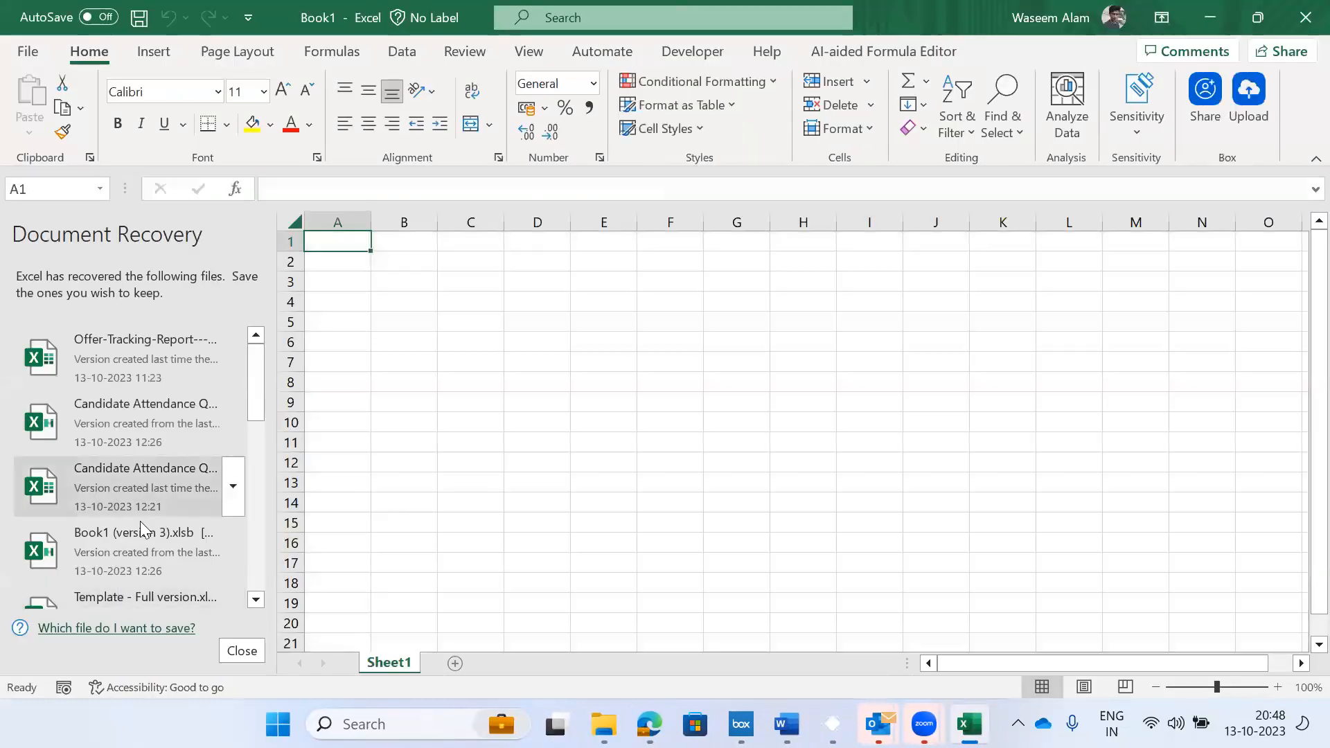
# - Dismiss the Document Recovery list of recovered files
pyautogui.click(242, 650)
pyautogui.click(362, 291)
pyautogui.click(500, 348)
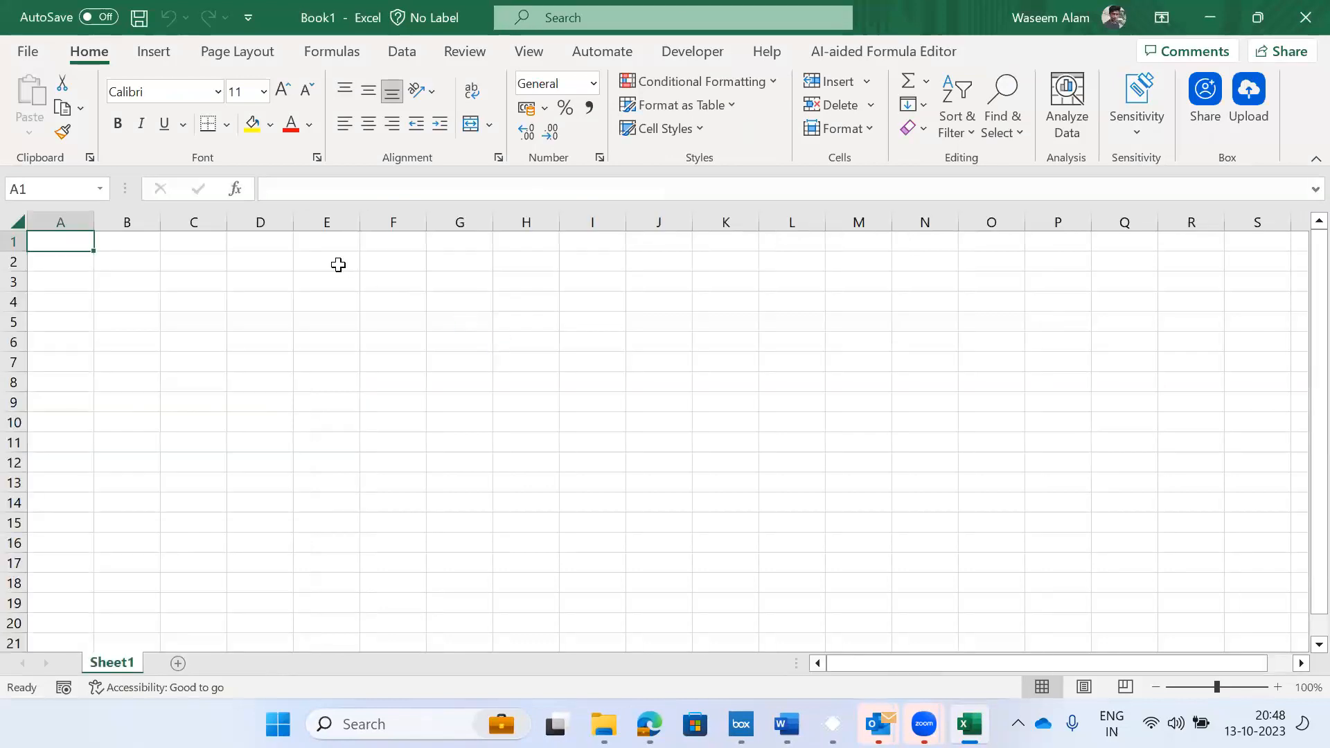
# - Run "excel" from Windows again while Book1 is open and create a second blank workbook
pyautogui.press('super+r')
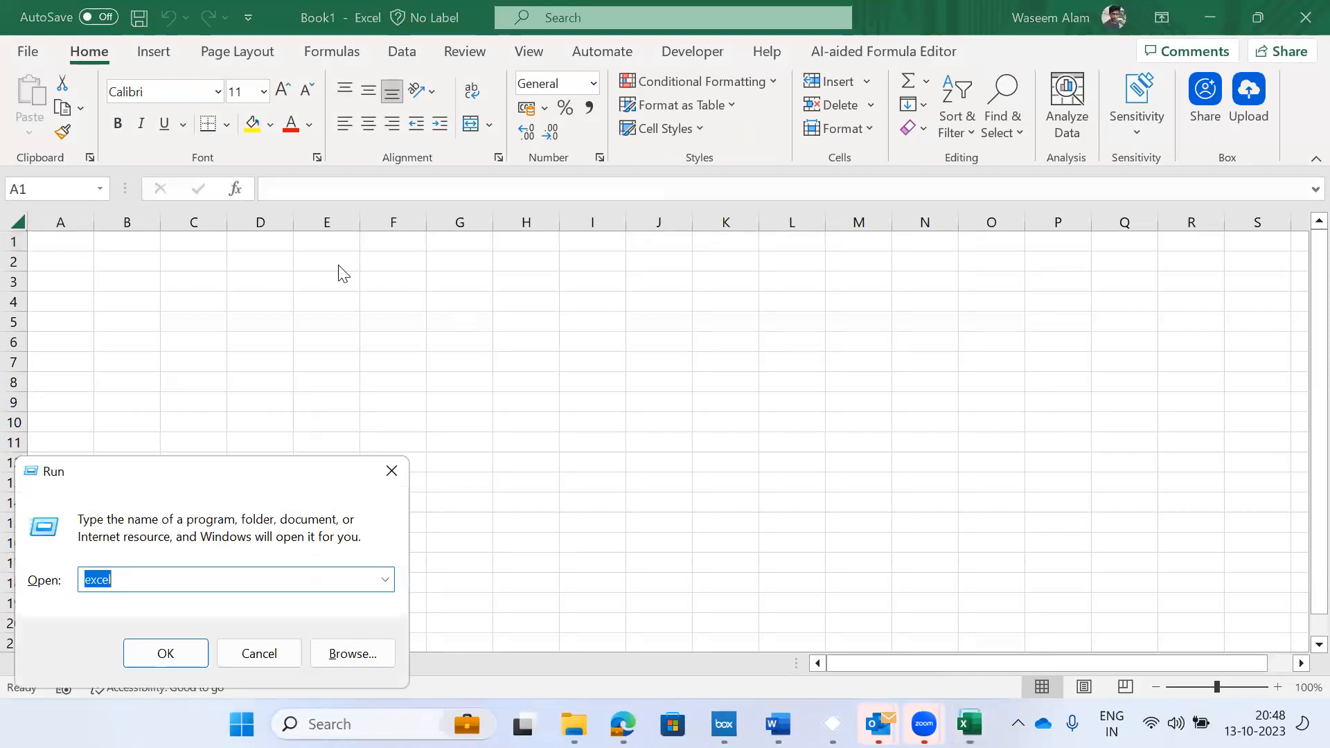
pyautogui.write('e')
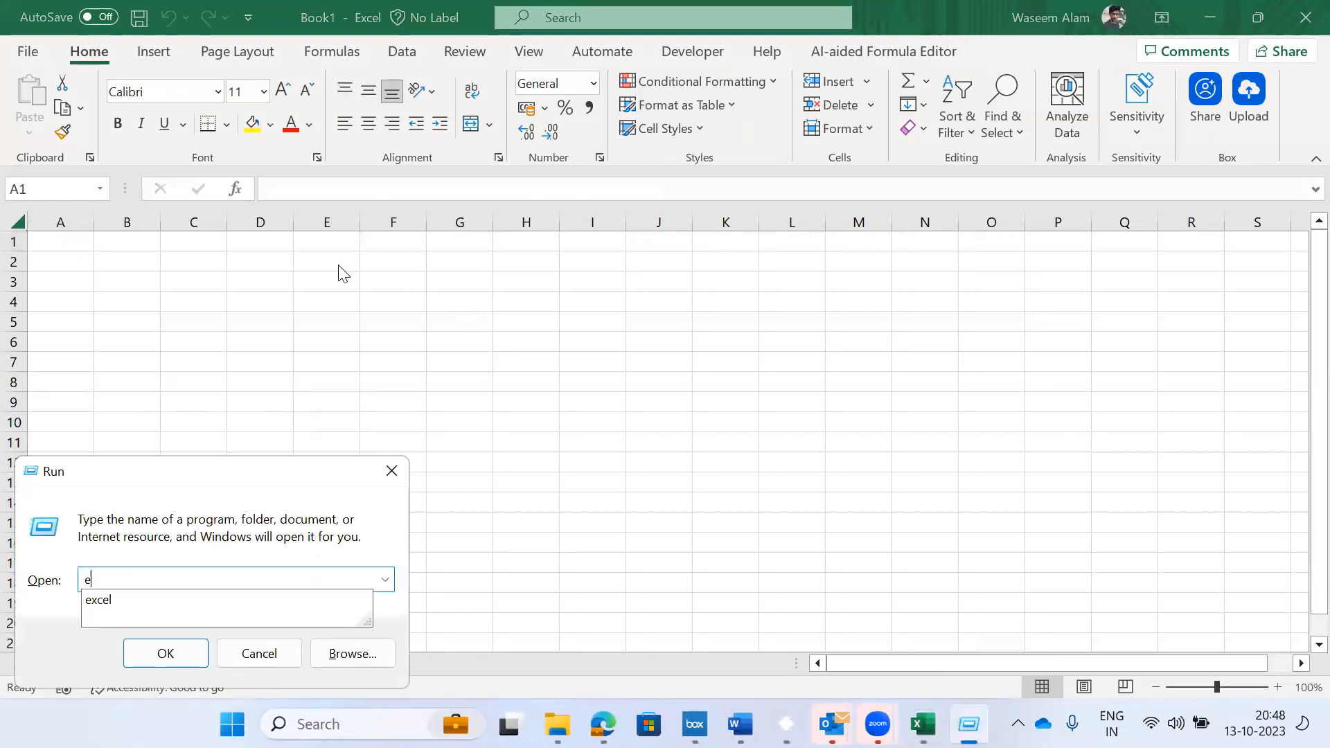
pyautogui.press('Down')
pyautogui.press('Return')
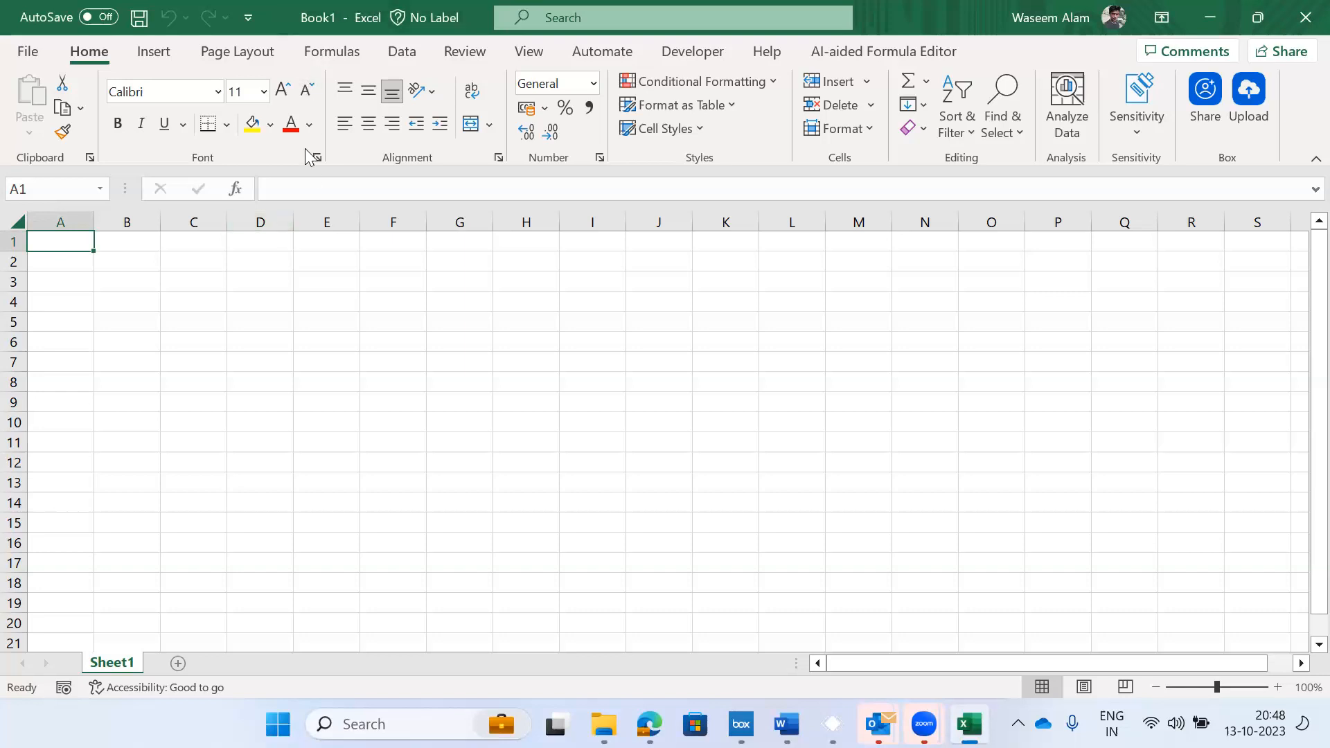
pyautogui.press('super+r')
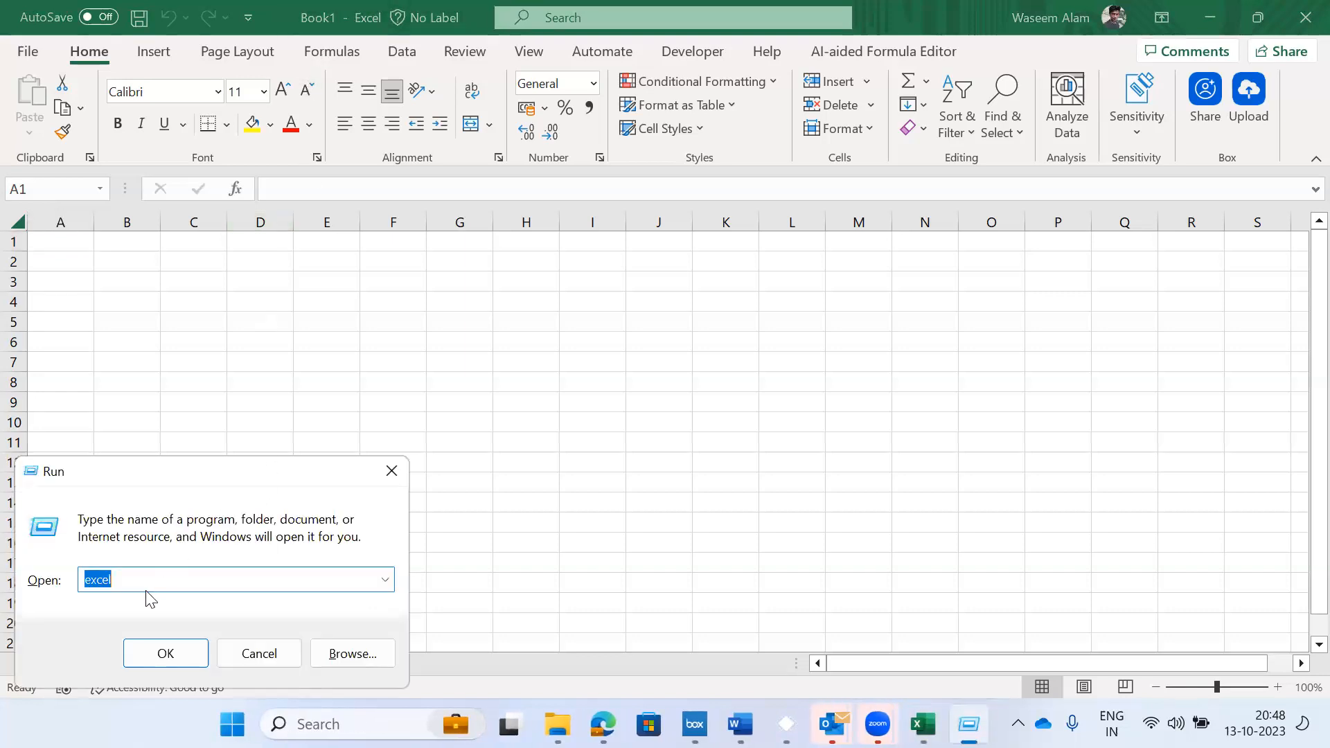
pyautogui.press('Return')
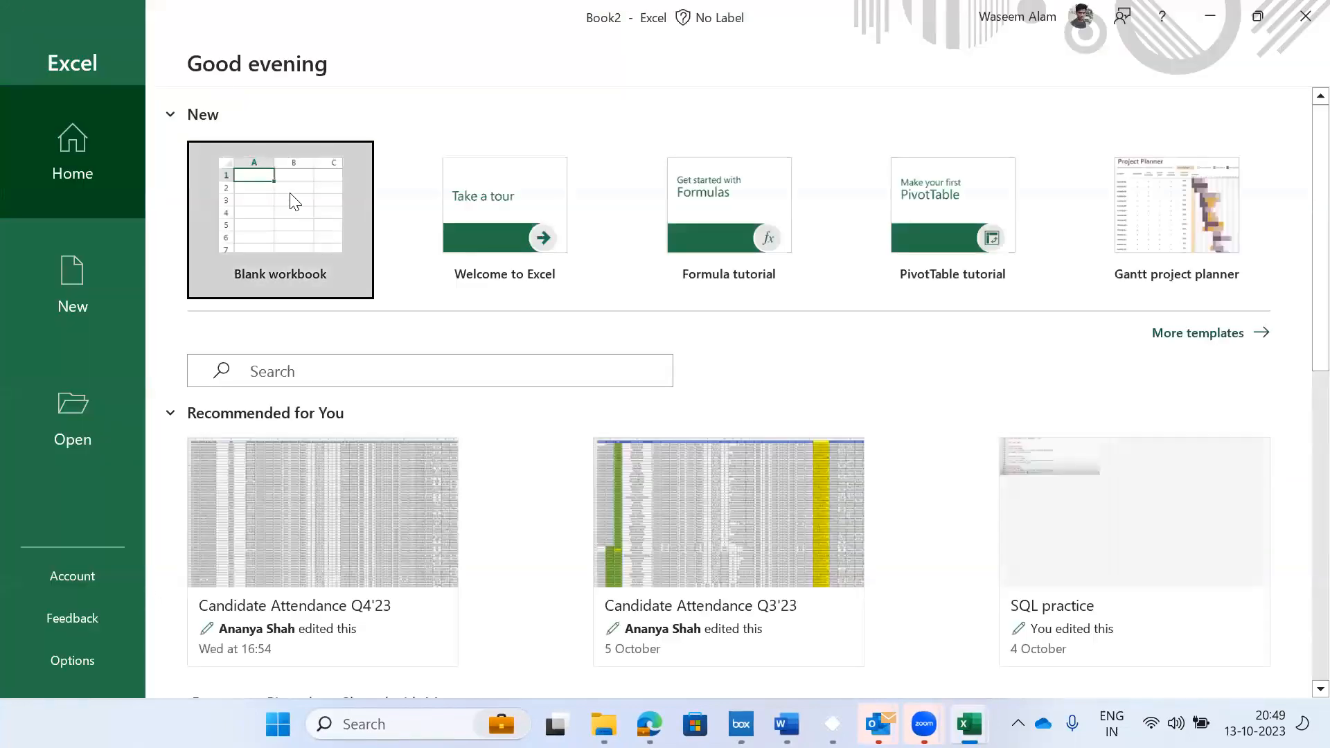
pyautogui.click(290, 198)
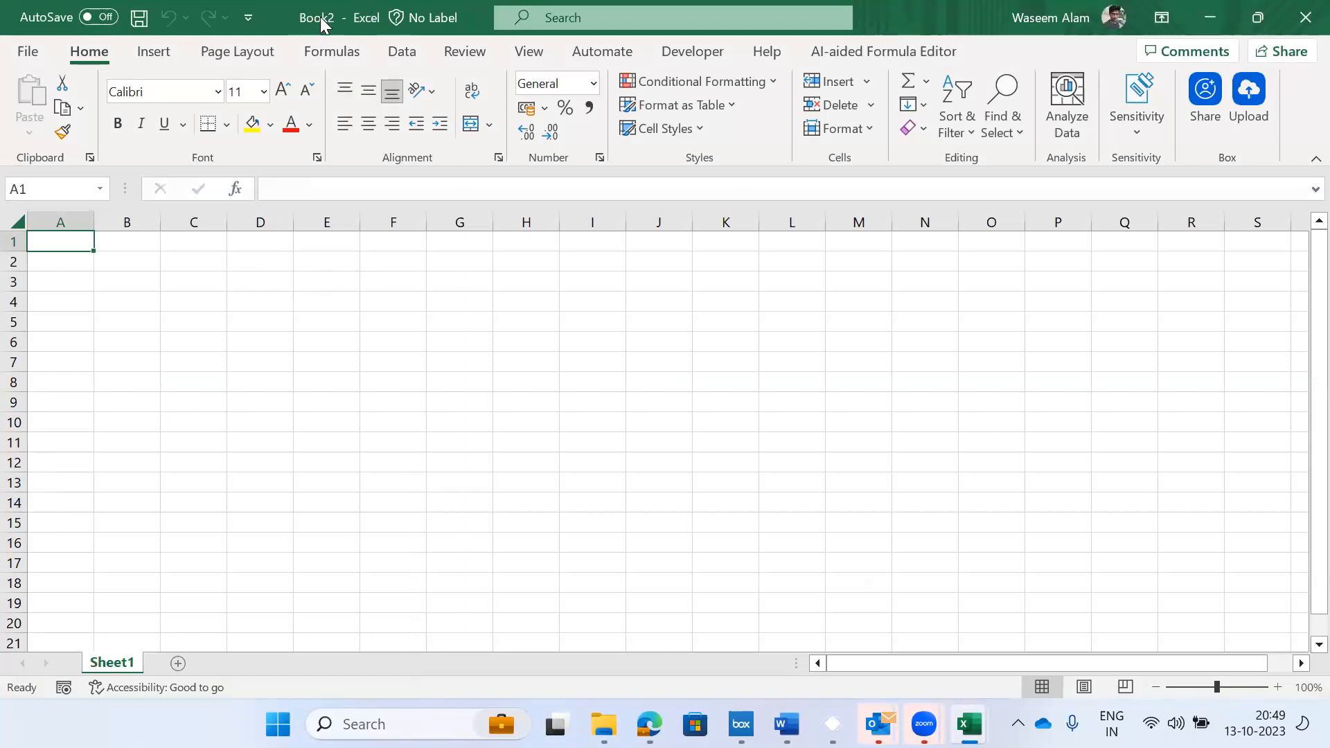
# - Create a third blank workbook directly from within Book2
pyautogui.hotkey('alt', 'Tab')
pyautogui.press('Escape')
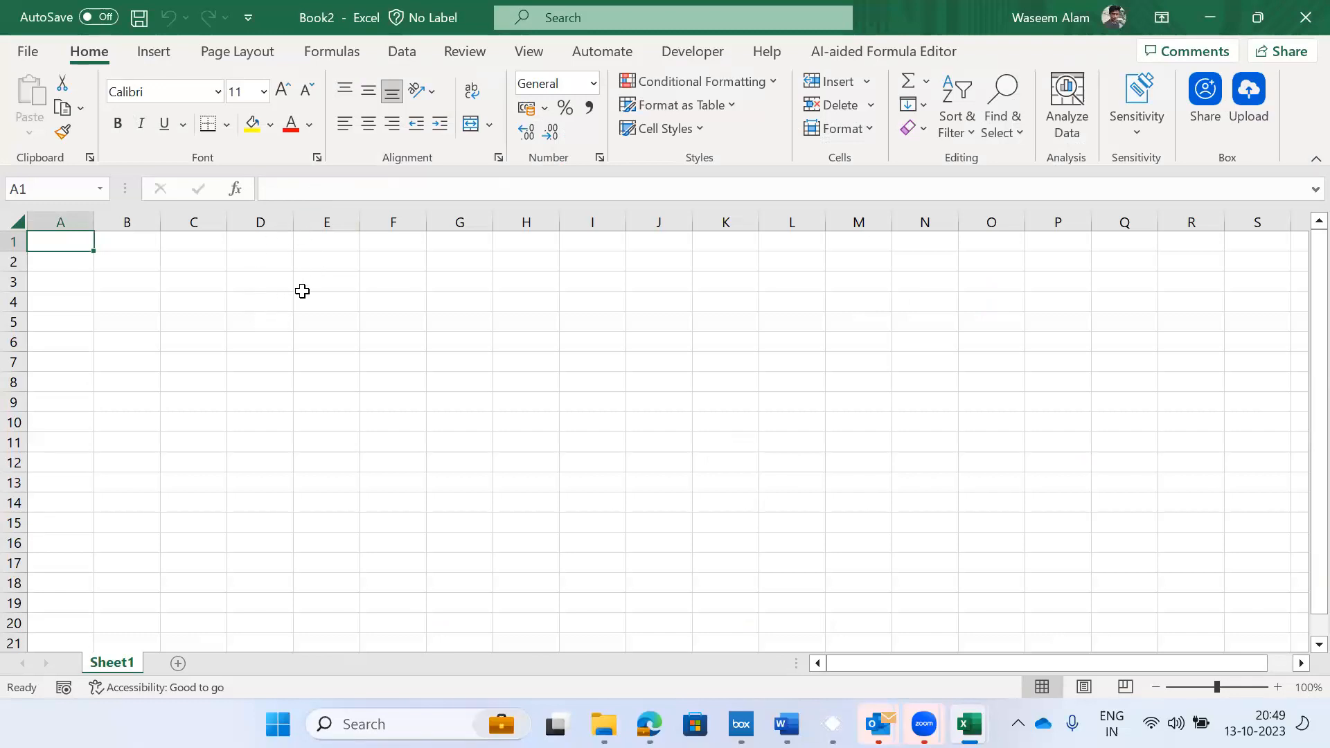
pyautogui.hotkey('ctrl', 'n')
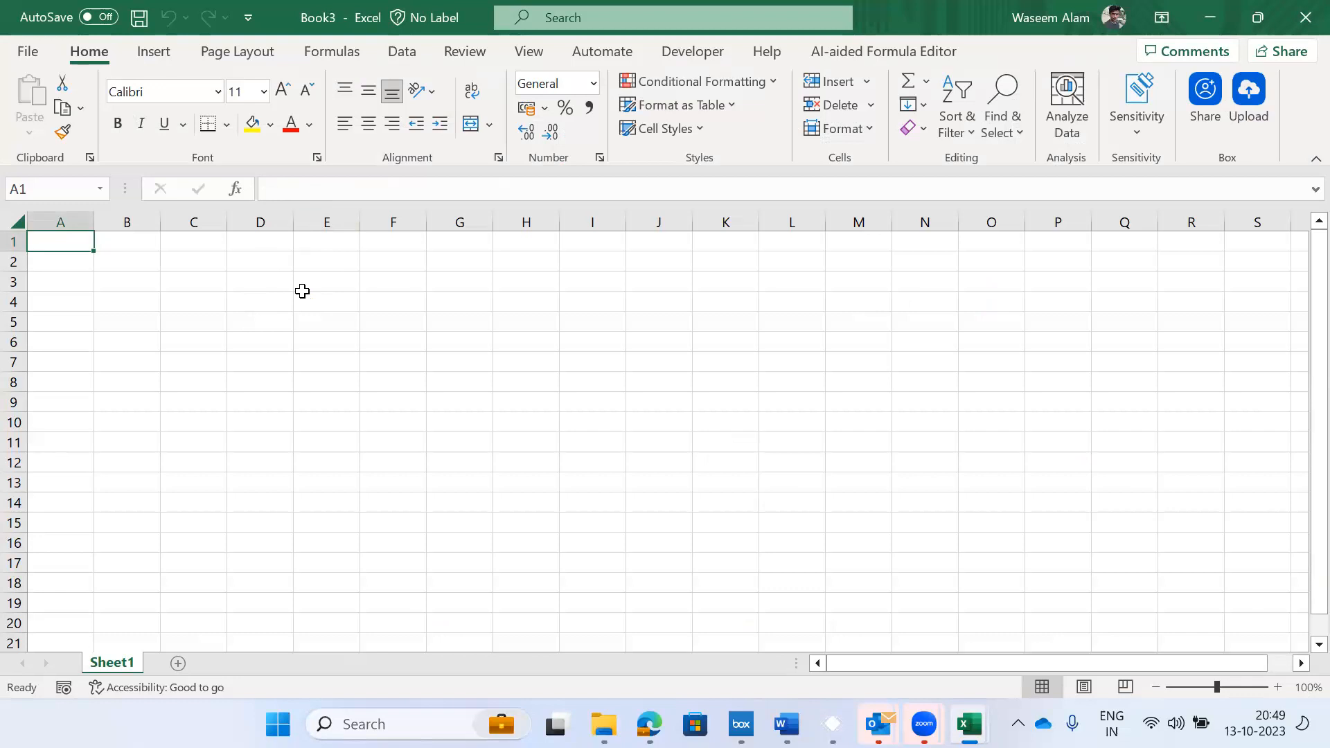
# - Switch to the Downloads folder window and back to the blank workbook Book3
pyautogui.hotkey('alt', 'F11')
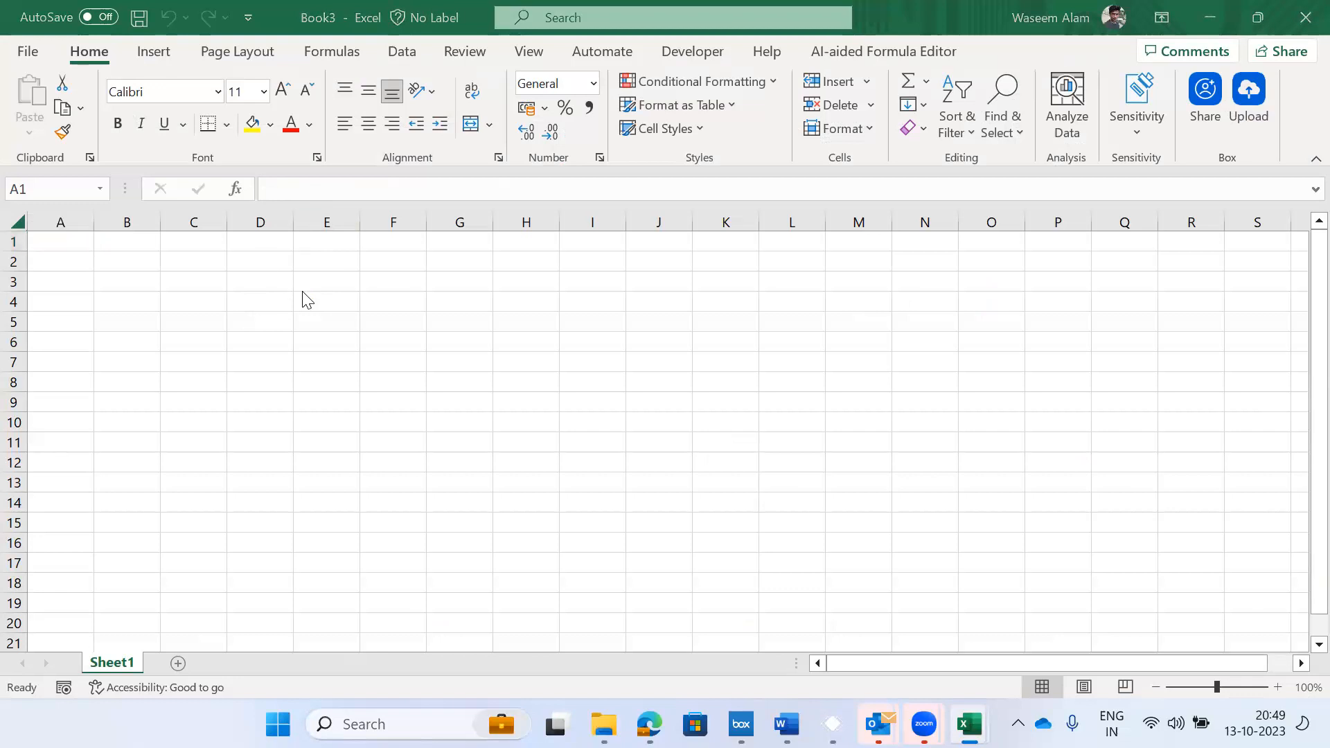
pyautogui.hotkey('alt', 'Tab')
pyautogui.hotkey('alt', 'Tab')
pyautogui.hotkey('alt', 'Tab')
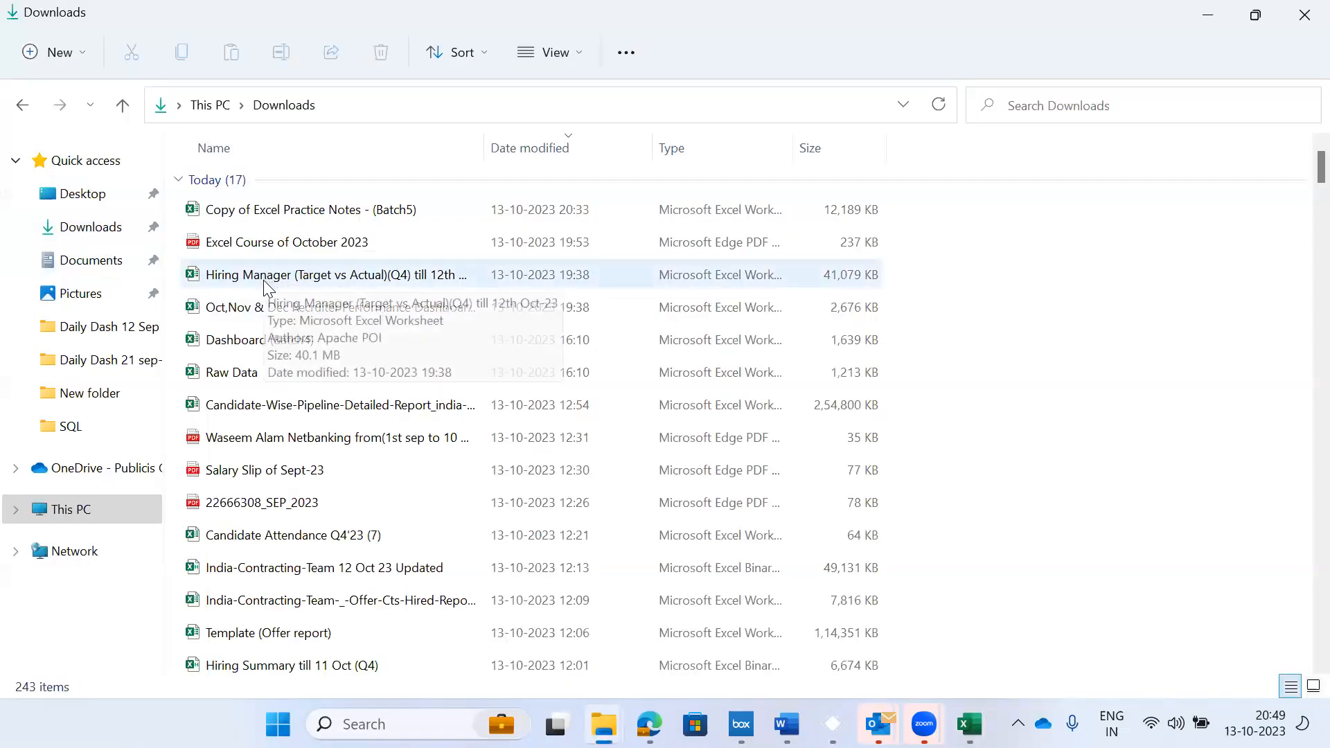
pyautogui.hotkey('alt', 'Tab')
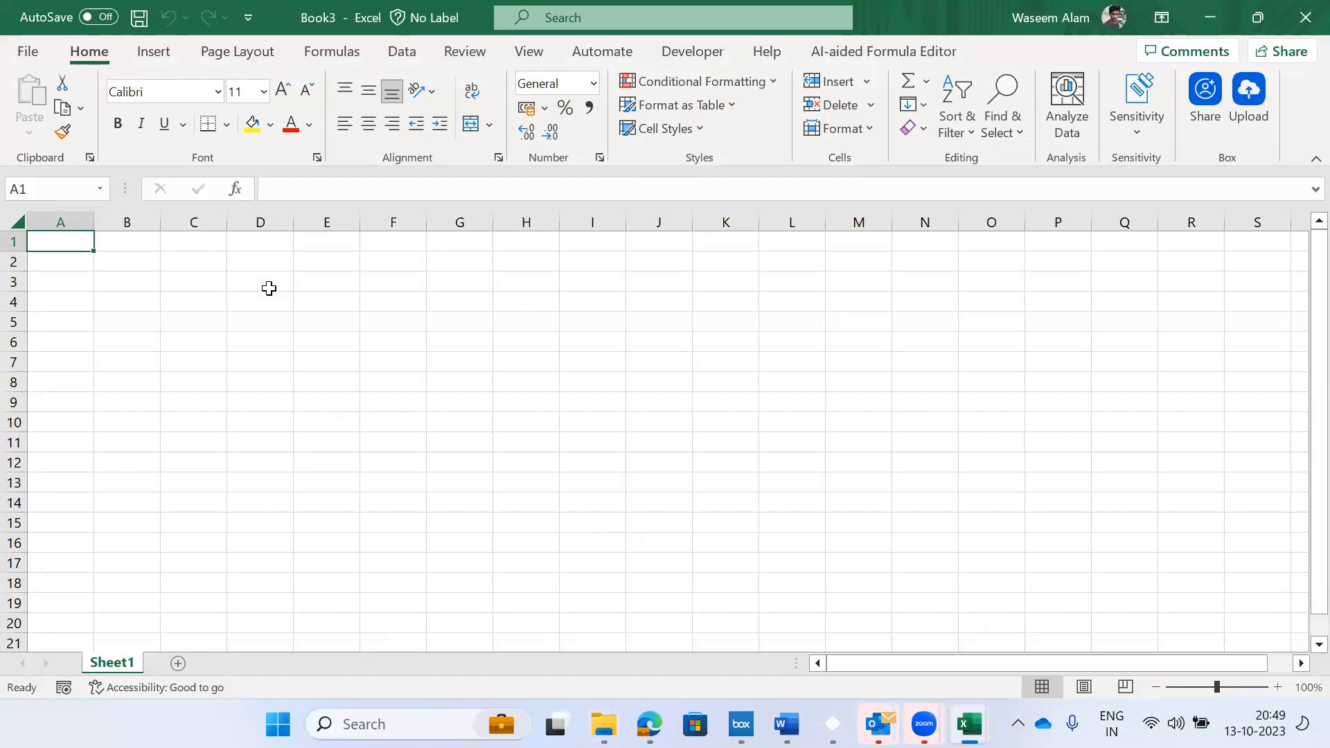
pyautogui.write('CT')
pyautogui.press('Escape')
pyautogui.press('Right')
pyautogui.press('Right')
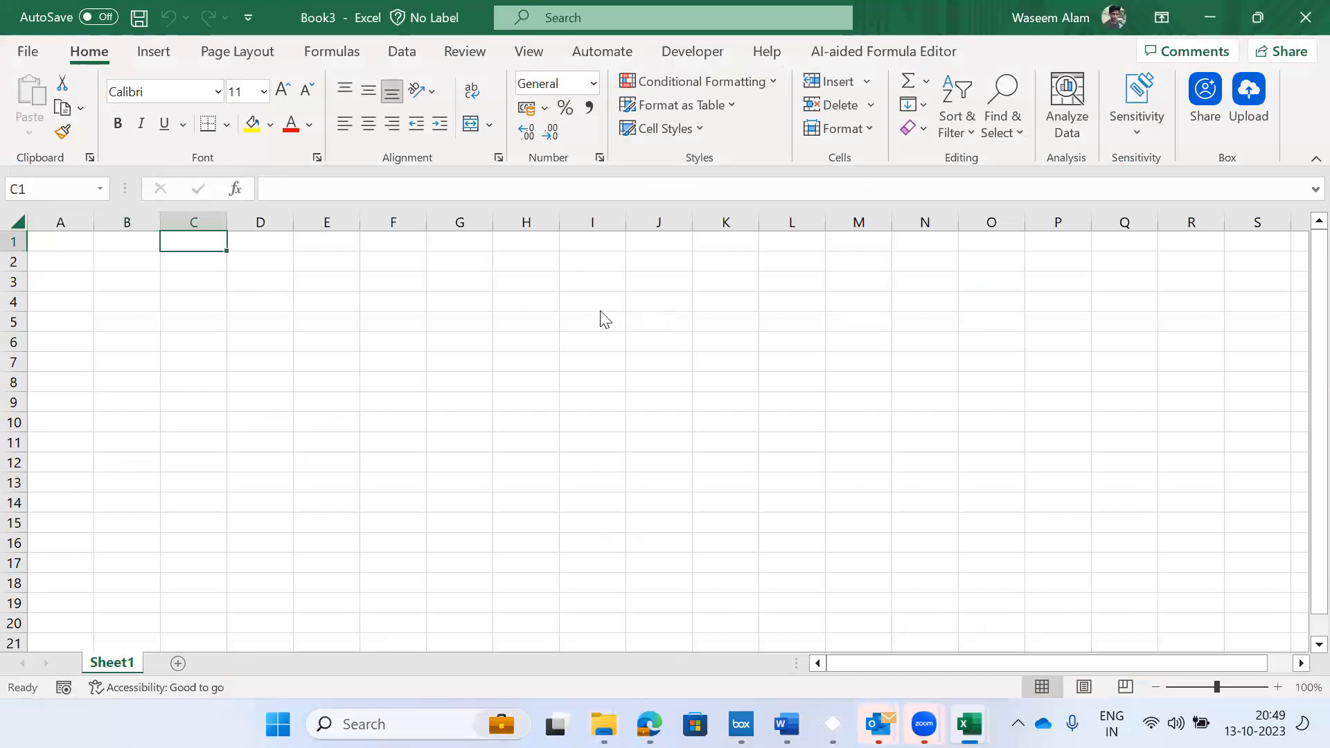
pyautogui.press('super+Tab')
pyautogui.press('Escape')
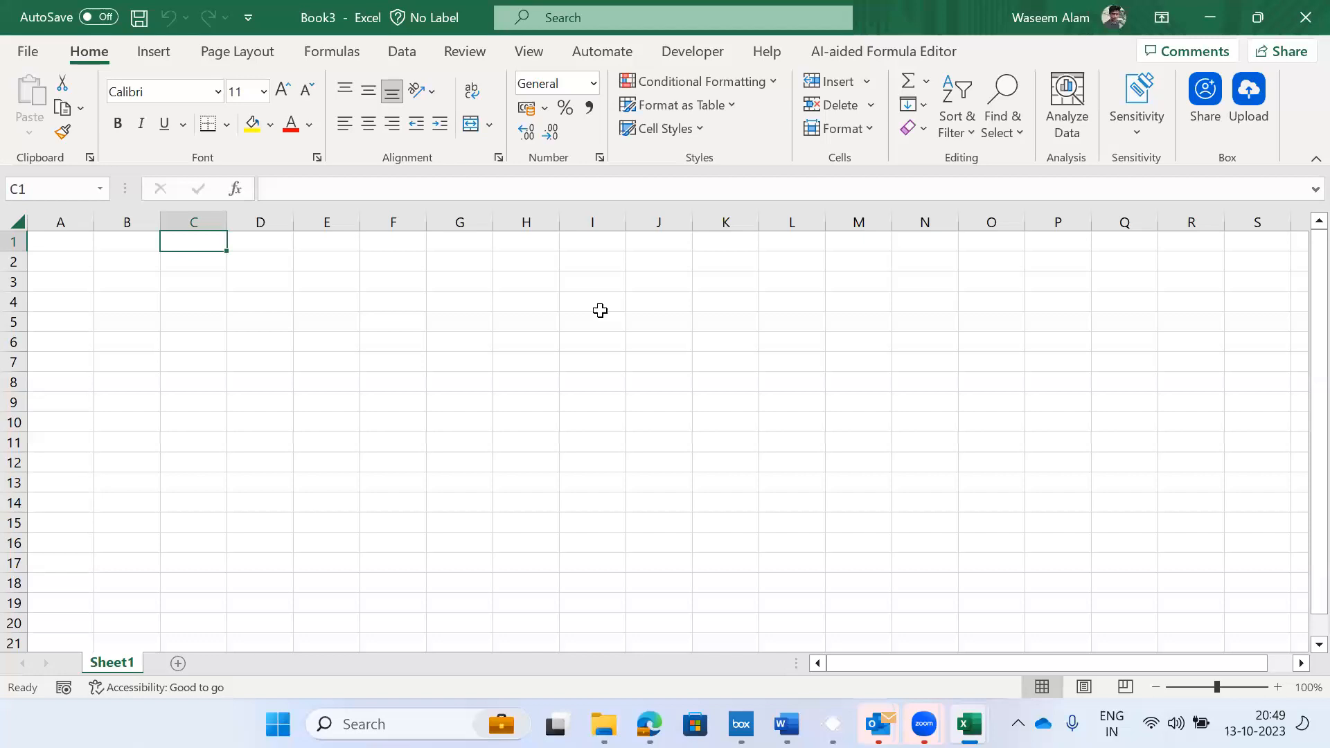
# - Close all three open blank workbooks, Book3, Book2 and Book1
pyautogui.click(1300, 5)
pyautogui.click(1302, 10)
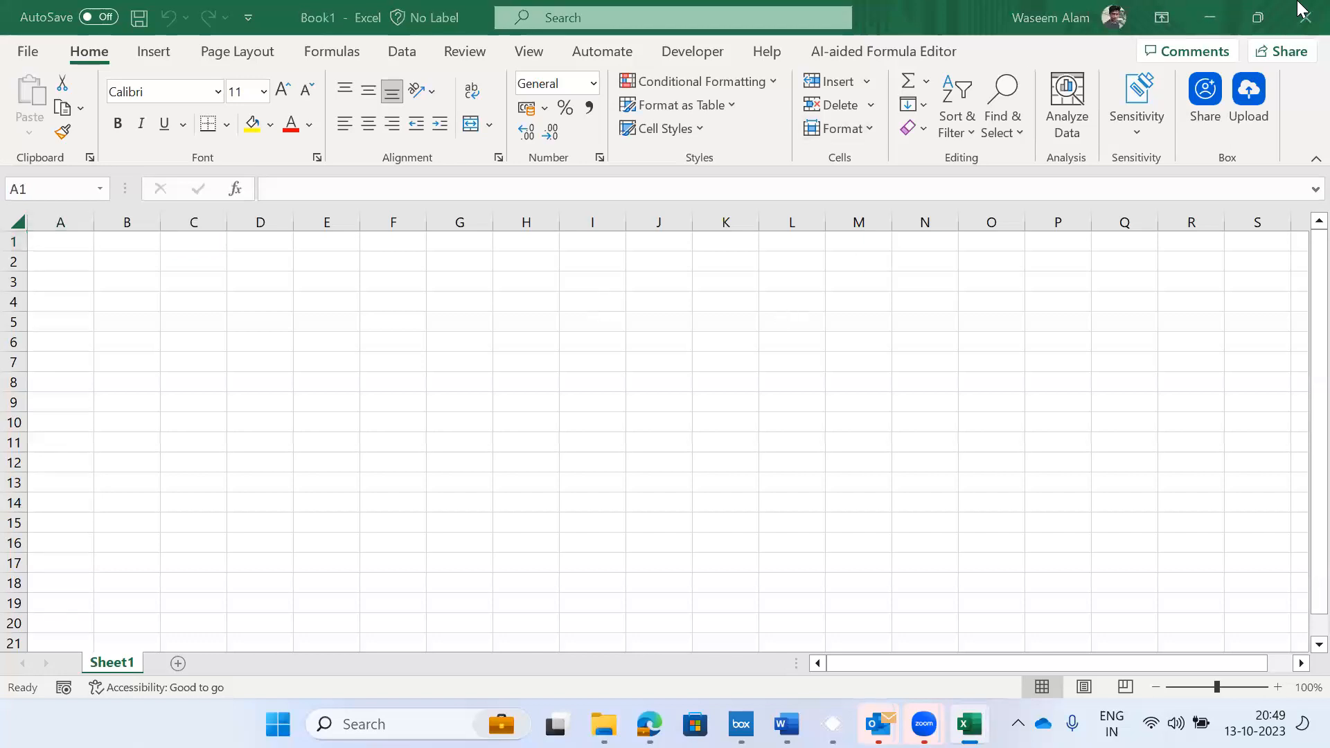
pyautogui.click(308, 721)
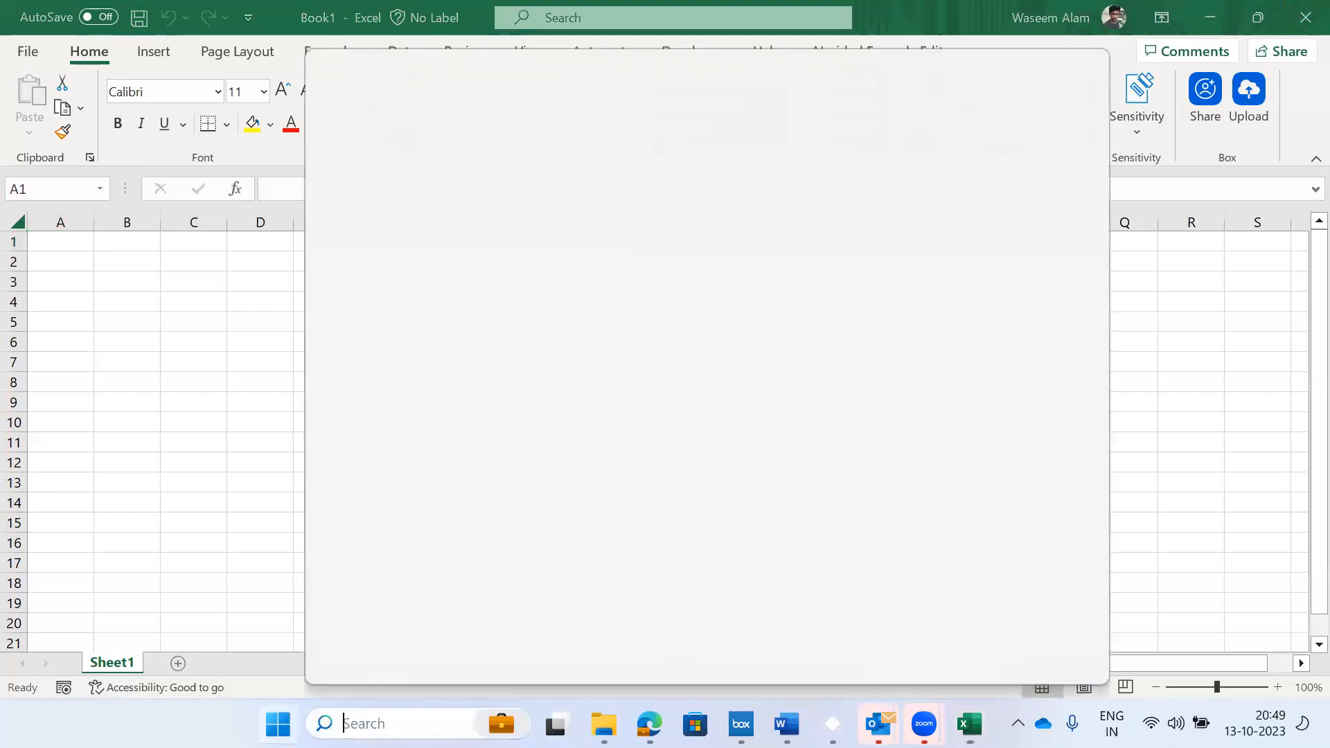
pyautogui.press('Escape')
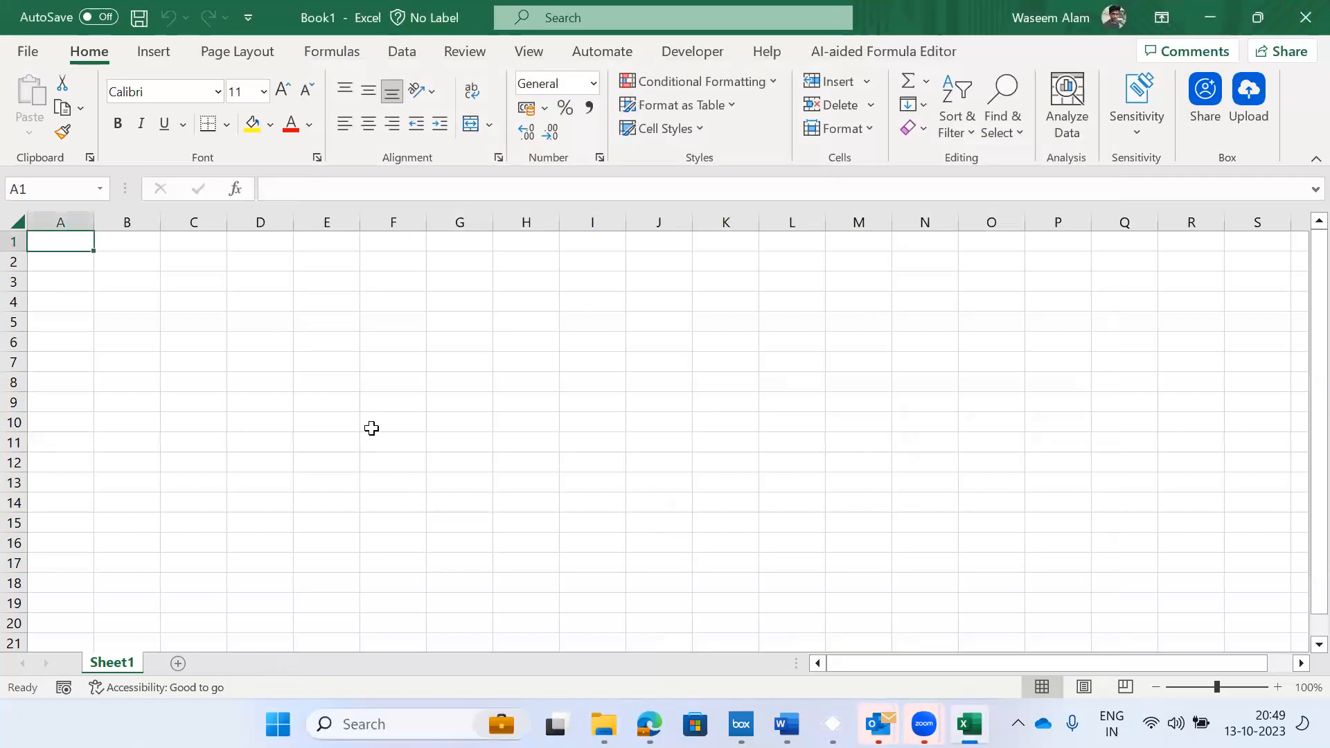
pyautogui.click(1304, 11)
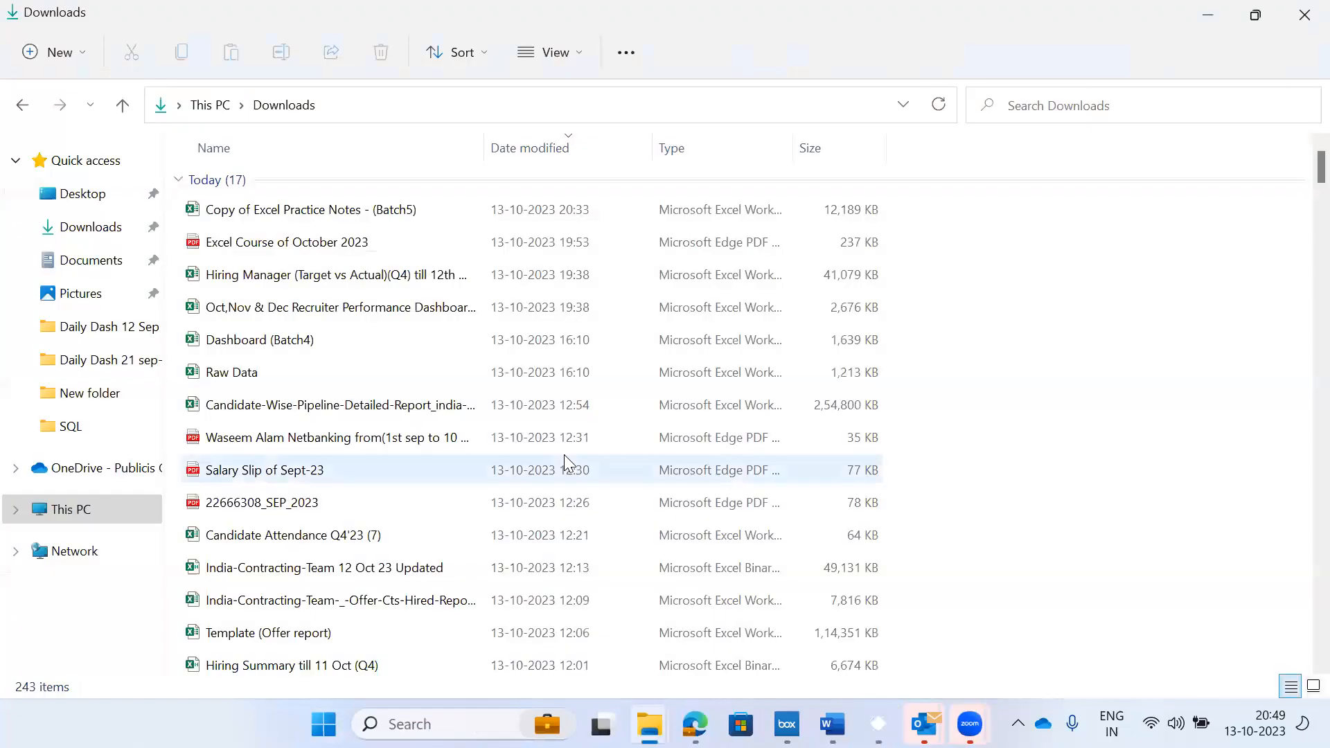
# - Launch Excel from the Run dialog with "excel", create a blank workbook and restore its maximized window to a smaller size
pyautogui.press('super+r')
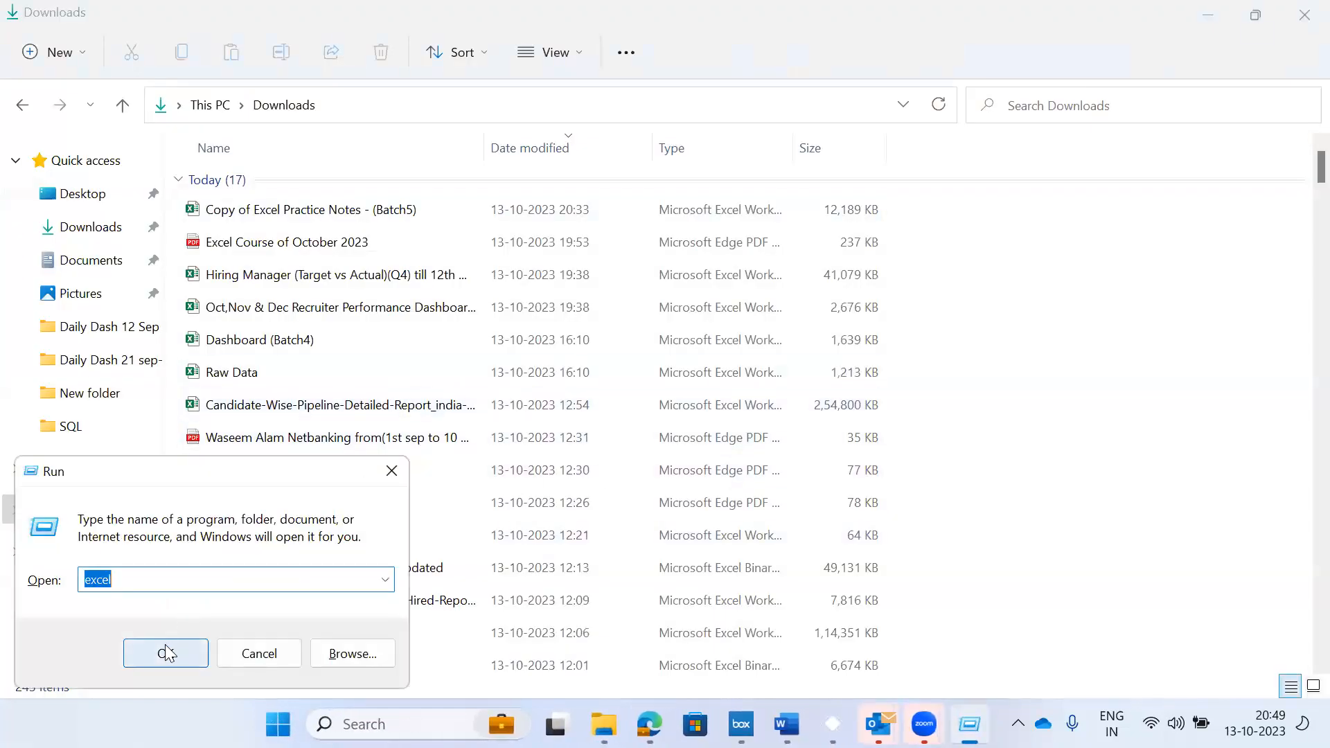
pyautogui.click(171, 652)
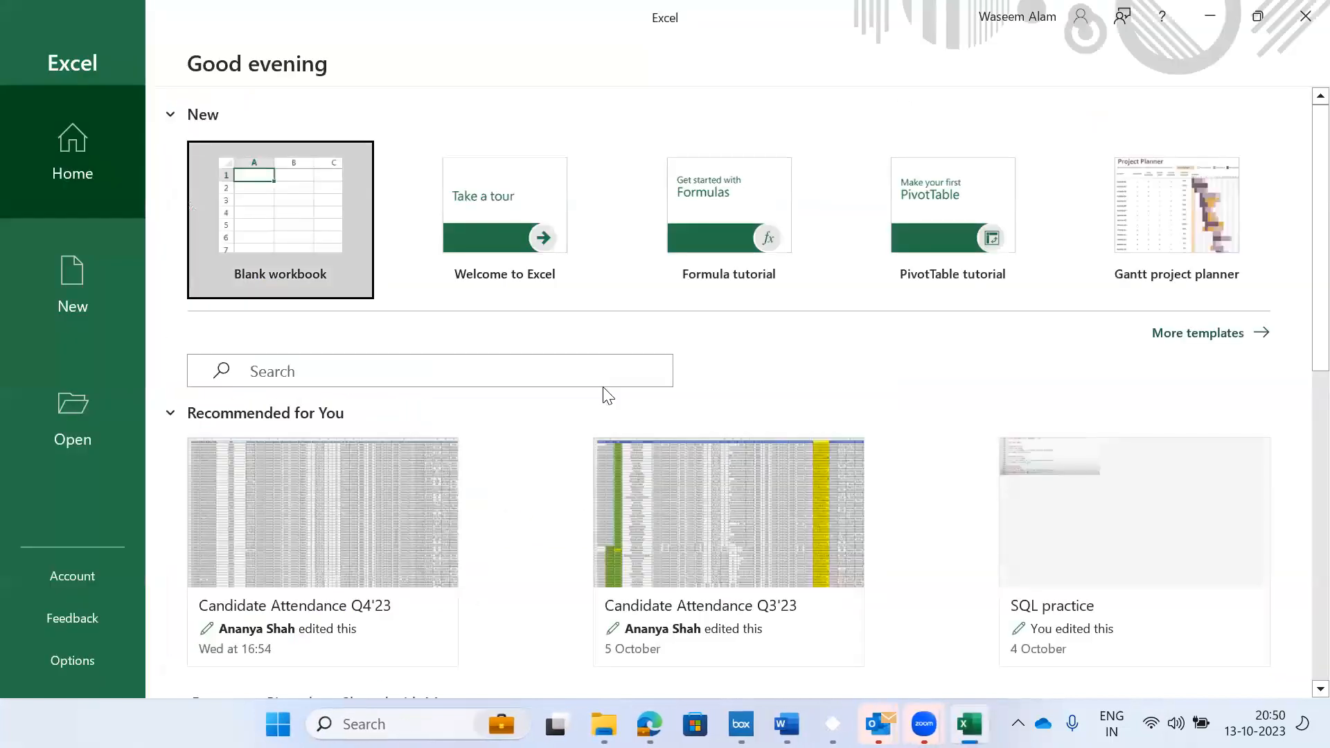
pyautogui.click(286, 243)
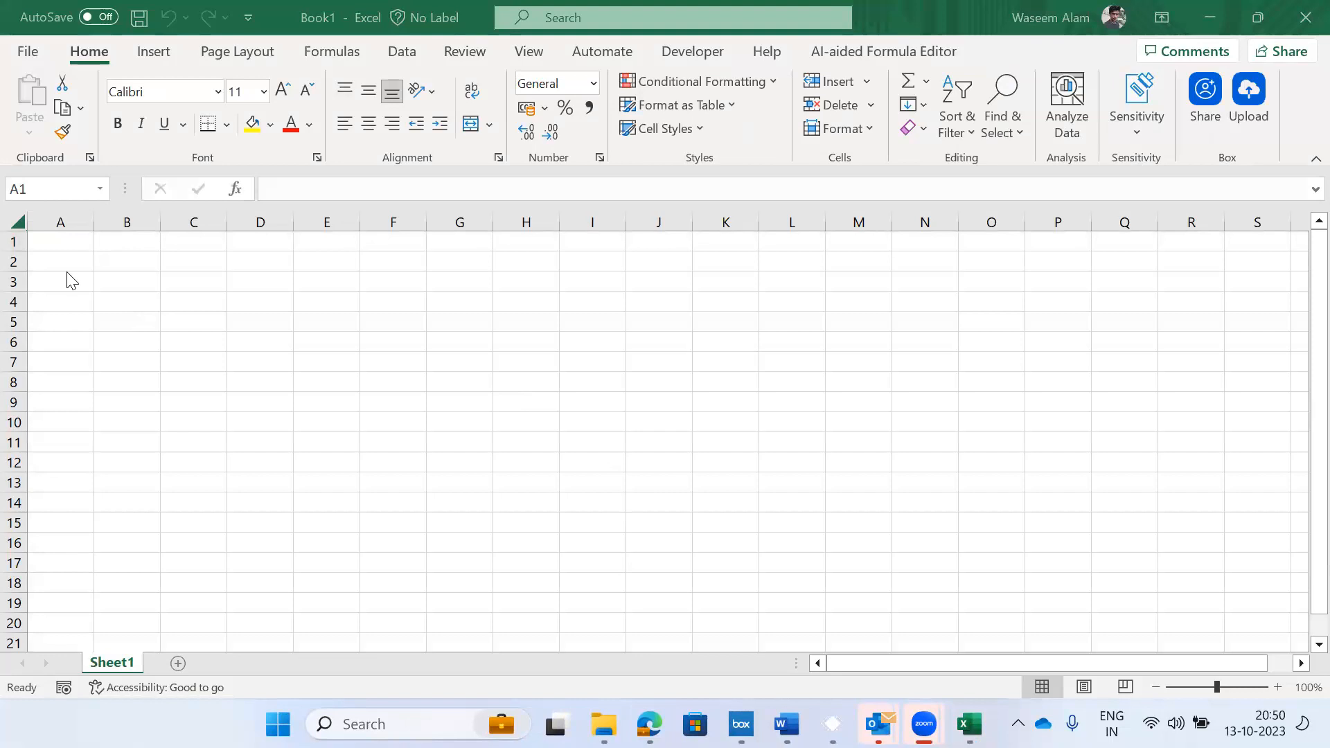
pyautogui.click(1257, 17)
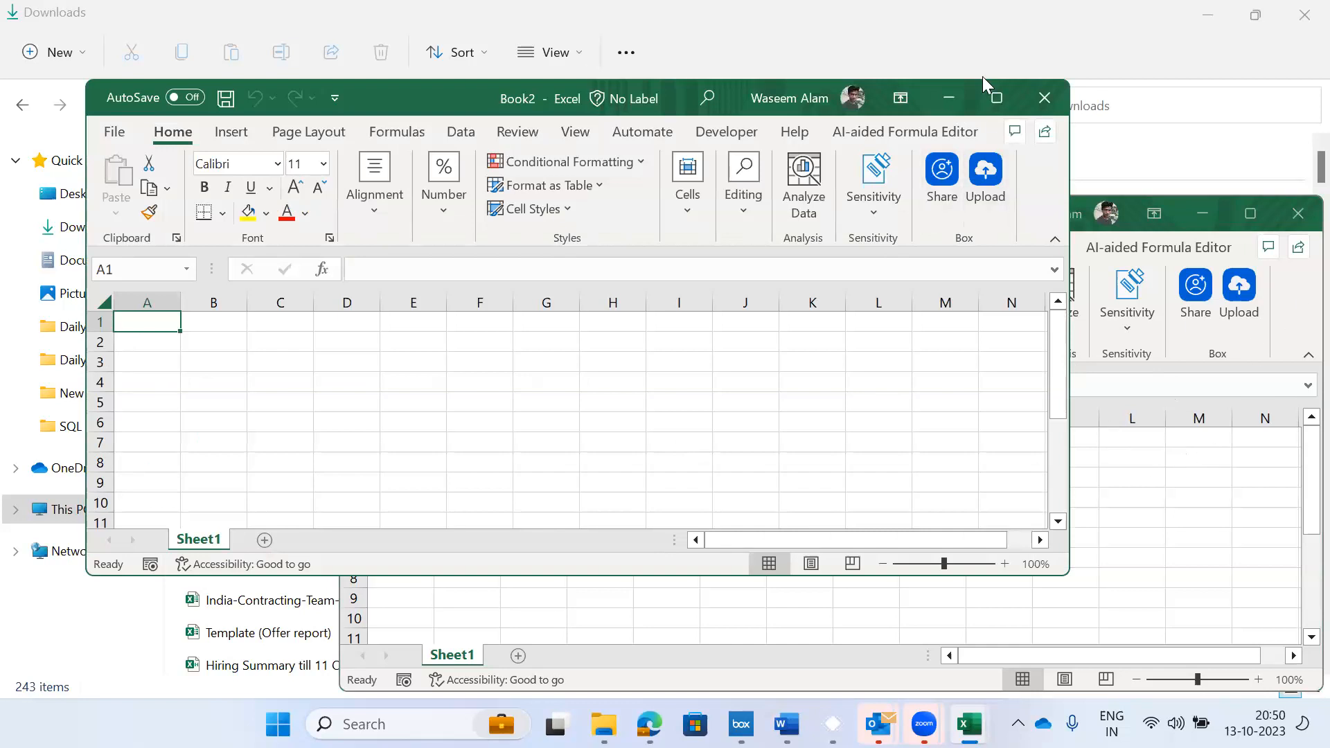
# - Minimize the blank workbooks Book2 and Book1, briefly bringing Book2 back maximized before minimizing it again
pyautogui.click(952, 104)
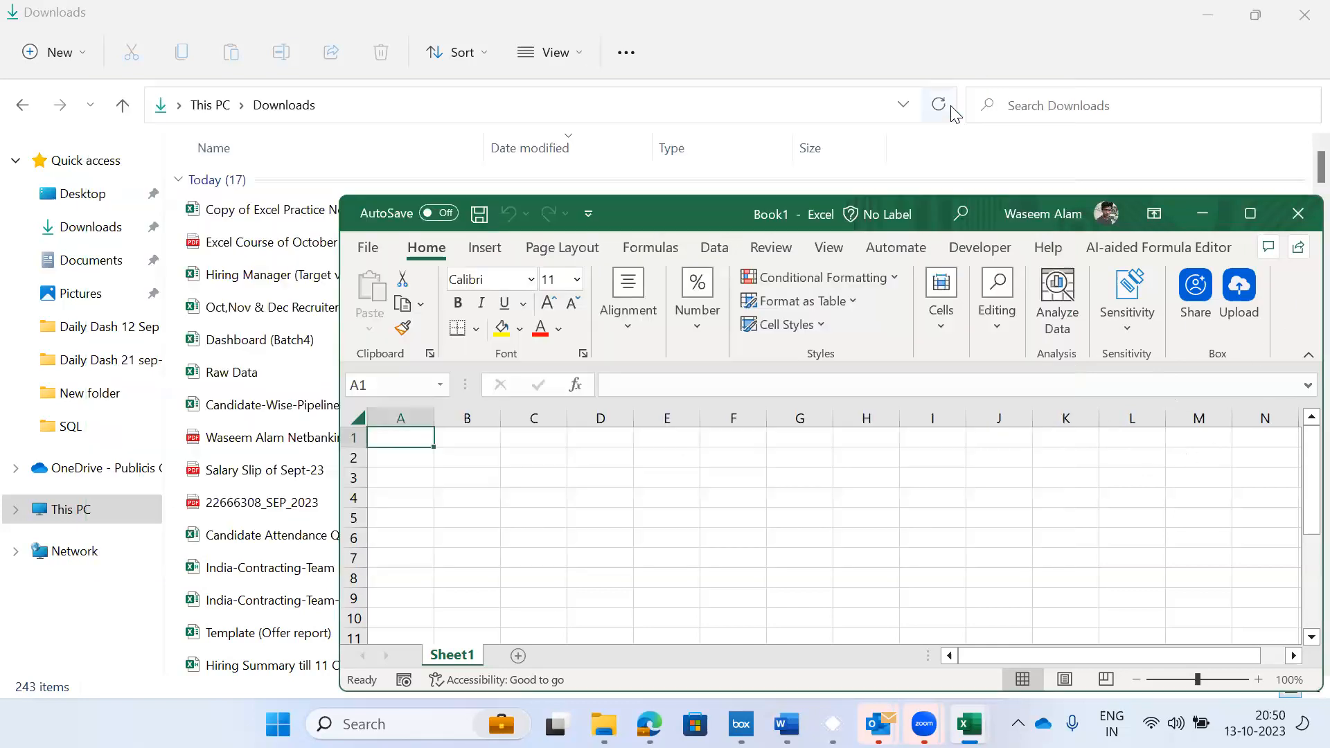
pyautogui.click(1204, 212)
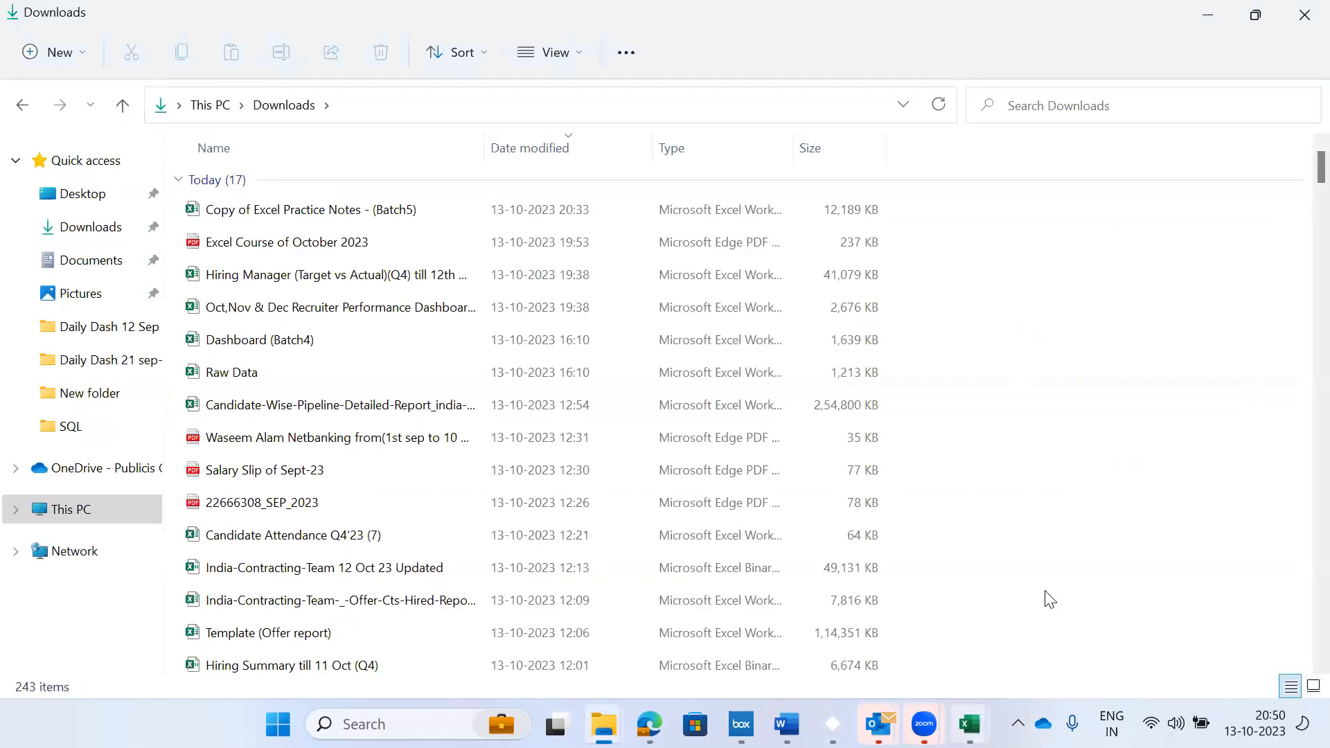
pyautogui.click(1073, 571)
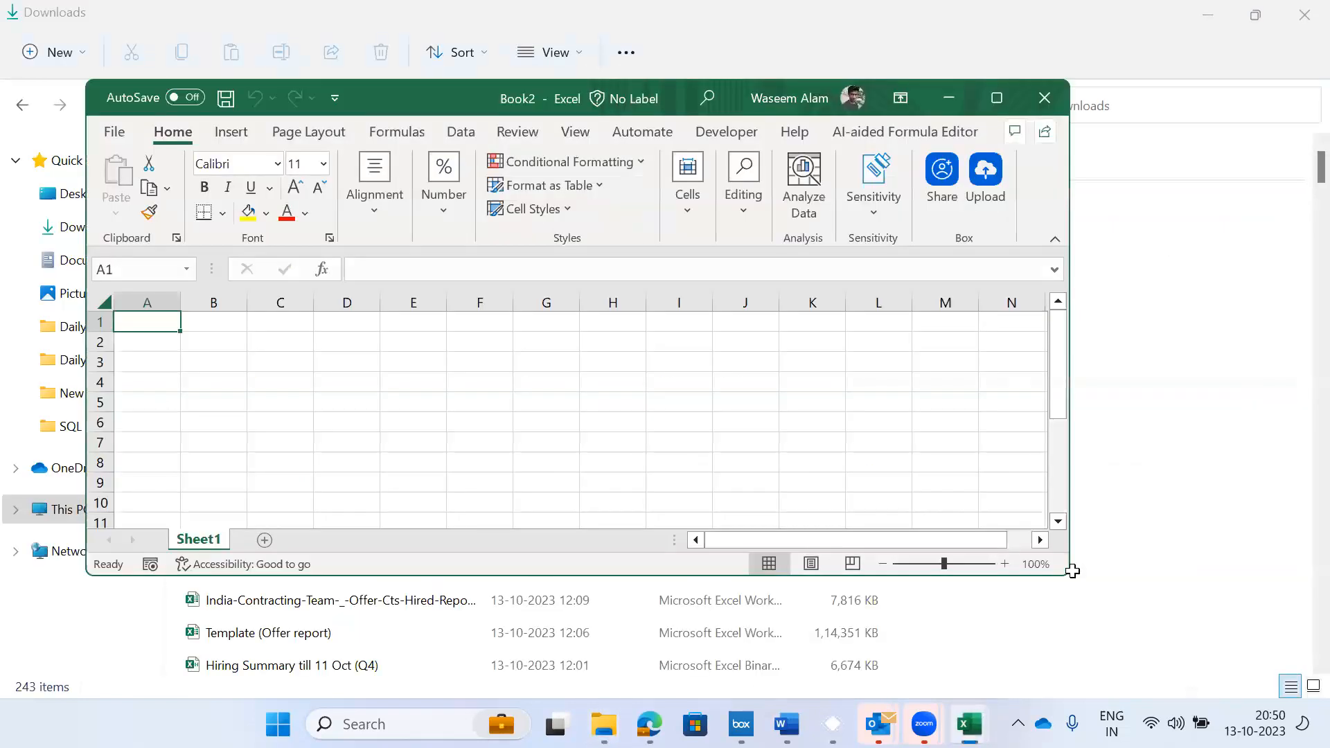
pyautogui.click(997, 98)
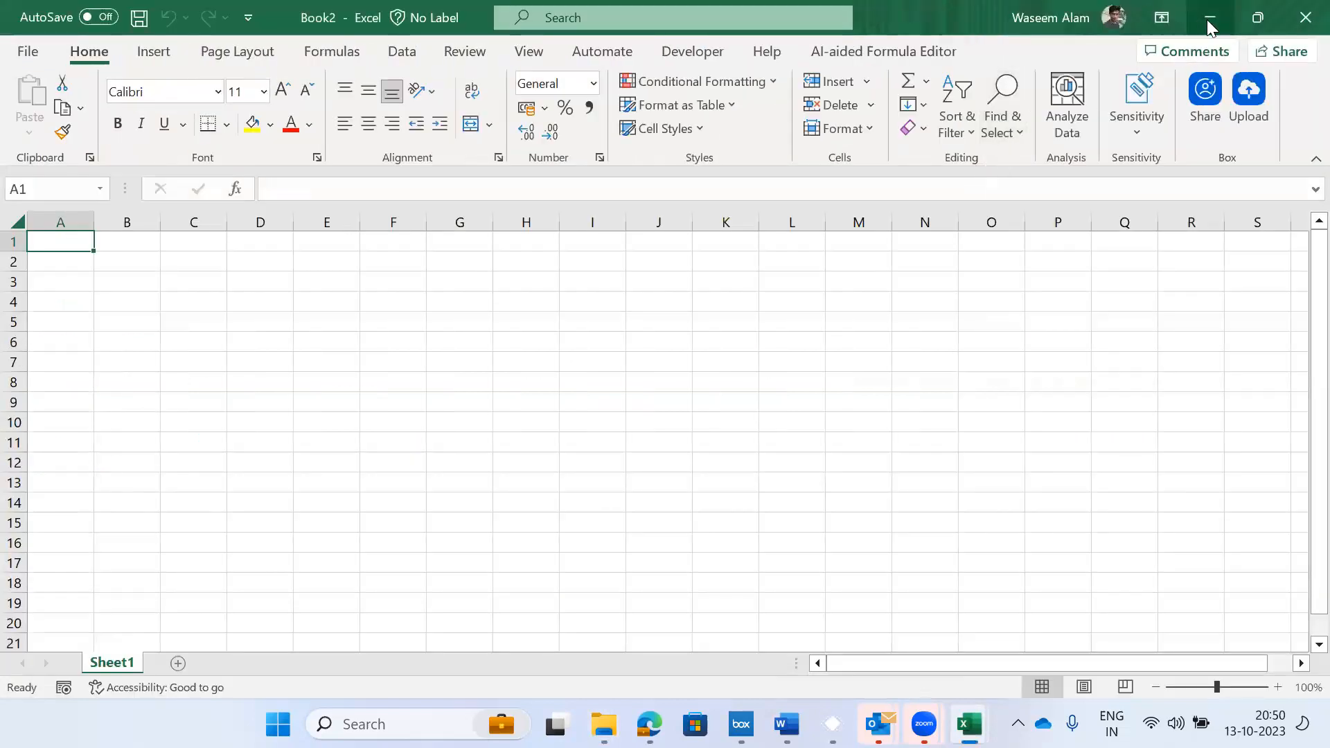
pyautogui.click(1206, 19)
pyautogui.moveTo(968, 724)
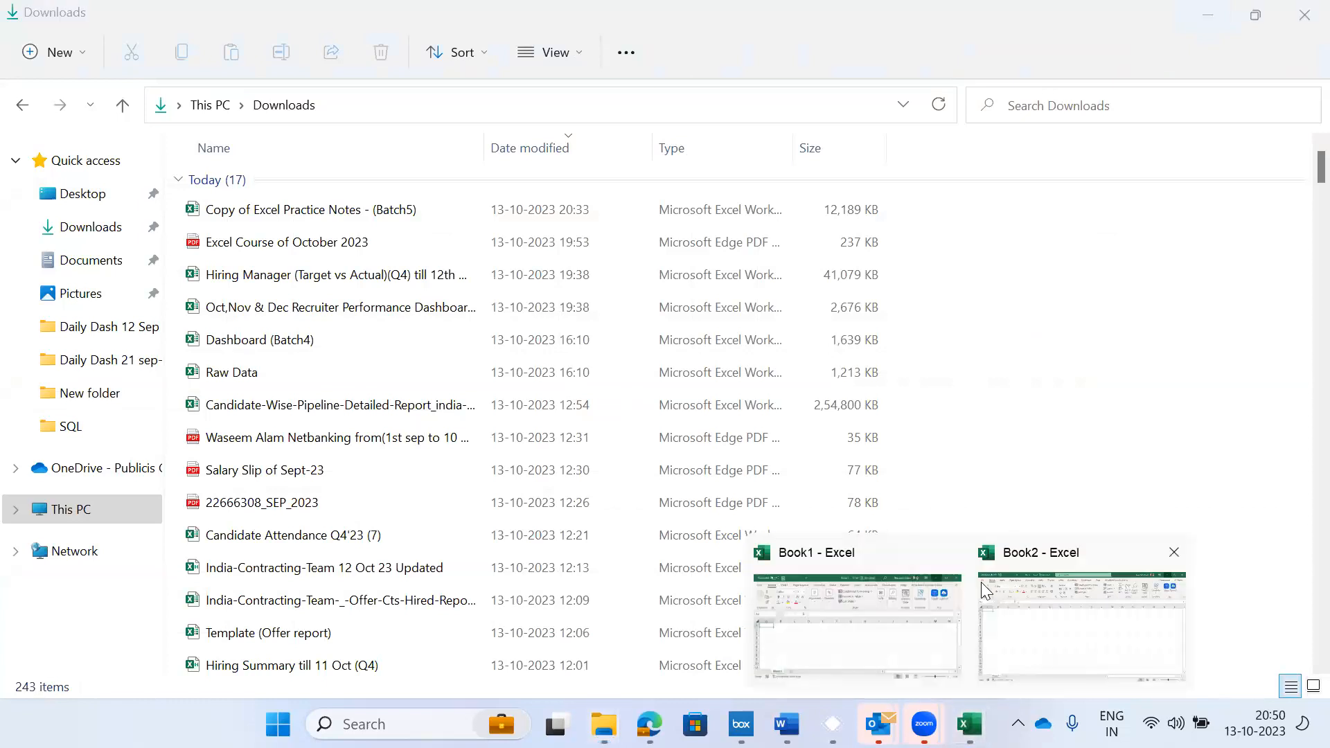
pyautogui.click(1091, 447)
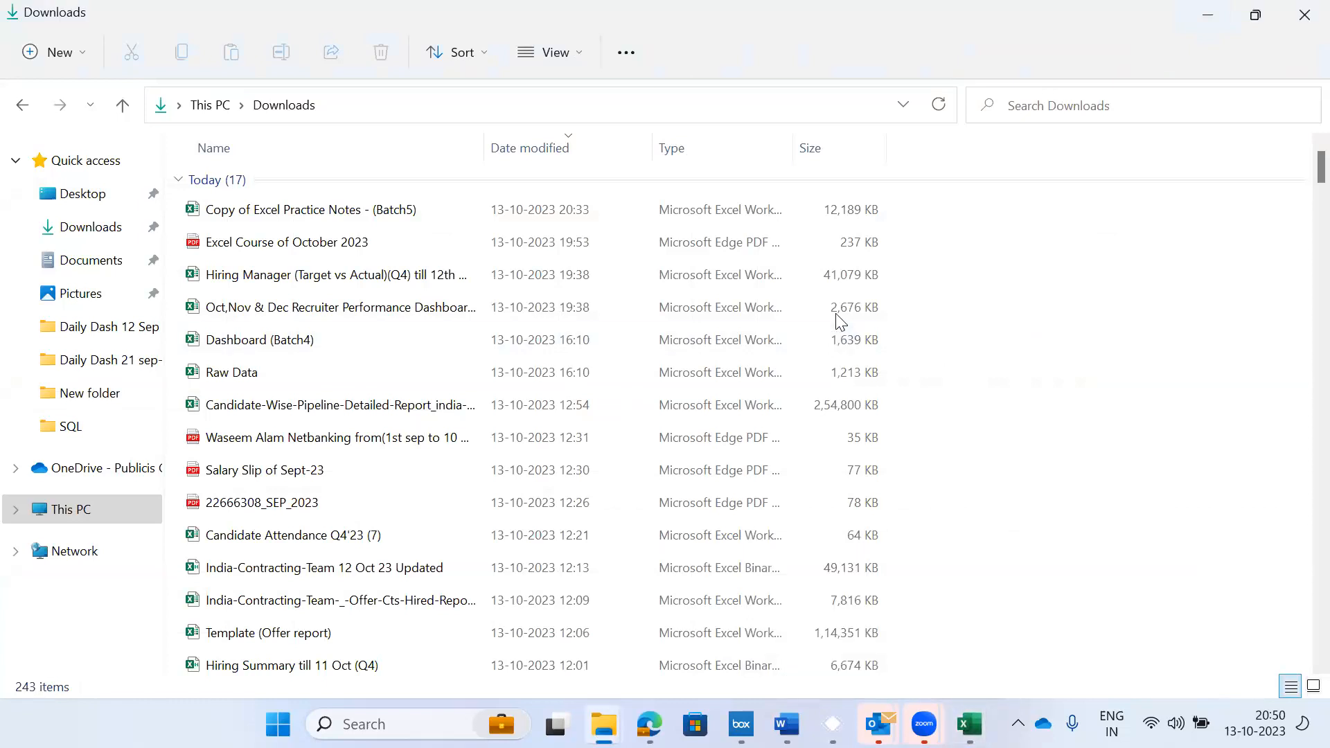
pyautogui.press('super+d')
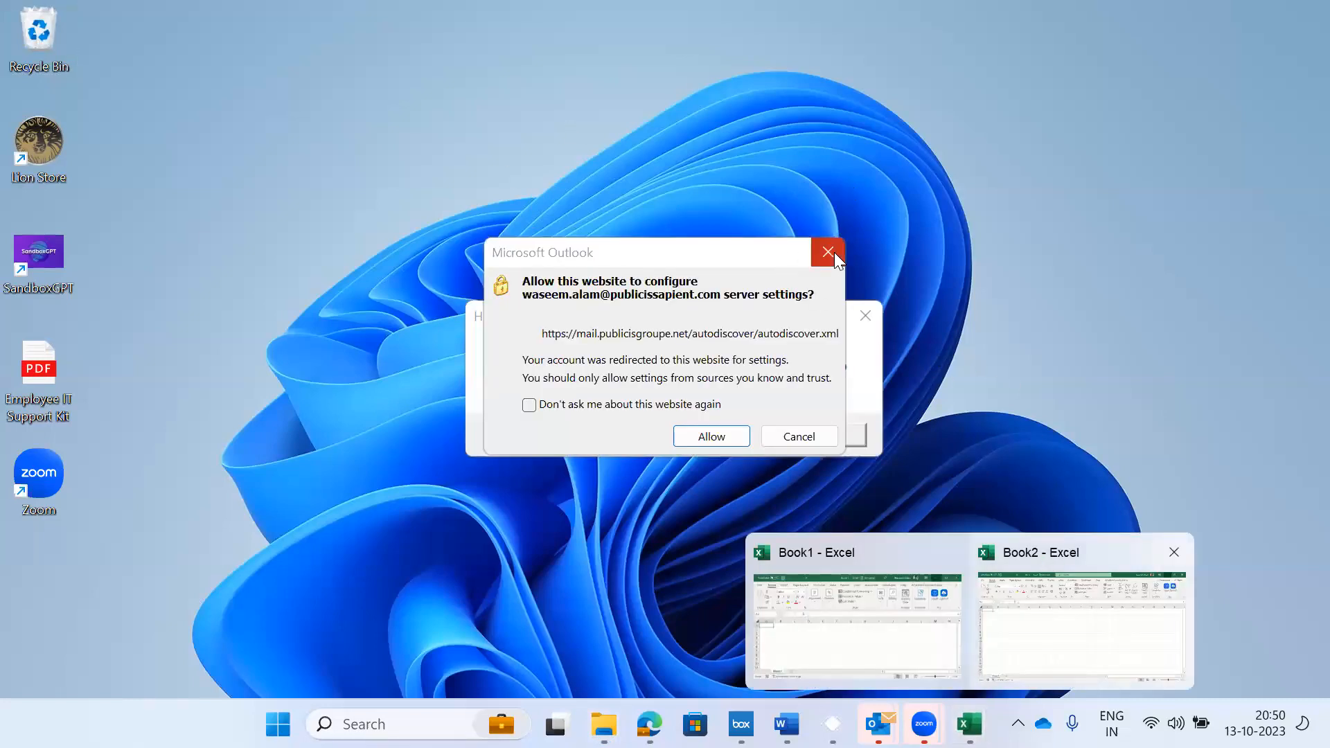
pyautogui.click(825, 251)
pyautogui.click(863, 316)
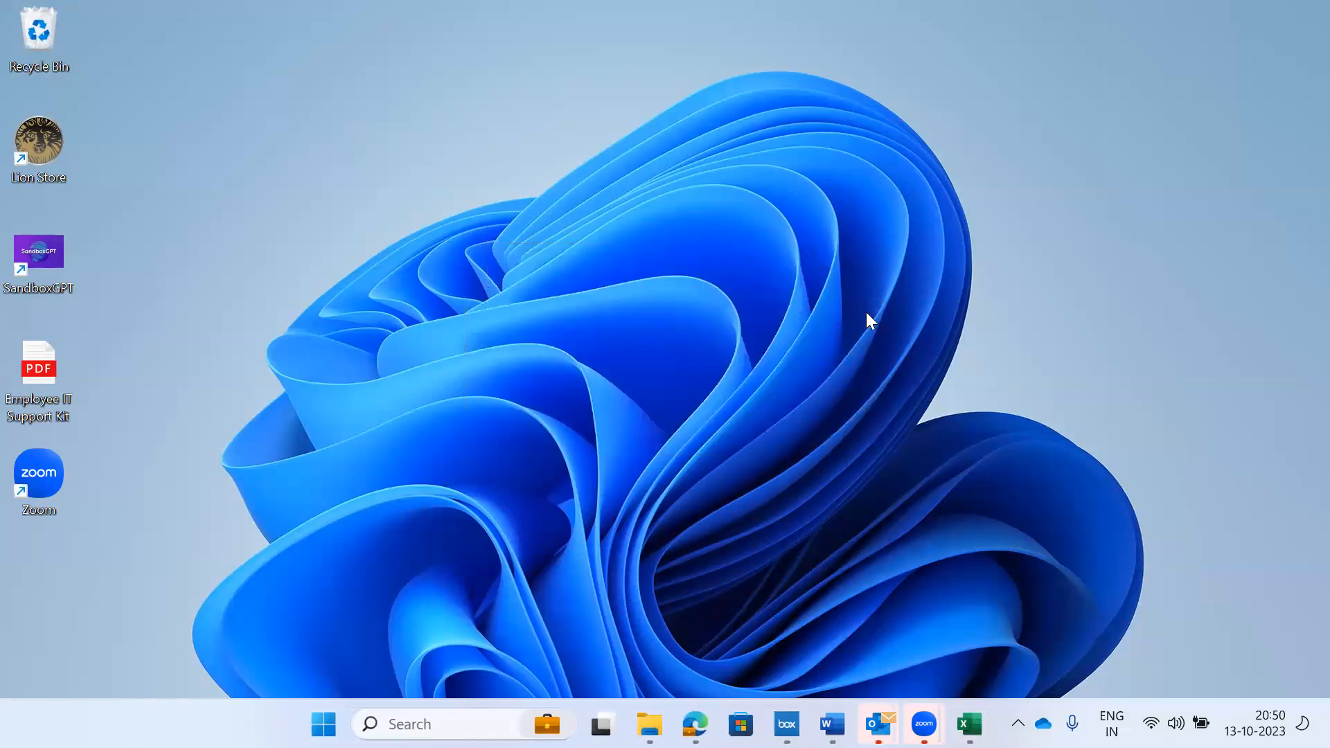
pyautogui.click(857, 318)
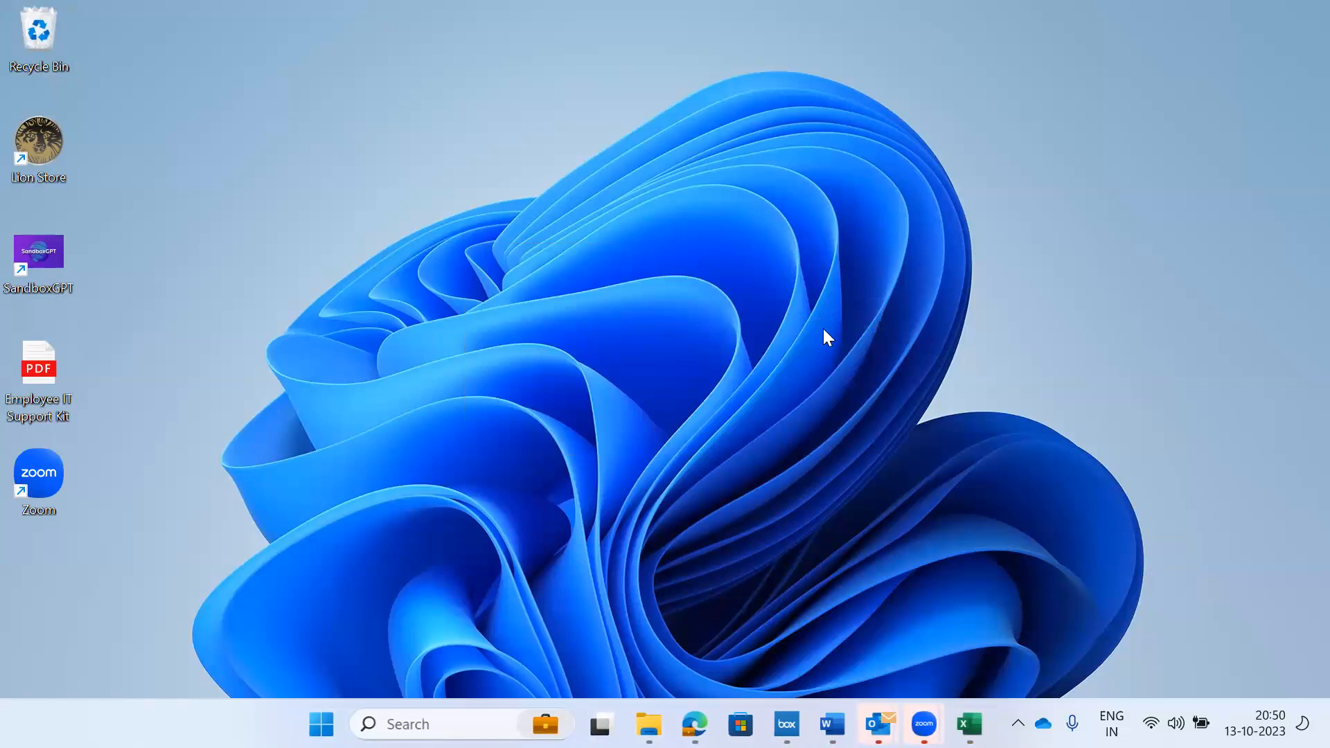
pyautogui.click(862, 325)
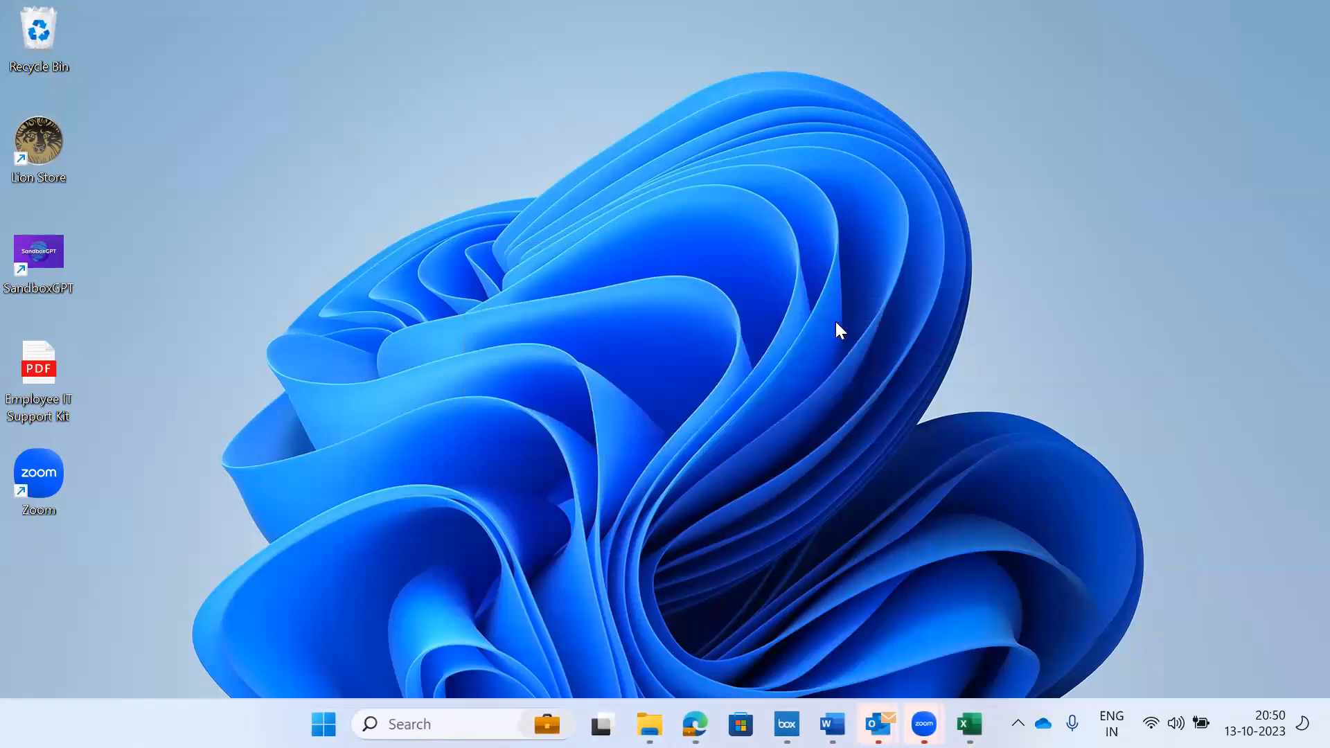
pyautogui.click(865, 316)
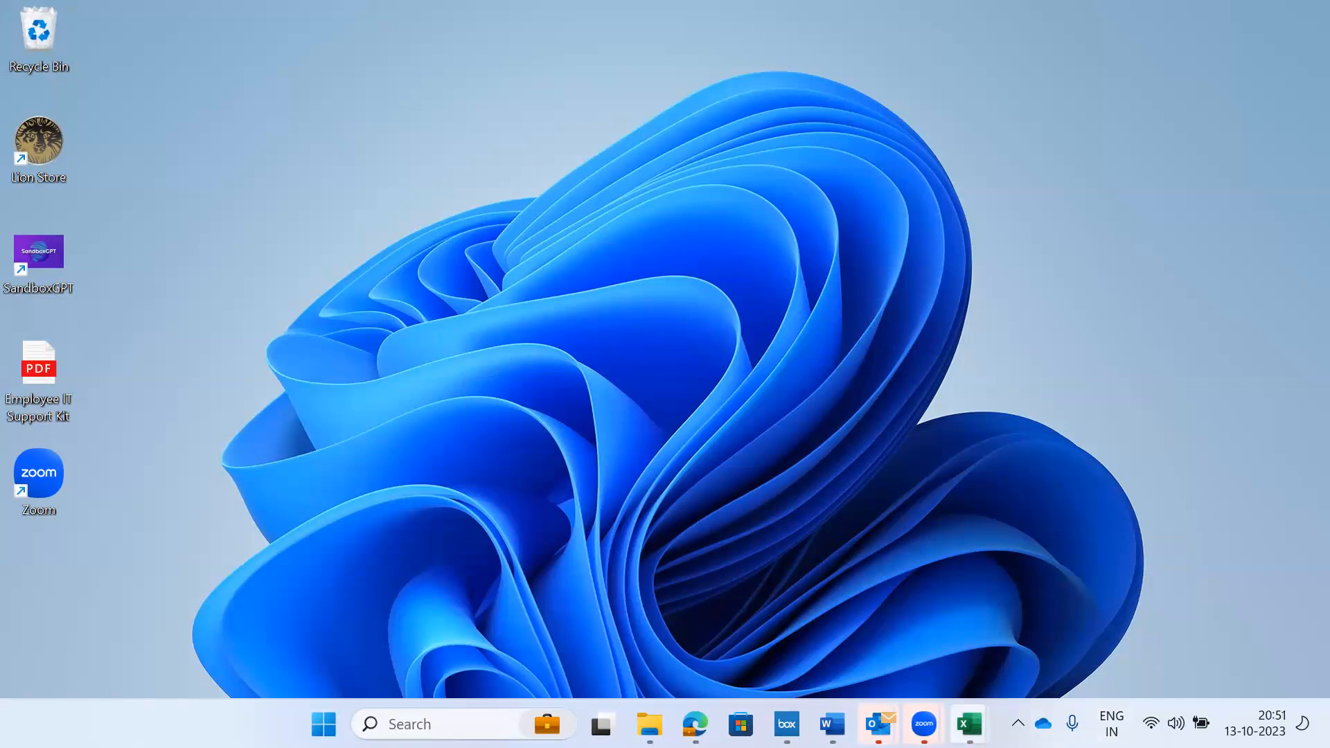
# - Bring the Book1 window back and create several more blank workbooks from it, up to Book8
pyautogui.moveTo(970, 723)
pyautogui.click(952, 693)
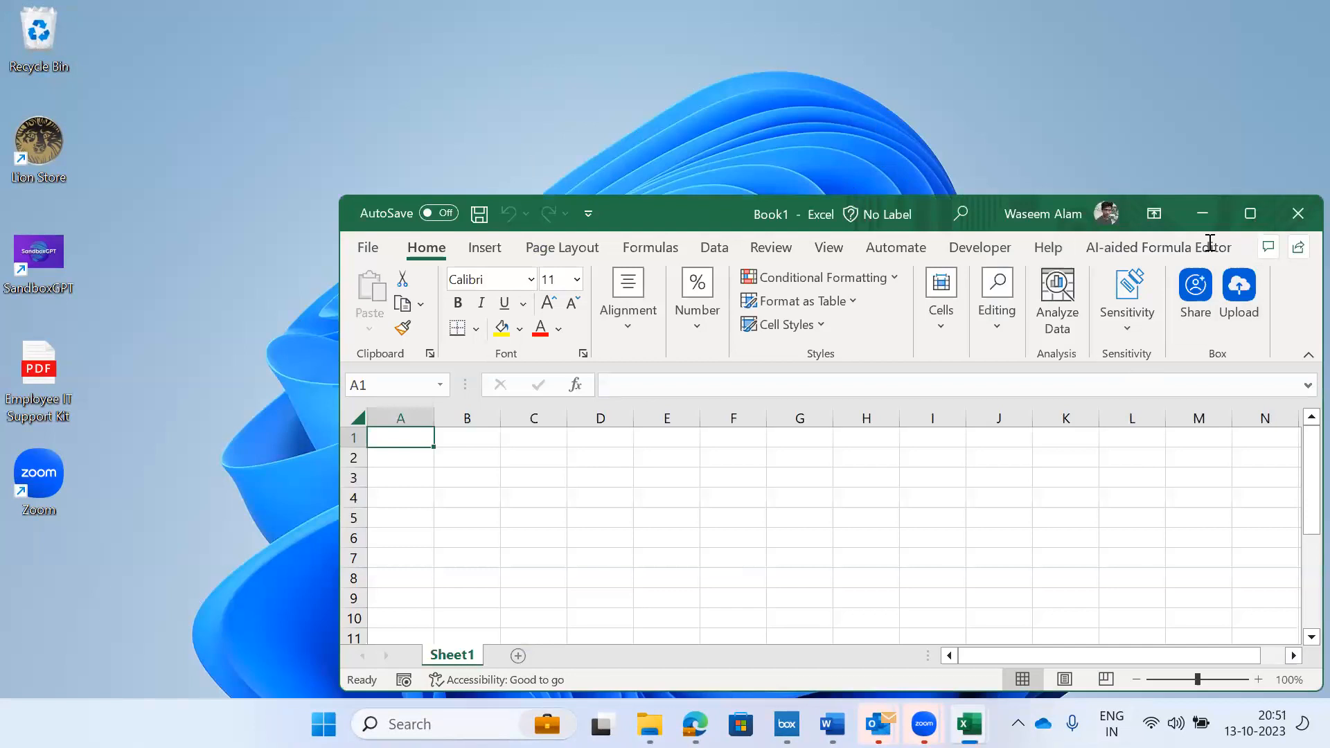
pyautogui.hotkey('ctrl', 'n')
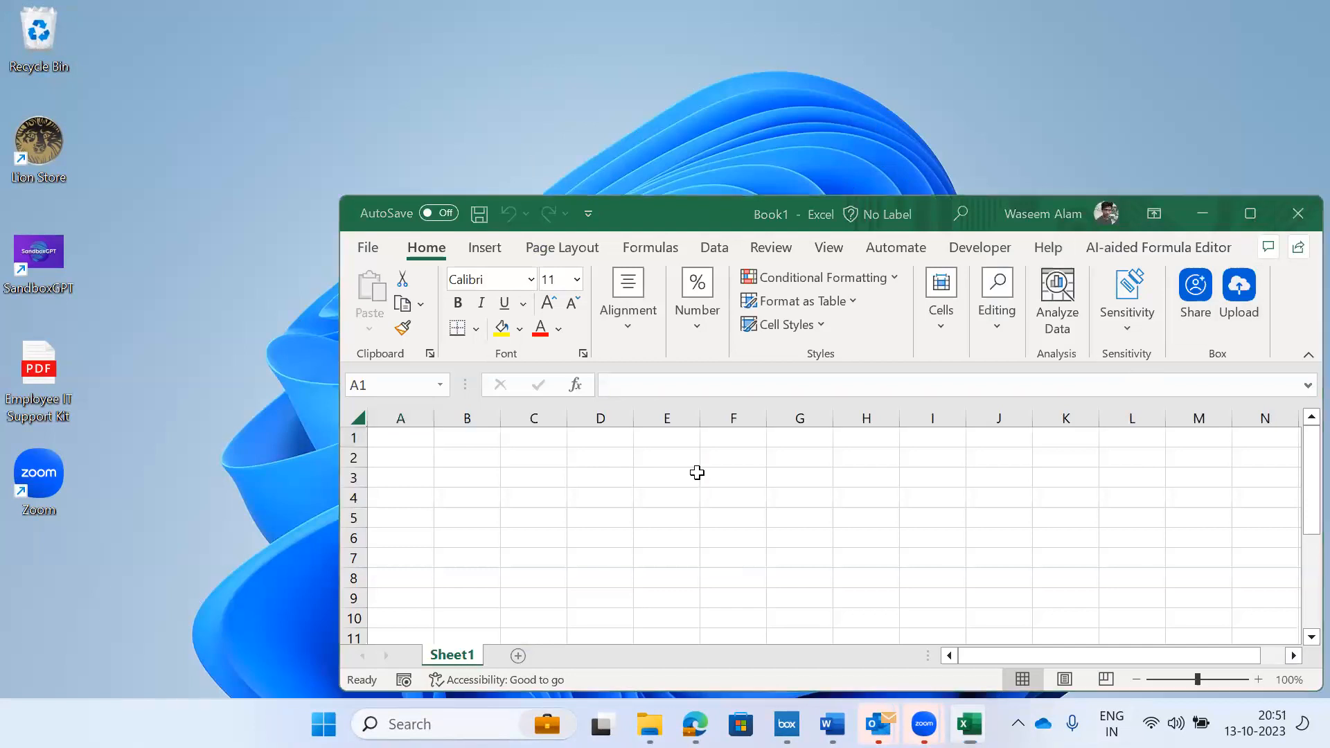
pyautogui.hotkey('ctrl', 'n')
pyautogui.hotkey('ctrl', 'n')
pyautogui.hotkey('ctrl', 'n')
pyautogui.hotkey('ctrl', 'n')
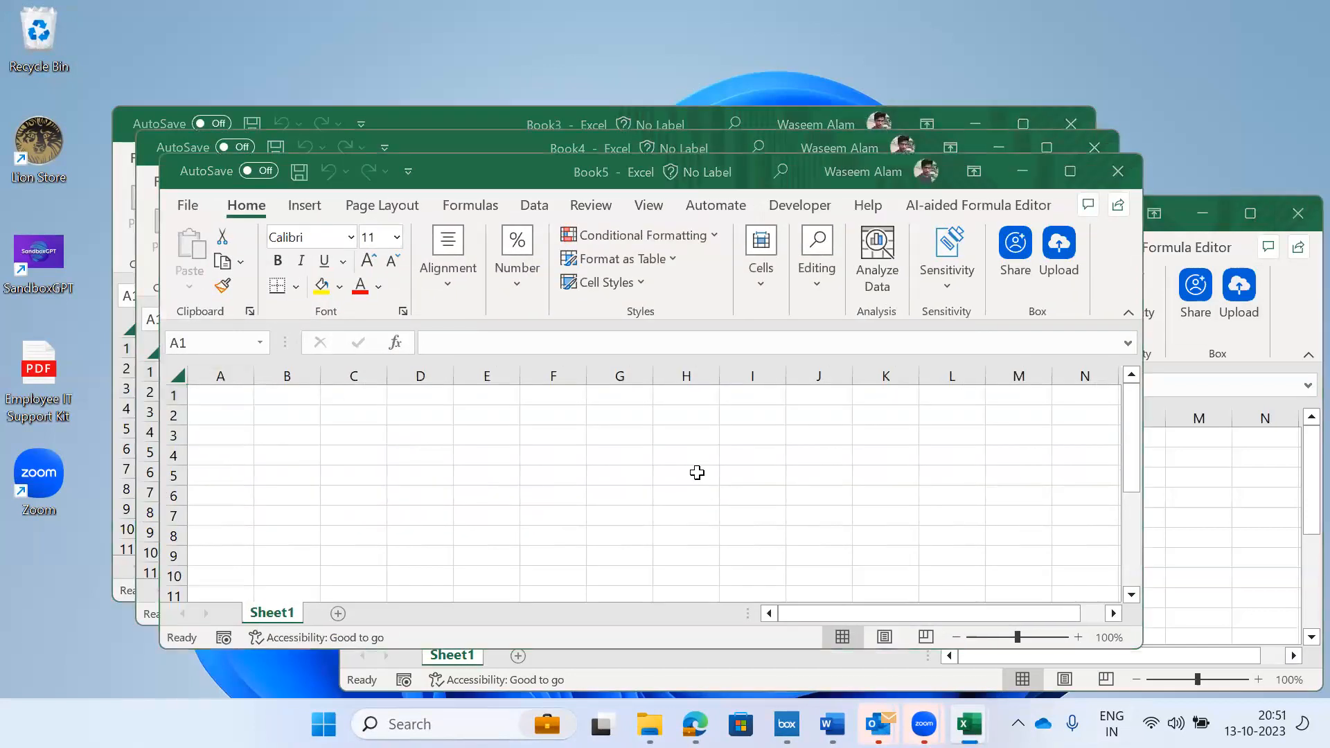
pyautogui.hotkey('ctrl', 'n')
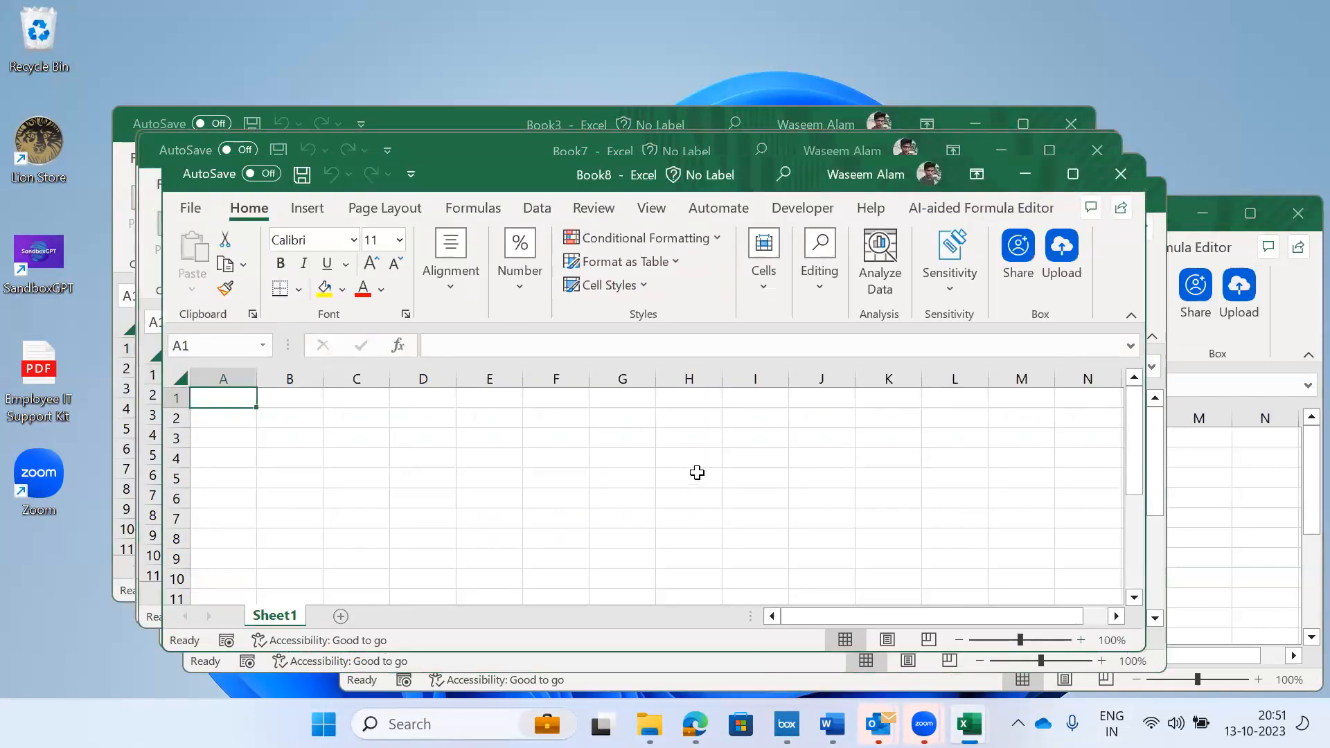
# - End the Microsoft Excel task in Task Manager to close all workbooks at once, and minimize Task Manager
pyautogui.moveTo(968, 724)
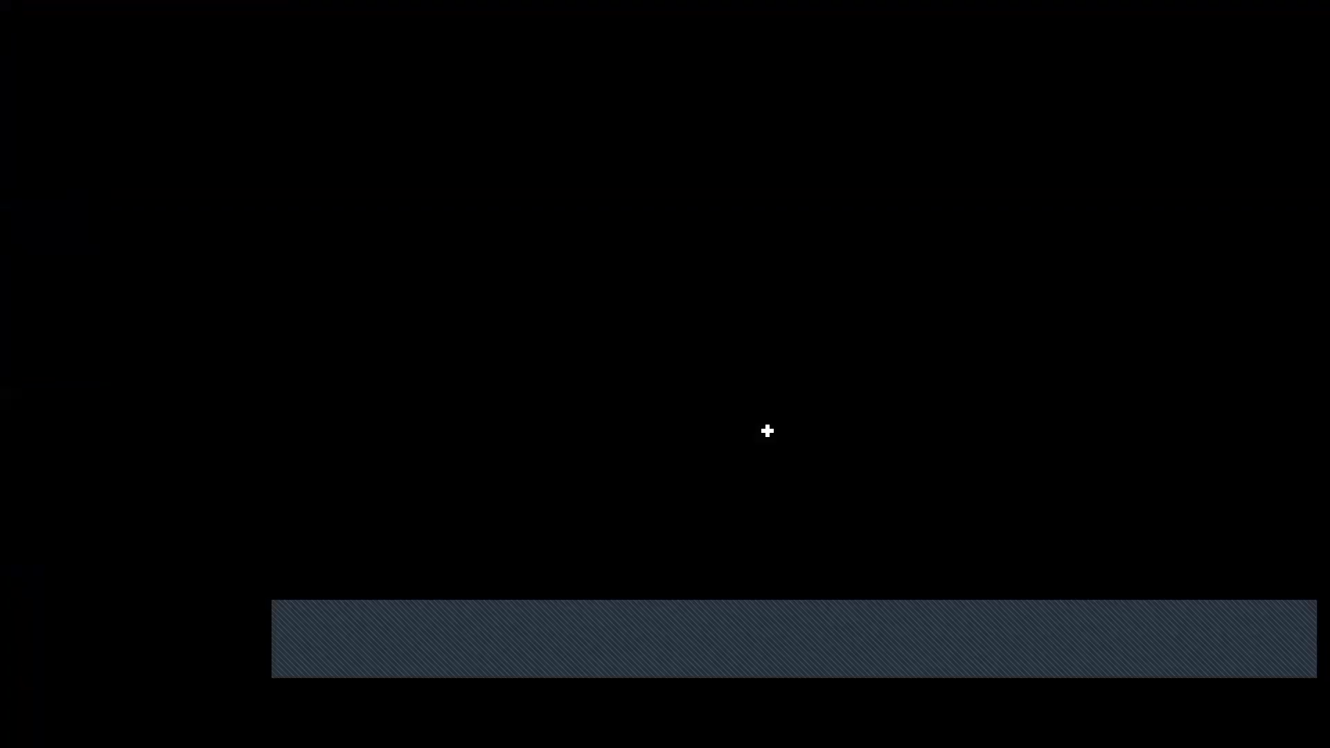
pyautogui.click(629, 395)
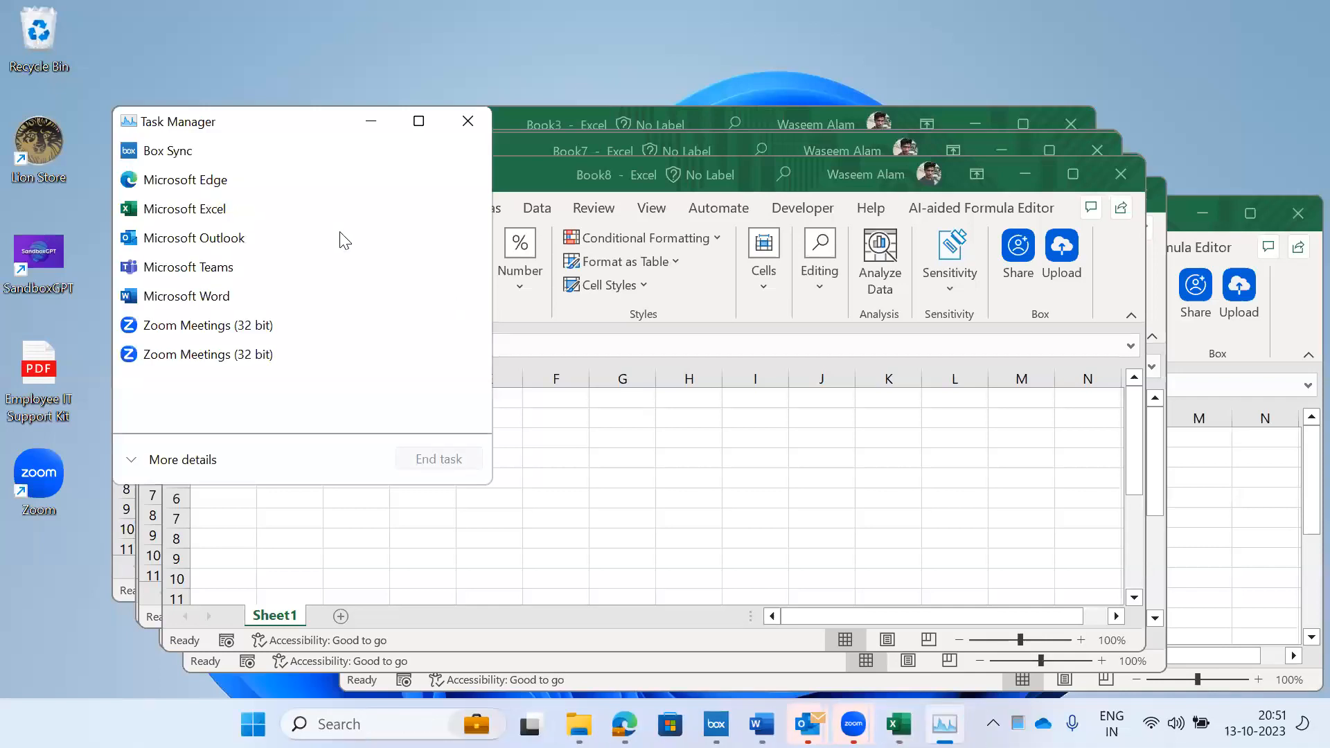
pyautogui.click(194, 208)
pyautogui.click(443, 461)
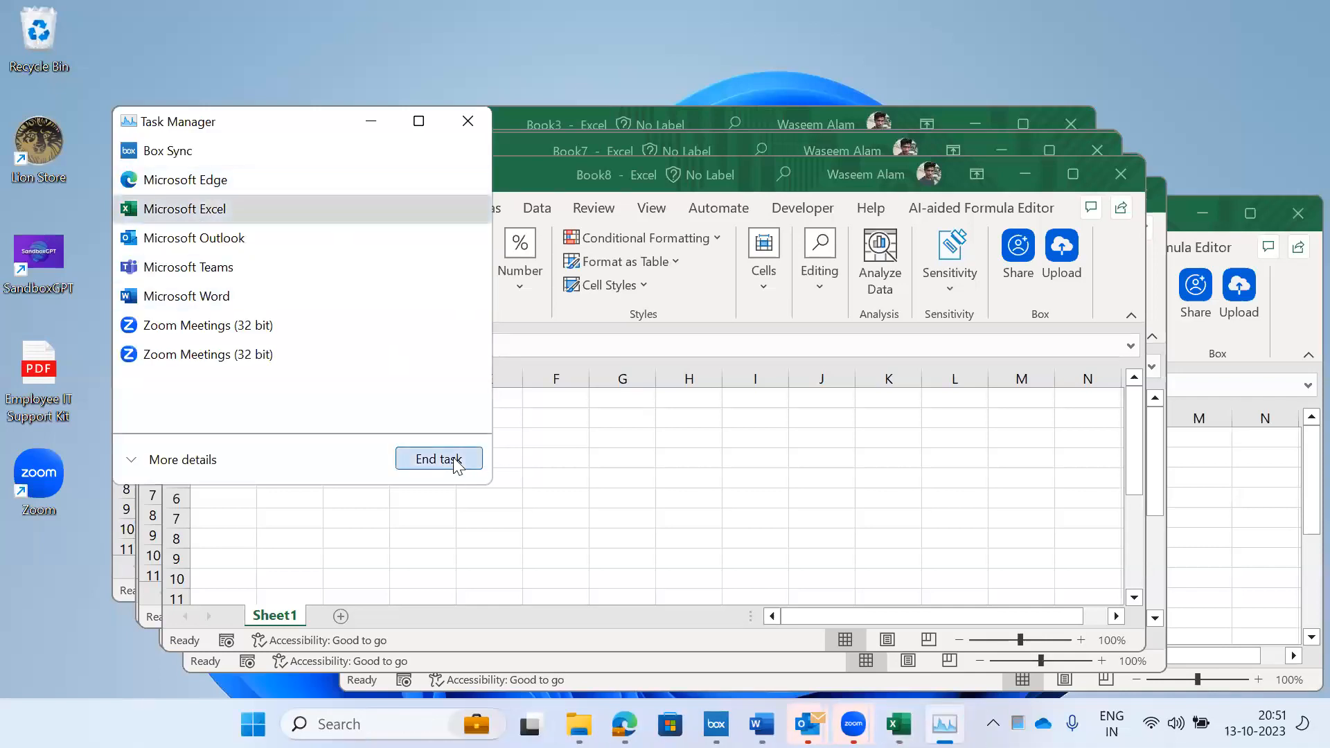
pyautogui.click(372, 123)
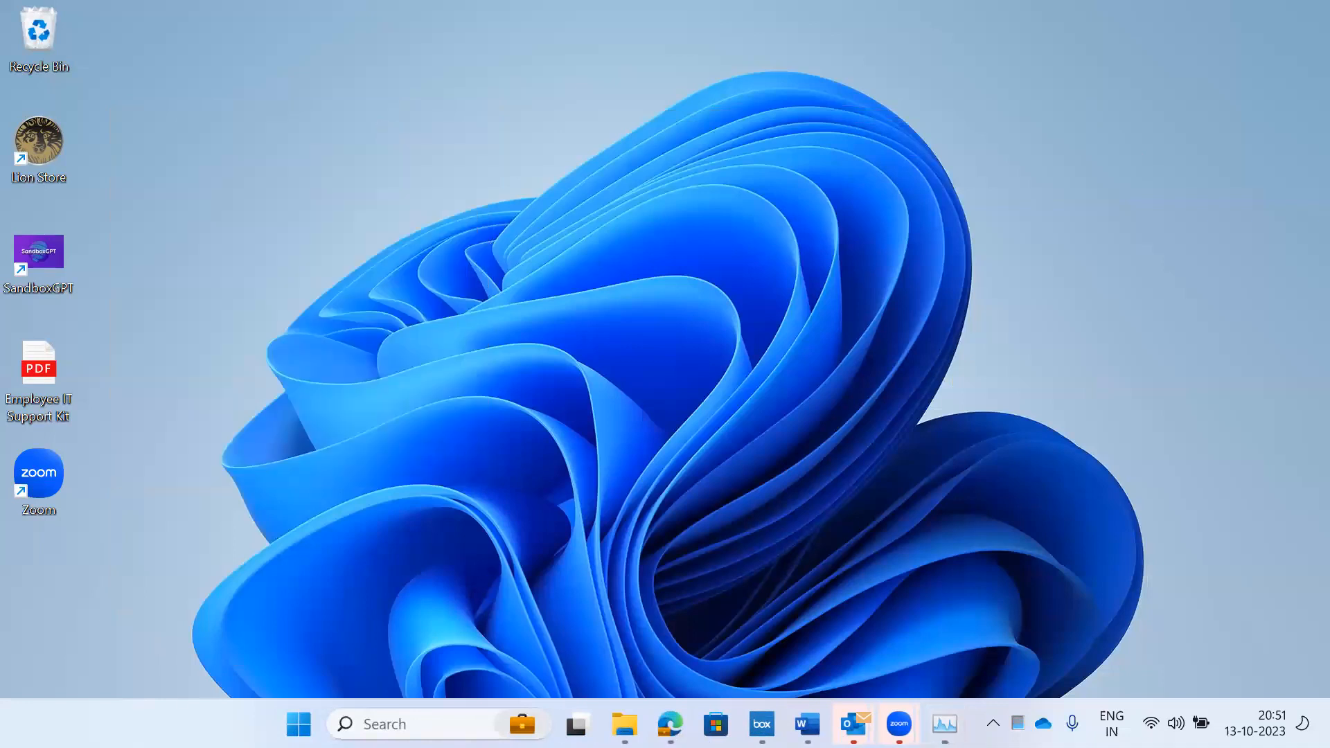
# - Reopen the Downloads folder and step through the files whose names start with "c", returning to the start of the list
pyautogui.moveTo(625, 724)
pyautogui.click(288, 610)
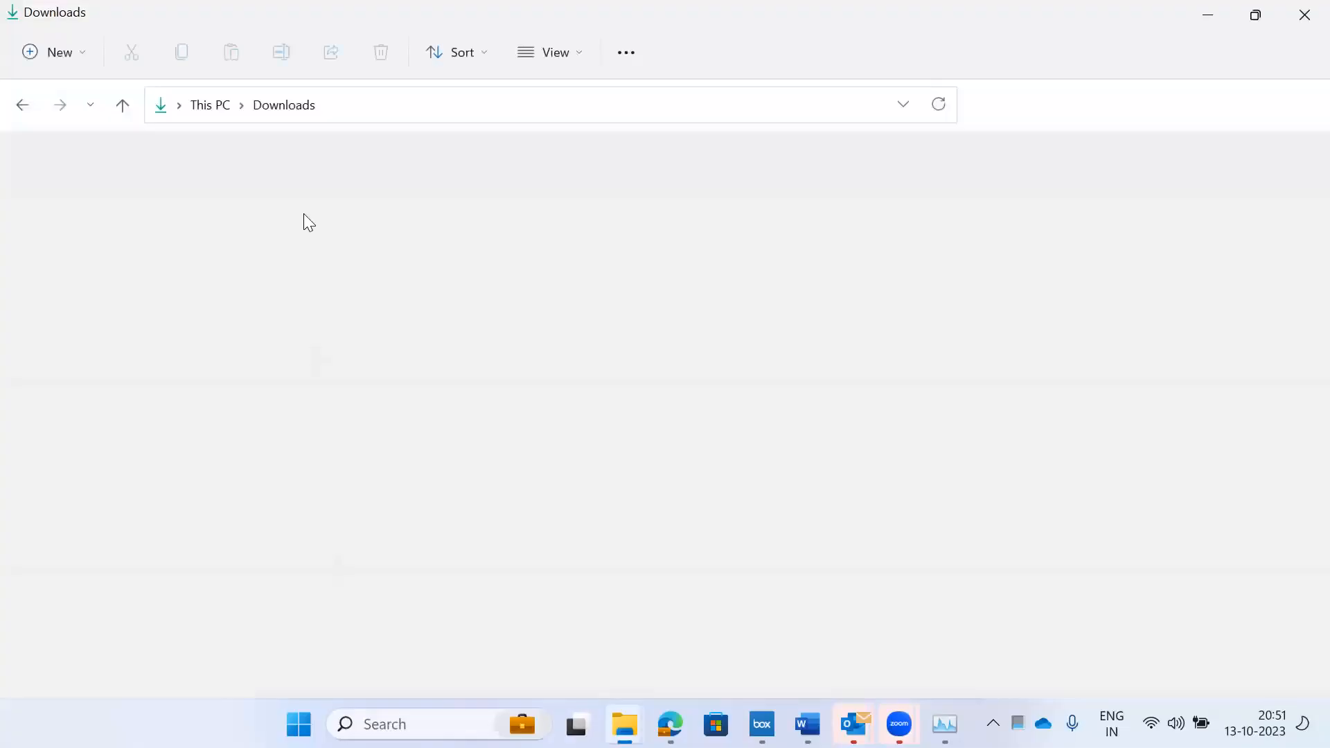
pyautogui.click(248, 282)
pyautogui.click(269, 364)
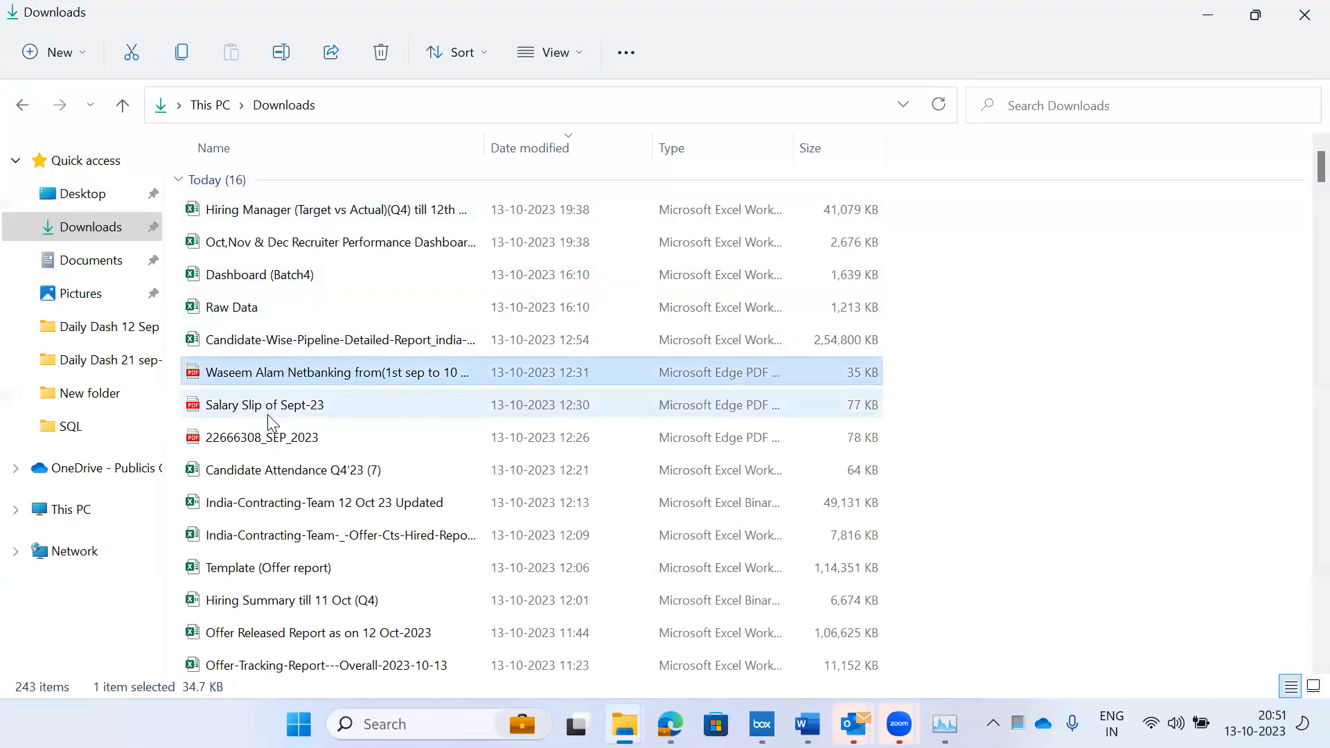
pyautogui.press('c')
pyautogui.press('c')
pyautogui.press('c')
pyautogui.press('c')
pyautogui.press('c')
pyautogui.press('c')
pyautogui.press('c')
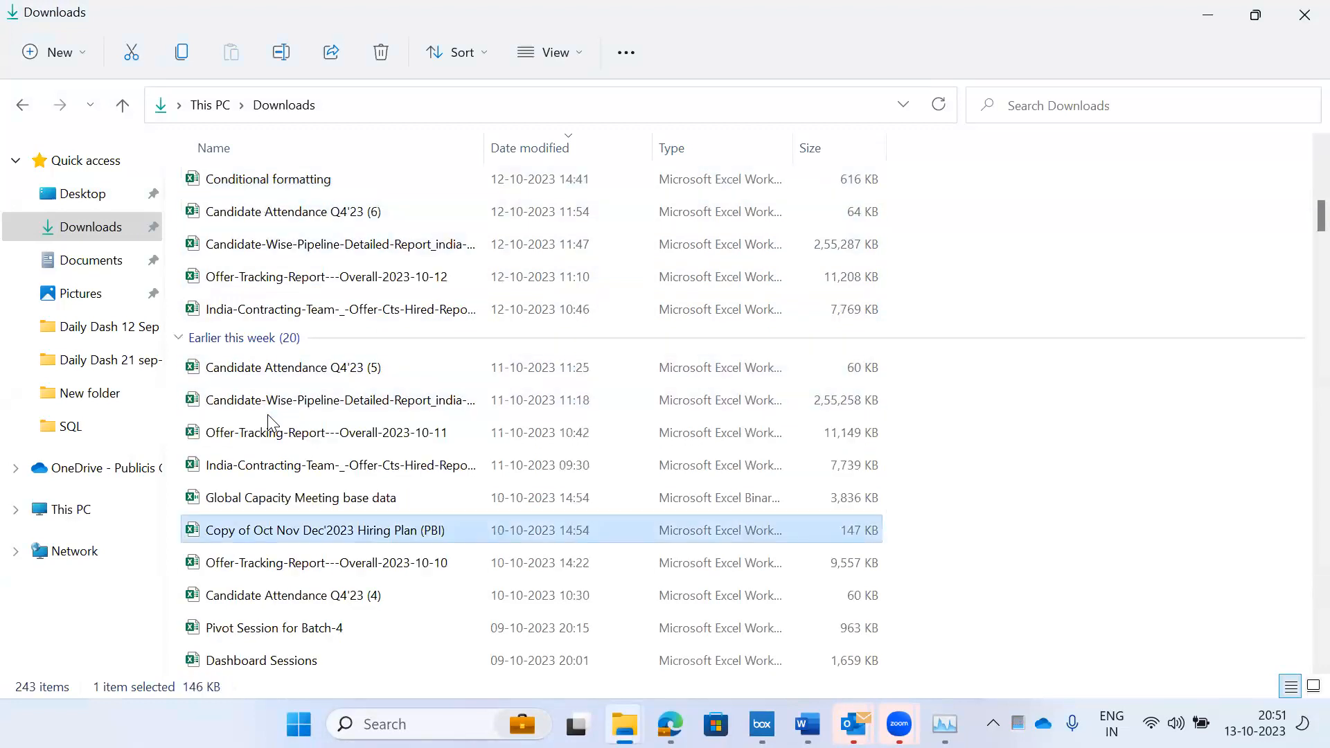
pyautogui.press('c')
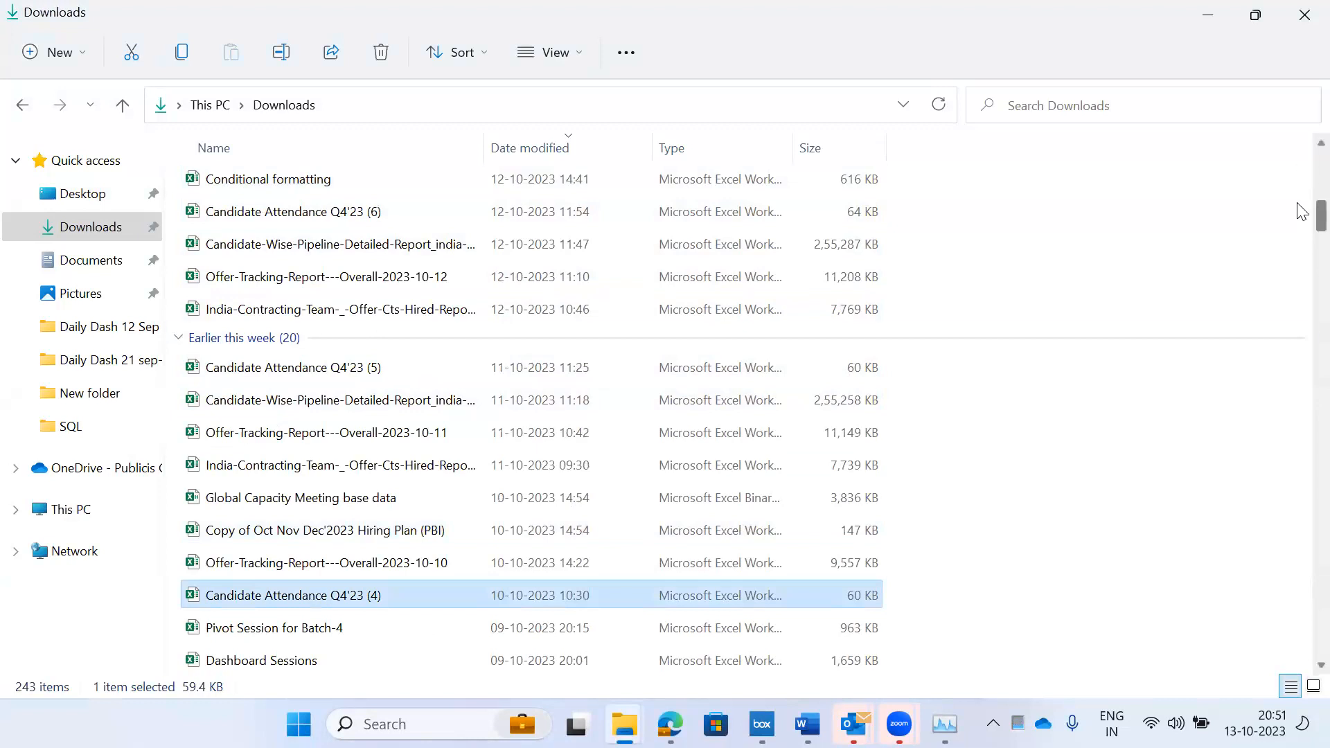
pyautogui.moveTo(1299, 215); pyautogui.dragTo(1299, 170)
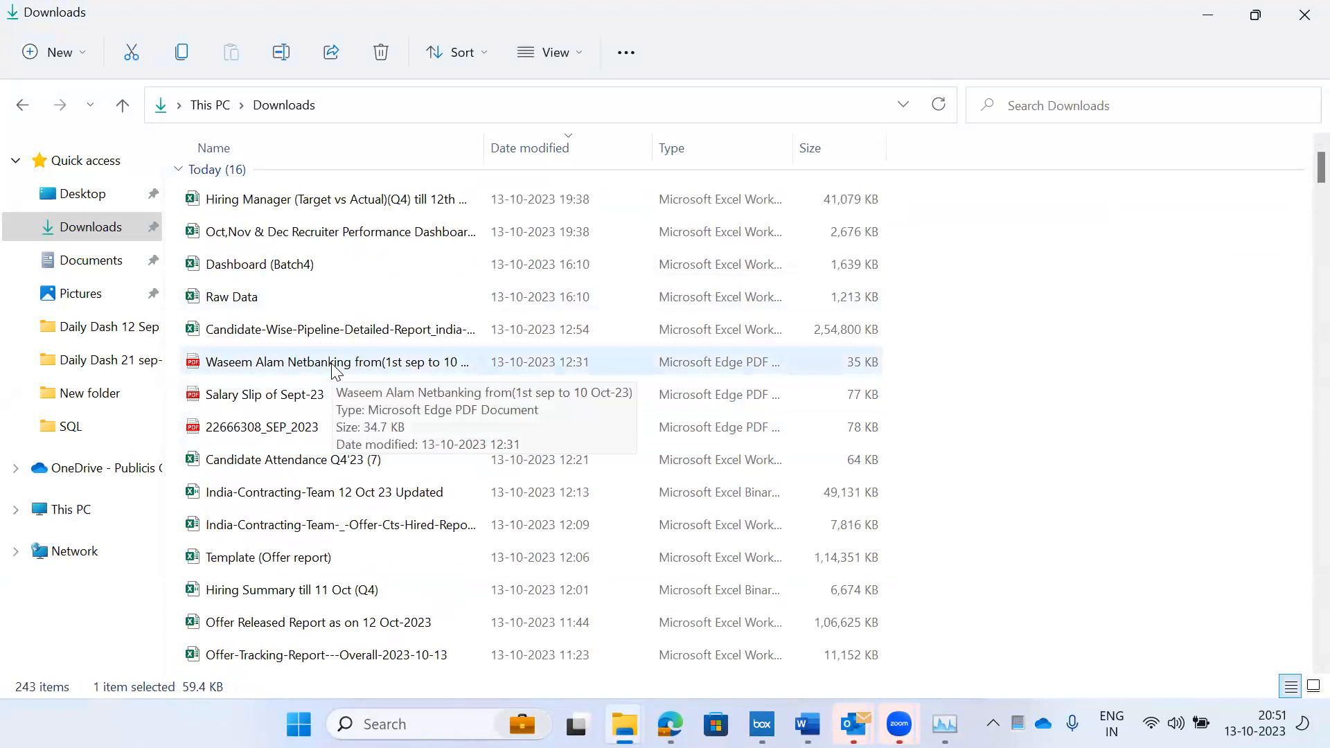
# - Launch Excel from the Run dialog with the command "excel"
pyautogui.press('super+r')
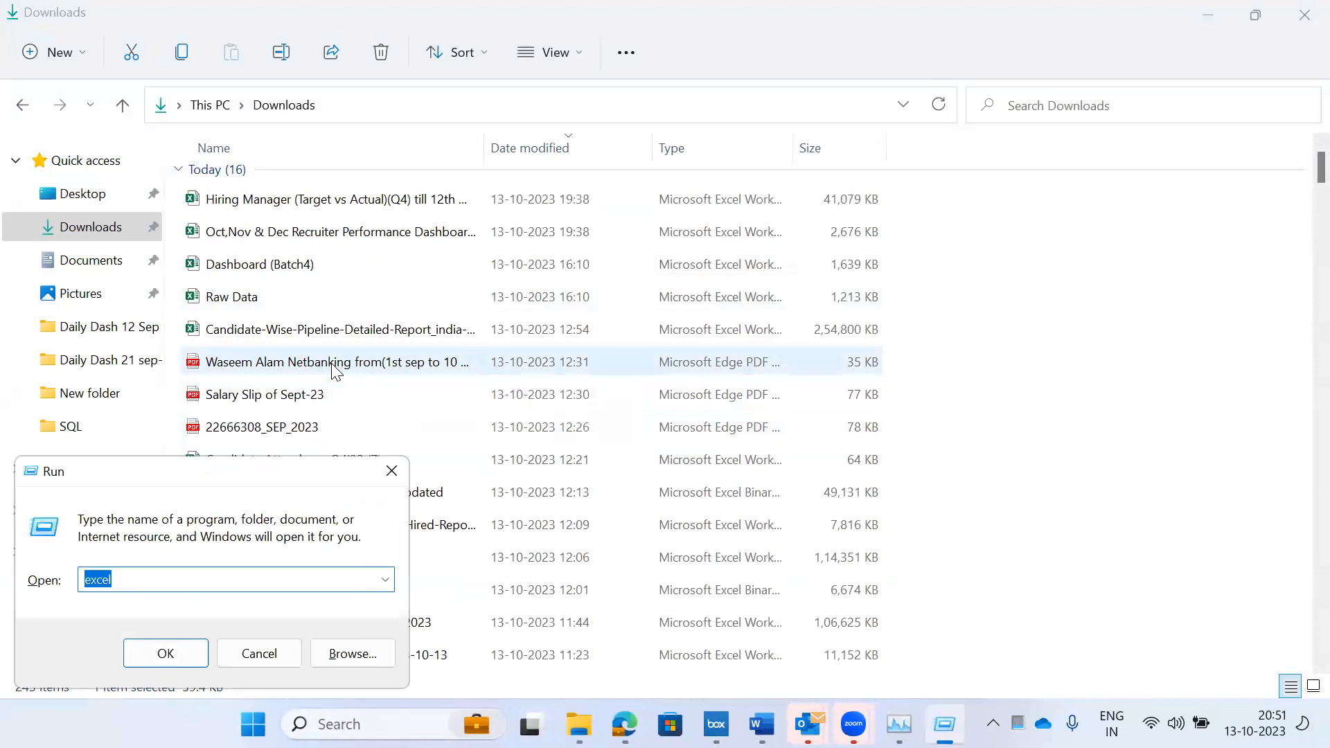
pyautogui.press('Return')
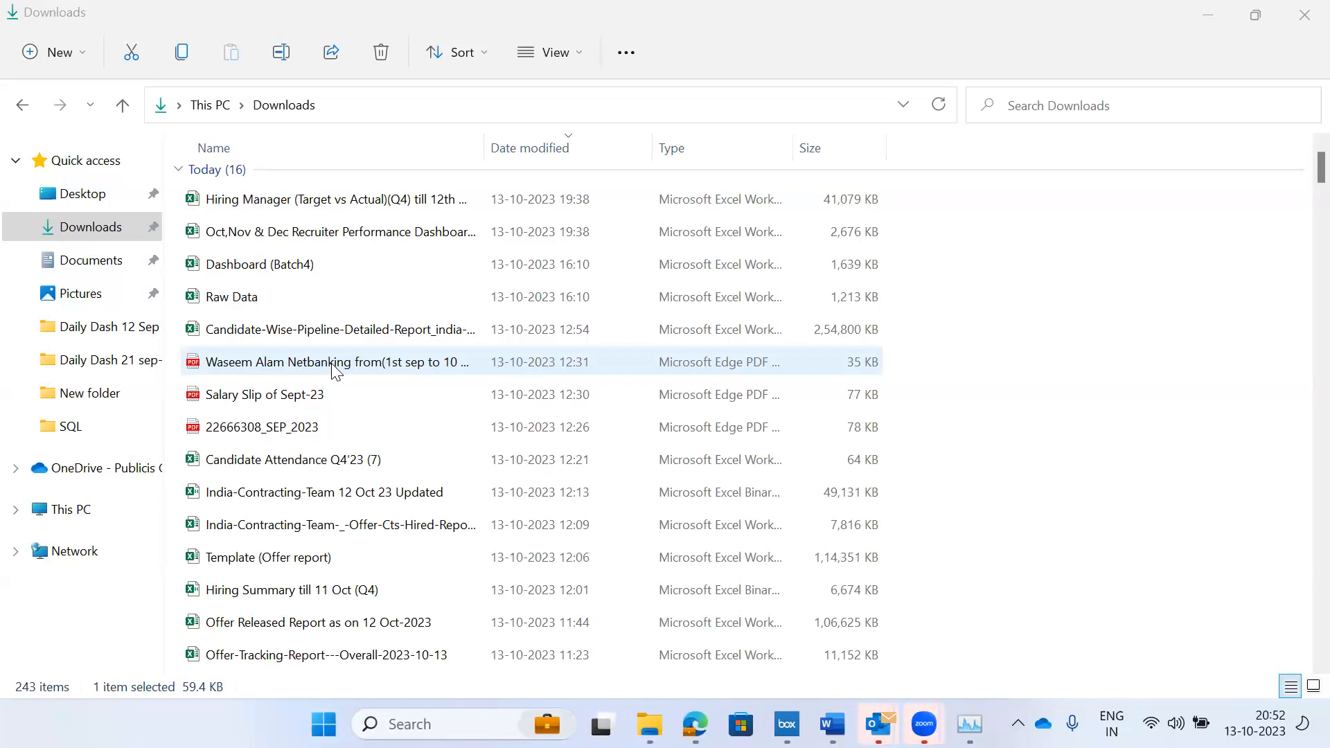
# - Jump through the Downloads files beginning with "c" again, as far as Conditional formatting
pyautogui.click(281, 230)
pyautogui.press('c')
pyautogui.press('c')
pyautogui.press('c')
pyautogui.press('c')
pyautogui.press('c')
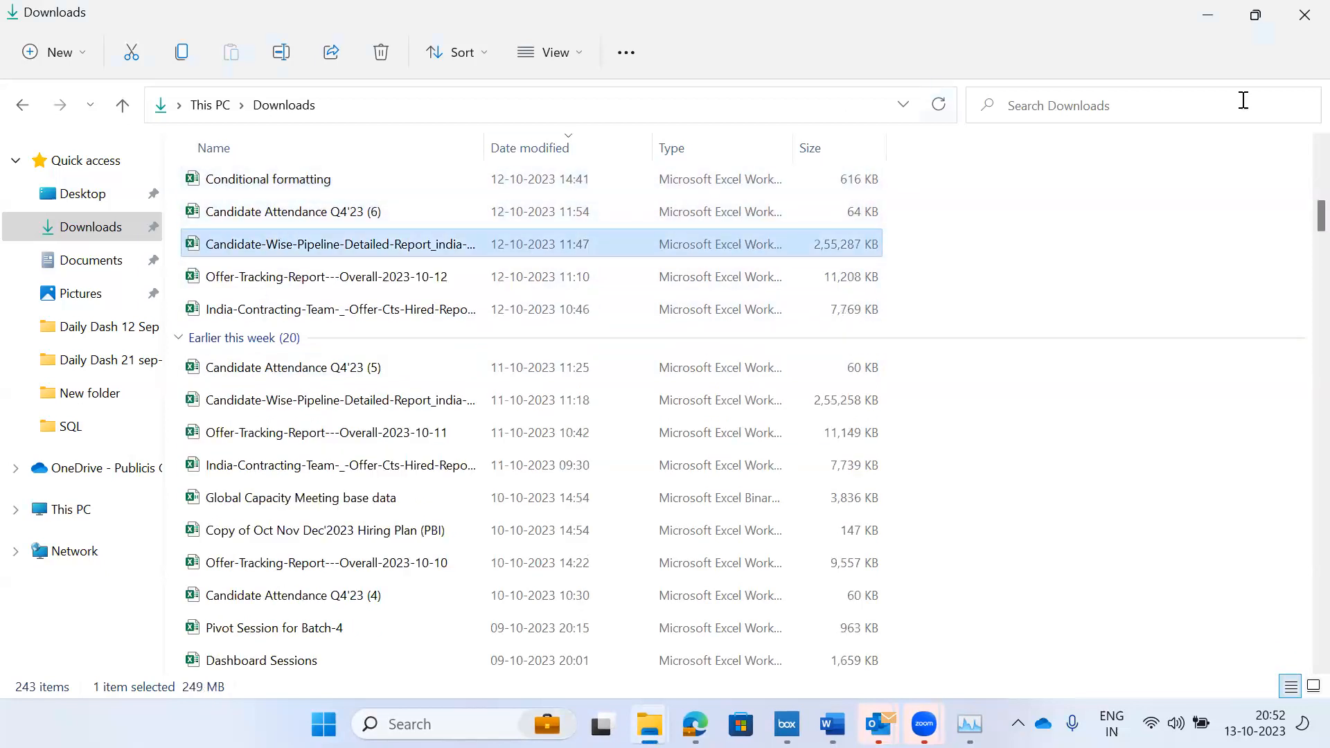
pyautogui.moveTo(1321, 216); pyautogui.dragTo(1300, 104)
pyautogui.click(279, 499)
pyautogui.press('c')
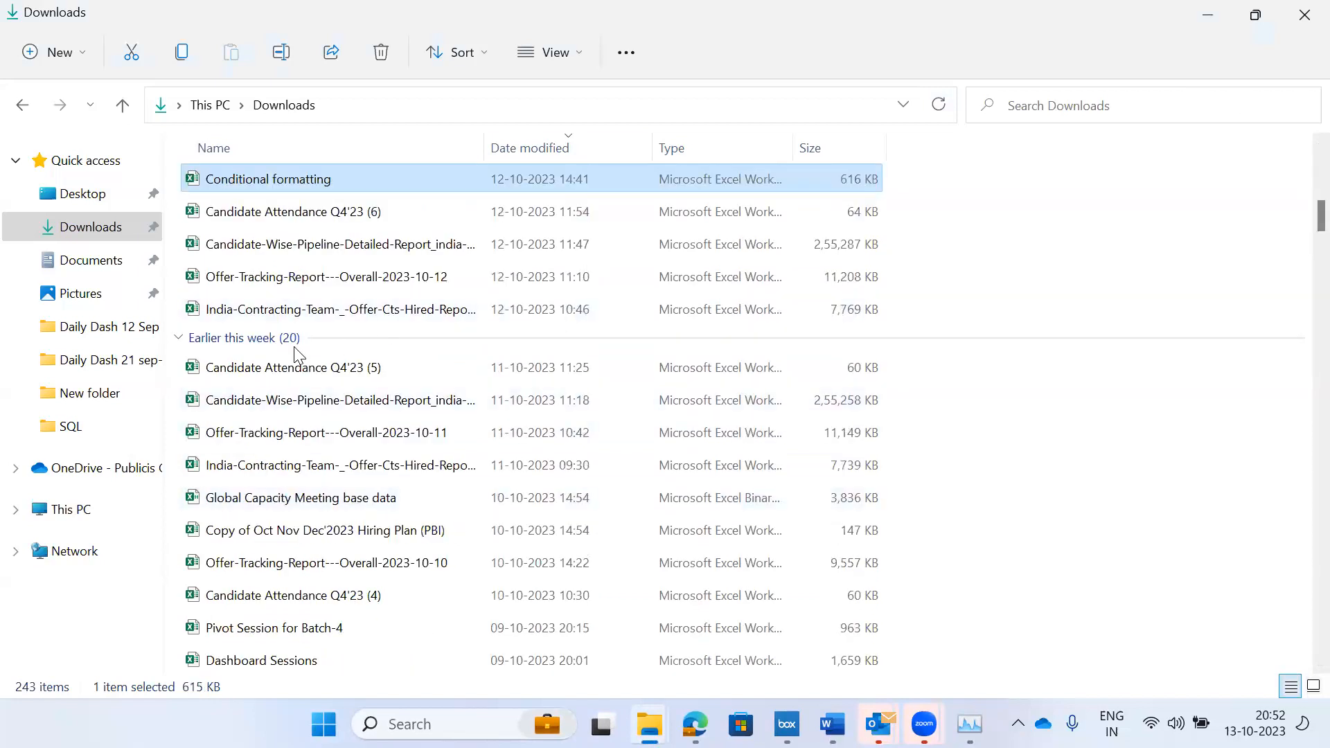
# - Select the "Earlier this week" file group and browse its individual files down to scorpio-exterior-right-front-three-quarter-47 (1)
pyautogui.click(272, 404)
pyautogui.click(271, 338)
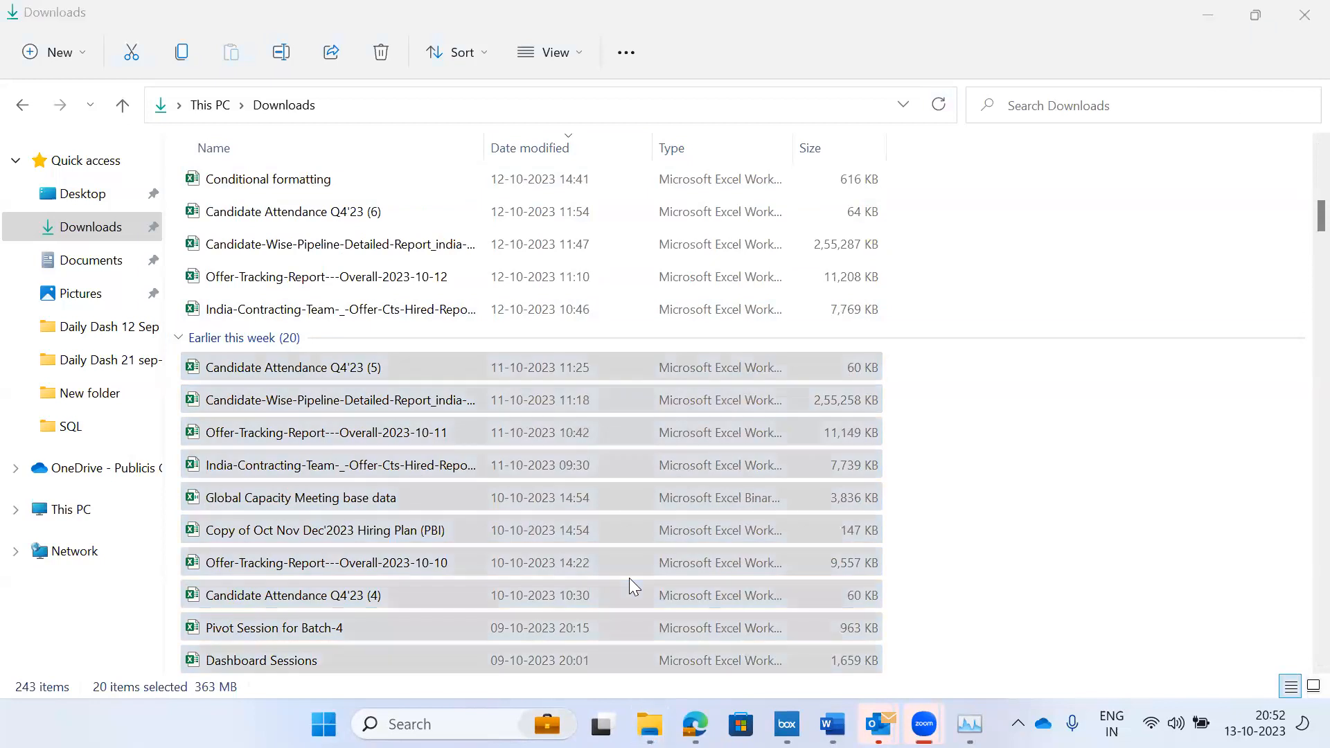
pyautogui.click(312, 284)
pyautogui.click(355, 443)
pyautogui.press('Down')
pyautogui.press('Down')
pyautogui.press('Down')
pyautogui.press('Down')
pyautogui.press('Down')
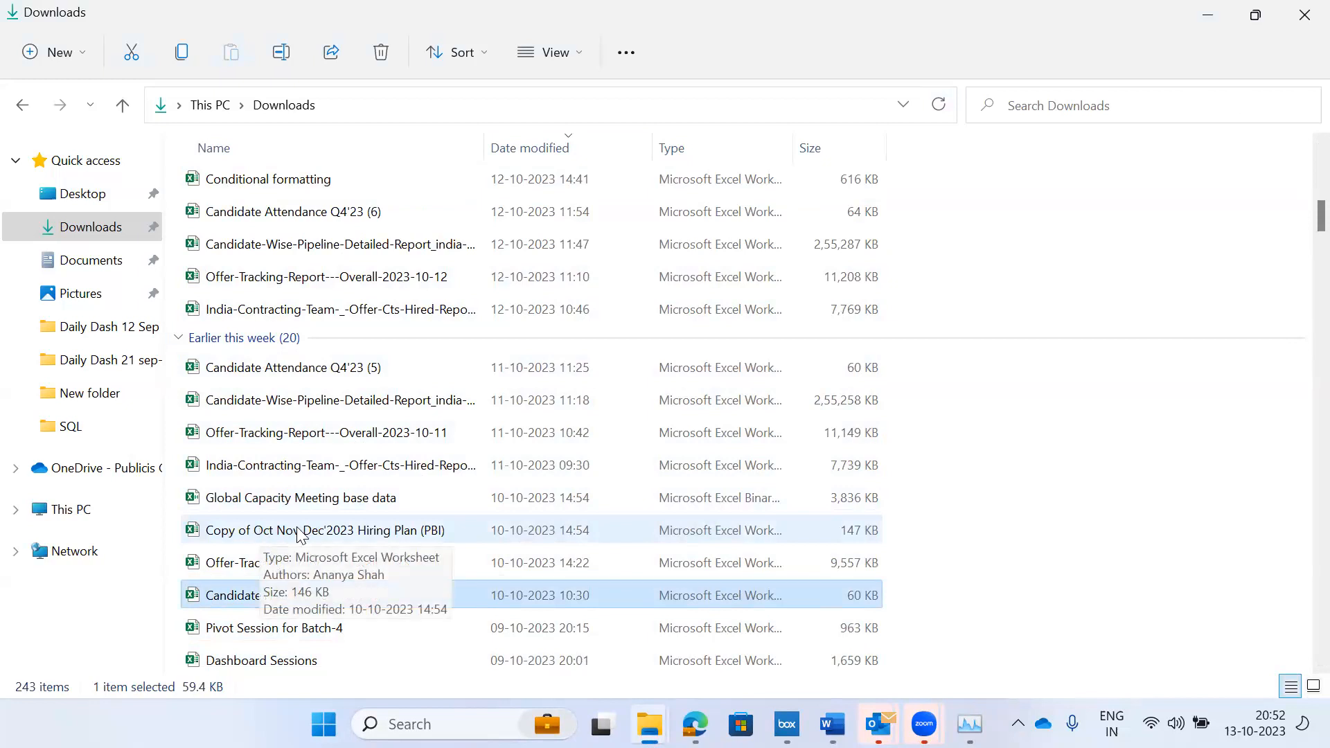
pyautogui.press('c')
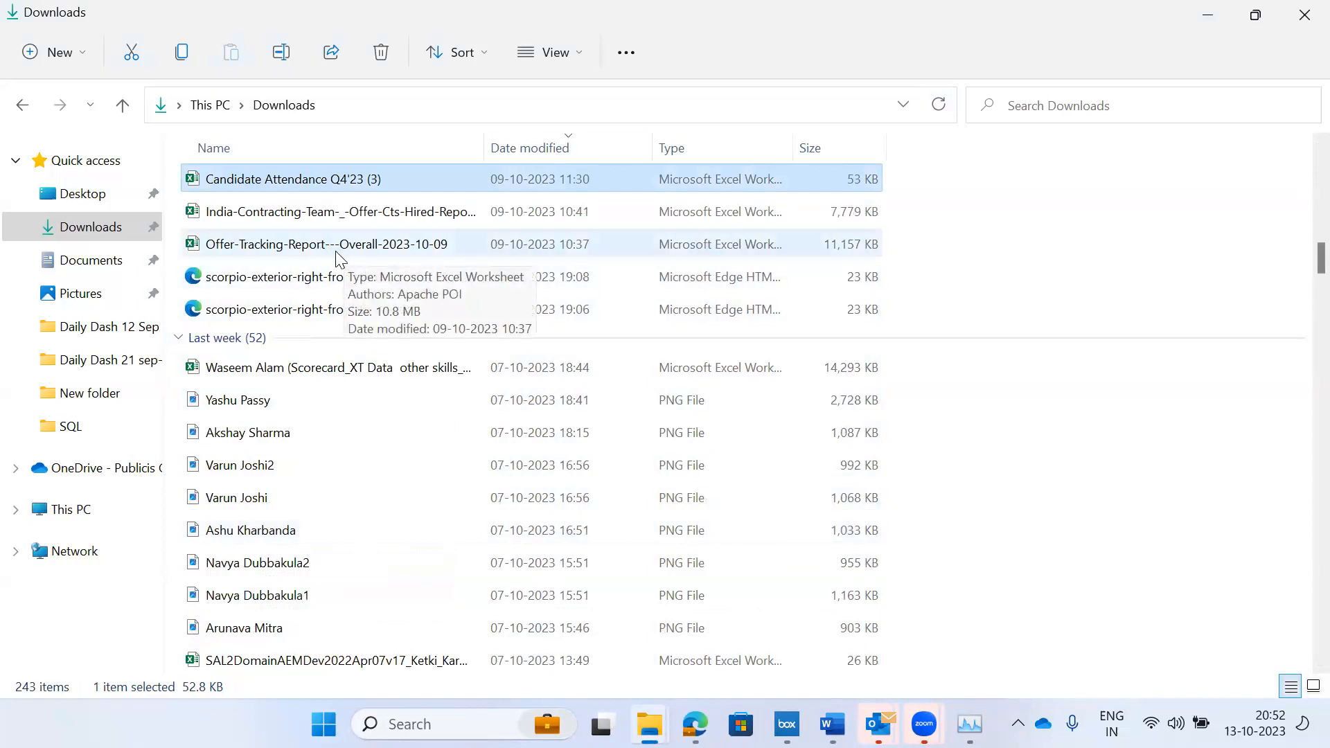
pyautogui.click(339, 277)
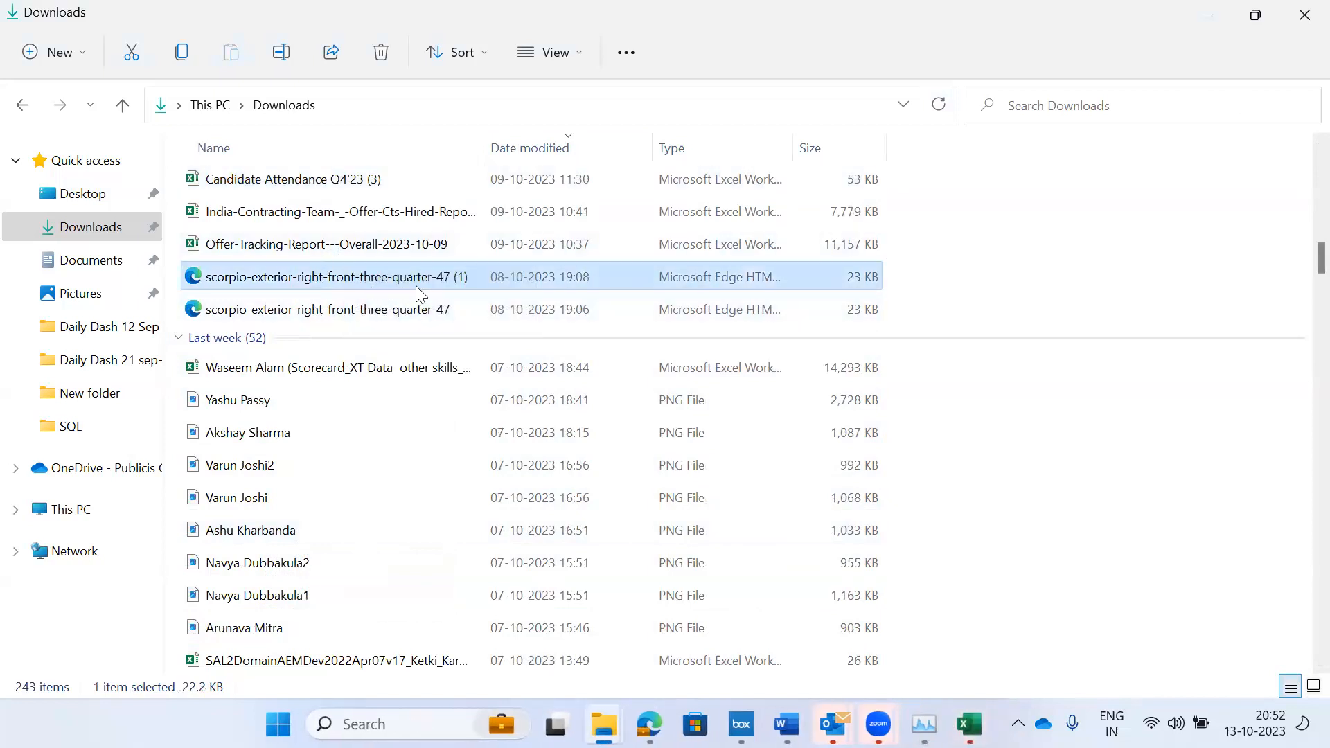
# - Launch Excel from the Run dialog with the command "excel" and bring up its list of recent workbooks
pyautogui.press('super+r')
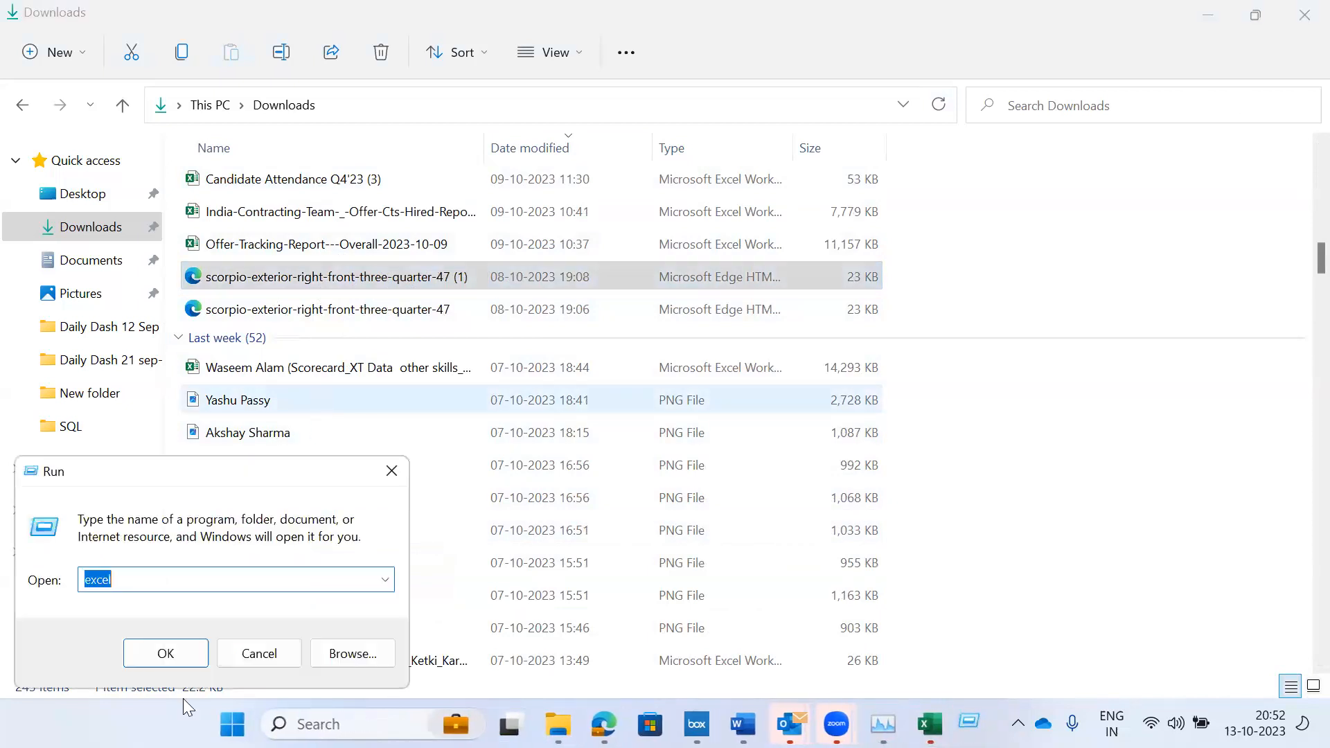
pyautogui.click(154, 658)
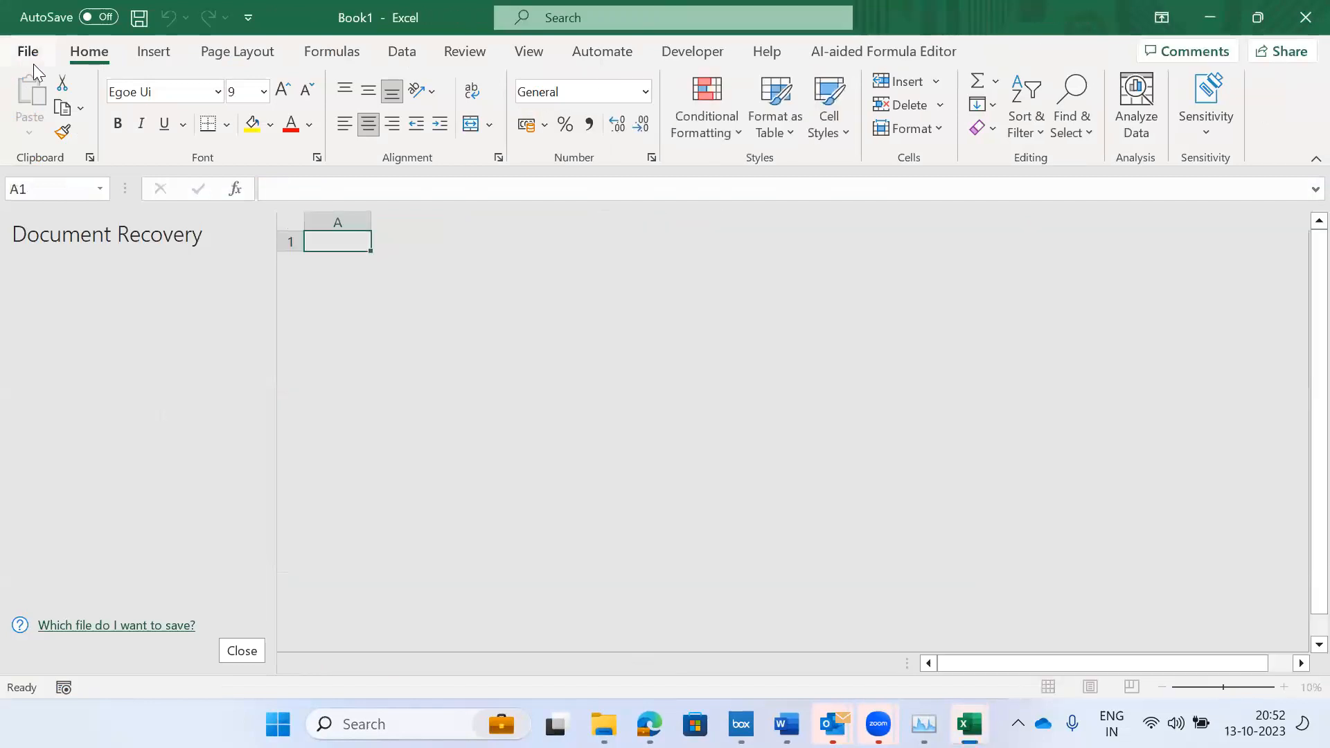
pyautogui.click(31, 60)
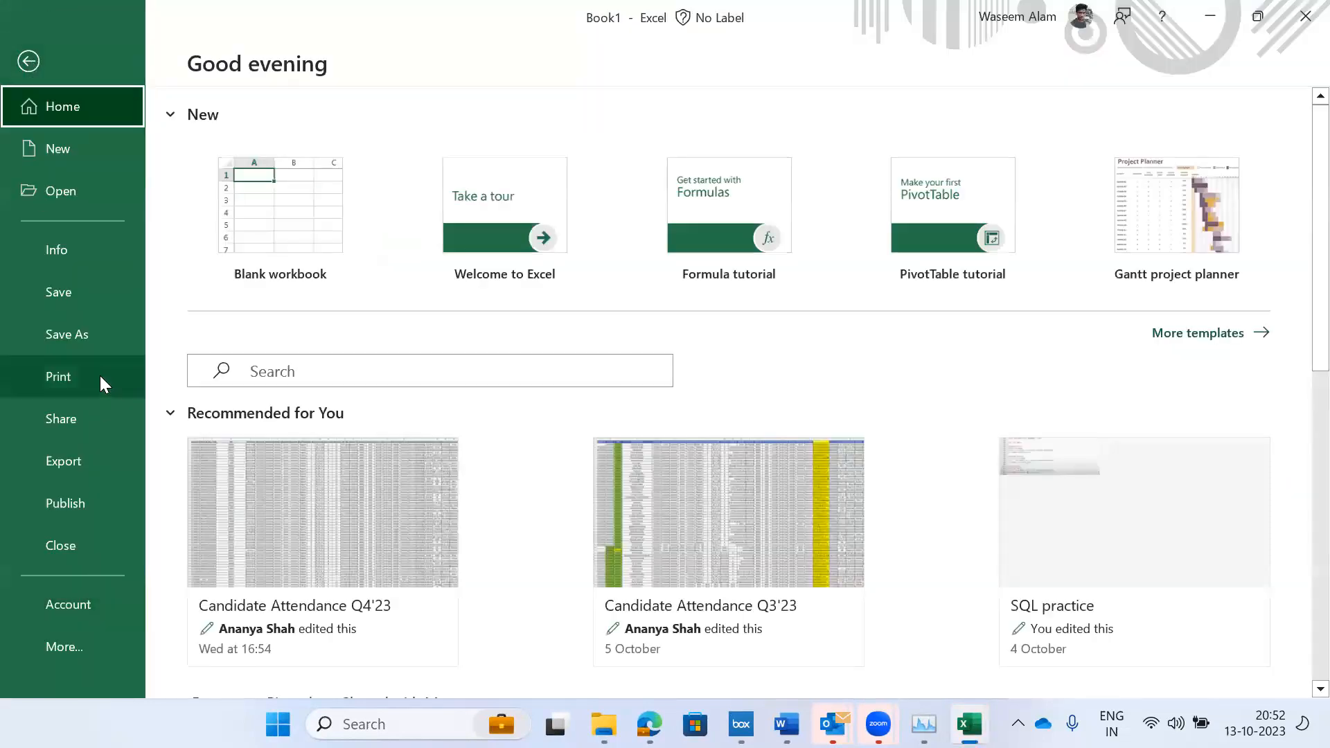
pyautogui.click(59, 193)
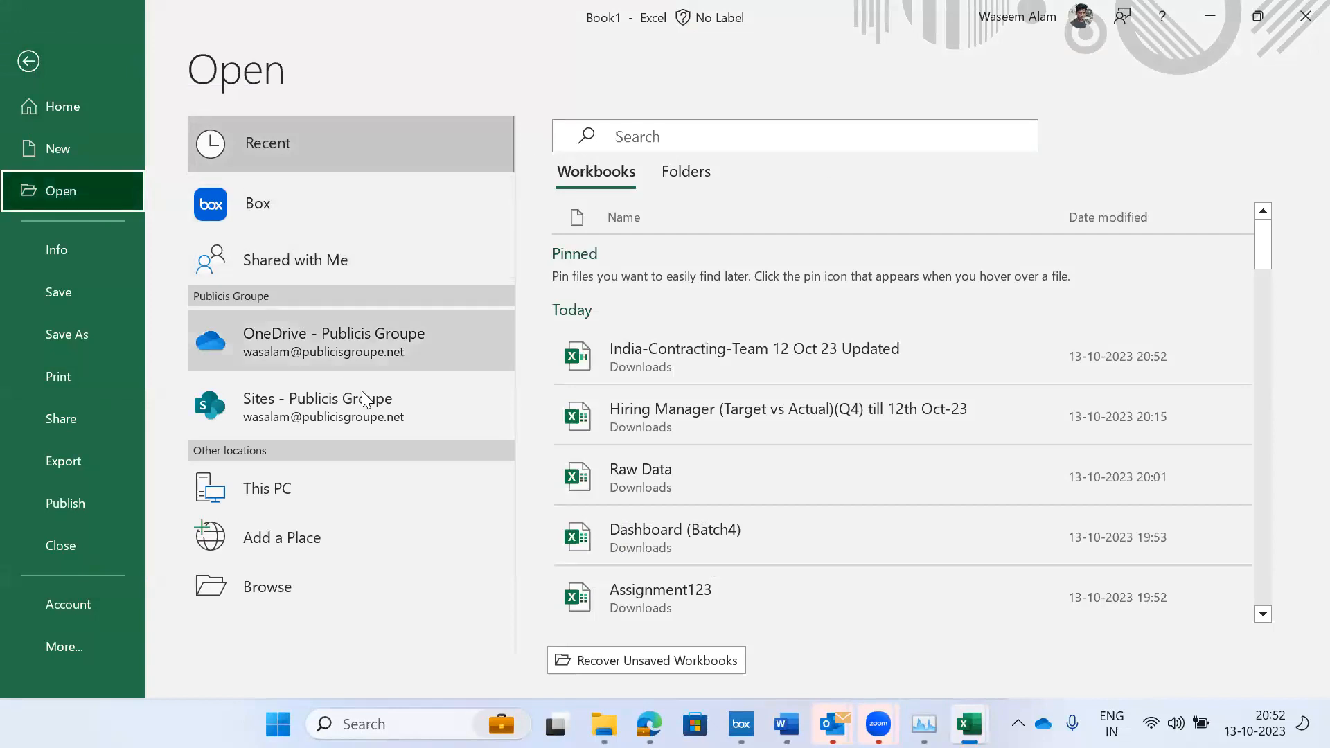
# - Open the Raw Data workbook from the recent workbooks
pyautogui.click(594, 170)
pyautogui.click(645, 137)
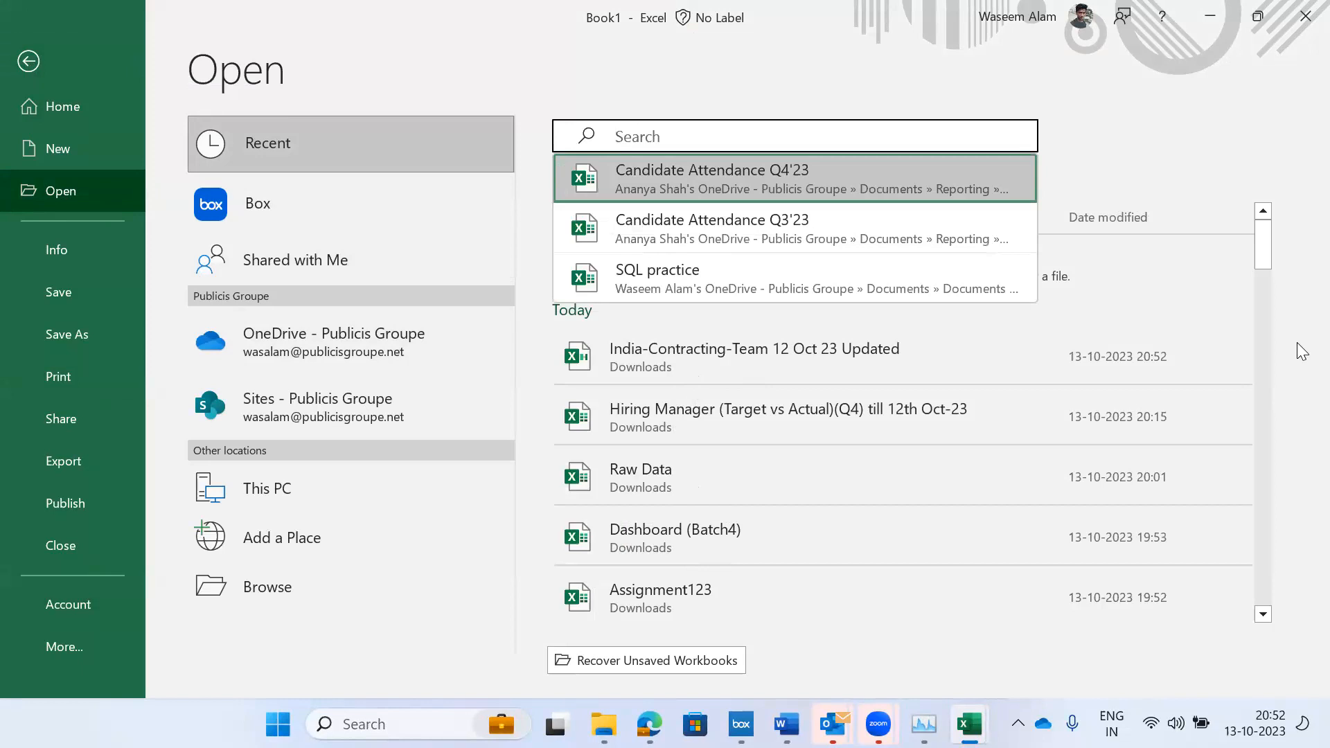
pyautogui.moveTo(1265, 250)
pyautogui.mouseDown()
pyautogui.moveTo(1253, 314)
pyautogui.moveTo(1258, 244)
pyautogui.mouseUp()
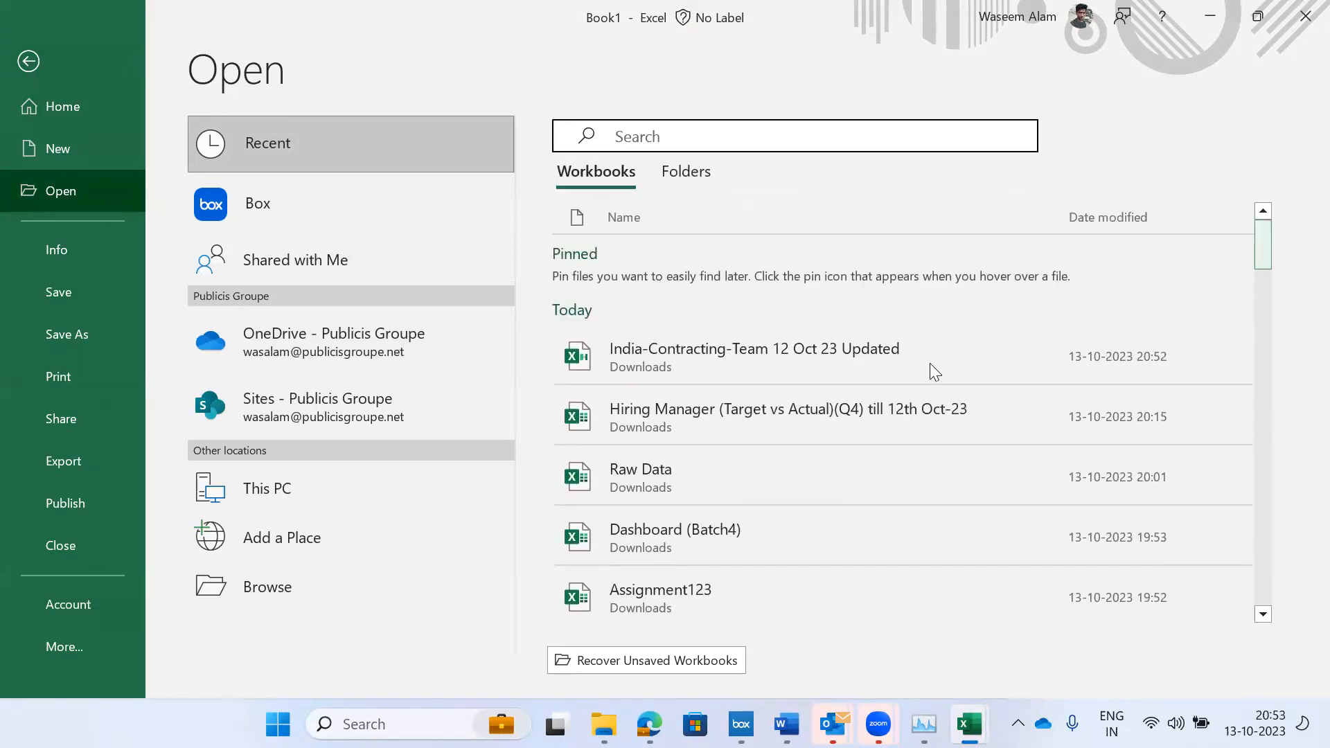
pyautogui.click(626, 472)
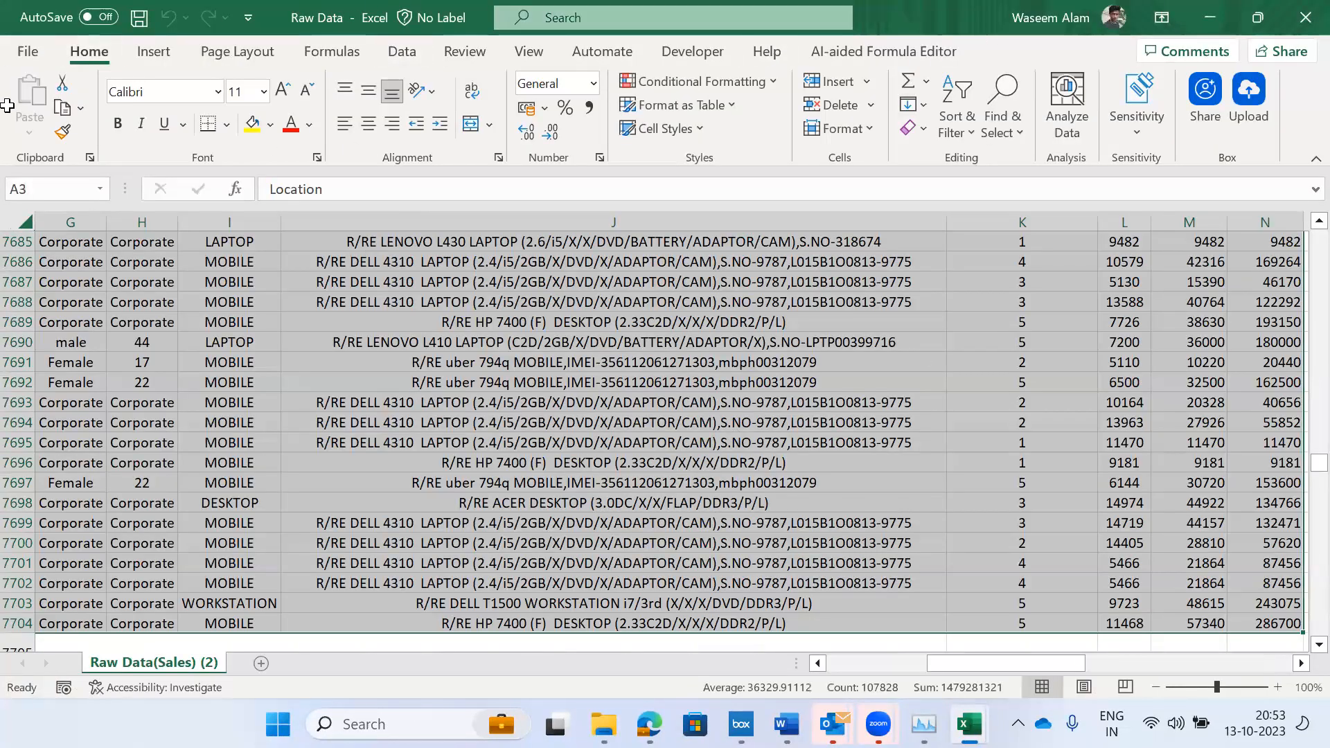
# - Close the Raw Data workbook and check Excel's recent files from the desktop
pyautogui.click(16, 50)
pyautogui.click(1304, 10)
pyautogui.press('super+d')
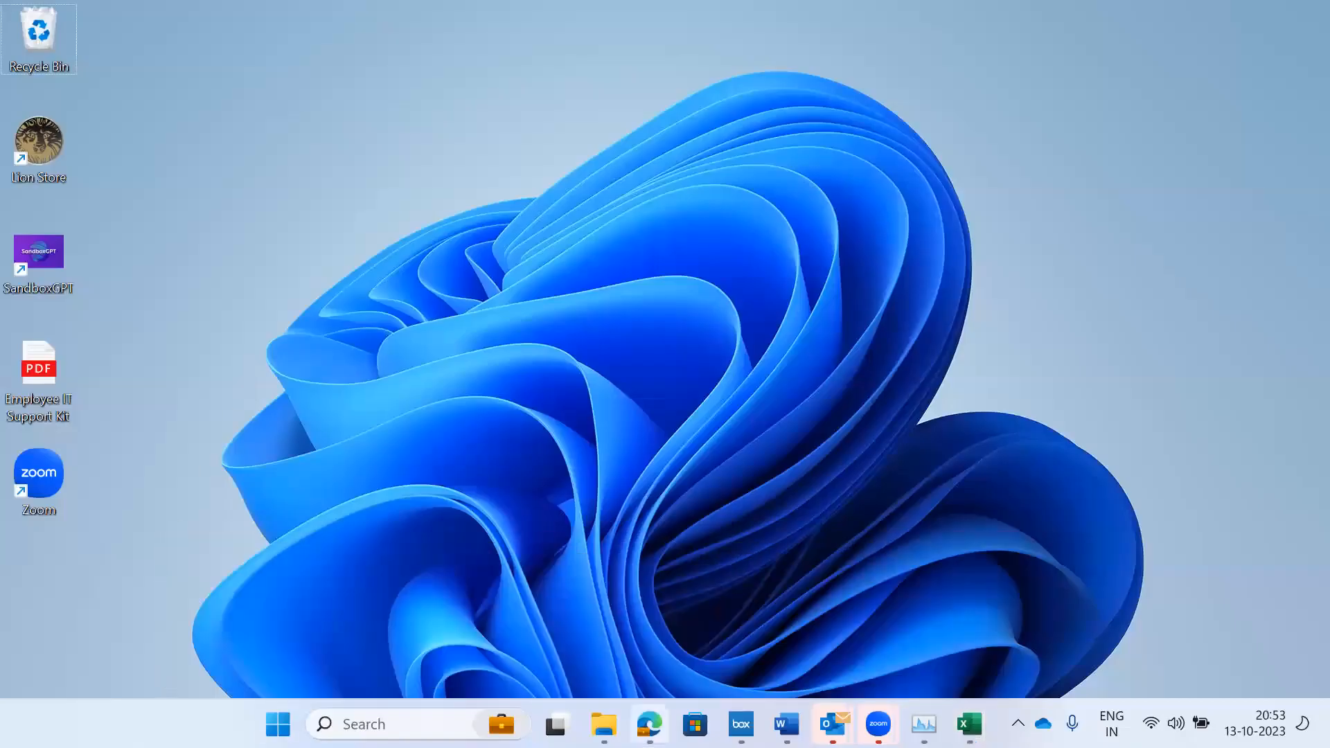
pyautogui.moveTo(649, 724)
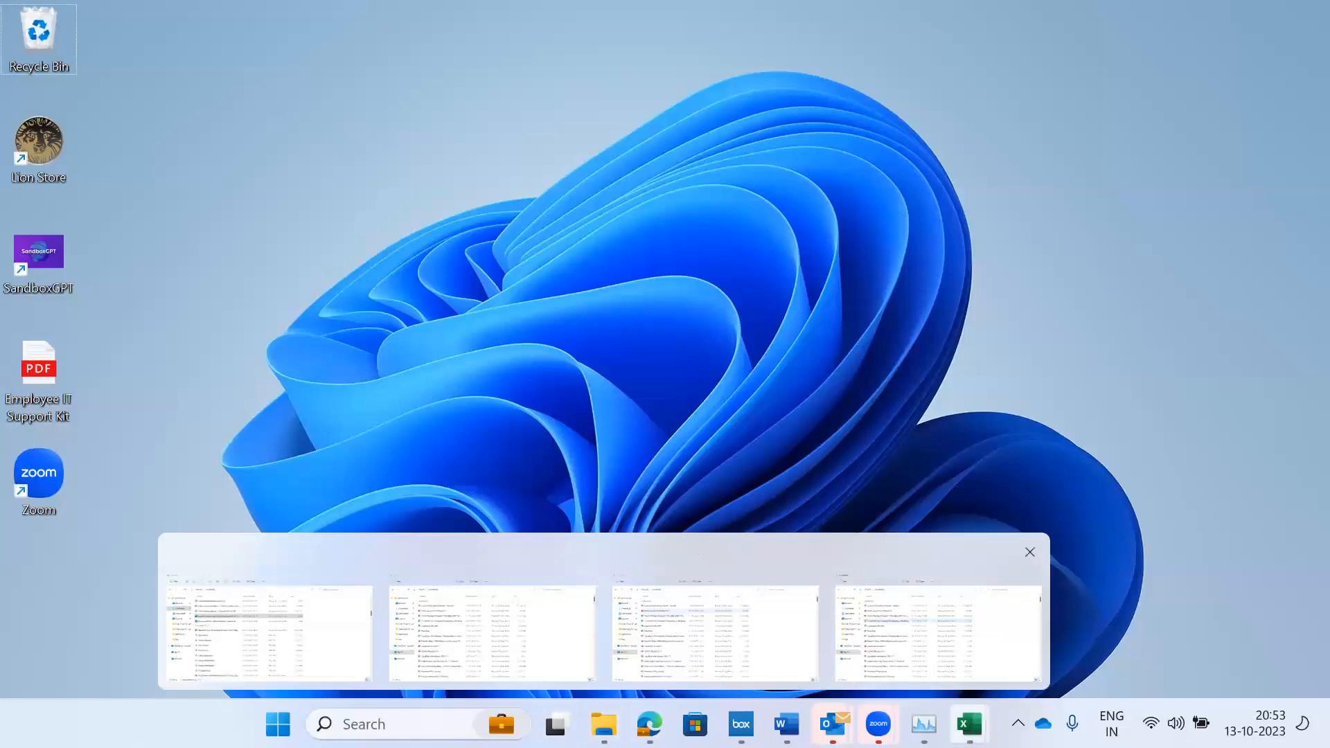
pyautogui.rightClick(970, 724)
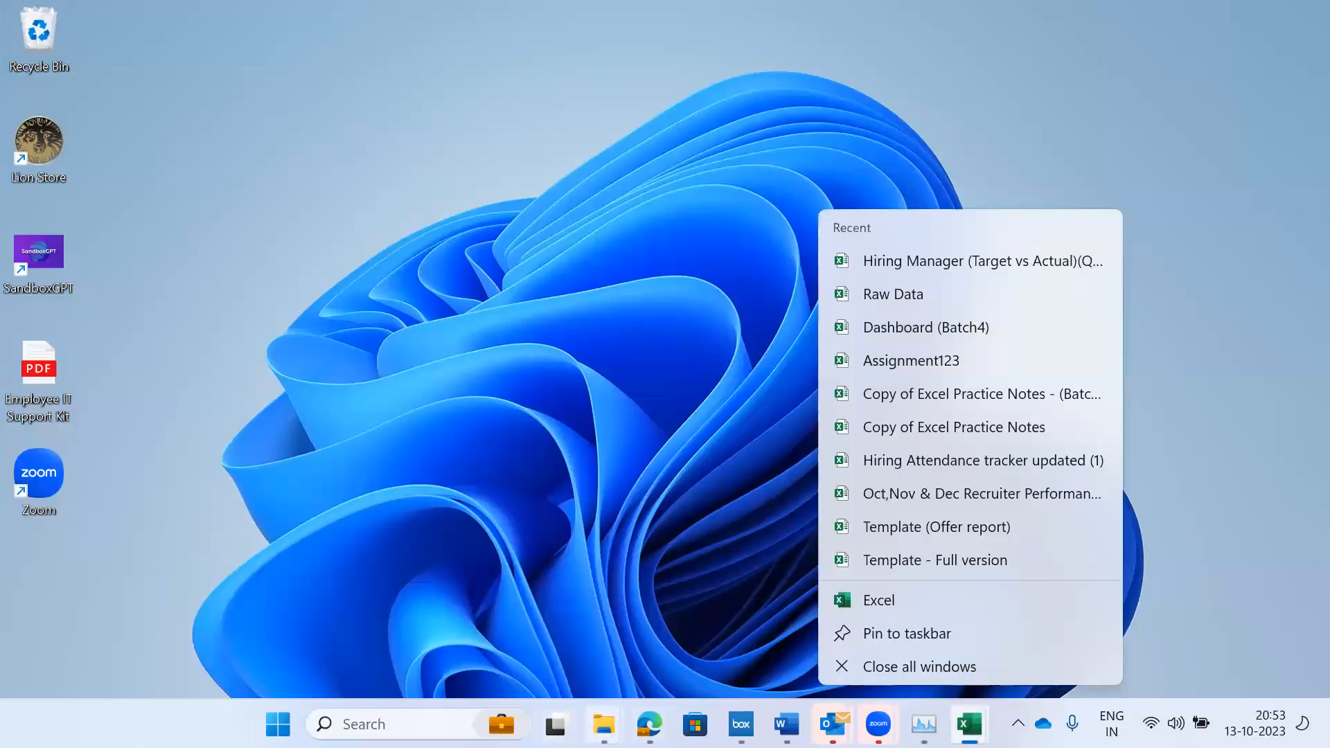
pyautogui.click(604, 724)
# - Find the Raw Data workbook with a Windows search for "Raw data" and open it
pyautogui.click(402, 724)
pyautogui.write('Raw')
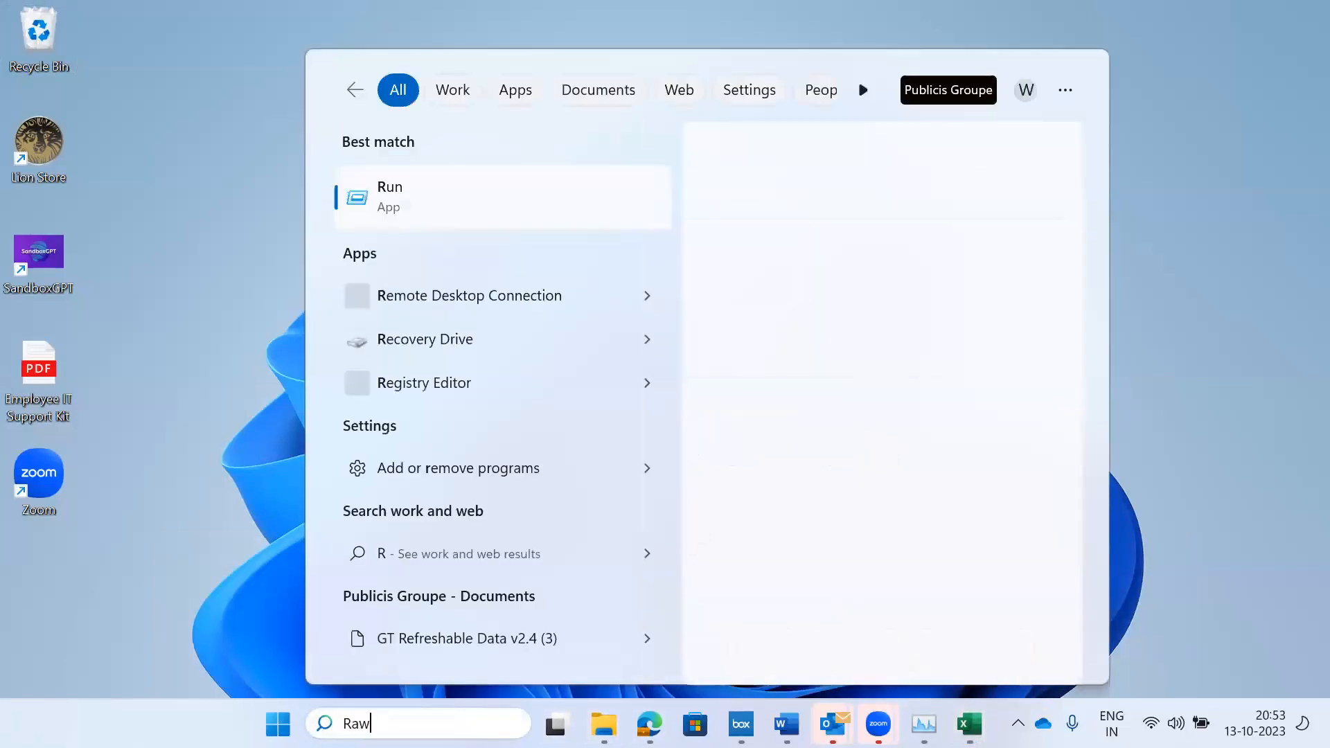
pyautogui.write(' data')
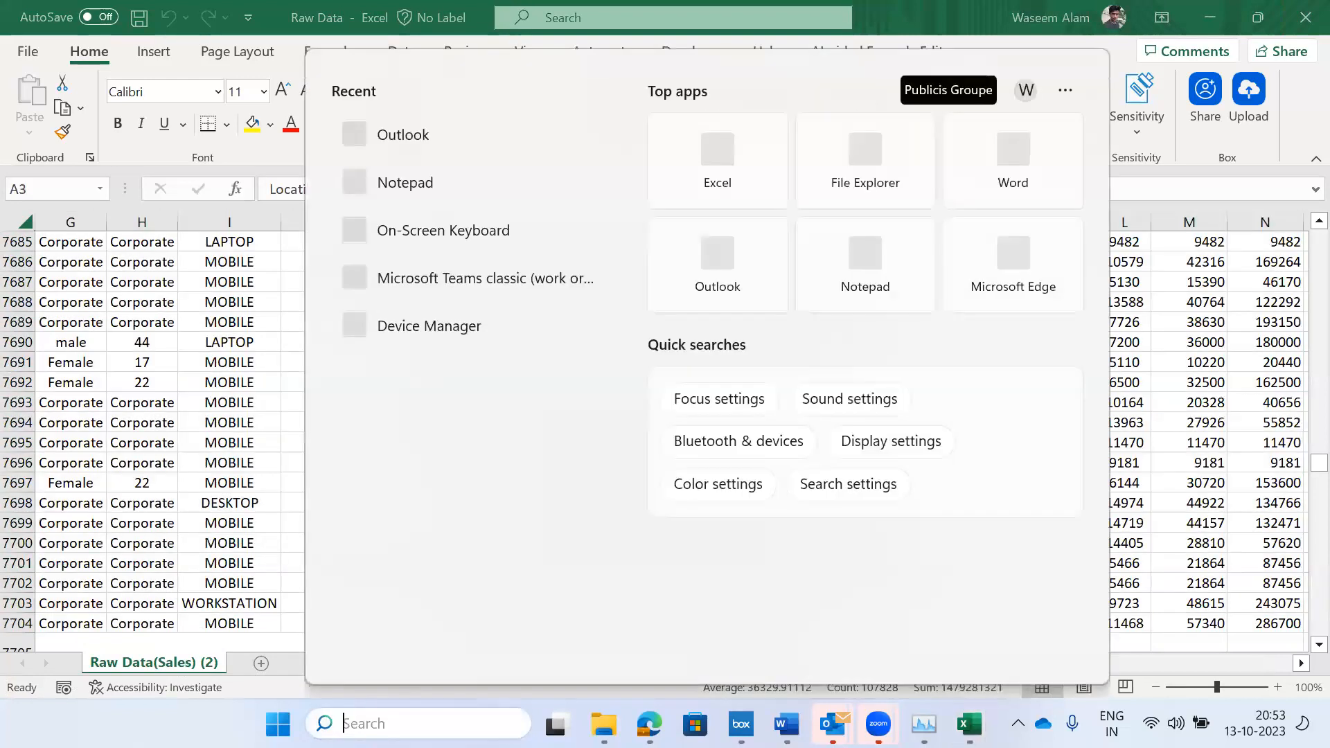
# - Search Windows for "copy" and switch to the Downloads folder in File Explorer
pyautogui.write('p')
pyautogui.write('copy')
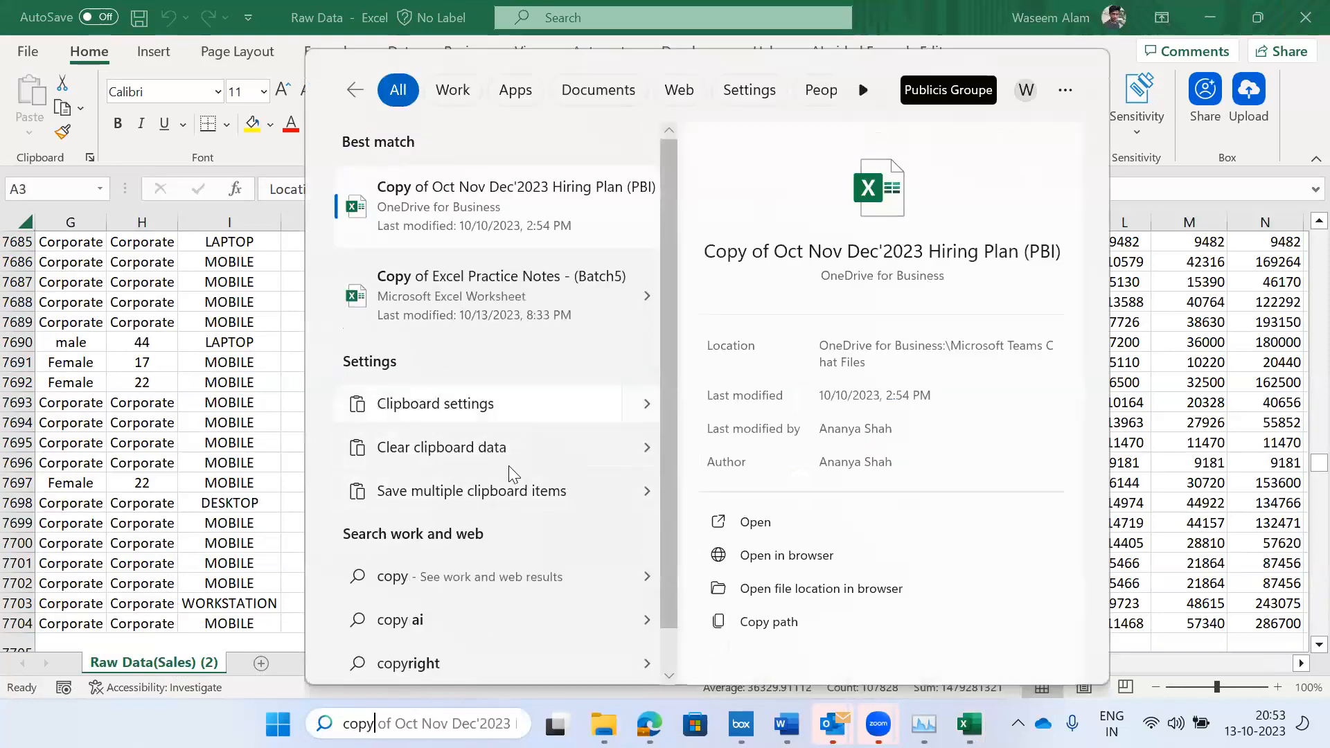
pyautogui.click(602, 723)
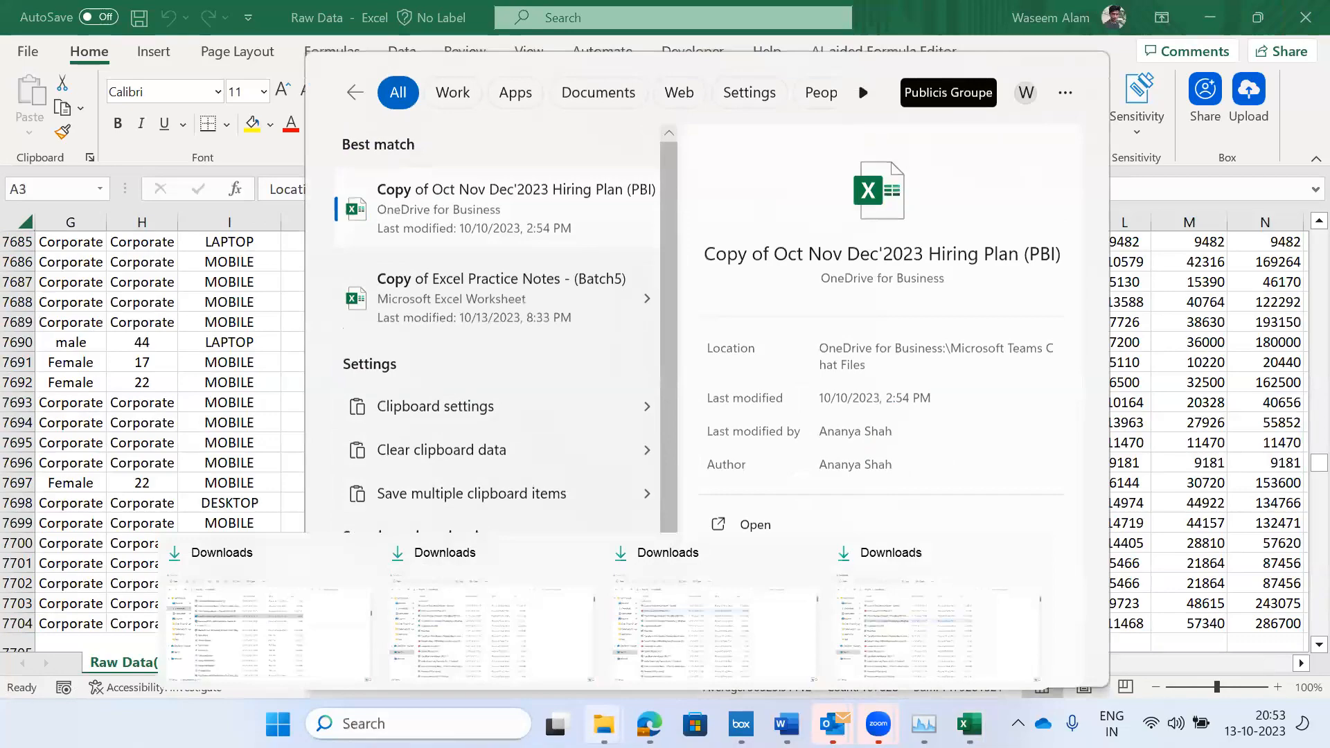
pyautogui.click(603, 707)
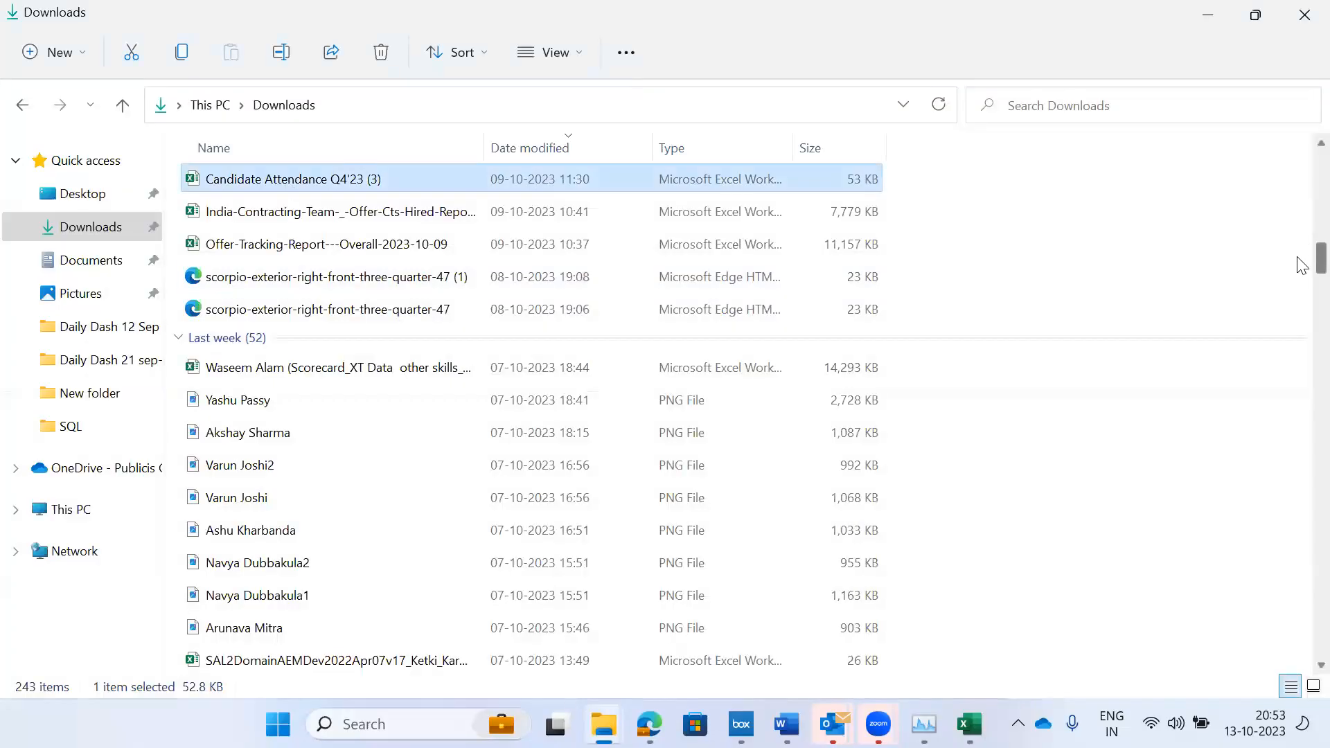
# - Step through the Downloads files starting with "c" from the top of the list to Candidate Attendance Q4'23 (5)
pyautogui.moveTo(1297, 214); pyautogui.dragTo(1297, 143)
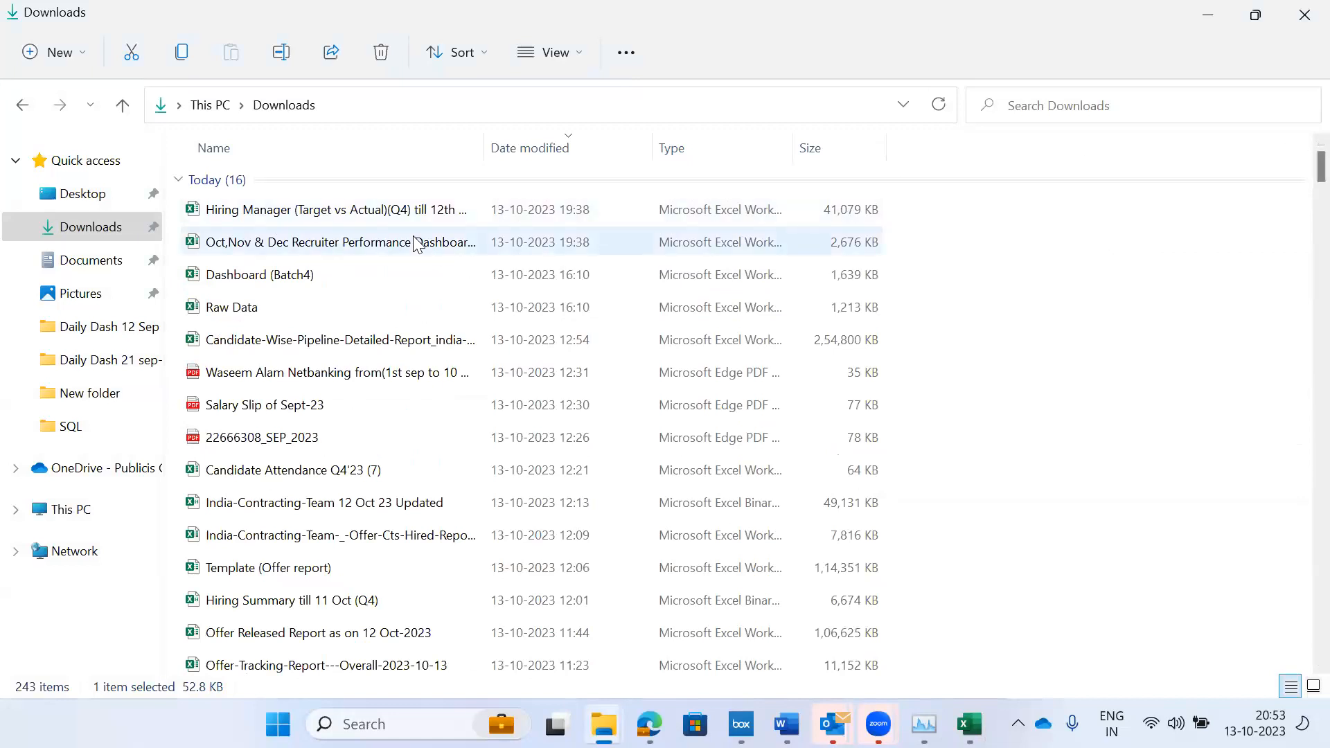
pyautogui.click(374, 214)
pyautogui.press('c')
pyautogui.press('c')
pyautogui.press('c')
pyautogui.press('c')
pyautogui.press('c')
pyautogui.press('c')
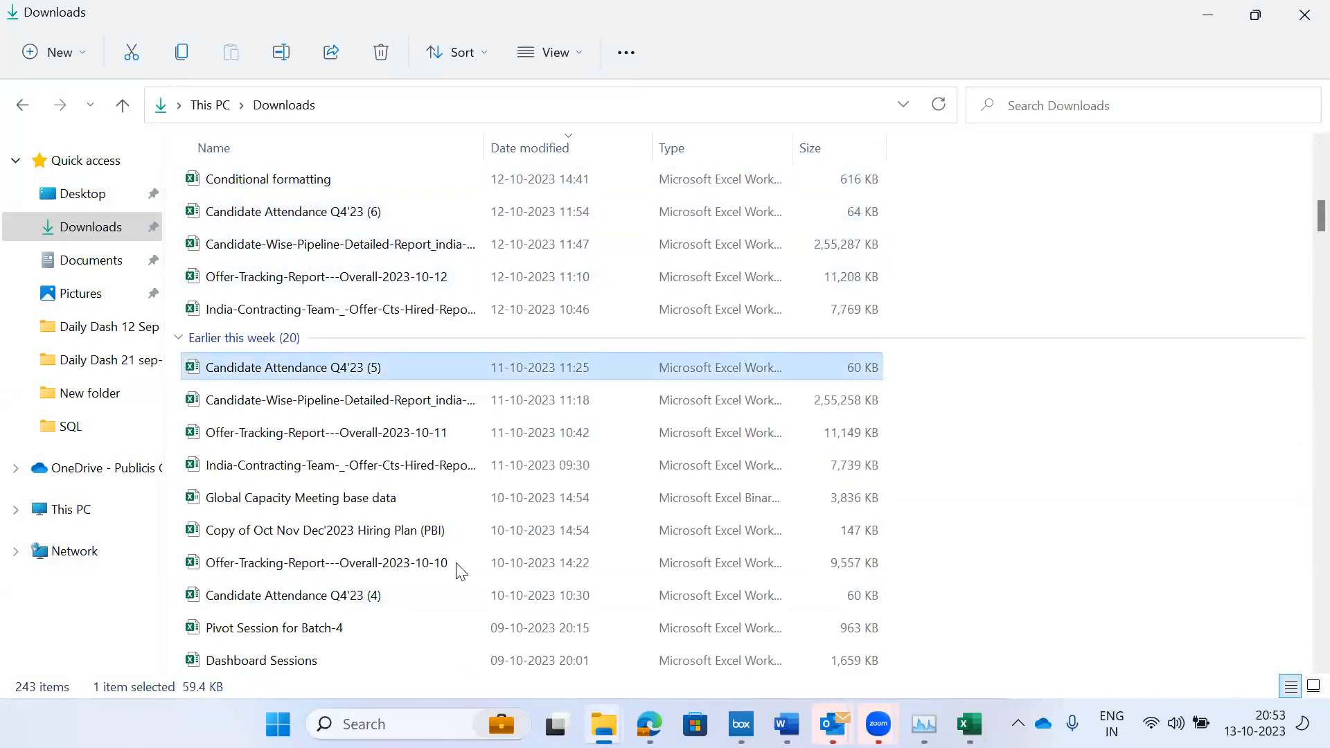
# - Open Copy of Excel Practice Notes - (Batch5) through a Windows search for "copy" and update its external links
pyautogui.click(381, 726)
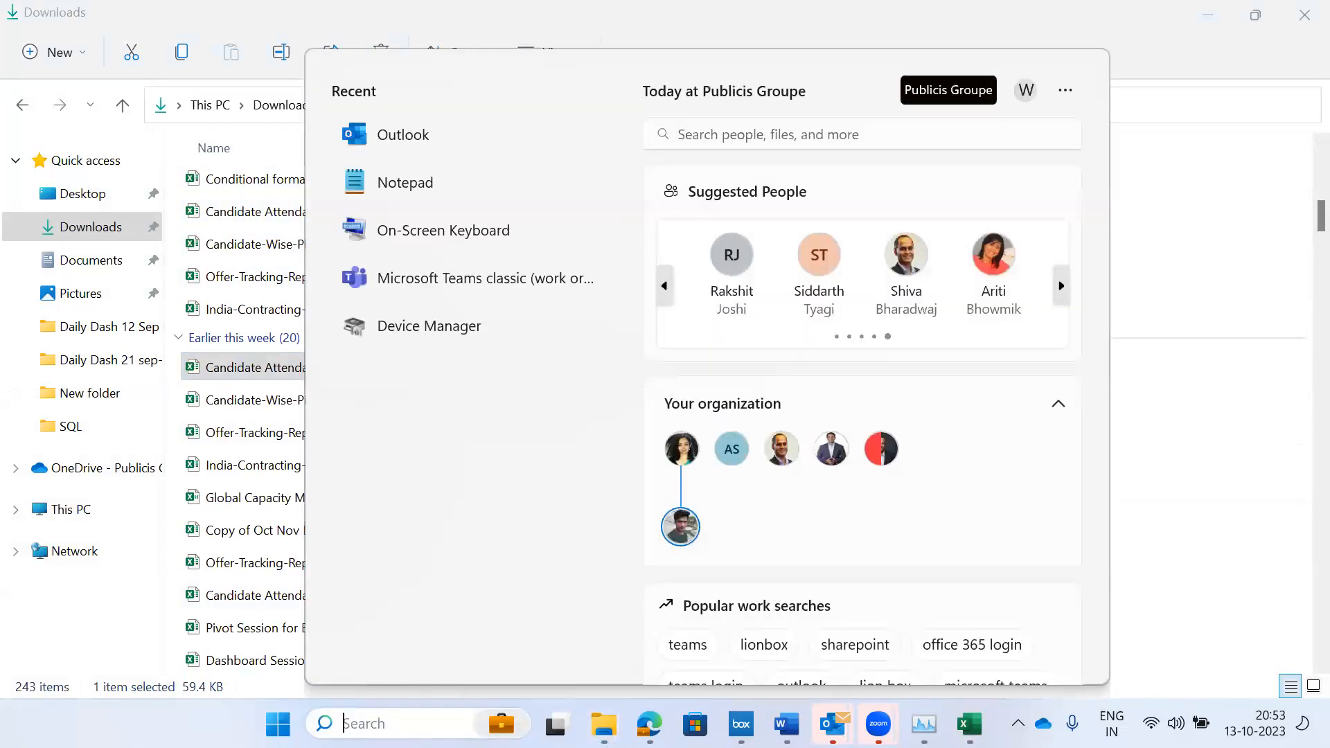
pyautogui.write('copy')
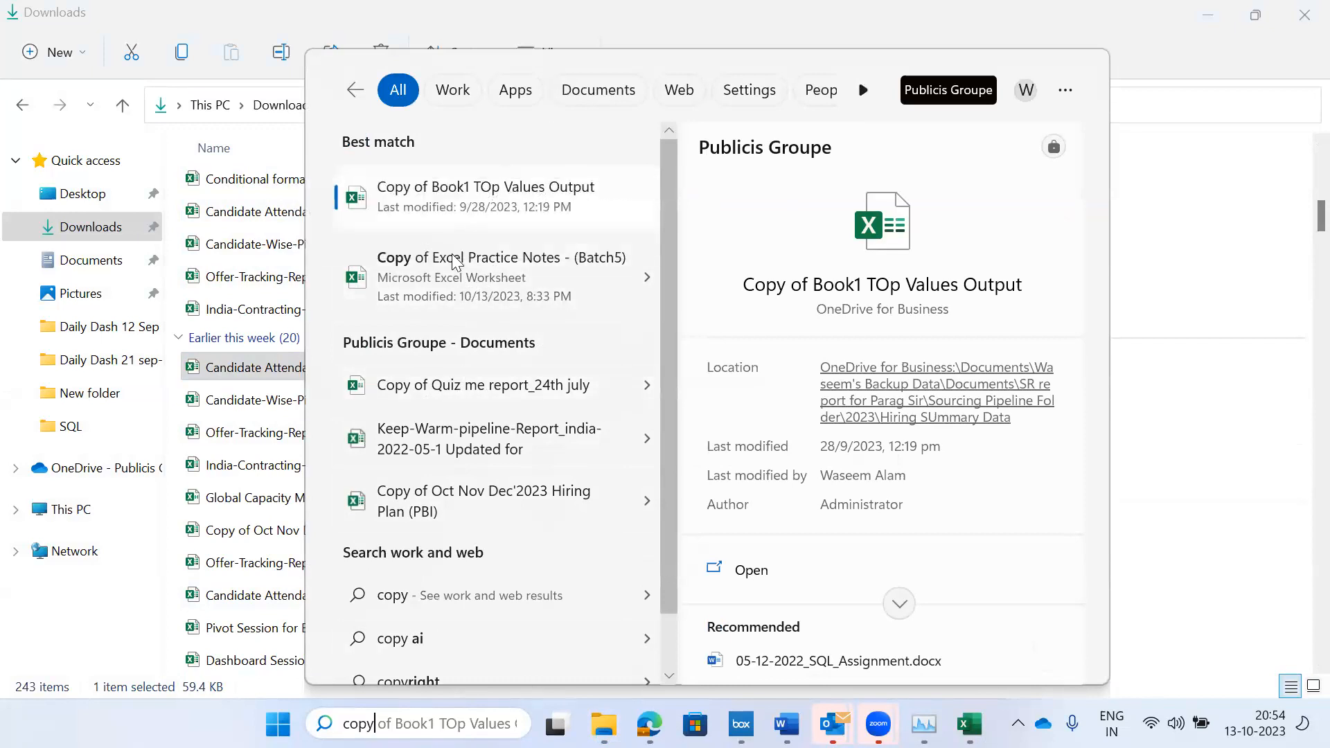
pyautogui.press('Escape')
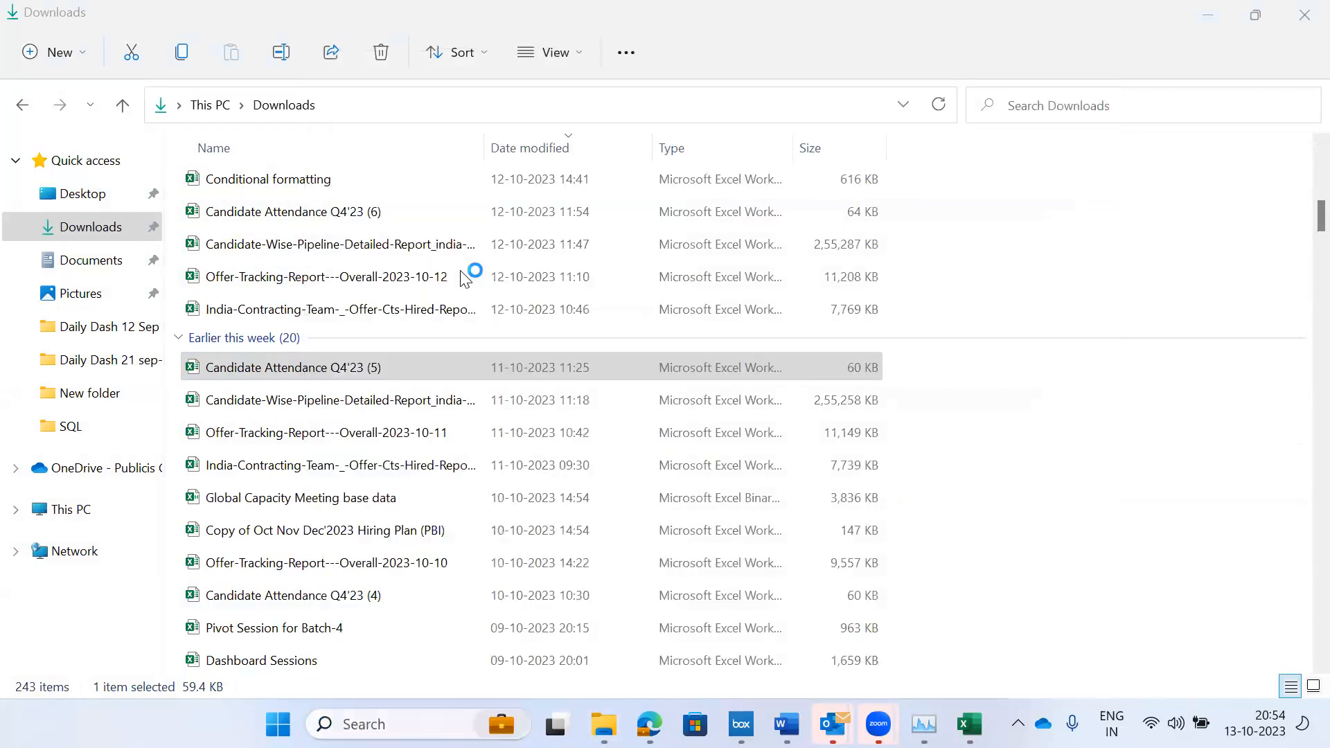
pyautogui.hotkey('alt', 'Tab')
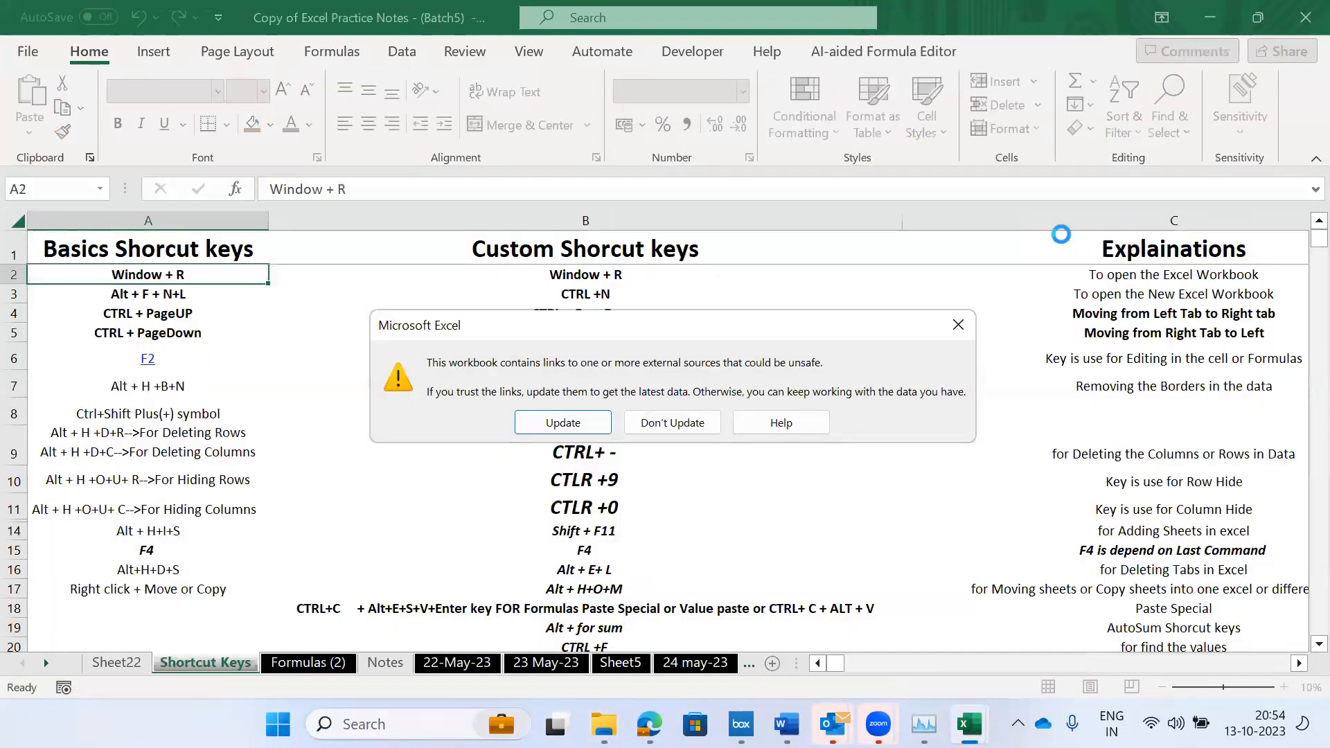
pyautogui.press('Return')
pyautogui.press('Return')
# - Go through the first two shortcut rows on the Shortcut Keys sheet and select cells B2:B3
pyautogui.press('Right')
pyautogui.press('Down')
pyautogui.press('Left')
pyautogui.press('Up')
pyautogui.press('Down')
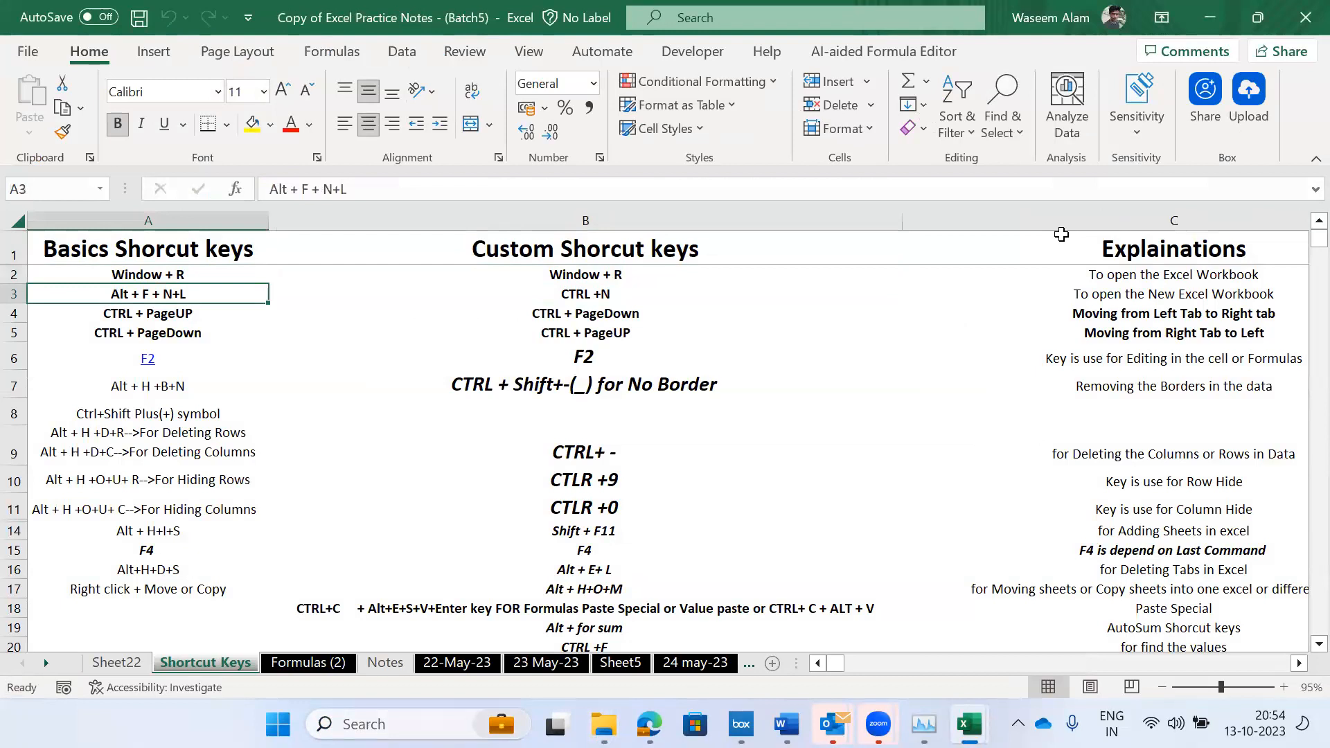
pyautogui.press('Right')
pyautogui.hotkey('shift', 'Up')
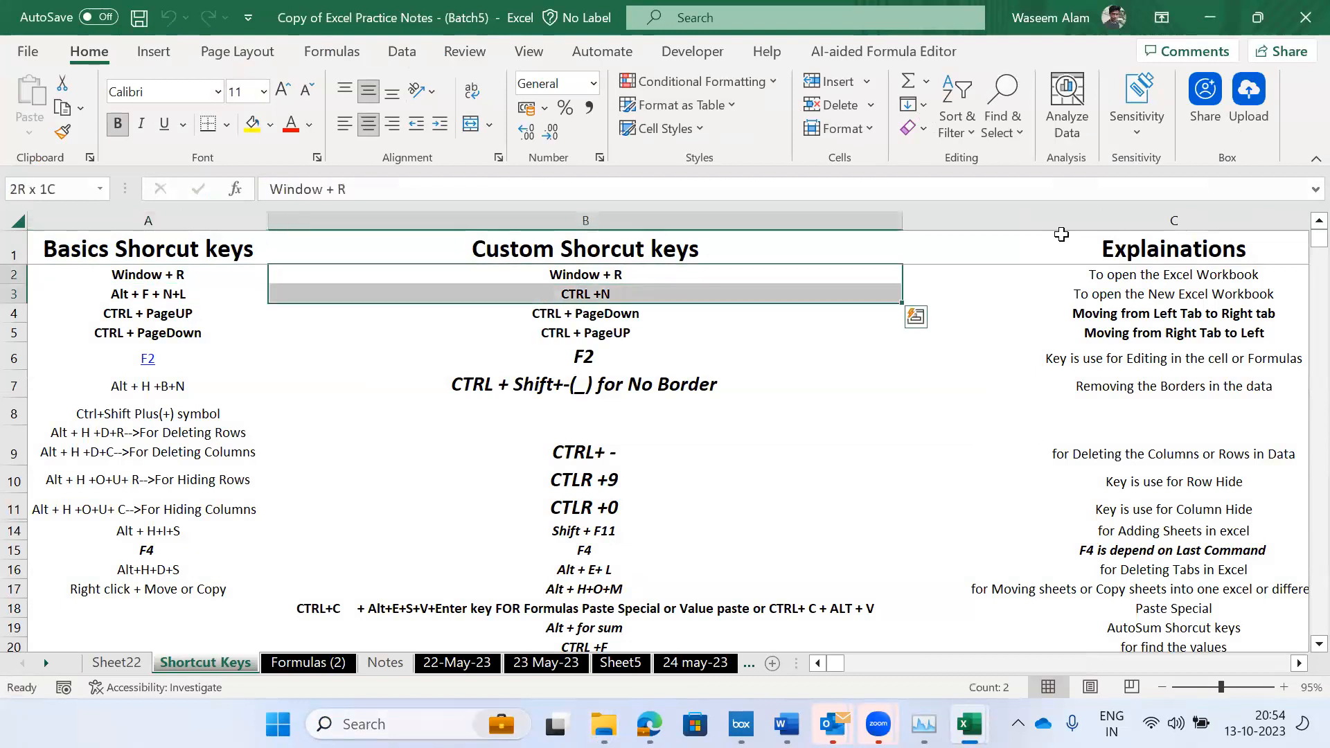
# - Compare the basic and custom shortcuts for a new workbook in cells A3 and B3
pyautogui.press('Left')
pyautogui.press('Right')
pyautogui.press('Down')
pyautogui.press('Left')
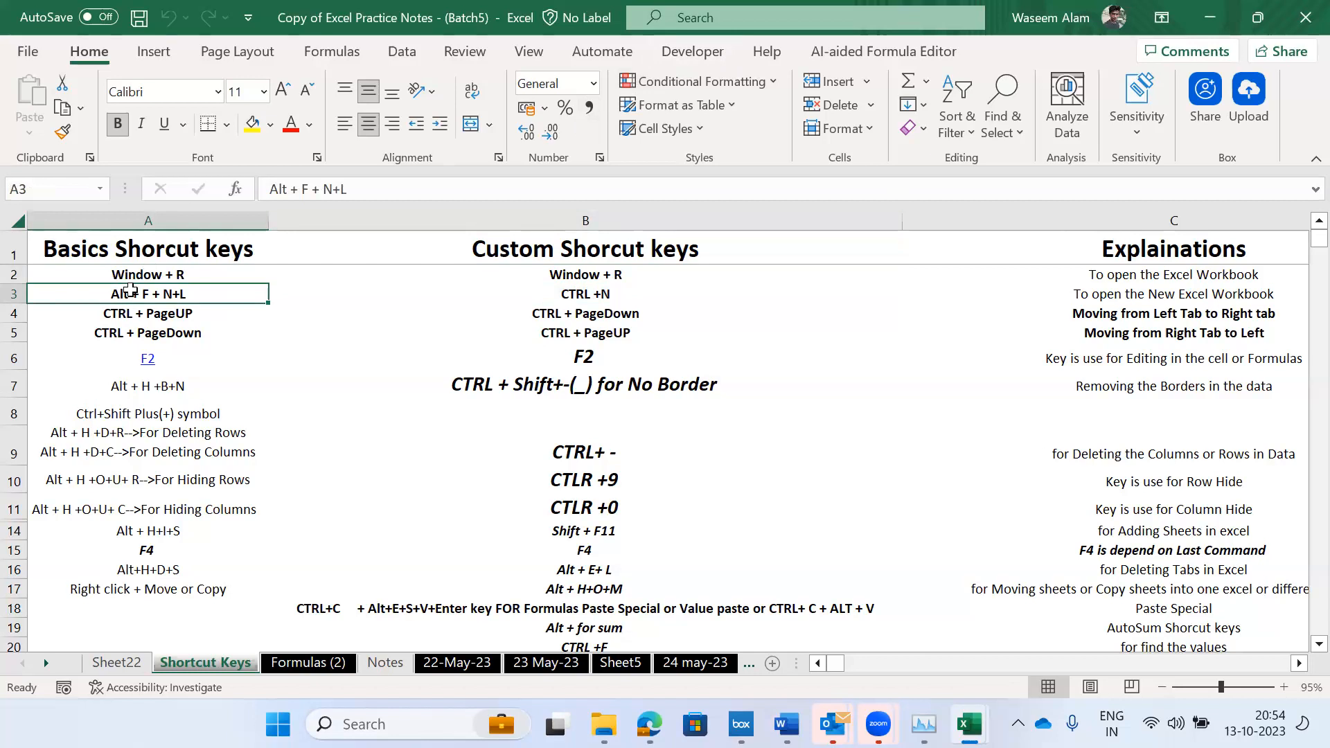
pyautogui.press('Right')
pyautogui.press('Left')
pyautogui.press('Right')
pyautogui.press('Right')
pyautogui.press('Left')
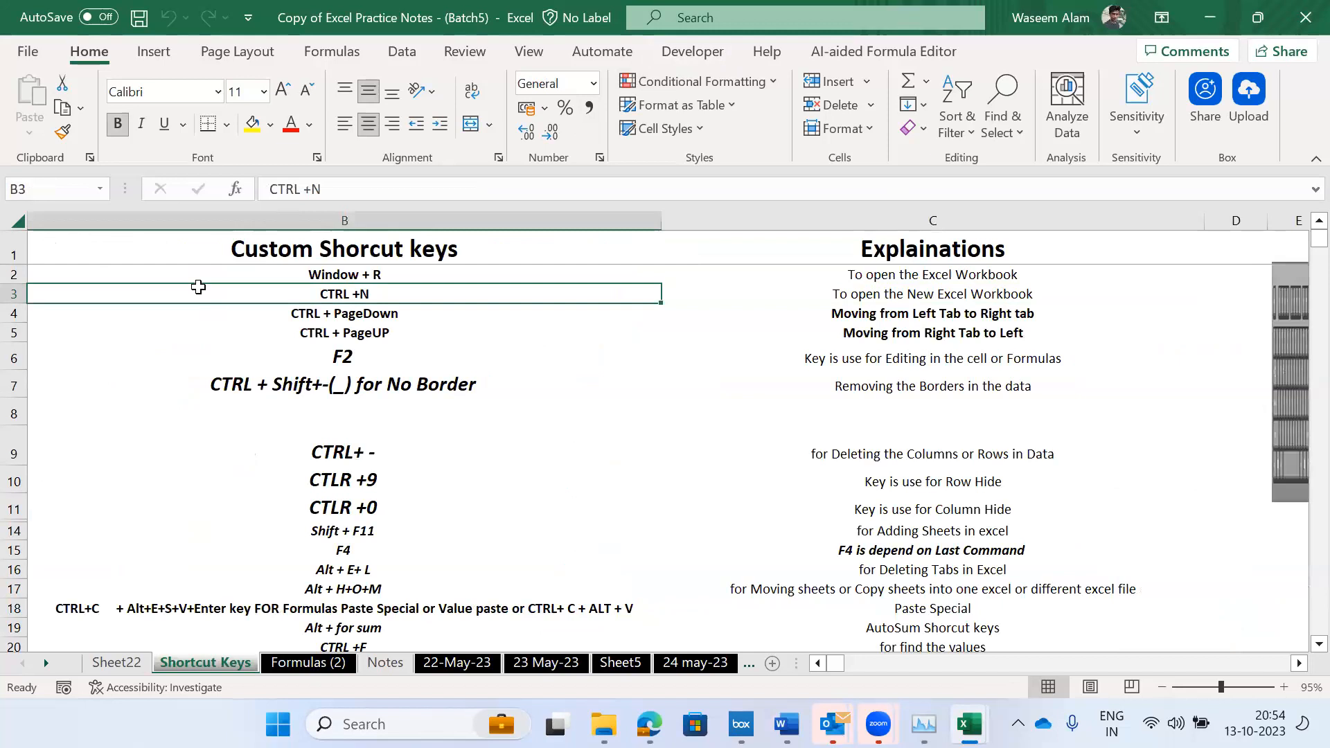
pyautogui.press('Left')
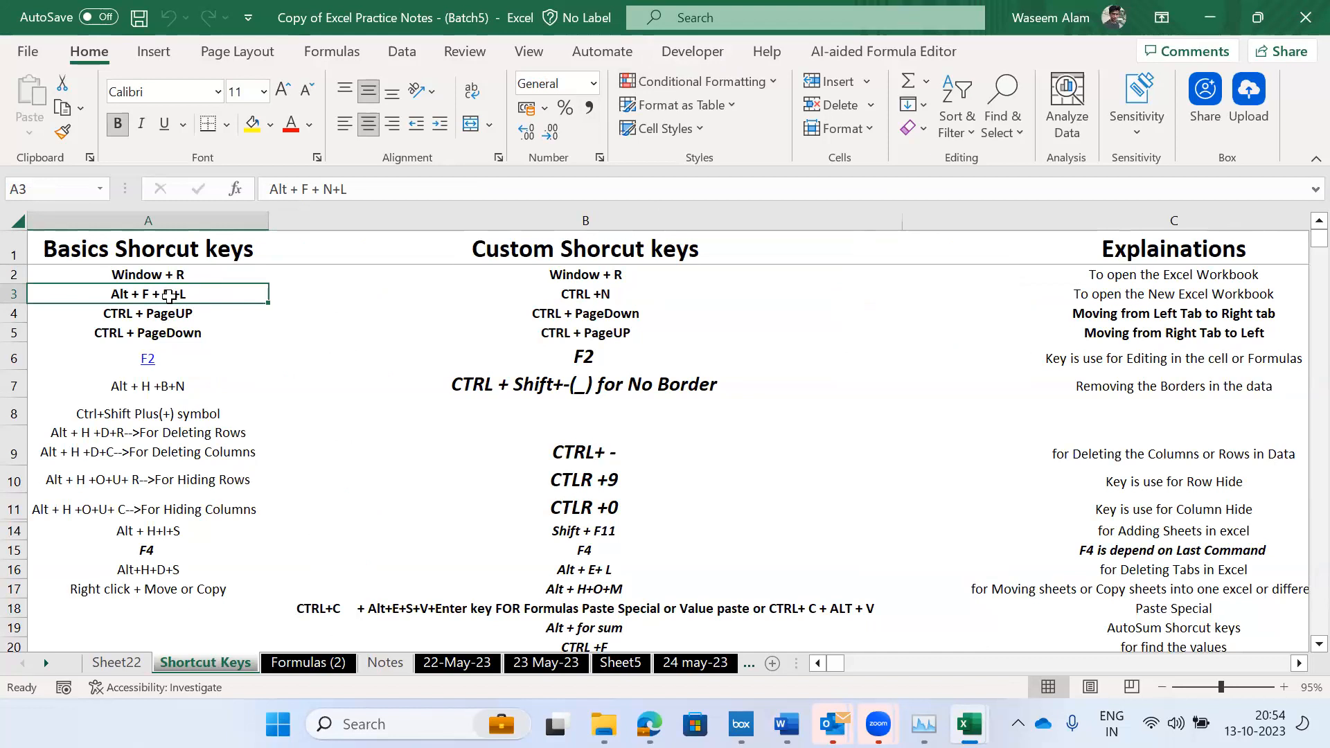
# - Create a new blank workbook through Excel's File commands
pyautogui.press('alt')
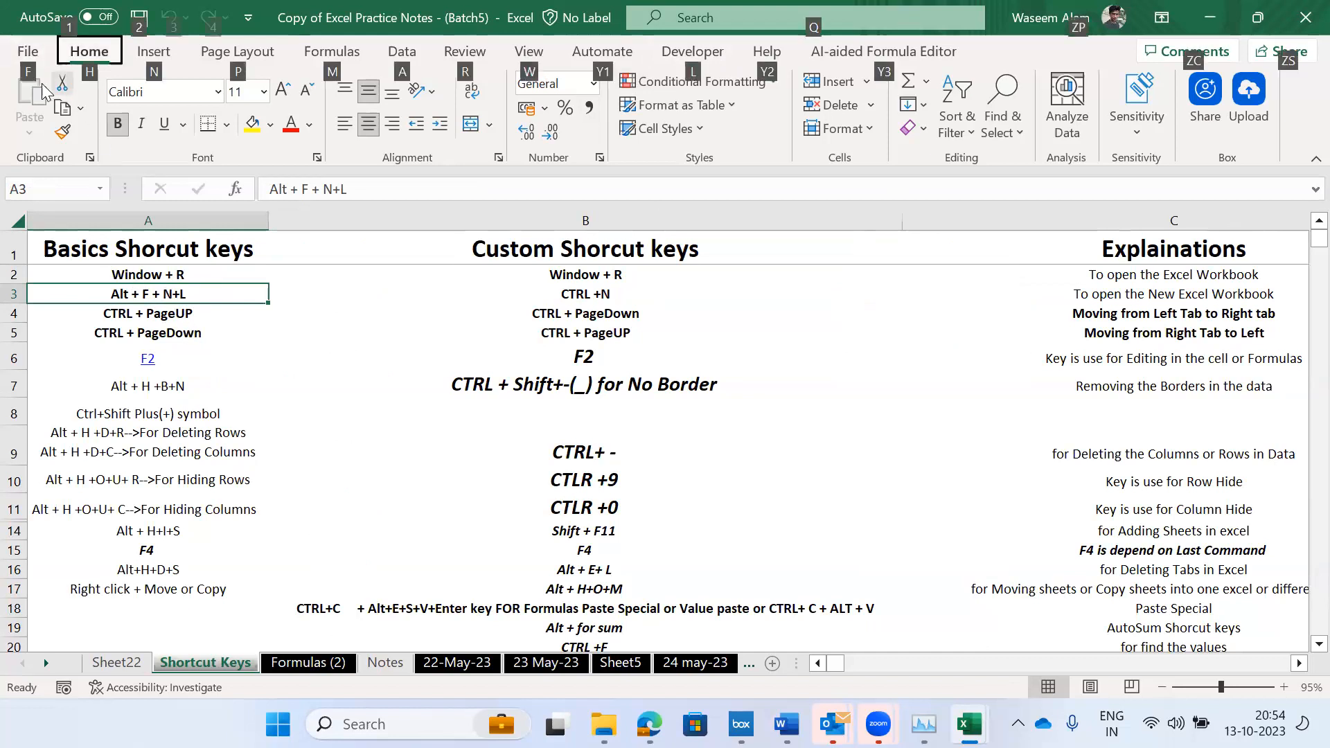
pyautogui.press('f')
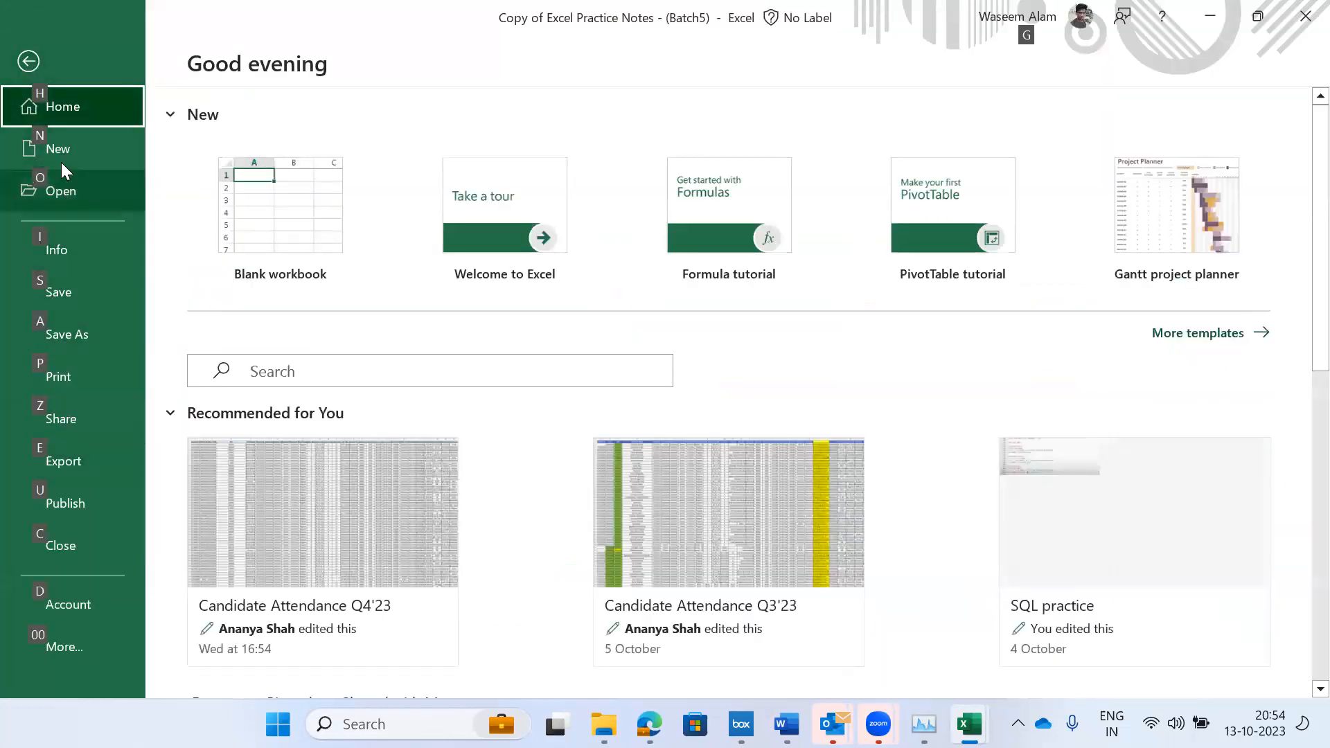
pyautogui.click(56, 142)
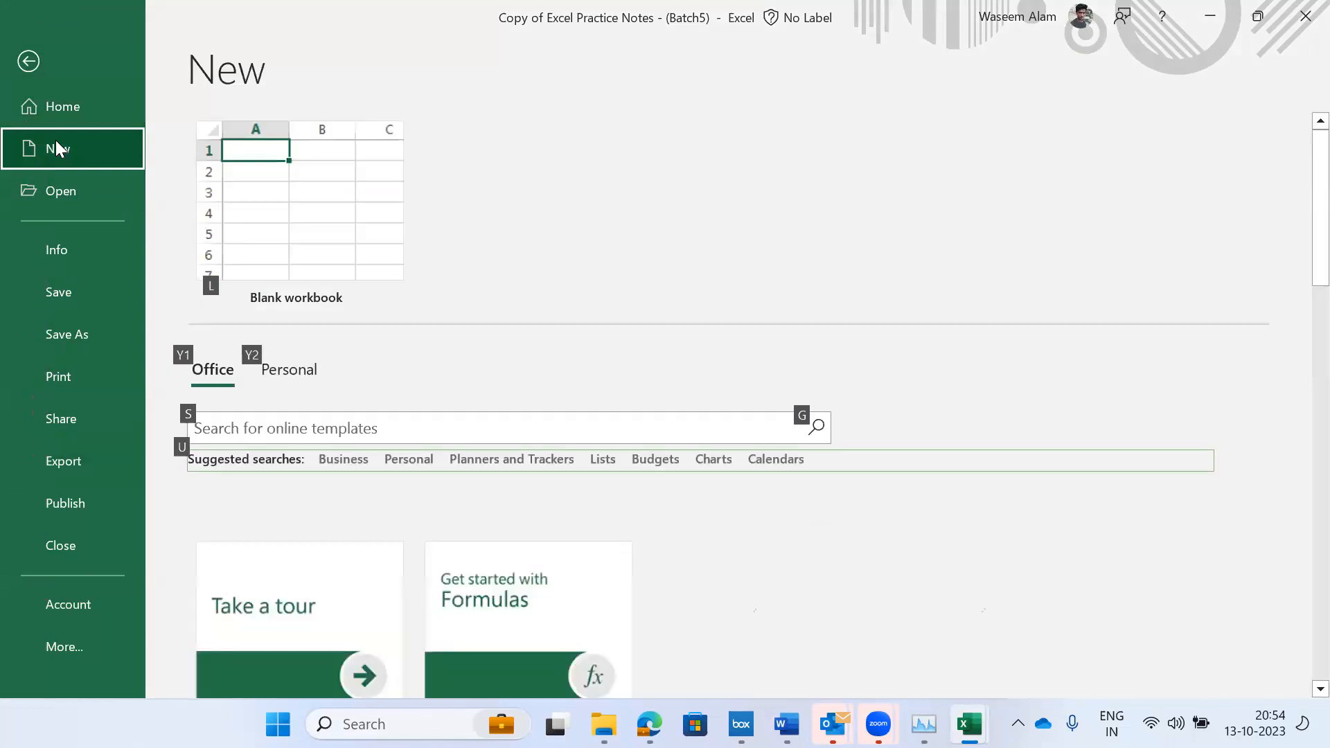
pyautogui.press('l')
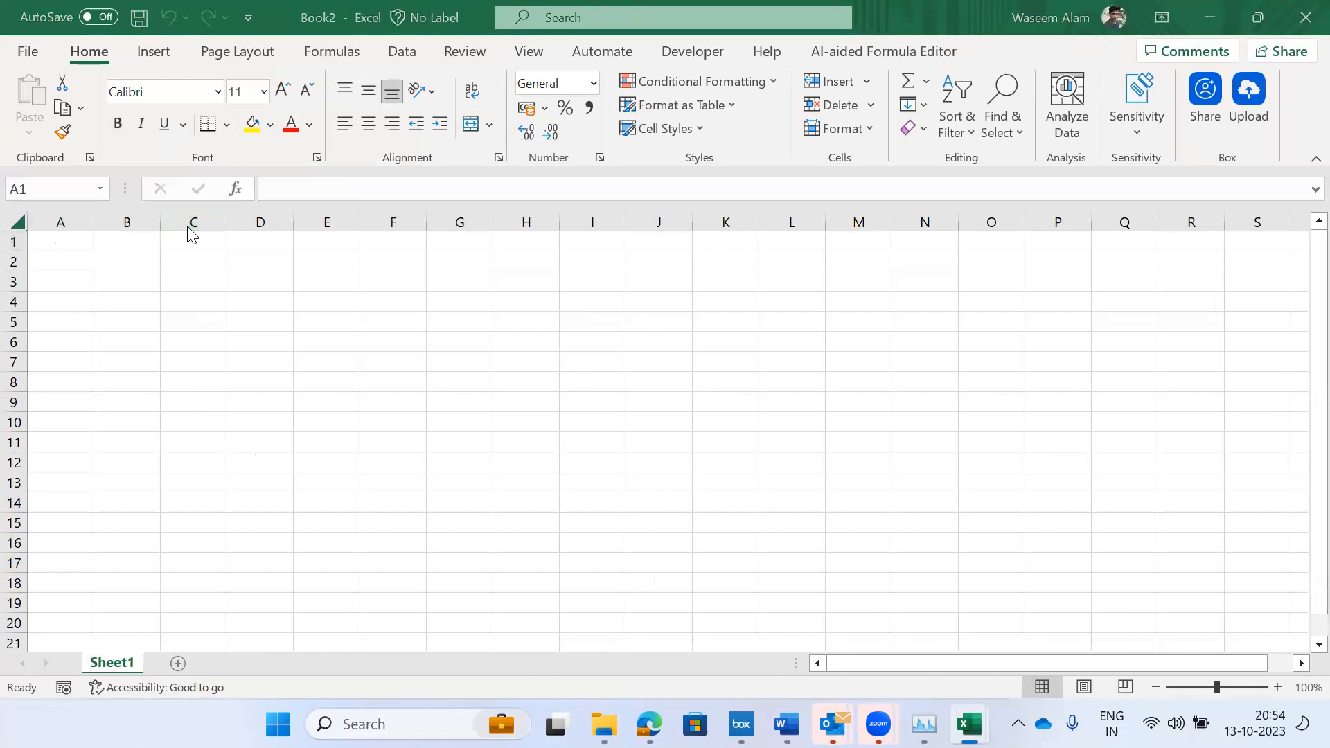
# - Return to the Shortcut Keys sheet and review the CTRL +N entry in B3 and the Alt + F + N+L entry in A3
pyautogui.hotkey('alt', 'Tab')
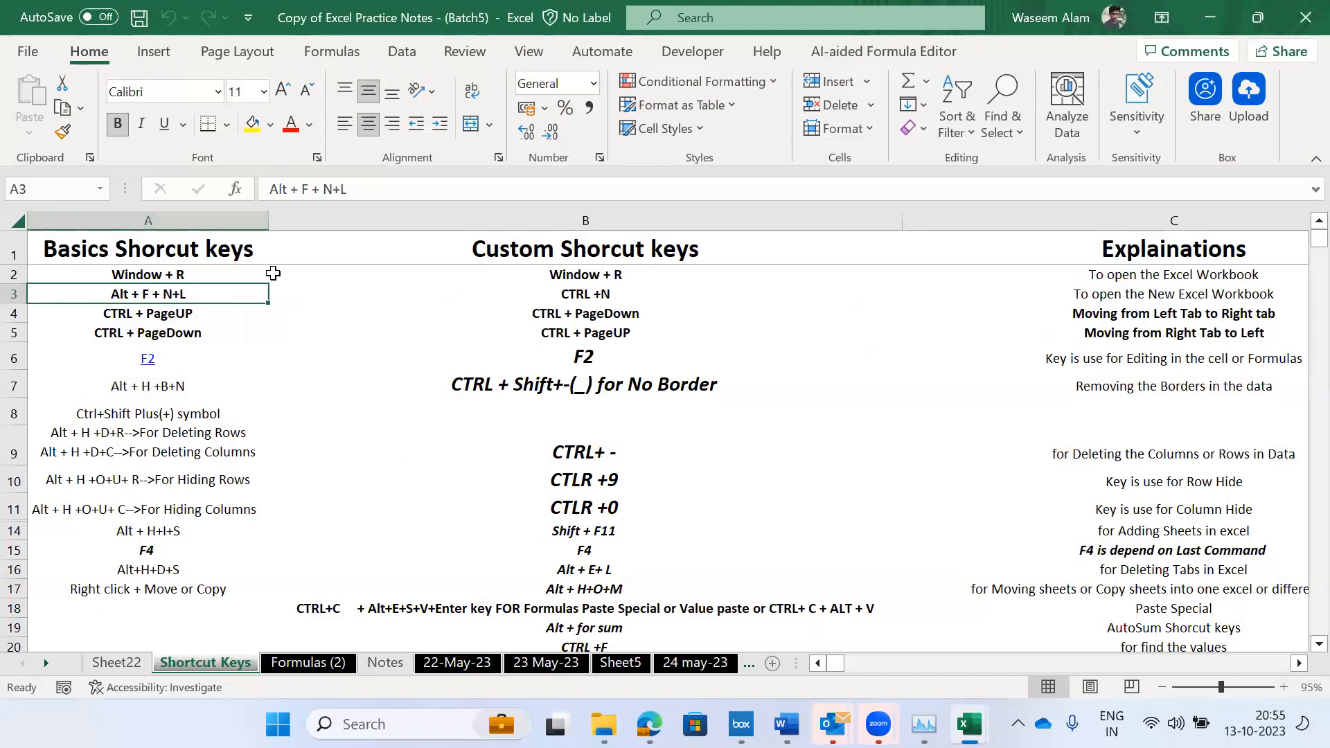
pyautogui.click(573, 295)
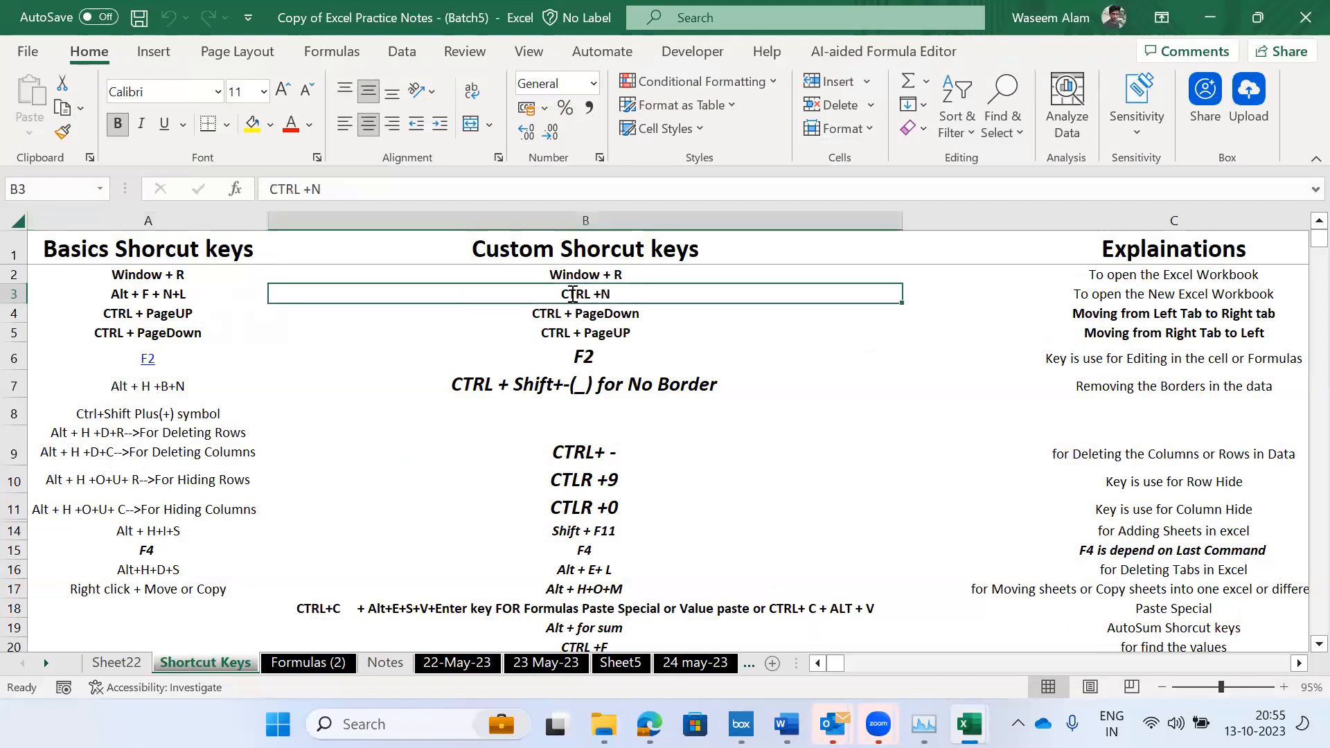
pyautogui.doubleClick(573, 294)
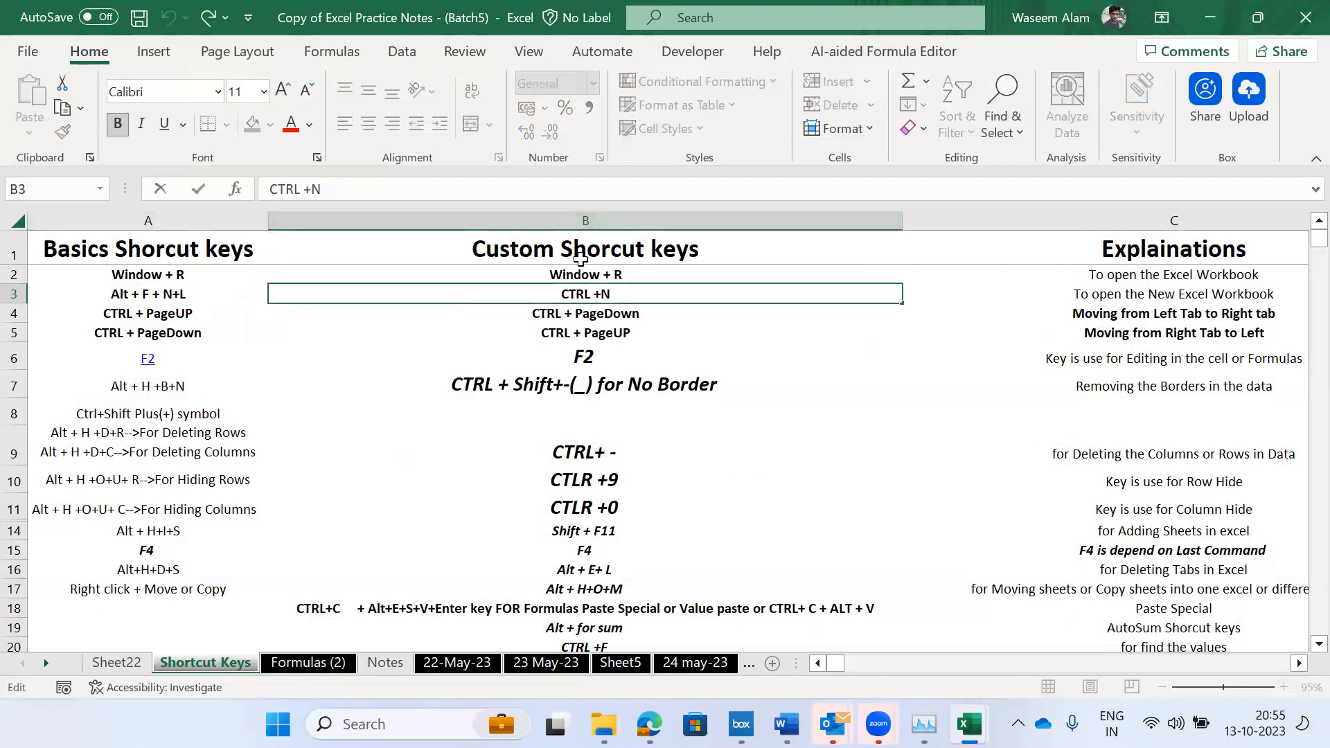
pyautogui.press('Escape')
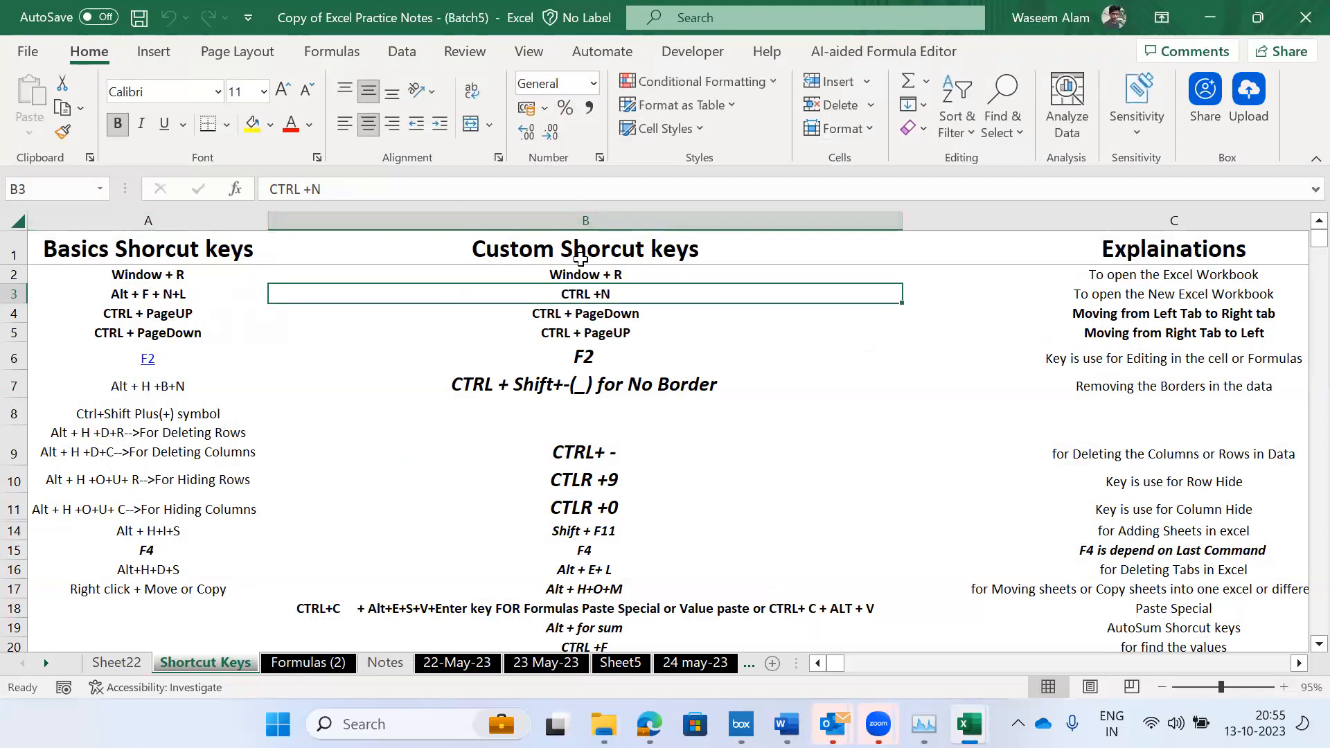
pyautogui.click(145, 392)
pyautogui.click(142, 286)
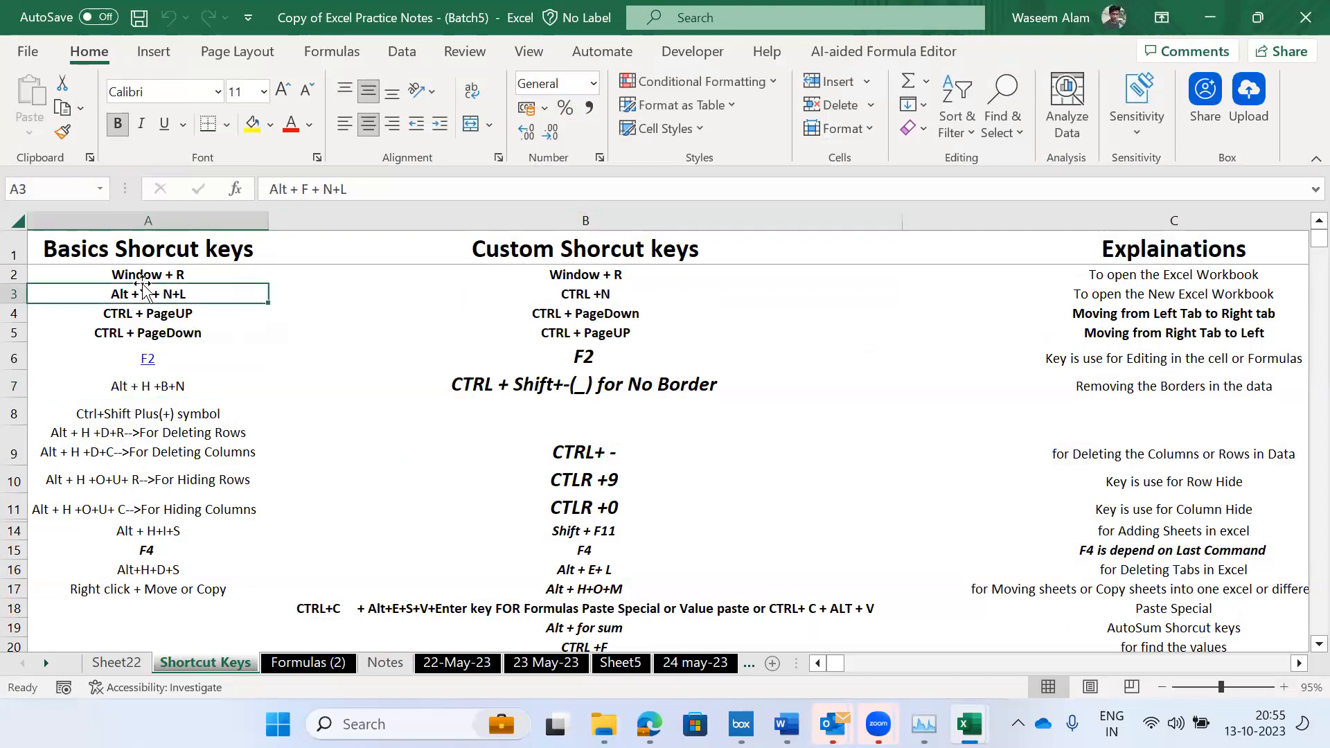
# - Fill cell A7, containing Alt + H +B+N, with a dark olive green from the theme colors
pyautogui.click(130, 385)
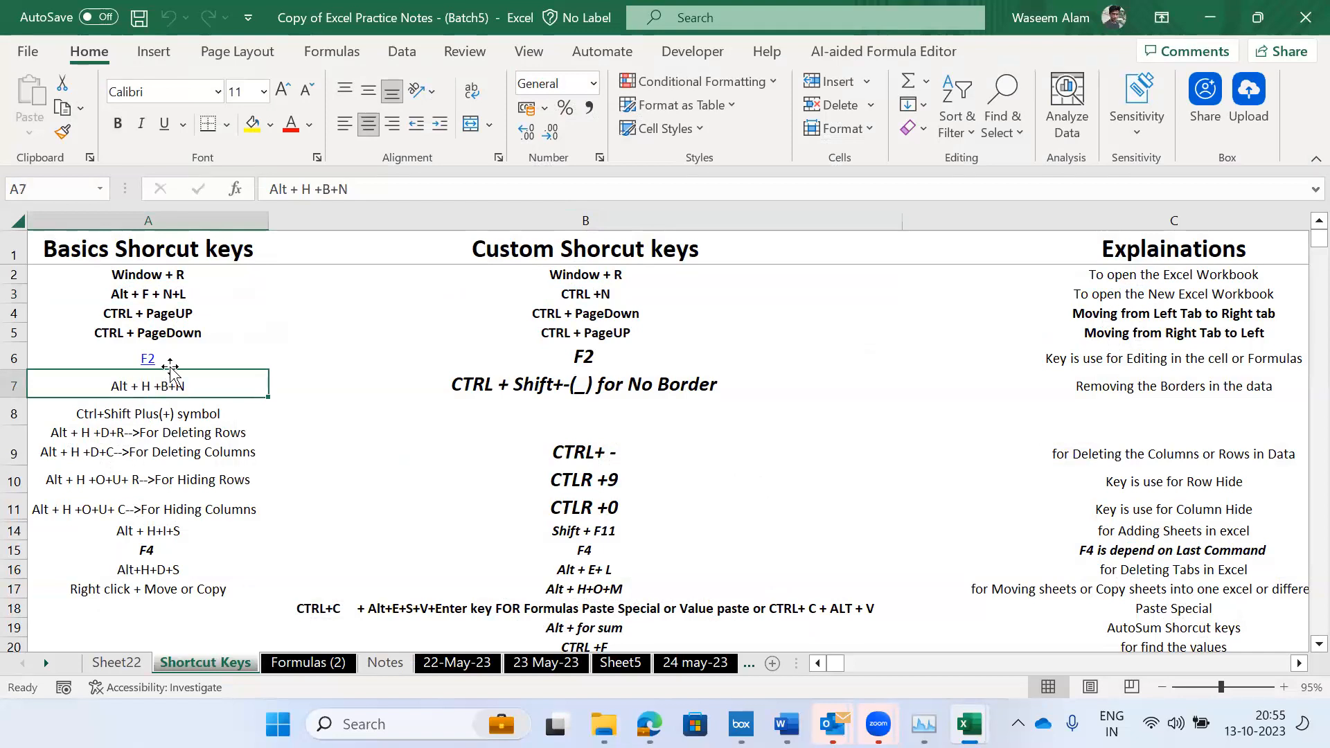
pyautogui.press('alt')
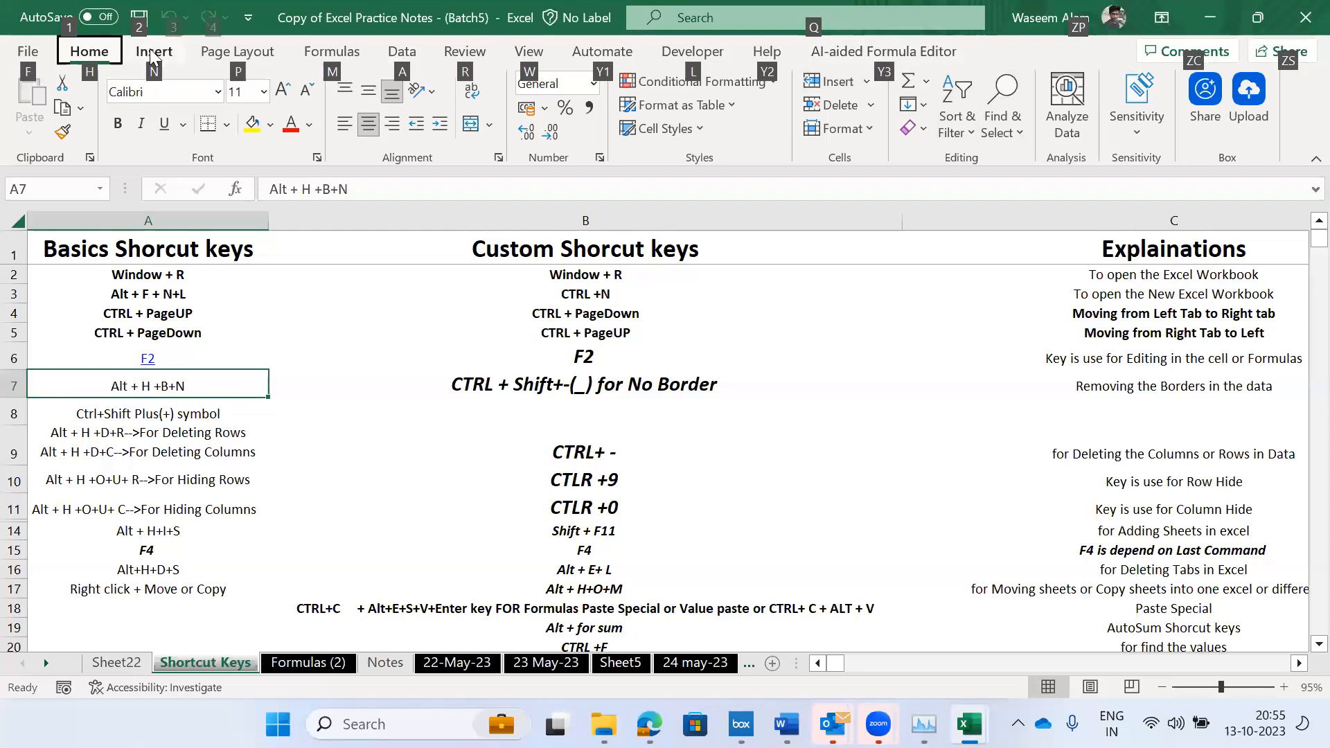
pyautogui.press('h')
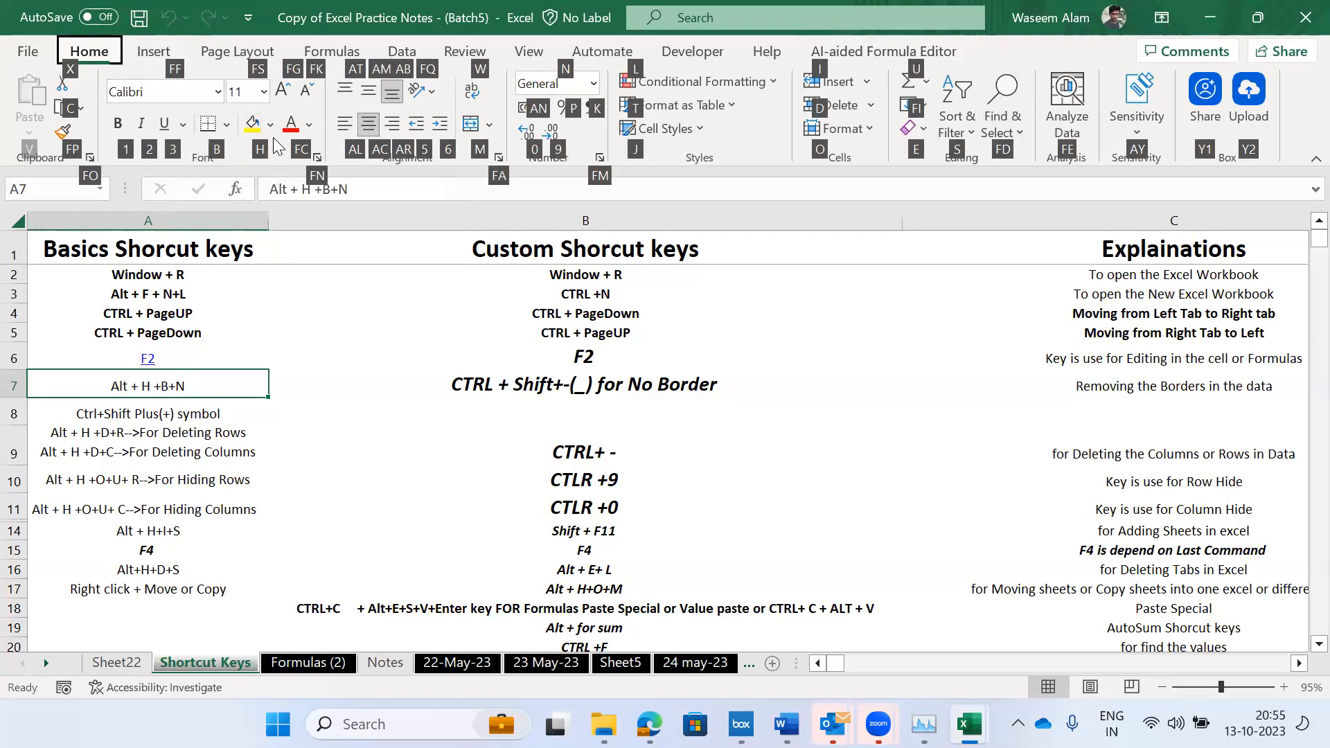
pyautogui.press('h')
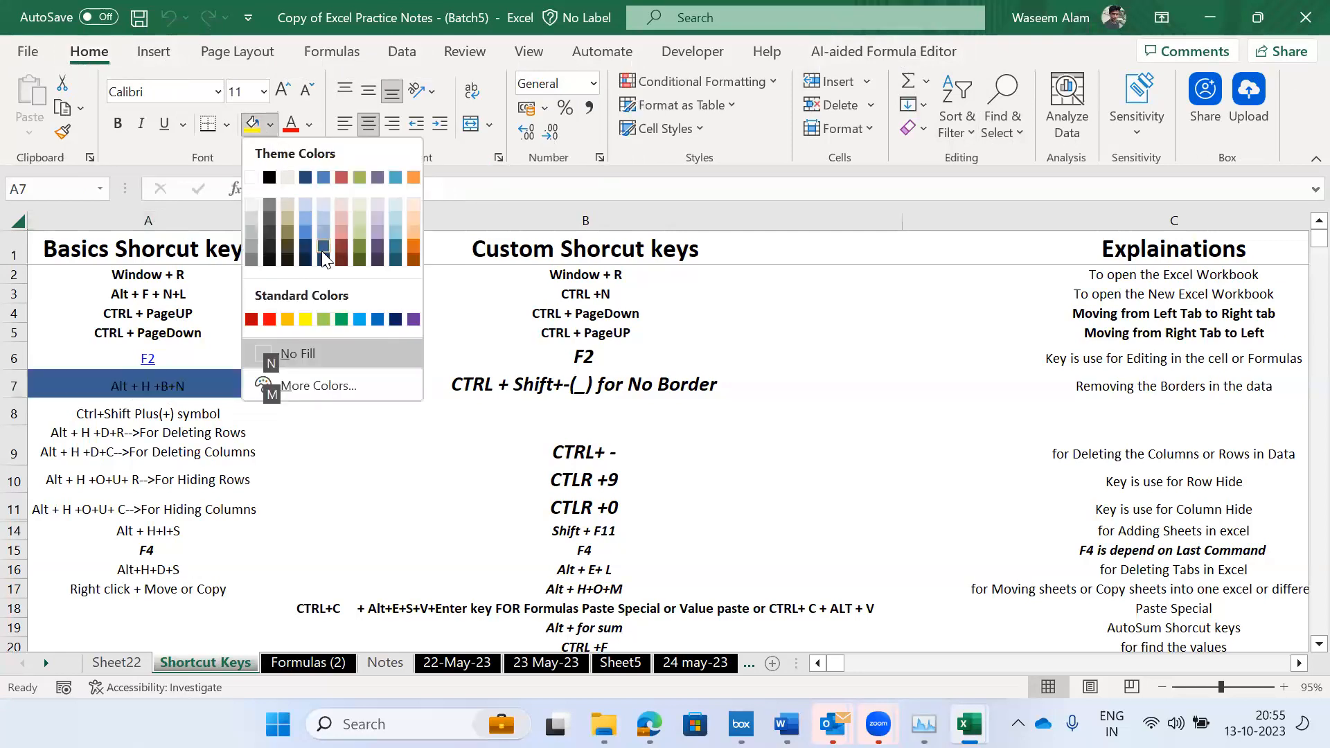
pyautogui.press('Up')
pyautogui.press('Right')
pyautogui.press('Up')
pyautogui.press('Right')
pyautogui.press('Down')
pyautogui.press('Left')
pyautogui.press('Down')
pyautogui.press('Up')
pyautogui.press('Up')
pyautogui.press('Left')
pyautogui.press('Left')
pyautogui.press('Down')
pyautogui.press('Right')
pyautogui.press('Down')
pyautogui.press('Down')
pyautogui.press('Right')
pyautogui.press('Right')
pyautogui.press('Up')
pyautogui.press('Up')
pyautogui.press('Up')
pyautogui.press('Down')
pyautogui.press('Down')
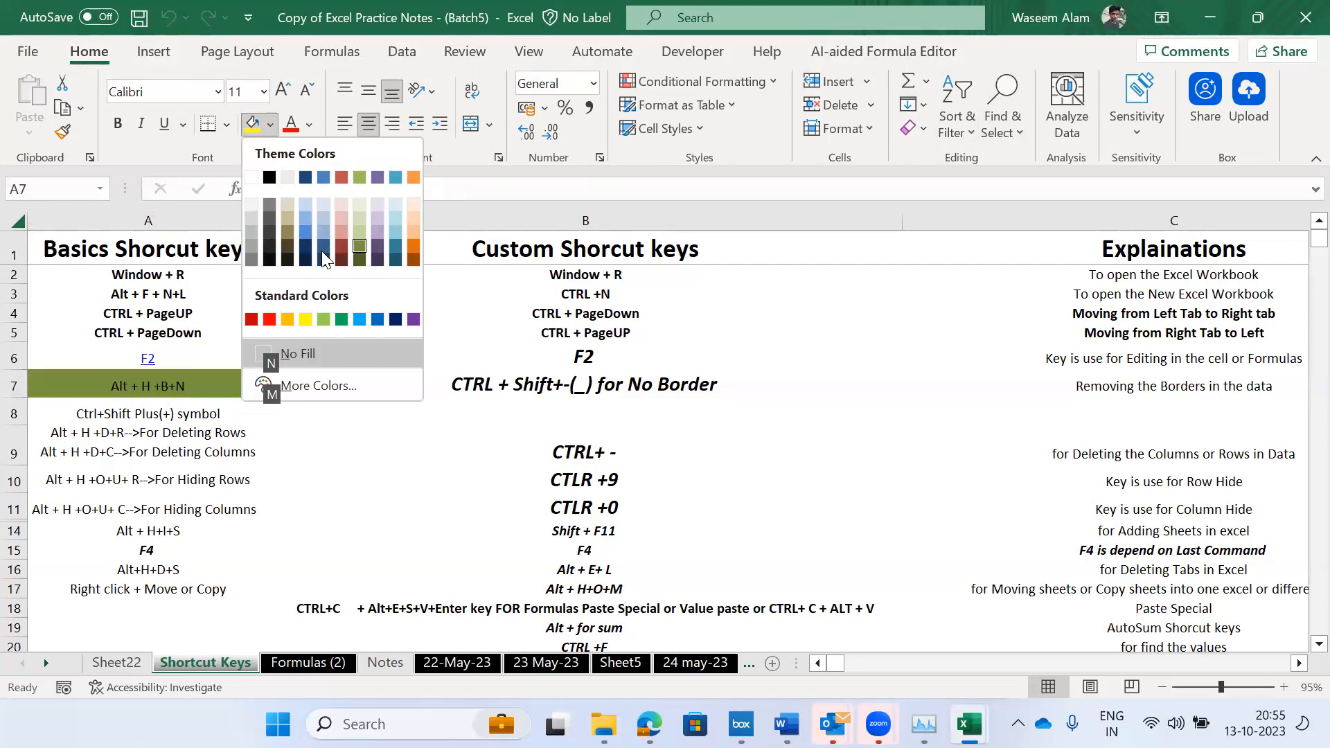
pyautogui.press('Return')
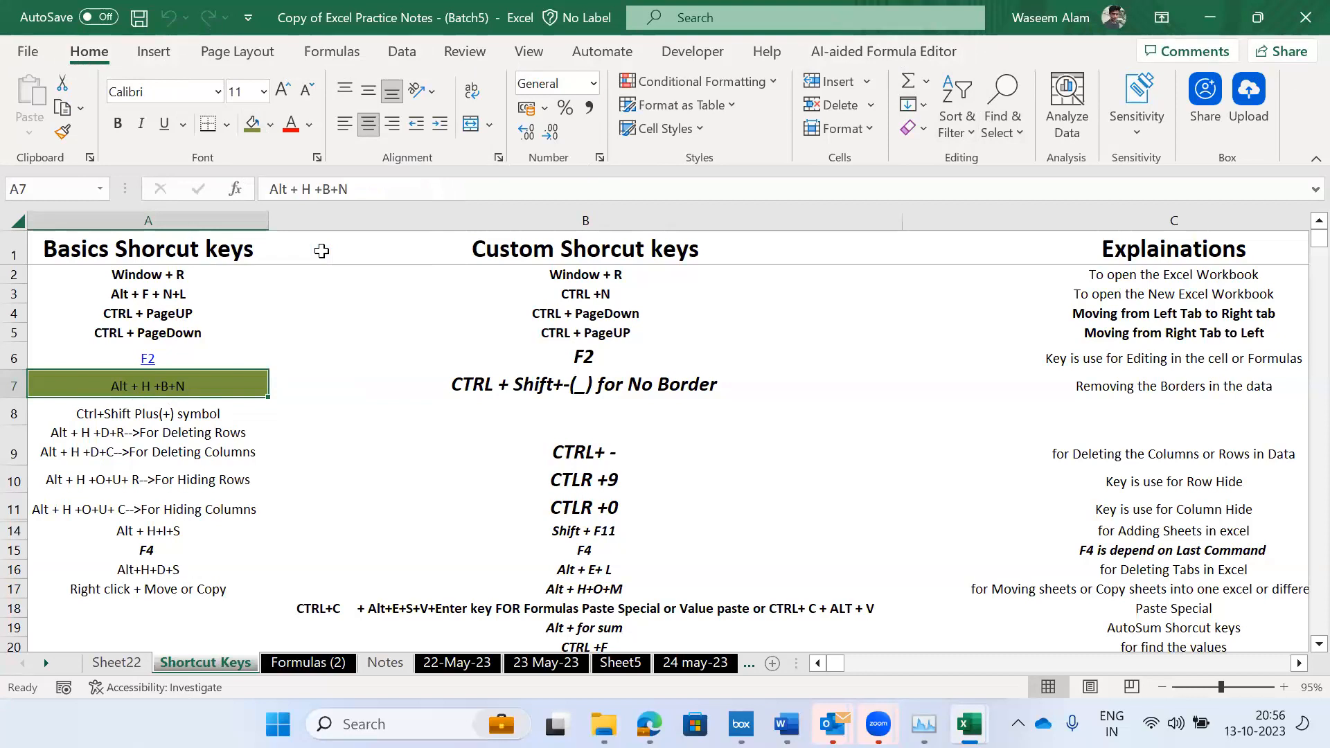
pyautogui.press('Down')
pyautogui.press('Down')
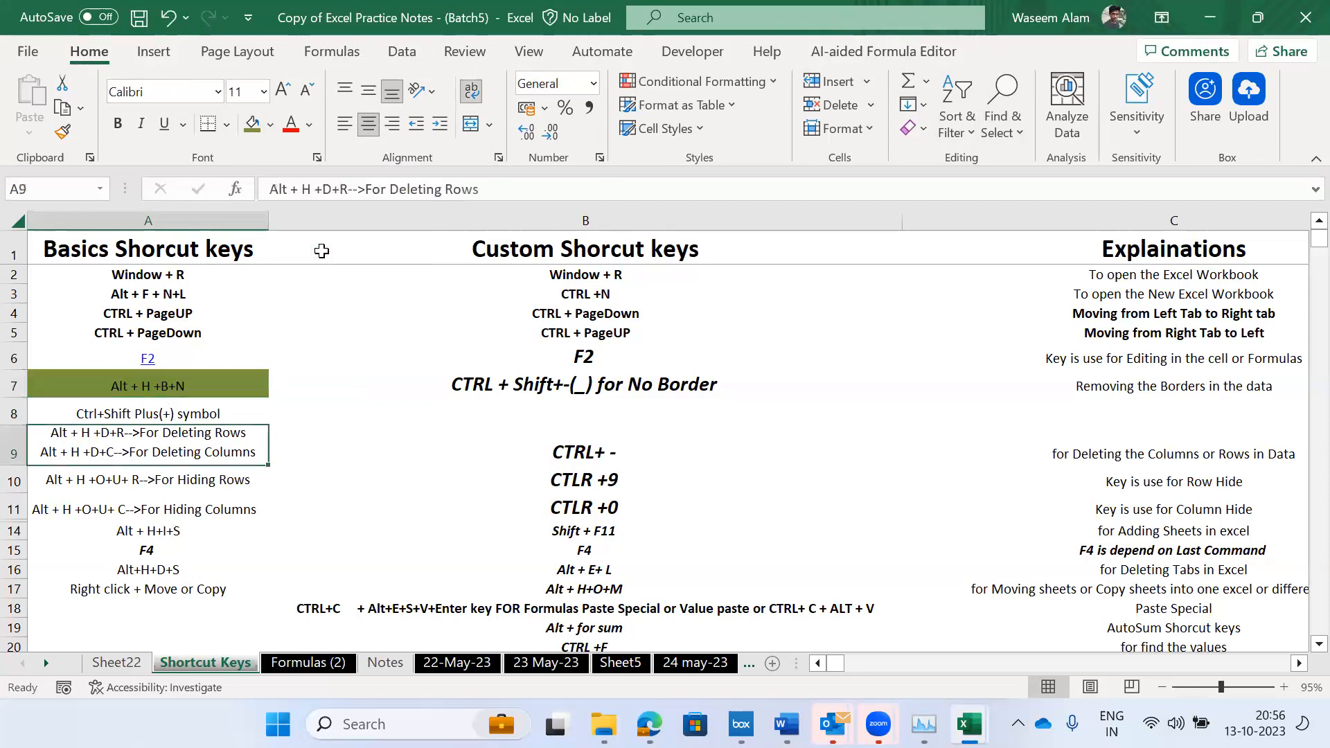
pyautogui.press('Up')
pyautogui.press('Up')
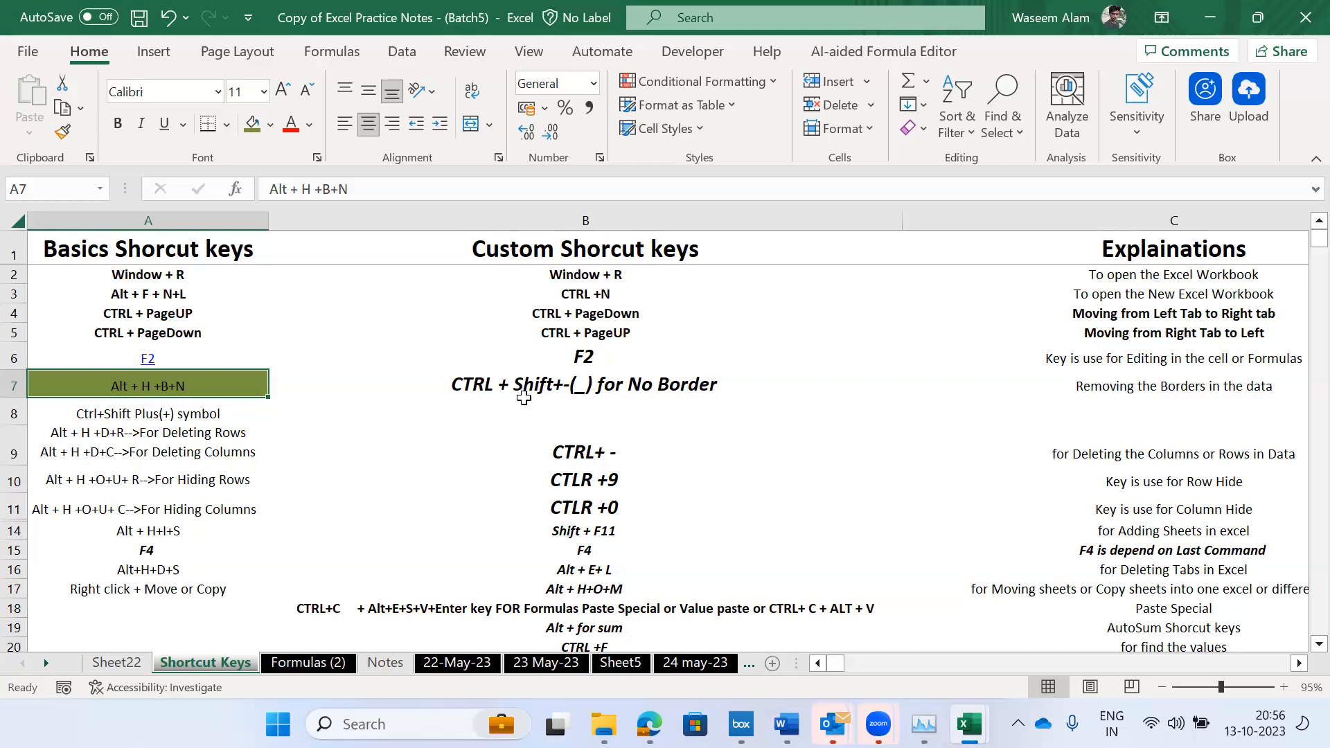
# - Look through the basic shortcuts in column A of the Shortcut Keys sheet, down from the row-hiding entry and back
pyautogui.click(188, 496)
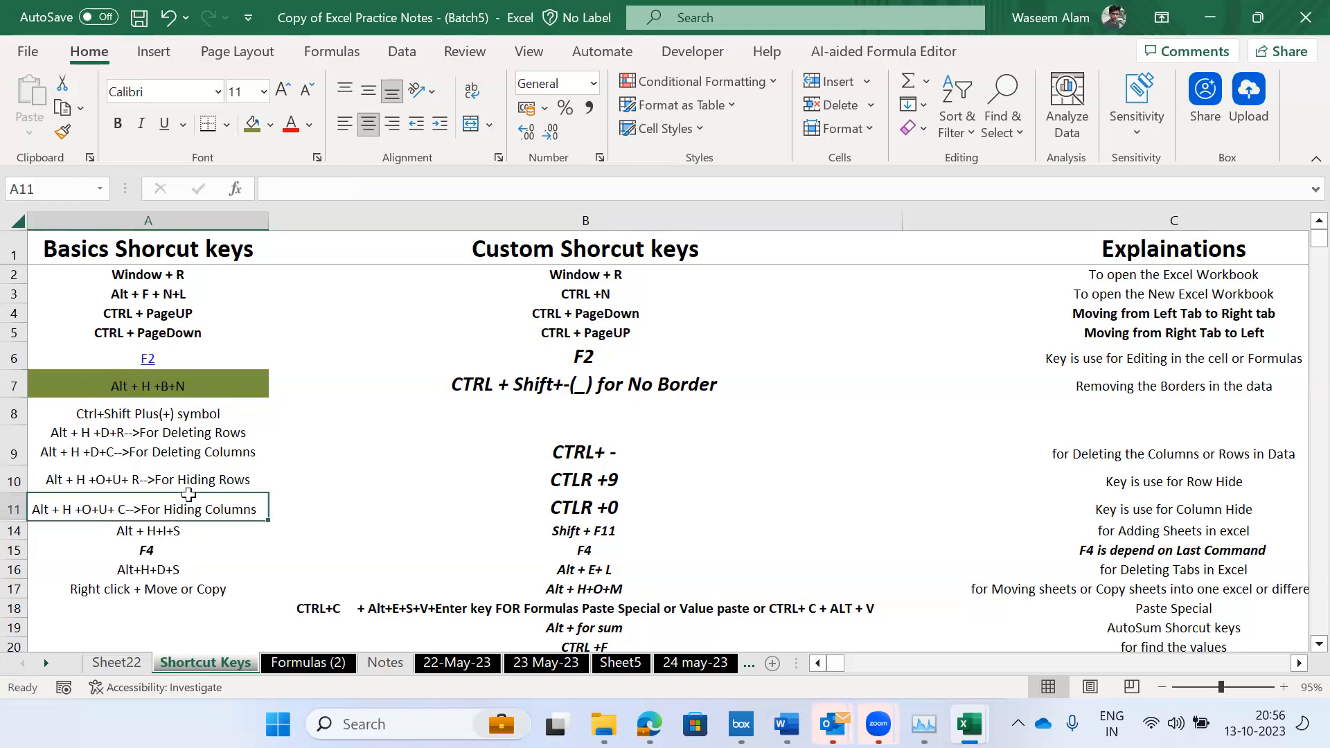
pyautogui.hotkey('ctrl', 'Home')
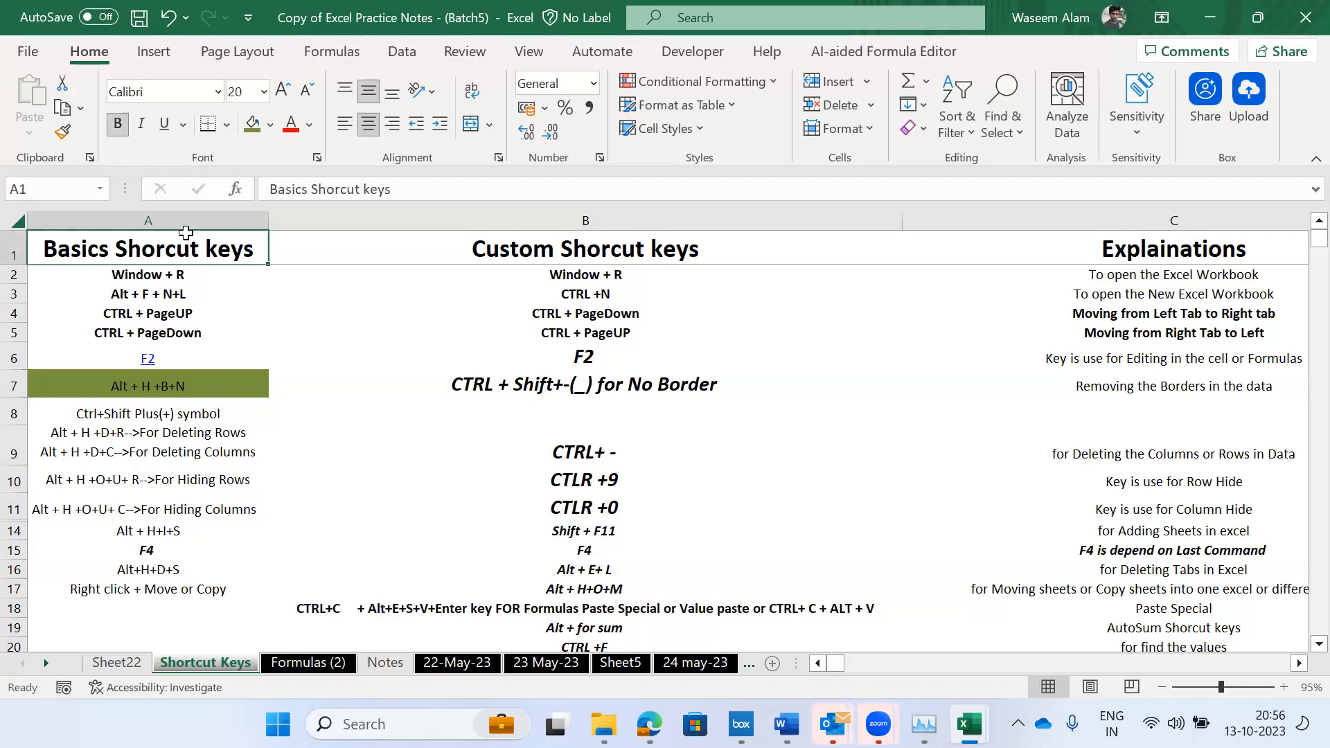
pyautogui.click(134, 480)
pyautogui.press('Down')
pyautogui.press('Down')
pyautogui.press('Down')
pyautogui.press('Down')
pyautogui.press('Down')
pyautogui.press('Down')
pyautogui.press('Down')
pyautogui.press('Down')
pyautogui.press('Down')
pyautogui.press('Down')
pyautogui.press('Up')
pyautogui.press('Up')
pyautogui.press('Up')
pyautogui.press('Up')
pyautogui.press('Up')
pyautogui.press('Up')
pyautogui.press('Up')
pyautogui.press('Up')
pyautogui.press('Up')
pyautogui.press('Up')
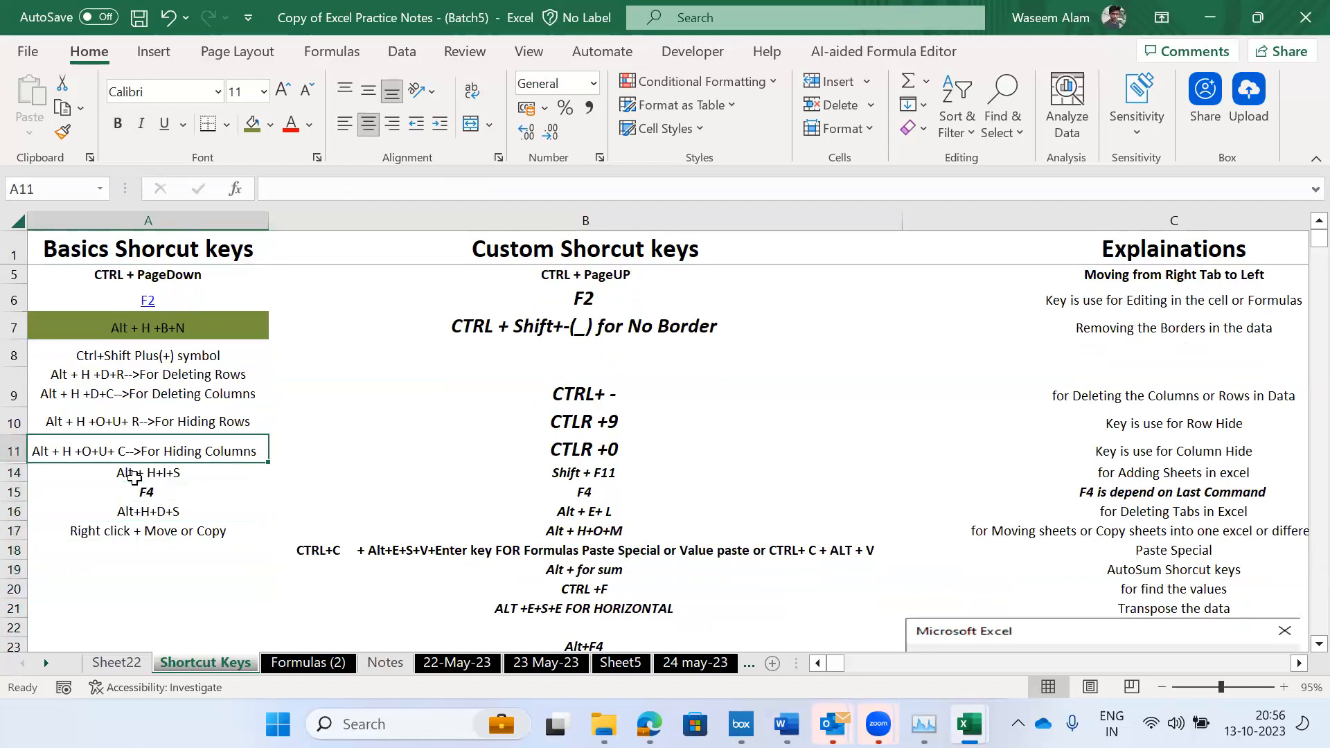
# - Review the lower basic shortcuts and select them from Alt + H +O+U+ R in A10 down to A17
pyautogui.press('Right')
pyautogui.press('Left')
pyautogui.press('Up')
pyautogui.press('Up')
pyautogui.press('Down')
pyautogui.press('Down')
pyautogui.hotkey('shift', 'Up')
pyautogui.hotkey('shift', 'Up')
pyautogui.hotkey('shift', 'Up')
pyautogui.hotkey('shift', 'Up')
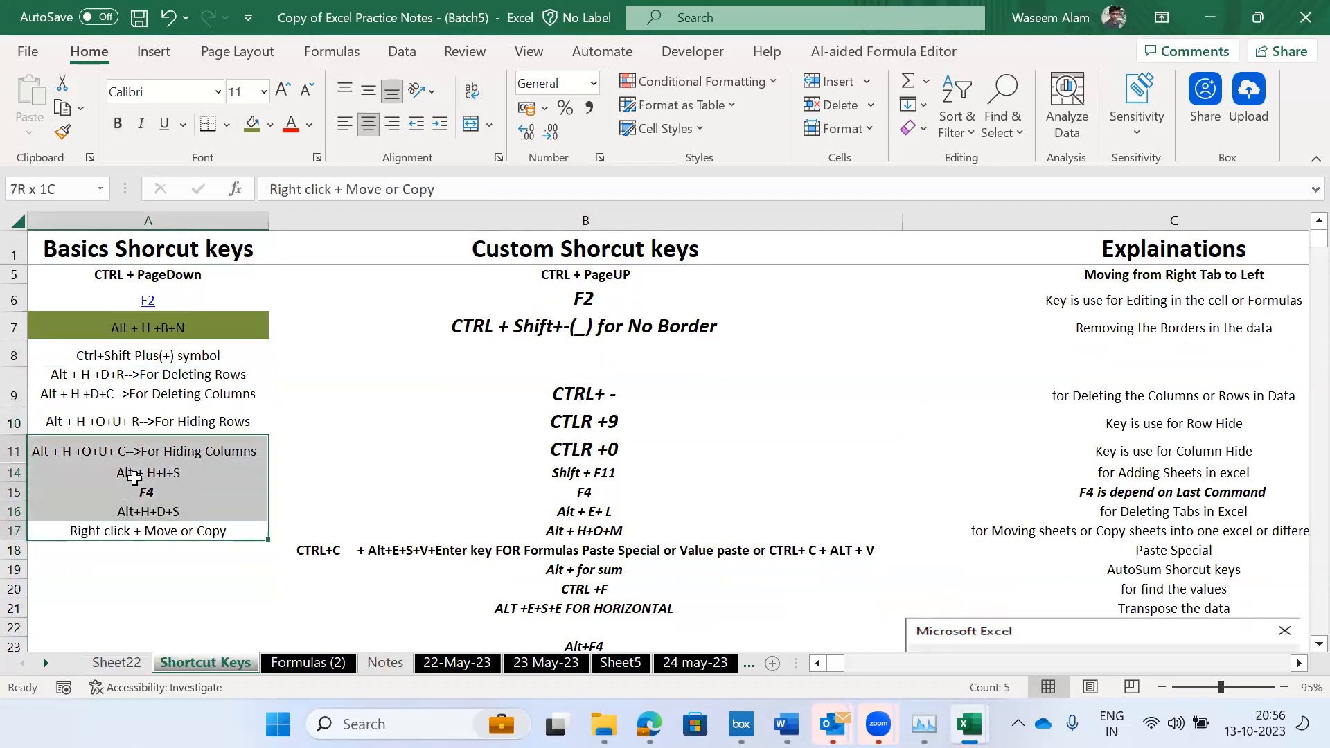
pyautogui.click(161, 428)
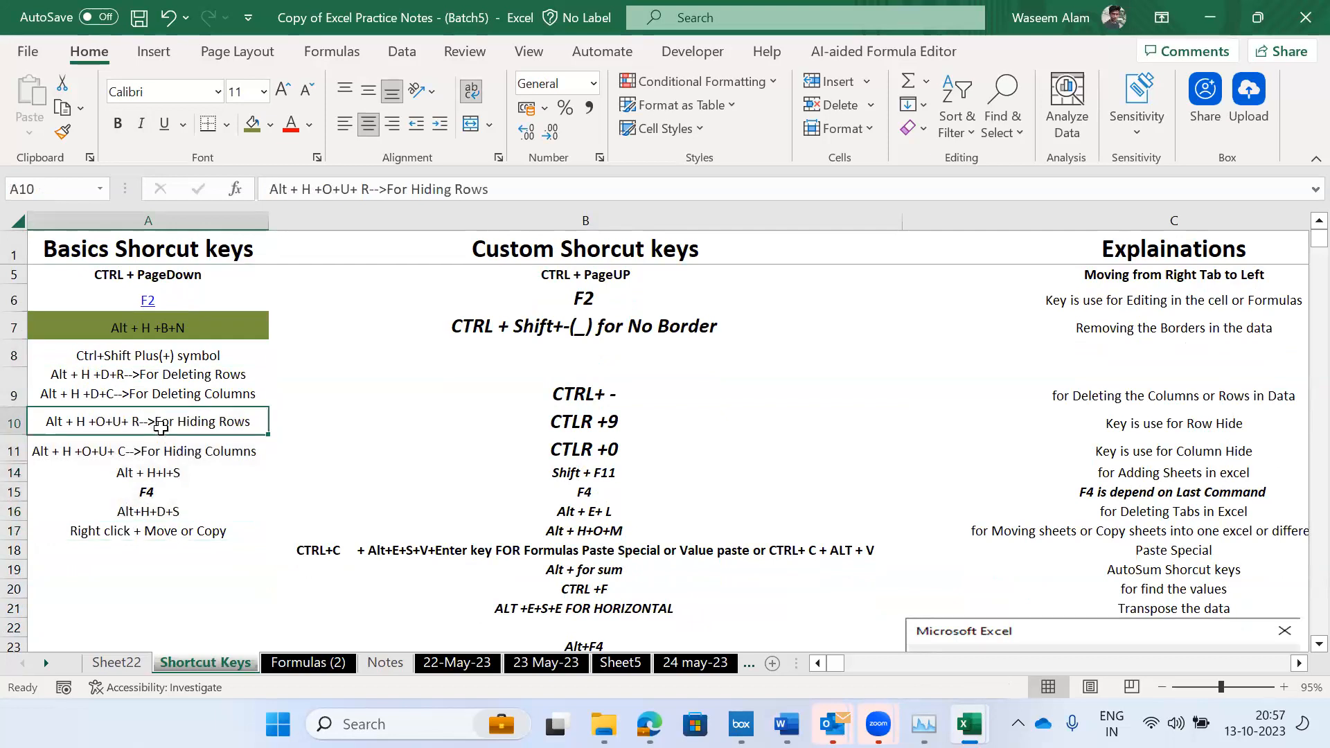
pyautogui.hotkey('ctrl', 'shift', 'Down')
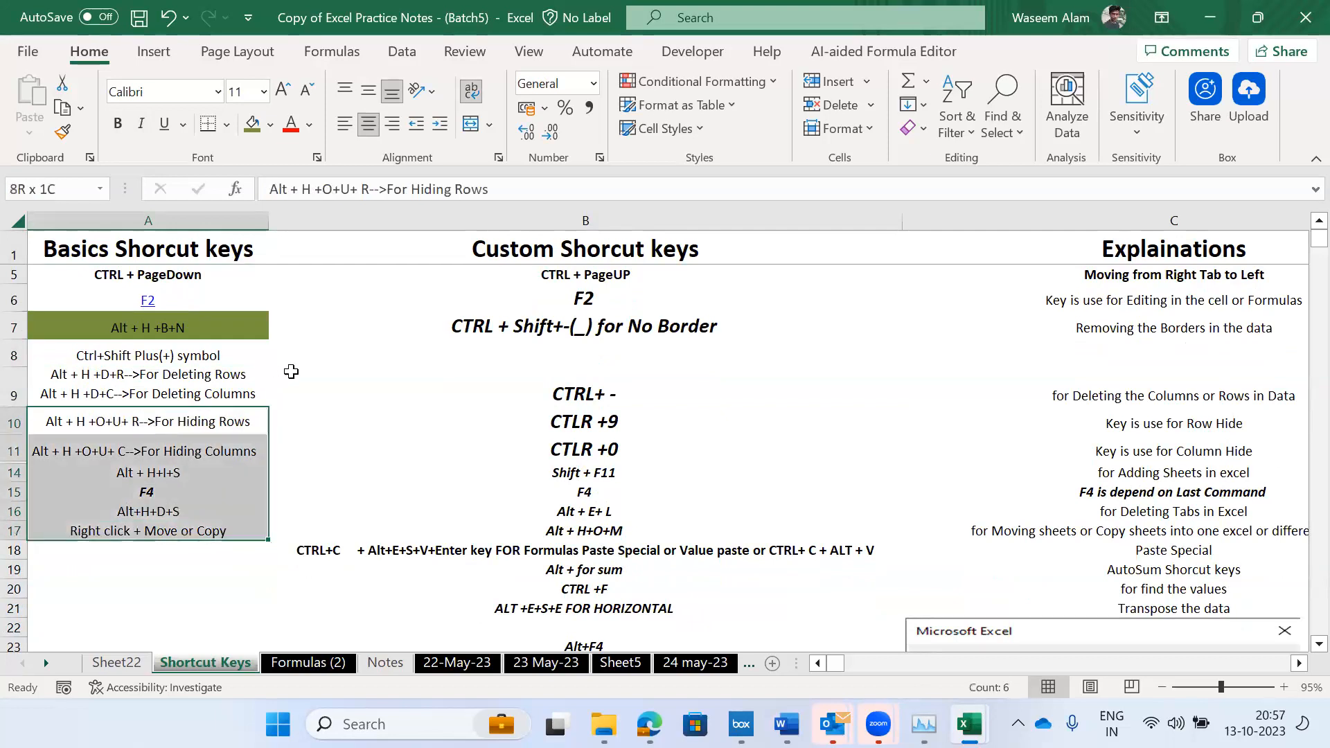
# - Go to the Formulas (2) sheet and select the formula names Sum through Min in S2:S6
pyautogui.hotkey('ctrl', 'pagedown')
pyautogui.press('Down')
pyautogui.press('Up')
pyautogui.hotkey('ctrl', 'shift', 'Down')
pyautogui.hotkey('ctrl', 'shift', 'Up')
pyautogui.hotkey('shift', 'Down')
pyautogui.hotkey('shift', 'Down')
pyautogui.hotkey('shift', 'Down')
pyautogui.hotkey('shift', 'Down')
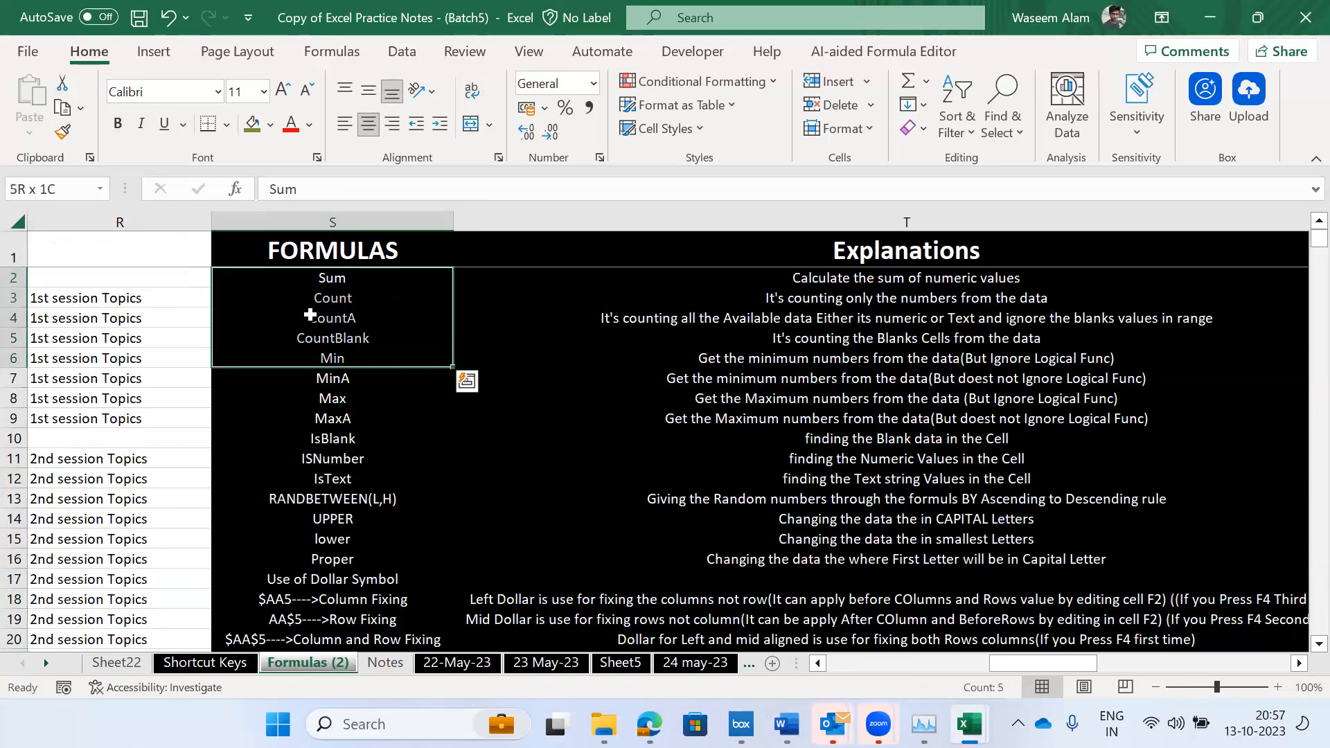
# - Select the Count and CountA cells in S3:S4 together with Min and MinA in S6:S7
pyautogui.hotkey('shift', 'Up')
pyautogui.press('Up')
pyautogui.press('Right')
pyautogui.press('Down')
pyautogui.press('Left')
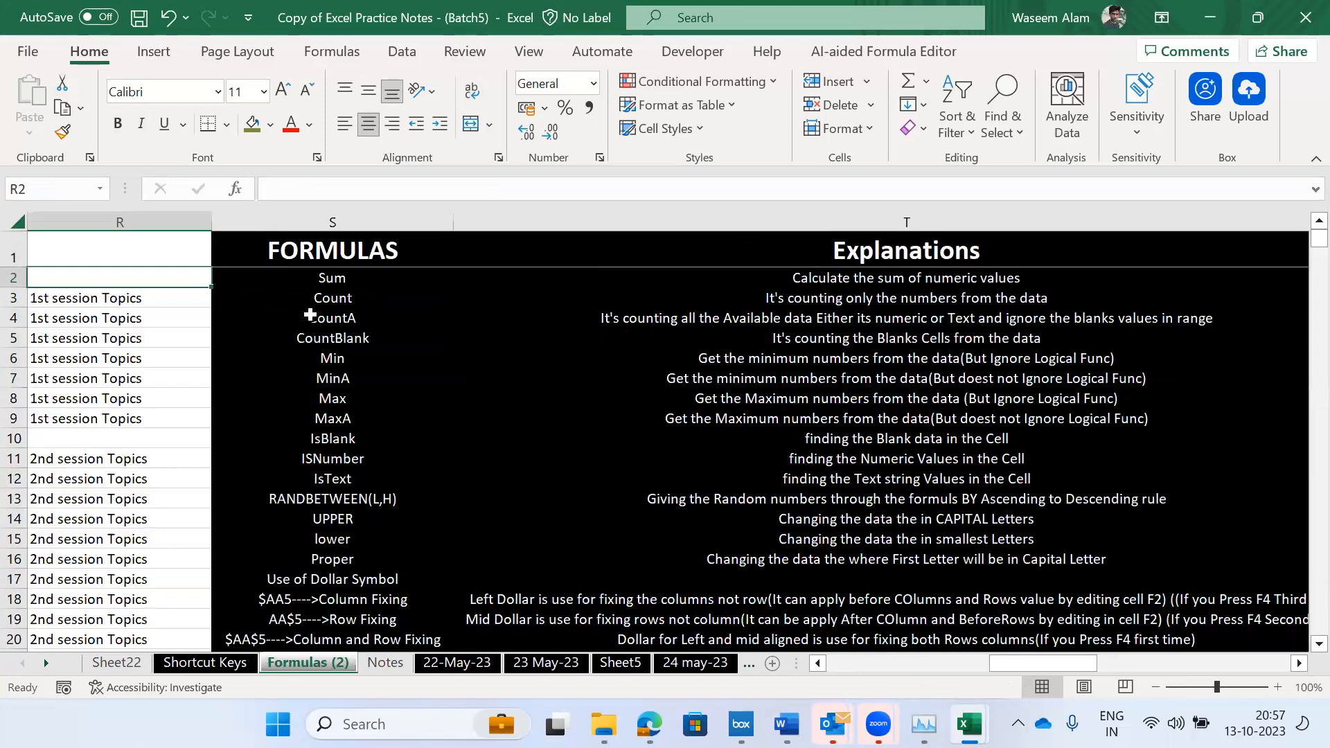
pyautogui.press('Down')
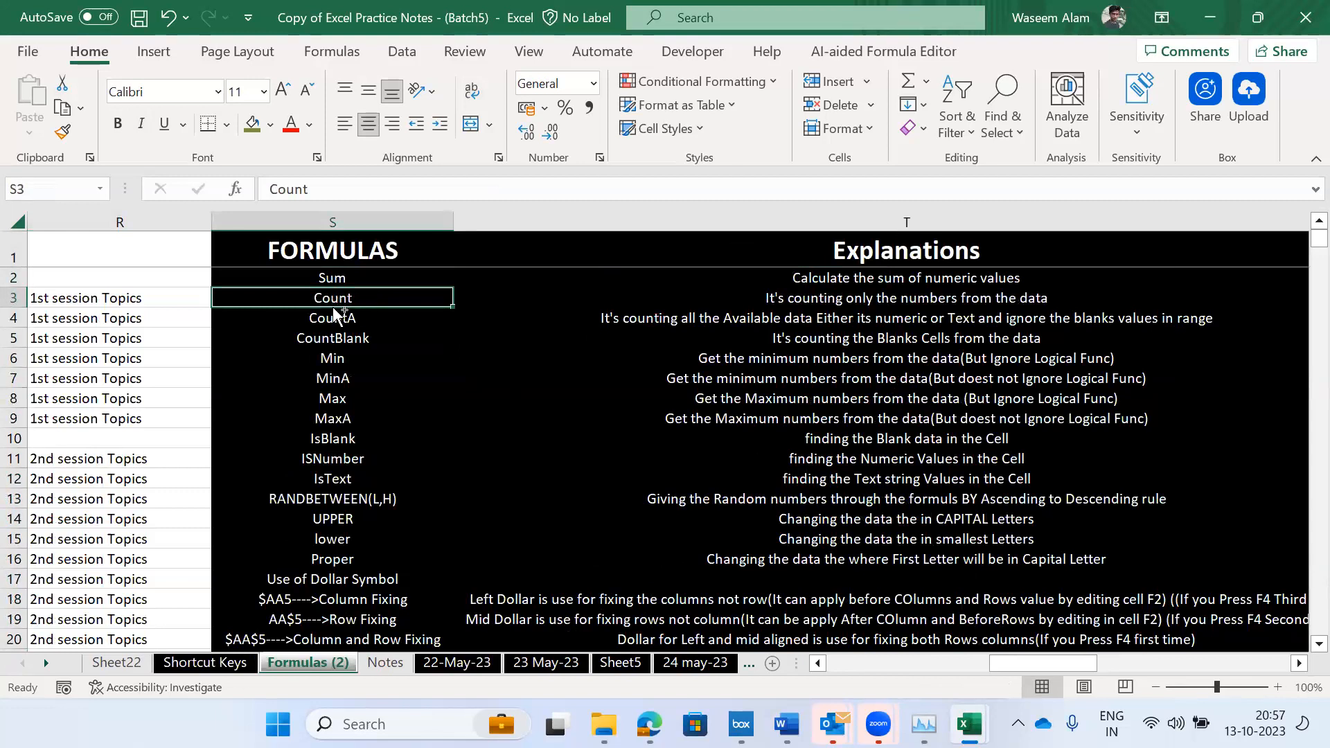
pyautogui.keyDown('shift'); pyautogui.click(364, 316); pyautogui.keyUp('shift')
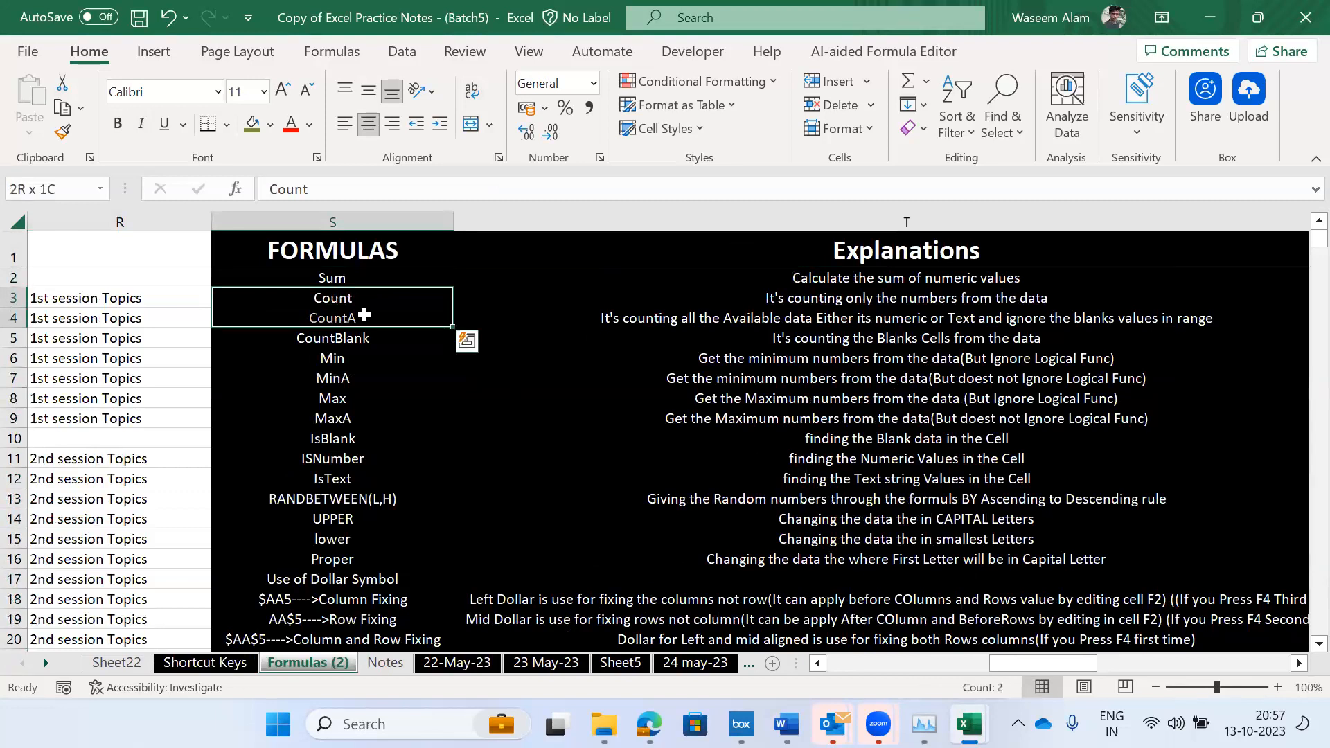
pyautogui.keyDown('ctrl'); pyautogui.click(338, 362); pyautogui.keyUp('ctrl')
pyautogui.moveTo(385, 363); pyautogui.dragTo(382, 373)
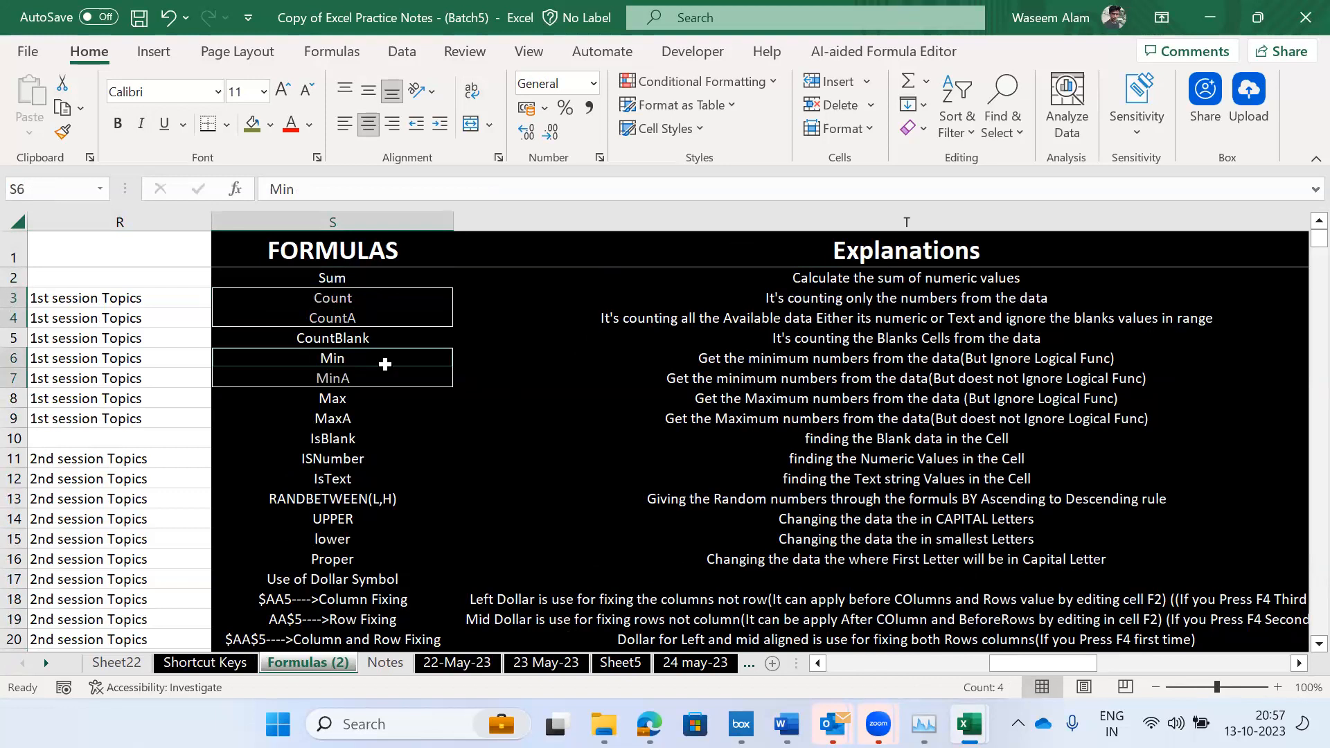
# - Go through the FORMULAS list in column S from CountBlank in S5 down to the Count If row
pyautogui.click(331, 336)
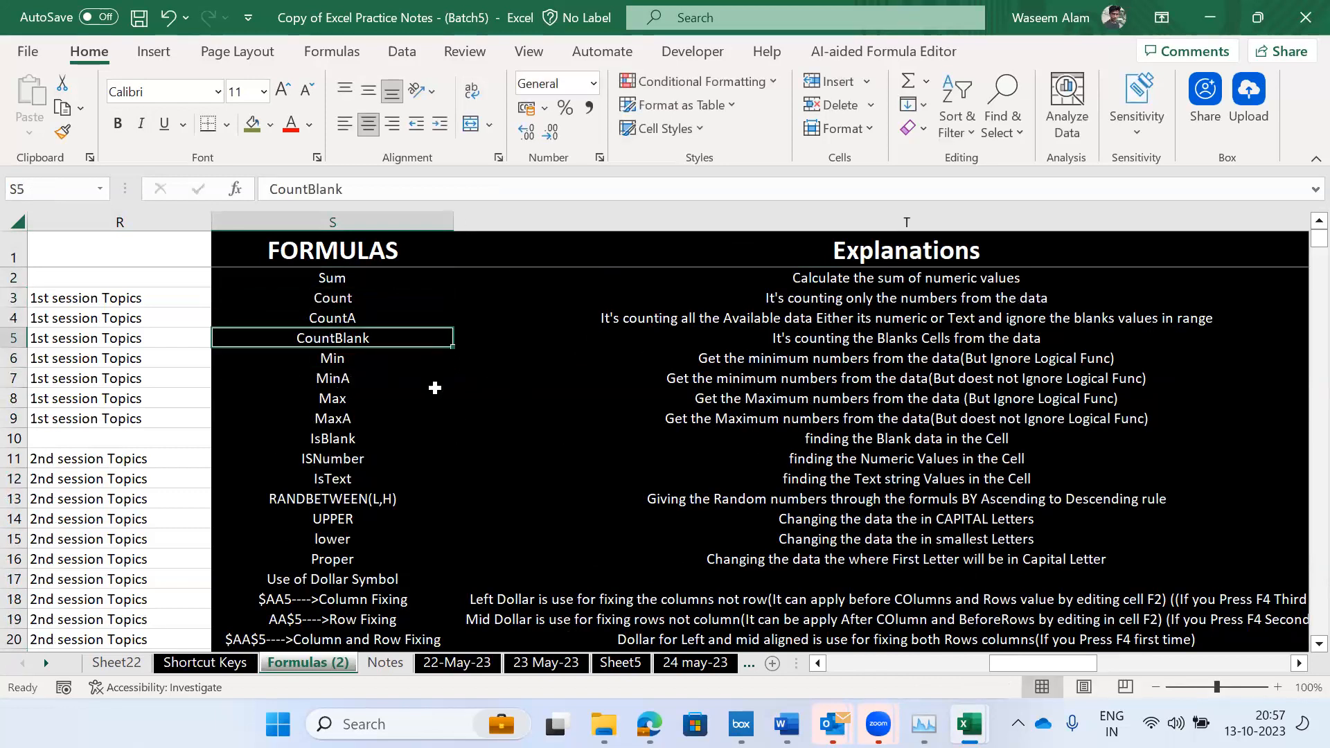
pyautogui.press('Down')
pyautogui.press('Down')
pyautogui.press('Down')
pyautogui.press('Down')
pyautogui.press('Down')
pyautogui.press('Down')
pyautogui.press('Down')
pyautogui.press('Down')
pyautogui.press('Down')
pyautogui.press('Down')
pyautogui.press('Down')
pyautogui.press('Down')
pyautogui.press('Down')
pyautogui.press('Down')
pyautogui.press('Down')
pyautogui.press('Down')
pyautogui.press('Down')
pyautogui.press('Down')
pyautogui.press('Down')
pyautogui.press('Down')
pyautogui.press('Down')
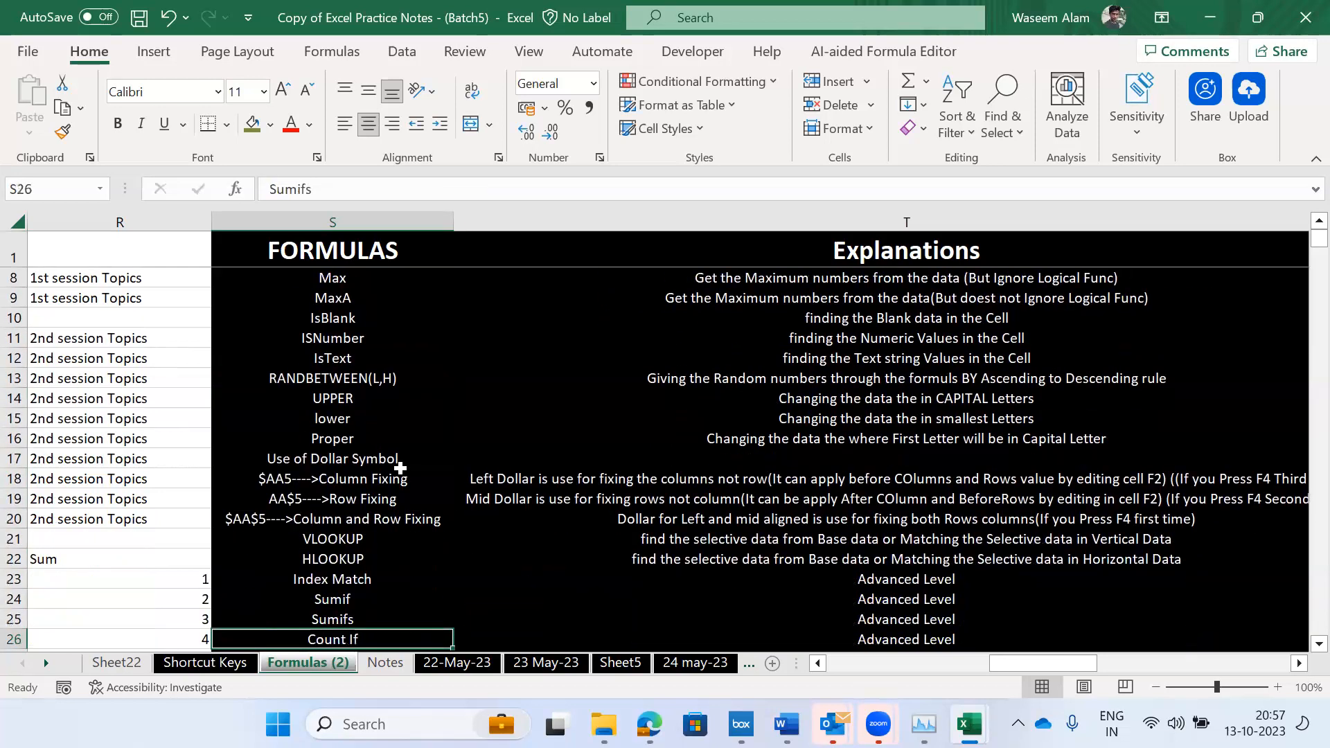
# - Review the entries around the dollar symbol topic and select the three column and row fixing cells S18:S20
pyautogui.press('Up')
pyautogui.press('Up')
pyautogui.press('Up')
pyautogui.press('Up')
pyautogui.press('Up')
pyautogui.press('Up')
pyautogui.press('Down')
pyautogui.press('Down')
pyautogui.press('Down')
pyautogui.press('Down')
pyautogui.press('Down')
pyautogui.press('Down')
pyautogui.press('Up')
pyautogui.press('Up')
pyautogui.press('Up')
pyautogui.press('Up')
pyautogui.press('Up')
pyautogui.press('Up')
pyautogui.press('Up')
pyautogui.press('Up')
pyautogui.press('Down')
pyautogui.press('Down')
pyautogui.press('Up')
pyautogui.press('Up')
pyautogui.hotkey('shift', 'Down')
pyautogui.hotkey('shift', 'Down')
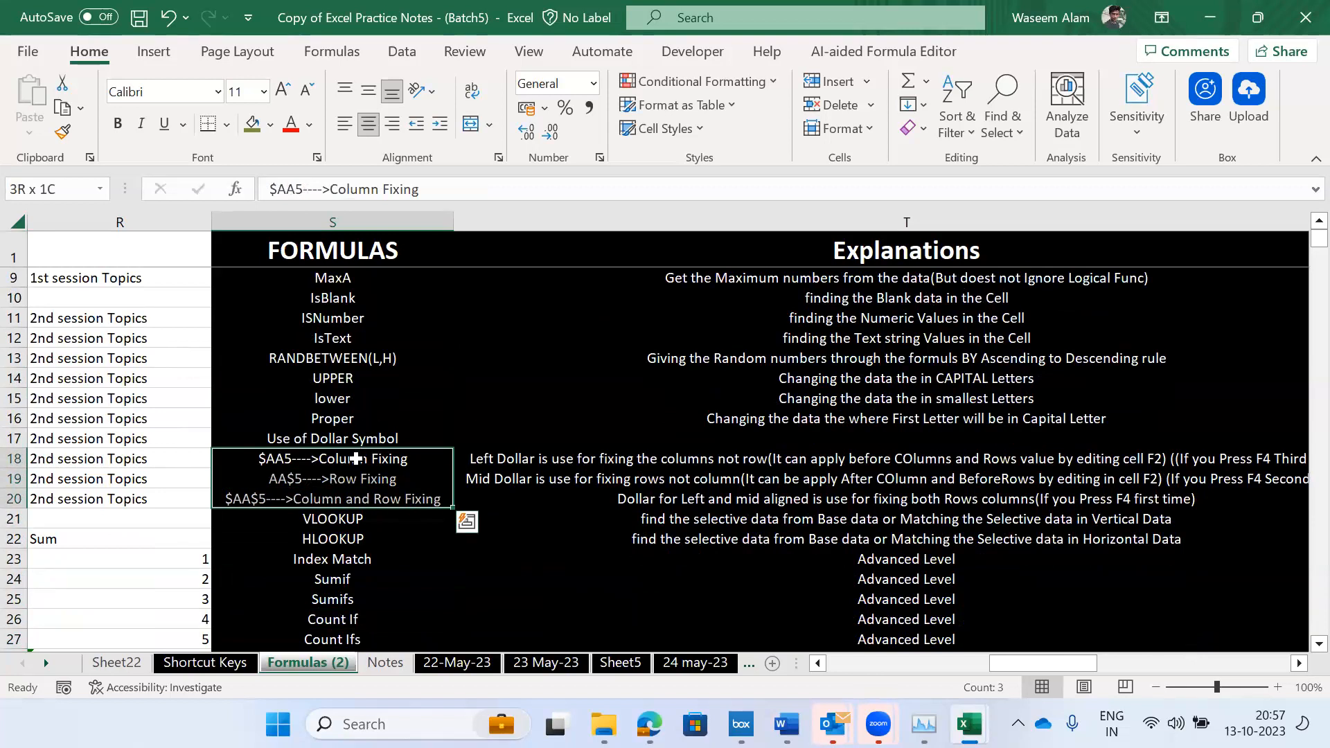
# - Select the formula topics in column S from VLOOKUP down to Indirect in S50
pyautogui.press('Down')
pyautogui.press('Down')
pyautogui.press('Down')
pyautogui.hotkey('ctrl', 'shift', 'Down')
pyautogui.hotkey('shift', 'Up')
pyautogui.hotkey('shift', 'Up')
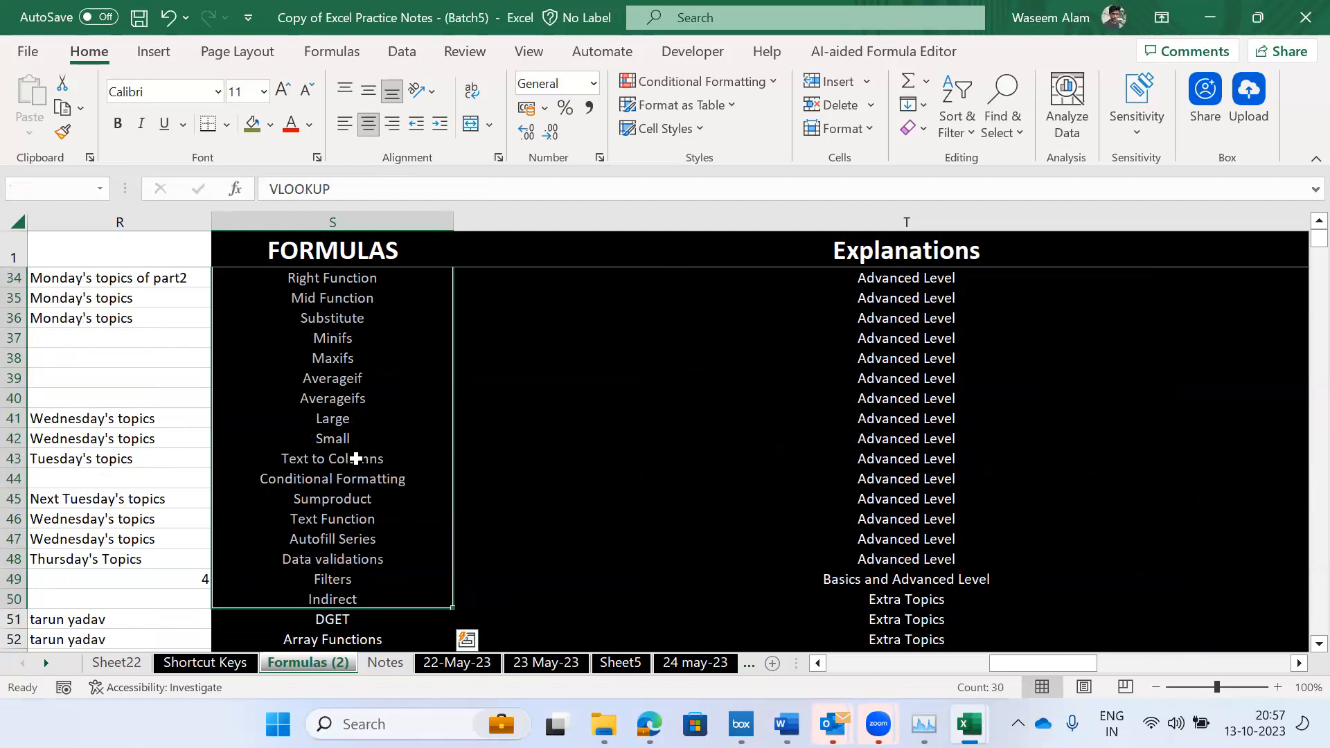
# - Return to the dollar-sign entries in column S and reselect the three fixing types in S18:S20
pyautogui.press('Up')
pyautogui.press('Down')
pyautogui.press('Down')
pyautogui.press('Up')
pyautogui.press('Up')
pyautogui.press('Up')
pyautogui.press('Up')
pyautogui.press('Up')
pyautogui.press('Down')
pyautogui.hotkey('shift', 'Down')
pyautogui.hotkey('shift', 'Down')
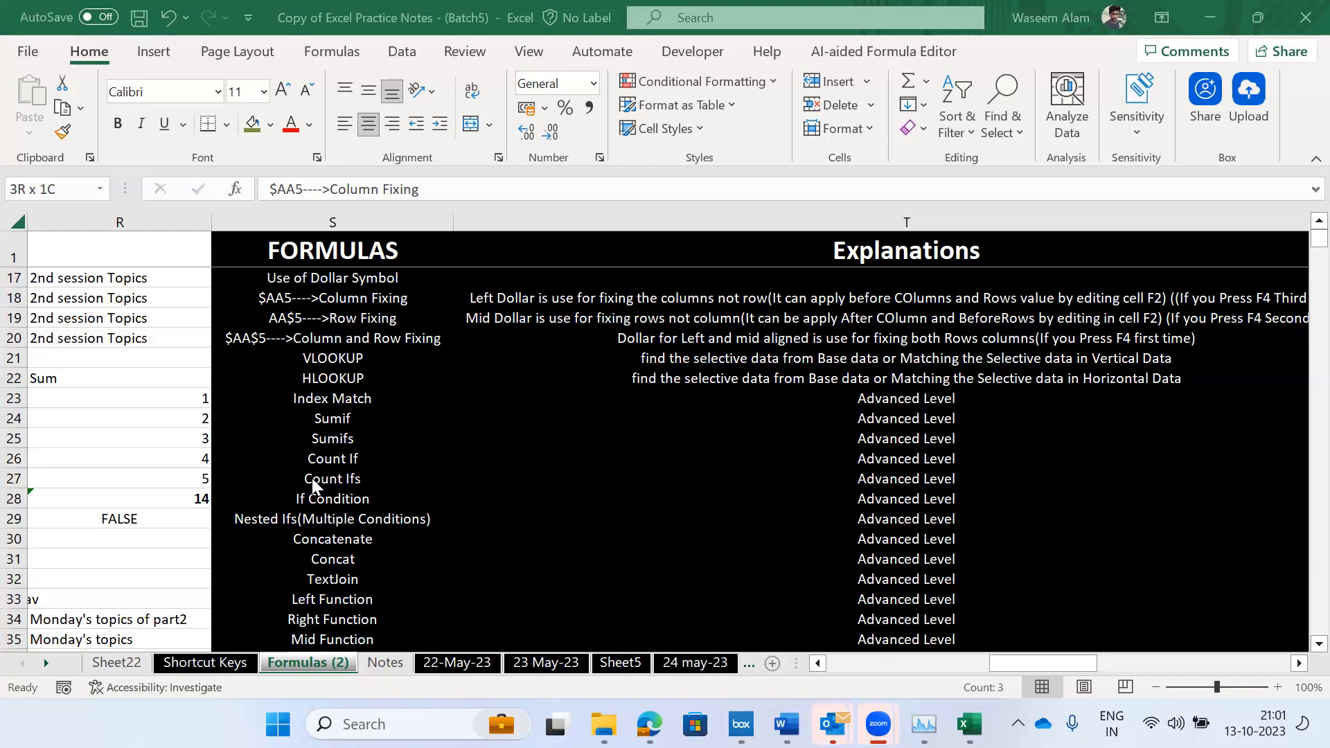
# - Switch to the Raw Data workbook and show its window maximized
pyautogui.press('super+Tab')
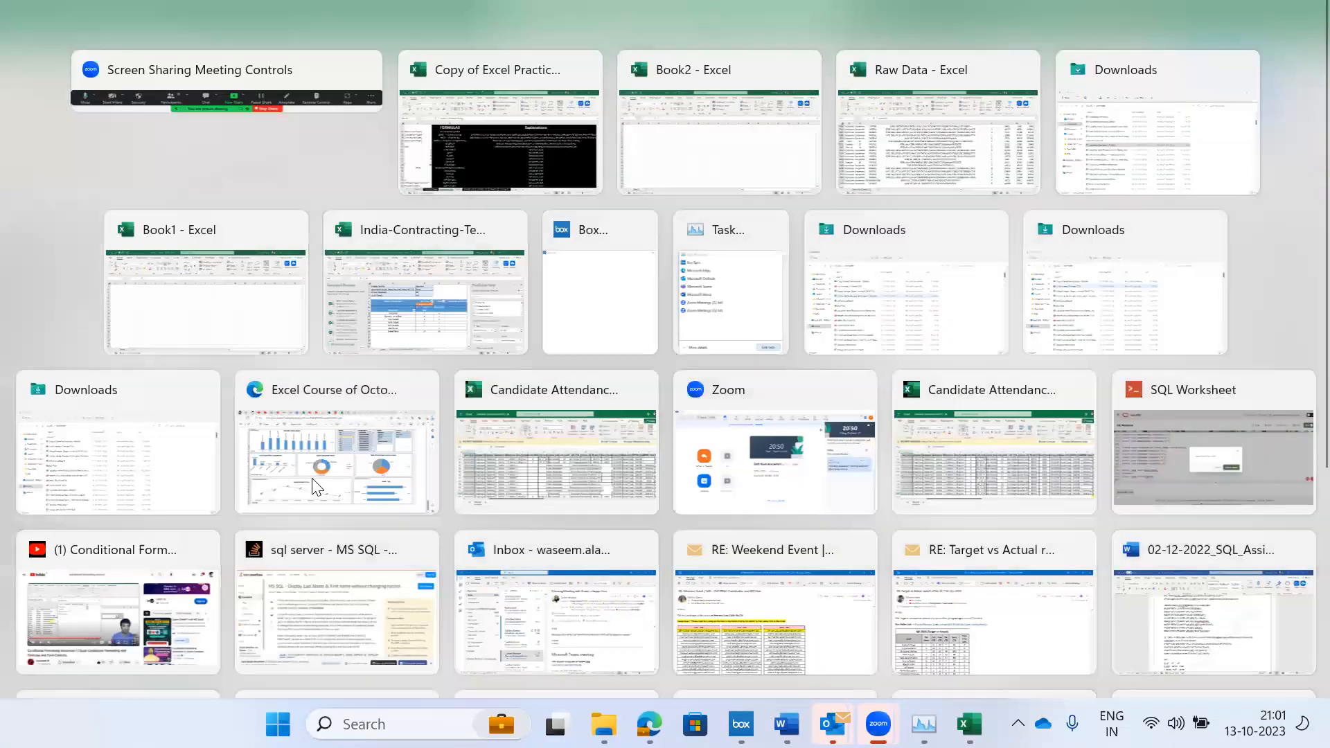
pyautogui.click(338, 17)
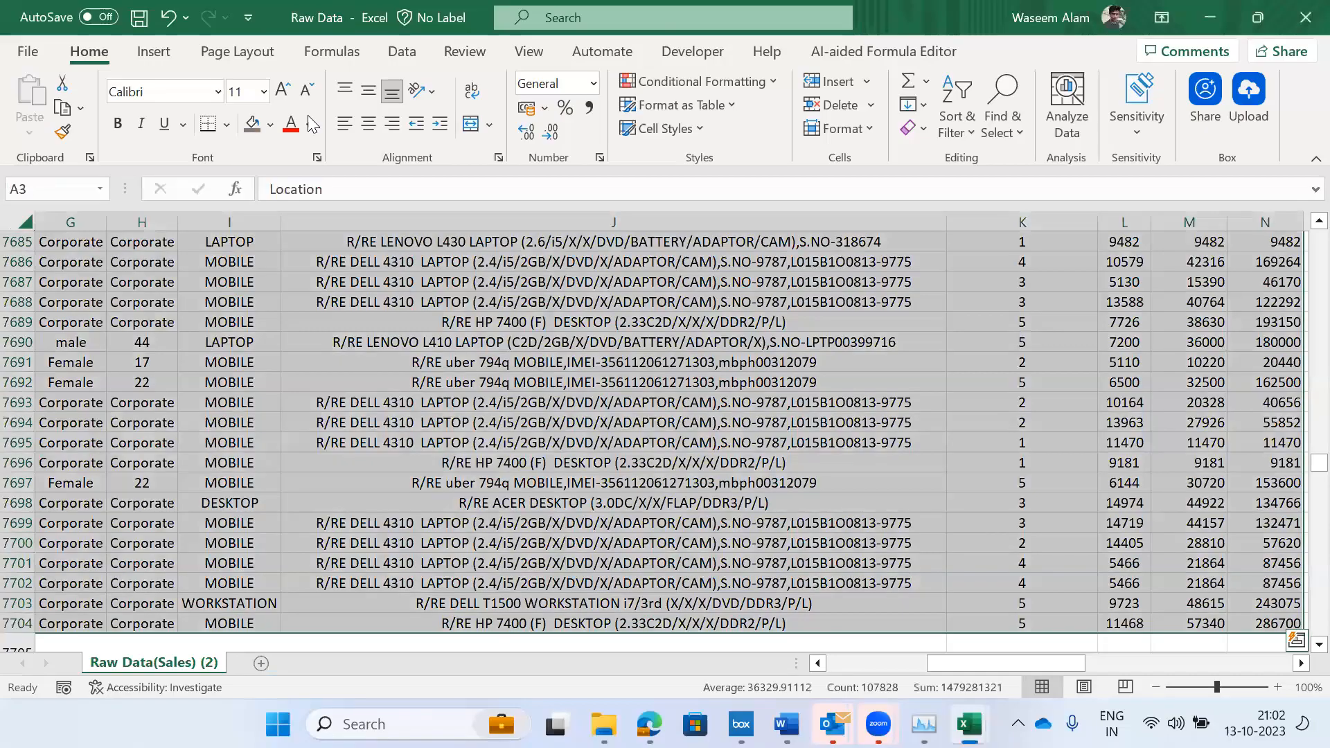
pyautogui.moveTo(439, 24); pyautogui.dragTo(441, 41)
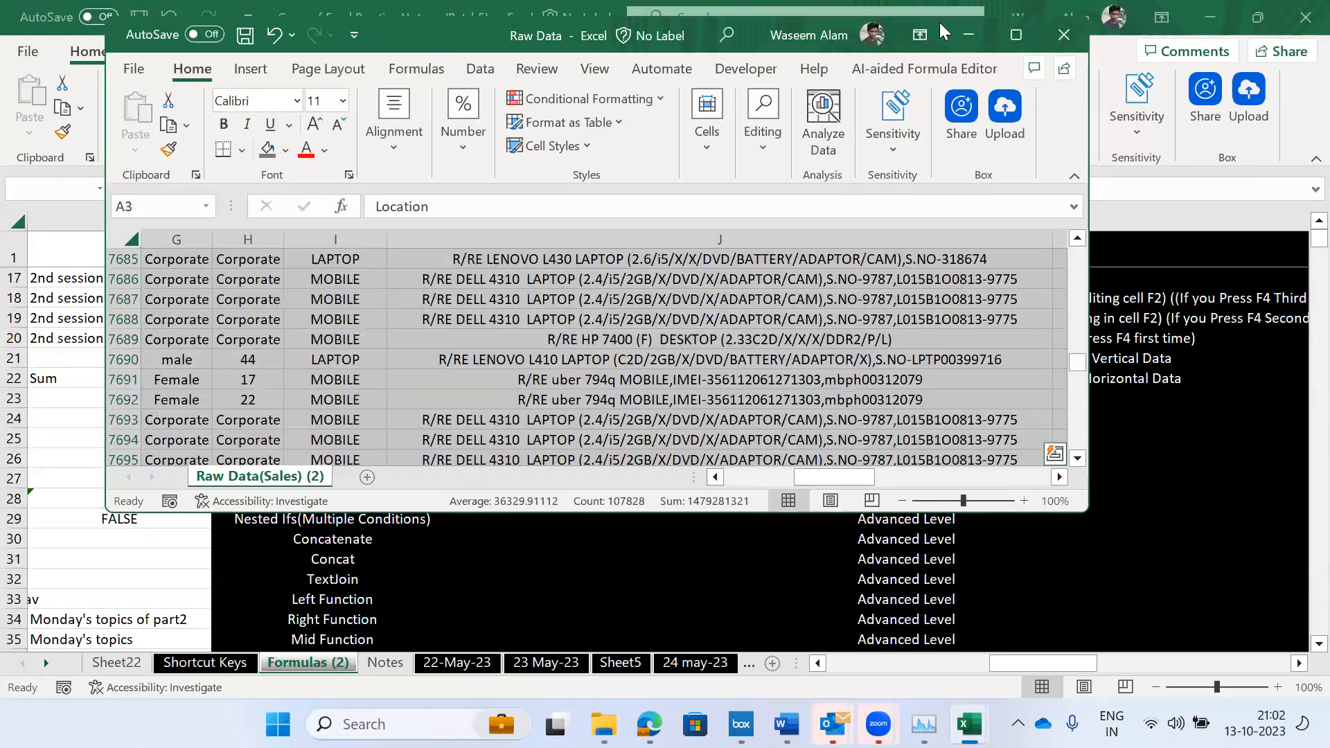
pyautogui.click(1016, 35)
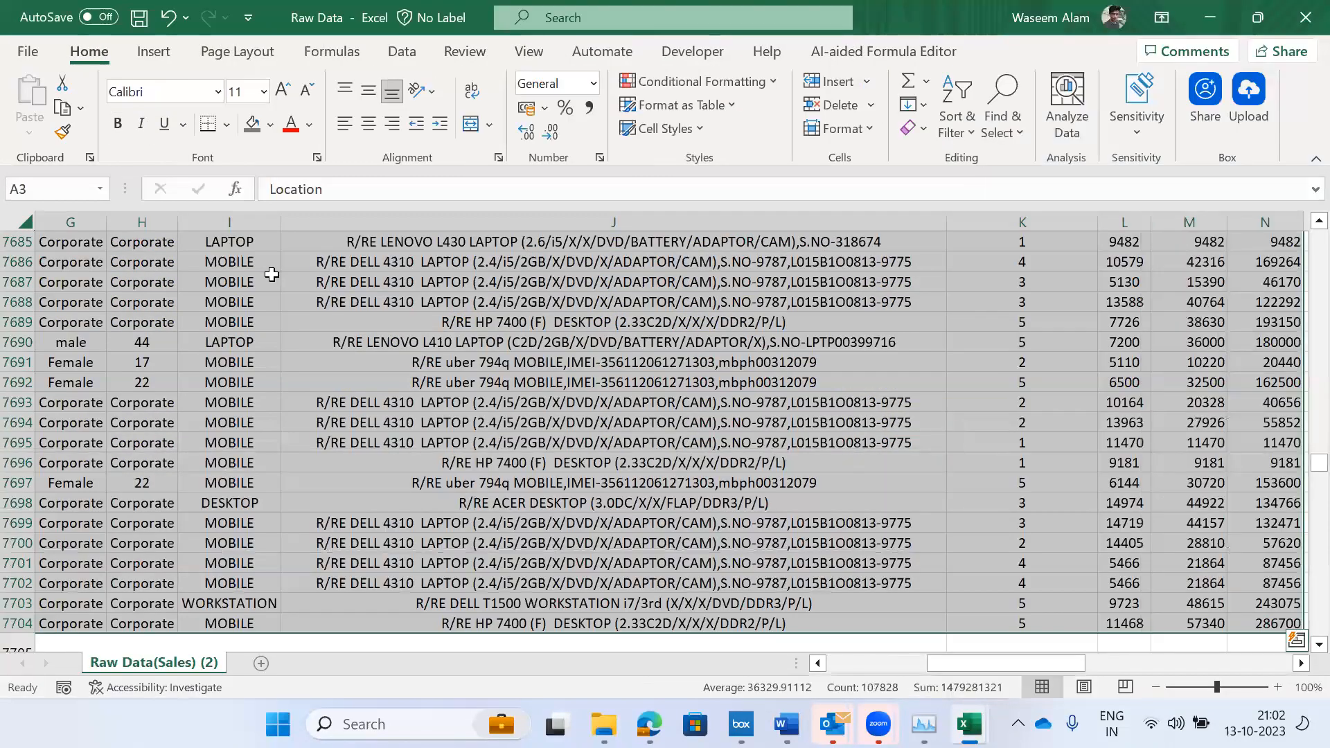
# - Clear the large selection and jump to the Location header in A3 of the Raw Data(Sales) (2) sheet
pyautogui.click(166, 278)
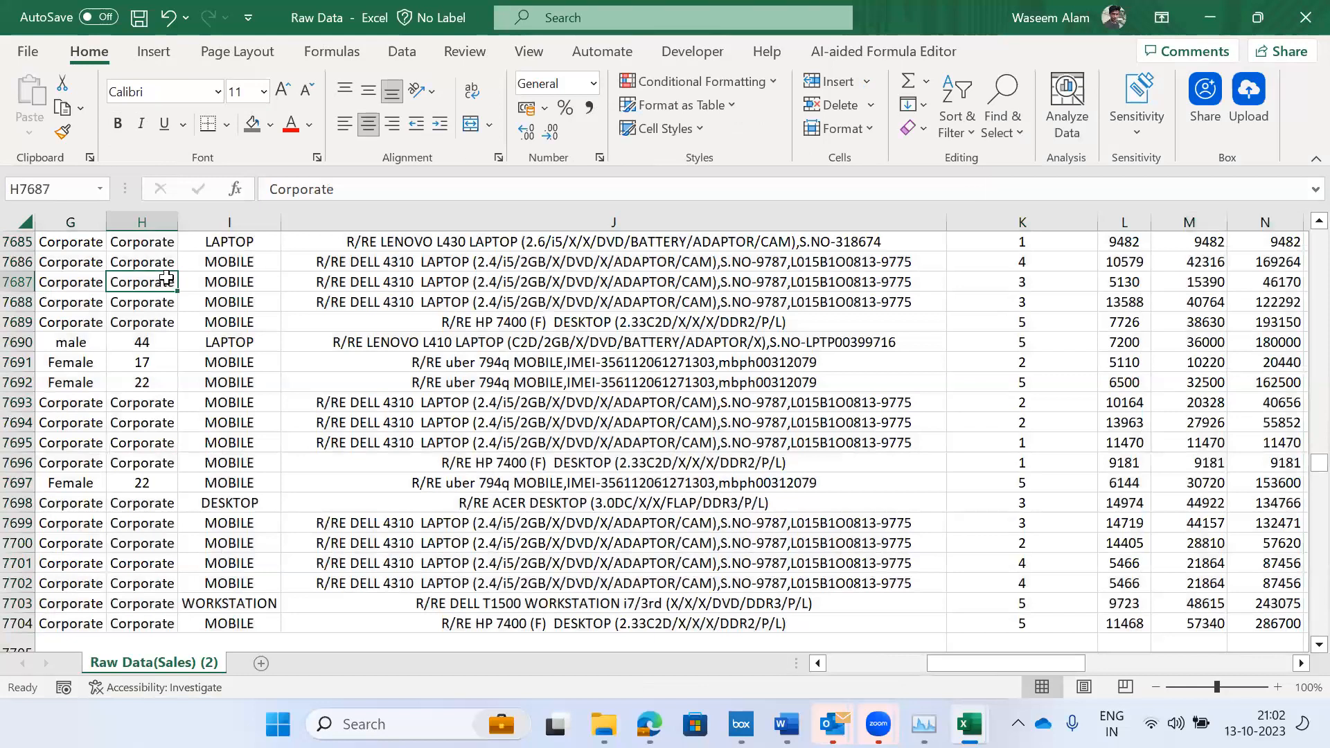
pyautogui.hotkey('ctrl', 'Up')
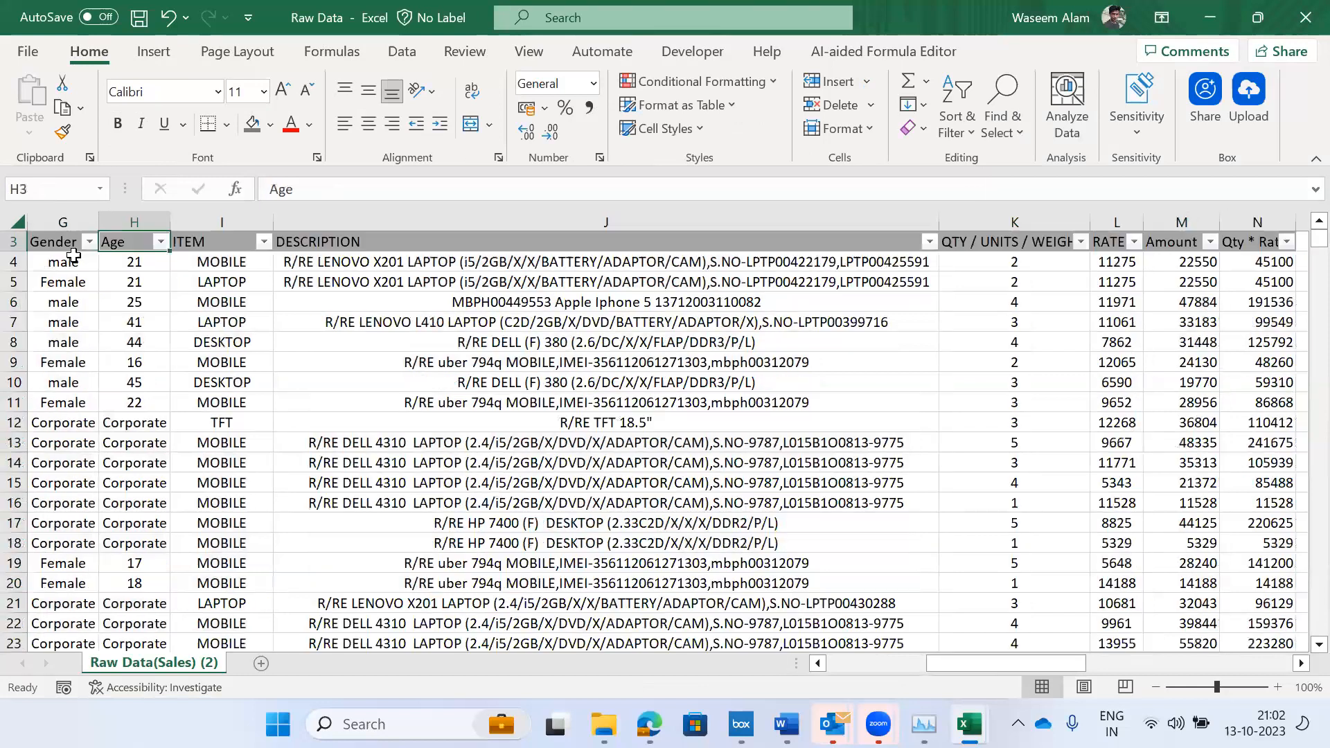
pyautogui.hotkey('ctrl', 'Left')
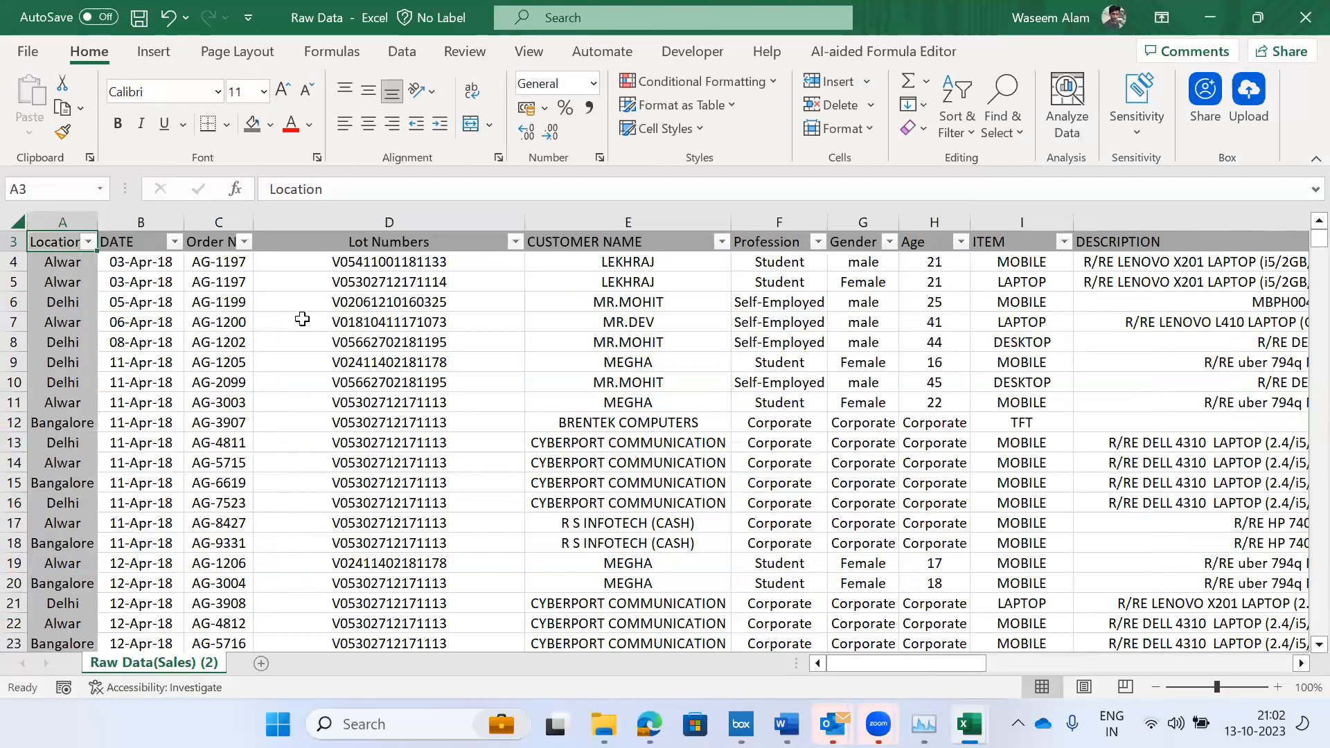
# - Switch to the Excel Course of October 2023 PDF in Edge and examine the sales dashboard on page 7
pyautogui.hotkey('ctrl', 't')
pyautogui.hotkey('alt', 'Tab')
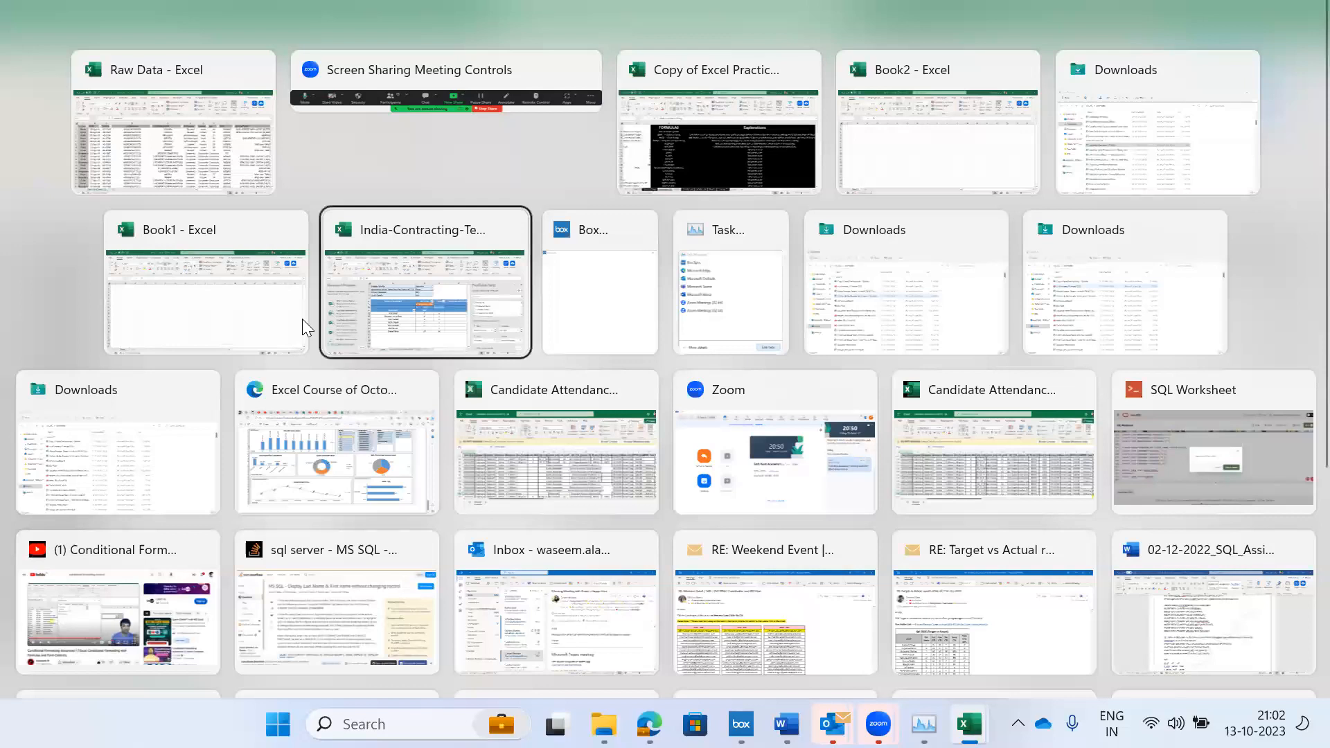
pyautogui.click(336, 444)
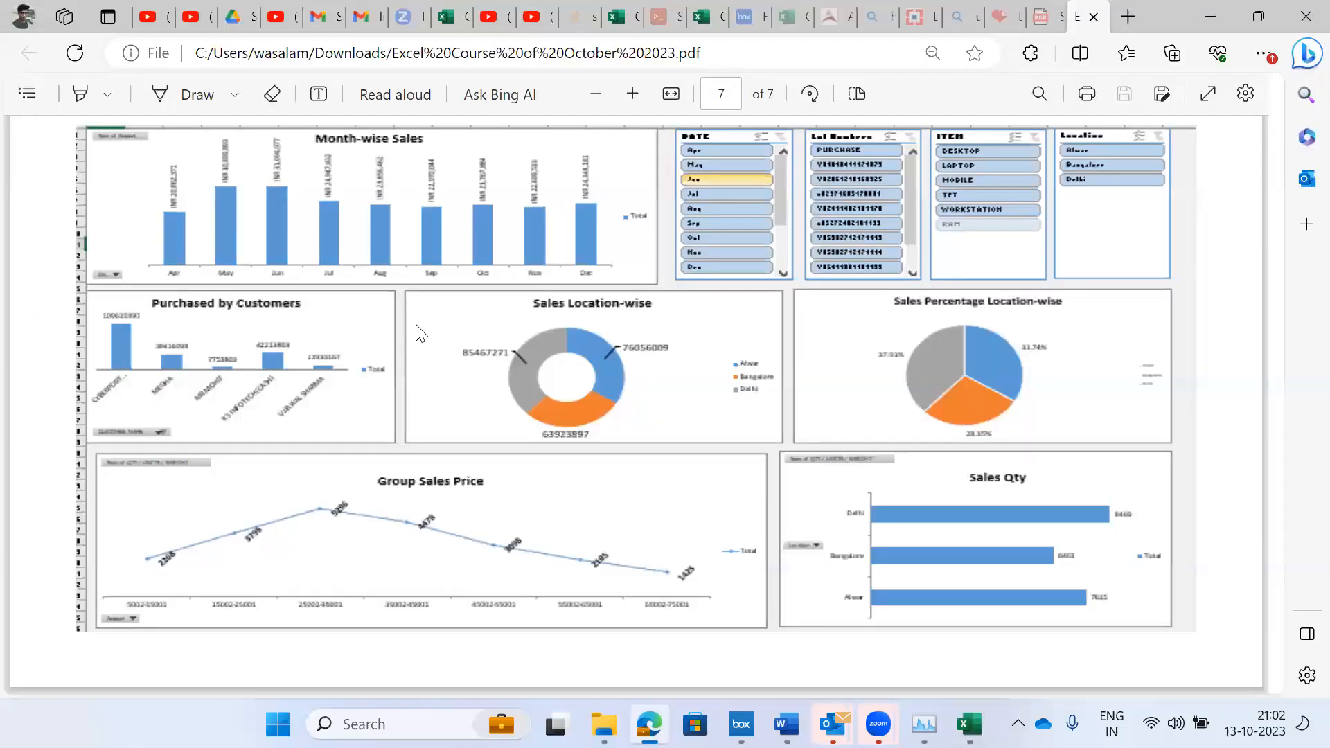
pyautogui.hotkey('alt', 'Tab')
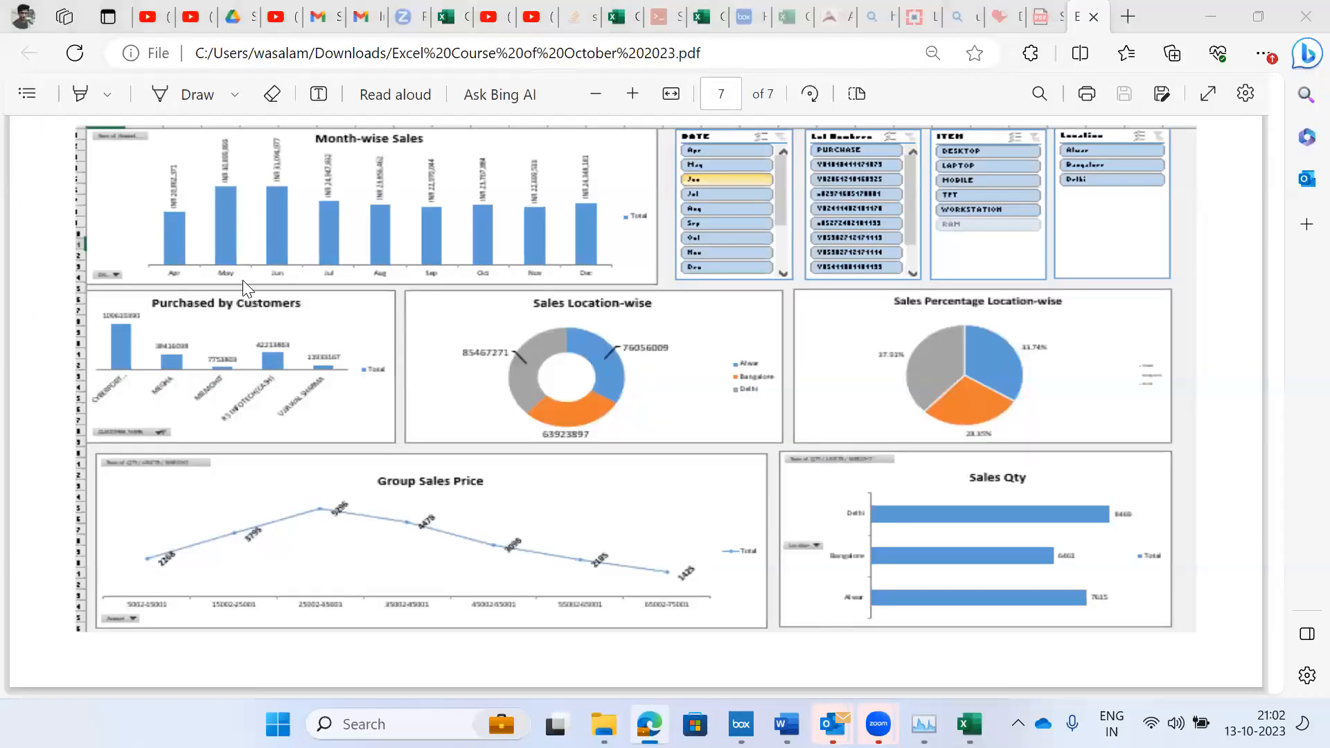
# - Look up the Dashboard Sessions workbook in the Downloads folder, and return to the Excel Course of October 2023 PDF in Edge
pyautogui.hotkey('alt', 'Tab')
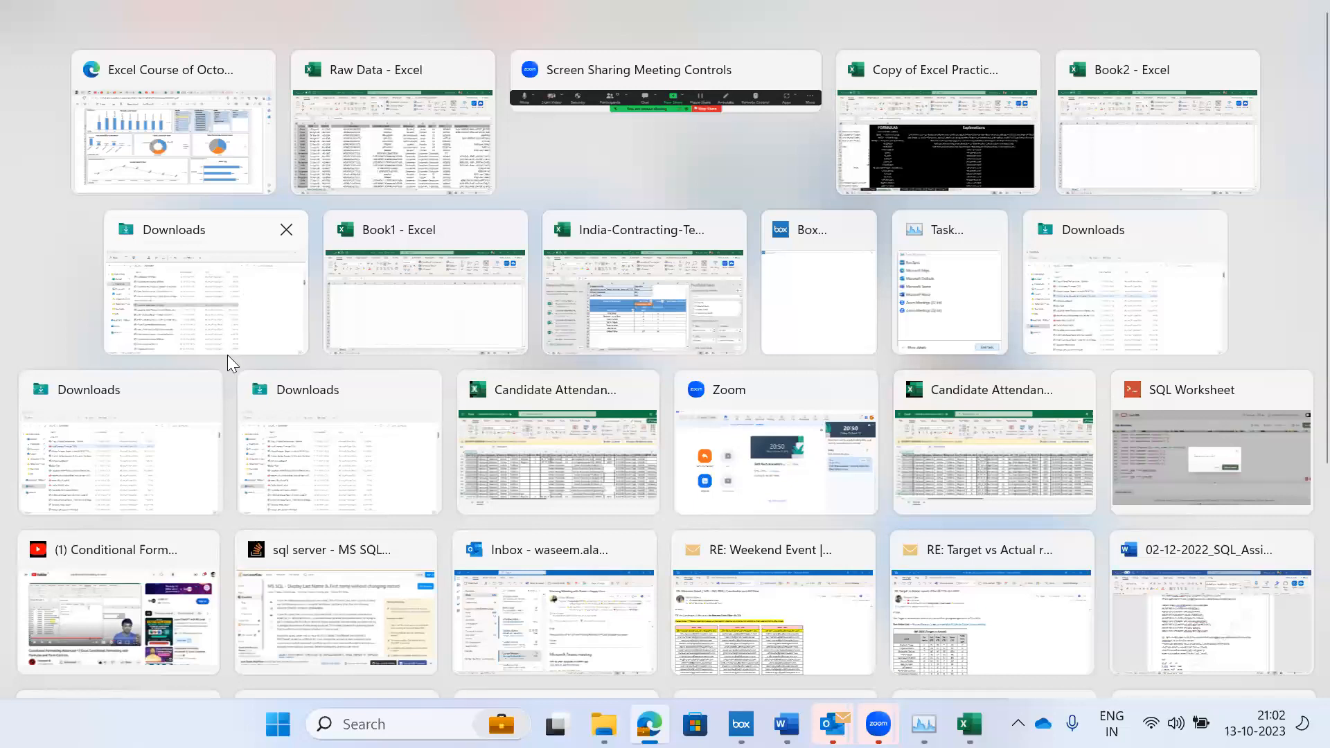
pyautogui.click(231, 354)
pyautogui.click(246, 381)
pyautogui.press('d')
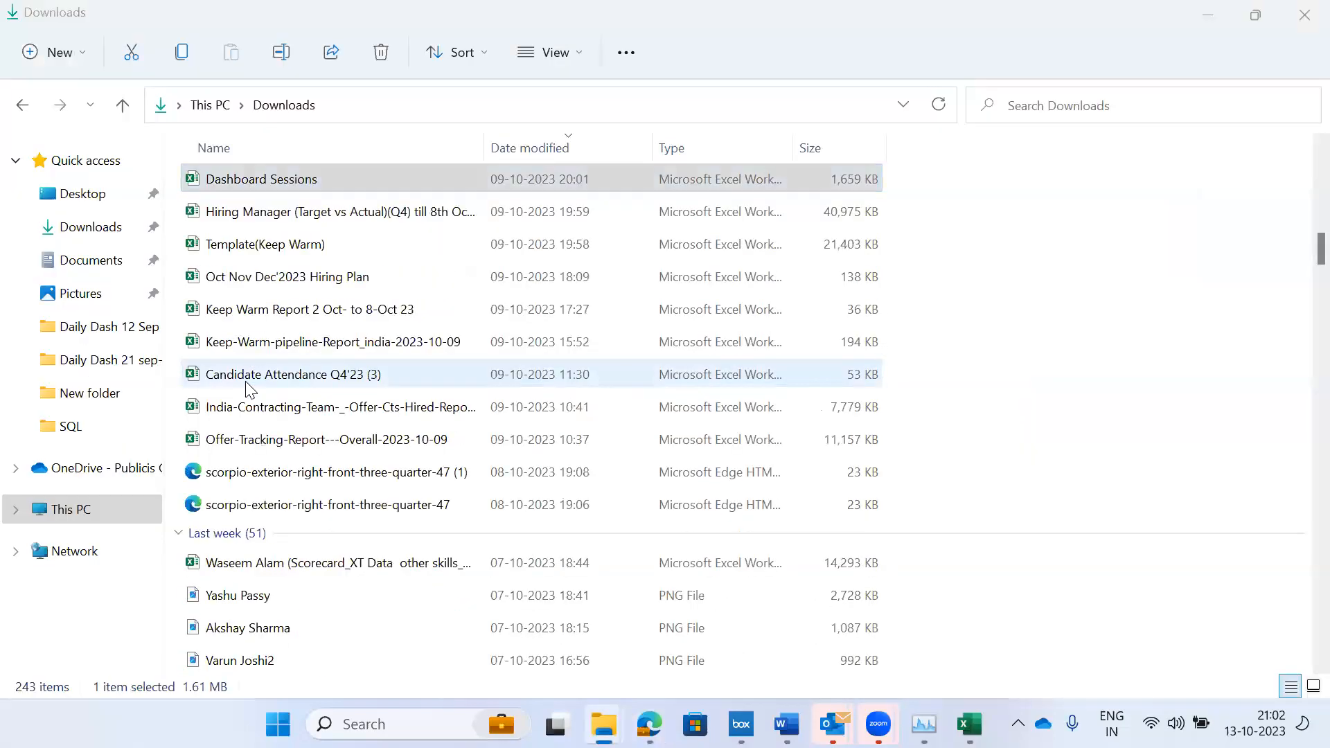
pyautogui.hotkey('alt', 'Tab')
pyautogui.click(337, 180)
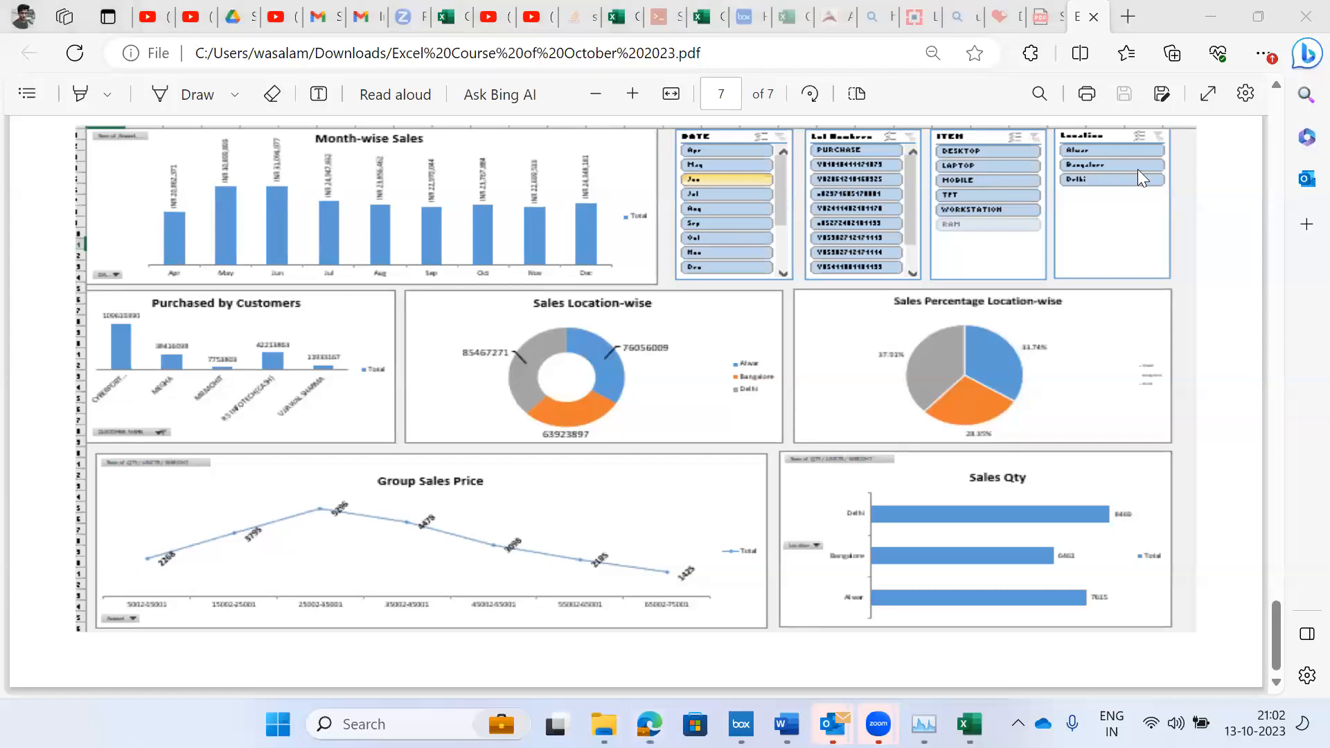
# - Compare the Raw Data workbook in Excel with the sales dashboard on page 7 of the course PDF in Edge
pyautogui.hotkey('alt', 'Tab')
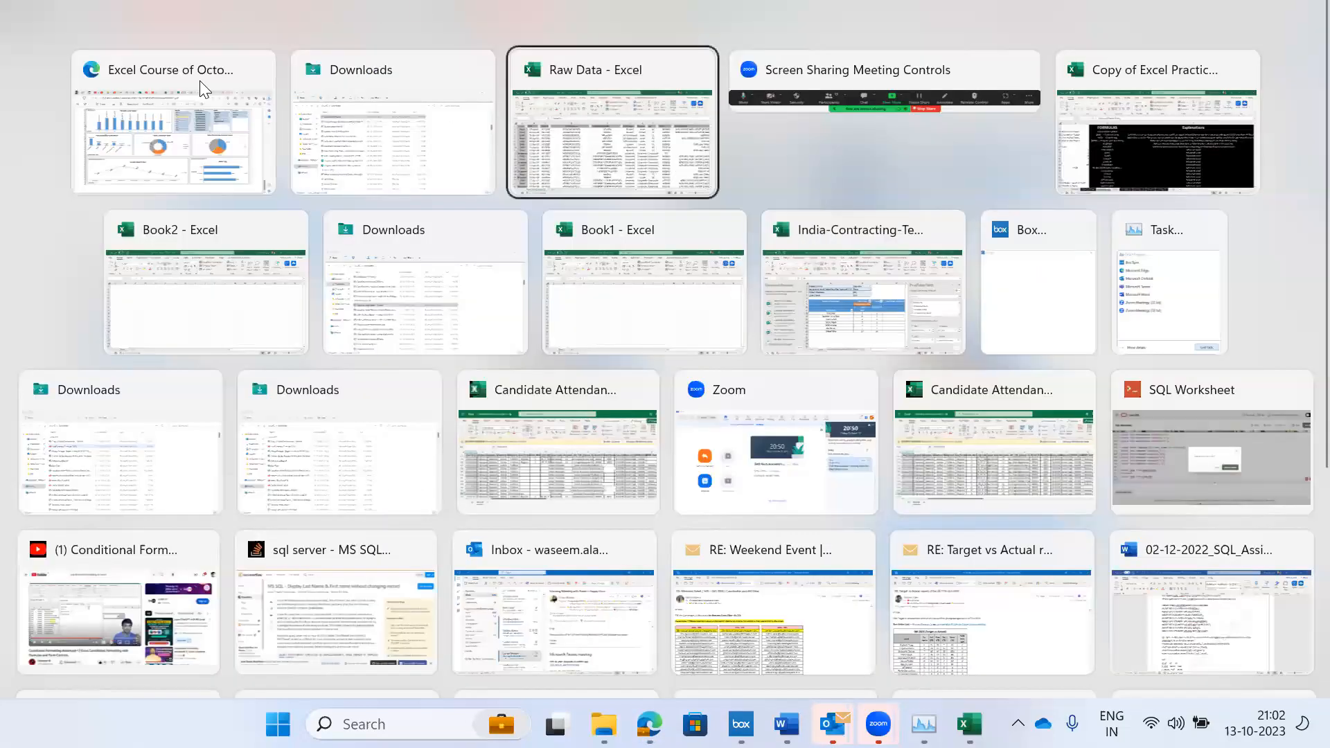
pyautogui.hotkey('alt', 'Tab')
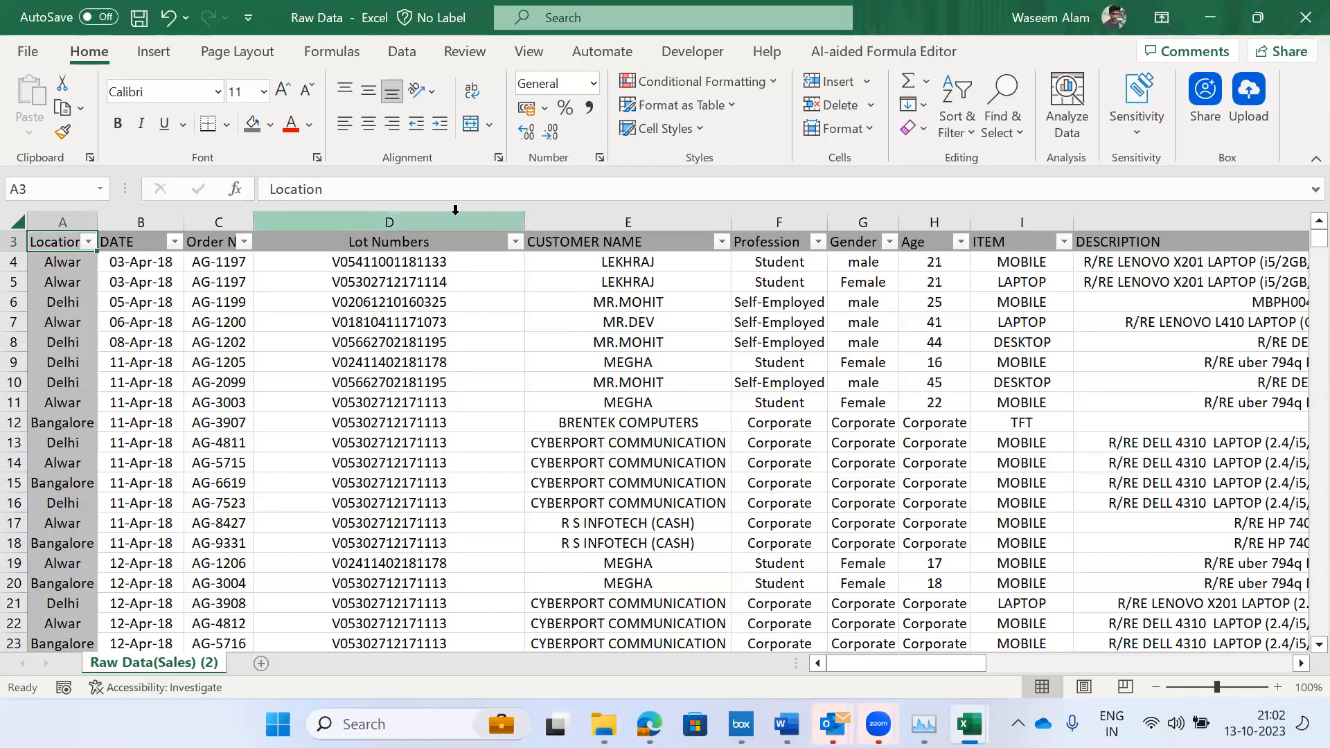
pyautogui.hotkey('alt', 'Tab')
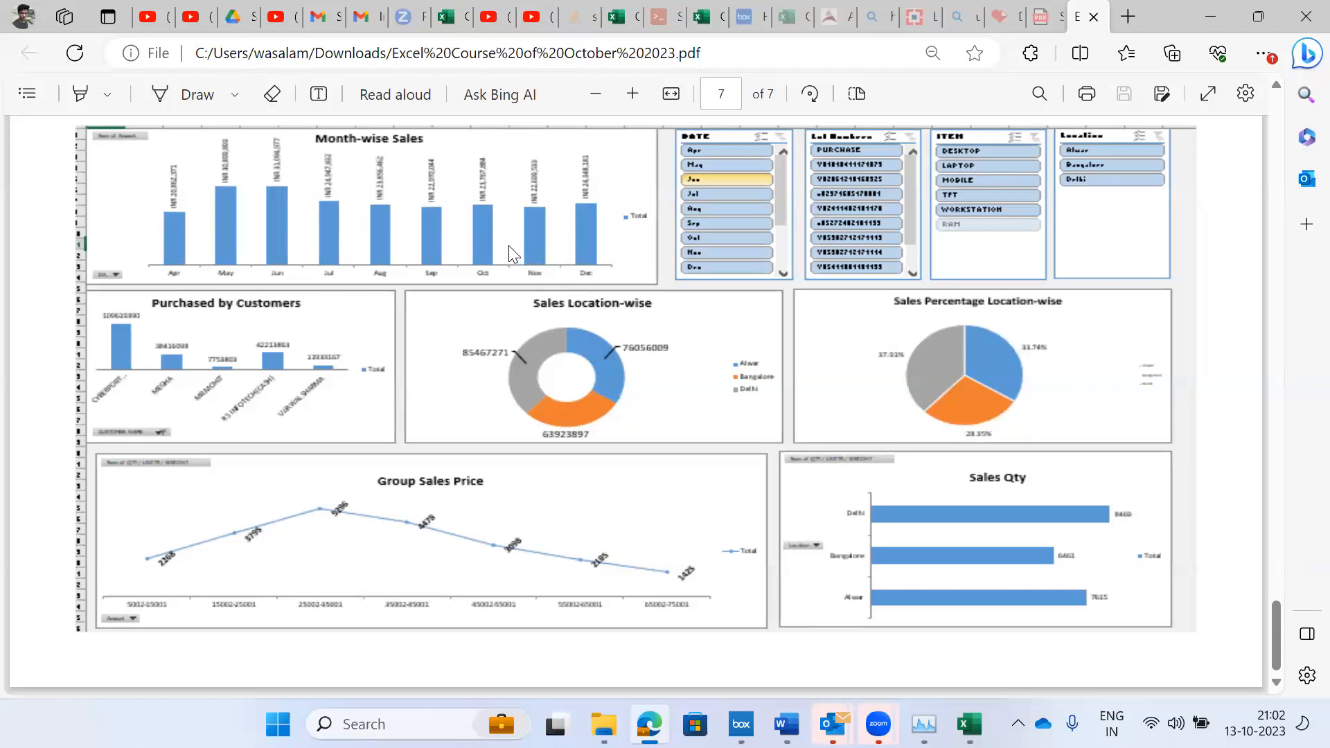
pyautogui.hotkey('alt', 'Tab')
pyautogui.hotkey('alt', 'Tab')
pyautogui.hotkey('alt', 'Tab')
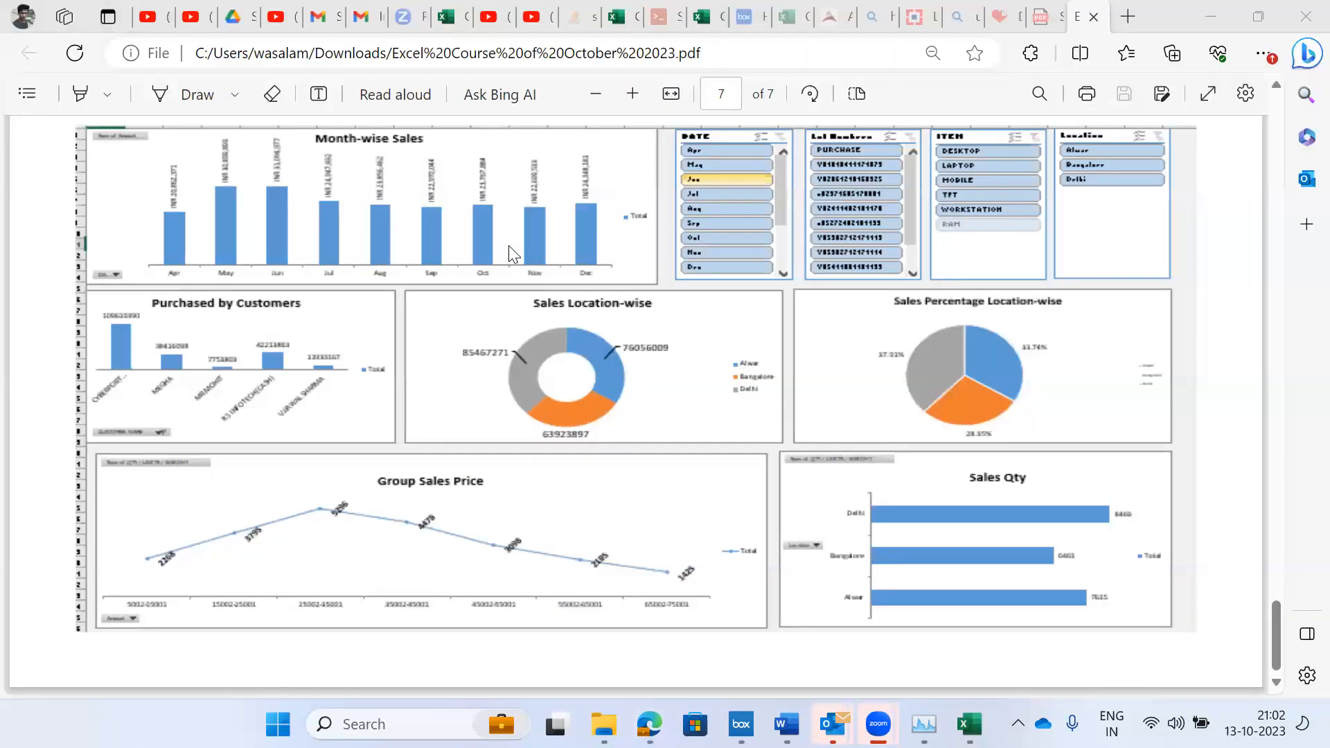
pyautogui.hotkey('alt', 'Tab')
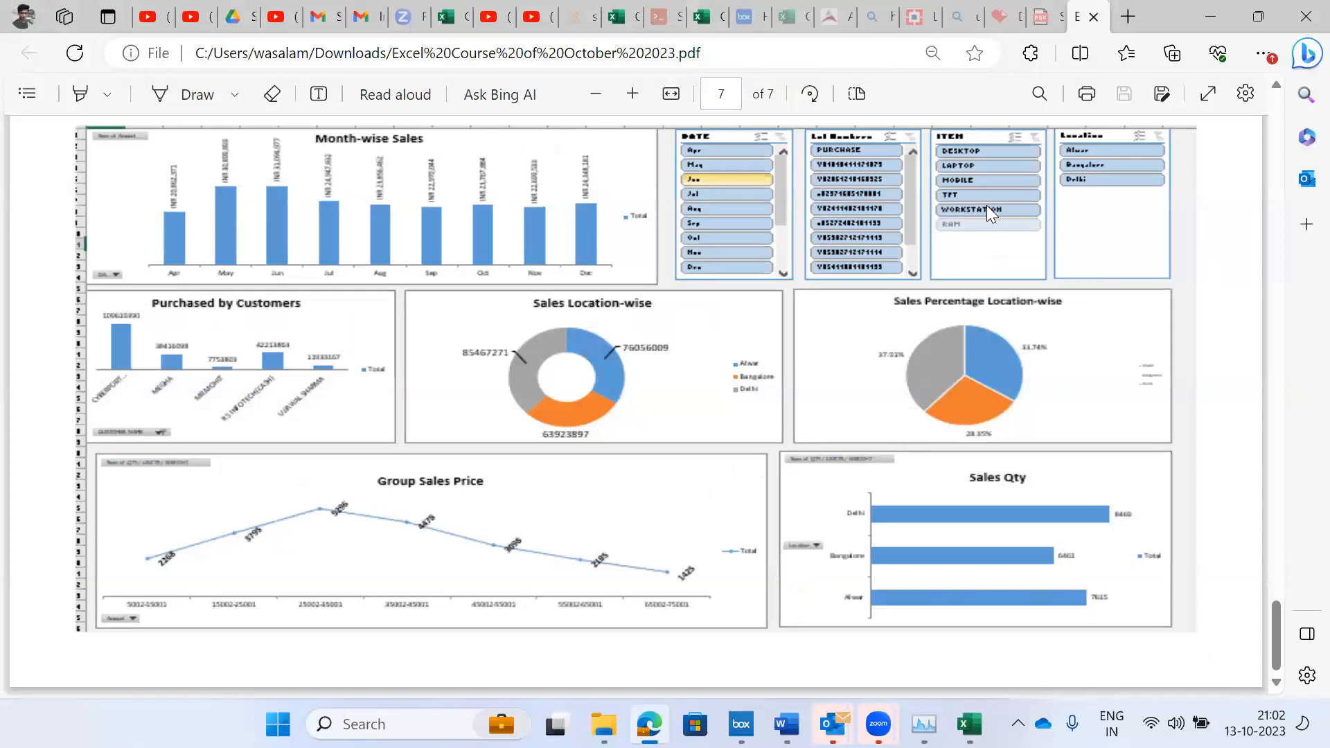
pyautogui.hotkey('alt', 'Tab')
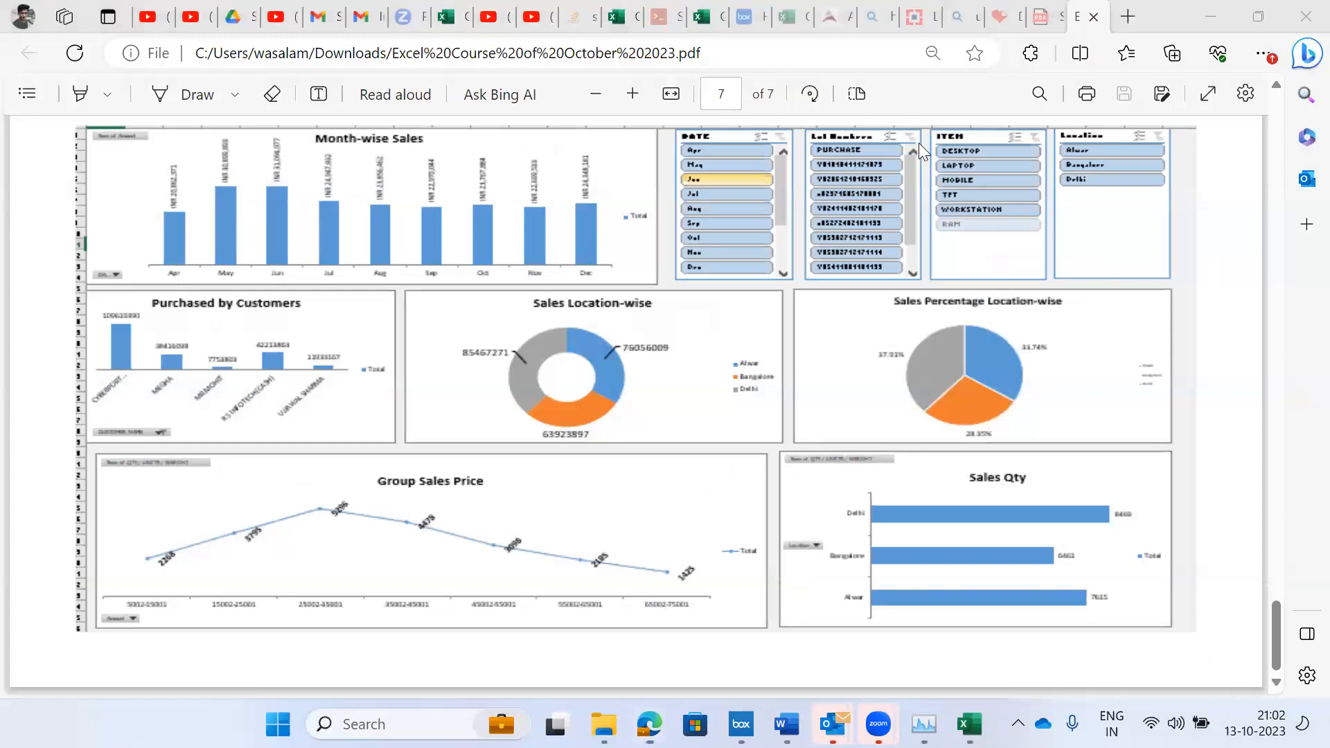